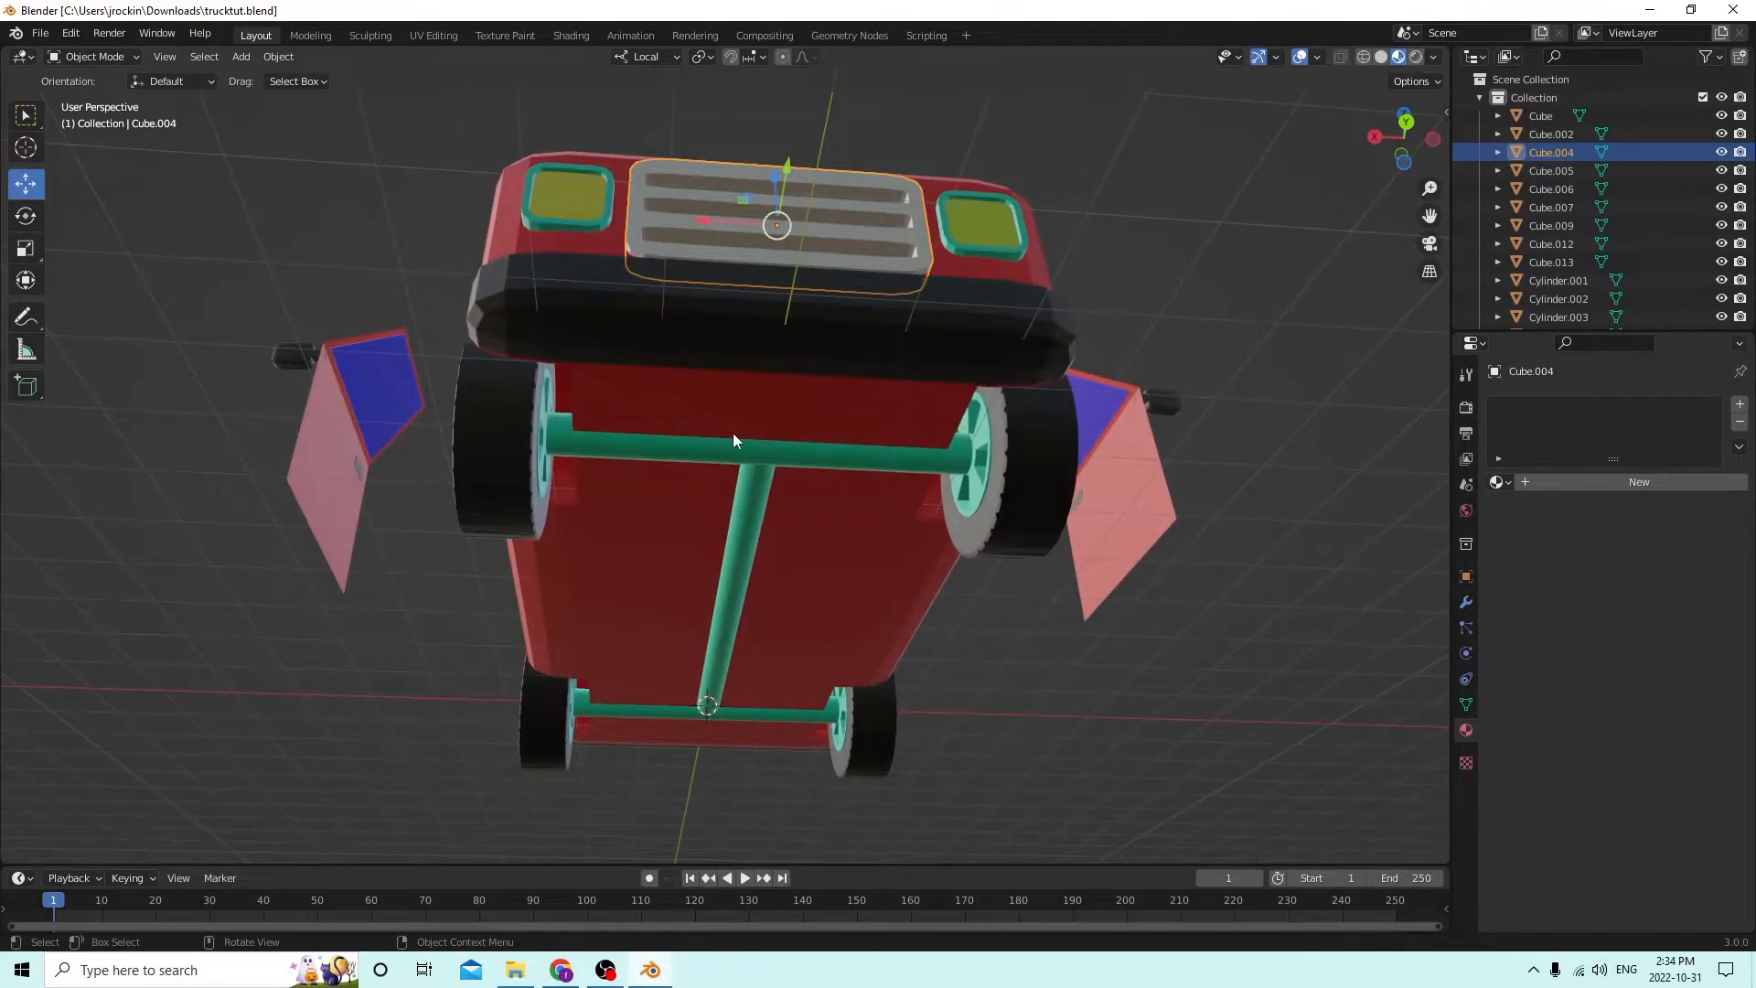
Separate the front and rear axles and the shaft connecting them from the truck body into their own object.
{"action": "left_click", "coordinate": [732, 432]}
{"action": "middle_click_drag", "start_coordinate": [772, 476], "coordinate": [743, 512]}
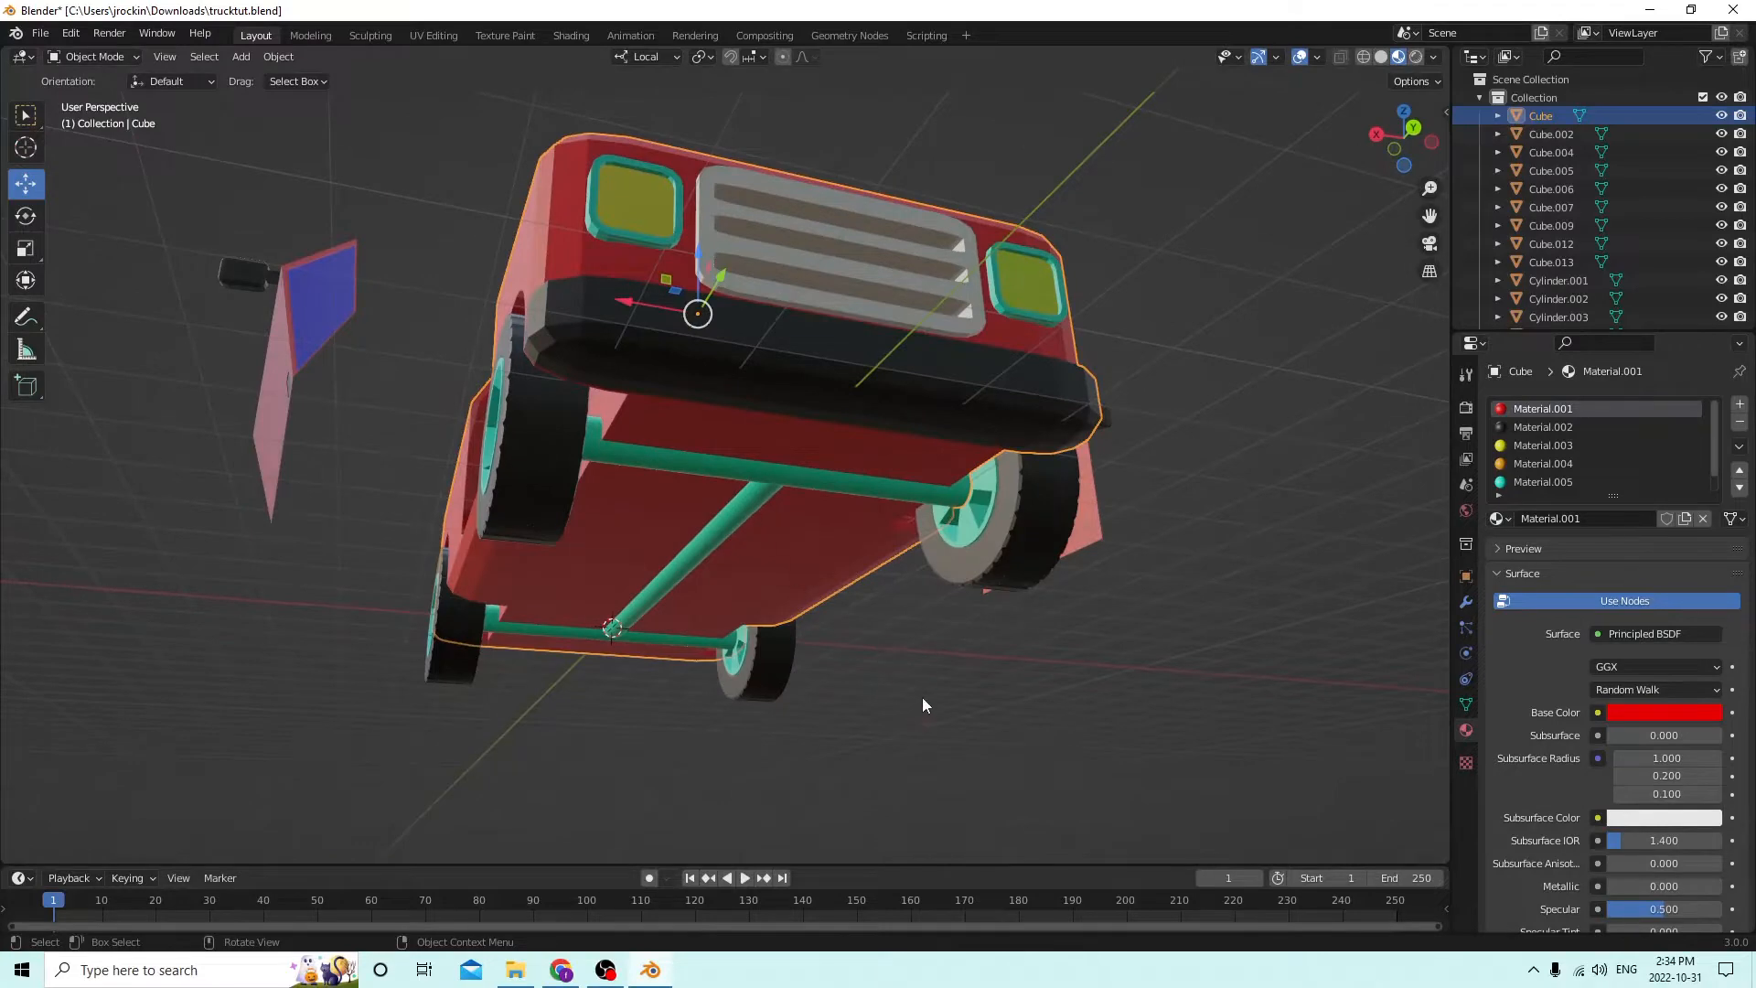
{"action": "middle_click_drag", "start_coordinate": [819, 522], "coordinate": [880, 545]}
{"action": "middle_click_drag", "start_coordinate": [767, 528], "coordinate": [728, 549]}
{"action": "key", "text": "Tab"}
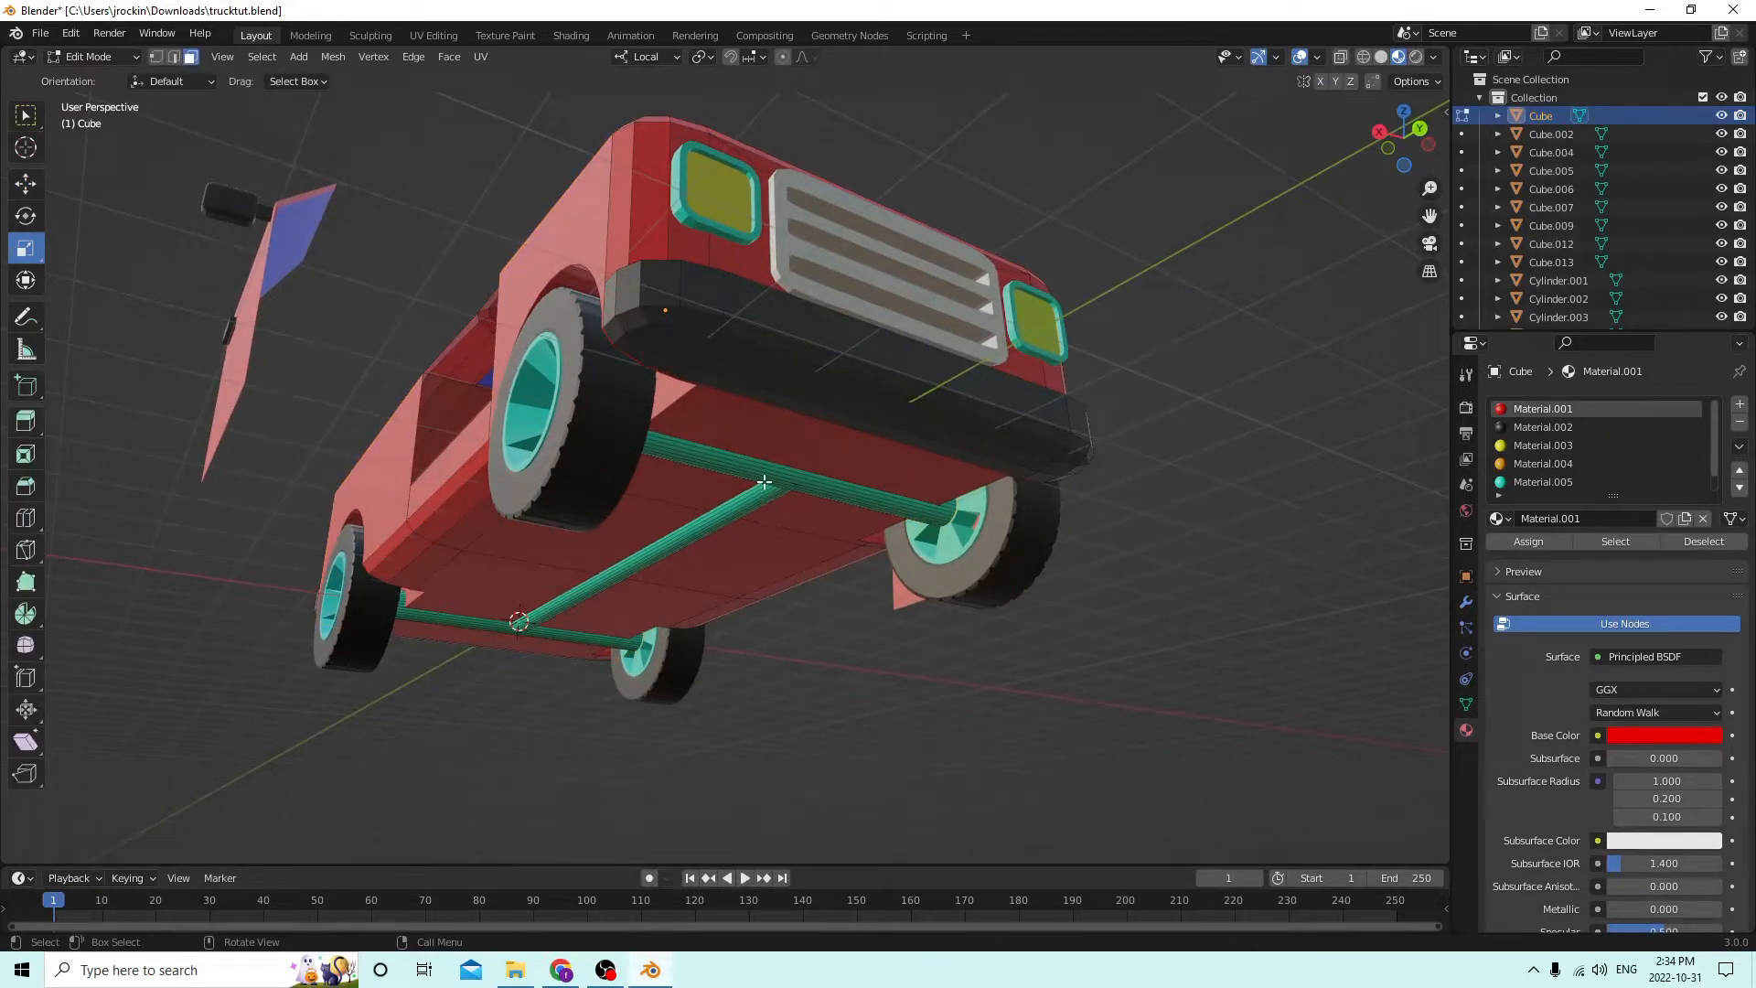
{"action": "key", "text": "l"}
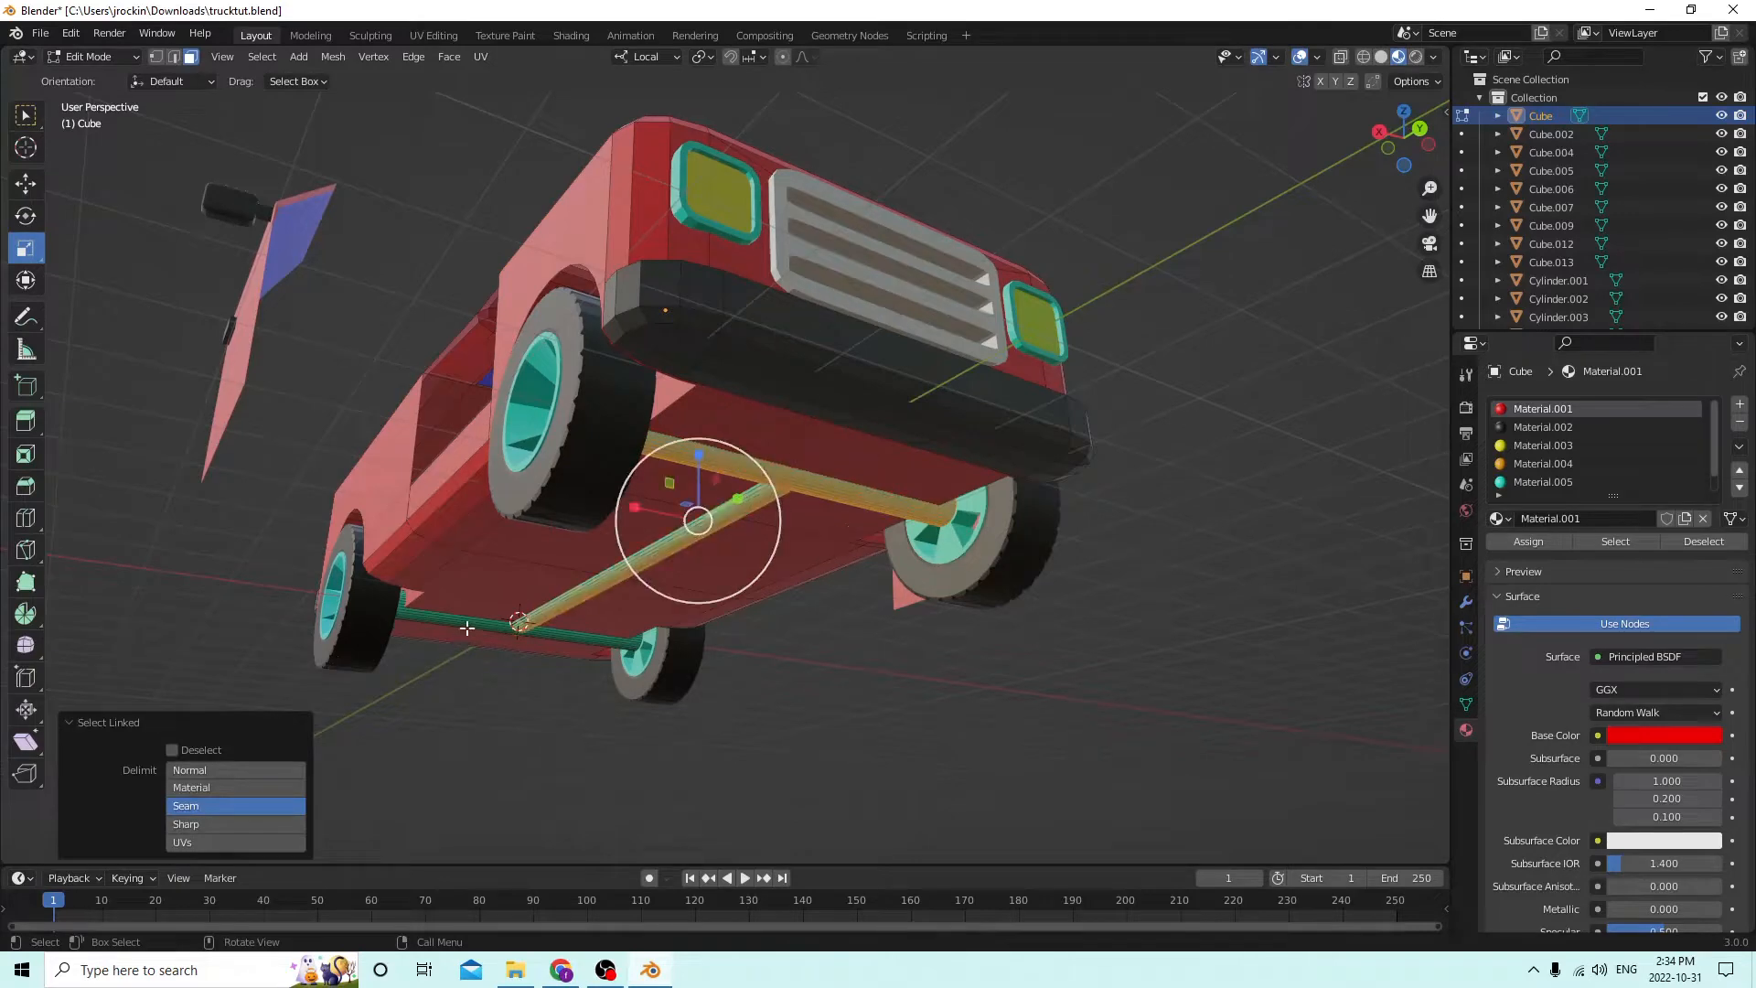
{"action": "key", "text": "l"}
{"action": "key", "text": "p"}
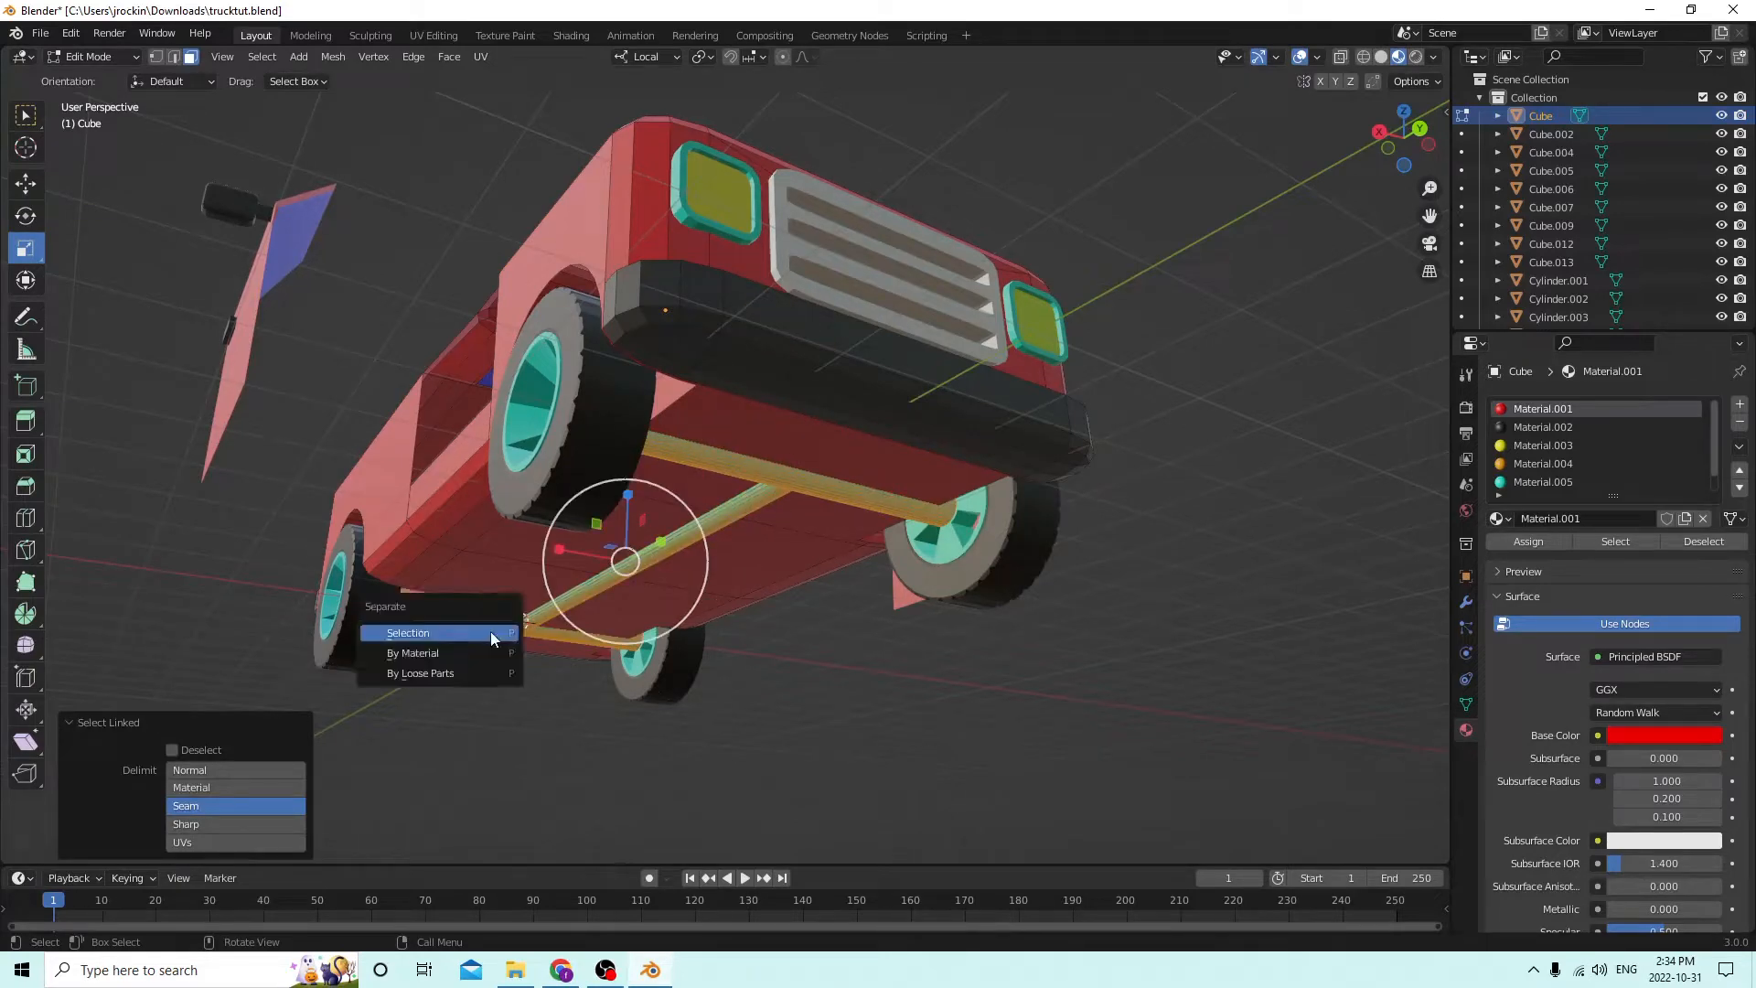
{"action": "left_click", "coordinate": [485, 632]}
{"action": "middle_click_drag", "start_coordinate": [512, 631], "coordinate": [796, 603]}
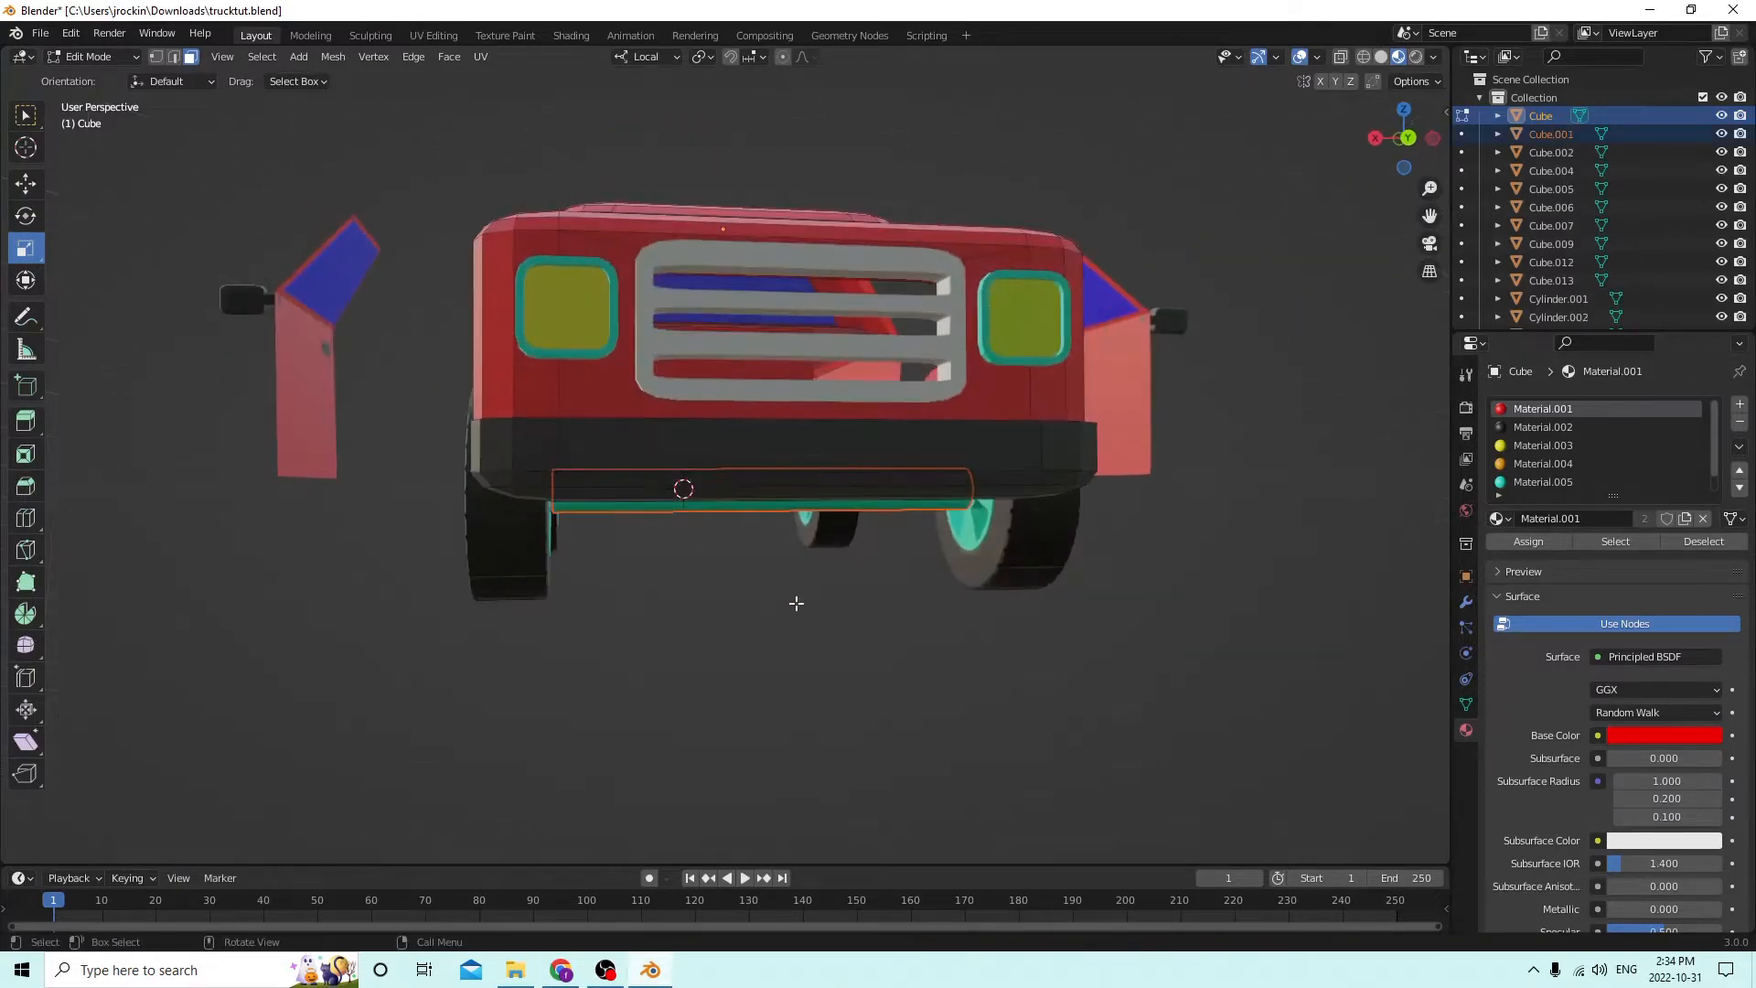
{"action": "middle_click_drag", "start_coordinate": [1274, 513], "coordinate": [1140, 588]}
{"action": "key", "text": "Tab"}
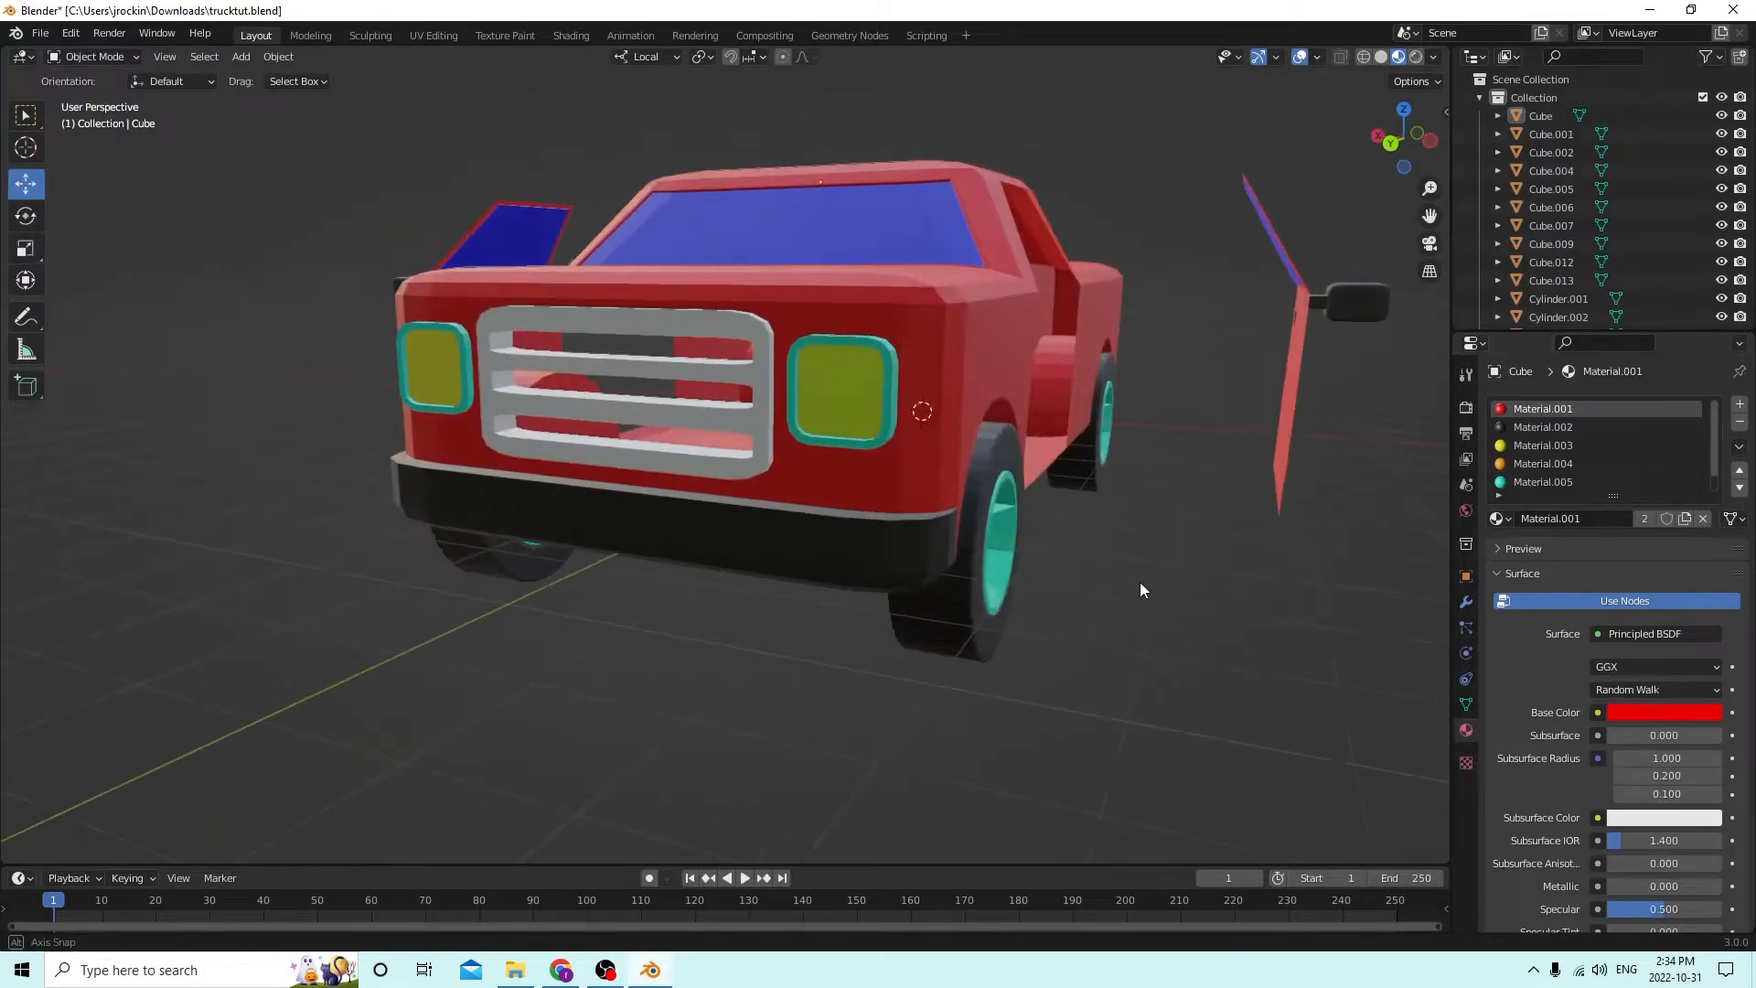
Delete the red truck body, the front grille and both headlights.
{"action": "left_click", "coordinate": [883, 300]}
{"action": "mouse_move", "coordinate": [997, 366]}
{"action": "middle_mouse_down"}
{"action": "mouse_move", "coordinate": [973, 380]}
{"action": "mouse_move", "coordinate": [995, 393]}
{"action": "middle_mouse_up"}
{"action": "key", "text": "Delete"}
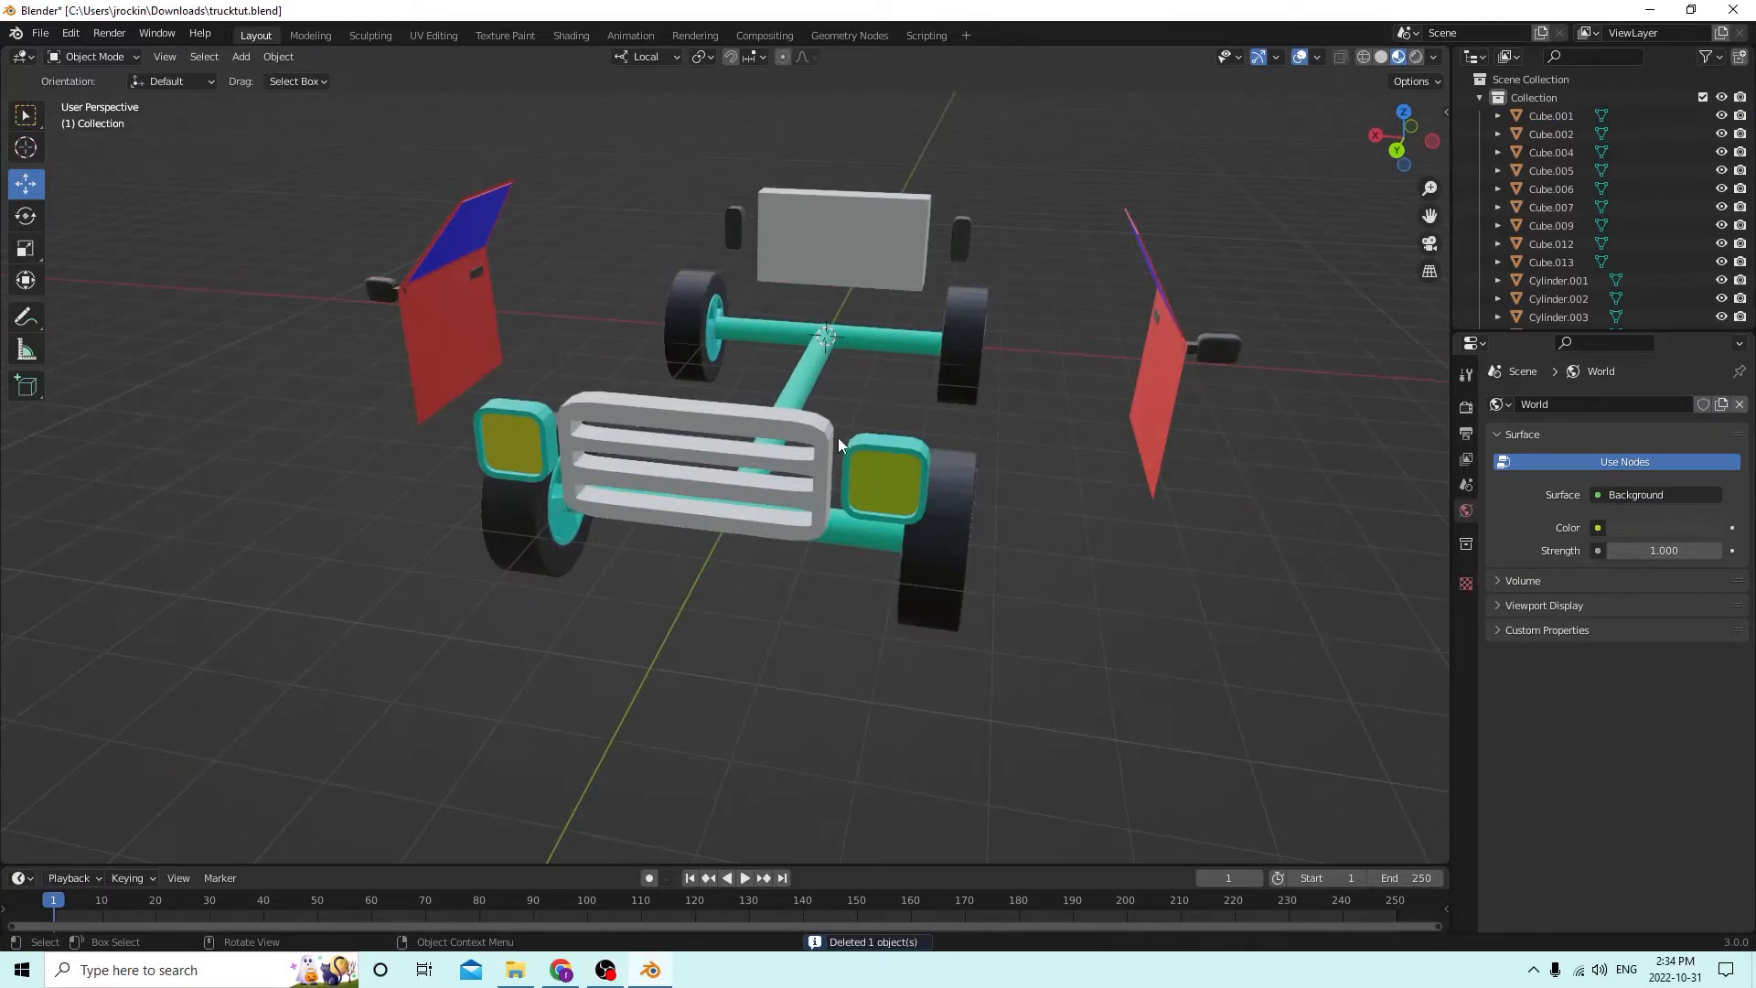
{"action": "left_click", "coordinate": [813, 446]}
{"action": "key", "text": "Delete"}
{"action": "left_click", "coordinate": [886, 437]}
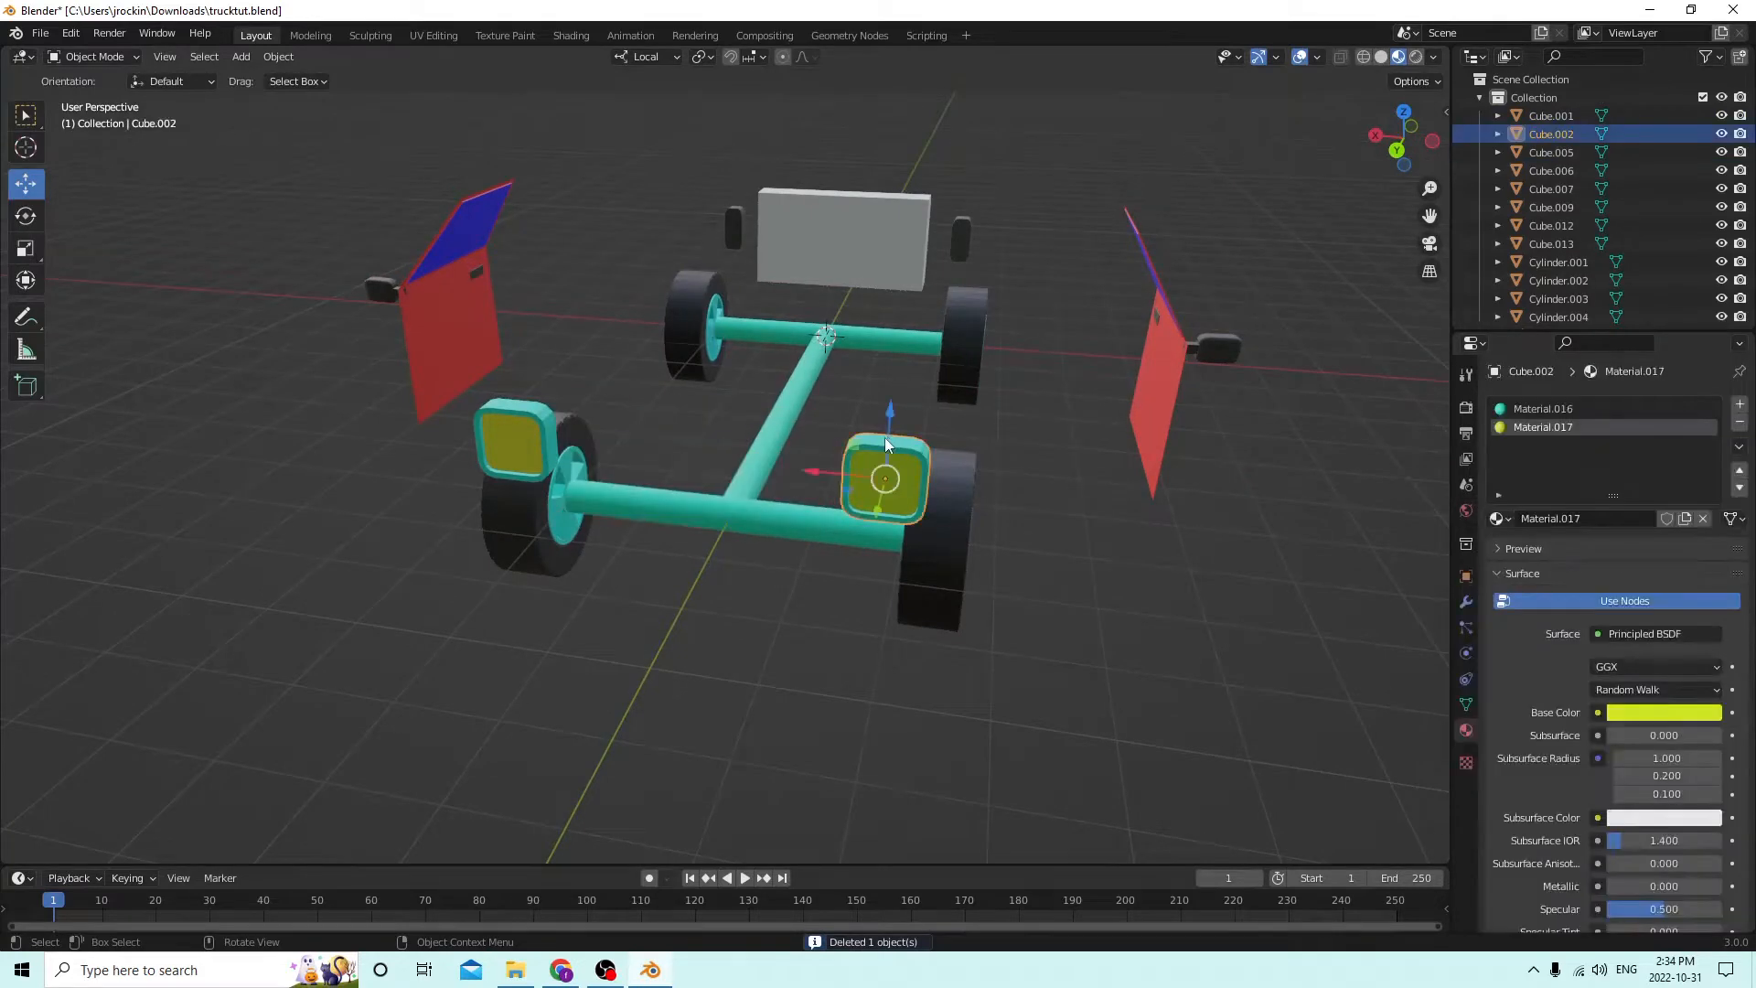
{"action": "key", "text": "Delete"}
{"action": "left_click", "coordinate": [515, 423]}
{"action": "key", "text": "Delete"}
Delete both side doors, the grey rear panel and the two small dark pieces beside it, leaving only the wheels and axles.
{"action": "left_click", "coordinate": [437, 299]}
{"action": "key", "text": "Delete"}
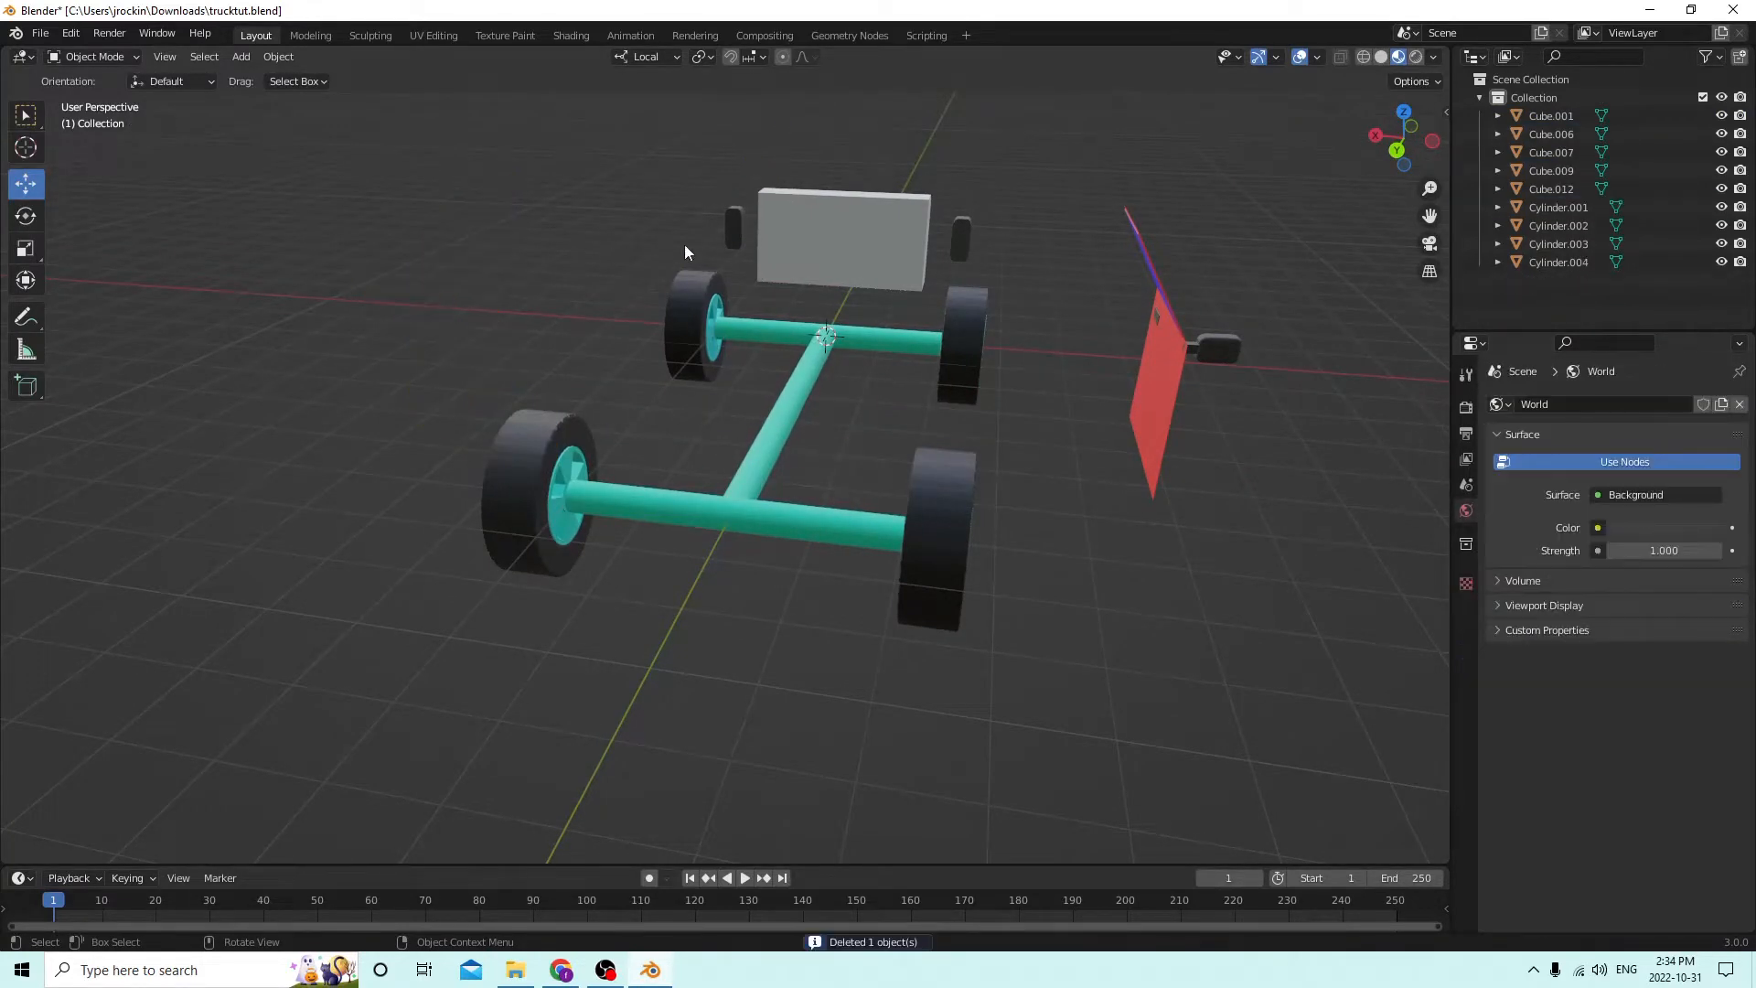
{"action": "left_click", "coordinate": [834, 239]}
{"action": "key", "text": "Delete"}
{"action": "left_click", "coordinate": [961, 236]}
{"action": "key", "text": "Delete"}
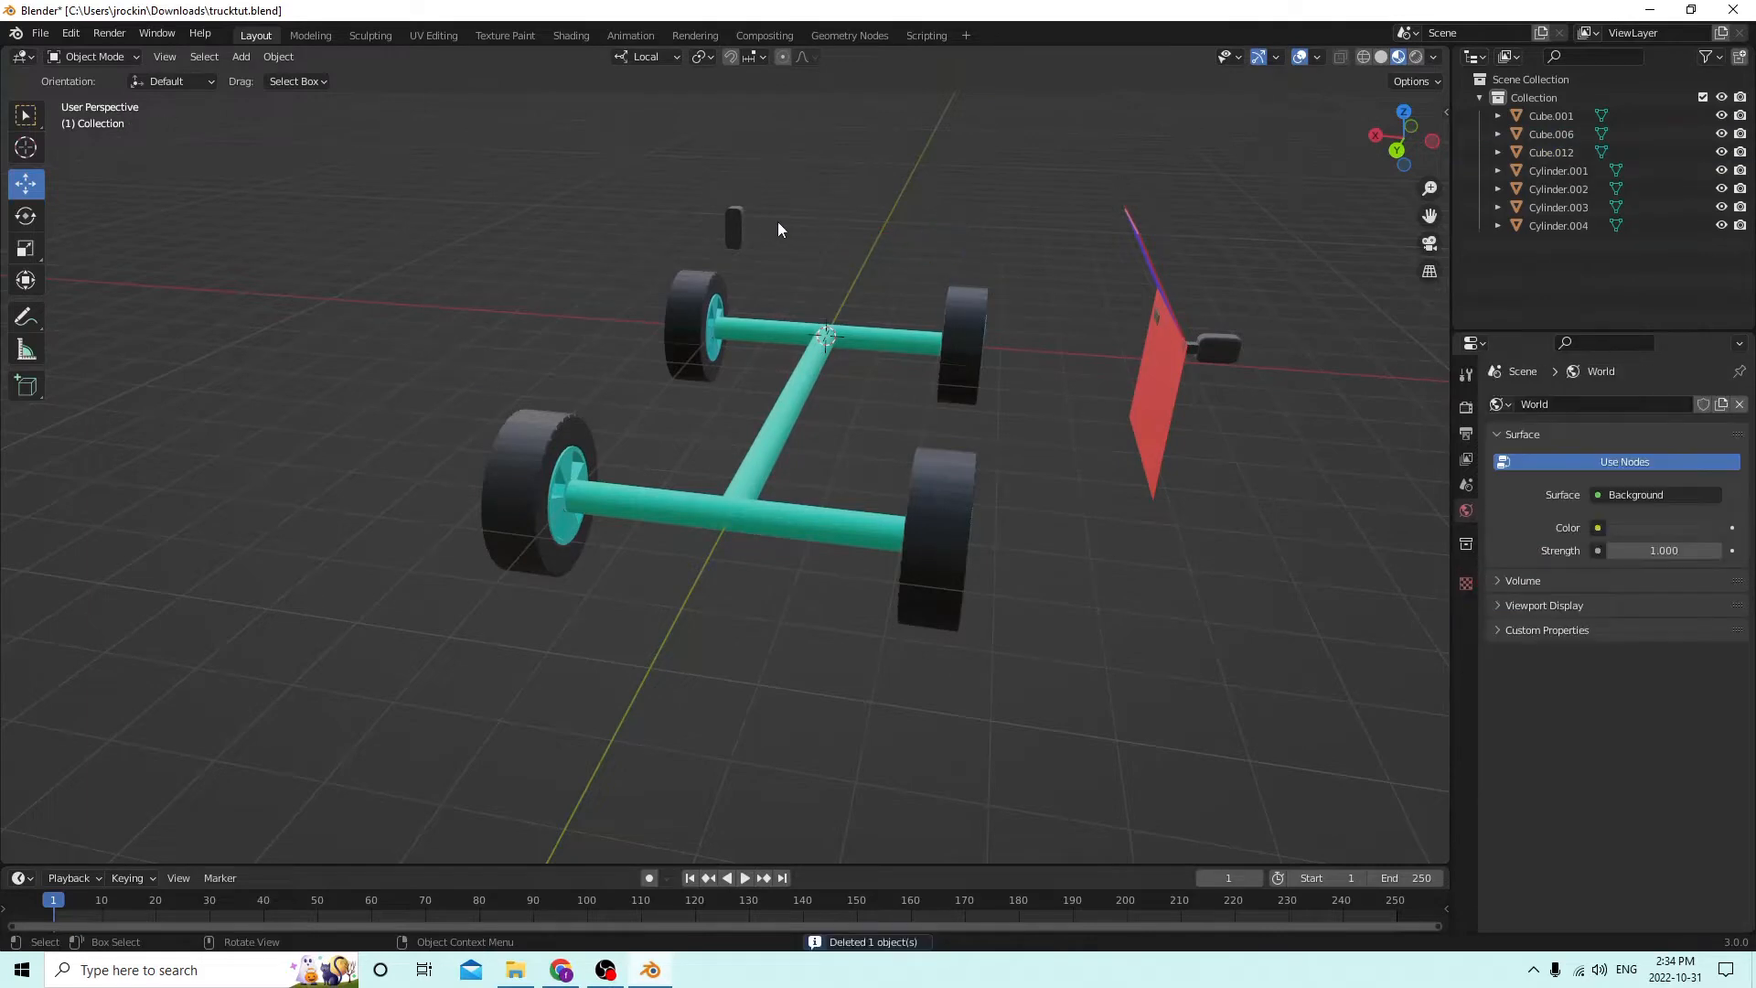
{"action": "left_click", "coordinate": [731, 225]}
{"action": "key", "text": "Delete"}
{"action": "left_click", "coordinate": [1165, 349]}
{"action": "key", "text": "Delete"}
Add a cube mesh at the middle of the rear axle.
{"action": "middle_click_drag", "start_coordinate": [1164, 350], "coordinate": [1018, 327]}
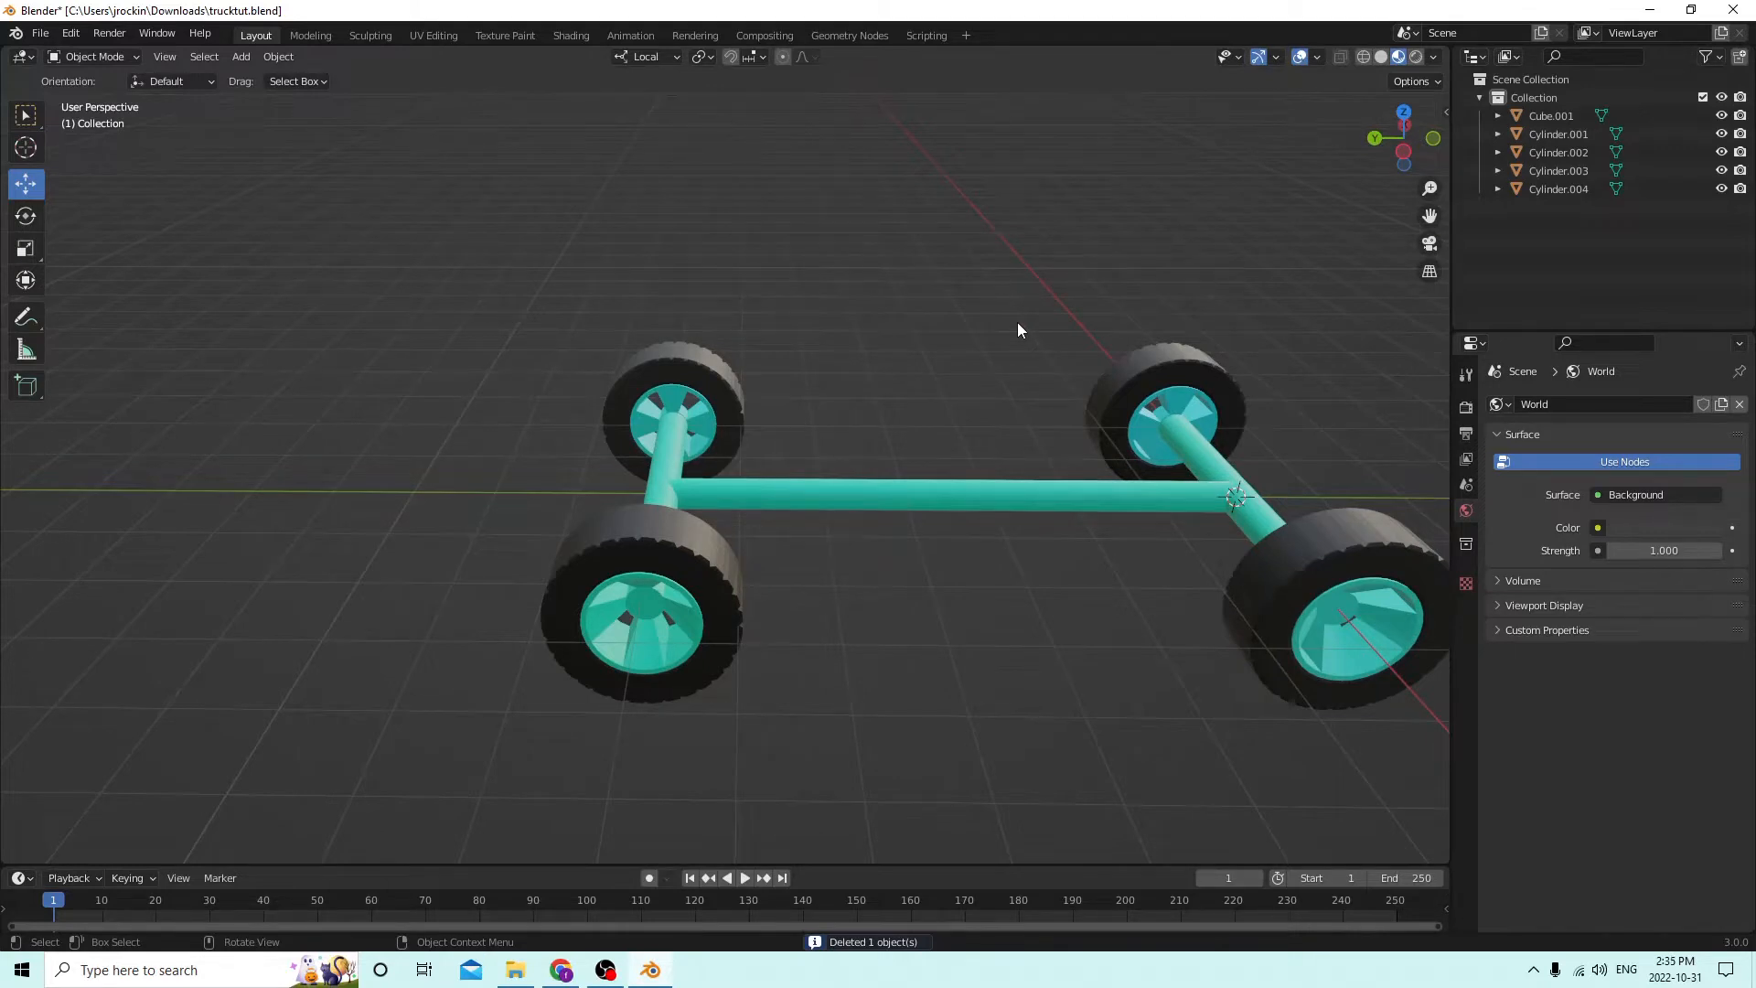
{"action": "middle_click_drag", "start_coordinate": [878, 612], "coordinate": [1046, 585]}
{"action": "key", "text": "shift+a"}
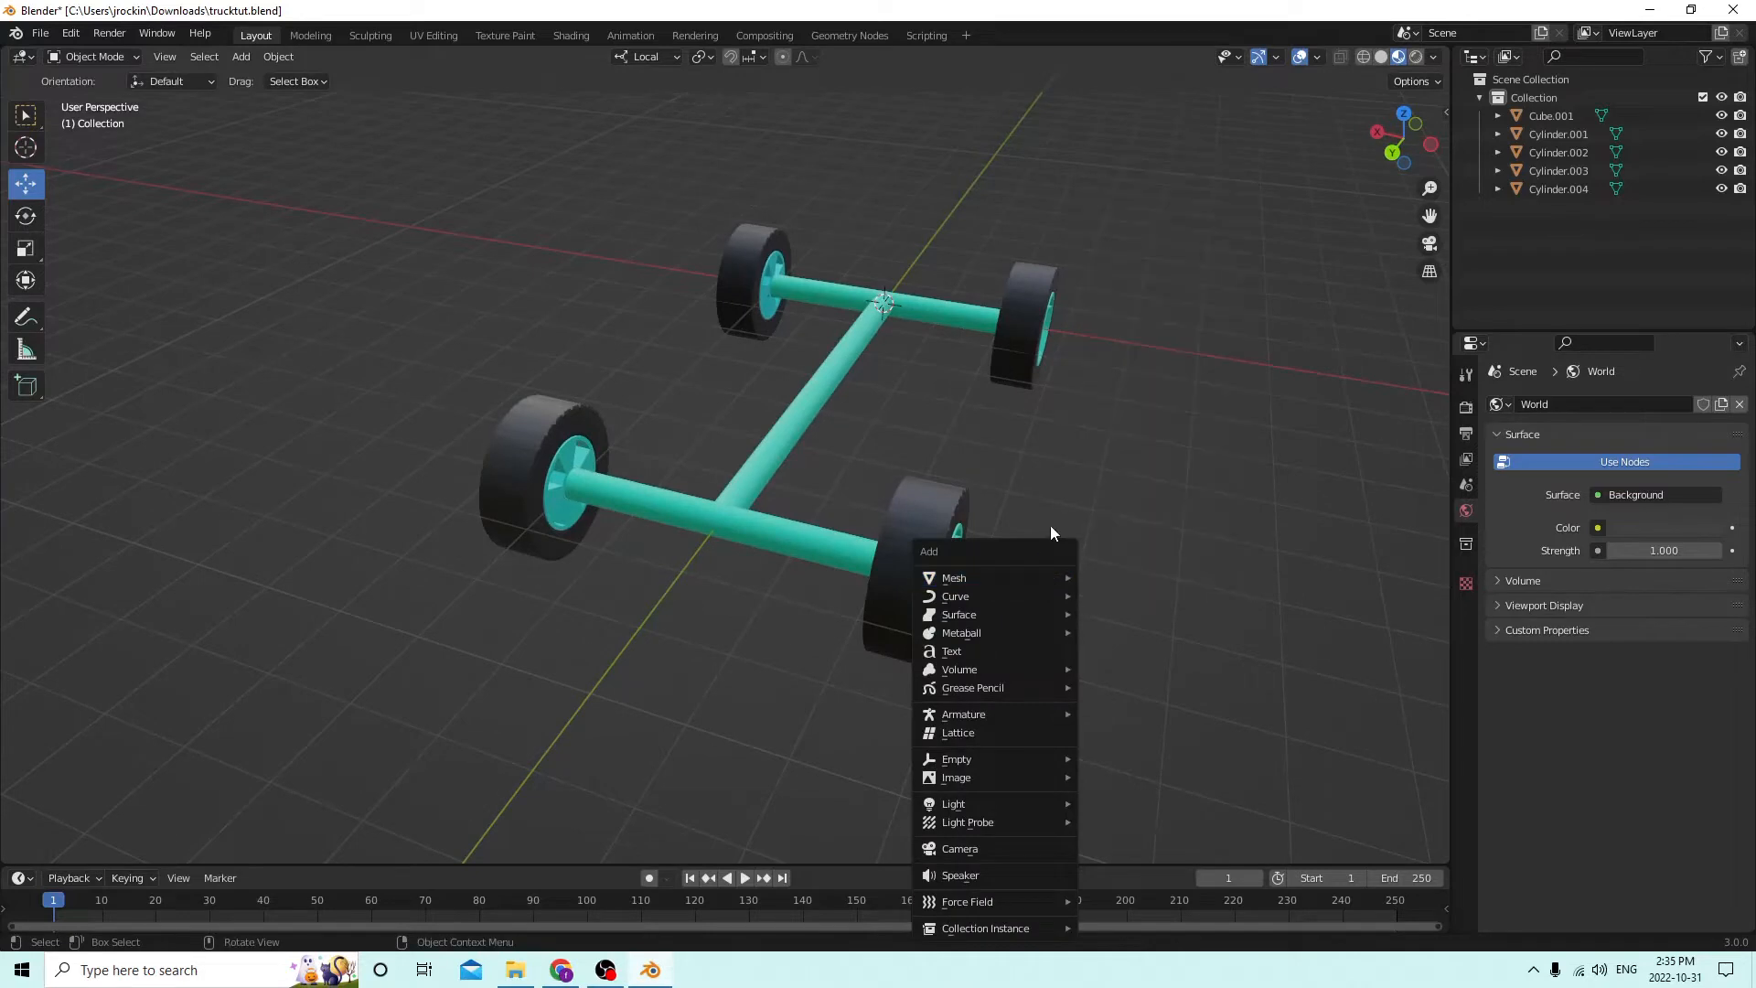
{"action": "mouse_move", "coordinate": [1013, 573]}
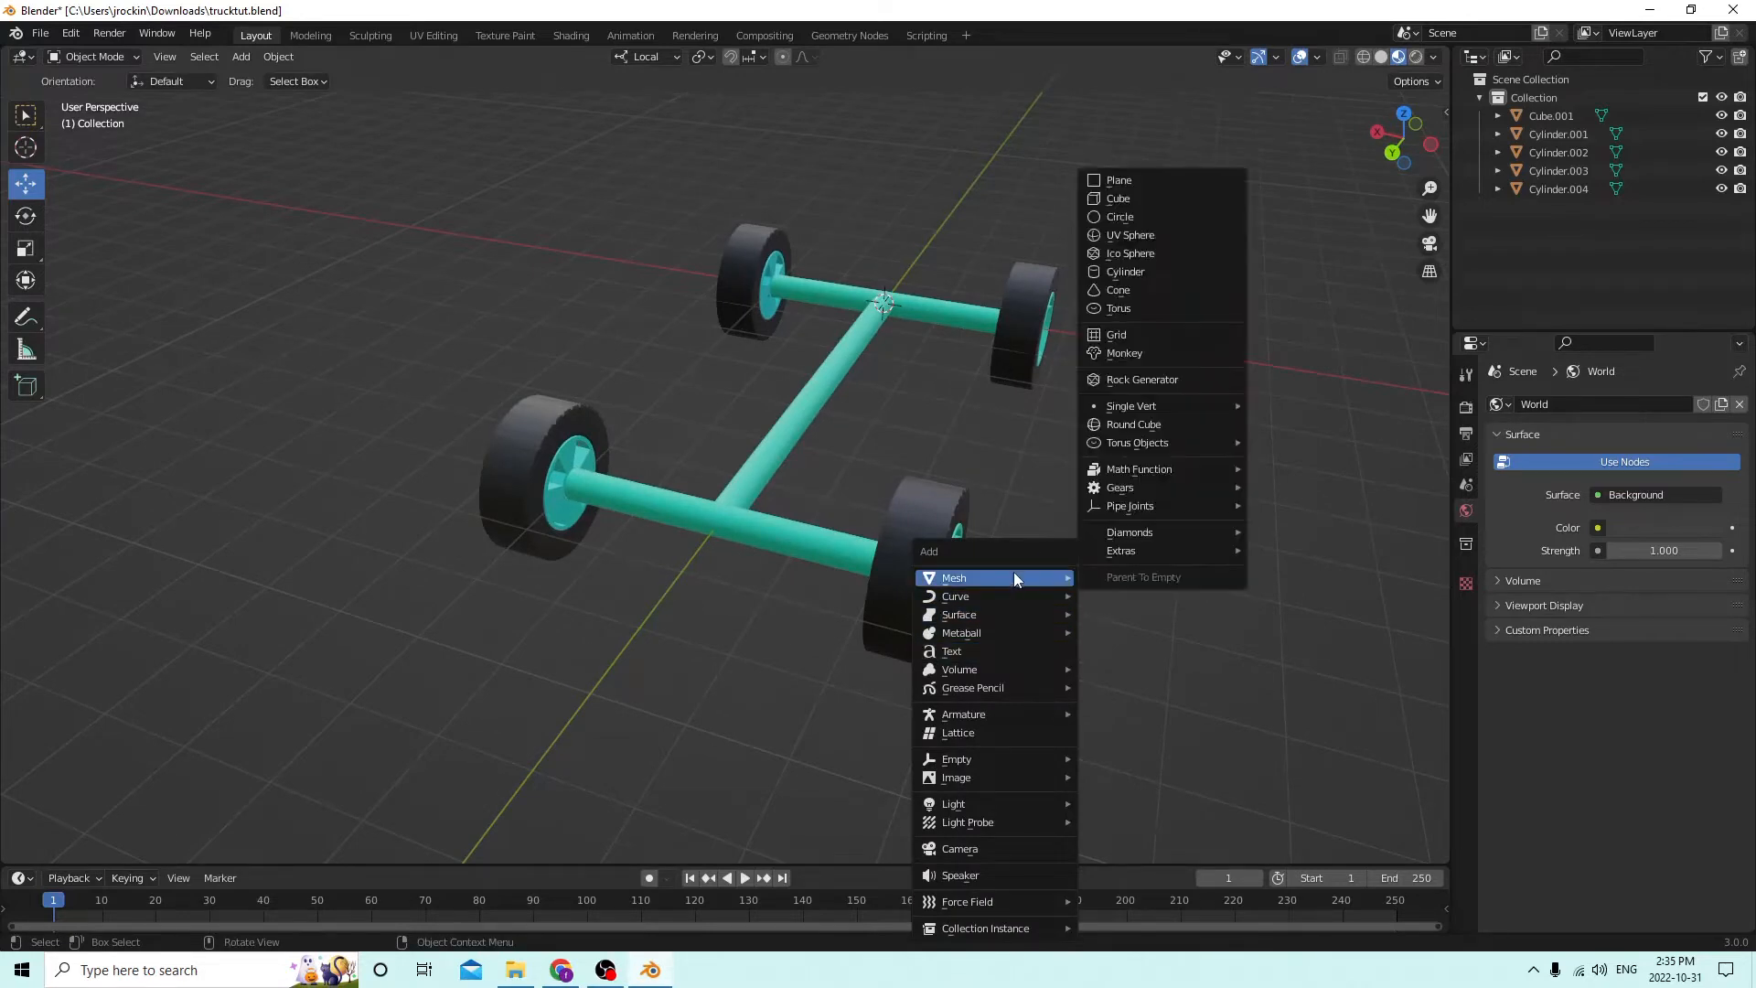
{"action": "left_click", "coordinate": [1139, 200]}
{"action": "mouse_move", "coordinate": [1134, 212]}
{"action": "middle_mouse_down"}
{"action": "mouse_move", "coordinate": [972, 258]}
{"action": "mouse_move", "coordinate": [1179, 223]}
{"action": "mouse_move", "coordinate": [1161, 220]}
{"action": "middle_mouse_up"}
Widen the cube along X by about 2.06 times and again by about 1.29 times to span the wheels.
{"action": "left_click", "coordinate": [23, 244]}
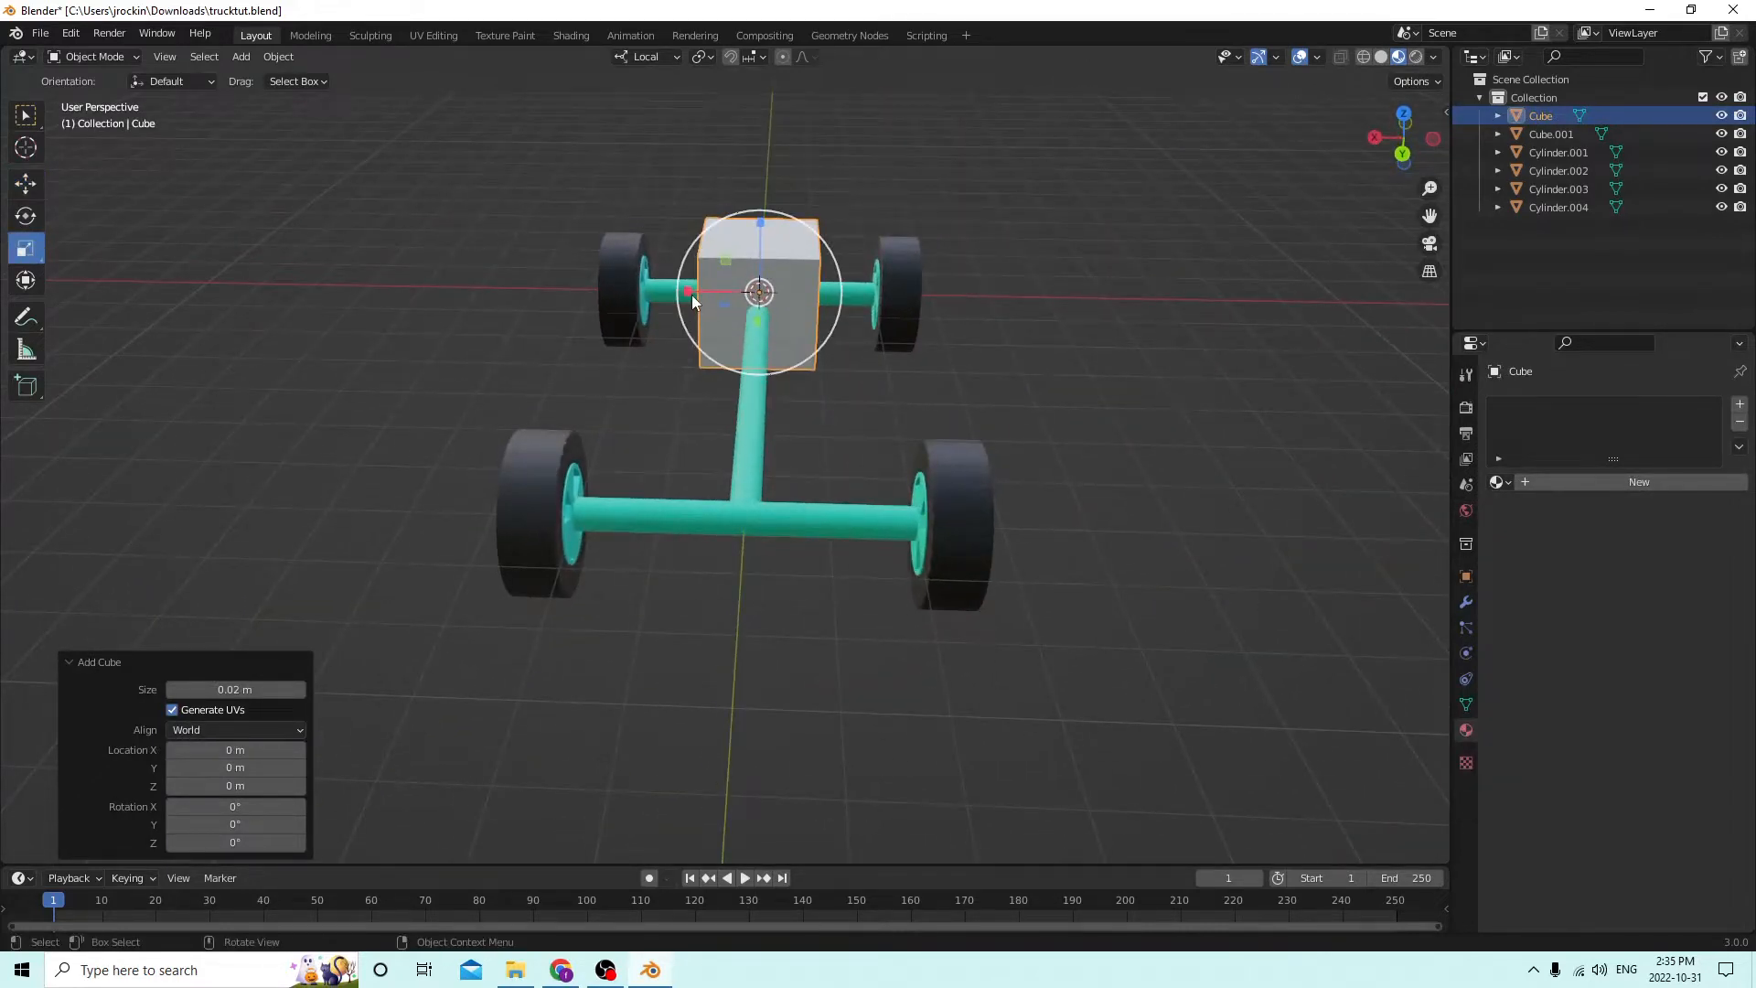
{"action": "left_click_drag", "start_coordinate": [688, 292], "coordinate": [607, 273]}
{"action": "middle_click_drag", "start_coordinate": [607, 272], "coordinate": [622, 279]}
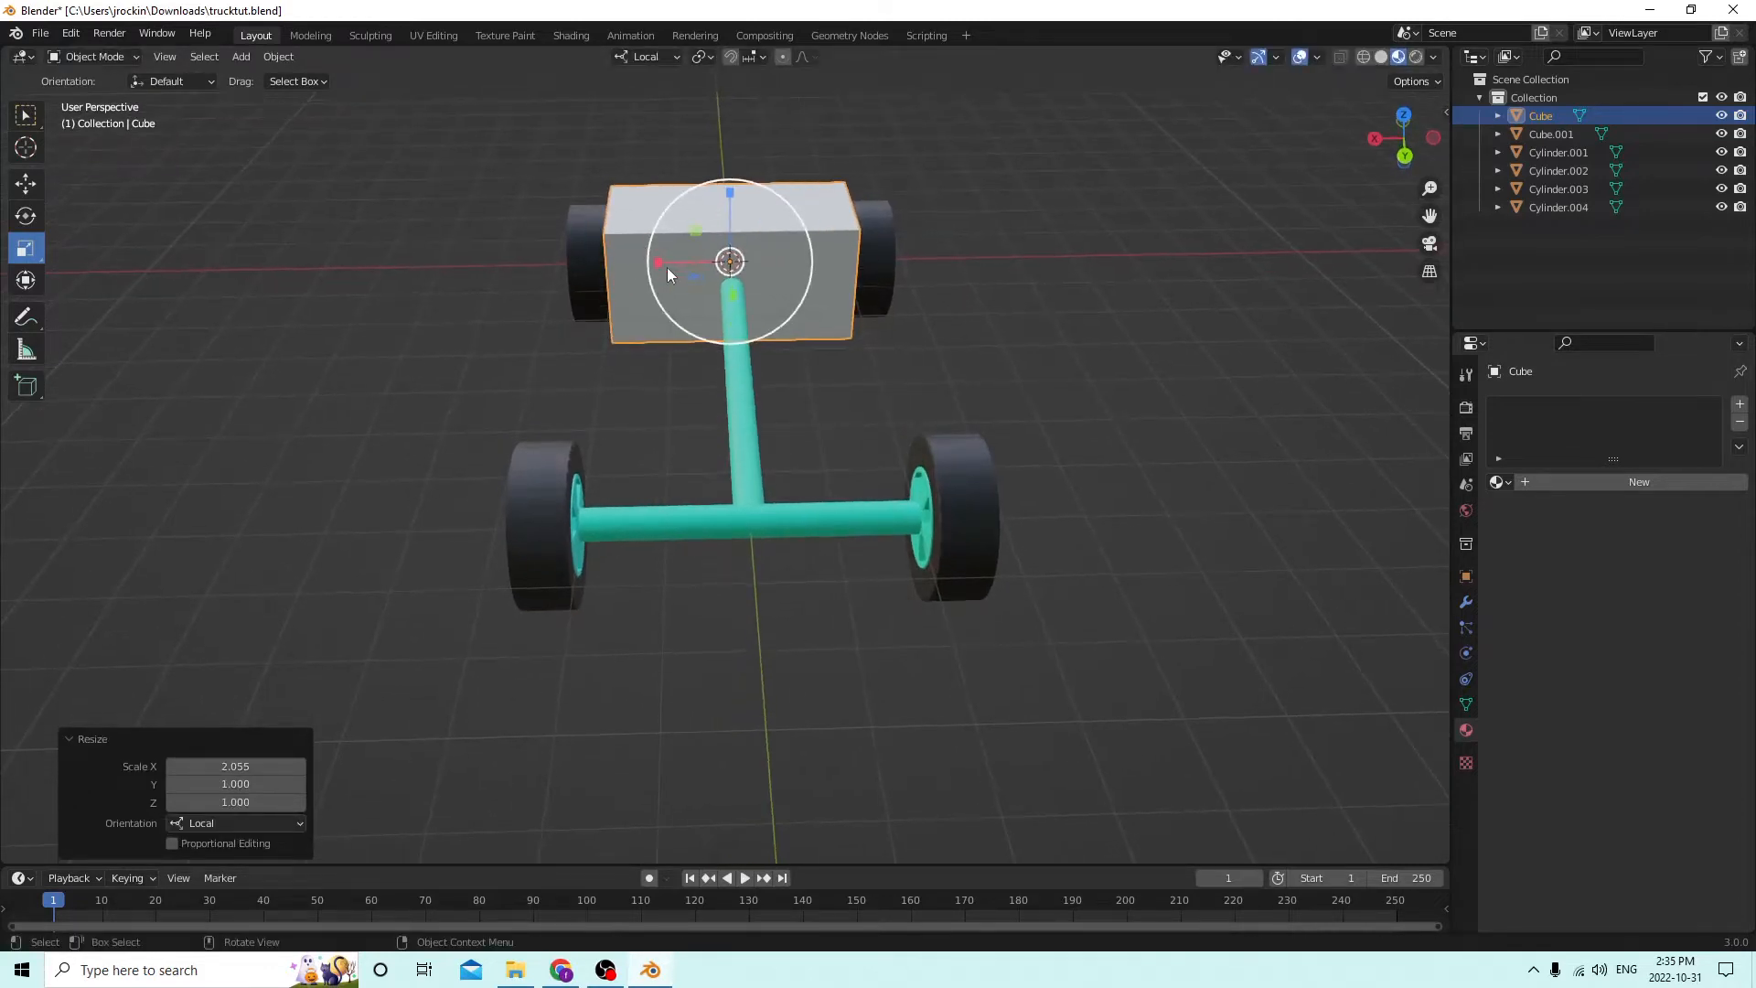
{"action": "left_click_drag", "start_coordinate": [652, 262], "coordinate": [631, 255]}
Move the cube about 0.033 m forward along Y and about 0.015 m up, placing it between the two axles.
{"action": "middle_click_drag", "start_coordinate": [631, 255], "coordinate": [1008, 345]}
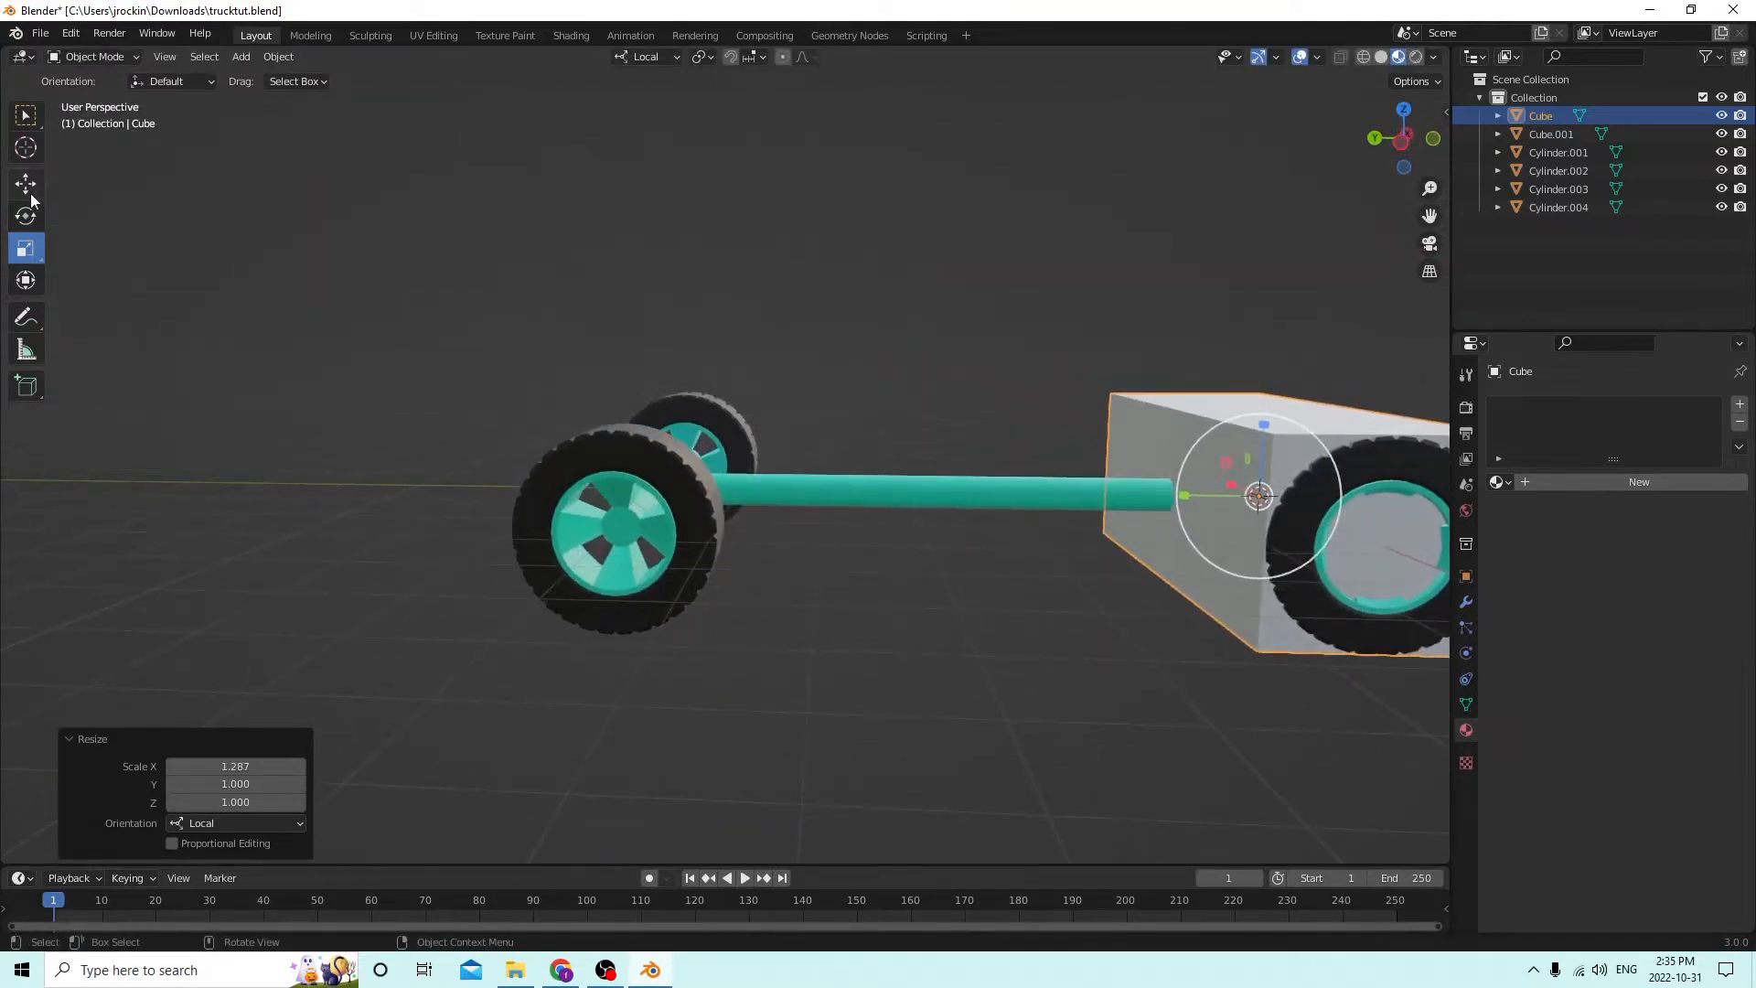
{"action": "middle_click_drag", "start_coordinate": [841, 322], "coordinate": [862, 333]}
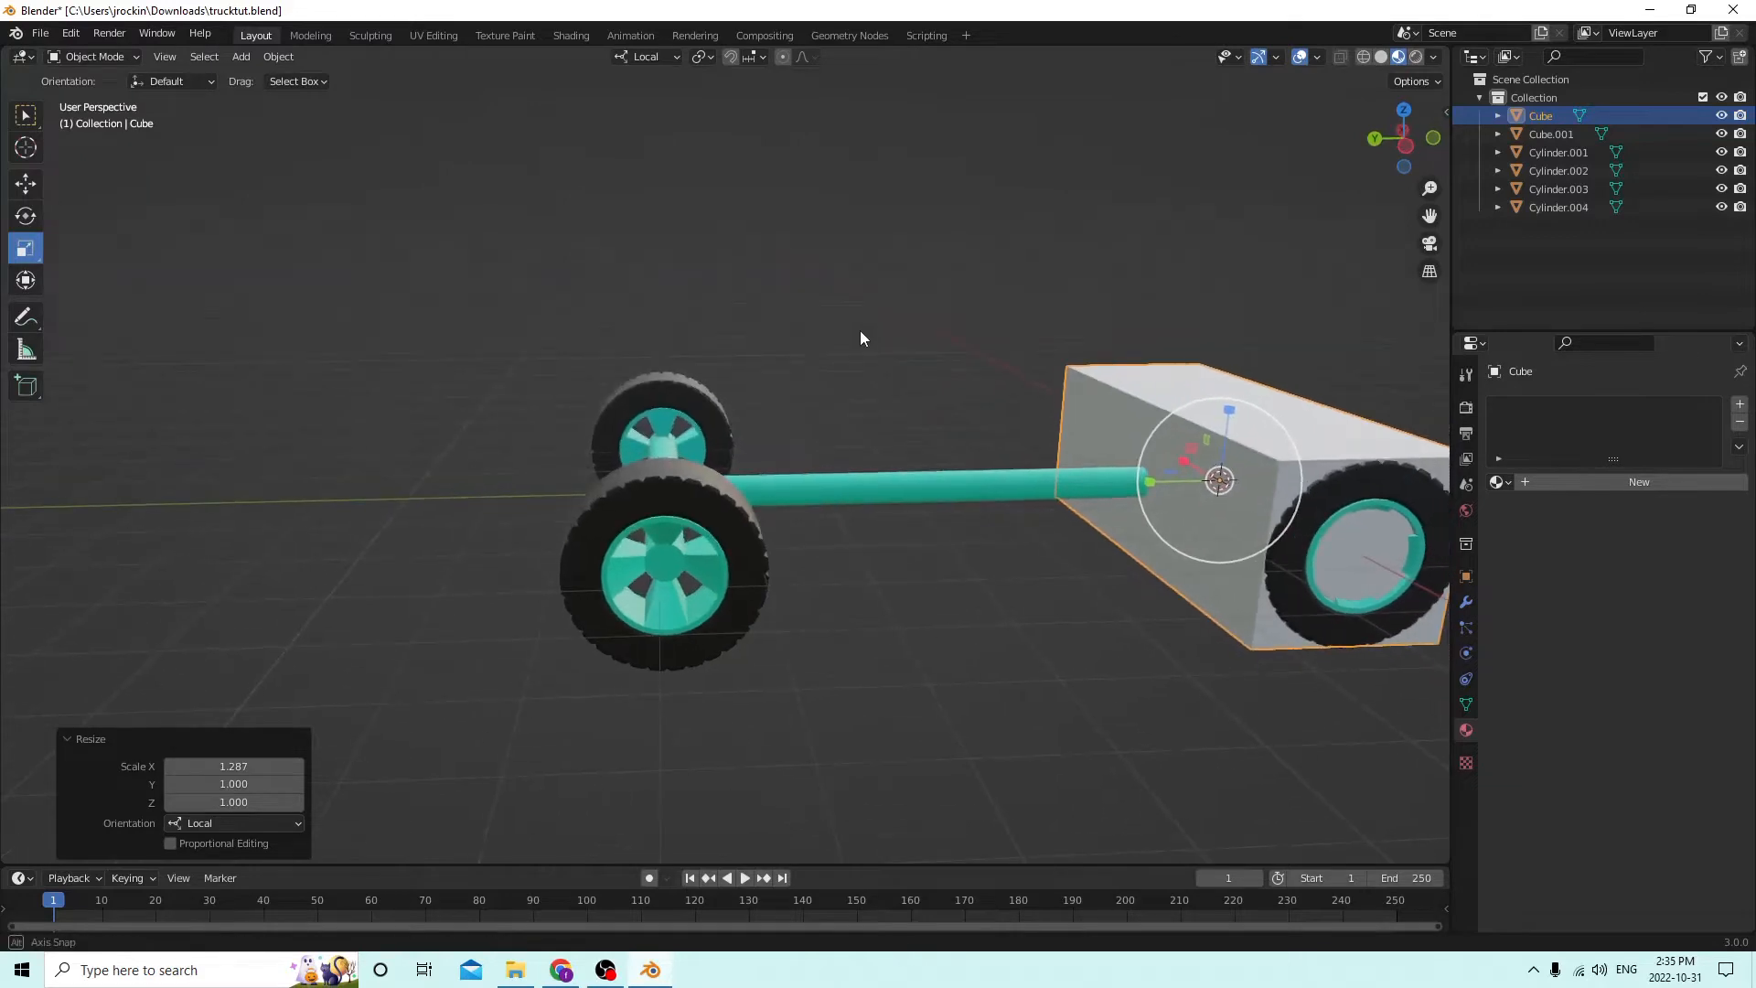
{"action": "left_click", "coordinate": [27, 186]}
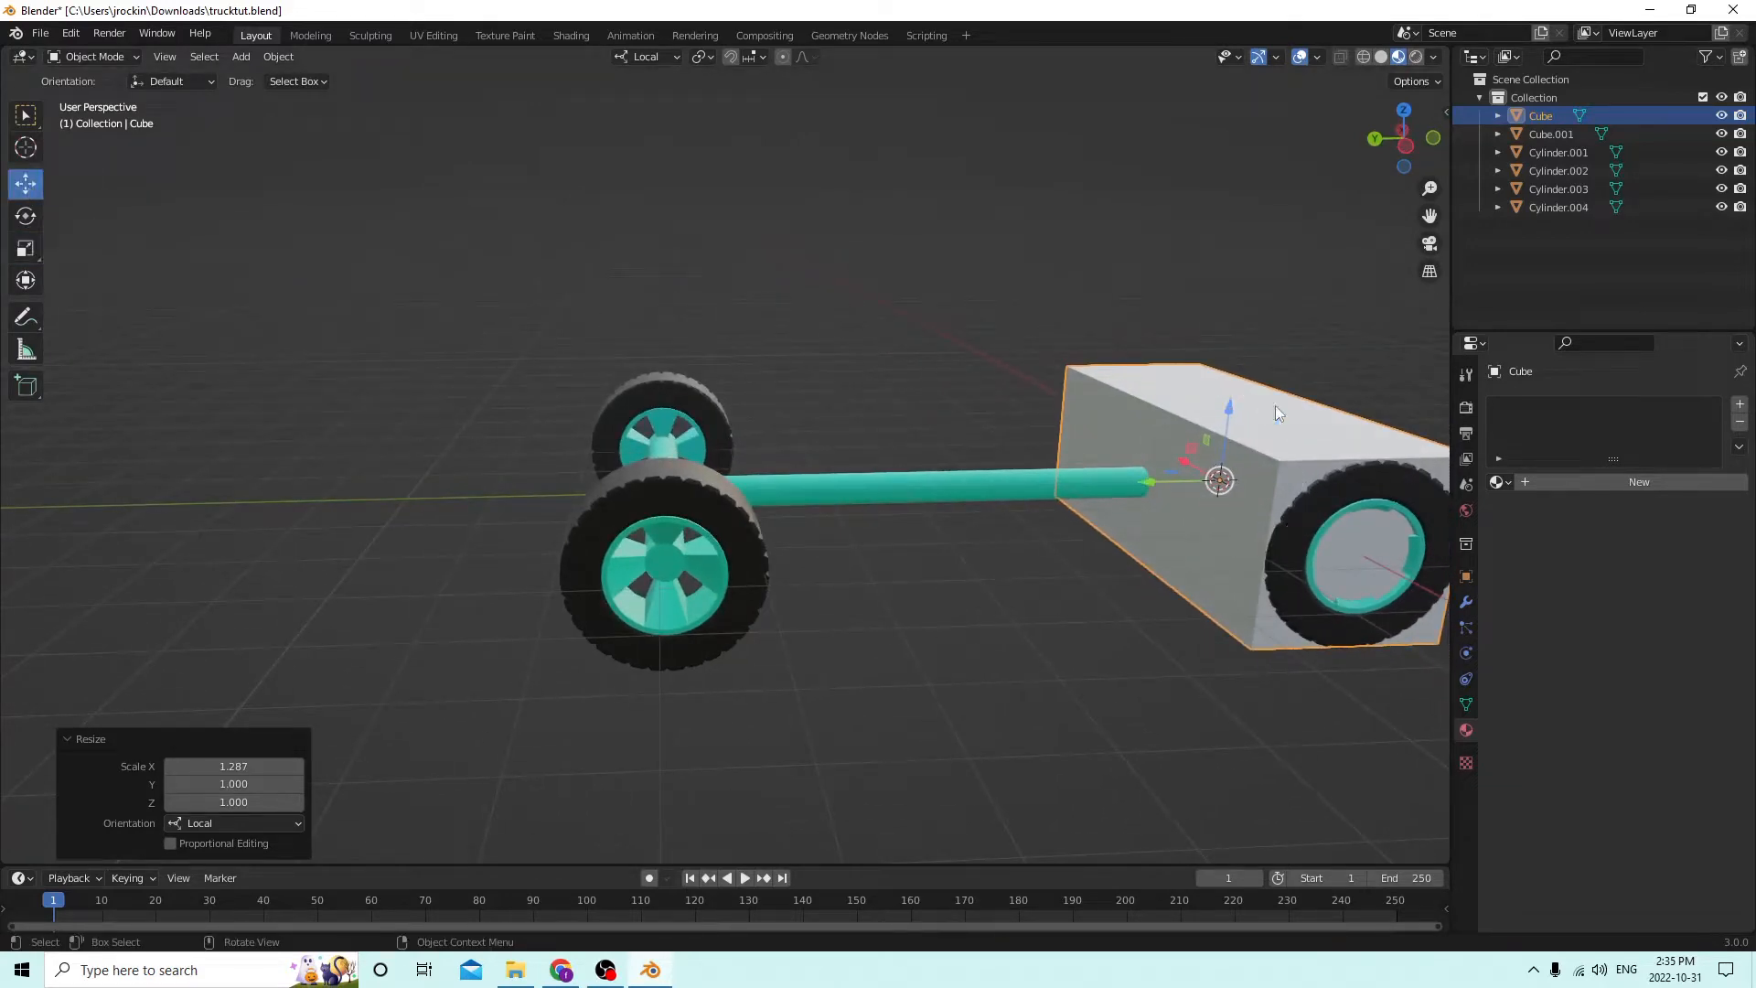
{"action": "left_click_drag", "start_coordinate": [1133, 484], "coordinate": [1001, 491]}
{"action": "middle_click_drag", "start_coordinate": [1000, 491], "coordinate": [1083, 474]}
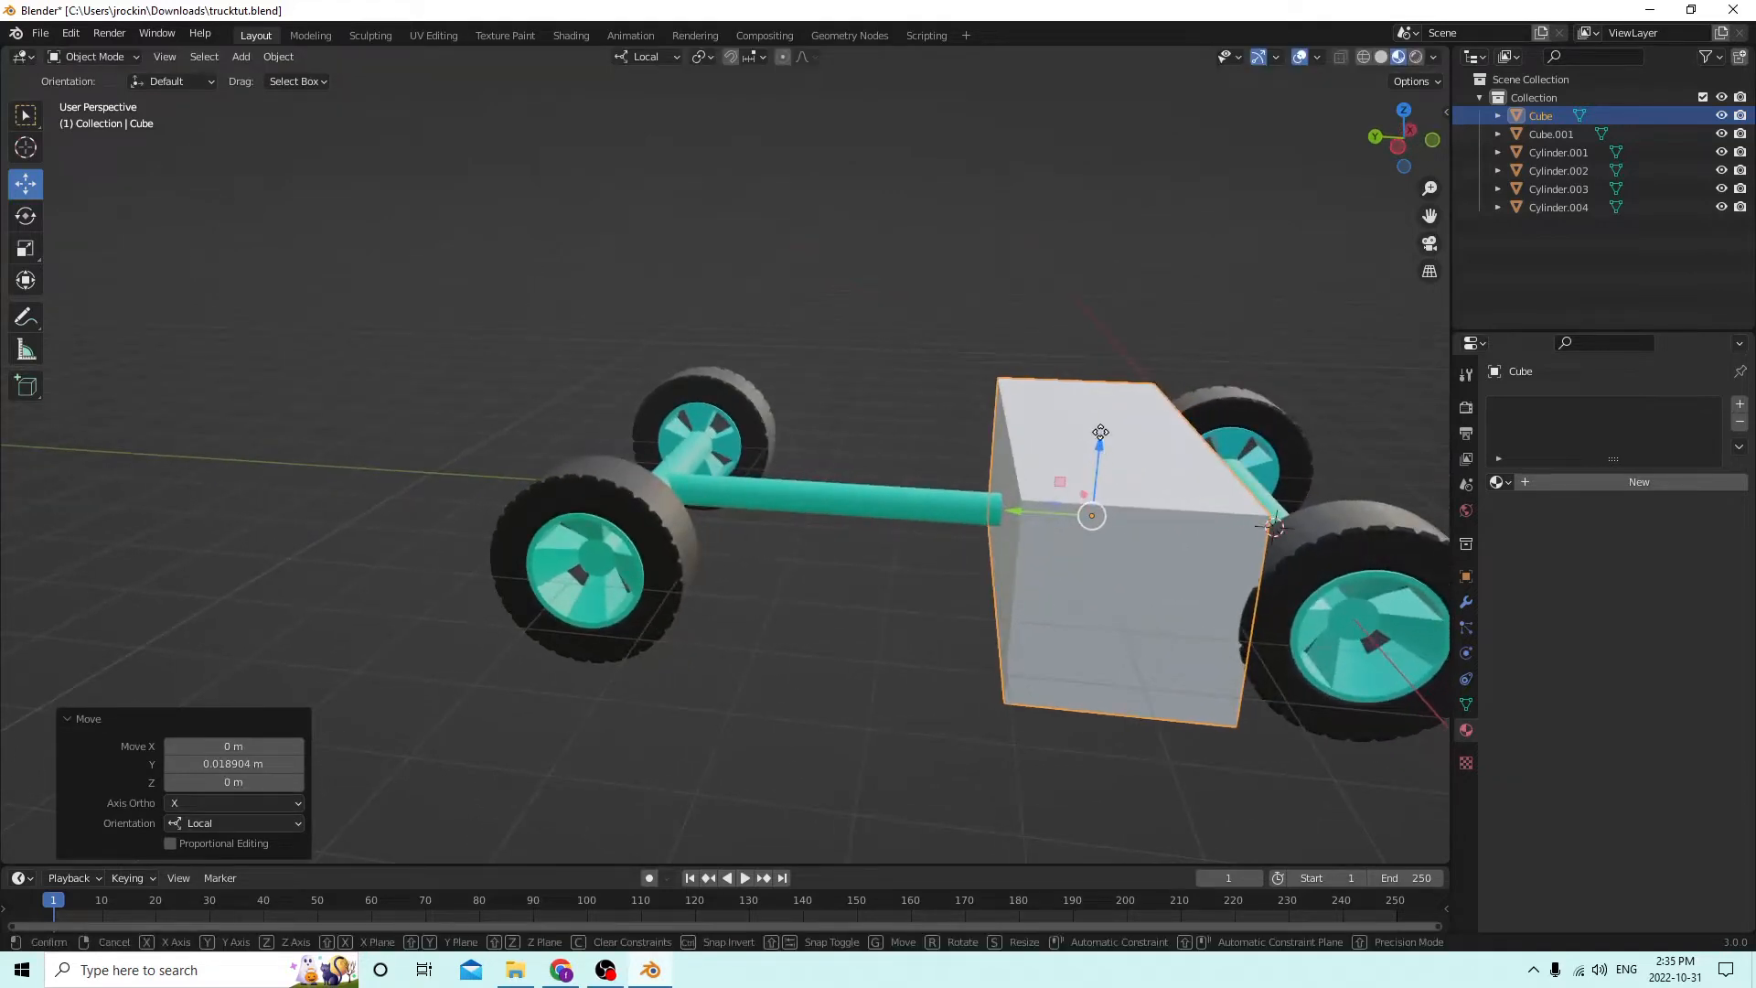
{"action": "key", "text": "g"}
{"action": "key", "text": "z"}
{"action": "left_click", "coordinate": [1118, 318]}
{"action": "middle_click_drag", "start_coordinate": [1117, 317], "coordinate": [1138, 307]}
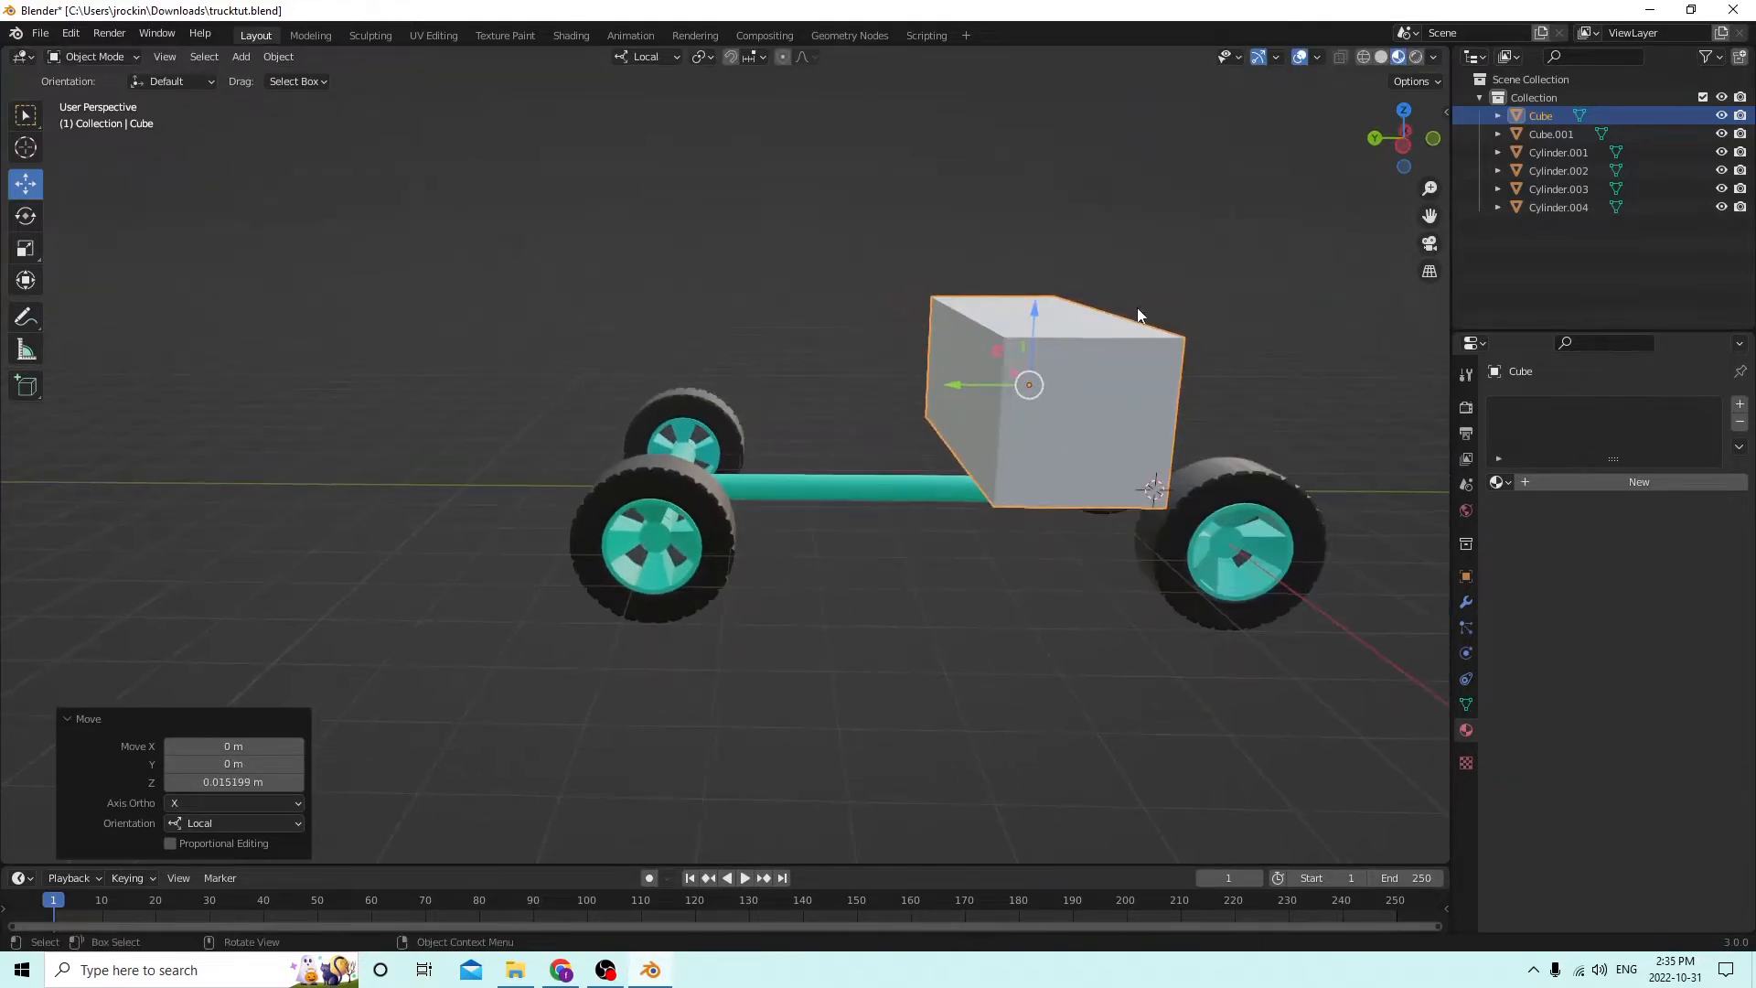
{"action": "left_click_drag", "start_coordinate": [946, 388], "coordinate": [826, 371]}
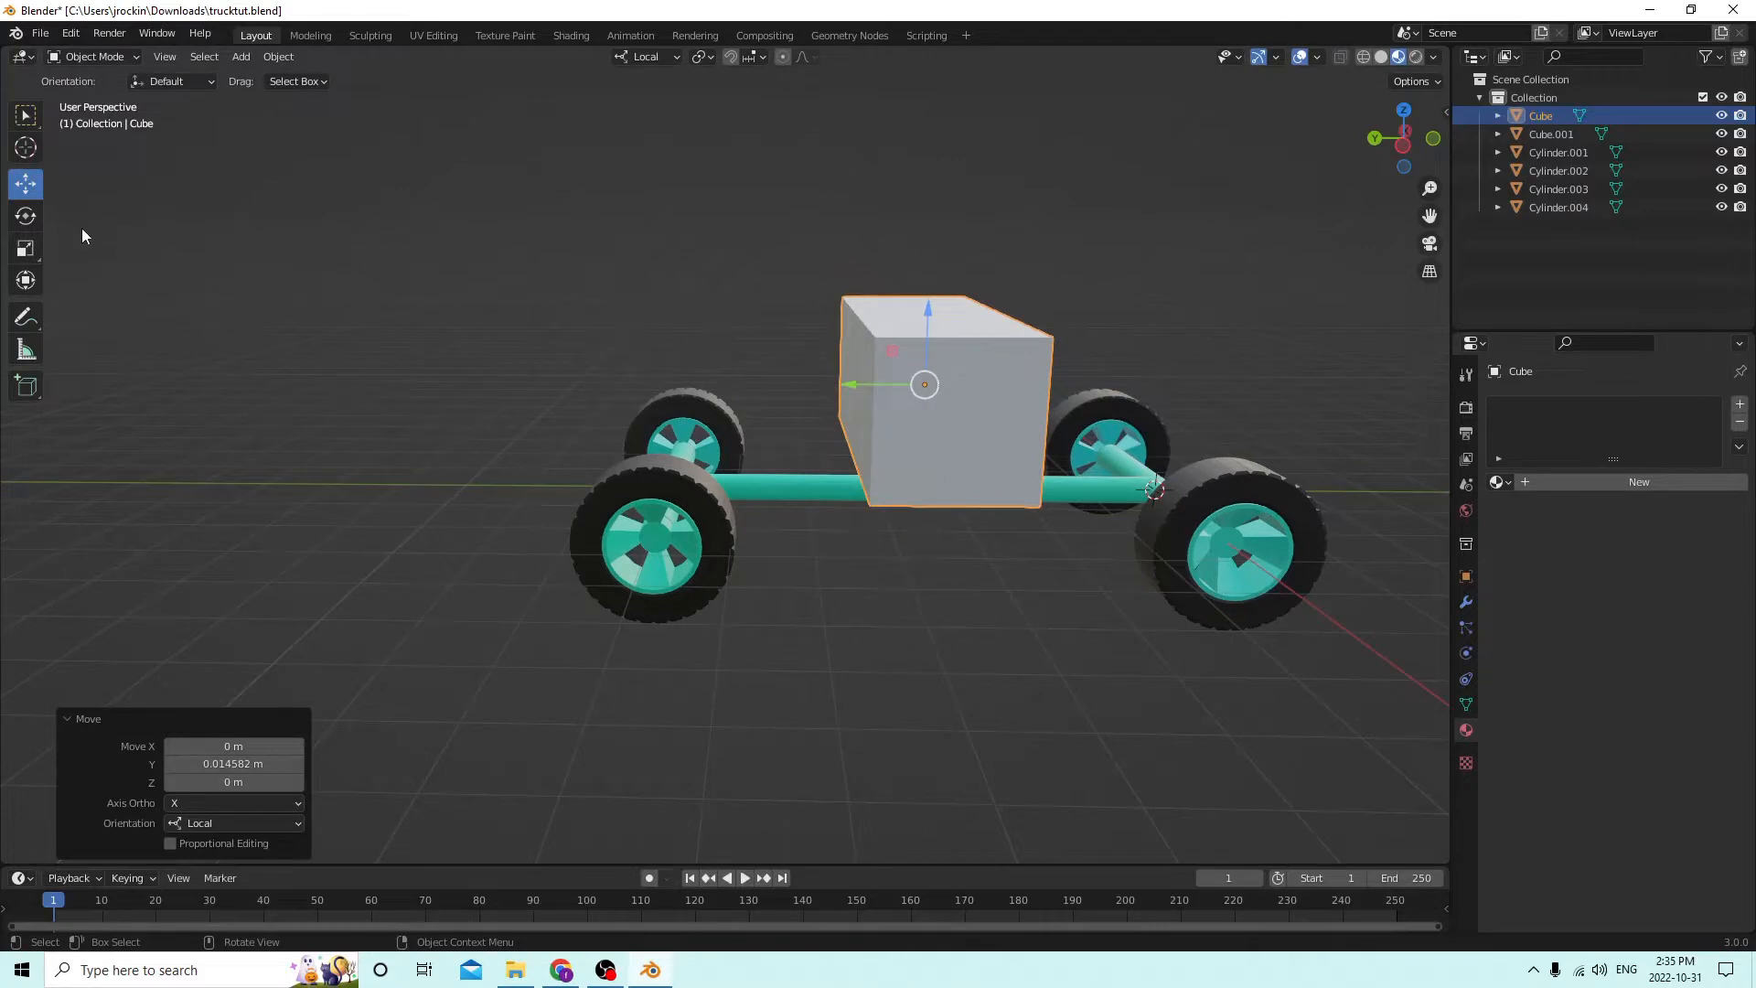
Stretch the cube along Y by about 2.78 times so it reaches toward both axles.
{"action": "left_click", "coordinate": [25, 249]}
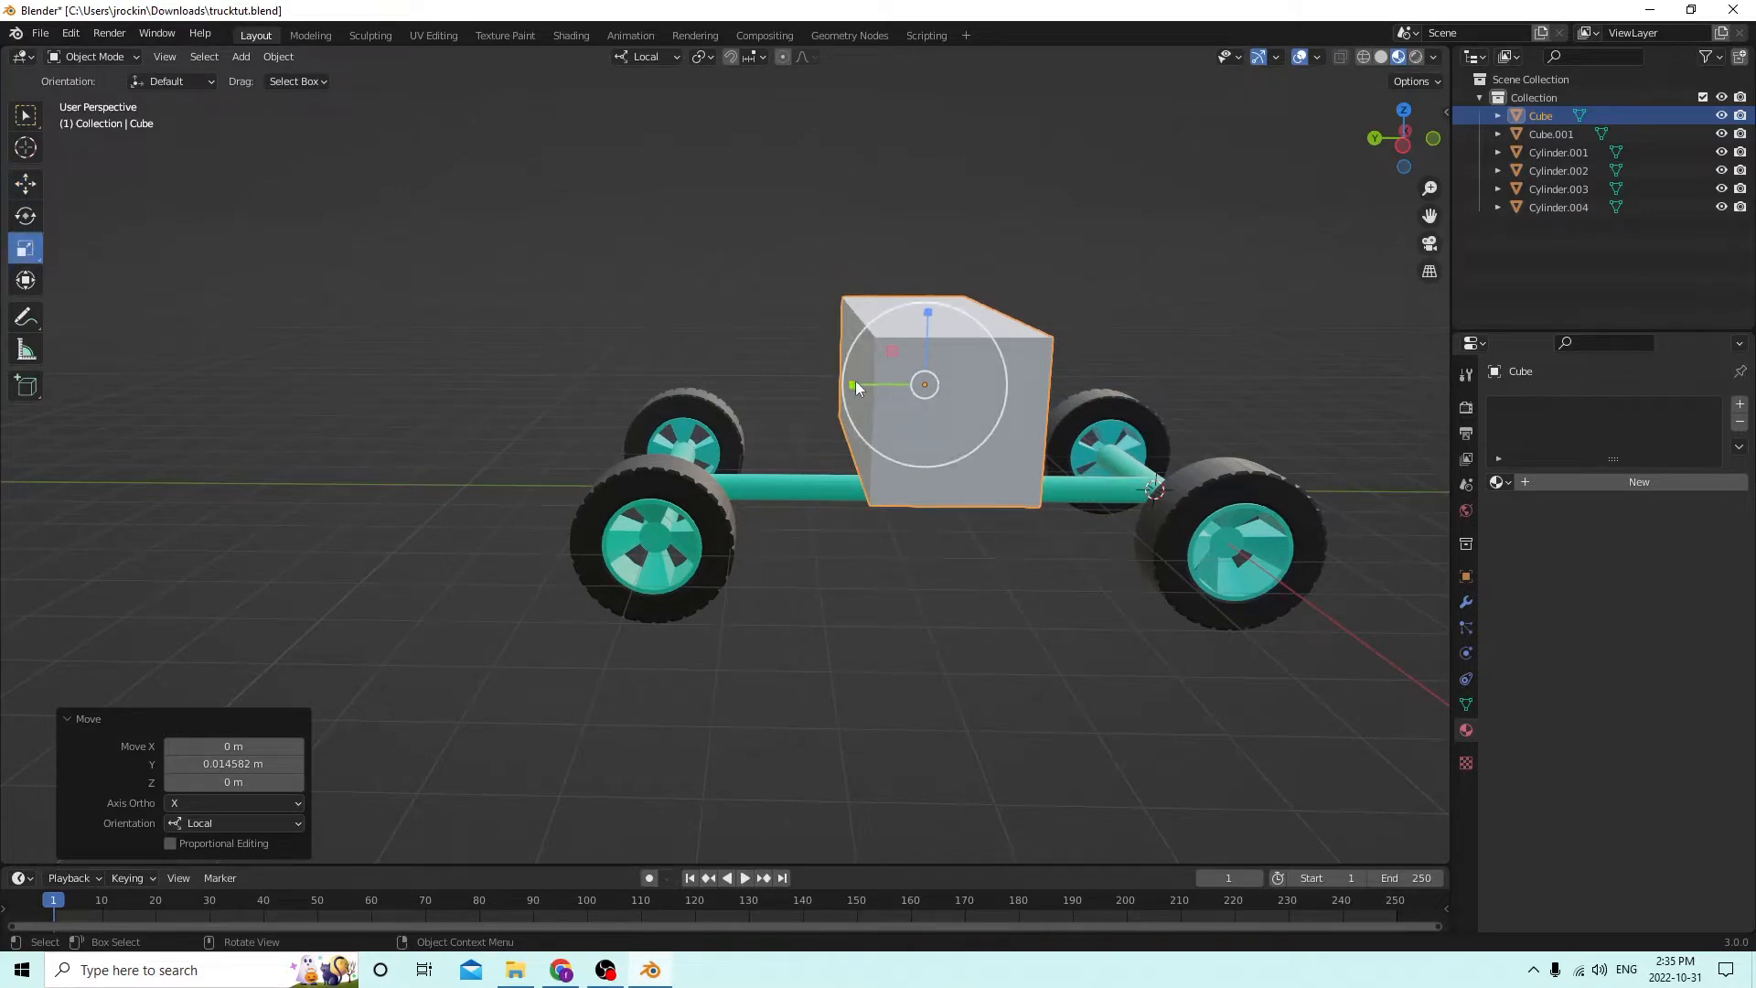
{"action": "left_click_drag", "start_coordinate": [855, 380], "coordinate": [720, 380]}
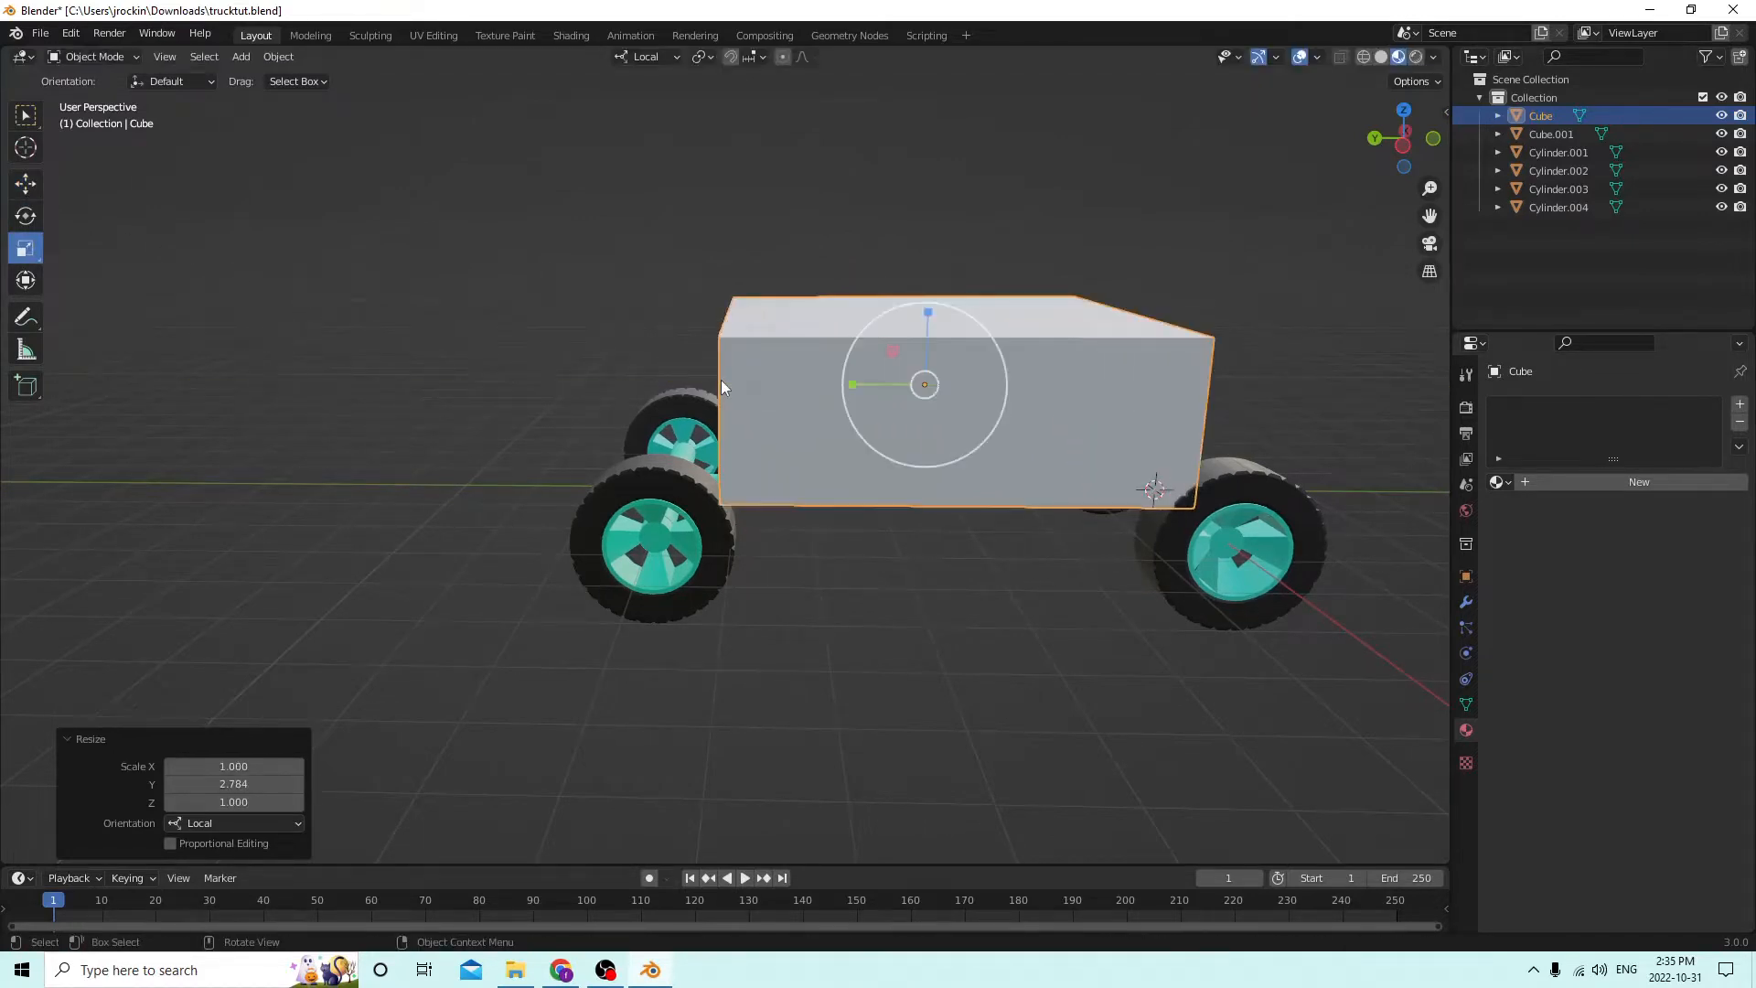
{"action": "middle_click_drag", "start_coordinate": [721, 381], "coordinate": [229, 307]}
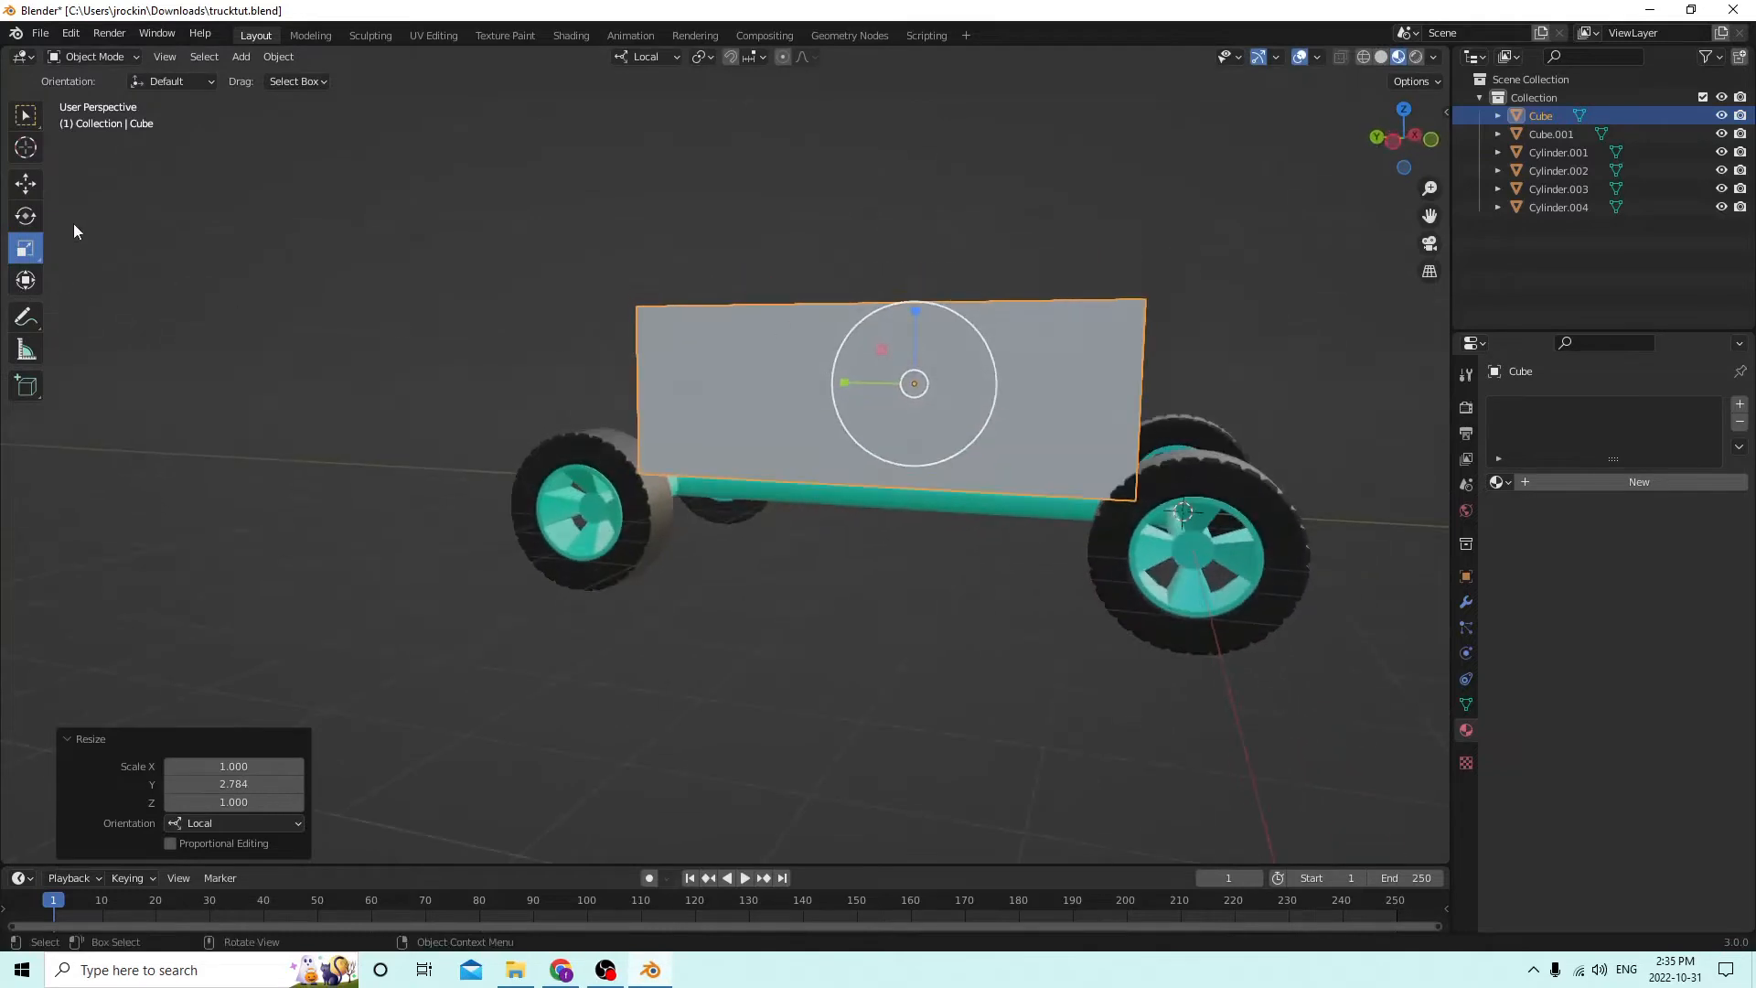
Raise the box about 0.013 m along Z above the wheels.
{"action": "left_click", "coordinate": [26, 184]}
{"action": "middle_click_drag", "start_coordinate": [640, 338], "coordinate": [885, 329]}
{"action": "left_click_drag", "start_coordinate": [887, 326], "coordinate": [885, 244]}
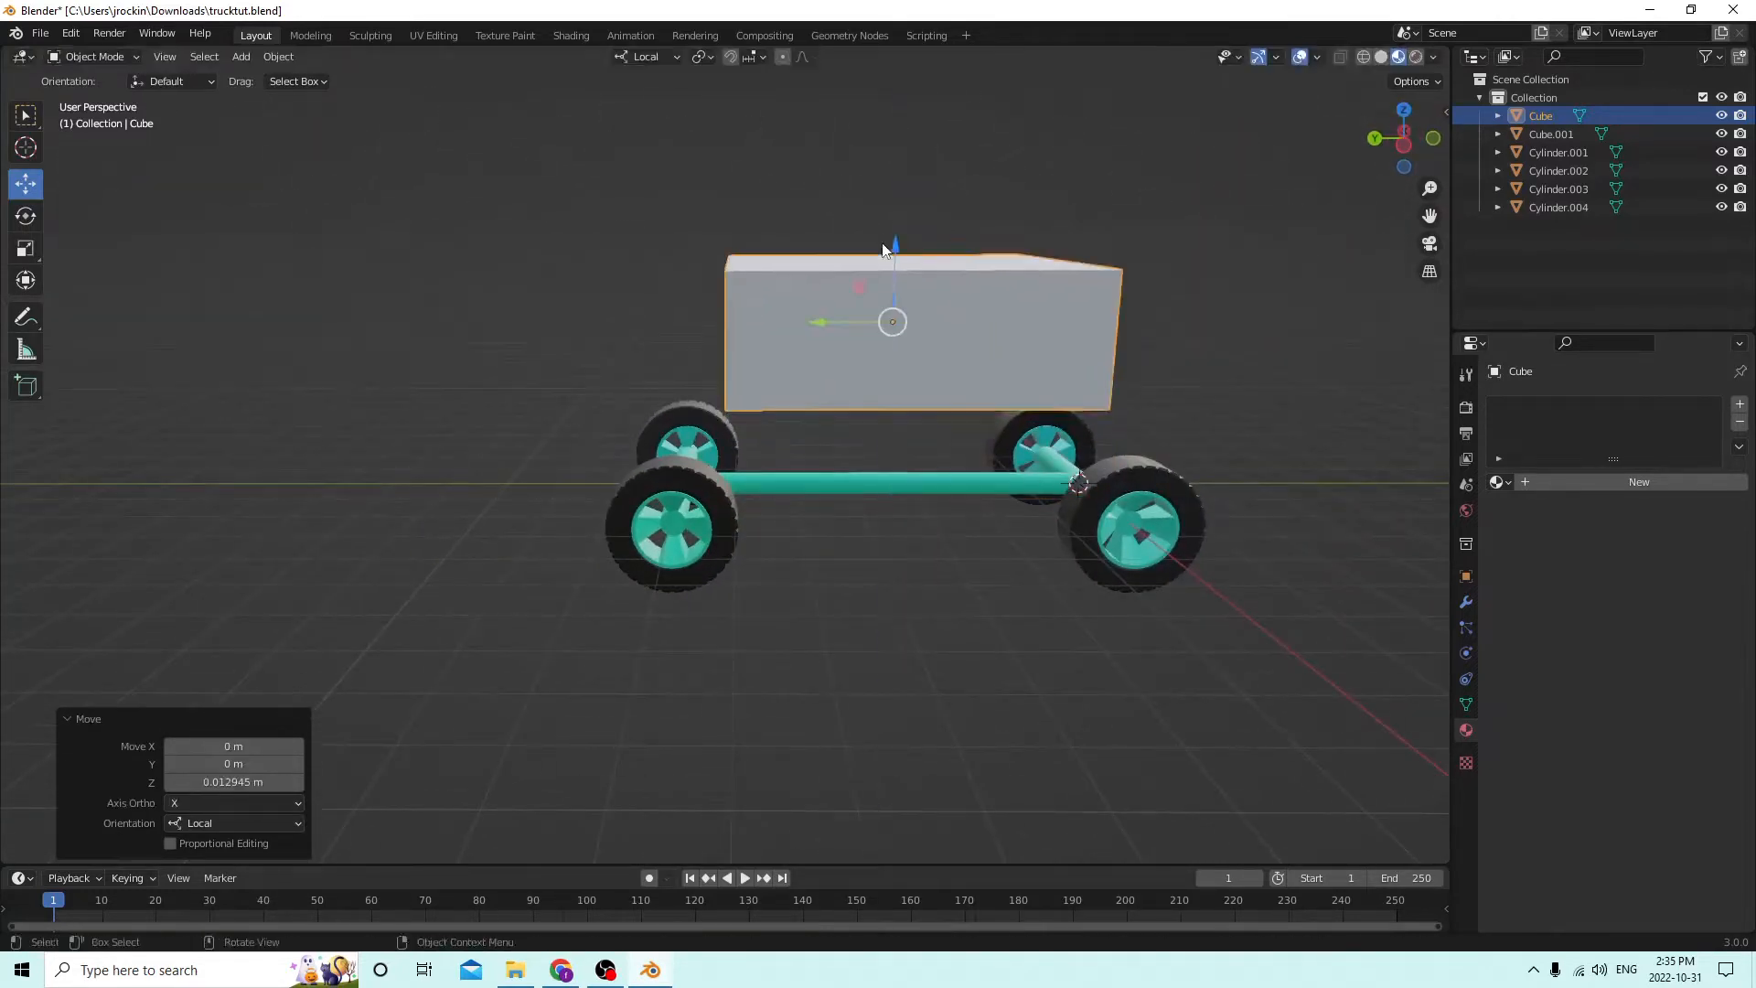
{"action": "mouse_move", "coordinate": [885, 244]}
{"action": "middle_mouse_down"}
{"action": "mouse_move", "coordinate": [890, 289]}
{"action": "mouse_move", "coordinate": [893, 245]}
{"action": "middle_mouse_up"}
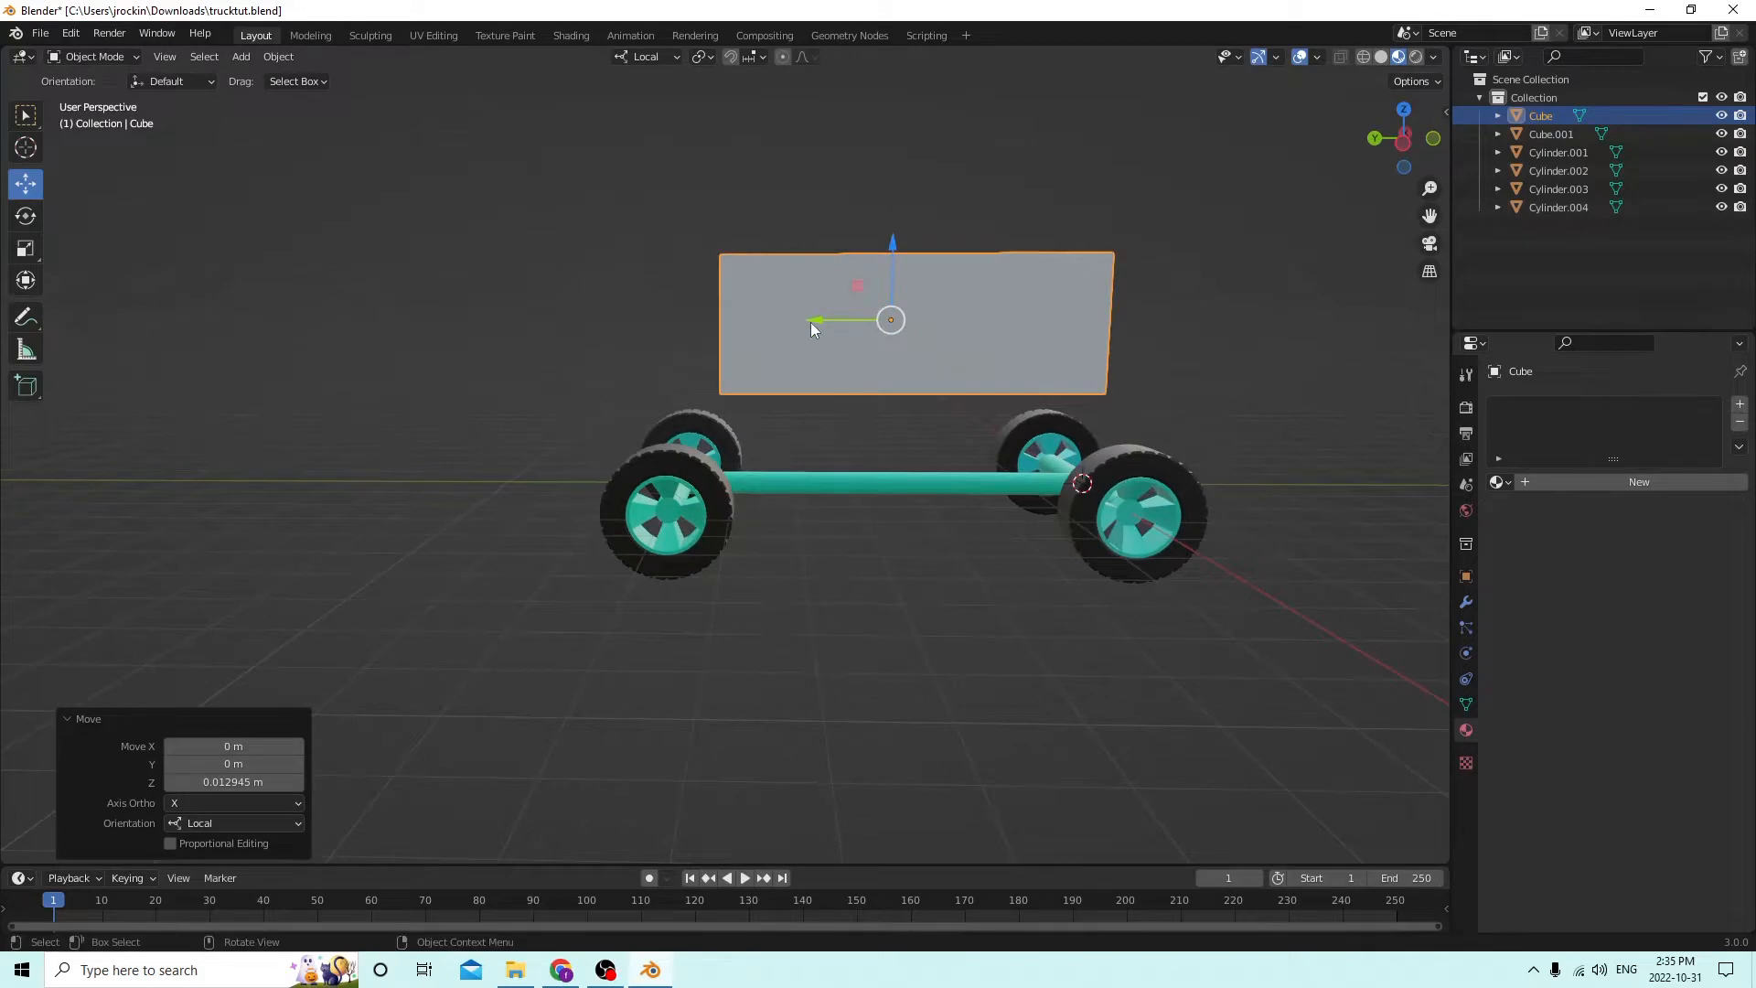
{"action": "mouse_move", "coordinate": [832, 316]}
{"action": "middle_mouse_down"}
{"action": "mouse_move", "coordinate": [843, 271]}
{"action": "mouse_move", "coordinate": [826, 320]}
{"action": "middle_mouse_up"}
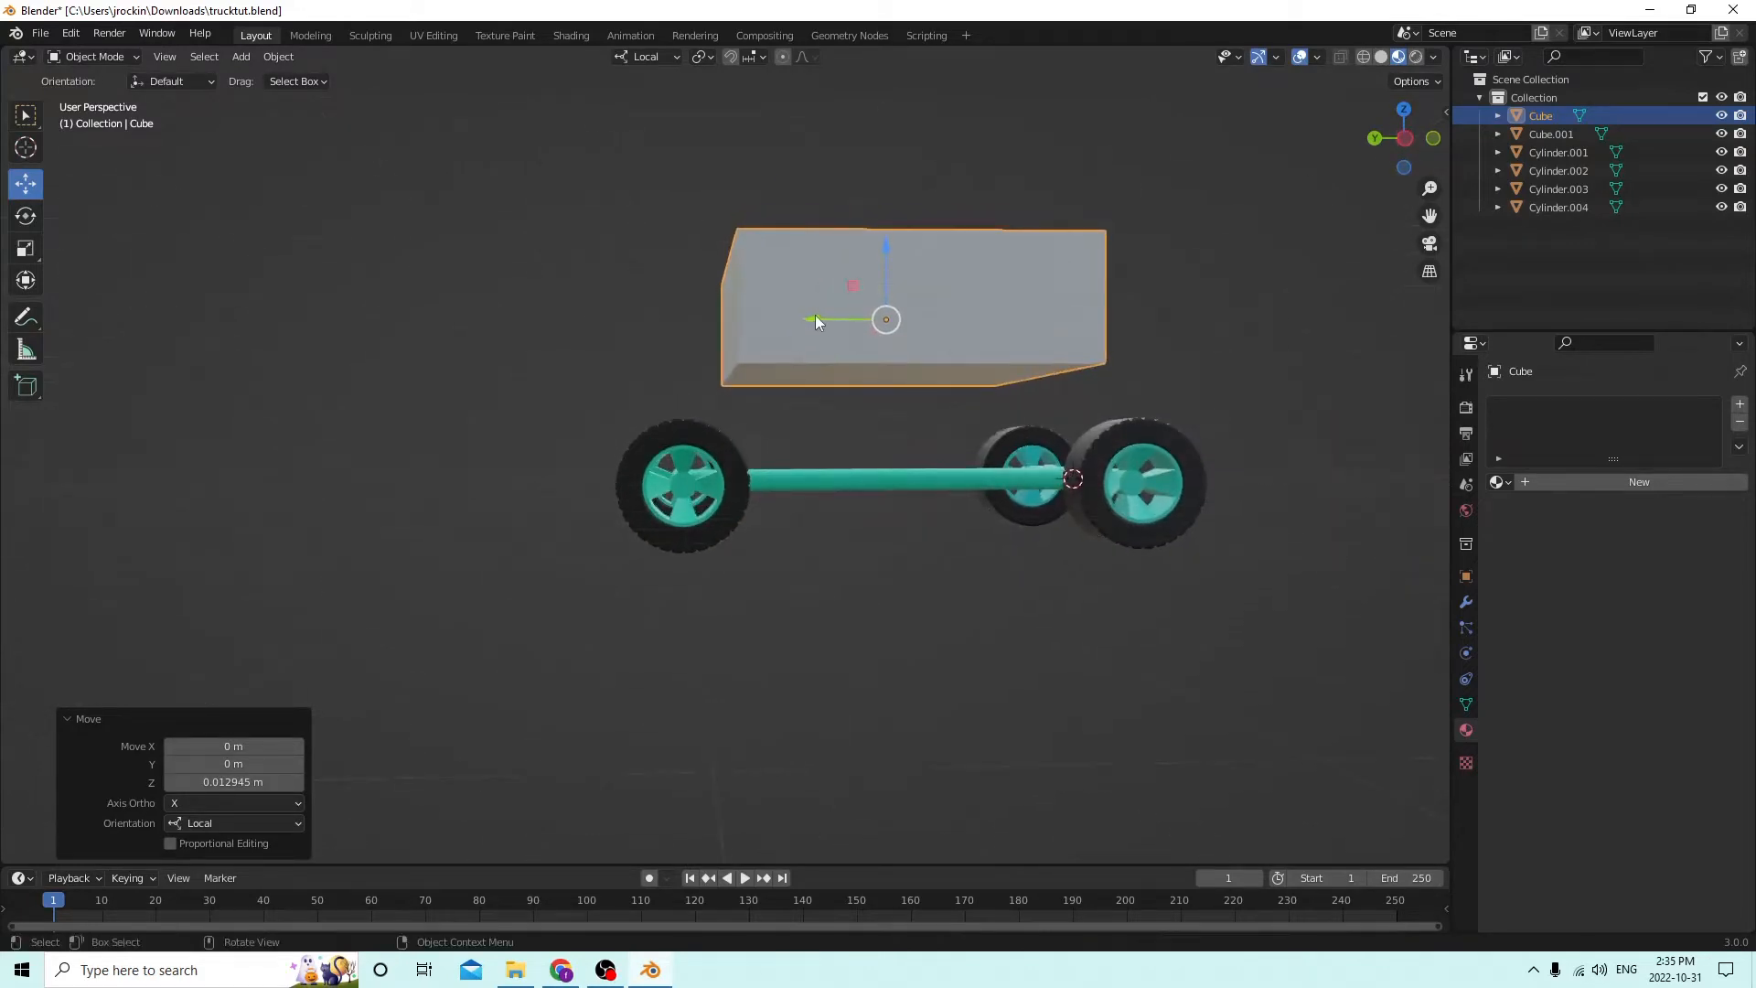
{"action": "left_click_drag", "start_coordinate": [815, 314], "coordinate": [828, 318]}
{"action": "right_click", "coordinate": [828, 317]}
{"action": "middle_click_drag", "start_coordinate": [827, 322], "coordinate": [823, 362]}
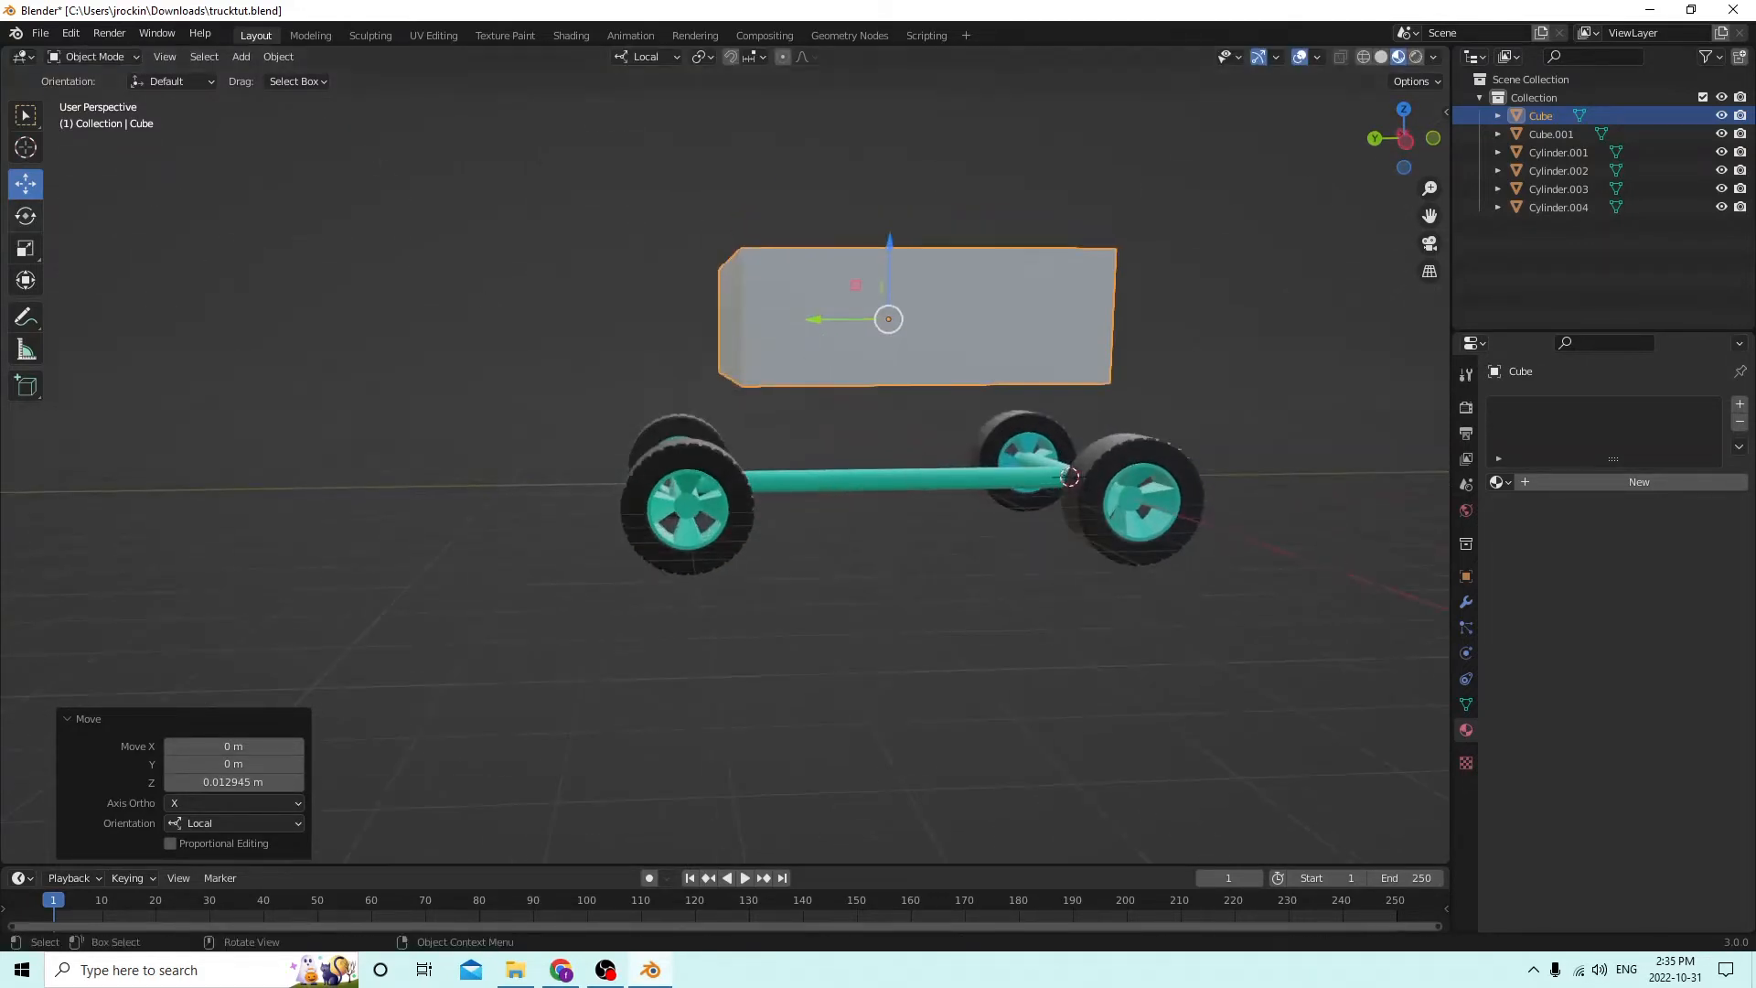
Lengthen the box along Y by about 1.27 times and flatten it along Z to about 0.76 of its height.
{"action": "left_click", "coordinate": [25, 248]}
{"action": "middle_click_drag", "start_coordinate": [678, 316], "coordinate": [682, 357]}
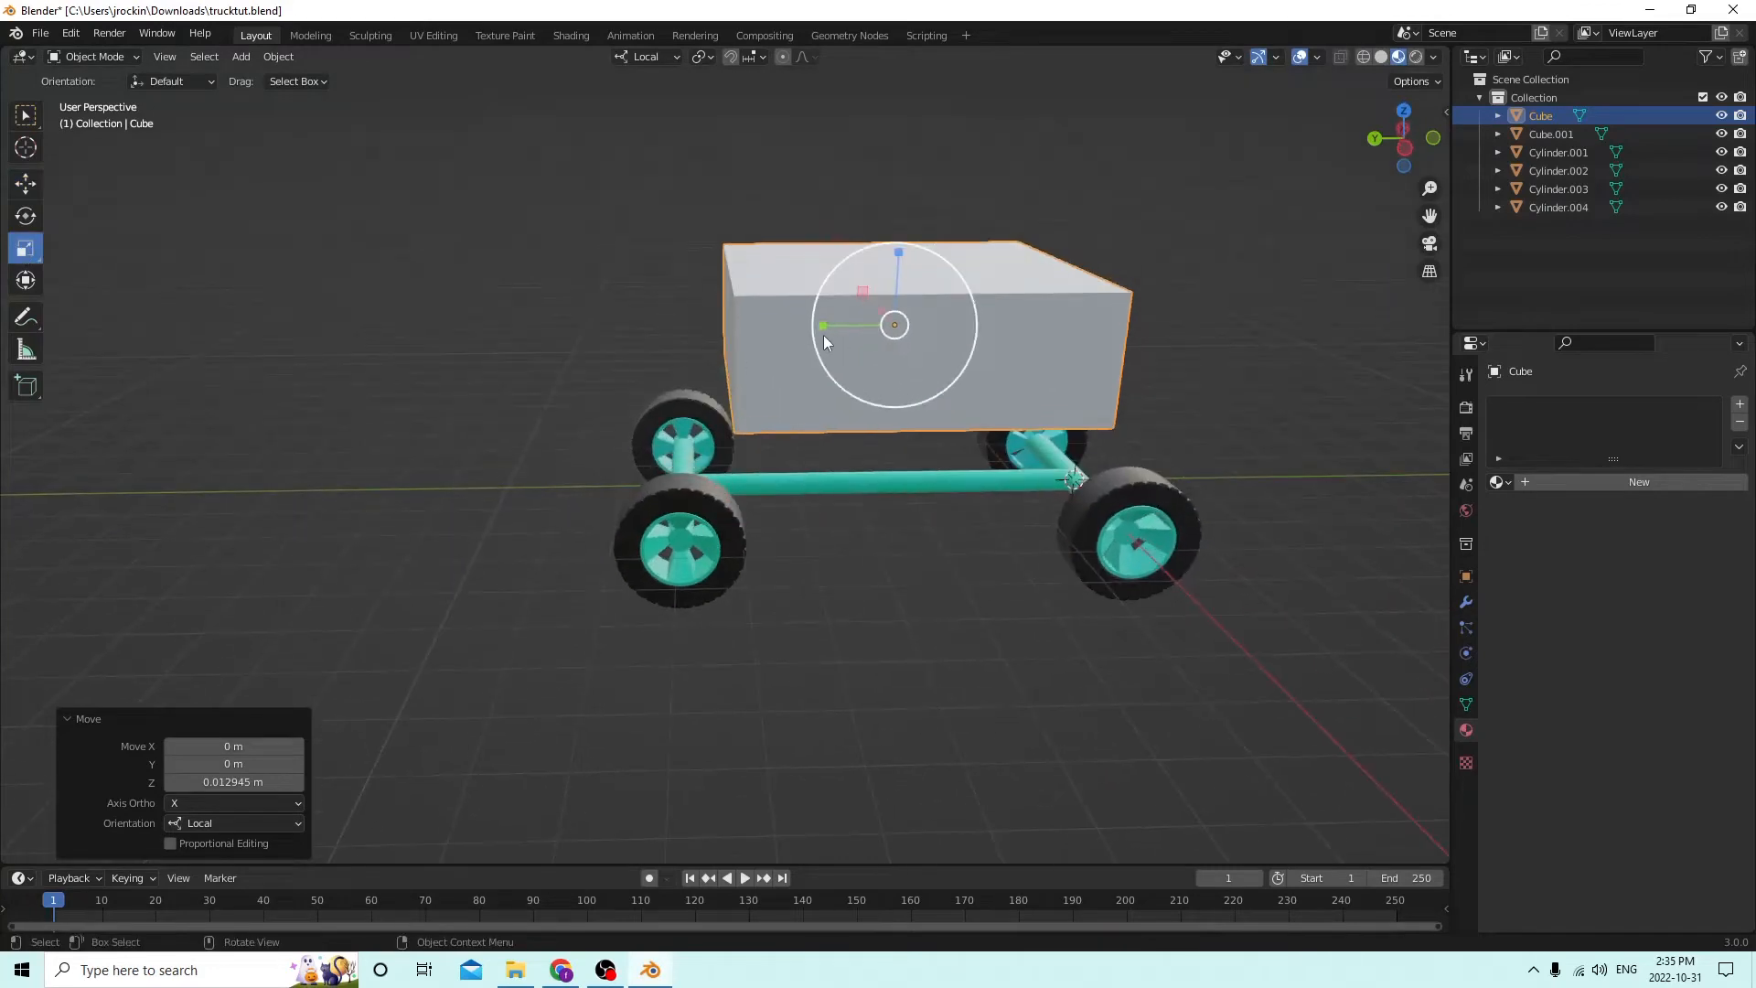
{"action": "left_click_drag", "start_coordinate": [824, 332], "coordinate": [801, 325]}
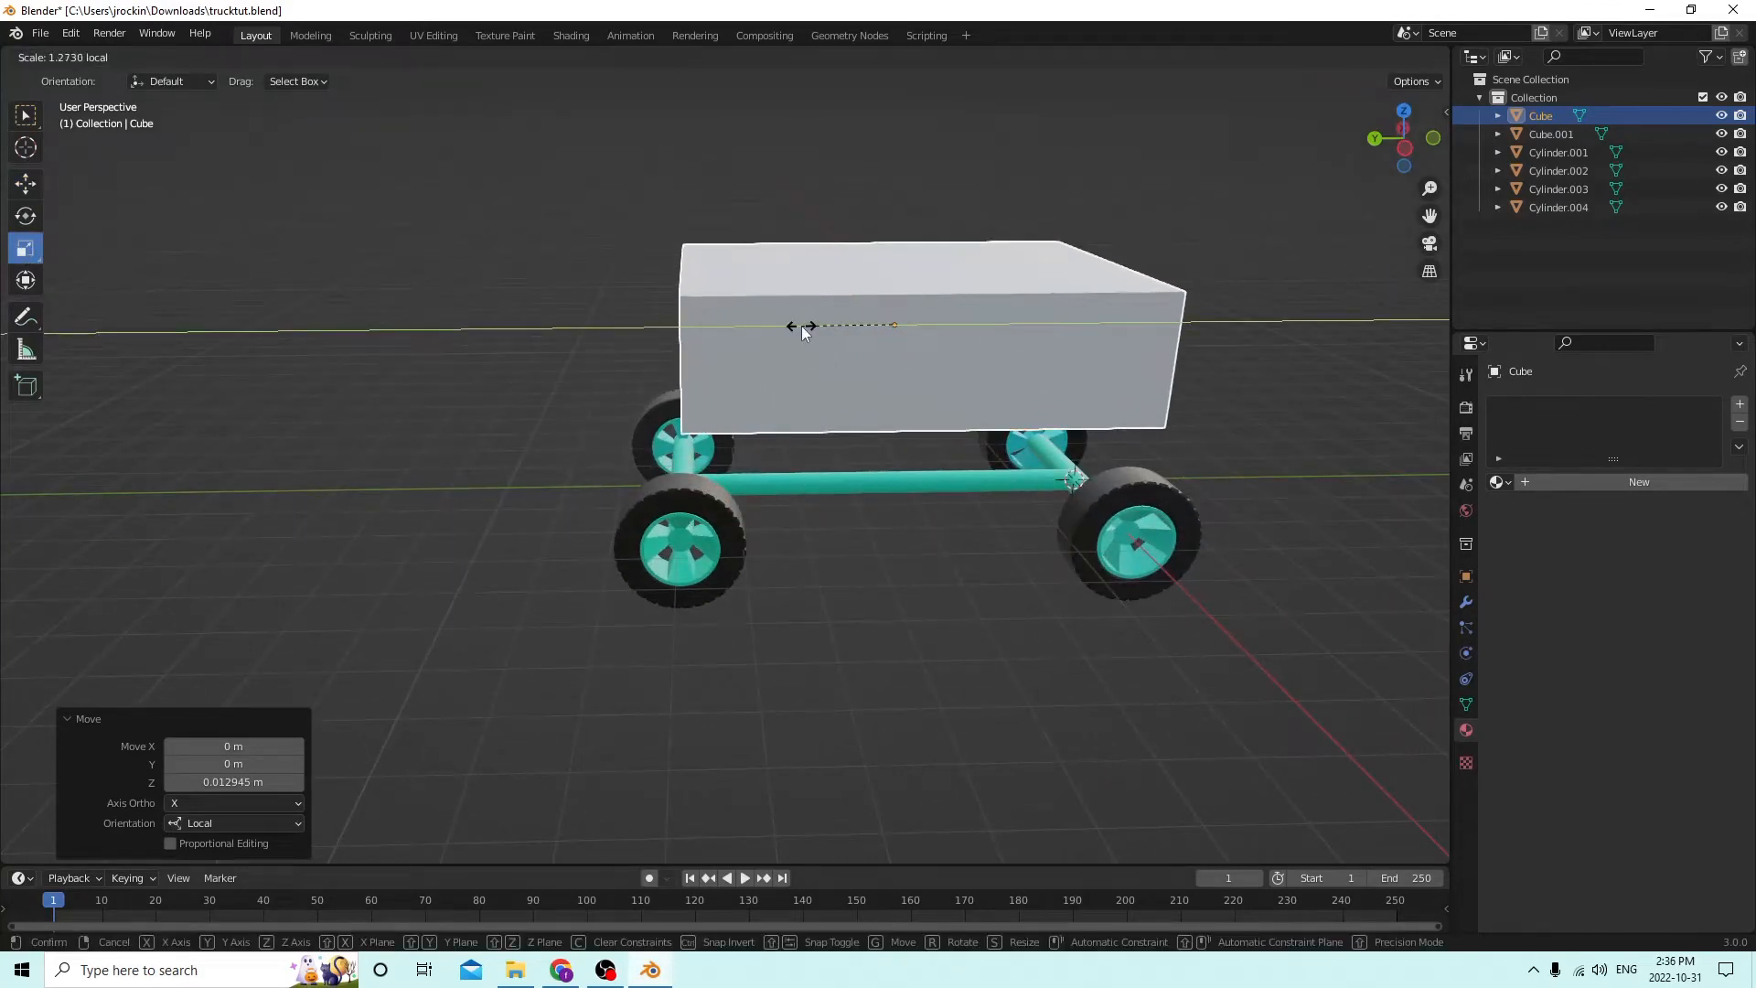
{"action": "middle_click_drag", "start_coordinate": [801, 325], "coordinate": [814, 255]}
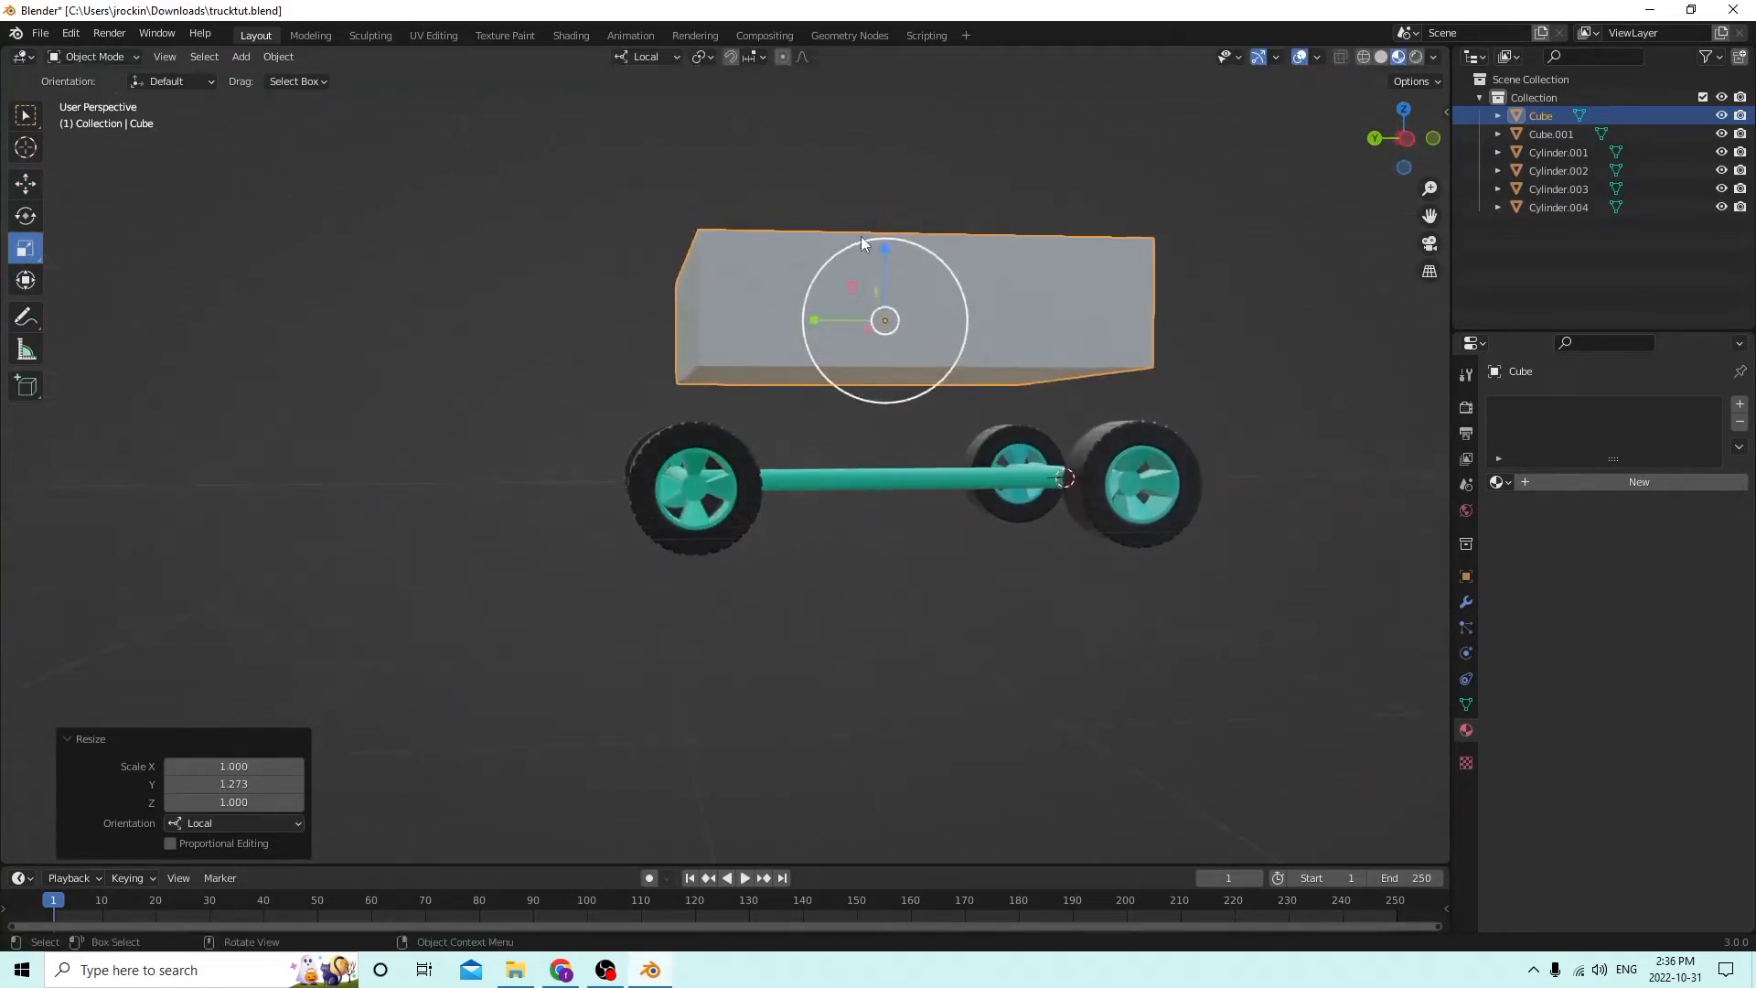
{"action": "left_click_drag", "start_coordinate": [885, 249], "coordinate": [881, 271]}
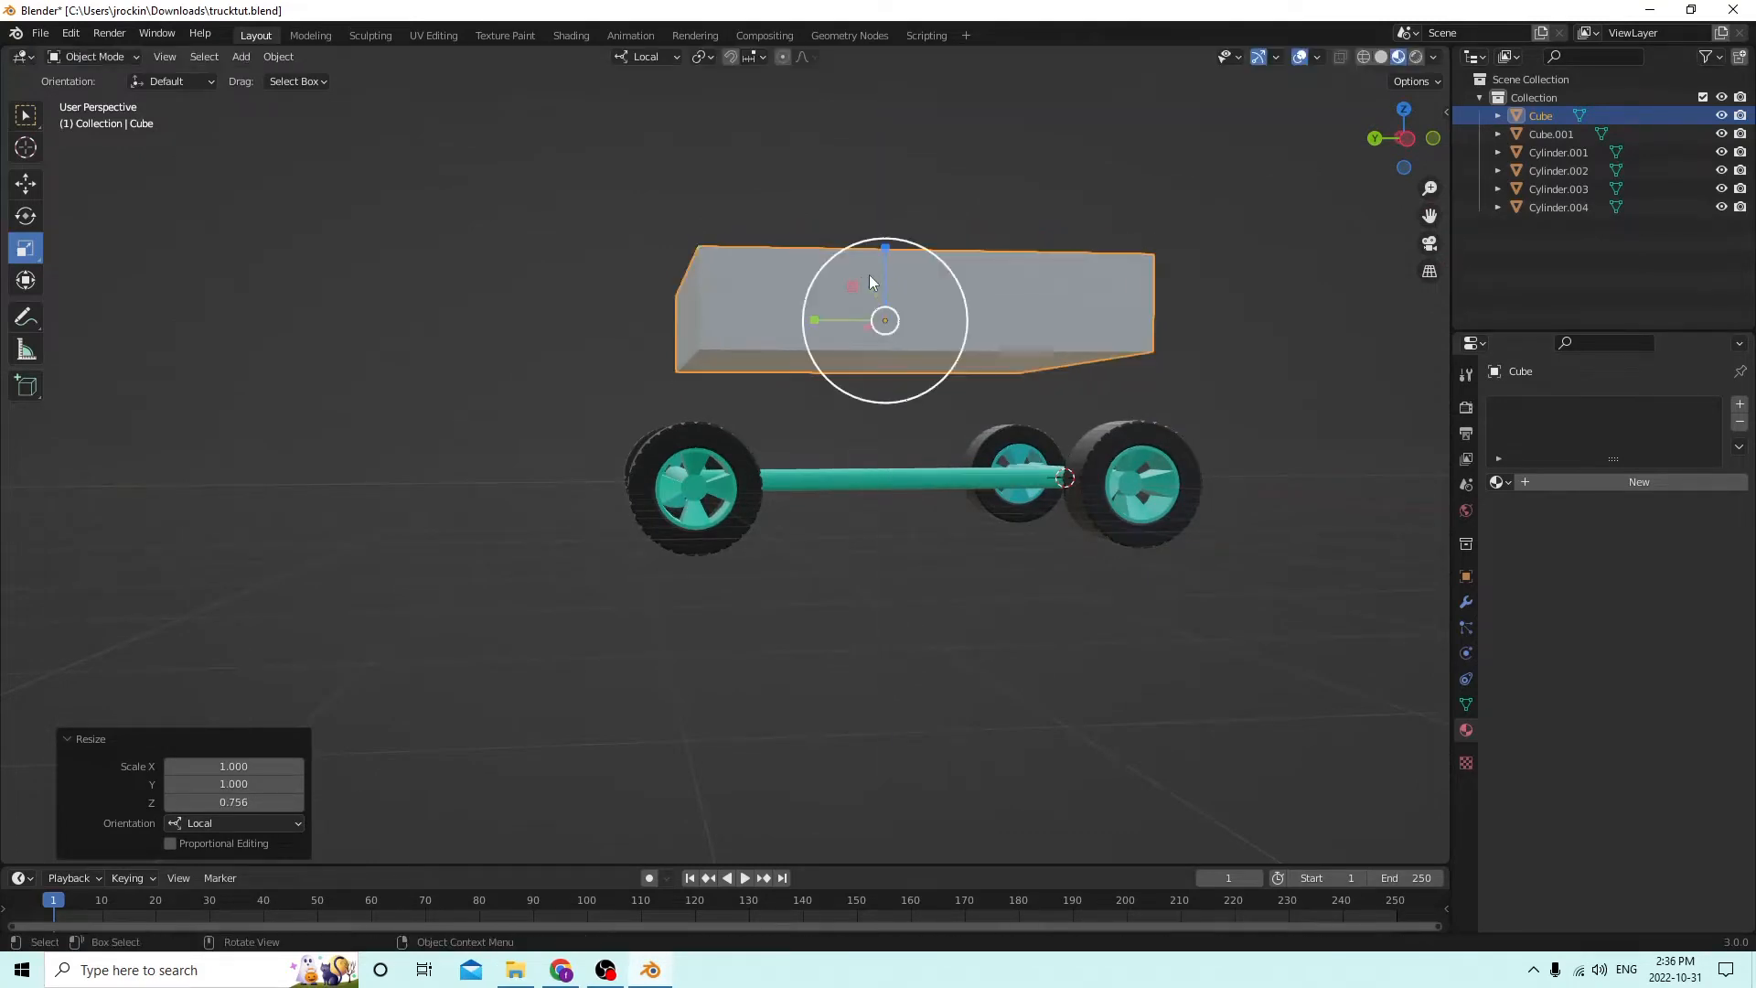
Extrude the bottom face of the box about 0.02 m down to form the lower body.
{"action": "middle_click_drag", "start_coordinate": [870, 279], "coordinate": [836, 393]}
{"action": "key", "text": "Tab"}
{"action": "key", "text": "e"}
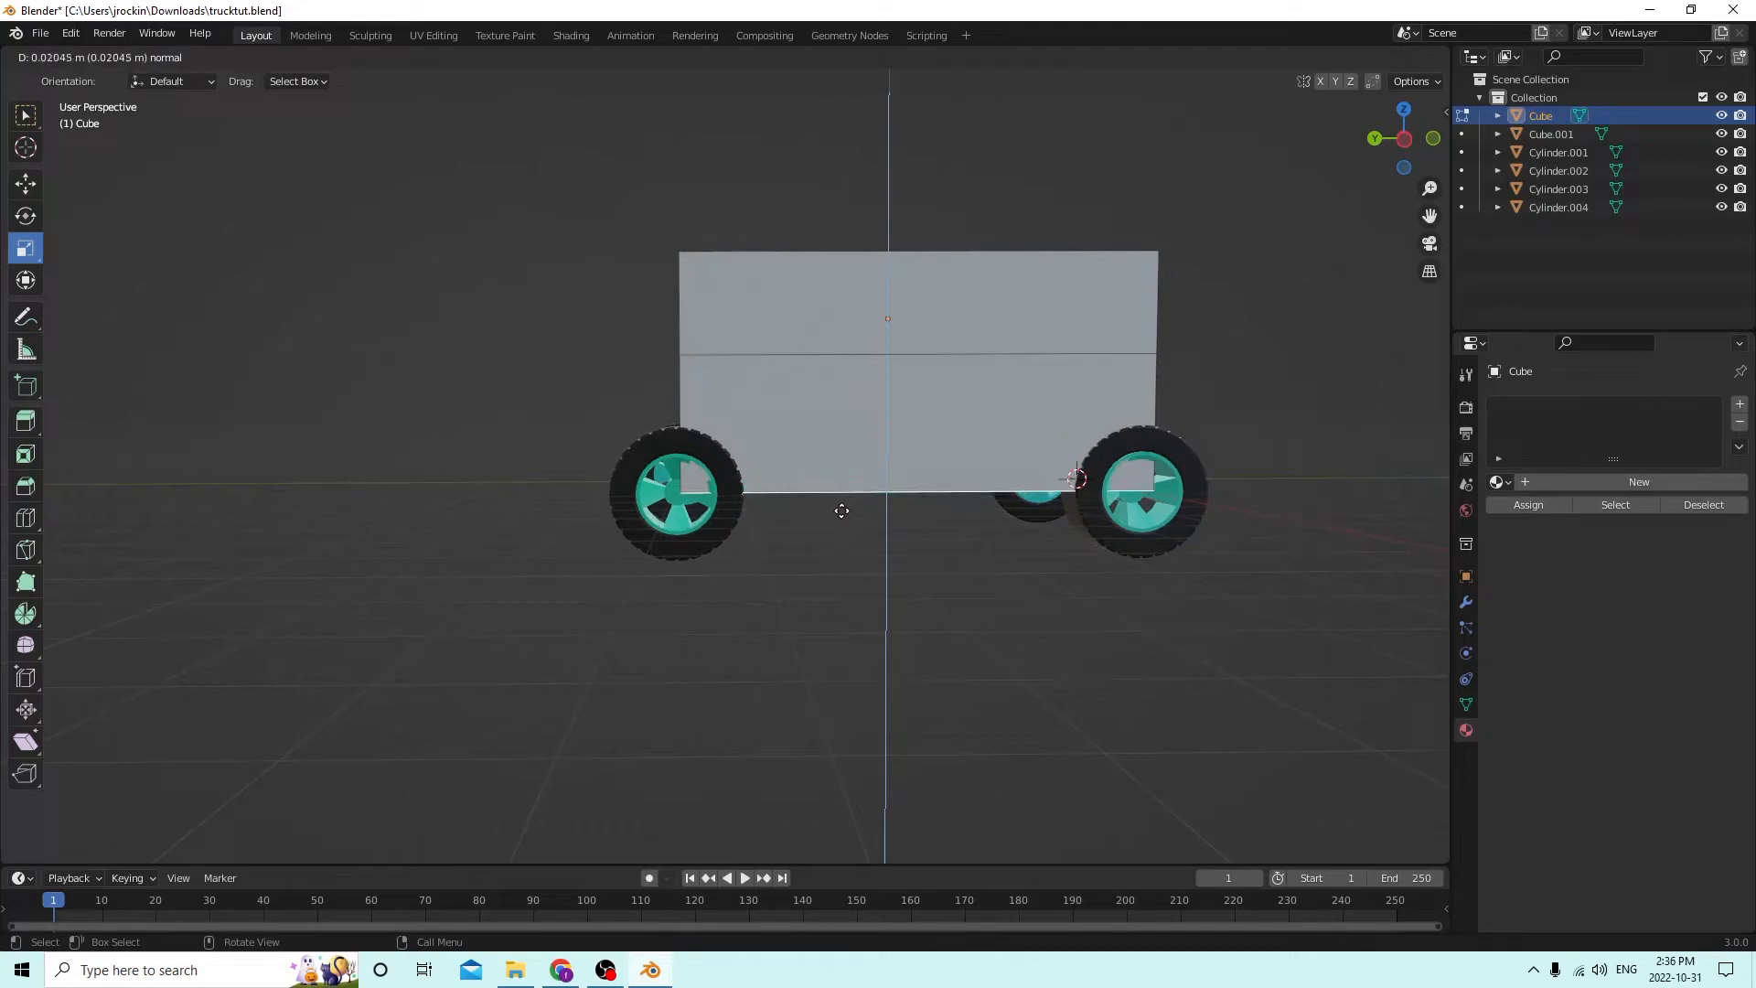
{"action": "left_click", "coordinate": [840, 510]}
{"action": "middle_click_drag", "start_coordinate": [840, 510], "coordinate": [926, 527]}
Extrude the lower front face of the body about 0.031 m forward to form the hood.
{"action": "left_click", "coordinate": [718, 411]}
{"action": "middle_click_drag", "start_coordinate": [718, 412], "coordinate": [699, 443]}
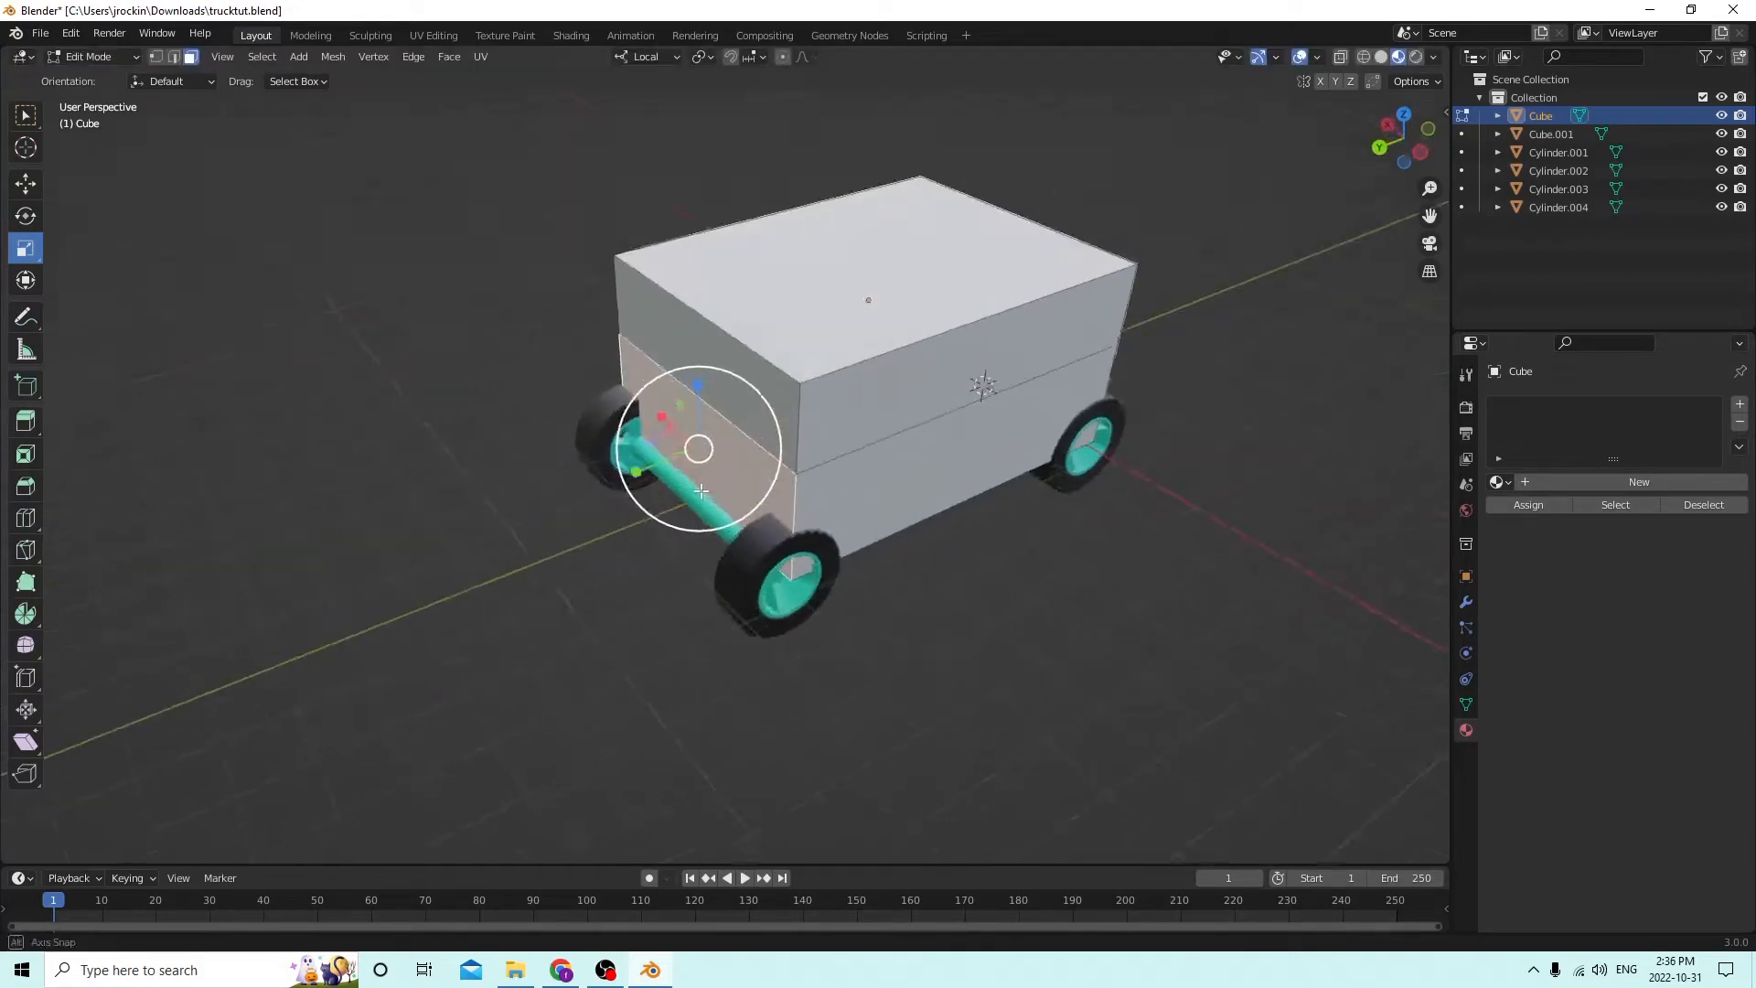
{"action": "key", "text": "e"}
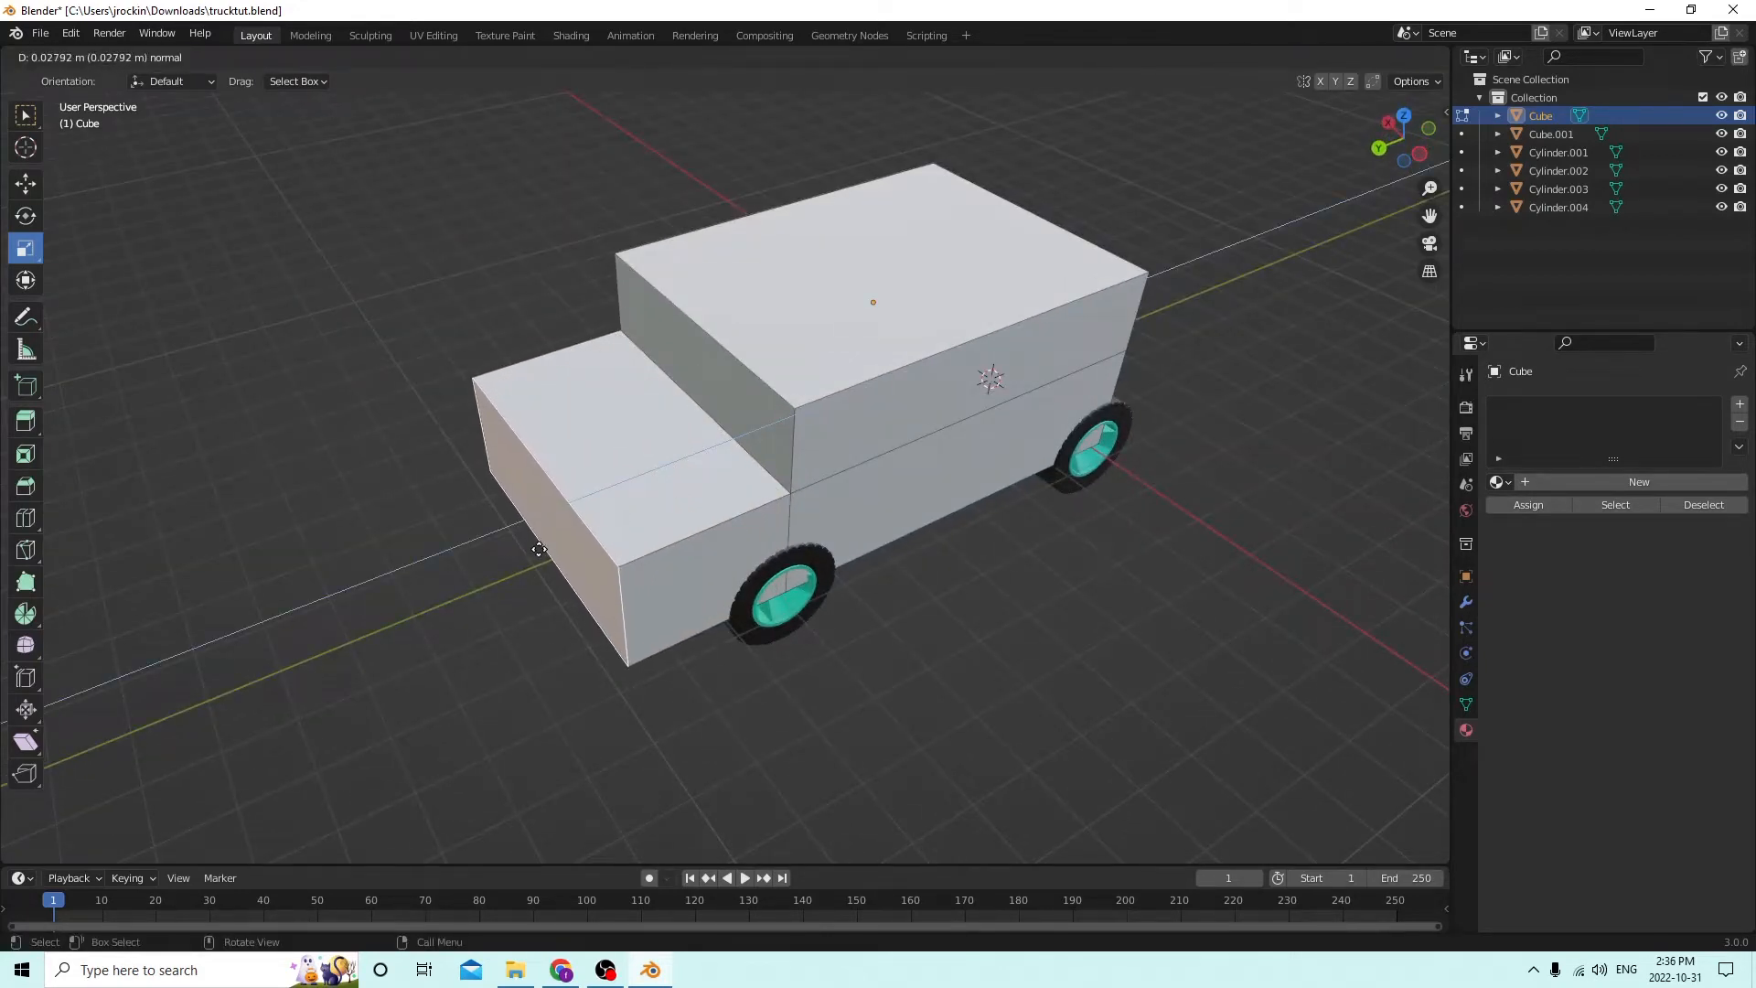
{"action": "left_click", "coordinate": [521, 547]}
{"action": "middle_click_drag", "start_coordinate": [521, 547], "coordinate": [490, 475]}
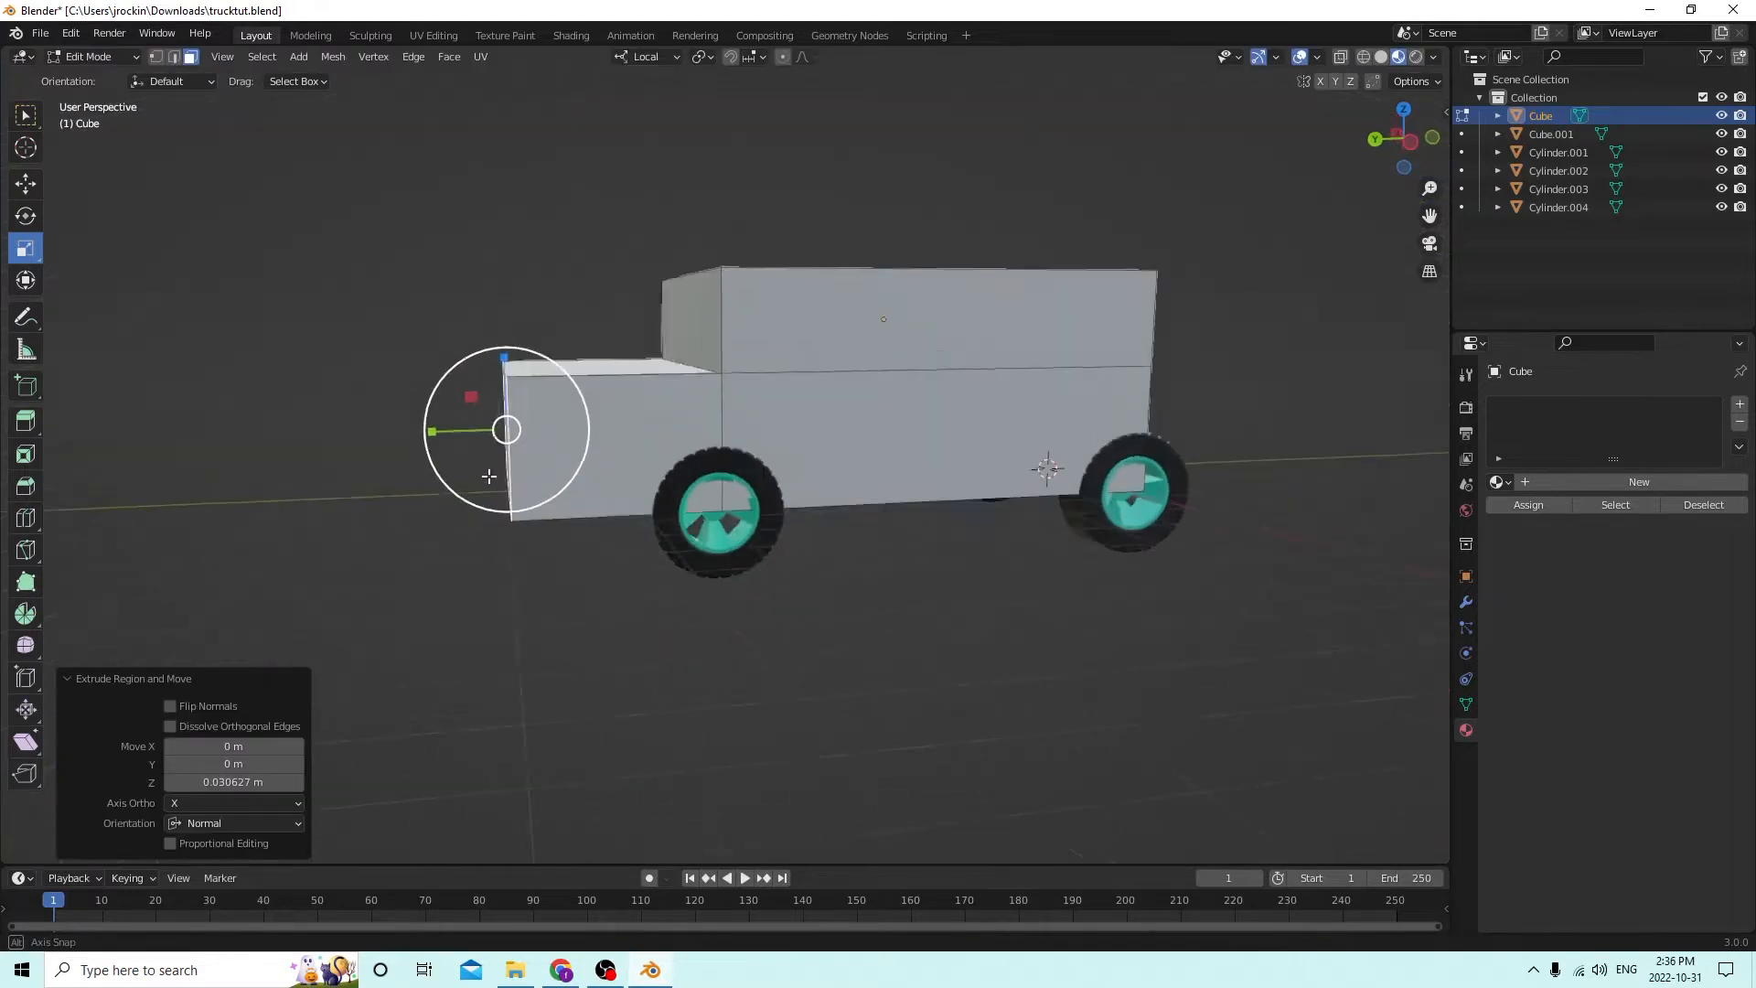
Shift the whole body toward the rear along Y to centre it over the front and rear wheels.
{"action": "key", "text": "Tab"}
{"action": "left_click", "coordinate": [34, 194]}
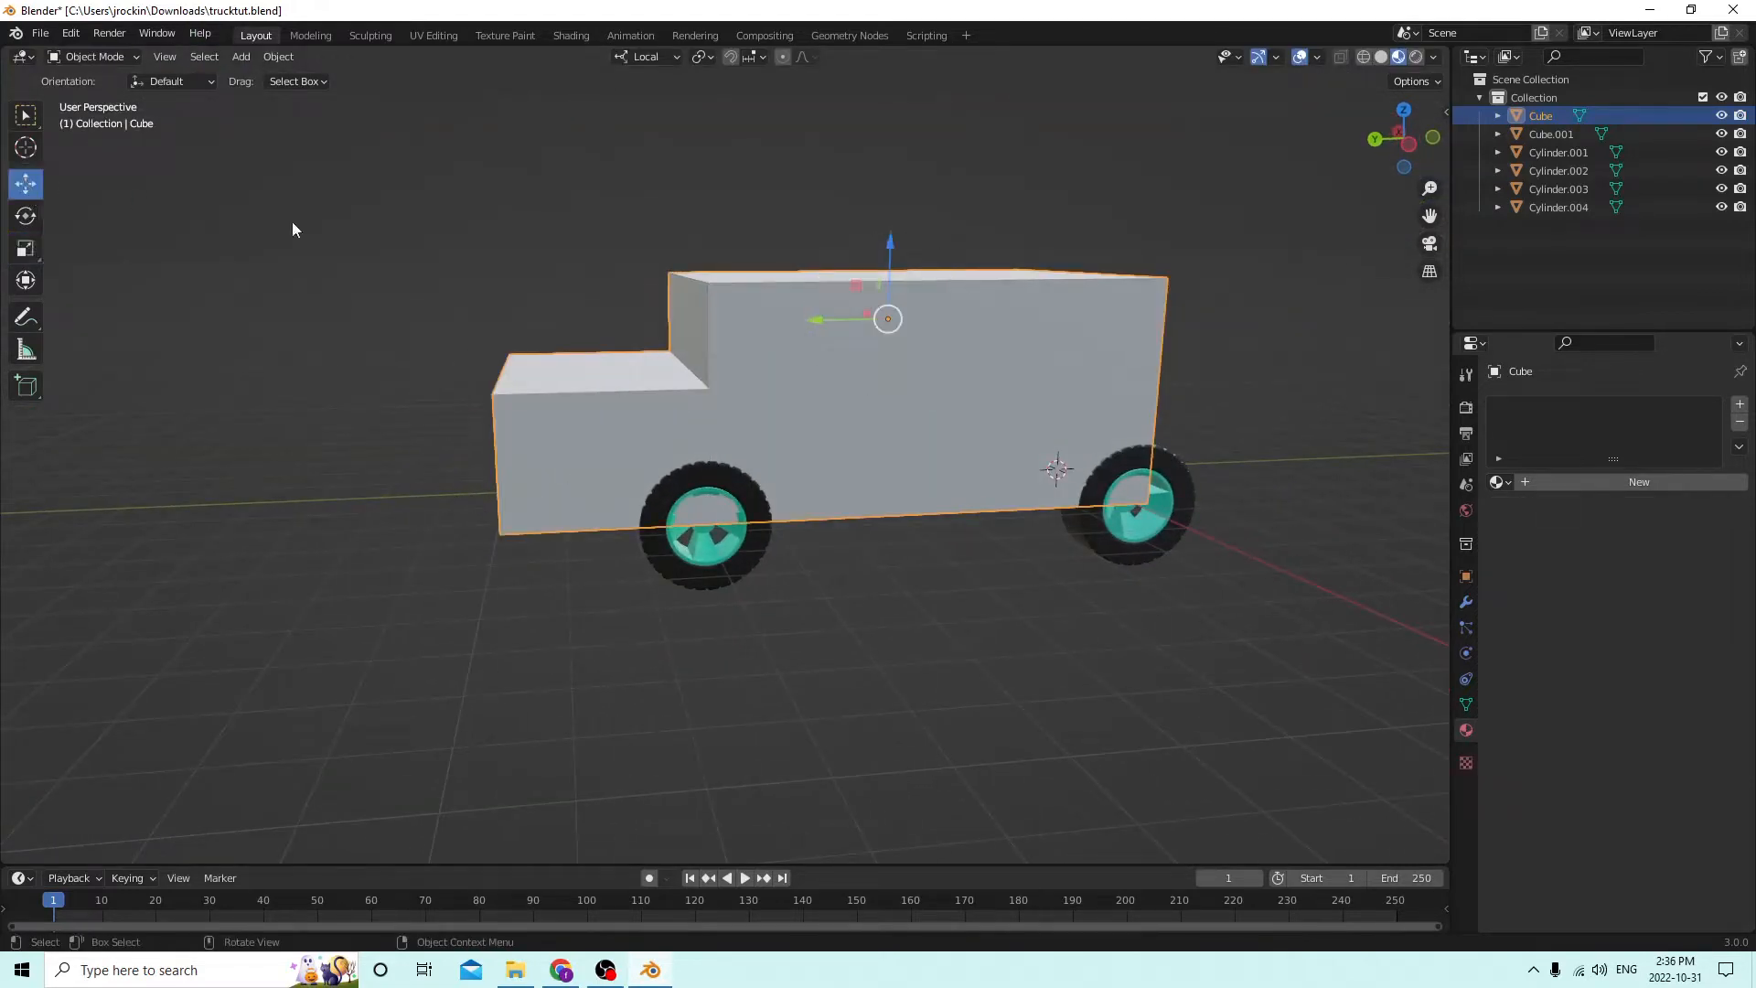
{"action": "left_click_drag", "start_coordinate": [816, 320], "coordinate": [881, 314]}
{"action": "mouse_move", "coordinate": [858, 305]}
{"action": "middle_mouse_down"}
{"action": "mouse_move", "coordinate": [792, 298]}
{"action": "mouse_move", "coordinate": [843, 312]}
{"action": "middle_mouse_up"}
{"action": "left_click_drag", "start_coordinate": [892, 321], "coordinate": [897, 322]}
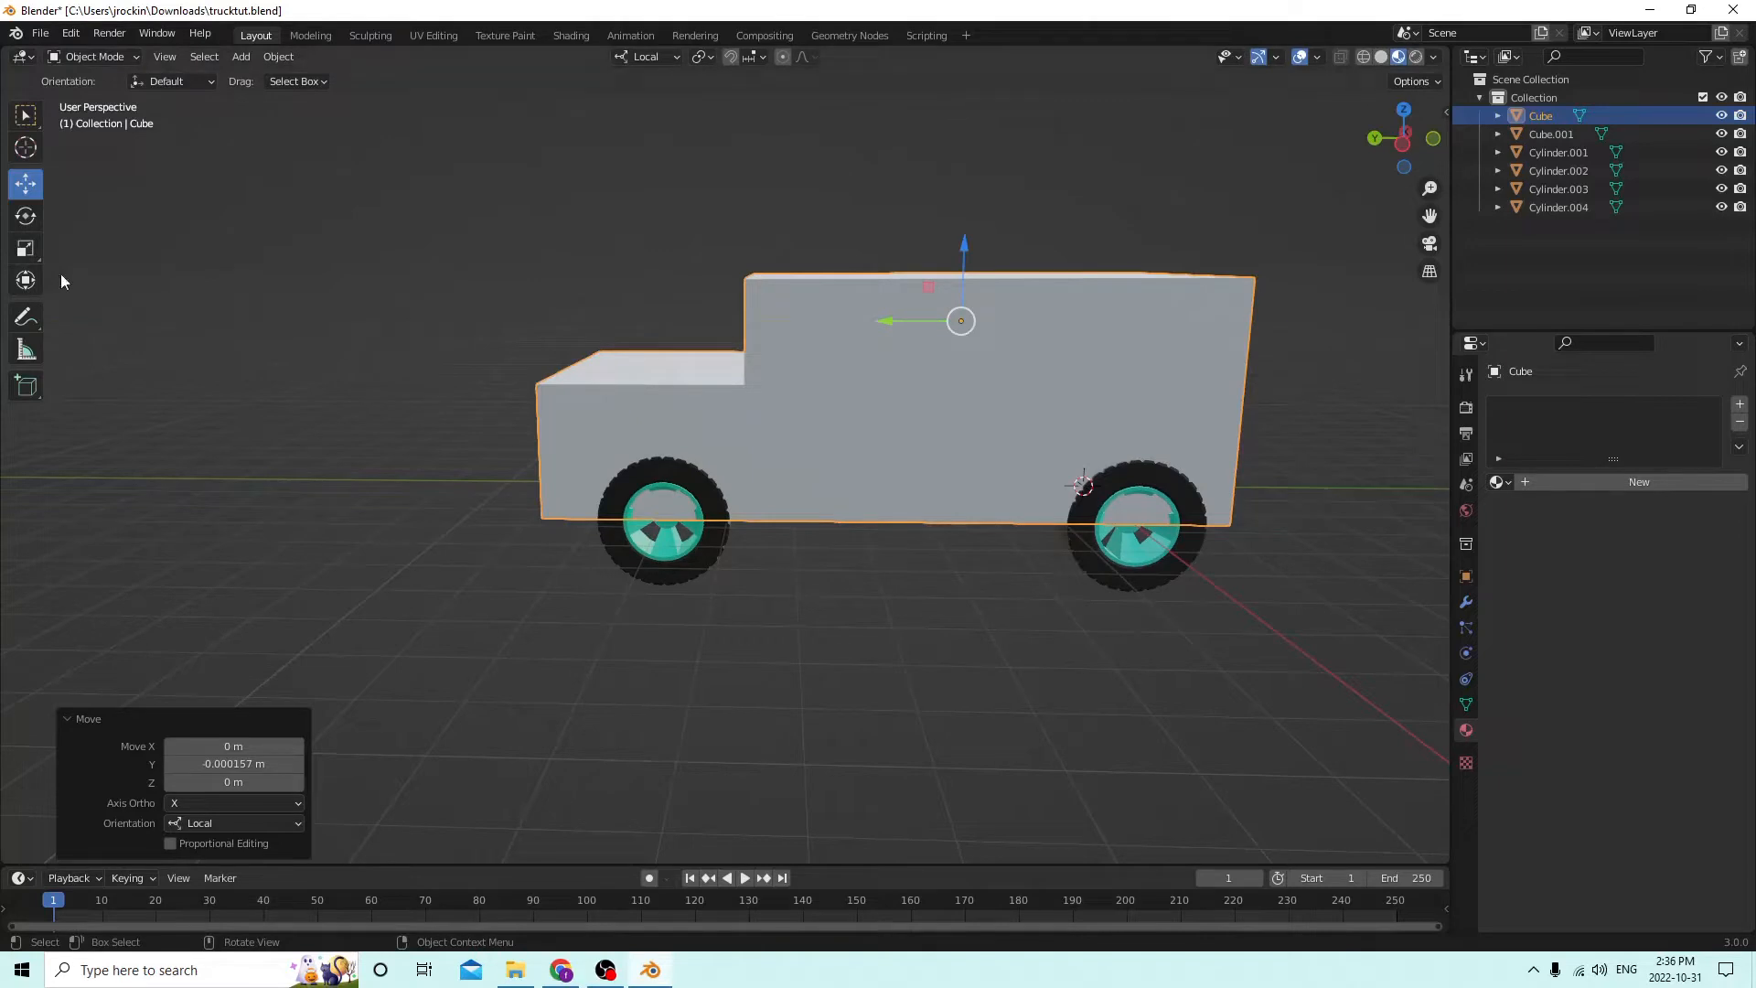
Lengthen the body along Y by about 1.047 times.
{"action": "left_click", "coordinate": [26, 250]}
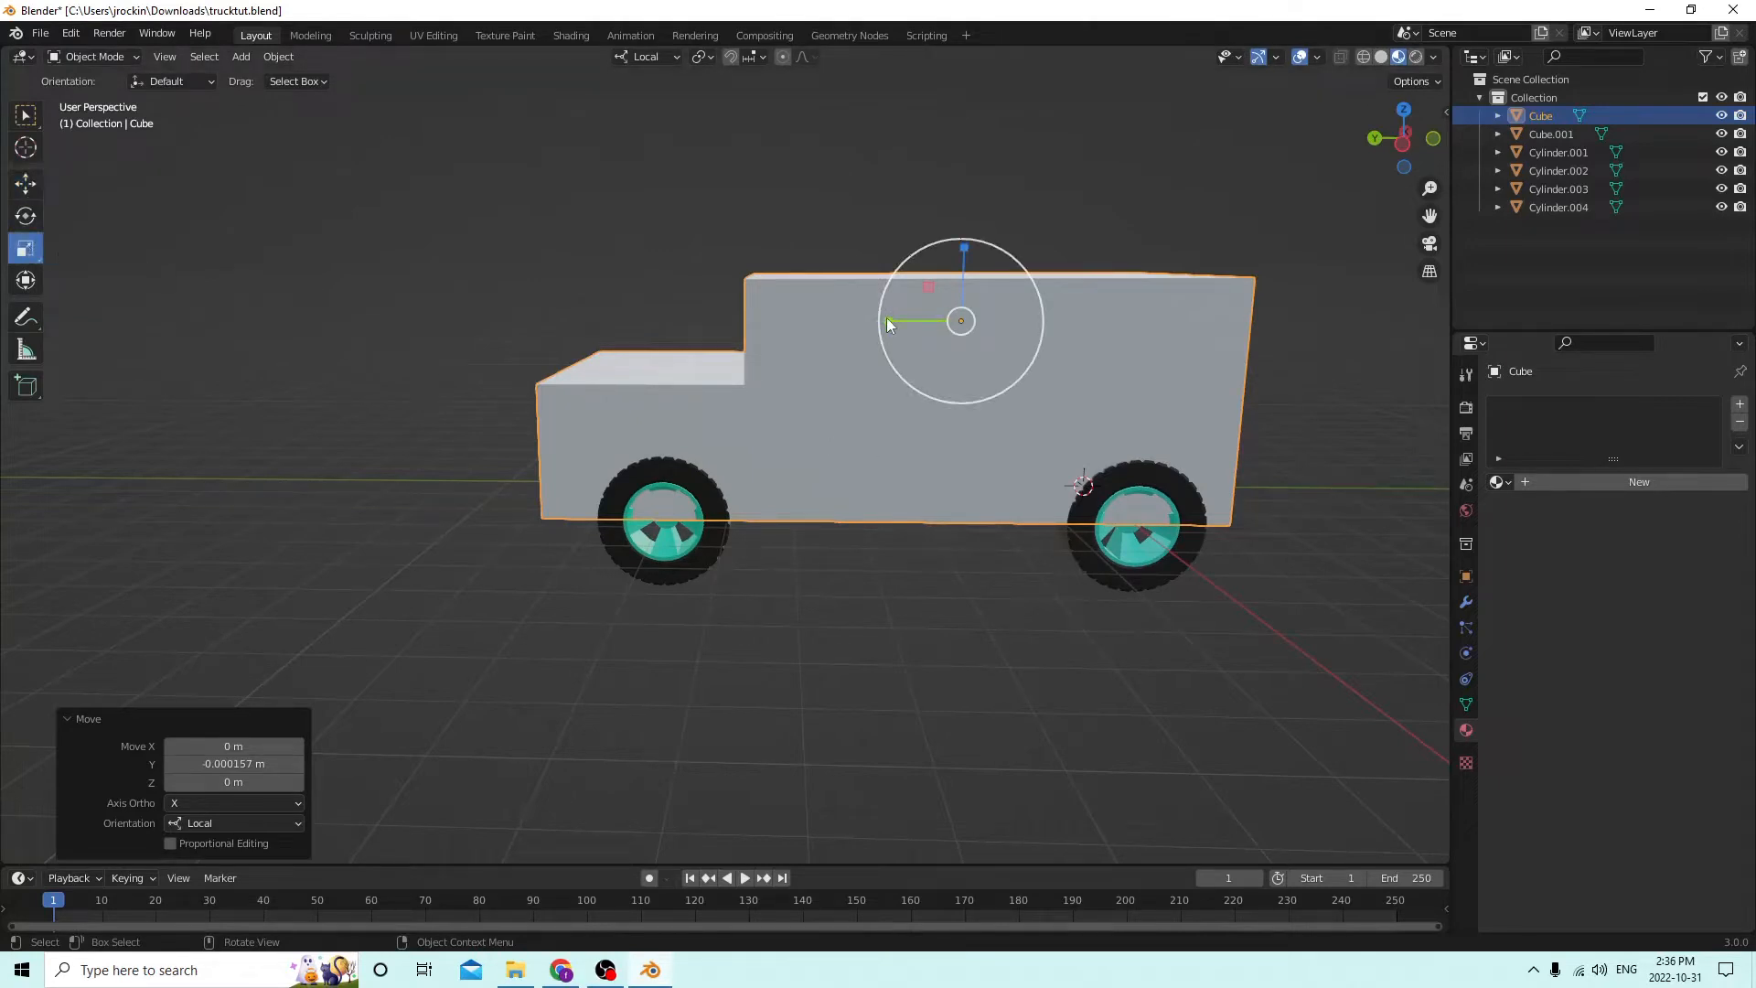
{"action": "left_click_drag", "start_coordinate": [887, 321], "coordinate": [891, 307]}
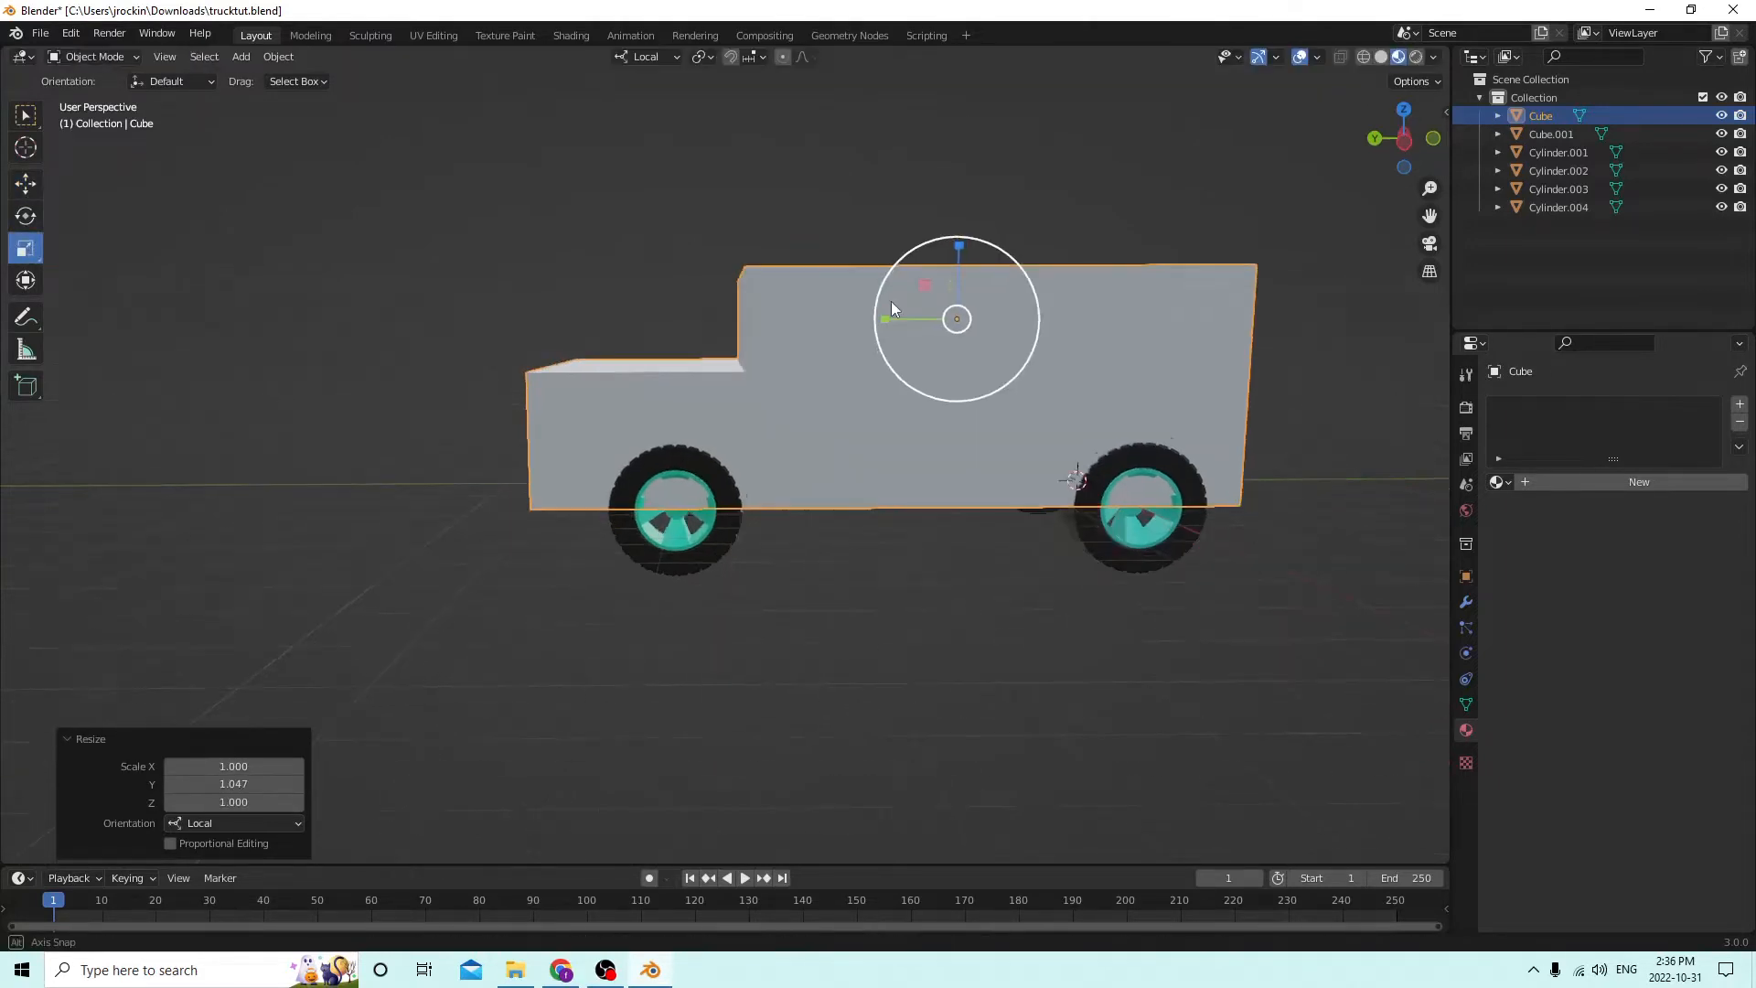
{"action": "middle_click_drag", "start_coordinate": [891, 308], "coordinate": [908, 245]}
Taper the cabin by scaling its roof face to about 0.825 along X and 0.932 along Y.
{"action": "key", "text": "Tab"}
{"action": "scroll", "coordinate": [900, 238], "scroll_direction": "up", "scroll_amount": 2}
{"action": "left_click", "coordinate": [900, 238]}
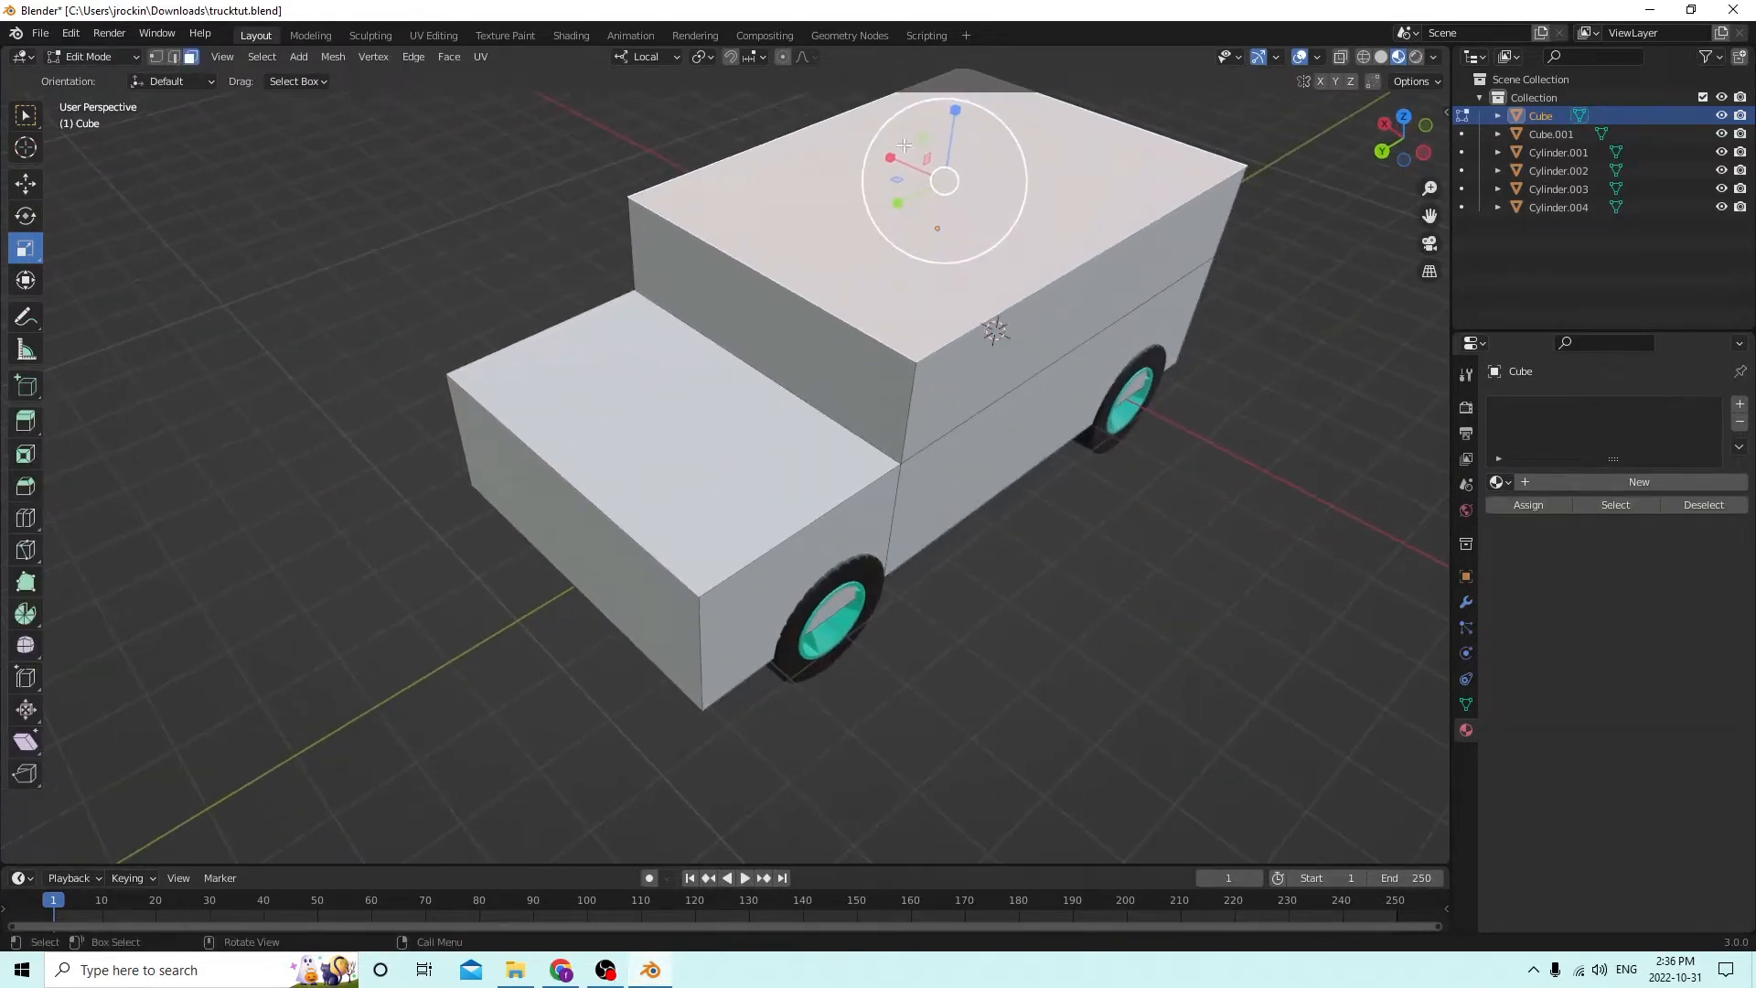
{"action": "left_click_drag", "start_coordinate": [889, 156], "coordinate": [894, 156]}
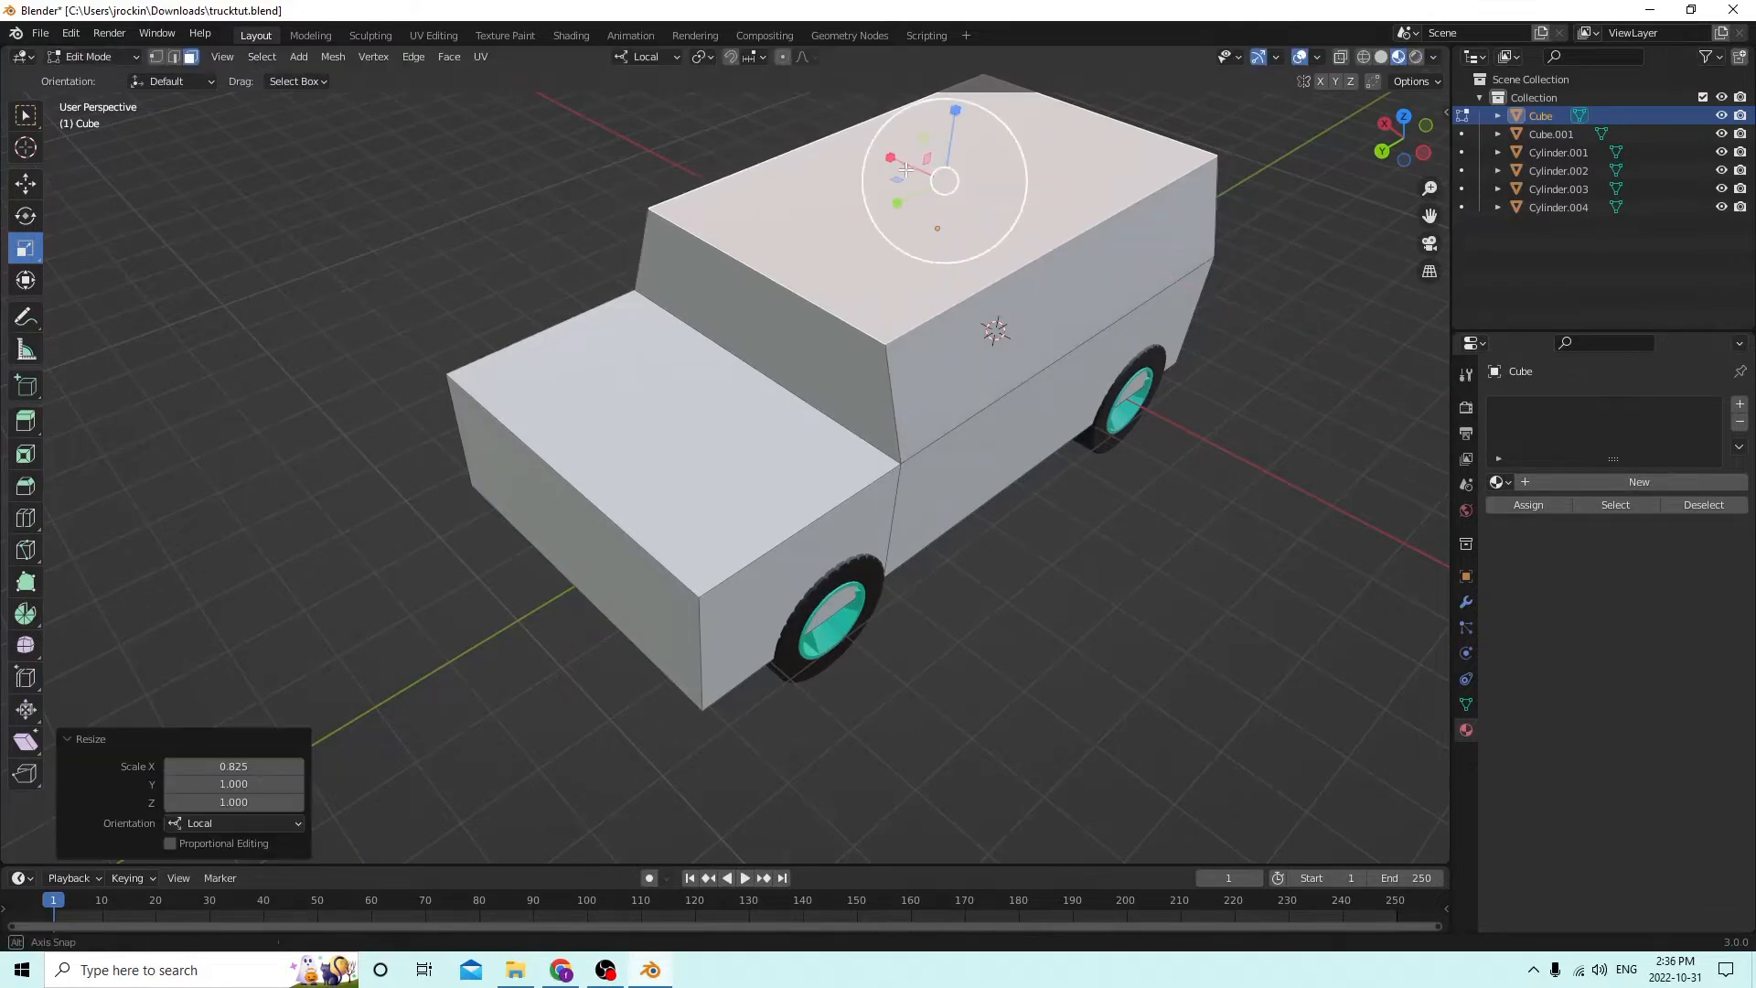
{"action": "middle_click_drag", "start_coordinate": [894, 156], "coordinate": [682, 218]}
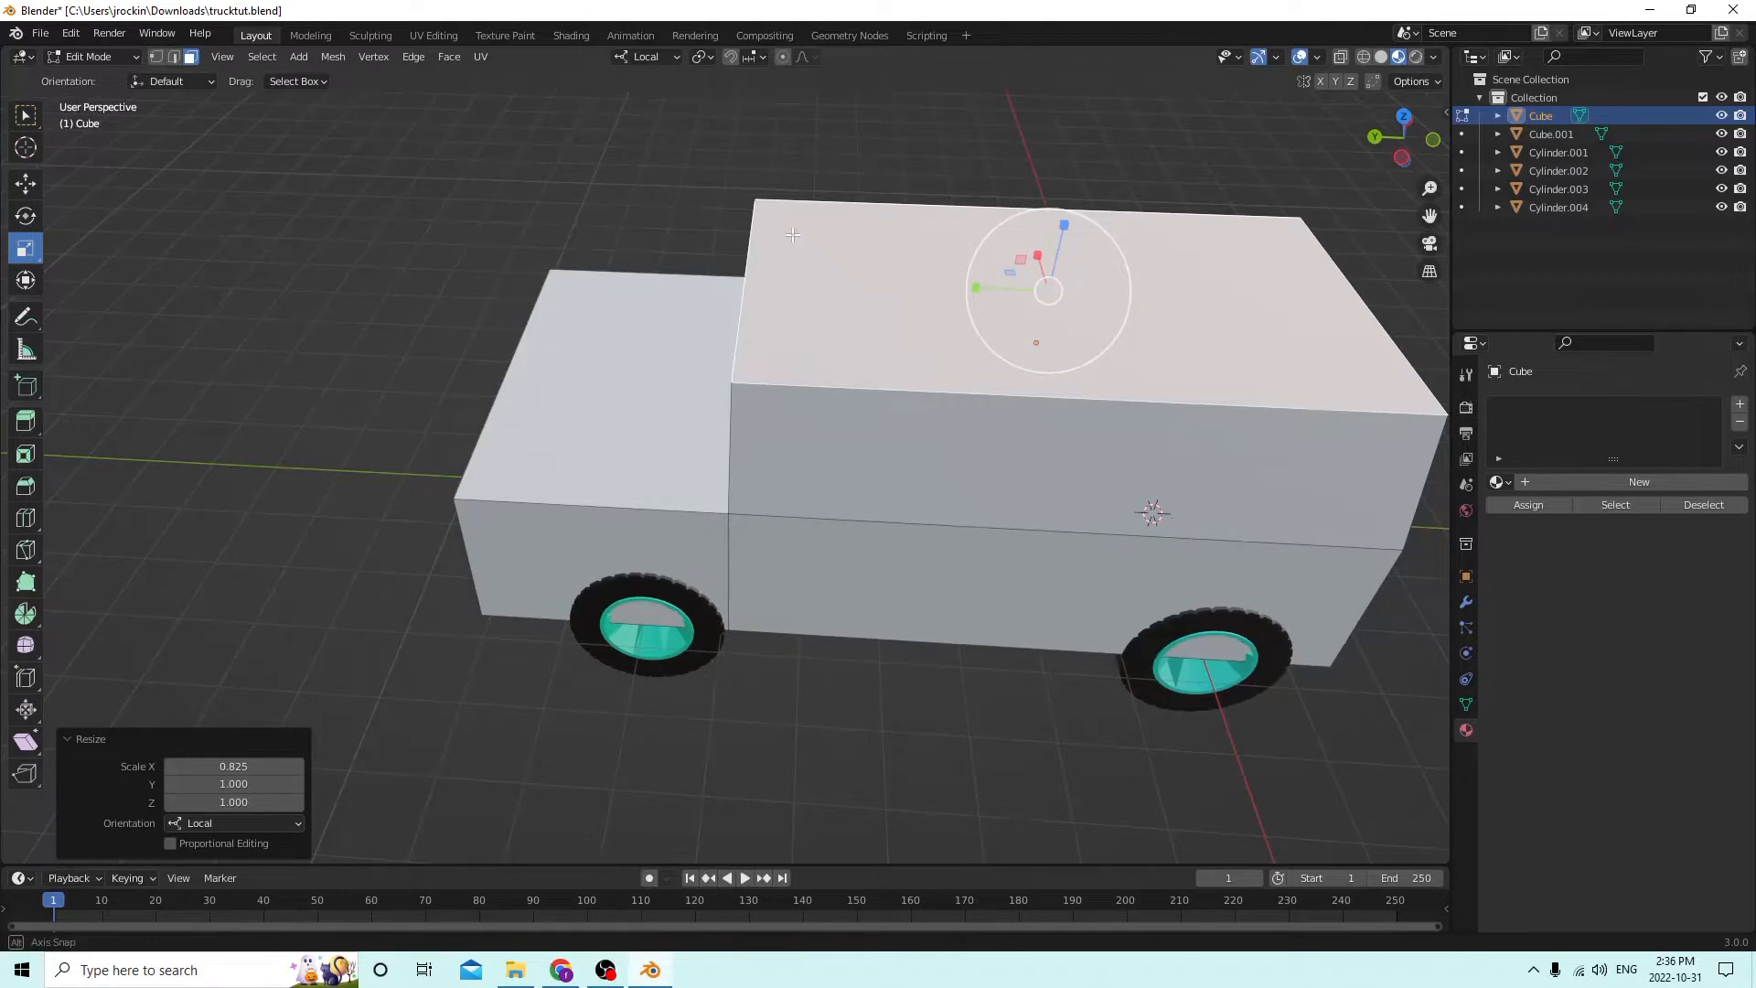
{"action": "middle_click_drag", "start_coordinate": [792, 235], "coordinate": [1038, 285]}
{"action": "left_click_drag", "start_coordinate": [979, 290], "coordinate": [985, 288]}
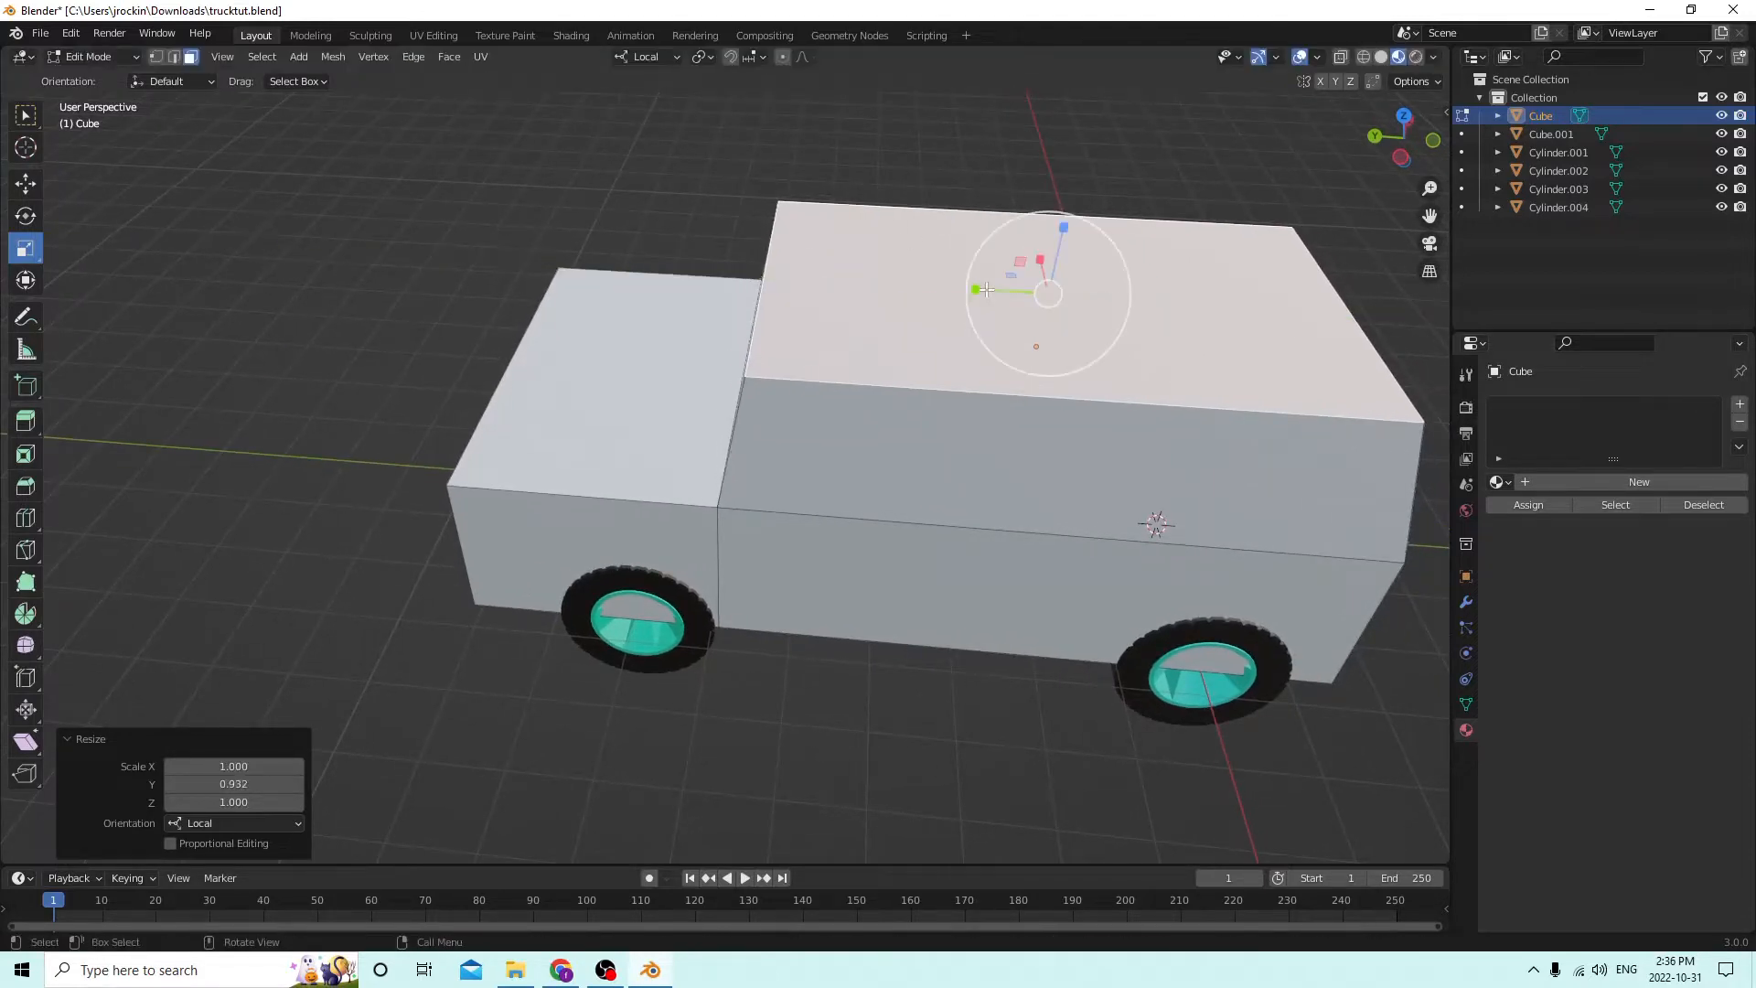
Move the roof's front edge toward the rear along Y to slope the windshield.
{"action": "left_click", "coordinate": [174, 59]}
{"action": "left_click", "coordinate": [758, 286]}
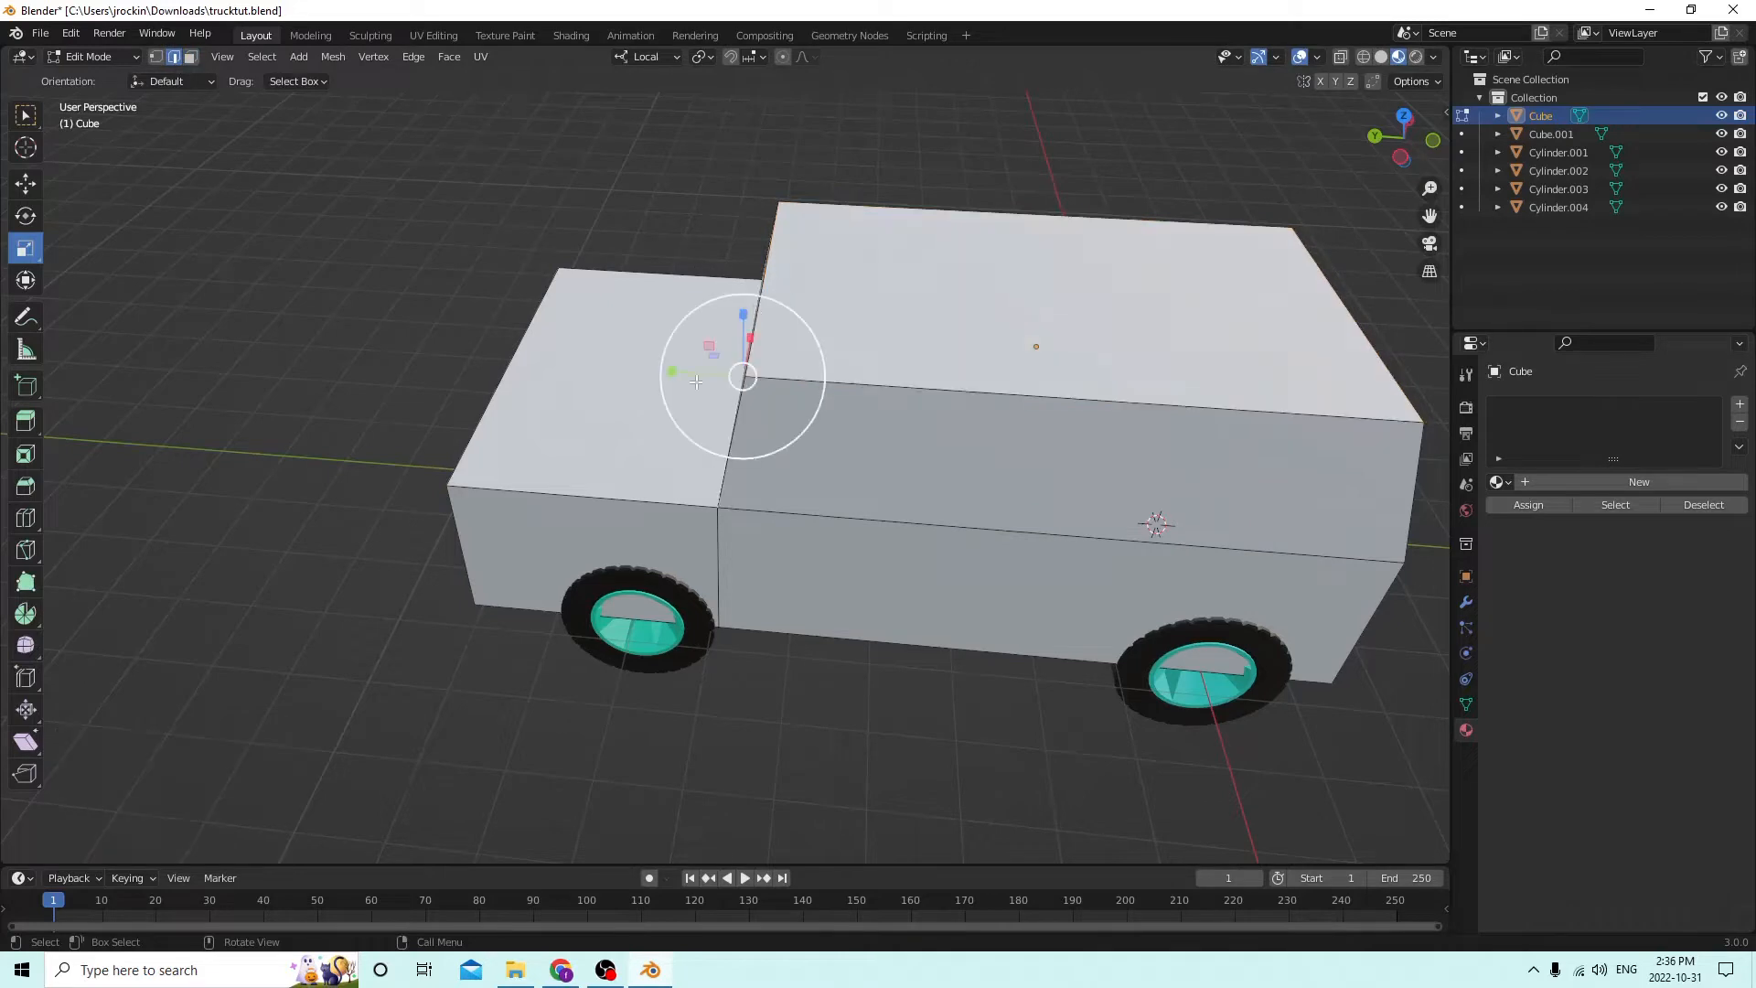
{"action": "left_click", "coordinate": [26, 184]}
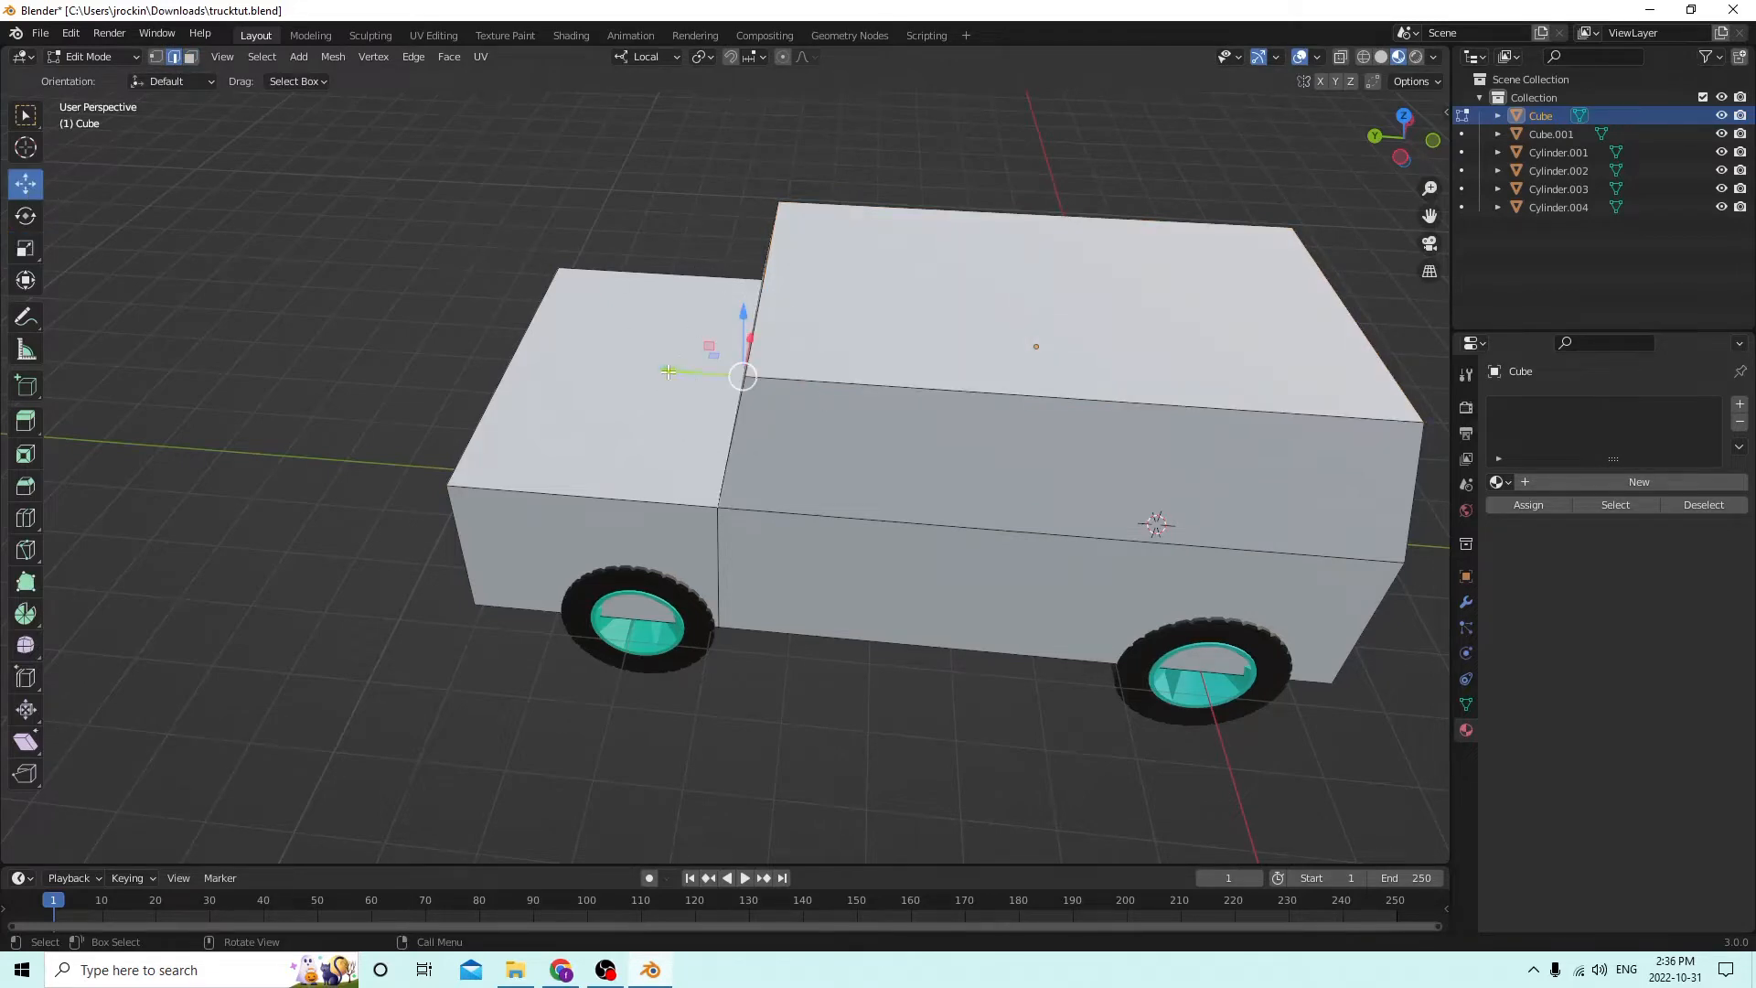
{"action": "left_click_drag", "start_coordinate": [668, 372], "coordinate": [678, 372]}
{"action": "right_click", "coordinate": [685, 371]}
{"action": "left_click", "coordinate": [758, 280]}
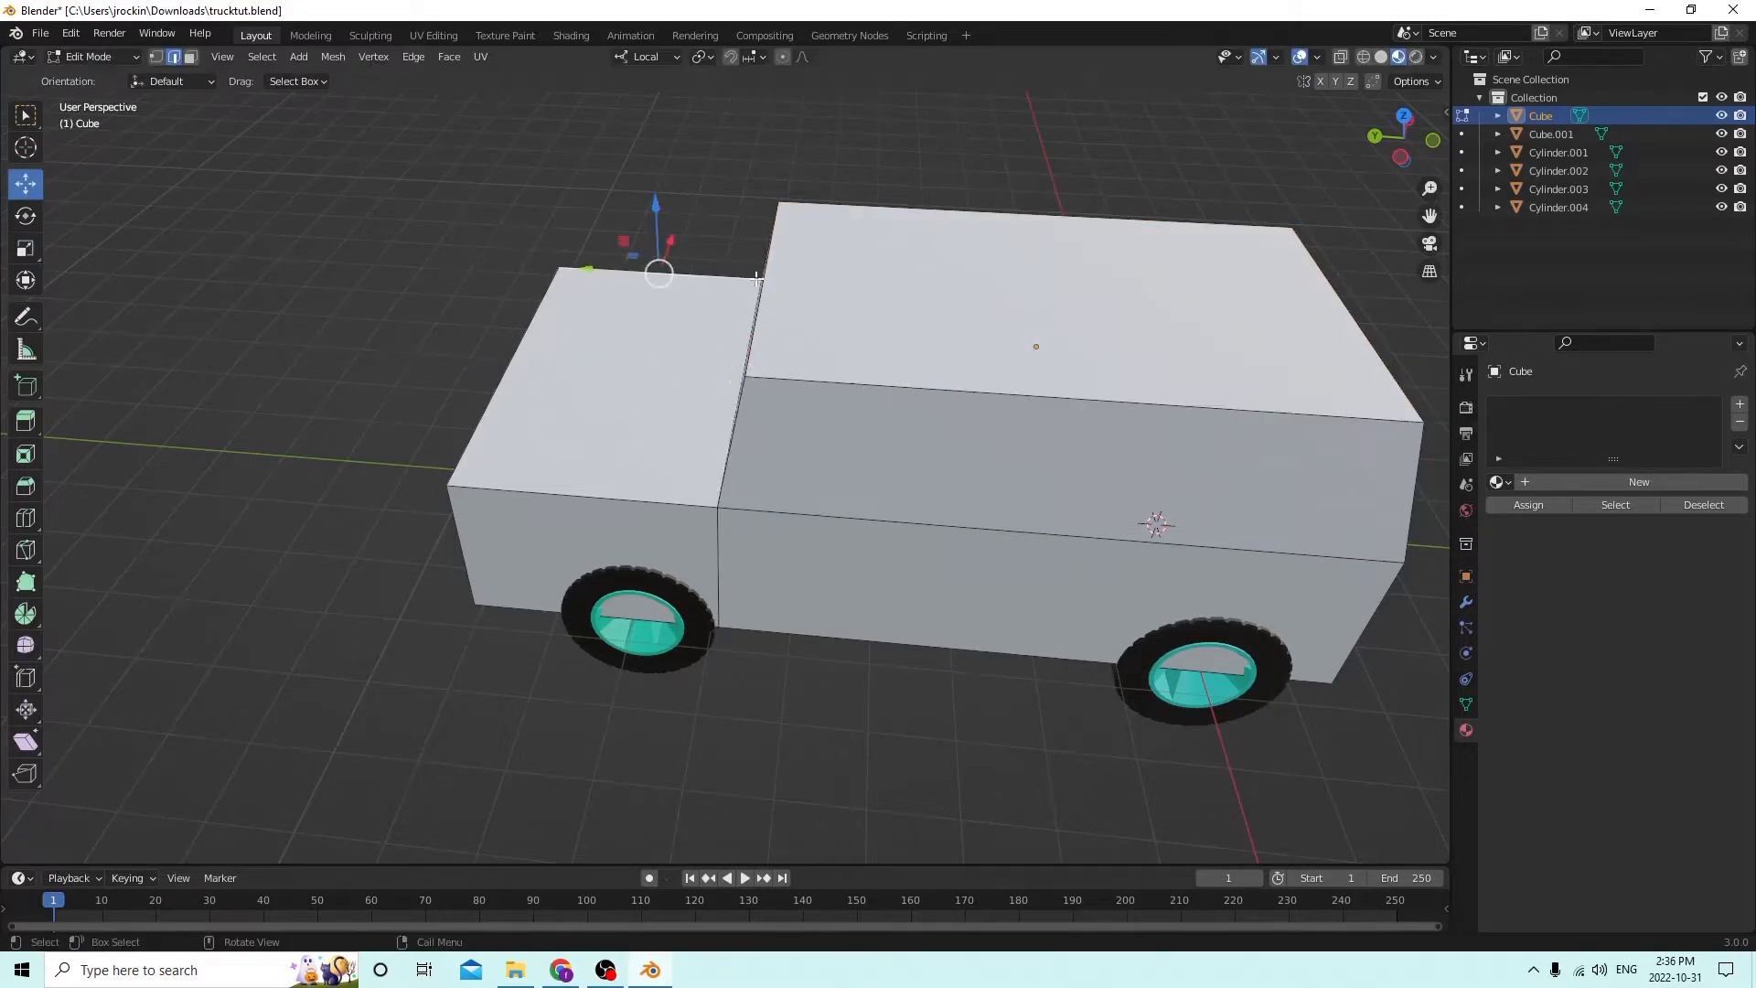
{"action": "left_click", "coordinate": [768, 281]}
{"action": "left_click_drag", "start_coordinate": [693, 274], "coordinate": [757, 279]}
Move the roof's rear edge slightly forward along Y to slope the back of the cabin.
{"action": "middle_click_drag", "start_coordinate": [757, 279], "coordinate": [1238, 425]}
{"action": "left_click", "coordinate": [1202, 445]}
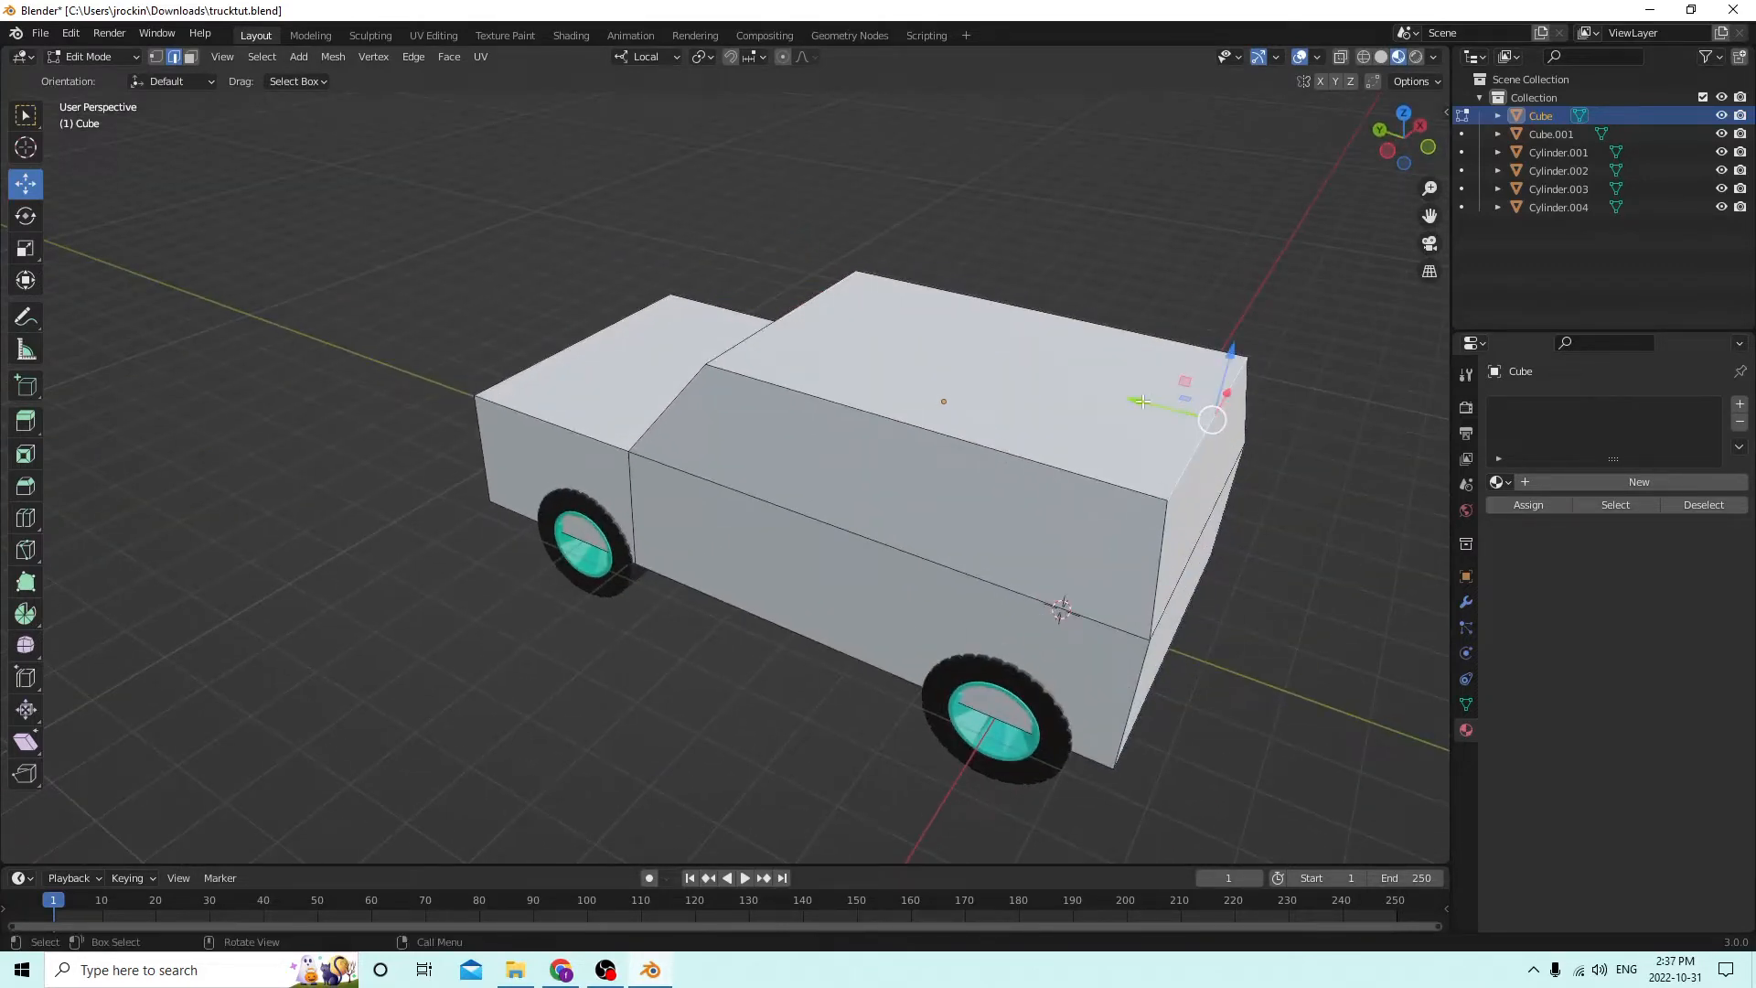
{"action": "left_click_drag", "start_coordinate": [1142, 401], "coordinate": [1128, 400]}
{"action": "middle_click_drag", "start_coordinate": [1128, 400], "coordinate": [1113, 344]}
Shift the whole body about 0.001 m toward the rear along Y to realign it with the wheels.
{"action": "key", "text": "Tab"}
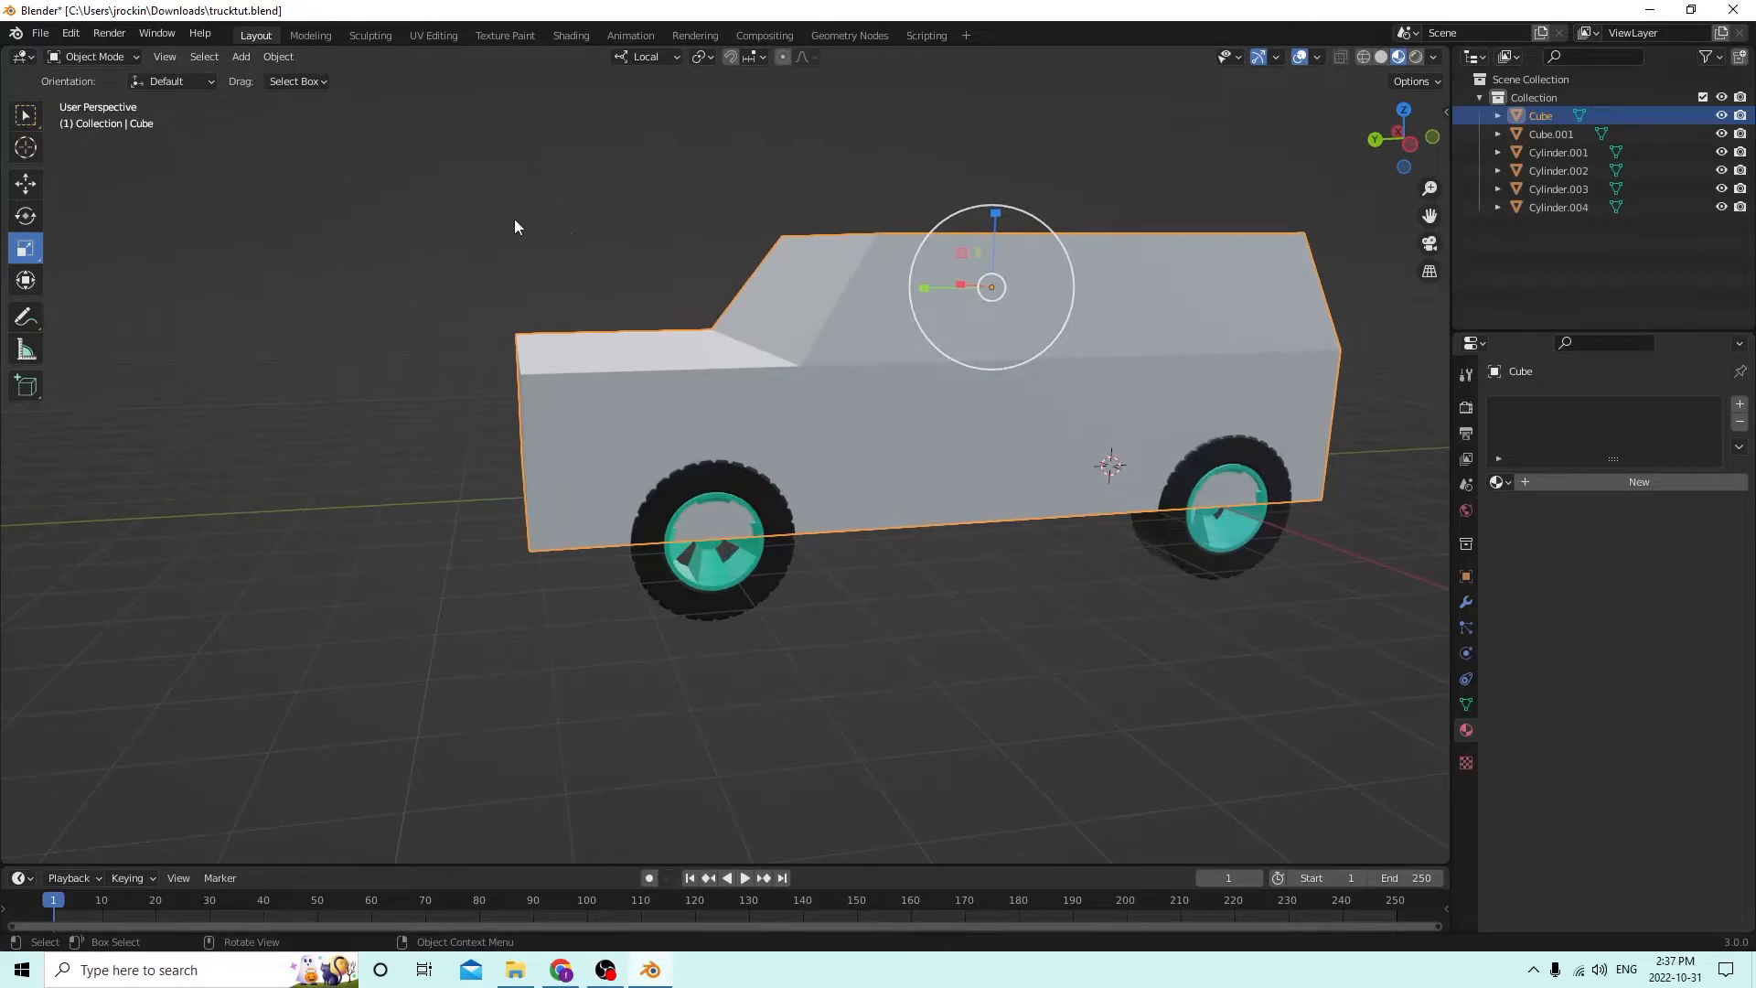
{"action": "middle_click_drag", "start_coordinate": [514, 226], "coordinate": [731, 209]}
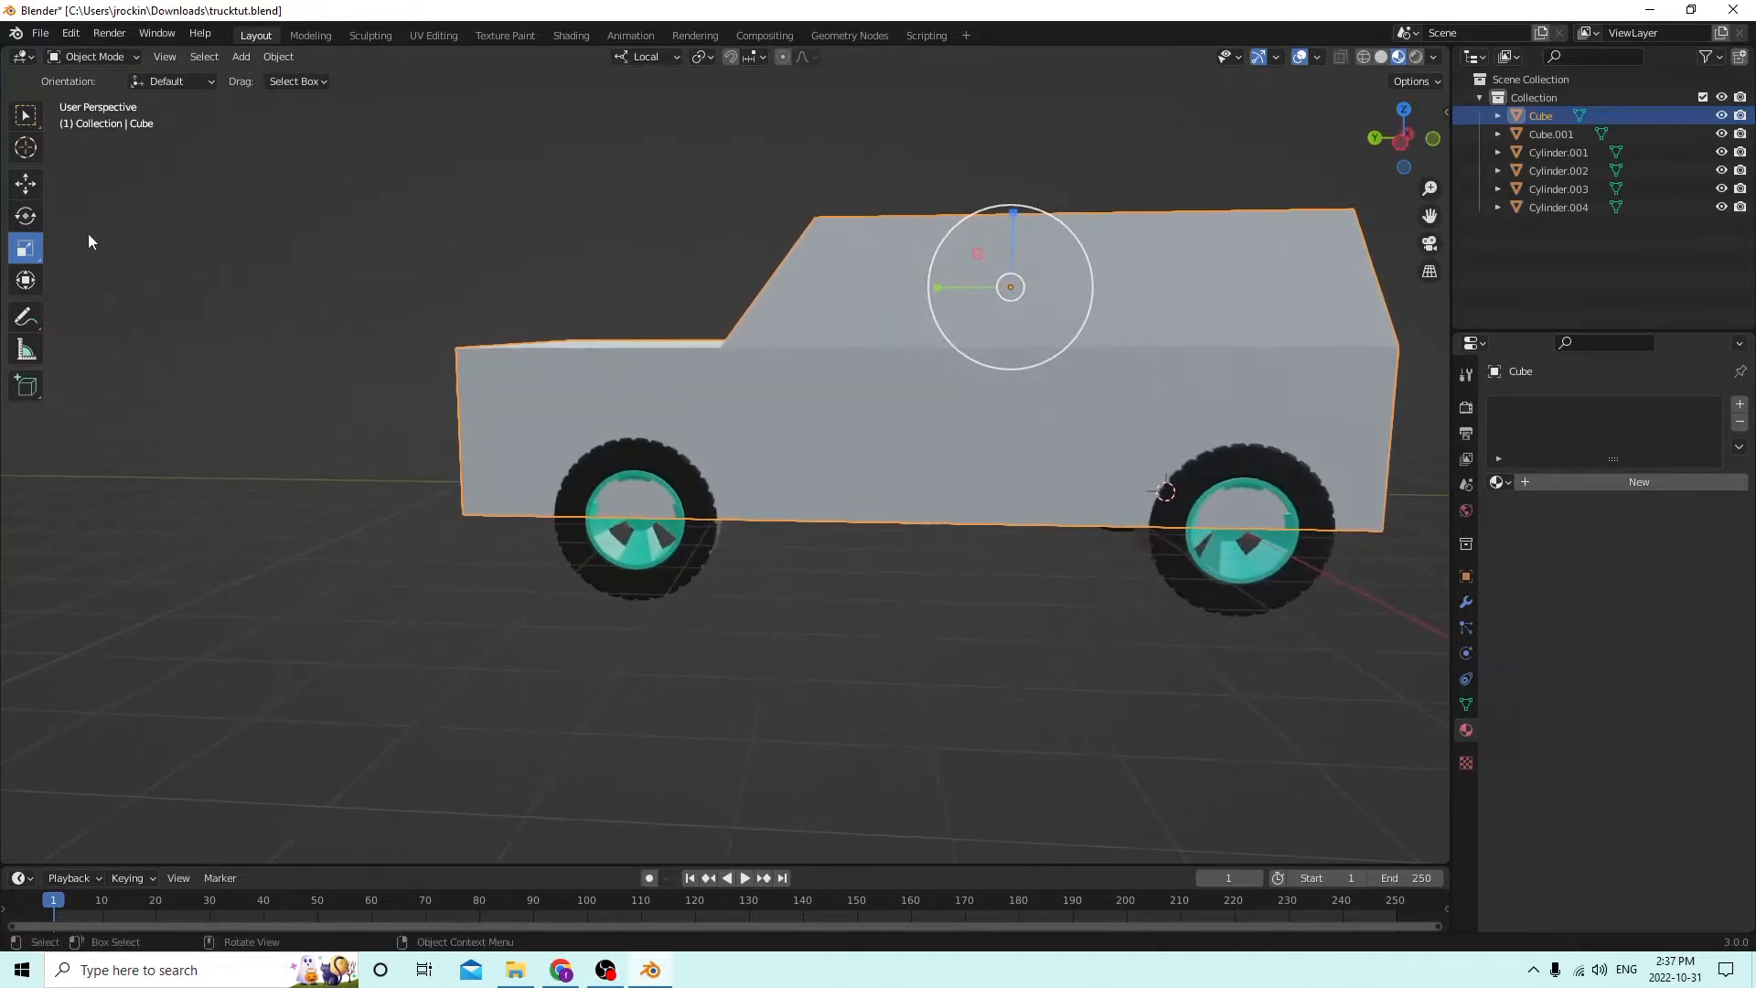
{"action": "left_click", "coordinate": [25, 184]}
{"action": "middle_click_drag", "start_coordinate": [274, 214], "coordinate": [586, 240]}
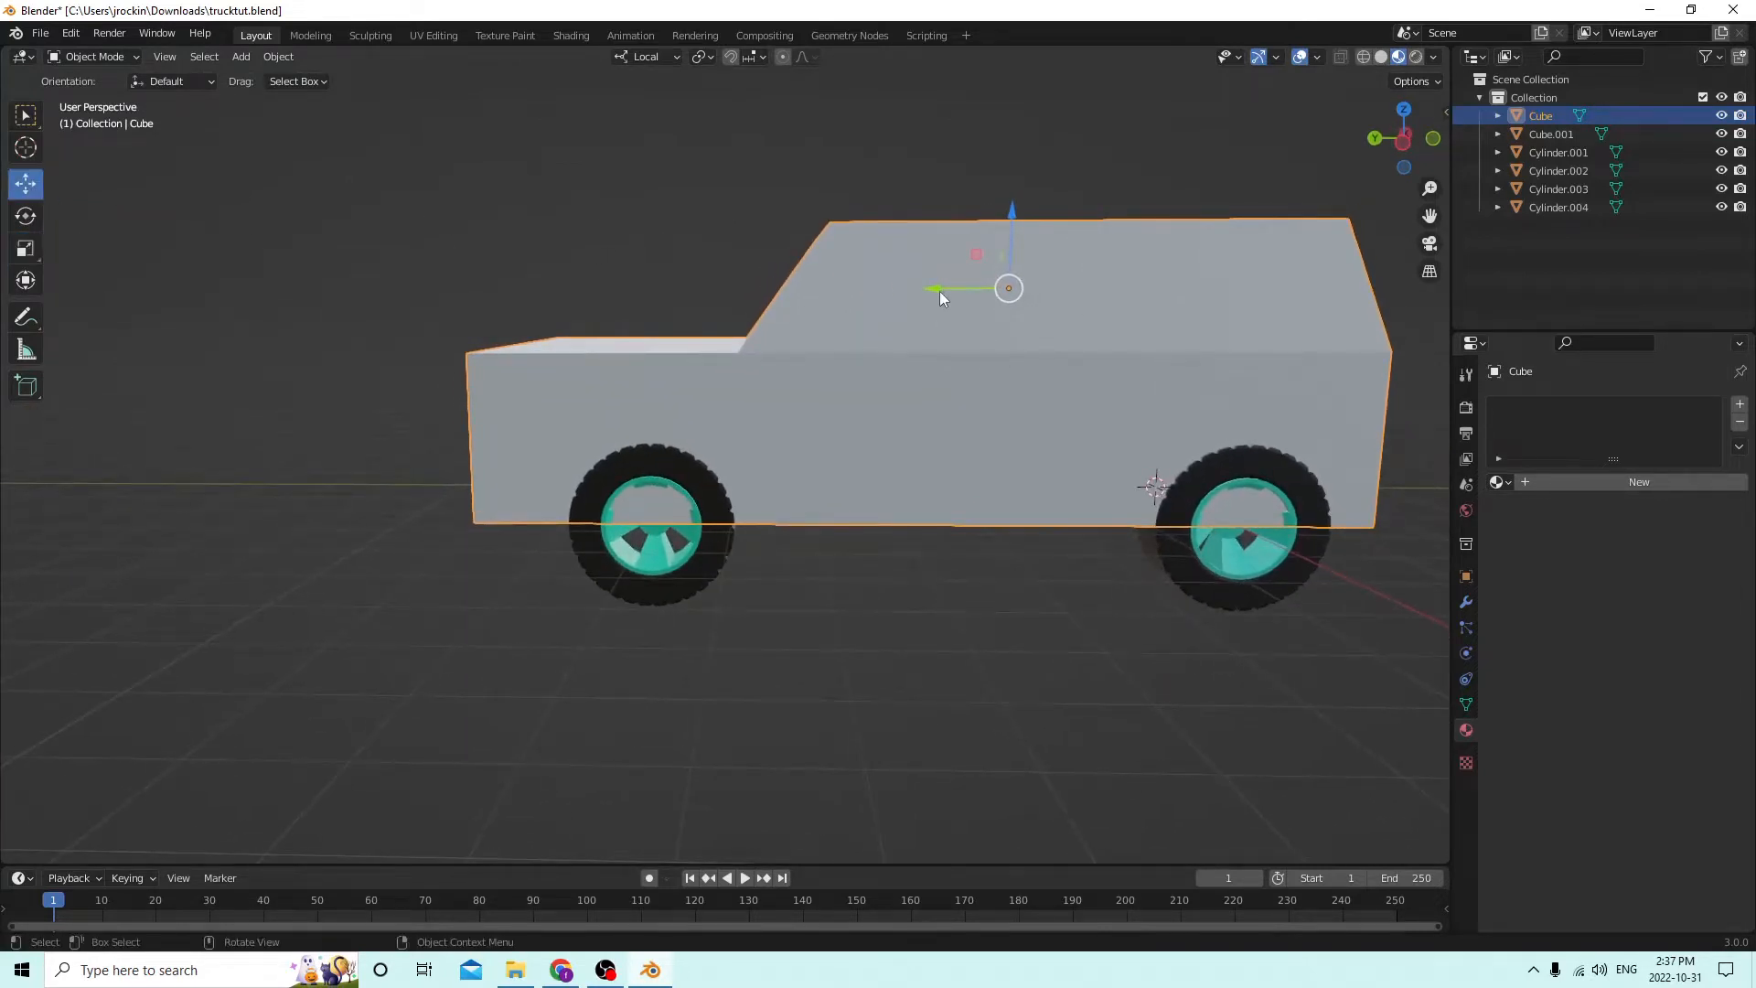
{"action": "left_click_drag", "start_coordinate": [940, 290], "coordinate": [949, 289]}
Raise the body along Z so that it clears the wheels and axles.
{"action": "middle_click_drag", "start_coordinate": [950, 289], "coordinate": [1203, 342]}
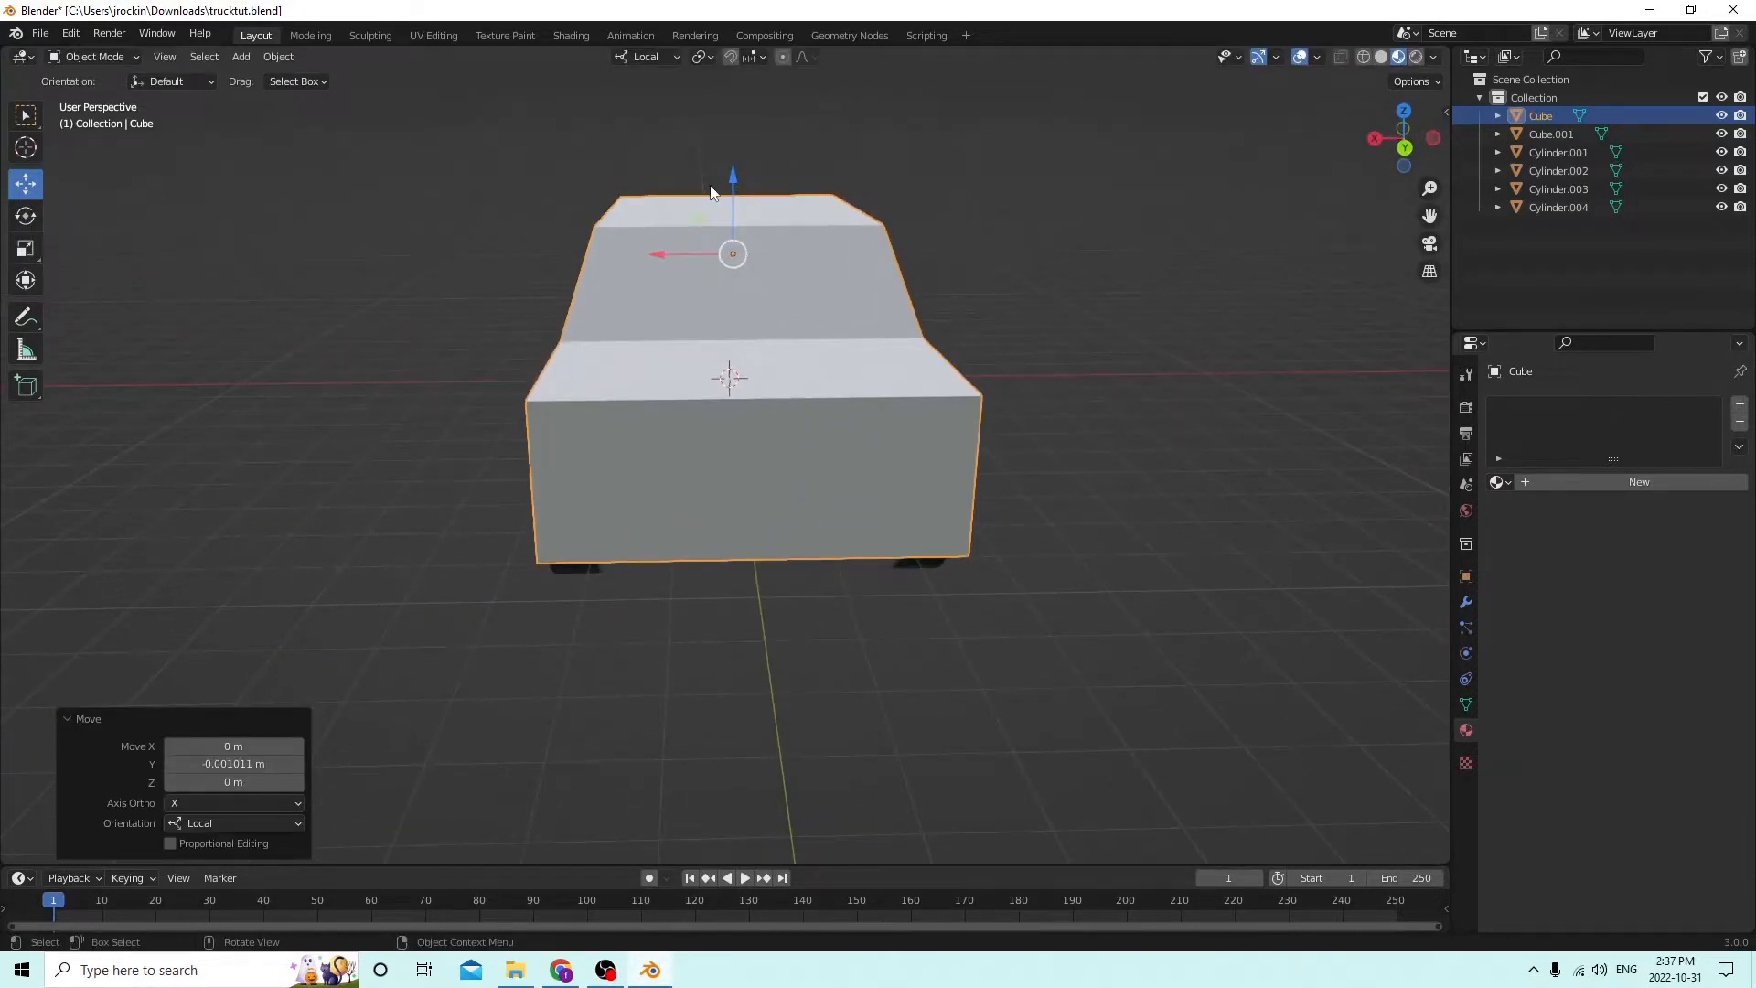
{"action": "scroll", "coordinate": [778, 199], "scroll_direction": "down", "scroll_amount": 1}
{"action": "left_click_drag", "start_coordinate": [731, 211], "coordinate": [739, 119]}
Add one centred loop cut lengthwise through the body, splitting it into two symmetrical halves.
{"action": "key", "text": "Tab"}
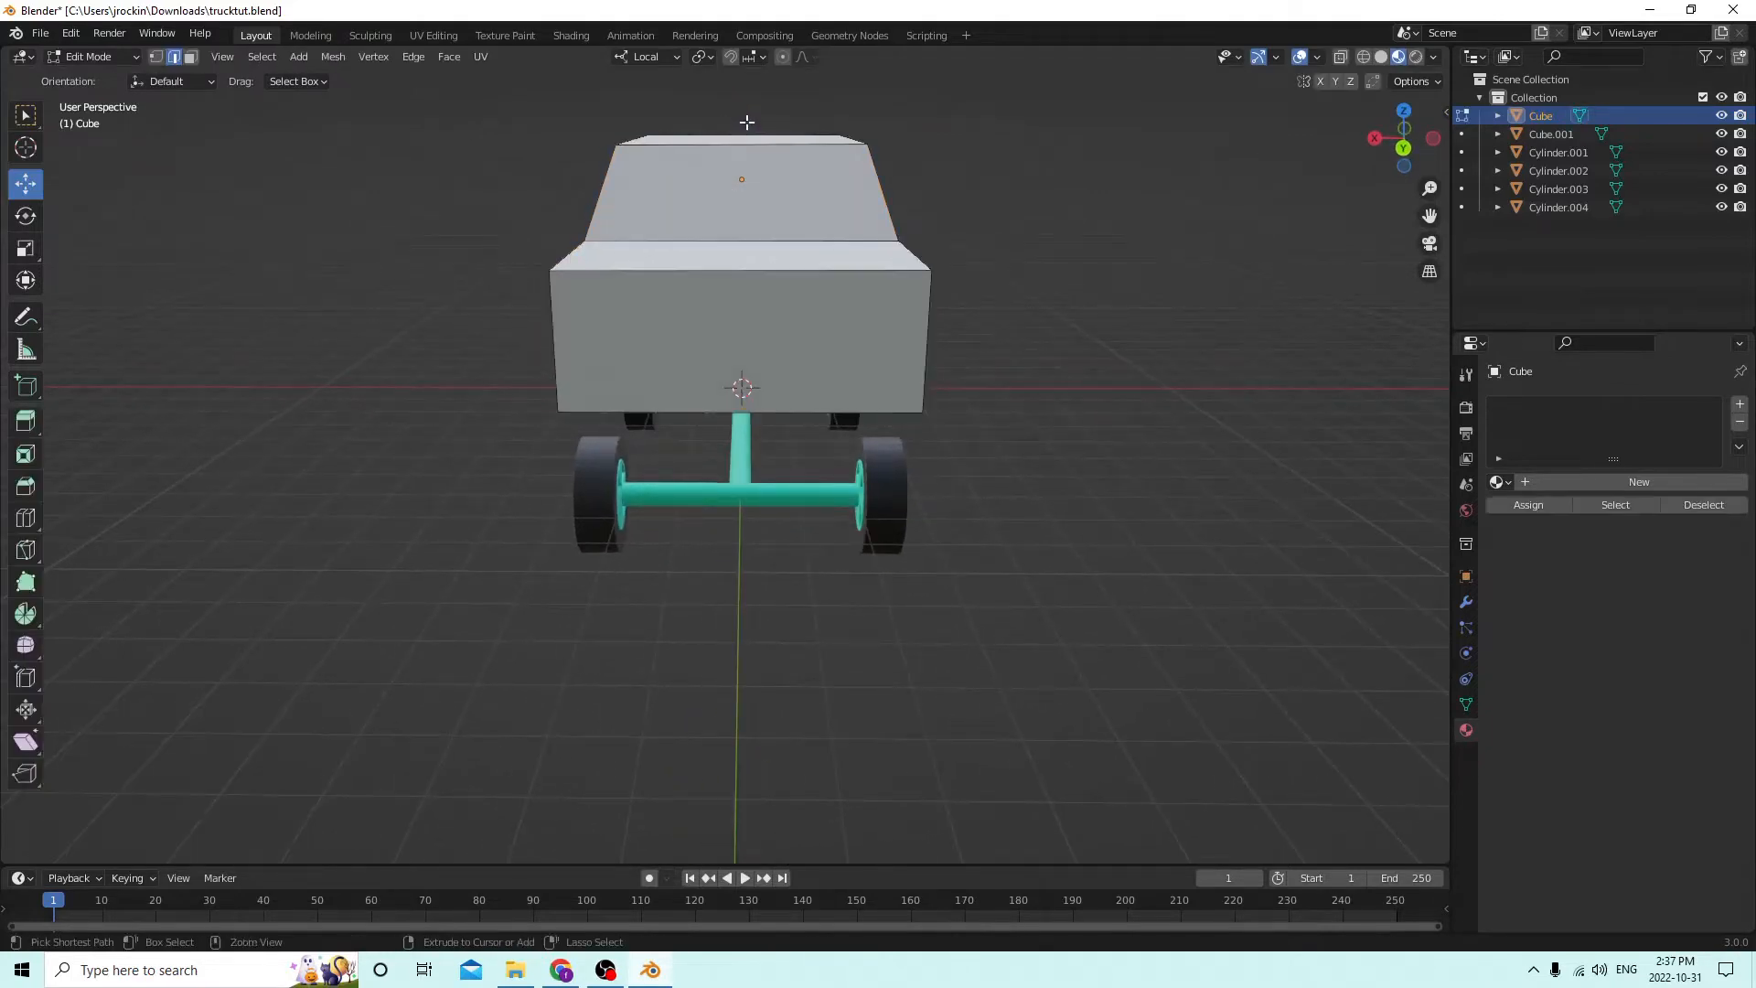
{"action": "key", "text": "ctrl+r"}
{"action": "left_click", "coordinate": [702, 268]}
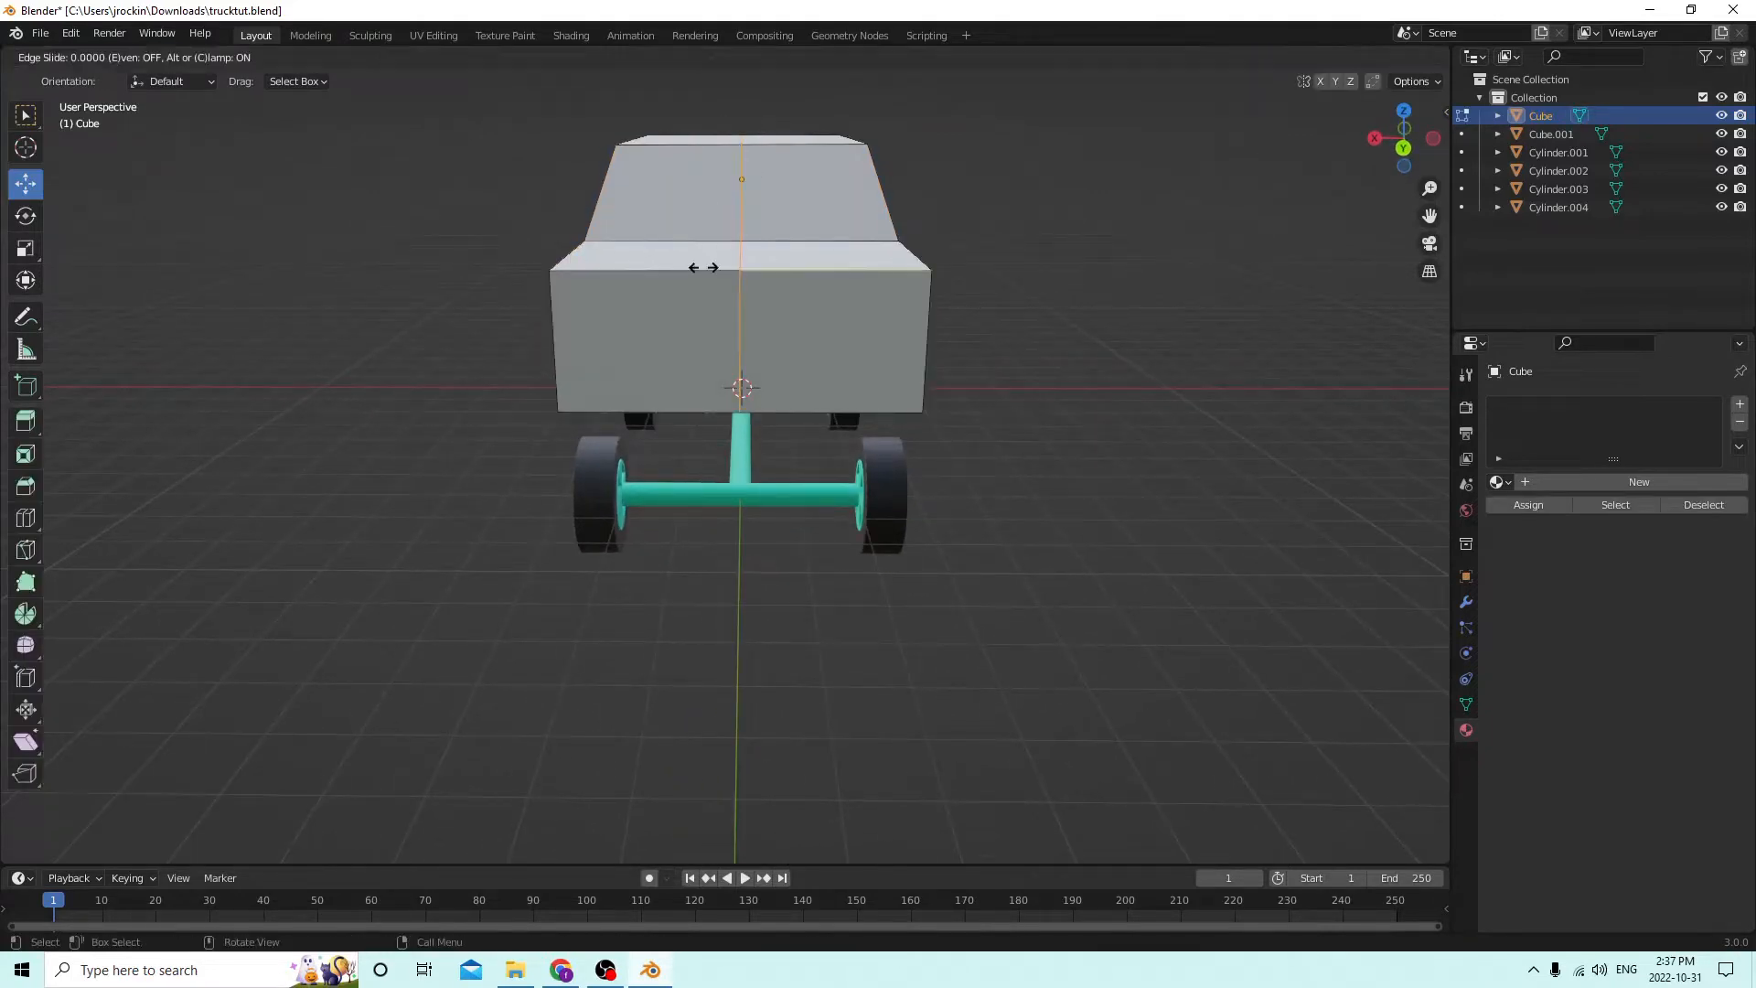
{"action": "right_click", "coordinate": [746, 268]}
{"action": "mouse_move", "coordinate": [746, 267]}
{"action": "middle_mouse_down"}
{"action": "mouse_move", "coordinate": [777, 256]}
{"action": "mouse_move", "coordinate": [732, 251]}
{"action": "mouse_move", "coordinate": [757, 238]}
{"action": "middle_mouse_up"}
Delete the side, rear, roof, windshield, hood and front faces on one side of the body's centre cut.
{"action": "left_click", "coordinate": [189, 57]}
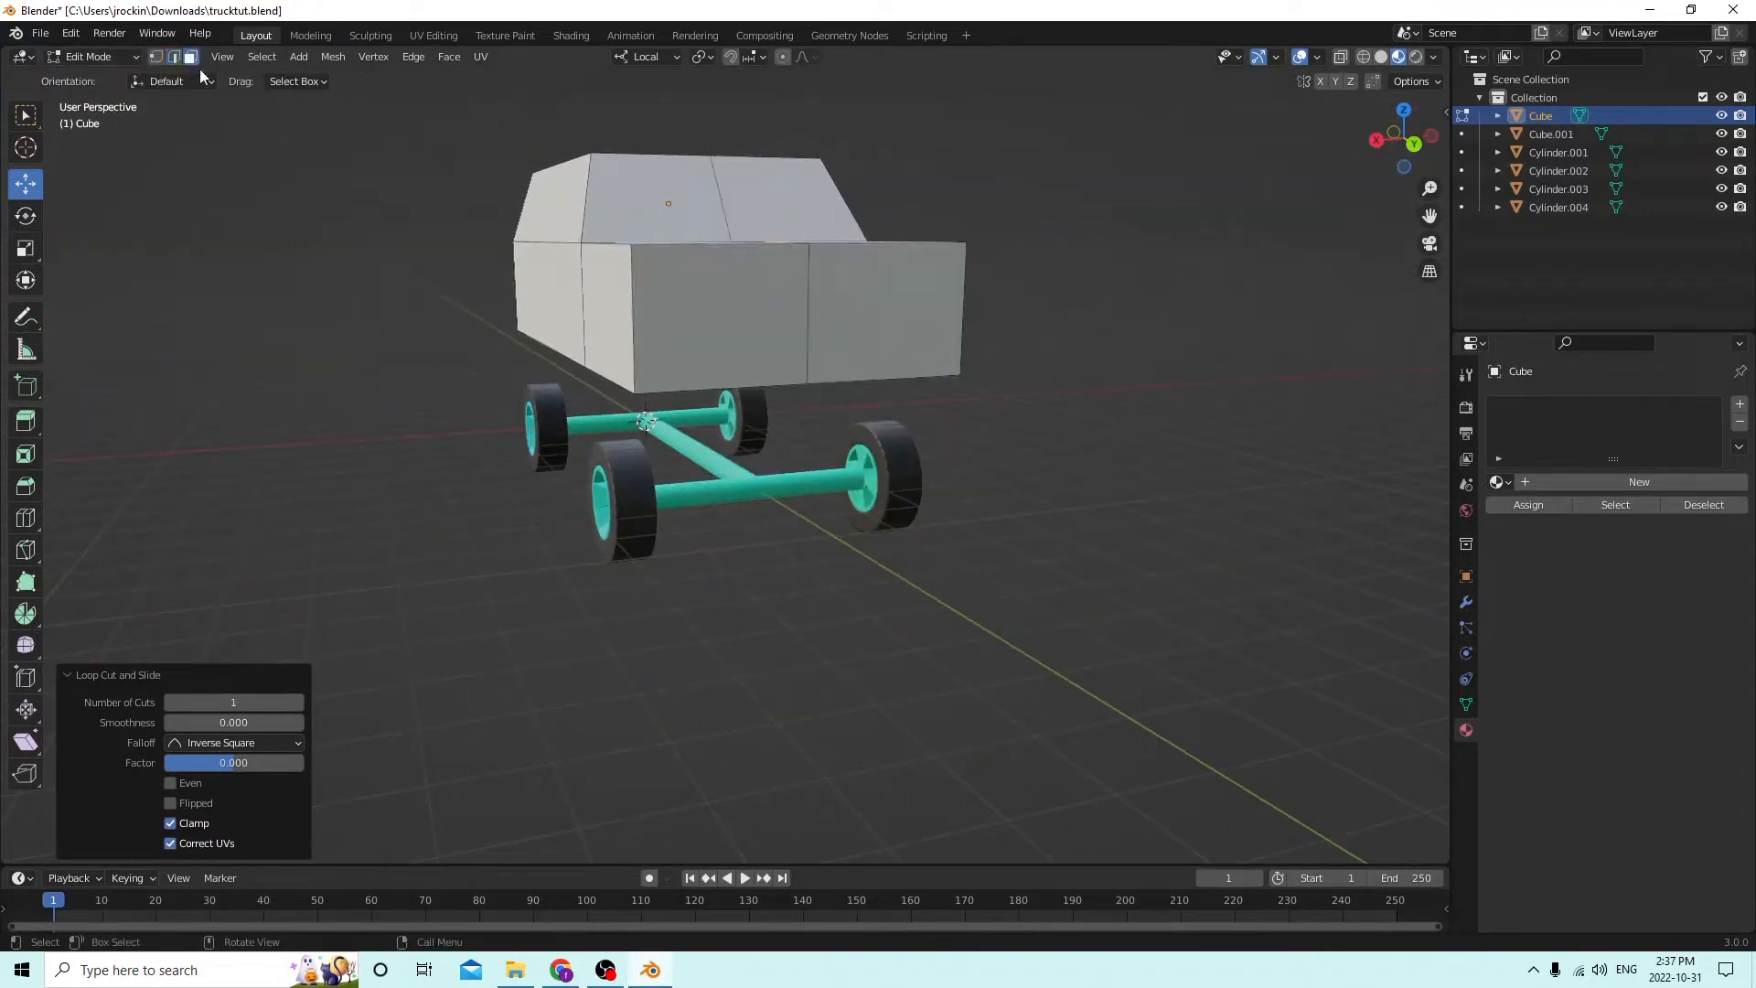
{"action": "middle_click_drag", "start_coordinate": [741, 327], "coordinate": [622, 367]}
{"action": "left_click", "coordinate": [694, 345]}
{"action": "left_click", "coordinate": [359, 373], "text": "ctrl"}
{"action": "middle_click_drag", "start_coordinate": [687, 349], "coordinate": [523, 370]}
{"action": "left_click", "coordinate": [381, 374], "text": "ctrl"}
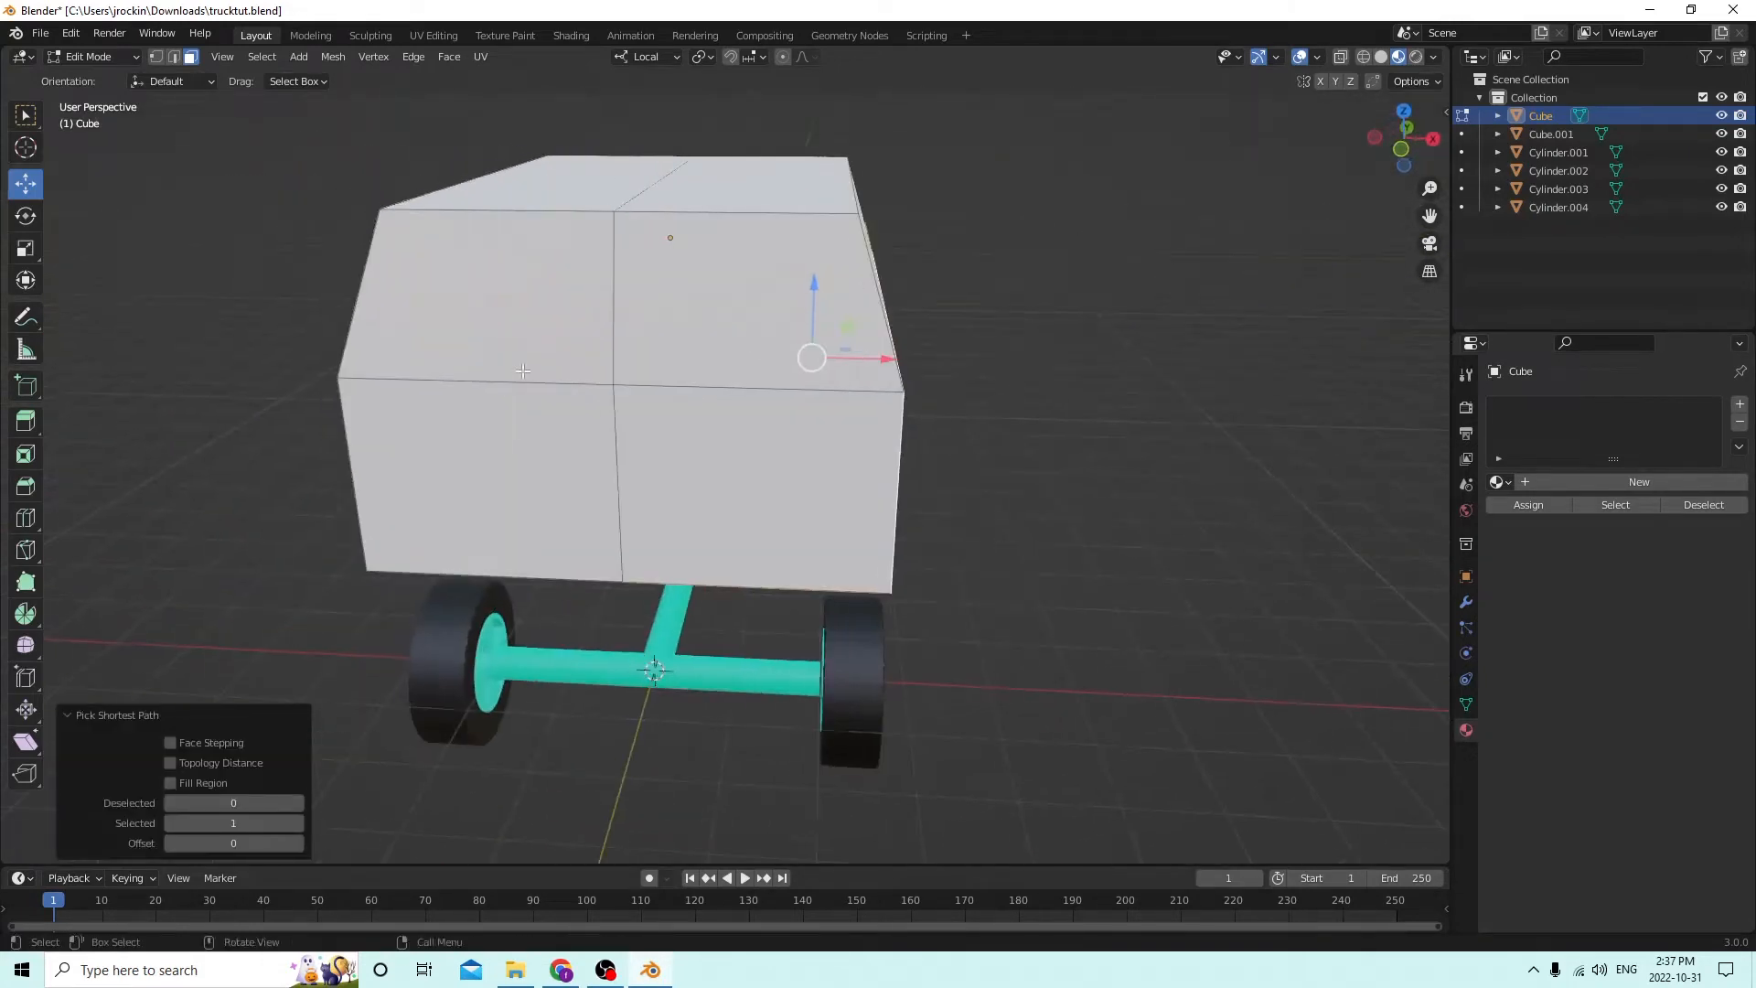
{"action": "left_click", "coordinate": [718, 434], "text": "shift"}
{"action": "left_click", "coordinate": [686, 284], "text": "shift"}
{"action": "middle_click_drag", "start_coordinate": [685, 284], "coordinate": [406, 230]}
{"action": "left_click", "coordinate": [622, 352], "text": "shift"}
{"action": "left_click", "coordinate": [659, 143], "text": "shift"}
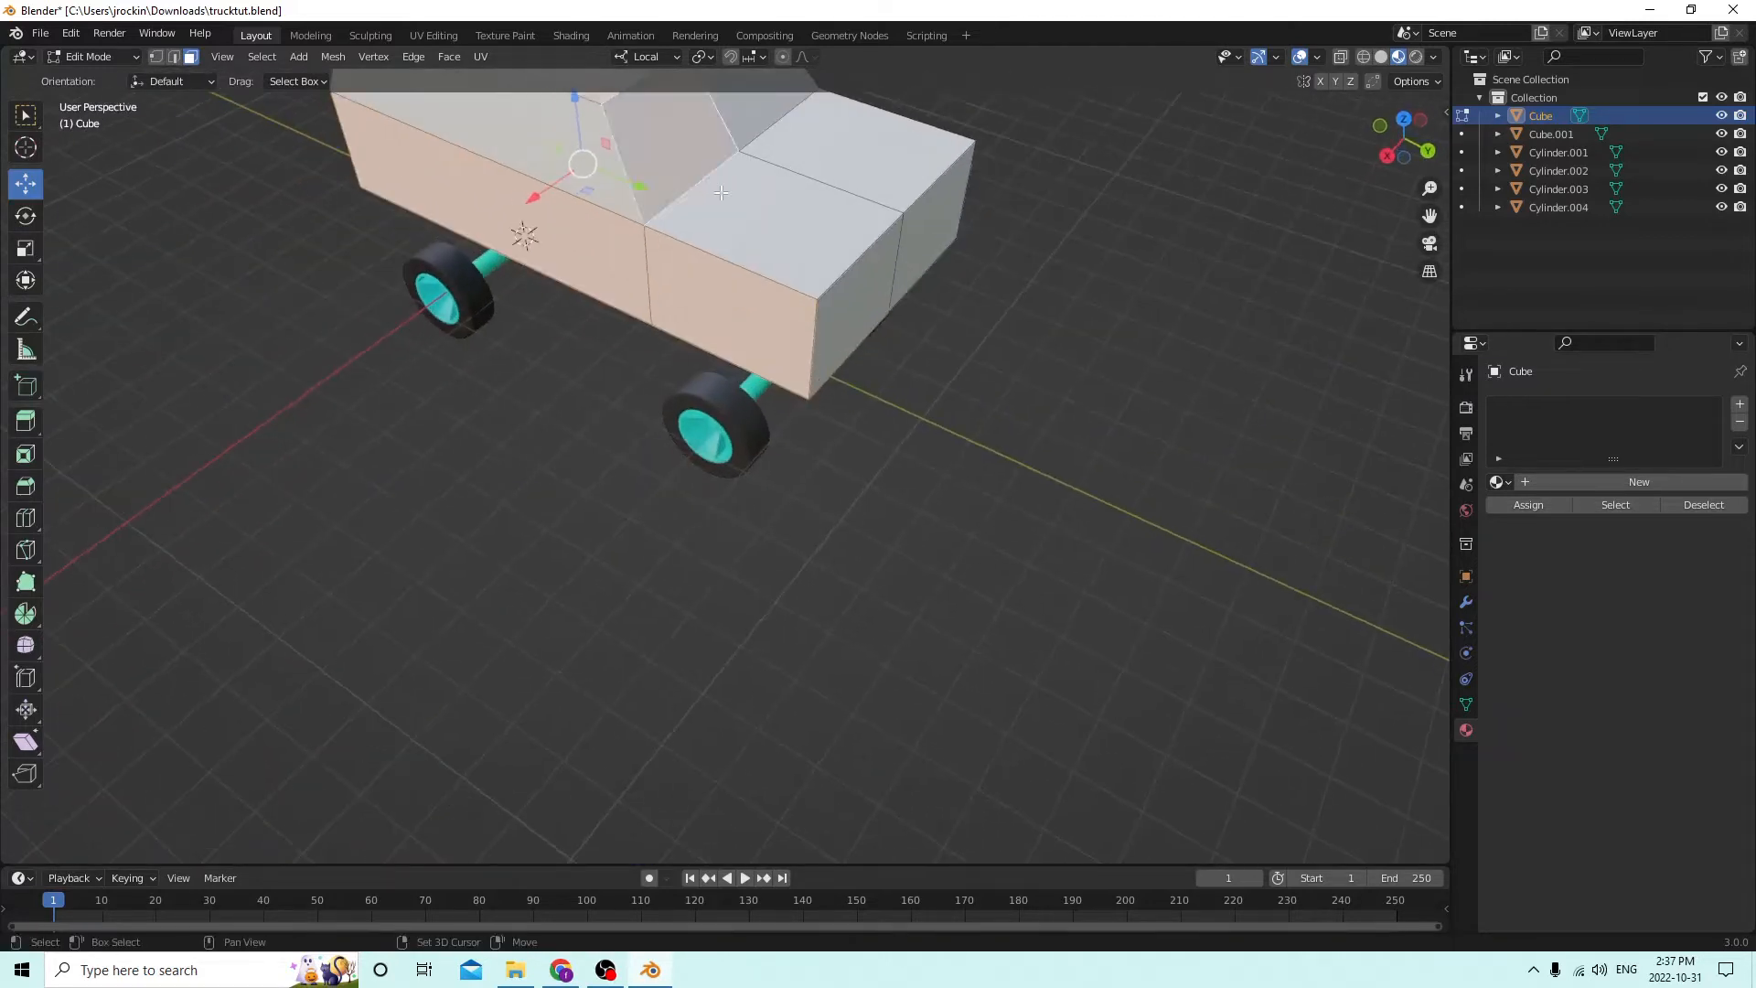
{"action": "left_click", "coordinate": [736, 209], "text": "shift"}
{"action": "middle_click_drag", "start_coordinate": [736, 209], "coordinate": [737, 111]}
{"action": "left_click", "coordinate": [578, 161], "text": "shift"}
{"action": "middle_click_drag", "start_coordinate": [578, 162], "coordinate": [860, 299]}
{"action": "left_click", "coordinate": [860, 299], "text": "shift"}
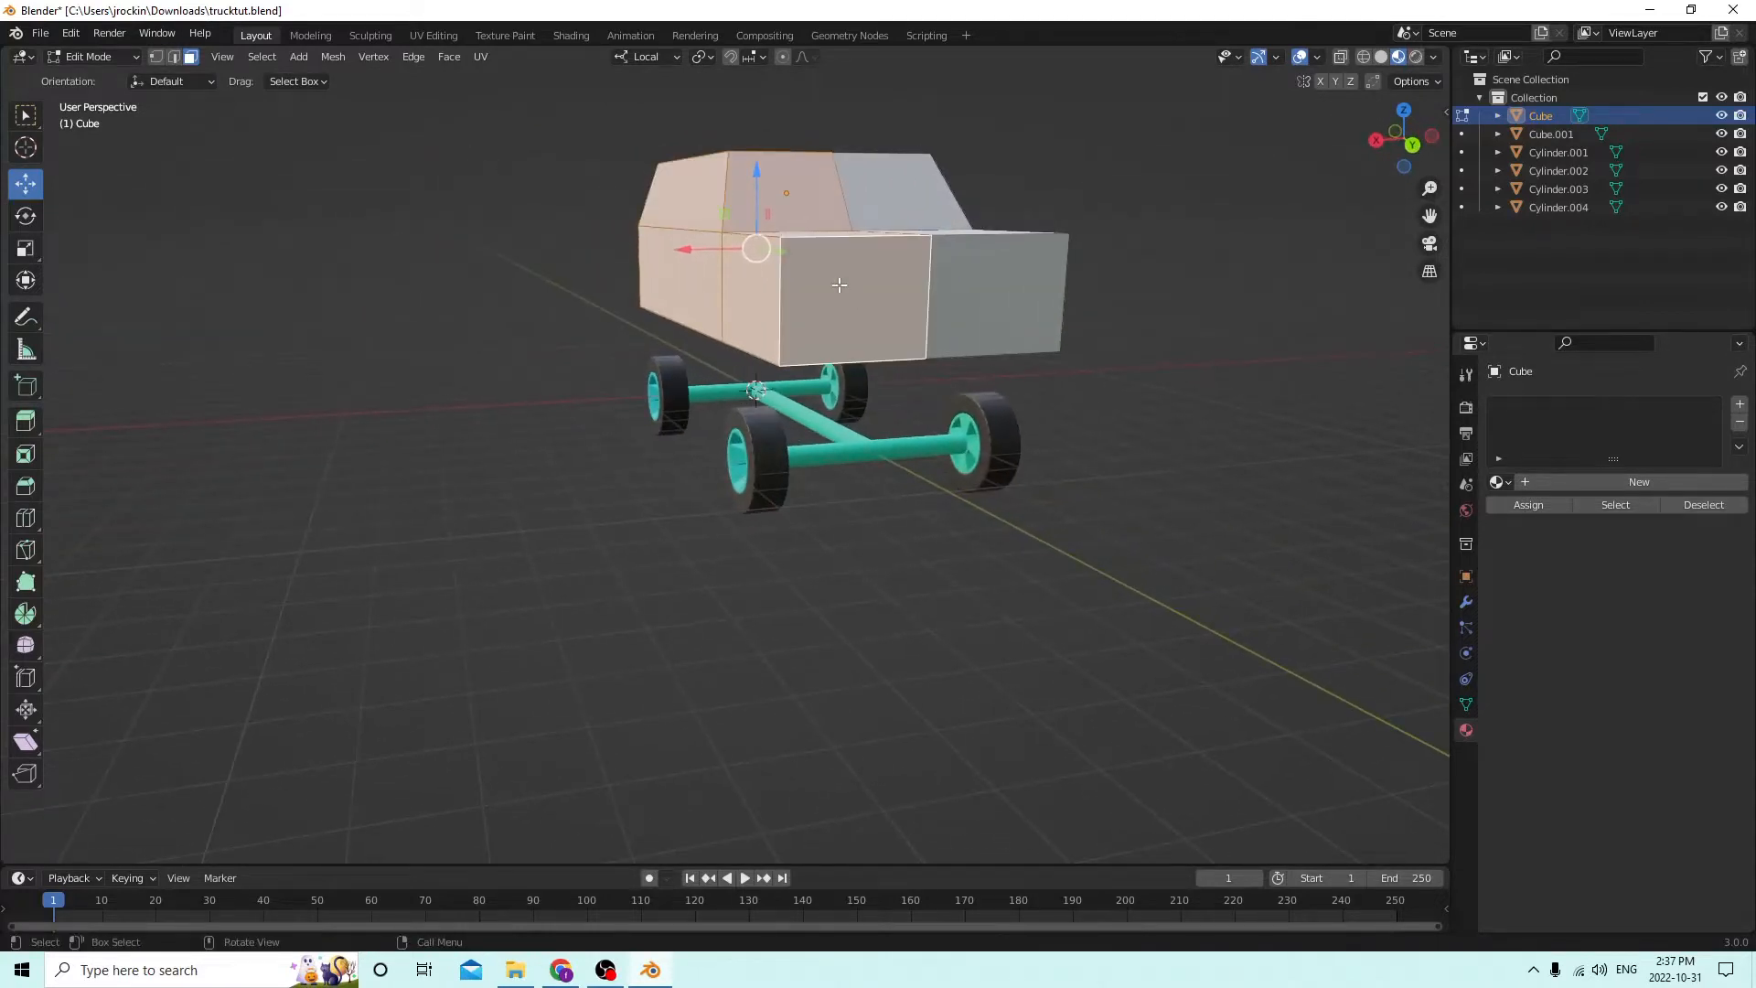
{"action": "key", "text": "x"}
{"action": "left_click", "coordinate": [828, 322]}
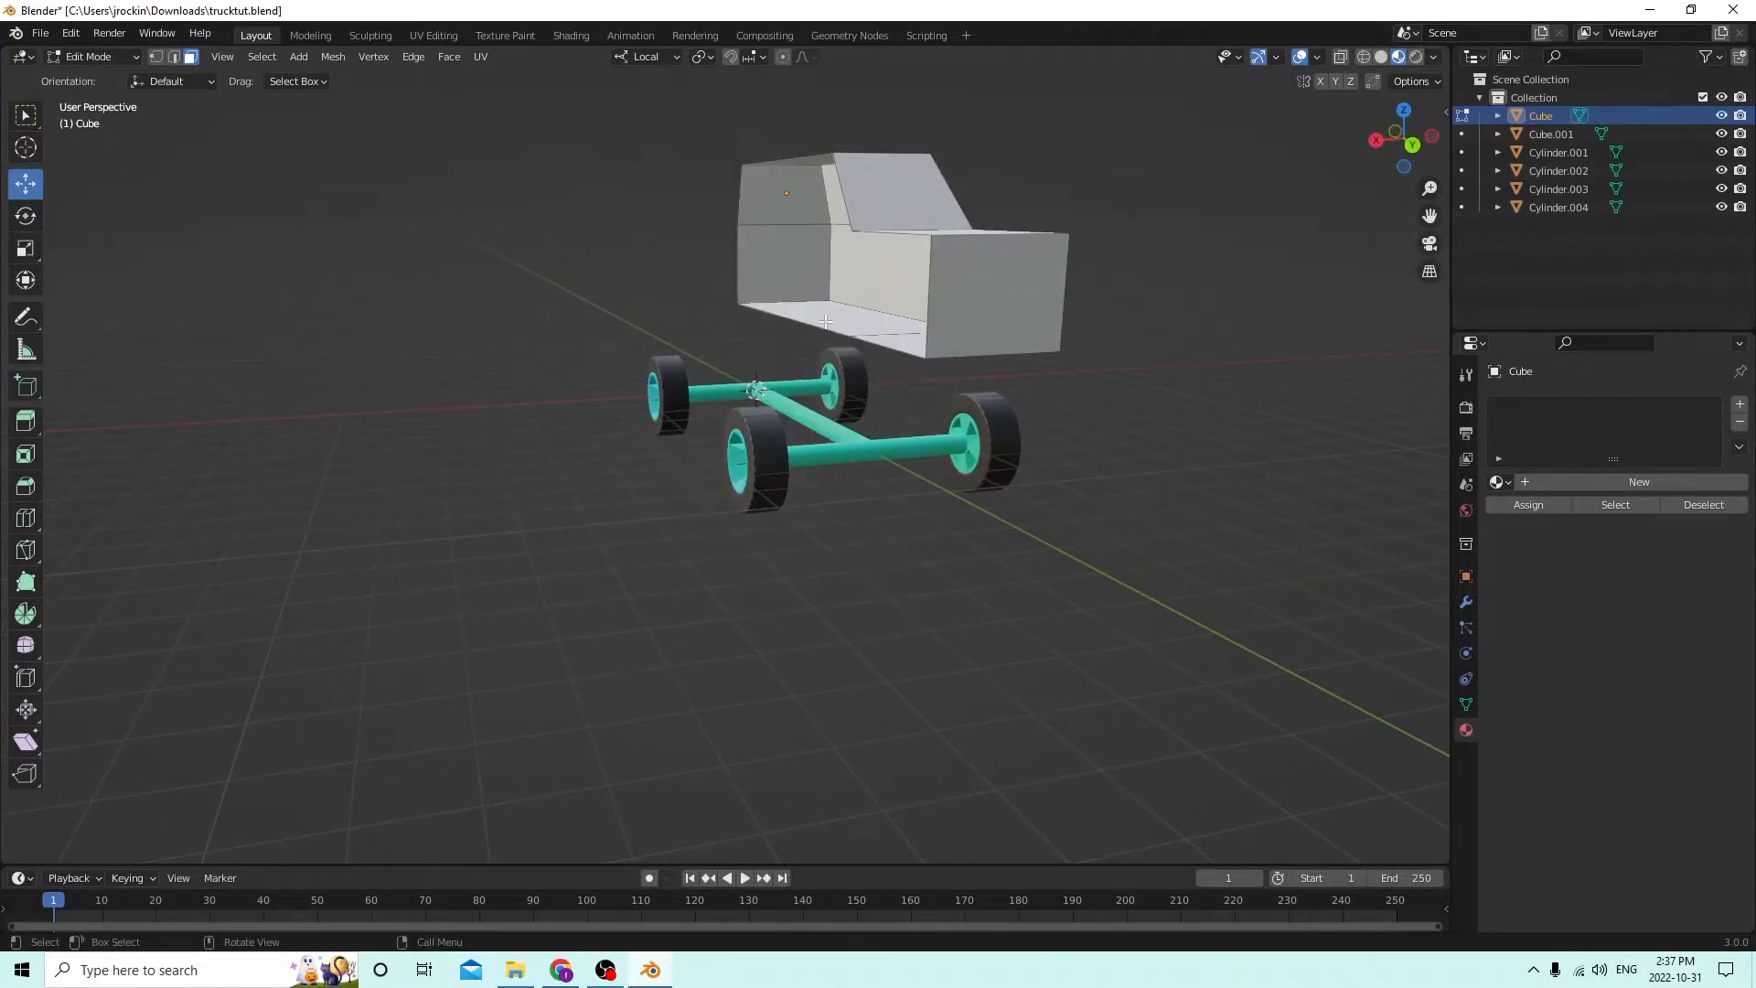
{"action": "middle_click_drag", "start_coordinate": [826, 322], "coordinate": [1324, 200]}
{"action": "key", "text": "Tab"}
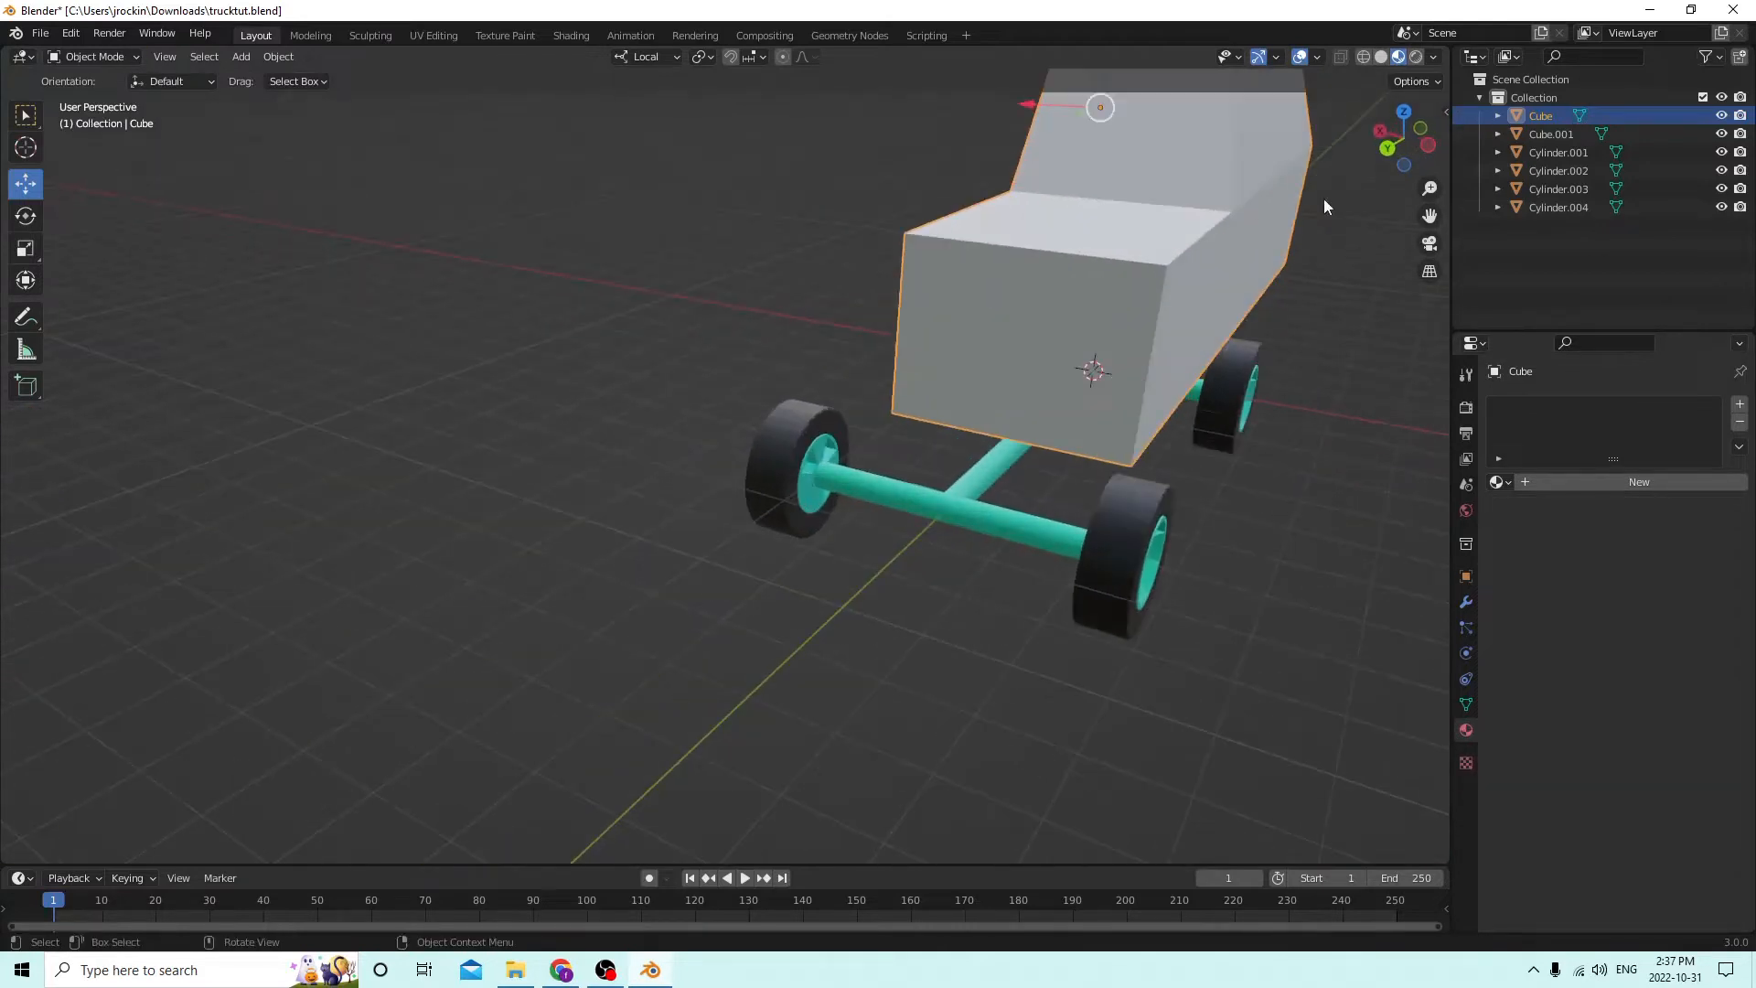
{"action": "middle_click_drag", "start_coordinate": [1143, 274], "coordinate": [980, 277]}
{"action": "middle_click_drag", "start_coordinate": [792, 486], "coordinate": [900, 507]}
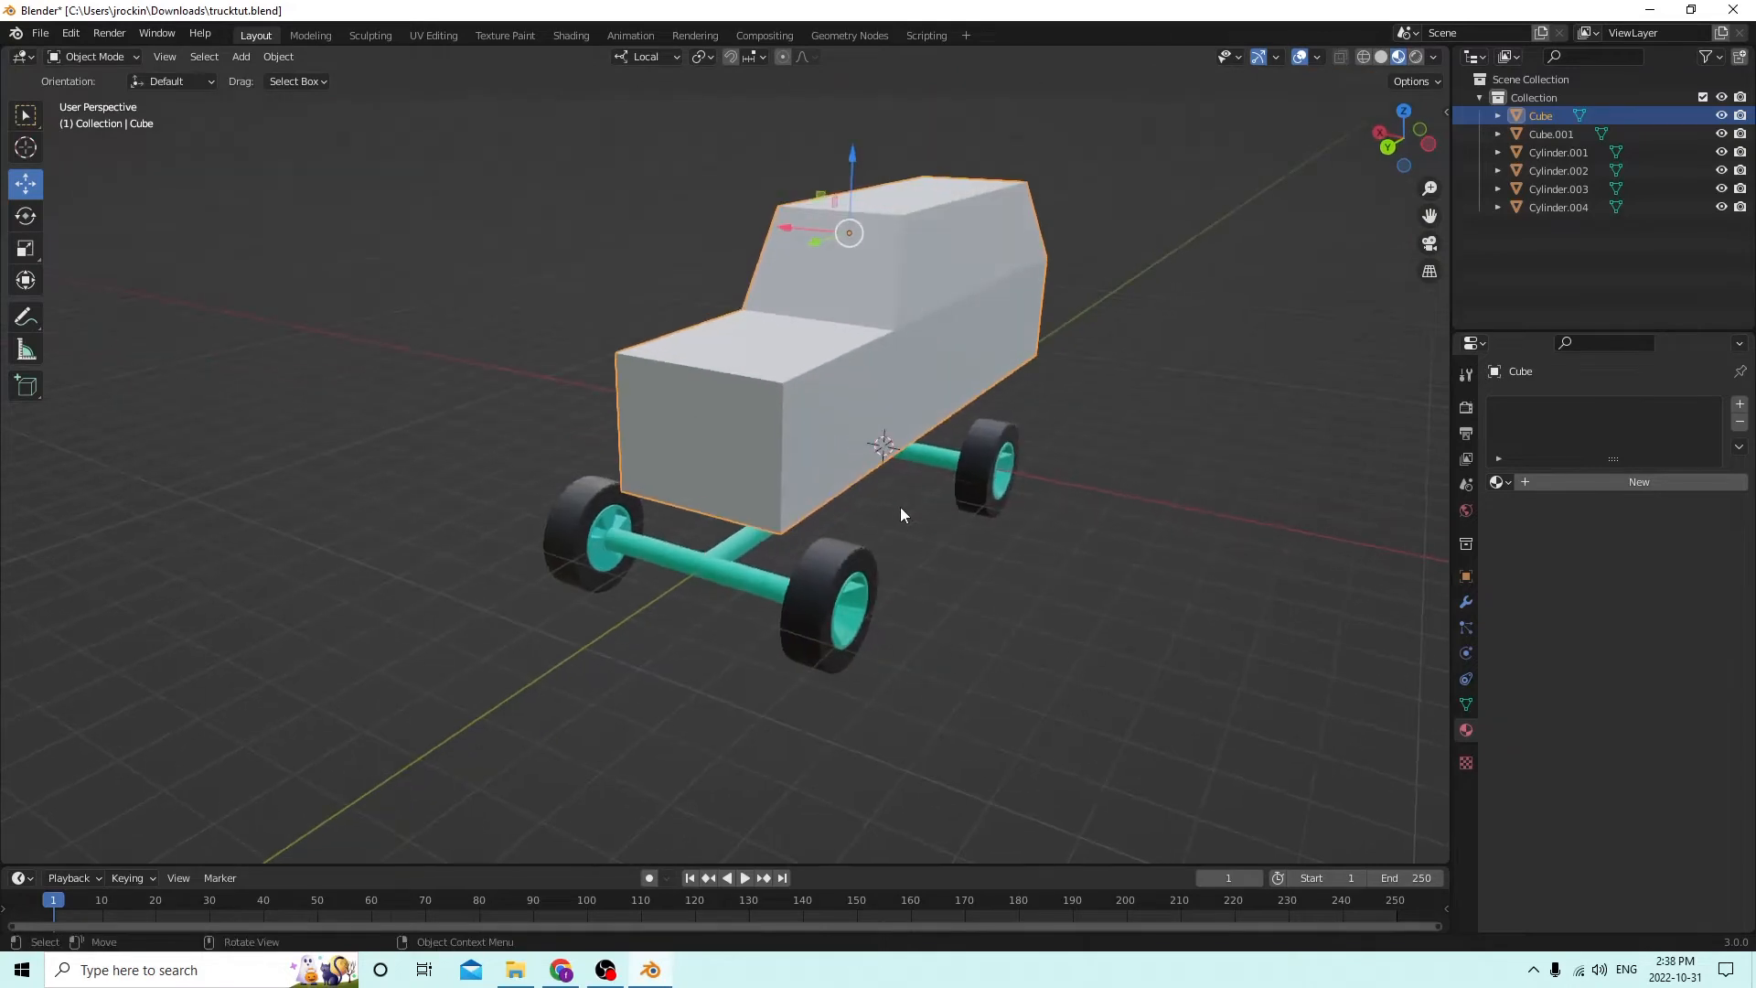
In Edit Mode, select the hood's front edge, the front lower edge, the front vertical corner, and the hood's upper and lower side edges.
{"action": "key", "text": "Tab"}
{"action": "left_click", "coordinate": [736, 370]}
{"action": "scroll", "coordinate": [642, 264], "scroll_direction": "up", "scroll_amount": 2}
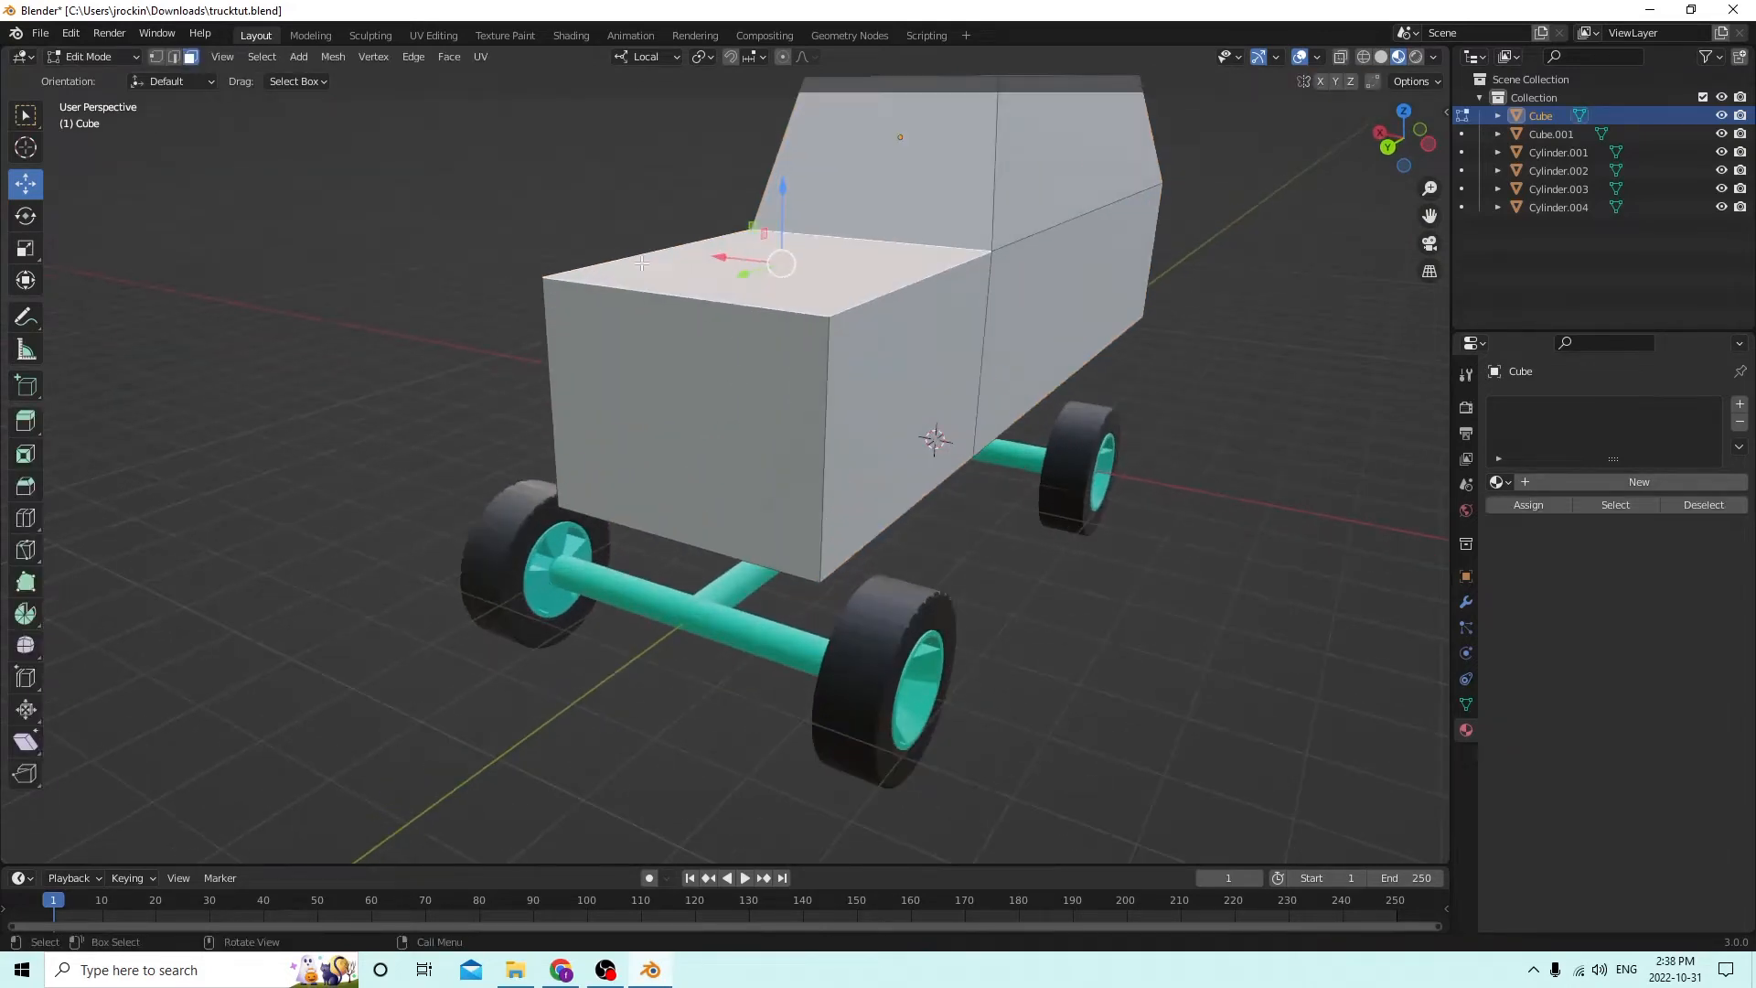
{"action": "left_click", "coordinate": [179, 58]}
{"action": "left_click", "coordinate": [684, 312]}
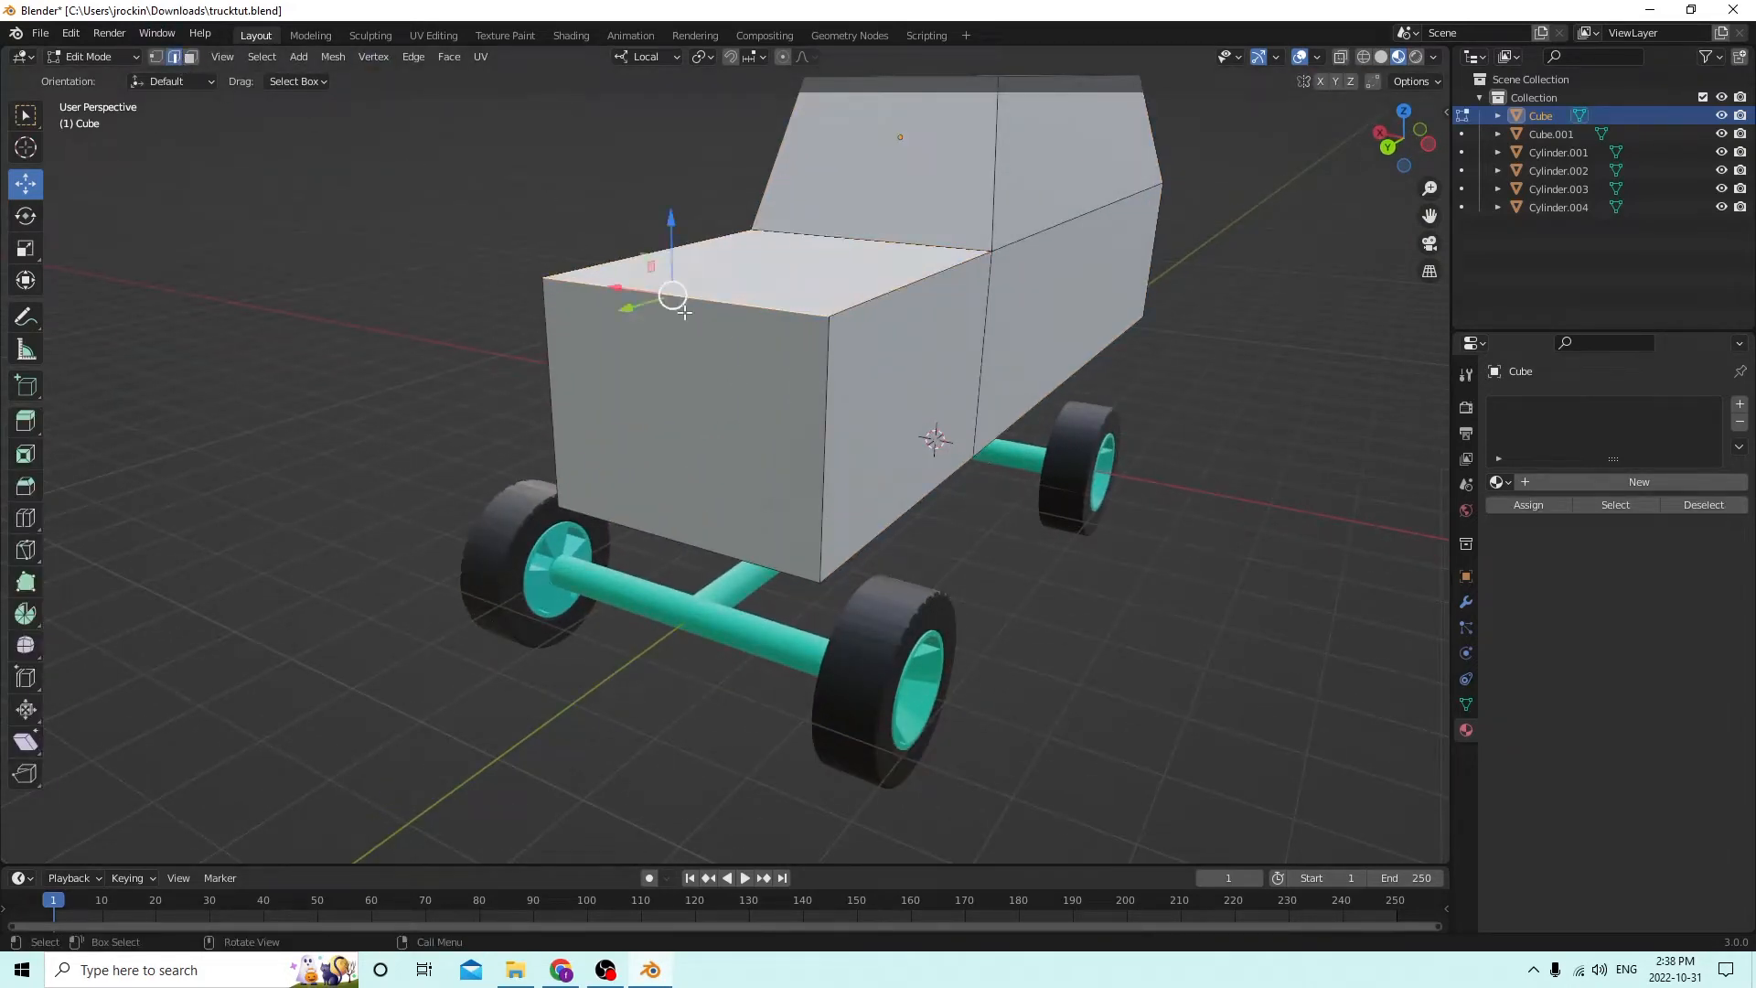
{"action": "left_click", "coordinate": [695, 553], "text": "shift"}
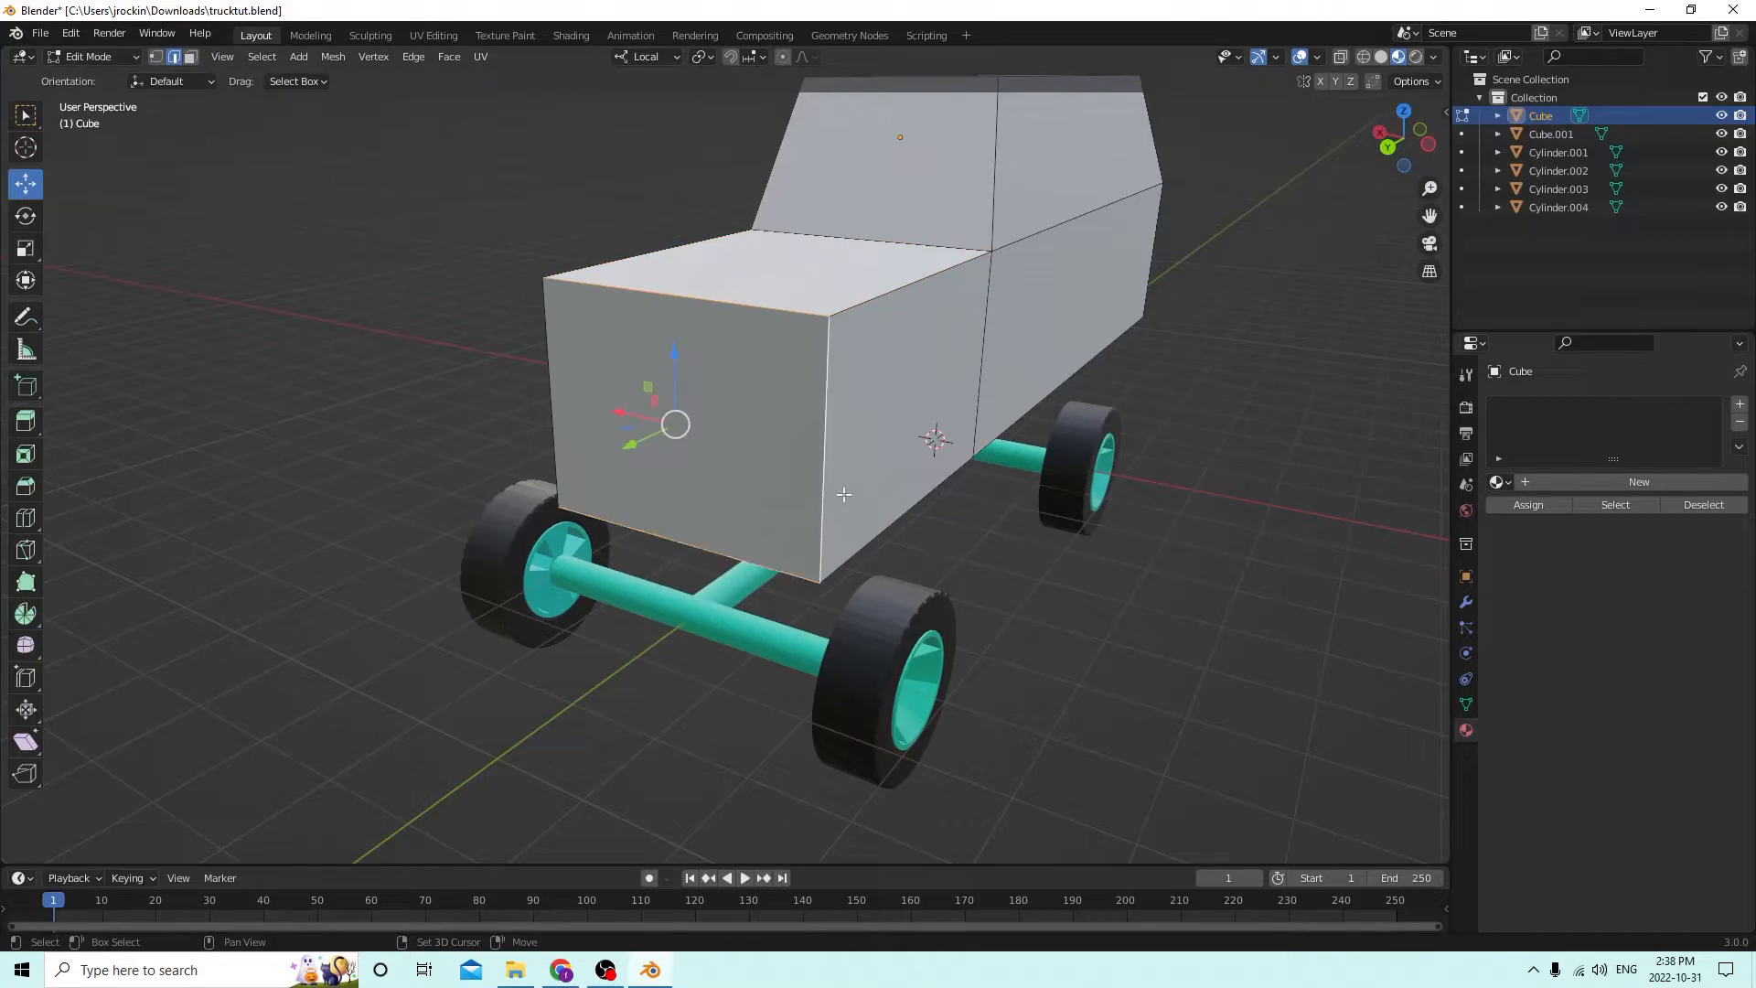
{"action": "left_click", "coordinate": [864, 528], "text": "shift"}
{"action": "left_click", "coordinate": [900, 289], "text": "shift"}
{"action": "middle_click_drag", "start_coordinate": [944, 257], "coordinate": [871, 290]}
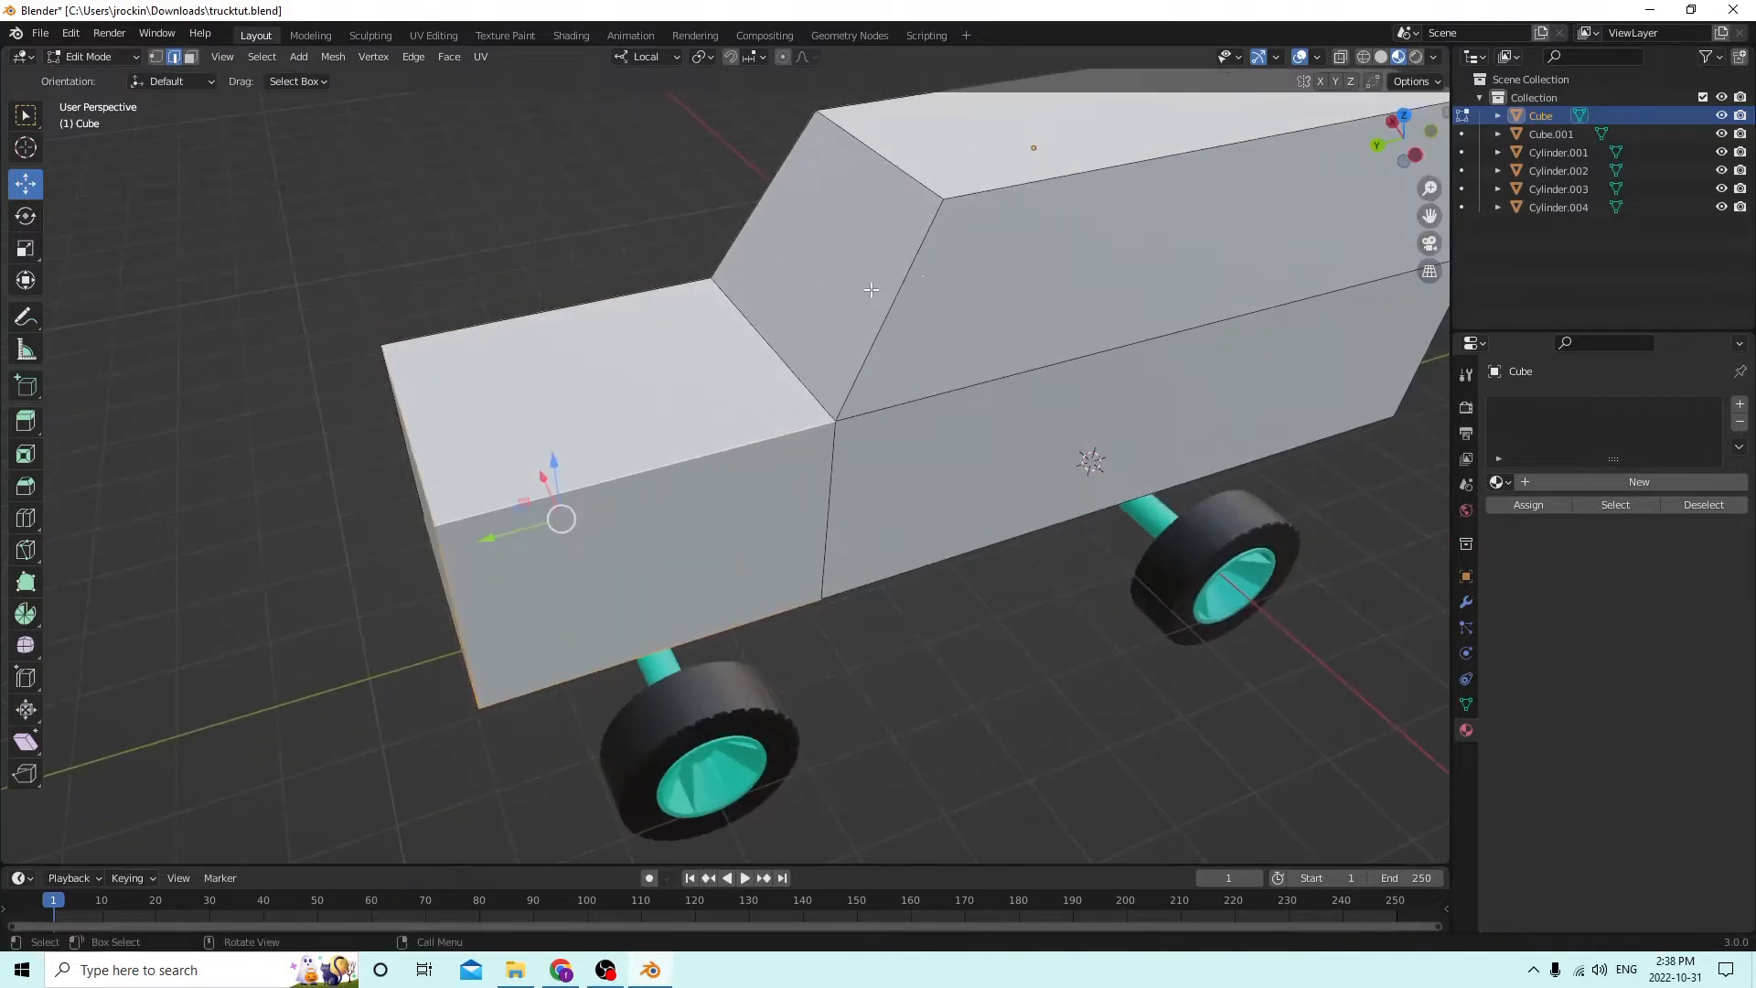
Add the windshield pillar, the roof's front, side and rear edges, the rear corner and the remaining lower body edges to the selection.
{"action": "left_click", "coordinate": [925, 223], "text": "shift"}
{"action": "left_click", "coordinate": [907, 180], "text": "shift"}
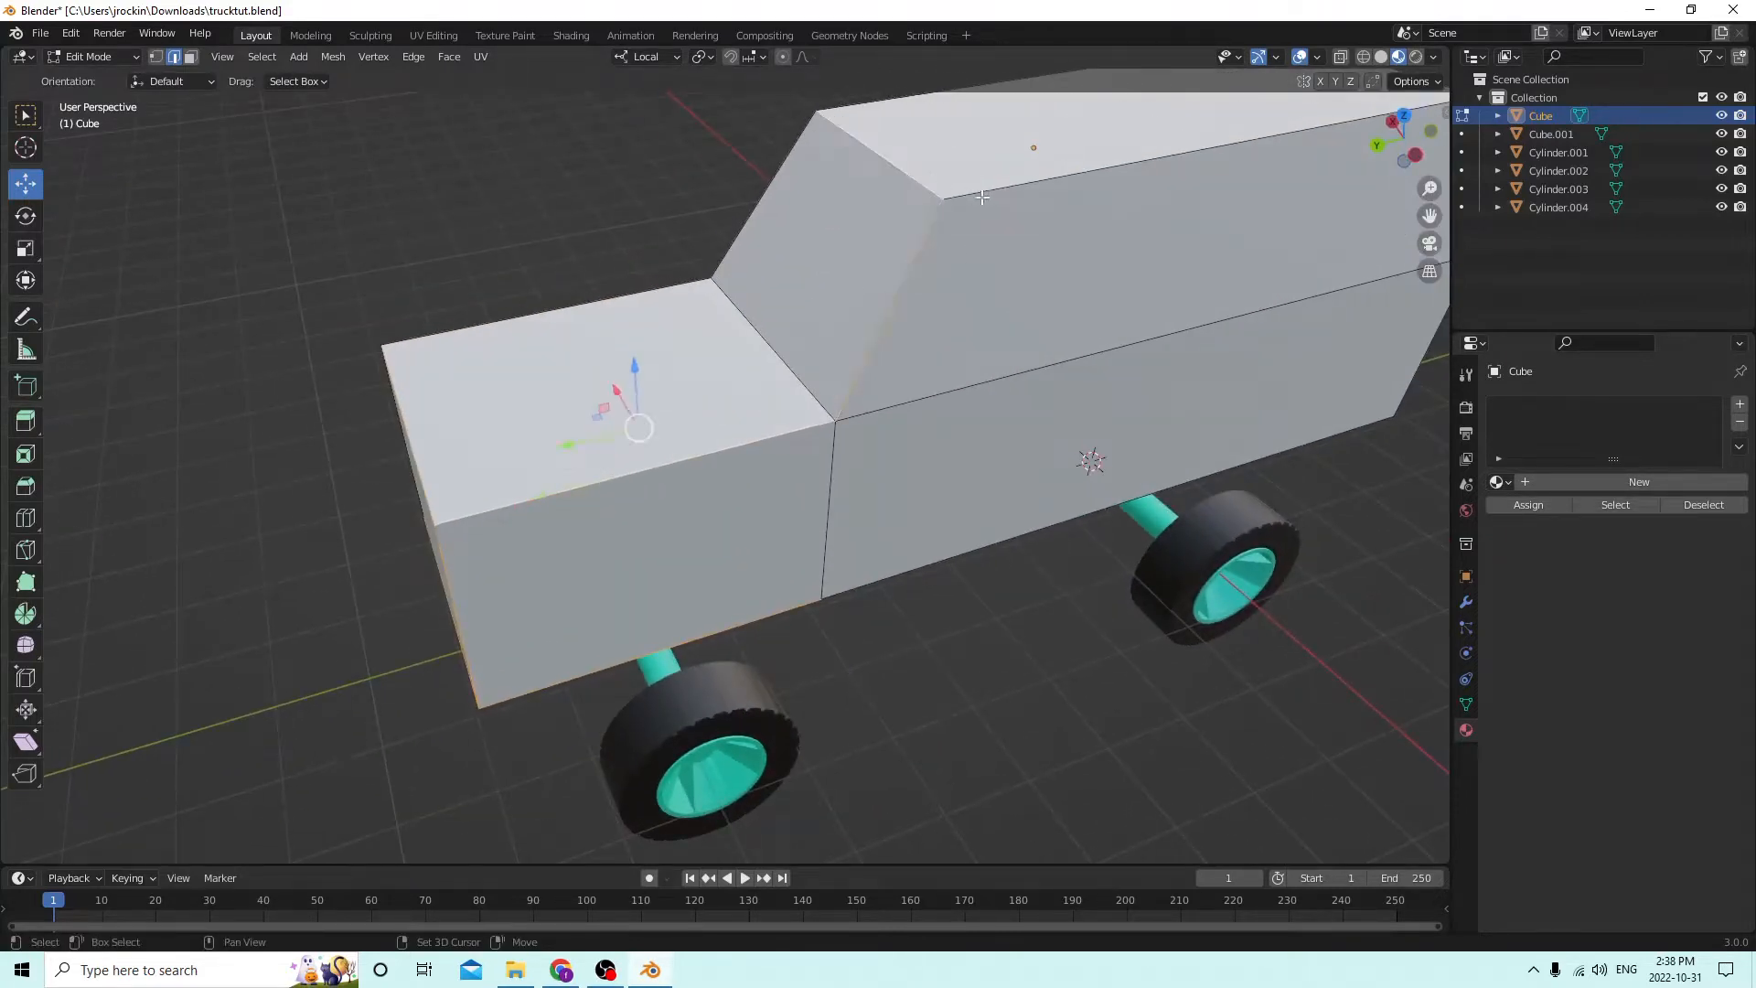
{"action": "middle_click_drag", "start_coordinate": [908, 180], "coordinate": [999, 198]}
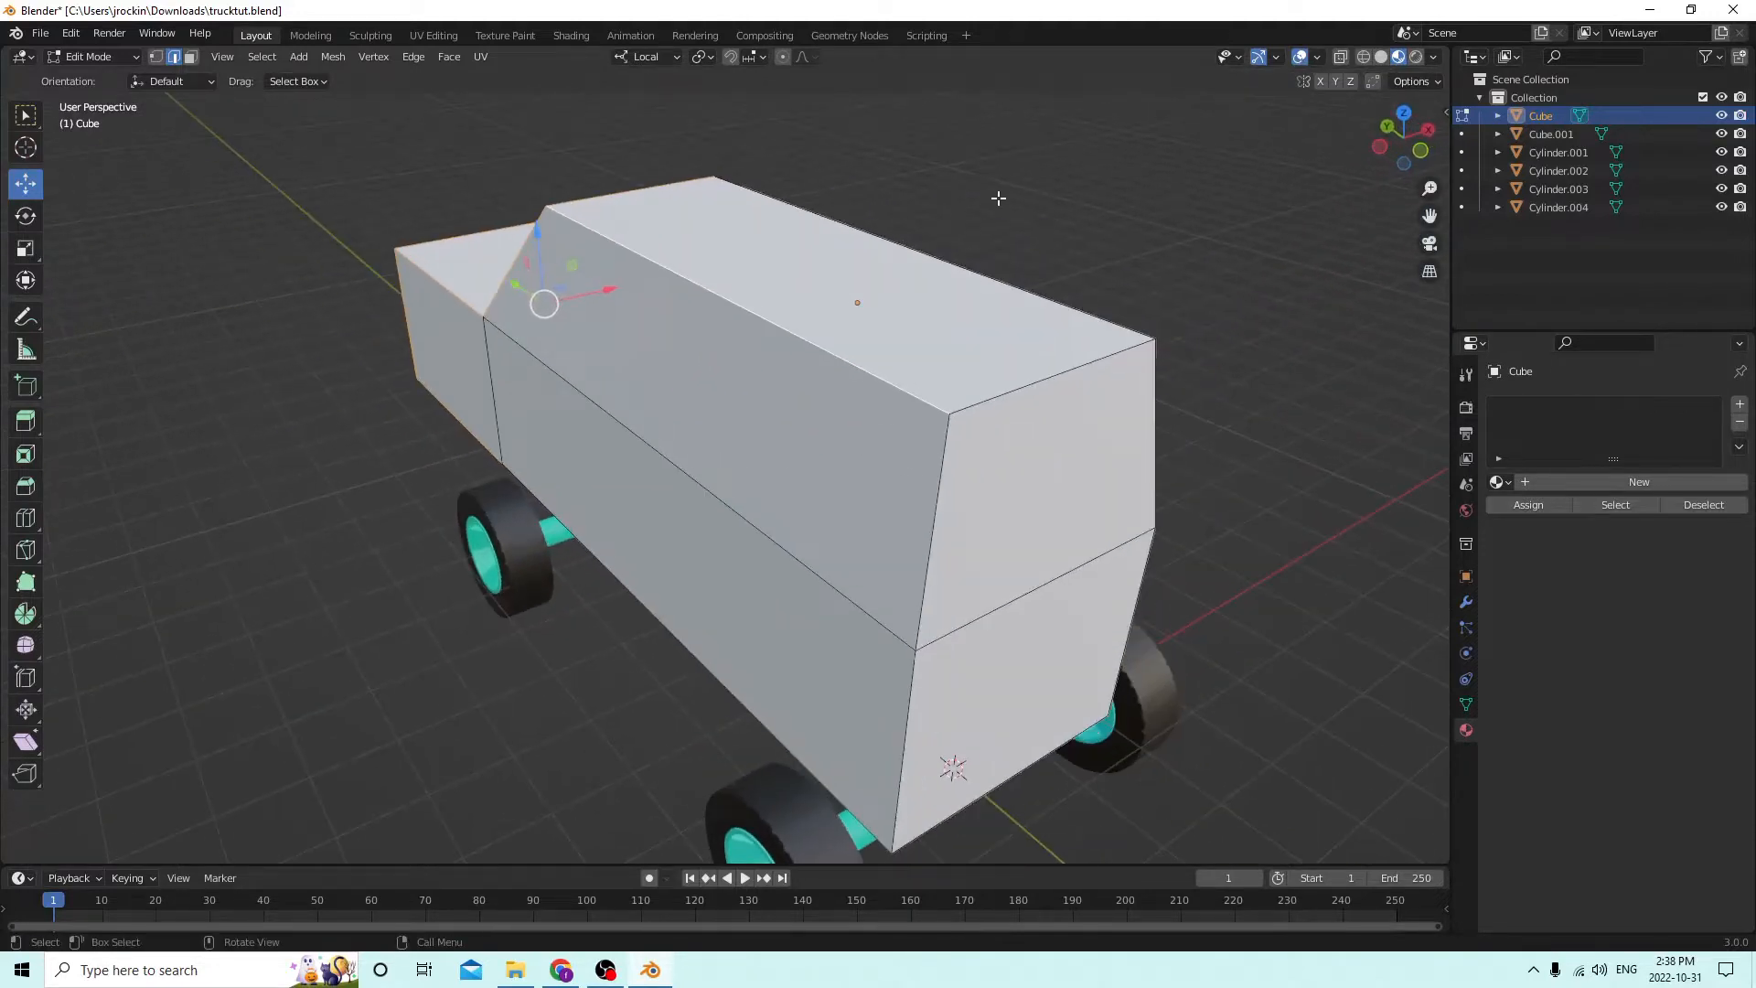
{"action": "left_click", "coordinate": [1022, 398], "text": "shift"}
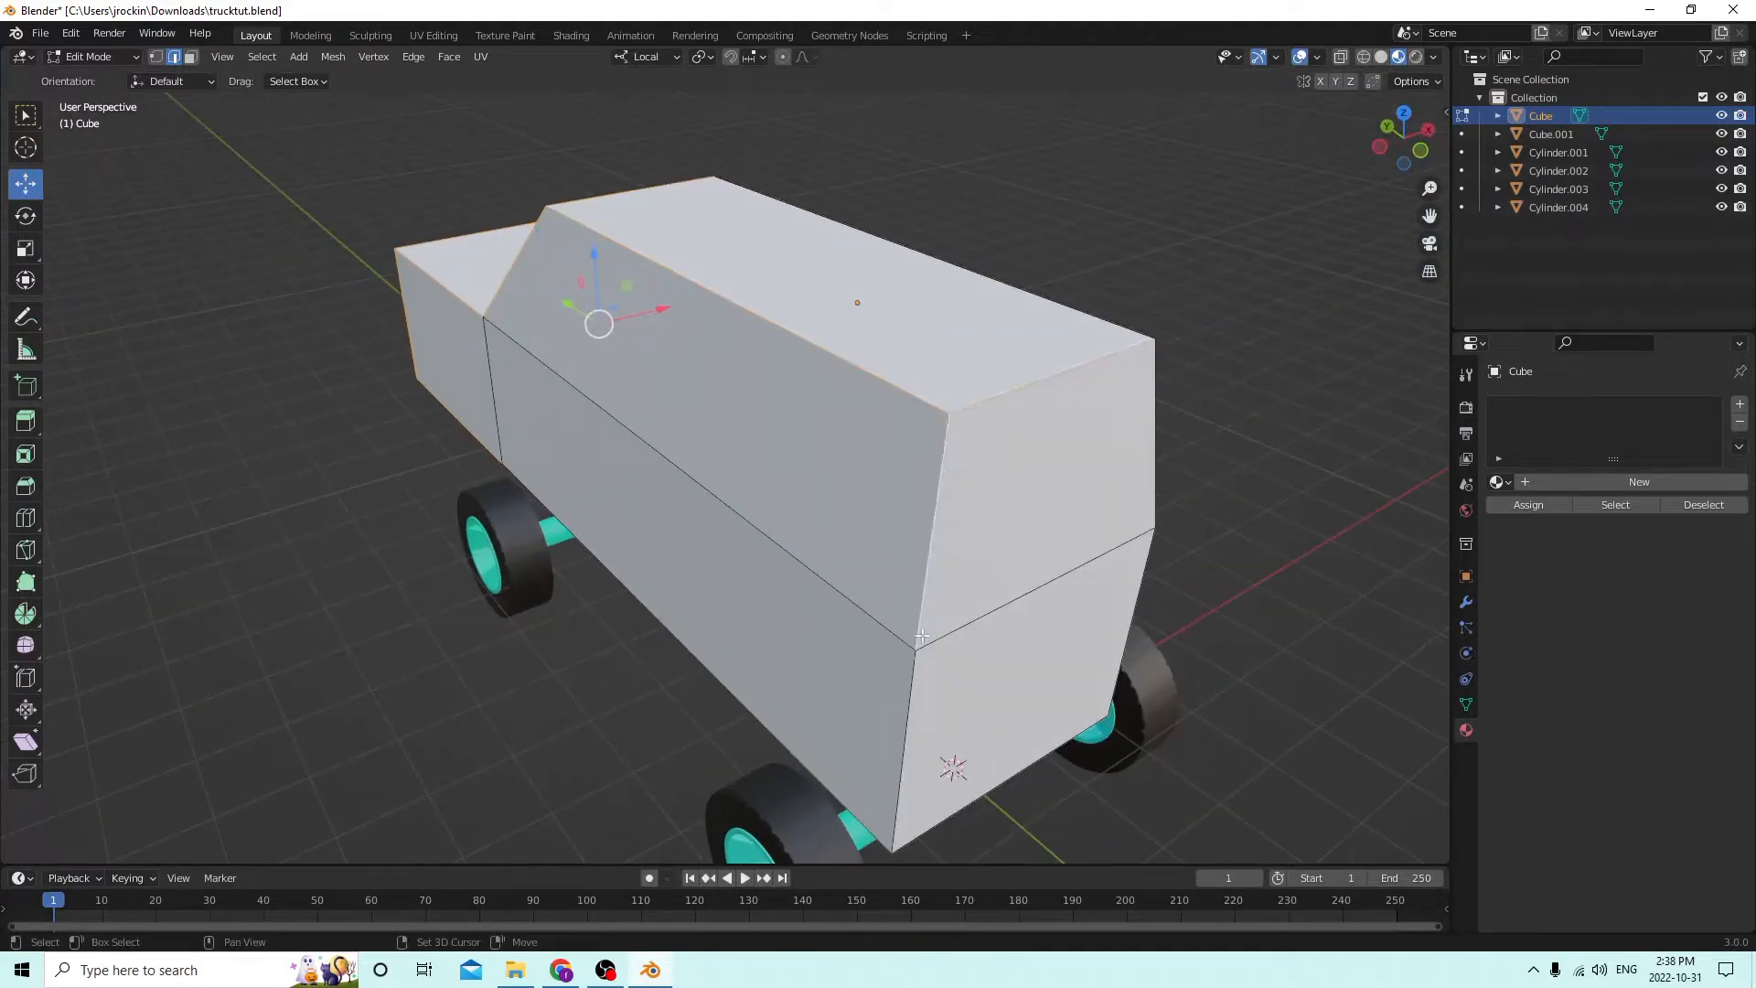
{"action": "left_click", "coordinate": [921, 706], "text": "shift"}
{"action": "middle_click_drag", "start_coordinate": [921, 707], "coordinate": [809, 434]}
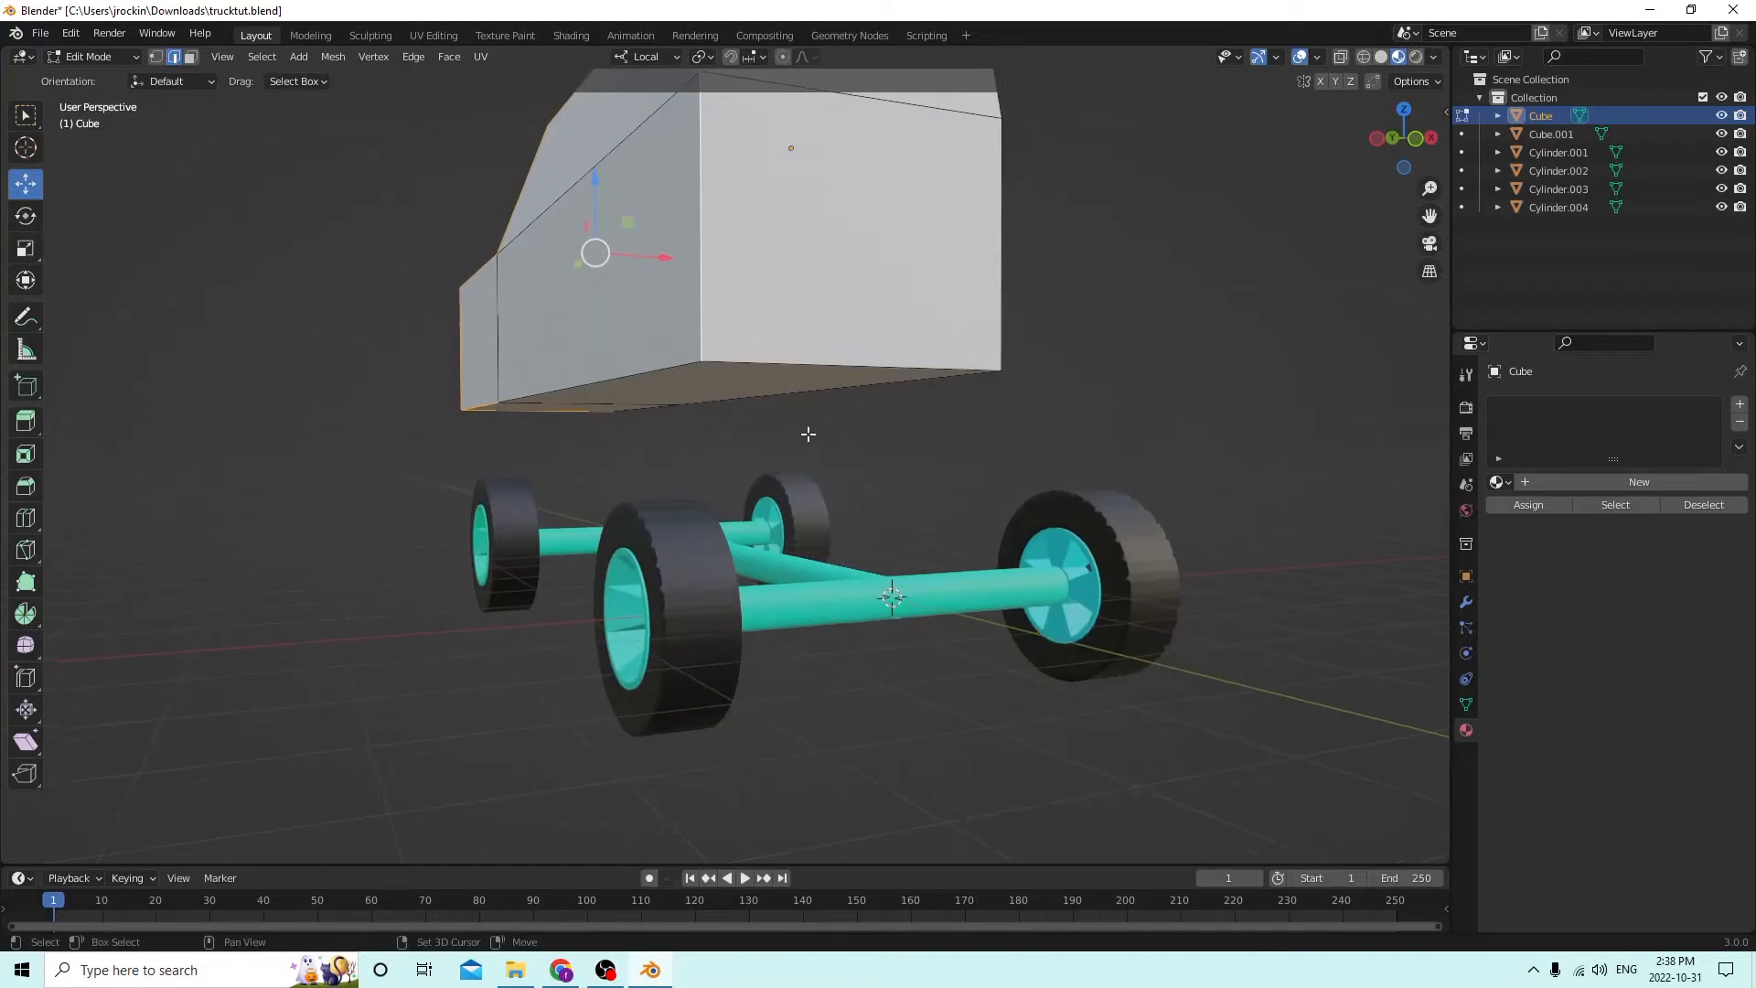
{"action": "middle_click_drag", "start_coordinate": [794, 363], "coordinate": [1056, 413]}
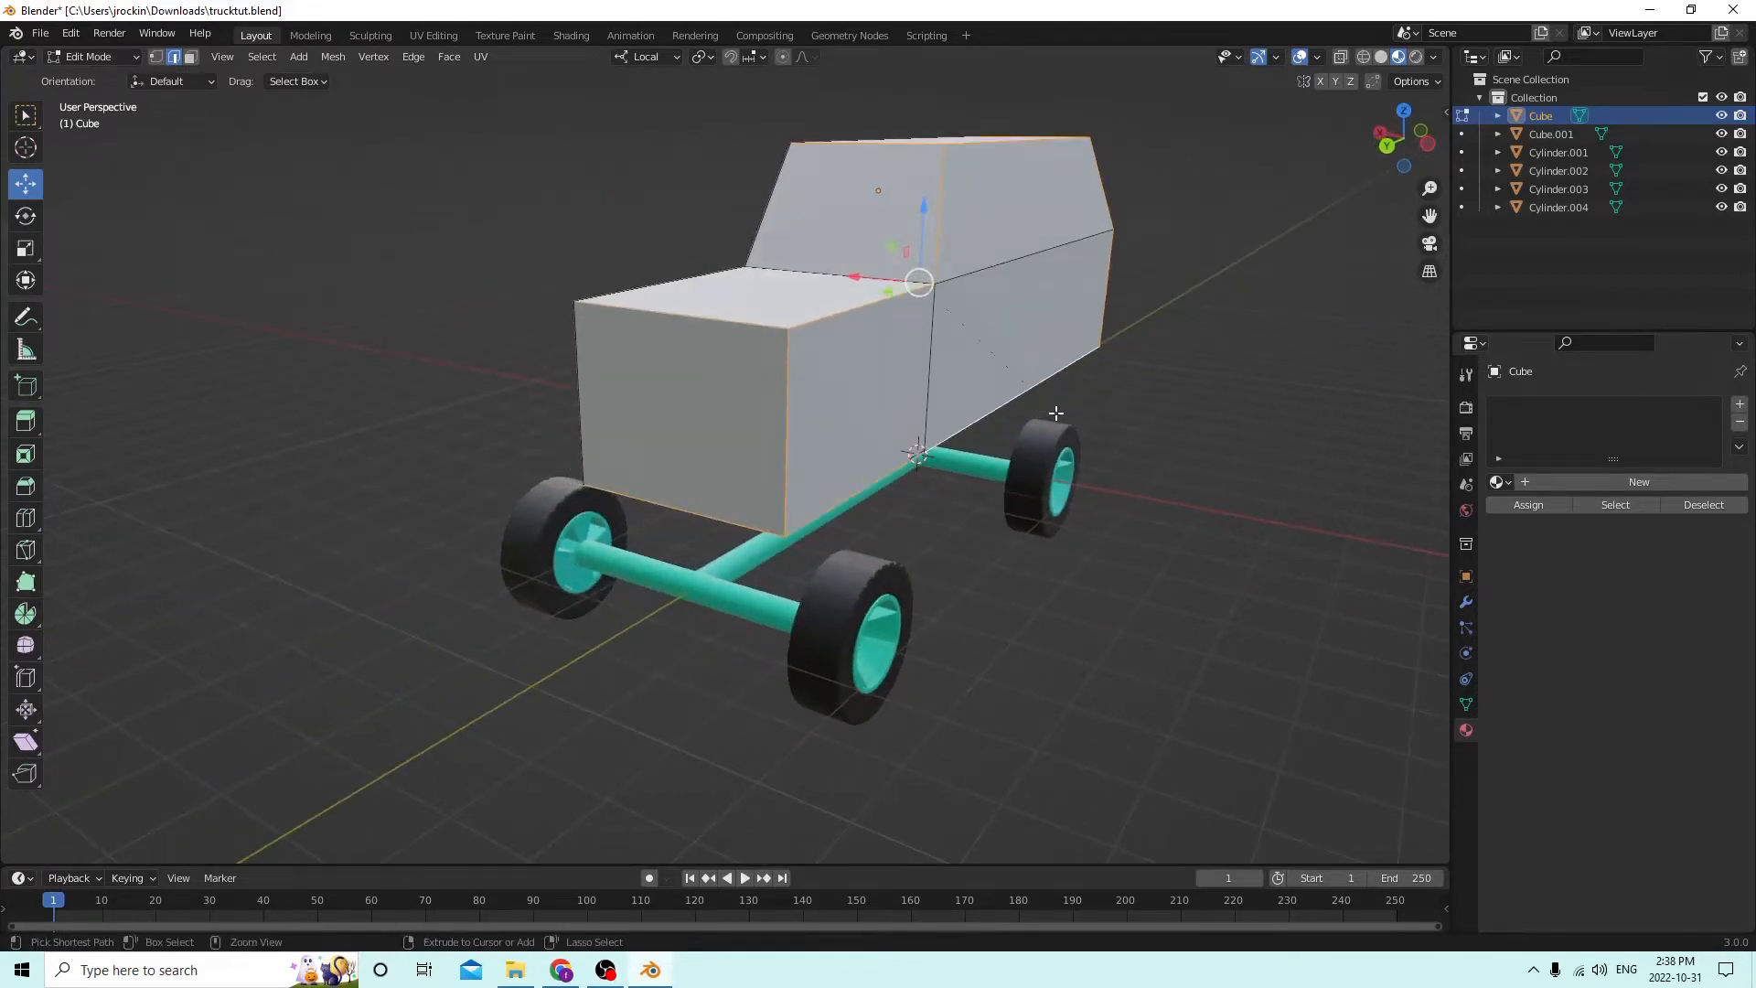
Bevel the selected body edges with 6 segments, redoing the 0.00164 m attempt with a larger width of about 0.0023 m.
{"action": "key", "text": "ctrl+b"}
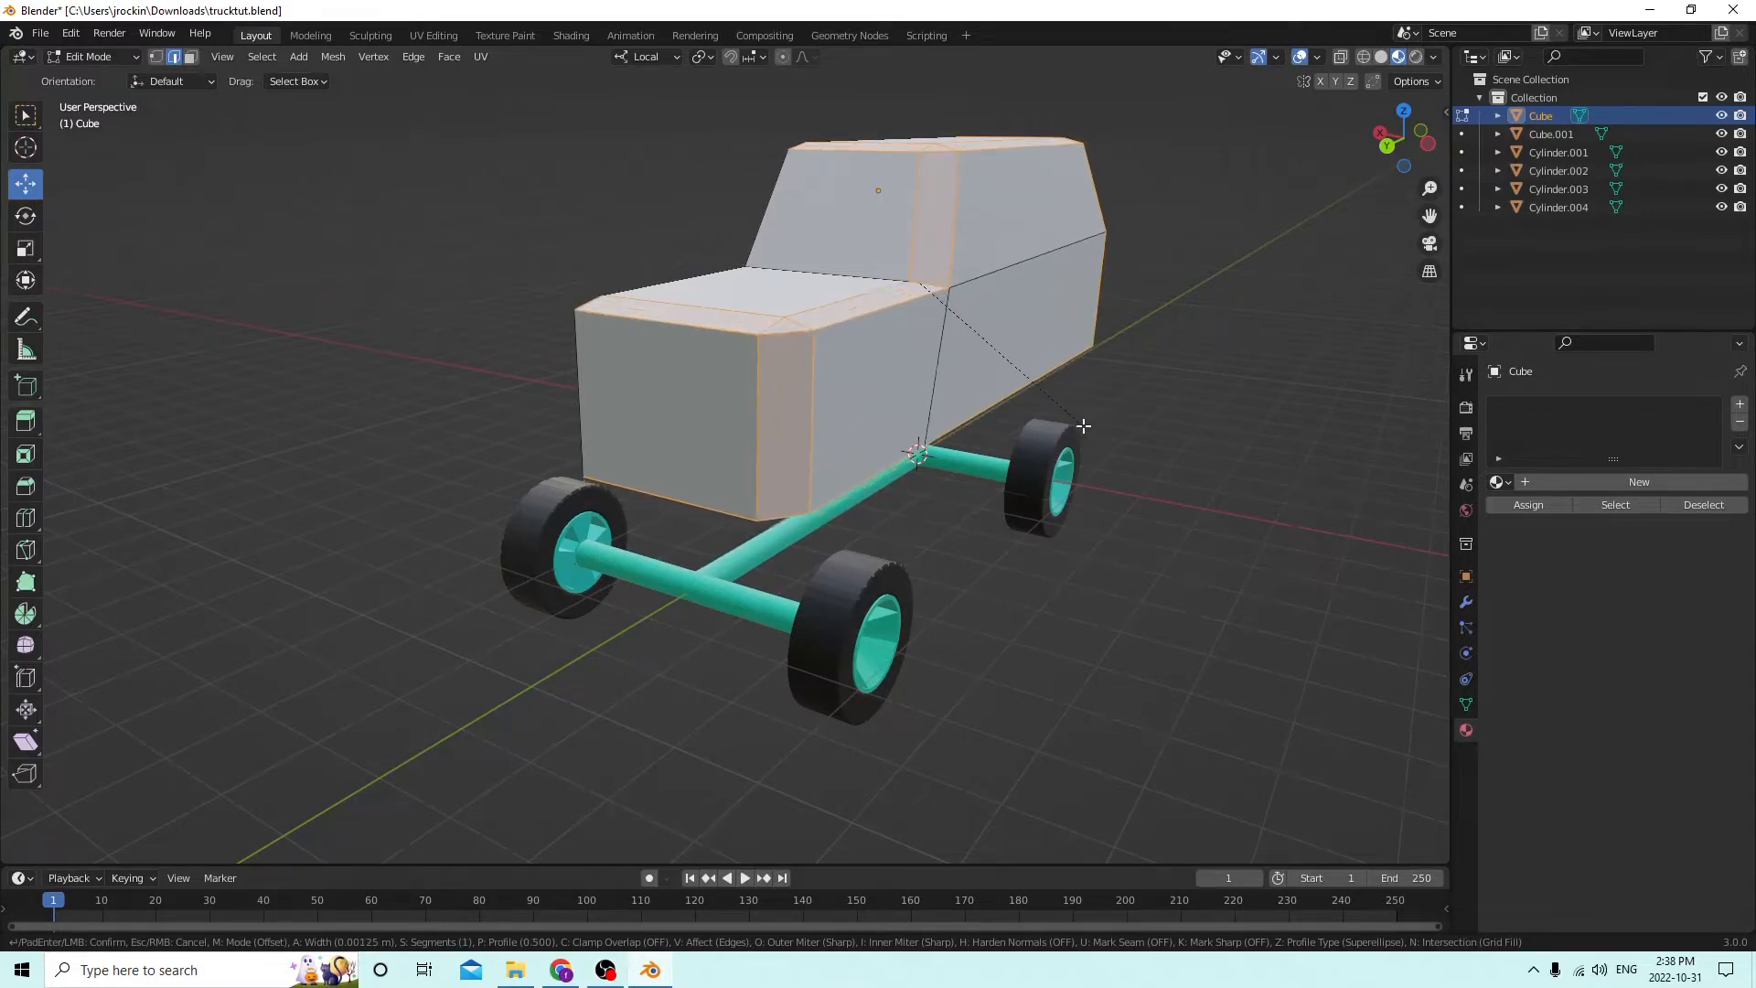
{"action": "left_click", "coordinate": [1093, 429]}
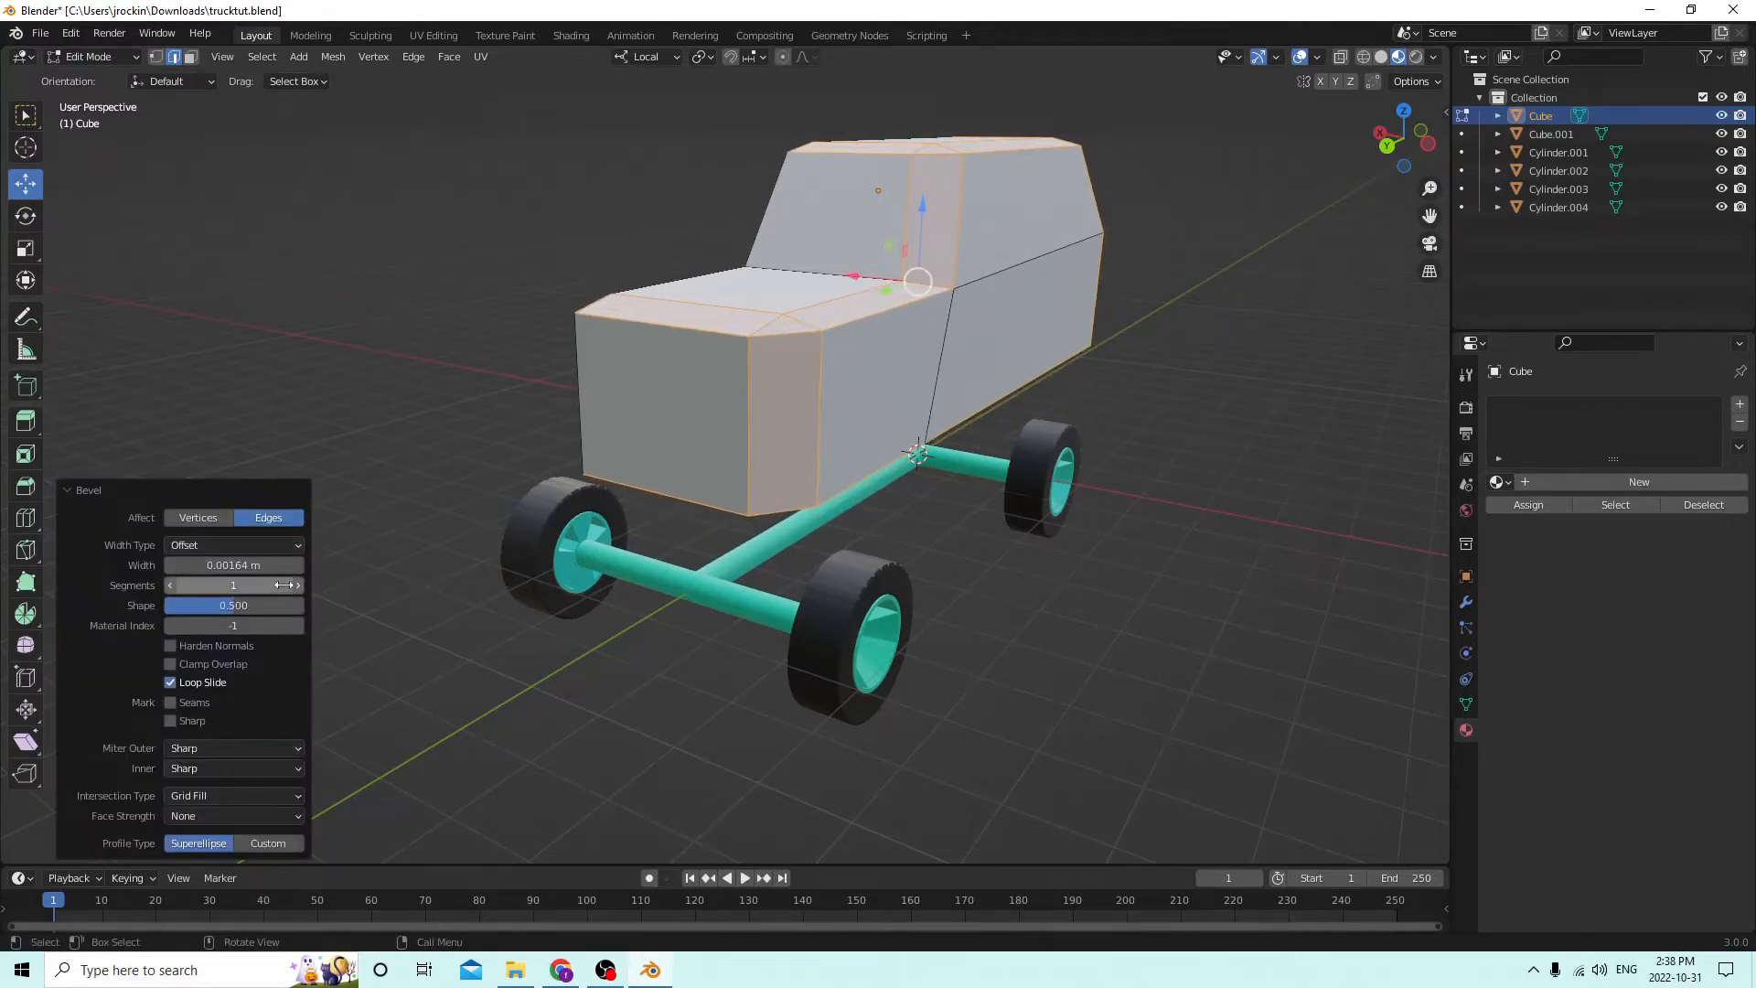
{"action": "left_click_drag", "start_coordinate": [283, 584], "coordinate": [303, 585]}
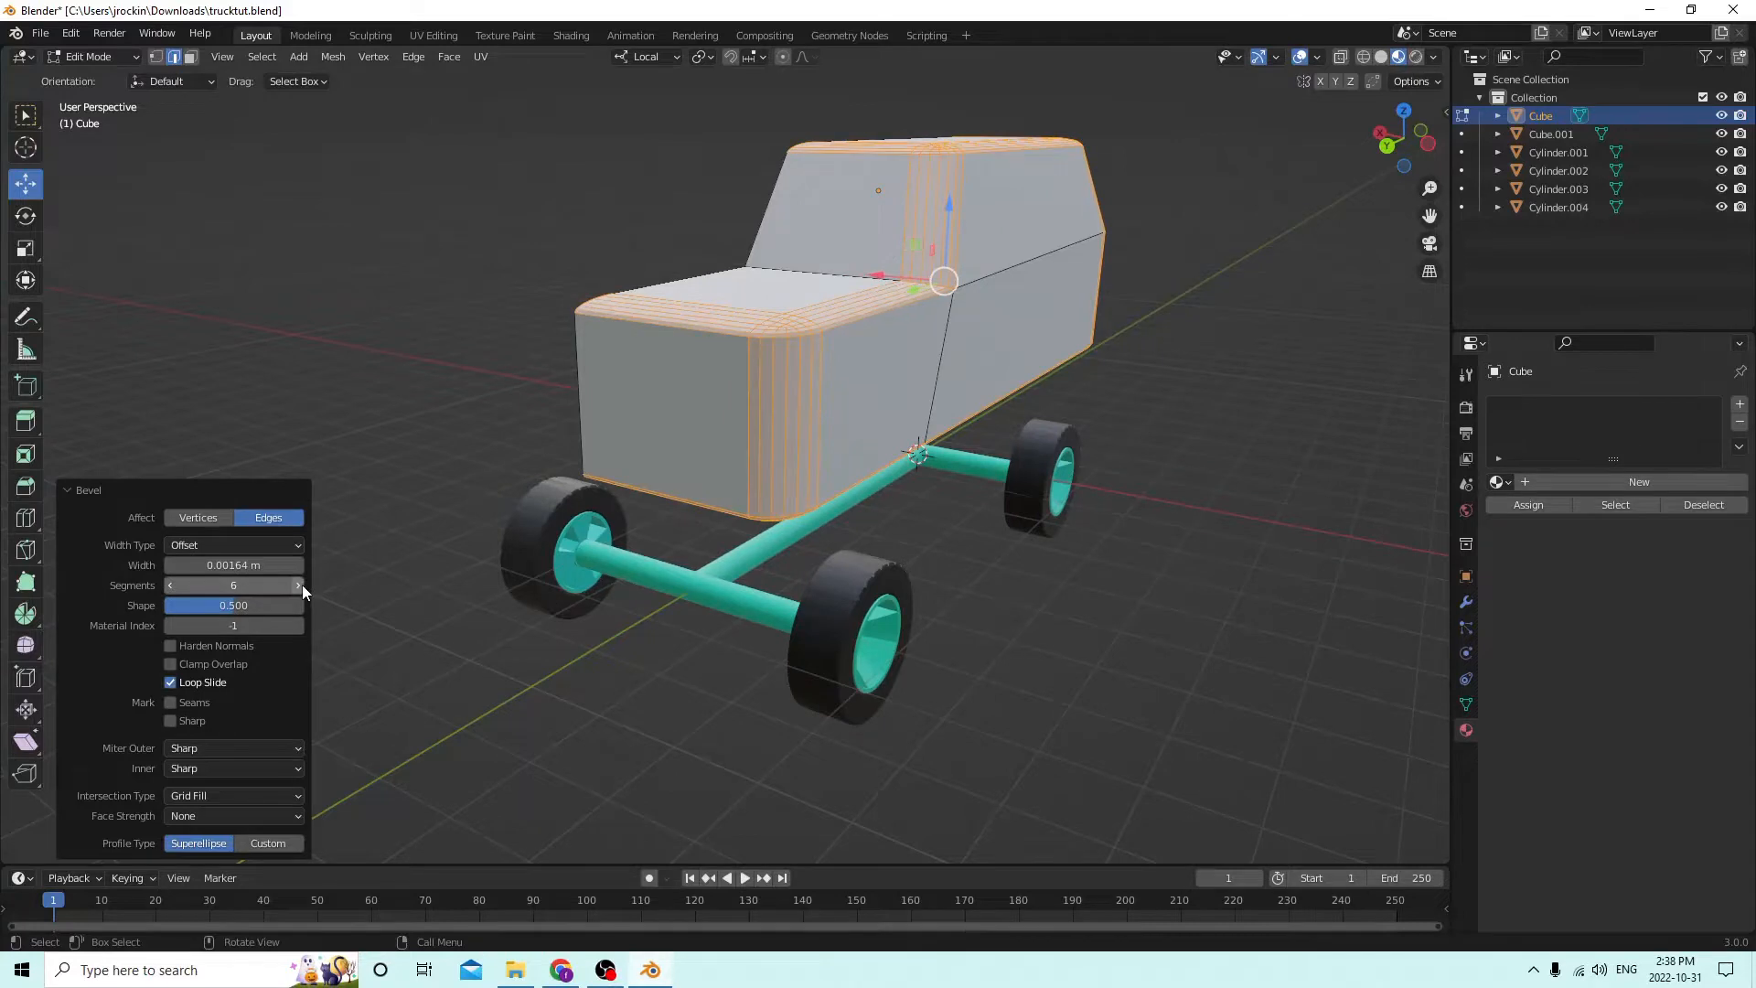
{"action": "left_click", "coordinate": [299, 585]}
{"action": "middle_click_drag", "start_coordinate": [878, 384], "coordinate": [914, 338]}
{"action": "left_click", "coordinate": [70, 33]}
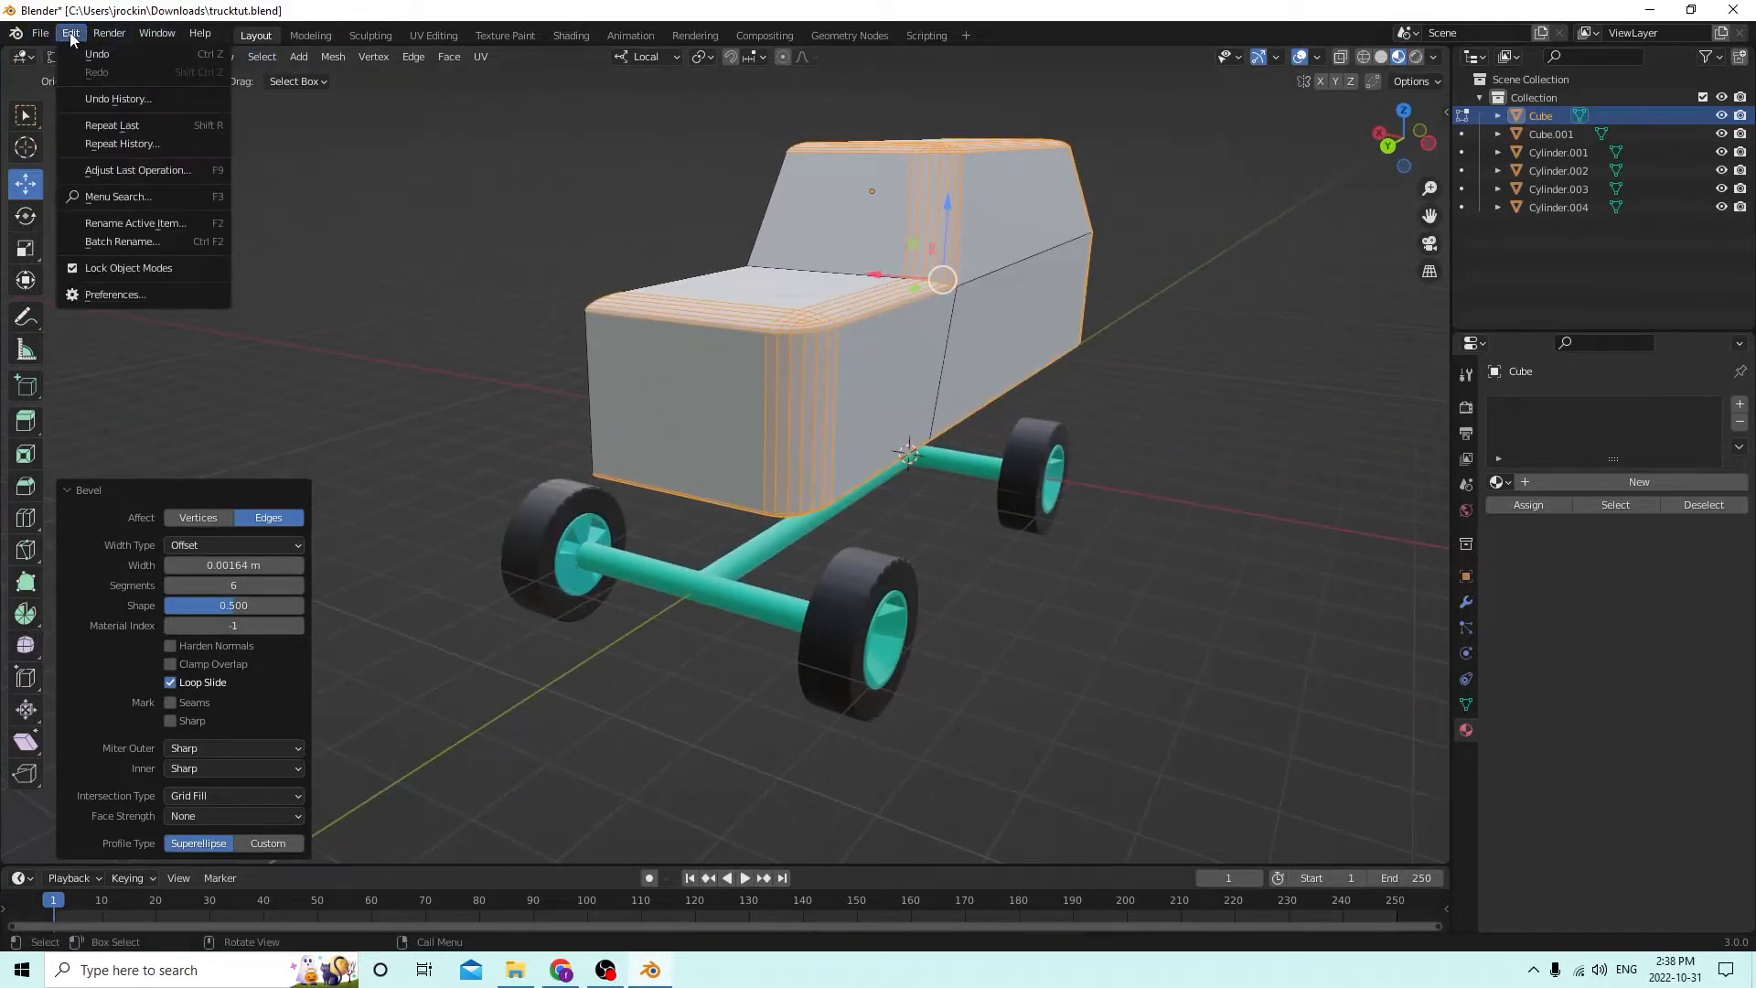
{"action": "left_click", "coordinate": [106, 57]}
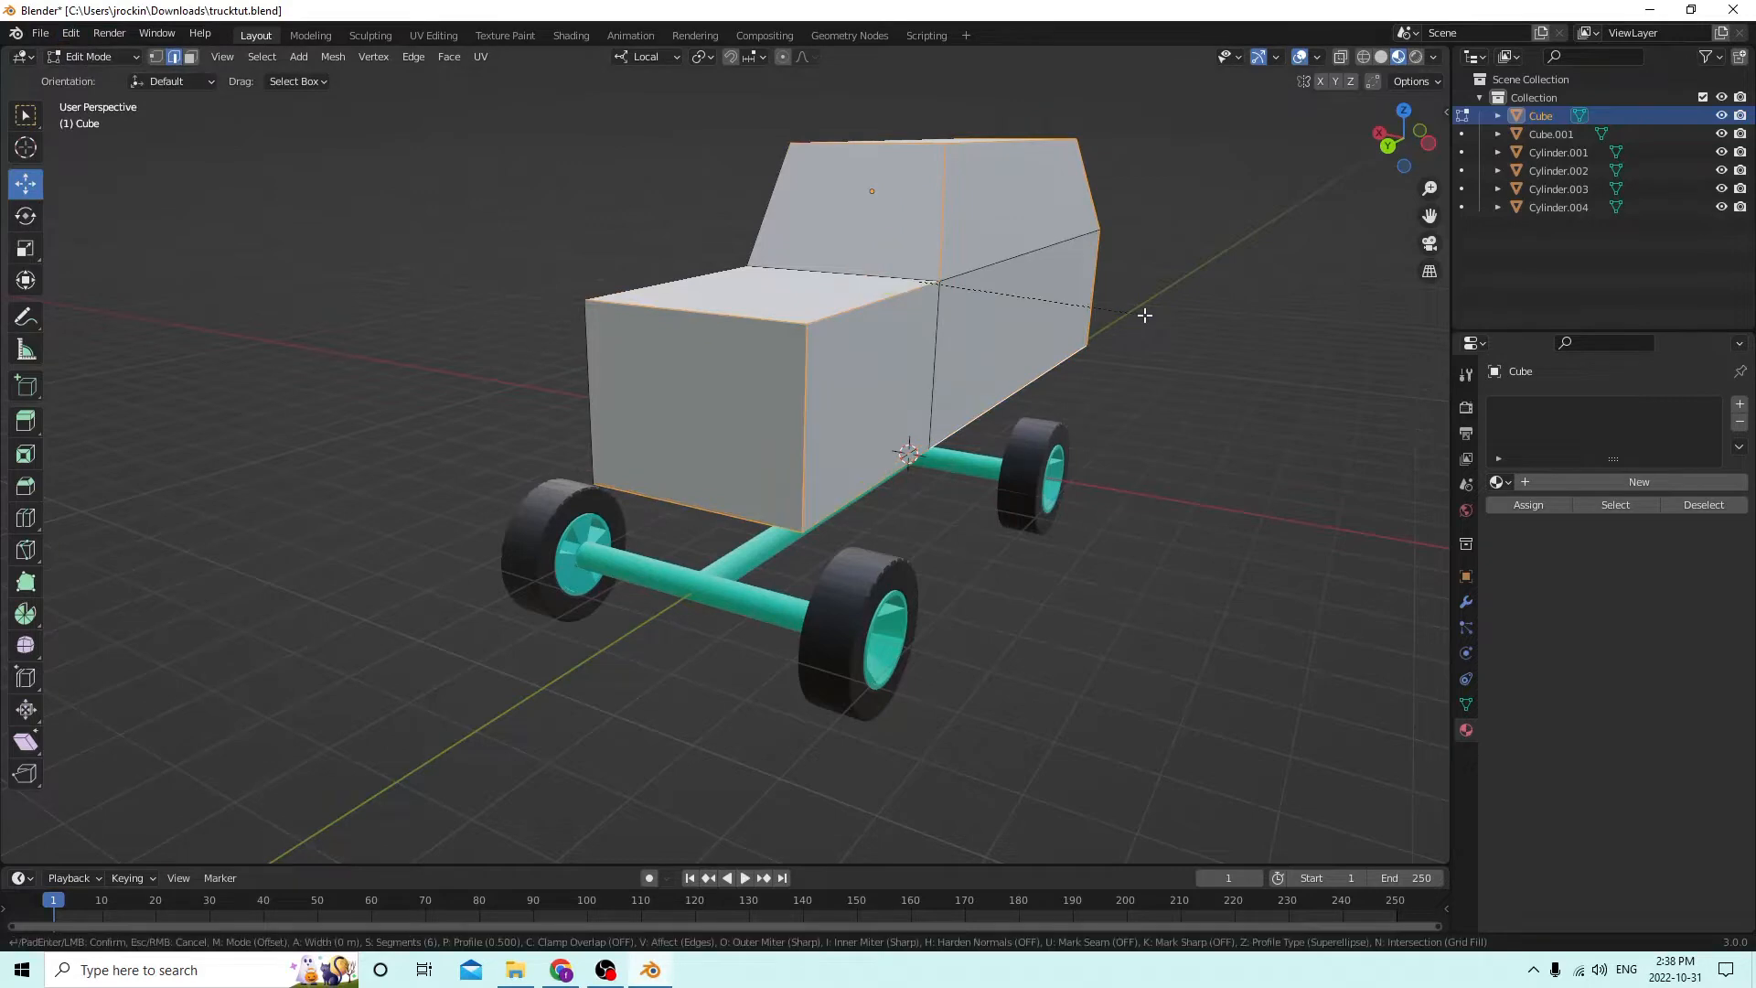
{"action": "key", "text": "ctrl+b"}
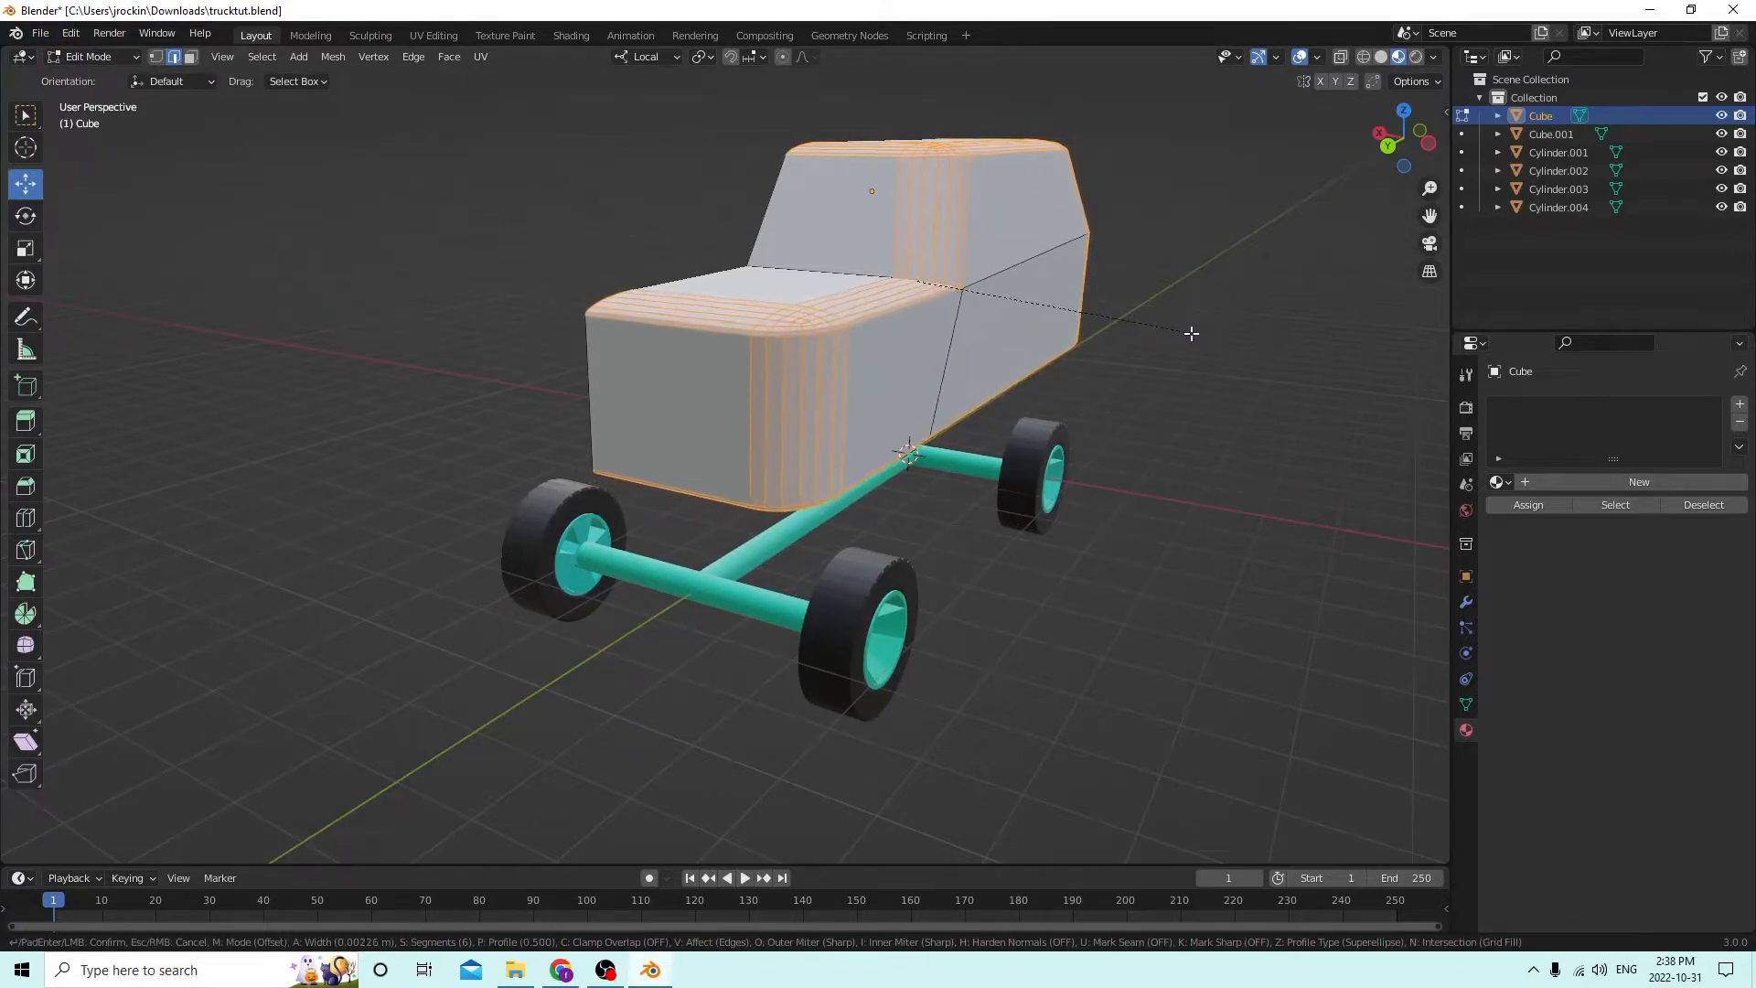
{"action": "left_click", "coordinate": [1198, 336]}
{"action": "middle_click_drag", "start_coordinate": [1154, 305], "coordinate": [754, 319]}
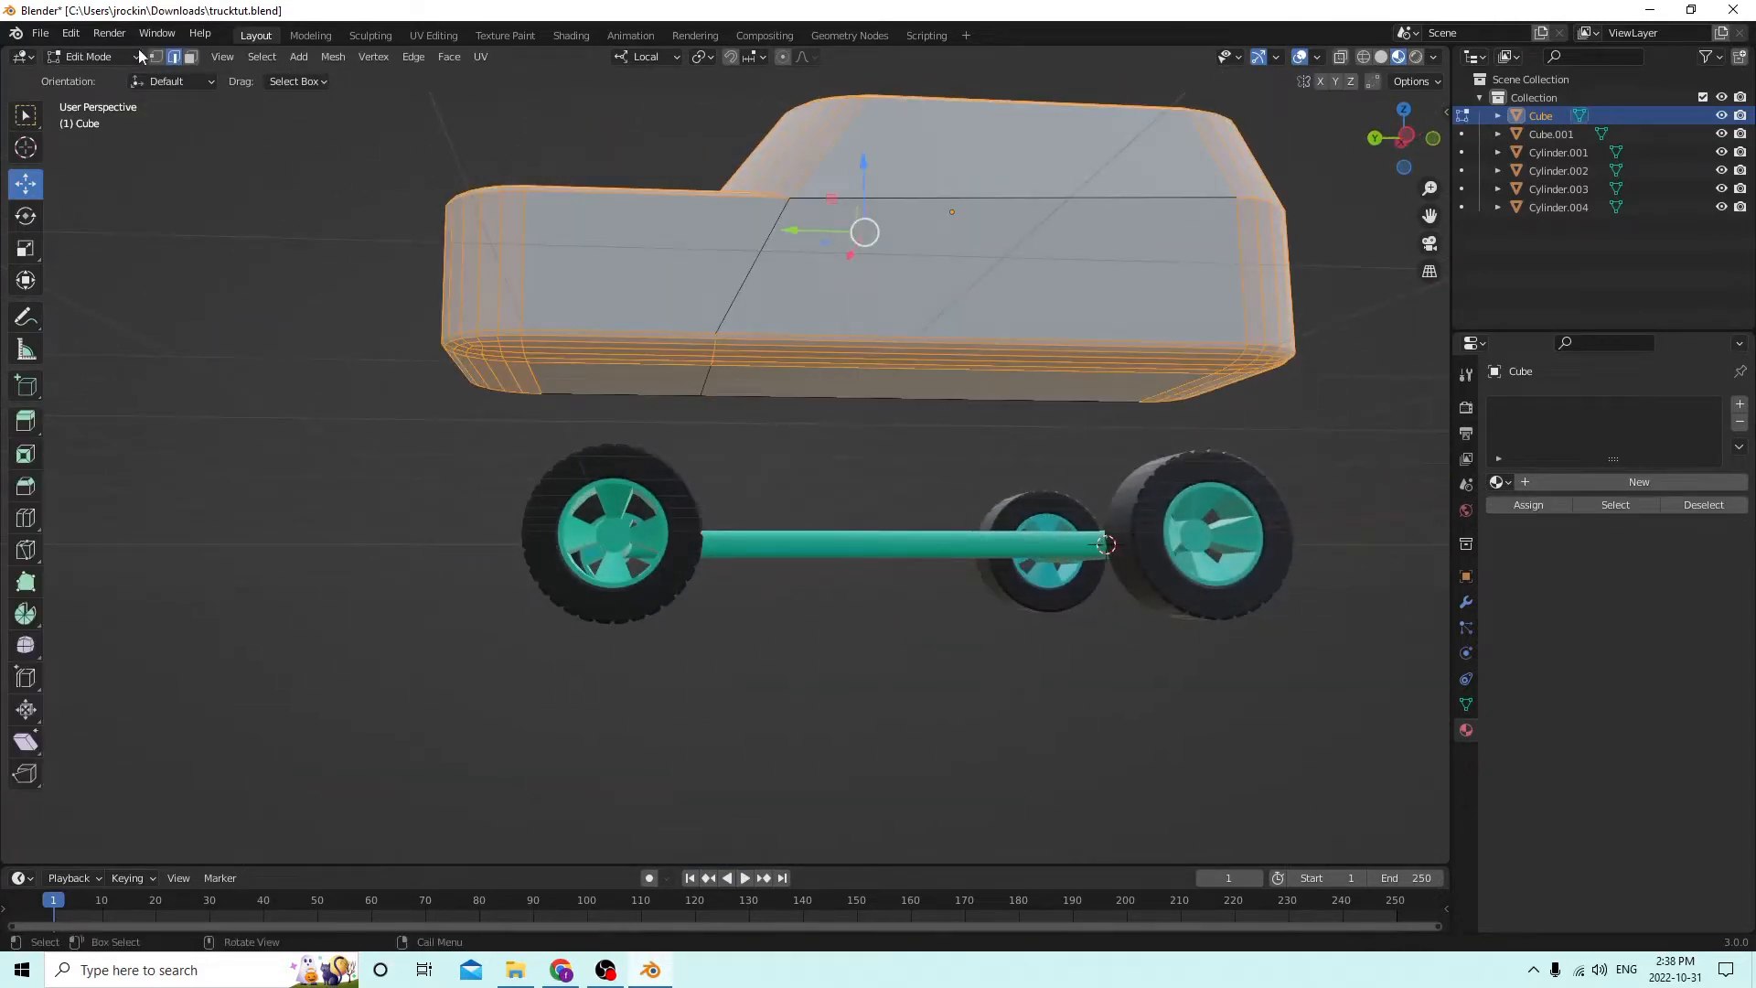
Move the lower end of the slanted side edge below the windshield toward the rear along Y, making that edge vertical.
{"action": "left_click", "coordinate": [710, 388]}
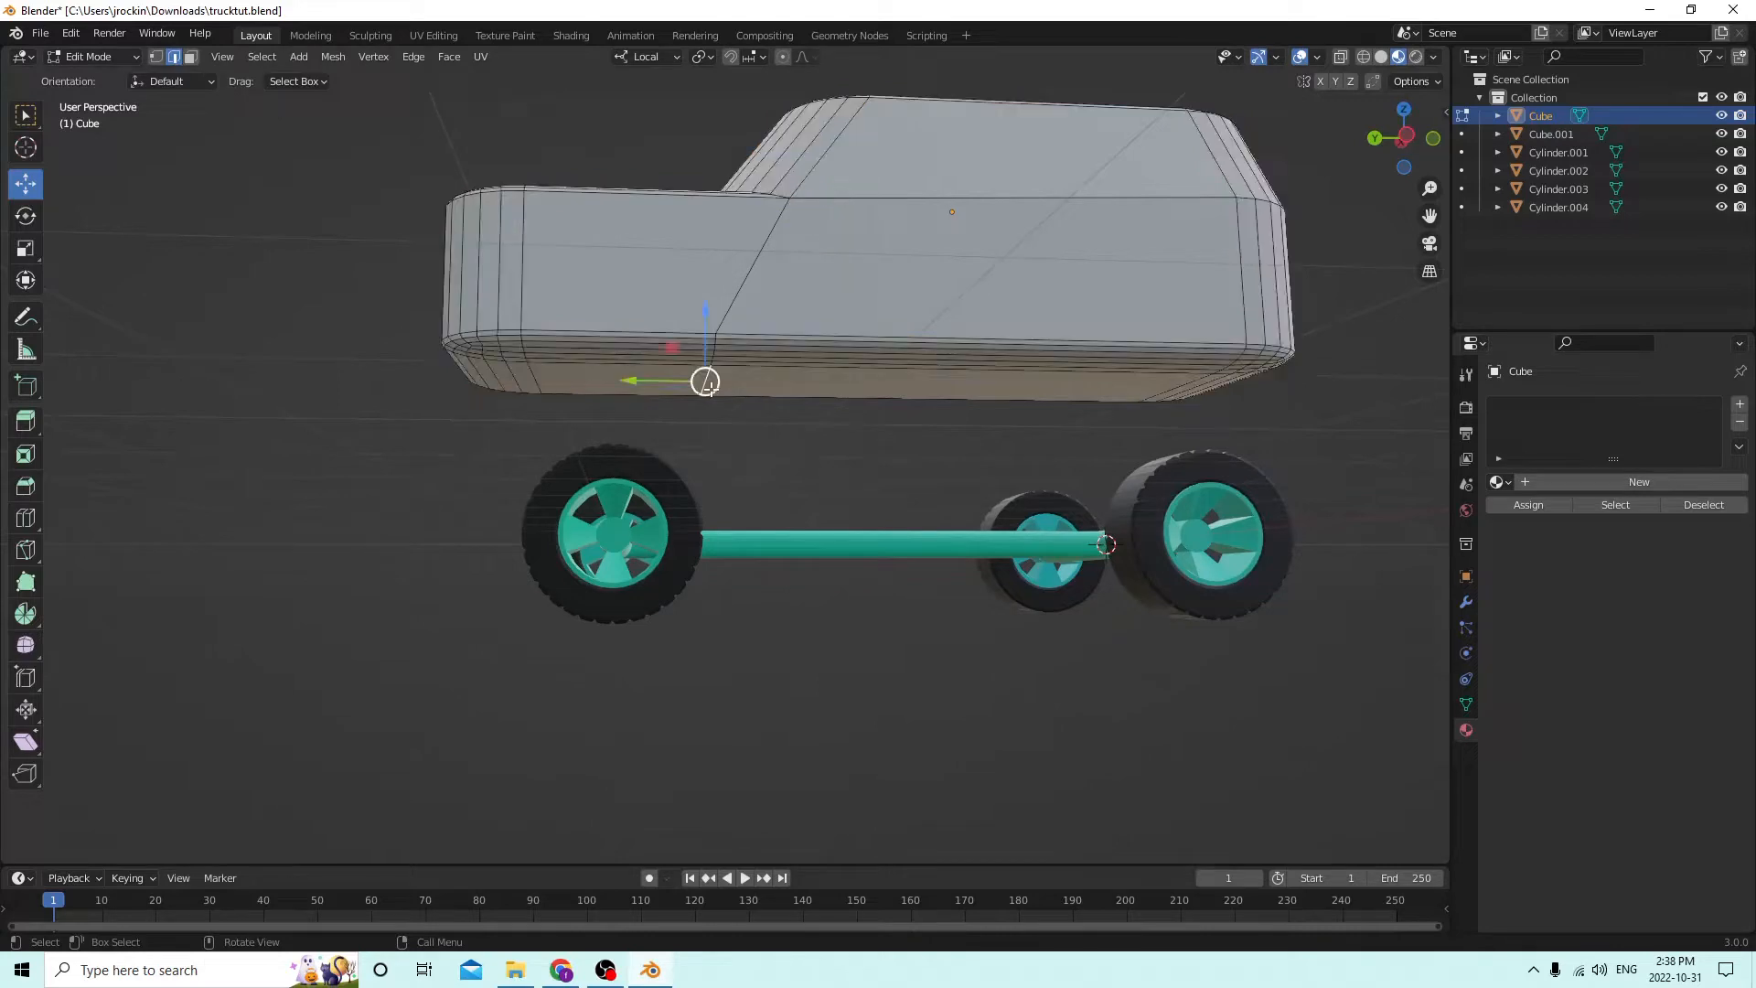
{"action": "scroll", "coordinate": [710, 384], "scroll_direction": "up", "scroll_amount": 5}
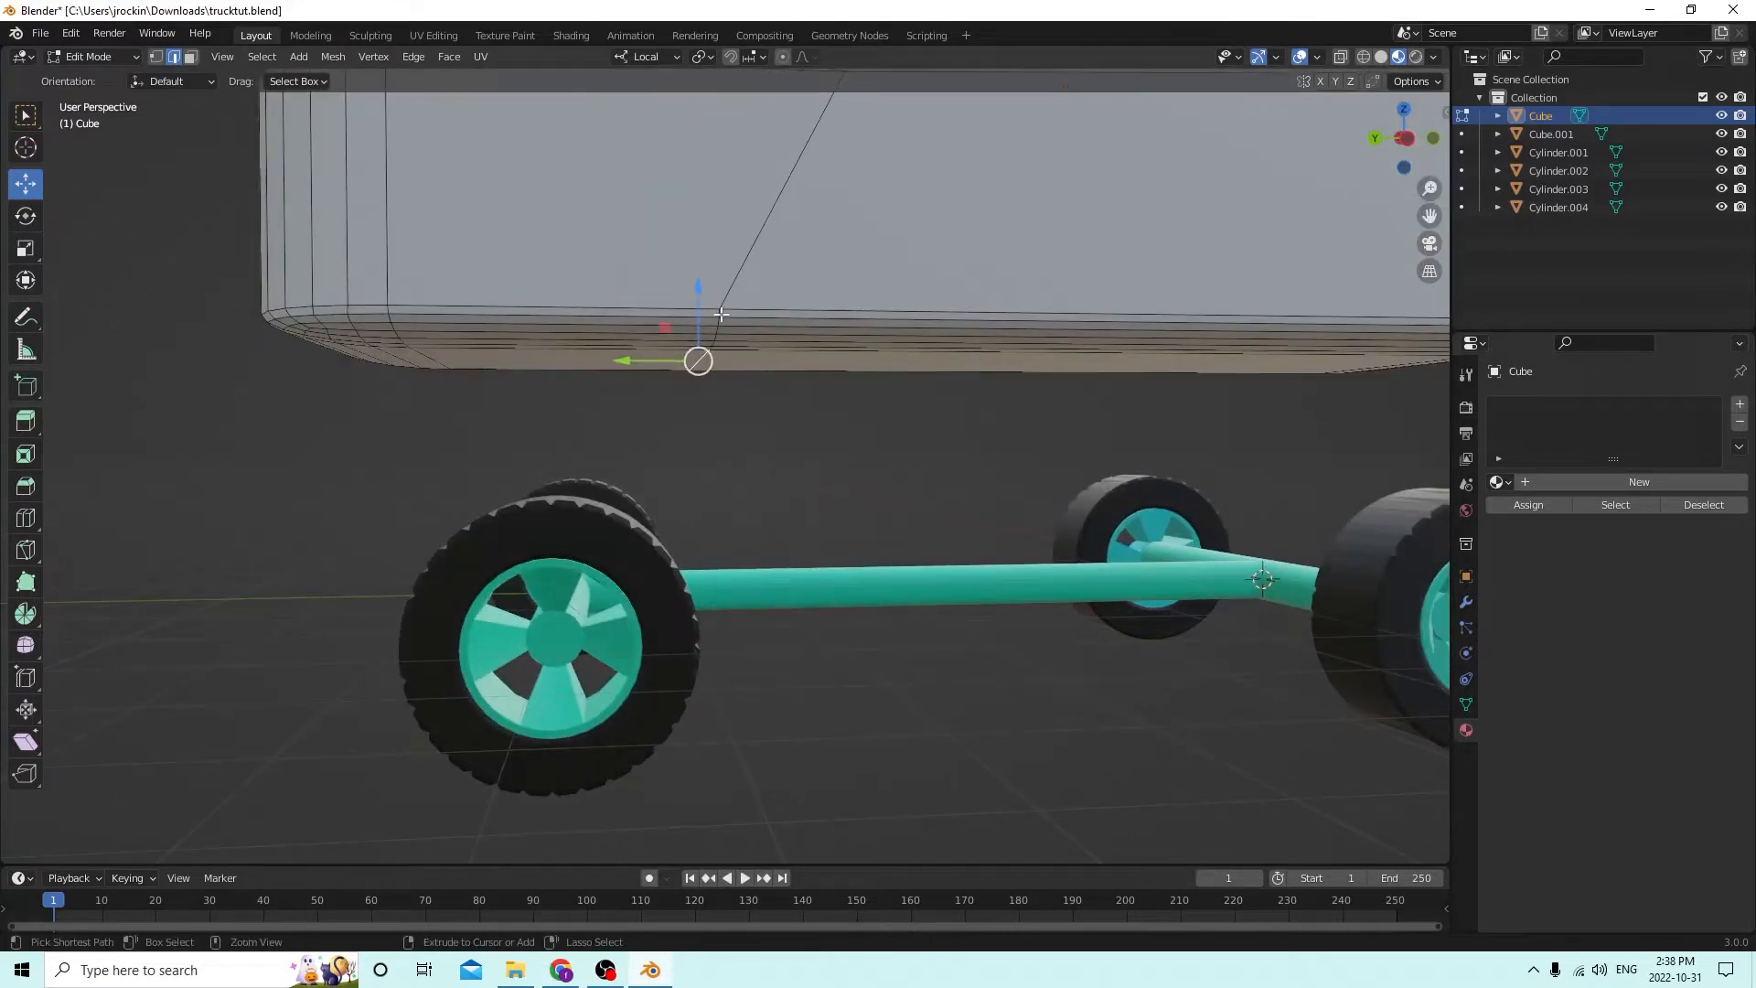
{"action": "left_click", "coordinate": [721, 312], "text": "ctrl"}
{"action": "scroll", "coordinate": [588, 382], "scroll_direction": "down", "scroll_amount": 5}
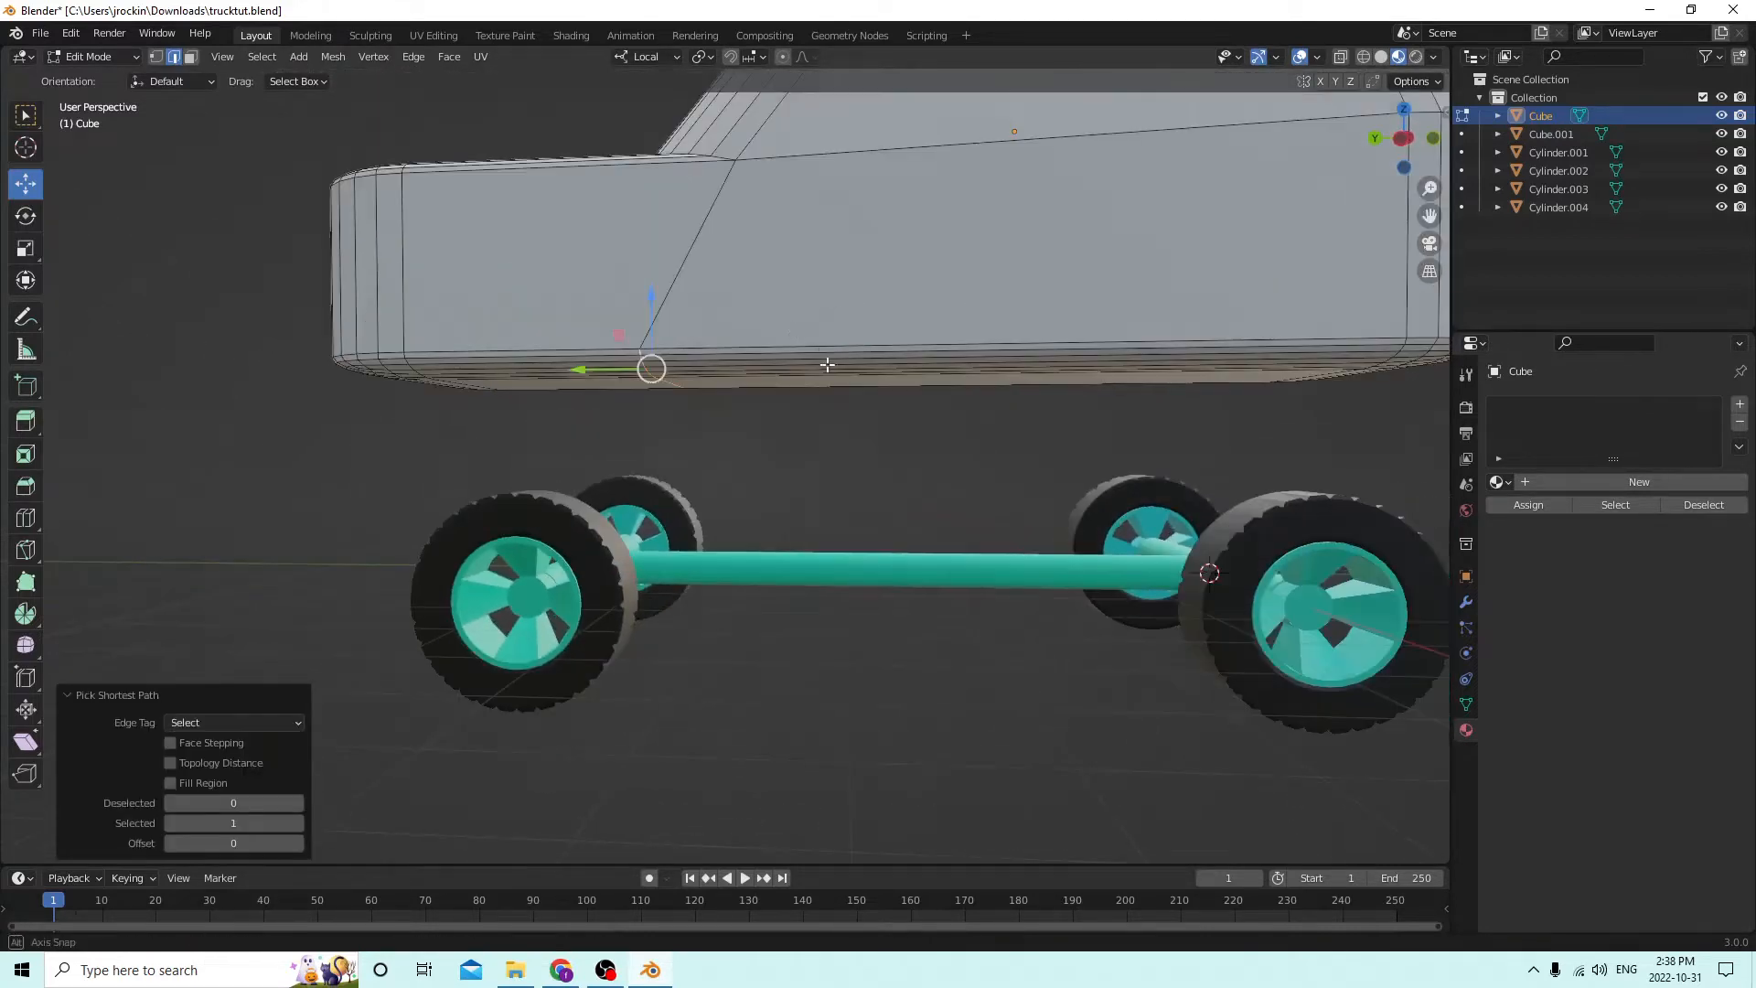
{"action": "left_click_drag", "start_coordinate": [599, 396], "coordinate": [697, 398]}
{"action": "scroll", "coordinate": [1051, 394], "scroll_direction": "down", "scroll_amount": 4}
Adjust the height of the beltline edges around the rear of the body along Z so the side seam runs level.
{"action": "middle_click_drag", "start_coordinate": [1052, 393], "coordinate": [910, 256]}
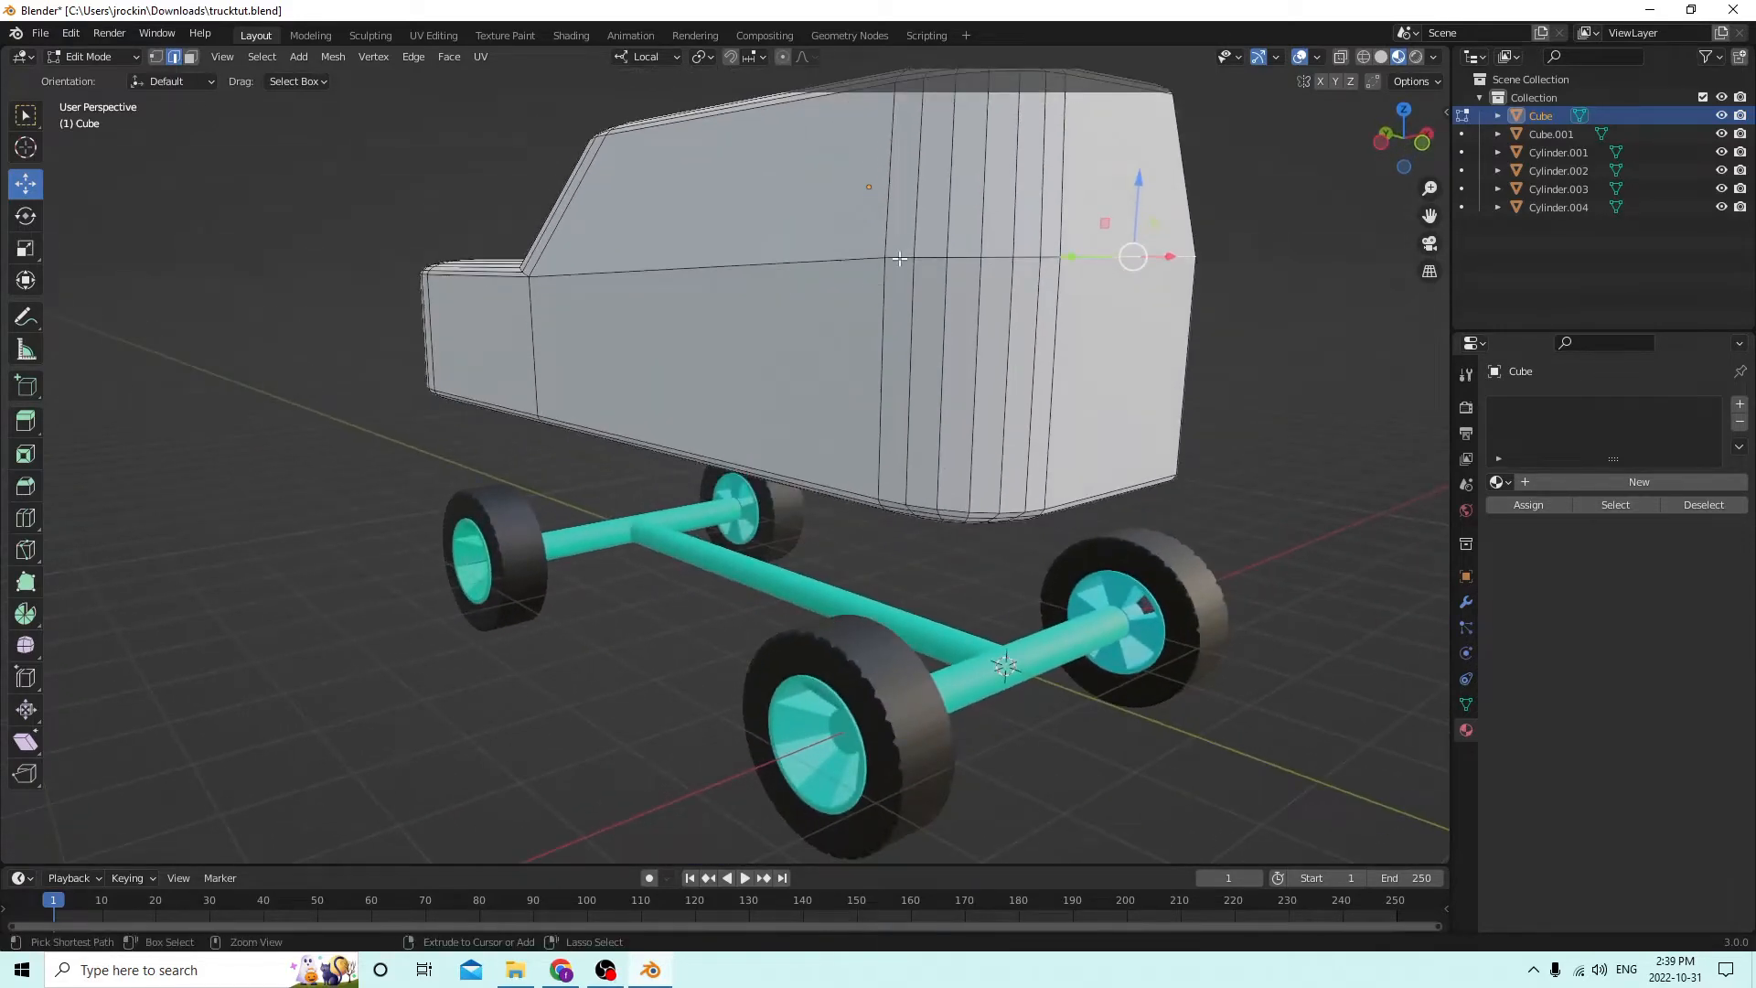
{"action": "left_click", "coordinate": [899, 259], "text": "ctrl"}
{"action": "left_click_drag", "start_coordinate": [1018, 179], "coordinate": [1008, 226]}
{"action": "middle_click_drag", "start_coordinate": [1007, 226], "coordinate": [1279, 190]}
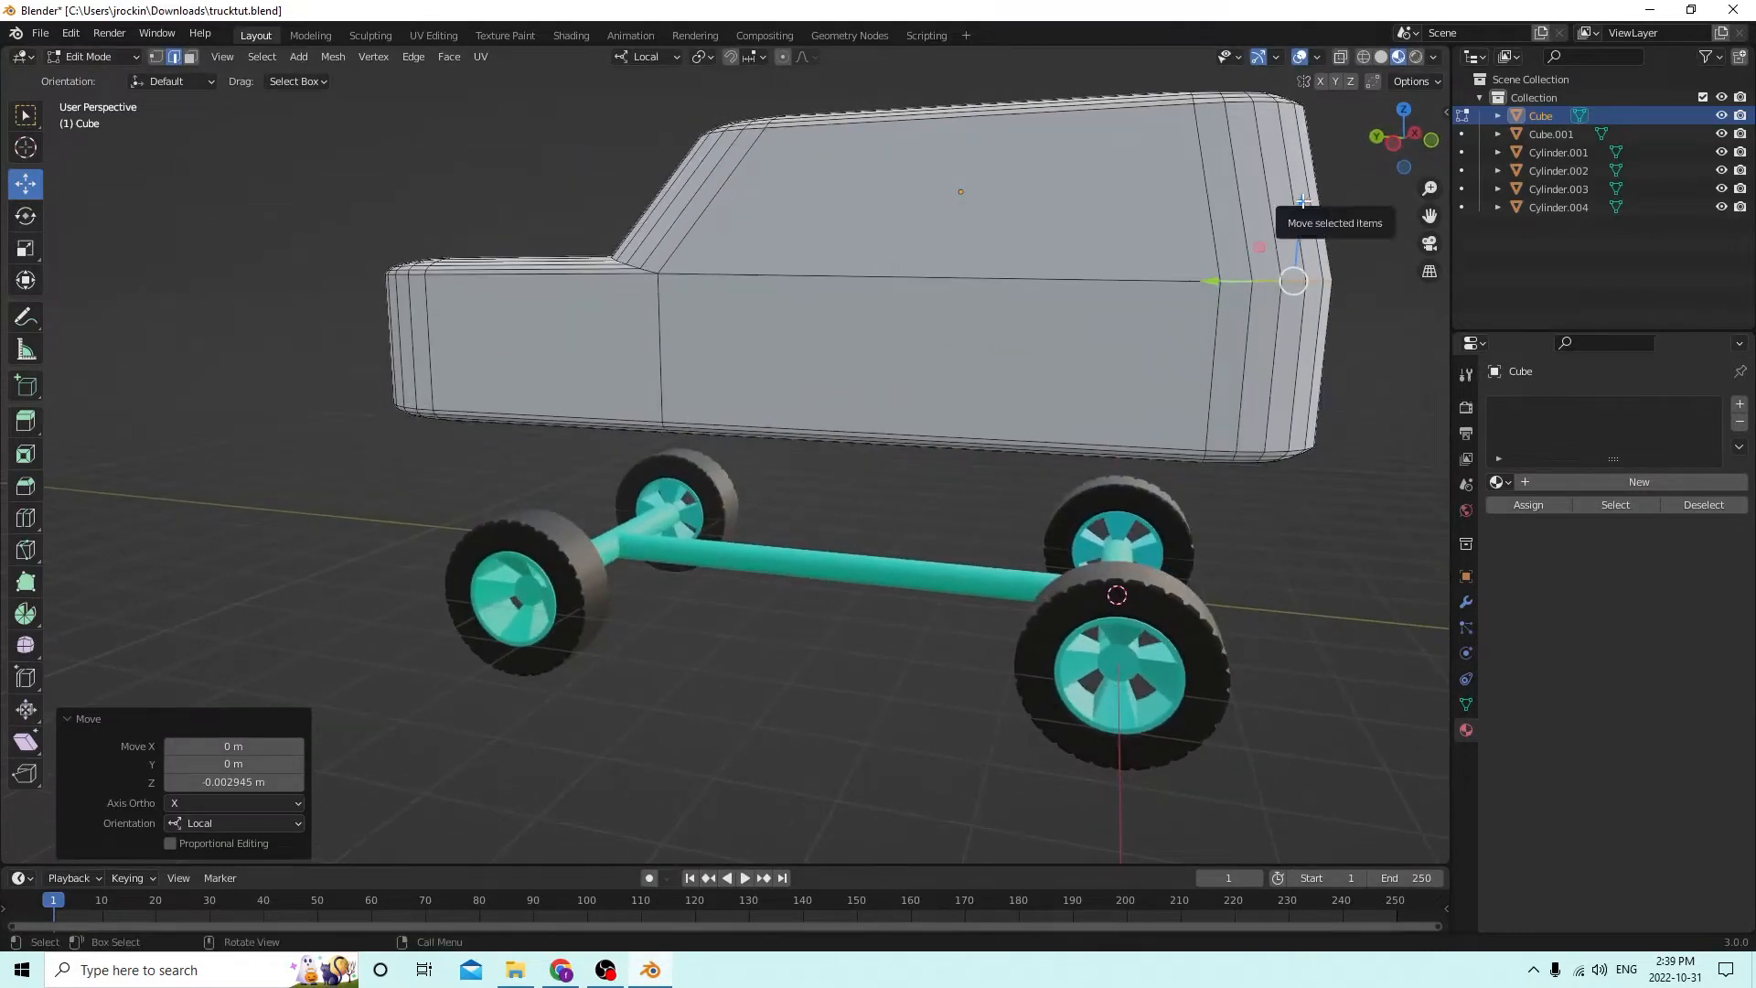
{"action": "left_click_drag", "start_coordinate": [1310, 197], "coordinate": [1290, 173]}
{"action": "middle_click_drag", "start_coordinate": [1290, 174], "coordinate": [1306, 195]}
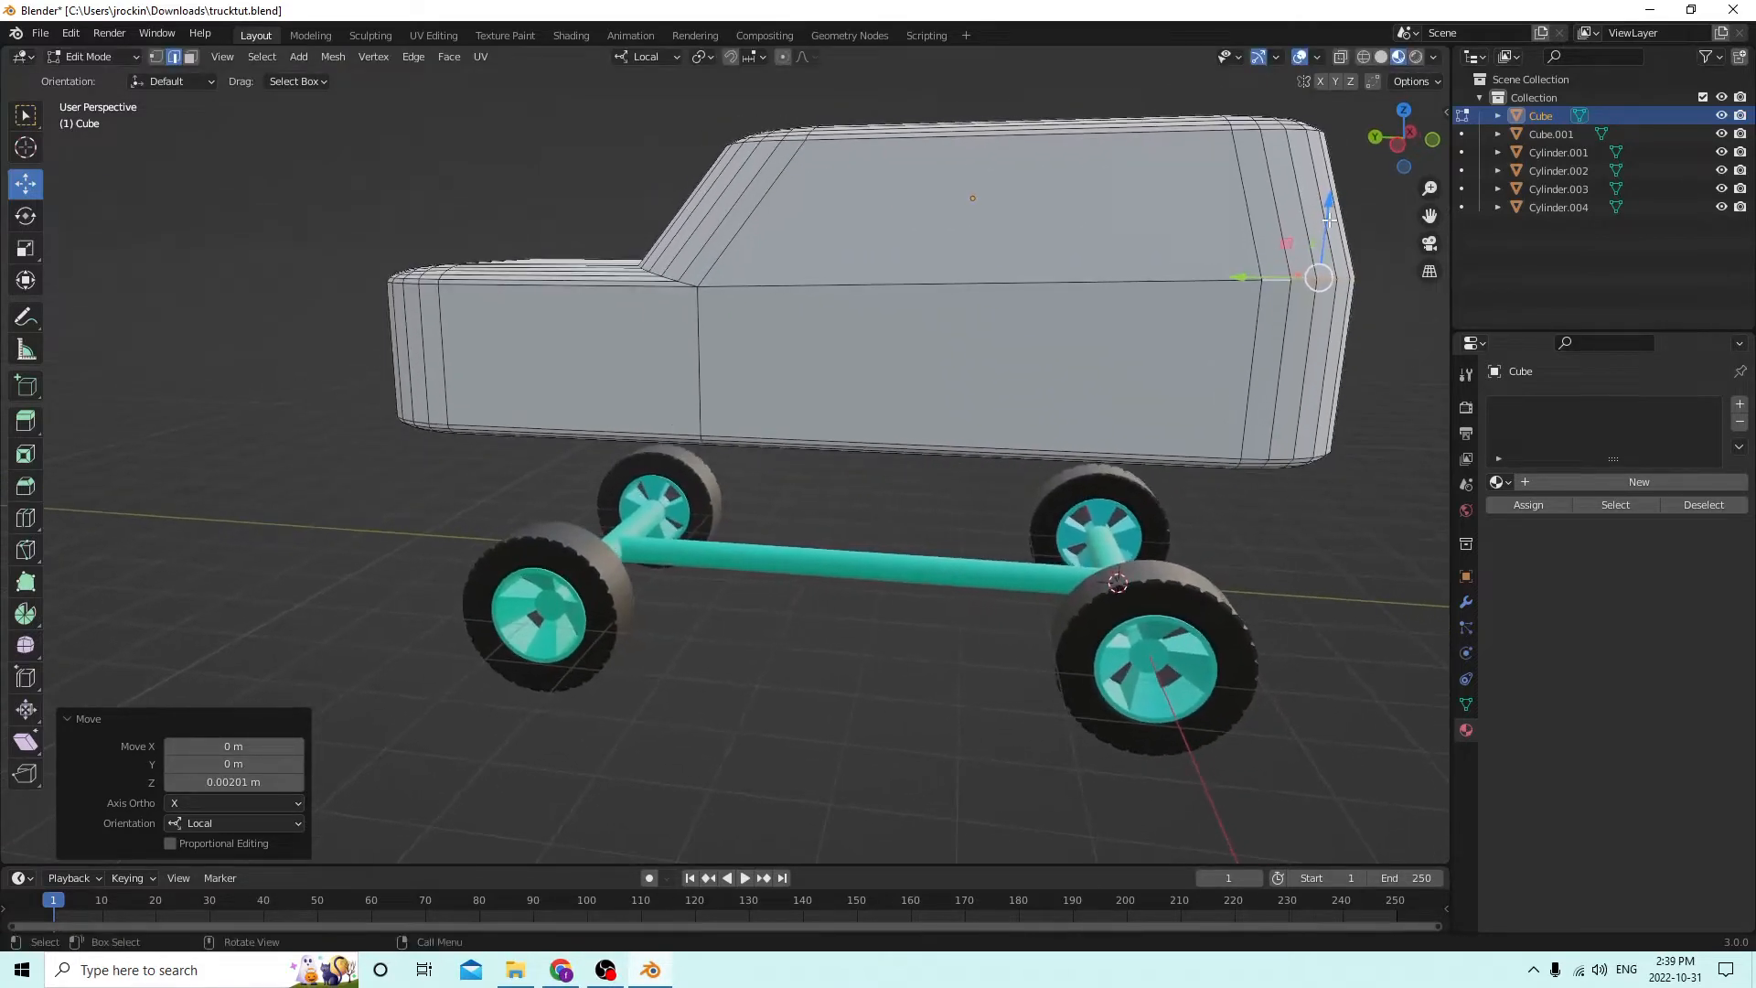
{"action": "left_click_drag", "start_coordinate": [1331, 199], "coordinate": [1320, 210]}
{"action": "middle_click_drag", "start_coordinate": [1300, 204], "coordinate": [1360, 250]}
{"action": "left_click", "coordinate": [1321, 229]}
Add one crosswise loop cut through the cabin's side and roof, between windshield and rear, with a slide factor of -0.097.
{"action": "middle_click_drag", "start_coordinate": [1122, 289], "coordinate": [1068, 366]}
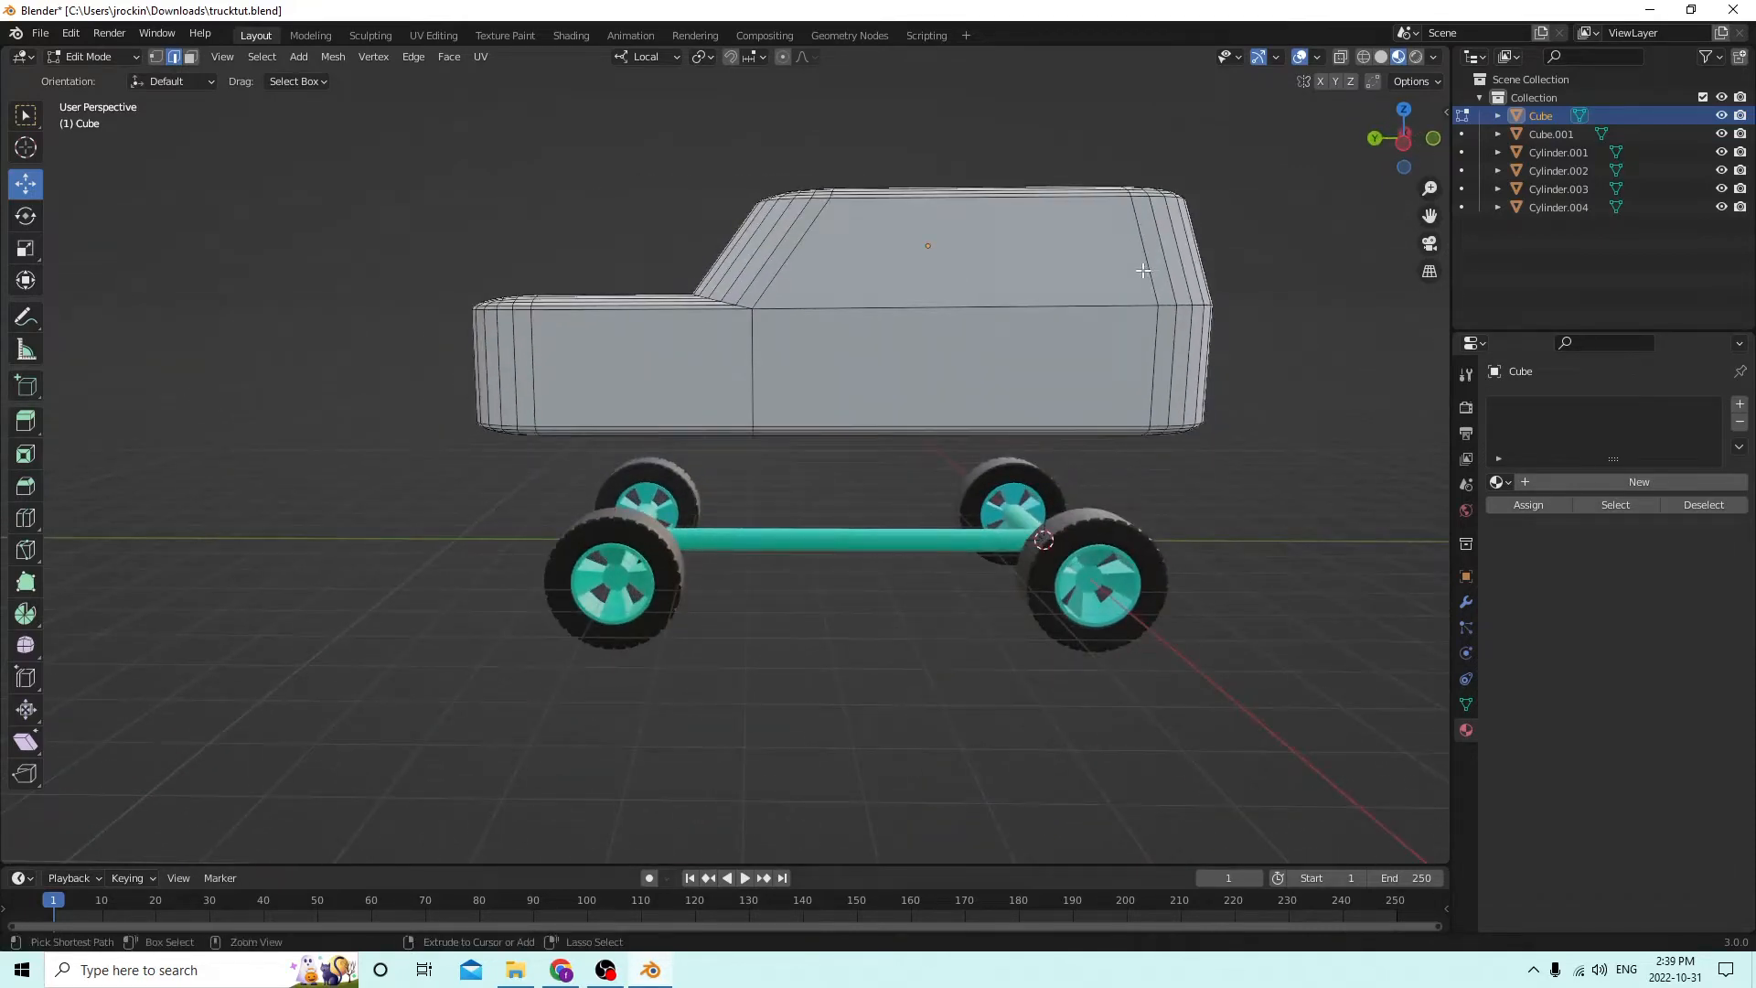
{"action": "key", "text": "ctrl+r"}
{"action": "left_click", "coordinate": [963, 417]}
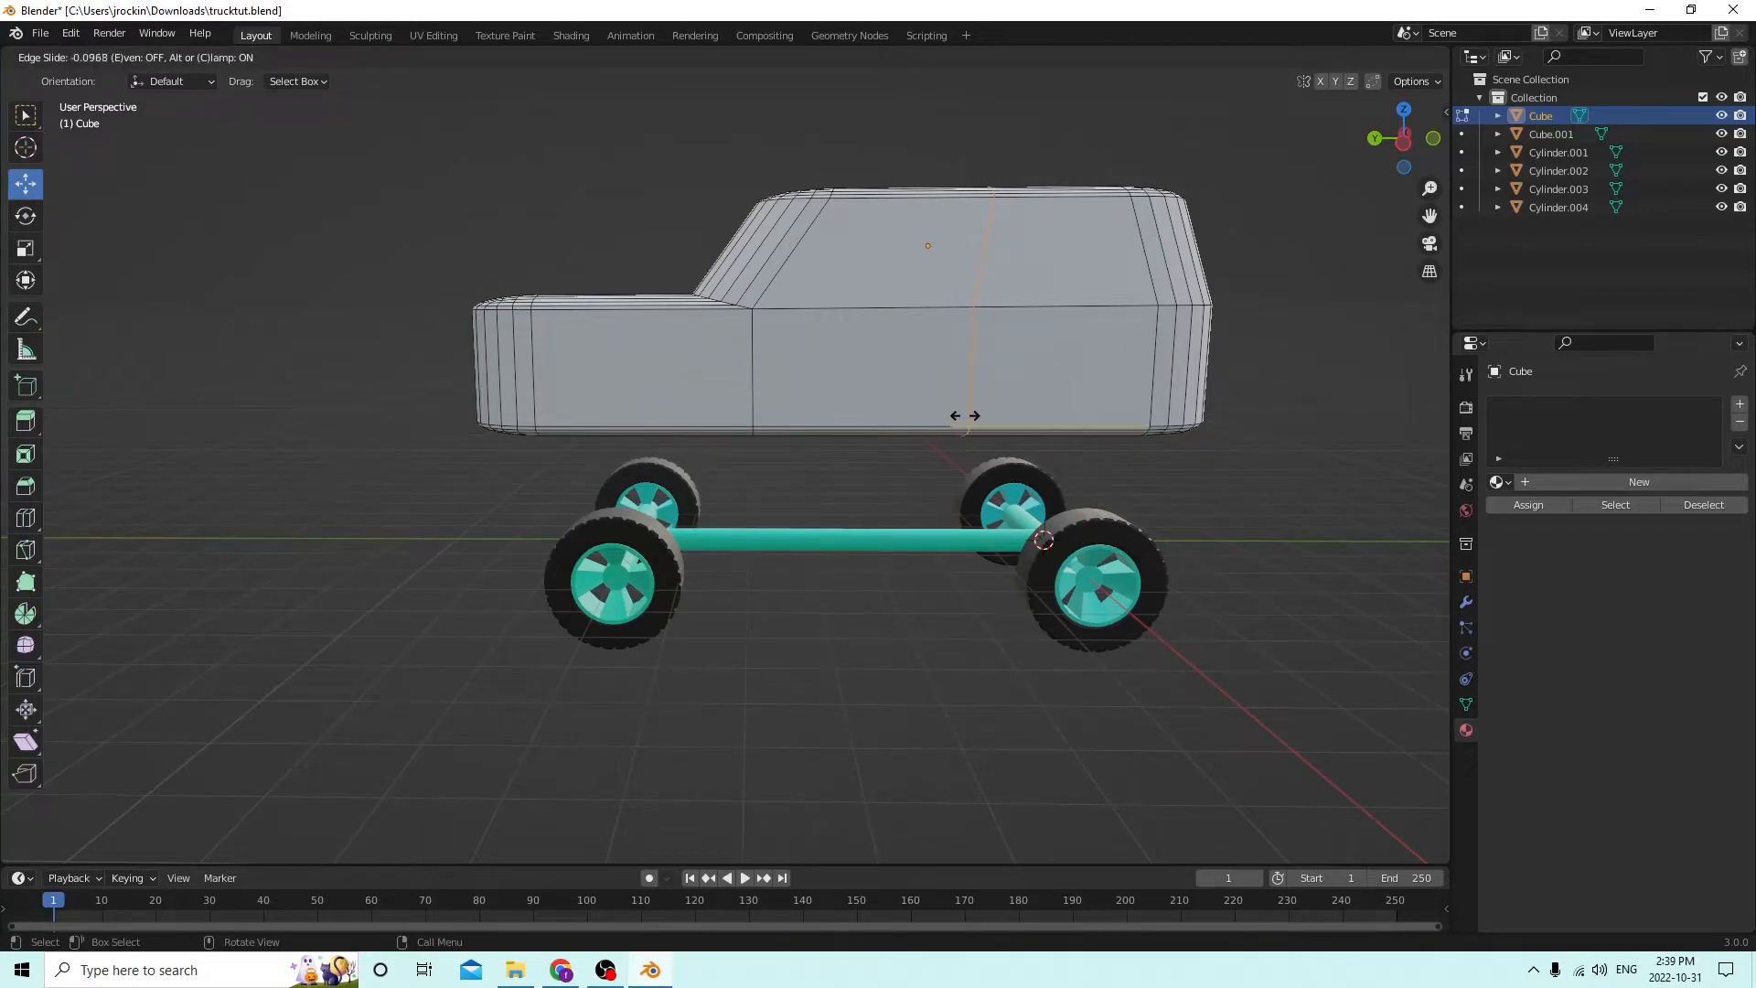
{"action": "left_click", "coordinate": [965, 415]}
{"action": "middle_click_drag", "start_coordinate": [965, 415], "coordinate": [902, 473]}
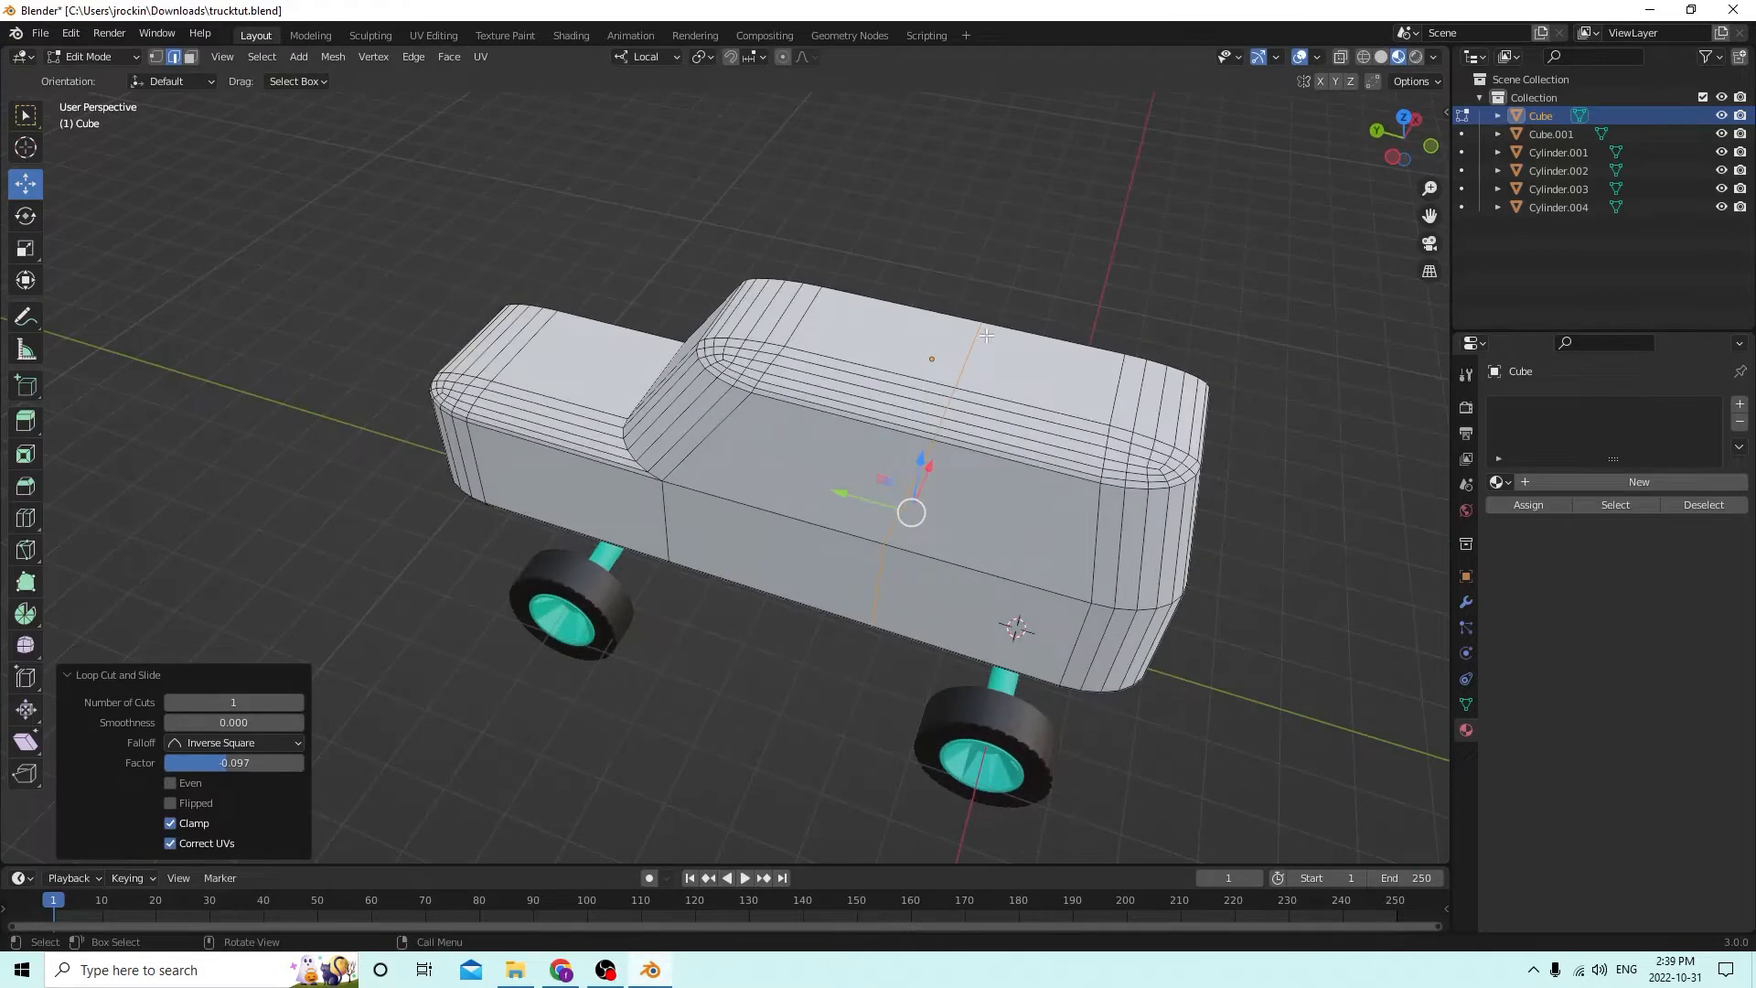
{"action": "middle_click_drag", "start_coordinate": [954, 333], "coordinate": [1047, 259]}
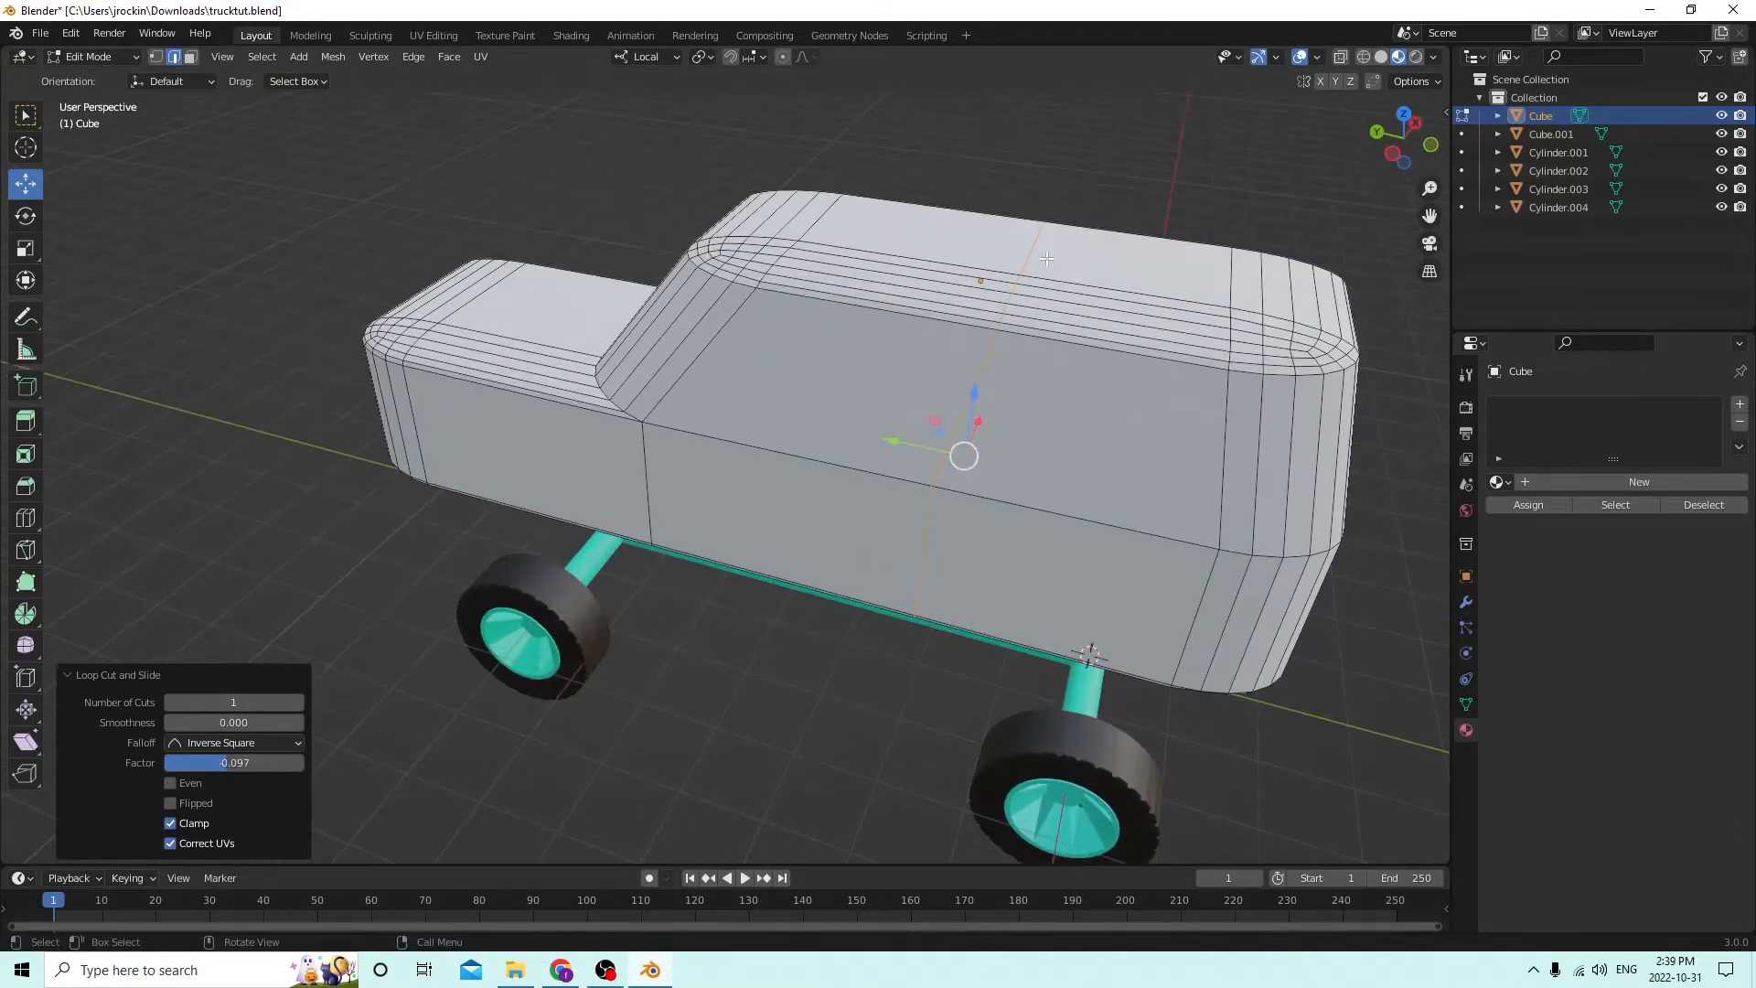
Shift the roof section of the new loop cut about 0.0031 m toward the front along Y.
{"action": "left_click", "coordinate": [1030, 248]}
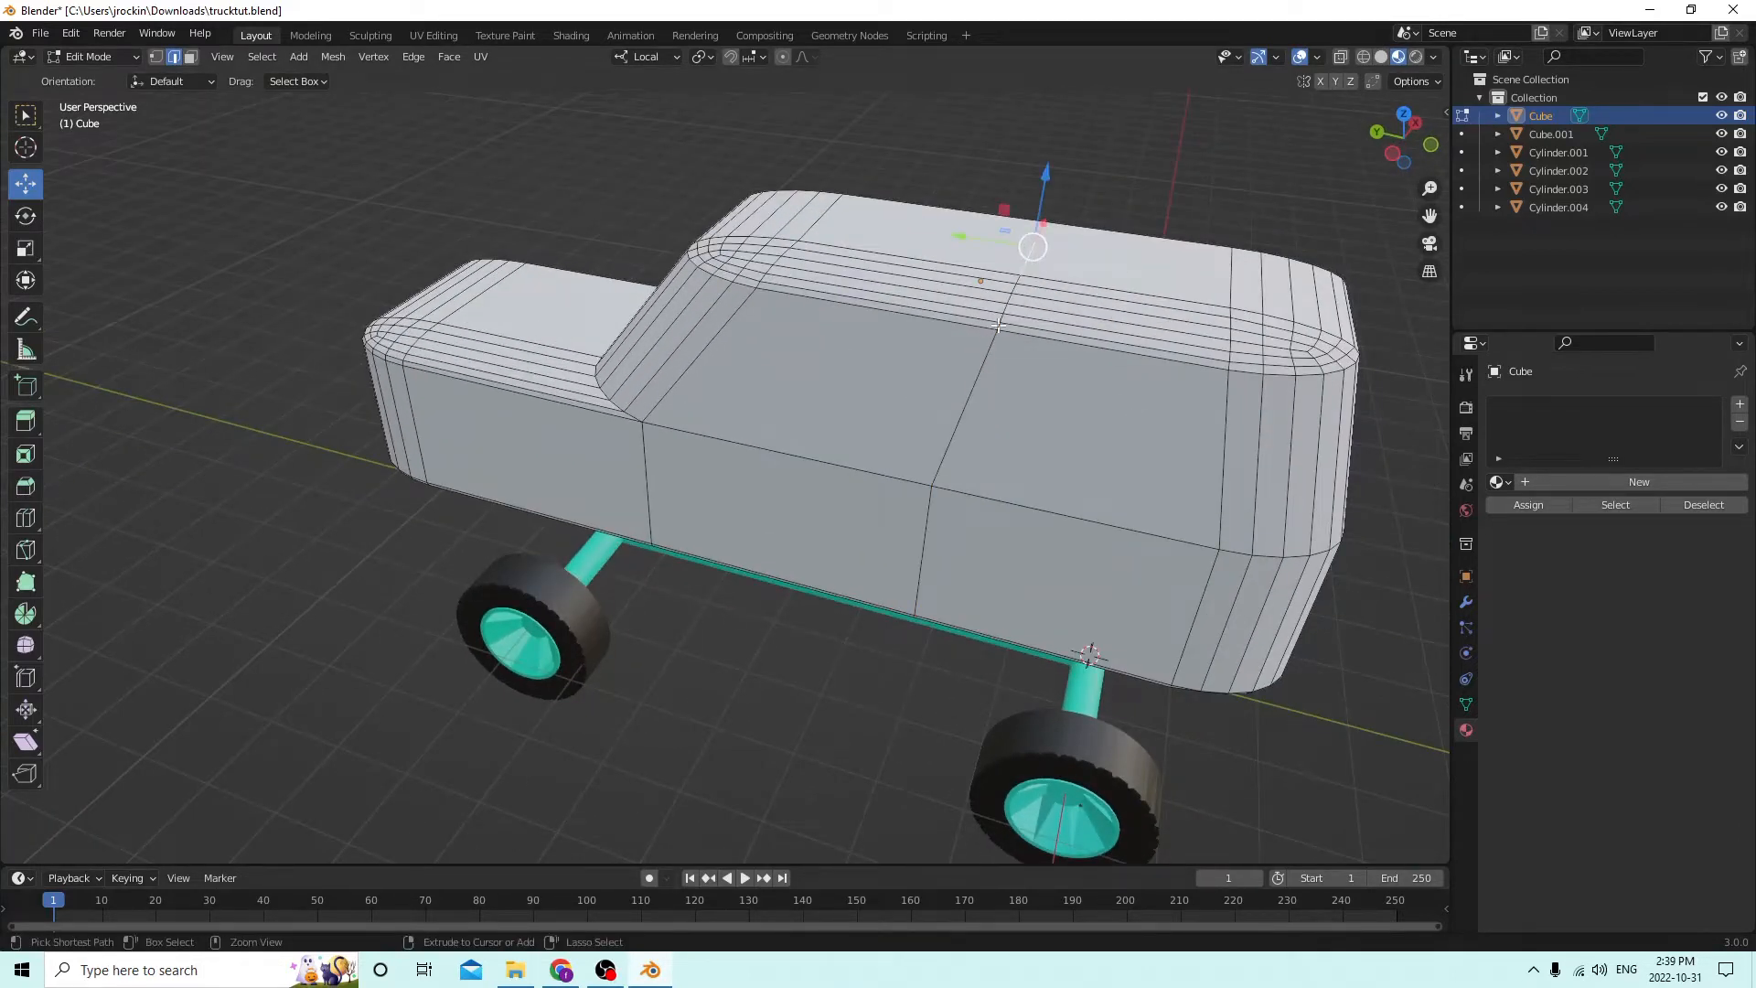
{"action": "left_click", "coordinate": [1012, 293], "text": "ctrl"}
{"action": "left_click_drag", "start_coordinate": [944, 285], "coordinate": [907, 267]}
{"action": "middle_click_drag", "start_coordinate": [907, 267], "coordinate": [999, 297]}
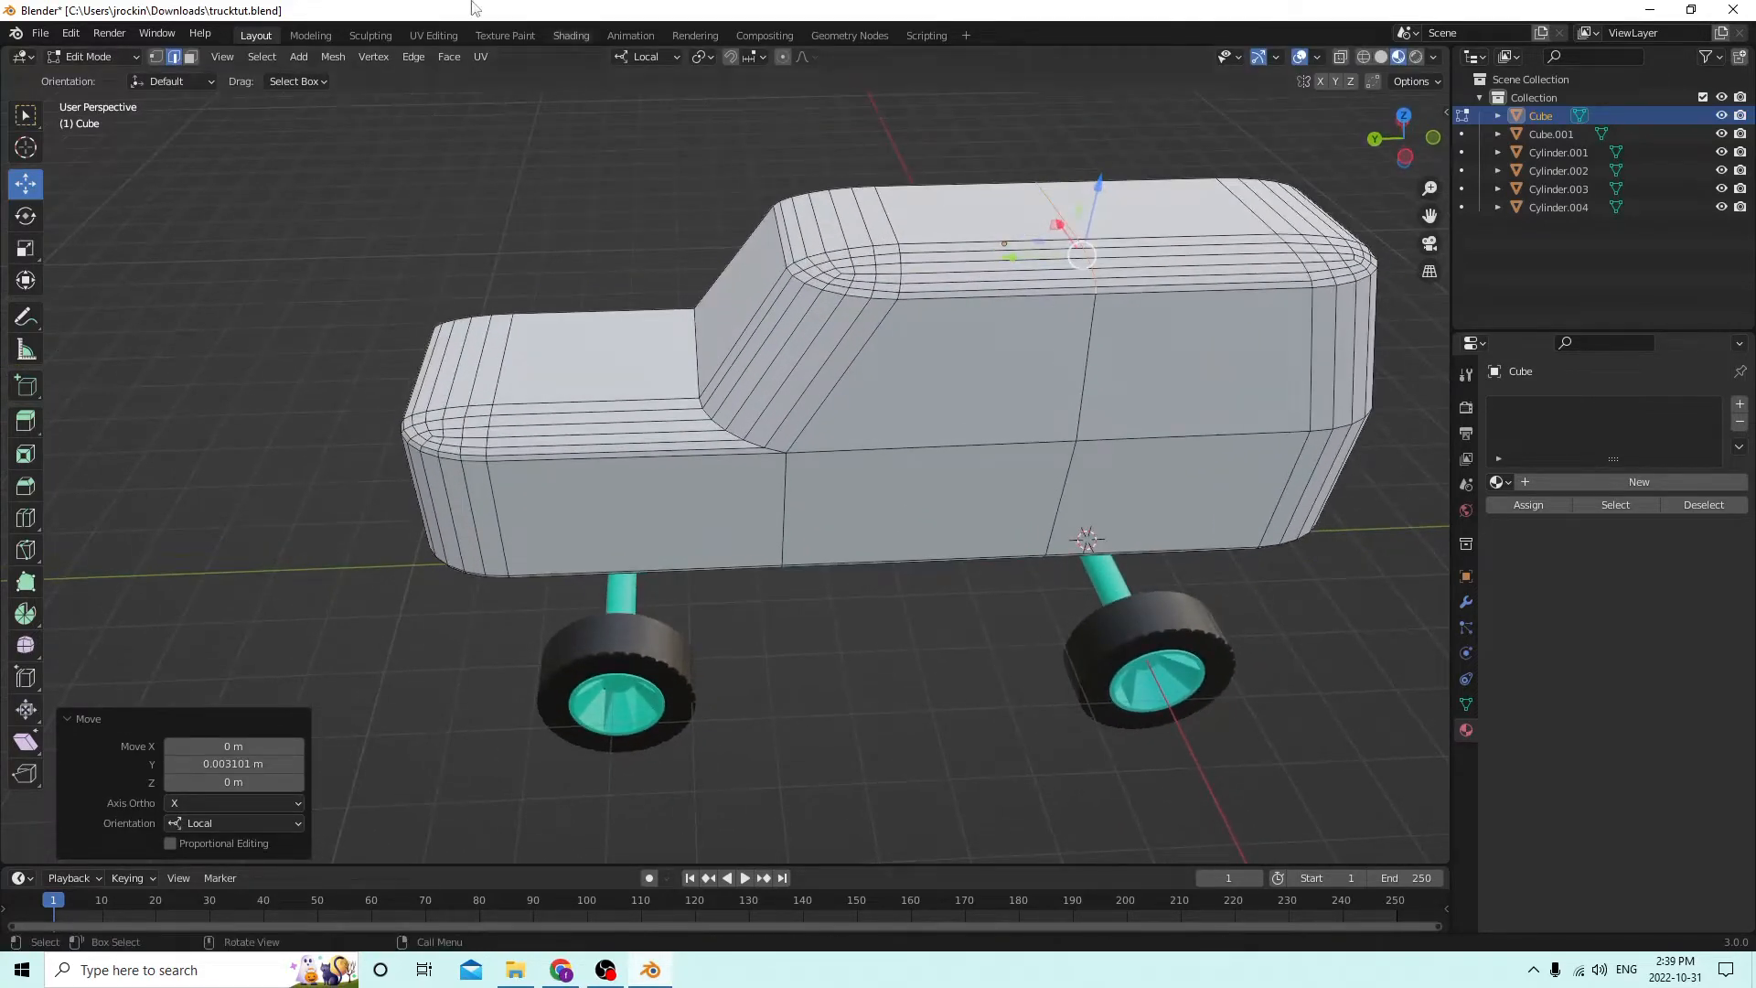
Lower all the roof faces, including the rounded bevel faces around their border, about 0.0035 m along Z.
{"action": "left_click", "coordinate": [190, 57]}
{"action": "middle_click_drag", "start_coordinate": [195, 58], "coordinate": [946, 395]}
{"action": "left_click", "coordinate": [776, 329]}
{"action": "left_click", "coordinate": [1082, 366], "text": "ctrl"}
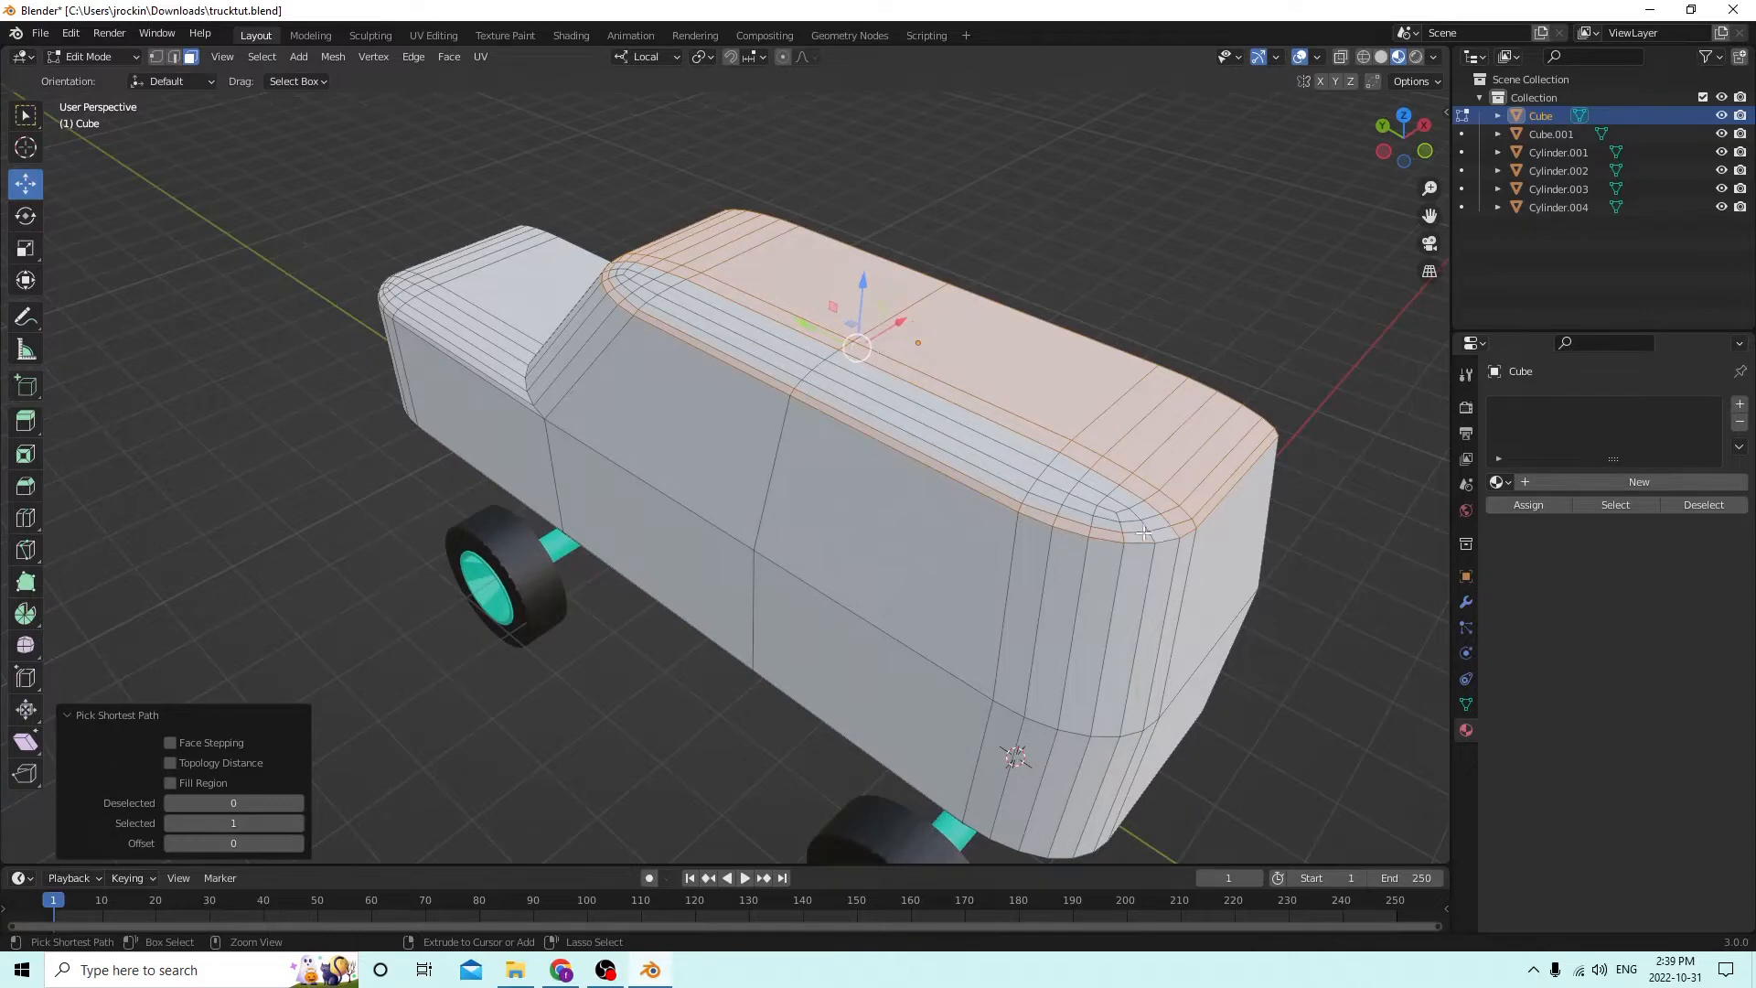
{"action": "key", "text": "ctrl+z"}
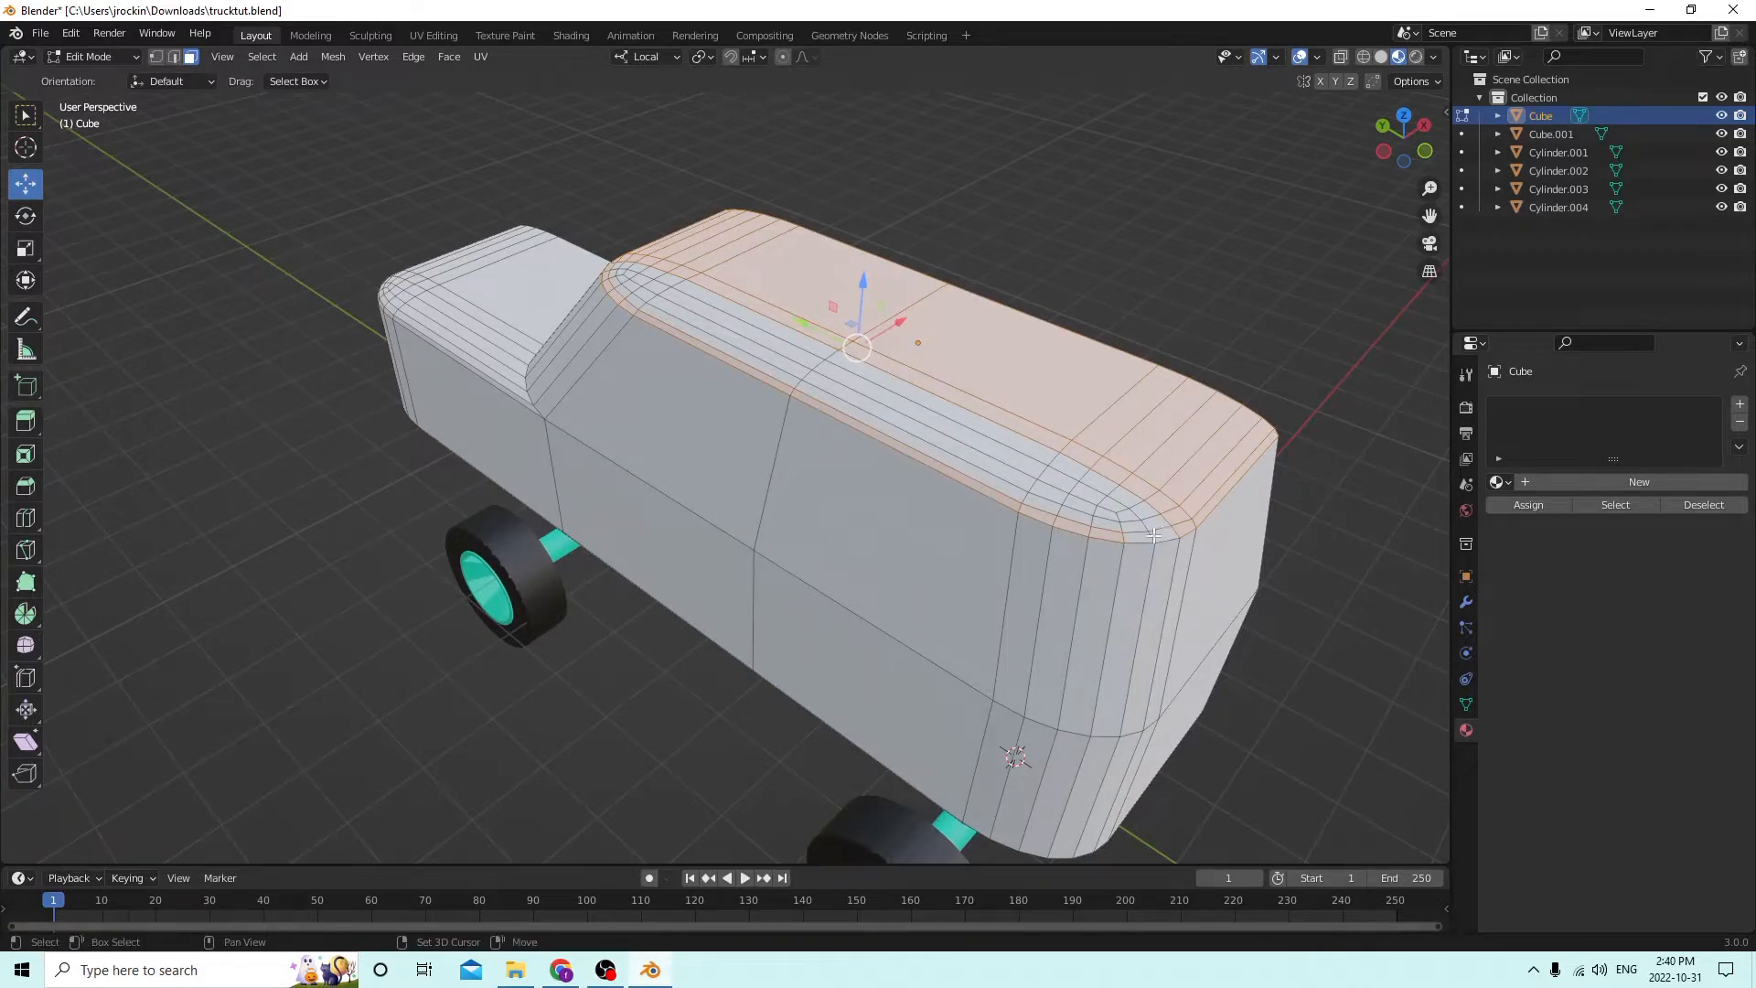
{"action": "middle_click_drag", "start_coordinate": [1153, 519], "coordinate": [1317, 636]}
{"action": "left_click", "coordinate": [869, 501], "text": "ctrl"}
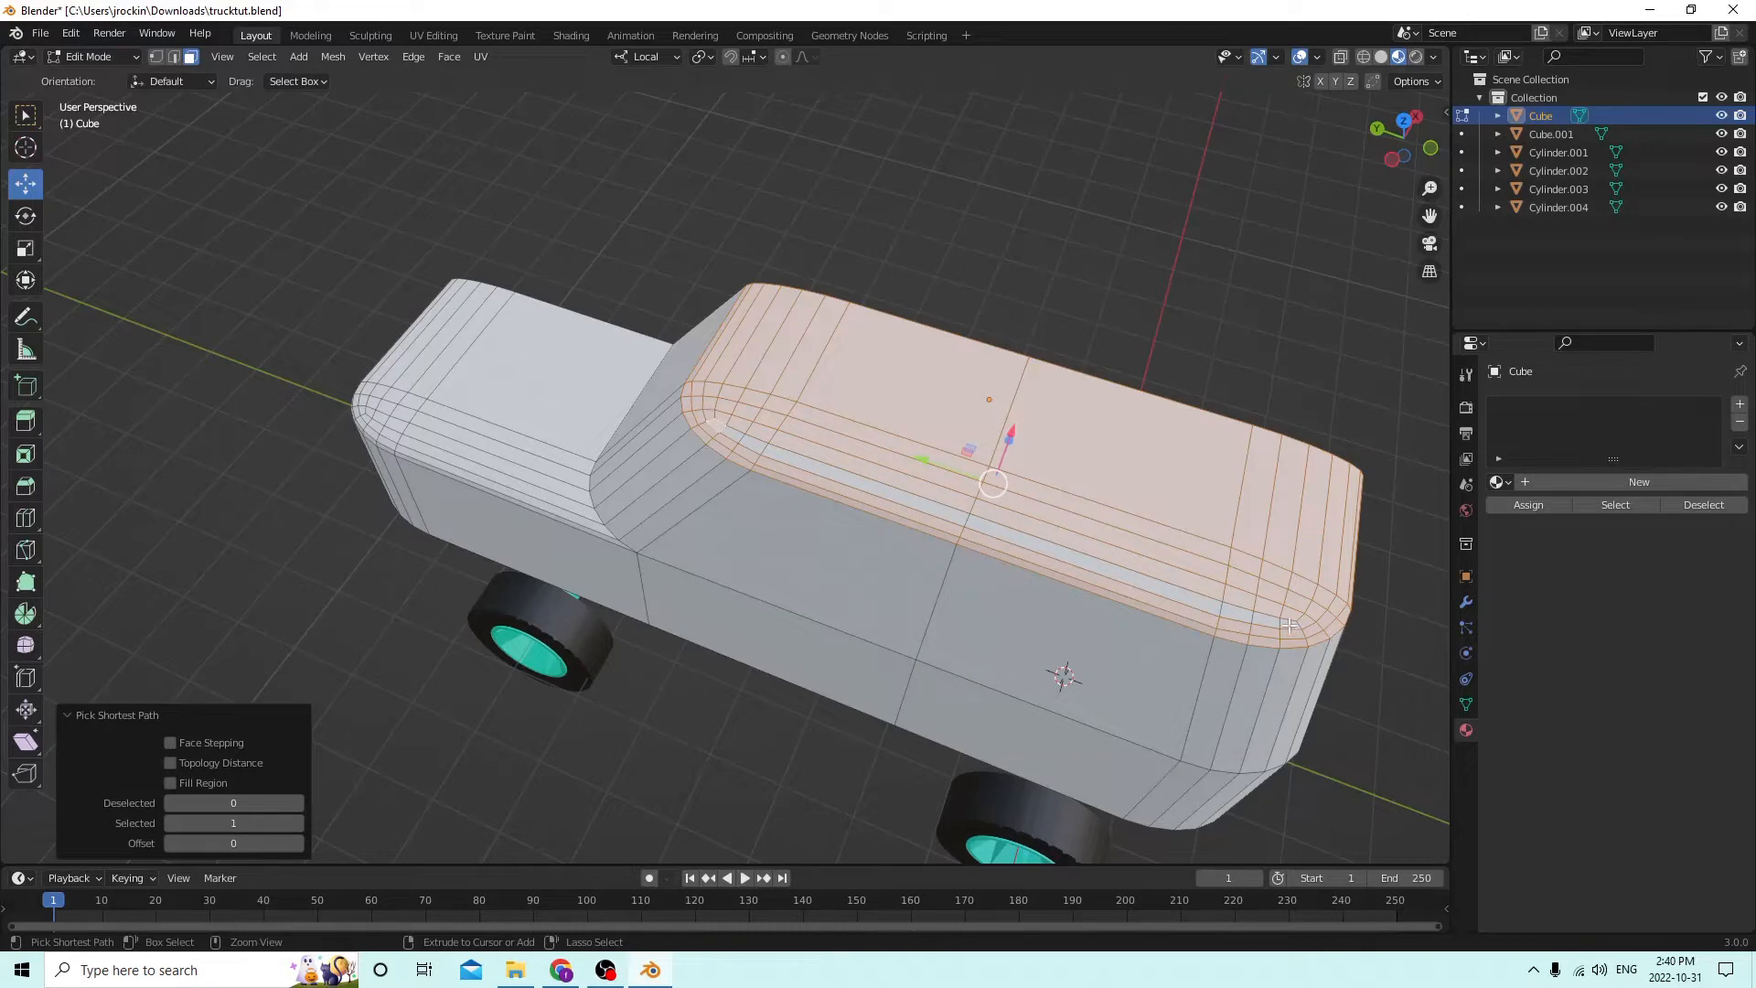
{"action": "middle_click_drag", "start_coordinate": [1288, 625], "coordinate": [1270, 433]}
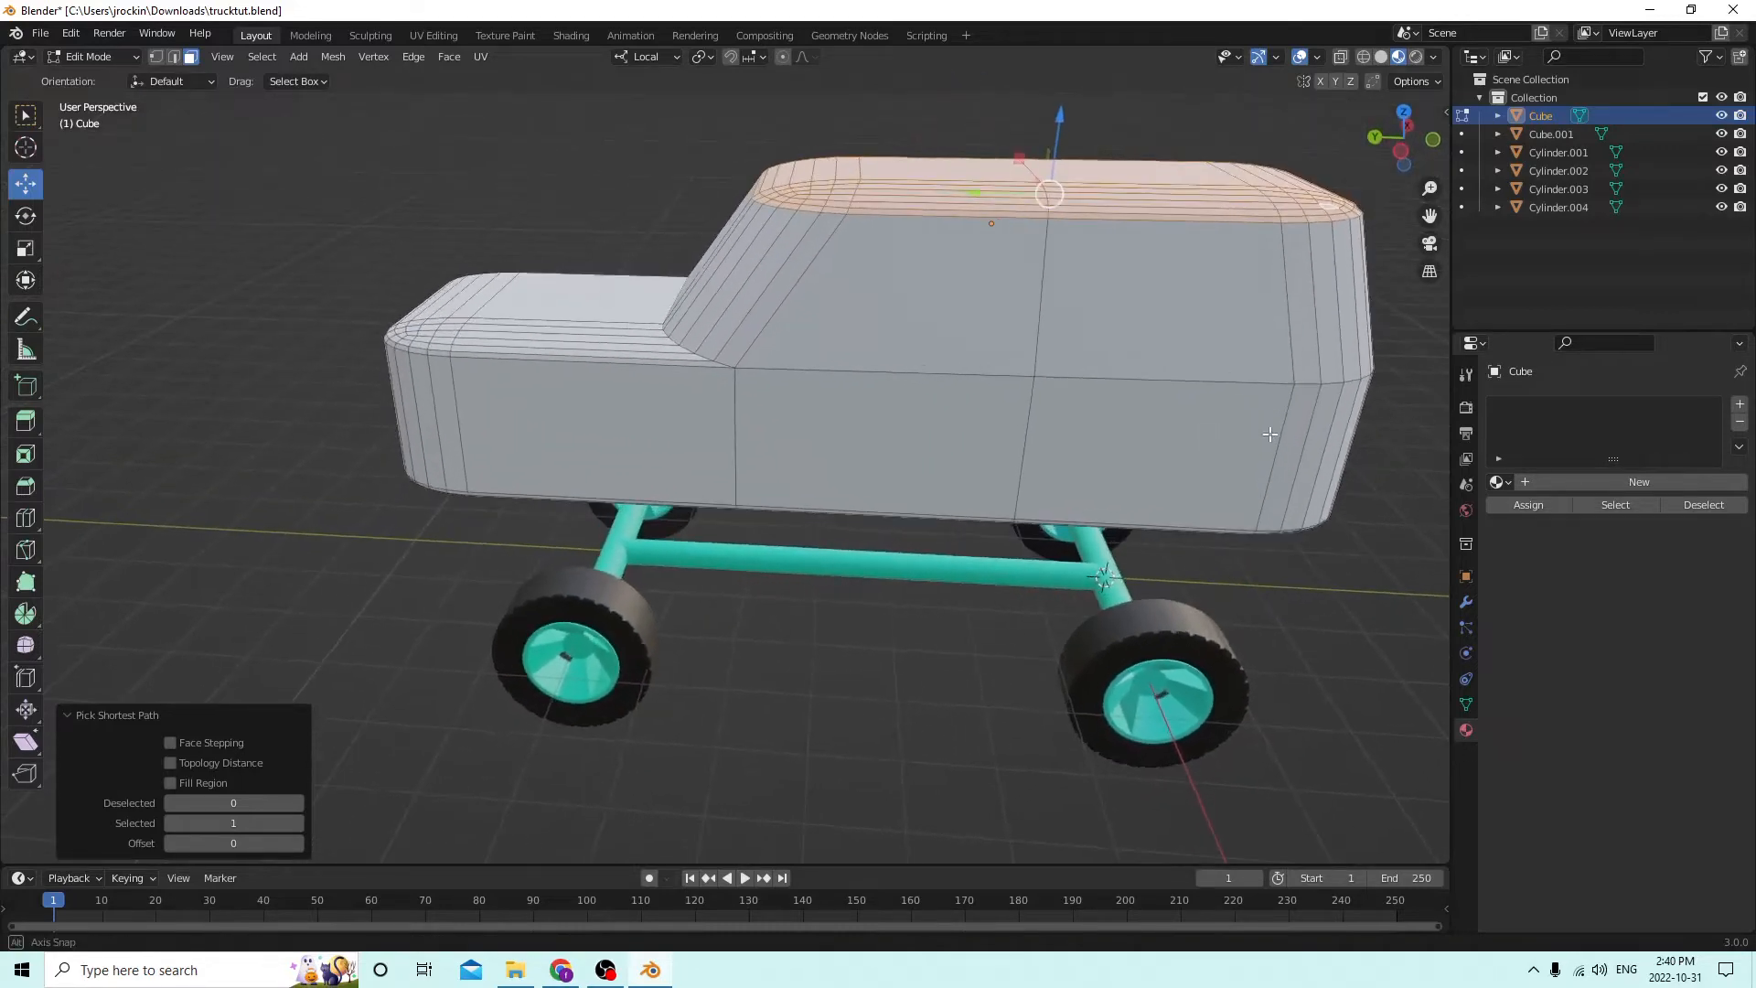
{"action": "left_click_drag", "start_coordinate": [1055, 131], "coordinate": [1047, 150]}
{"action": "middle_click_drag", "start_coordinate": [1046, 149], "coordinate": [1121, 156]}
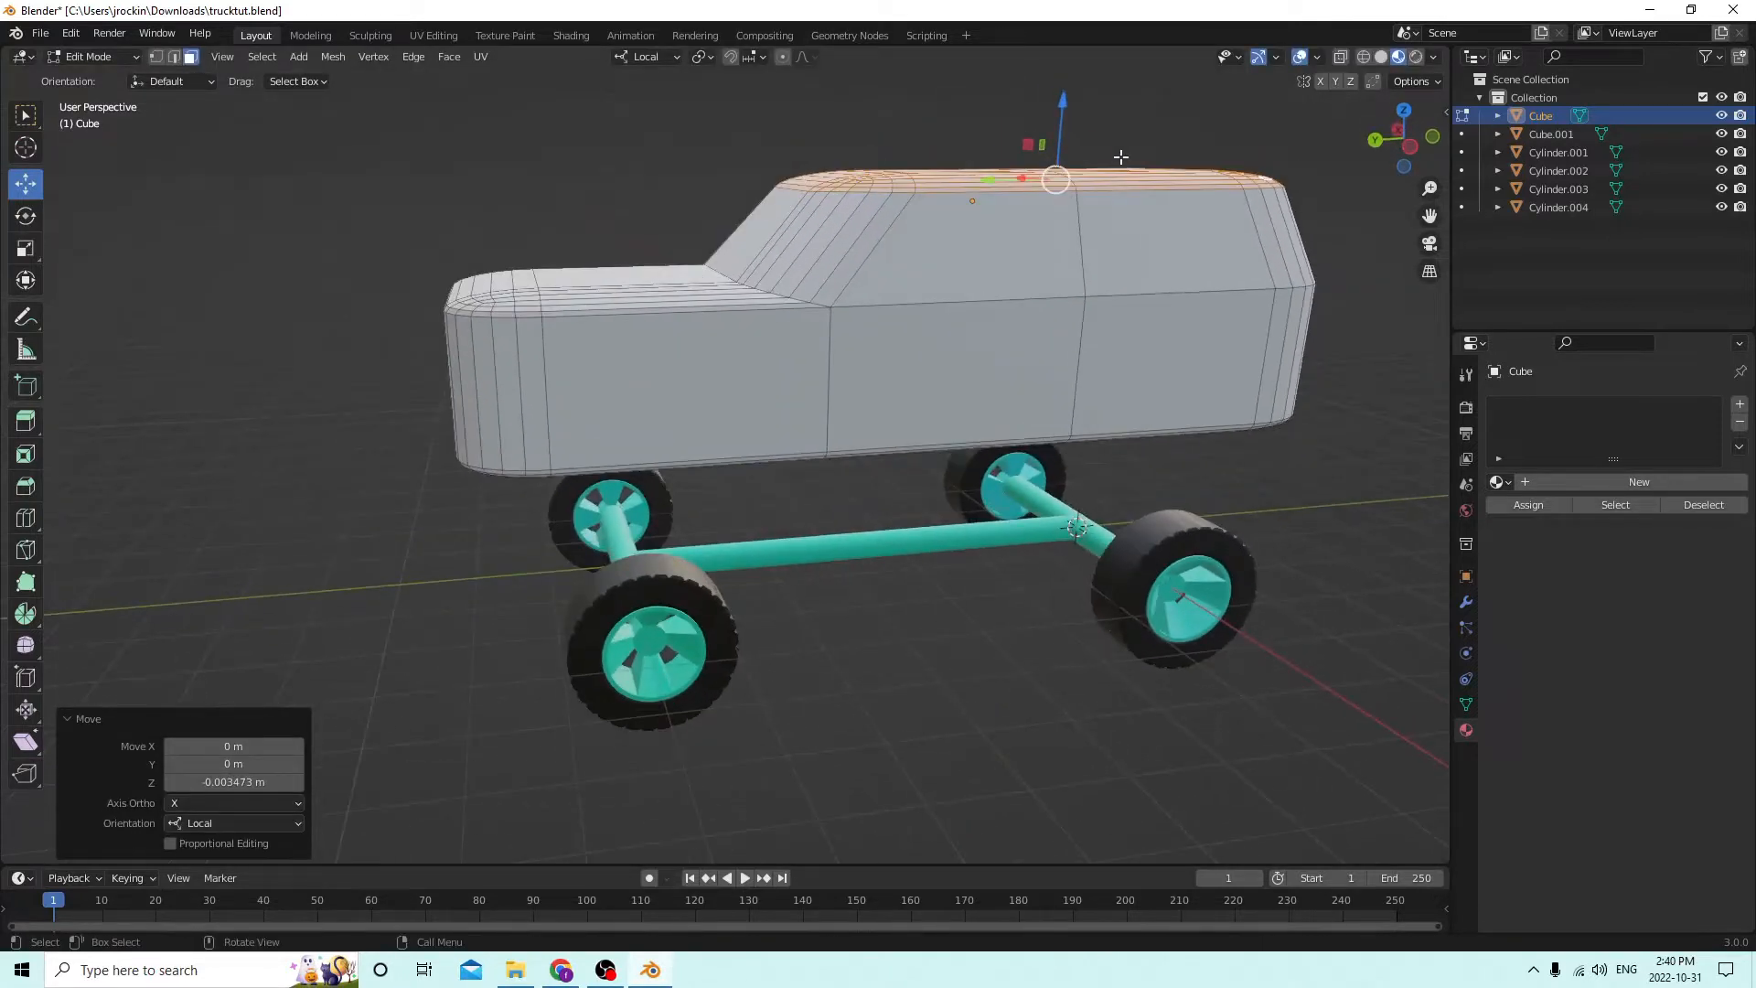
Raise the selected roof faces slightly along Z and return to Object Mode.
{"action": "scroll", "coordinate": [1122, 220], "scroll_direction": "down", "scroll_amount": 1}
{"action": "middle_click_drag", "start_coordinate": [1122, 220], "coordinate": [1059, 198]}
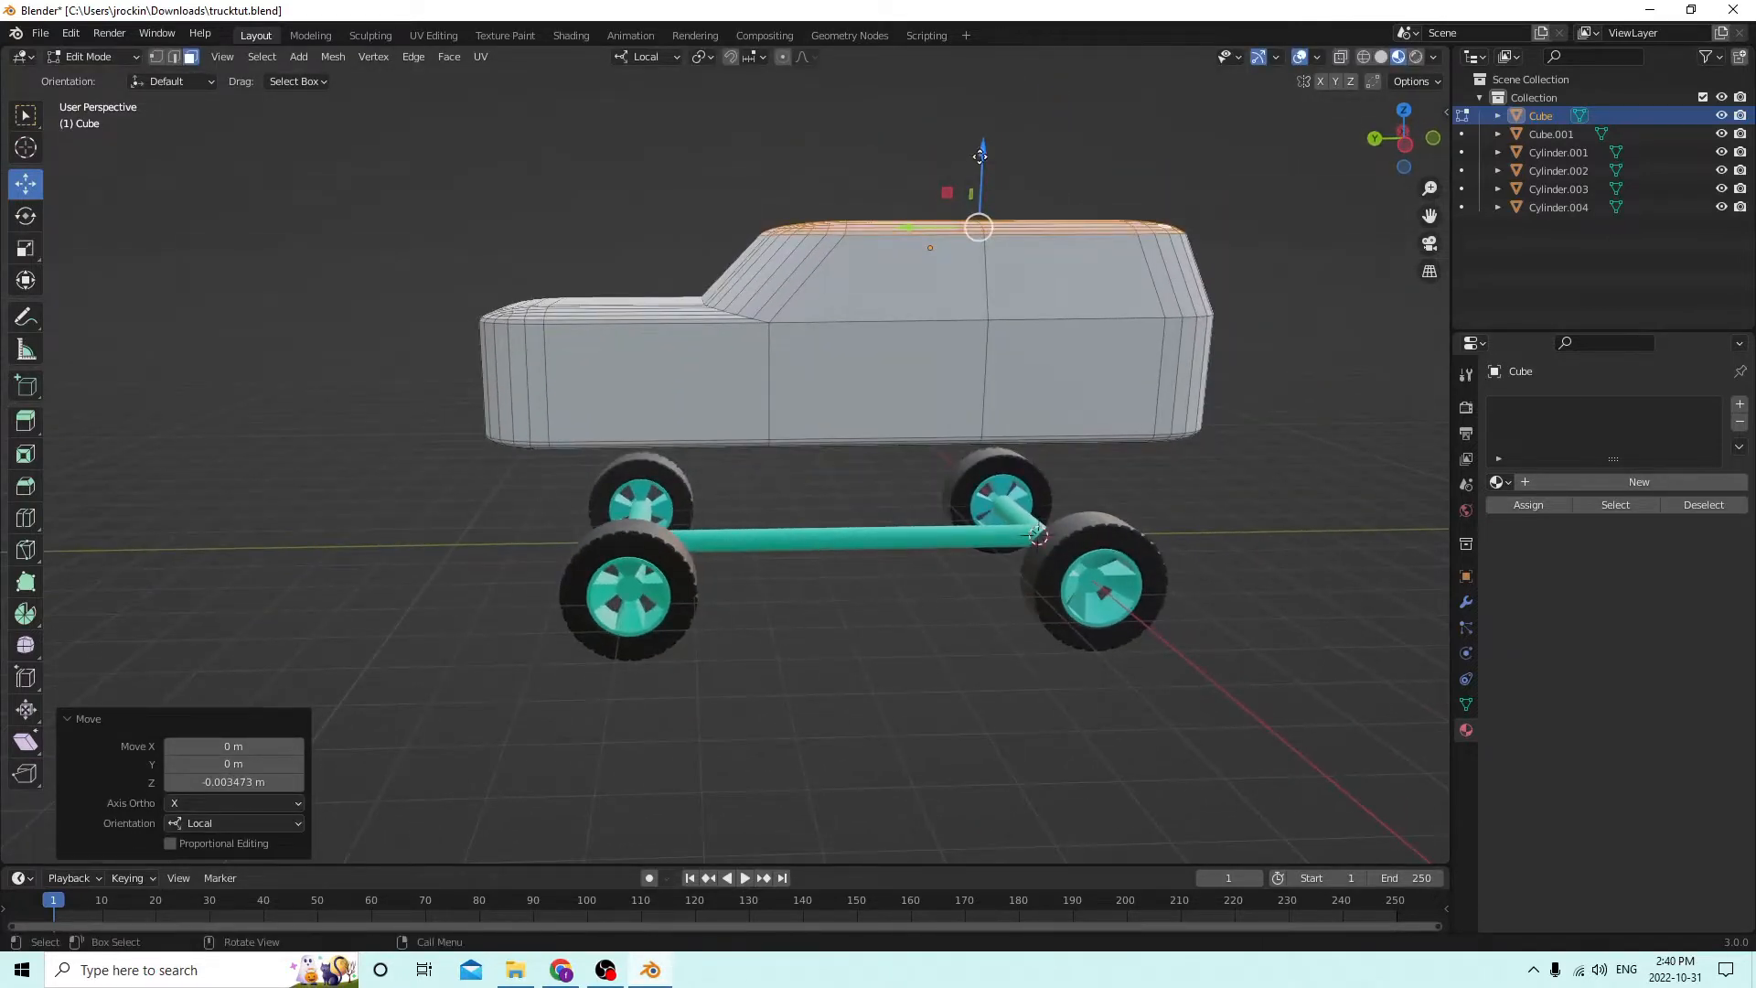
{"action": "left_click_drag", "start_coordinate": [980, 156], "coordinate": [979, 152]}
{"action": "middle_click_drag", "start_coordinate": [980, 152], "coordinate": [859, 157]}
{"action": "key", "text": "Tab"}
{"action": "scroll", "coordinate": [1029, 205], "scroll_direction": "up", "scroll_amount": 1}
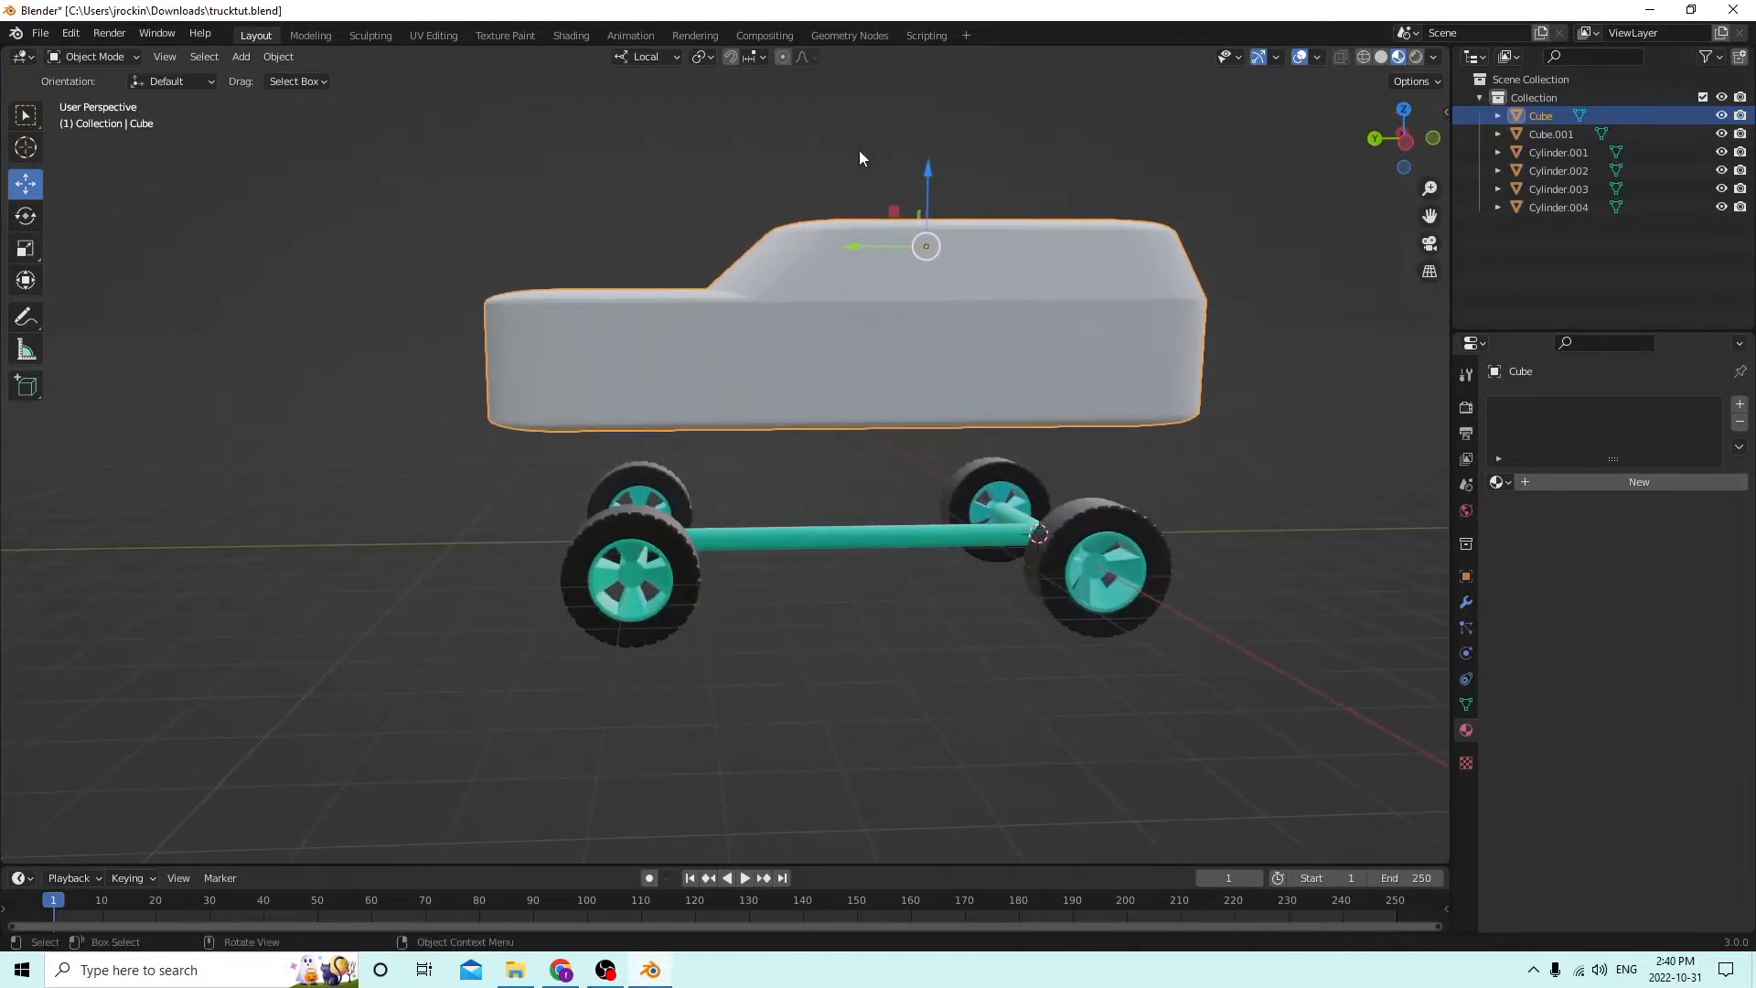
Lower the vehicle body about 0.0179 m along Z onto the wheels and scale its height by about 1.072.
{"action": "left_click_drag", "start_coordinate": [922, 174], "coordinate": [923, 183]}
{"action": "middle_click_drag", "start_coordinate": [923, 183], "coordinate": [926, 272]}
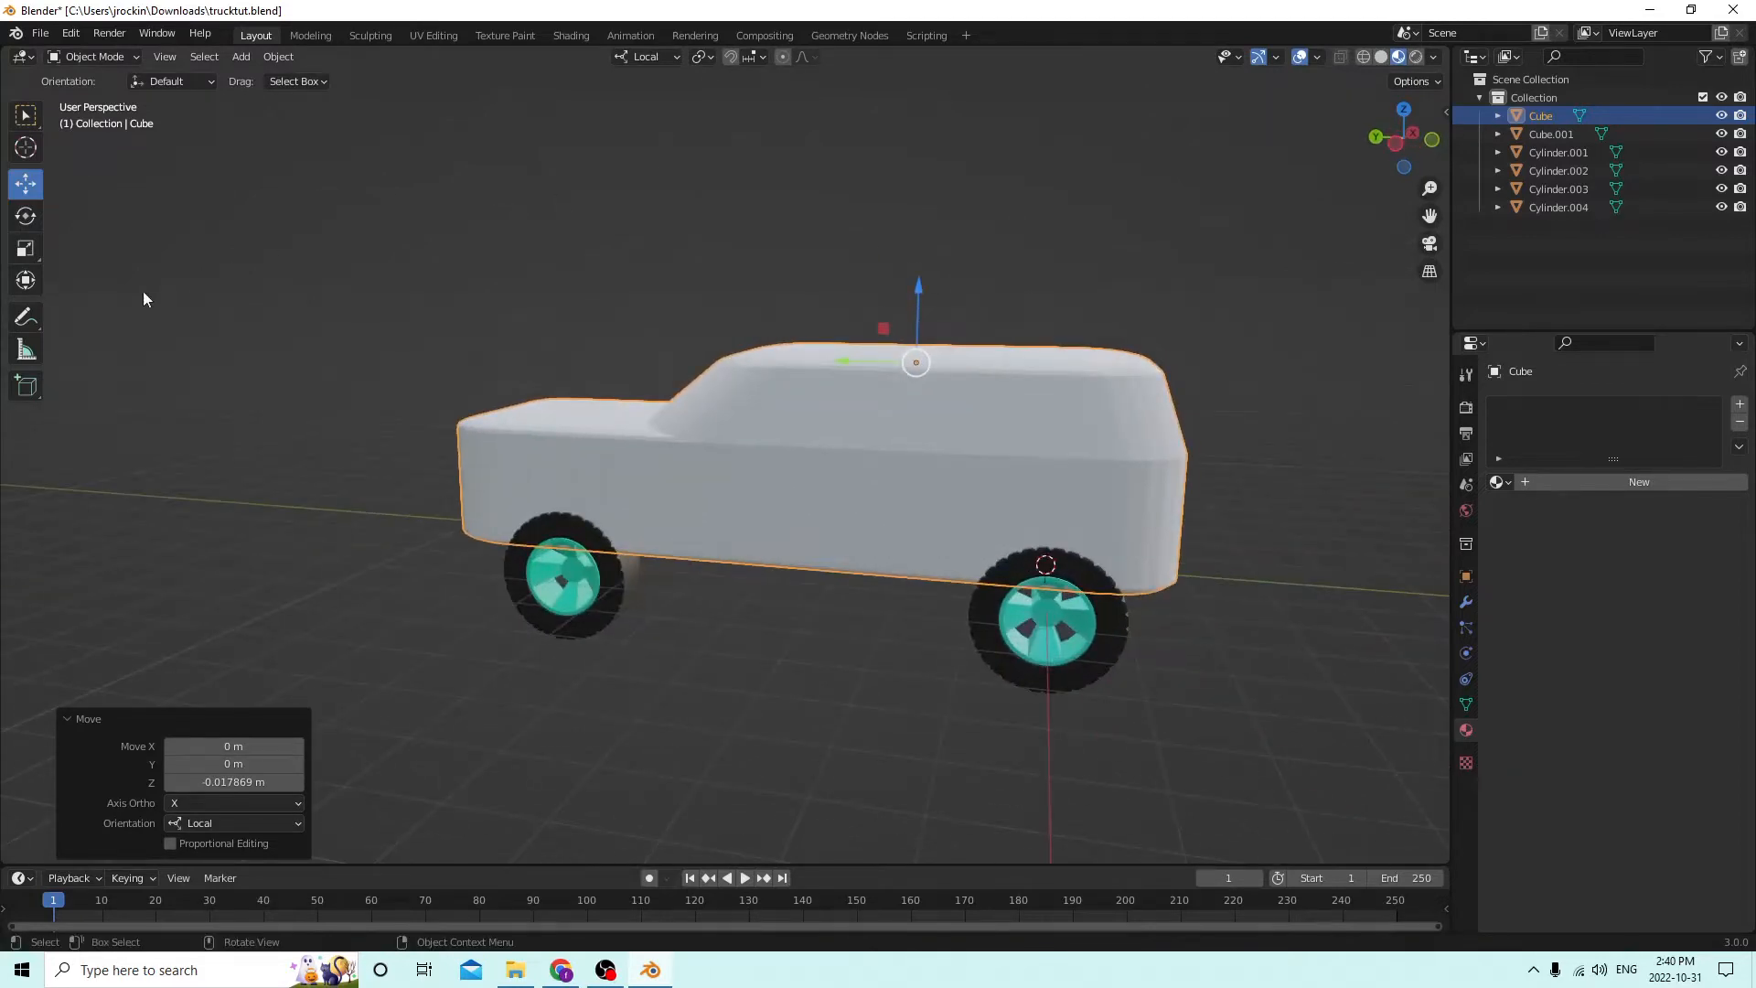
{"action": "left_click", "coordinate": [26, 248]}
{"action": "middle_click_drag", "start_coordinate": [483, 212], "coordinate": [140, 289]}
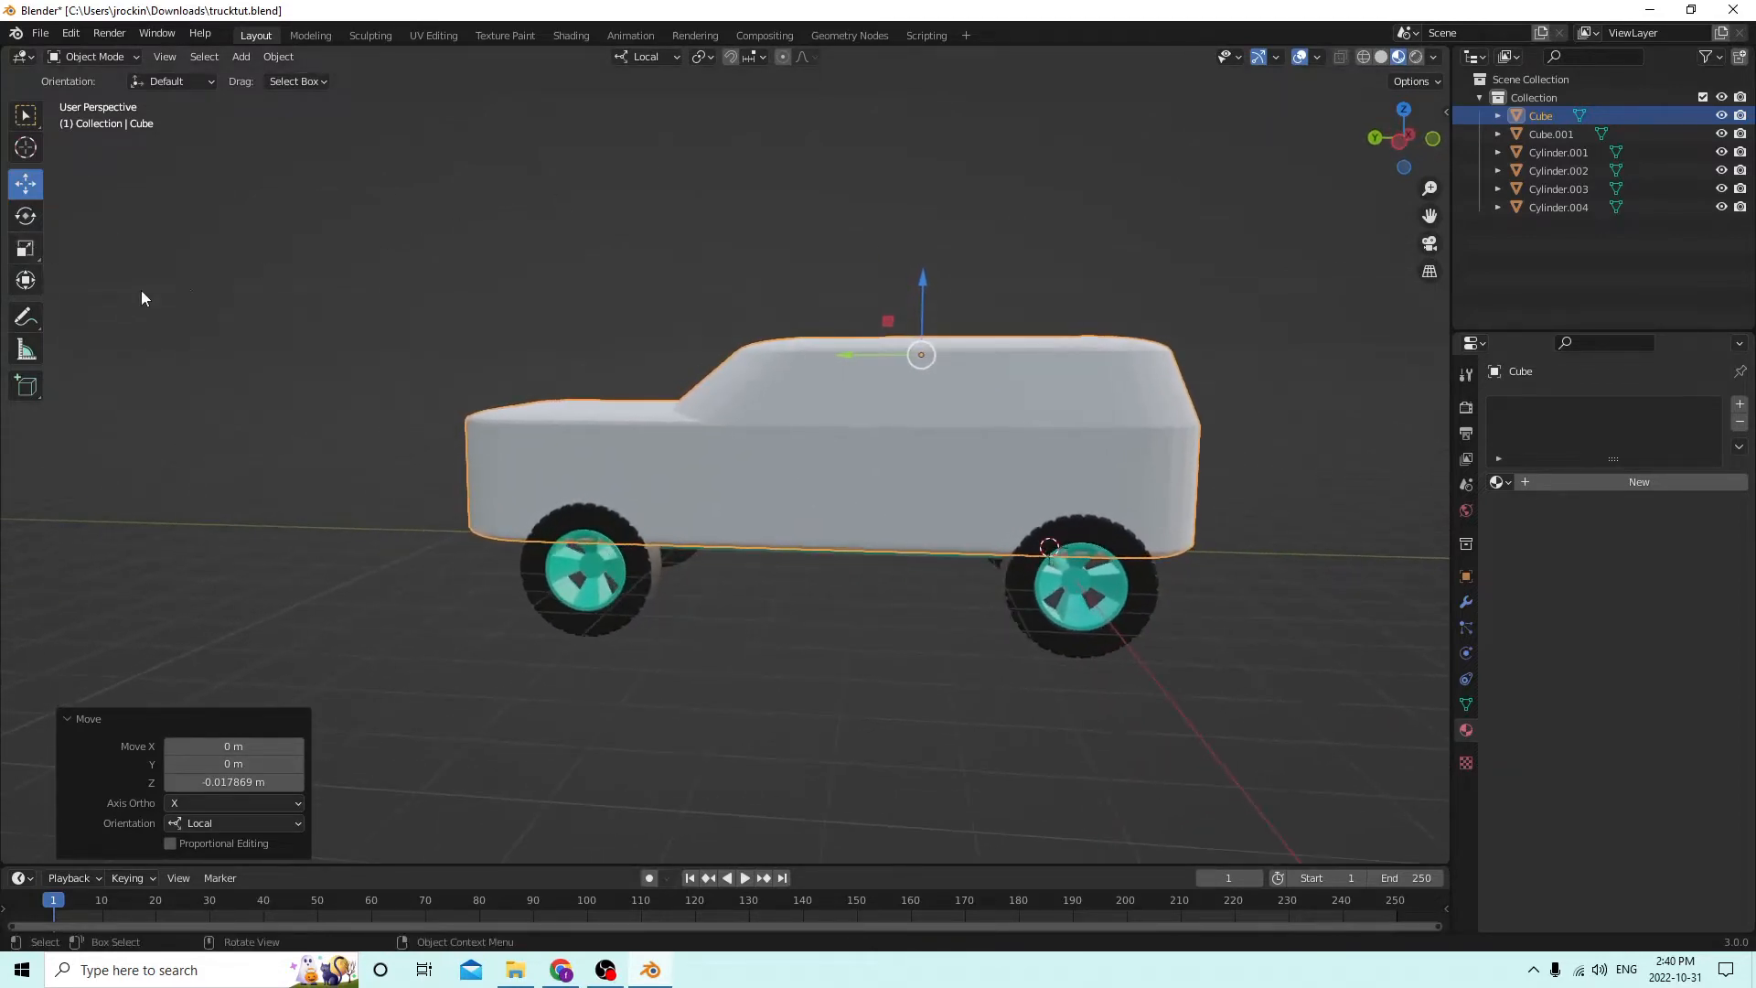
{"action": "left_click", "coordinate": [26, 250]}
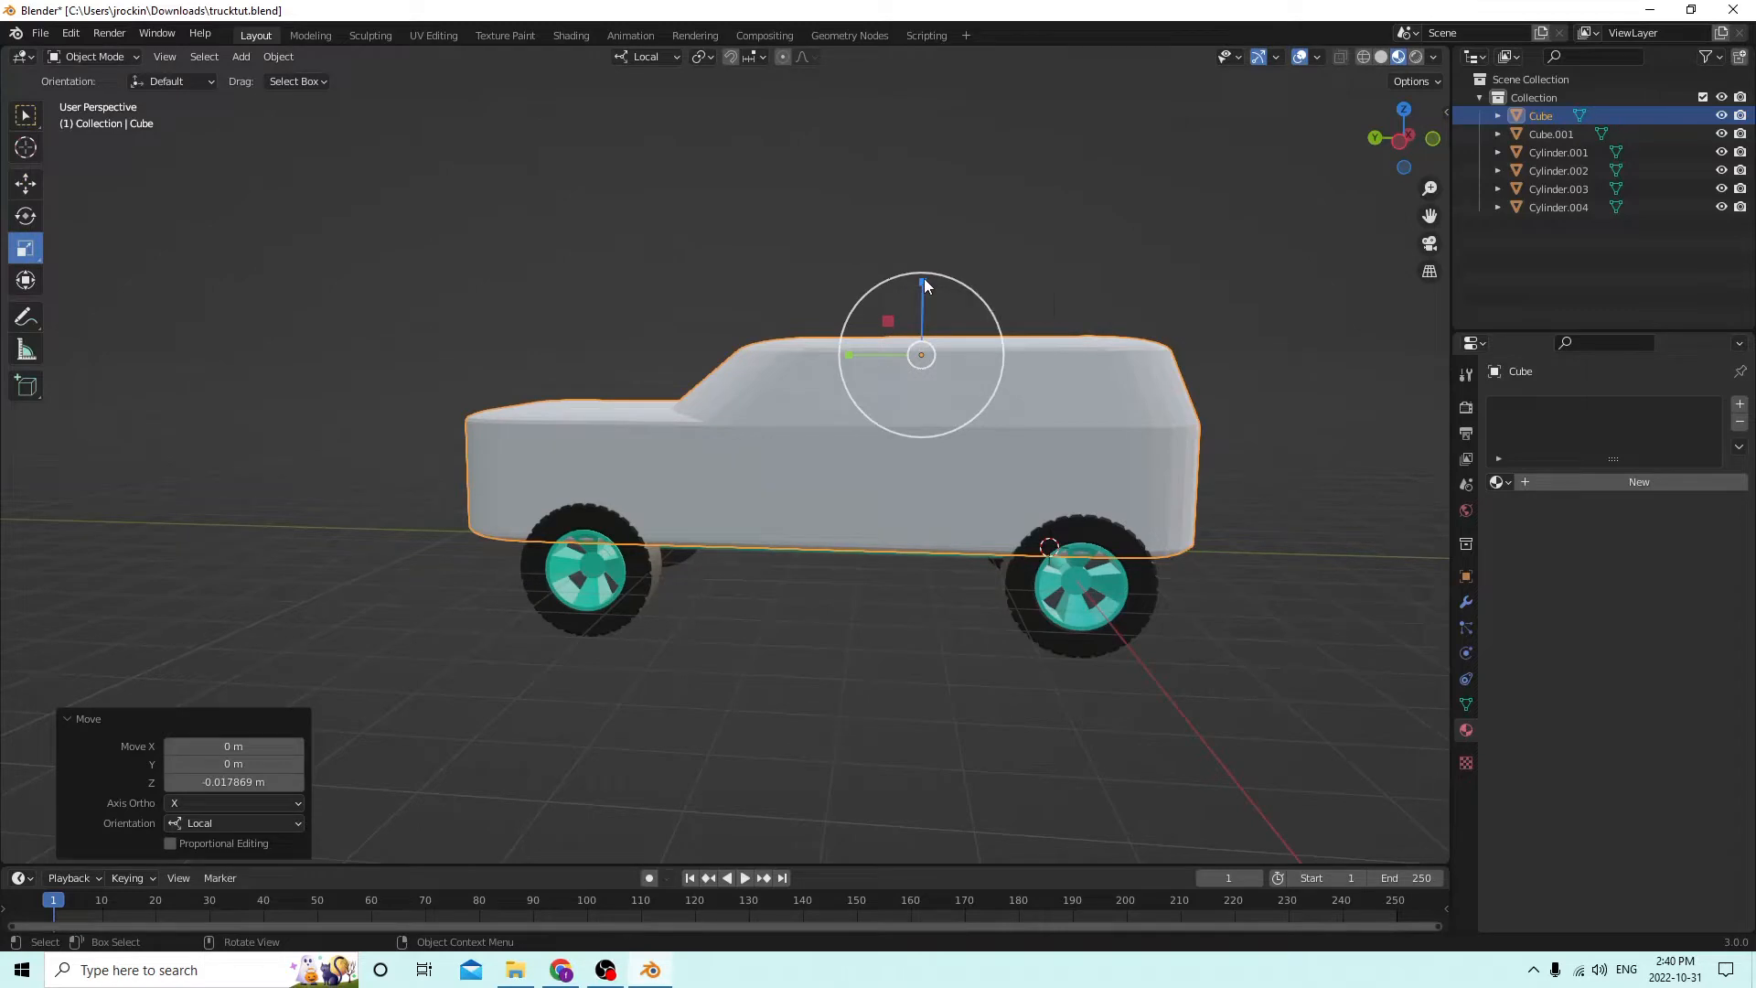
{"action": "left_click_drag", "start_coordinate": [923, 278], "coordinate": [925, 271]}
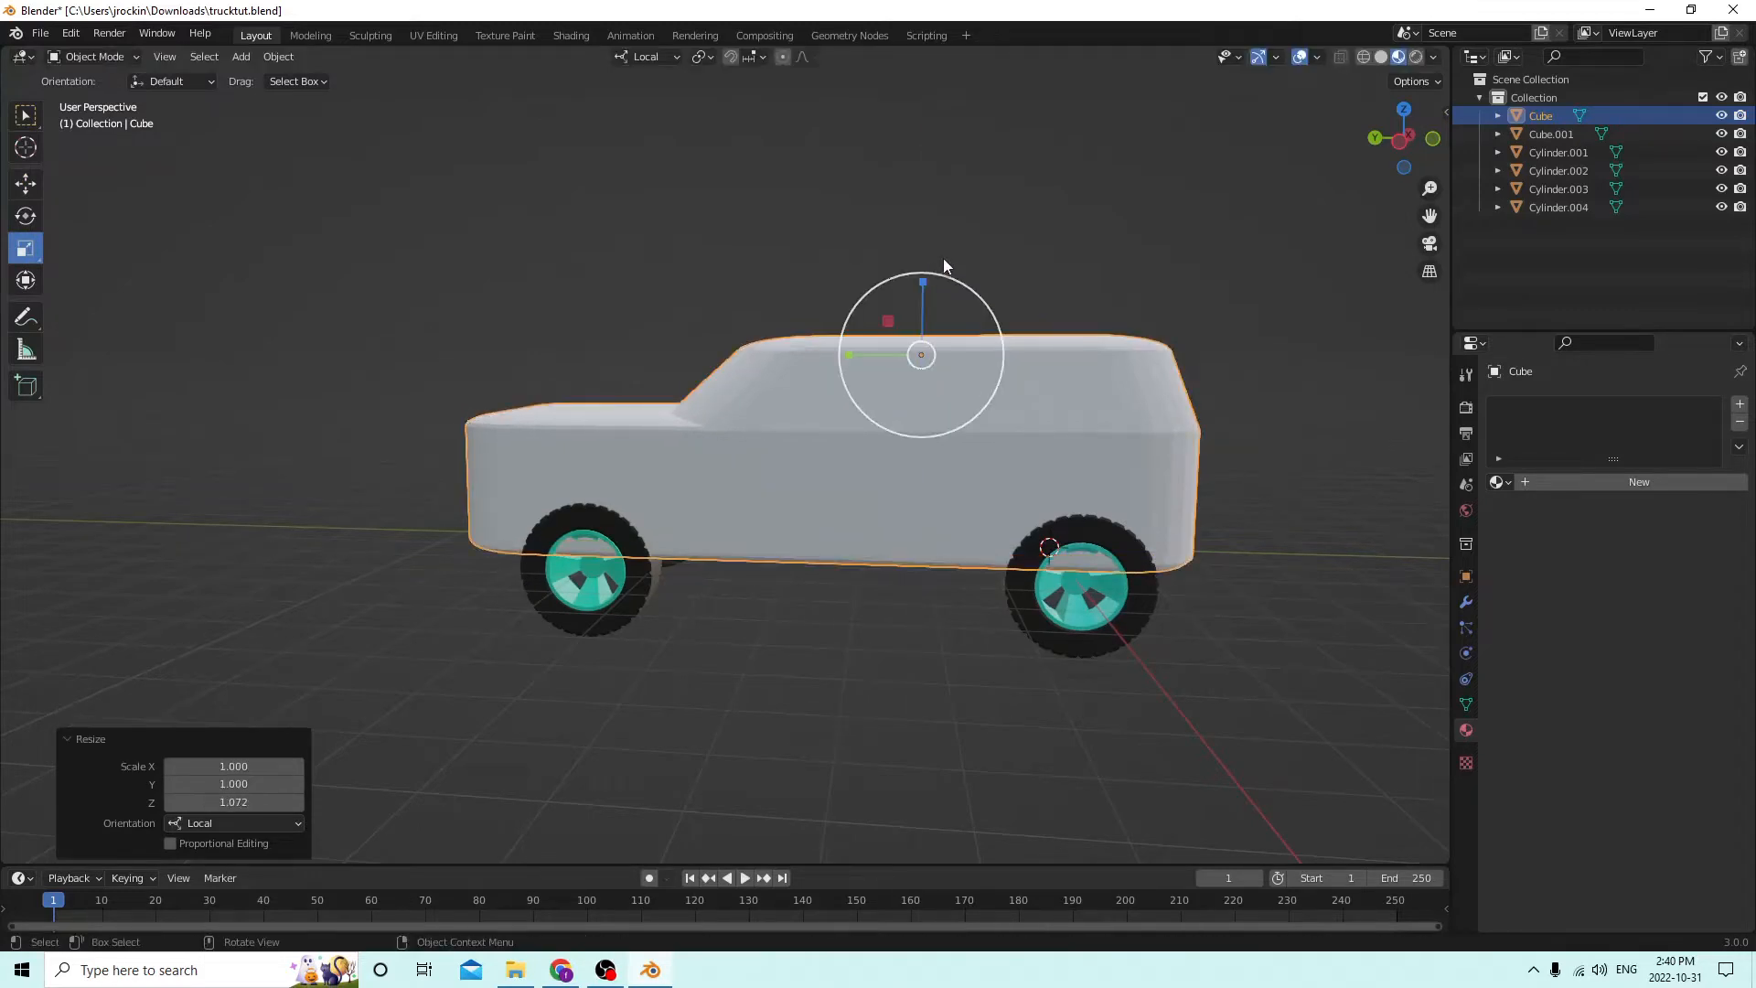
{"action": "middle_click_drag", "start_coordinate": [944, 260], "coordinate": [990, 291]}
Raise the vehicle body about 0.0071 m along Z so it clears the wheels.
{"action": "key", "text": "Tab"}
{"action": "key", "text": "Tab"}
{"action": "left_click", "coordinate": [27, 185]}
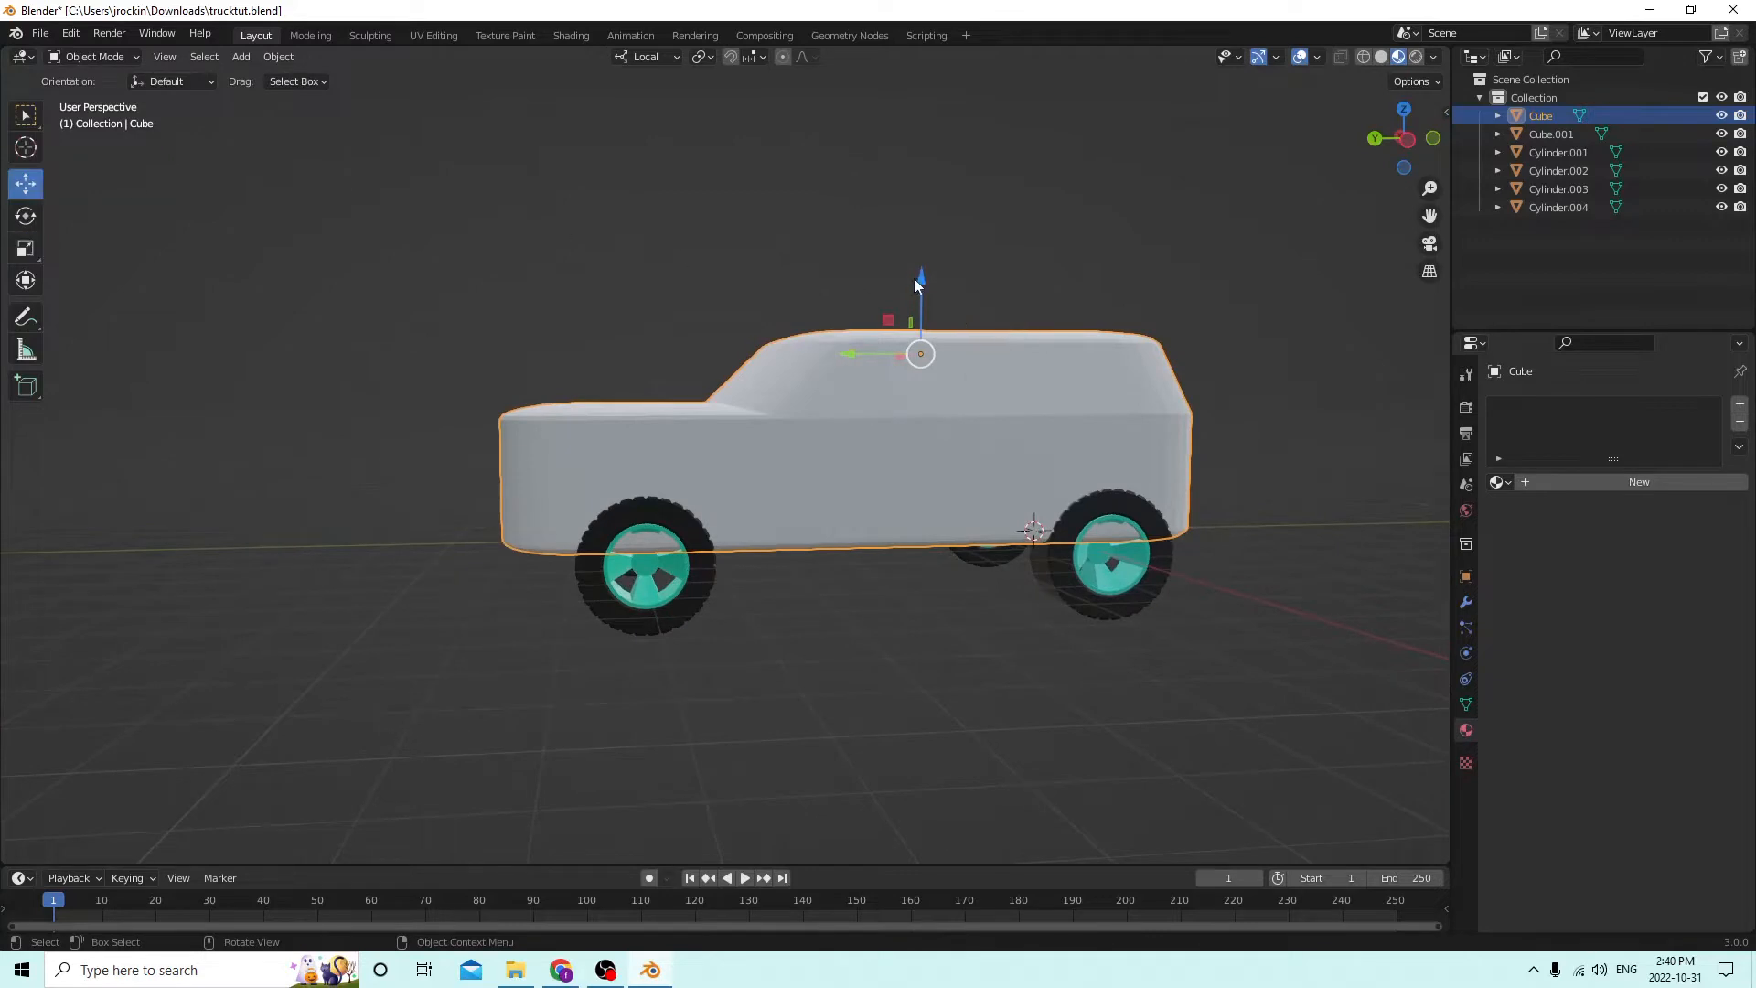
{"action": "left_click_drag", "start_coordinate": [913, 278], "coordinate": [924, 232]}
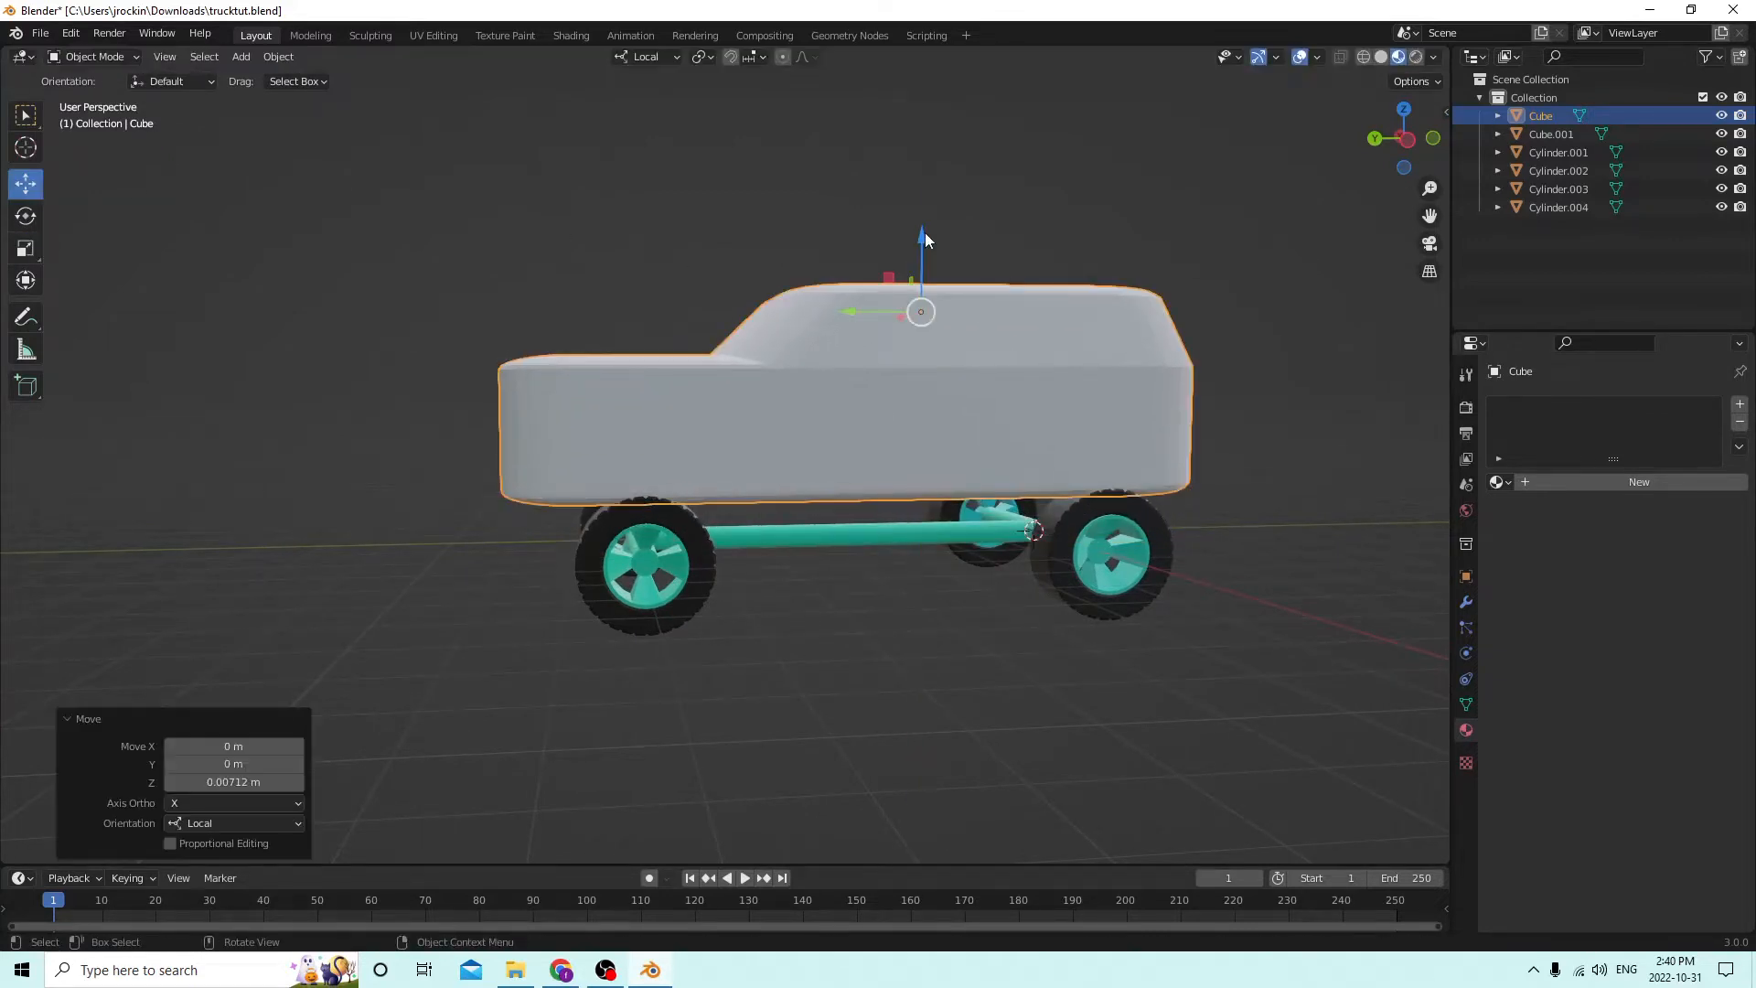
{"action": "middle_click_drag", "start_coordinate": [925, 232], "coordinate": [770, 325]}
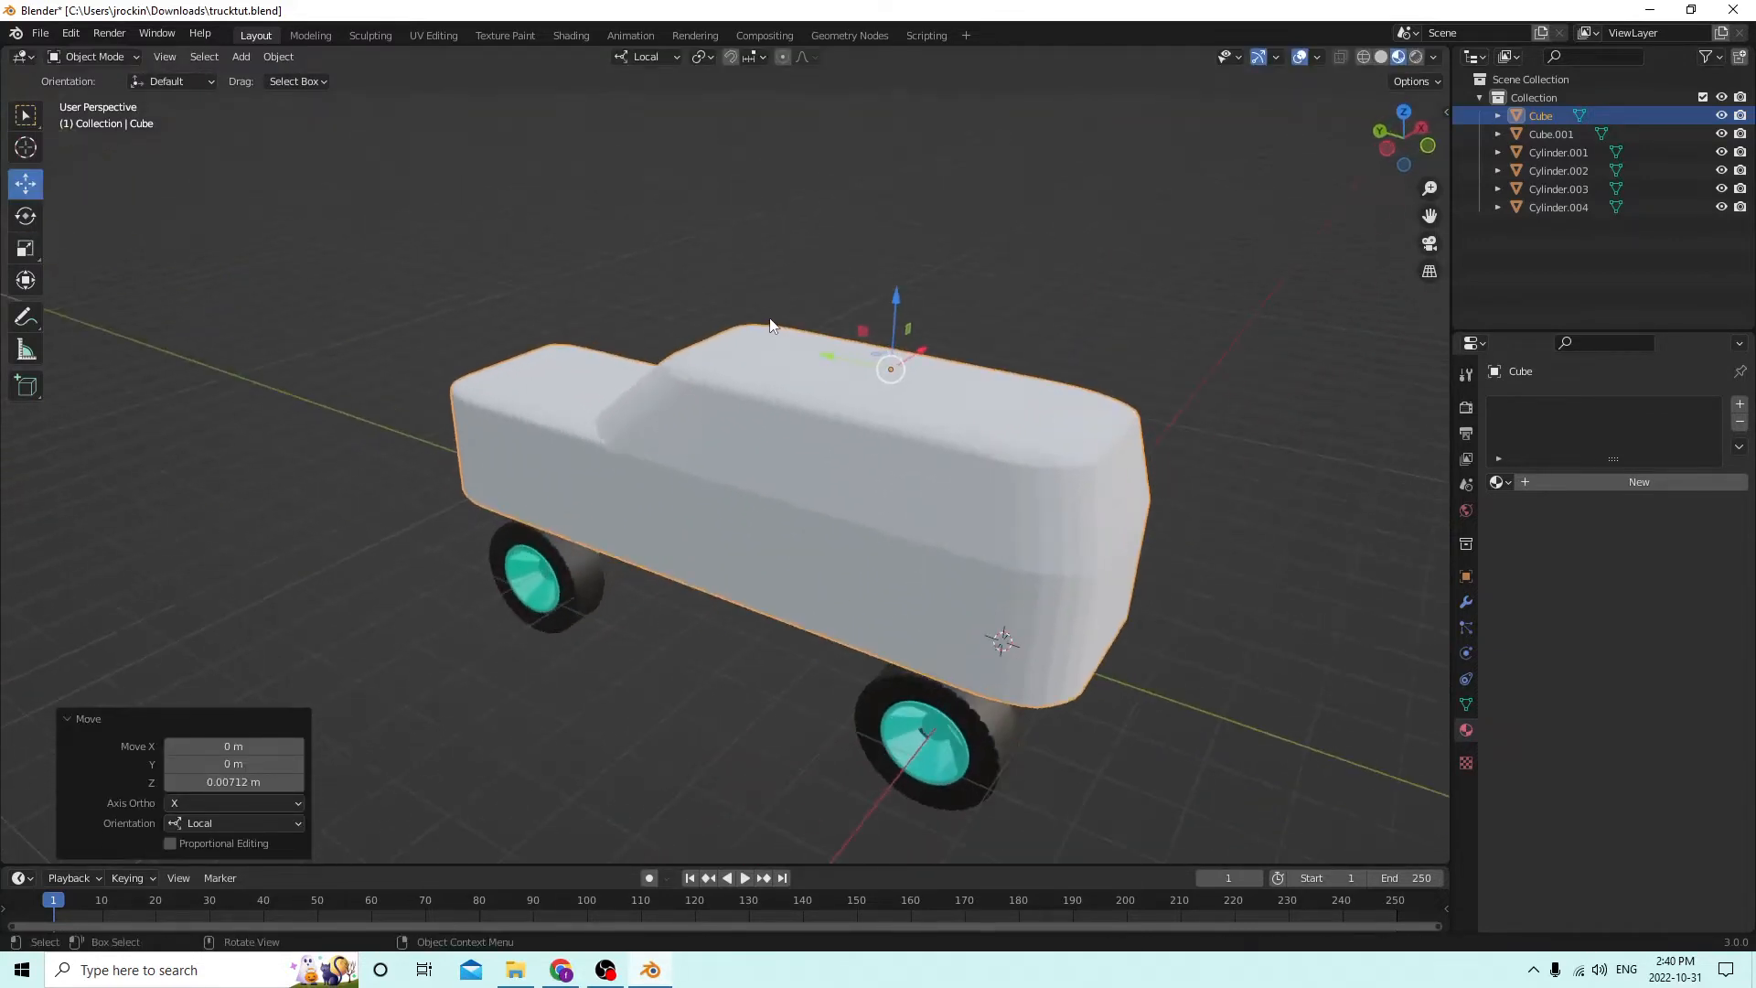
Add a mesh cylinder with 32 vertices, 0.01 m radius and 0.02 m depth, and show its object transform properties.
{"action": "key", "text": "shift+a"}
{"action": "mouse_move", "coordinate": [776, 316]}
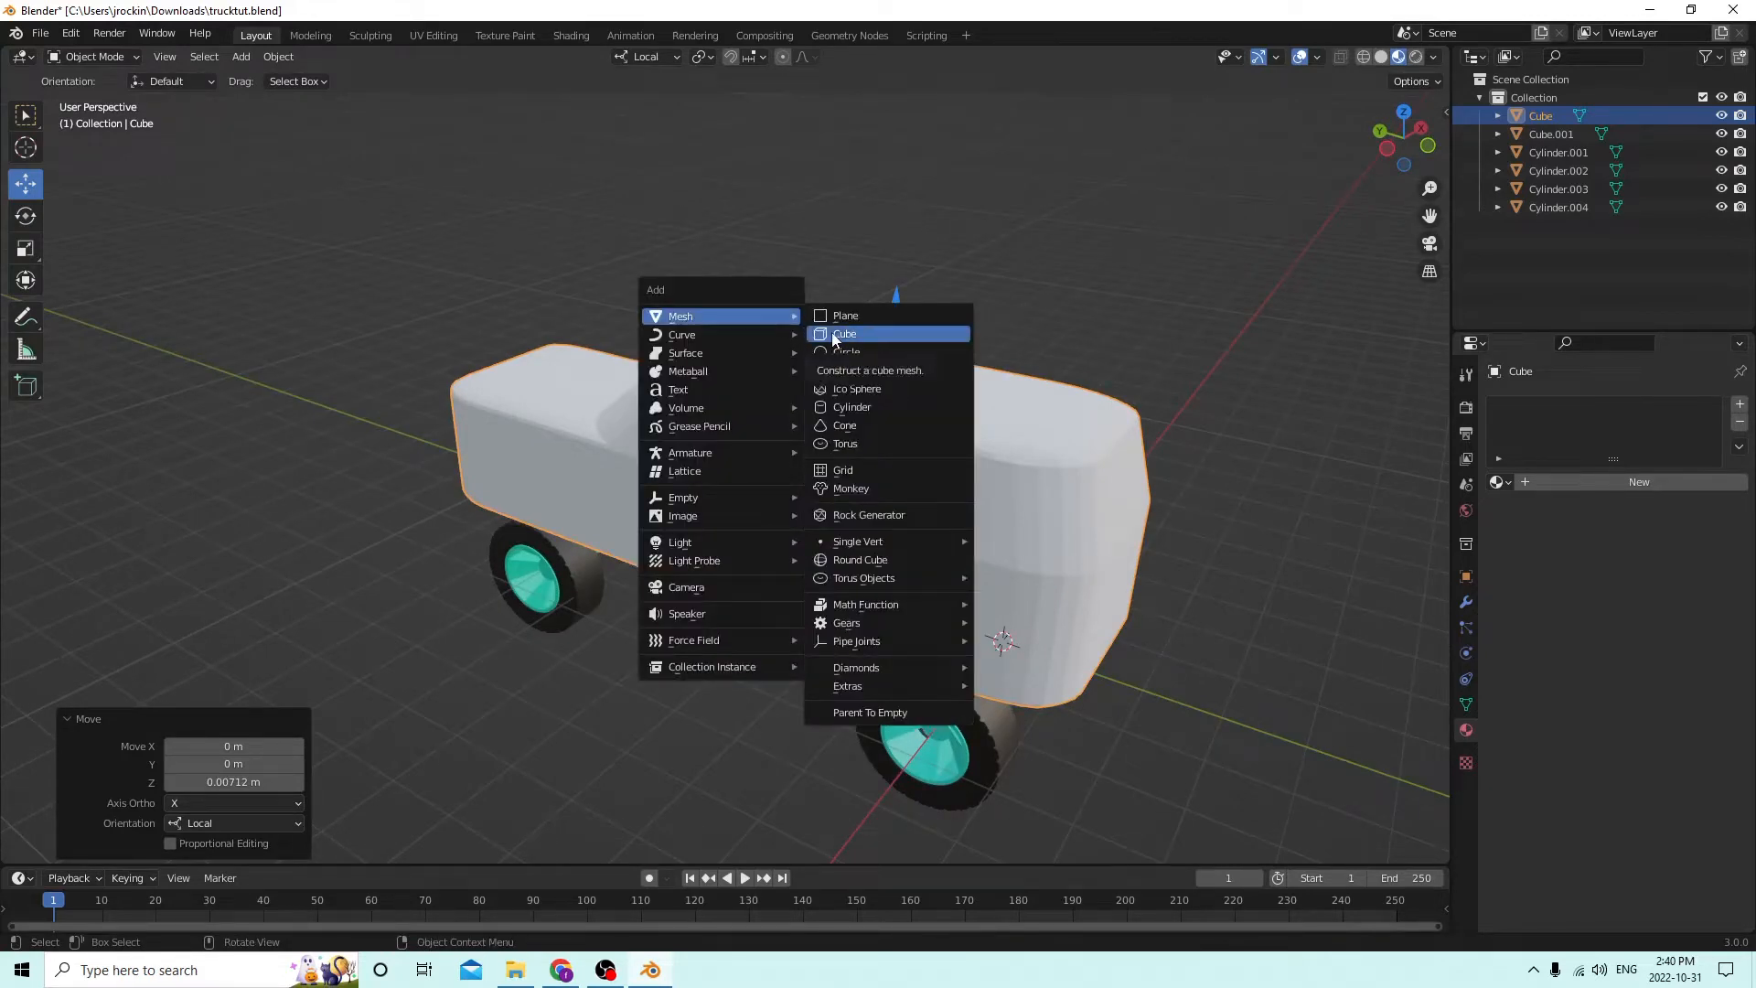
{"action": "left_click", "coordinate": [851, 407]}
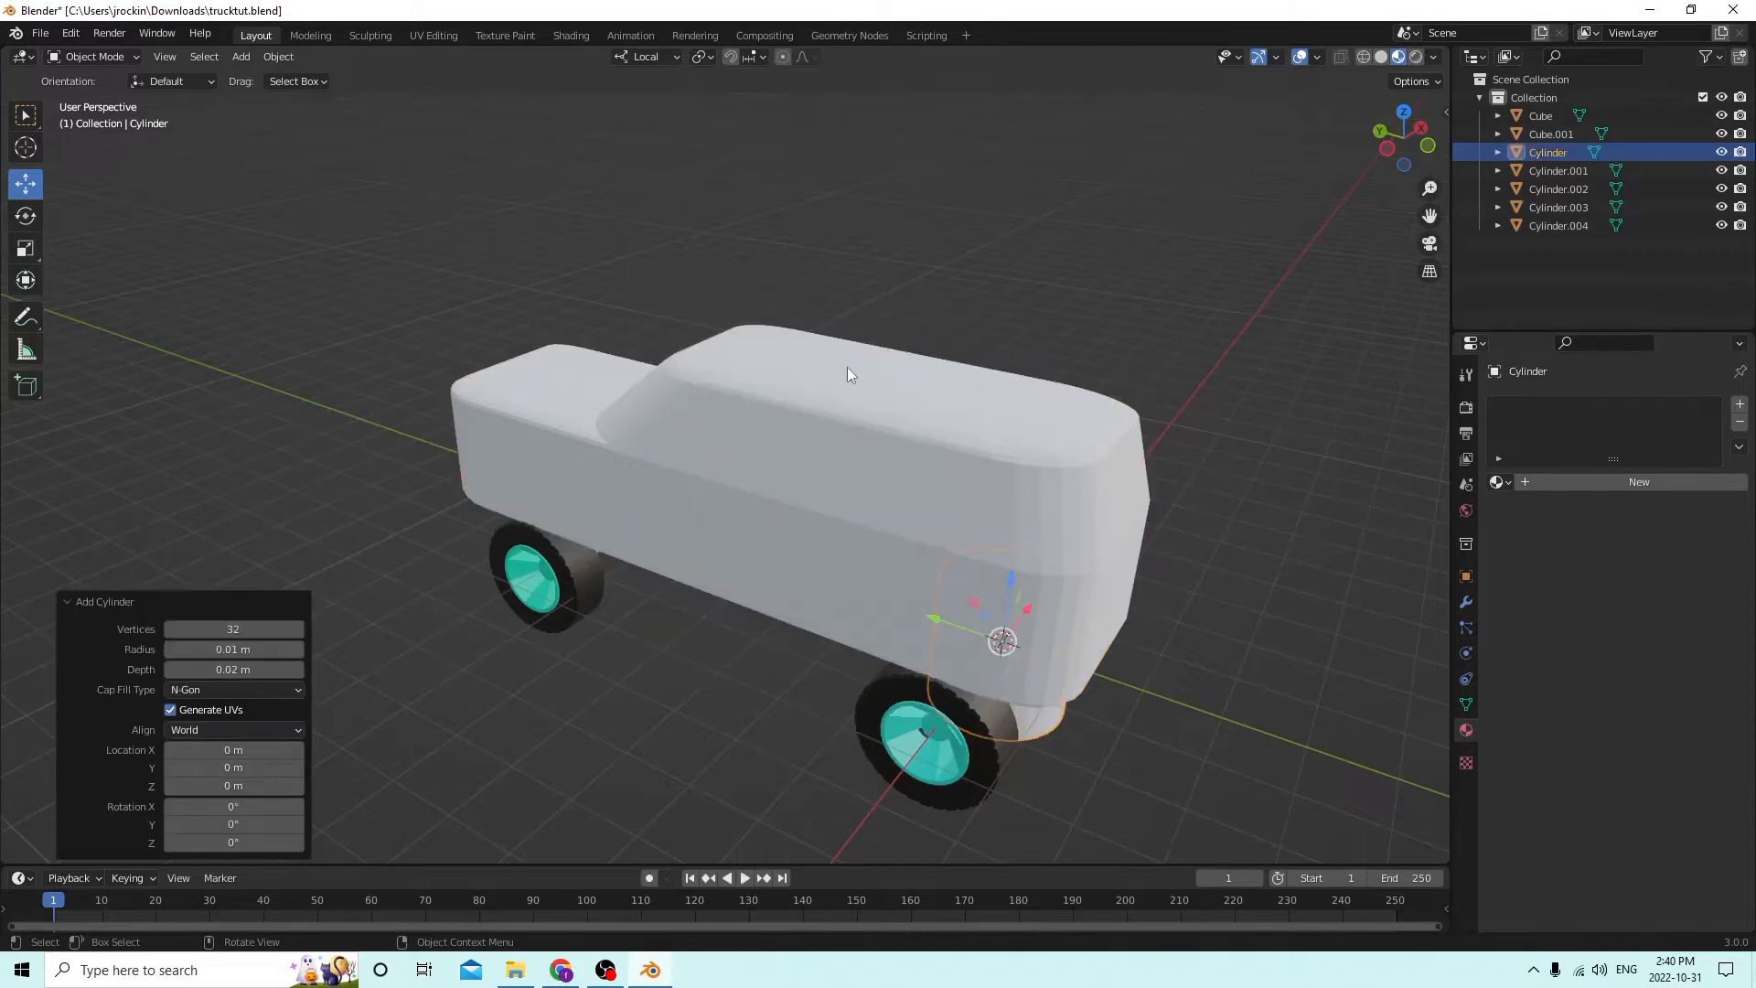
{"action": "middle_click_drag", "start_coordinate": [847, 366], "coordinate": [1418, 537]}
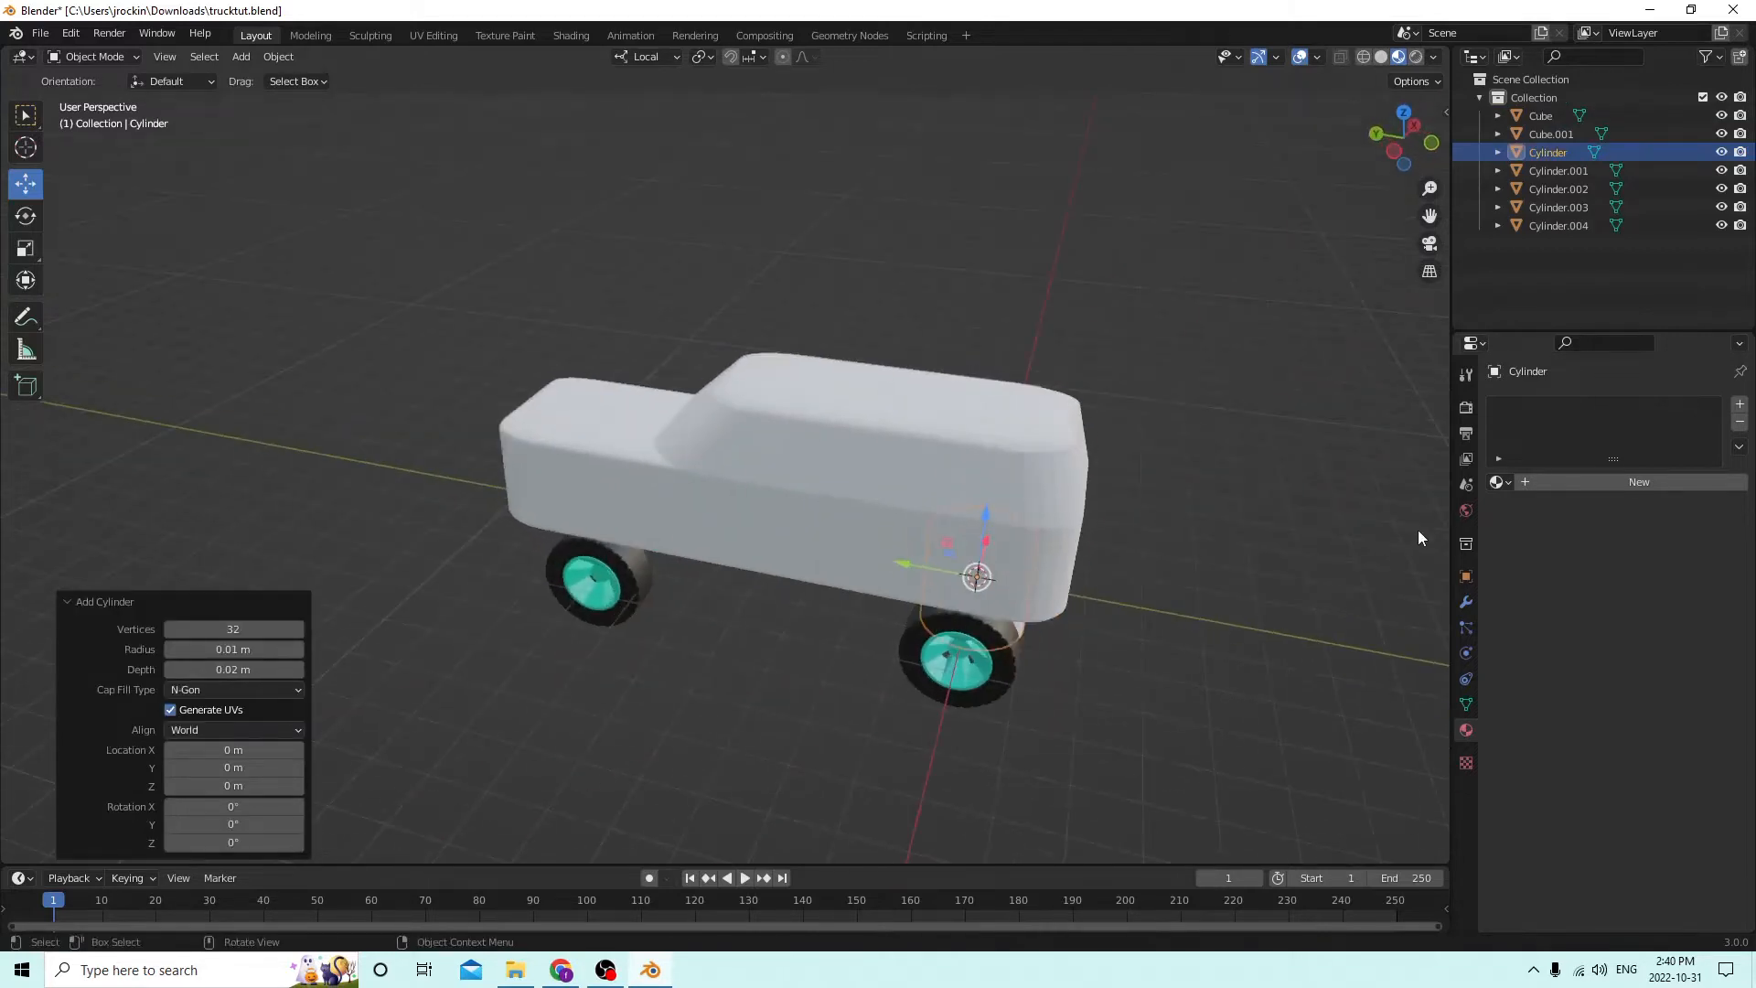
{"action": "left_click", "coordinate": [1466, 578]}
{"action": "middle_click_drag", "start_coordinate": [1317, 473], "coordinate": [1471, 517]}
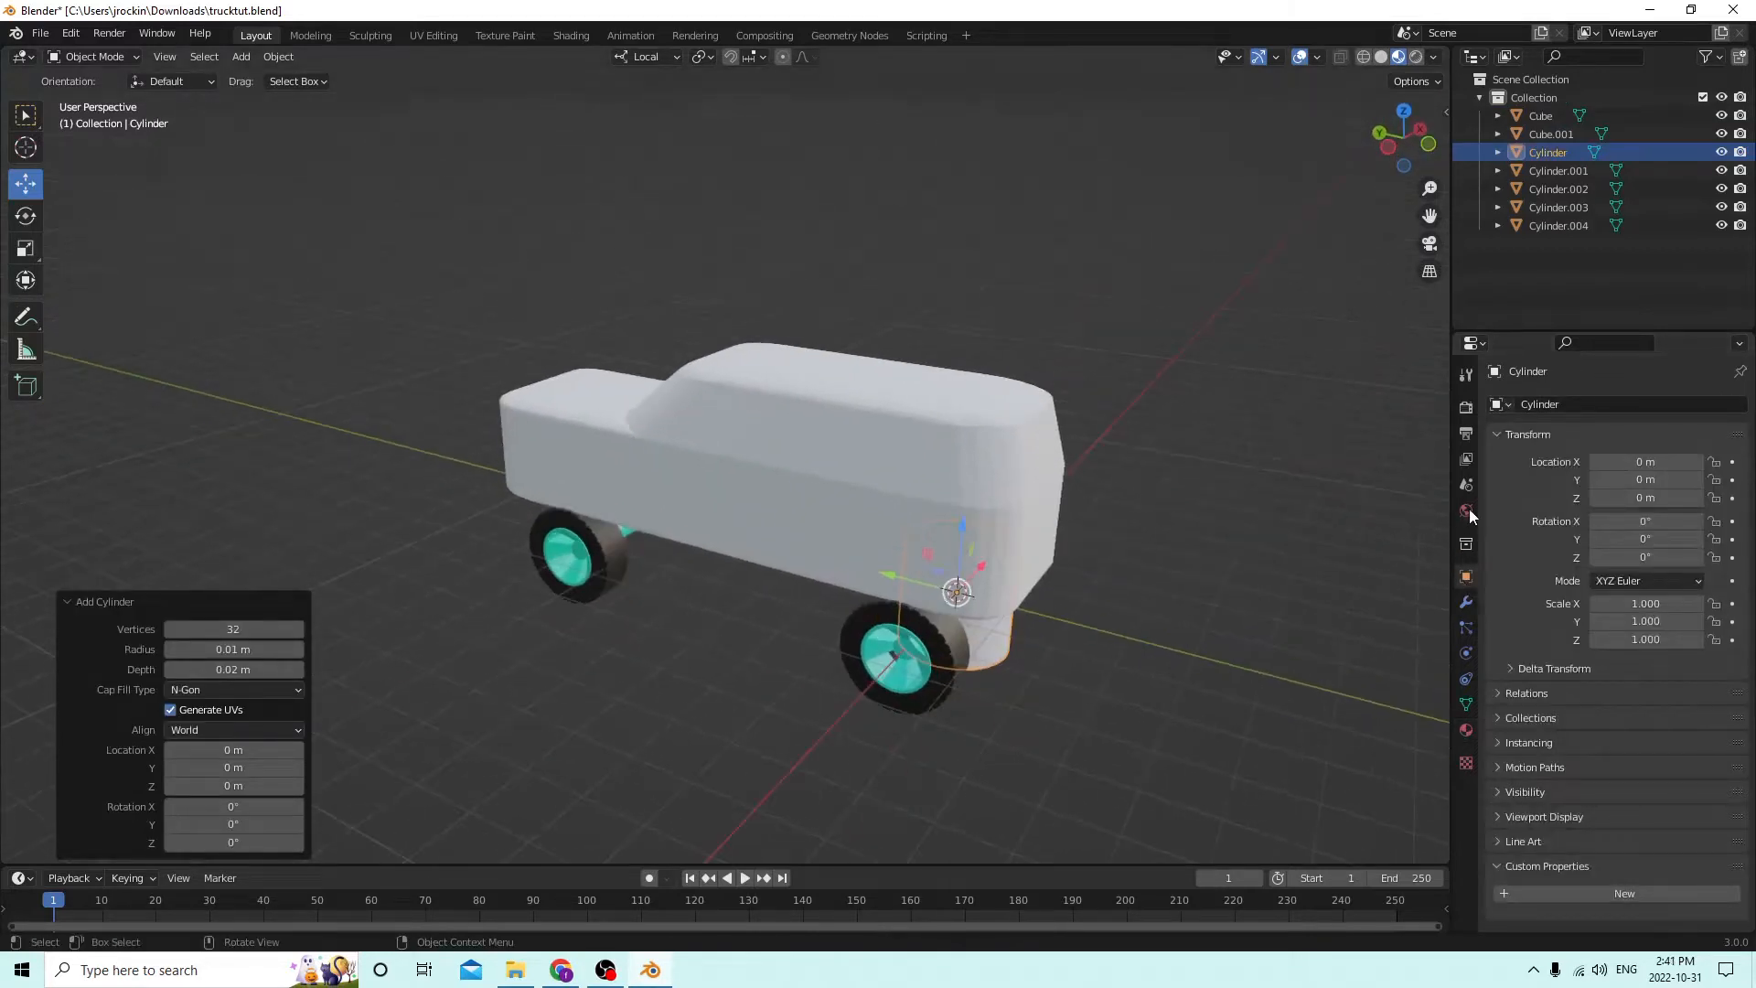
{"action": "left_click", "coordinate": [1601, 521]}
{"action": "type", "text": "90"}
{"action": "key", "text": "Return"}
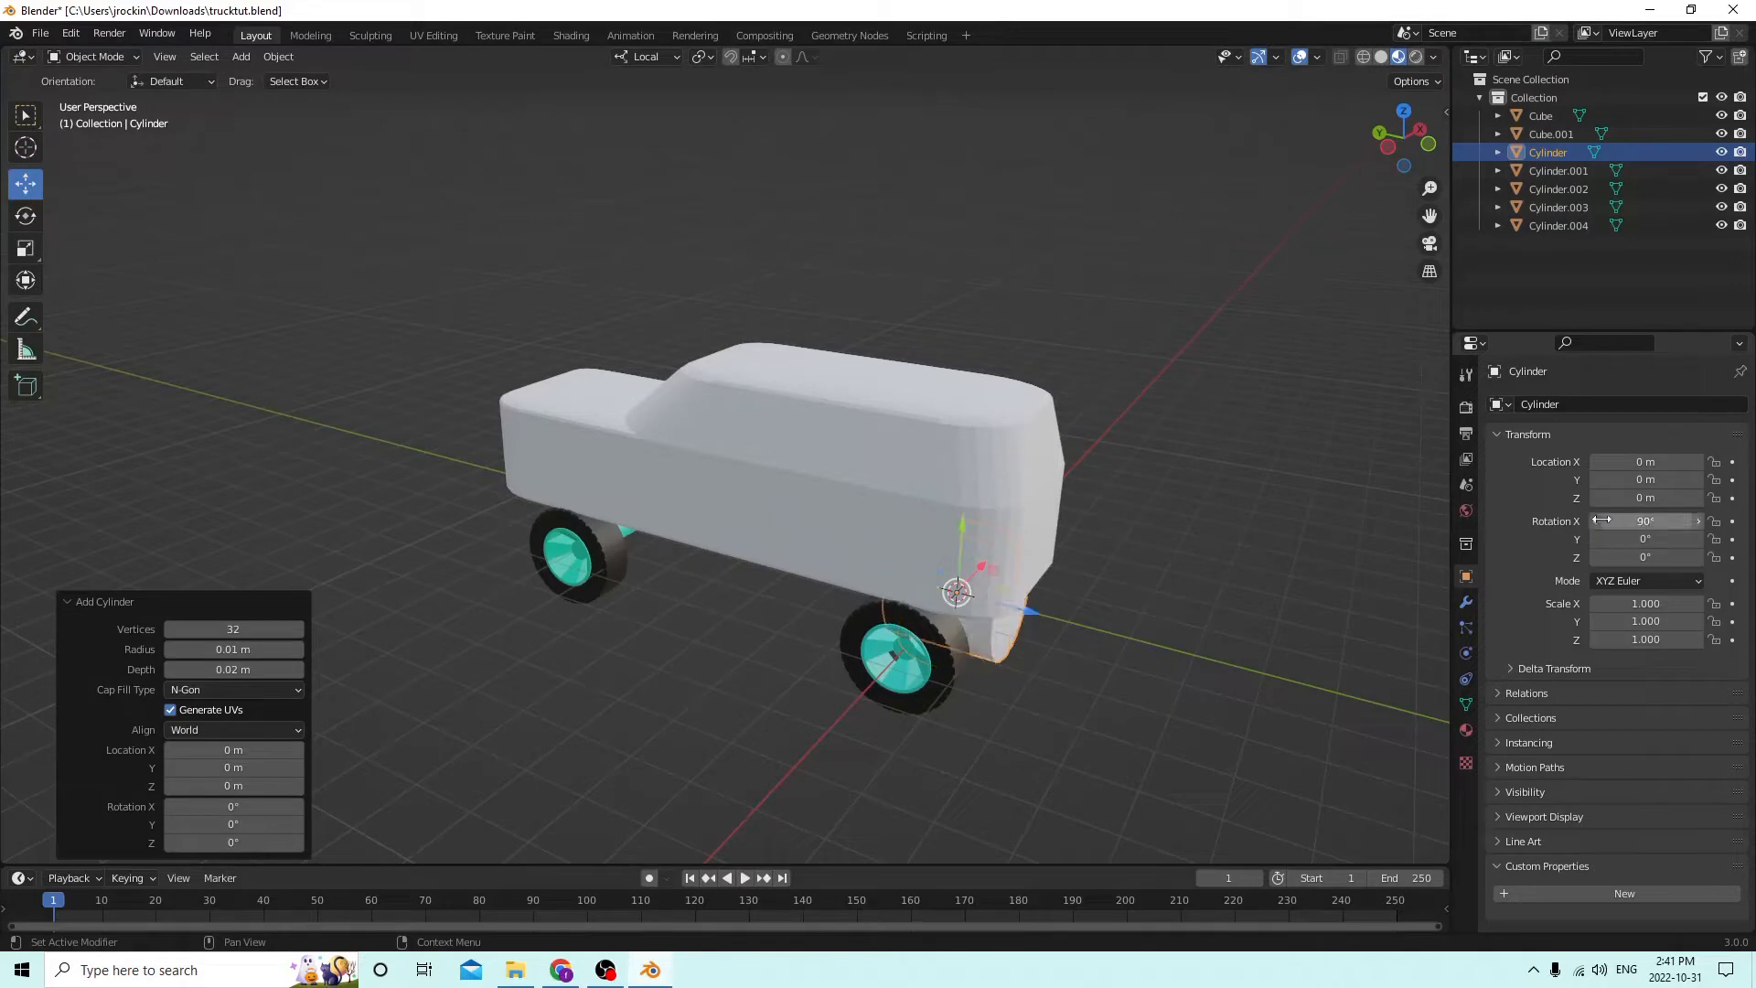
{"action": "type", "text": "0"}
{"action": "key", "text": "Return"}
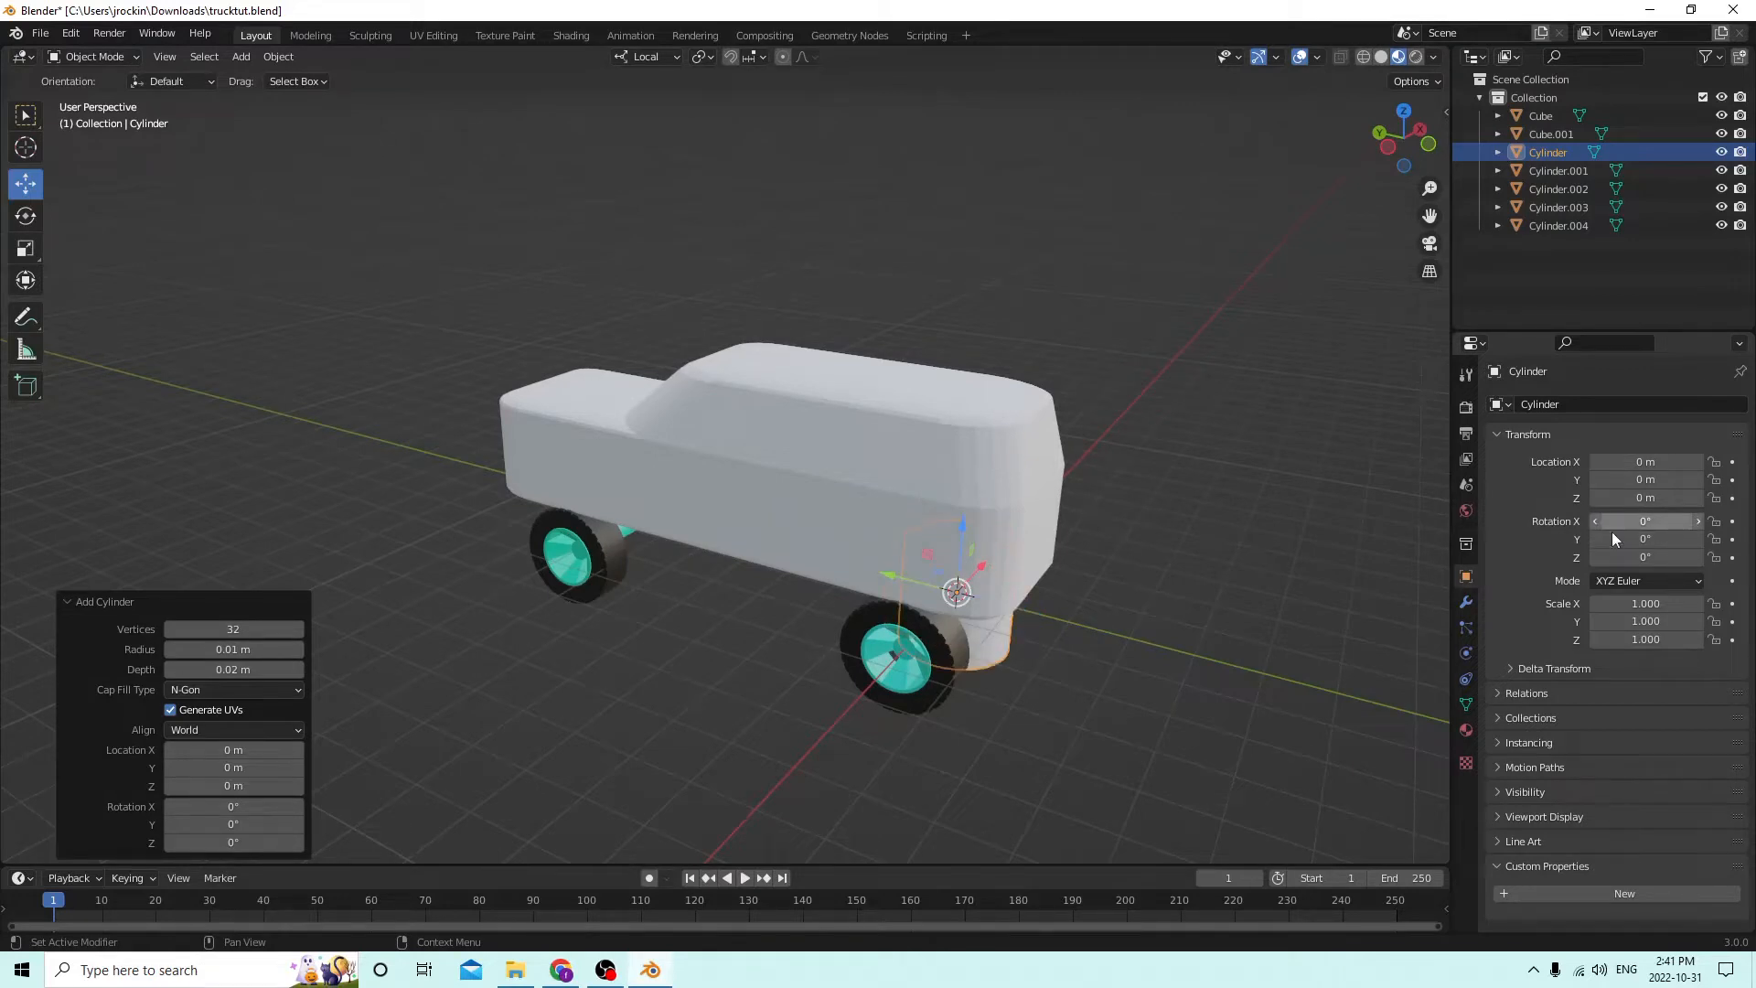
Set the cylinder's Y rotation to 90°.
{"action": "left_click", "coordinate": [1614, 539]}
{"action": "type", "text": "90"}
{"action": "key", "text": "Return"}
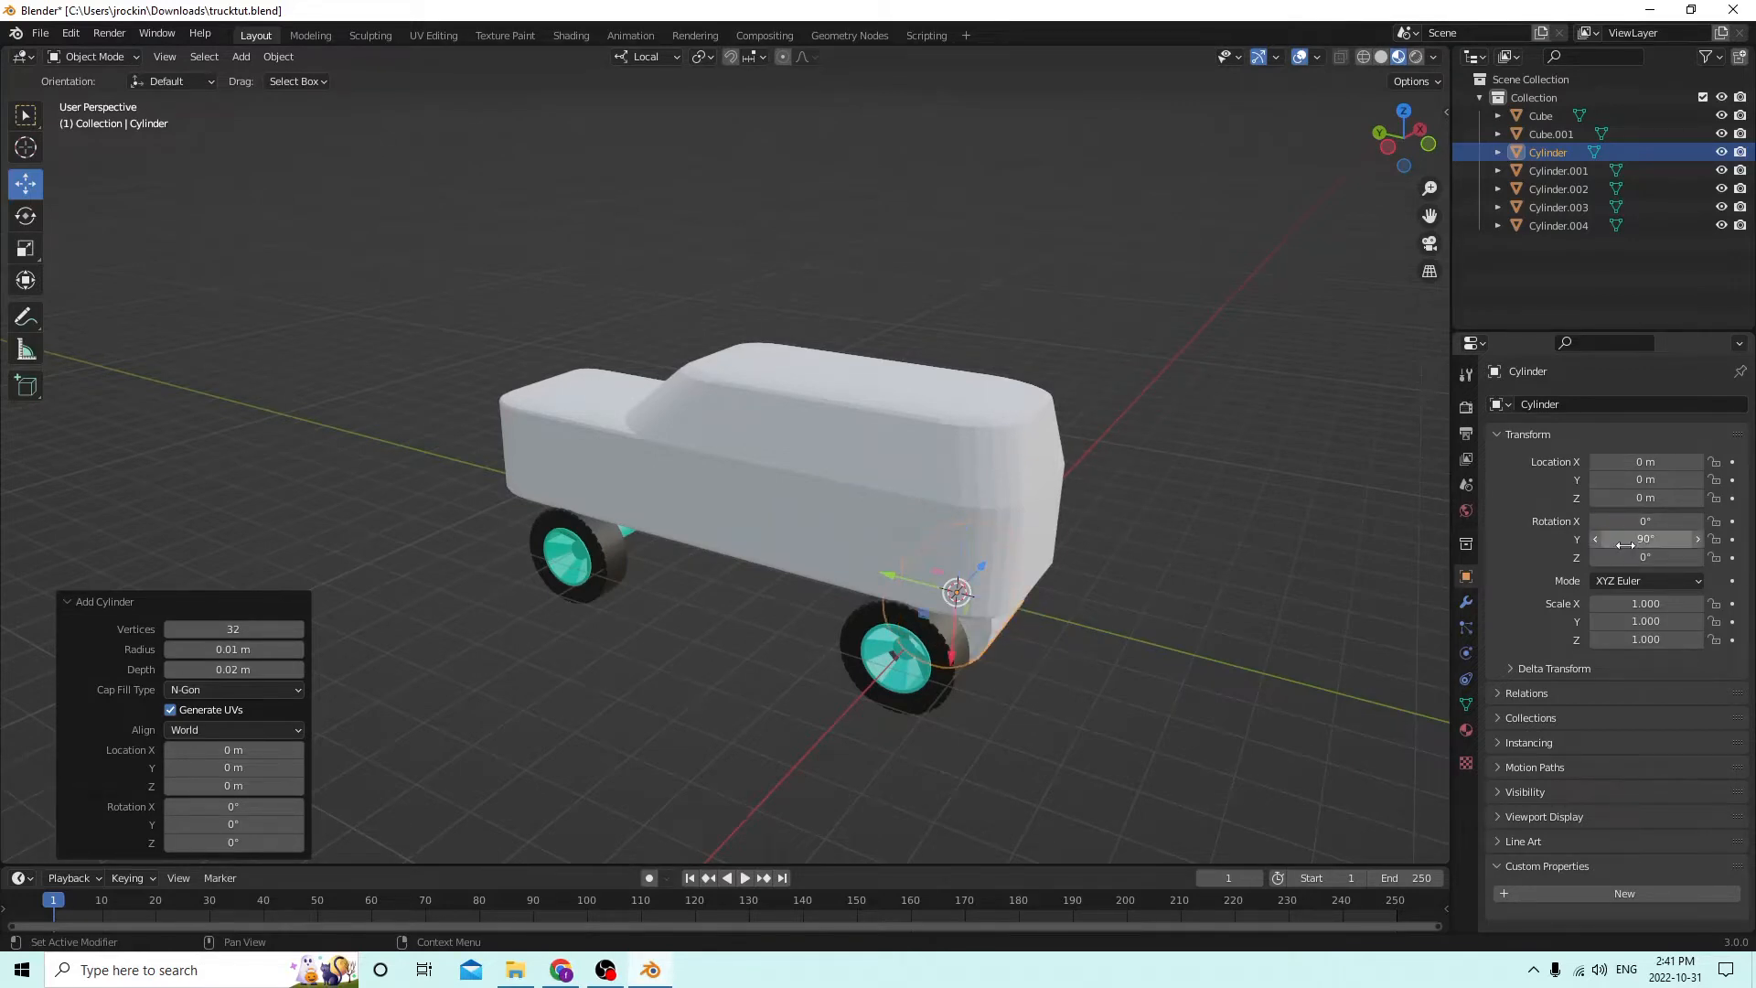
{"action": "middle_click_drag", "start_coordinate": [1212, 538], "coordinate": [1162, 490]}
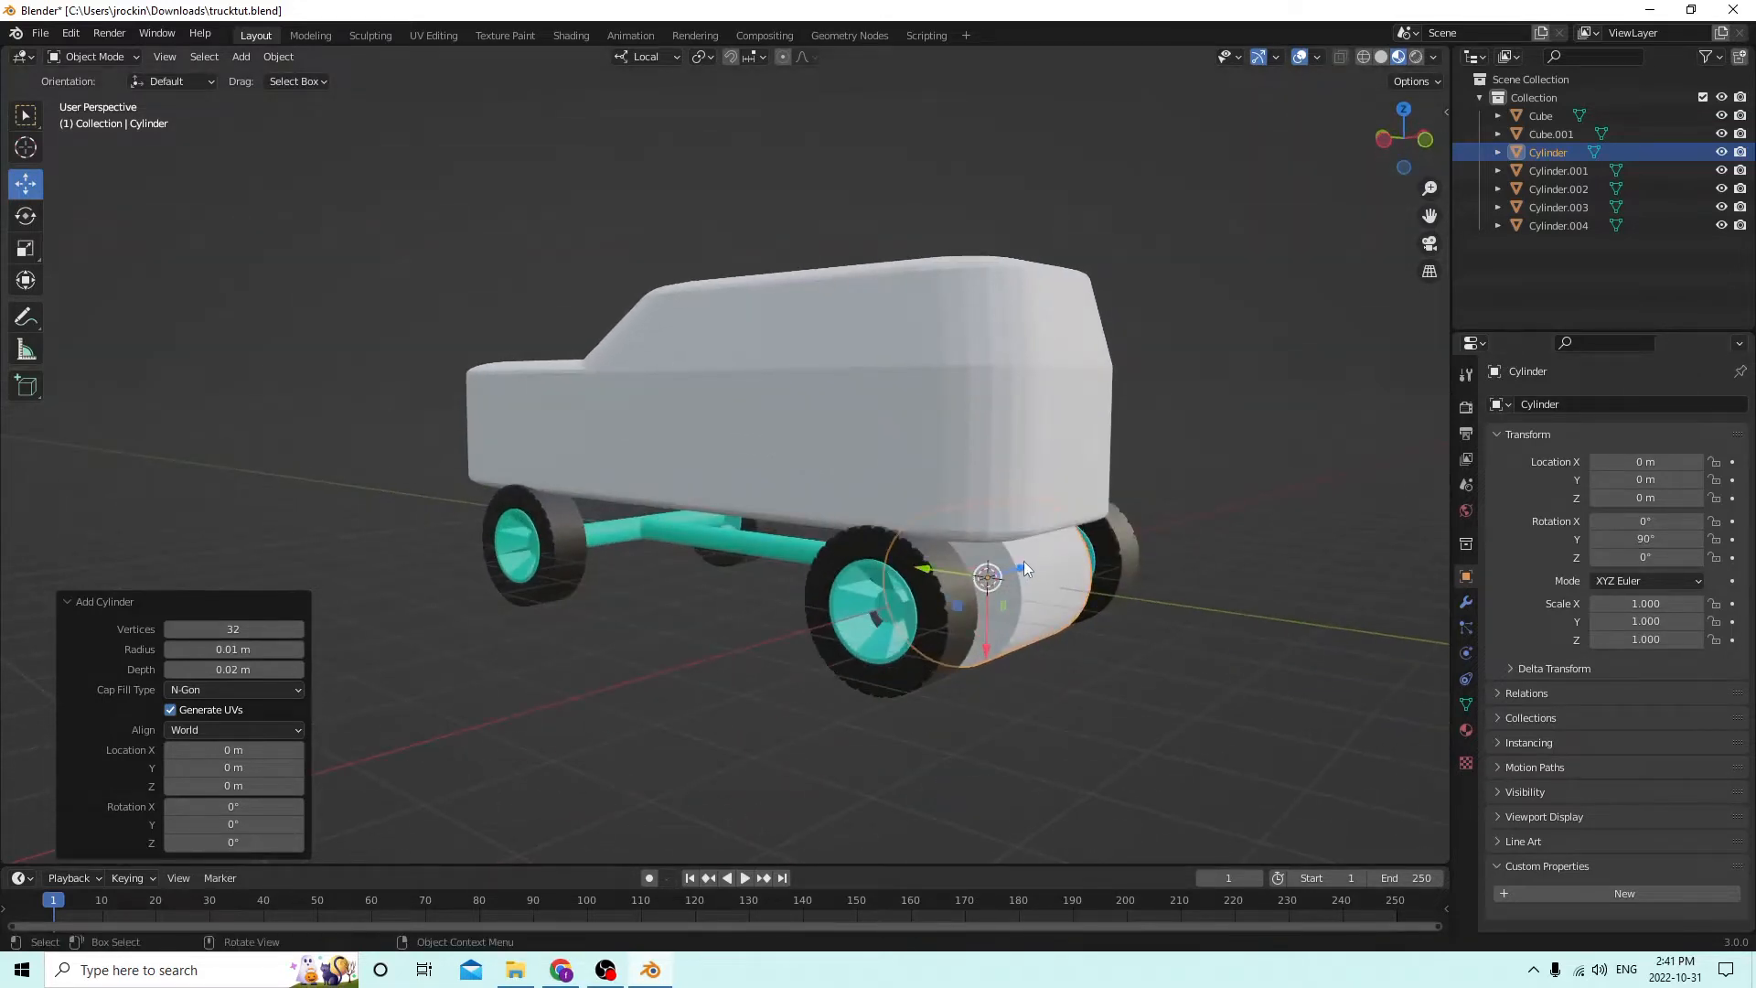
Move the cylinder along its local Z axis into the rear wheel on one side, to X location -0.022136 m.
{"action": "key", "text": "g"}
{"action": "key", "text": "z"}
{"action": "key", "text": "z"}
{"action": "left_click", "coordinate": [941, 584]}
{"action": "middle_click_drag", "start_coordinate": [941, 584], "coordinate": [710, 662]}
{"action": "left_click_drag", "start_coordinate": [780, 646], "coordinate": [759, 649]}
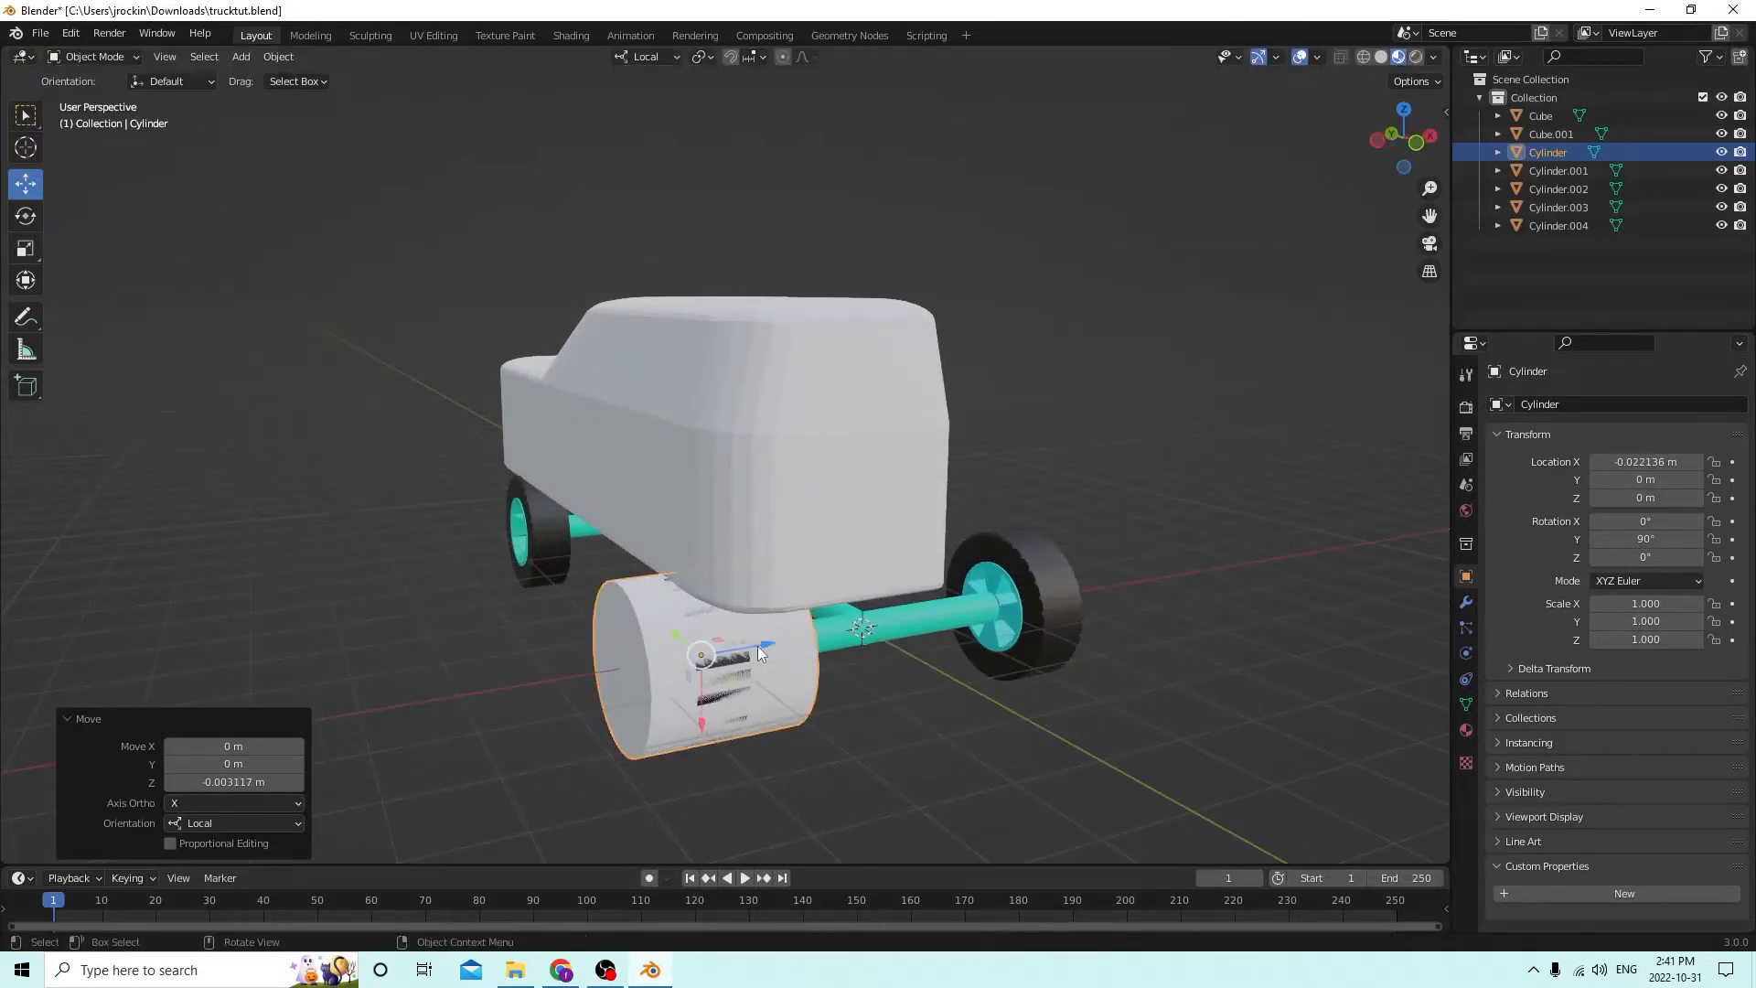
Flatten the cylinder to a scale of 0.32 along its local Z, and enlarge it uniformly by about 1.06 around the tire.
{"action": "left_click", "coordinate": [28, 250]}
{"action": "left_click_drag", "start_coordinate": [766, 643], "coordinate": [723, 665]}
{"action": "middle_click_drag", "start_coordinate": [762, 672], "coordinate": [1126, 653]}
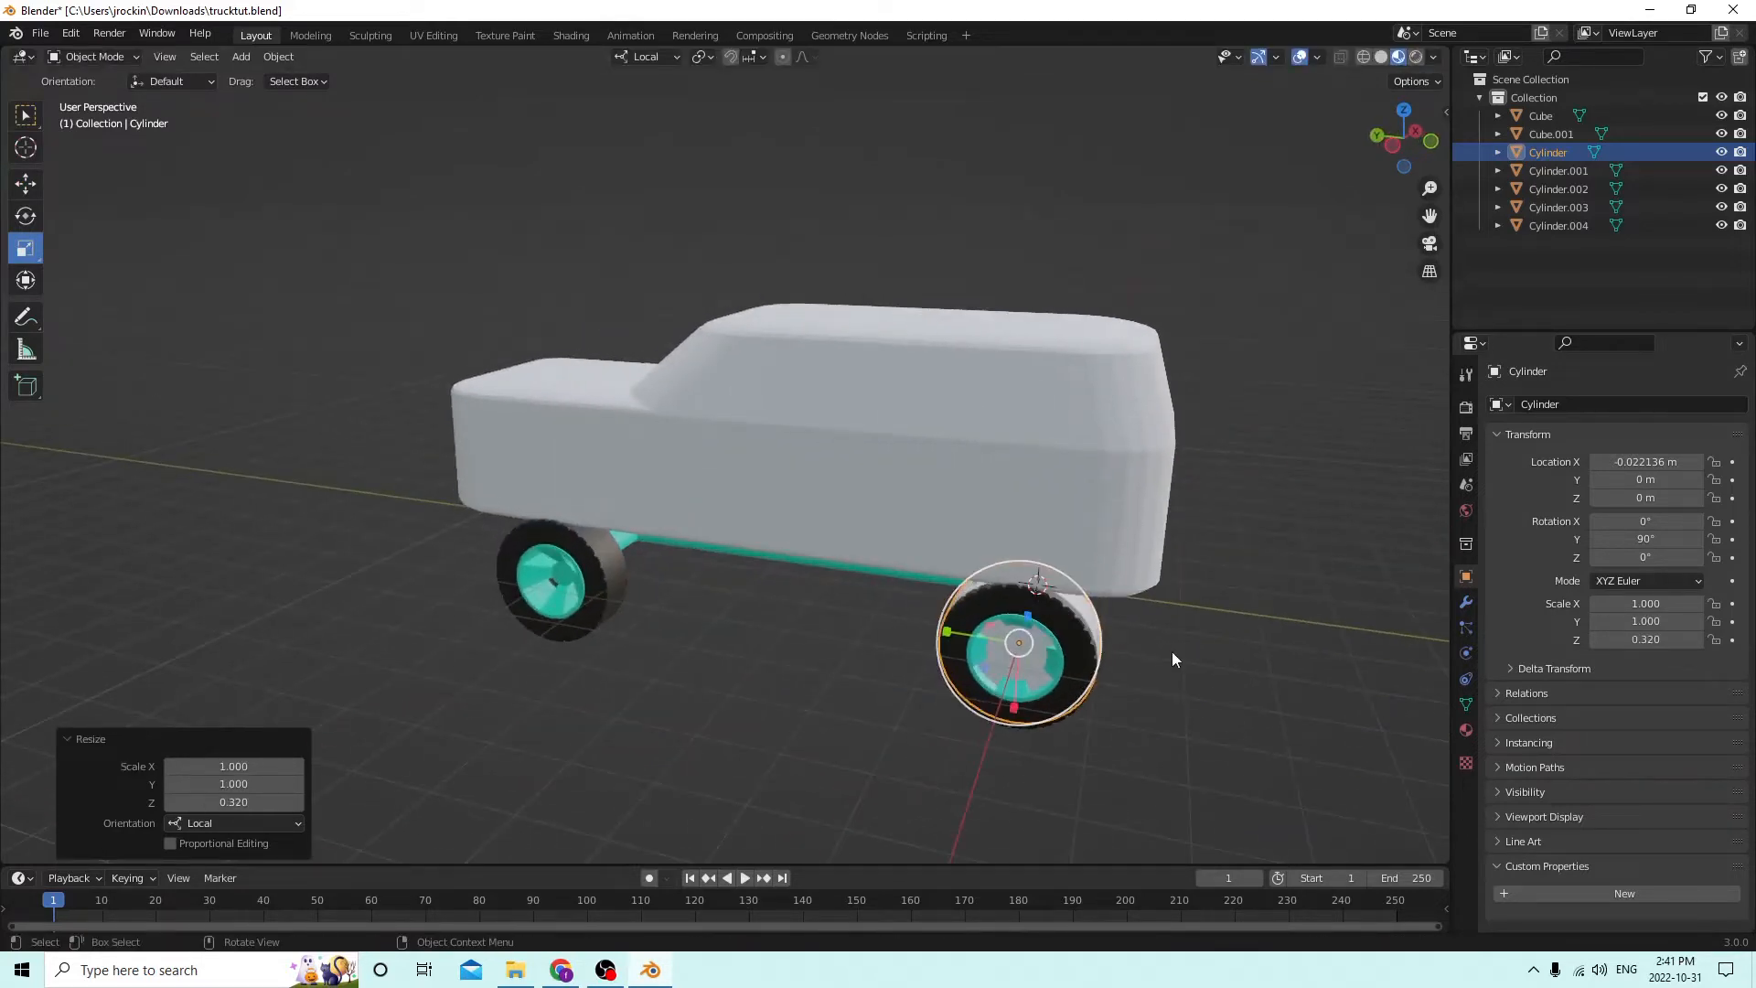
{"action": "key", "text": "s"}
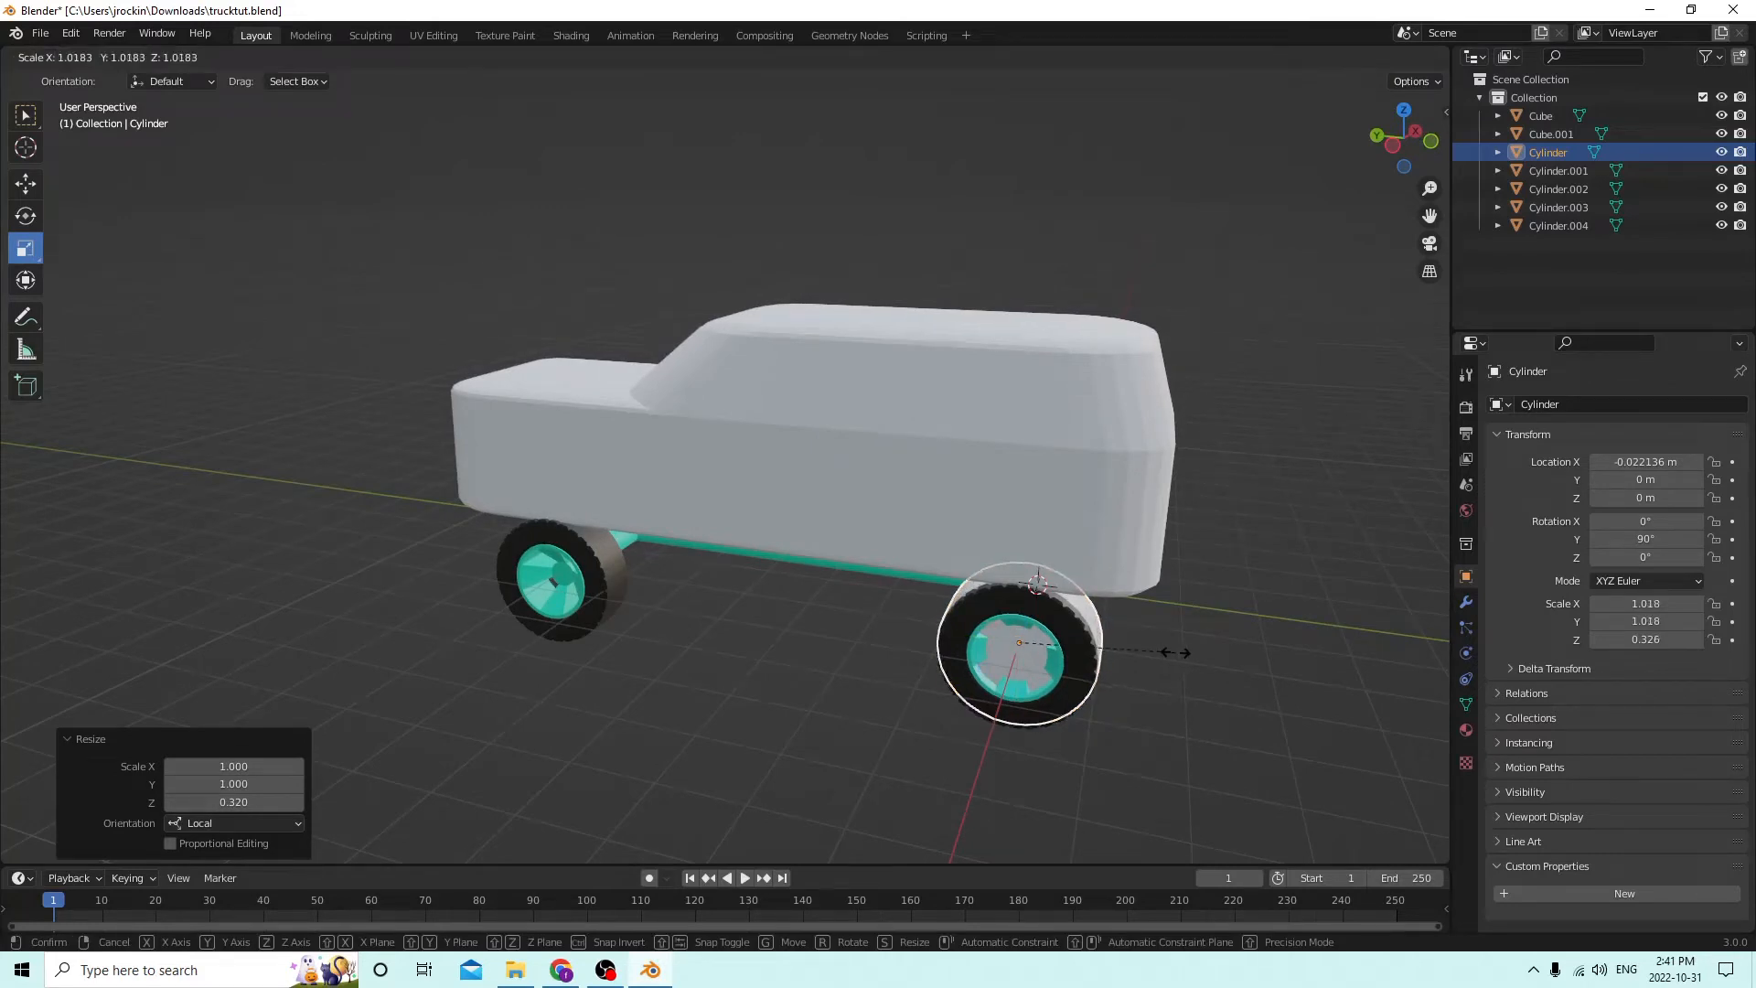
{"action": "mouse_move", "coordinate": [1181, 652]}
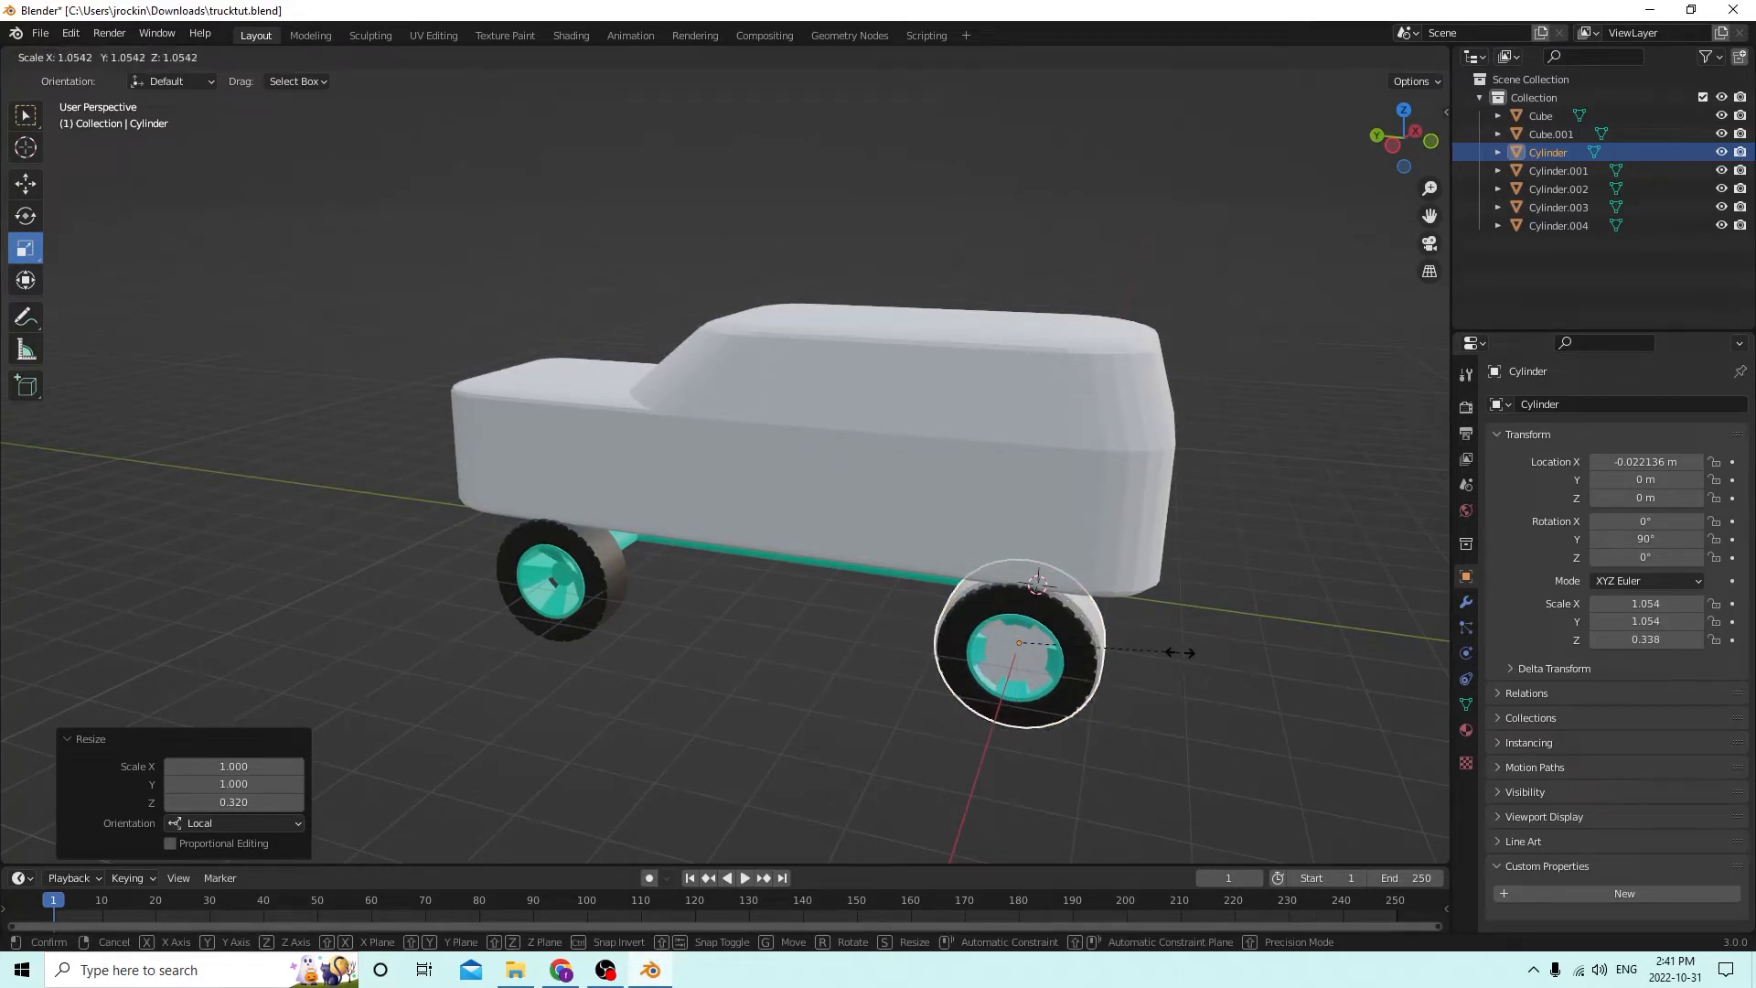
{"action": "left_click", "coordinate": [1181, 652]}
{"action": "middle_click_drag", "start_coordinate": [1052, 641], "coordinate": [1015, 634]}
Move the cylinder about 0.0013 m outward along its local Z and scale it uniformly by 1.015.
{"action": "key", "text": "Tab"}
{"action": "key", "text": "Tab"}
{"action": "left_click", "coordinate": [27, 249]}
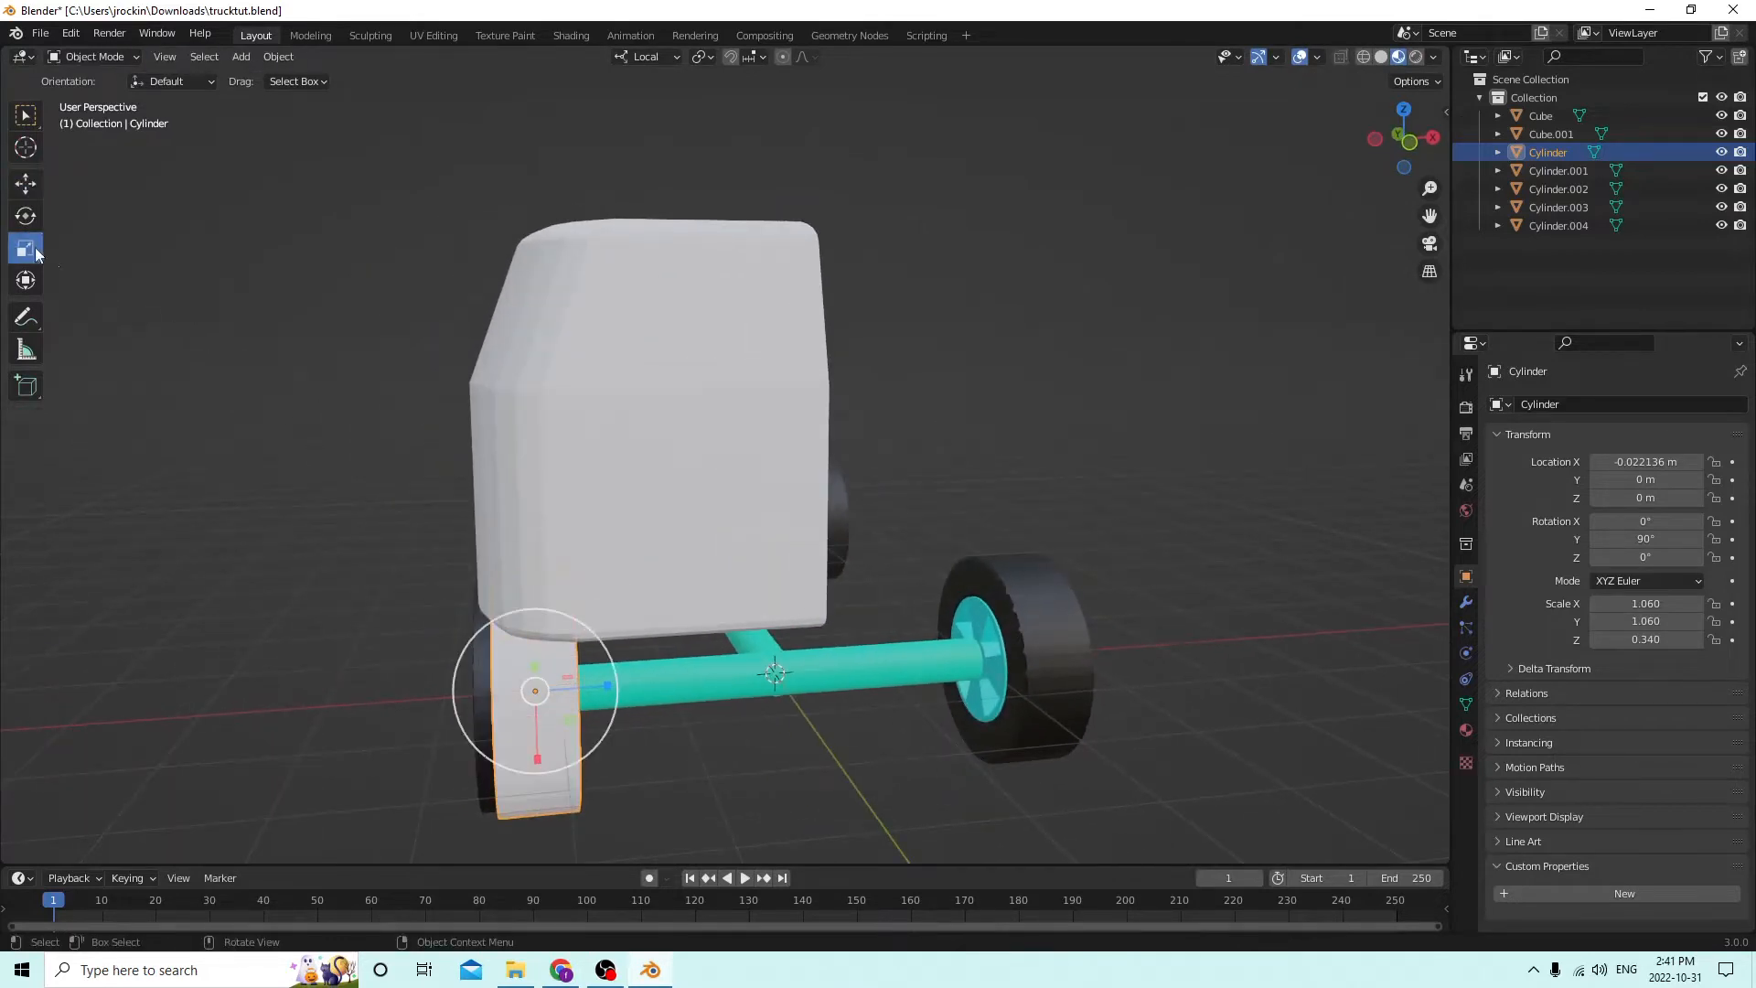
{"action": "left_click", "coordinate": [25, 184]}
{"action": "middle_click_drag", "start_coordinate": [422, 505], "coordinate": [921, 716]}
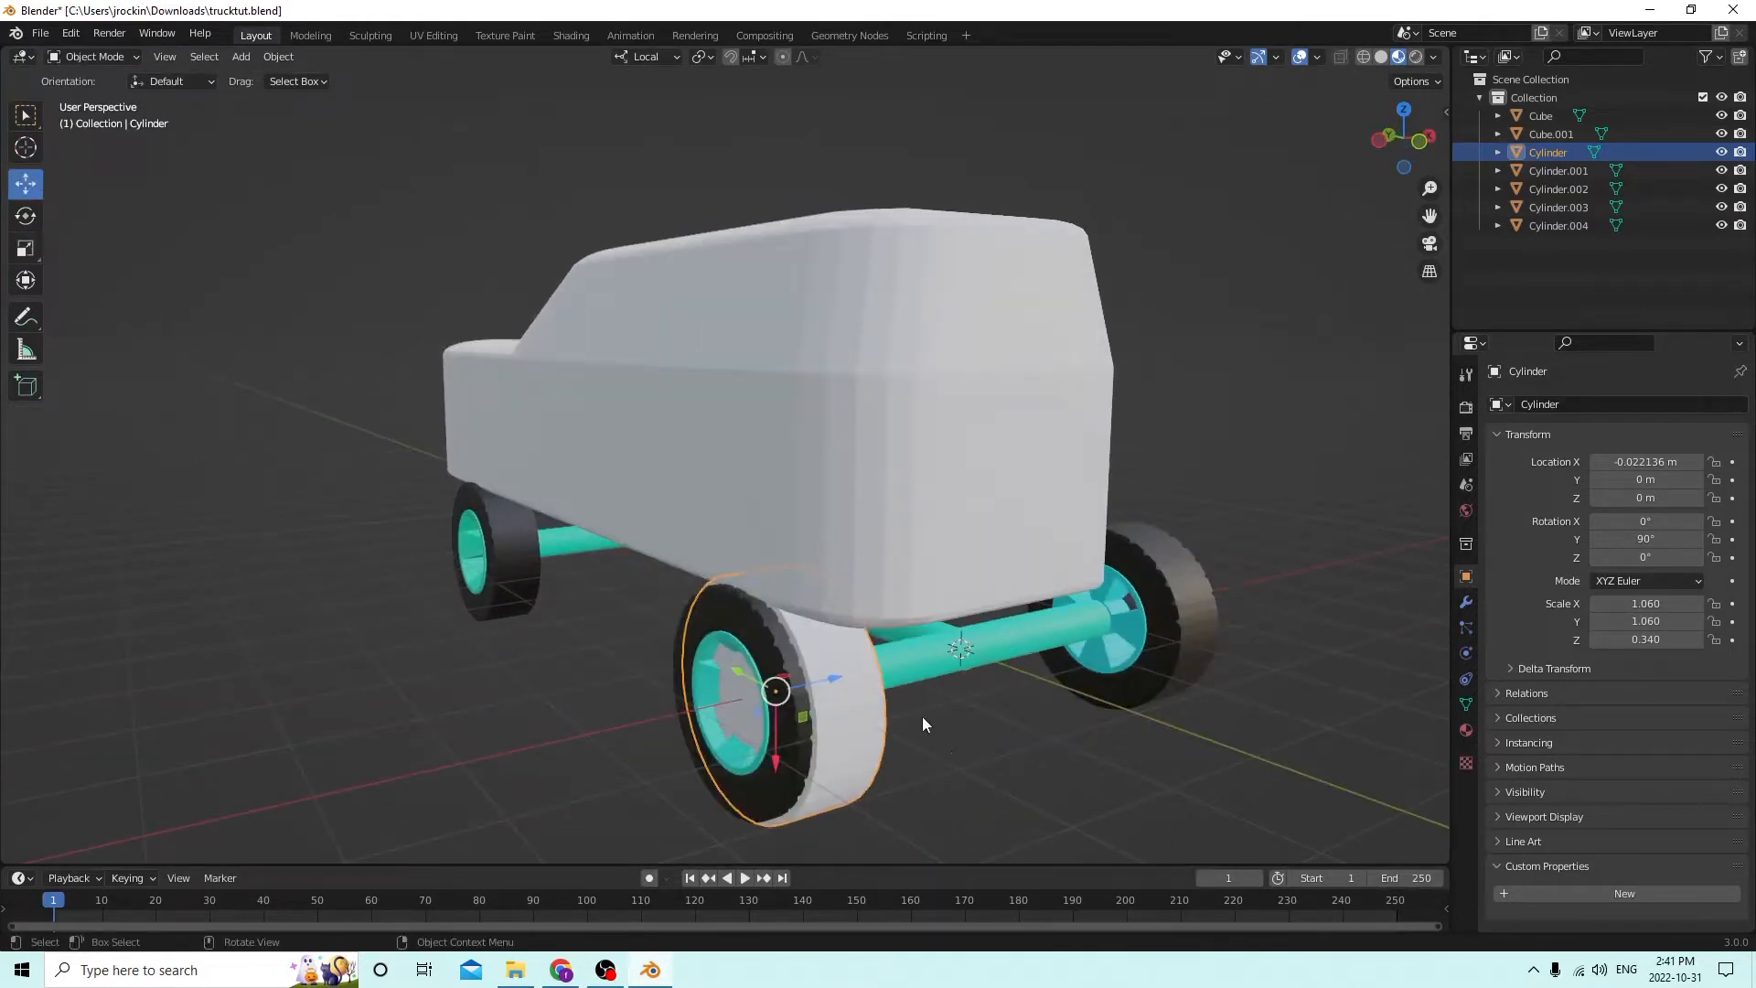
{"action": "left_click_drag", "start_coordinate": [845, 676], "coordinate": [819, 679]}
{"action": "middle_click_drag", "start_coordinate": [819, 679], "coordinate": [973, 677]}
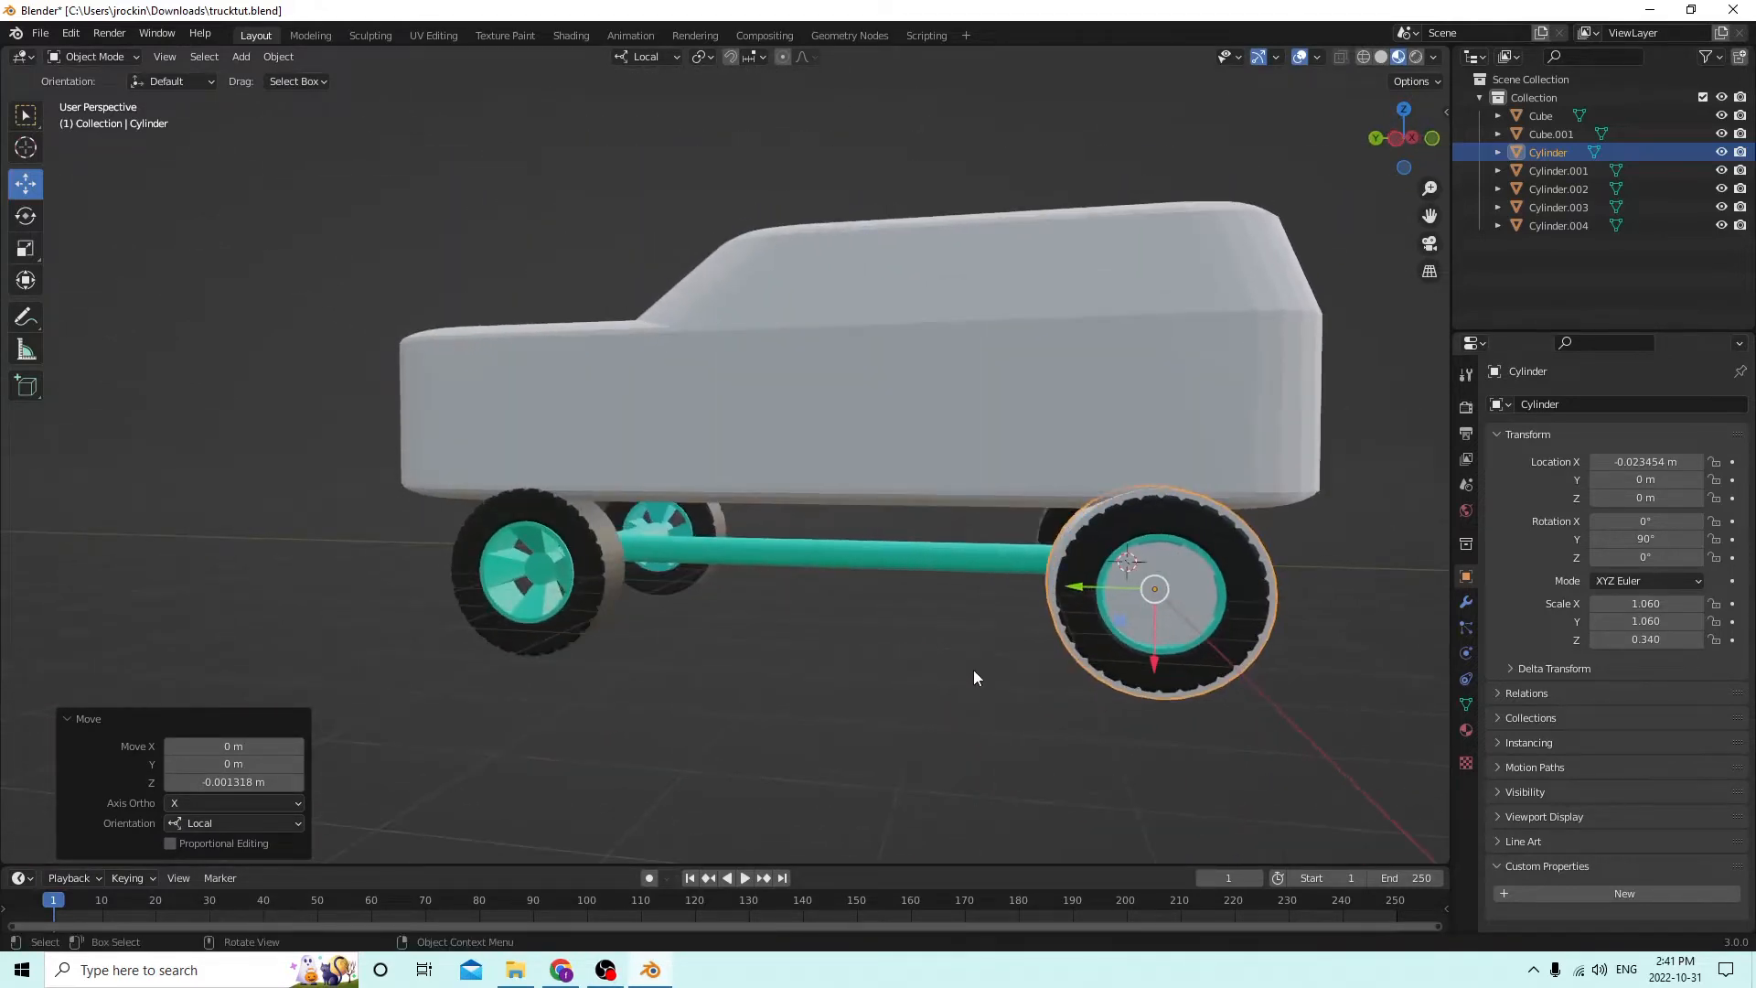
{"action": "key", "text": "s"}
{"action": "left_click", "coordinate": [1270, 676]}
{"action": "middle_click_drag", "start_coordinate": [1270, 677], "coordinate": [1299, 662]}
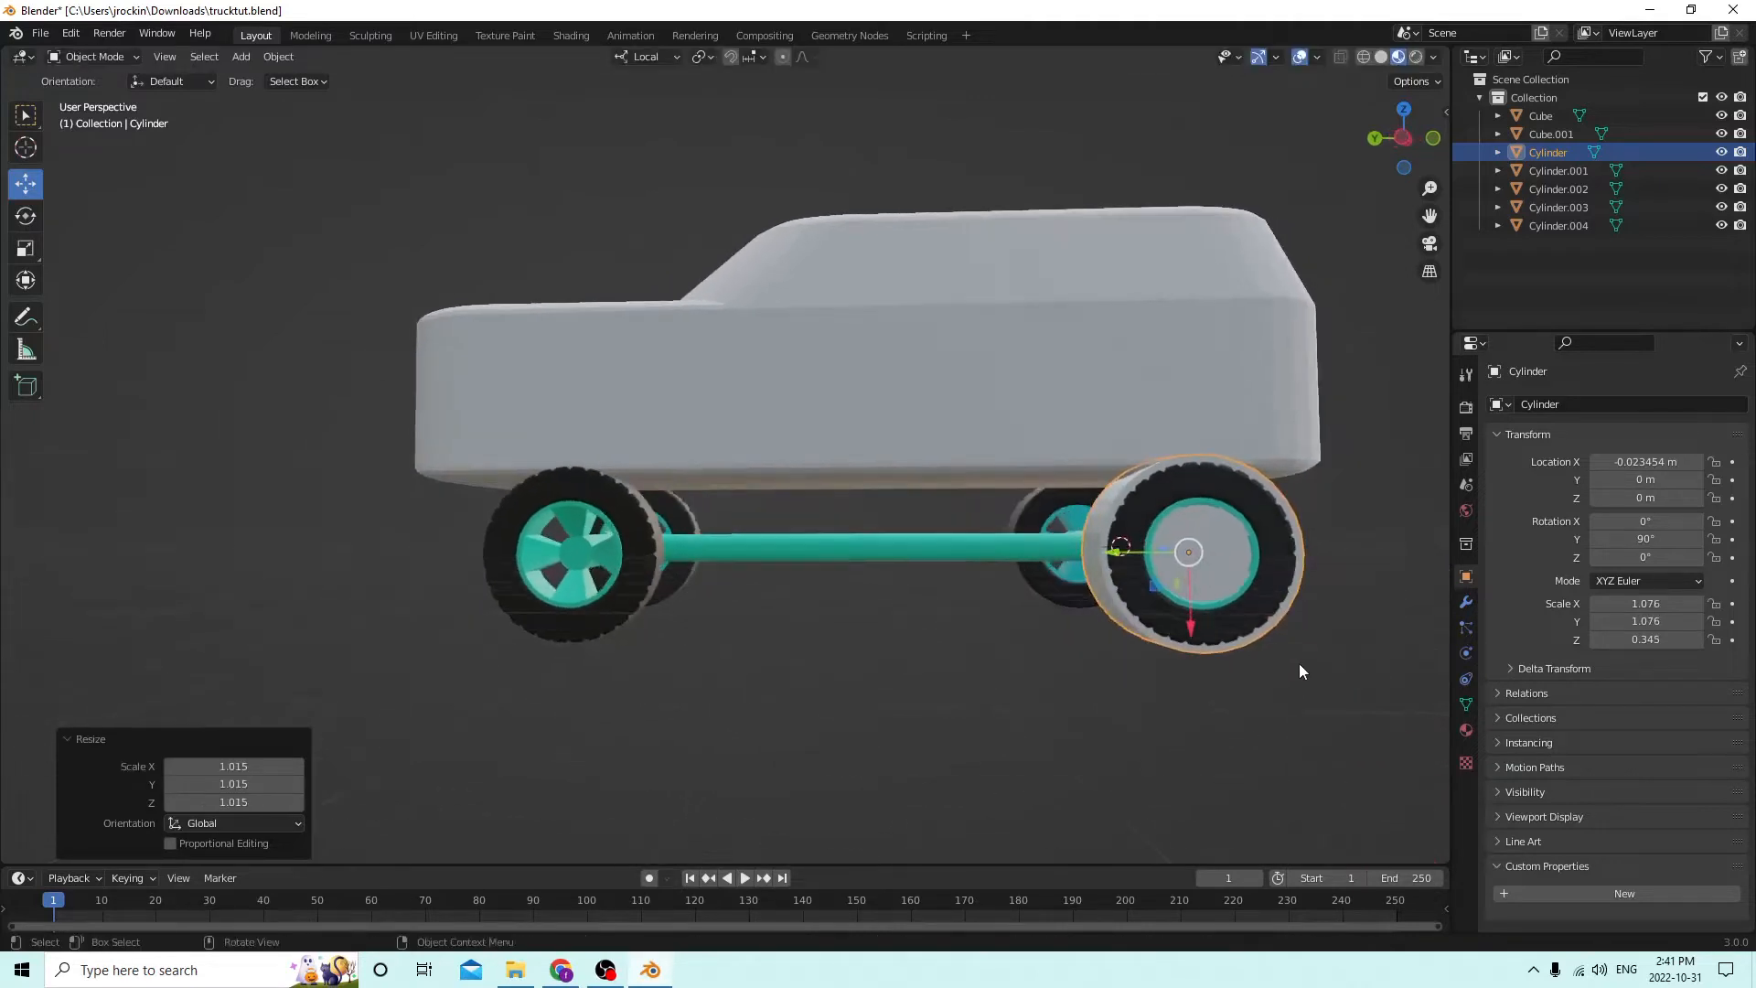
Duplicate the cylinder and move the copy about 0.0696 m along Y onto the front wheel.
{"action": "key", "text": "shift+d"}
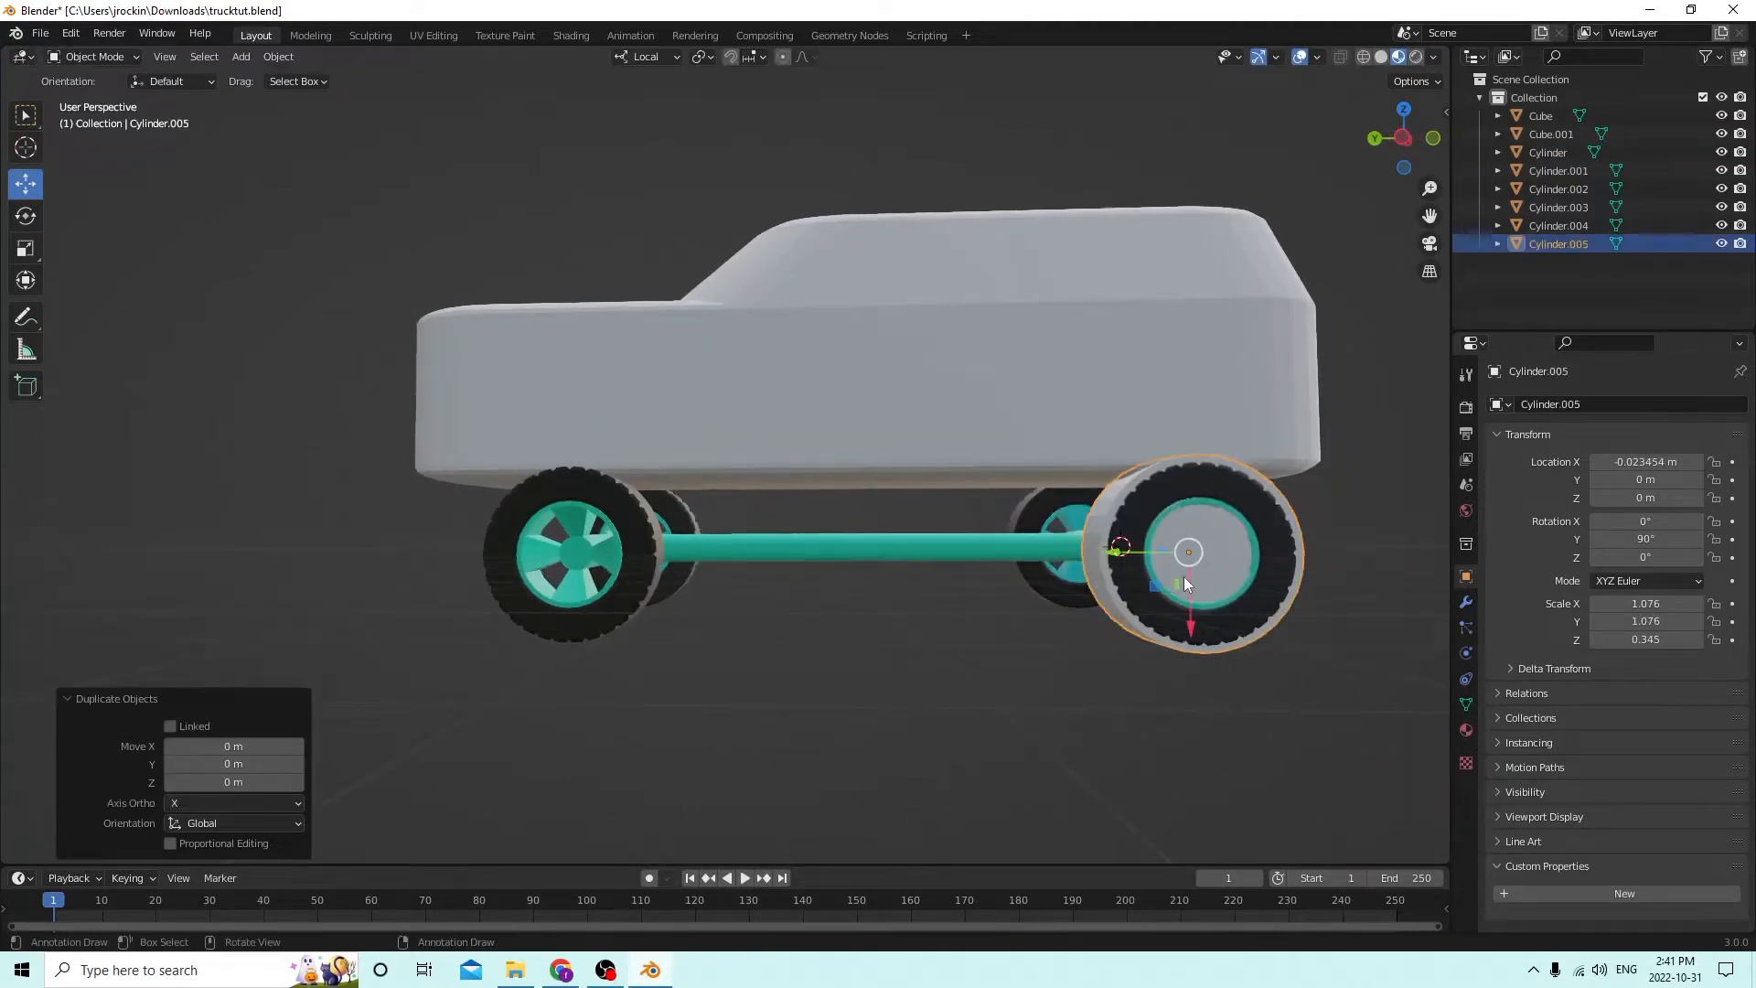
{"action": "middle_click_drag", "start_coordinate": [1183, 576], "coordinate": [1191, 622]}
{"action": "key", "text": "g"}
{"action": "key", "text": "y"}
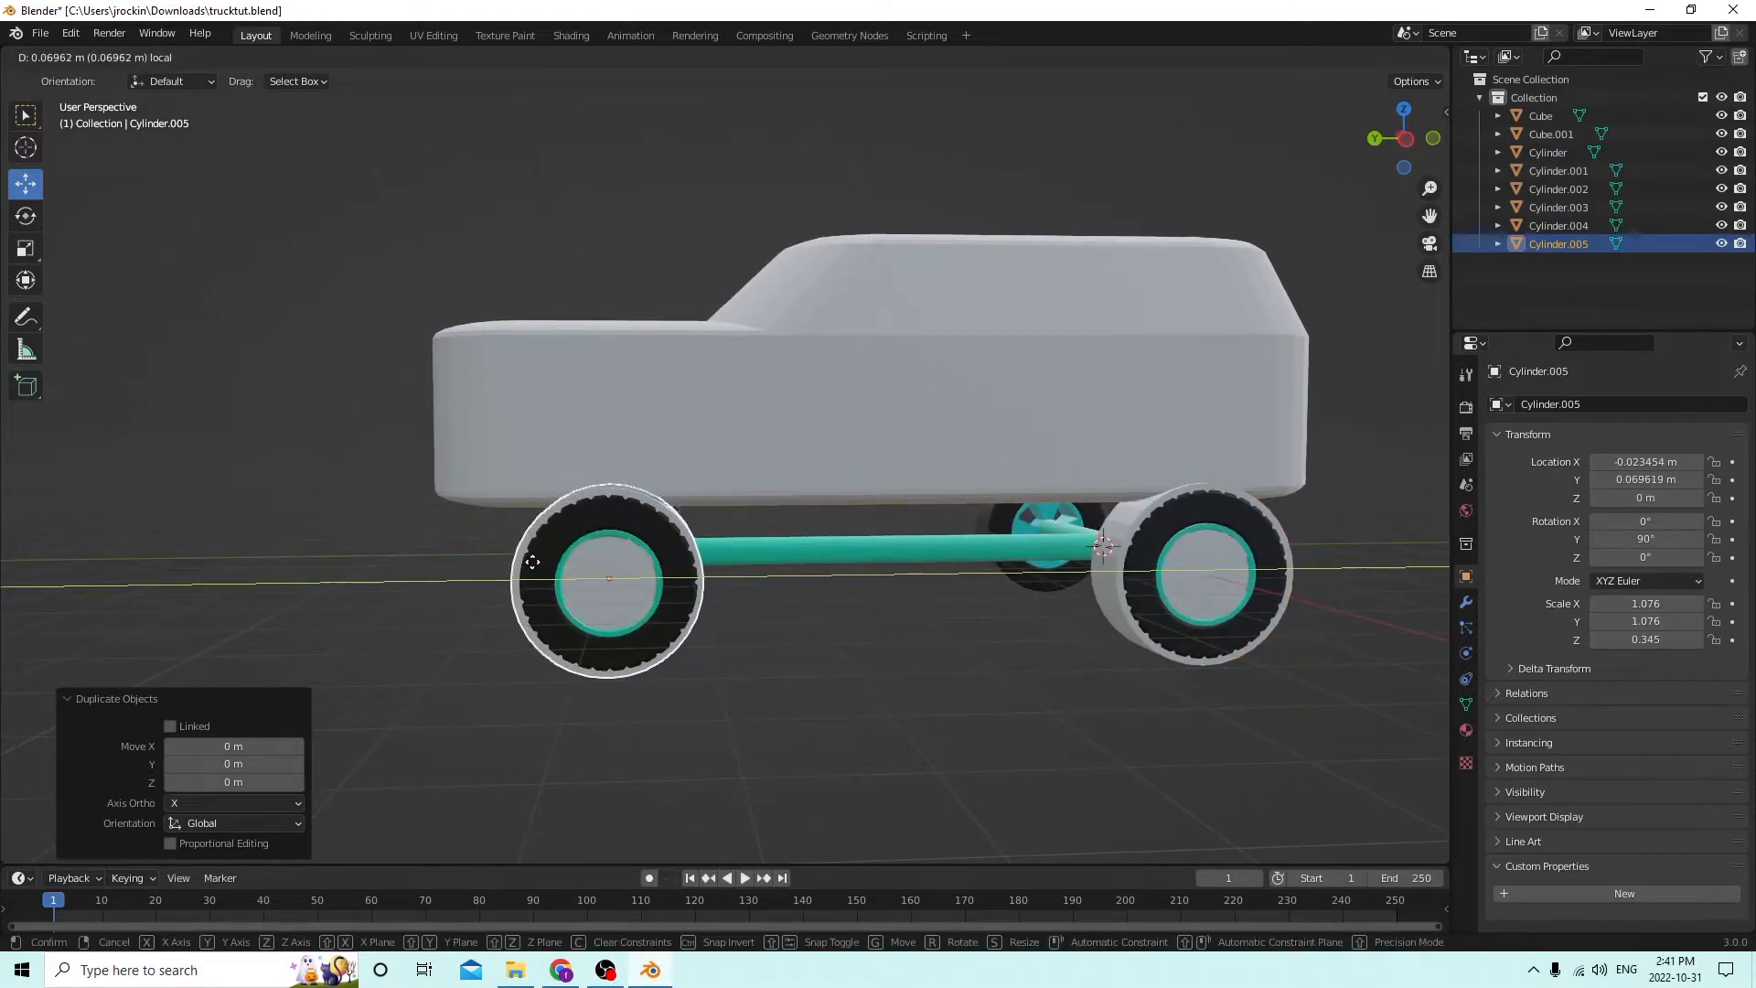
{"action": "left_click", "coordinate": [532, 561]}
{"action": "mouse_move", "coordinate": [533, 549]}
{"action": "middle_mouse_down"}
{"action": "mouse_move", "coordinate": [552, 549]}
{"action": "mouse_move", "coordinate": [553, 521]}
{"action": "middle_mouse_up"}
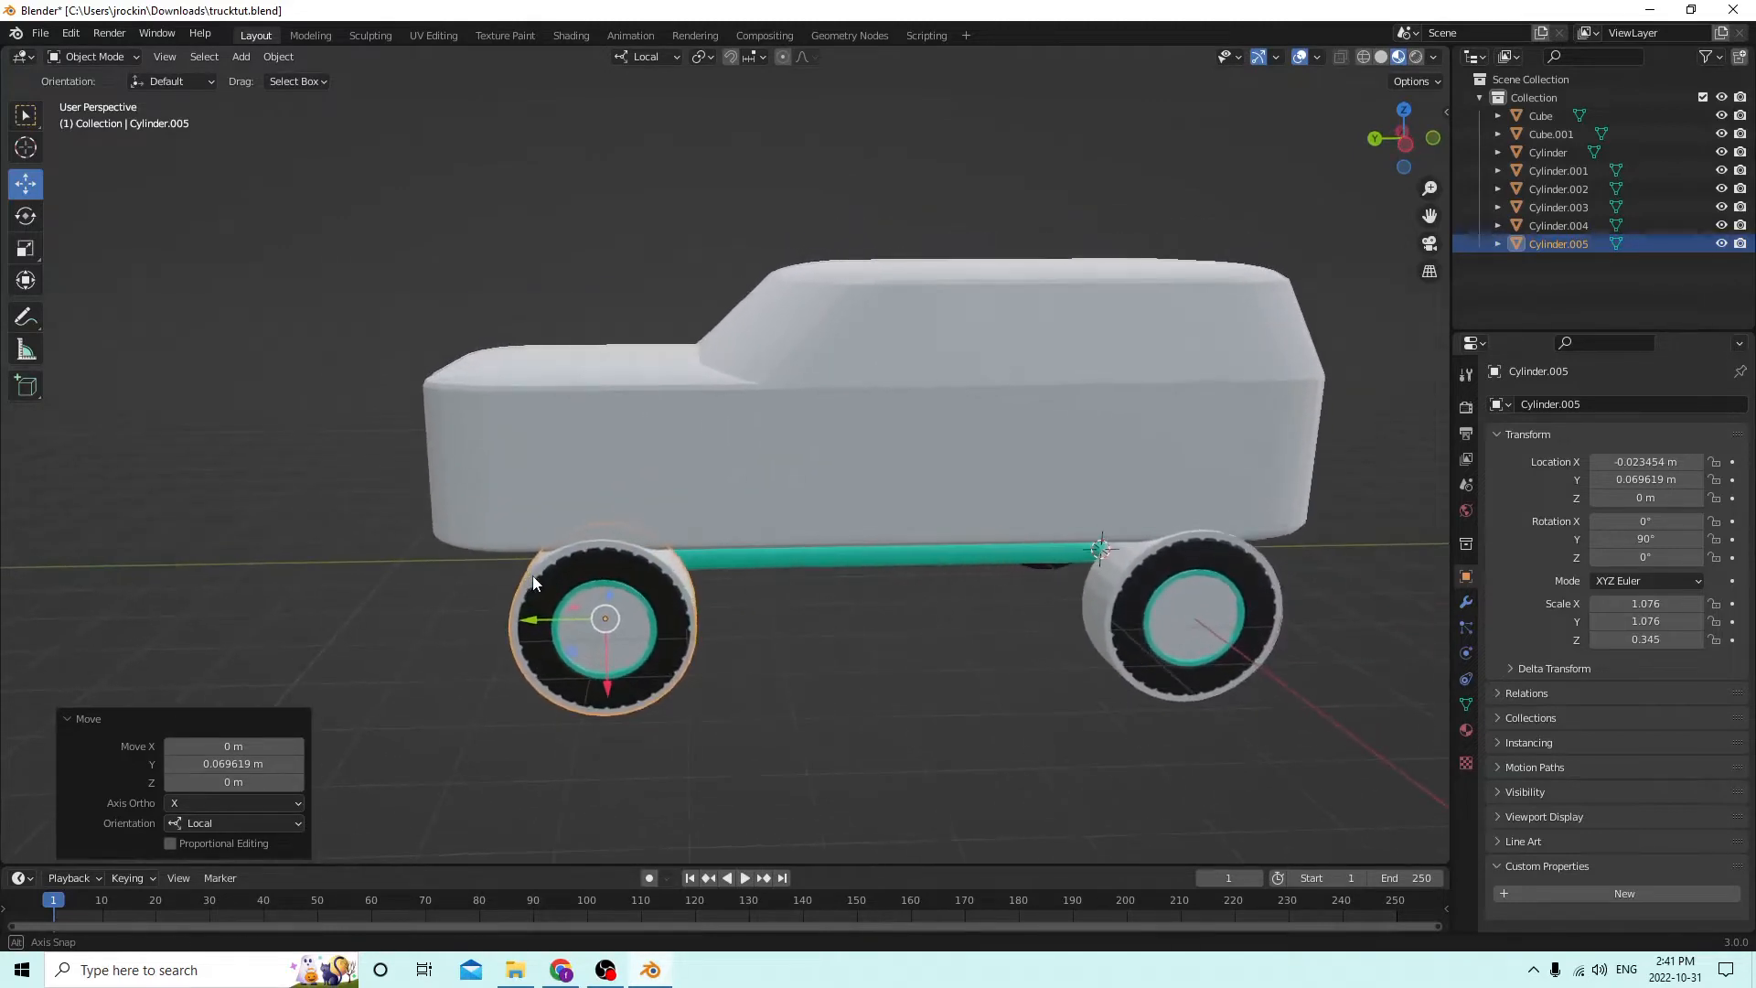
Select both wheel cylinders and raise them about 0.0105 m along their local X axis into the body side.
{"action": "left_click", "coordinate": [1113, 592], "text": "shift"}
{"action": "middle_click_drag", "start_coordinate": [1111, 585], "coordinate": [1114, 565]}
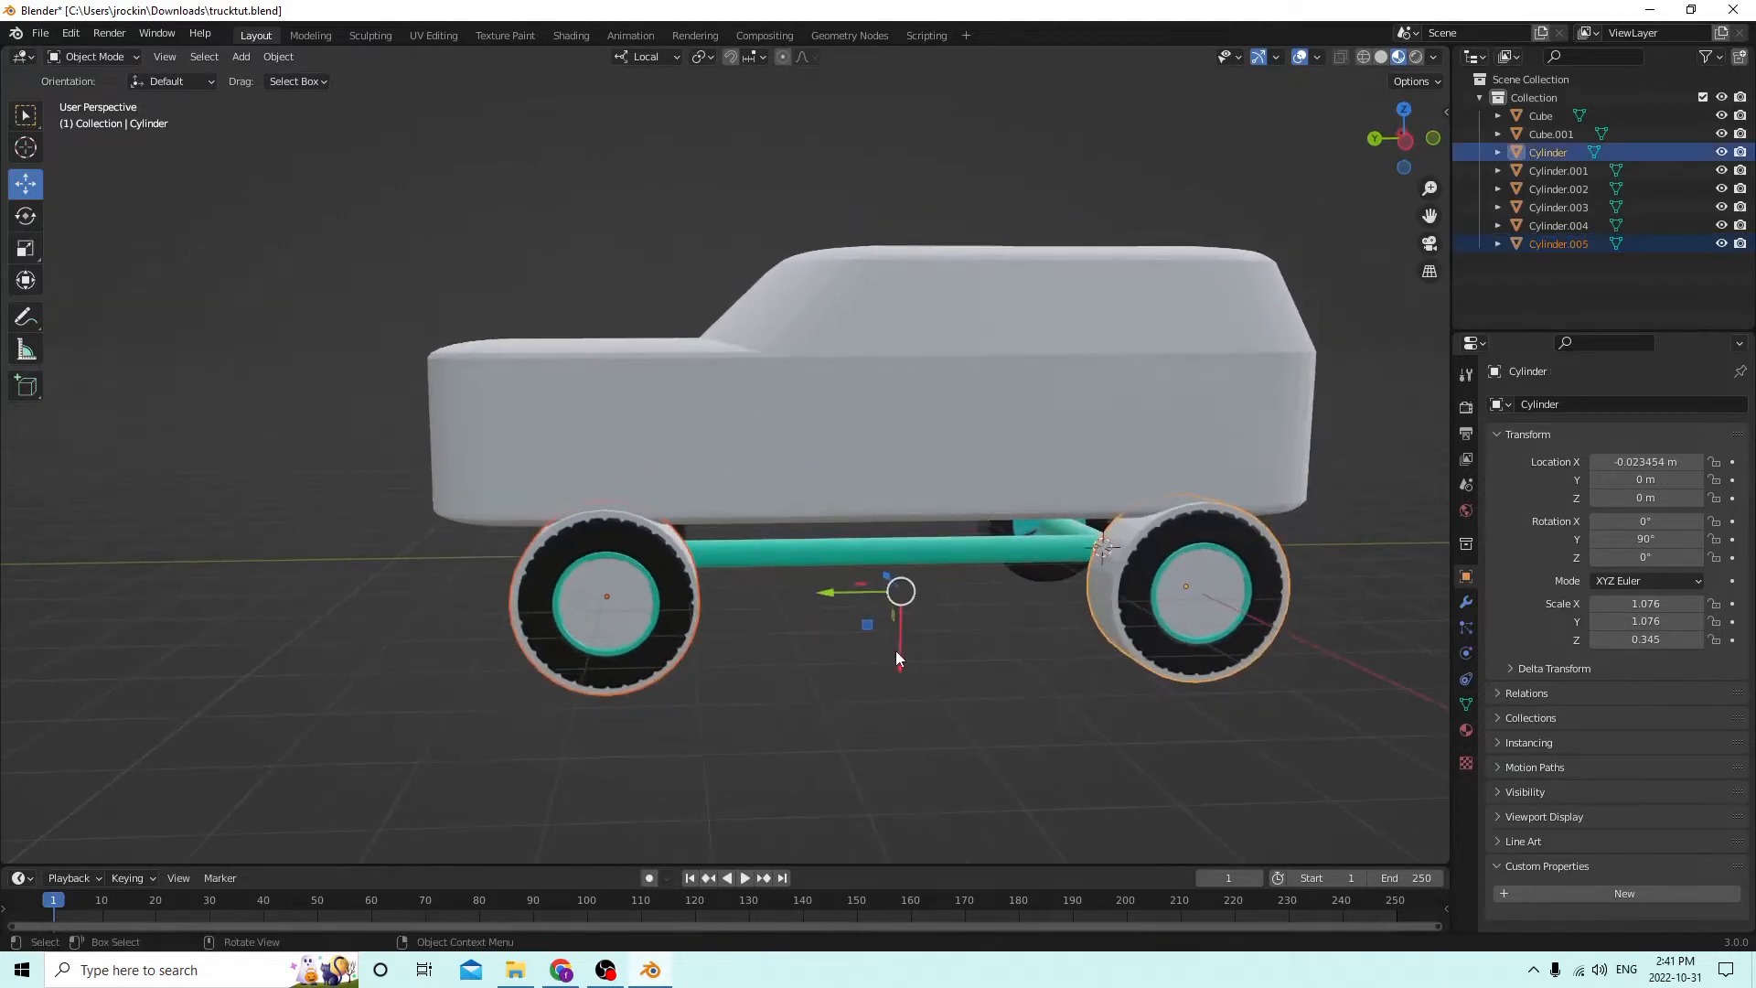
{"action": "key", "text": "g"}
{"action": "key", "text": "x"}
{"action": "key", "text": "x"}
{"action": "left_click", "coordinate": [897, 561]}
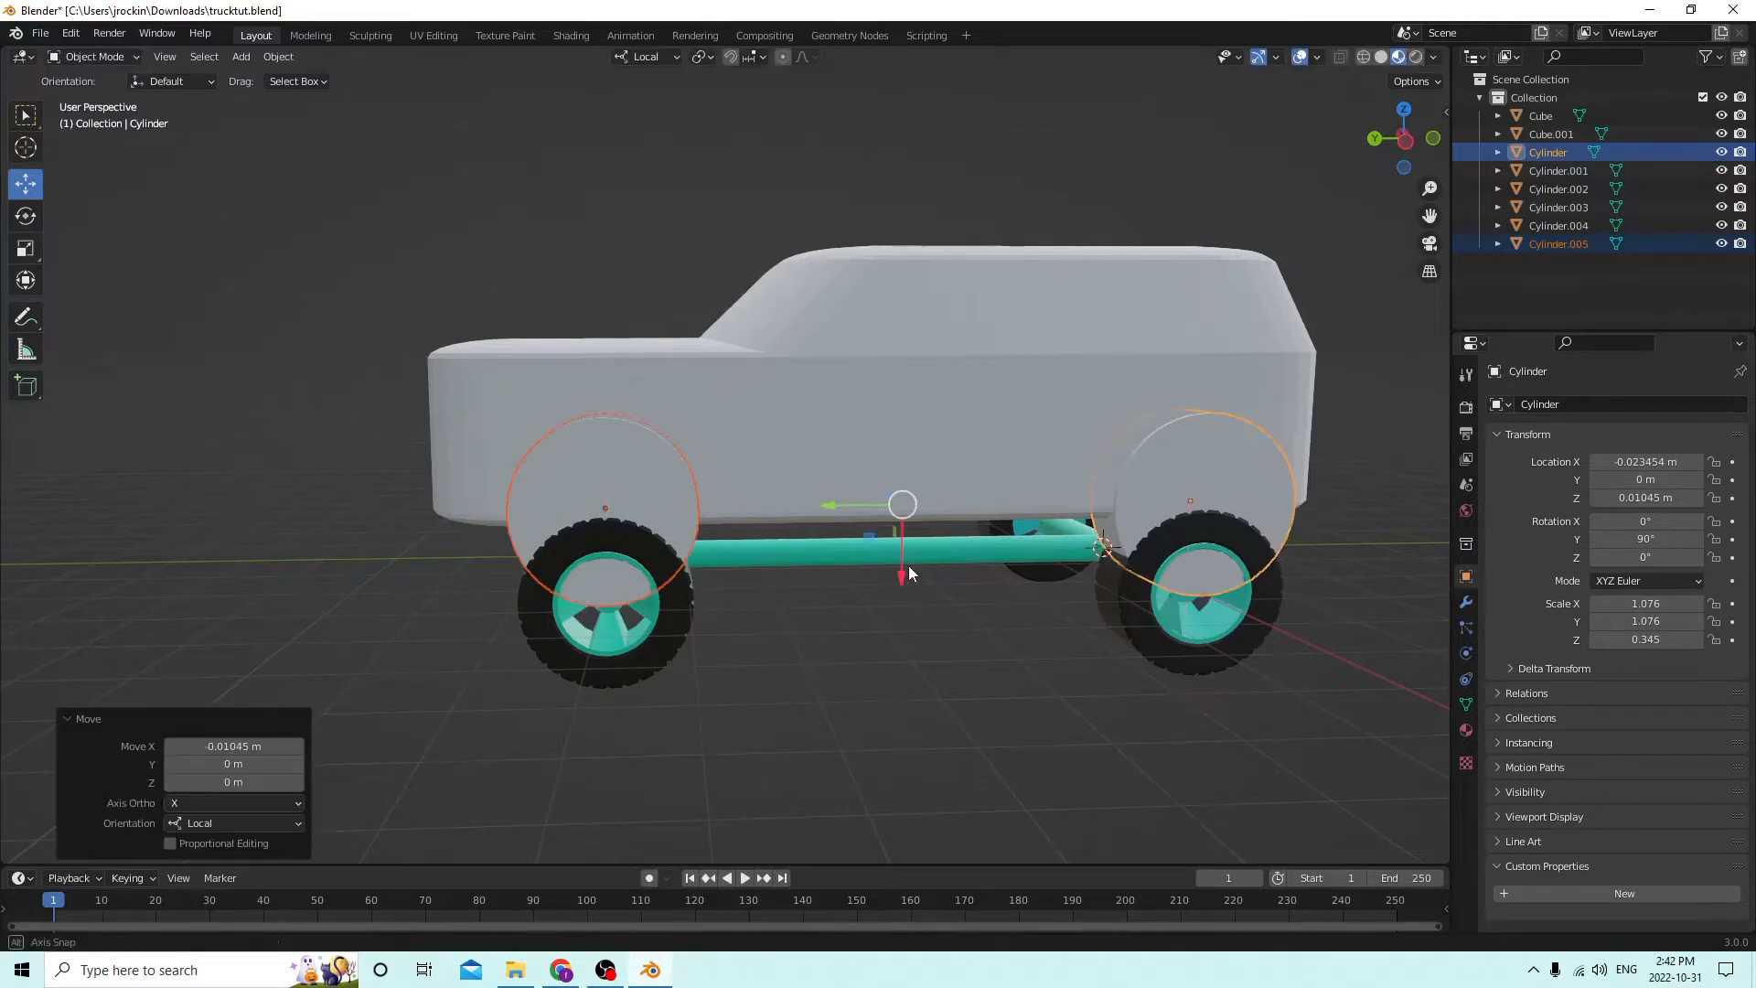
{"action": "mouse_move", "coordinate": [908, 565]}
{"action": "middle_mouse_down"}
{"action": "mouse_move", "coordinate": [1077, 575]}
{"action": "mouse_move", "coordinate": [1029, 534]}
{"action": "mouse_move", "coordinate": [783, 542]}
{"action": "mouse_move", "coordinate": [800, 563]}
{"action": "mouse_move", "coordinate": [974, 563]}
{"action": "mouse_move", "coordinate": [918, 552]}
{"action": "middle_mouse_up"}
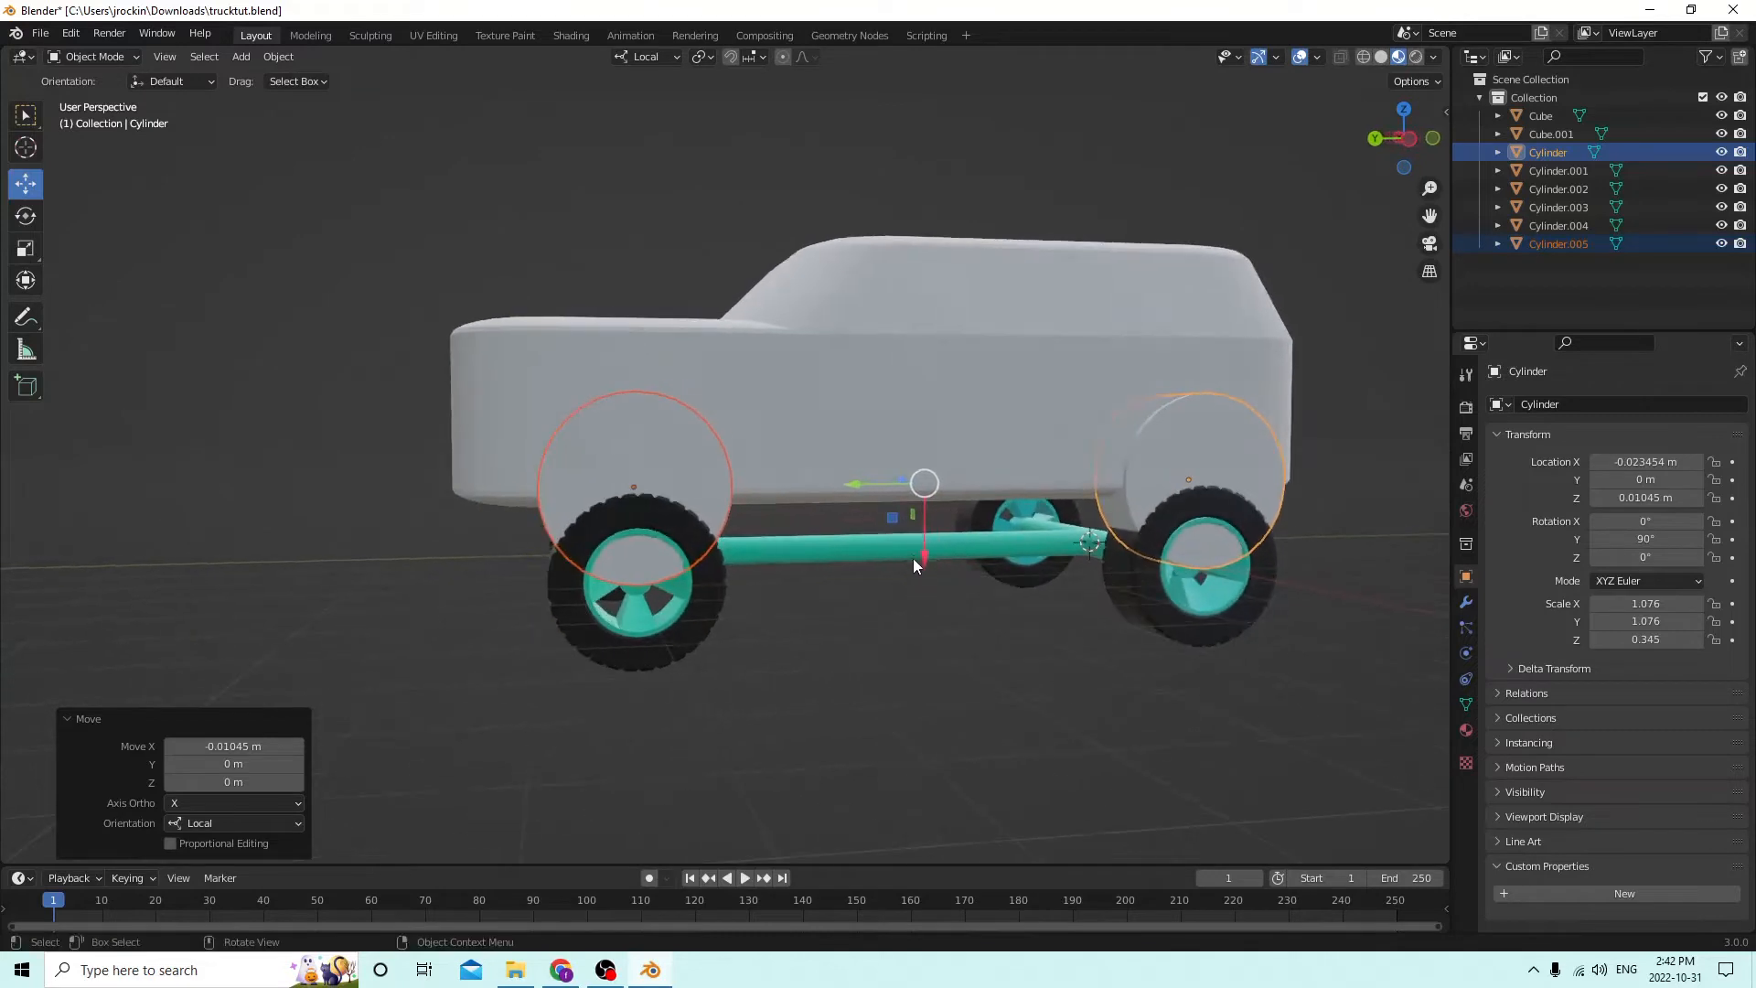
Fine-tune the height of both wheel cylinders along their local X axis for the wheel arch cutouts.
{"action": "key", "text": "g"}
{"action": "key", "text": "x"}
{"action": "key", "text": "x"}
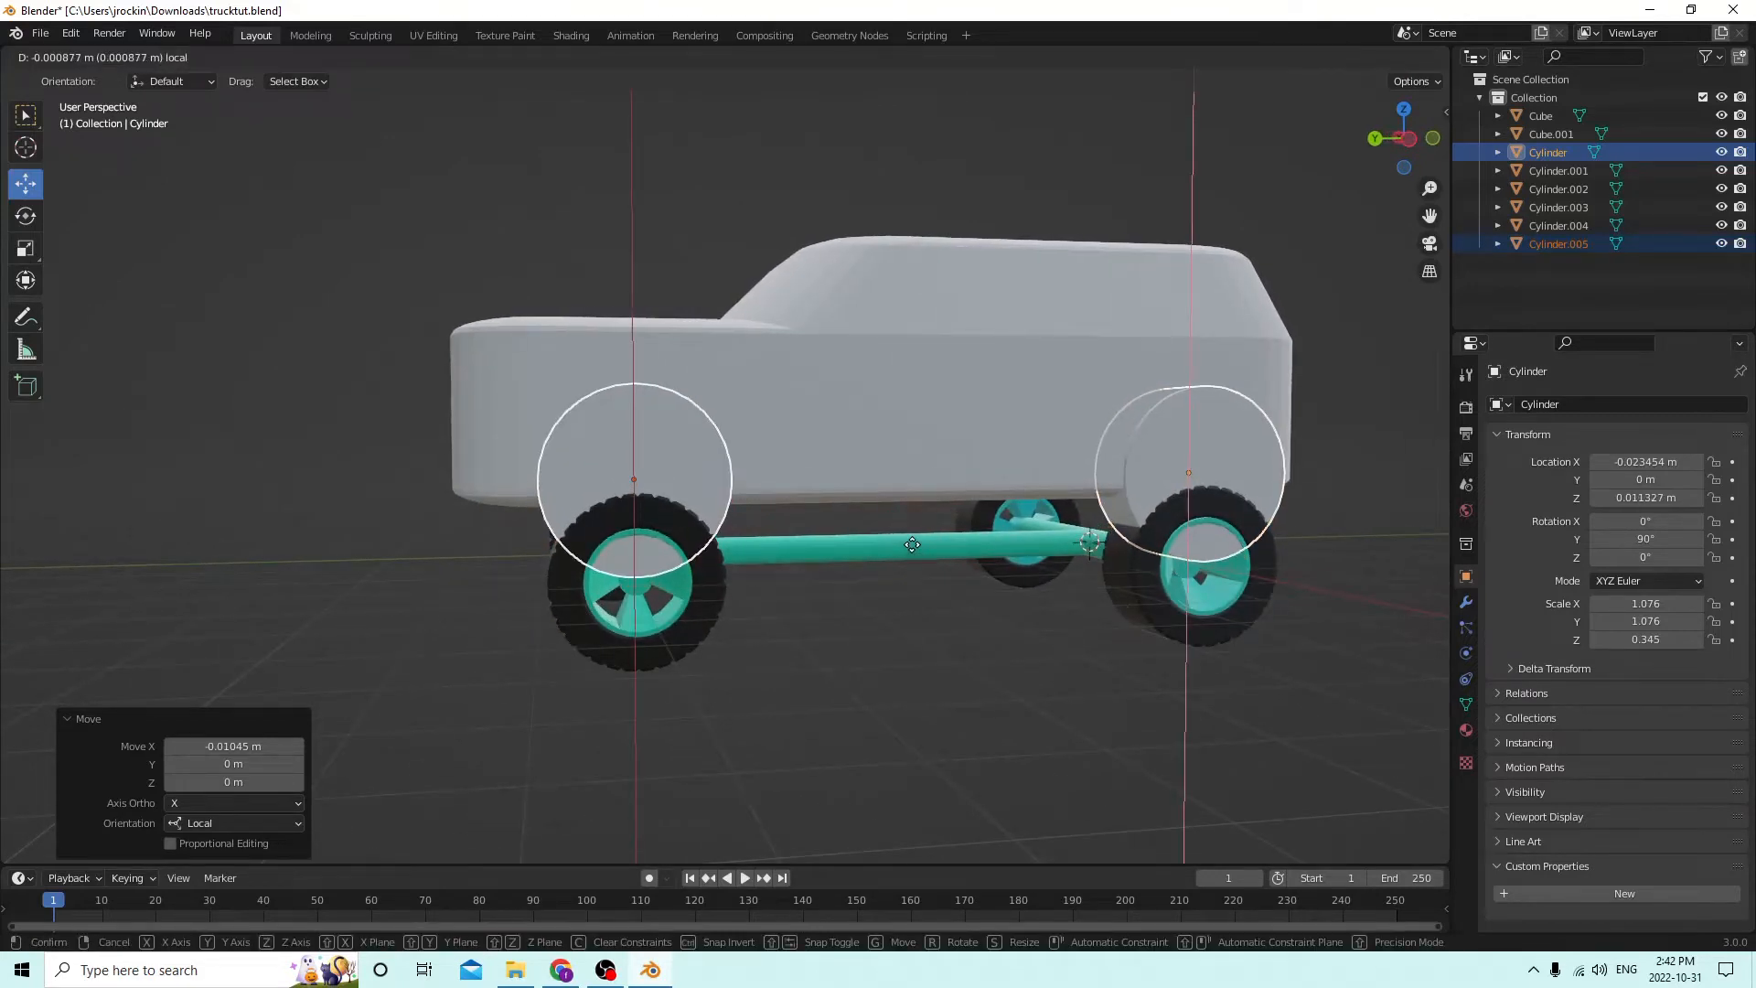
{"action": "left_click", "coordinate": [912, 545]}
{"action": "middle_click_drag", "start_coordinate": [911, 545], "coordinate": [976, 576]}
{"action": "key", "text": "g"}
{"action": "key", "text": "x"}
{"action": "key", "text": "x"}
{"action": "left_click", "coordinate": [925, 540]}
Cut both wheel cylinders out of the vehicle body with a Bool Tool Auto Boolean Difference, keeping the body as the active object.
{"action": "left_click", "coordinate": [925, 482], "text": "shift"}
{"action": "middle_click_drag", "start_coordinate": [926, 481], "coordinate": [996, 510]}
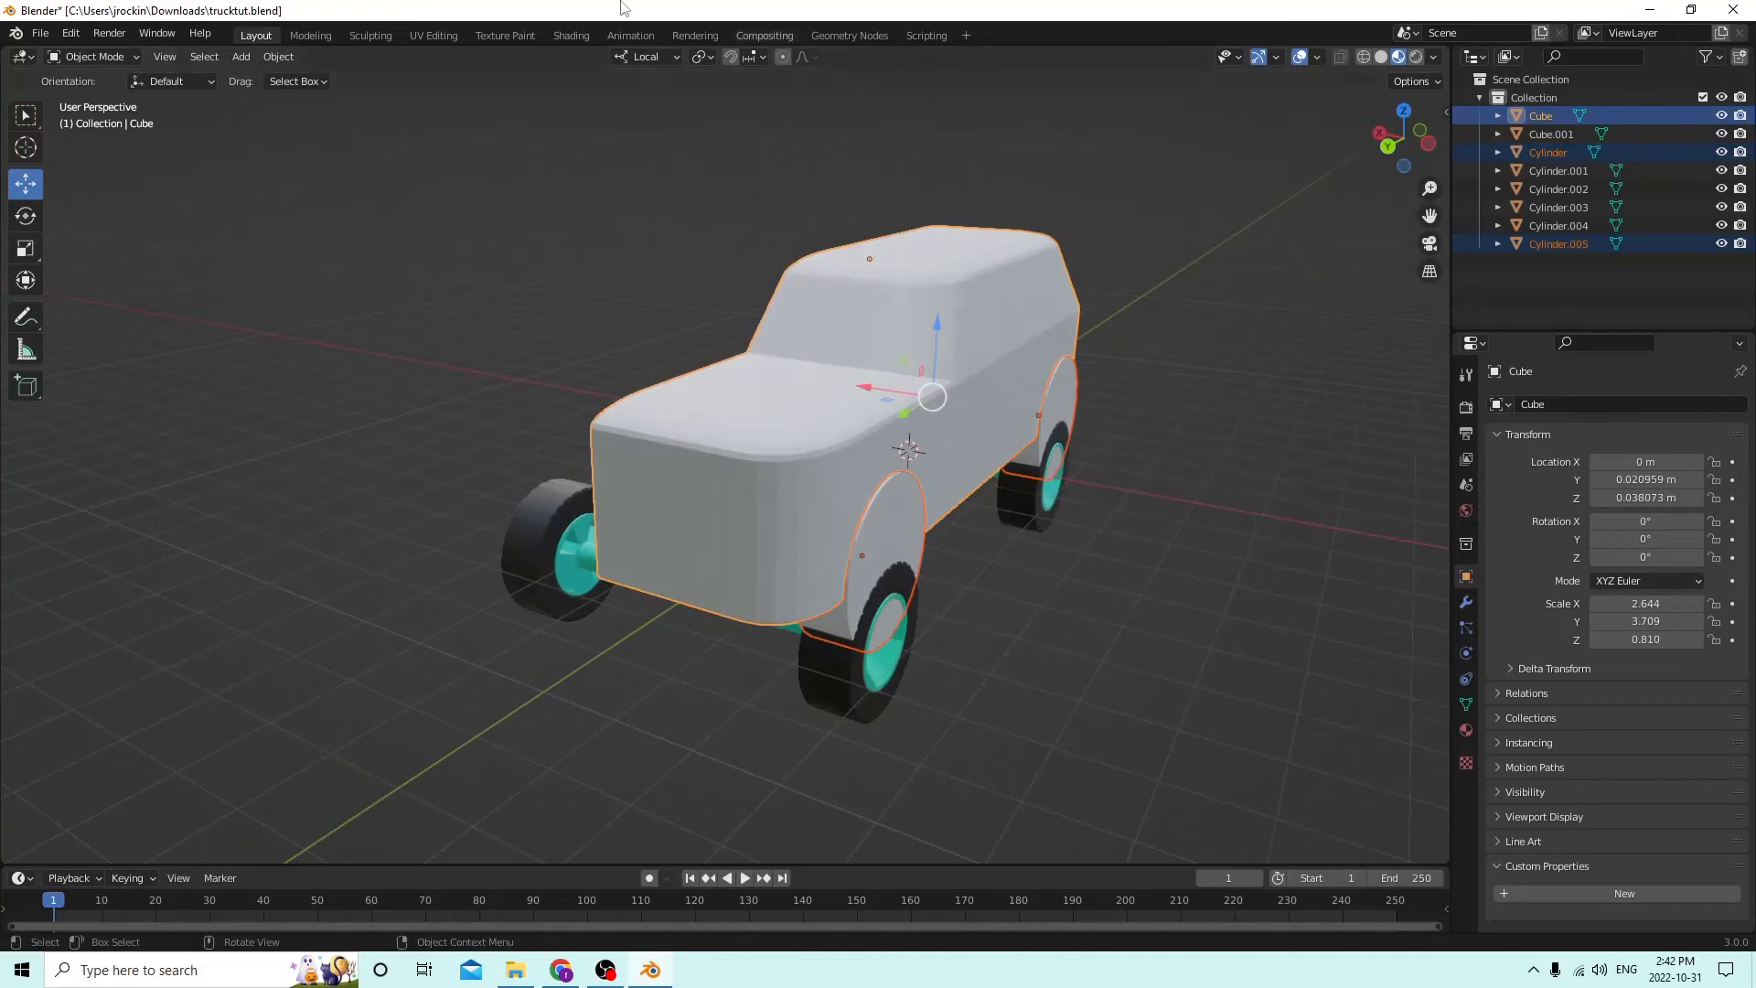
{"action": "left_click", "coordinate": [279, 56]}
{"action": "mouse_move", "coordinate": [331, 663]}
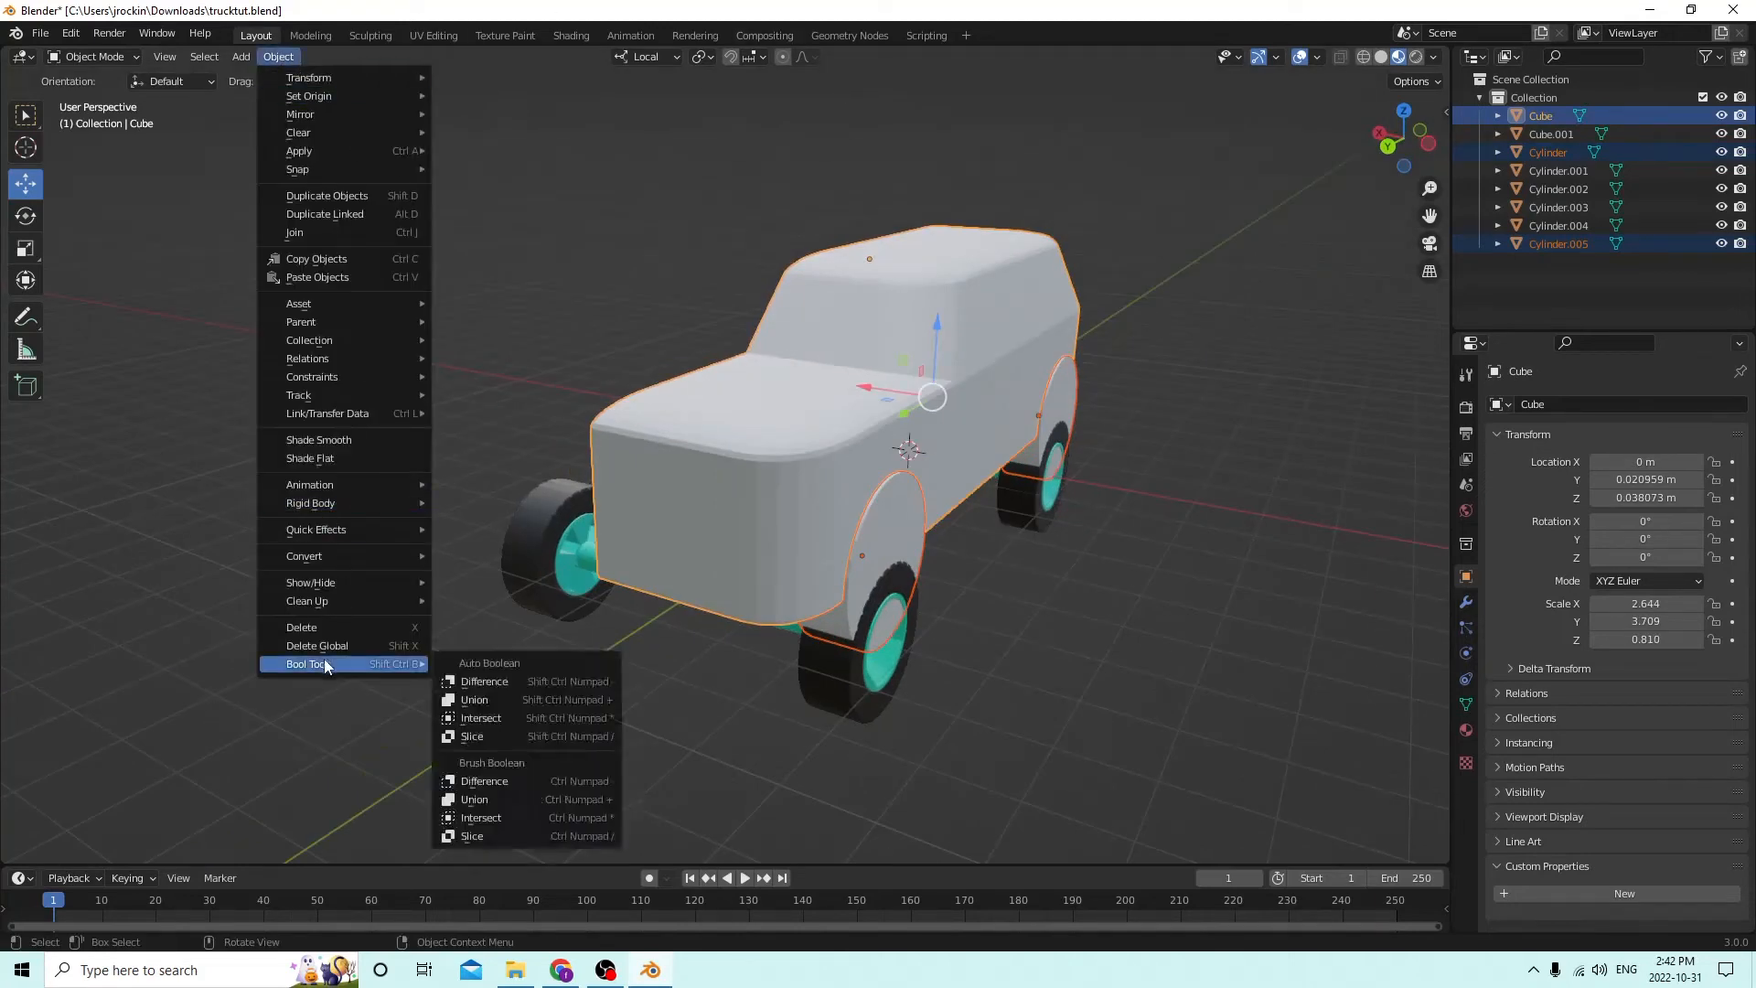
{"action": "left_click", "coordinate": [448, 687]}
{"action": "middle_click_drag", "start_coordinate": [448, 688], "coordinate": [321, 531]}
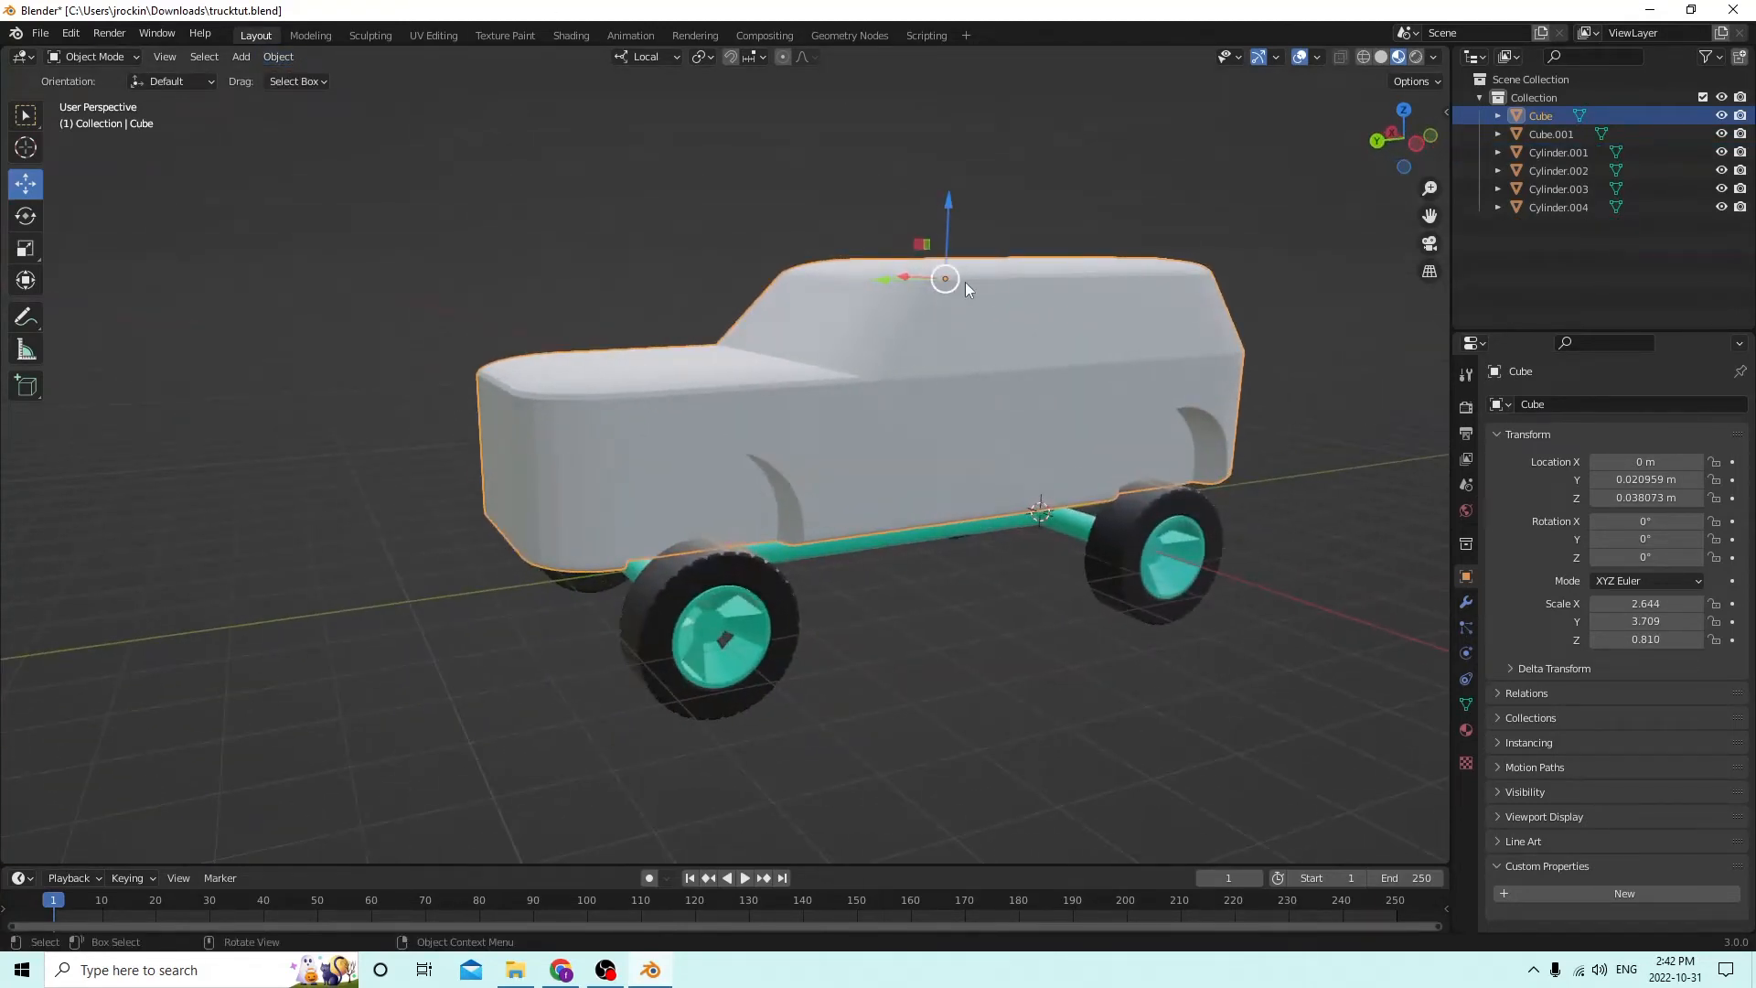
Lower the vehicle body about 0.01 m along Z so the wheel arches sit over the wheels.
{"action": "middle_click_drag", "start_coordinate": [933, 187], "coordinate": [970, 176]}
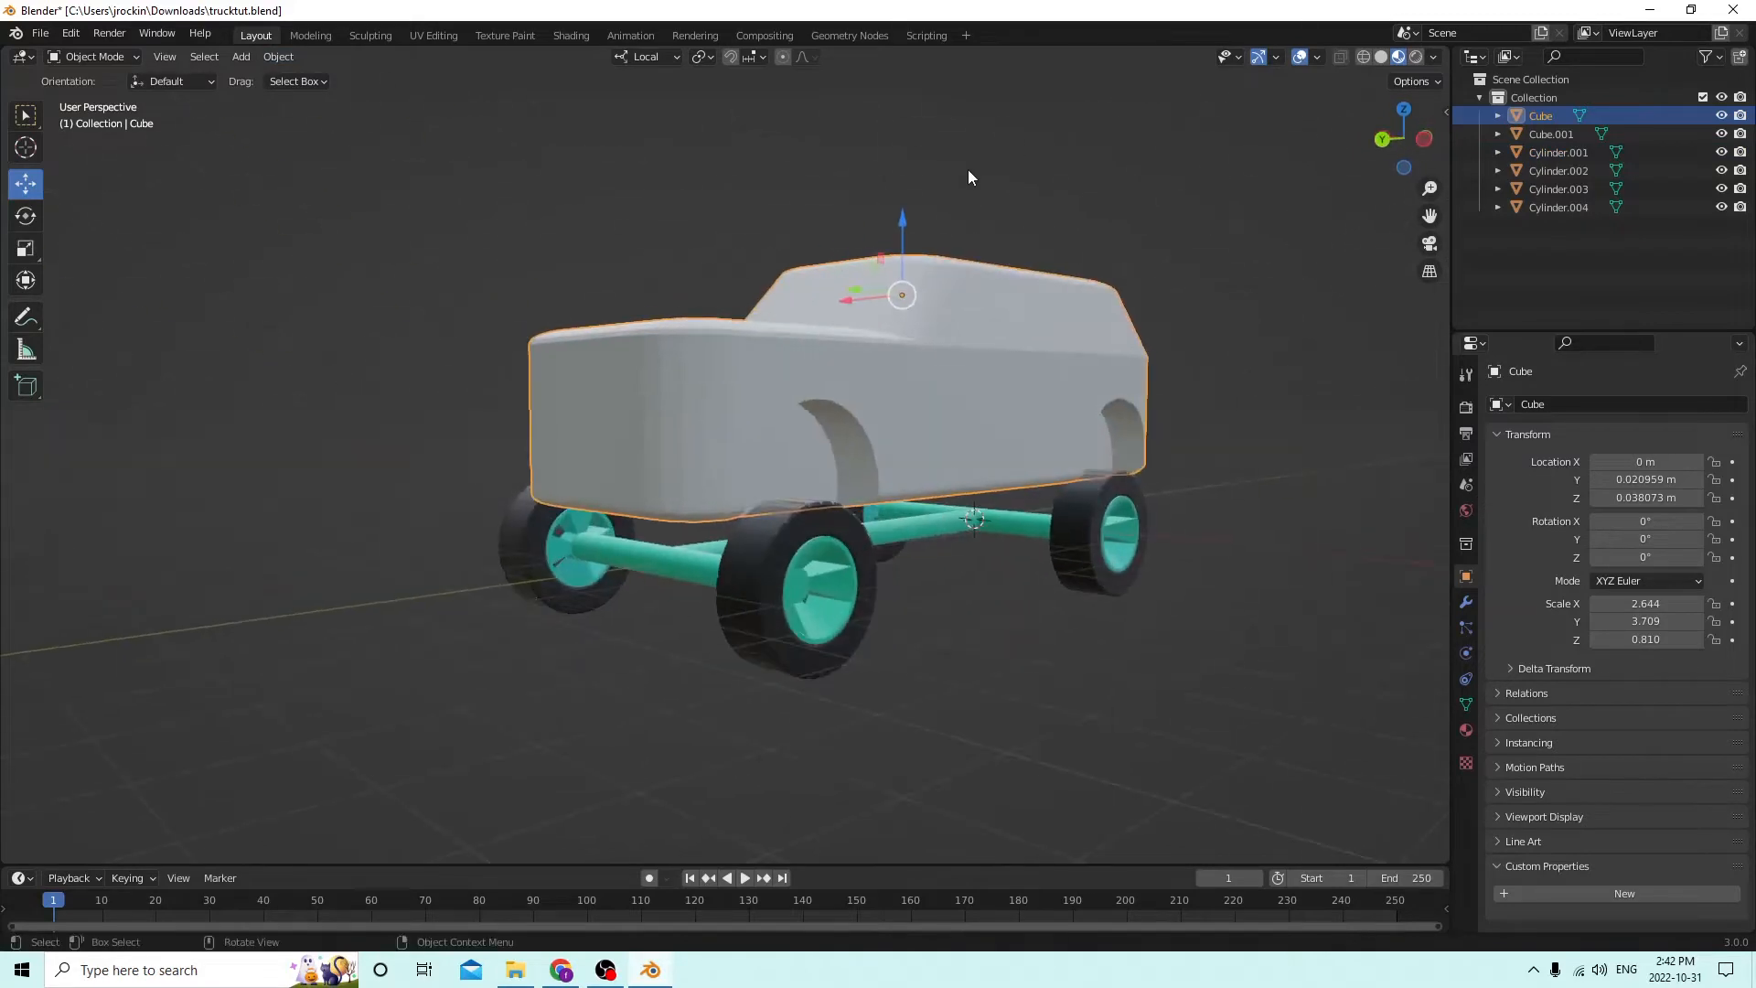
{"action": "left_click_drag", "start_coordinate": [902, 212], "coordinate": [917, 282]}
{"action": "middle_click_drag", "start_coordinate": [916, 282], "coordinate": [826, 251]}
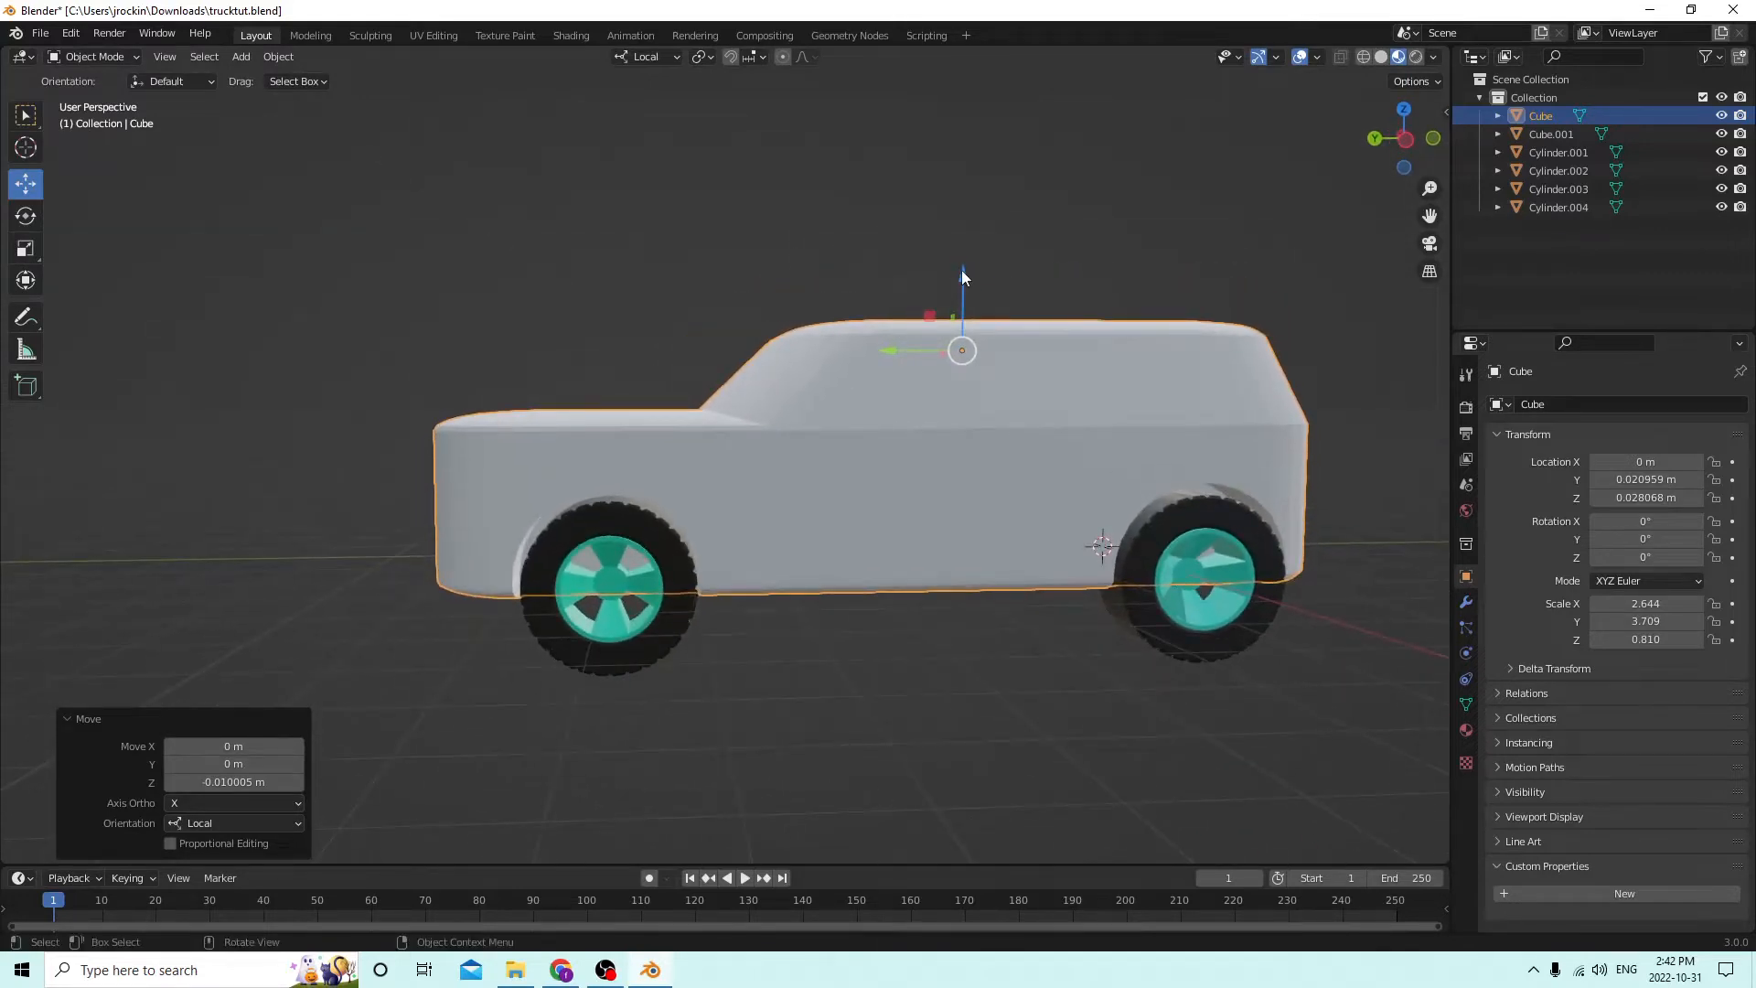
Raise the vehicle body about 0.0012 m in total along local Z to refine its height over the wheels.
{"action": "left_click_drag", "start_coordinate": [959, 267], "coordinate": [956, 264]}
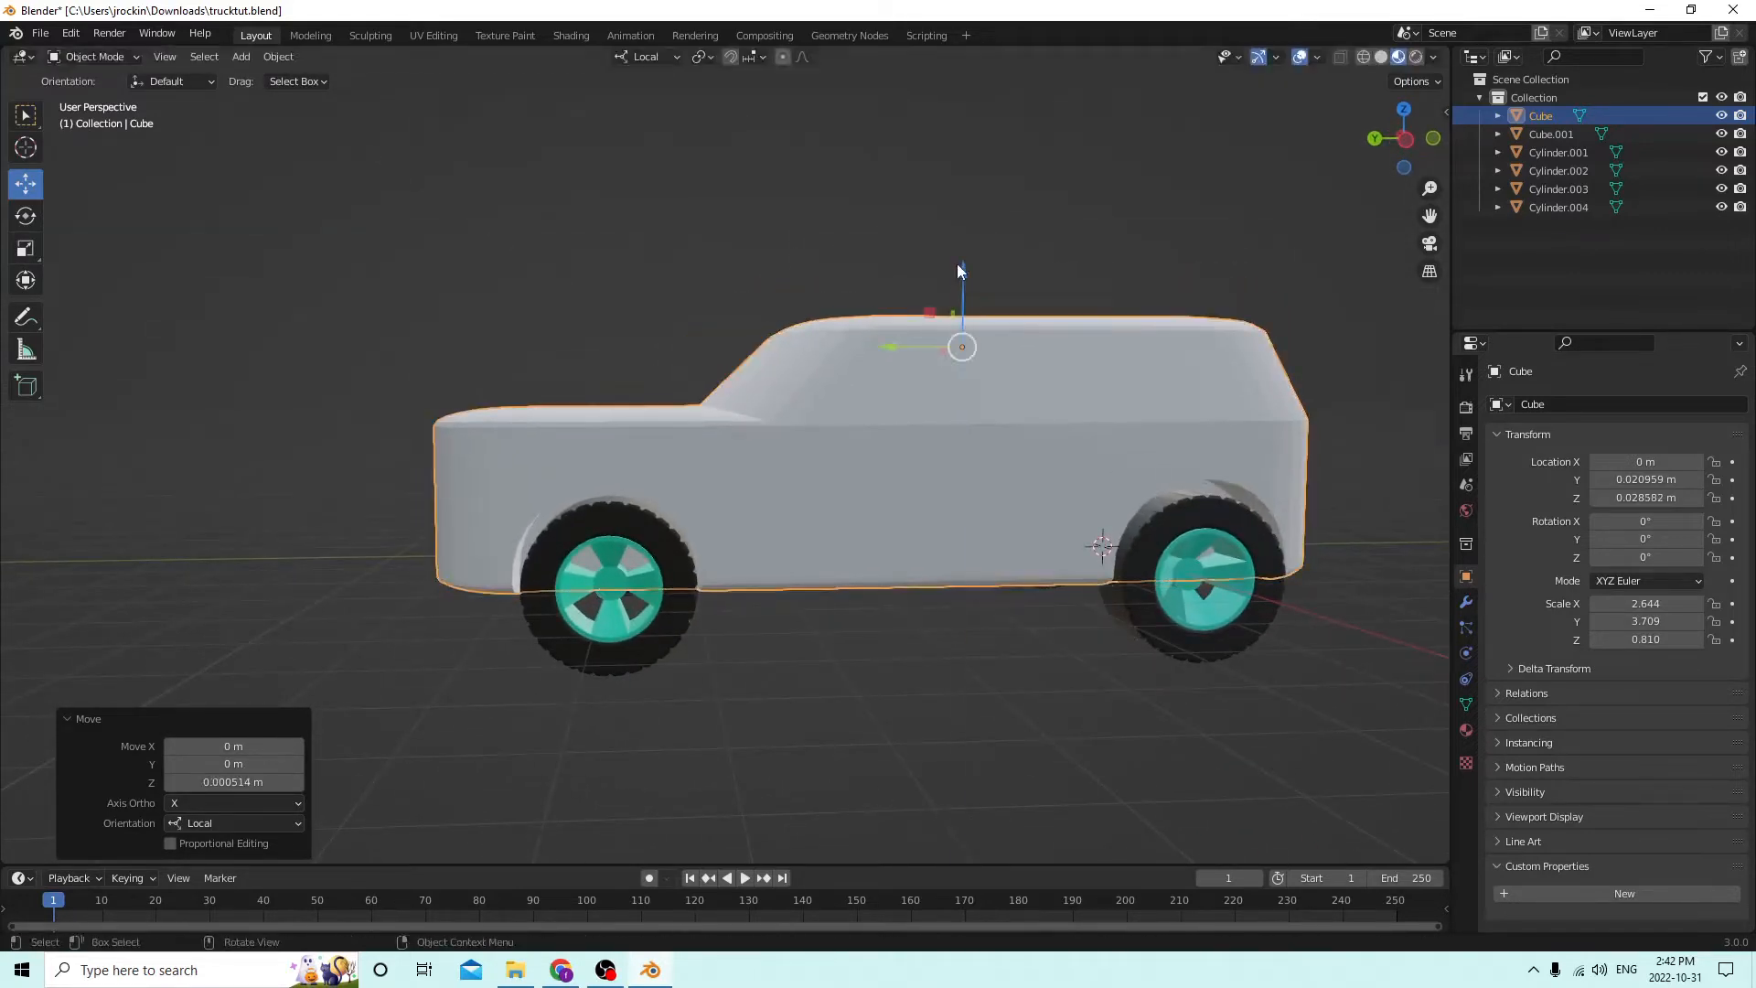
{"action": "mouse_move", "coordinate": [956, 263]}
{"action": "middle_mouse_down"}
{"action": "mouse_move", "coordinate": [863, 227]}
{"action": "mouse_move", "coordinate": [957, 251]}
{"action": "mouse_move", "coordinate": [931, 215]}
{"action": "mouse_move", "coordinate": [862, 229]}
{"action": "mouse_move", "coordinate": [849, 212]}
{"action": "mouse_move", "coordinate": [899, 241]}
{"action": "mouse_move", "coordinate": [1121, 283]}
{"action": "mouse_move", "coordinate": [1021, 277]}
{"action": "mouse_move", "coordinate": [964, 247]}
{"action": "mouse_move", "coordinate": [935, 287]}
{"action": "middle_mouse_up"}
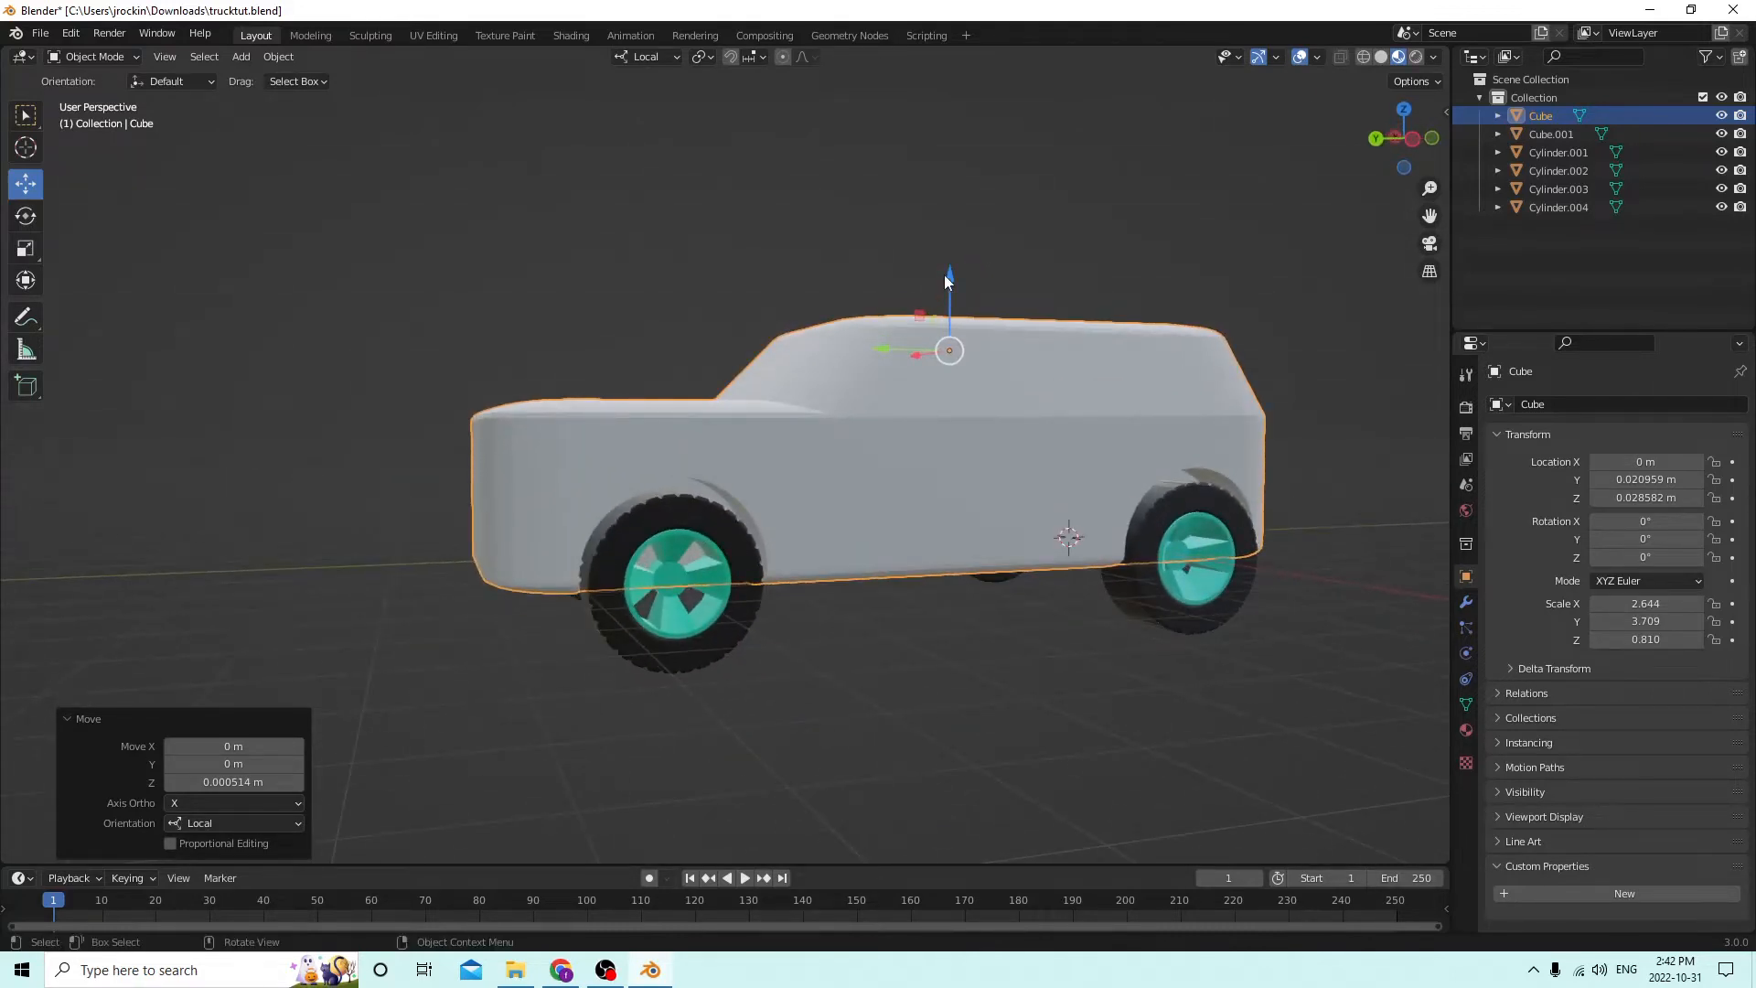
{"action": "left_click_drag", "start_coordinate": [948, 276], "coordinate": [948, 267]}
{"action": "middle_click_drag", "start_coordinate": [948, 267], "coordinate": [1012, 338]}
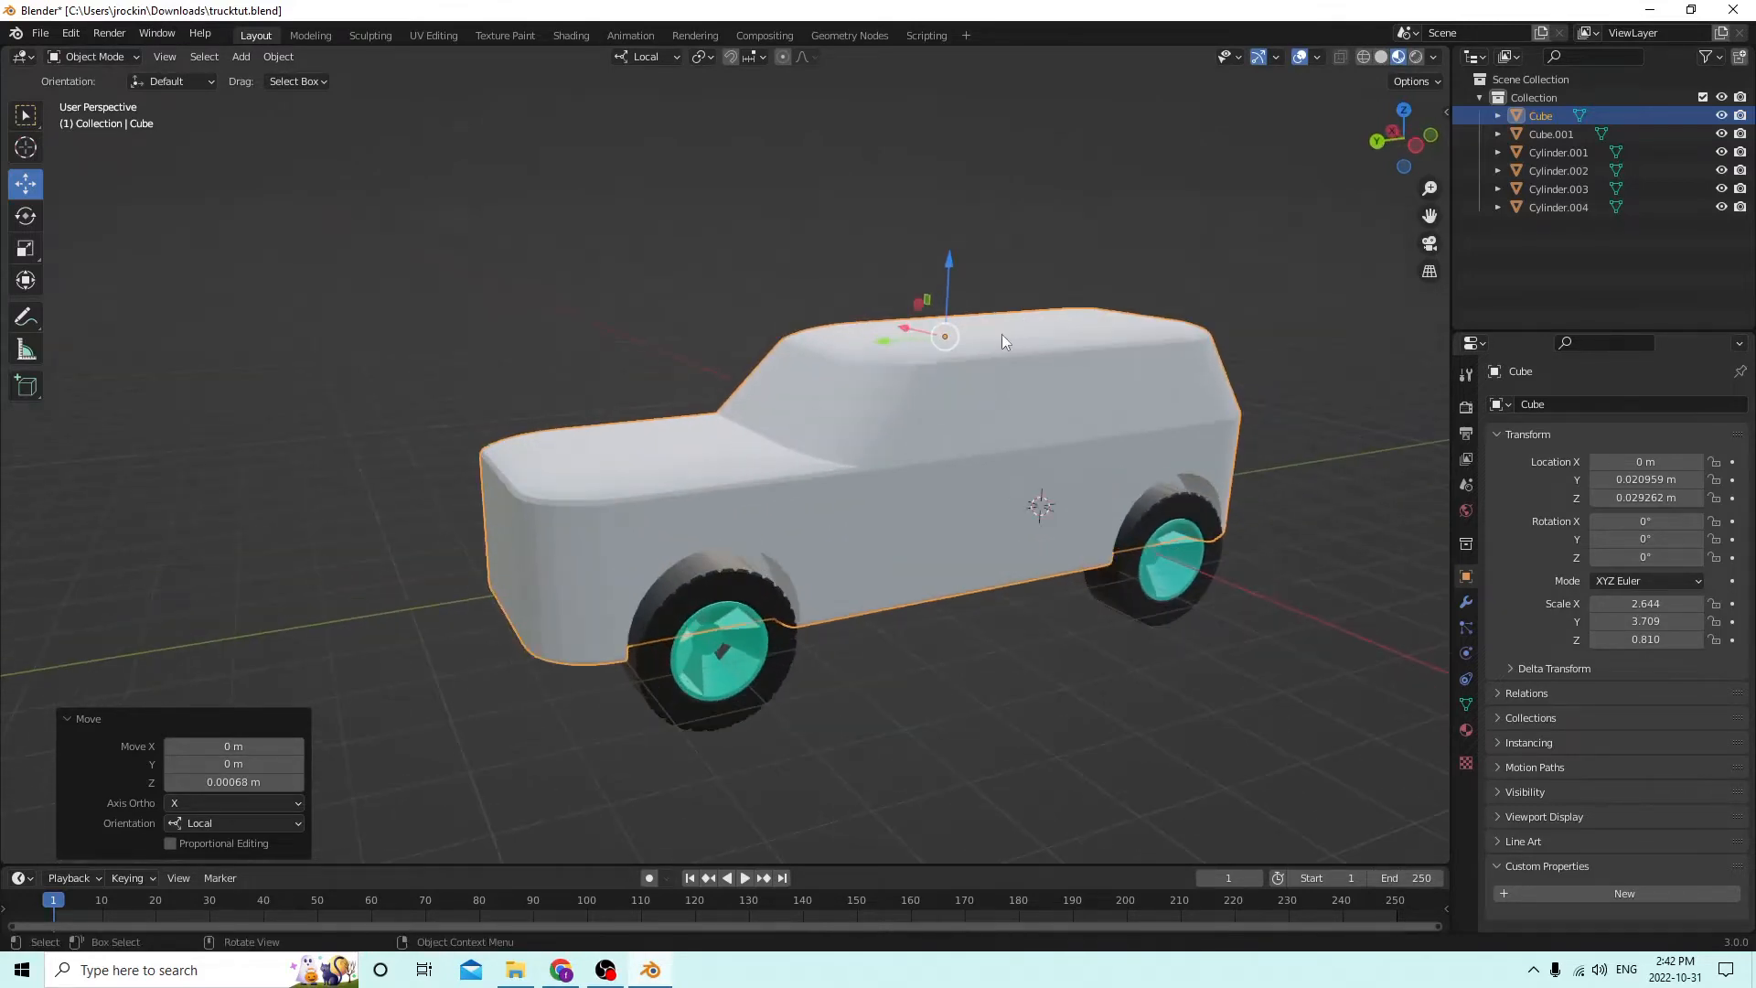
Duplicate the front door's lower face and window face in place within the body mesh.
{"action": "key", "text": "Tab"}
{"action": "scroll", "coordinate": [1088, 236], "scroll_direction": "up", "scroll_amount": 5}
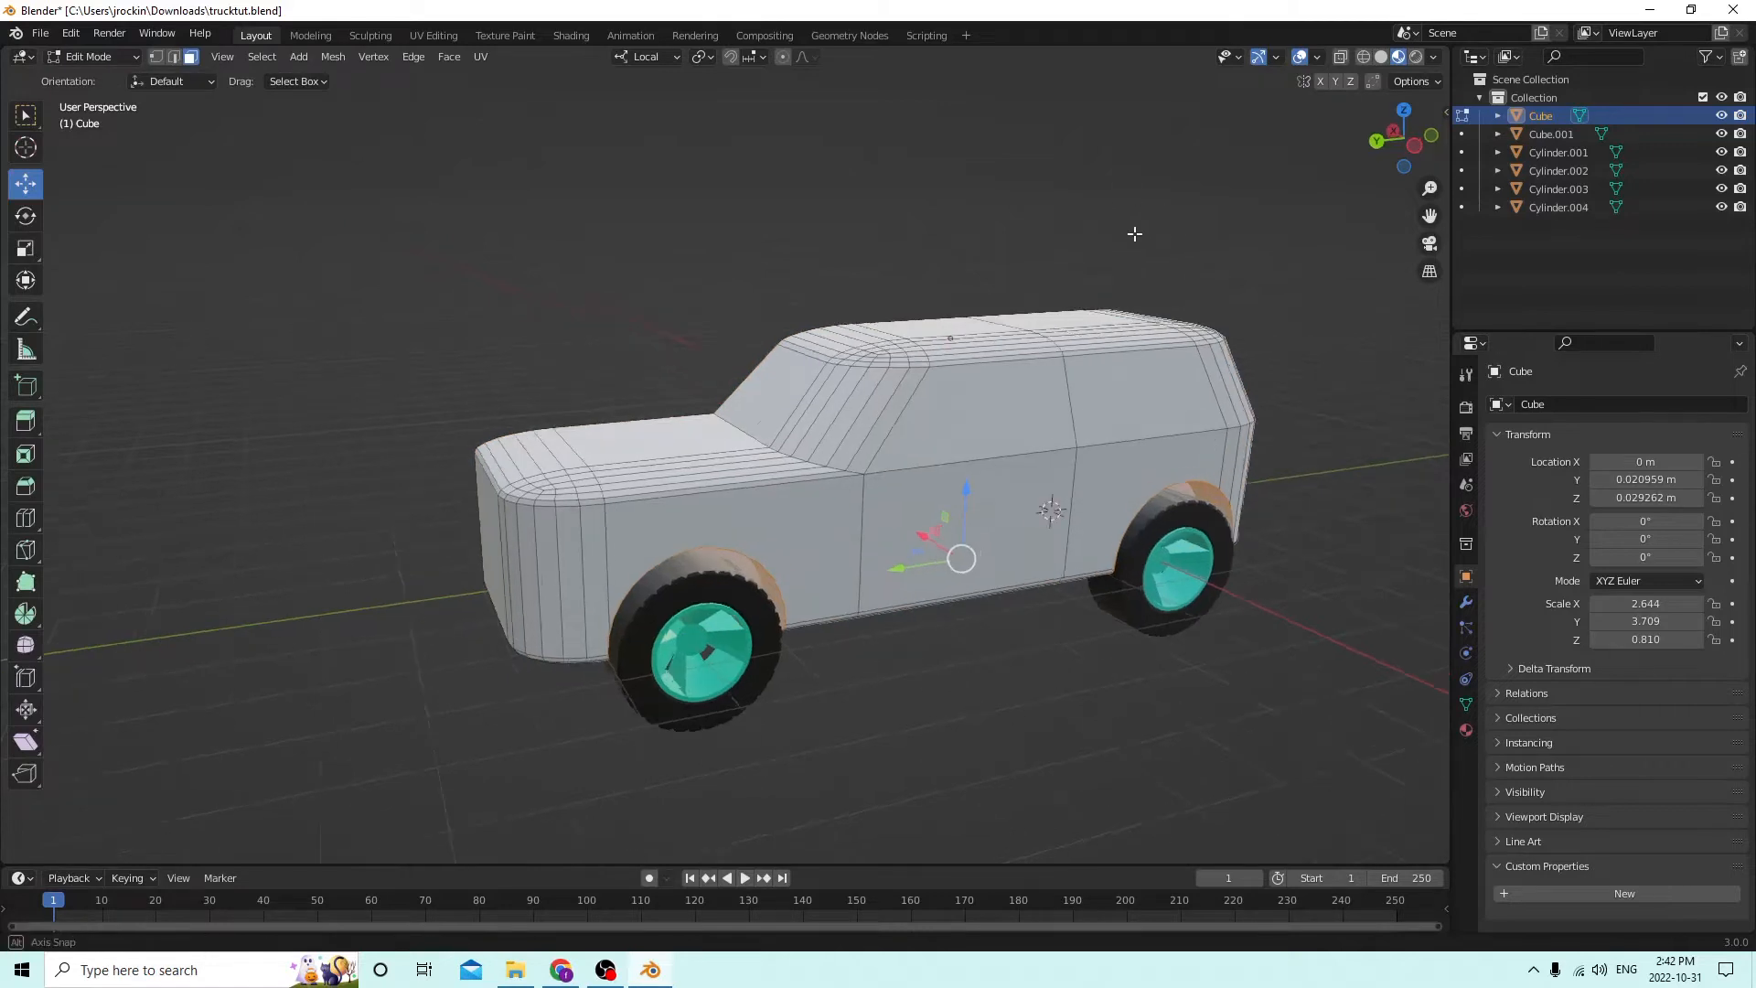
{"action": "scroll", "coordinate": [1014, 248], "scroll_direction": "down", "scroll_amount": 4}
{"action": "scroll", "coordinate": [944, 228], "scroll_direction": "up", "scroll_amount": 2}
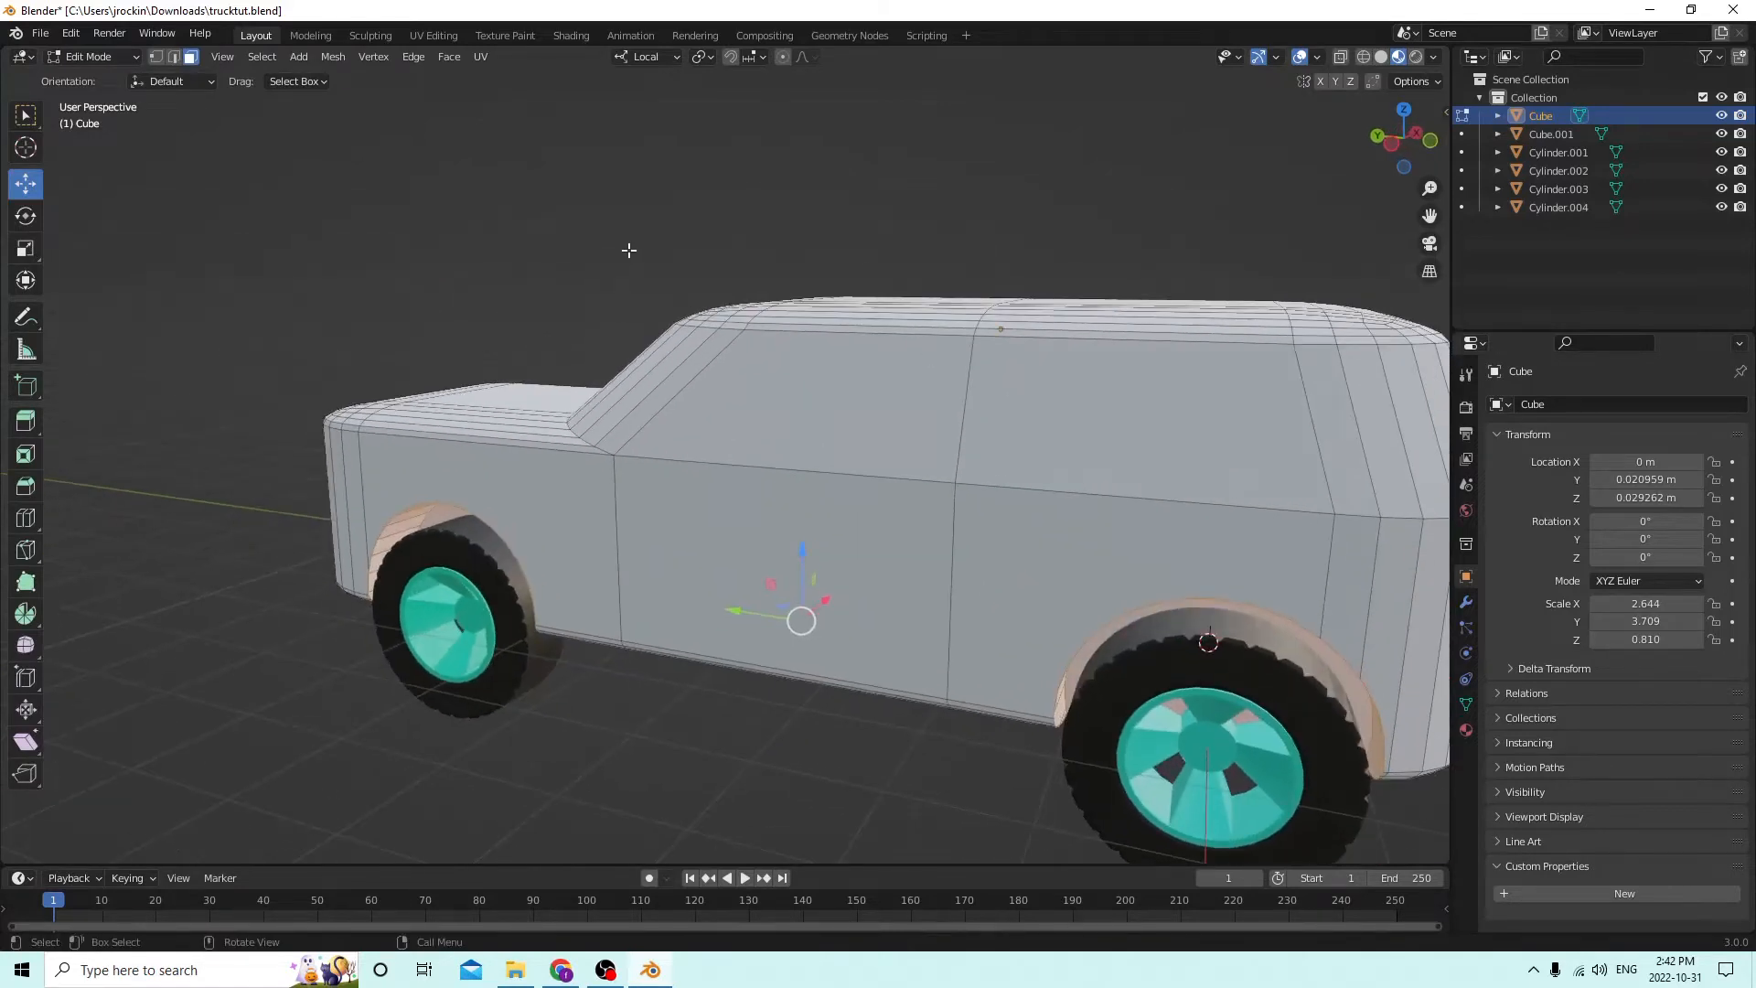
{"action": "left_click", "coordinate": [812, 513]}
{"action": "left_click", "coordinate": [816, 389], "text": "shift"}
{"action": "scroll", "coordinate": [823, 394], "scroll_direction": "down", "scroll_amount": 2}
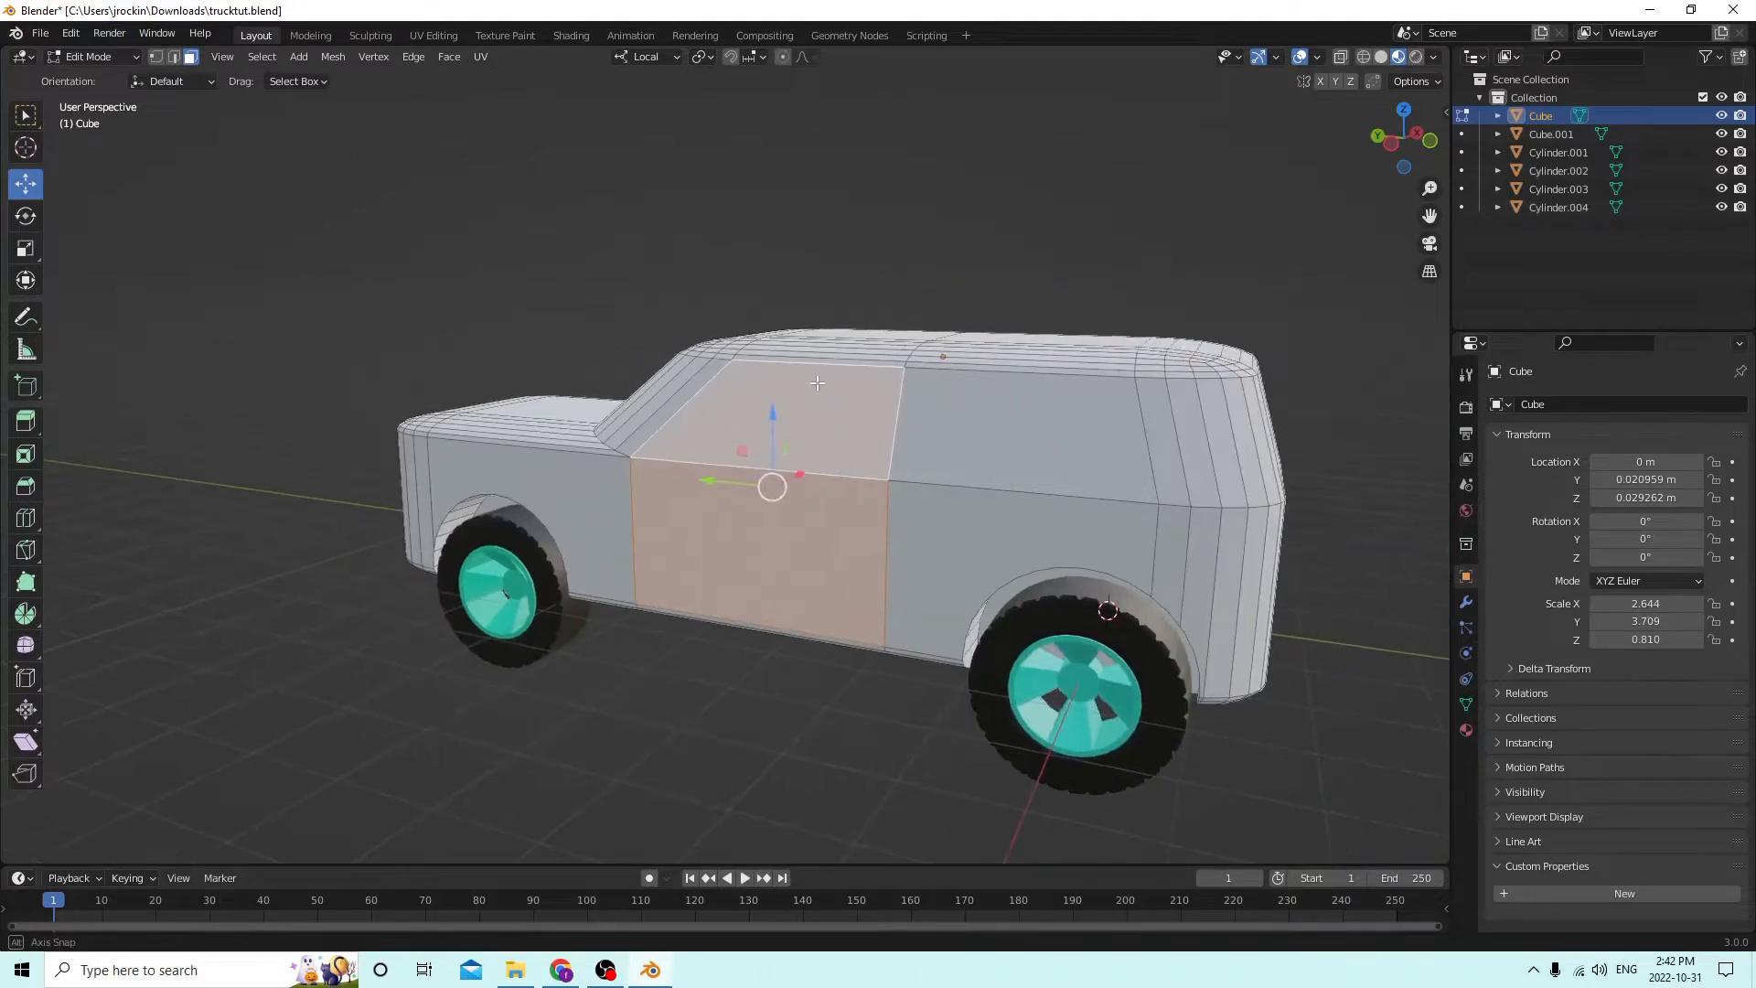
{"action": "key", "text": "shift+d"}
{"action": "right_click", "coordinate": [842, 353]}
{"action": "middle_click_drag", "start_coordinate": [701, 576], "coordinate": [632, 599]}
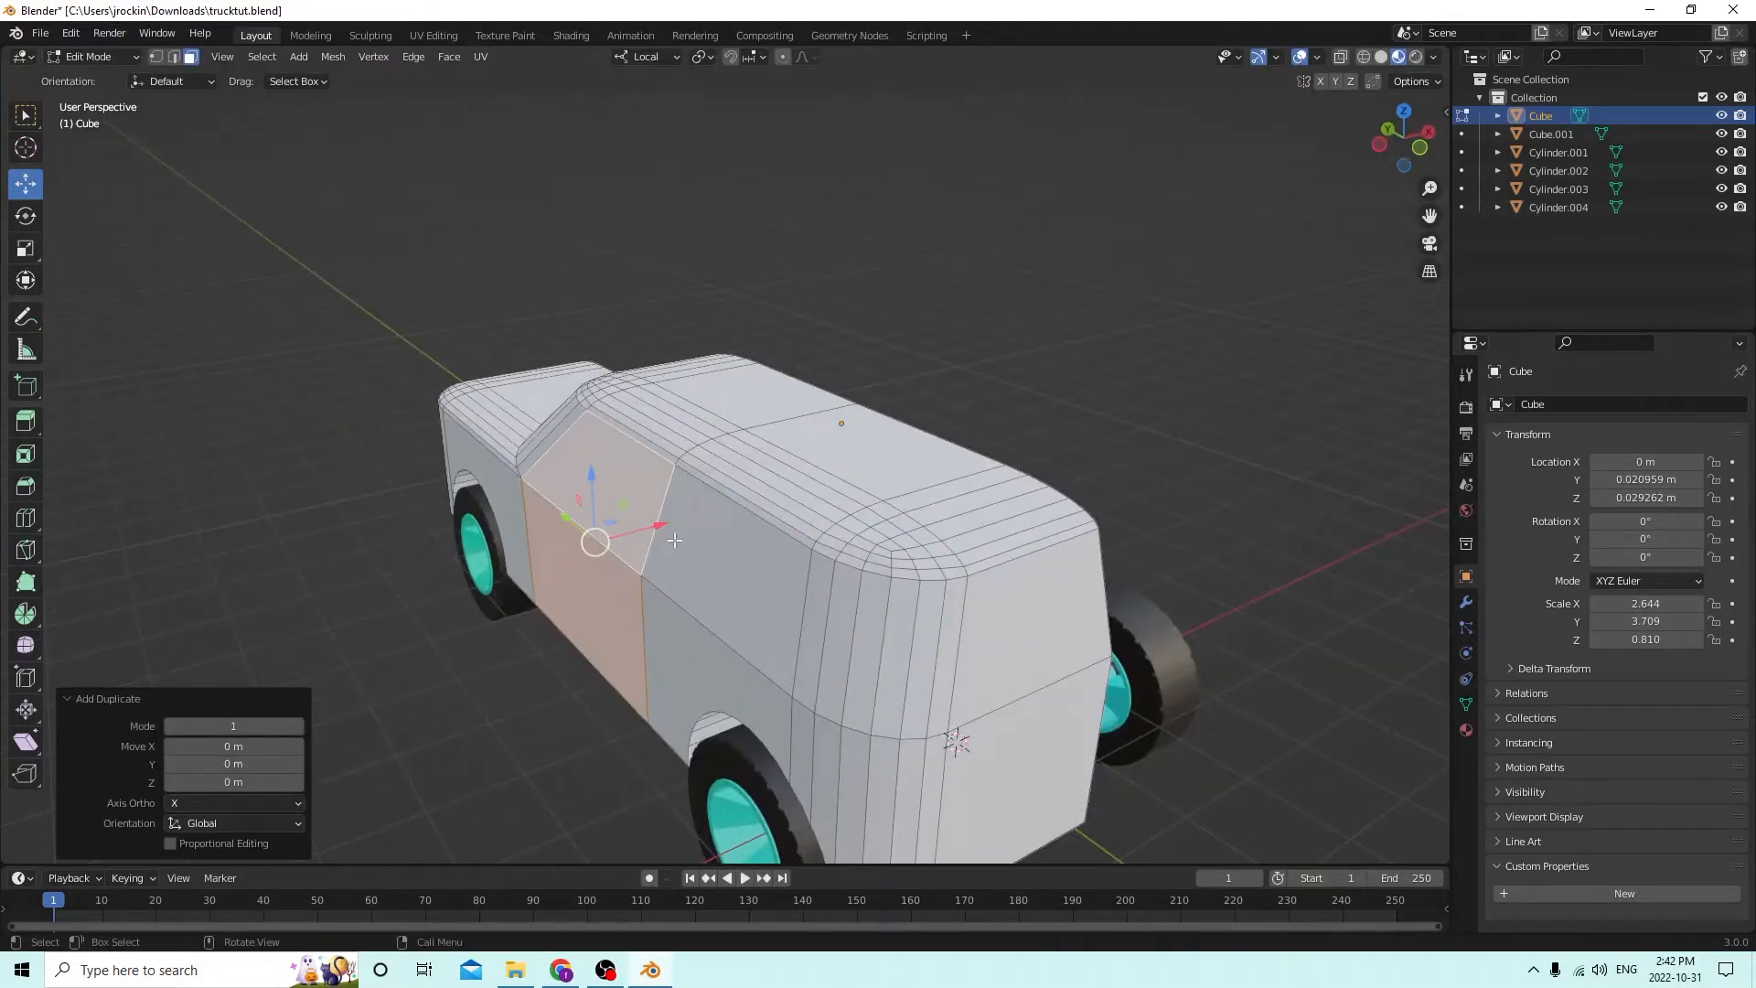
Move the duplicated front door faces outward about 0.0144 m along local X.
{"action": "key", "text": "g"}
{"action": "key", "text": "x"}
{"action": "key", "text": "x"}
{"action": "left_click", "coordinate": [470, 576]}
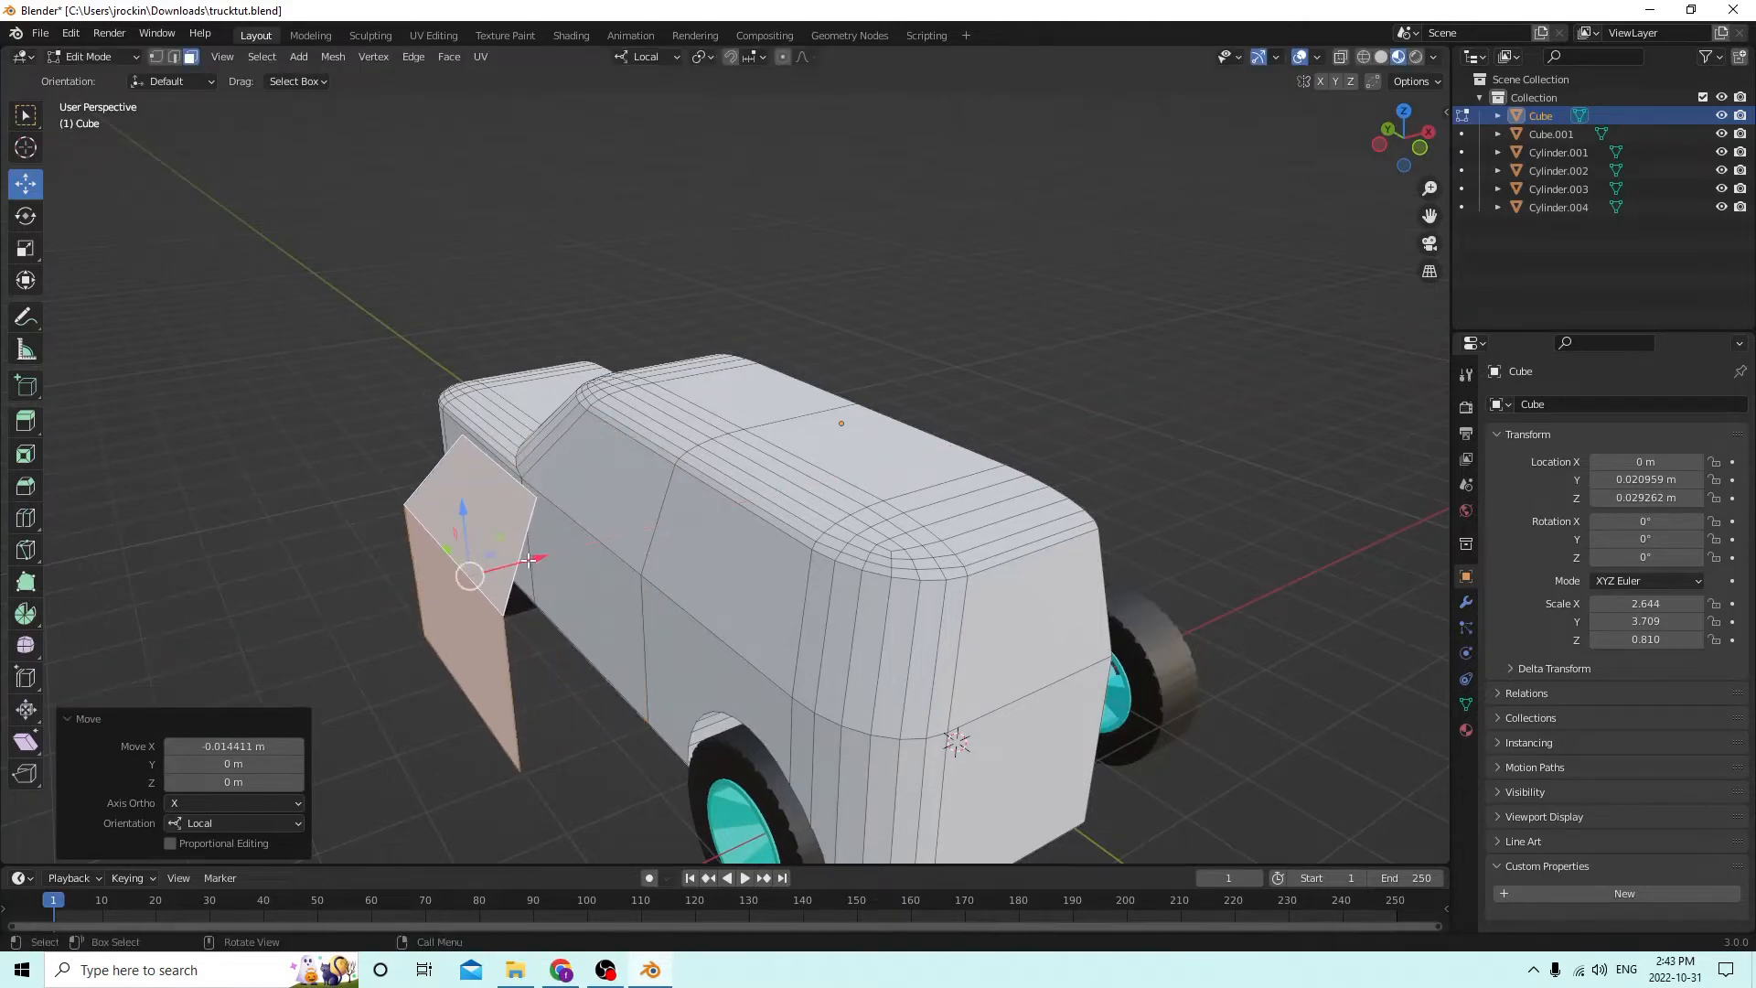
{"action": "middle_click_drag", "start_coordinate": [470, 576], "coordinate": [629, 514]}
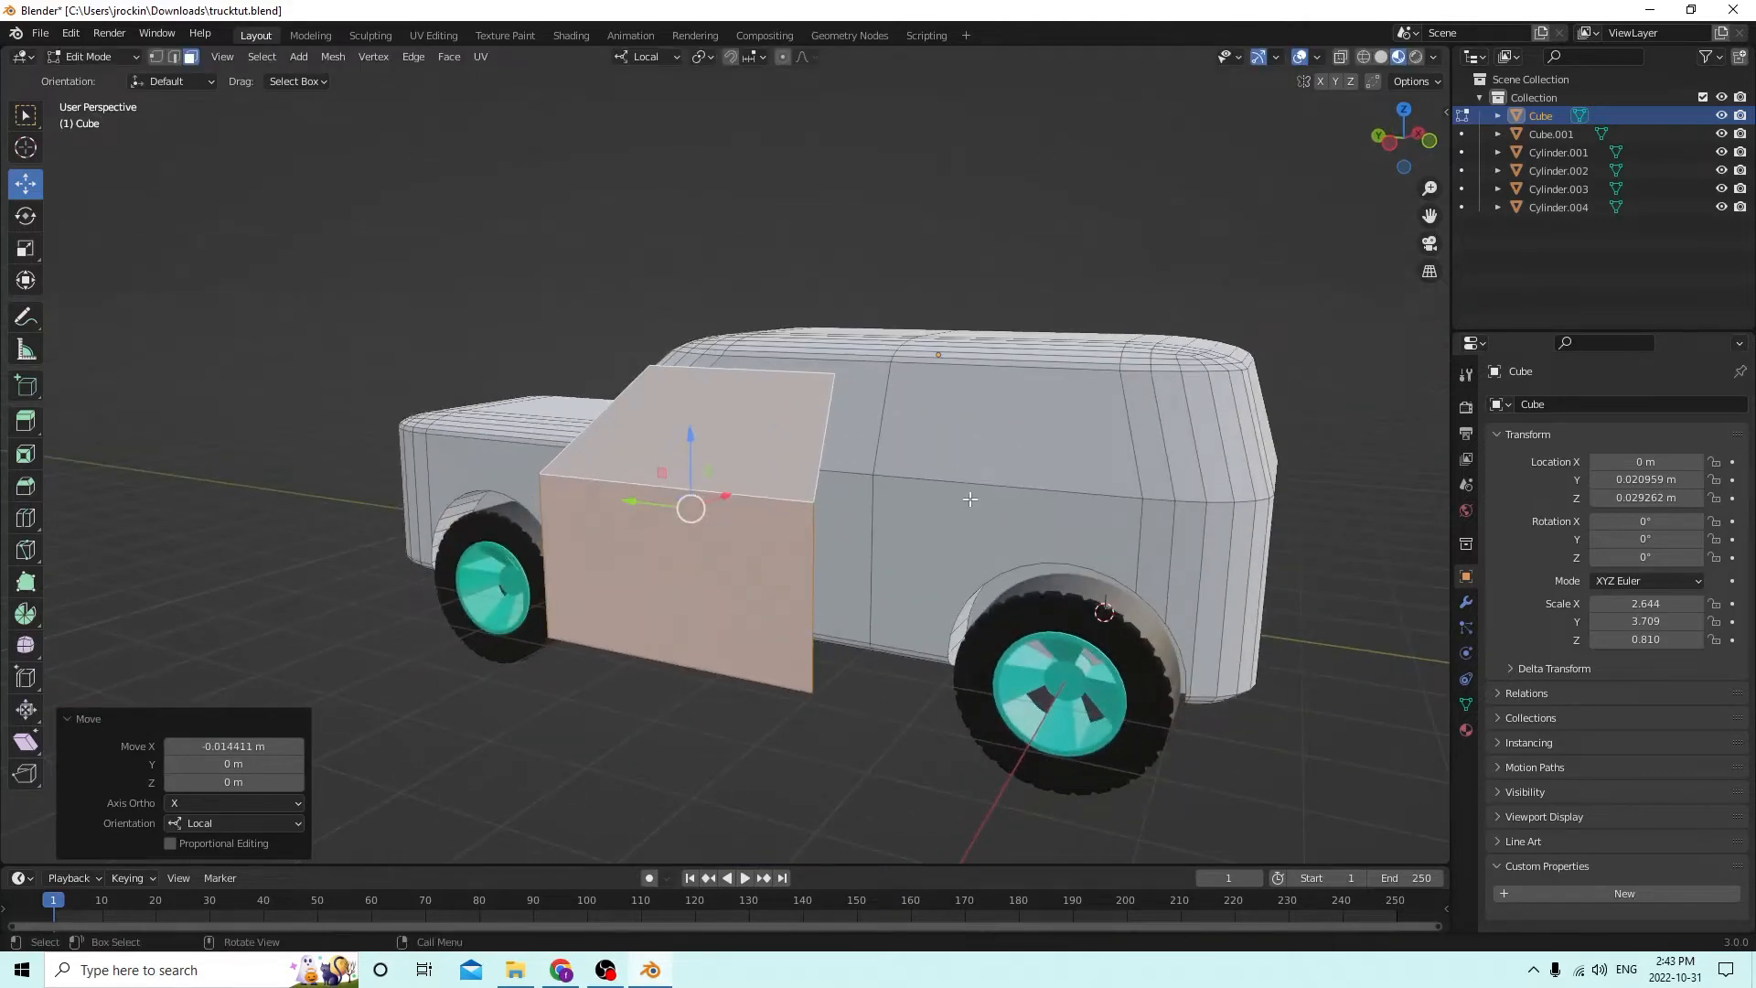
Duplicate the rear side's wheel-arch face and the window face above it in place.
{"action": "middle_click_drag", "start_coordinate": [924, 512], "coordinate": [860, 566]}
{"action": "left_click", "coordinate": [863, 562]}
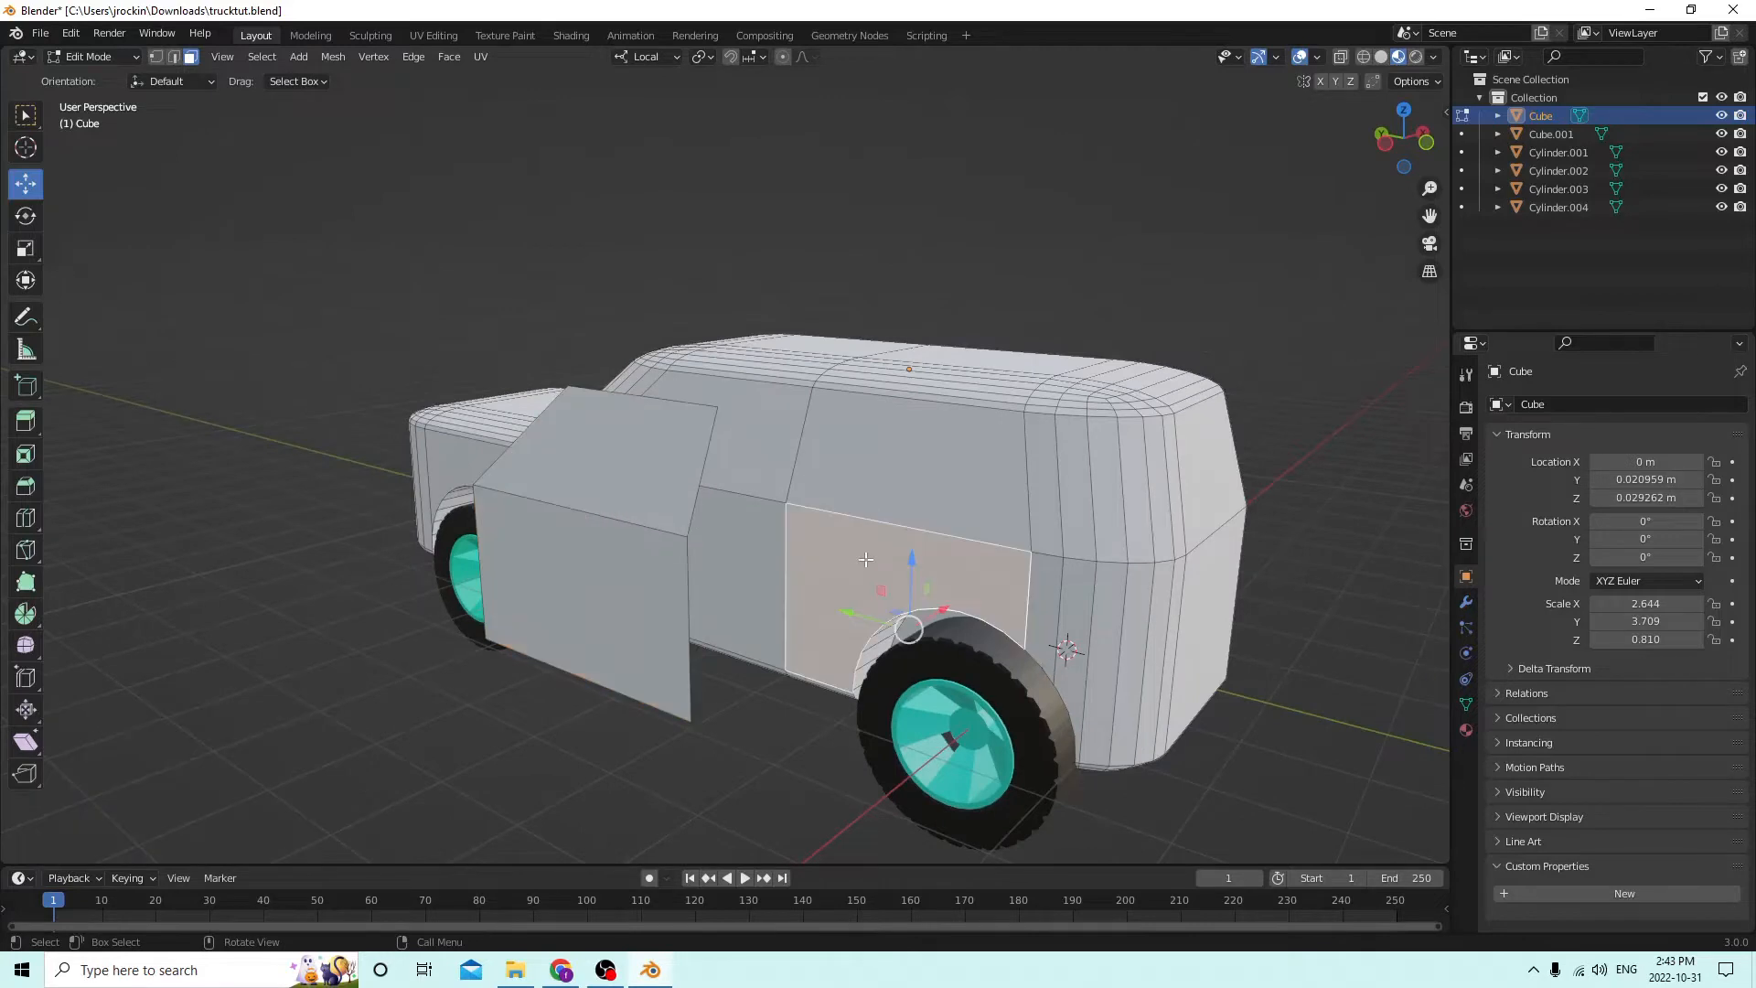
{"action": "middle_click_drag", "start_coordinate": [933, 451], "coordinate": [811, 495]}
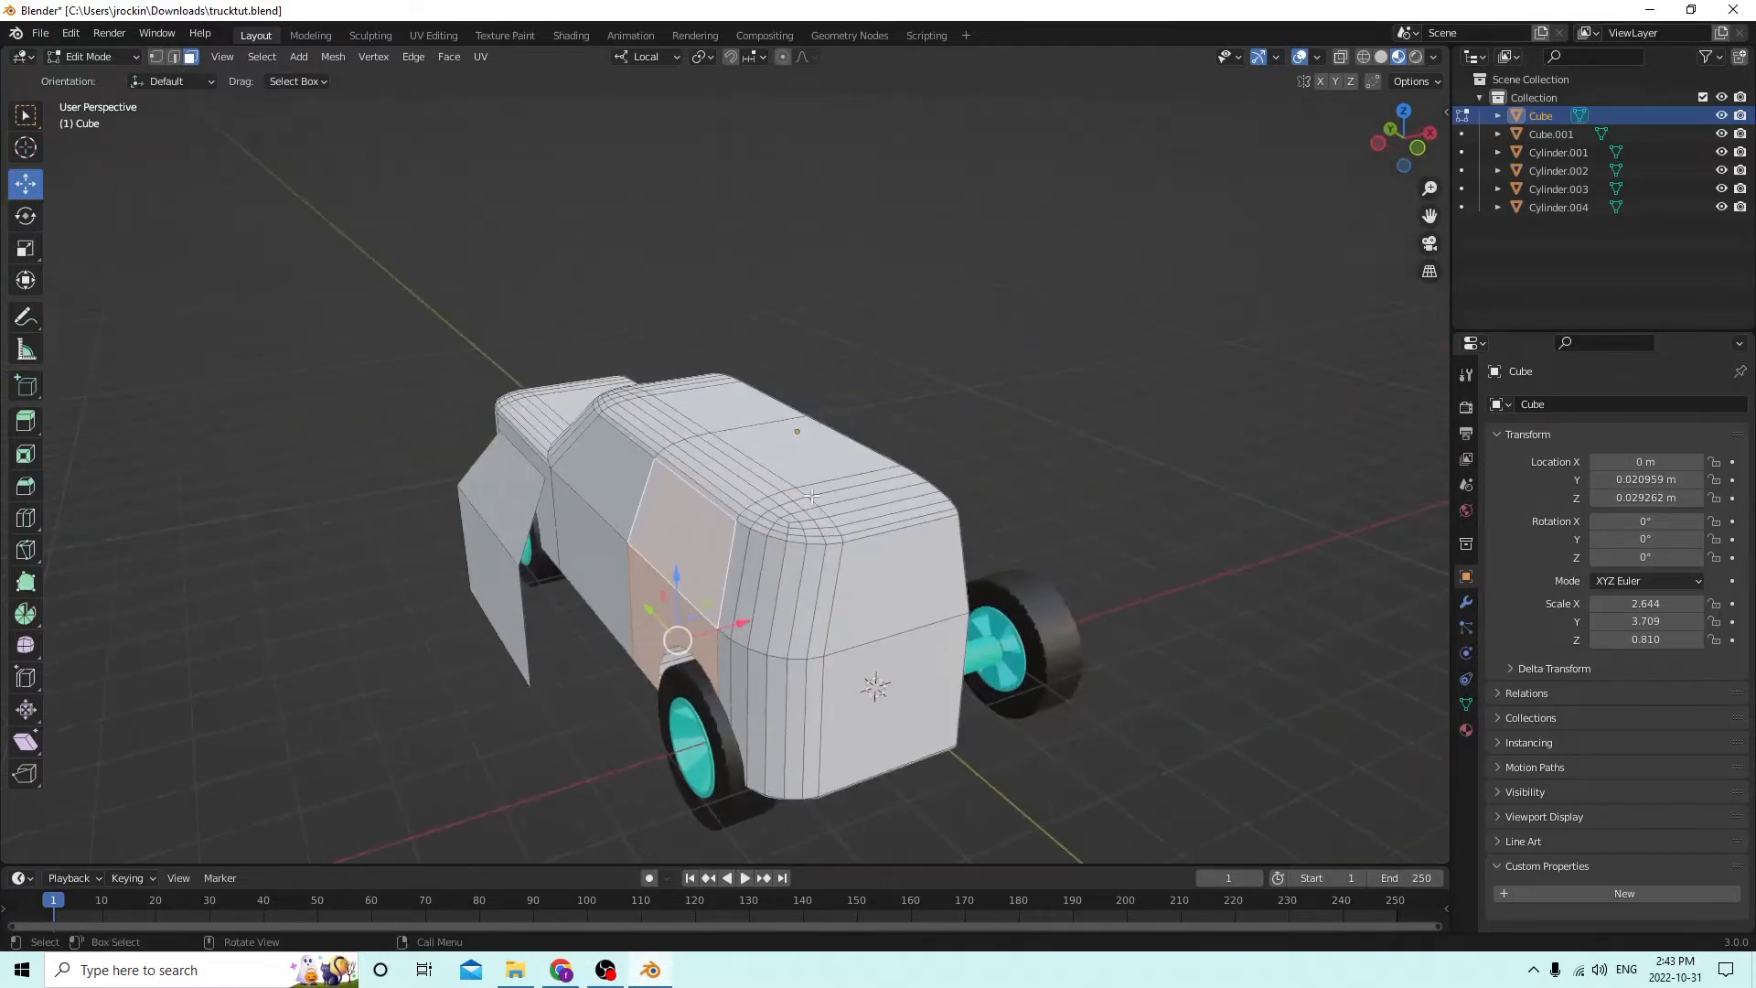
{"action": "key", "text": "shift+d"}
{"action": "right_click", "coordinate": [681, 638]}
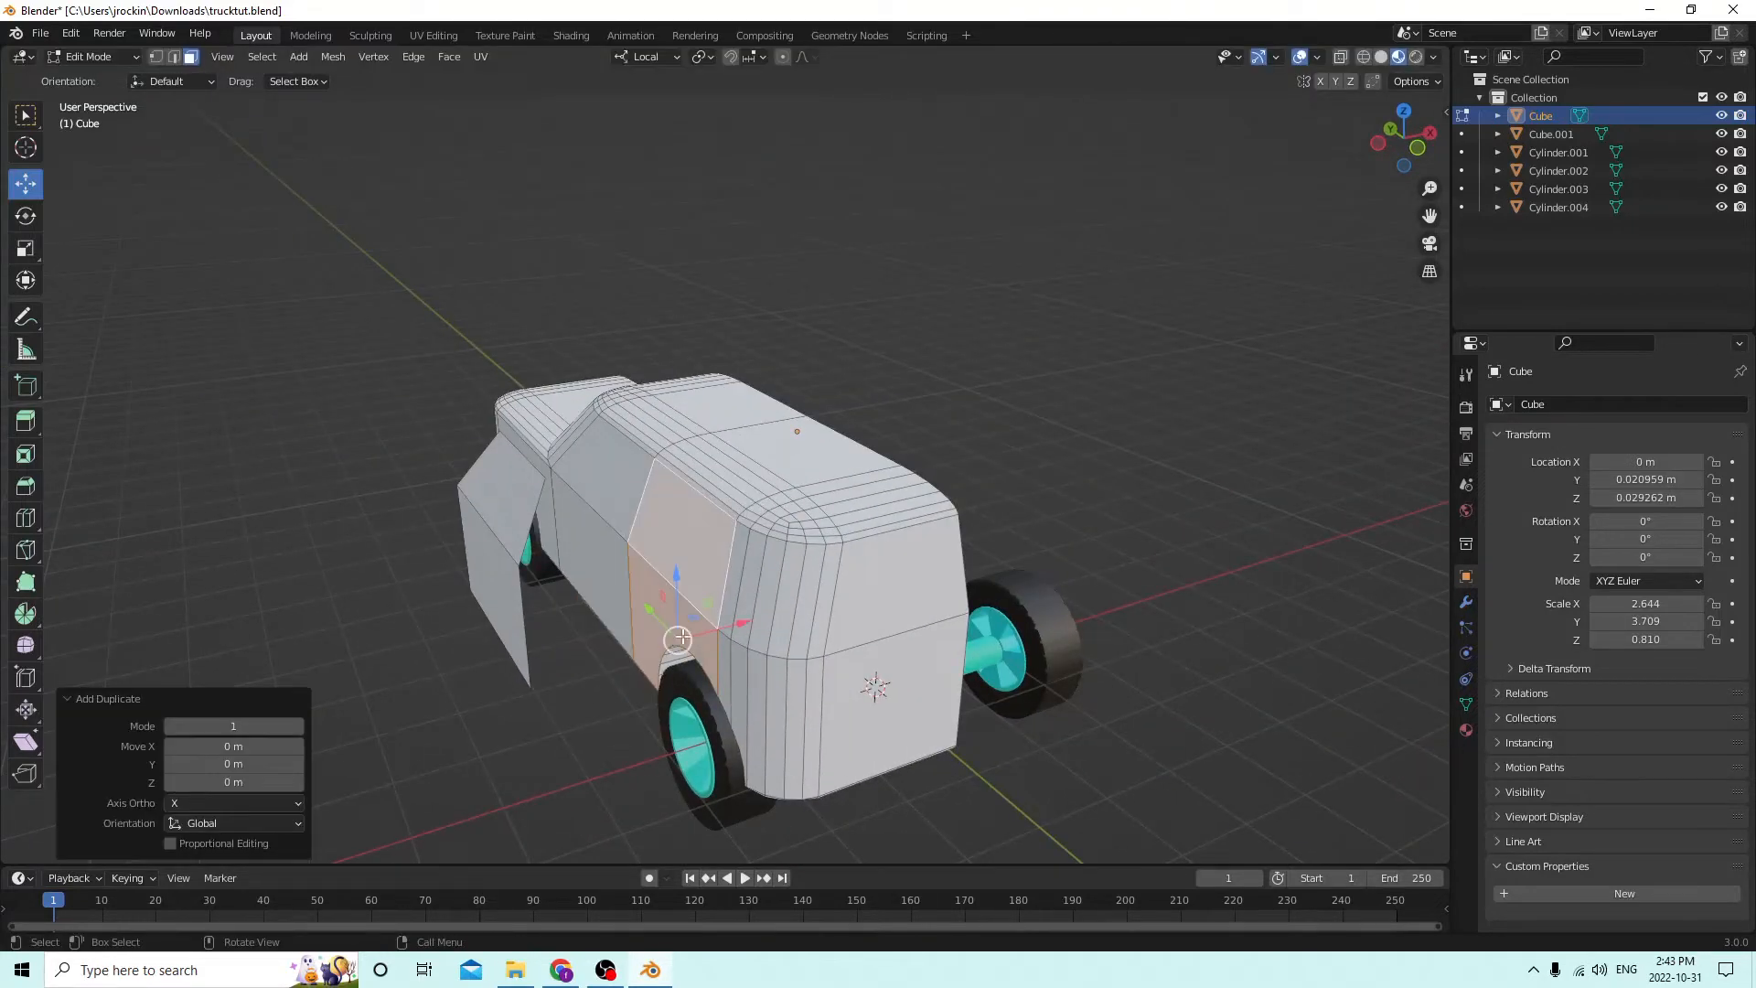
Move the duplicated rear side faces outward about 0.0226 m along local X.
{"action": "key", "text": "g"}
{"action": "key", "text": "x"}
{"action": "key", "text": "x"}
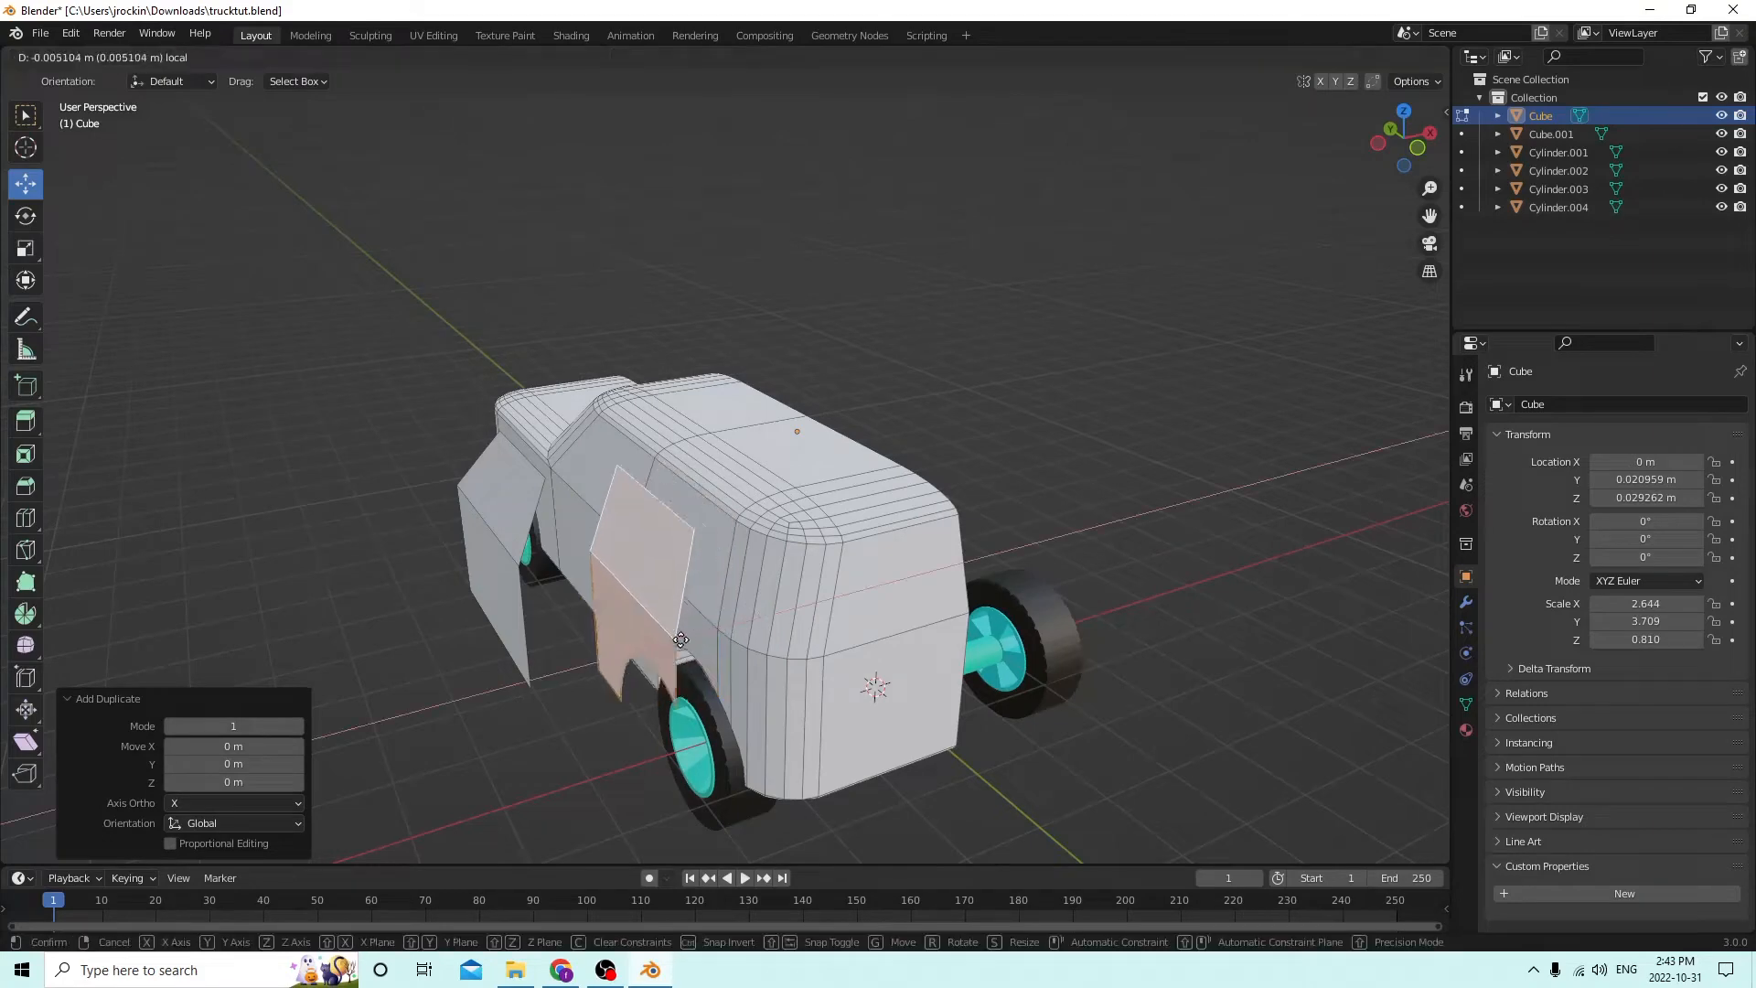
{"action": "left_click", "coordinate": [549, 660]}
{"action": "middle_click_drag", "start_coordinate": [587, 645], "coordinate": [680, 587]}
Delete the four original front and rear side faces from the body, leaving the detached door panels.
{"action": "mouse_move", "coordinate": [876, 578]}
{"action": "middle_mouse_down"}
{"action": "mouse_move", "coordinate": [1079, 566]}
{"action": "mouse_move", "coordinate": [839, 585]}
{"action": "mouse_move", "coordinate": [845, 572]}
{"action": "middle_mouse_up"}
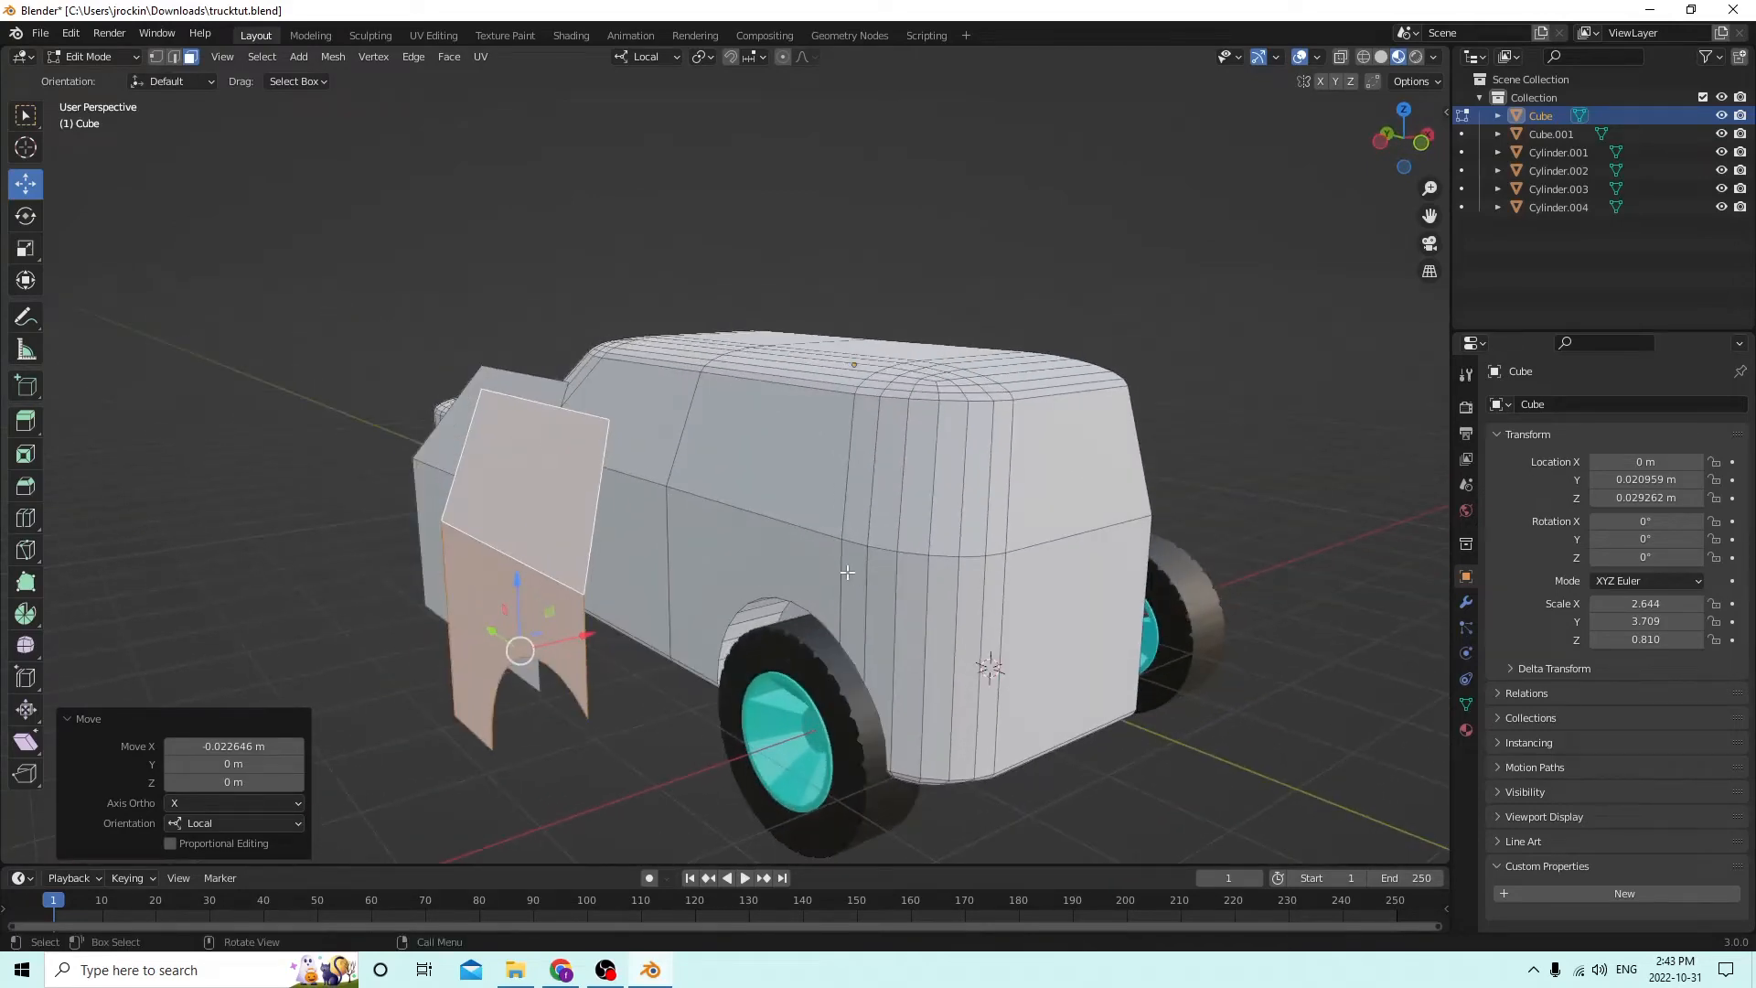
{"action": "left_click", "coordinate": [757, 551]}
{"action": "left_click", "coordinate": [763, 442], "text": "shift"}
{"action": "left_click", "coordinate": [636, 395], "text": "shift"}
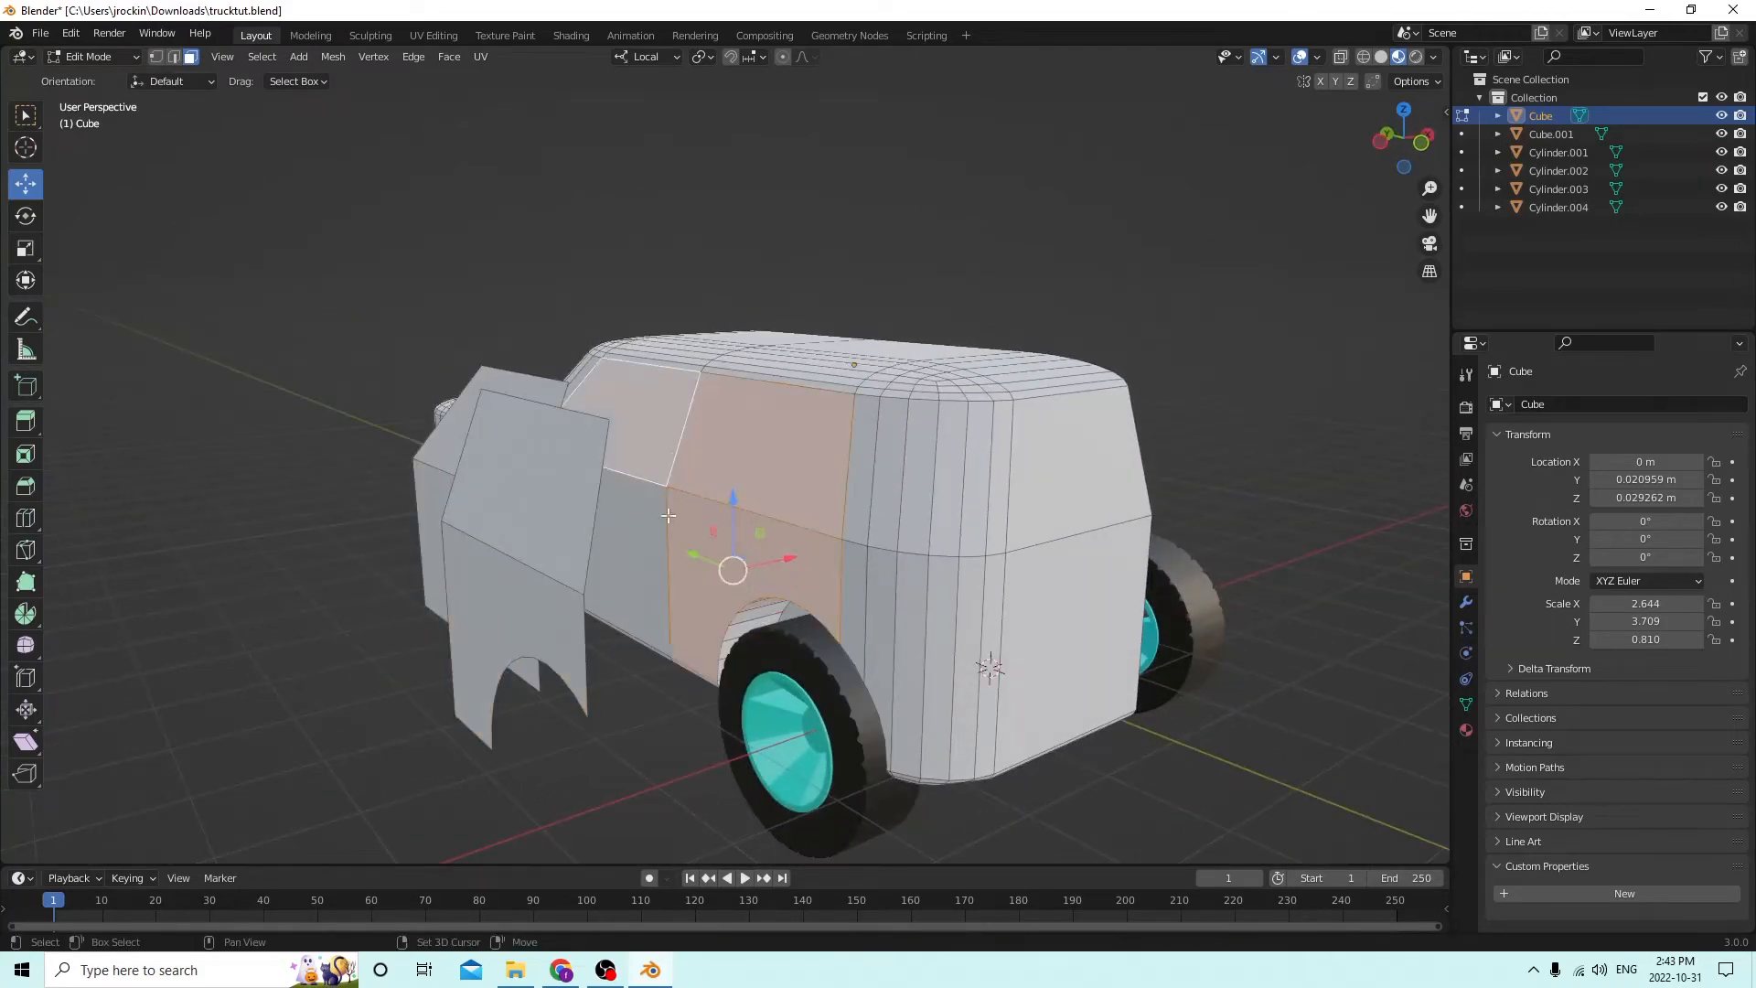
{"action": "left_click", "coordinate": [641, 512], "text": "shift"}
{"action": "key", "text": "x"}
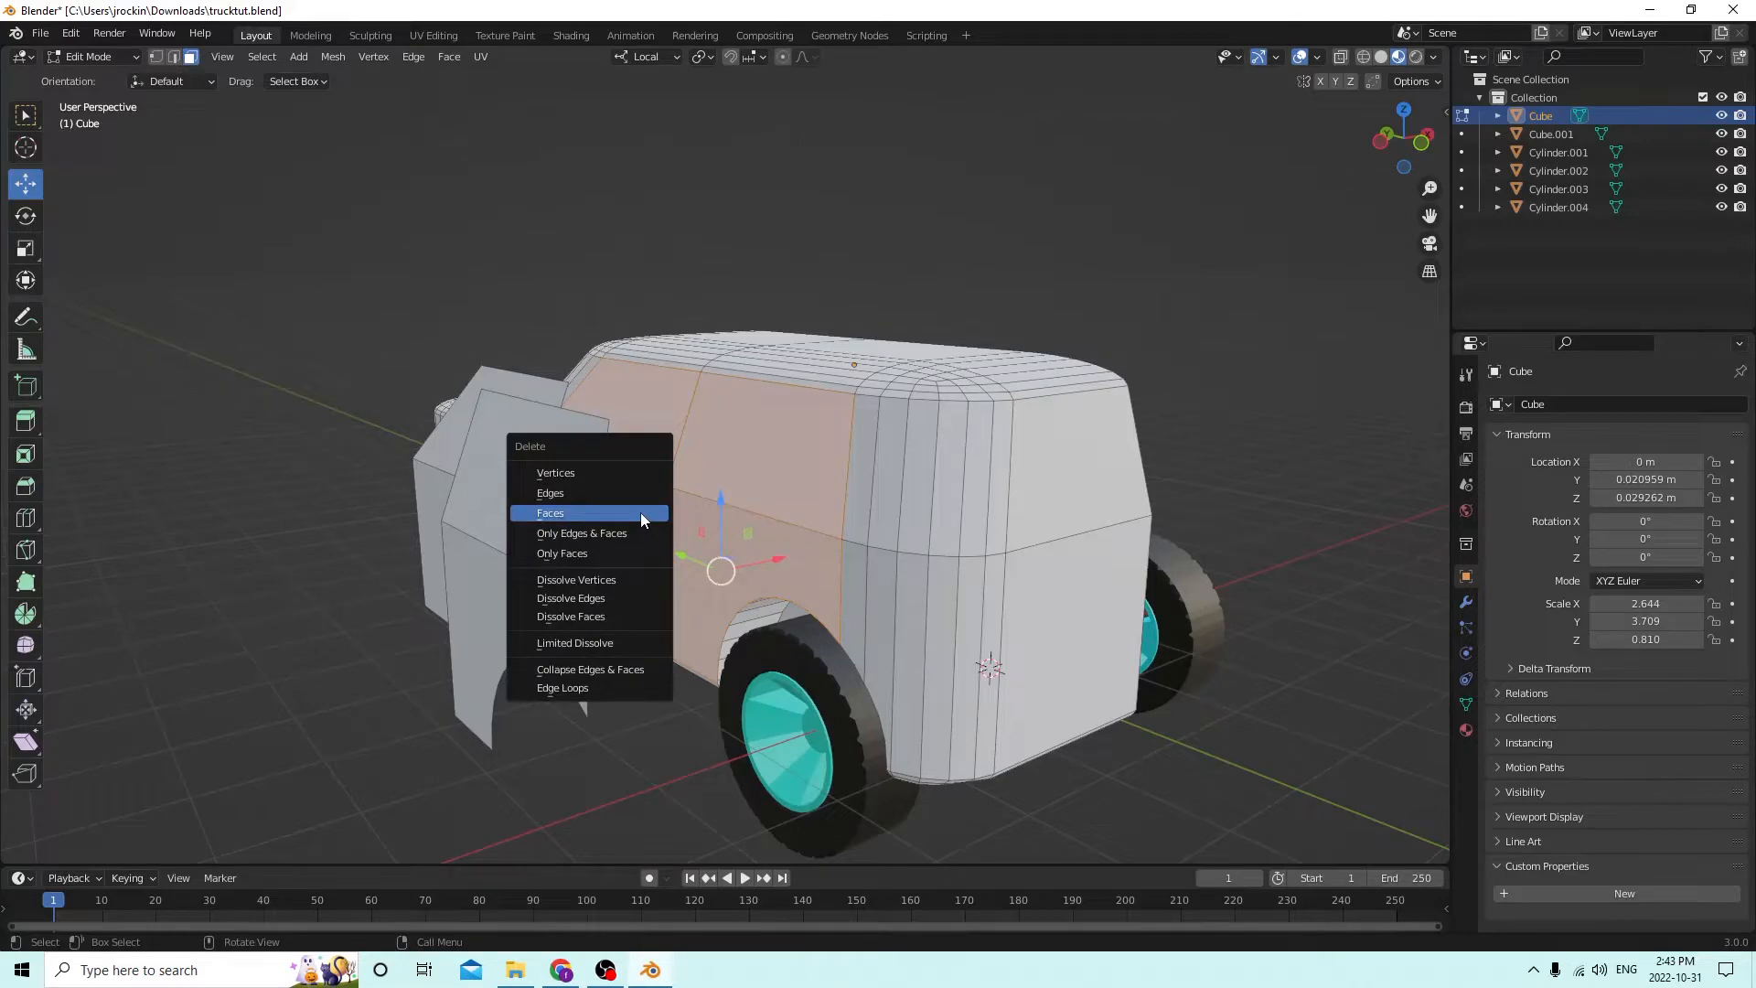
{"action": "left_click", "coordinate": [640, 512]}
{"action": "middle_click_drag", "start_coordinate": [640, 512], "coordinate": [914, 526]}
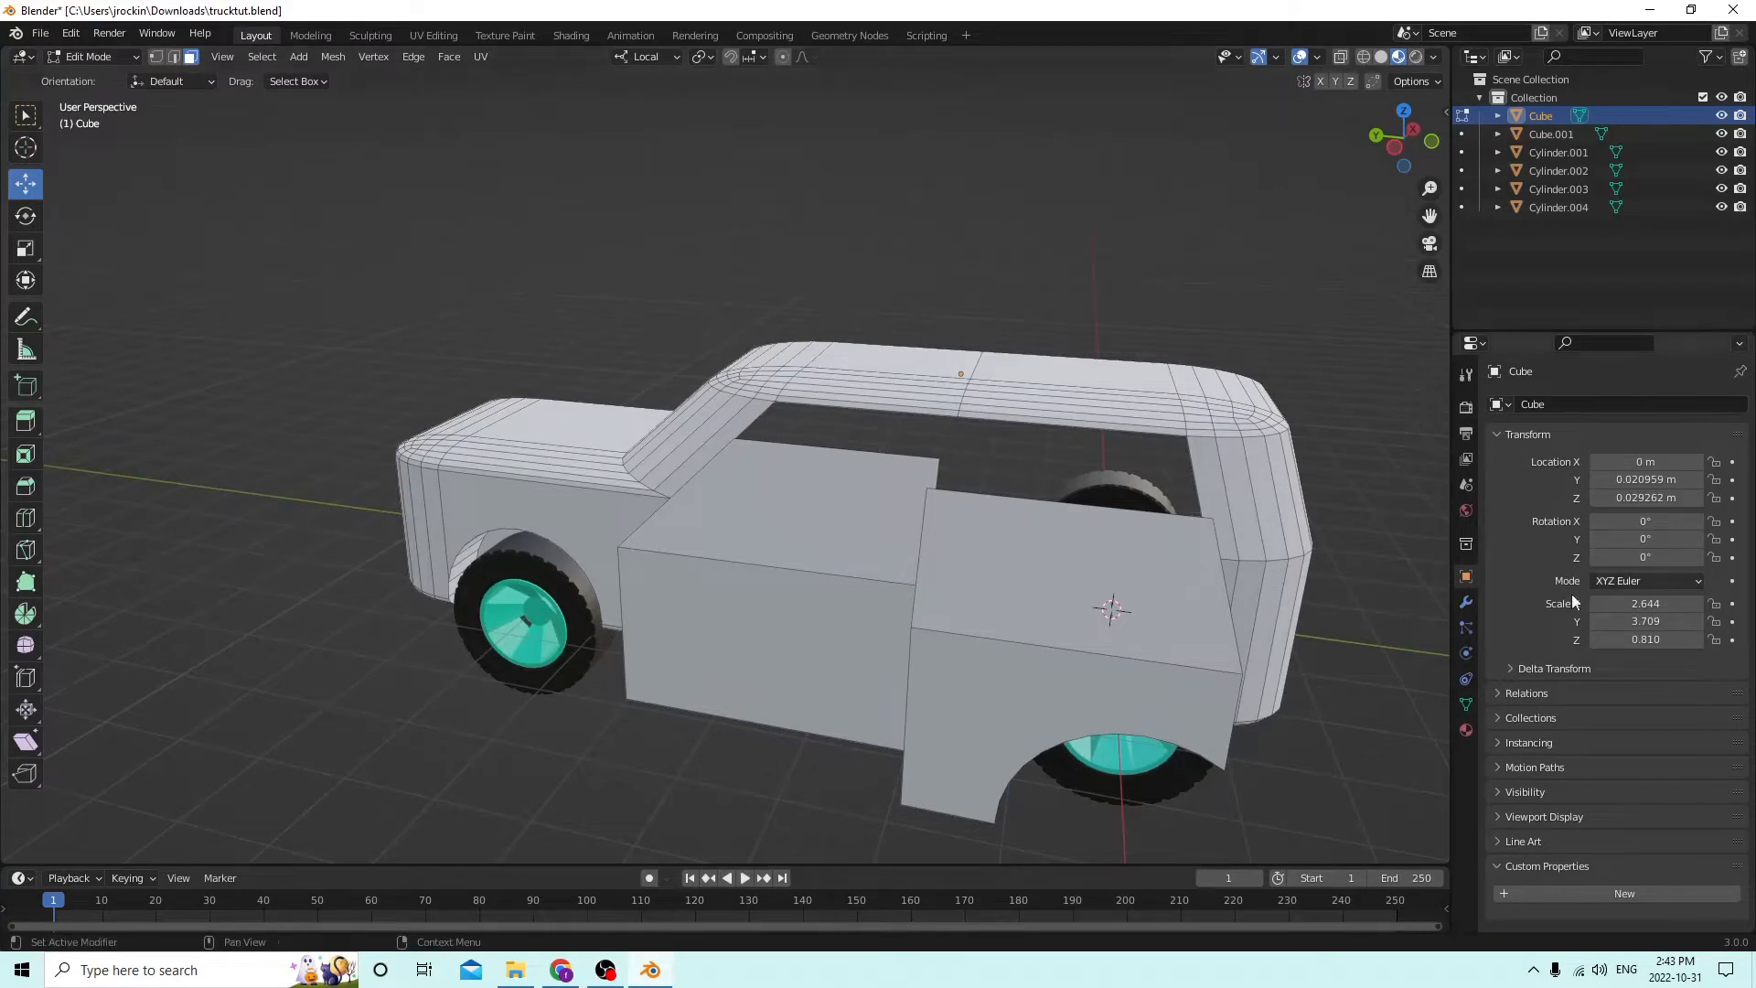
Inset the window faces of both detached door panels by about 0.00019 m.
{"action": "left_click", "coordinate": [1089, 596]}
{"action": "left_click", "coordinate": [796, 482]}
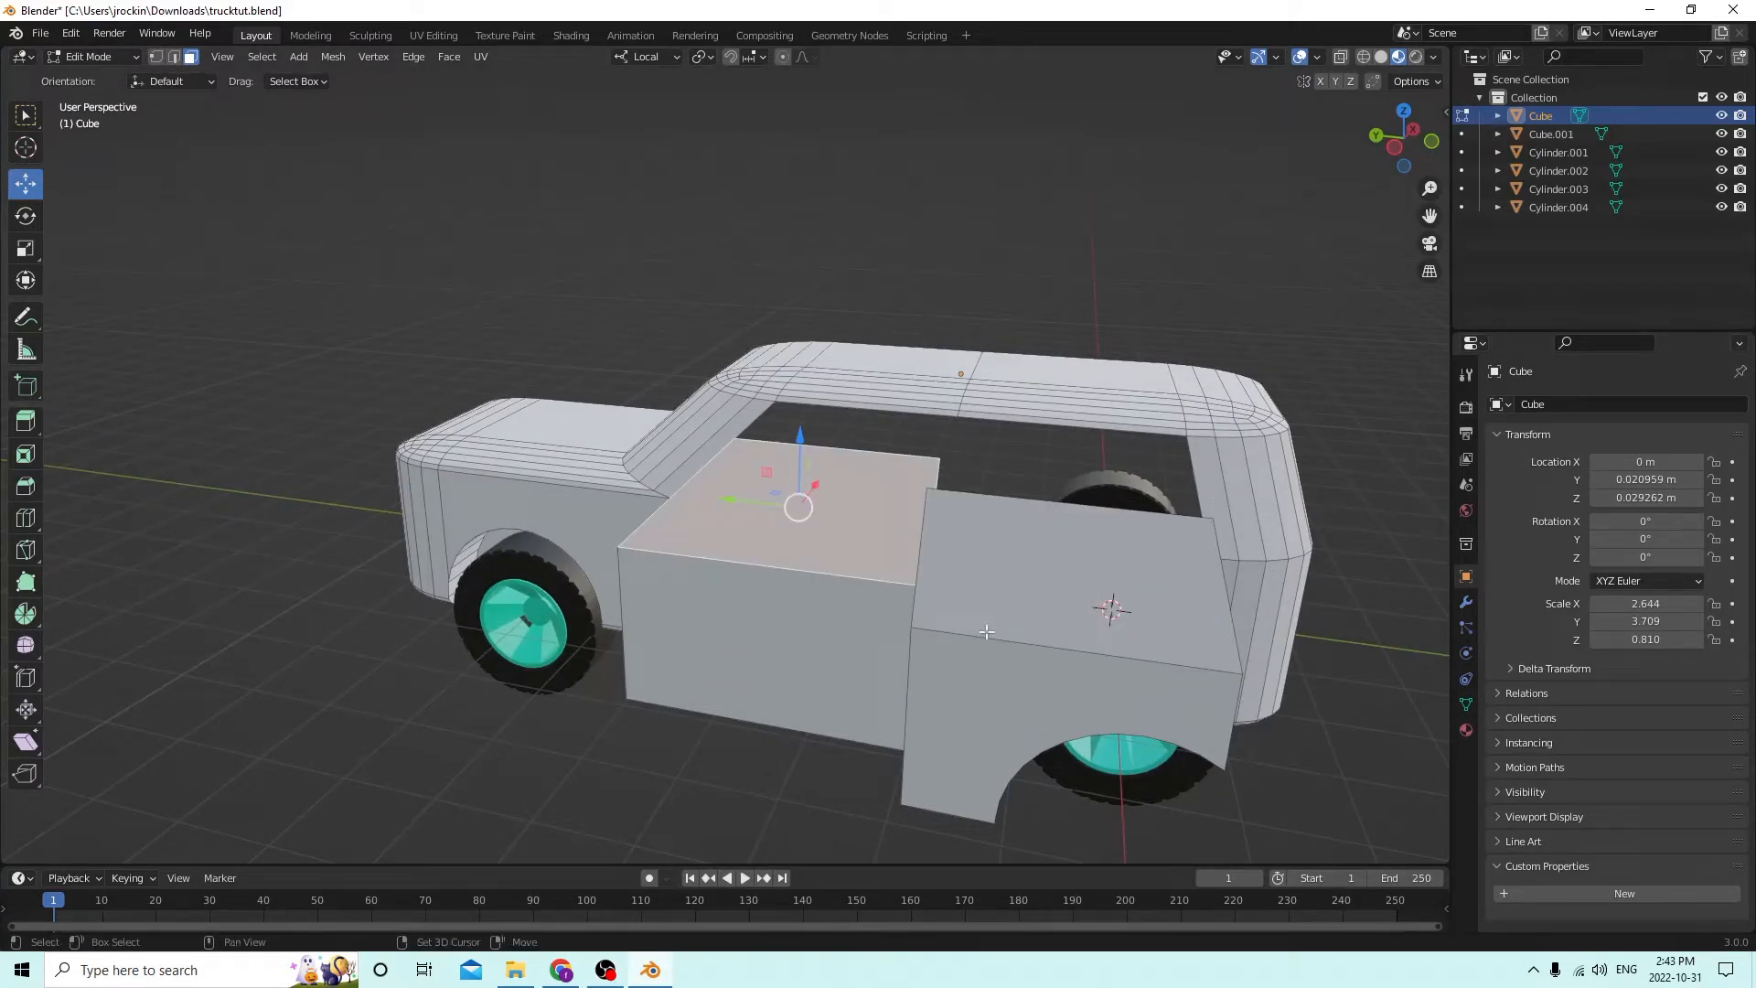
{"action": "left_click", "coordinate": [1097, 580], "text": "shift"}
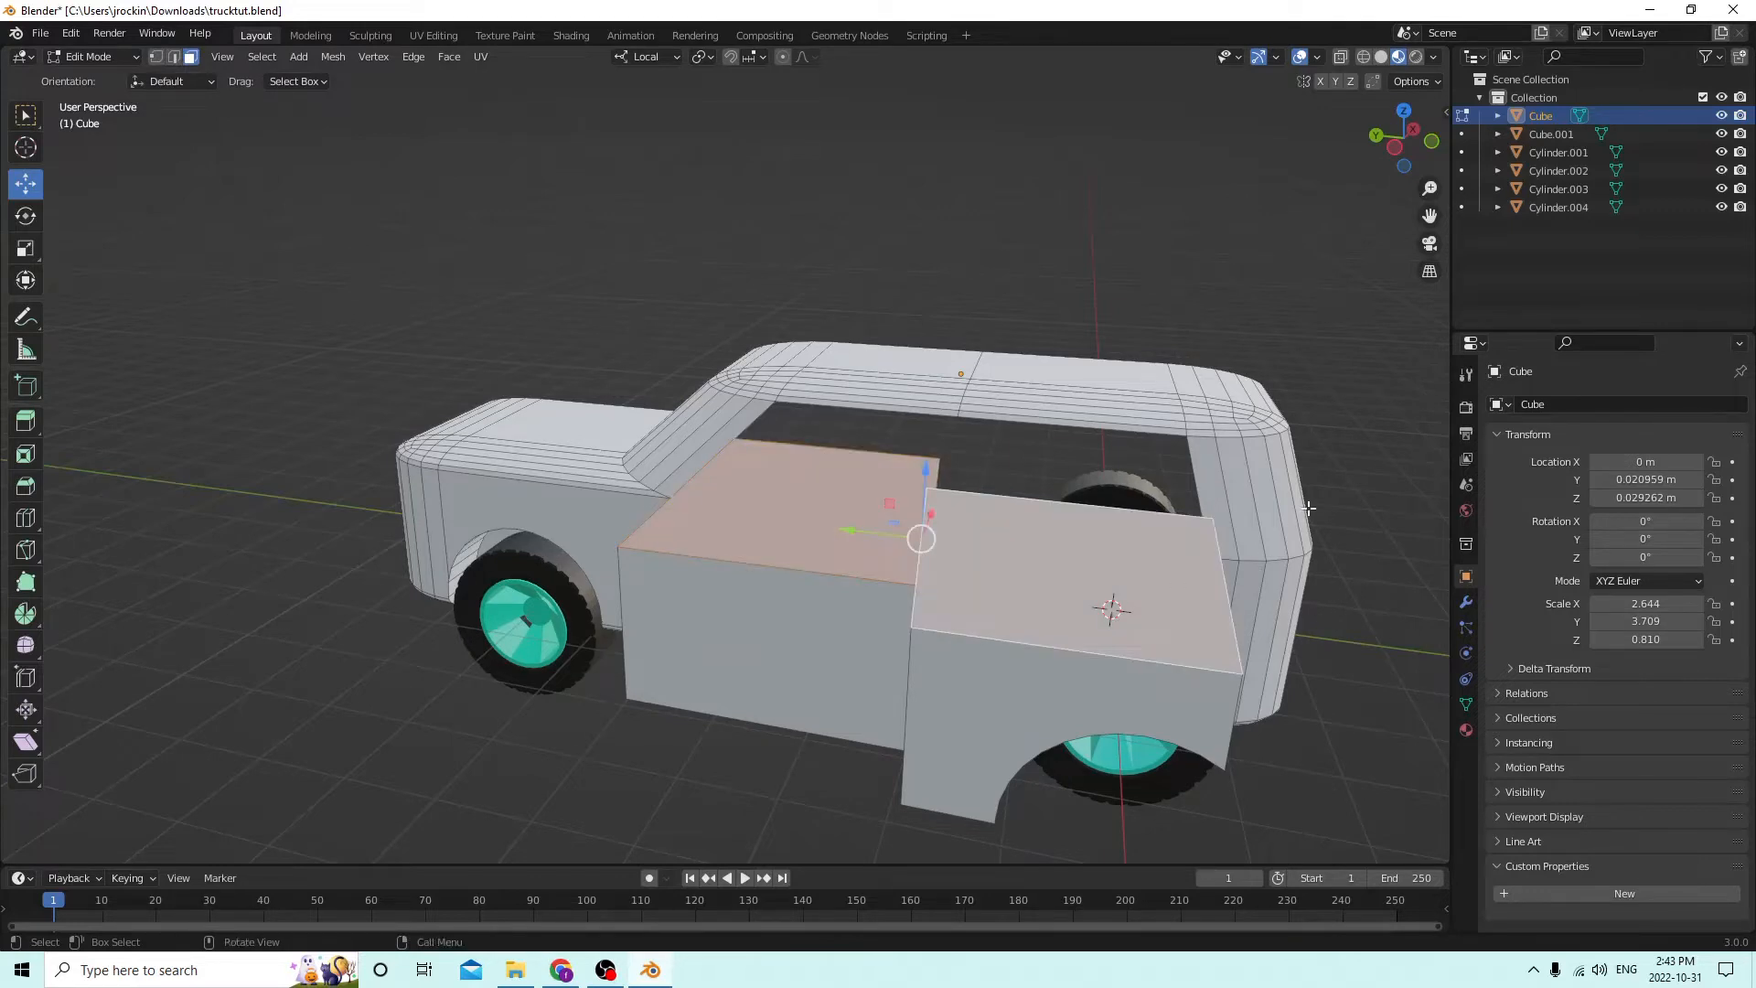
{"action": "key", "text": "i"}
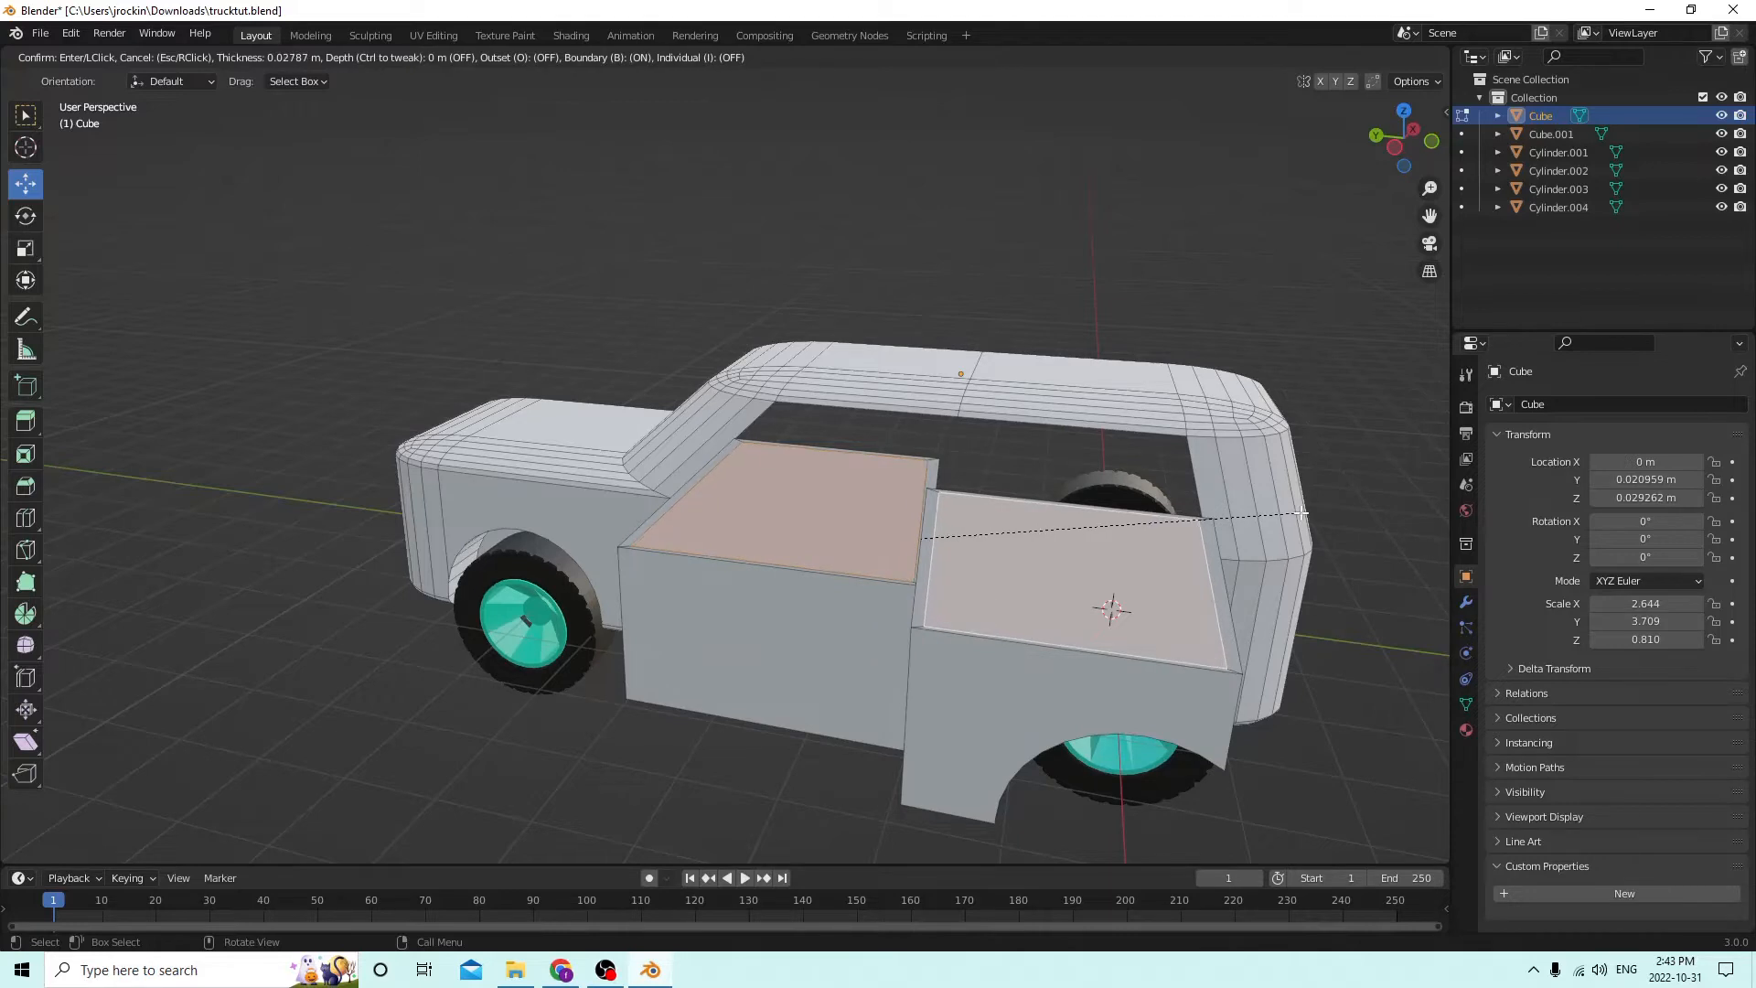
{"action": "left_click", "coordinate": [1306, 512]}
{"action": "middle_click_drag", "start_coordinate": [1307, 510], "coordinate": [1322, 456]}
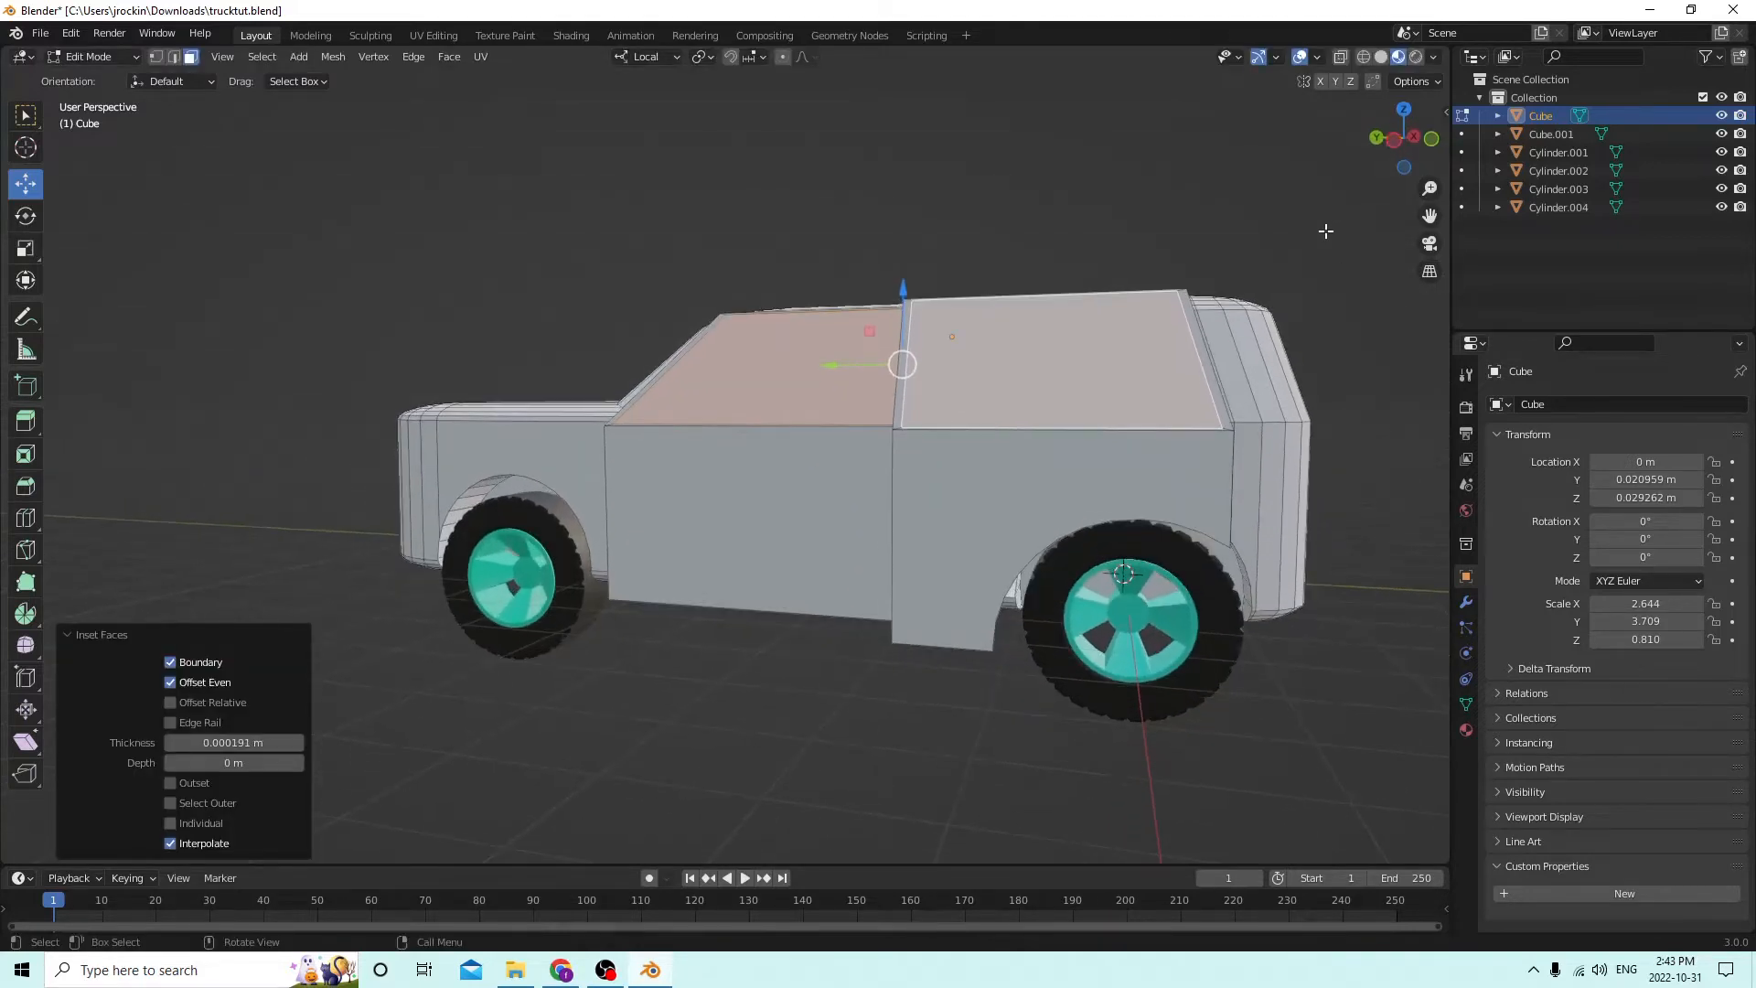
Scale the inset window faces to about 0.916 along local Z.
{"action": "middle_click_drag", "start_coordinate": [1325, 232], "coordinate": [1212, 276]}
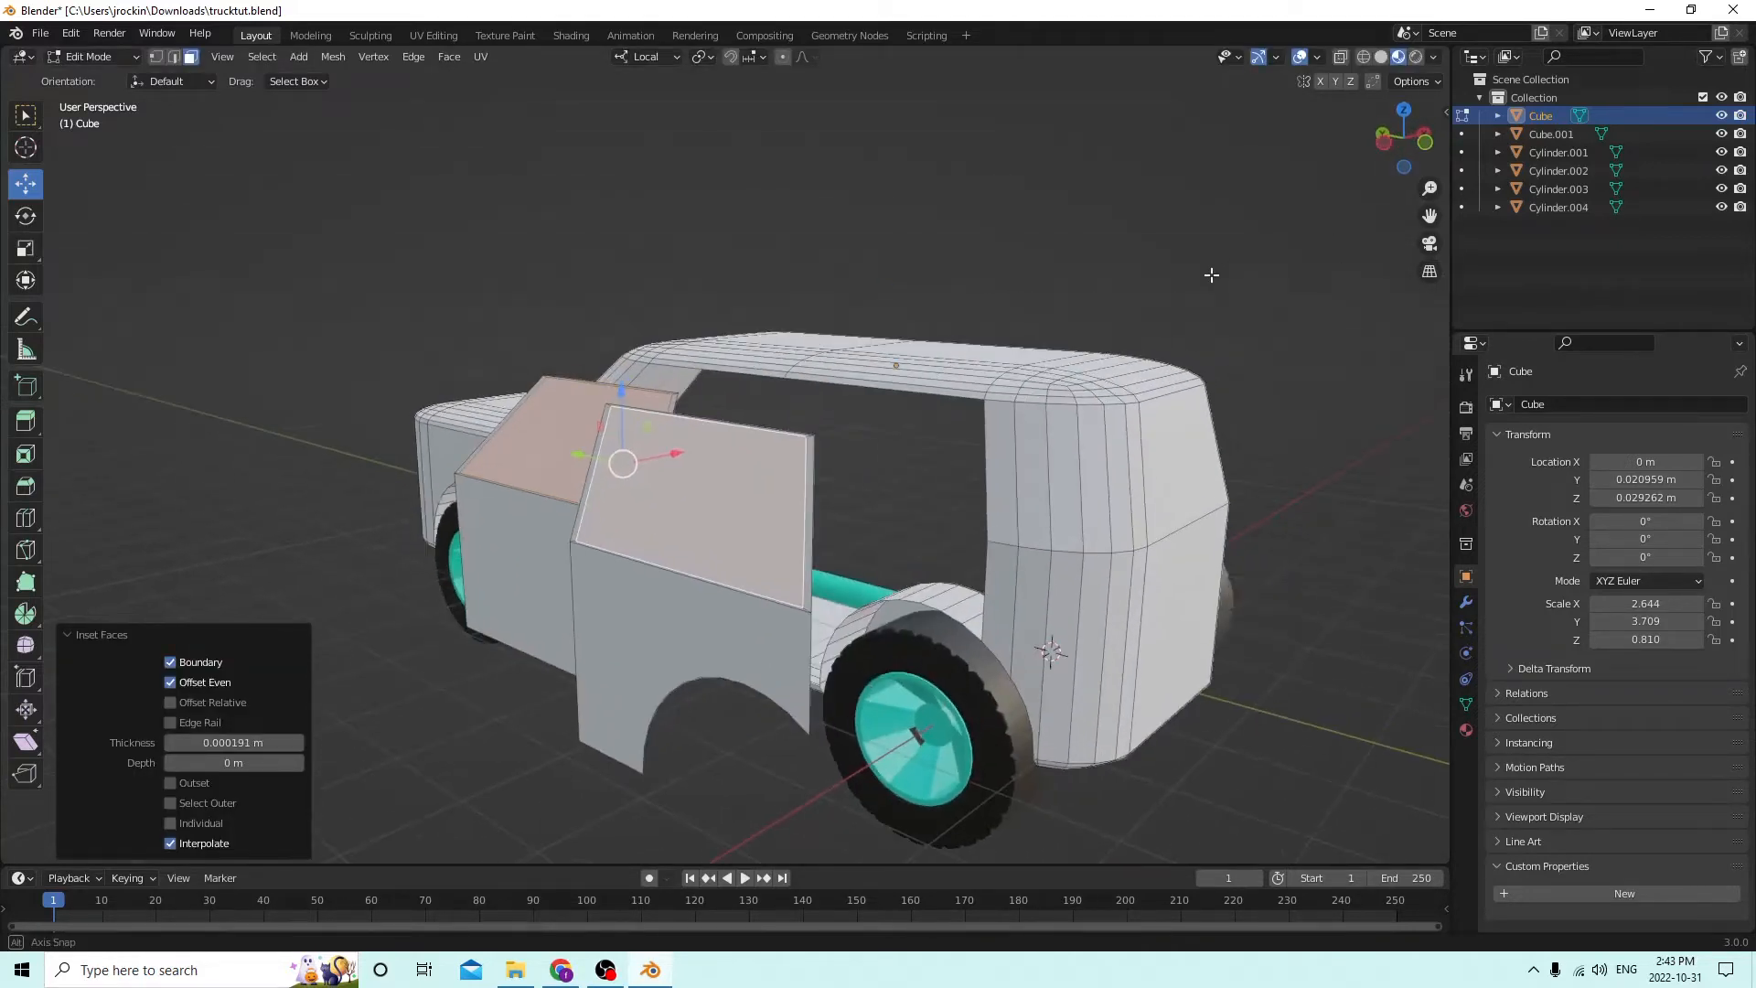
{"action": "left_click", "coordinate": [25, 251]}
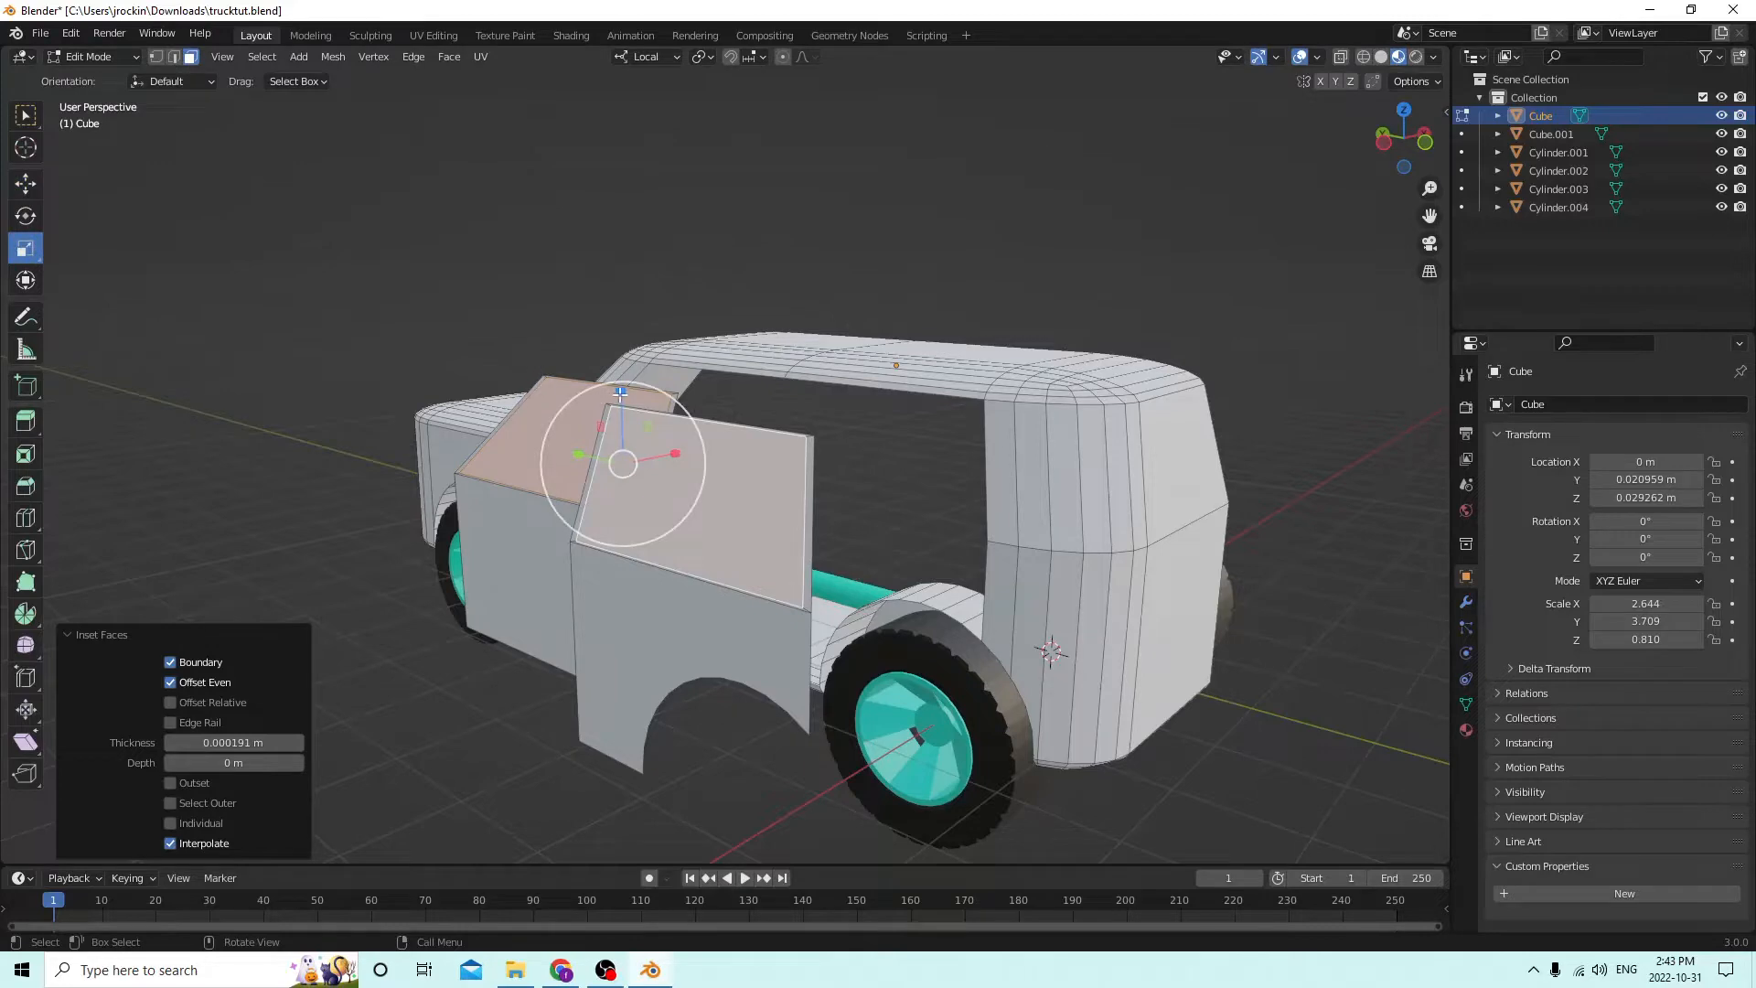
{"action": "left_click_drag", "start_coordinate": [619, 394], "coordinate": [620, 402]}
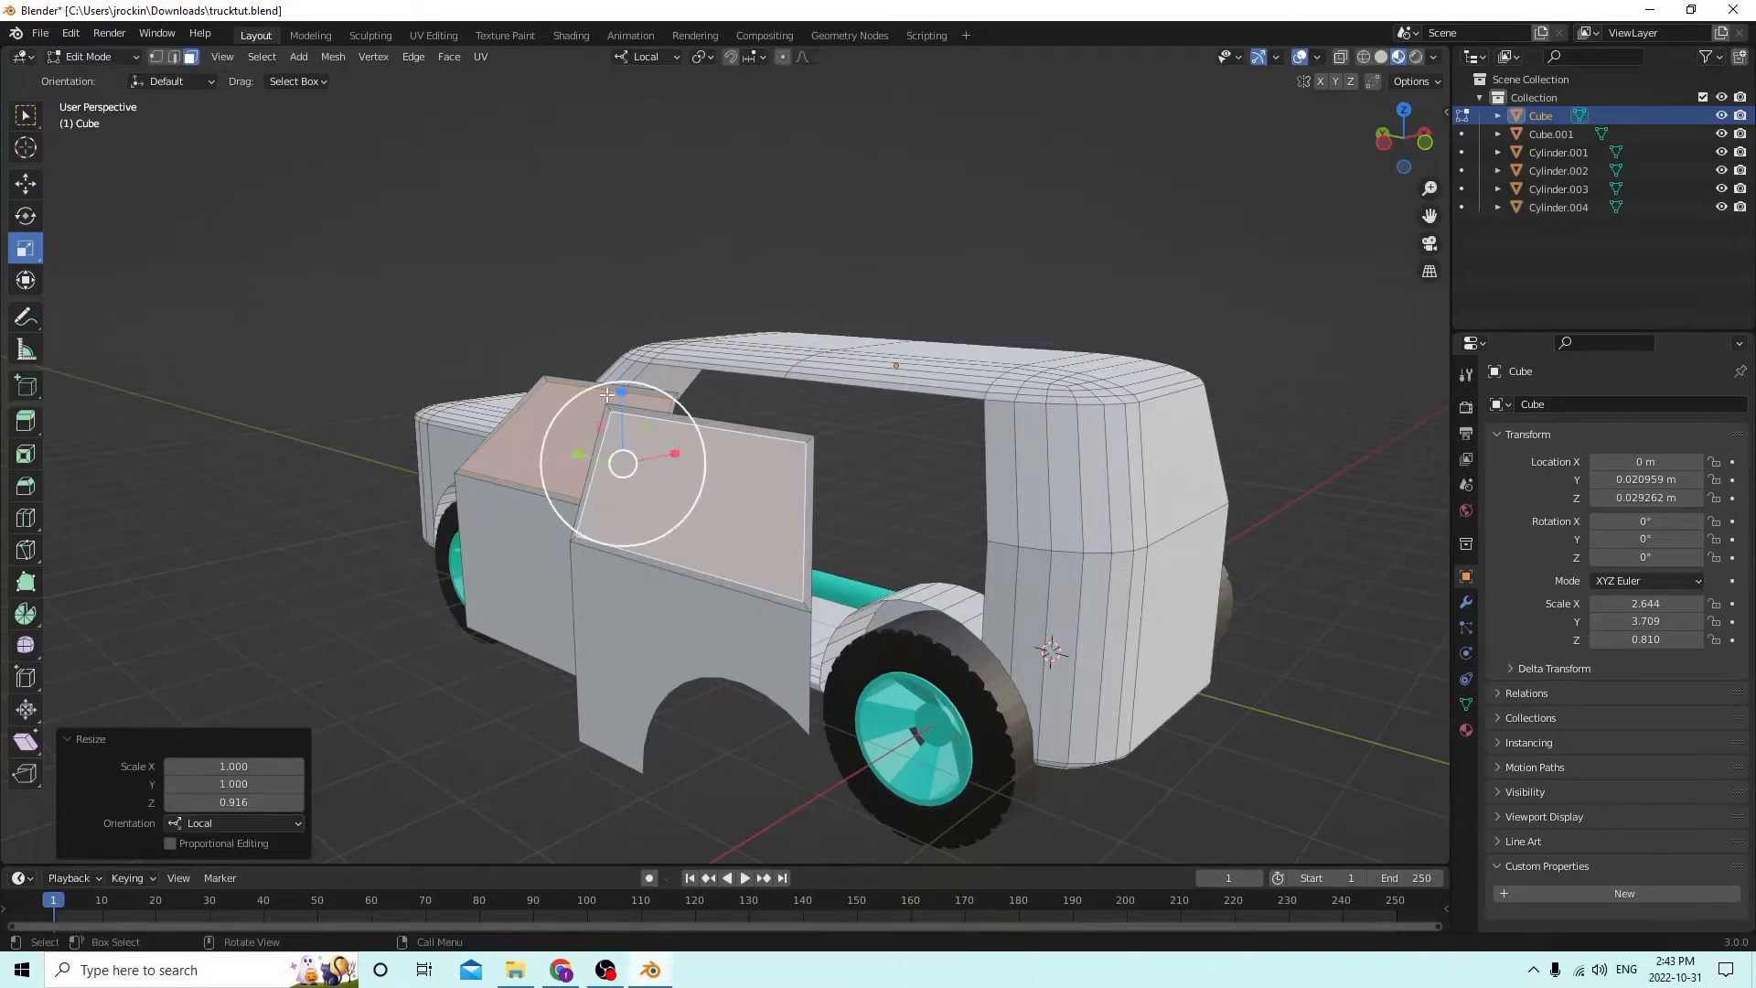
{"action": "middle_click_drag", "start_coordinate": [620, 402], "coordinate": [442, 399]}
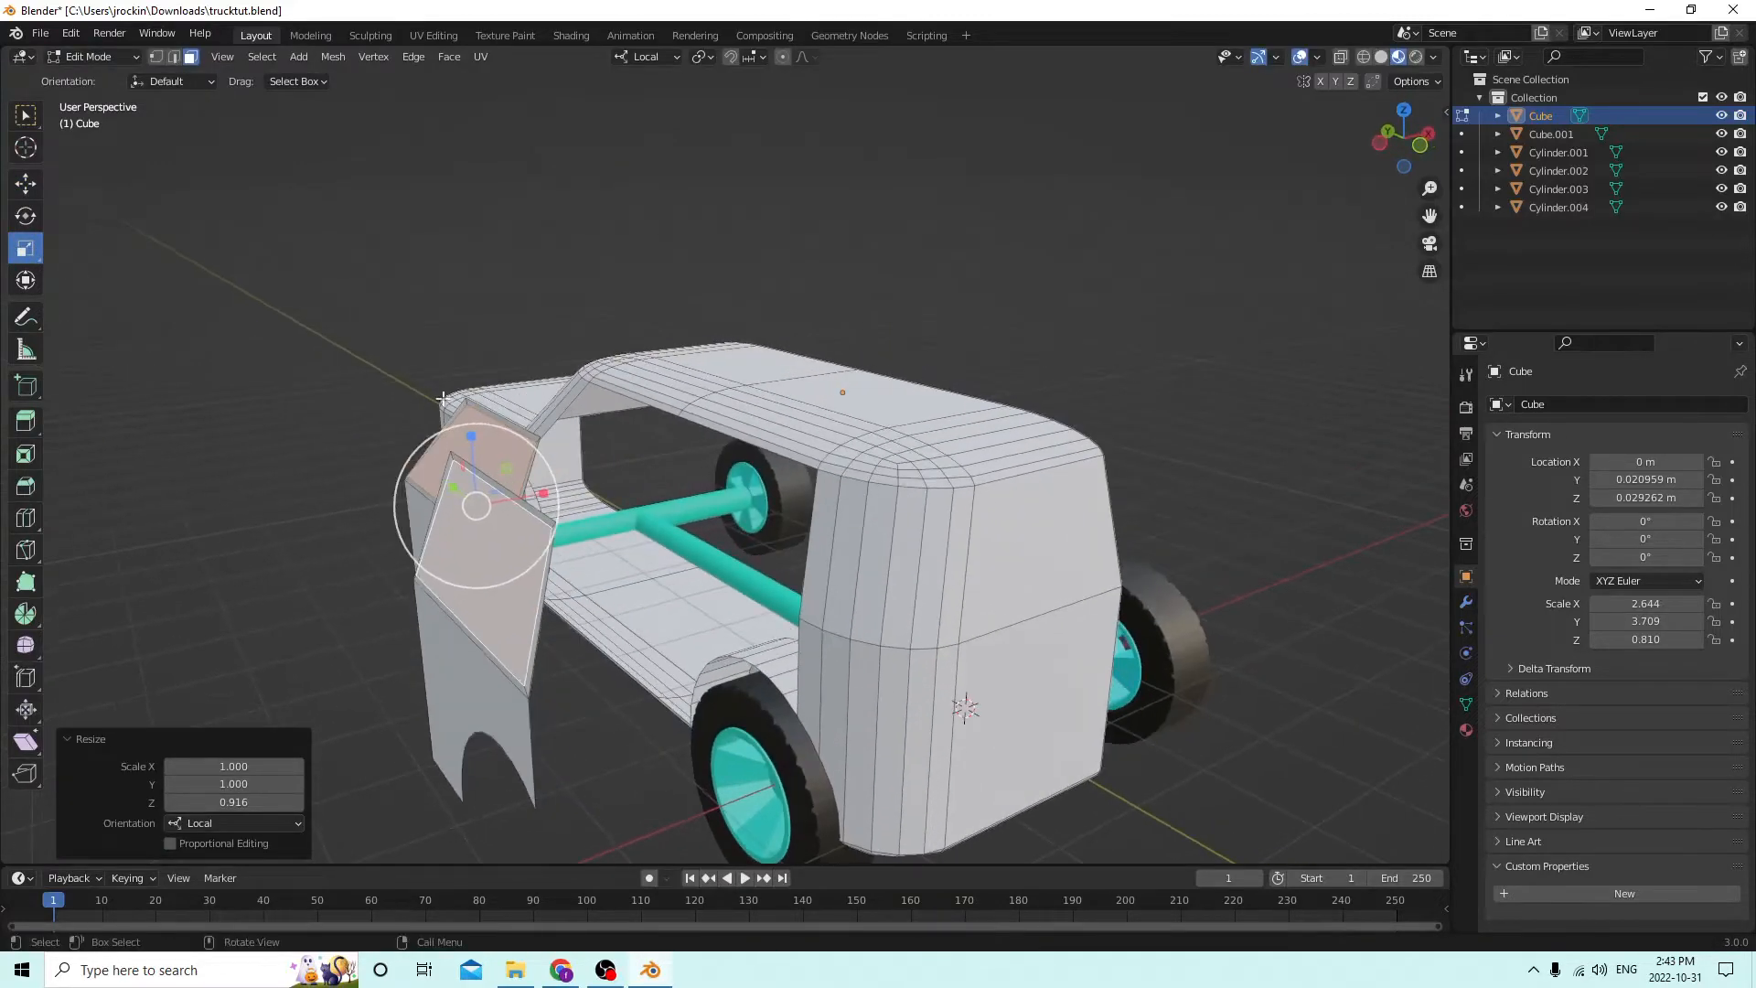
{"action": "key", "text": "e"}
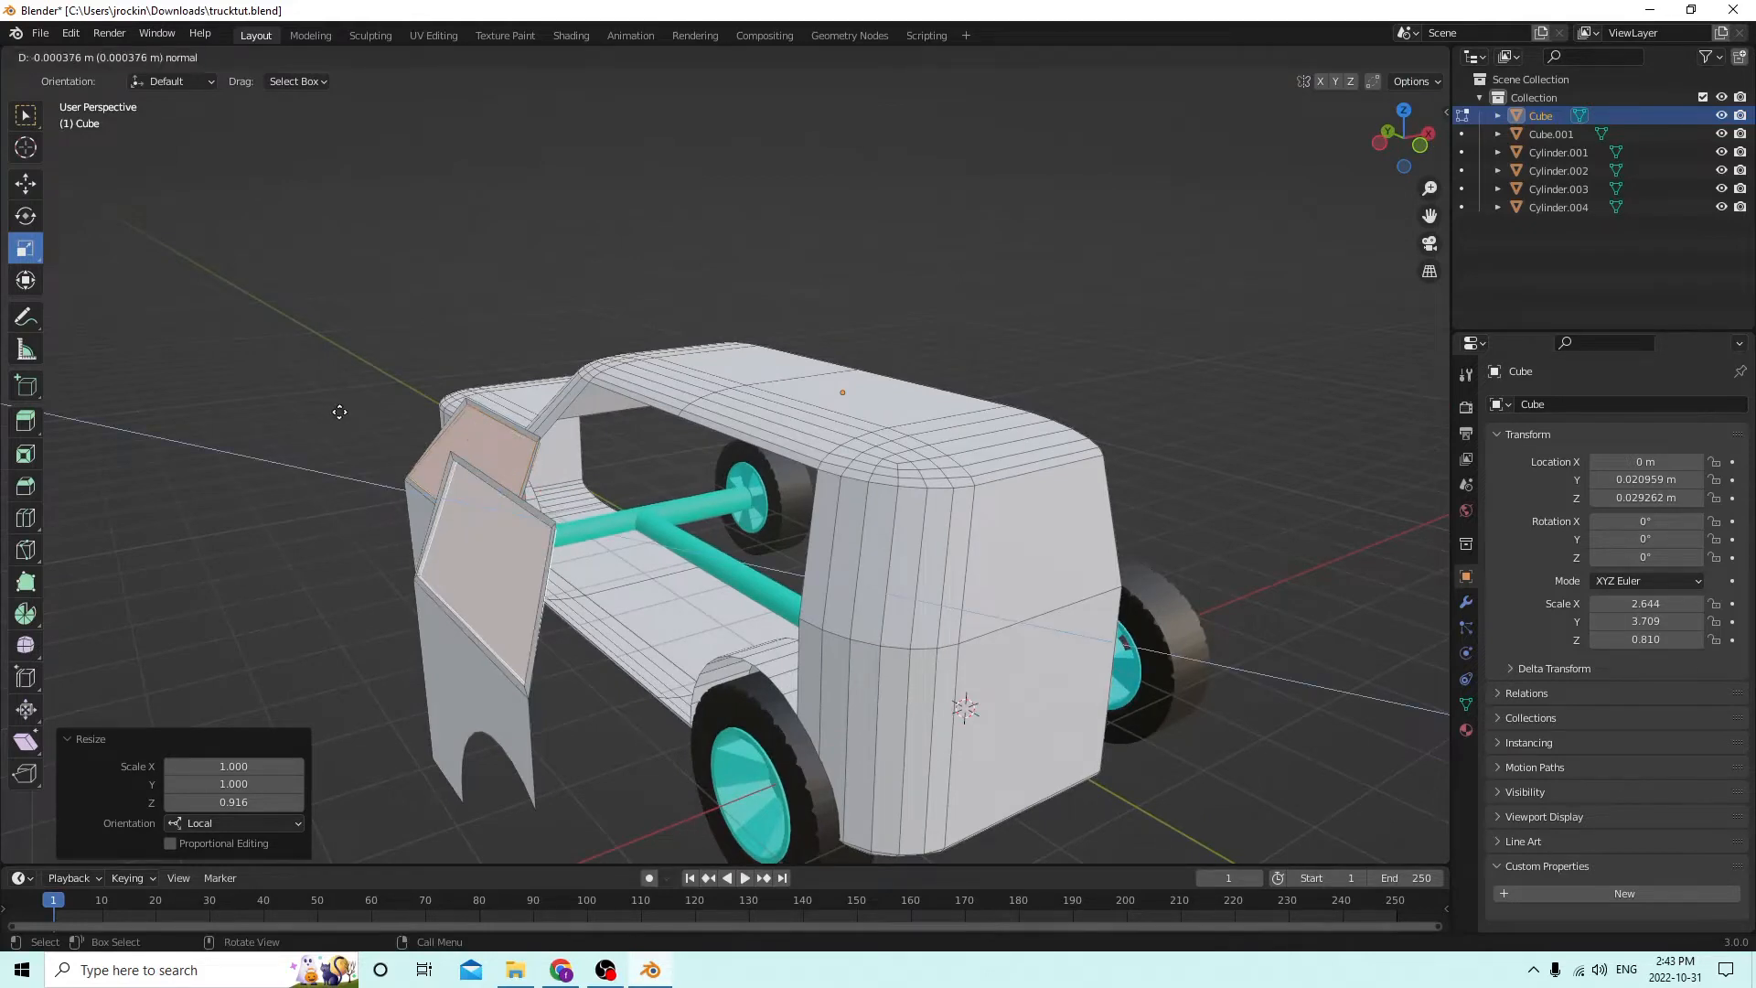
{"action": "left_click", "coordinate": [343, 413]}
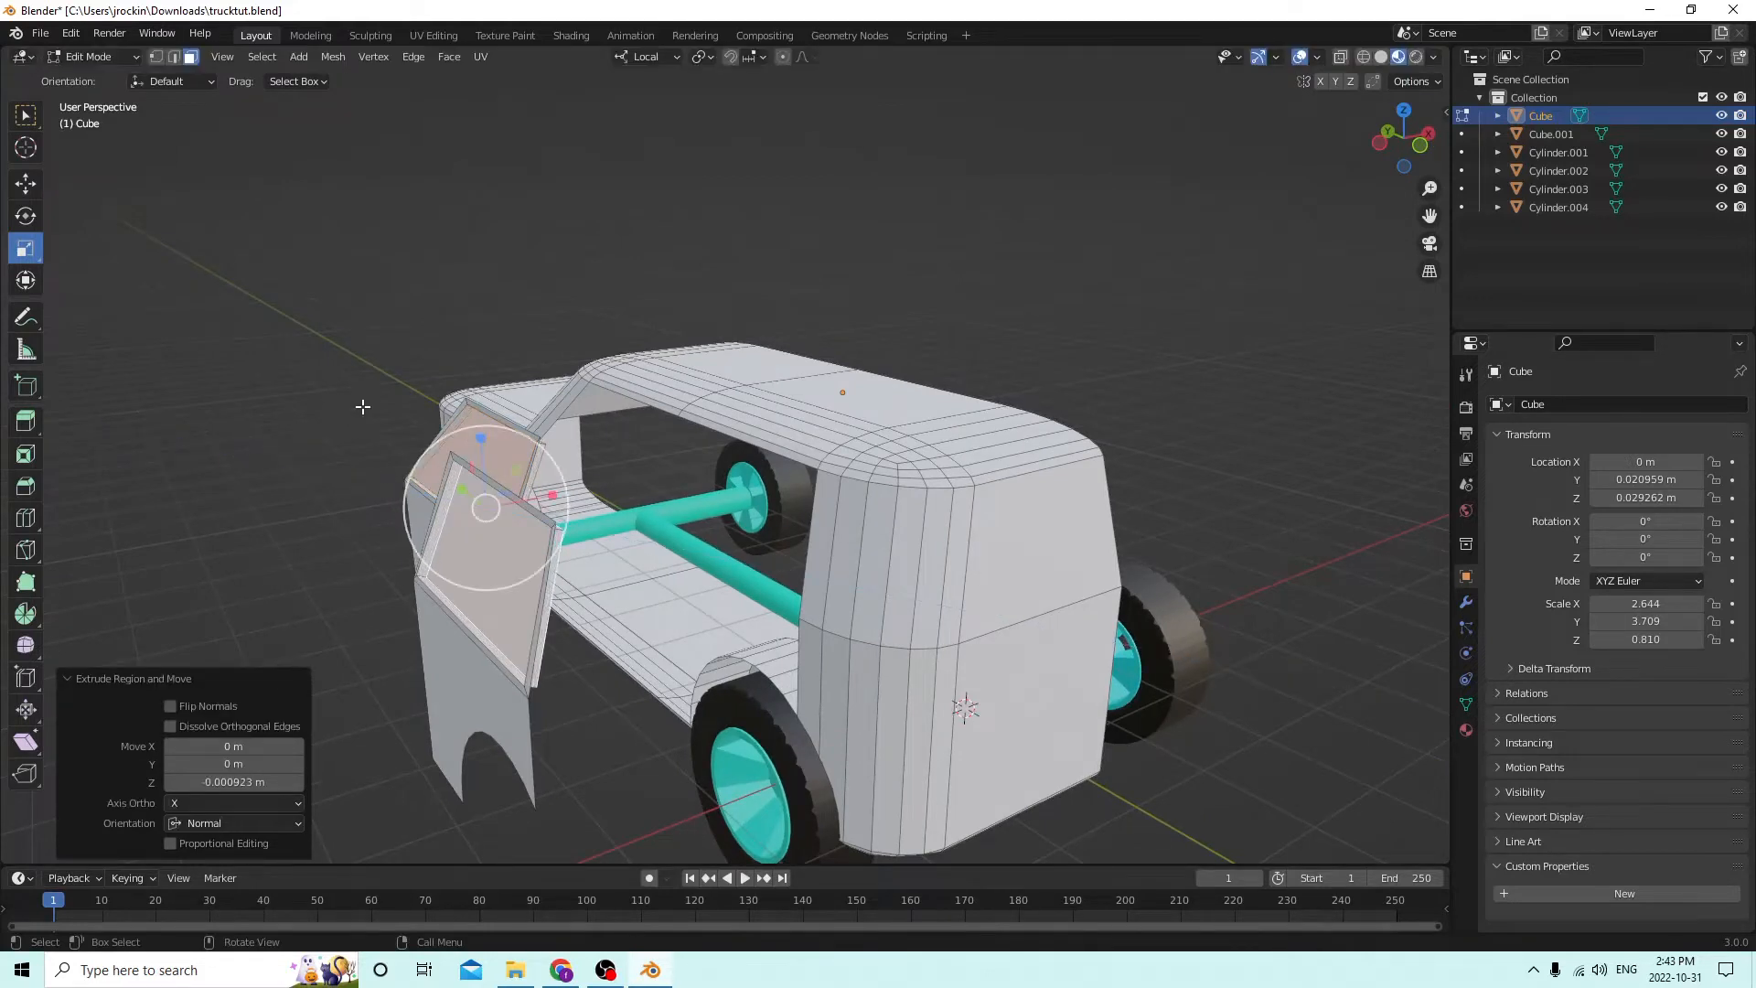
{"action": "middle_click_drag", "start_coordinate": [362, 406], "coordinate": [396, 399]}
{"action": "left_click", "coordinate": [81, 31]}
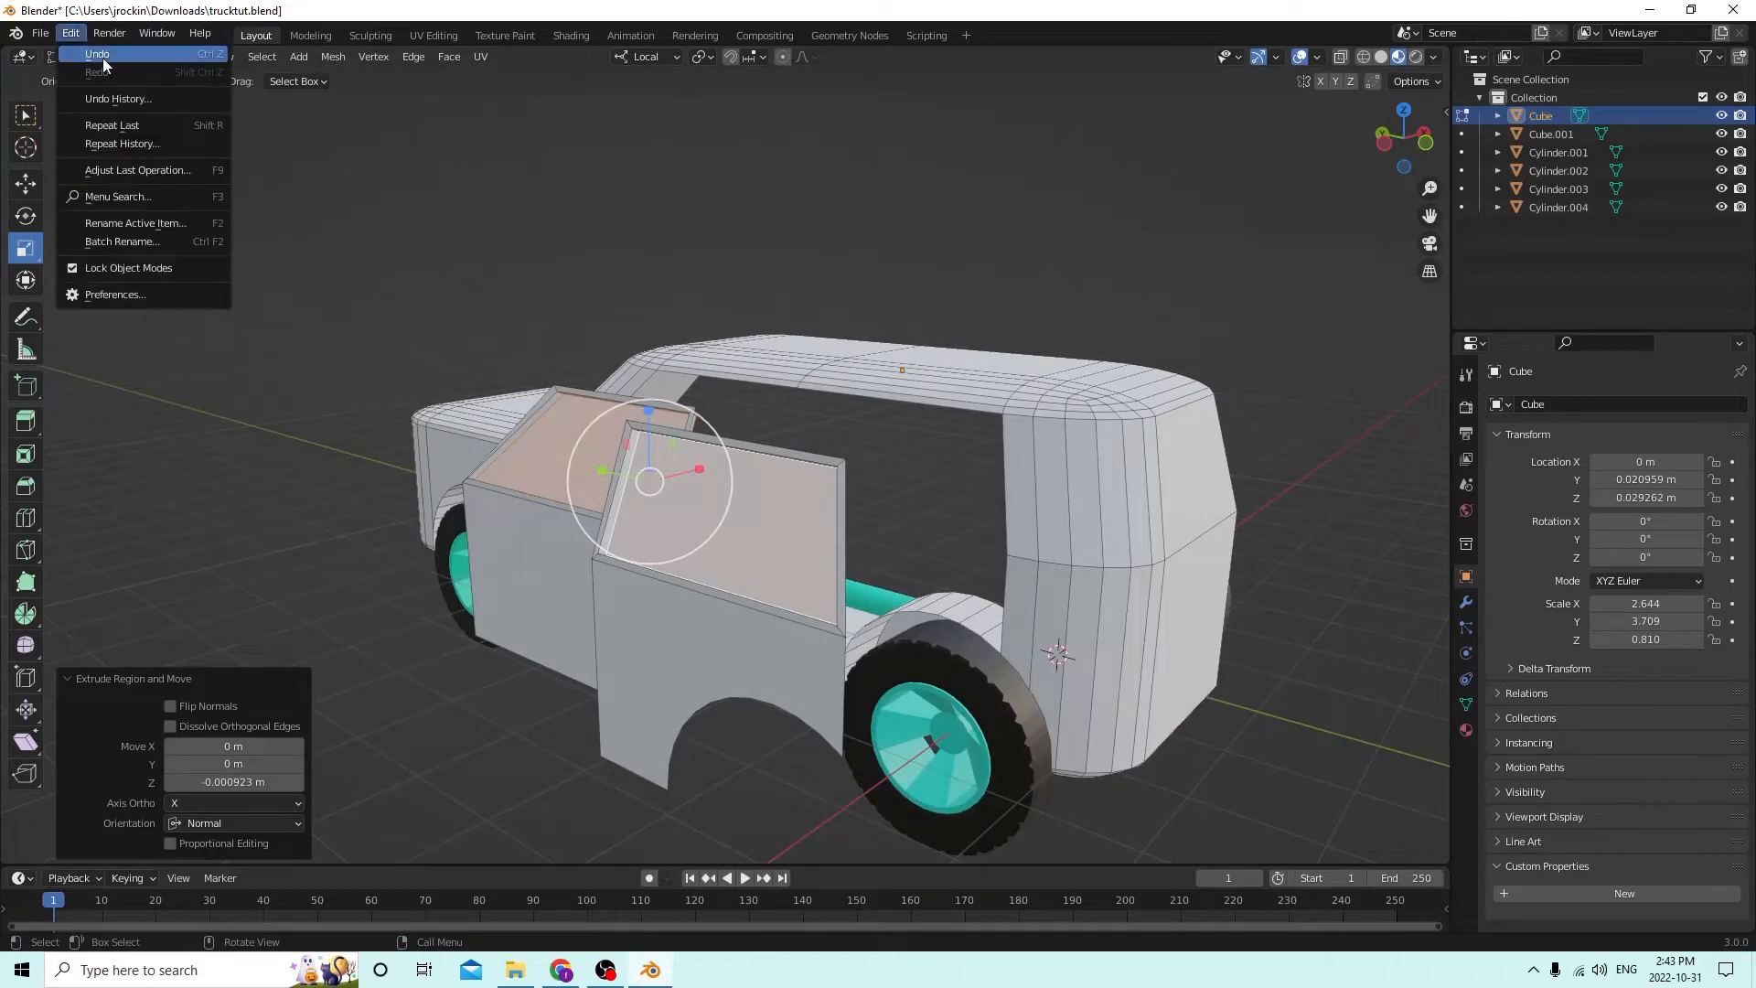
{"action": "left_click", "coordinate": [102, 58]}
Extrude the inset window faces inward about 0.0006 m along their normal and return to Object Mode.
{"action": "middle_click_drag", "start_coordinate": [279, 165], "coordinate": [246, 360]}
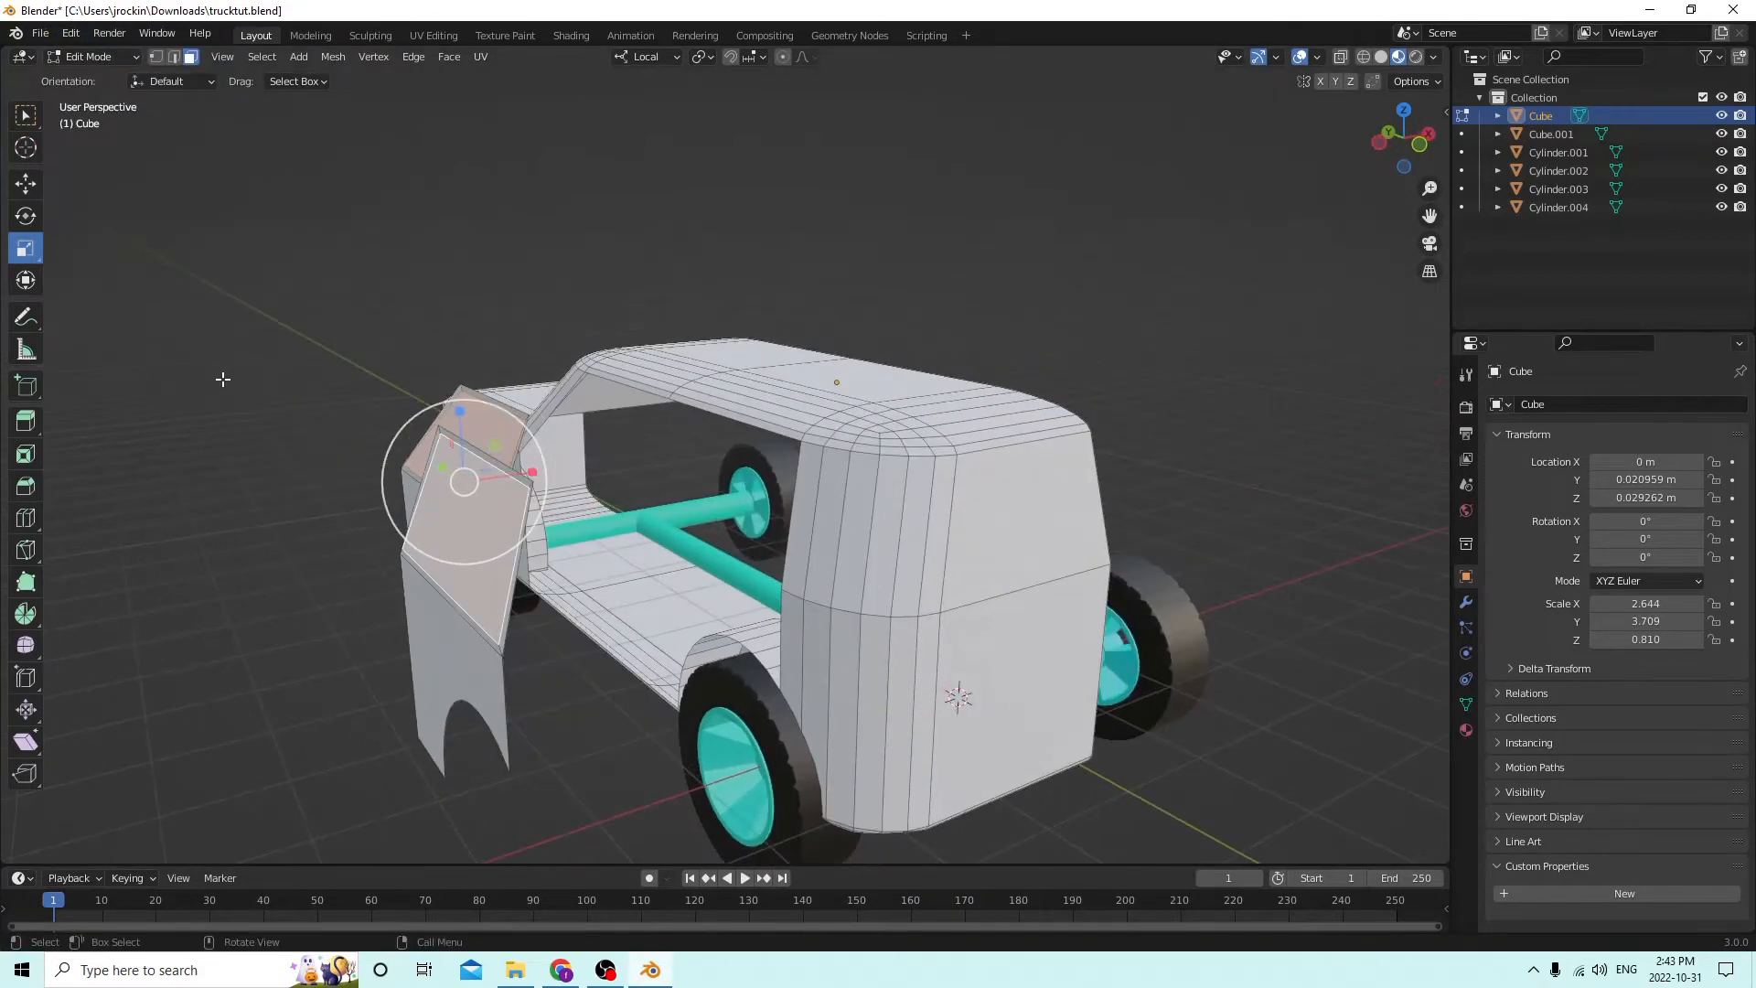
{"action": "key", "text": "e"}
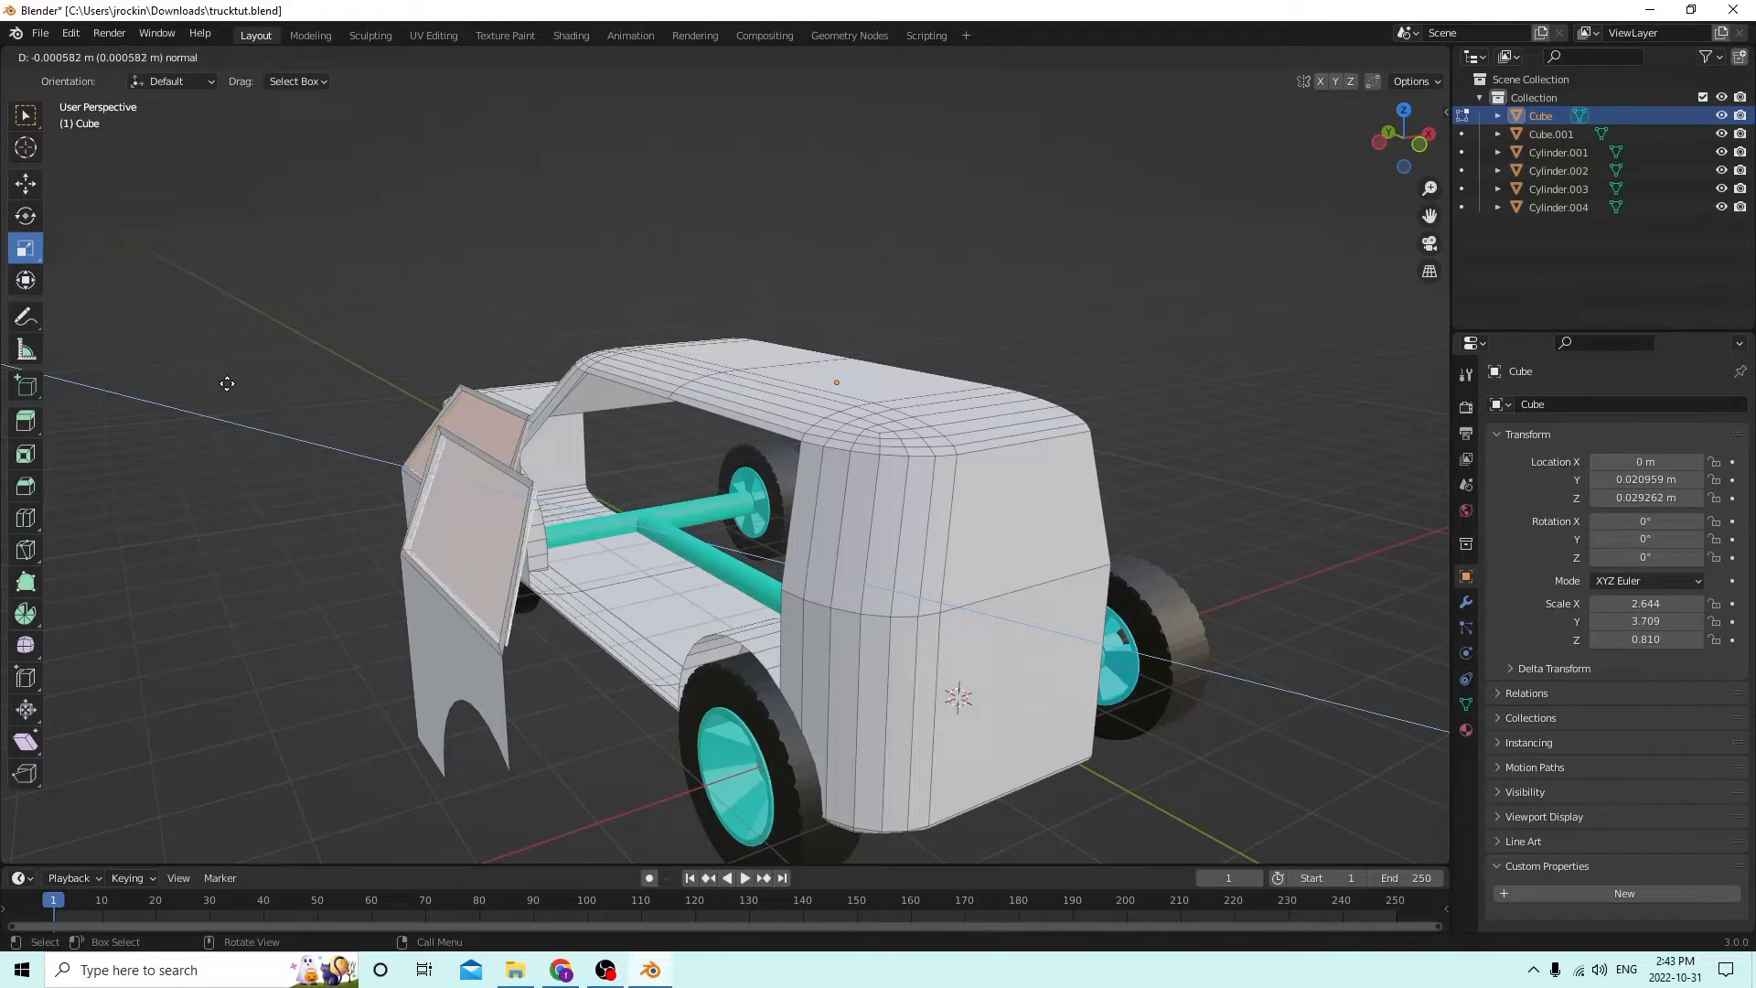
{"action": "left_click", "coordinate": [226, 384]}
{"action": "middle_click_drag", "start_coordinate": [226, 384], "coordinate": [450, 375]}
{"action": "key", "text": "Tab"}
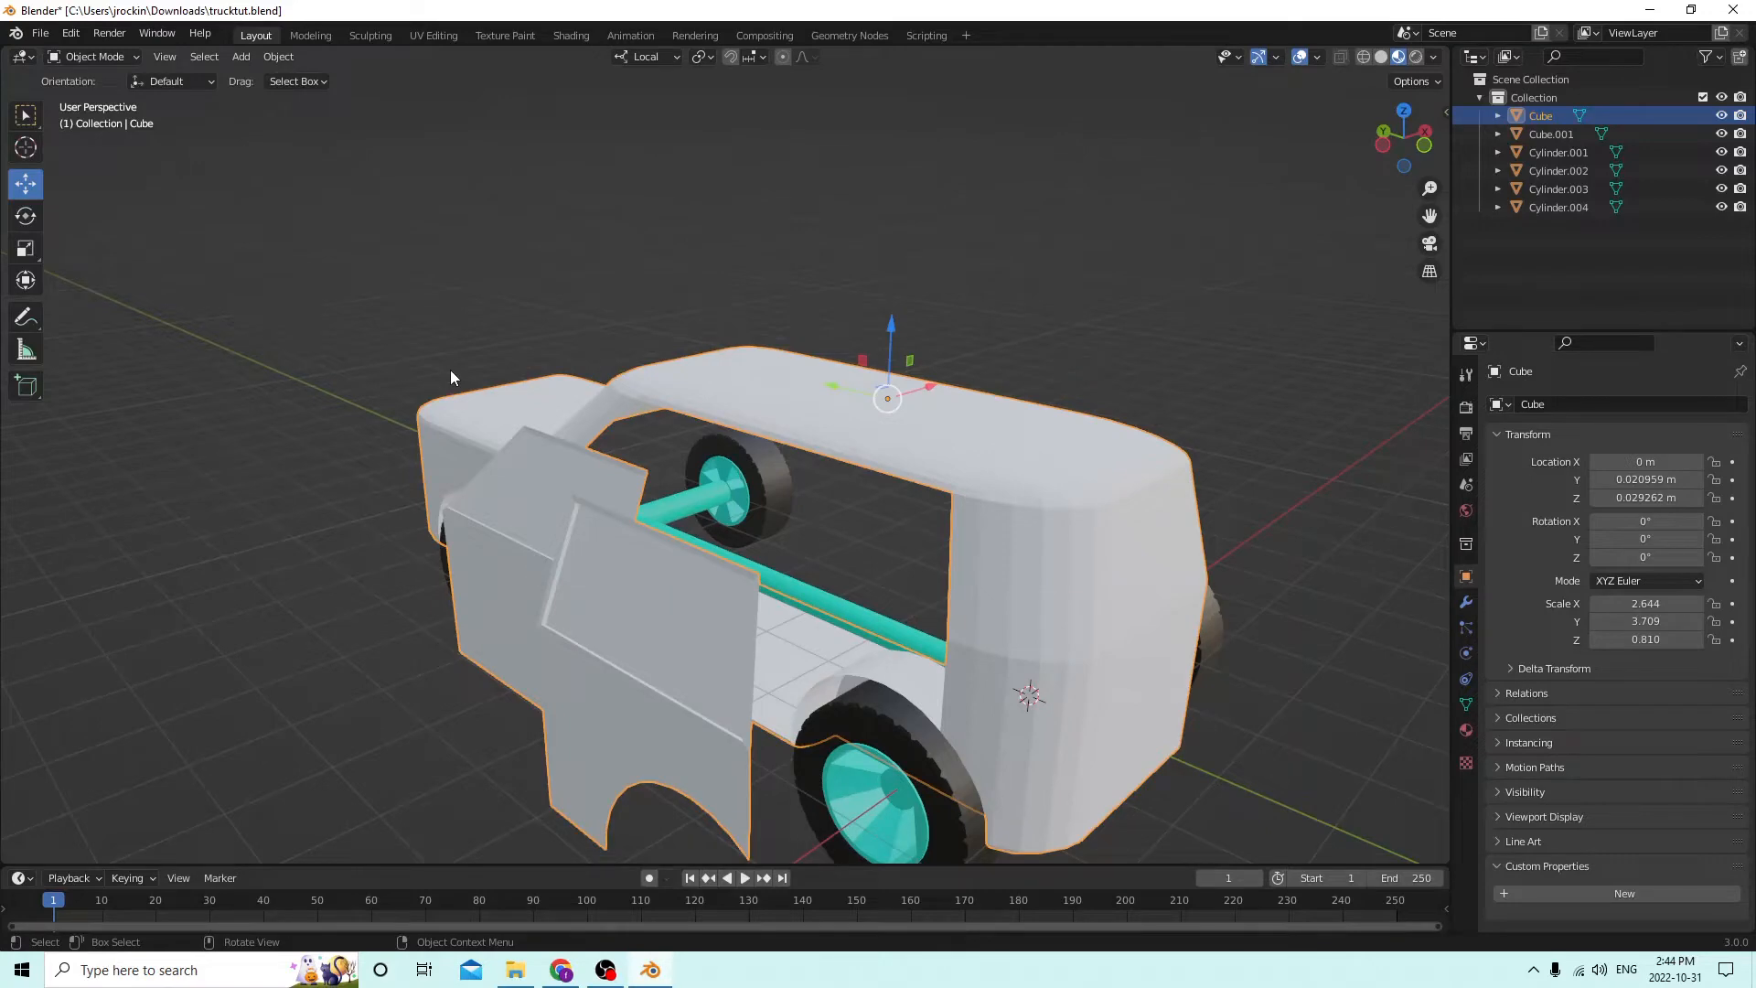
Add a Mirror modifier on the X axis to the half vehicle body and apply it.
{"action": "middle_click_drag", "start_coordinate": [450, 371], "coordinate": [1214, 396]}
{"action": "middle_click_drag", "start_coordinate": [1001, 395], "coordinate": [1293, 393]}
{"action": "key", "text": "Tab"}
{"action": "middle_click_drag", "start_coordinate": [998, 441], "coordinate": [1095, 447]}
{"action": "key", "text": "Tab"}
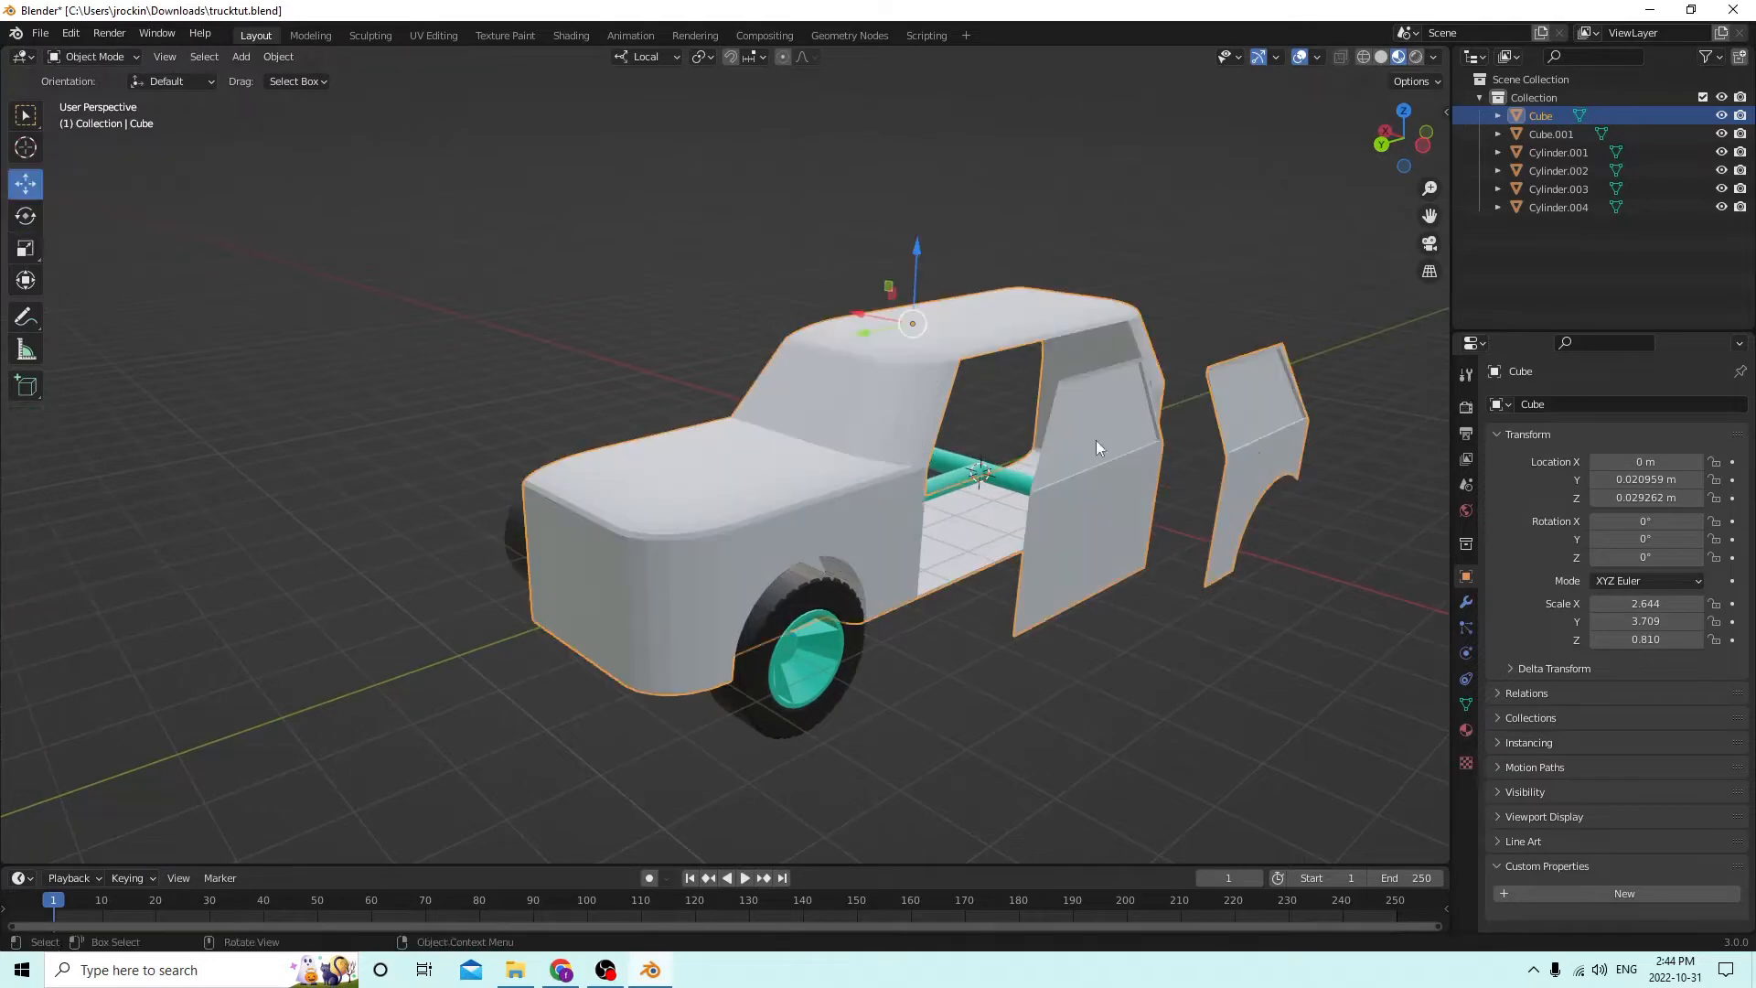
{"action": "left_click", "coordinate": [1466, 603]}
{"action": "left_click", "coordinate": [1577, 406]}
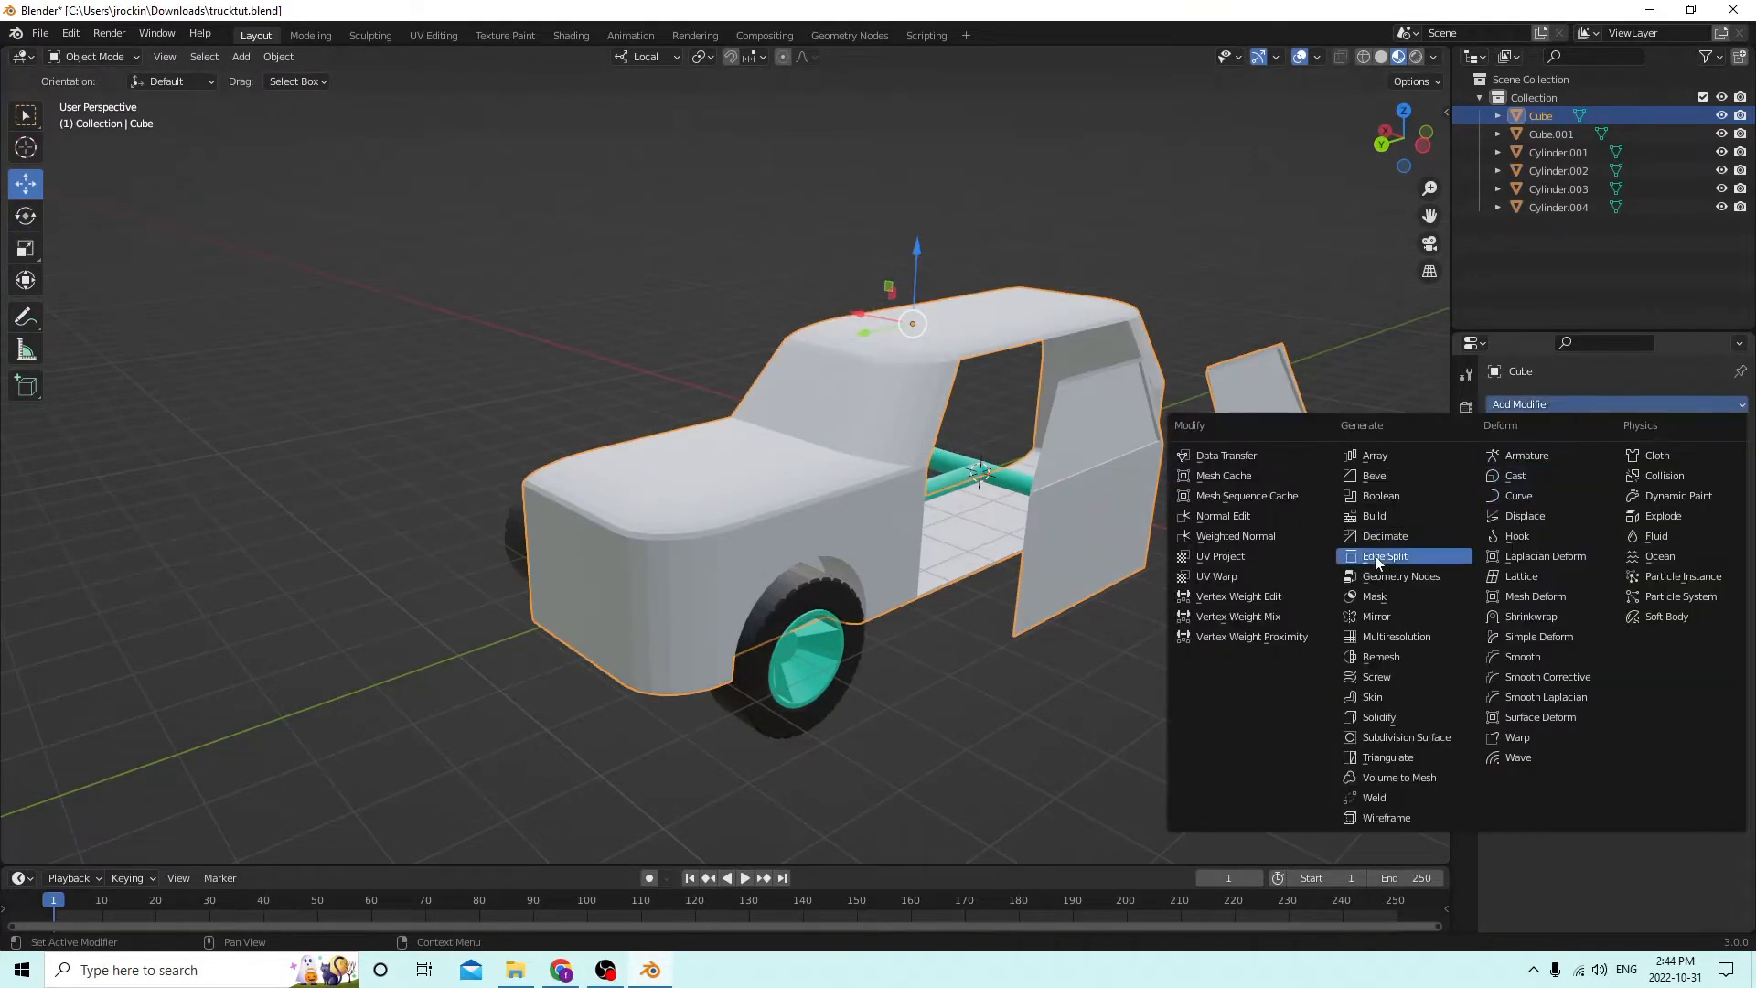
{"action": "left_click", "coordinate": [1384, 616]}
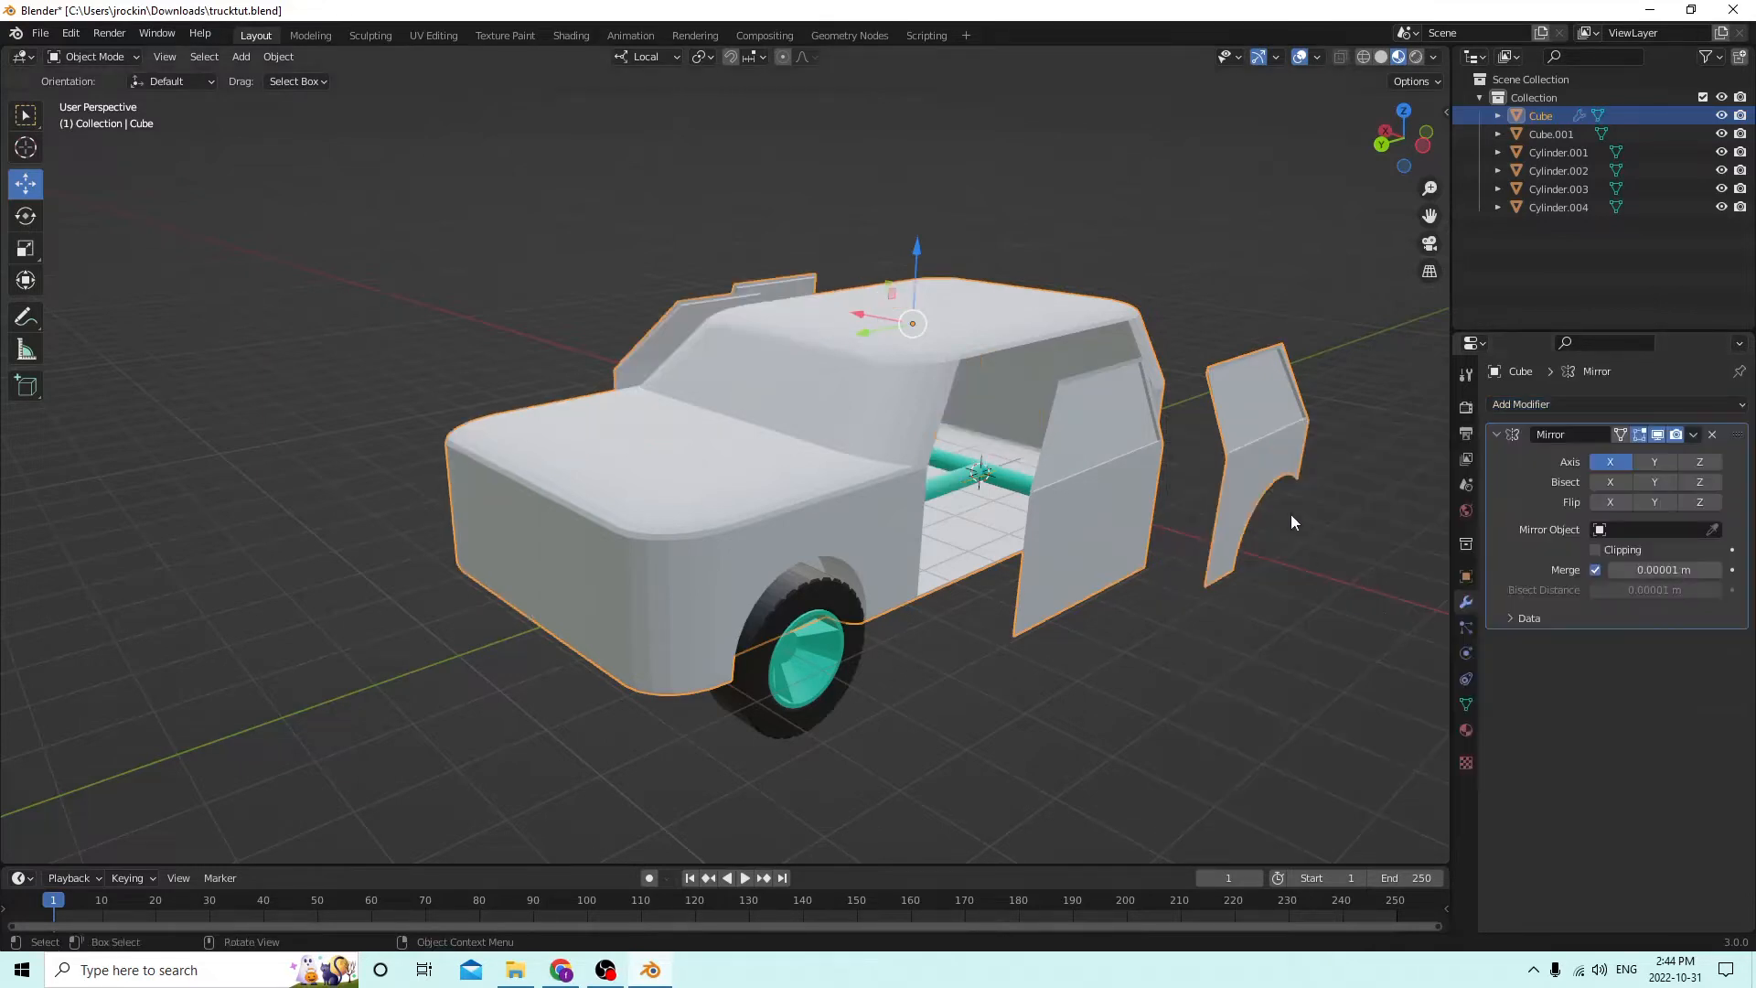
{"action": "left_click", "coordinate": [1693, 436]}
{"action": "left_click", "coordinate": [1662, 448]}
In Edit Mode, select the lengthwise centre-line edges around the mirrored body's underside, front, top and rear and dissolve them.
{"action": "middle_click_drag", "start_coordinate": [1001, 412], "coordinate": [737, 340]}
{"action": "key", "text": "Tab"}
{"action": "left_click", "coordinate": [742, 429]}
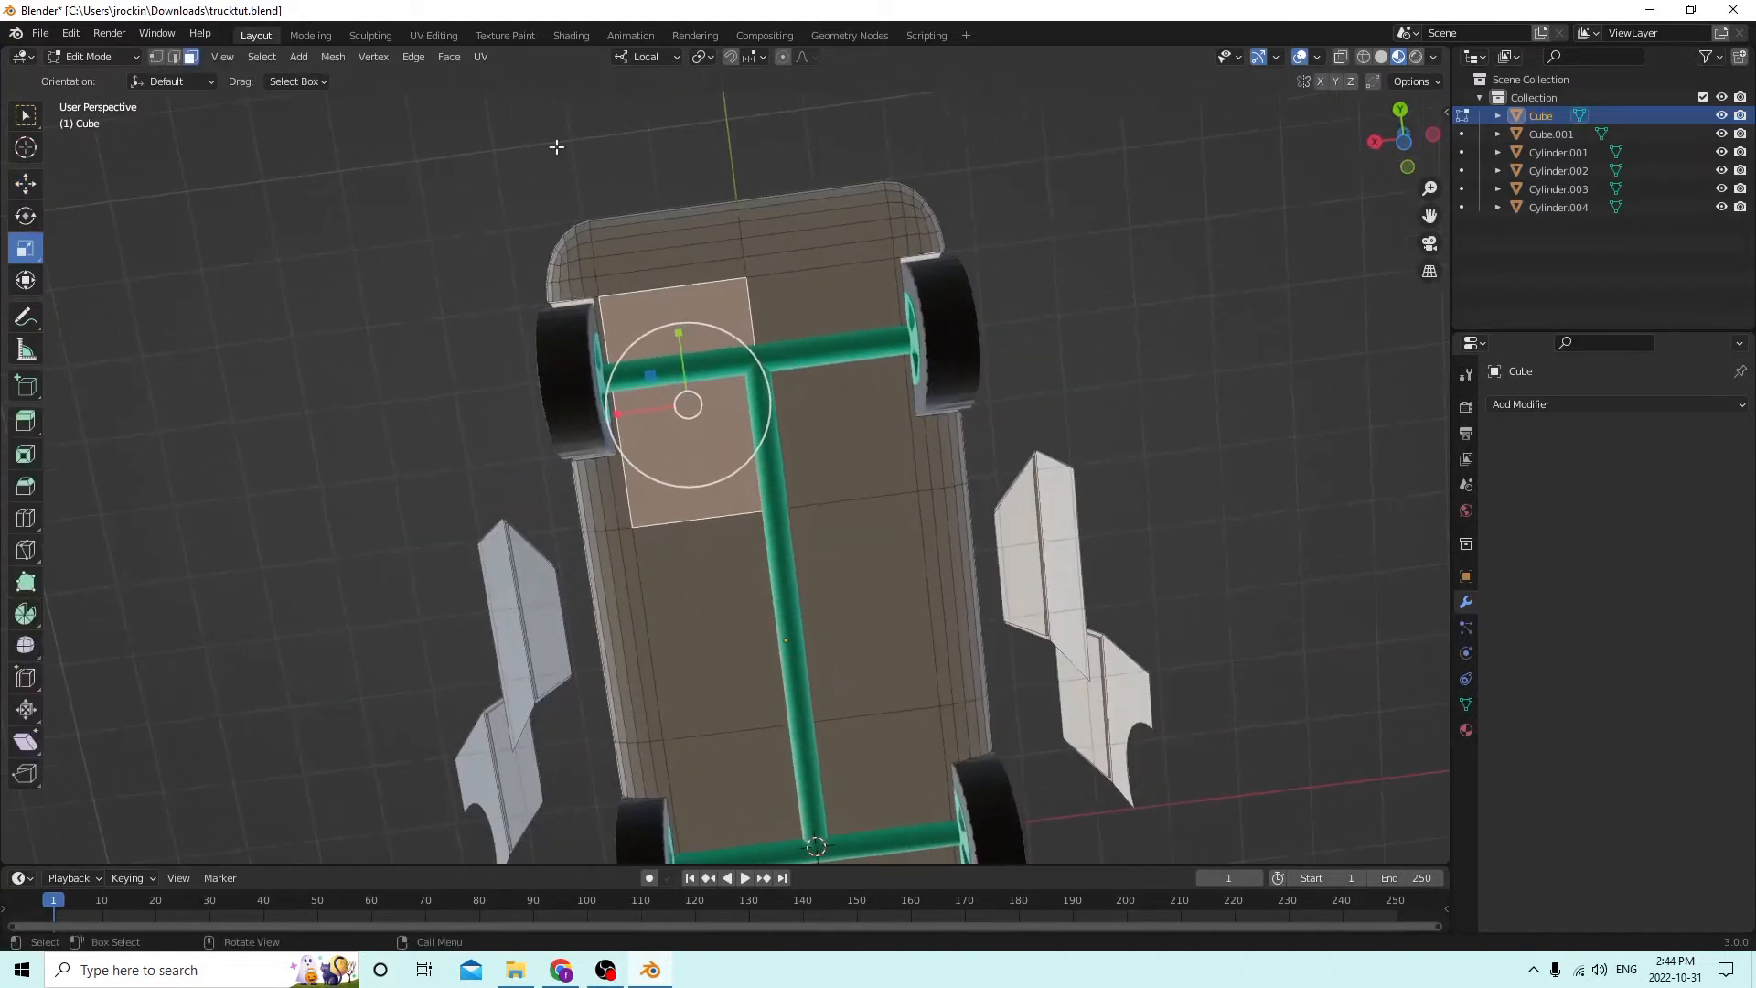
{"action": "left_click", "coordinate": [174, 57]}
{"action": "middle_click_drag", "start_coordinate": [753, 312], "coordinate": [1042, 759]}
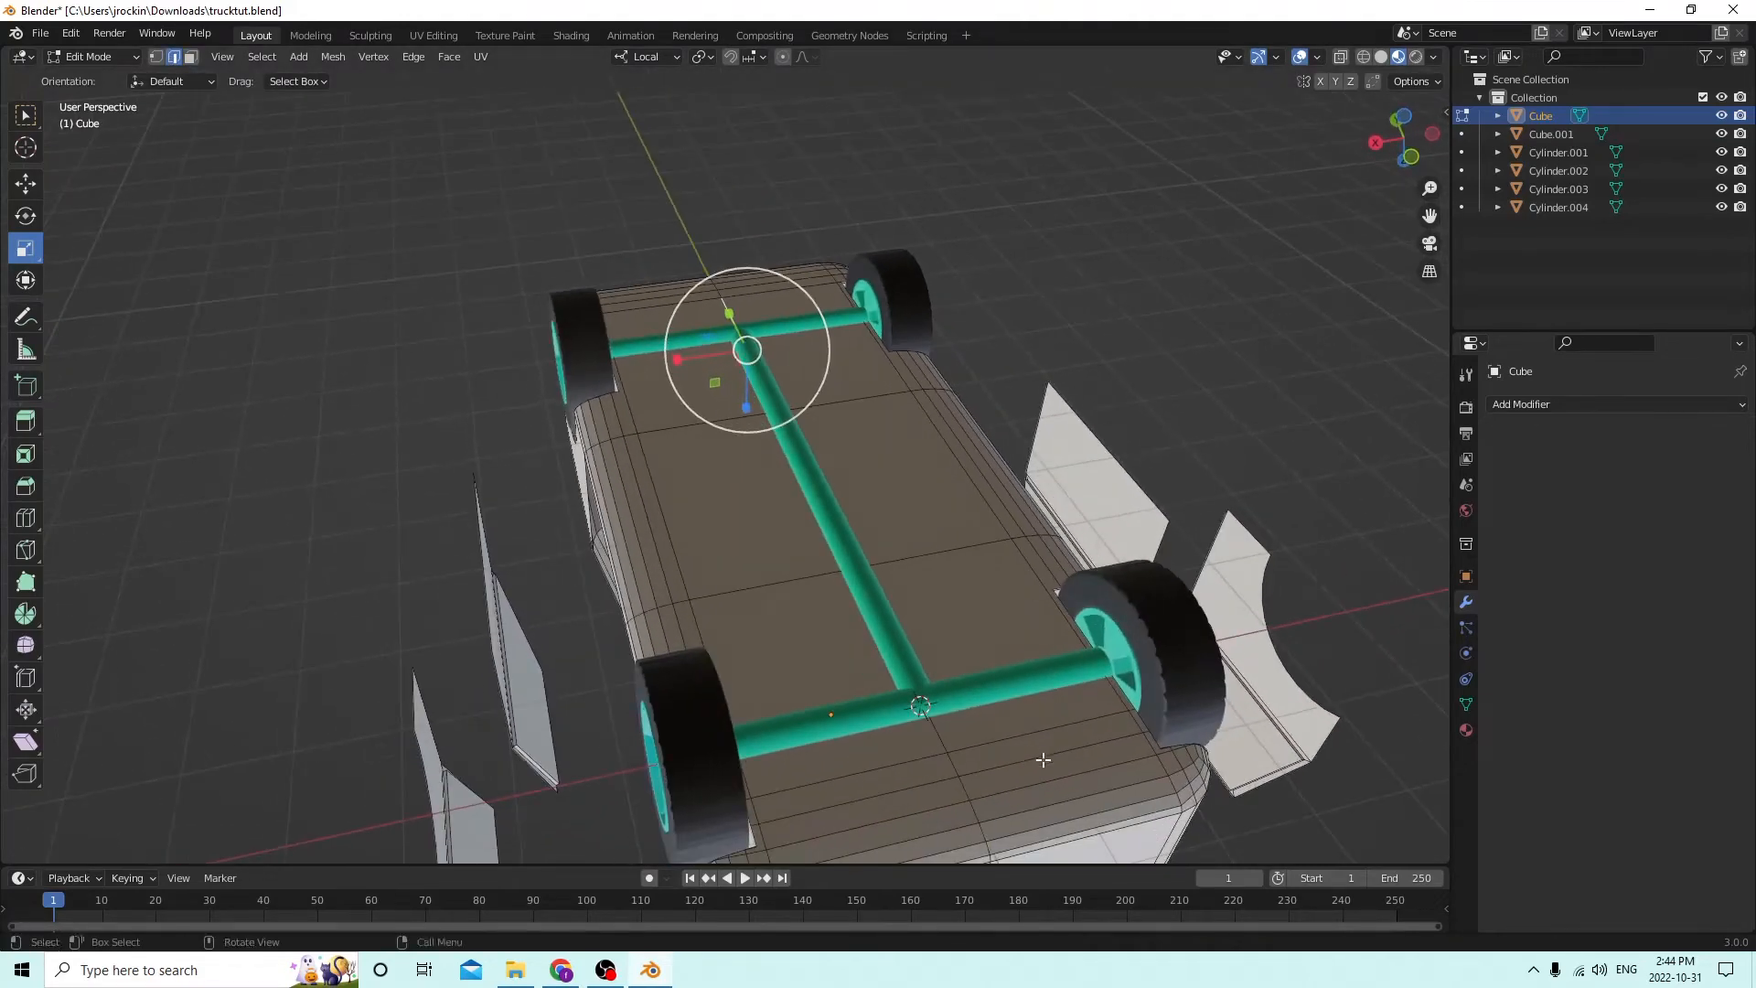
{"action": "left_click", "coordinate": [988, 843], "text": "ctrl"}
{"action": "middle_click_drag", "start_coordinate": [988, 844], "coordinate": [837, 358]}
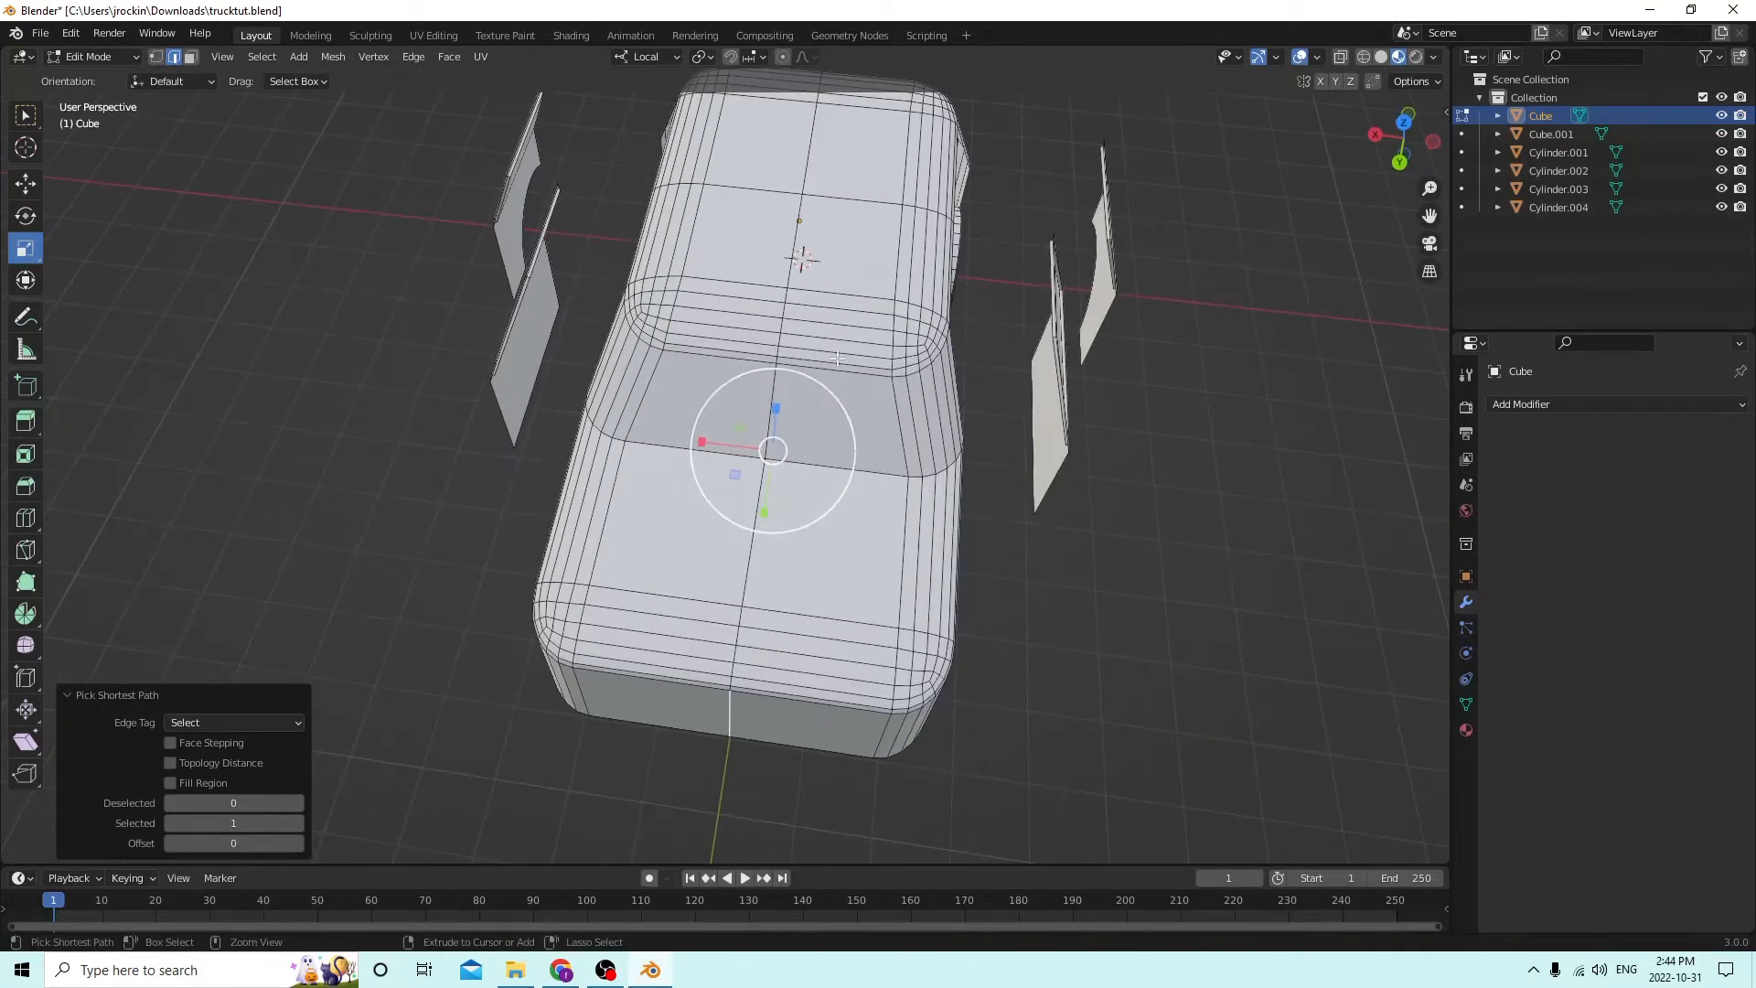
{"action": "left_click", "coordinate": [764, 400], "text": "ctrl"}
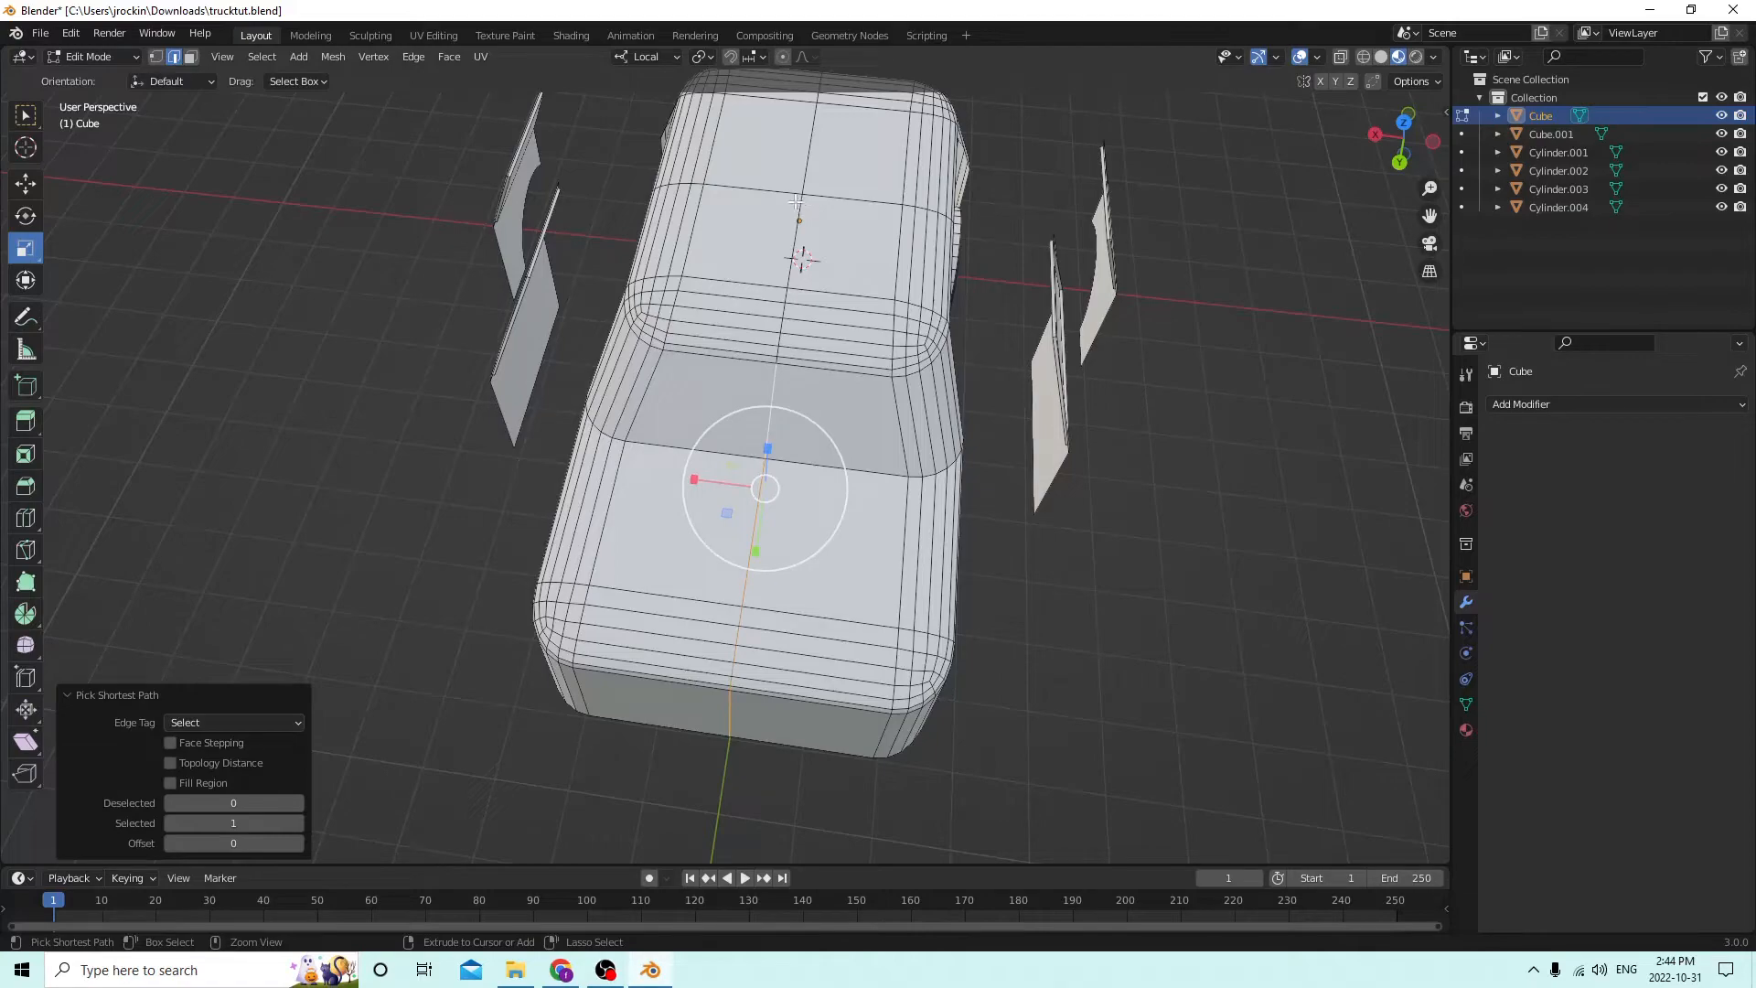
{"action": "middle_click_drag", "start_coordinate": [810, 158], "coordinate": [849, 567]}
{"action": "middle_click_drag", "start_coordinate": [864, 302], "coordinate": [870, 346]}
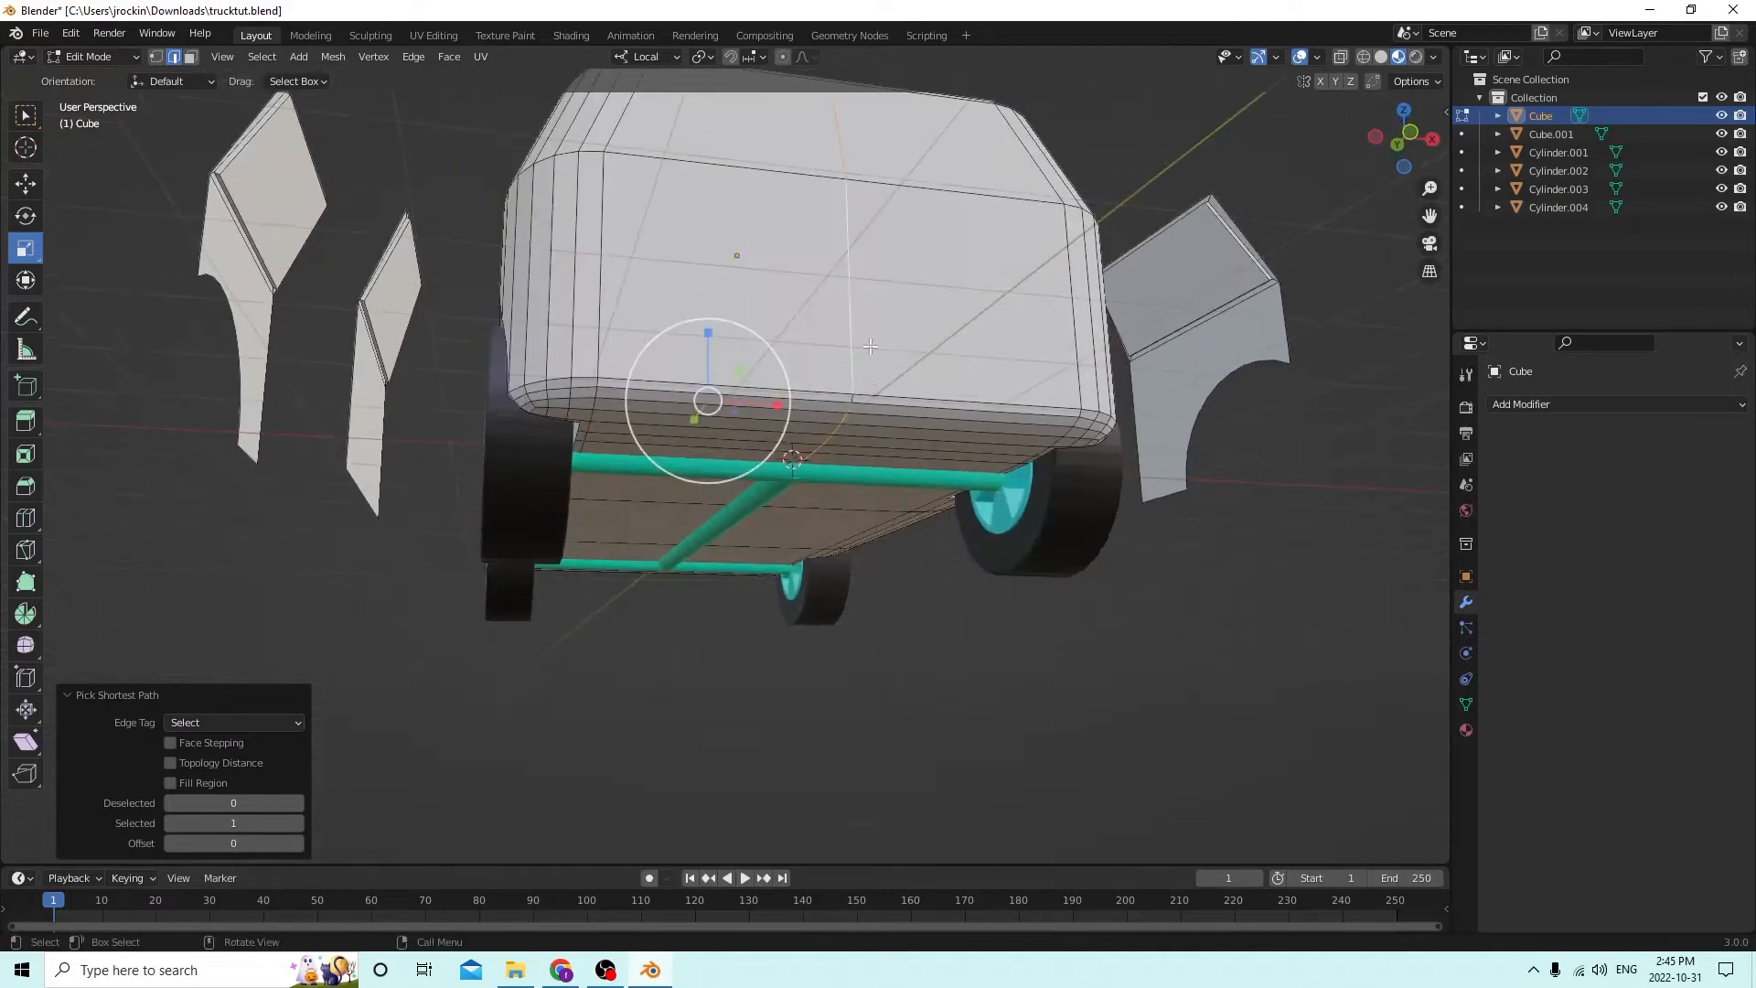
{"action": "left_click", "coordinate": [852, 397], "text": "shift"}
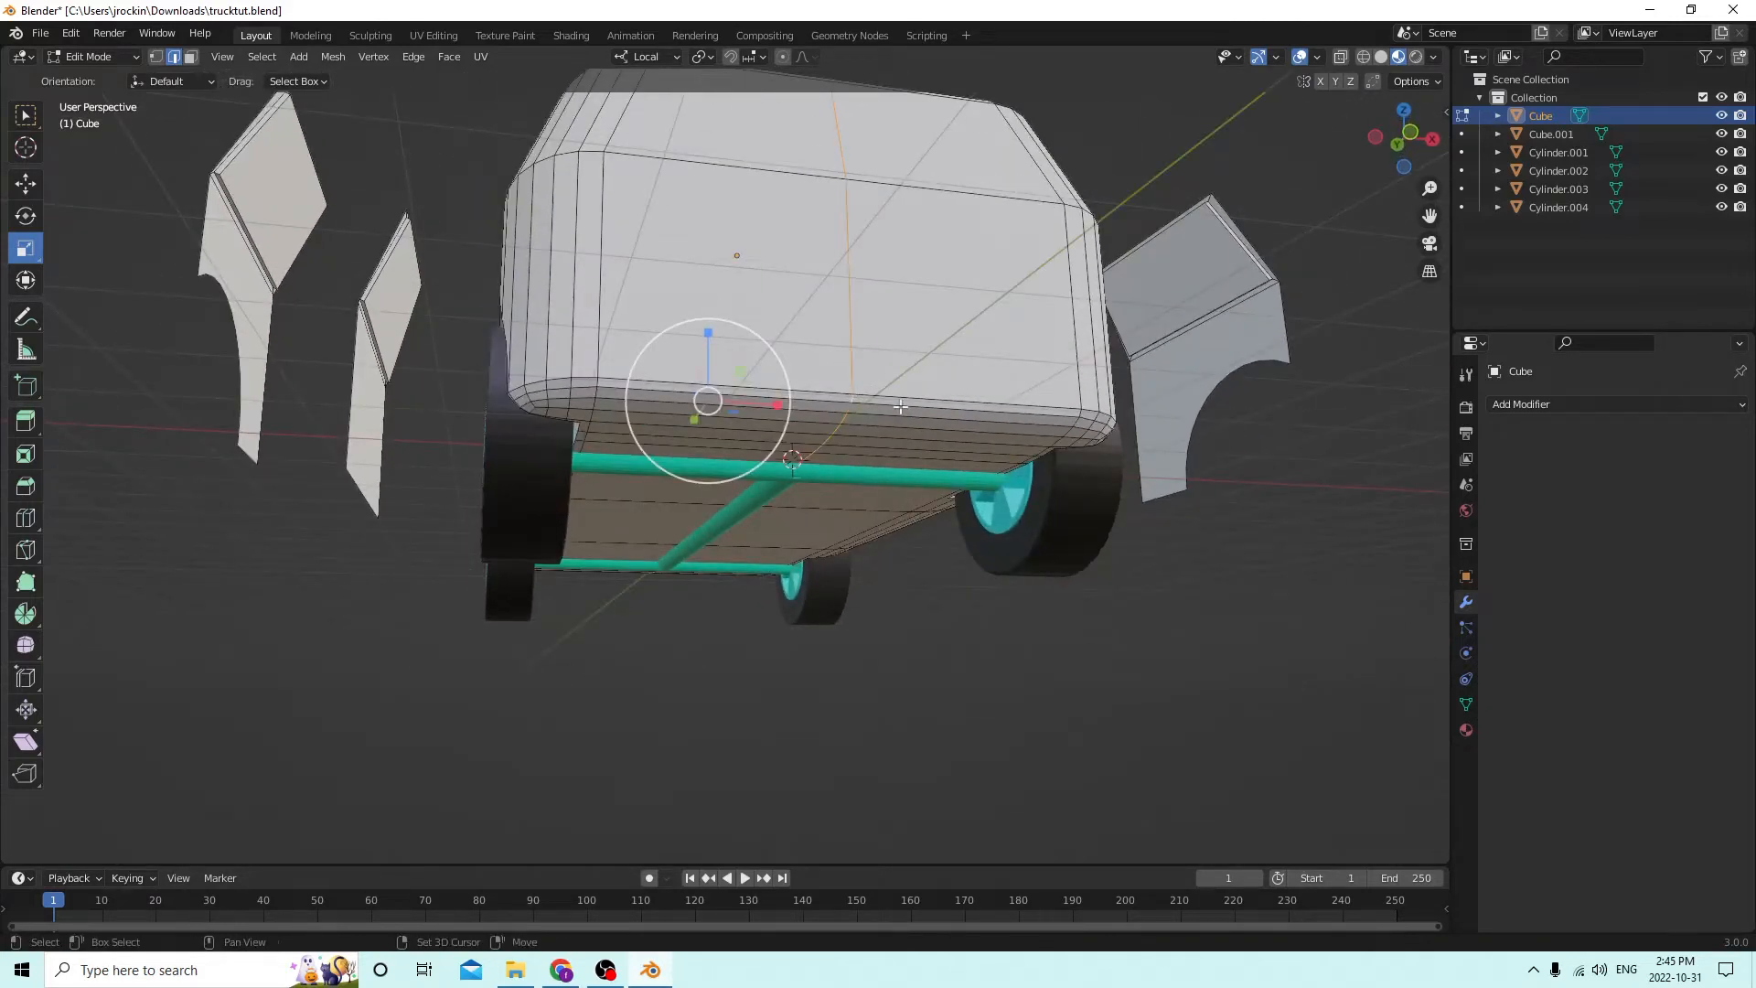
{"action": "key", "text": "x"}
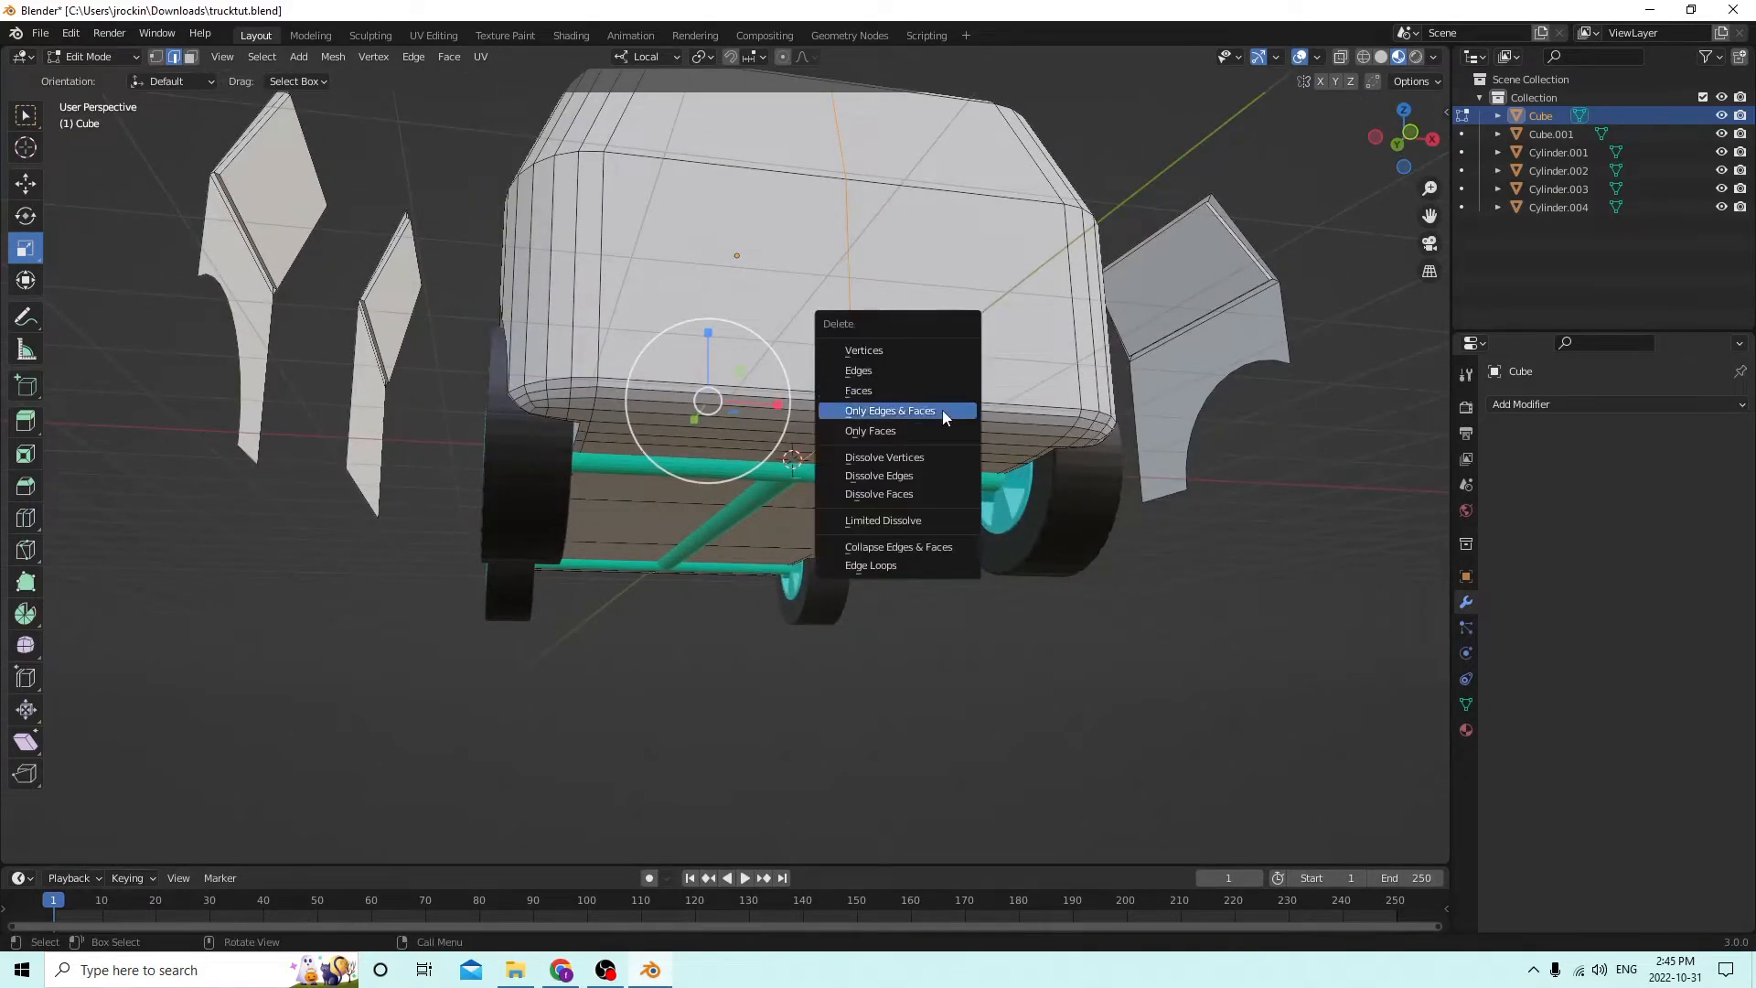
{"action": "left_click", "coordinate": [935, 470]}
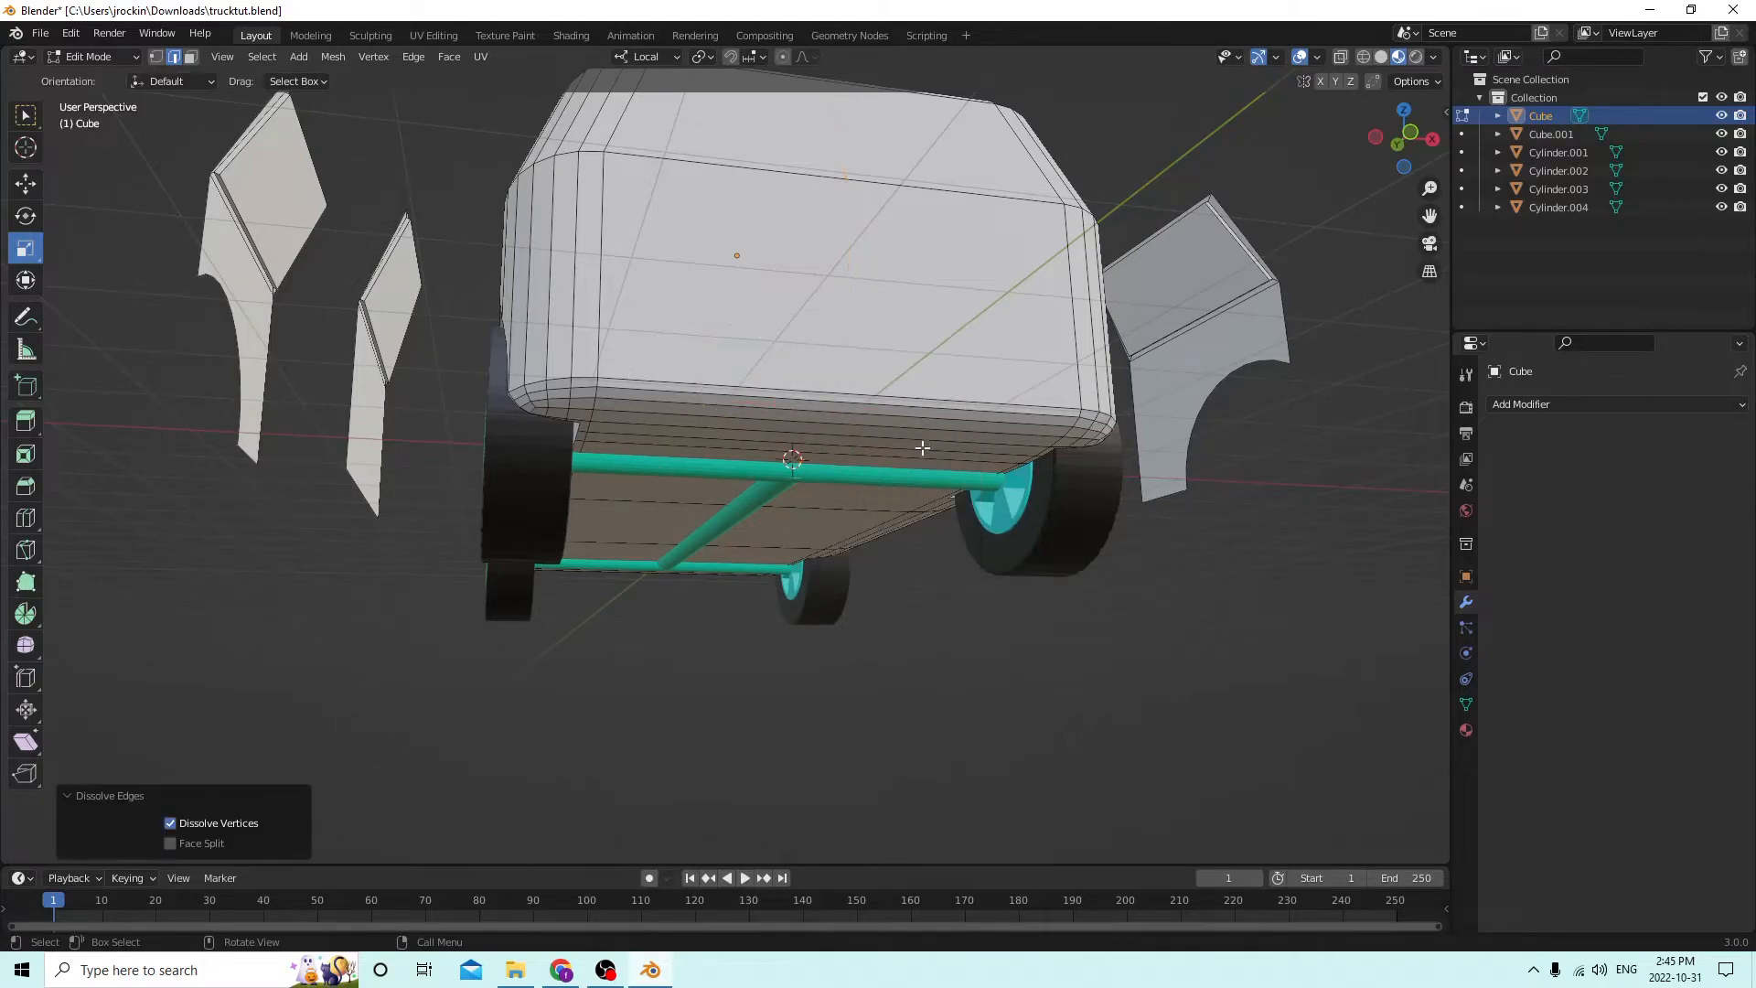
Dissolve the crosswise edges running over the middle of the roof from one side to the other.
{"action": "middle_click_drag", "start_coordinate": [923, 447], "coordinate": [801, 521]}
{"action": "left_click", "coordinate": [917, 501]}
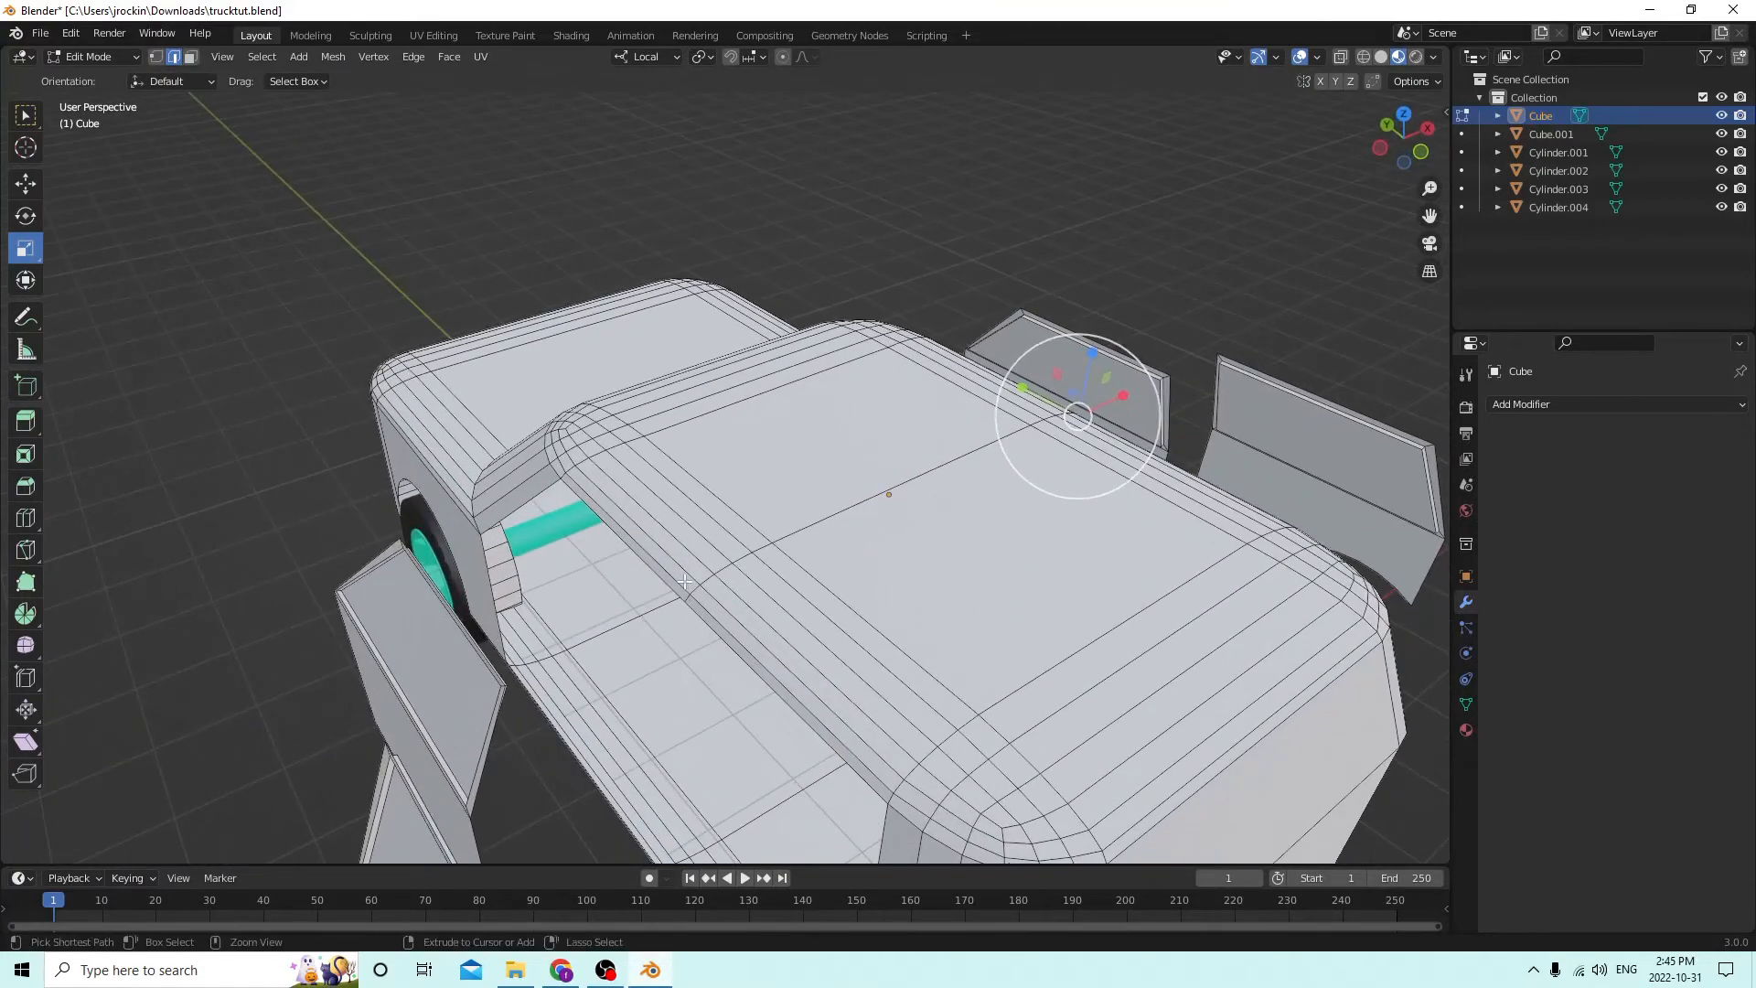
{"action": "left_click", "coordinate": [742, 560], "text": "ctrl"}
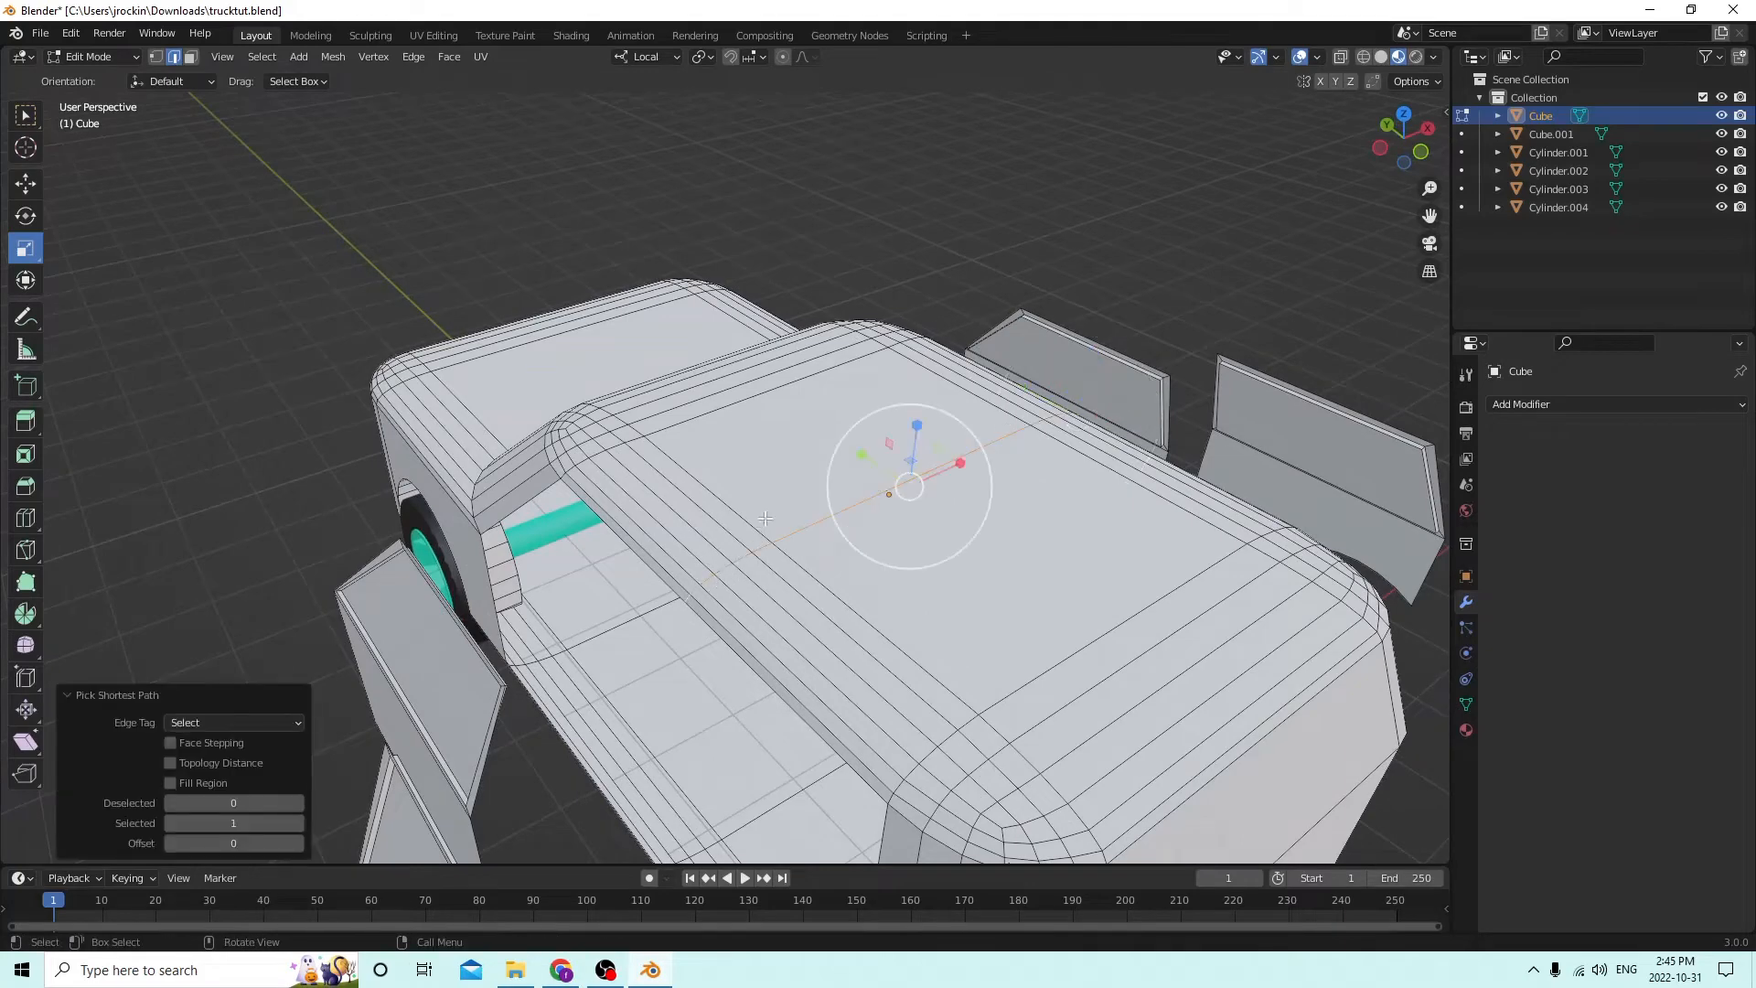
{"action": "key", "text": "x"}
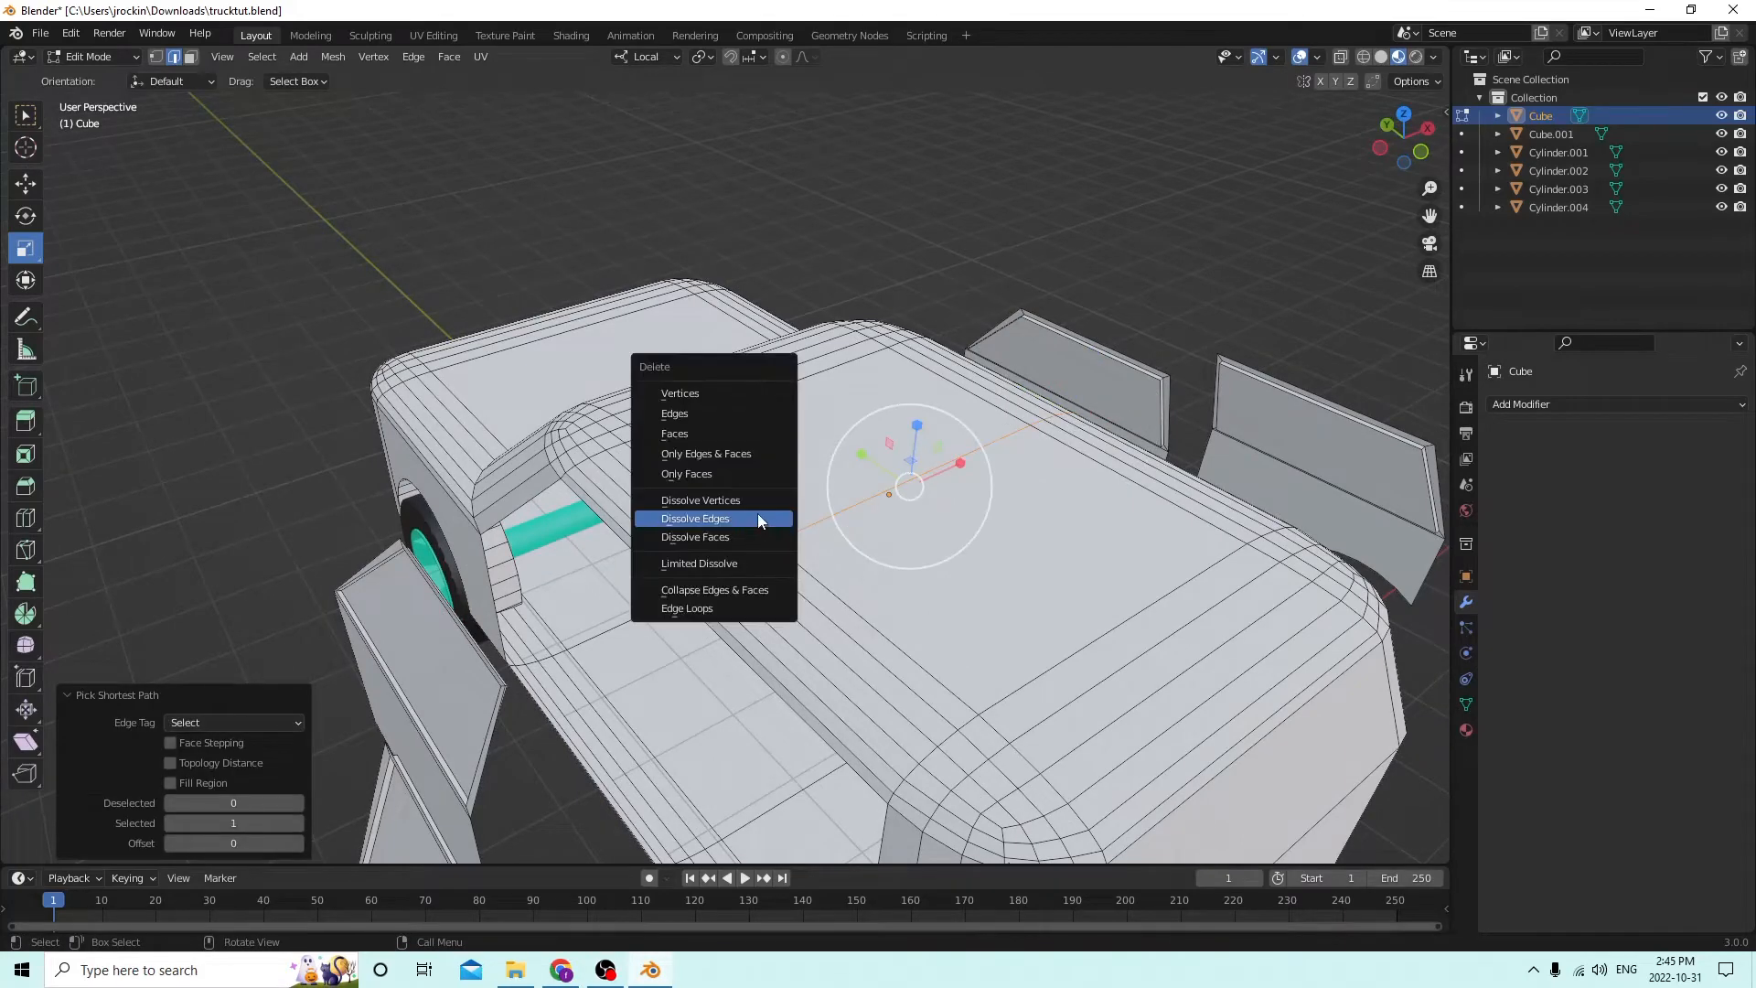
{"action": "left_click", "coordinate": [757, 519]}
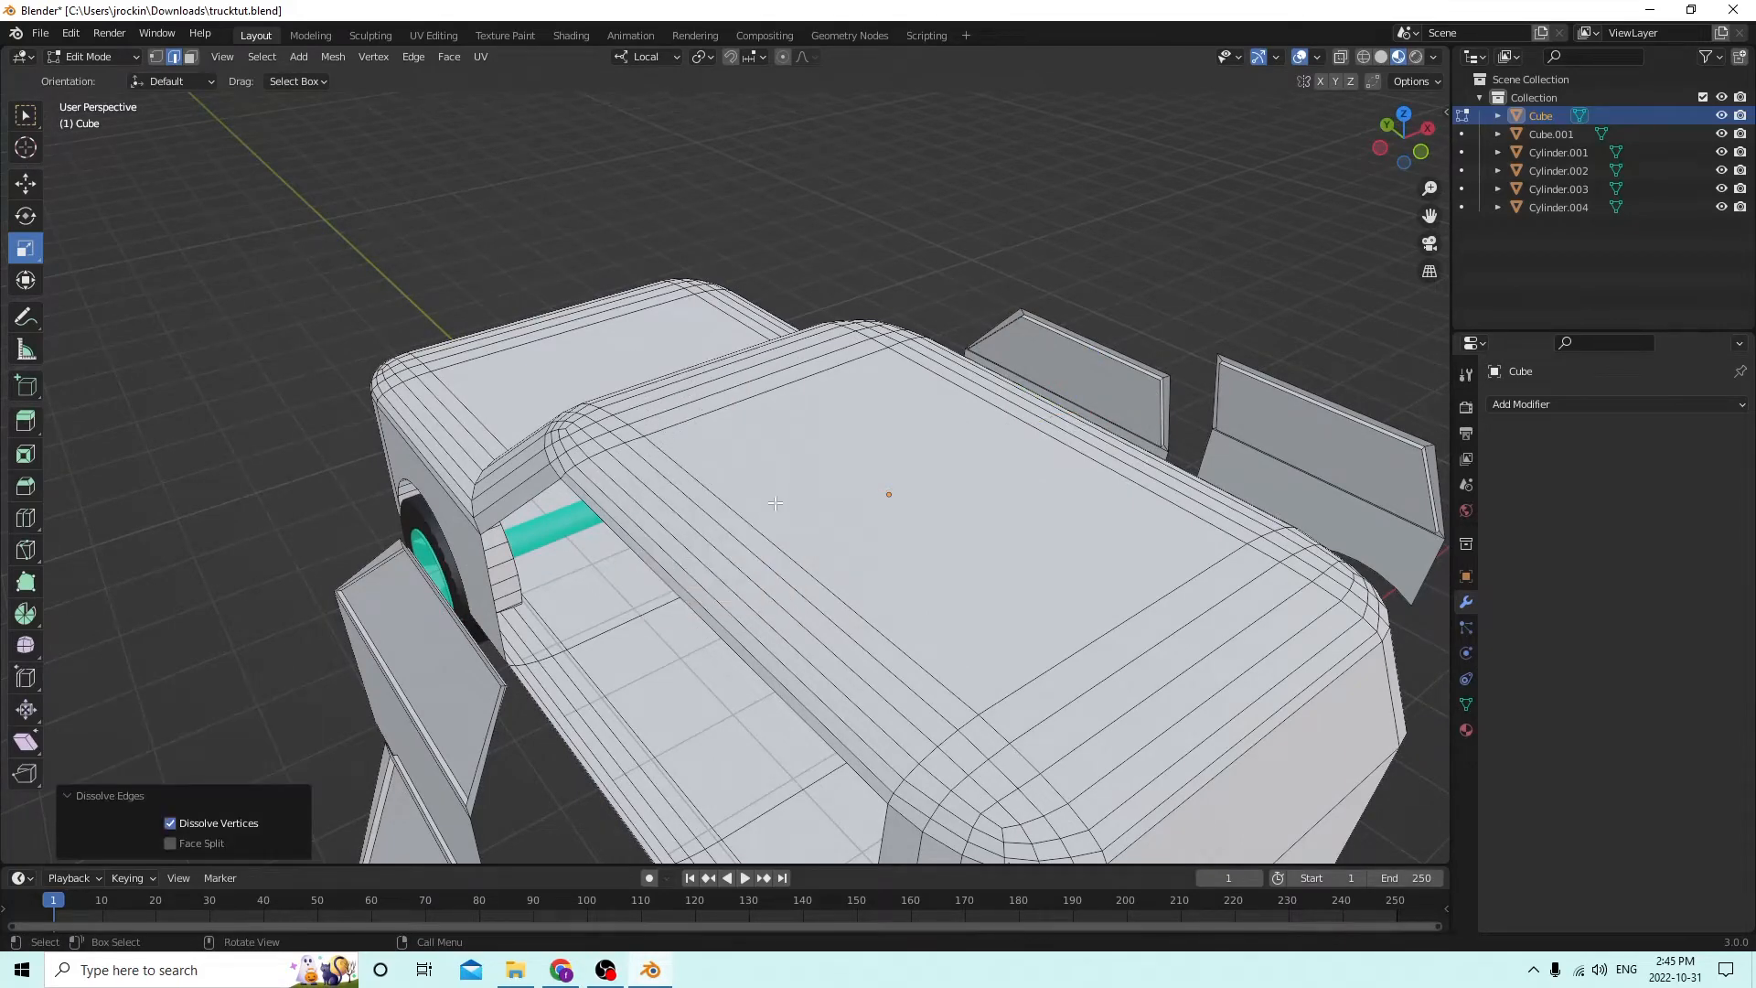
Close the underside of the roof with a face between the upper edges of the door openings.
{"action": "middle_click_drag", "start_coordinate": [878, 494], "coordinate": [799, 401]}
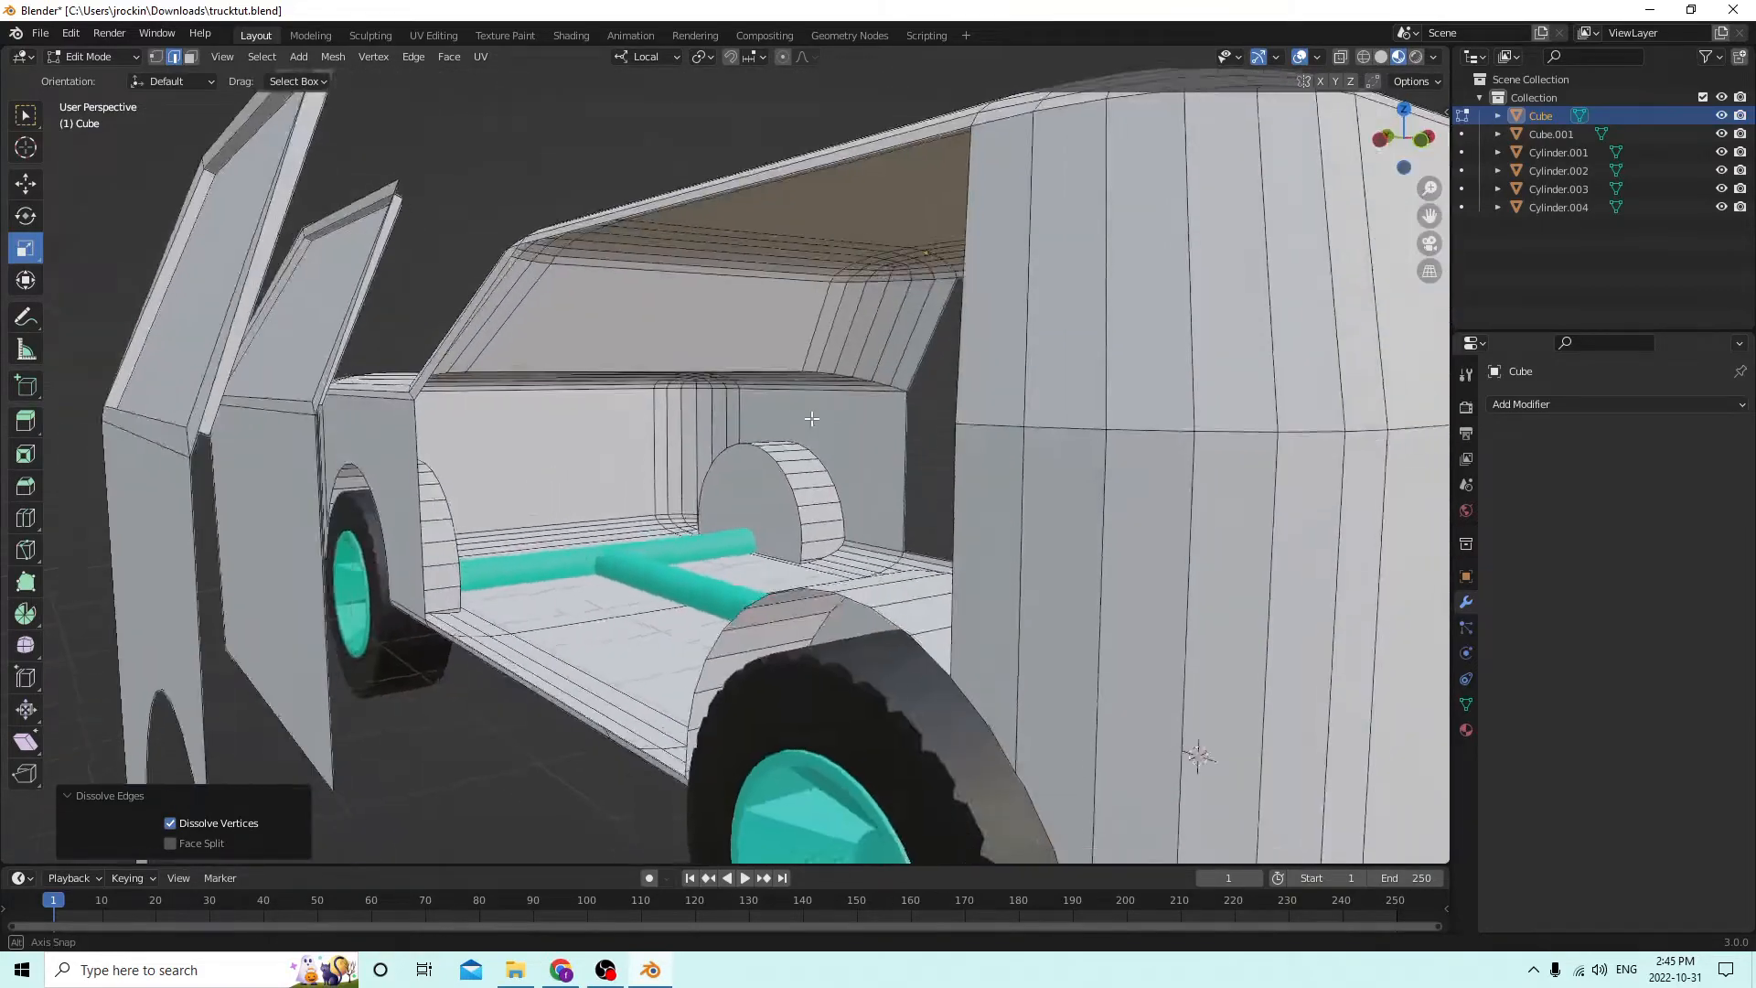
{"action": "scroll", "coordinate": [798, 400], "scroll_direction": "up", "scroll_amount": 2}
{"action": "middle_click_drag", "start_coordinate": [604, 315], "coordinate": [652, 356]}
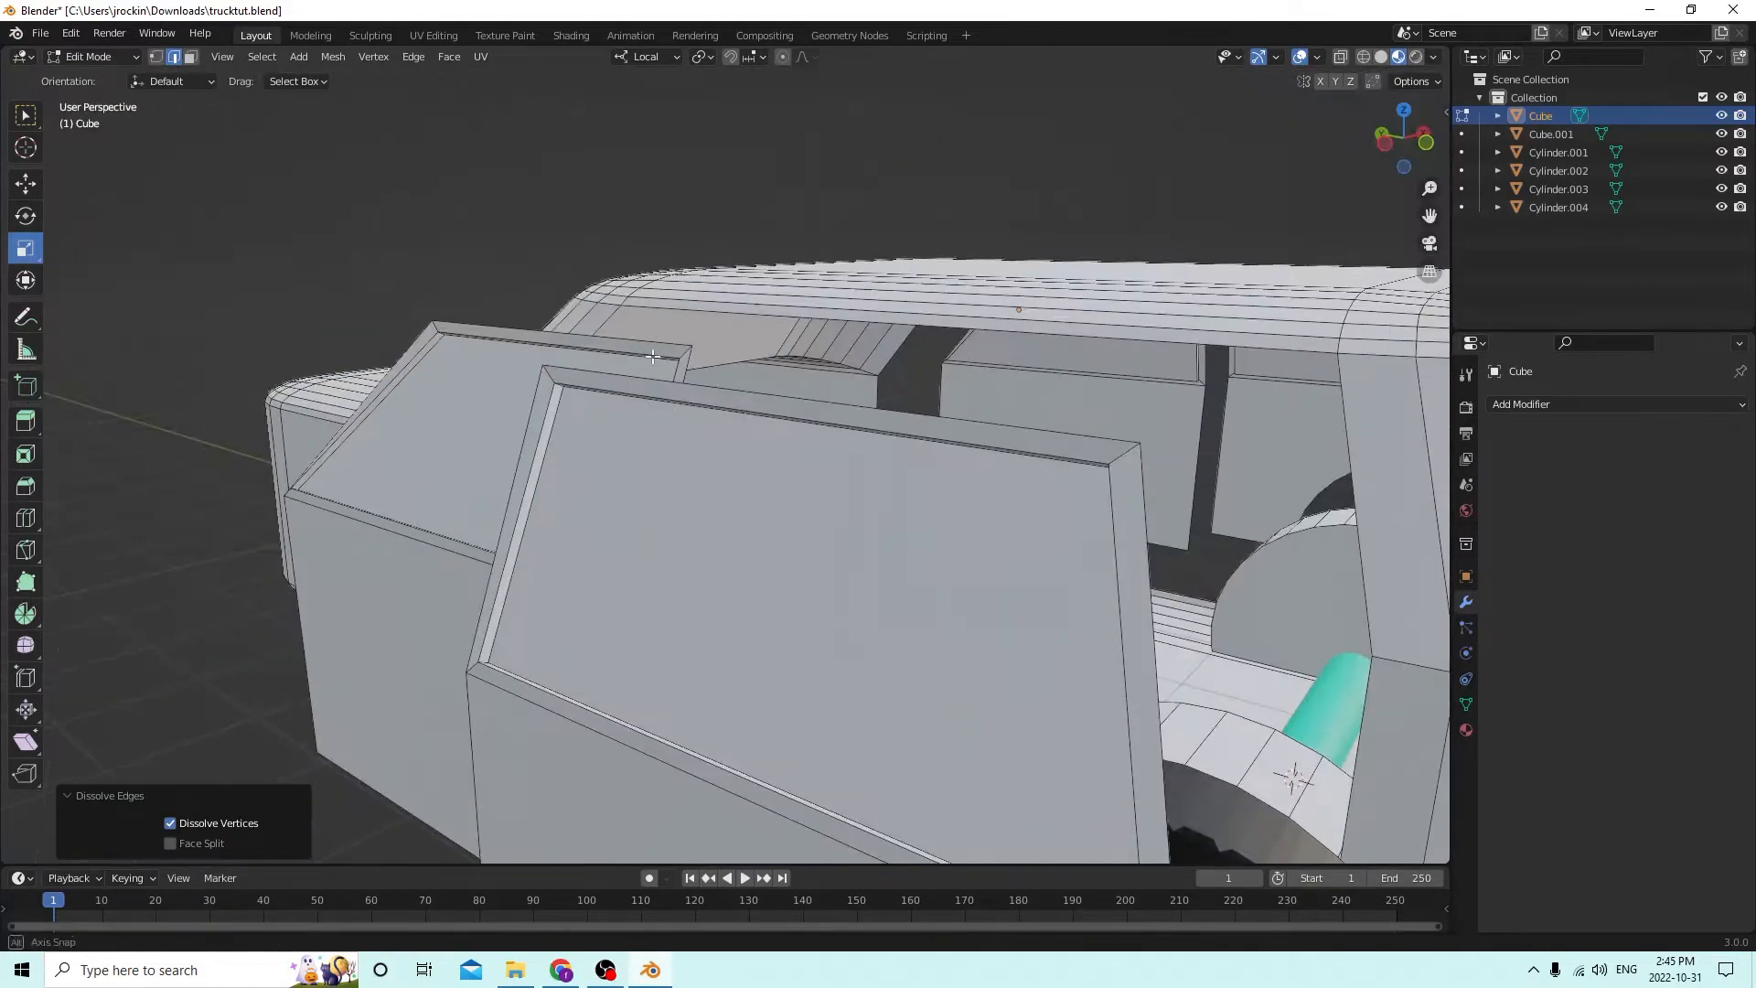
{"action": "left_click", "coordinate": [816, 317]}
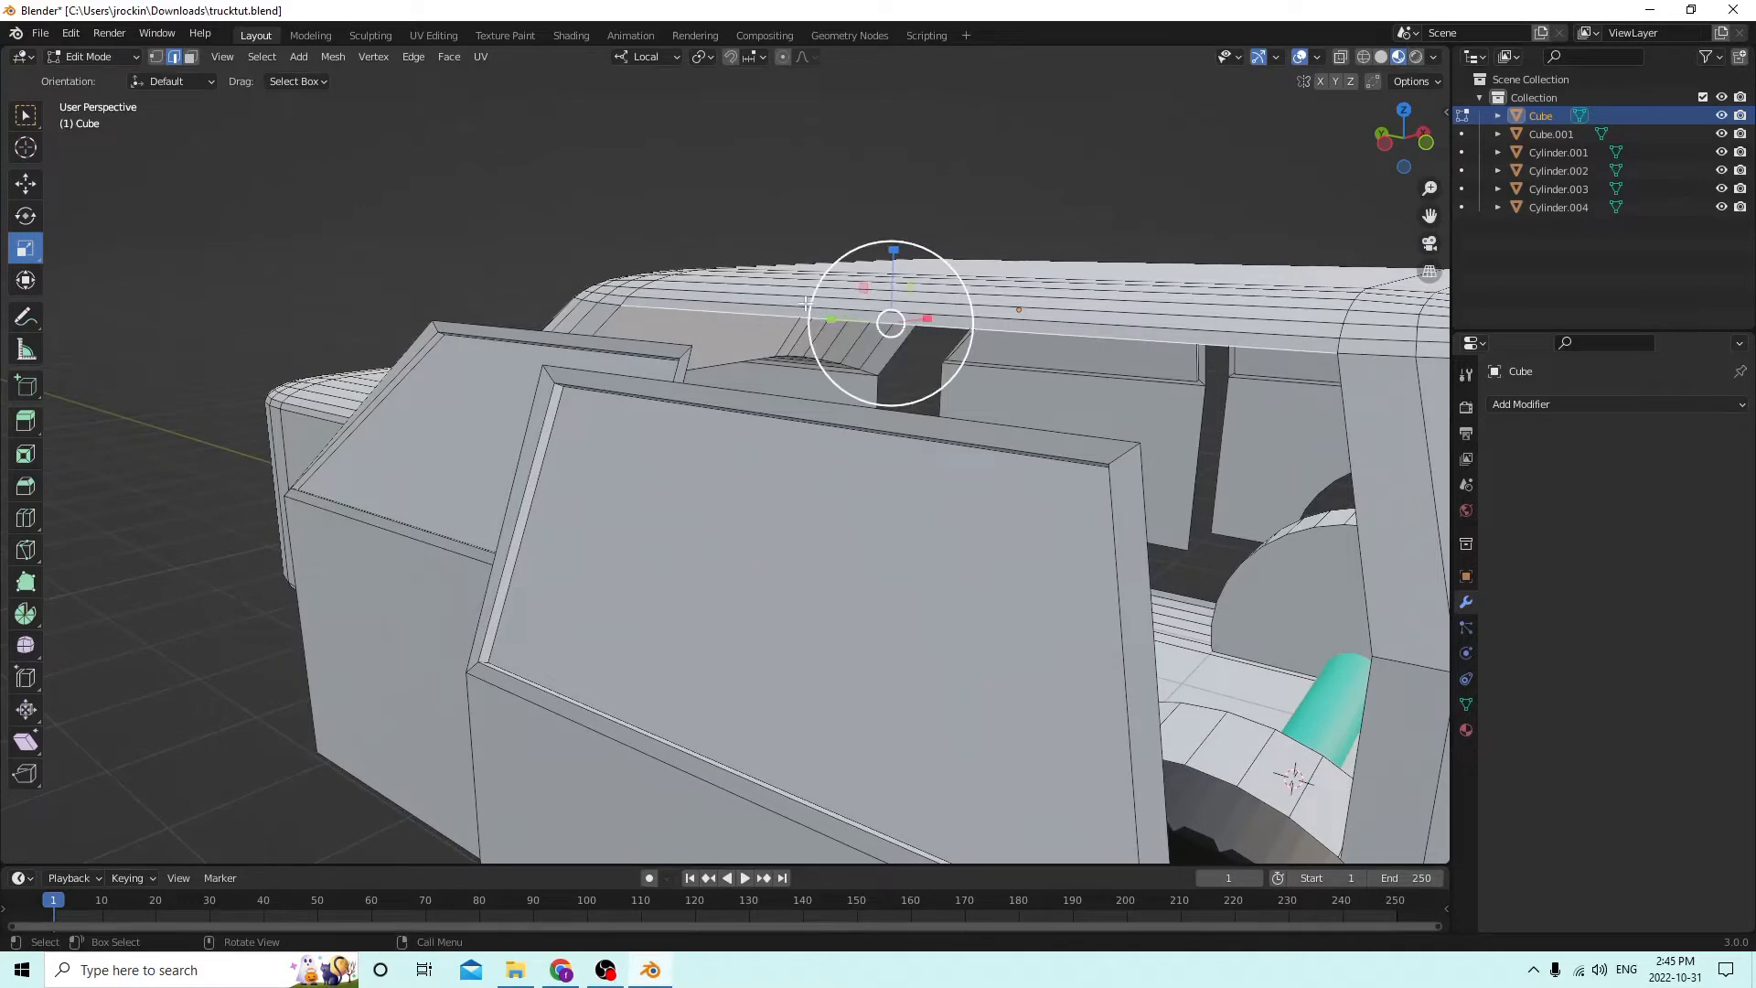
{"action": "middle_click_drag", "start_coordinate": [804, 304], "coordinate": [1011, 156]}
{"action": "key", "text": "f"}
Select the edges around the front rim of the roof's underside, along the top of the windshield.
{"action": "scroll", "coordinate": [654, 278], "scroll_direction": "up", "scroll_amount": 2}
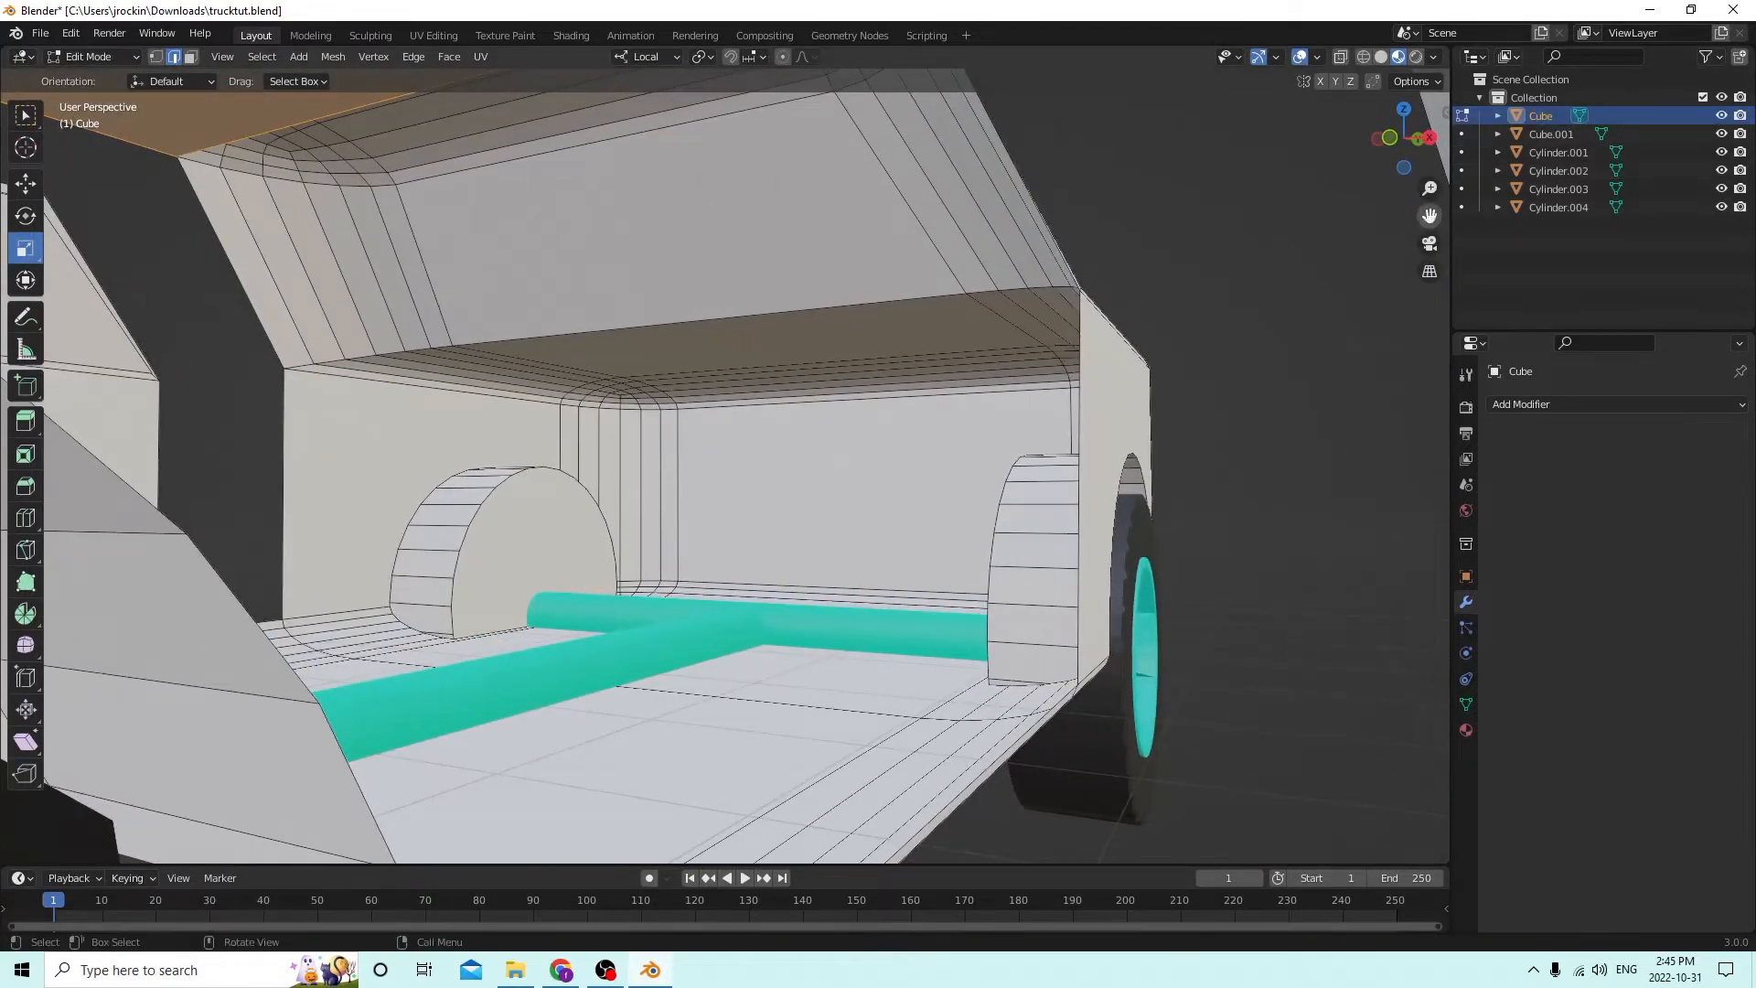
{"action": "left_click_drag", "start_coordinate": [1429, 215], "coordinate": [1518, 297]}
{"action": "middle_click_drag", "start_coordinate": [987, 197], "coordinate": [764, 169]}
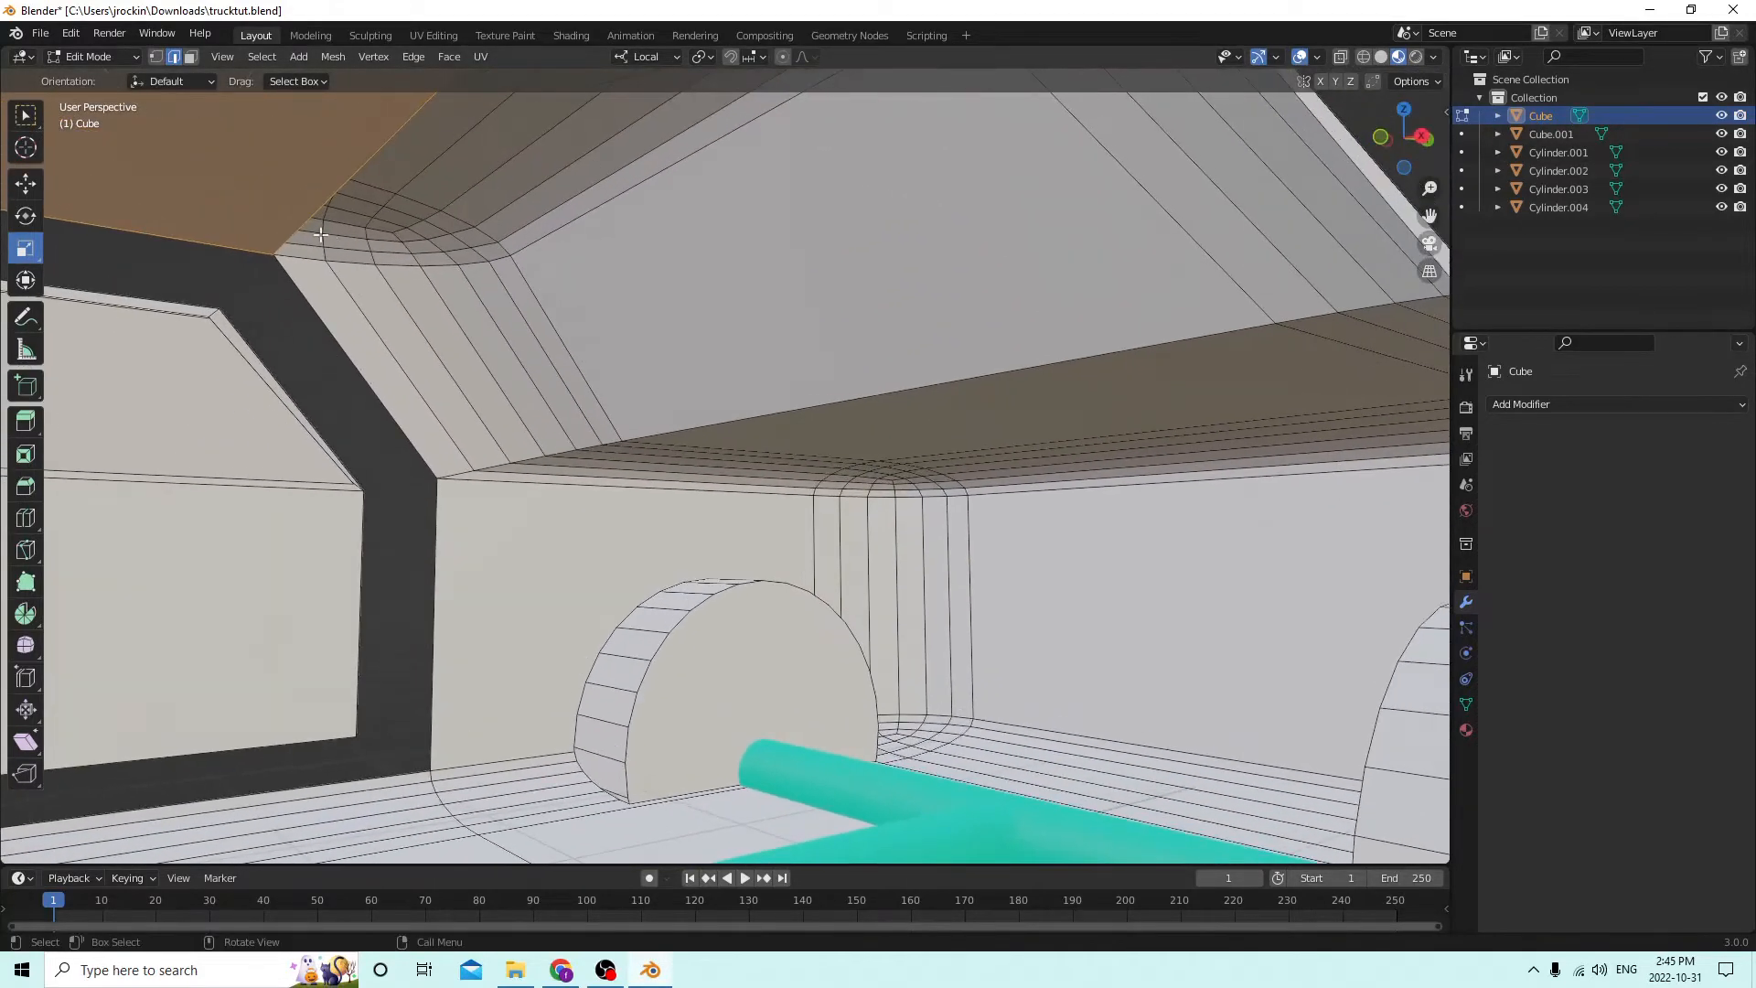
{"action": "left_click", "coordinate": [314, 207]}
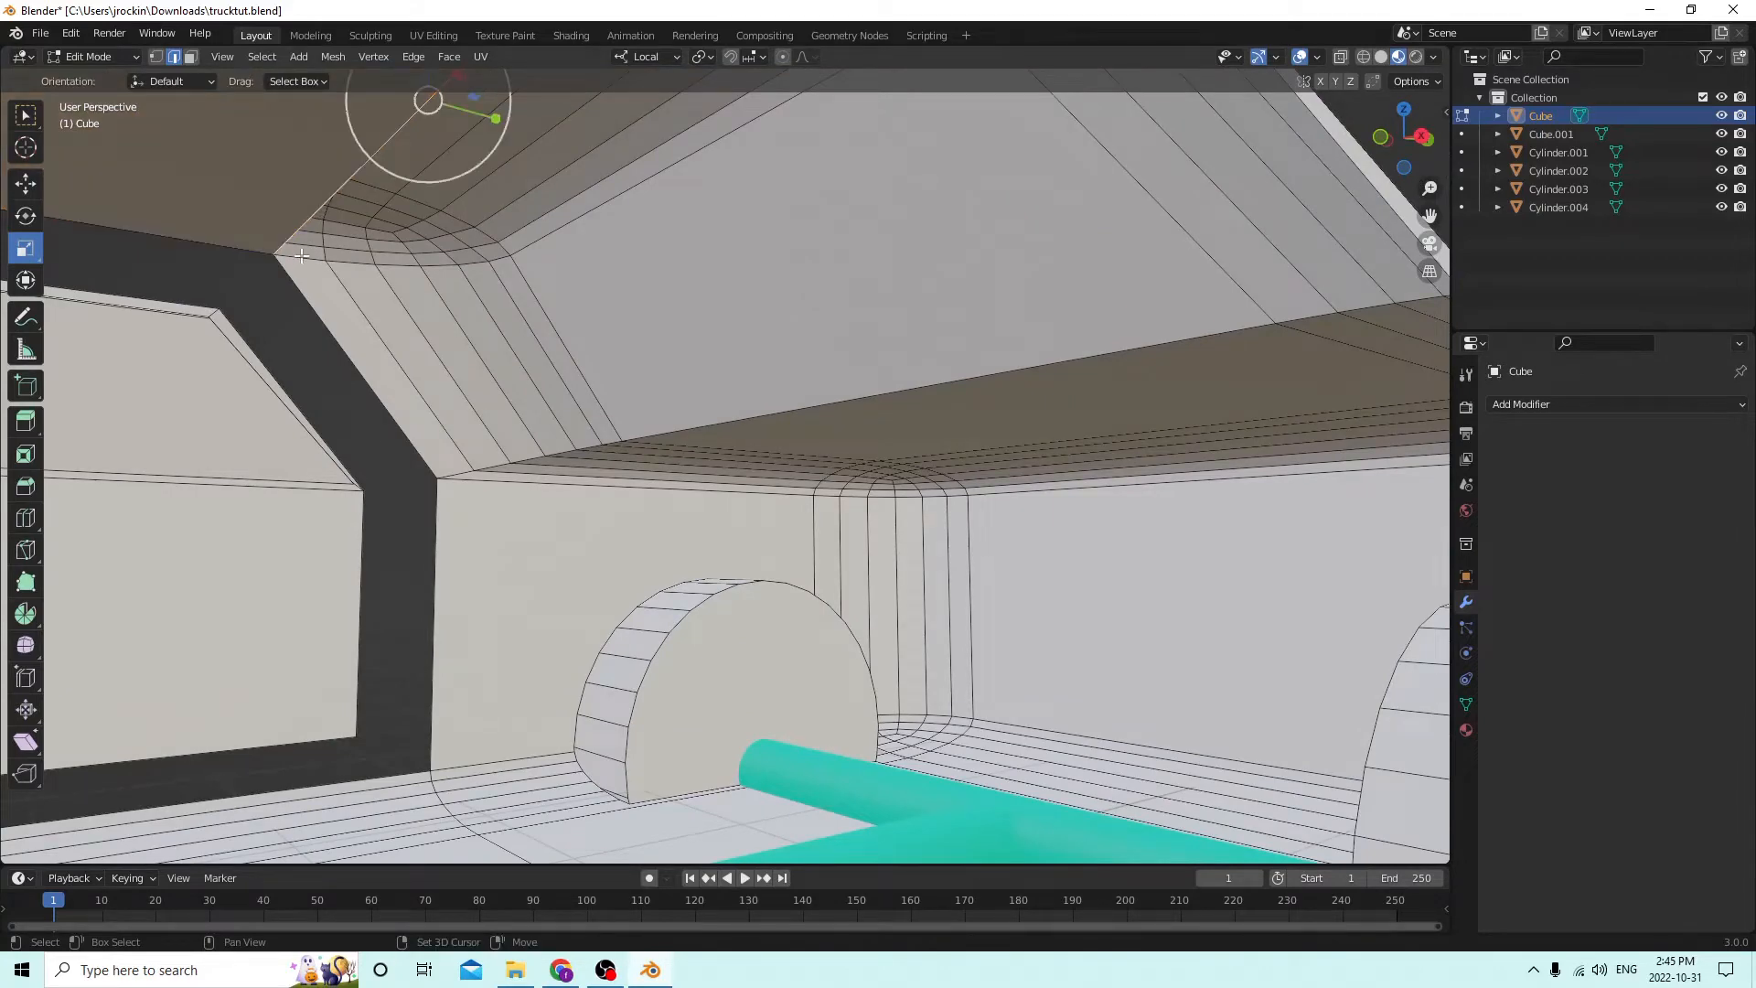
{"action": "middle_click_drag", "start_coordinate": [302, 255], "coordinate": [811, 253]}
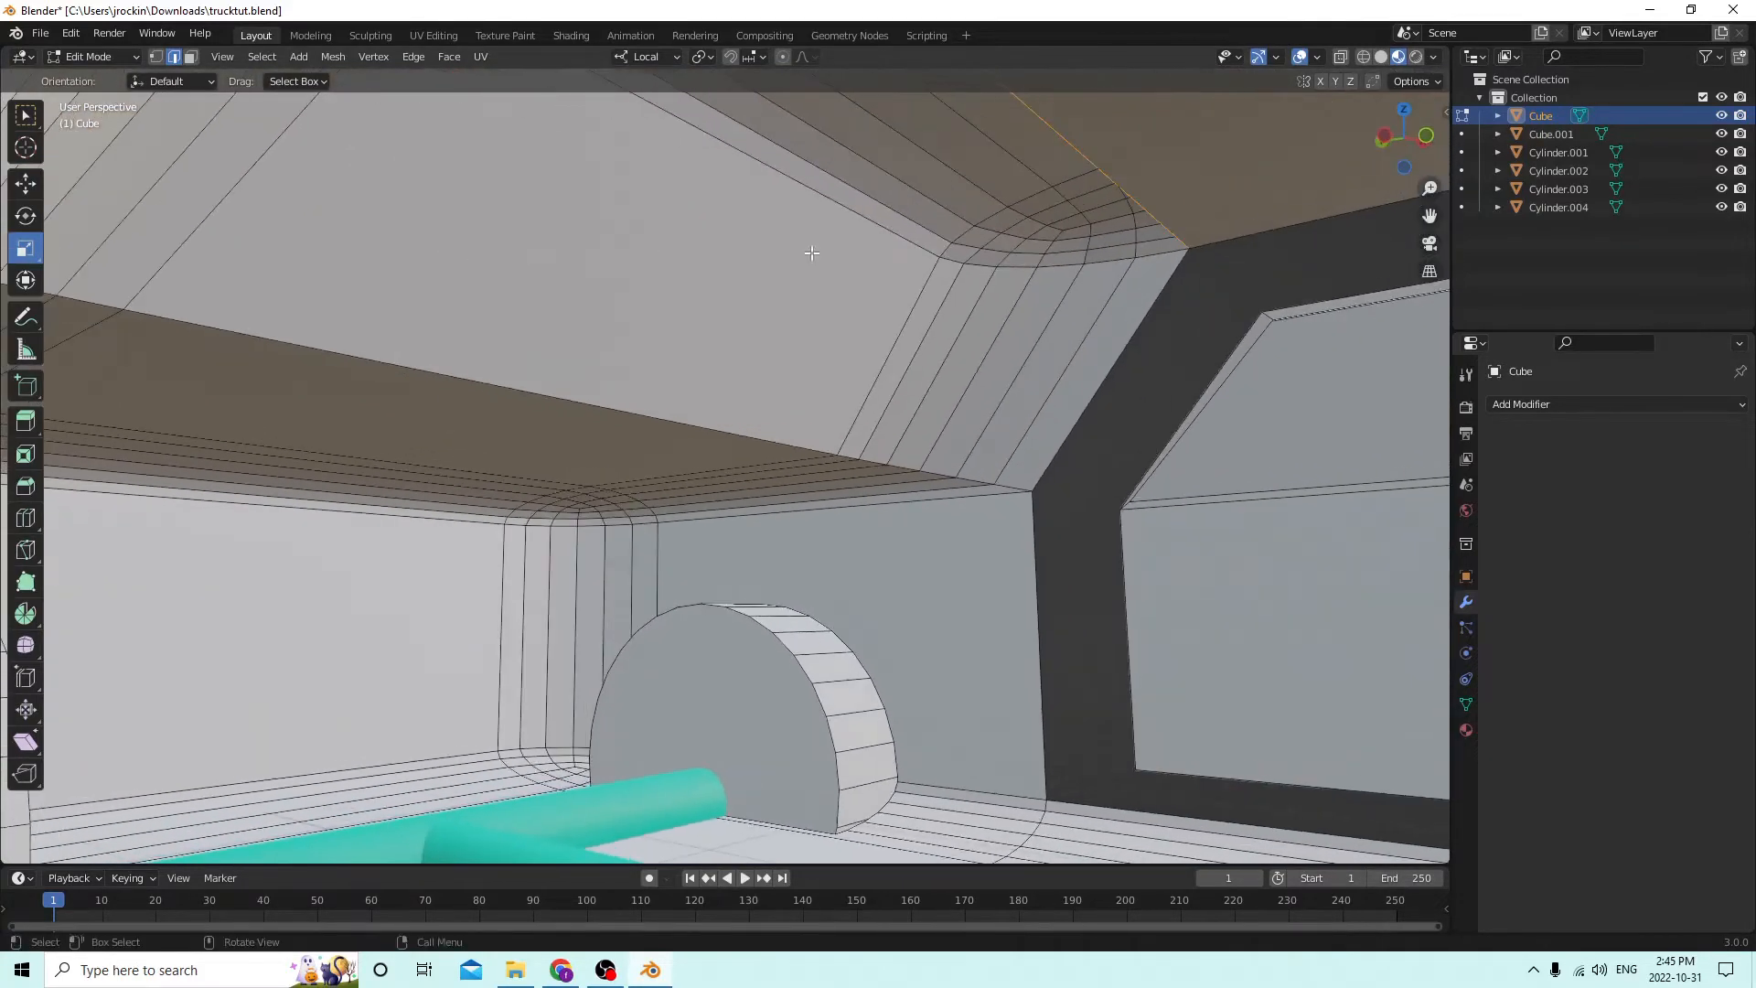
{"action": "left_click", "coordinate": [1150, 254], "text": "ctrl"}
{"action": "middle_click_drag", "start_coordinate": [1149, 254], "coordinate": [1253, 278]}
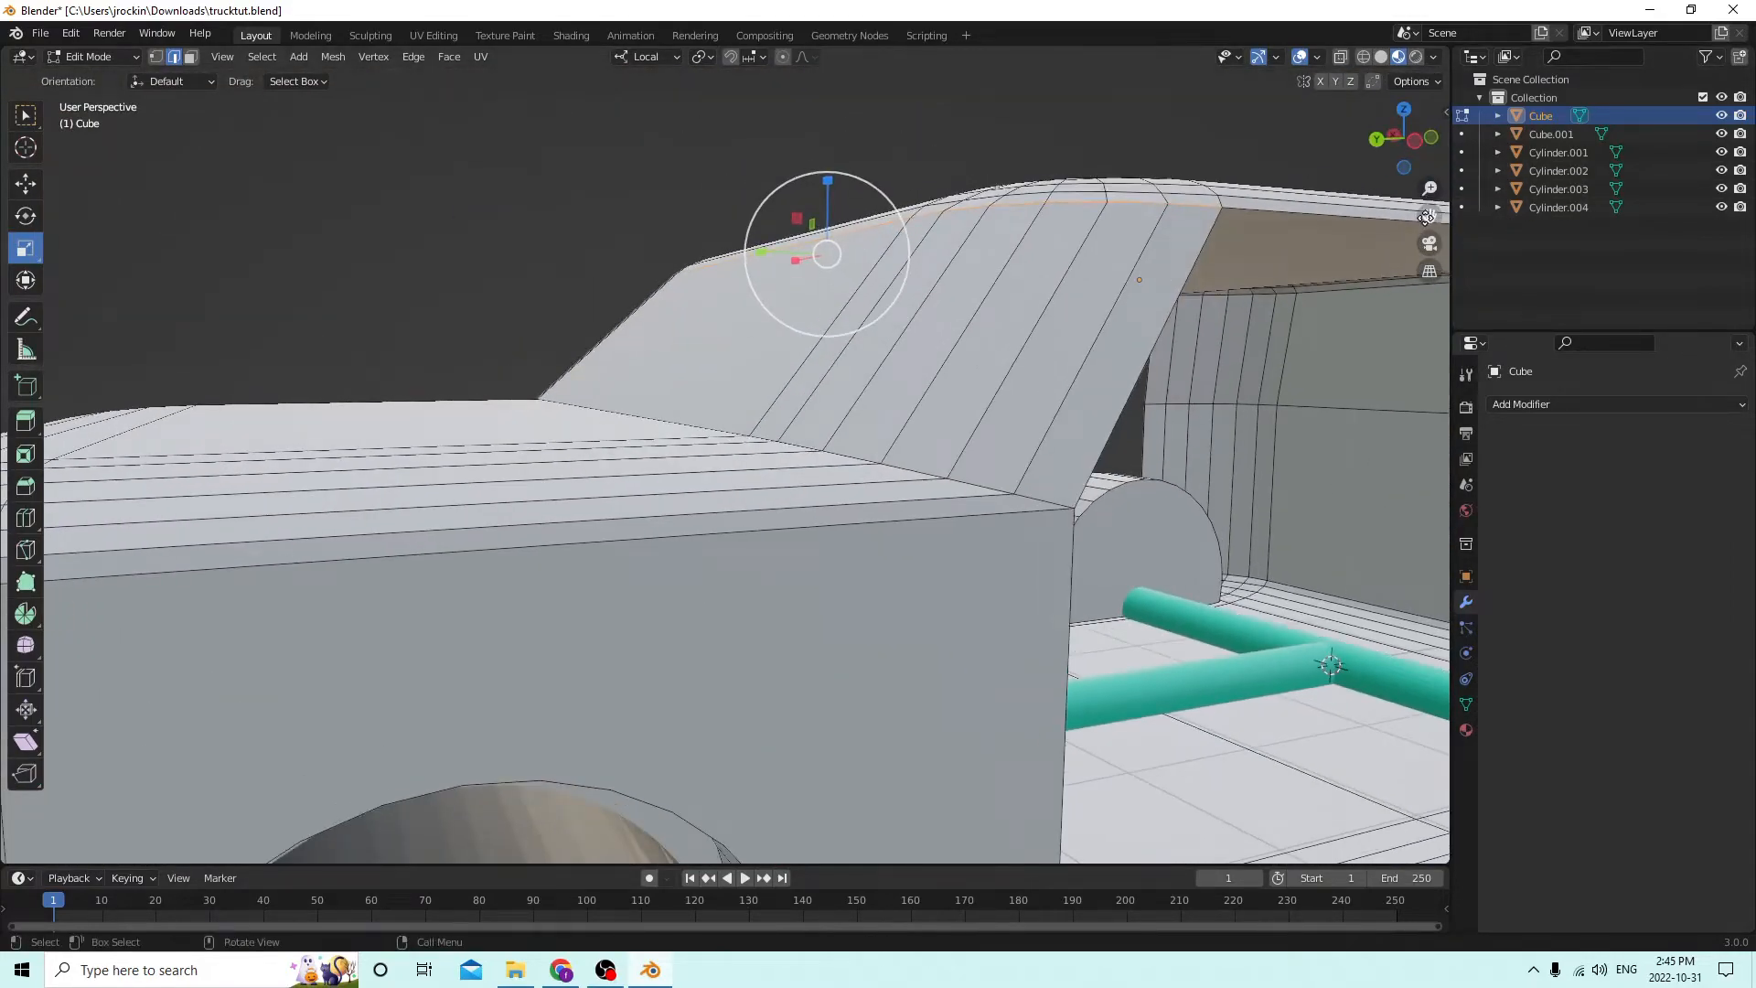
Select the edges around the rear rim of the roof's underside and fill them with a face.
{"action": "left_click_drag", "start_coordinate": [1425, 217], "coordinate": [924, 261]}
{"action": "scroll", "coordinate": [1393, 224], "scroll_direction": "up", "scroll_amount": 3}
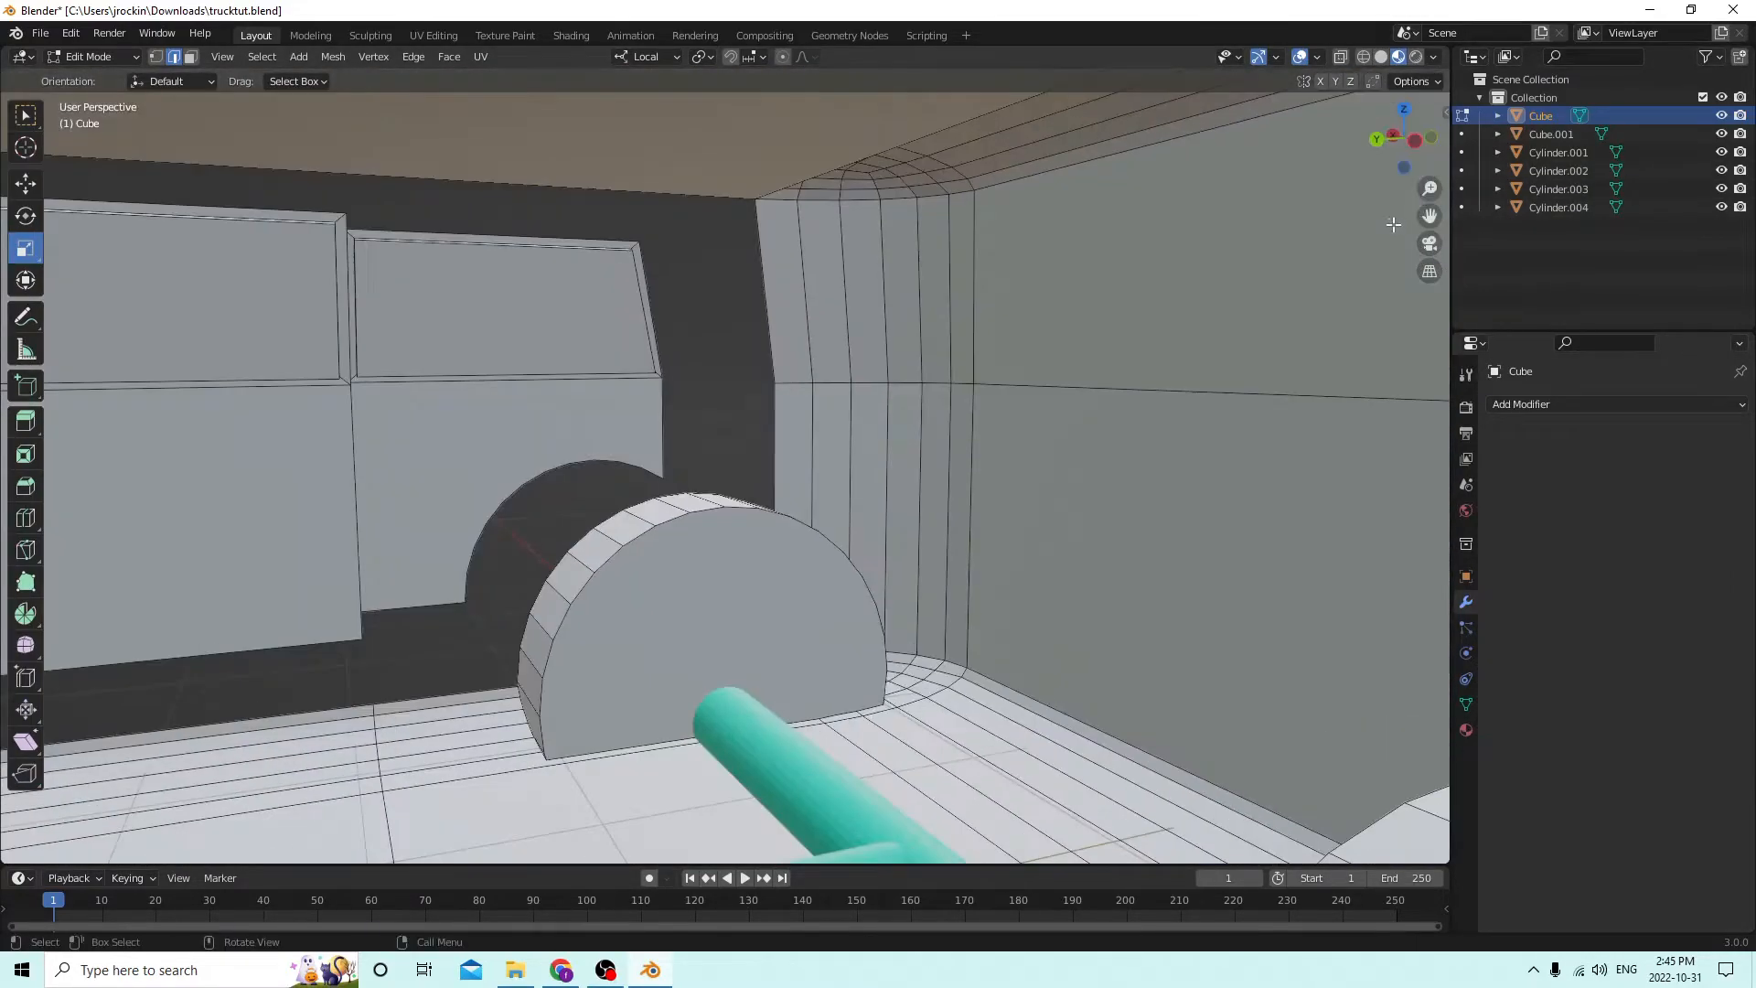
{"action": "middle_click_drag", "start_coordinate": [1358, 236], "coordinate": [1389, 193]}
{"action": "middle_click_drag", "start_coordinate": [1226, 238], "coordinate": [836, 300]}
{"action": "left_click", "coordinate": [844, 312], "text": "alt"}
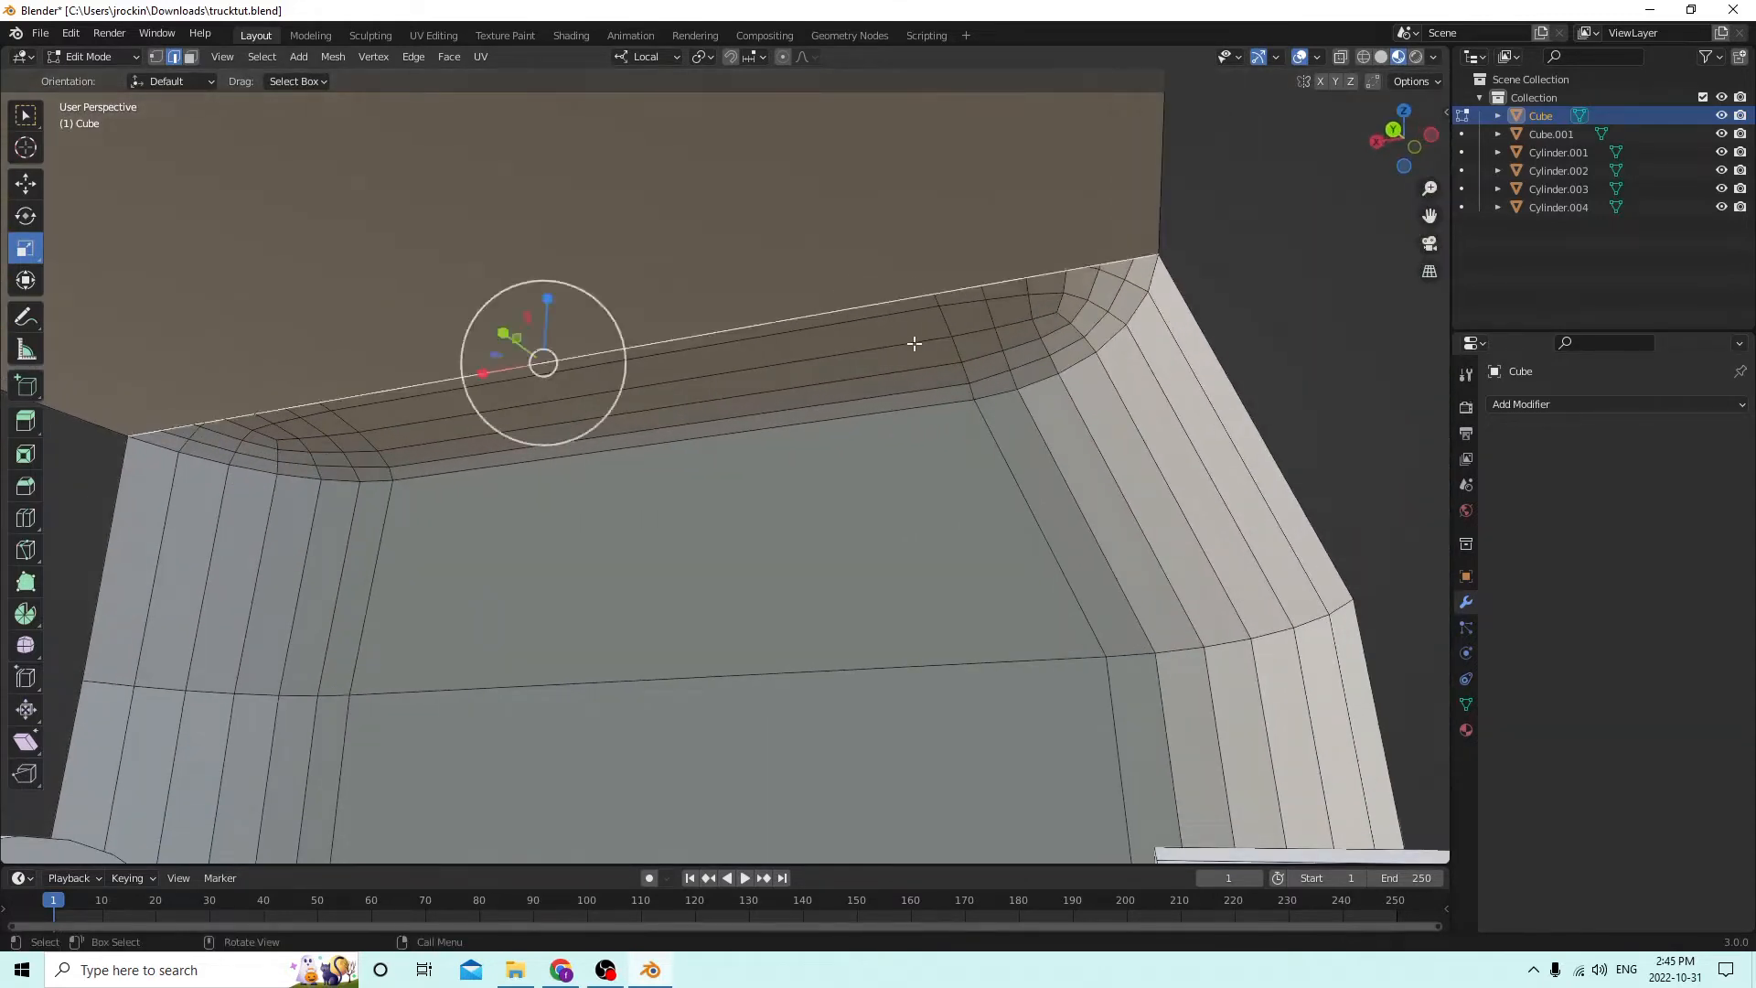
{"action": "left_click", "coordinate": [932, 406], "text": "ctrl"}
{"action": "left_click", "coordinate": [150, 444], "text": "ctrl"}
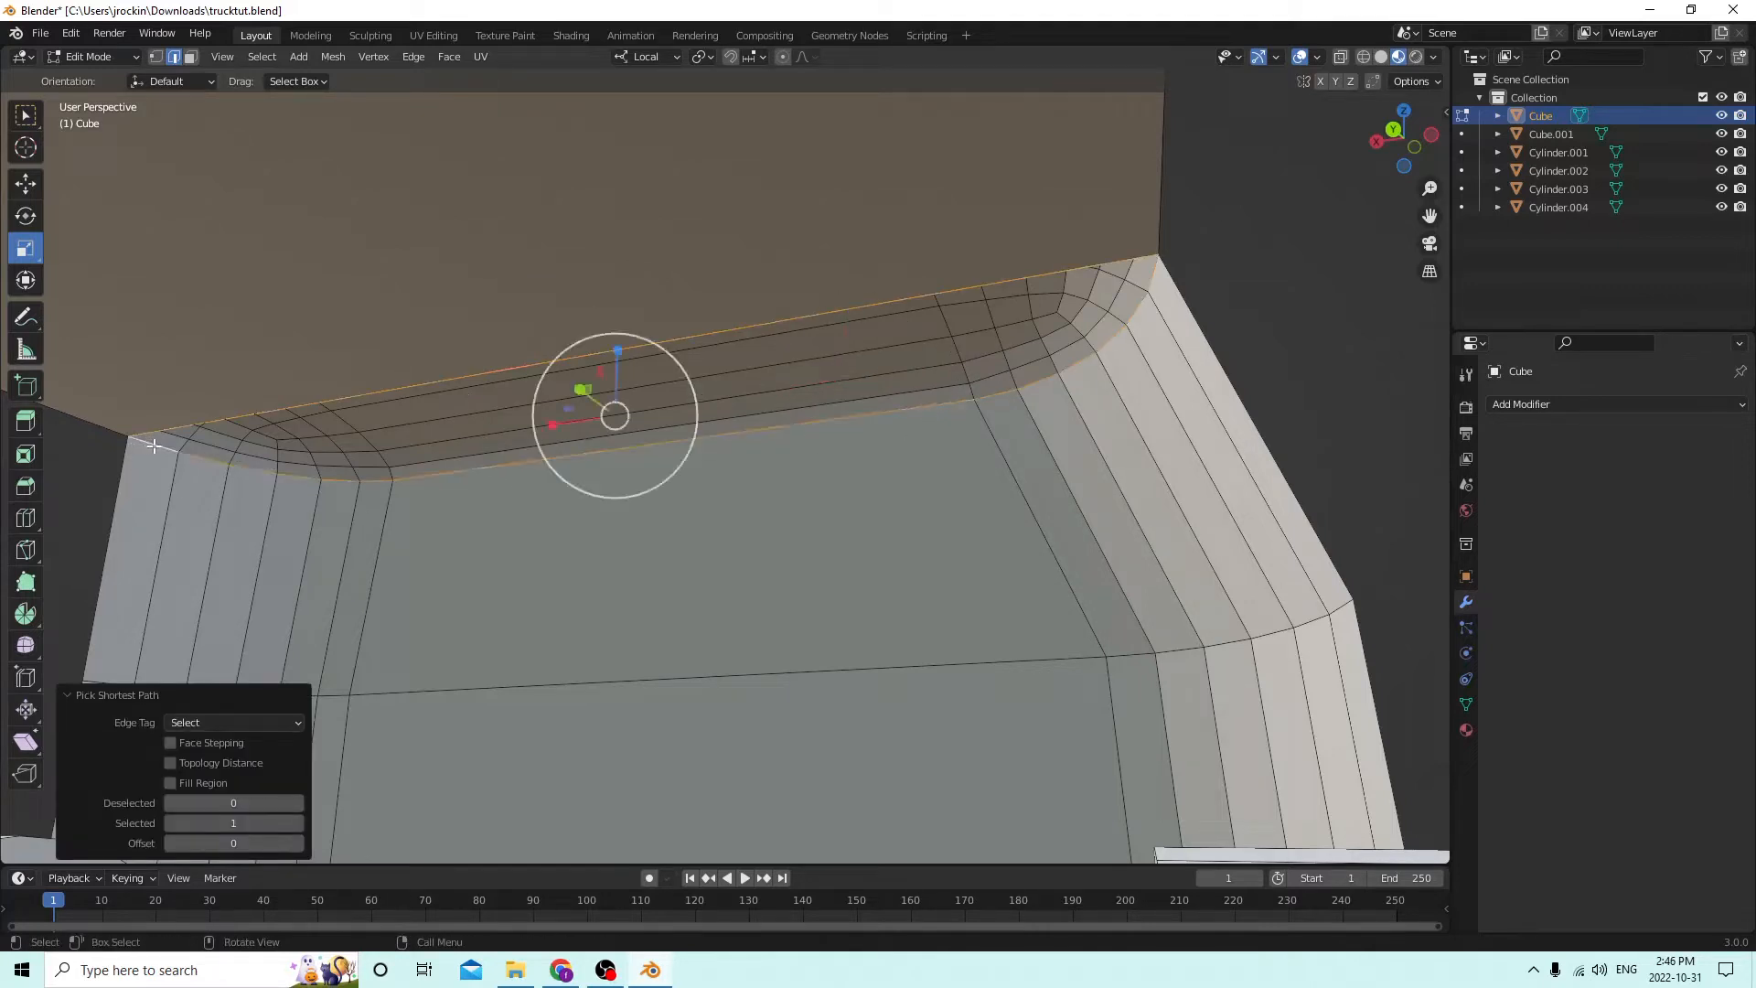
{"action": "key", "text": "f"}
{"action": "middle_click_drag", "start_coordinate": [695, 415], "coordinate": [1259, 411]}
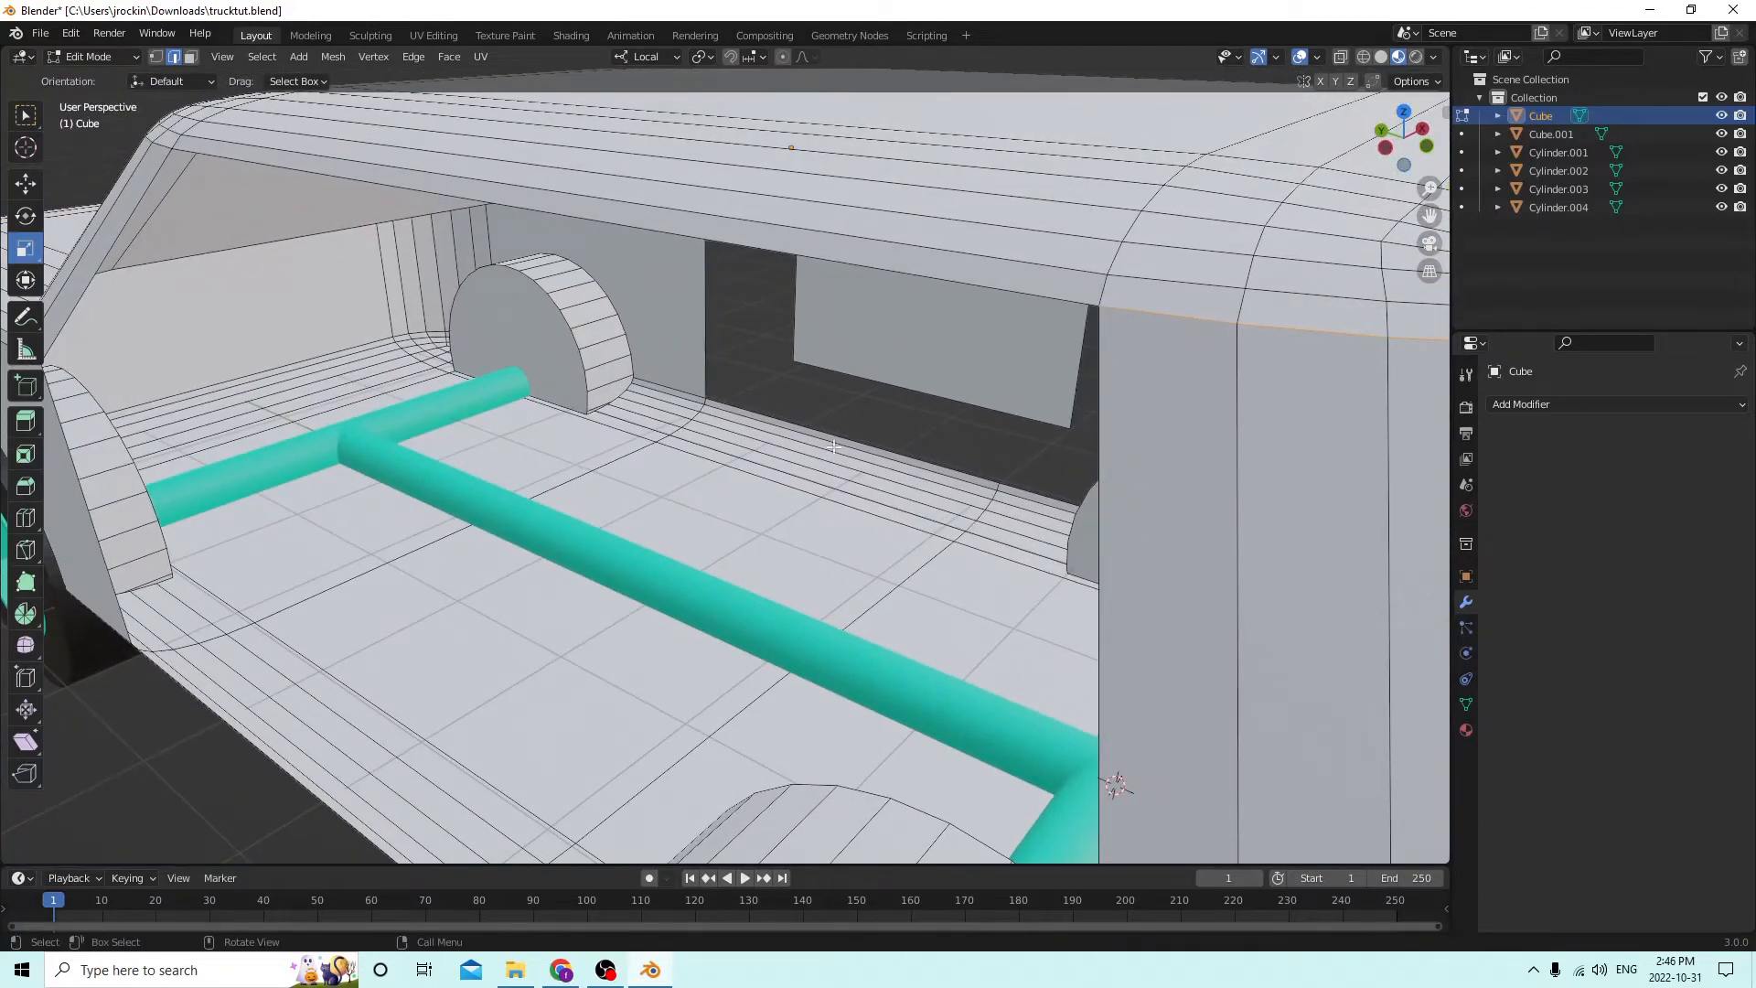
Try to thicken the detached rear door panel by extruding its linked faces along normals by 0.00015 m.
{"action": "middle_click_drag", "start_coordinate": [833, 446], "coordinate": [1202, 502]}
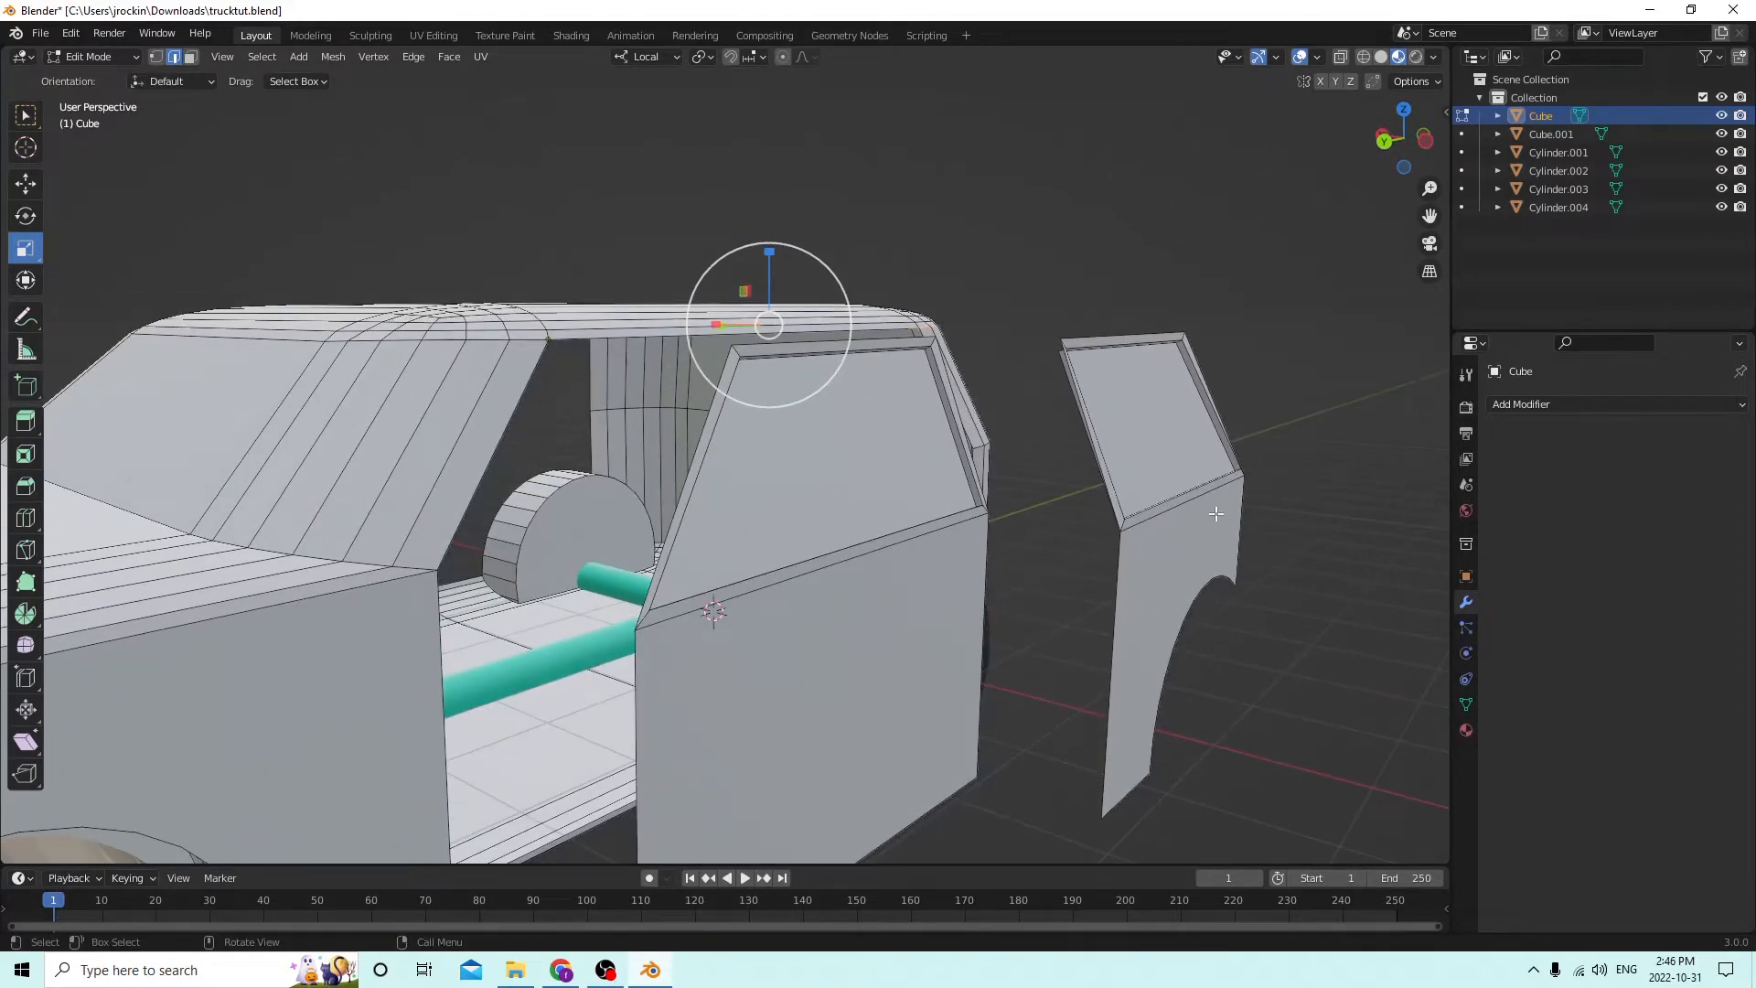
{"action": "key", "text": "l"}
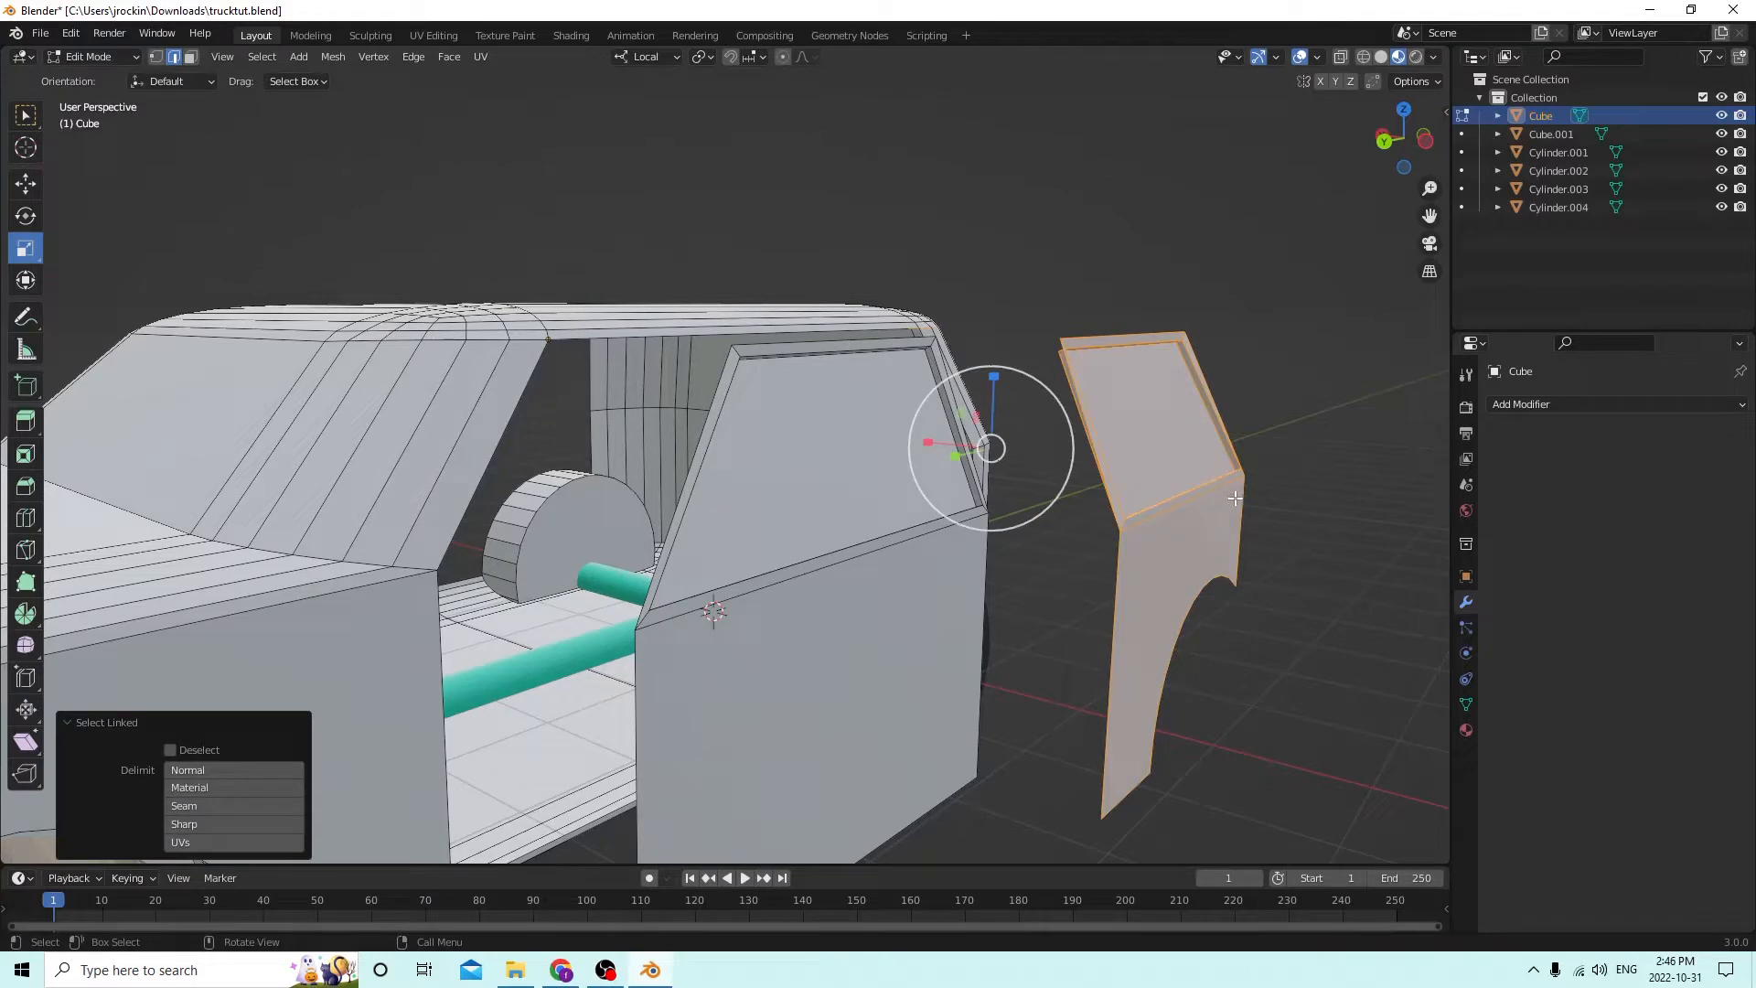
{"action": "key", "text": "alt+e"}
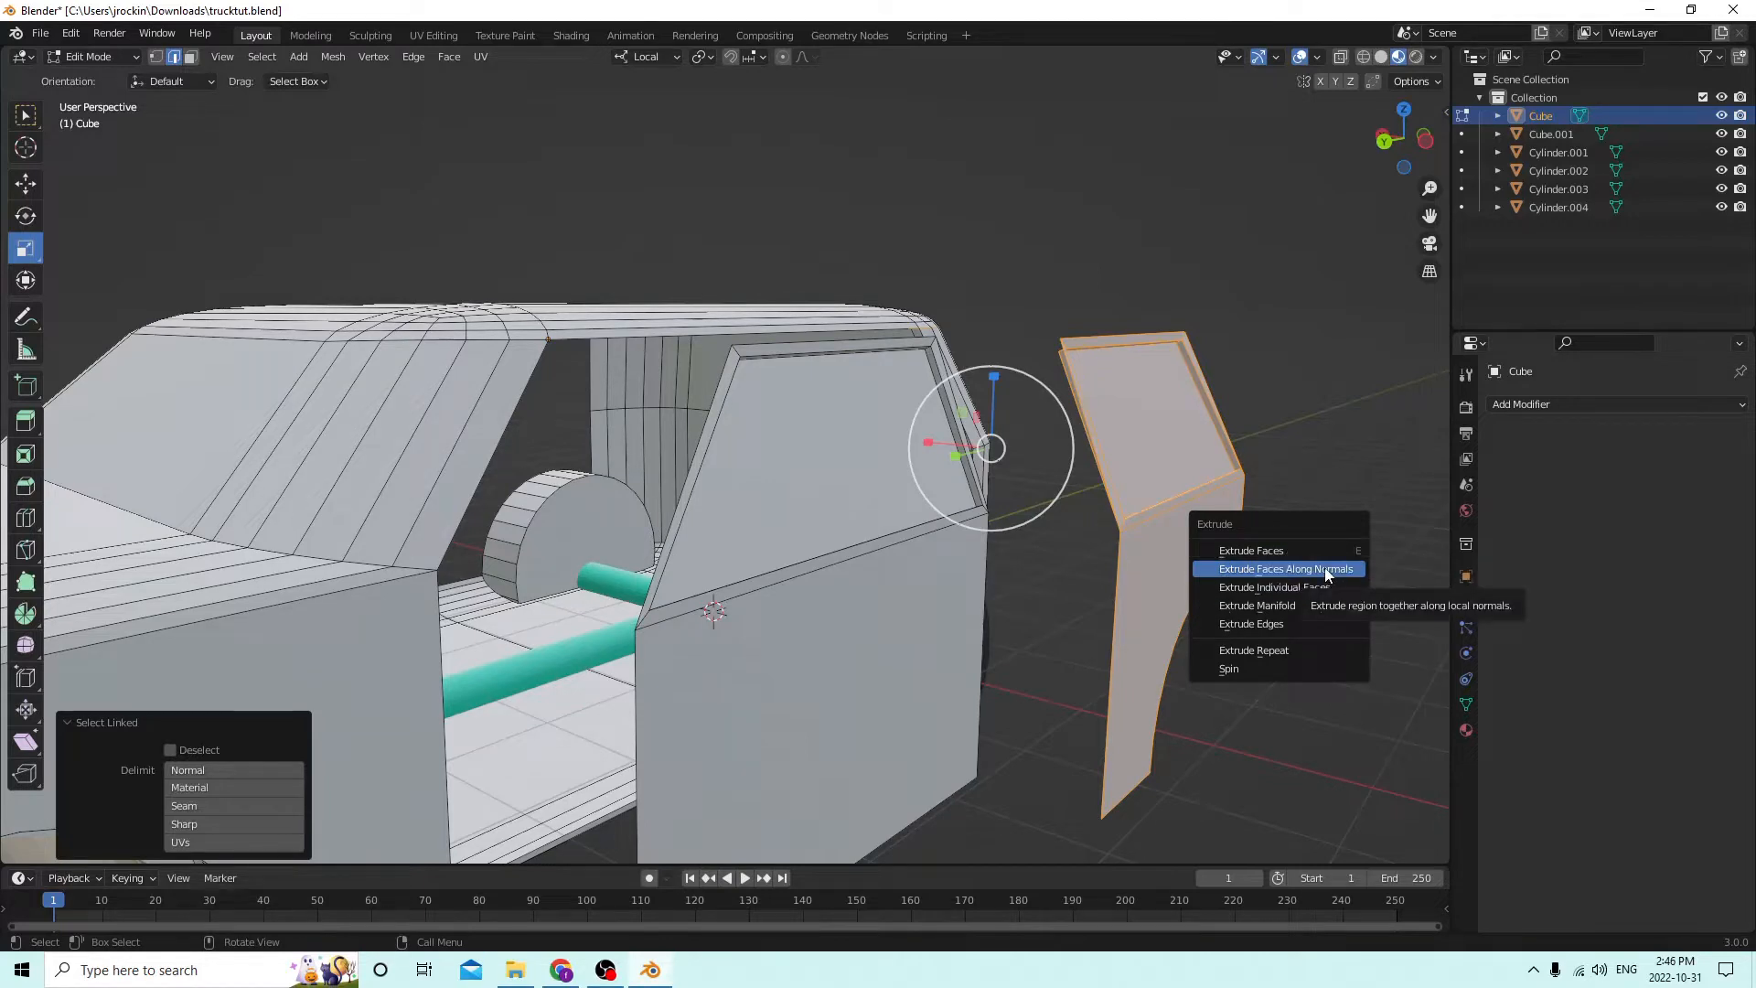
{"action": "left_click", "coordinate": [1259, 569]}
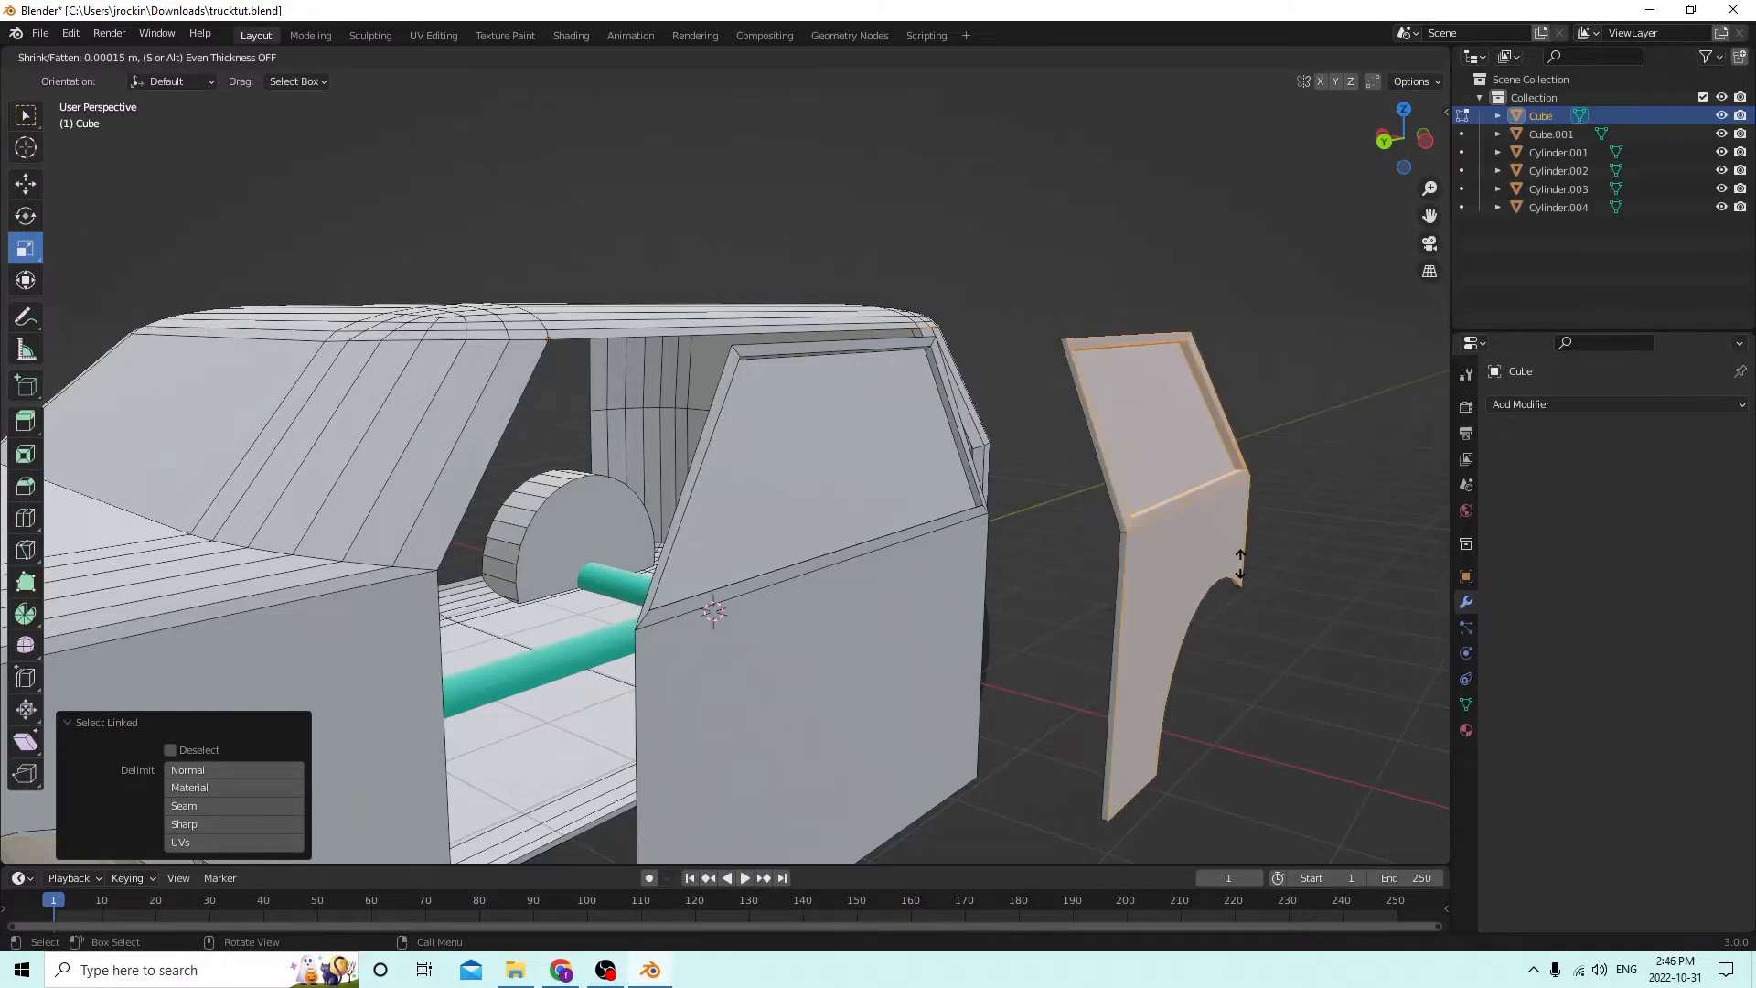
{"action": "left_click", "coordinate": [1240, 565]}
Undo the extrusion of the rear door panel.
{"action": "middle_click_drag", "start_coordinate": [1240, 565], "coordinate": [962, 380]}
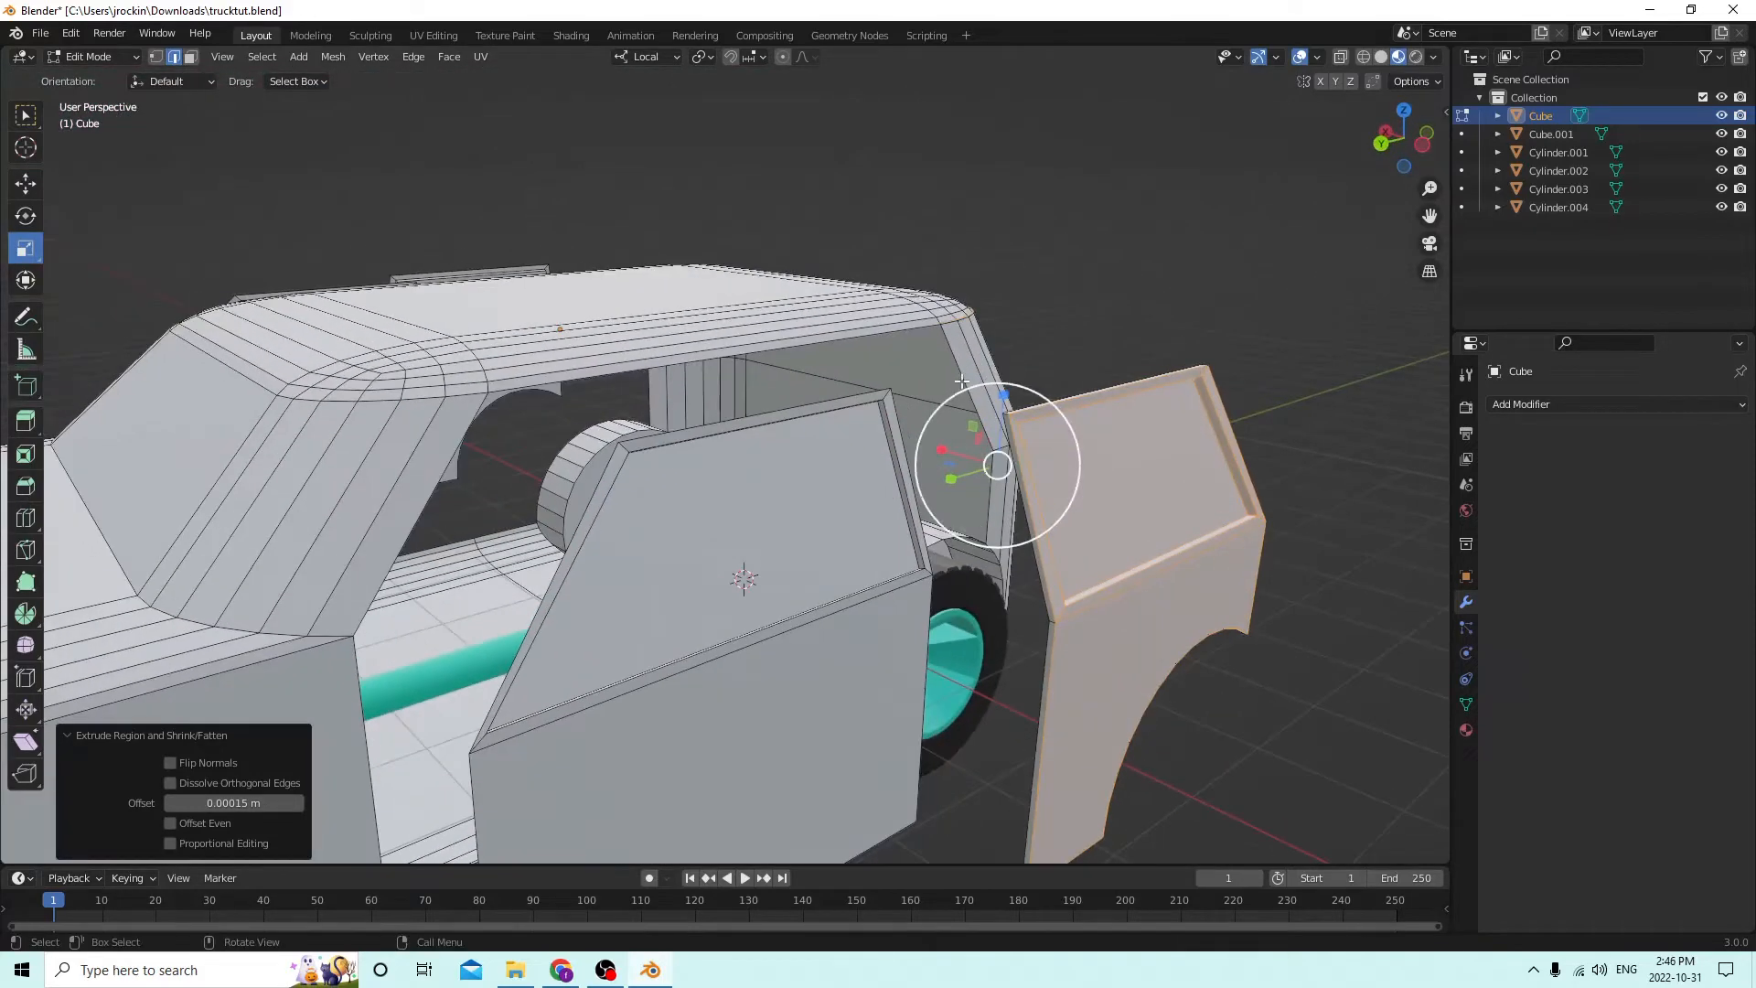
{"action": "left_click", "coordinate": [73, 33]}
{"action": "mouse_move", "coordinate": [110, 33]}
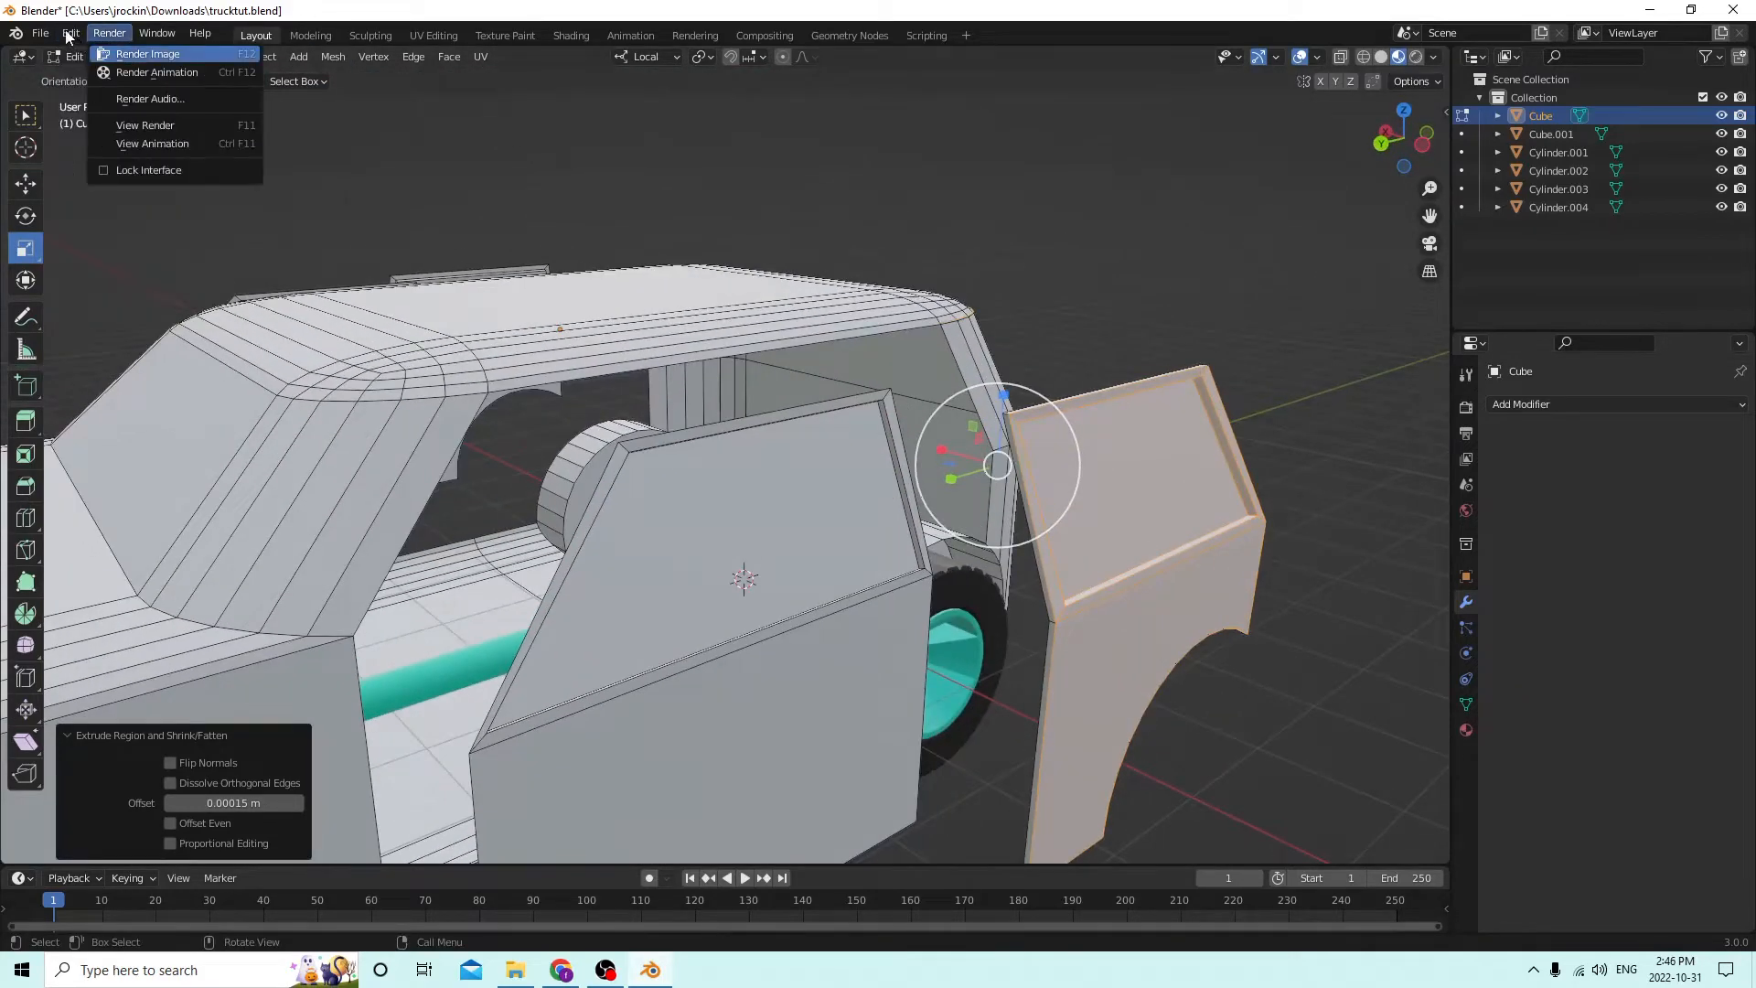
{"action": "left_click", "coordinate": [89, 55]}
Try to extrude the rear door panel's faces along their normals in the opposite direction, about -0.0003 m.
{"action": "middle_click_drag", "start_coordinate": [906, 304], "coordinate": [1042, 287]}
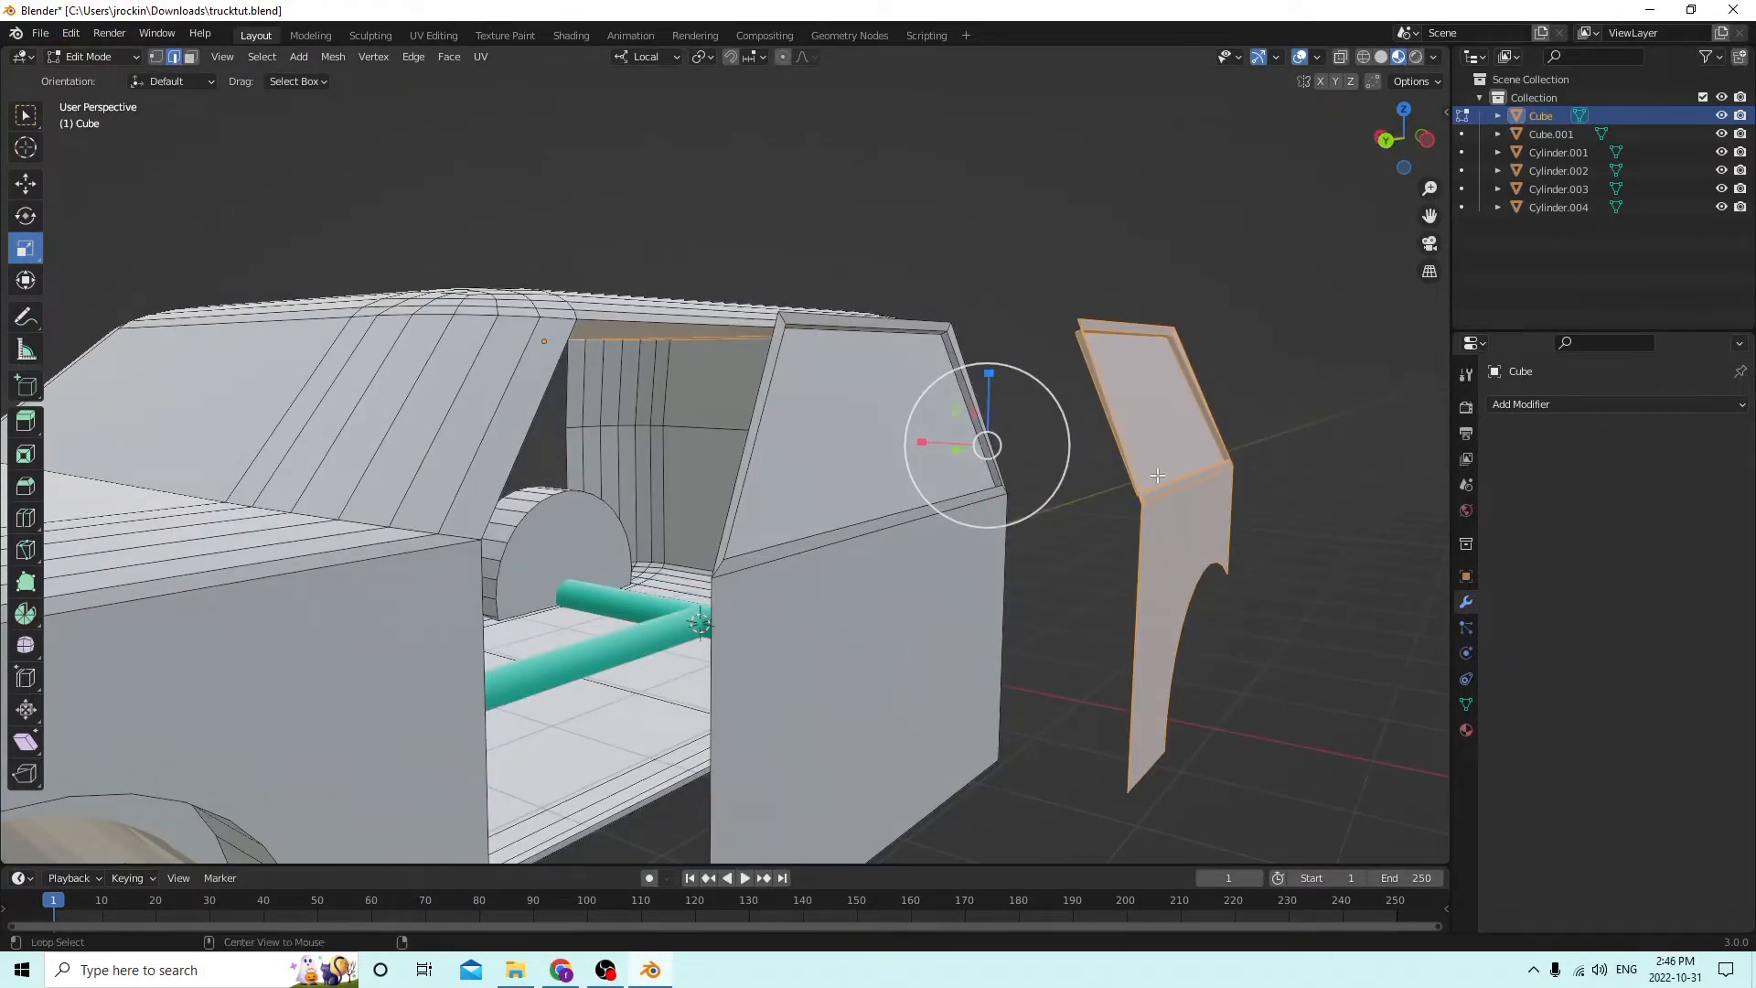
{"action": "key", "text": "alt+e"}
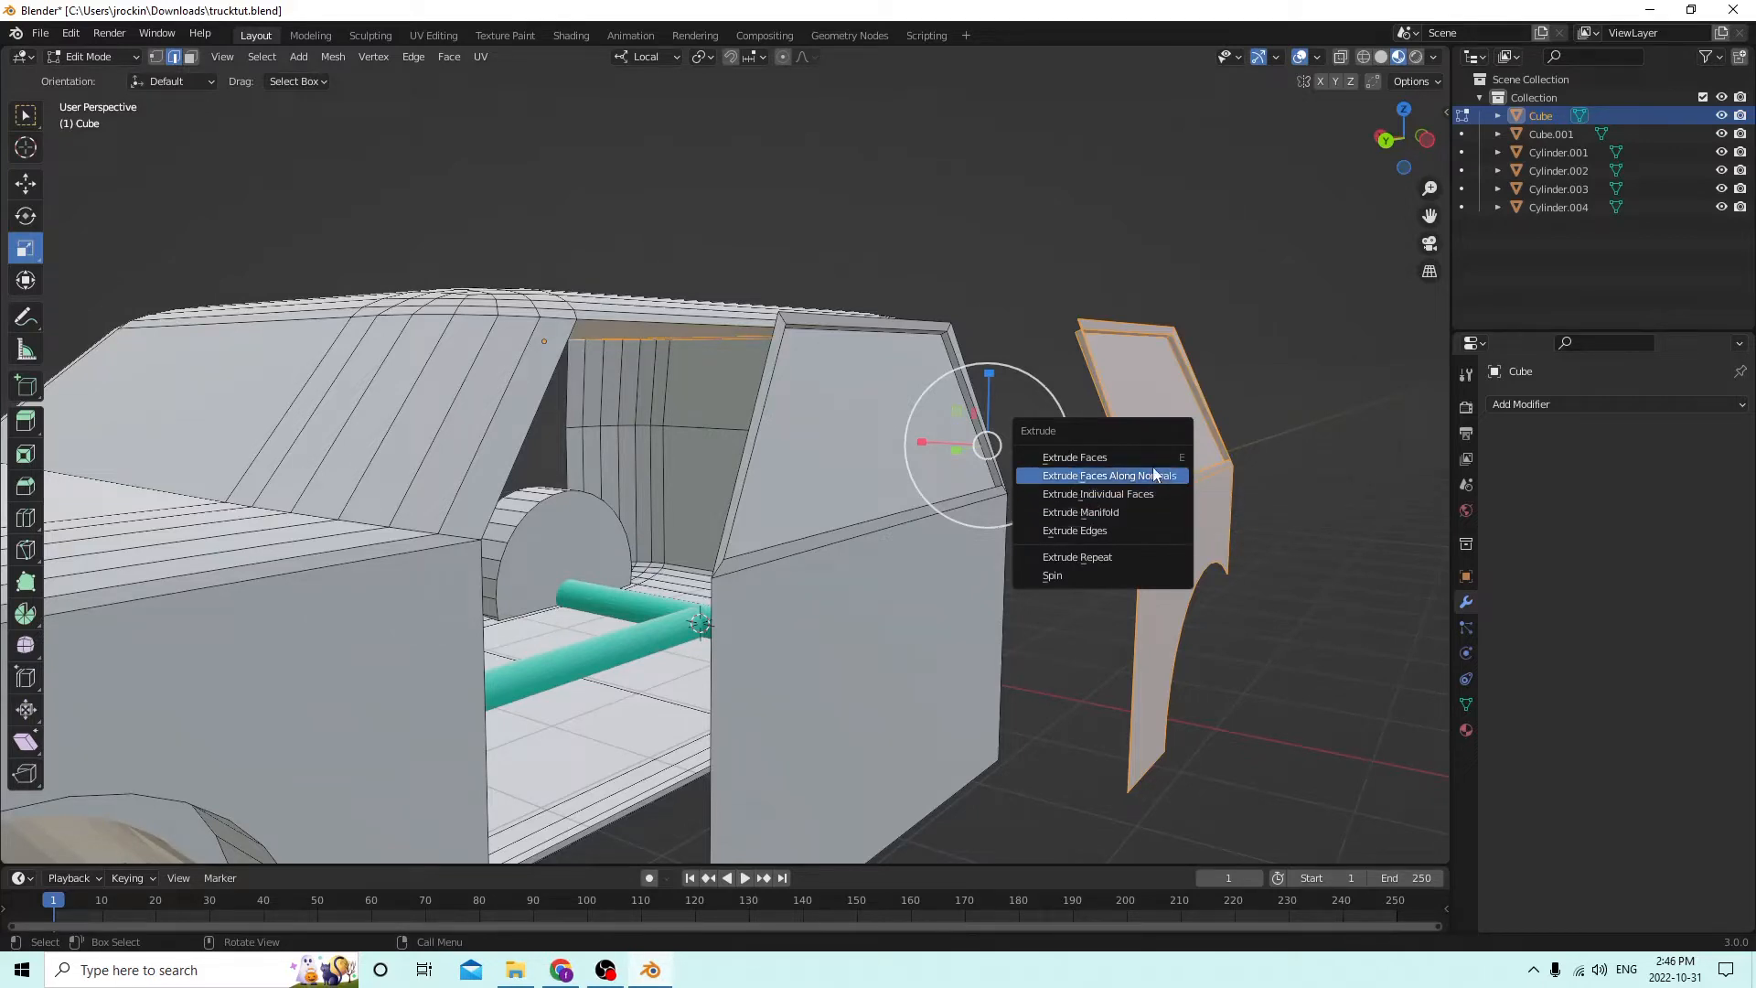
{"action": "left_click", "coordinate": [1154, 474]}
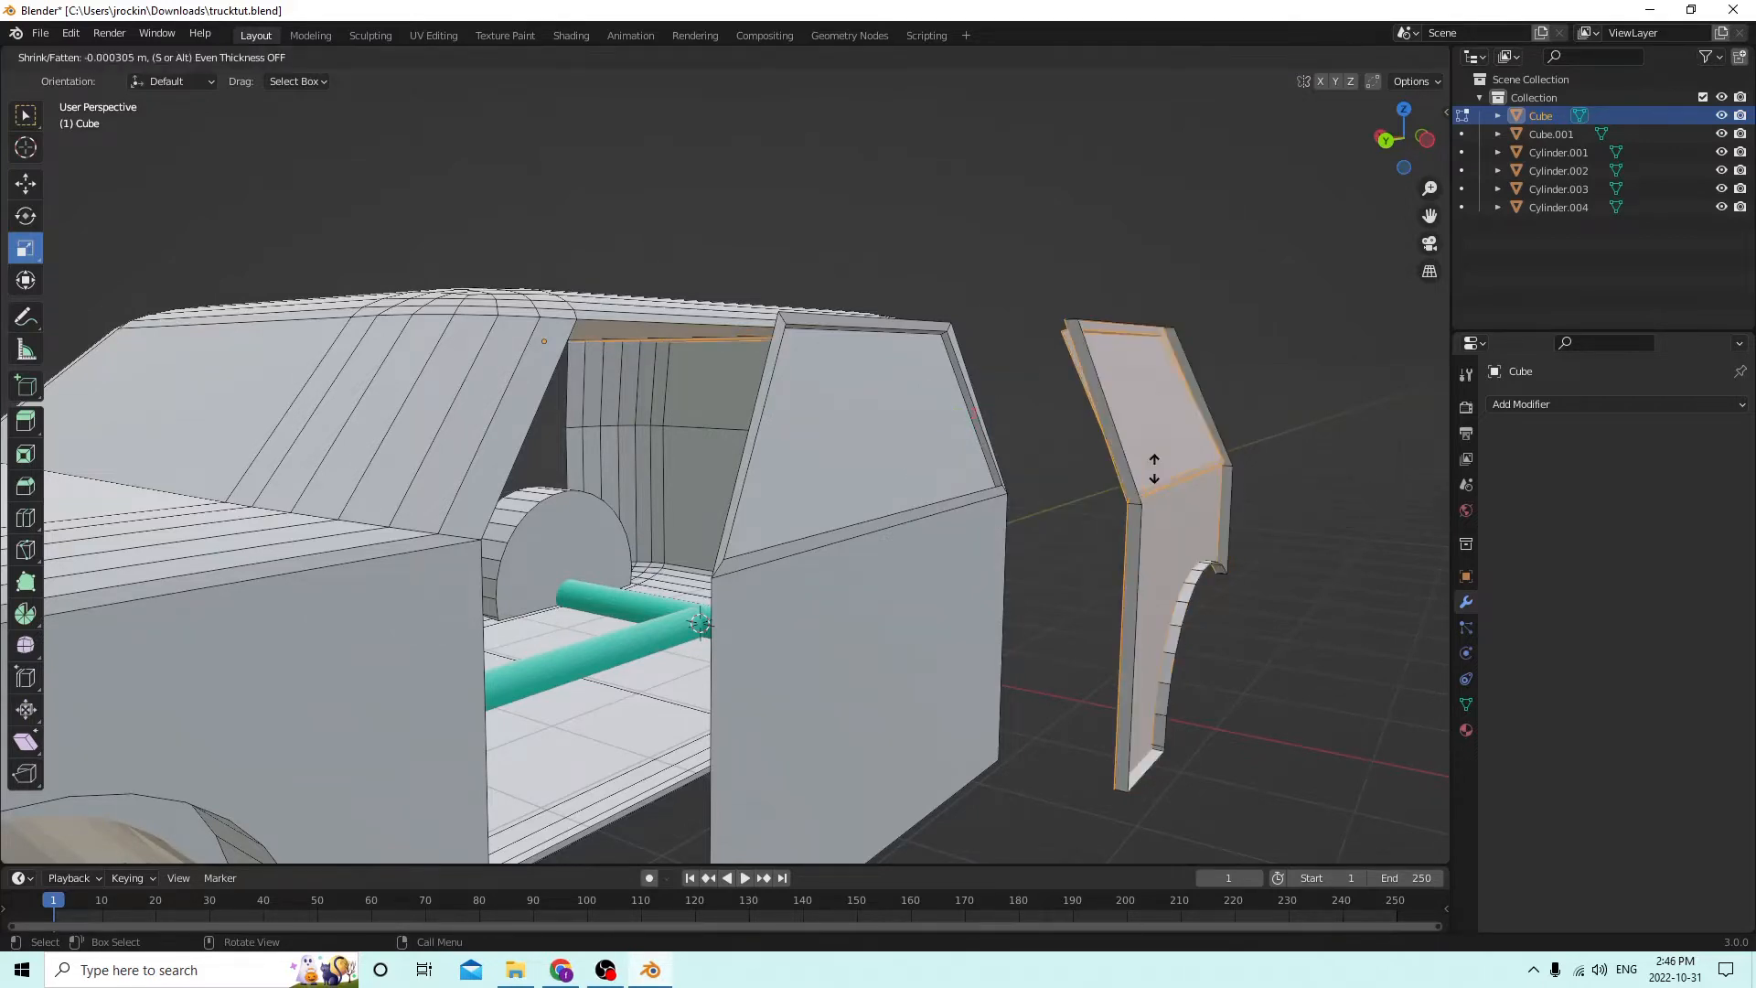
{"action": "right_click", "coordinate": [1154, 468]}
{"action": "middle_click_drag", "start_coordinate": [1025, 345], "coordinate": [875, 301]}
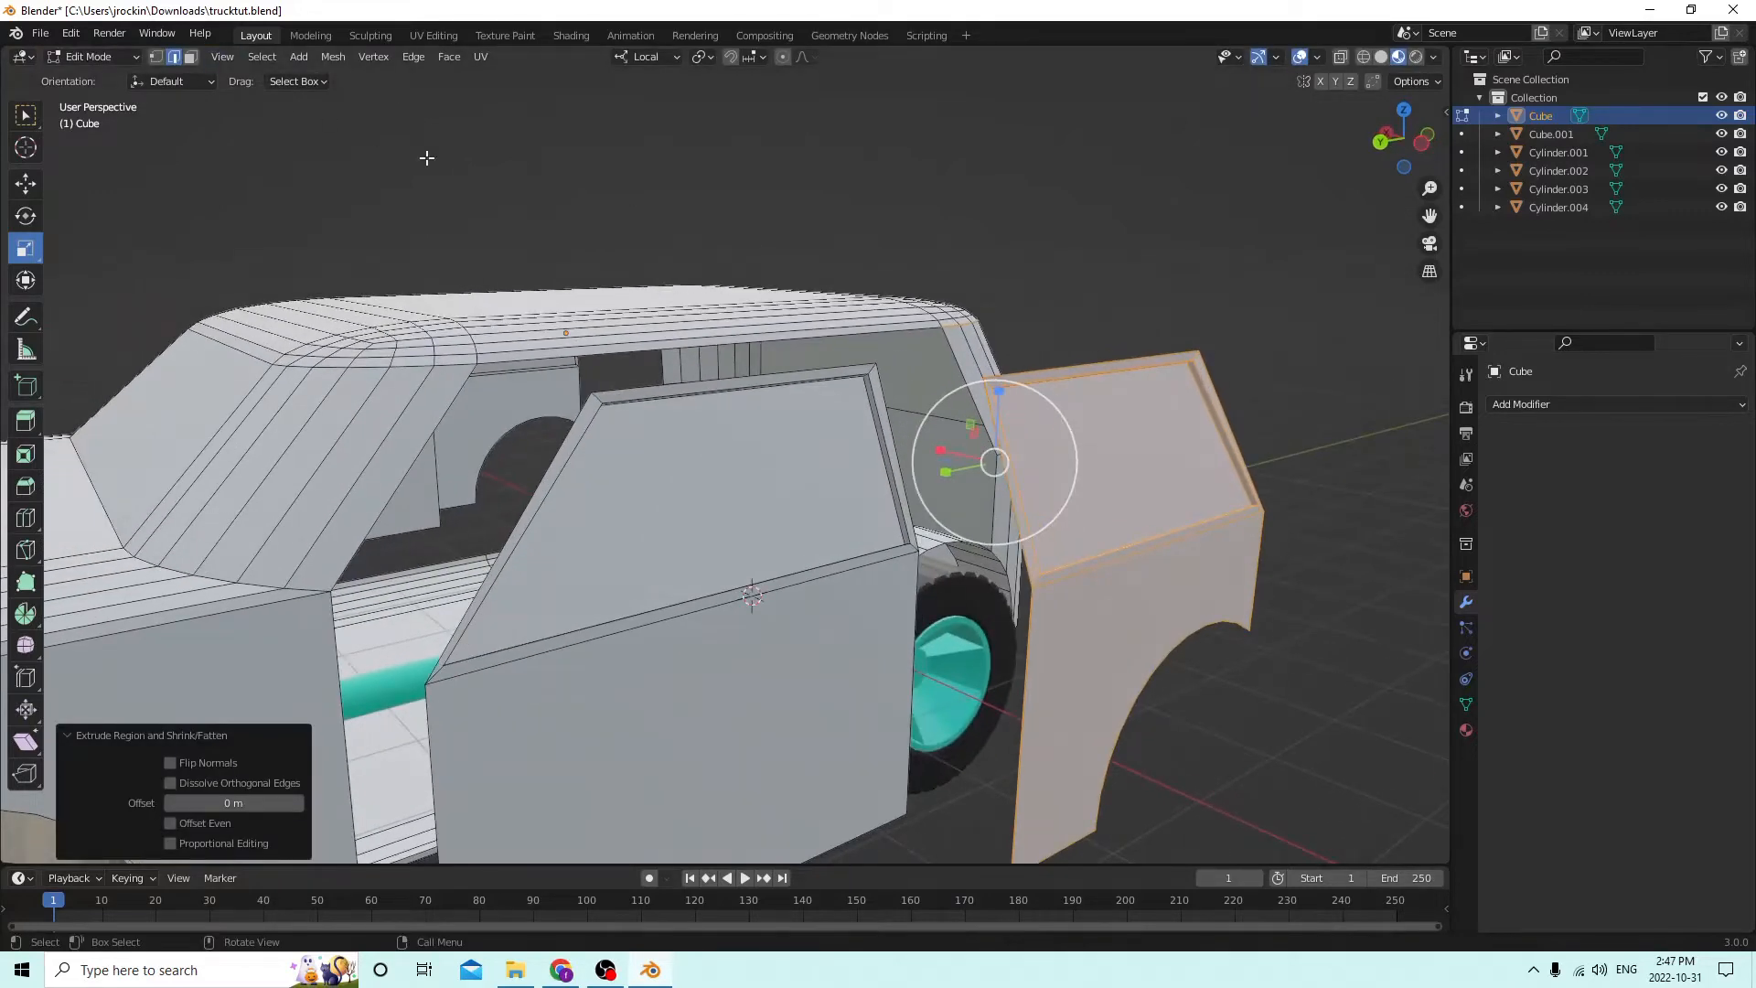
Return to Object Mode and examine the vehicle body up close.
{"action": "key", "text": "Tab"}
{"action": "middle_click_drag", "start_coordinate": [439, 172], "coordinate": [655, 293]}
{"action": "scroll", "coordinate": [655, 293], "scroll_direction": "up", "scroll_amount": 3}
{"action": "left_click_drag", "start_coordinate": [1429, 215], "coordinate": [1090, 192]}
{"action": "middle_click_drag", "start_coordinate": [1090, 192], "coordinate": [1074, 827]}
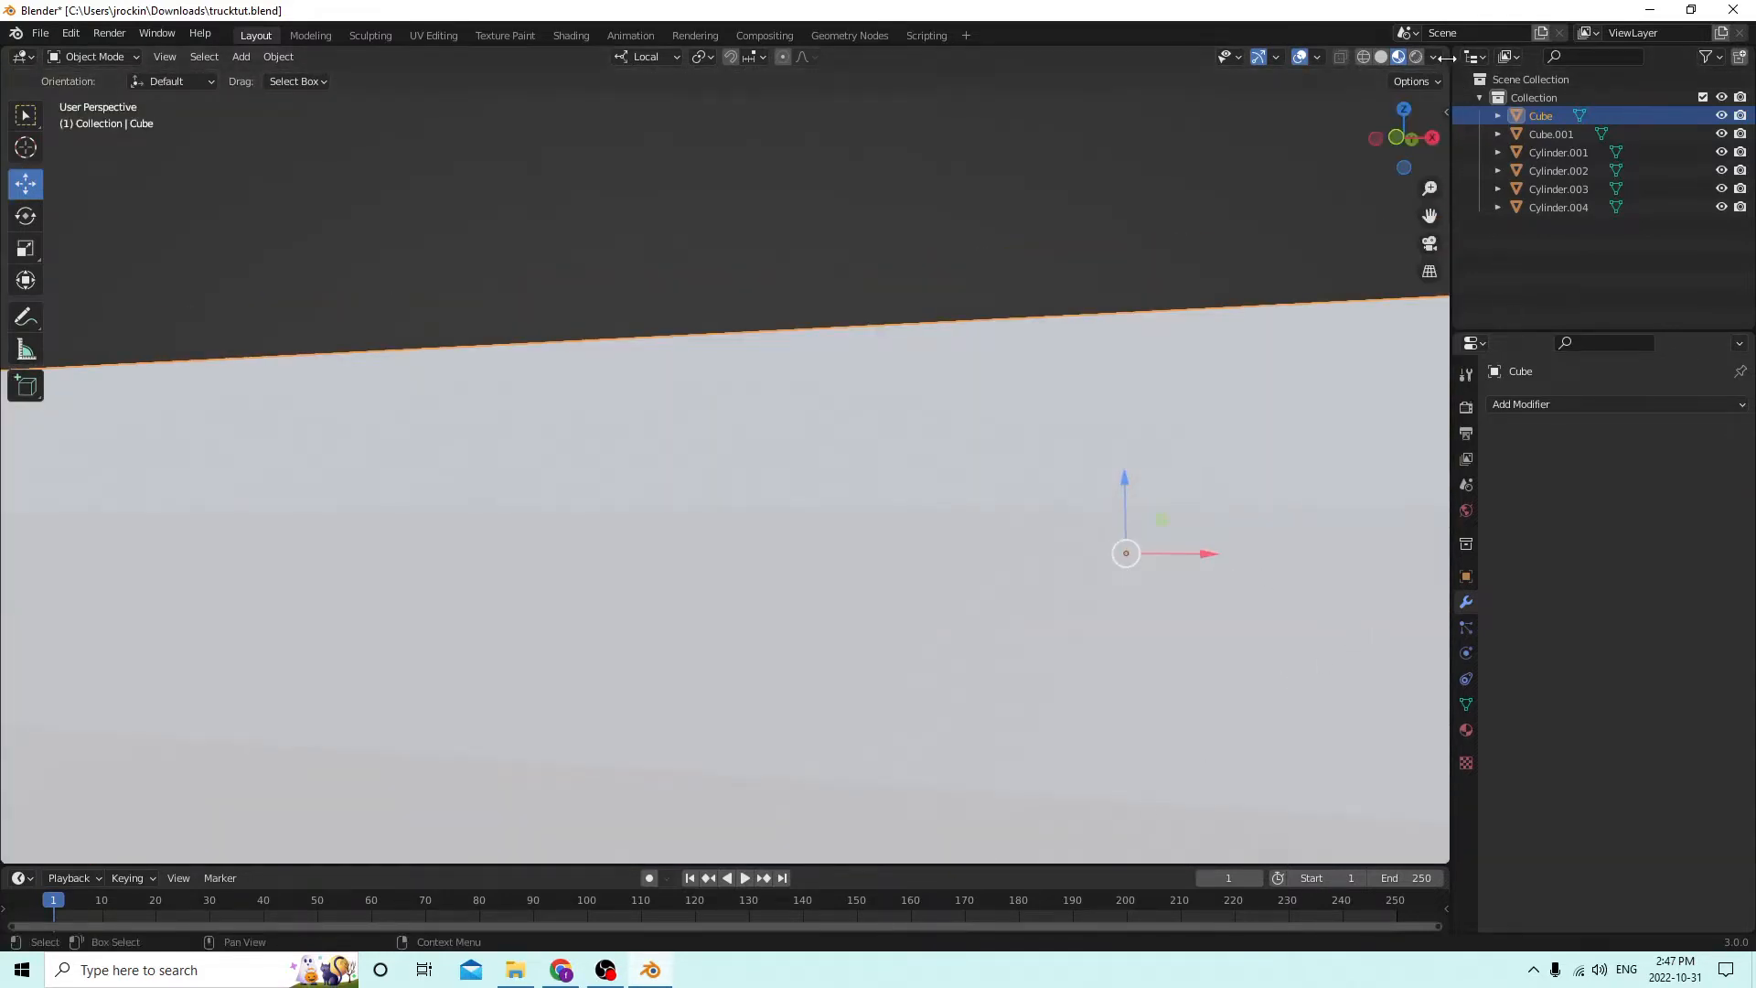
Switch the viewport to solid shading and show the cabin interior facing the windshield.
{"action": "left_click", "coordinate": [1378, 57]}
{"action": "mouse_move", "coordinate": [1429, 215]}
{"action": "left_mouse_down"}
{"action": "mouse_move", "coordinate": [1420, 165]}
{"action": "mouse_move", "coordinate": [1274, 577]}
{"action": "left_mouse_up"}
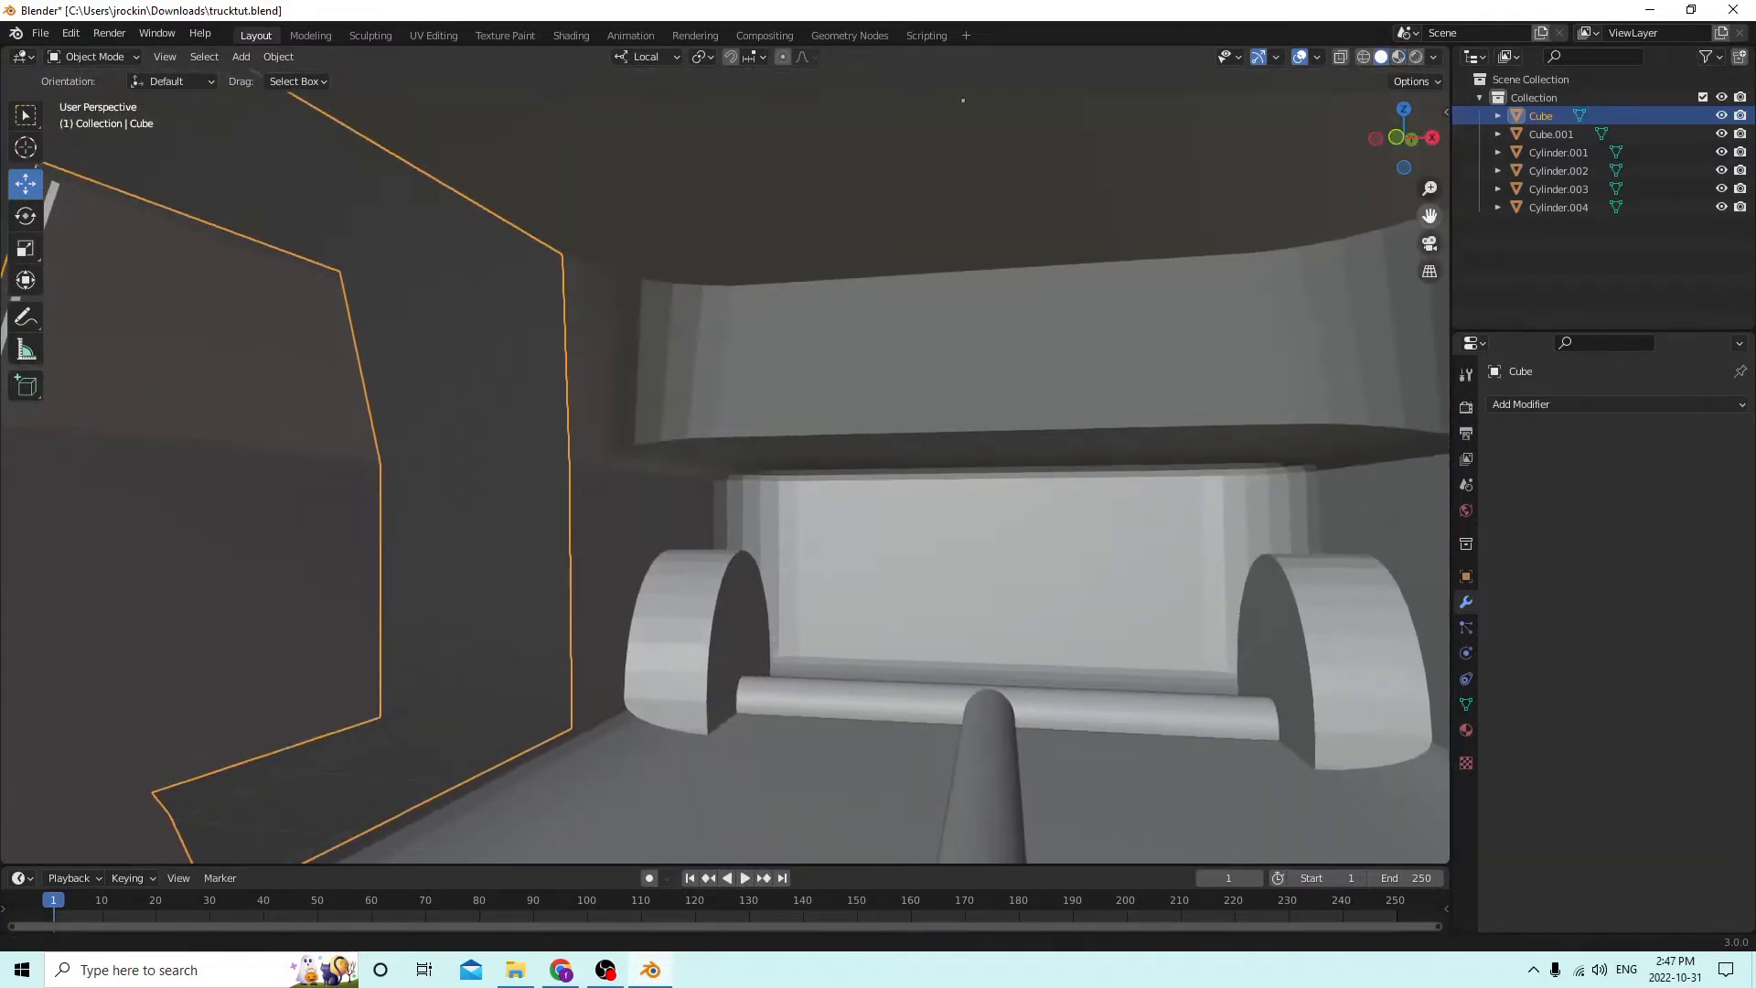
{"action": "mouse_move", "coordinate": [1275, 576]}
{"action": "middle_mouse_down"}
{"action": "mouse_move", "coordinate": [1229, 568]}
{"action": "mouse_move", "coordinate": [1073, 651]}
{"action": "middle_mouse_up"}
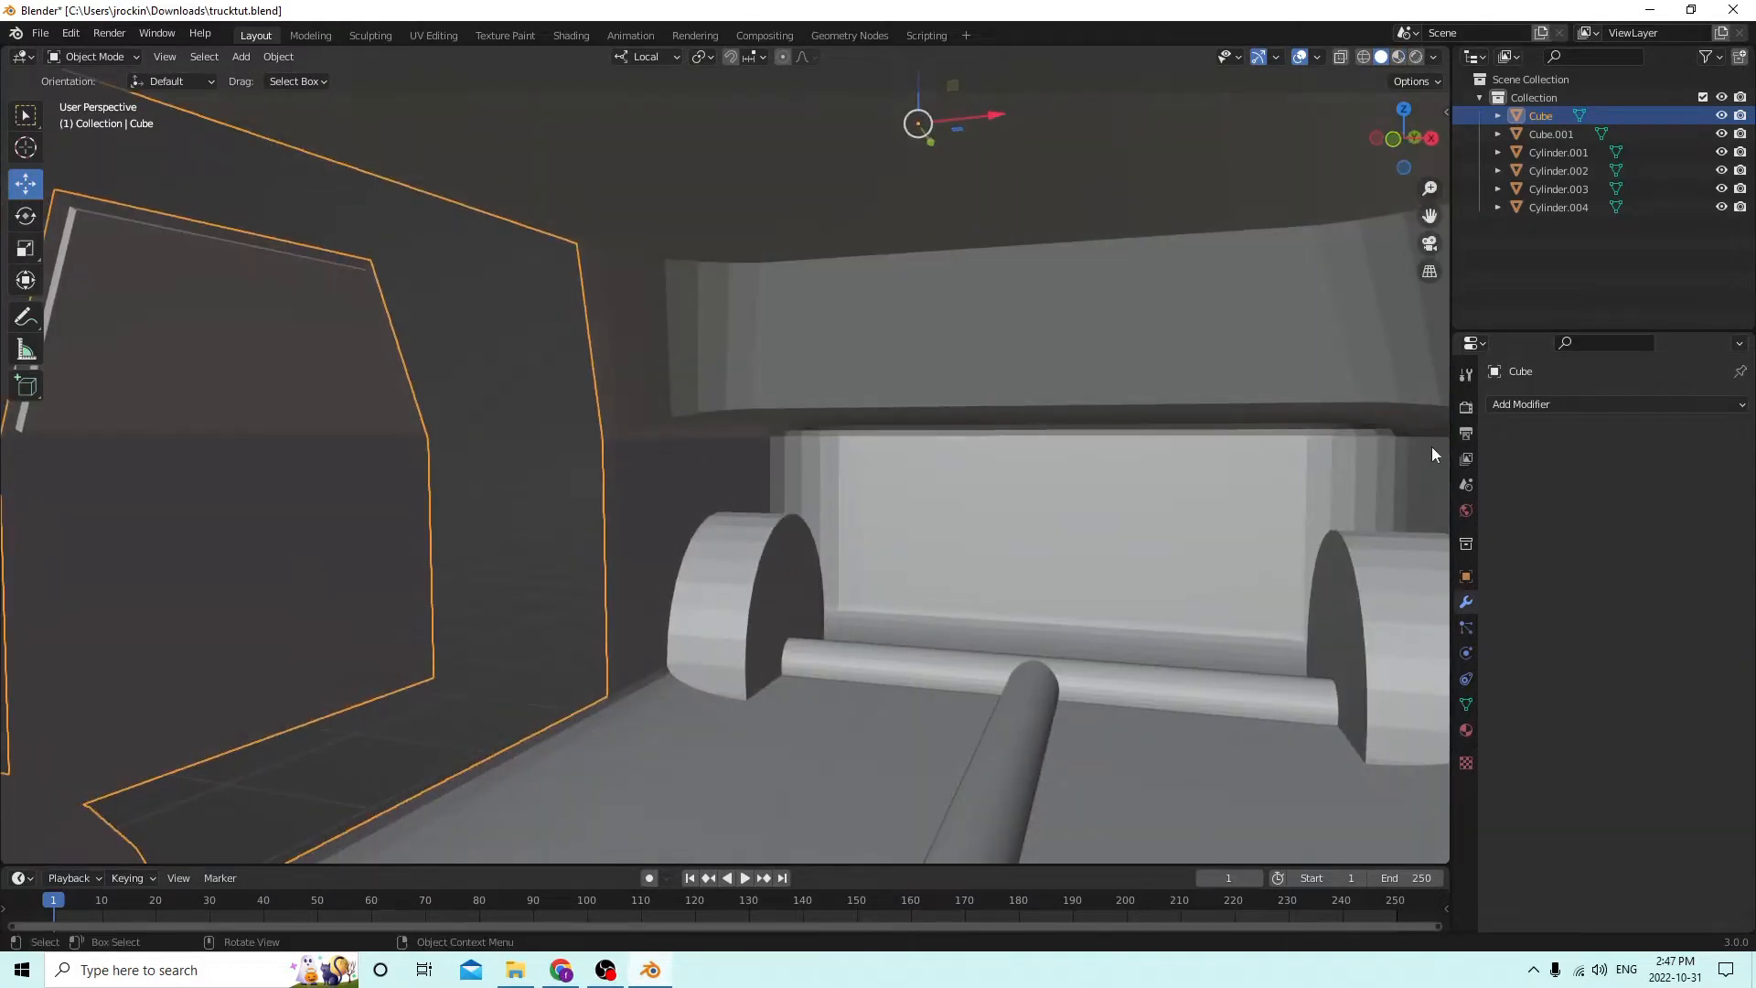
{"action": "middle_click_drag", "start_coordinate": [1429, 215], "coordinate": [1204, 411]}
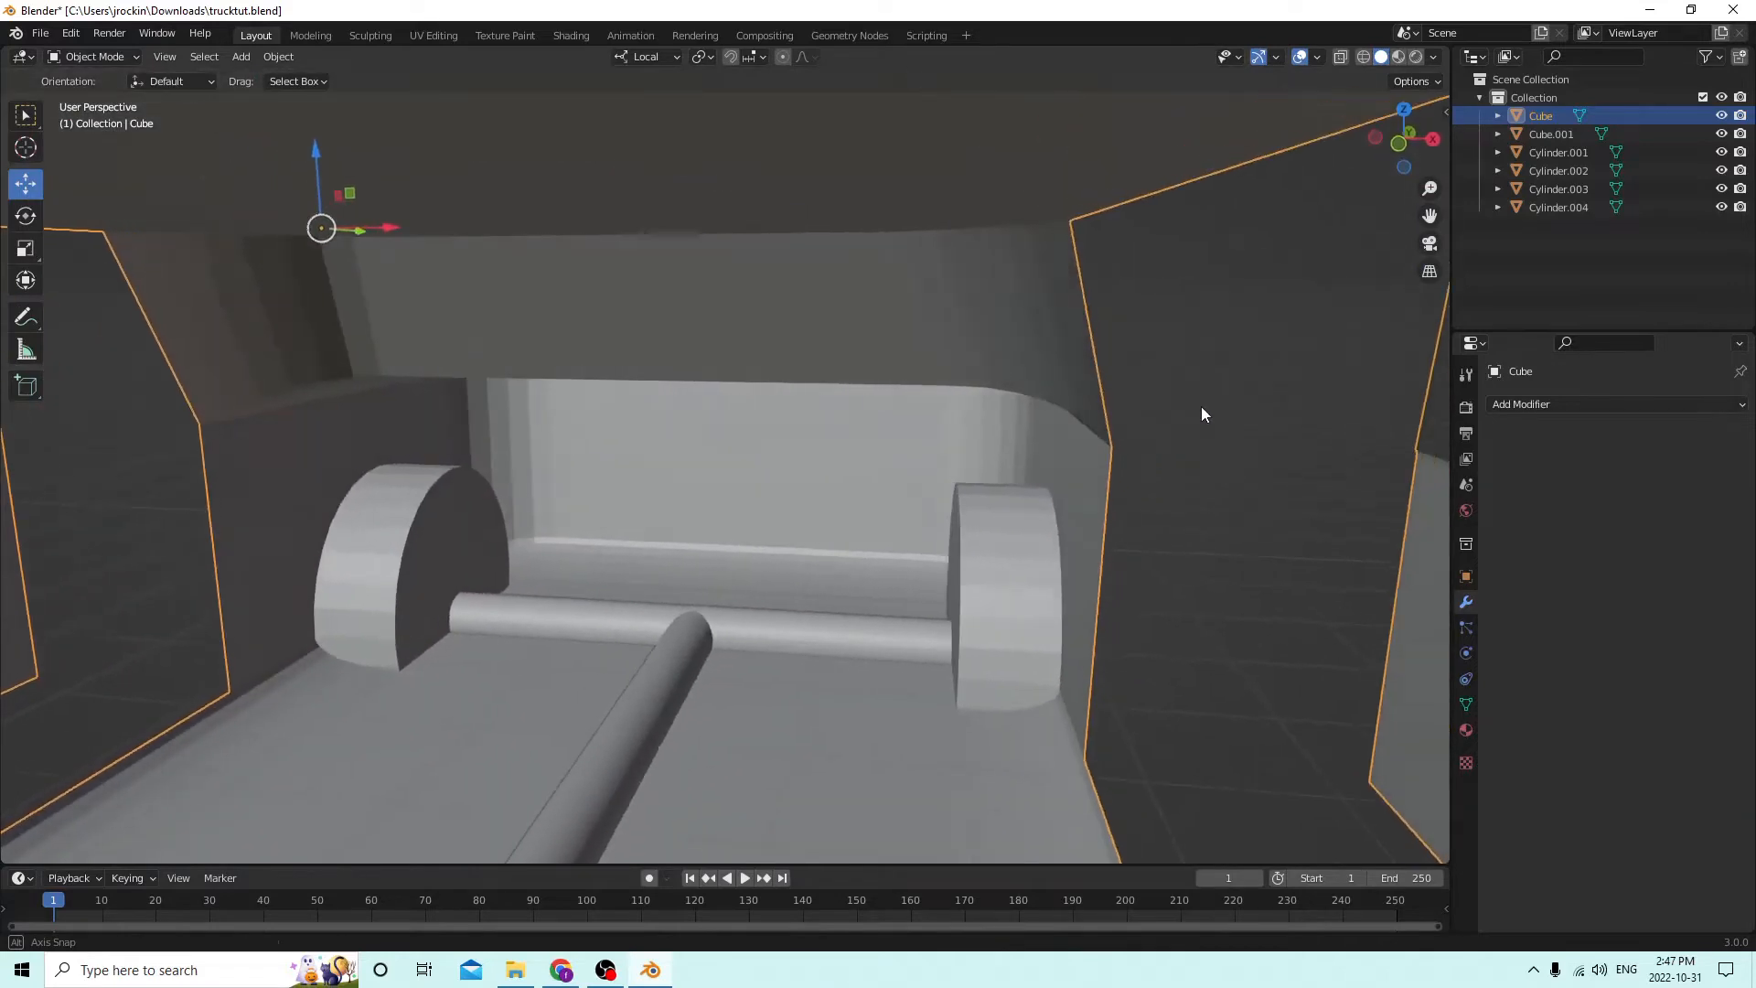
Fill a firewall face below the windshield from the edge path running down both front door pillars and across the floor.
{"action": "key", "text": "Tab"}
{"action": "middle_click_drag", "start_coordinate": [865, 656], "coordinate": [1026, 760]}
{"action": "left_click", "coordinate": [1017, 635]}
{"action": "middle_click_drag", "start_coordinate": [1016, 635], "coordinate": [620, 681]}
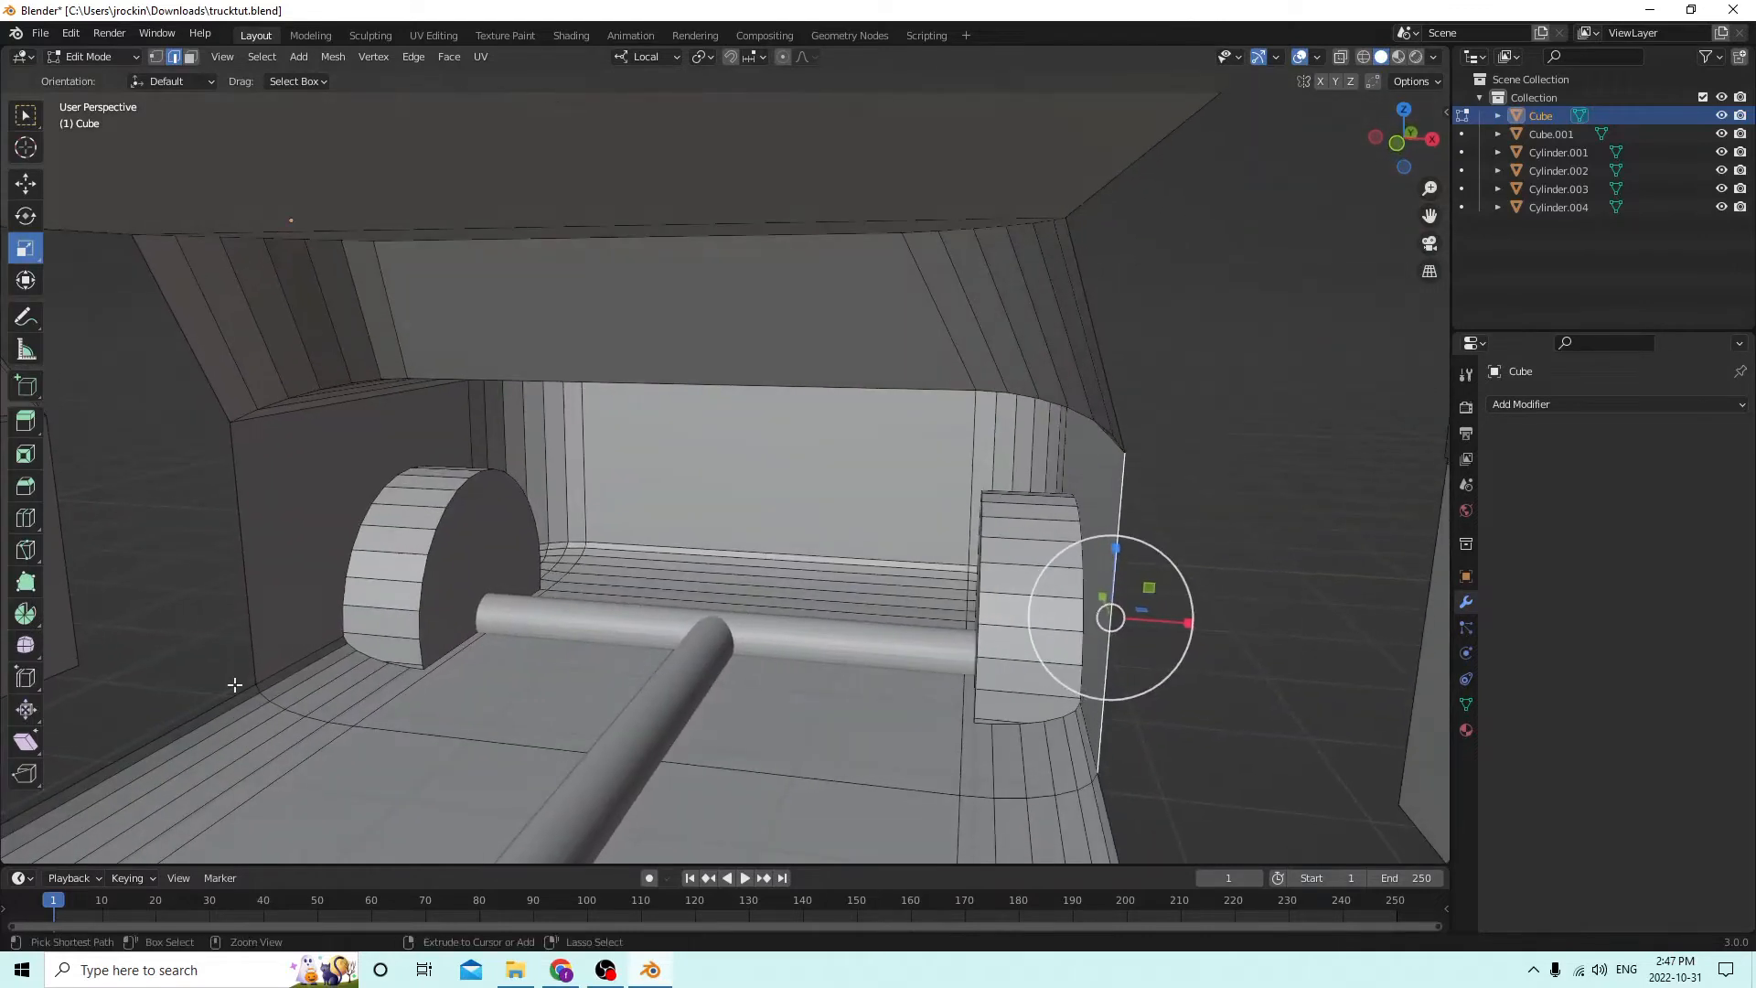
{"action": "left_click", "coordinate": [247, 635], "text": "ctrl"}
{"action": "middle_click_drag", "start_coordinate": [248, 634], "coordinate": [376, 301]}
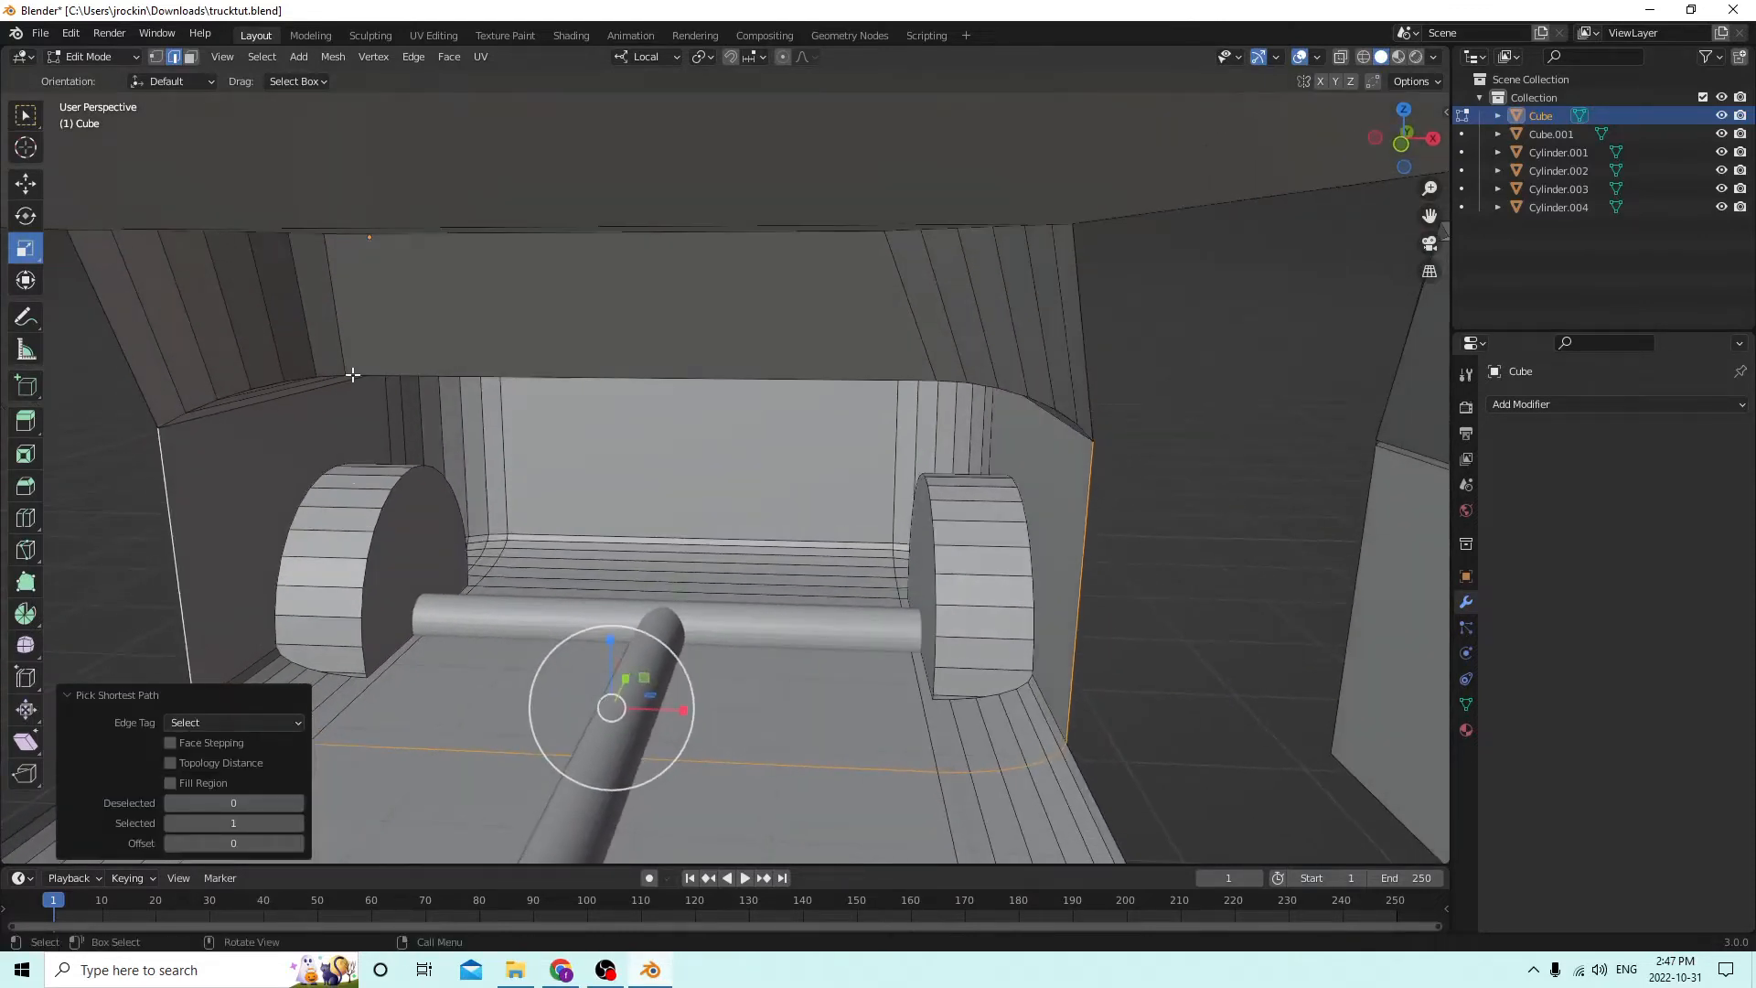
{"action": "left_click", "coordinate": [403, 375], "text": "ctrl"}
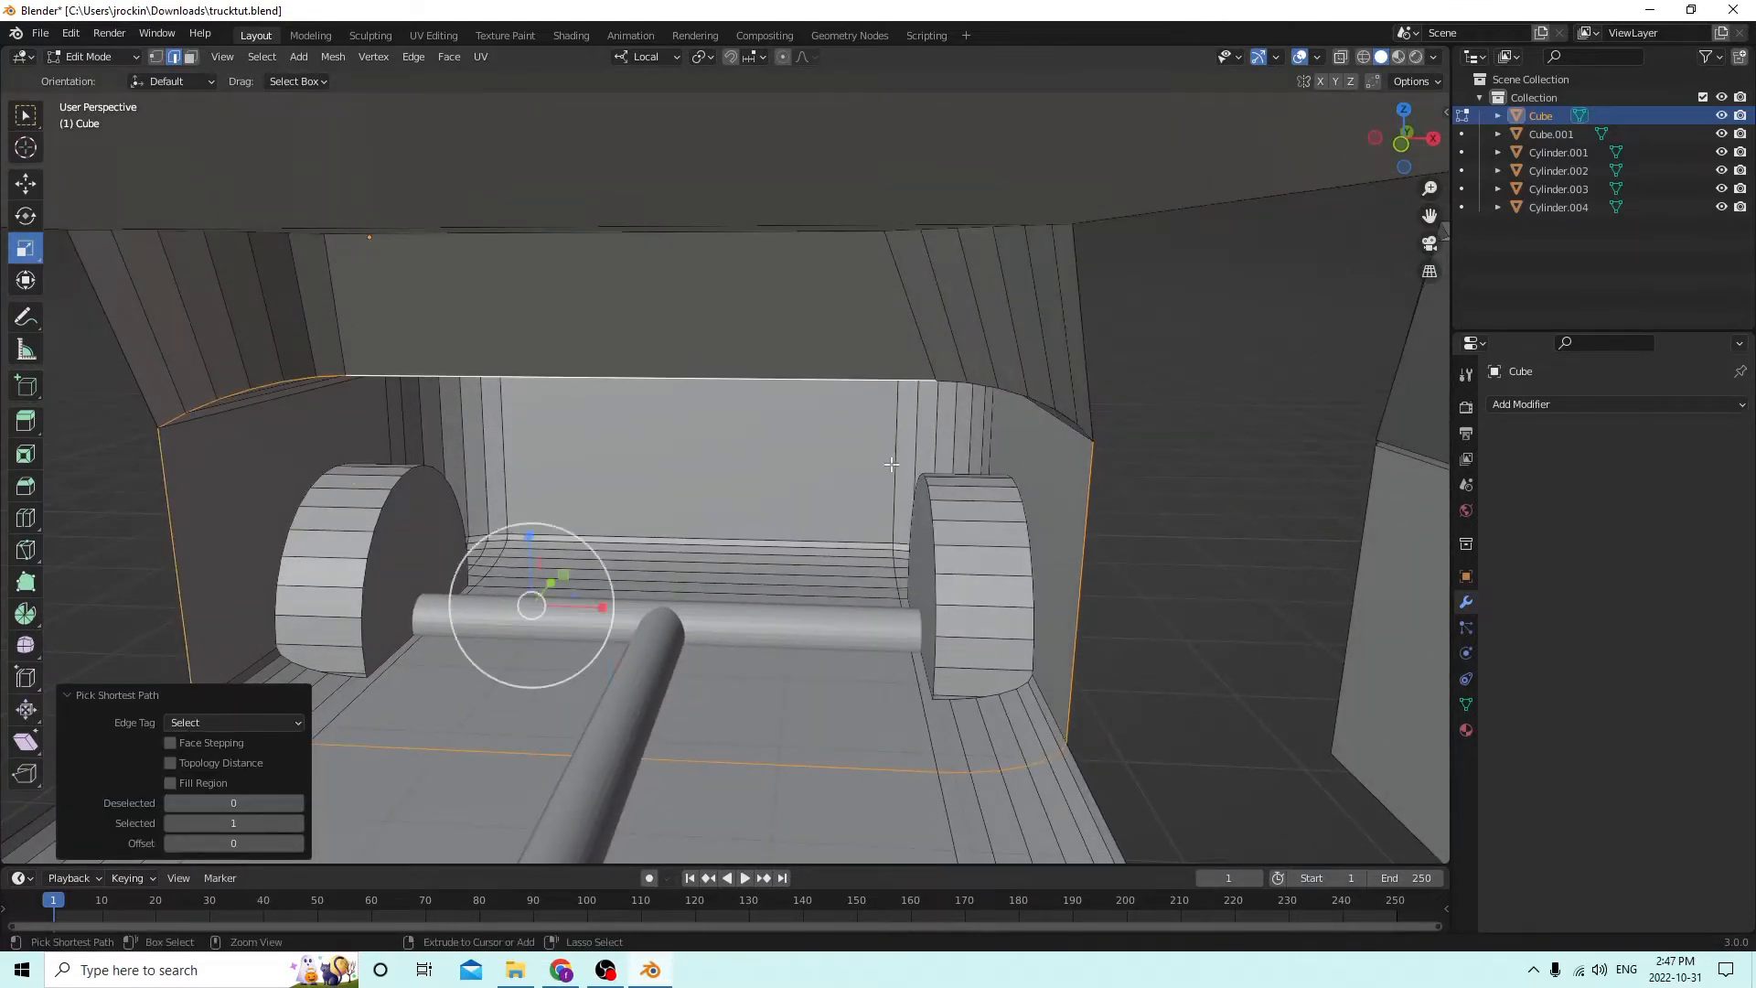
{"action": "middle_click_drag", "start_coordinate": [1061, 431], "coordinate": [819, 387]}
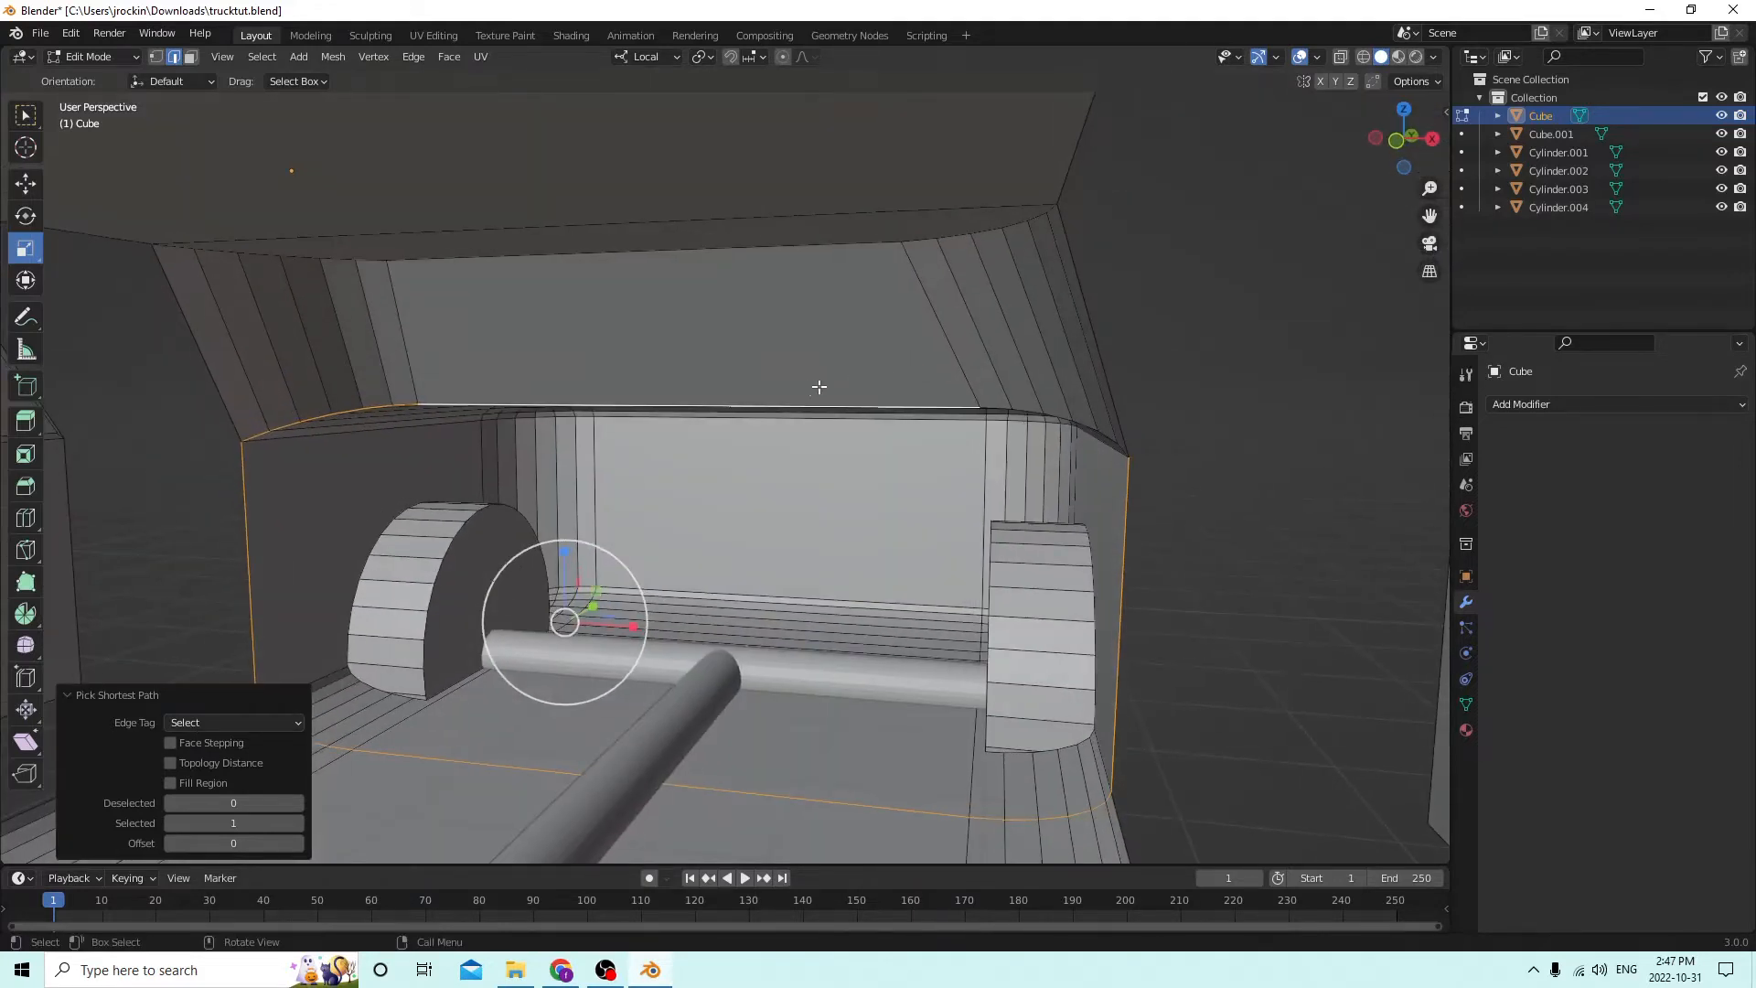
{"action": "left_click", "coordinate": [71, 33]}
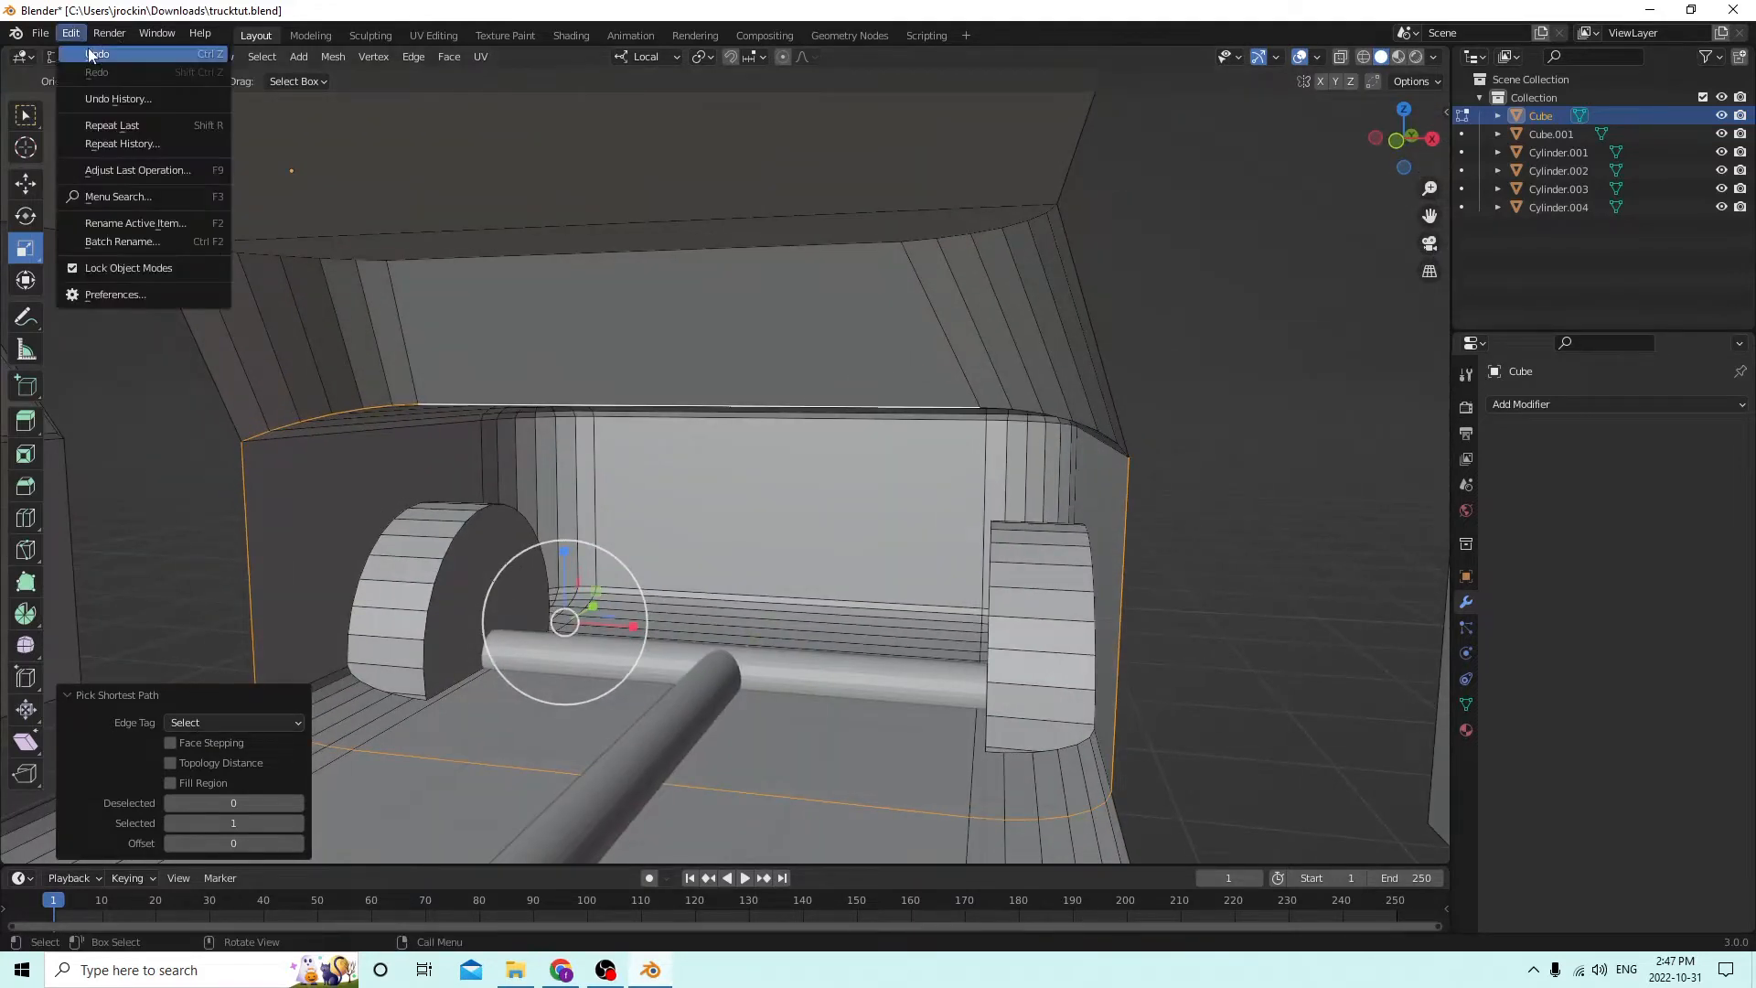
{"action": "left_click", "coordinate": [90, 51]}
{"action": "middle_click_drag", "start_coordinate": [436, 255], "coordinate": [444, 252]}
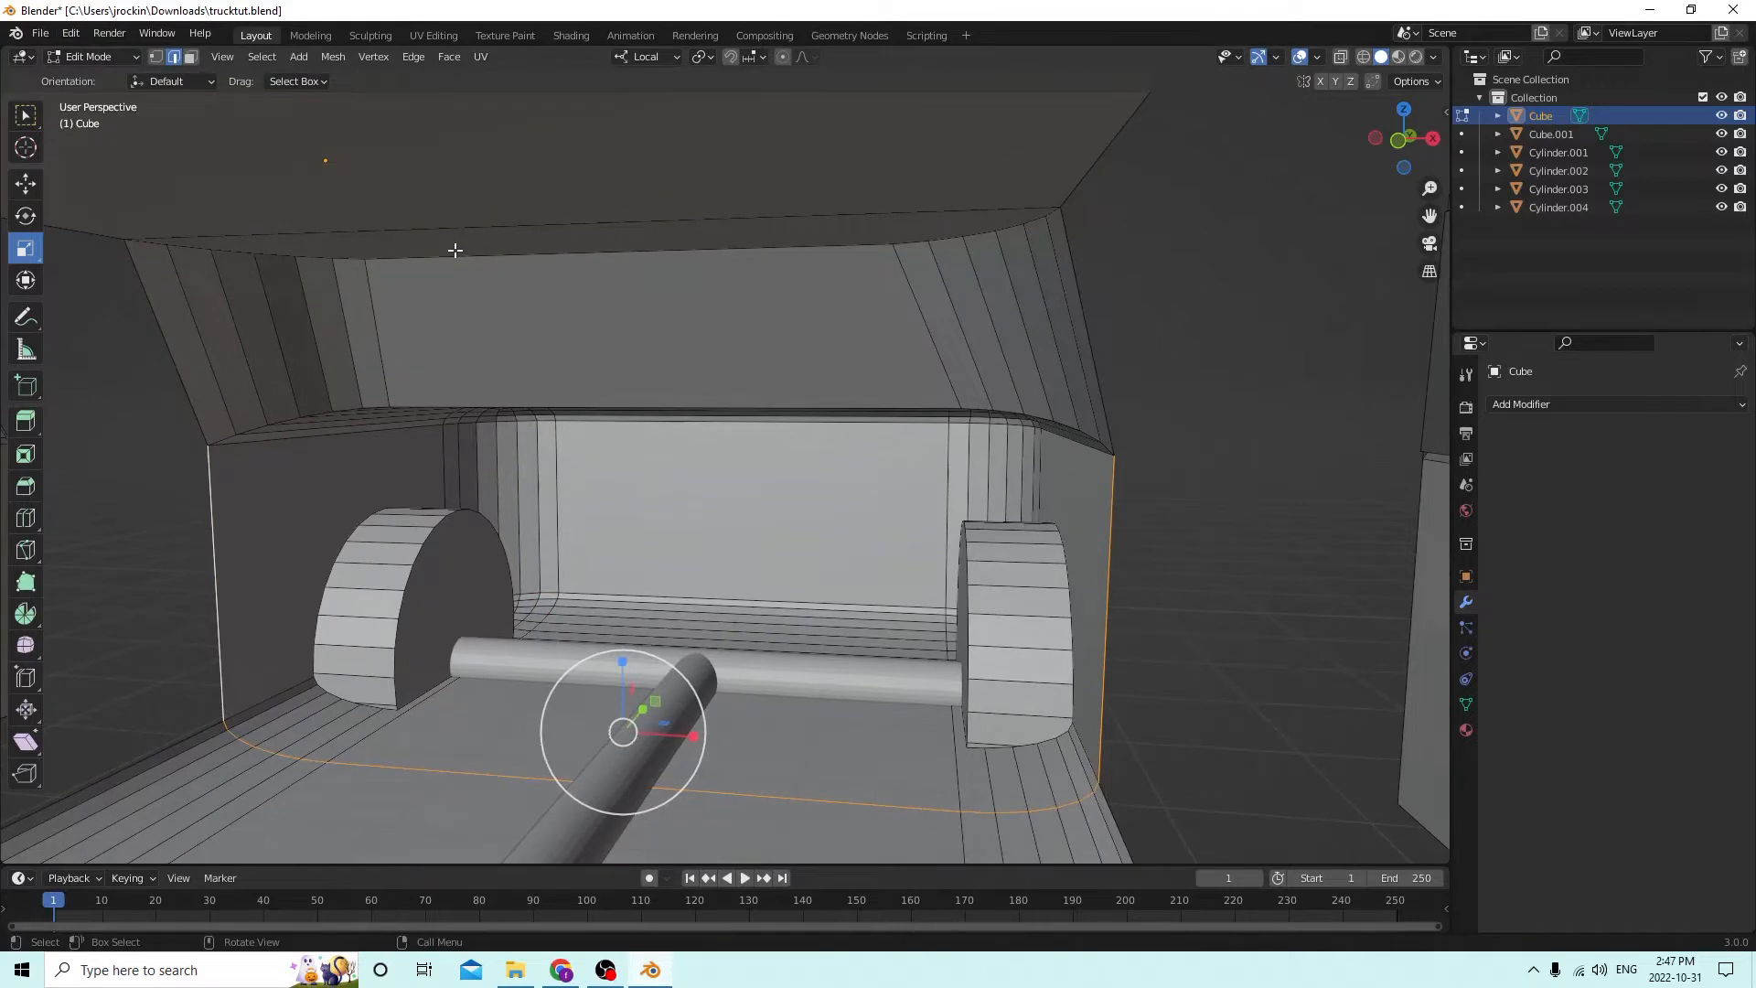
{"action": "key", "text": "f"}
{"action": "middle_click_drag", "start_coordinate": [454, 251], "coordinate": [508, 270]}
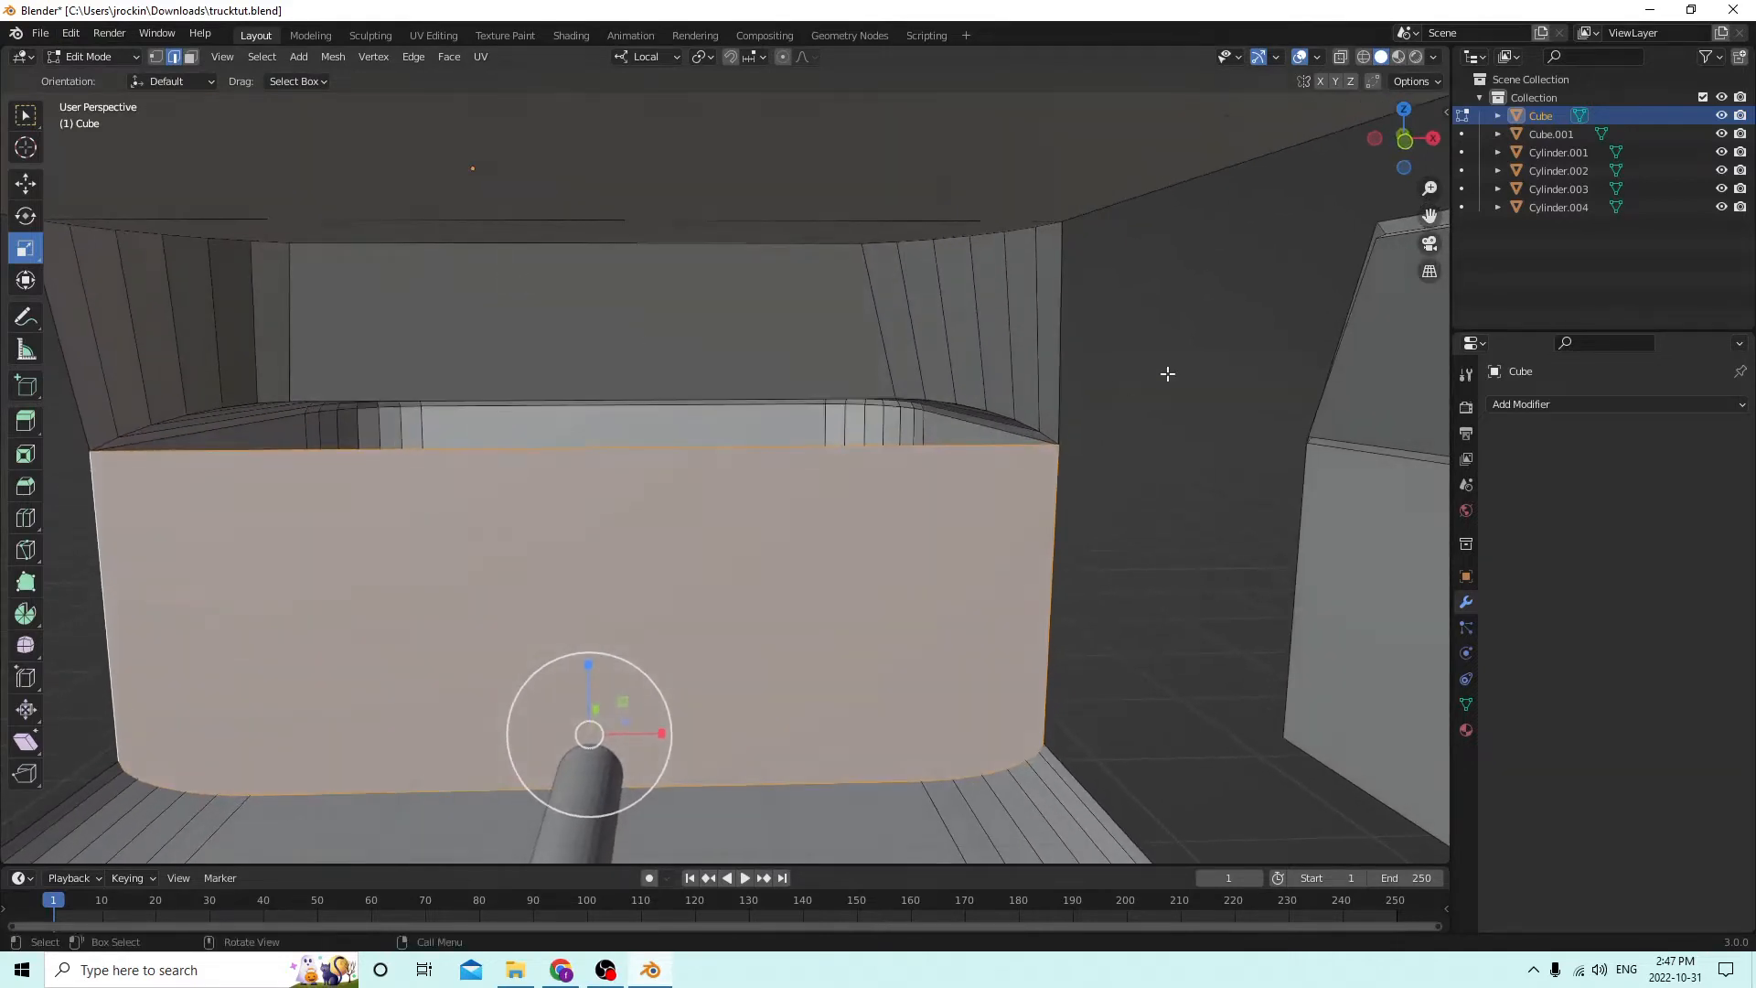
{"action": "left_click", "coordinate": [1167, 373]}
Fill a dashboard face between the windshield's curved lower edges and the firewall's upper edge.
{"action": "scroll", "coordinate": [1116, 388], "scroll_direction": "up", "scroll_amount": 1}
{"action": "middle_click_drag", "start_coordinate": [1114, 388], "coordinate": [1145, 385]}
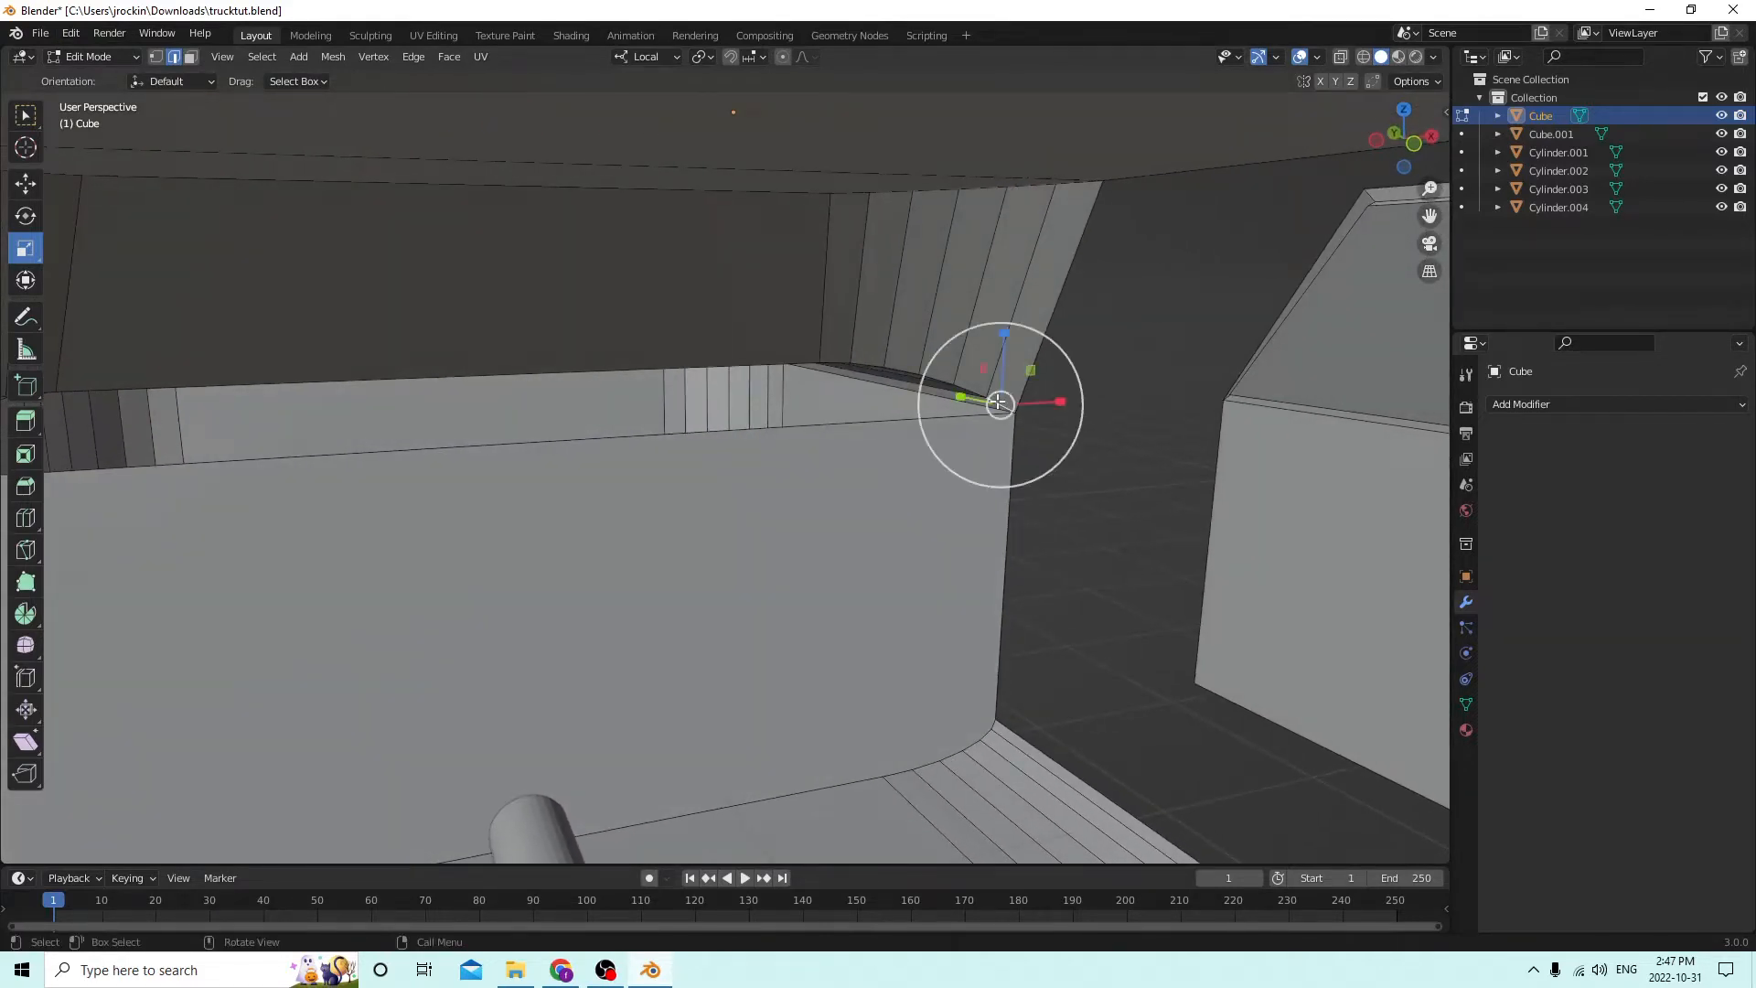
{"action": "middle_click_drag", "start_coordinate": [409, 368], "coordinate": [244, 409]}
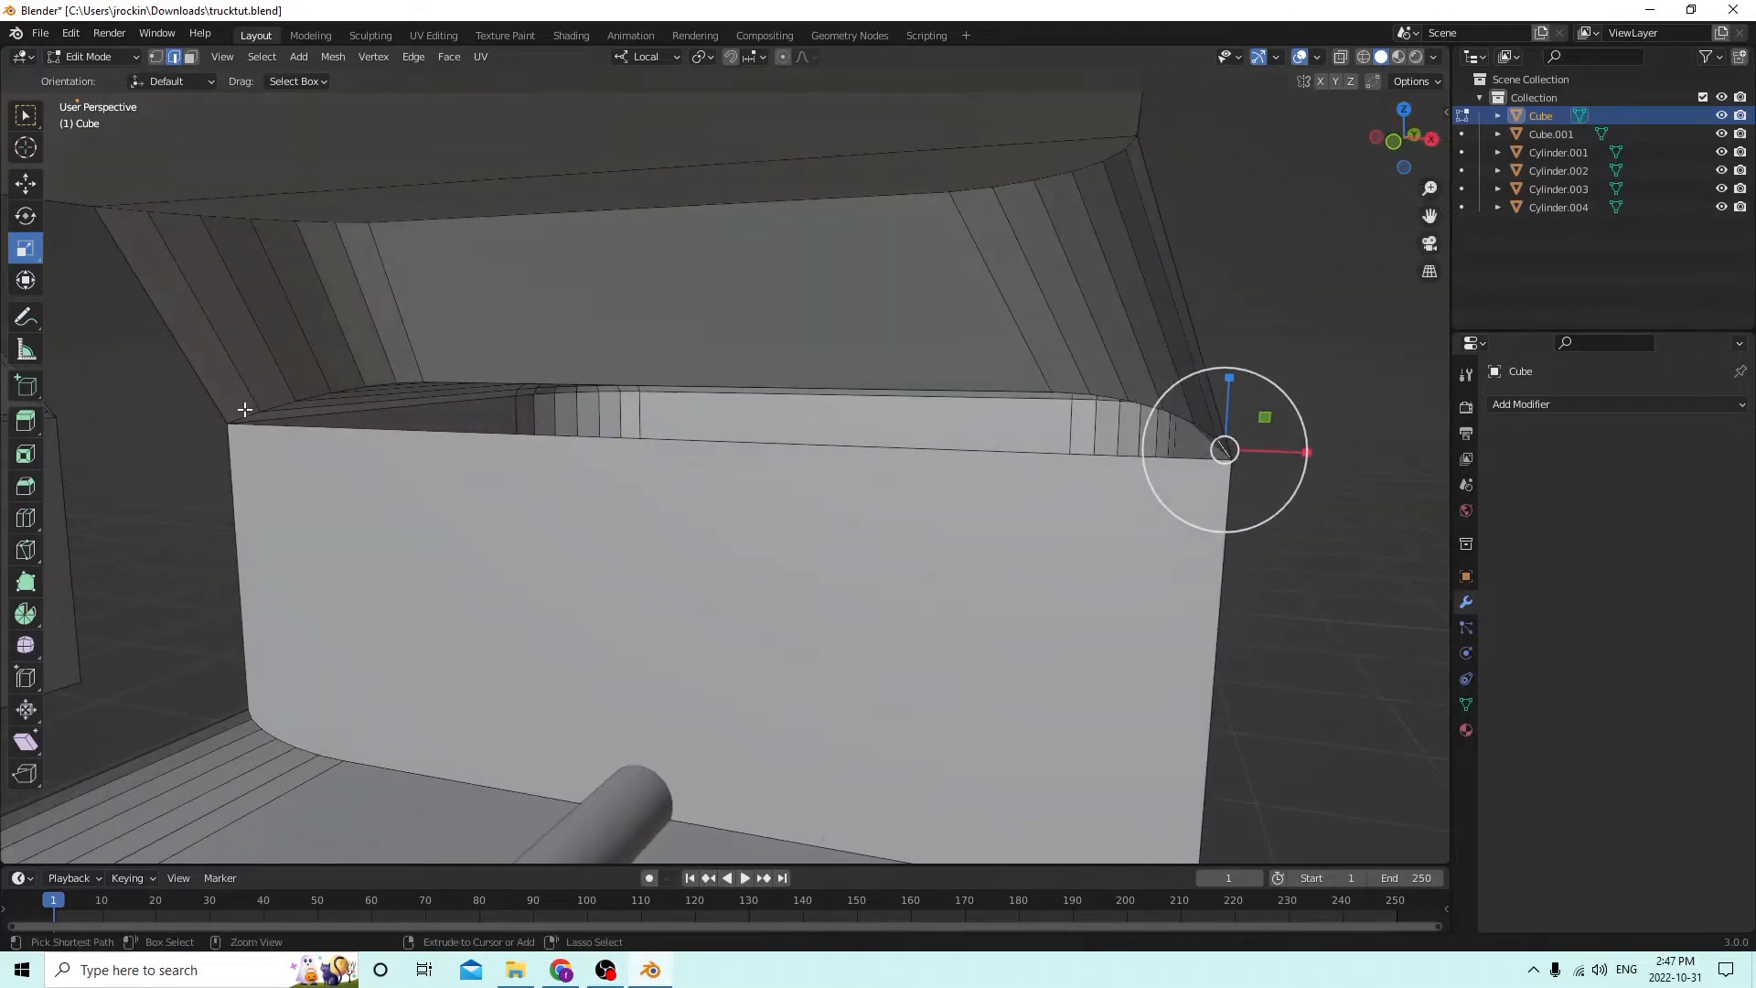
{"action": "left_click", "coordinate": [260, 423], "text": "ctrl"}
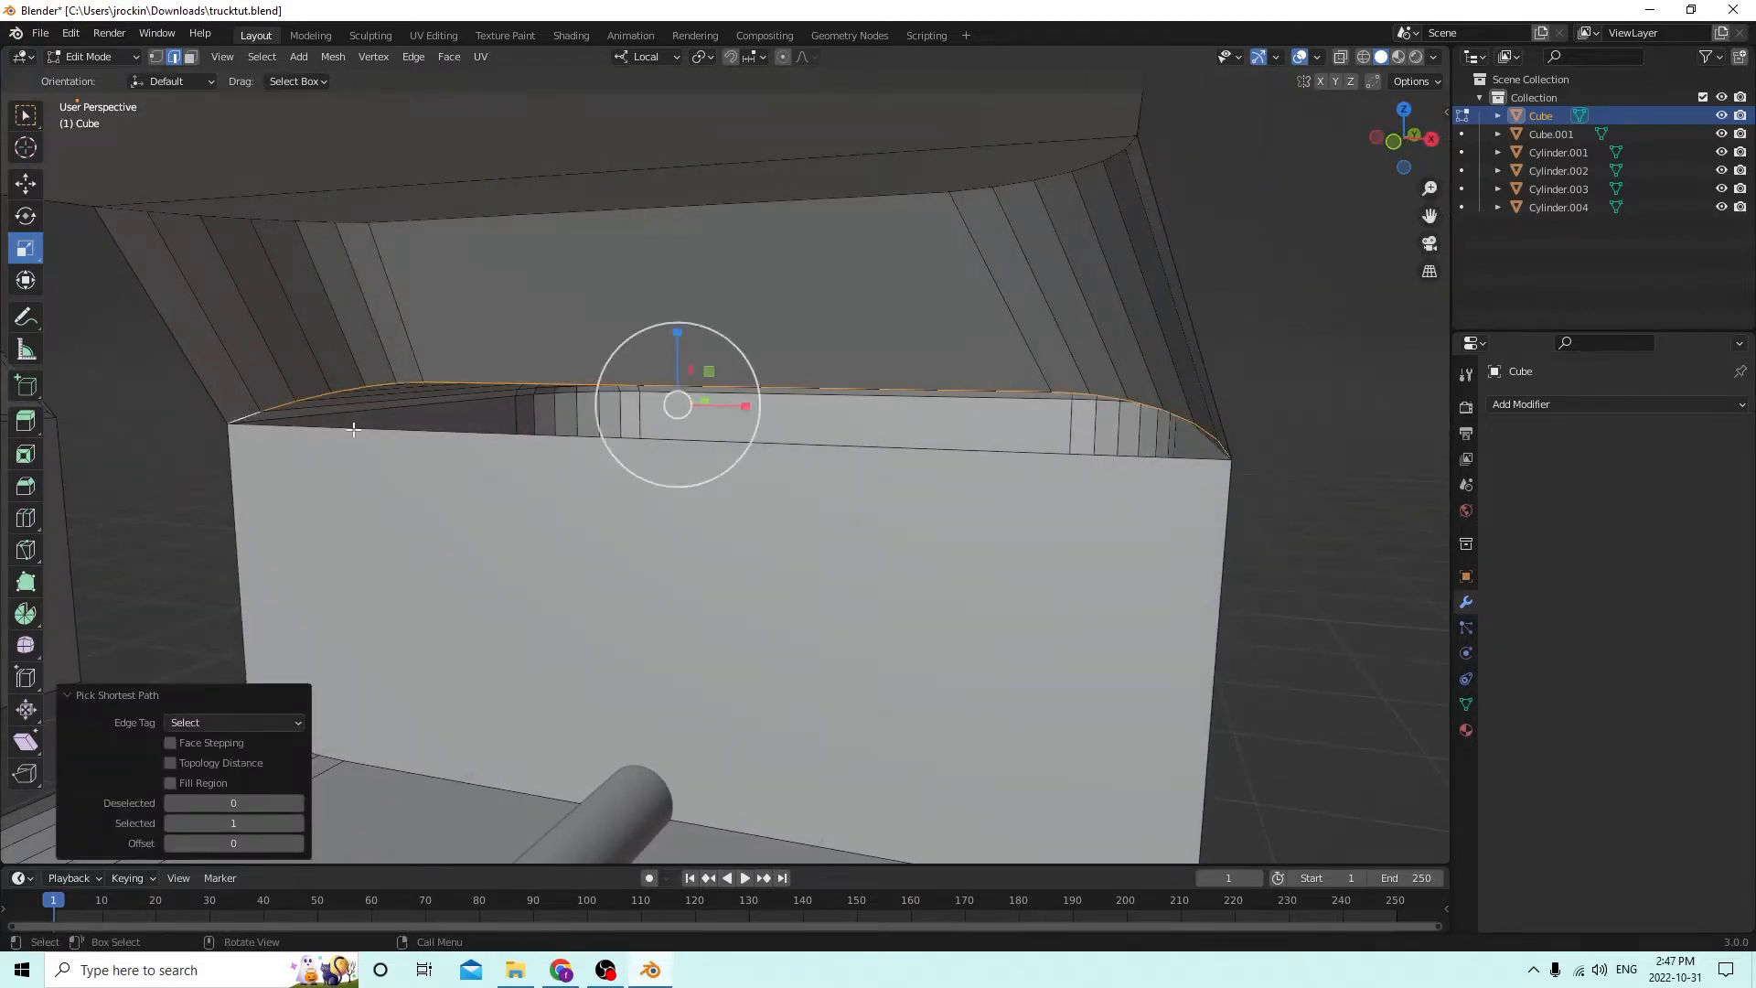
{"action": "left_click", "coordinate": [397, 427], "text": "shift"}
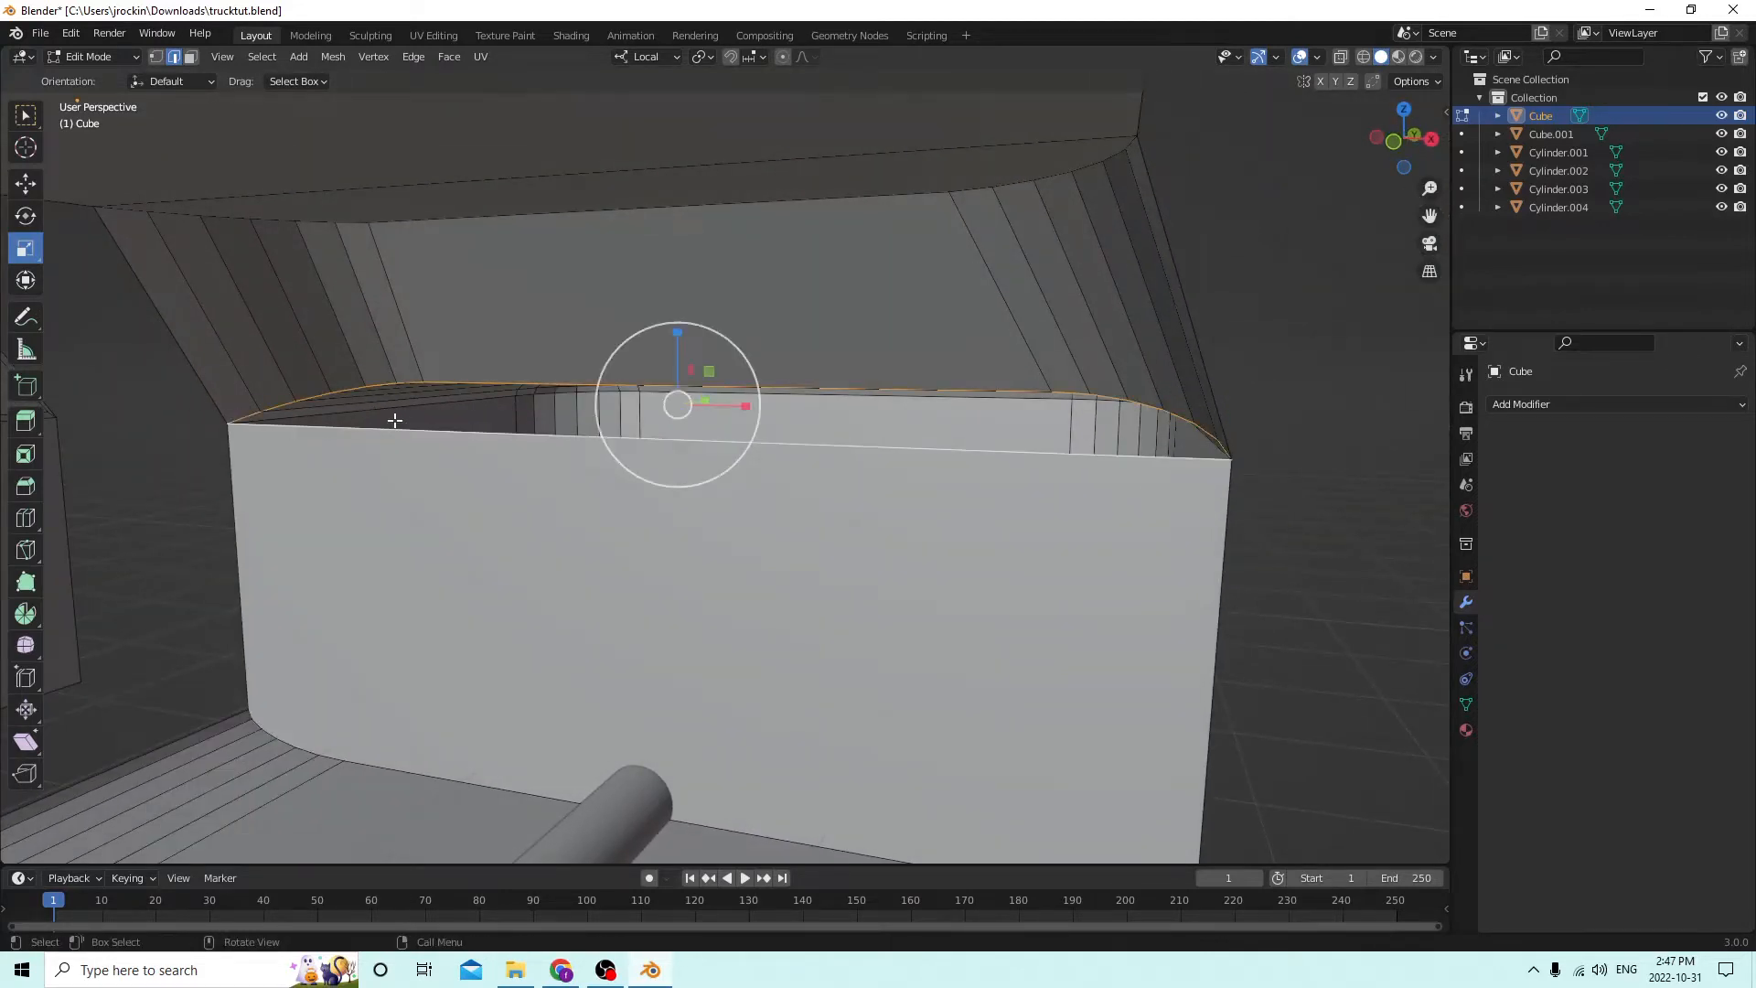
{"action": "key", "text": "f"}
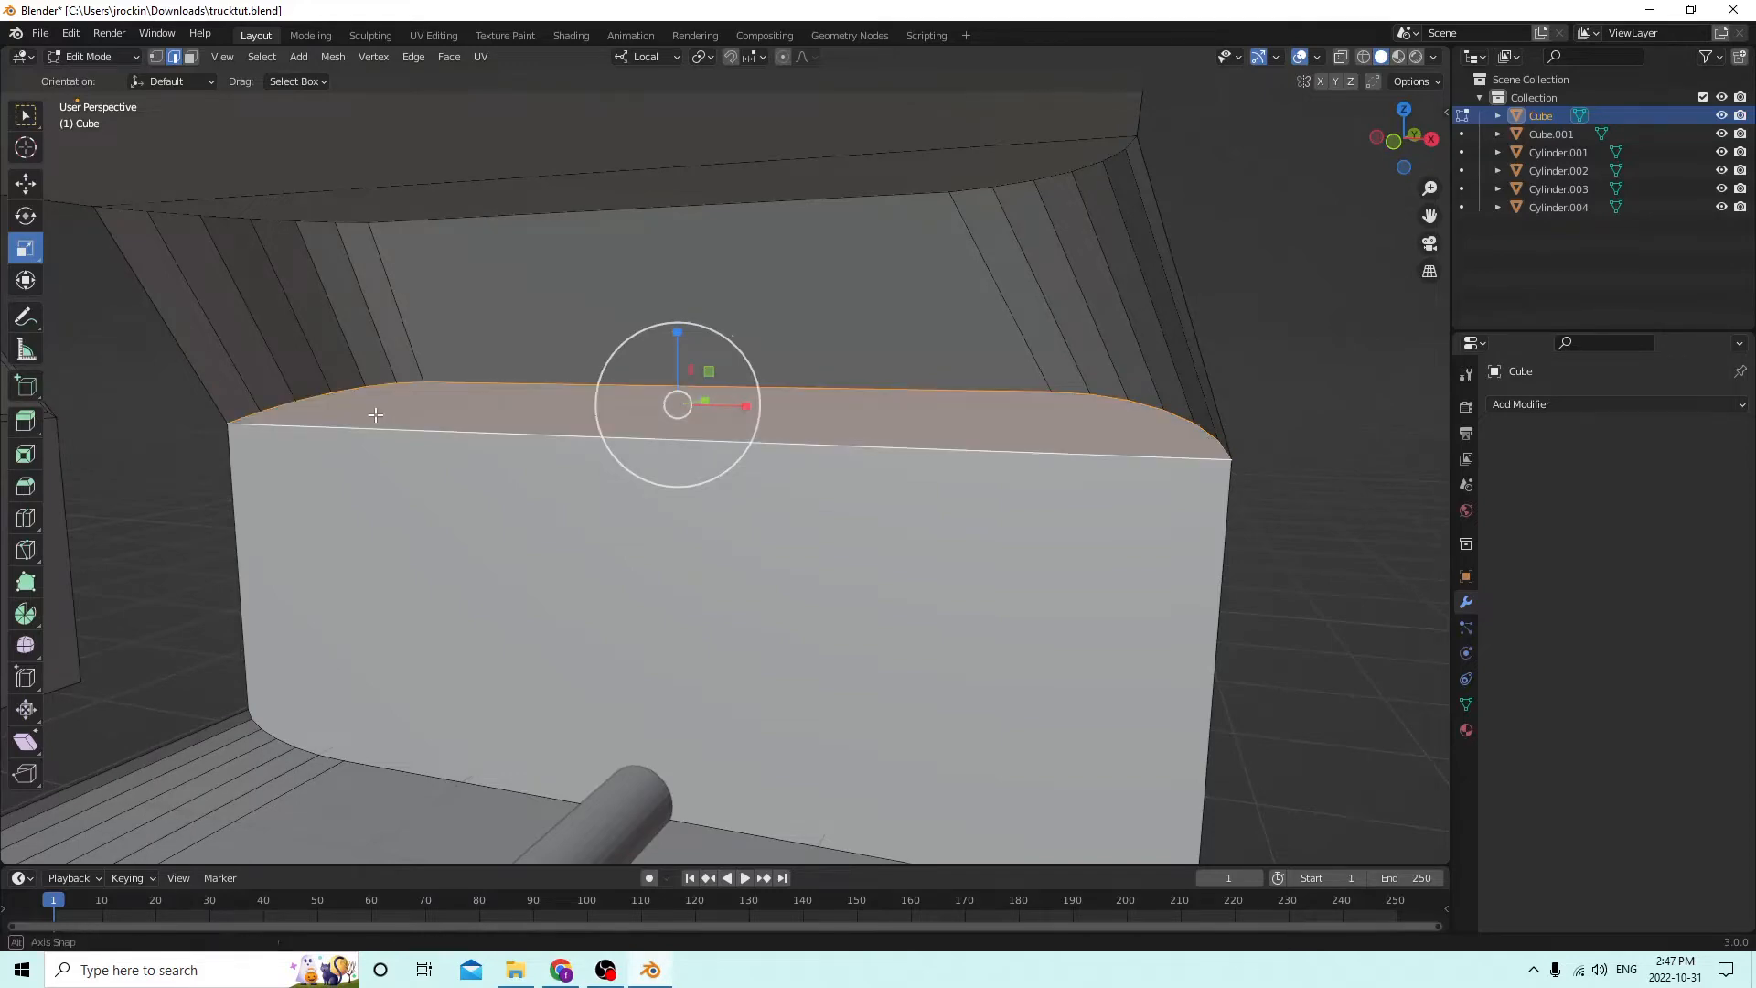
{"action": "middle_click_drag", "start_coordinate": [375, 415], "coordinate": [1103, 443]}
Try to fill flat faces over the cabin floor between the door openings.
{"action": "middle_click_drag", "start_coordinate": [958, 404], "coordinate": [1174, 471]}
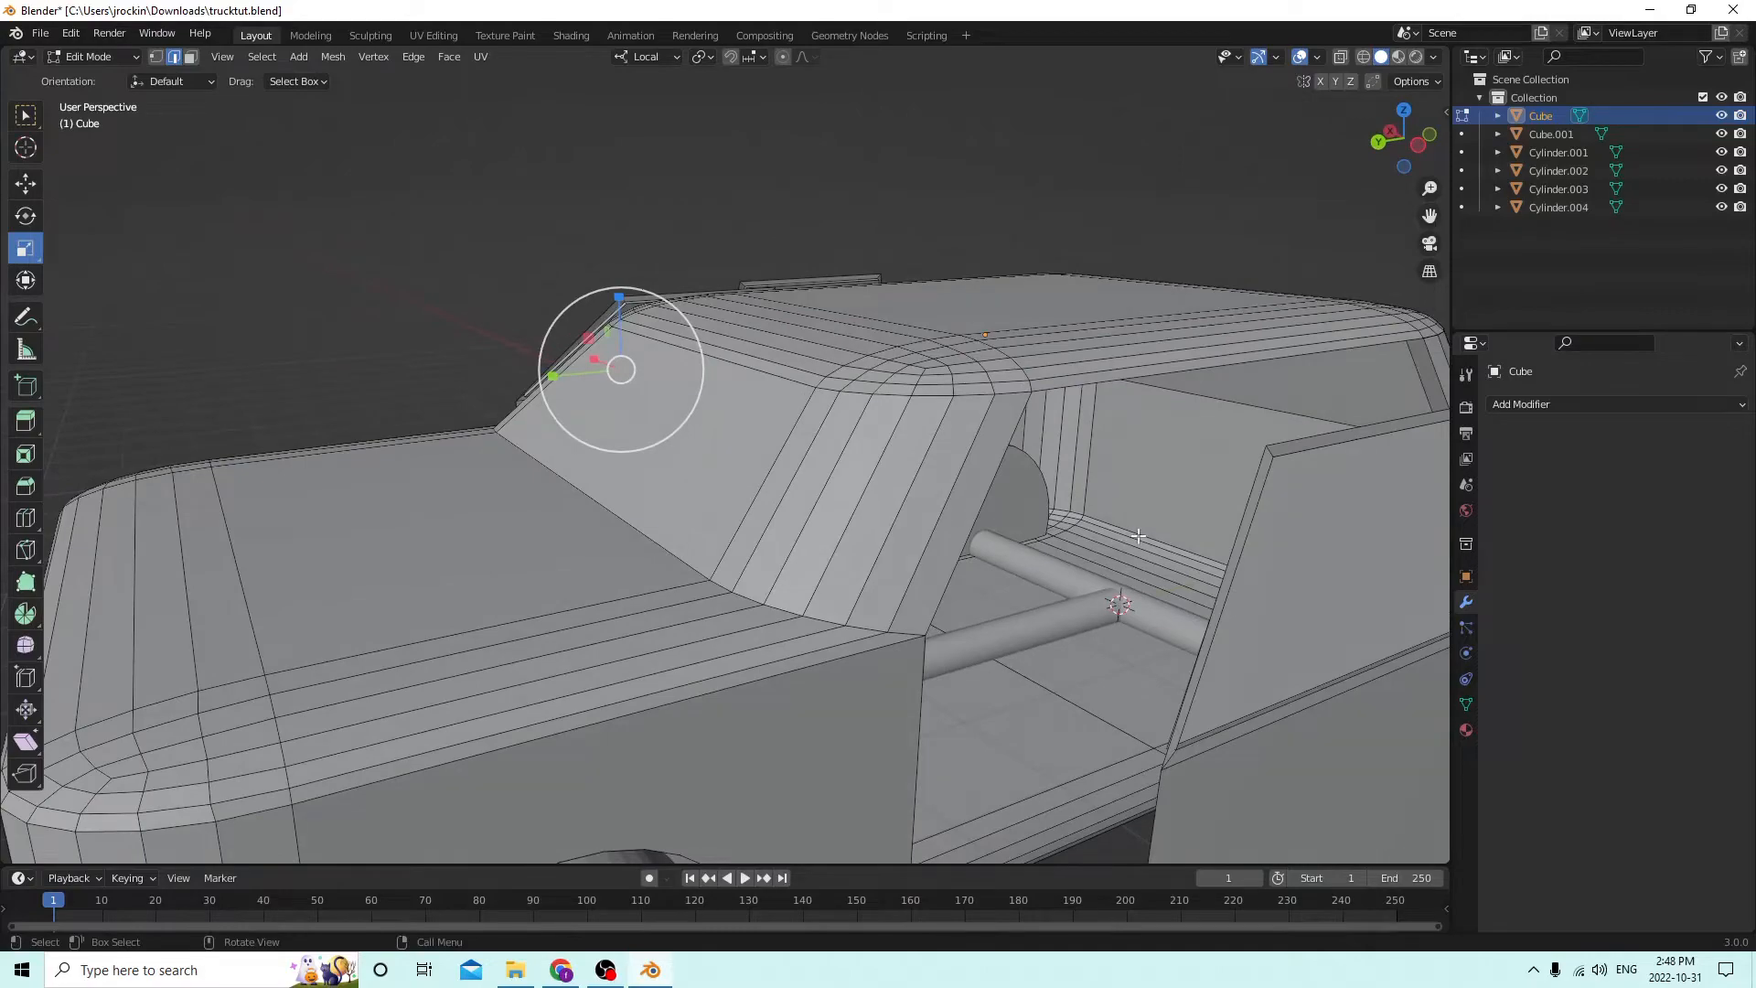
{"action": "middle_click_drag", "start_coordinate": [1141, 535], "coordinate": [791, 578]}
{"action": "left_click", "coordinate": [930, 595]}
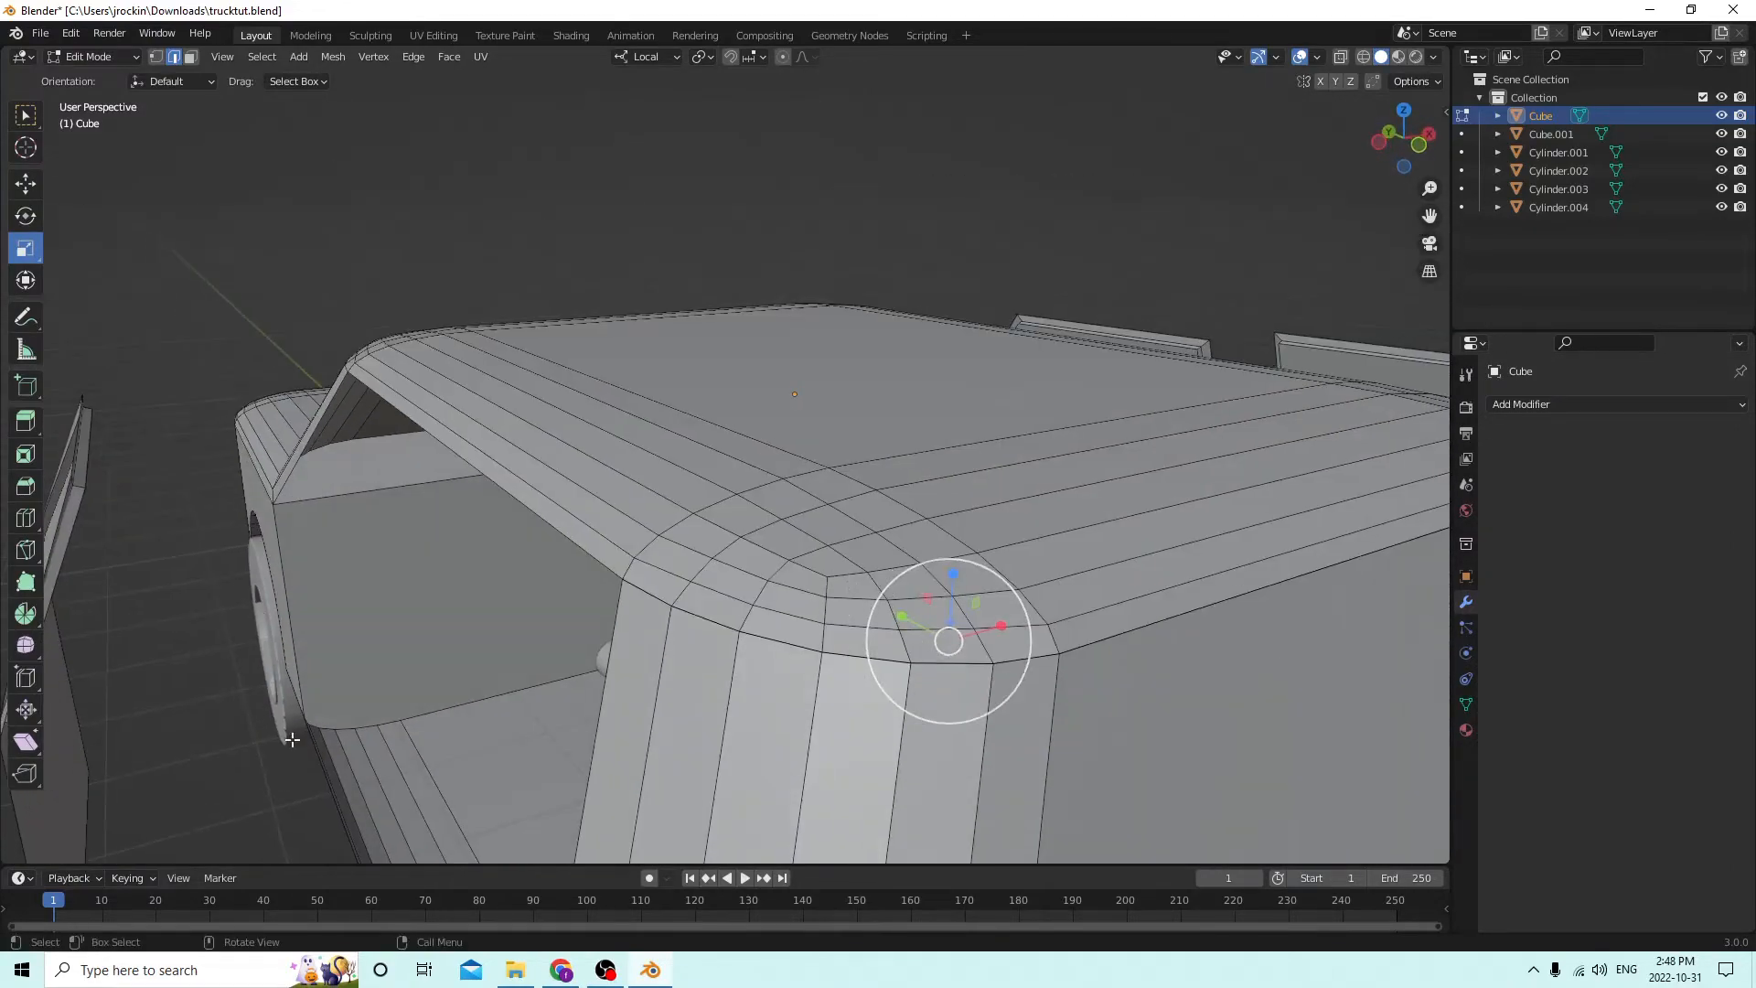
{"action": "middle_click_drag", "start_coordinate": [322, 771], "coordinate": [792, 607]}
{"action": "middle_click_drag", "start_coordinate": [1040, 587], "coordinate": [982, 577]}
{"action": "key", "text": "alt+a"}
{"action": "middle_click_drag", "start_coordinate": [989, 660], "coordinate": [612, 129]}
{"action": "left_click", "coordinate": [986, 647]}
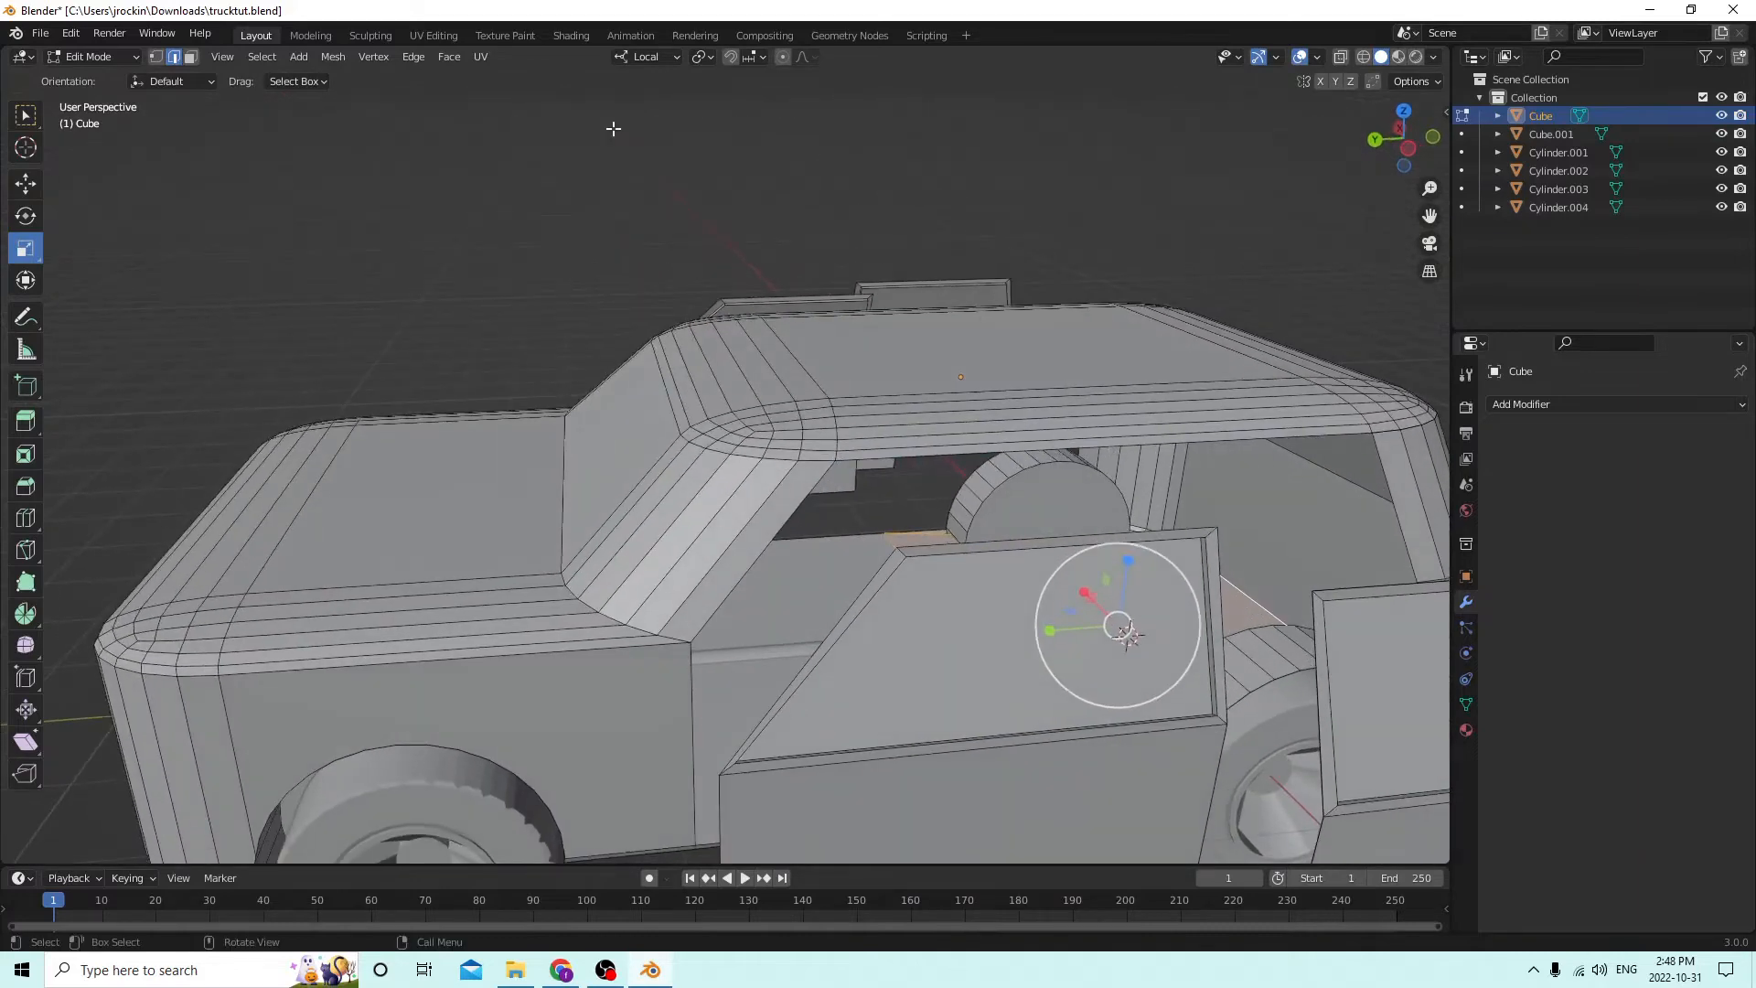
Undo the faces filled over the cabin floor.
{"action": "left_click", "coordinate": [76, 34]}
{"action": "left_click", "coordinate": [76, 35]}
{"action": "left_click", "coordinate": [74, 36]}
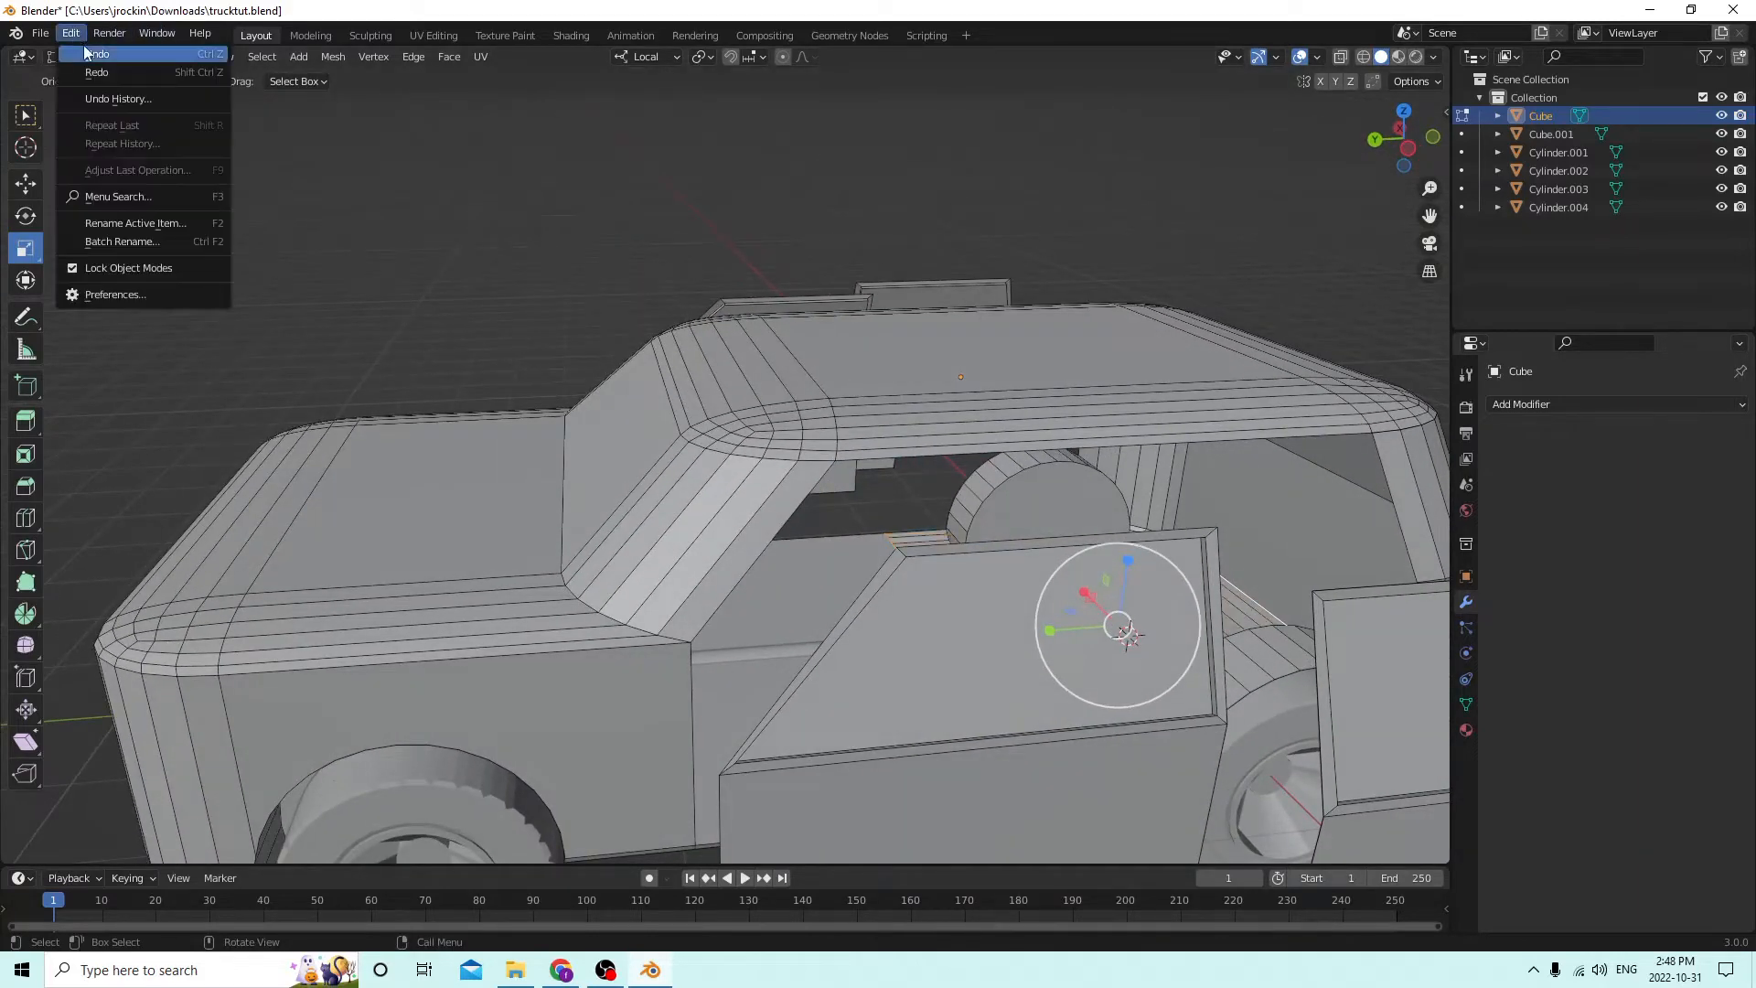
{"action": "left_click", "coordinate": [87, 54]}
{"action": "middle_click_drag", "start_coordinate": [624, 221], "coordinate": [660, 262]}
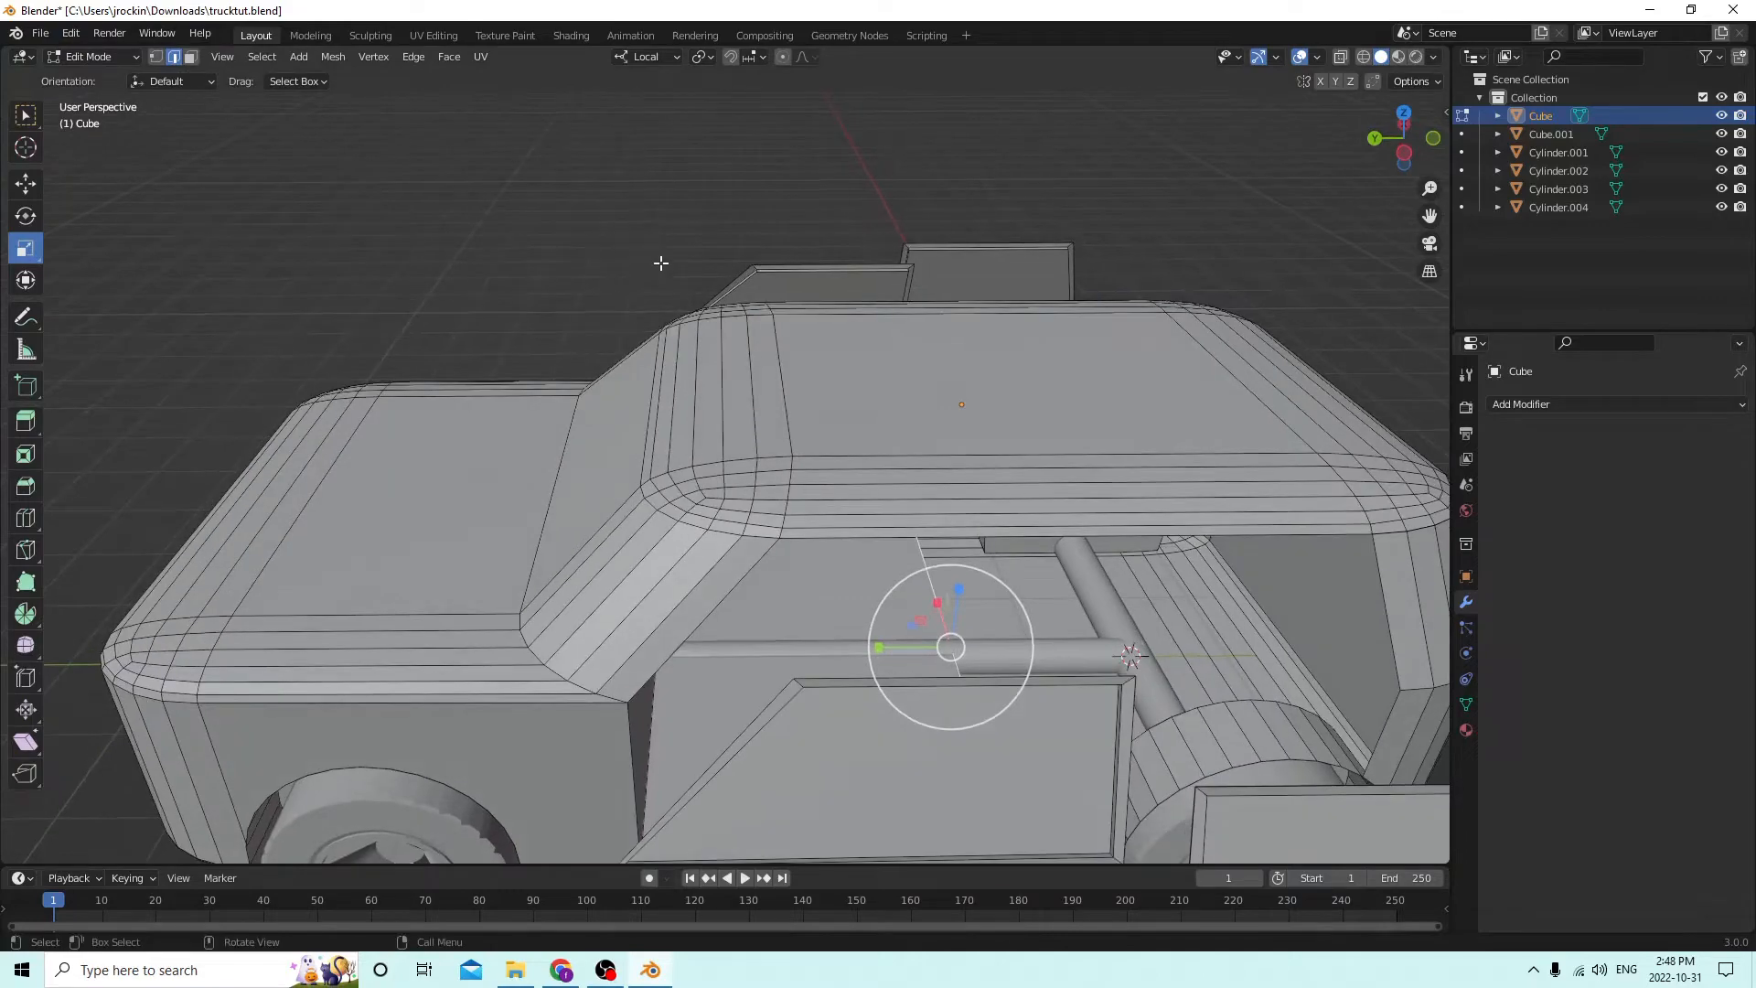
{"action": "middle_click_drag", "start_coordinate": [1044, 551], "coordinate": [951, 507]}
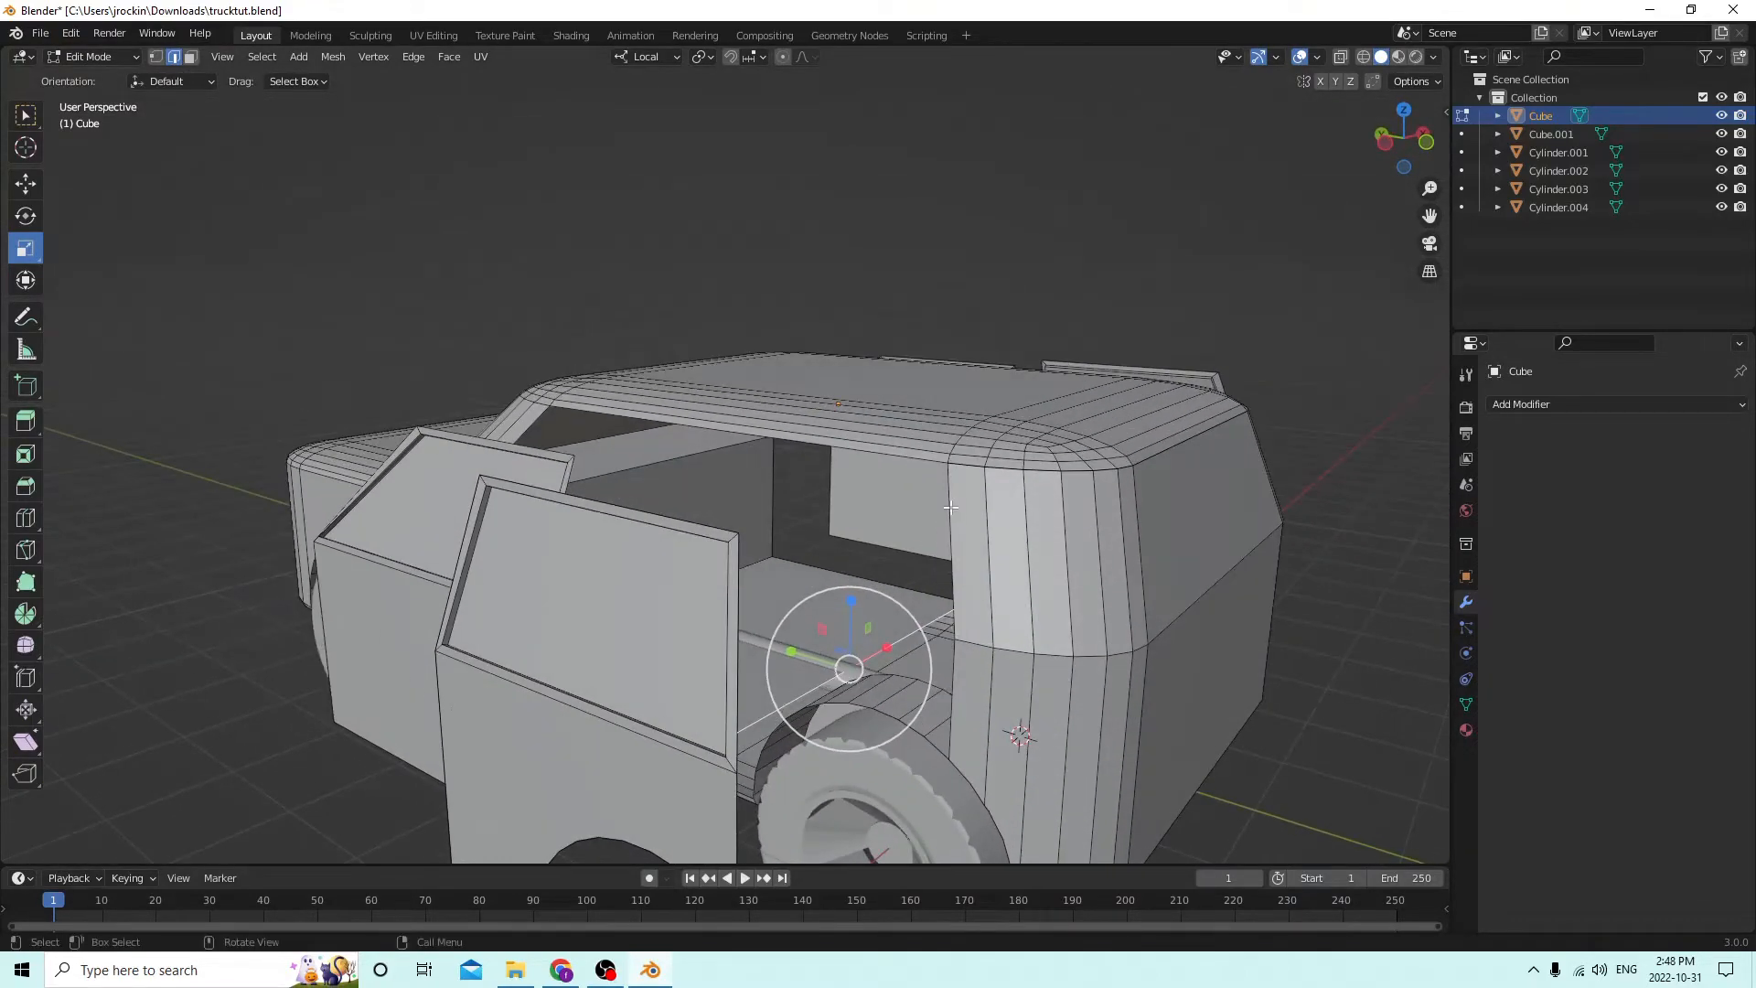
{"action": "left_click", "coordinate": [71, 34]}
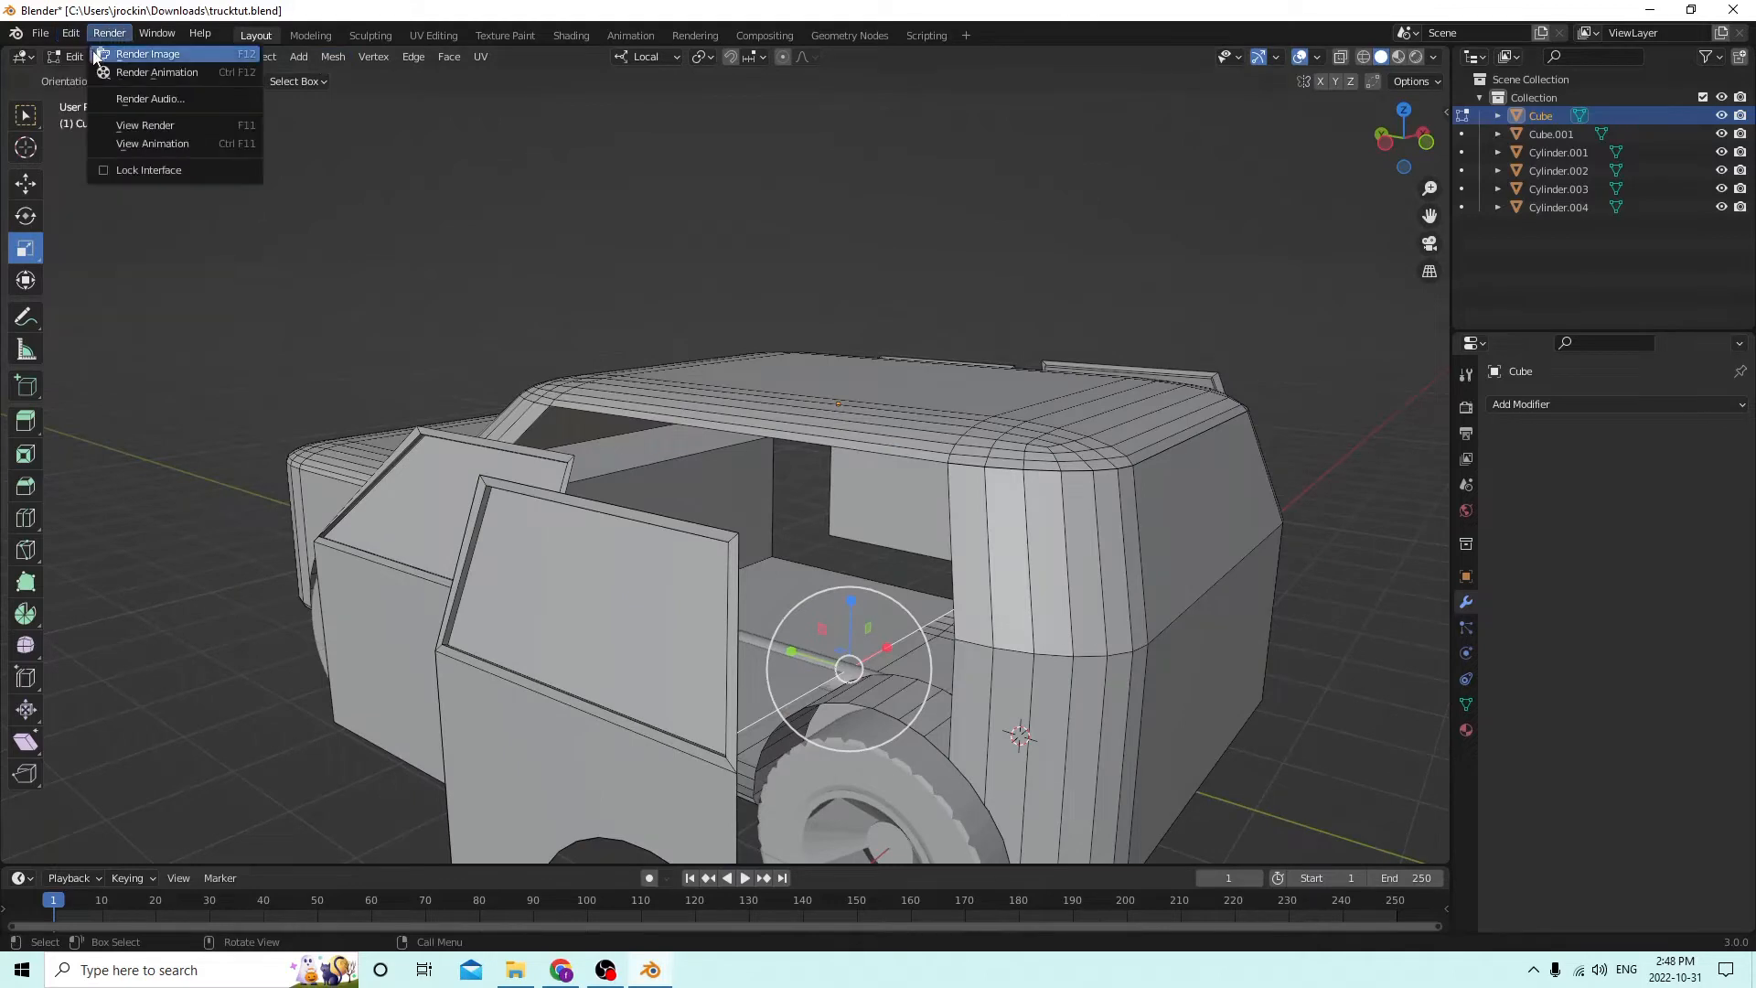
{"action": "left_click", "coordinate": [77, 34]}
{"action": "left_click", "coordinate": [86, 51]}
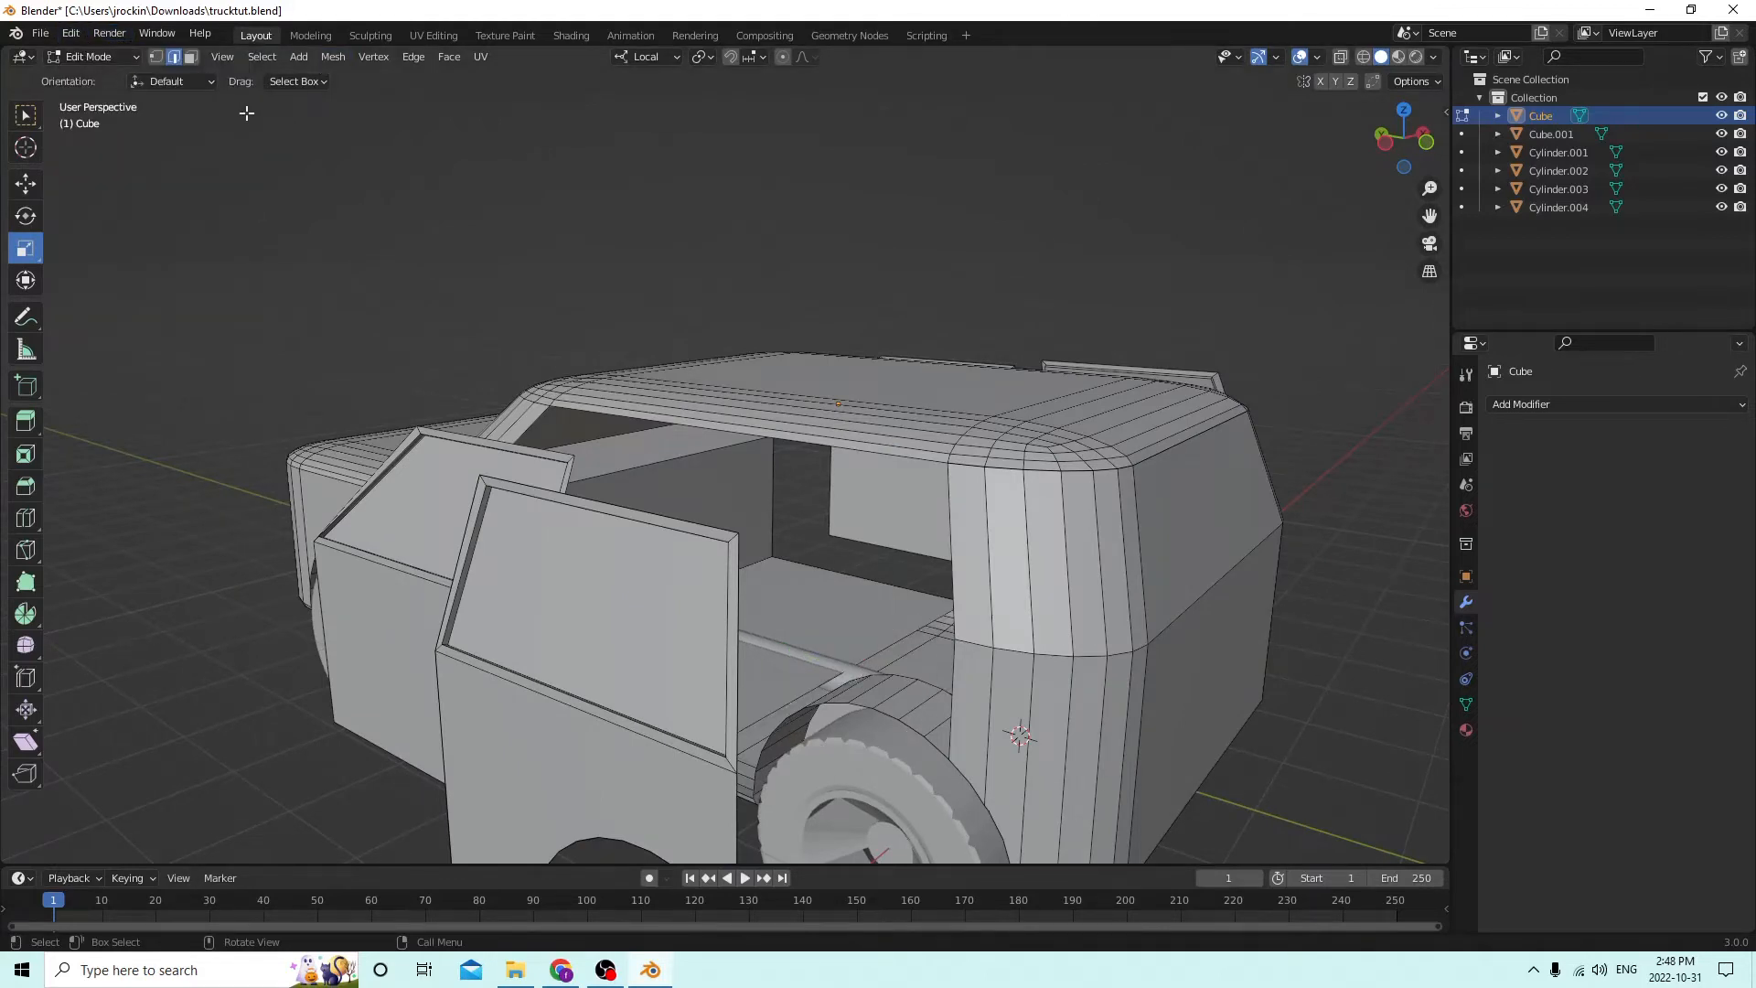
{"action": "middle_click_drag", "start_coordinate": [246, 112], "coordinate": [255, 153]}
{"action": "left_click", "coordinate": [78, 31]}
{"action": "left_click", "coordinate": [90, 51]}
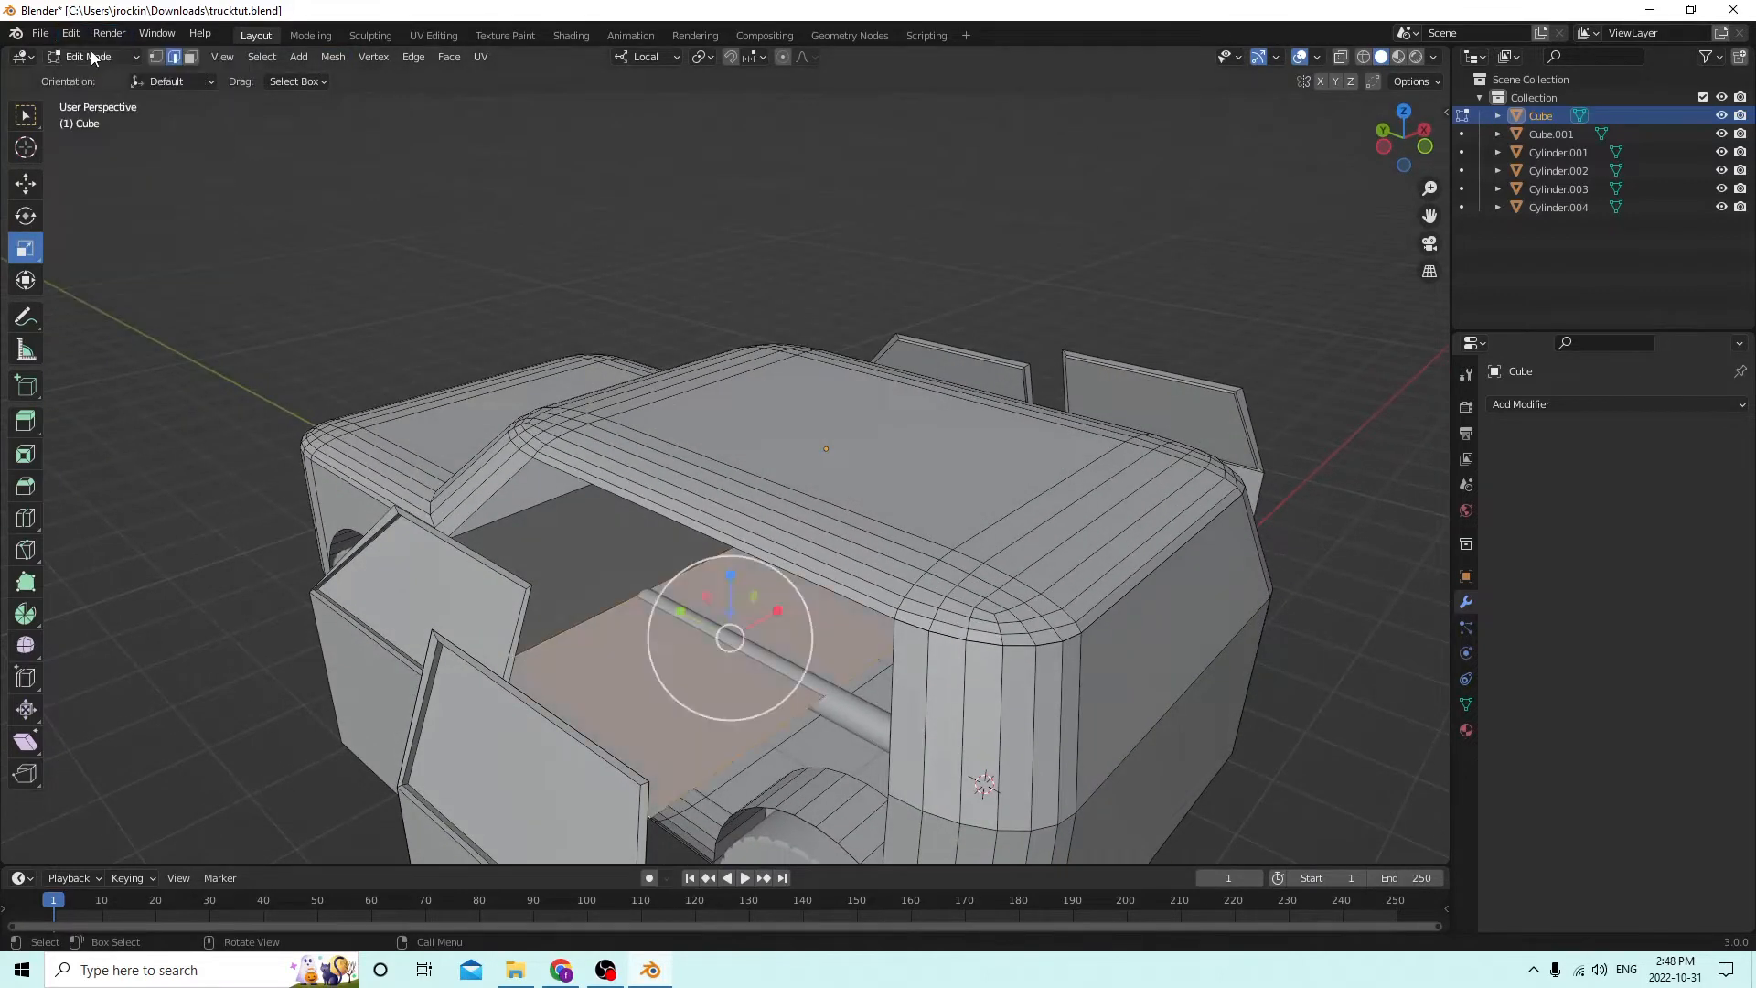
{"action": "left_click", "coordinate": [73, 34]}
{"action": "left_click", "coordinate": [97, 53]}
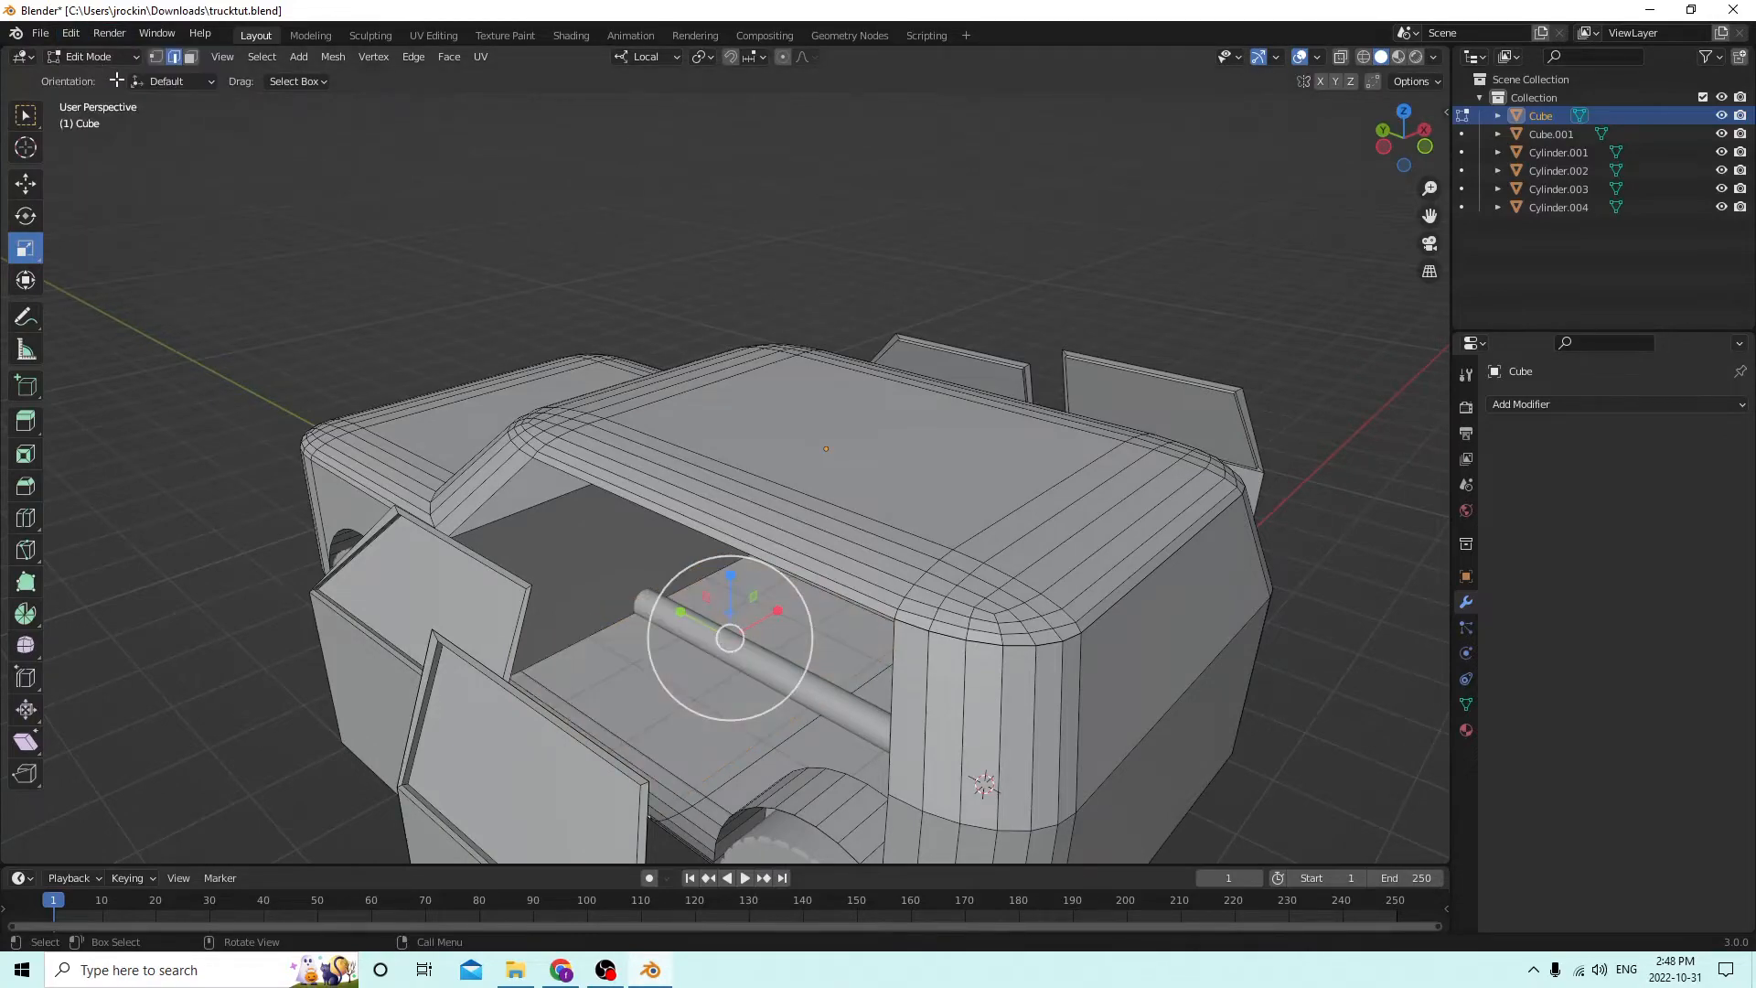
Return to Object Mode and examine the whole vehicle from the side and front.
{"action": "middle_click_drag", "start_coordinate": [176, 109], "coordinate": [320, 80]}
{"action": "middle_click_drag", "start_coordinate": [312, 146], "coordinate": [1256, 803]}
{"action": "scroll", "coordinate": [1095, 620], "scroll_direction": "down", "scroll_amount": 3}
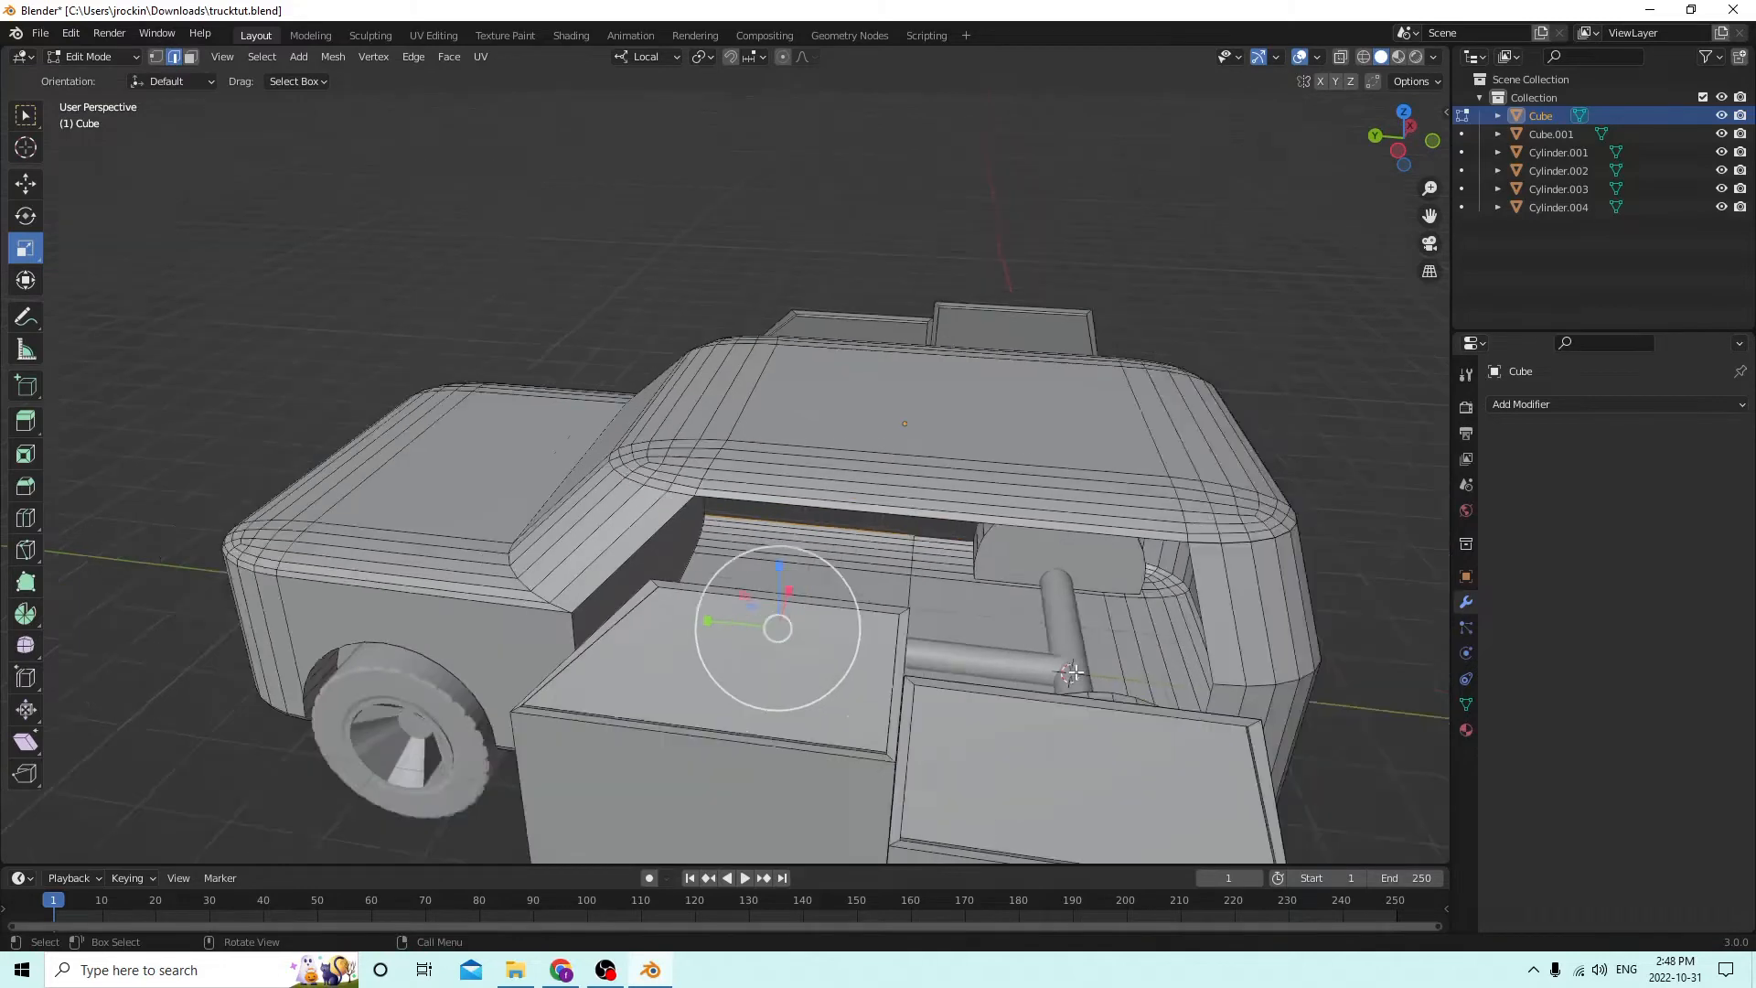
{"action": "middle_click_drag", "start_coordinate": [1095, 633], "coordinate": [82, 600]}
{"action": "key", "text": "Tab"}
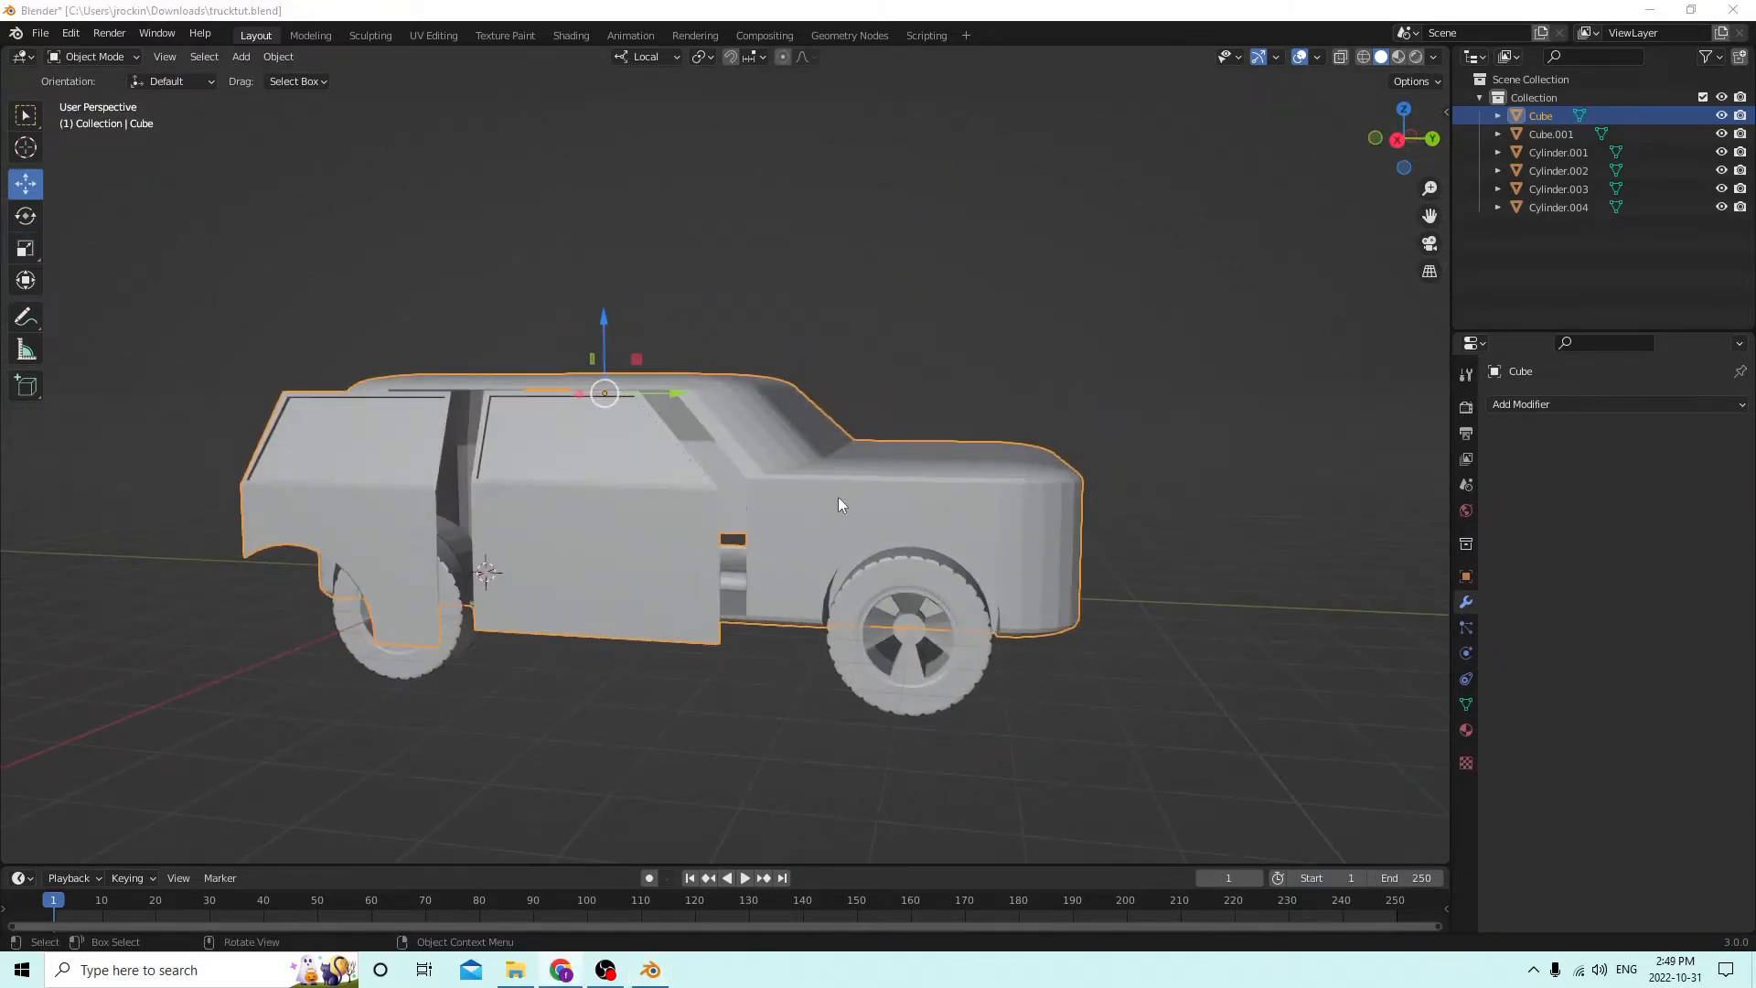
{"action": "middle_click_drag", "start_coordinate": [839, 504], "coordinate": [700, 523]}
{"action": "scroll", "coordinate": [629, 525], "scroll_direction": "up", "scroll_amount": 3}
{"action": "key", "text": "Tab"}
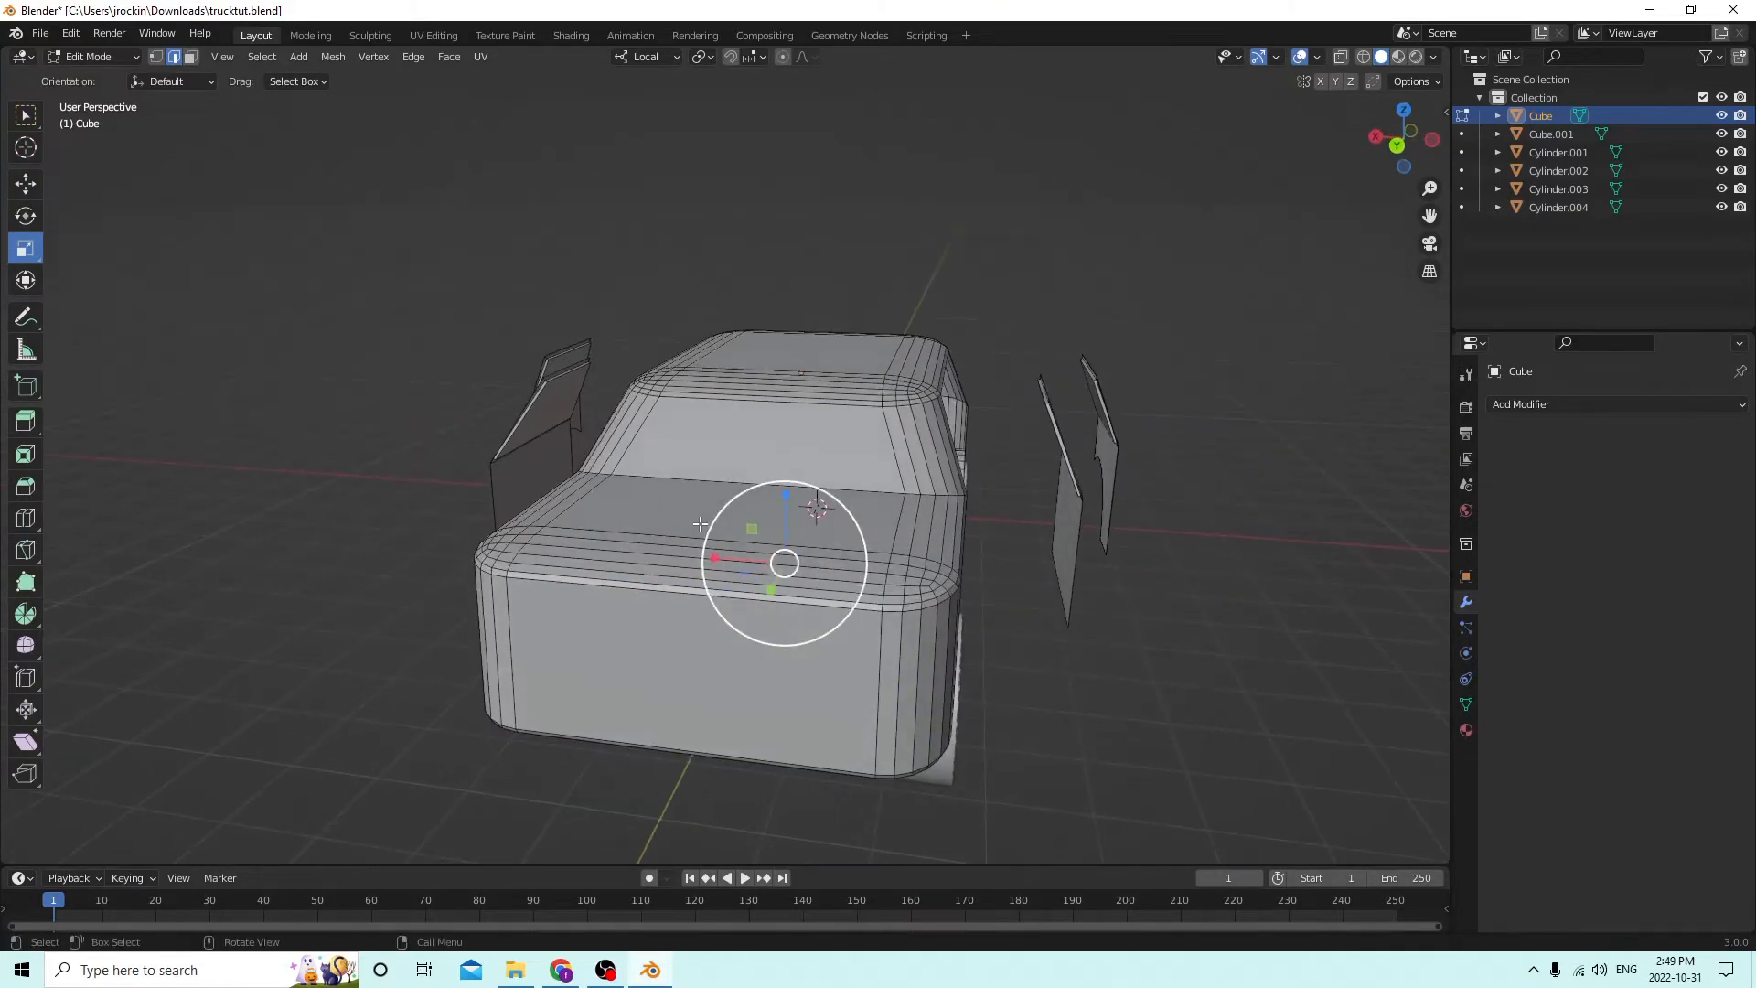
{"action": "key", "text": "shift+a"}
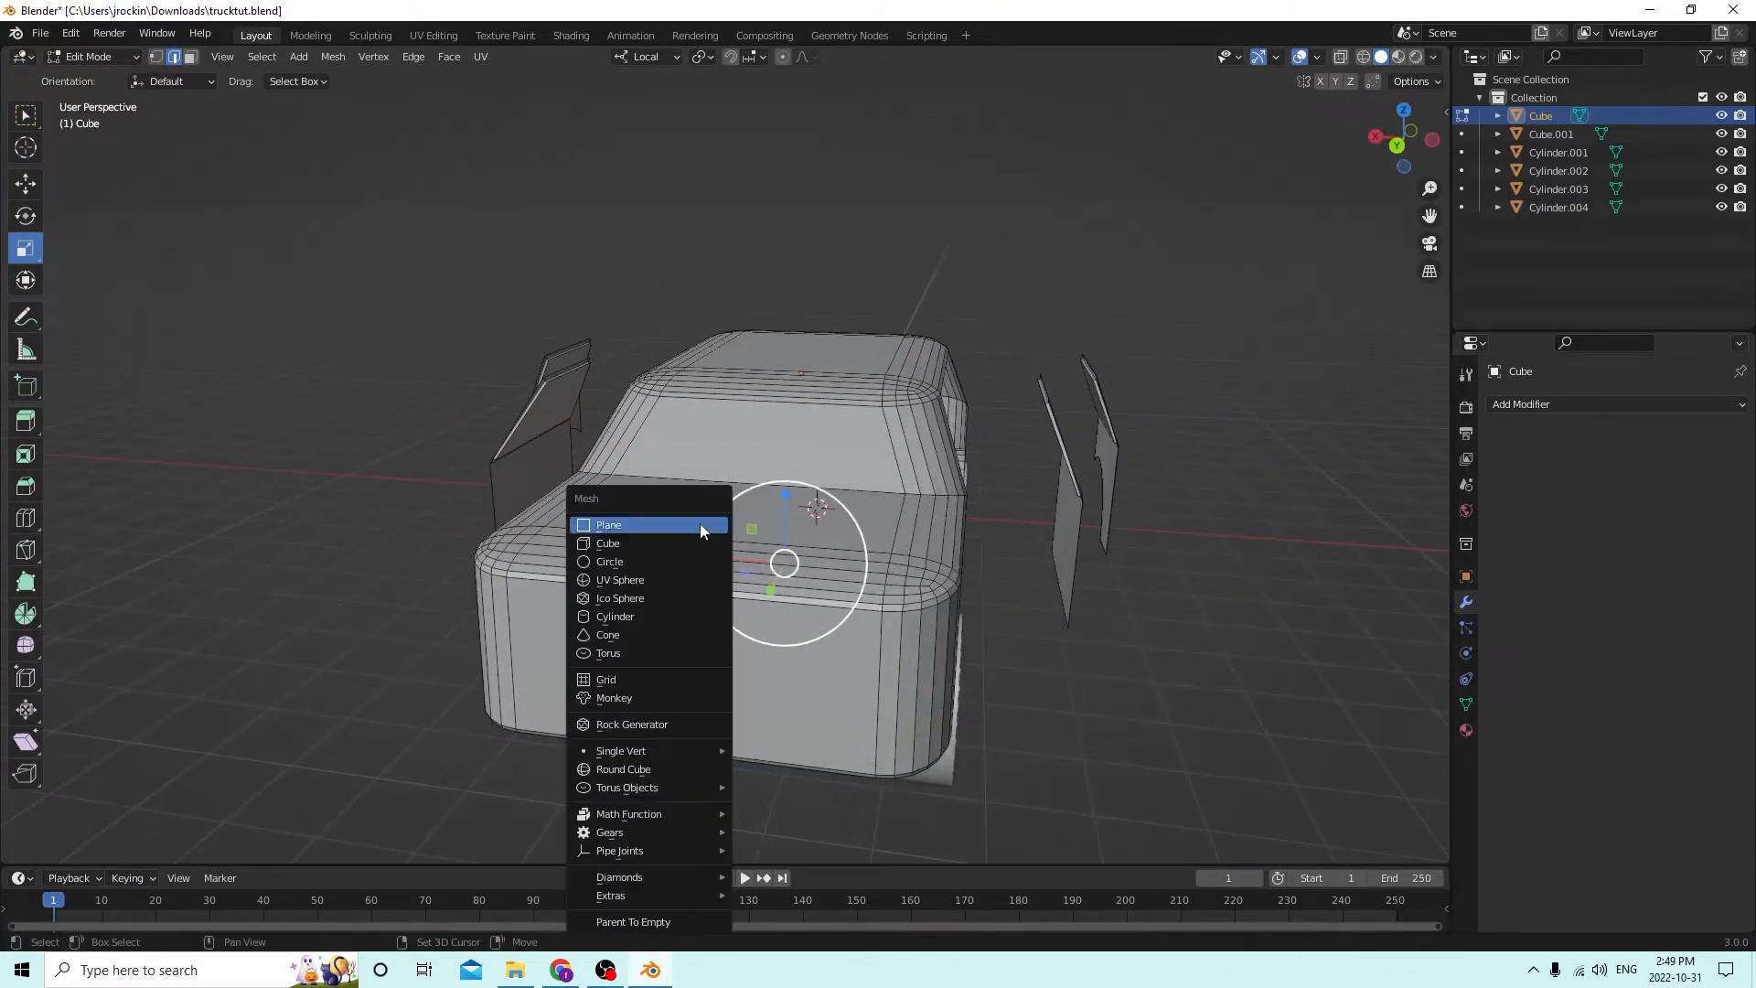
{"action": "left_click", "coordinate": [644, 541]}
{"action": "middle_click_drag", "start_coordinate": [644, 541], "coordinate": [704, 518]}
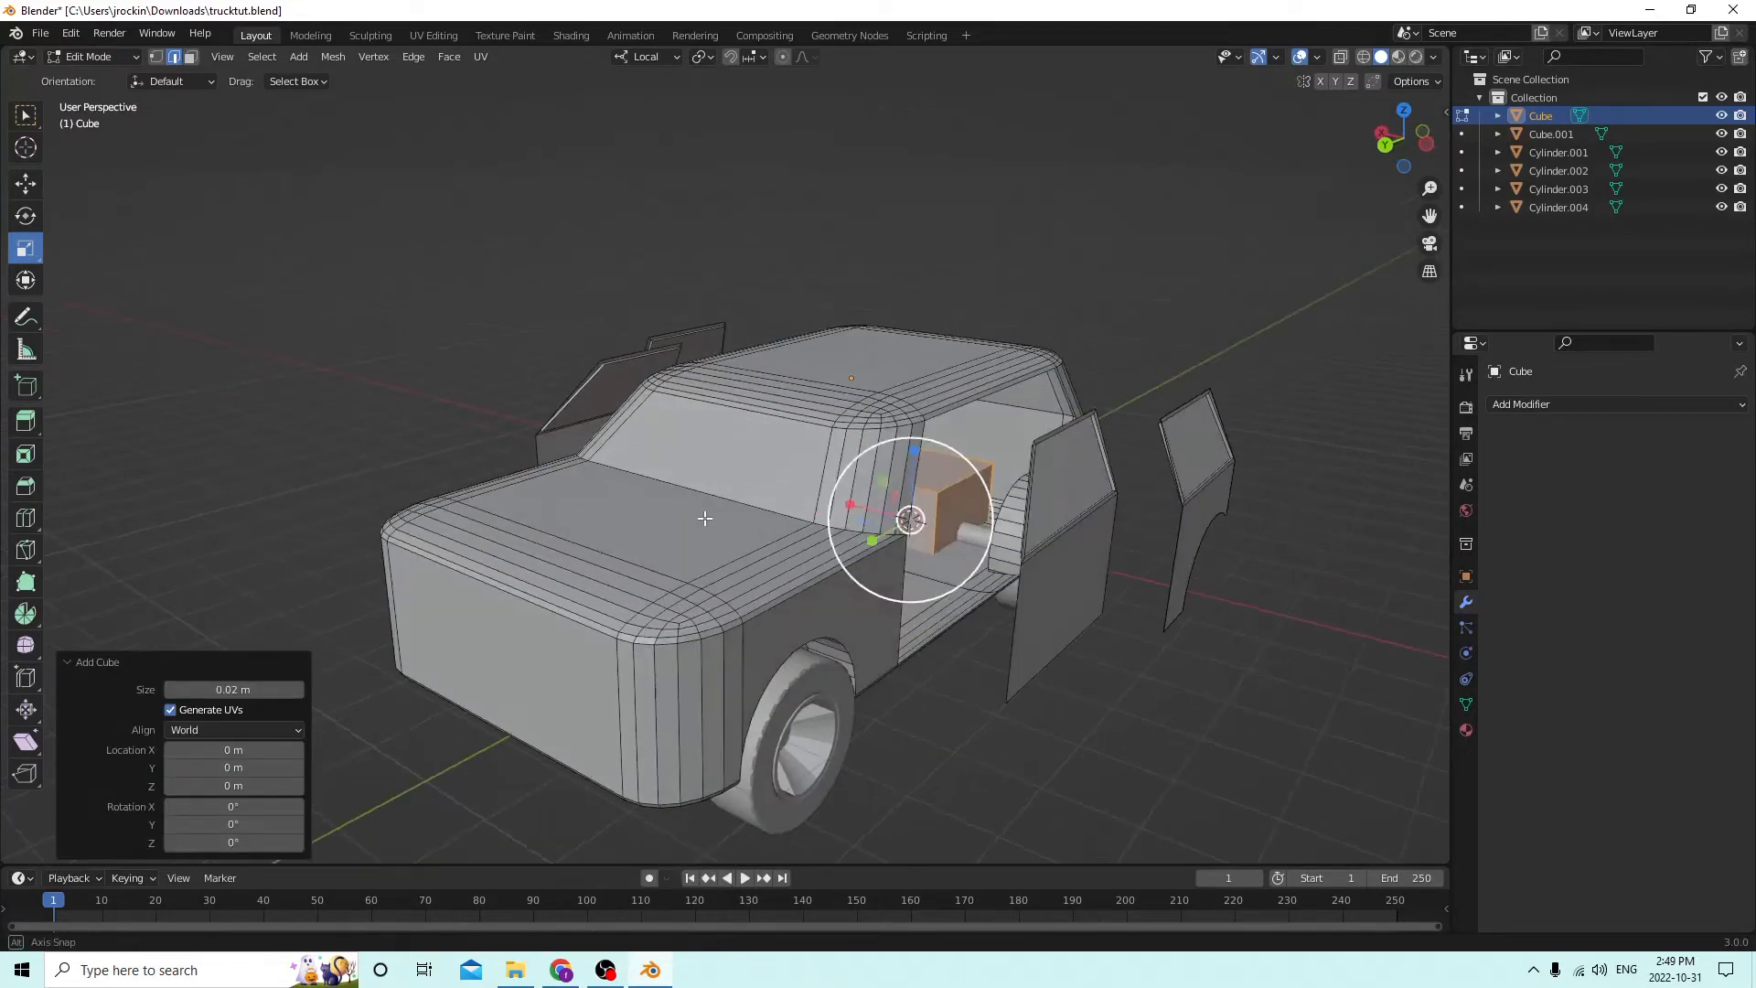
{"action": "left_click", "coordinate": [69, 38]}
{"action": "left_click", "coordinate": [92, 53]}
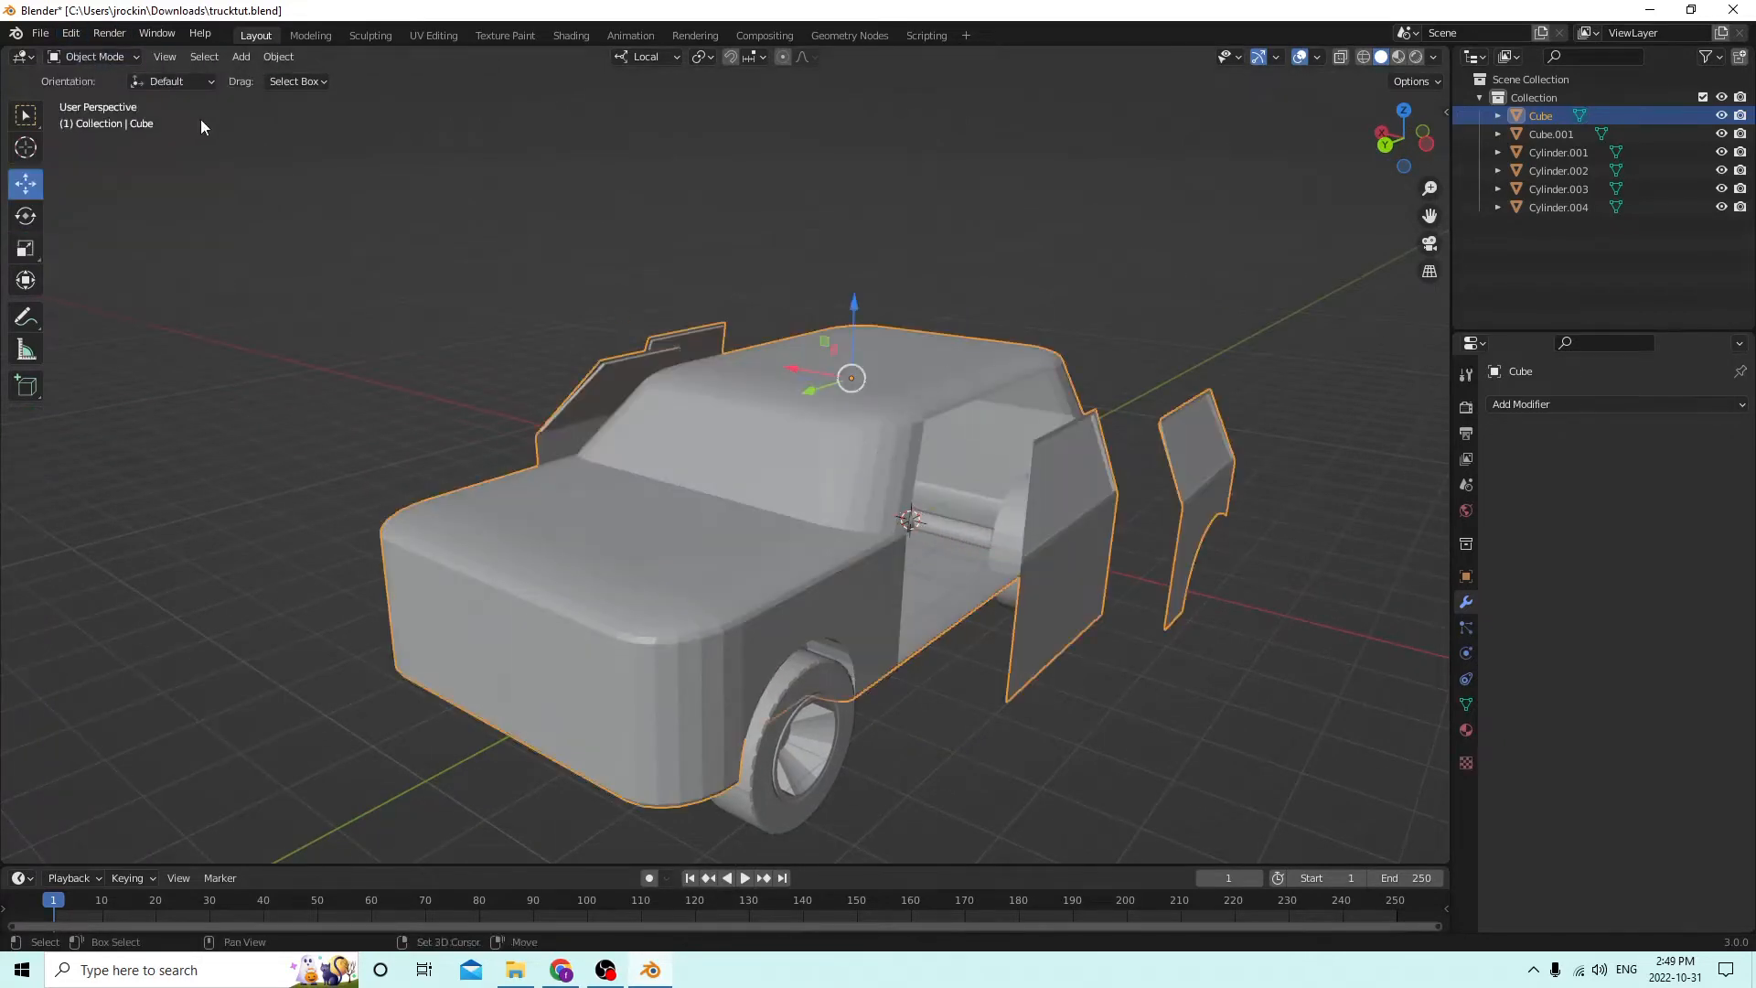
Add a separate 0.02 m cube object and move it to the vehicle's front, about 0.0845 m along Y and 0.0096 m up.
{"action": "key", "text": "shift+a"}
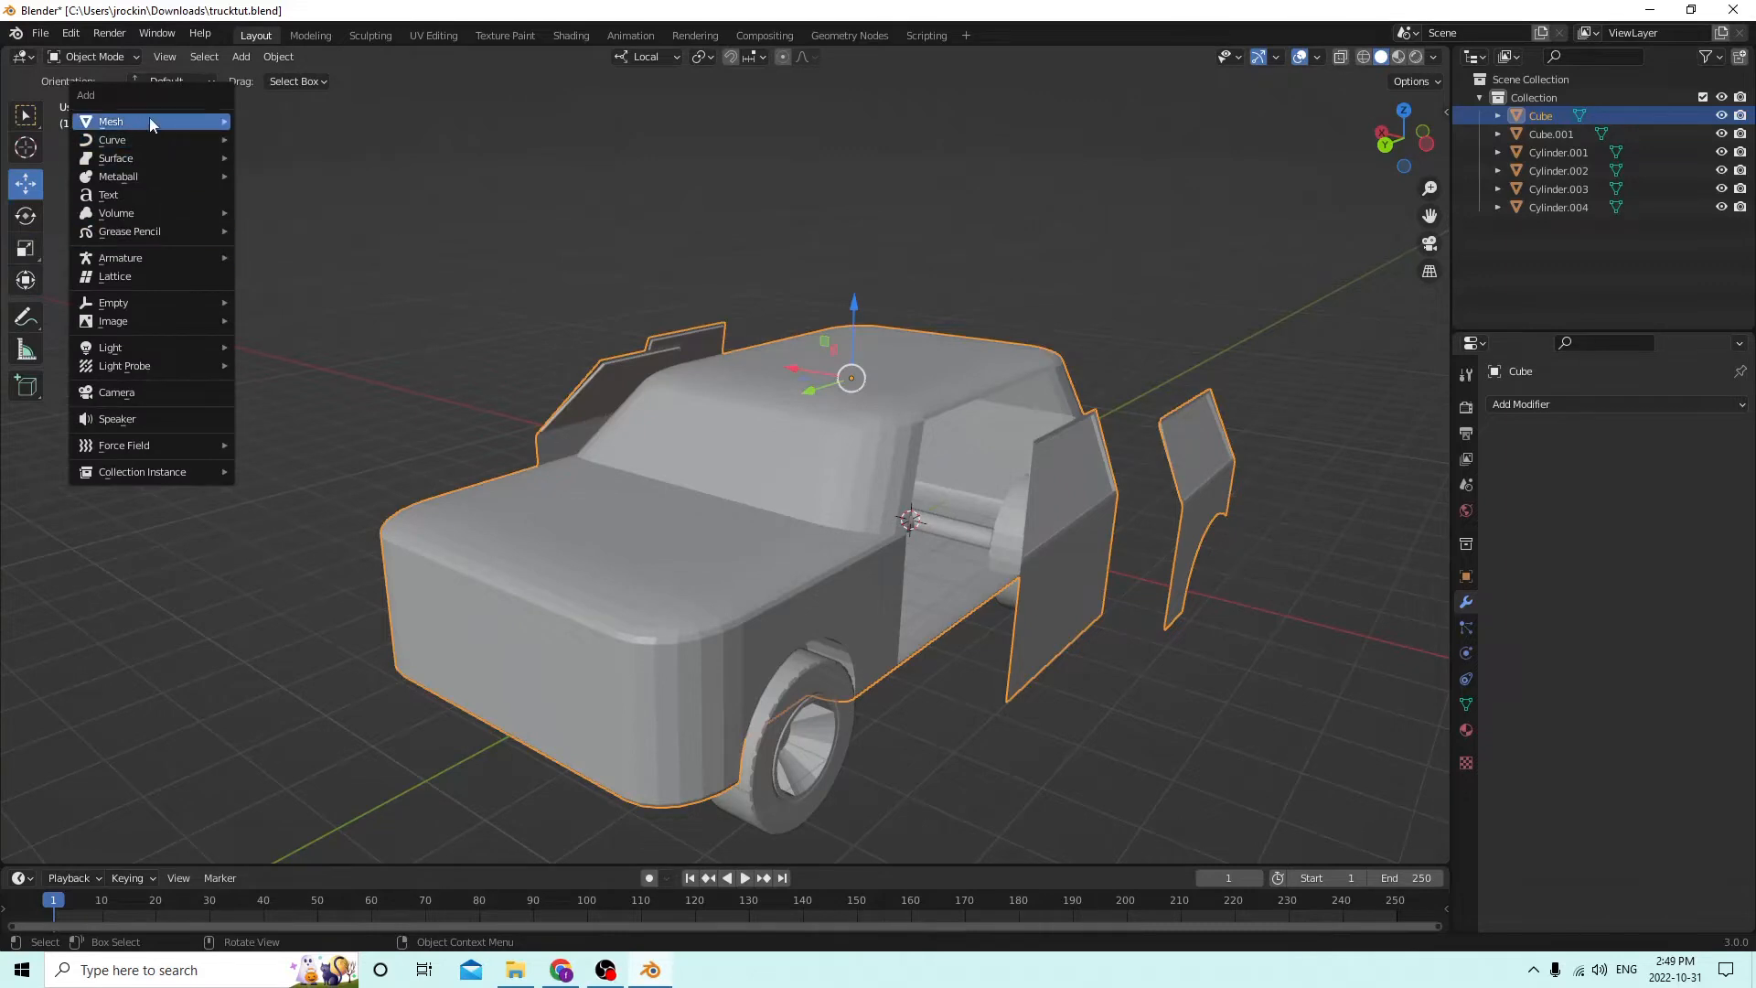
{"action": "mouse_move", "coordinate": [150, 122]}
{"action": "left_click", "coordinate": [294, 138]}
{"action": "middle_click_drag", "start_coordinate": [710, 278], "coordinate": [732, 370]}
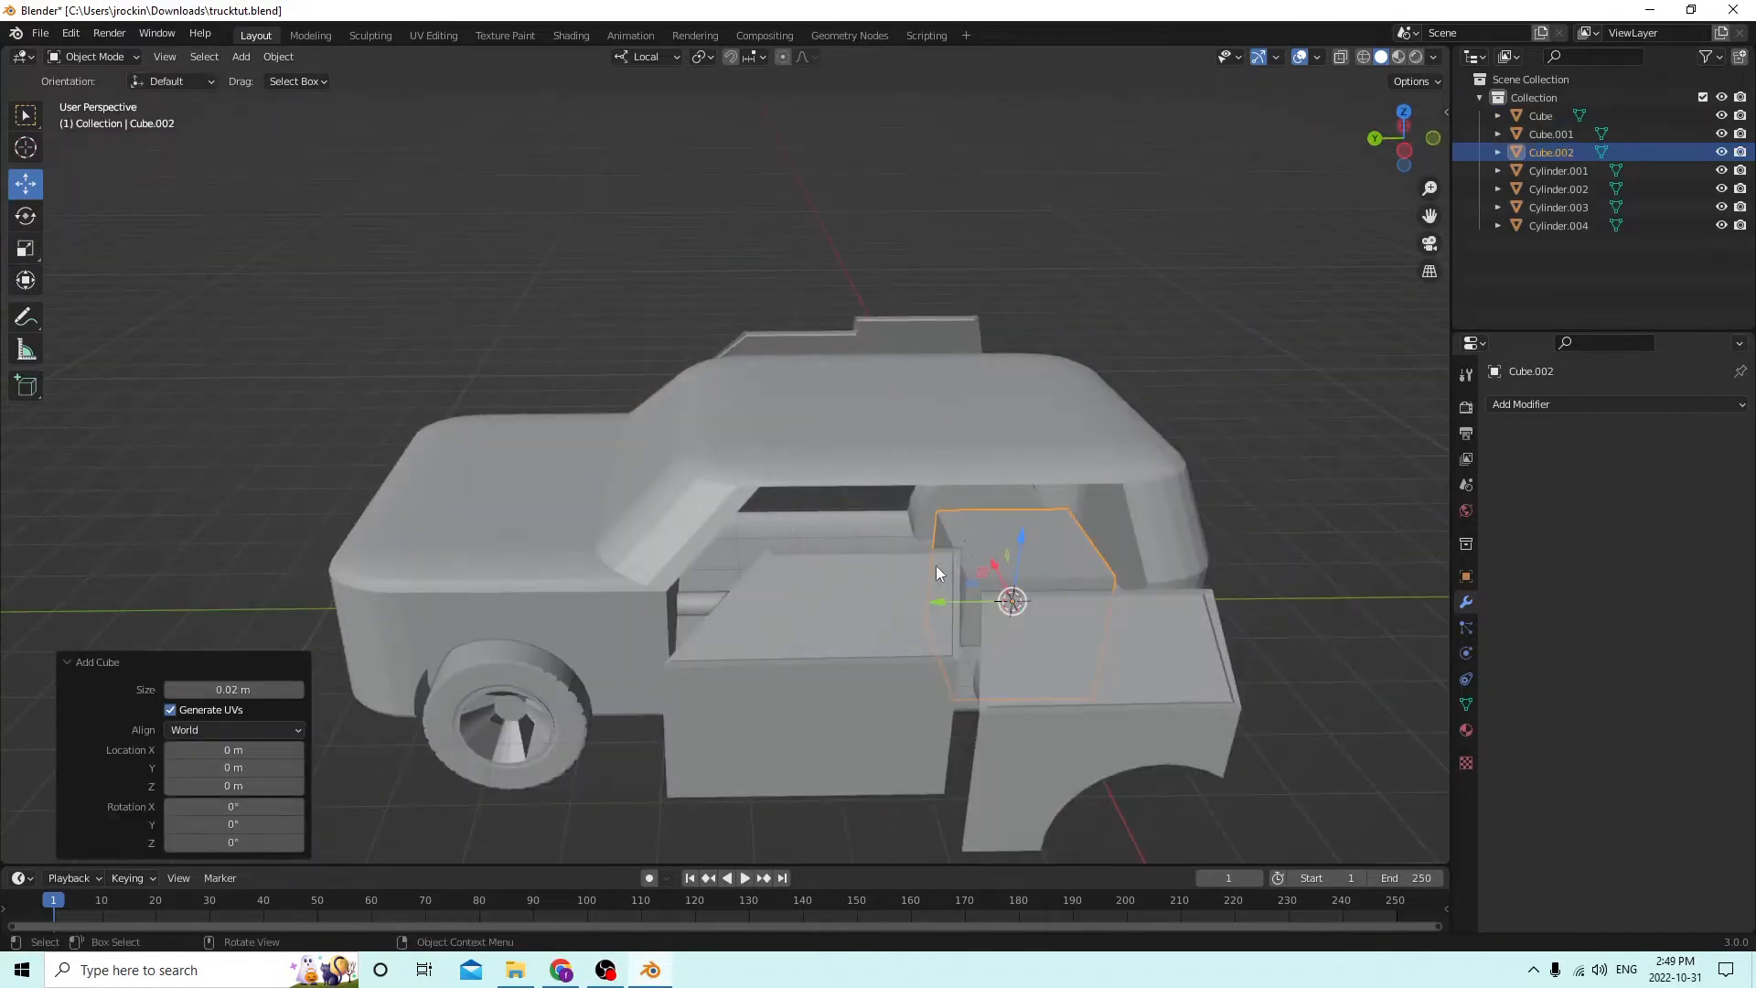
{"action": "left_click_drag", "start_coordinate": [940, 606], "coordinate": [695, 608]}
{"action": "middle_click_drag", "start_coordinate": [695, 608], "coordinate": [803, 598]}
{"action": "left_click_drag", "start_coordinate": [760, 593], "coordinate": [768, 498]}
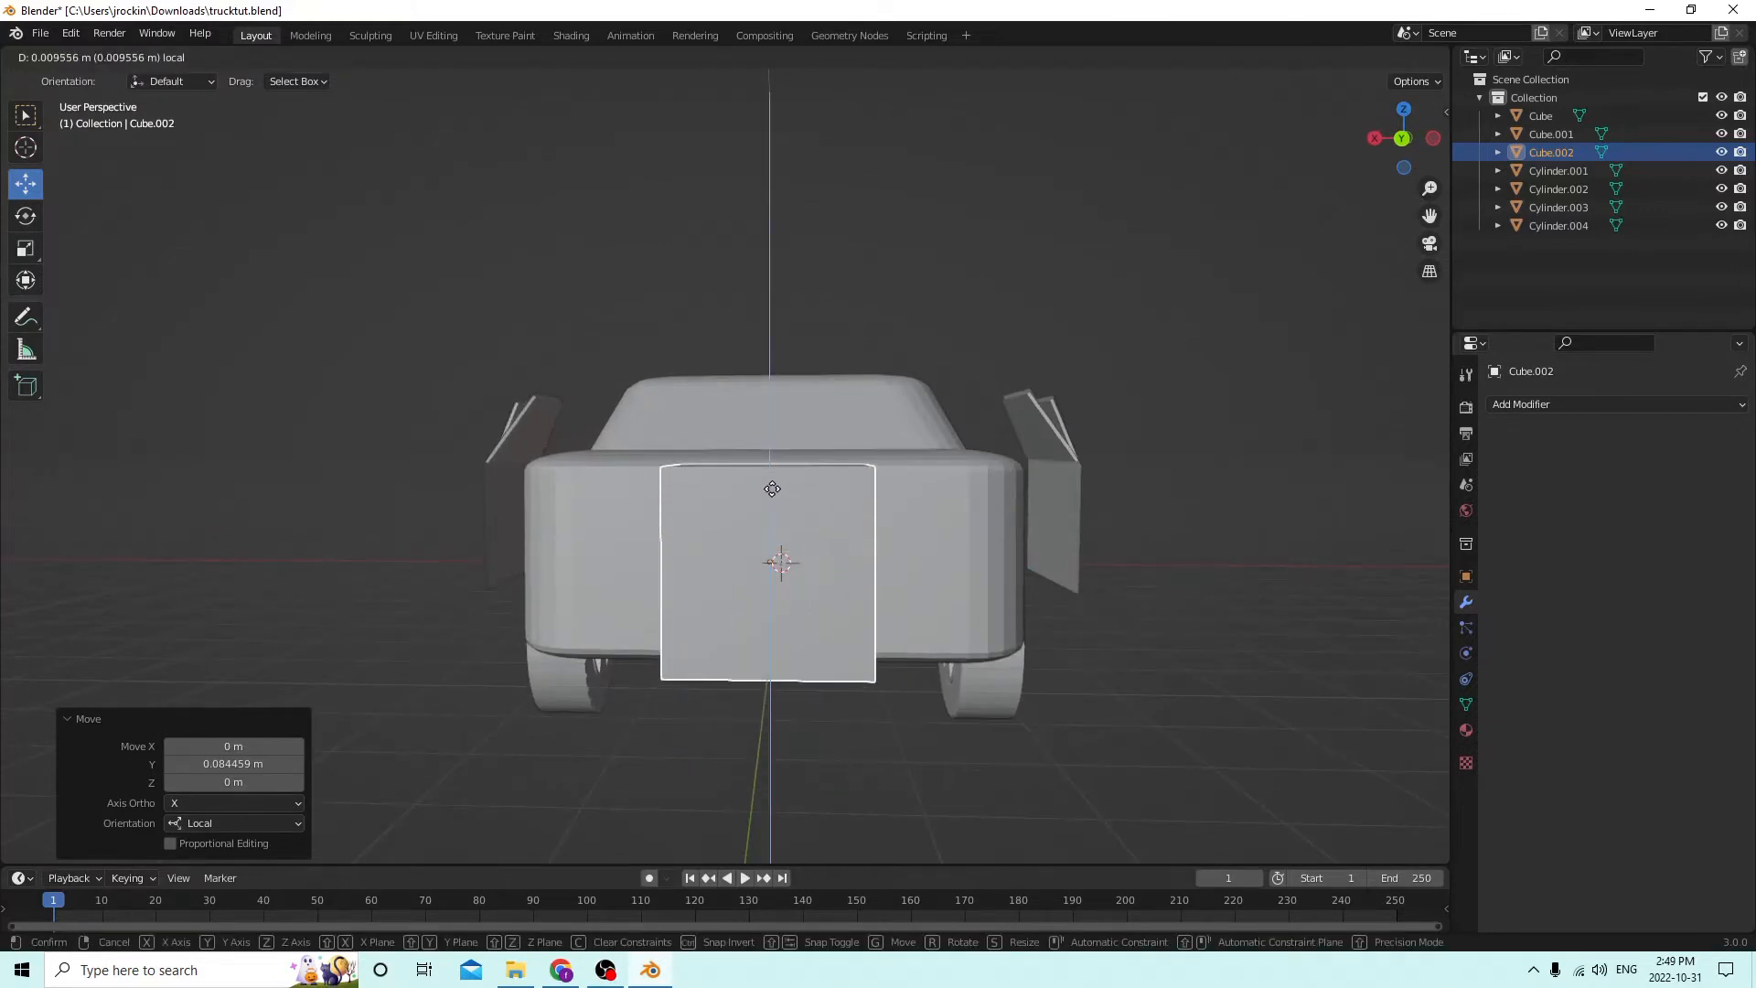
Bevel the front cube's four front-to-back corner edges about 0.0044 m wide with 6 segments, and return to Object Mode.
{"action": "middle_click_drag", "start_coordinate": [768, 499], "coordinate": [991, 604]}
{"action": "key", "text": "Tab"}
{"action": "middle_click_drag", "start_coordinate": [856, 604], "coordinate": [760, 581]}
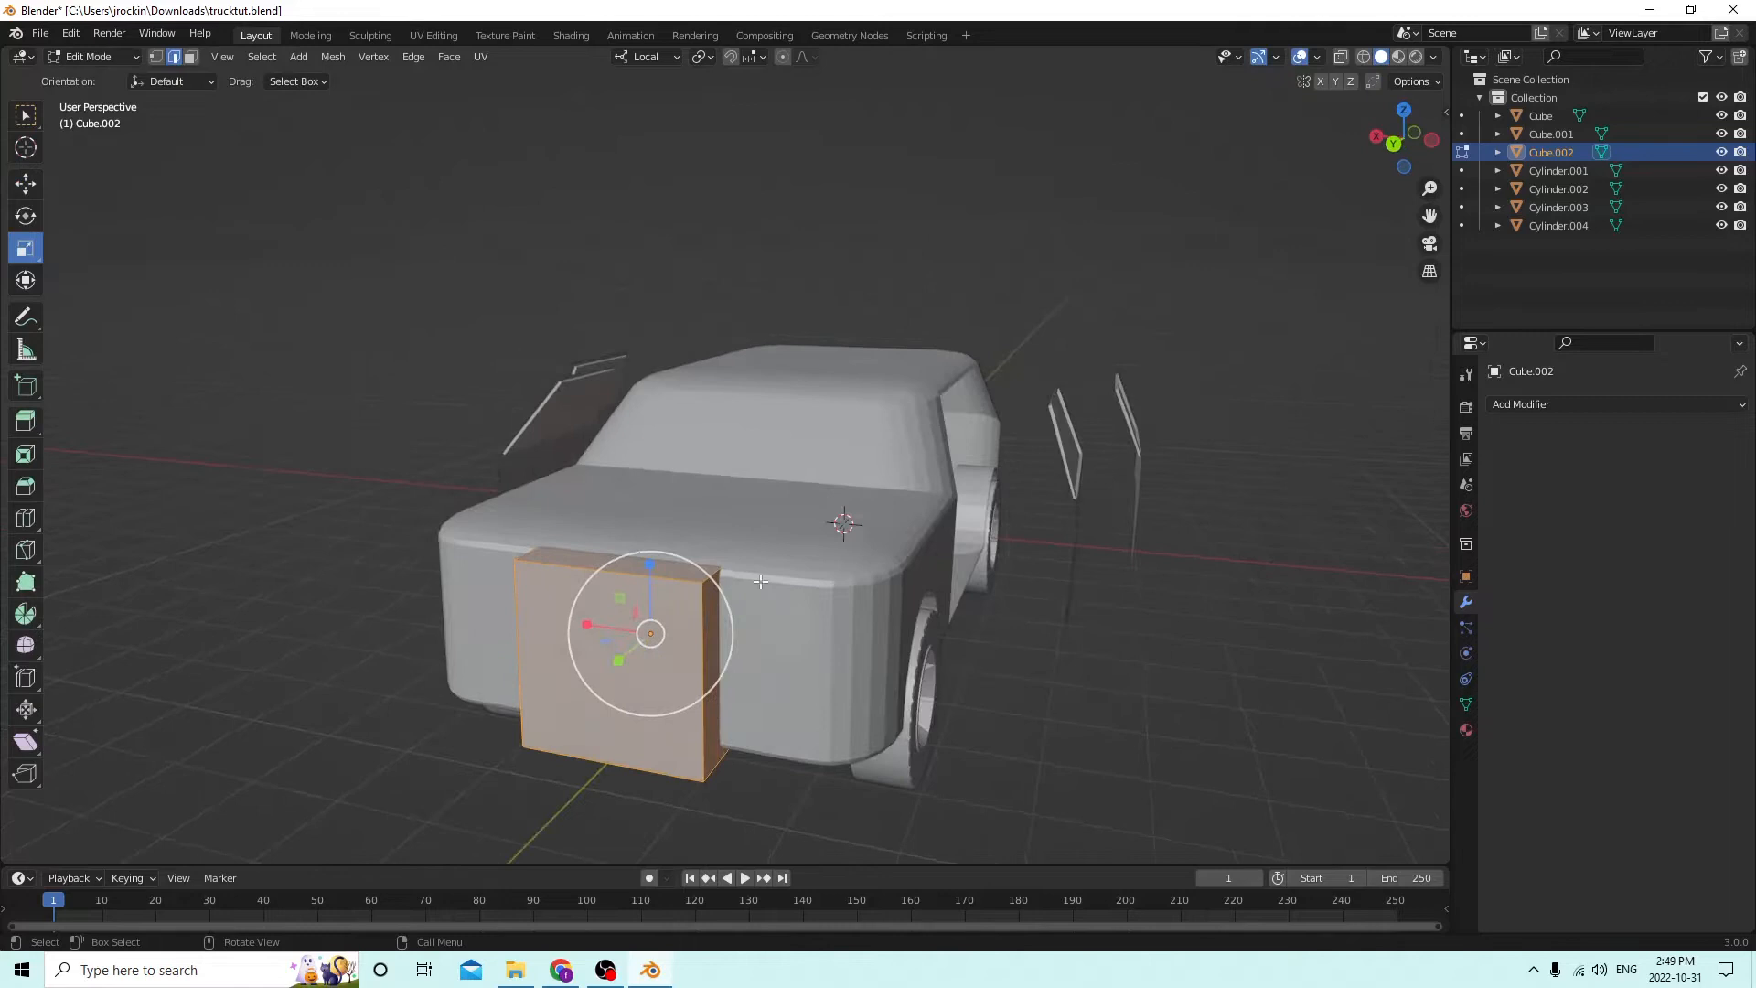
{"action": "left_click", "coordinate": [713, 576]}
{"action": "middle_click_drag", "start_coordinate": [716, 759], "coordinate": [869, 566]}
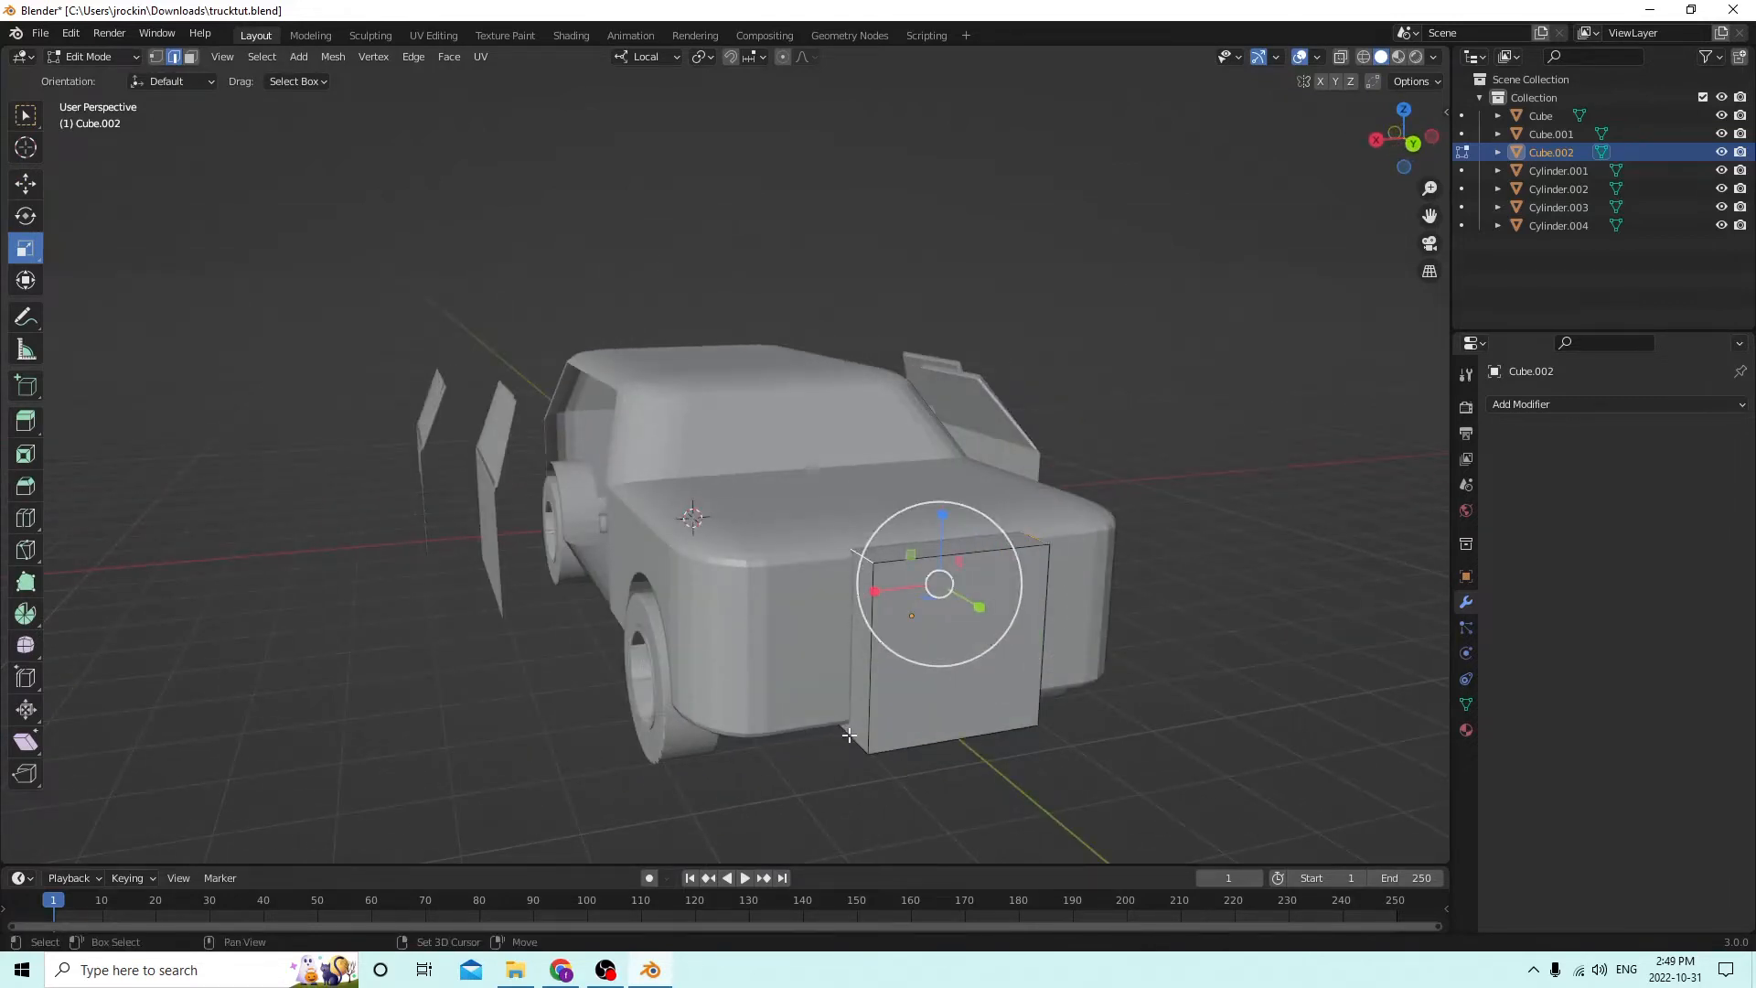
{"action": "middle_click_drag", "start_coordinate": [848, 734], "coordinate": [1183, 730]}
{"action": "key", "text": "ctrl+b"}
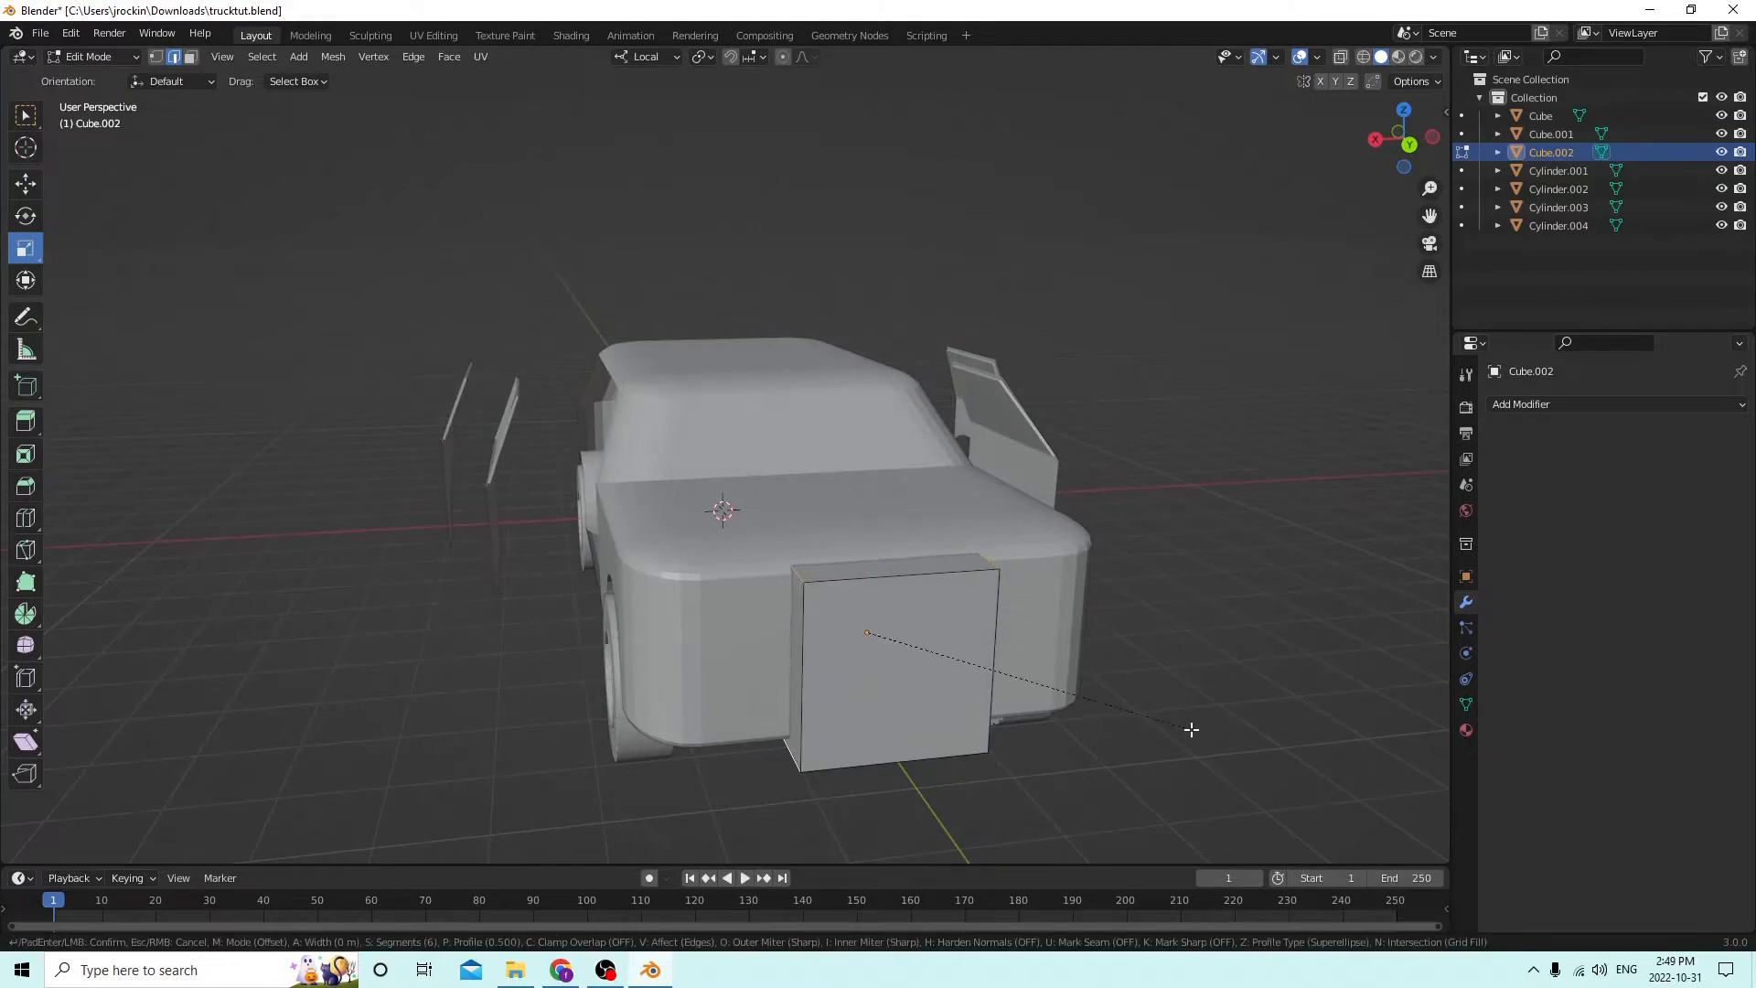
{"action": "left_click", "coordinate": [1239, 725]}
{"action": "middle_click_drag", "start_coordinate": [1238, 724], "coordinate": [974, 604]}
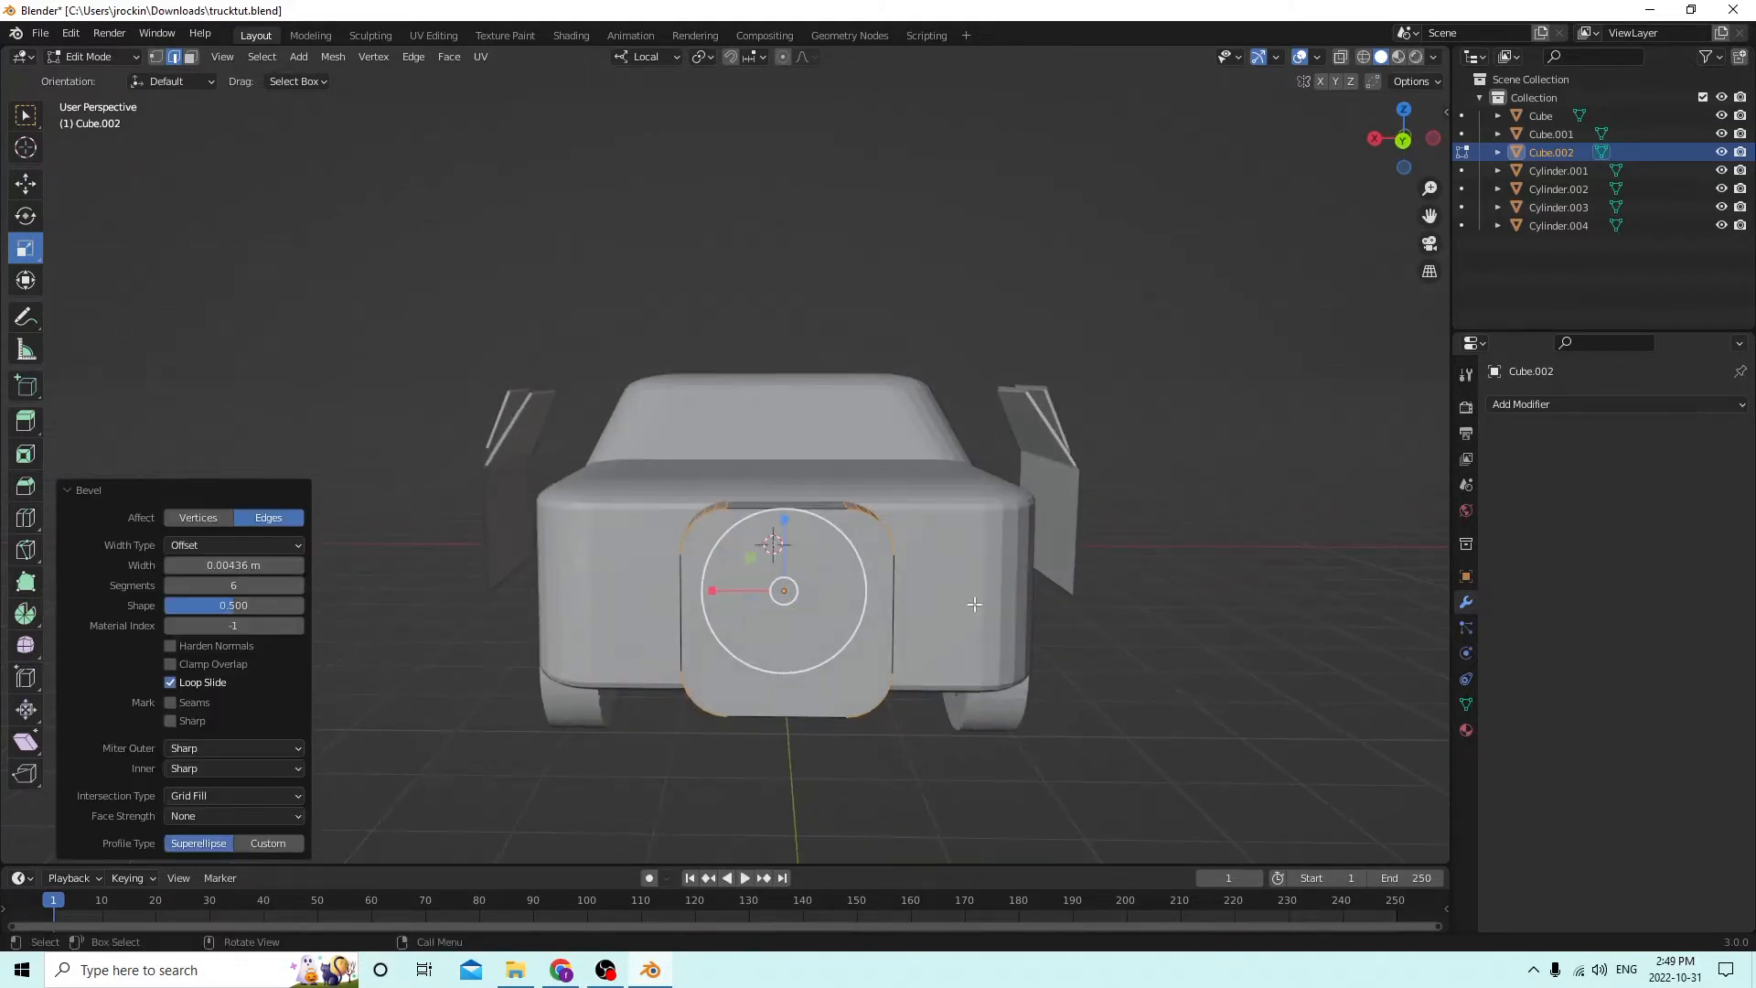
{"action": "key", "text": "Tab"}
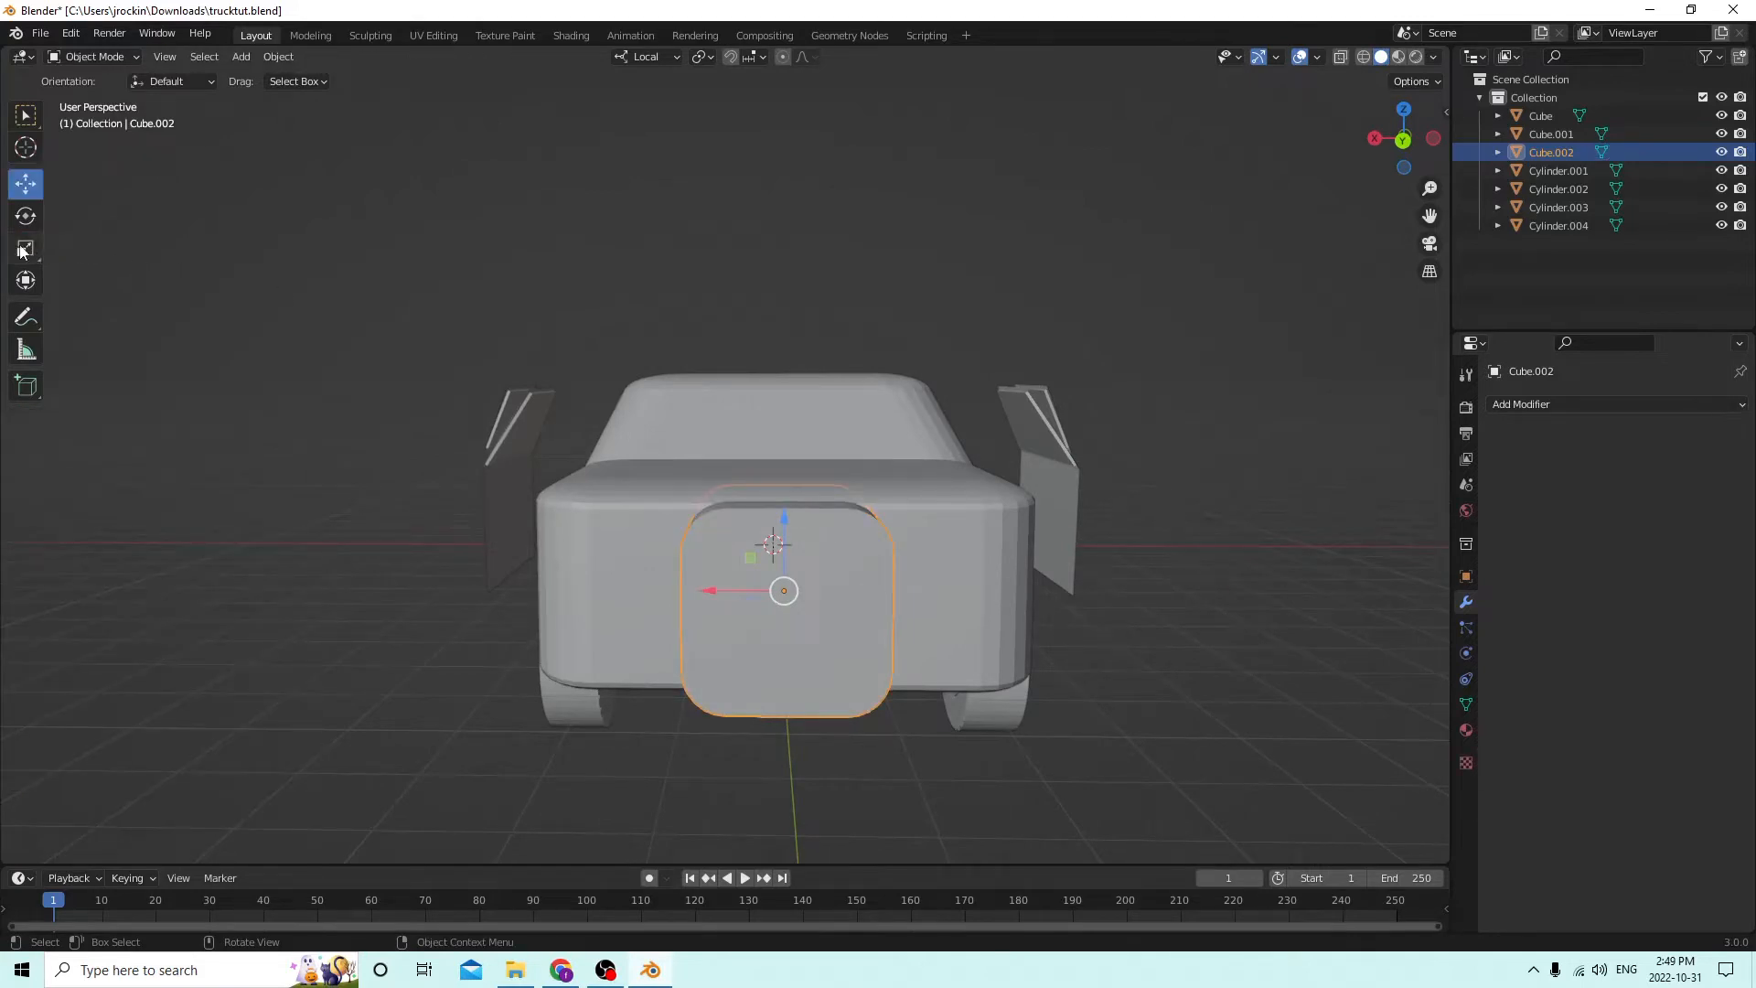
Widen the rounded front block, reduce its height, and scale its depth along Y to about 0.255.
{"action": "left_click_drag", "start_coordinate": [709, 585], "coordinate": [655, 573]}
{"action": "left_click_drag", "start_coordinate": [784, 523], "coordinate": [785, 542]}
{"action": "middle_click_drag", "start_coordinate": [785, 542], "coordinate": [931, 543]}
{"action": "left_click_drag", "start_coordinate": [1097, 598], "coordinate": [1036, 581]}
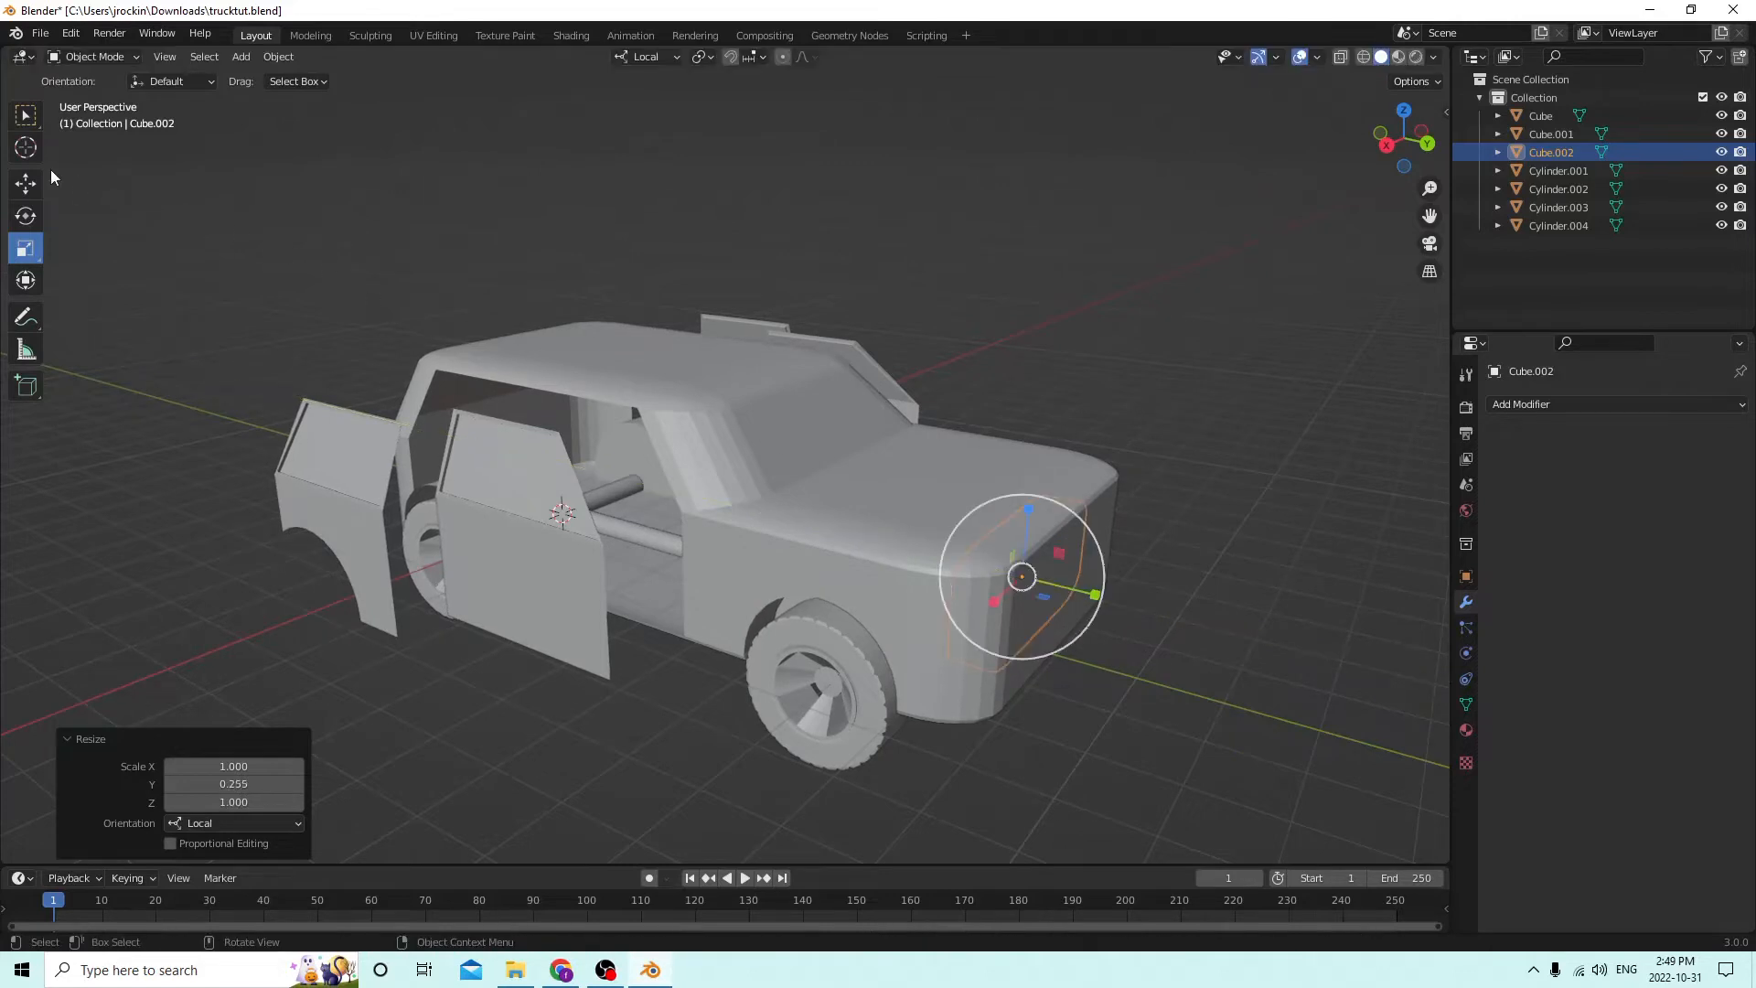
Move the rounded block about 0.0054 m along Y out of the body's front face and about 0.0017 m up.
{"action": "left_click", "coordinate": [22, 188]}
{"action": "middle_click_drag", "start_coordinate": [549, 302], "coordinate": [1065, 519]}
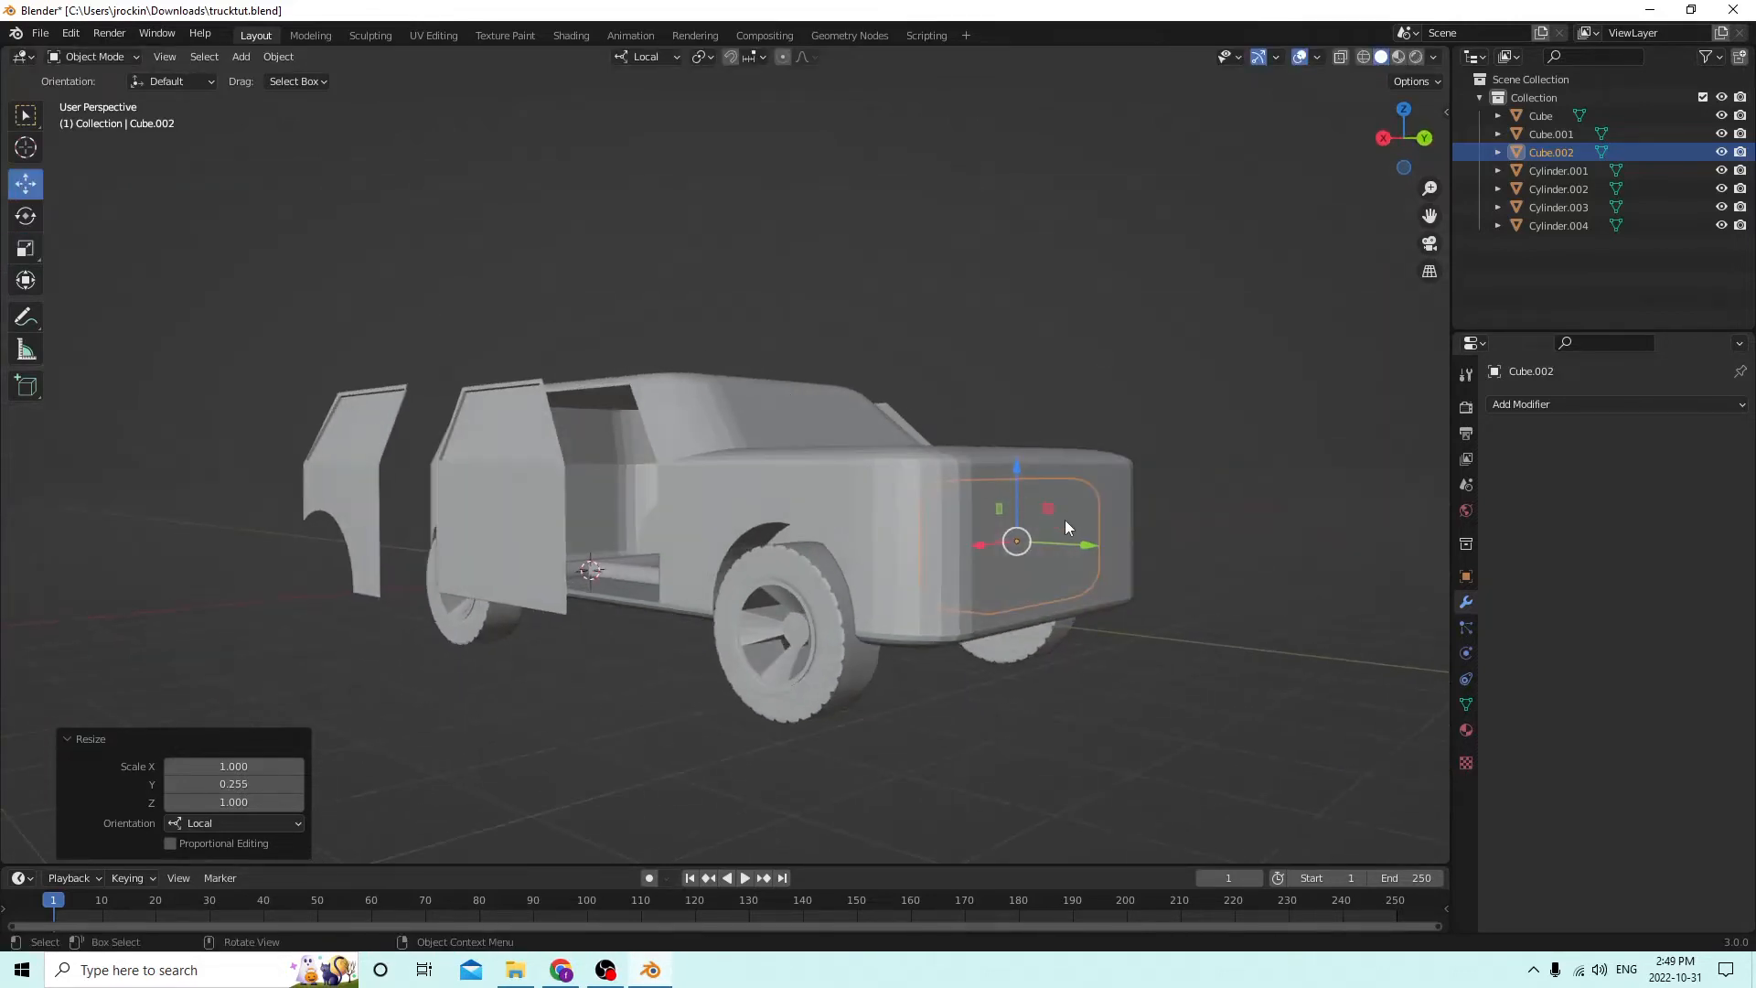
{"action": "left_click_drag", "start_coordinate": [1070, 521], "coordinate": [1130, 560]}
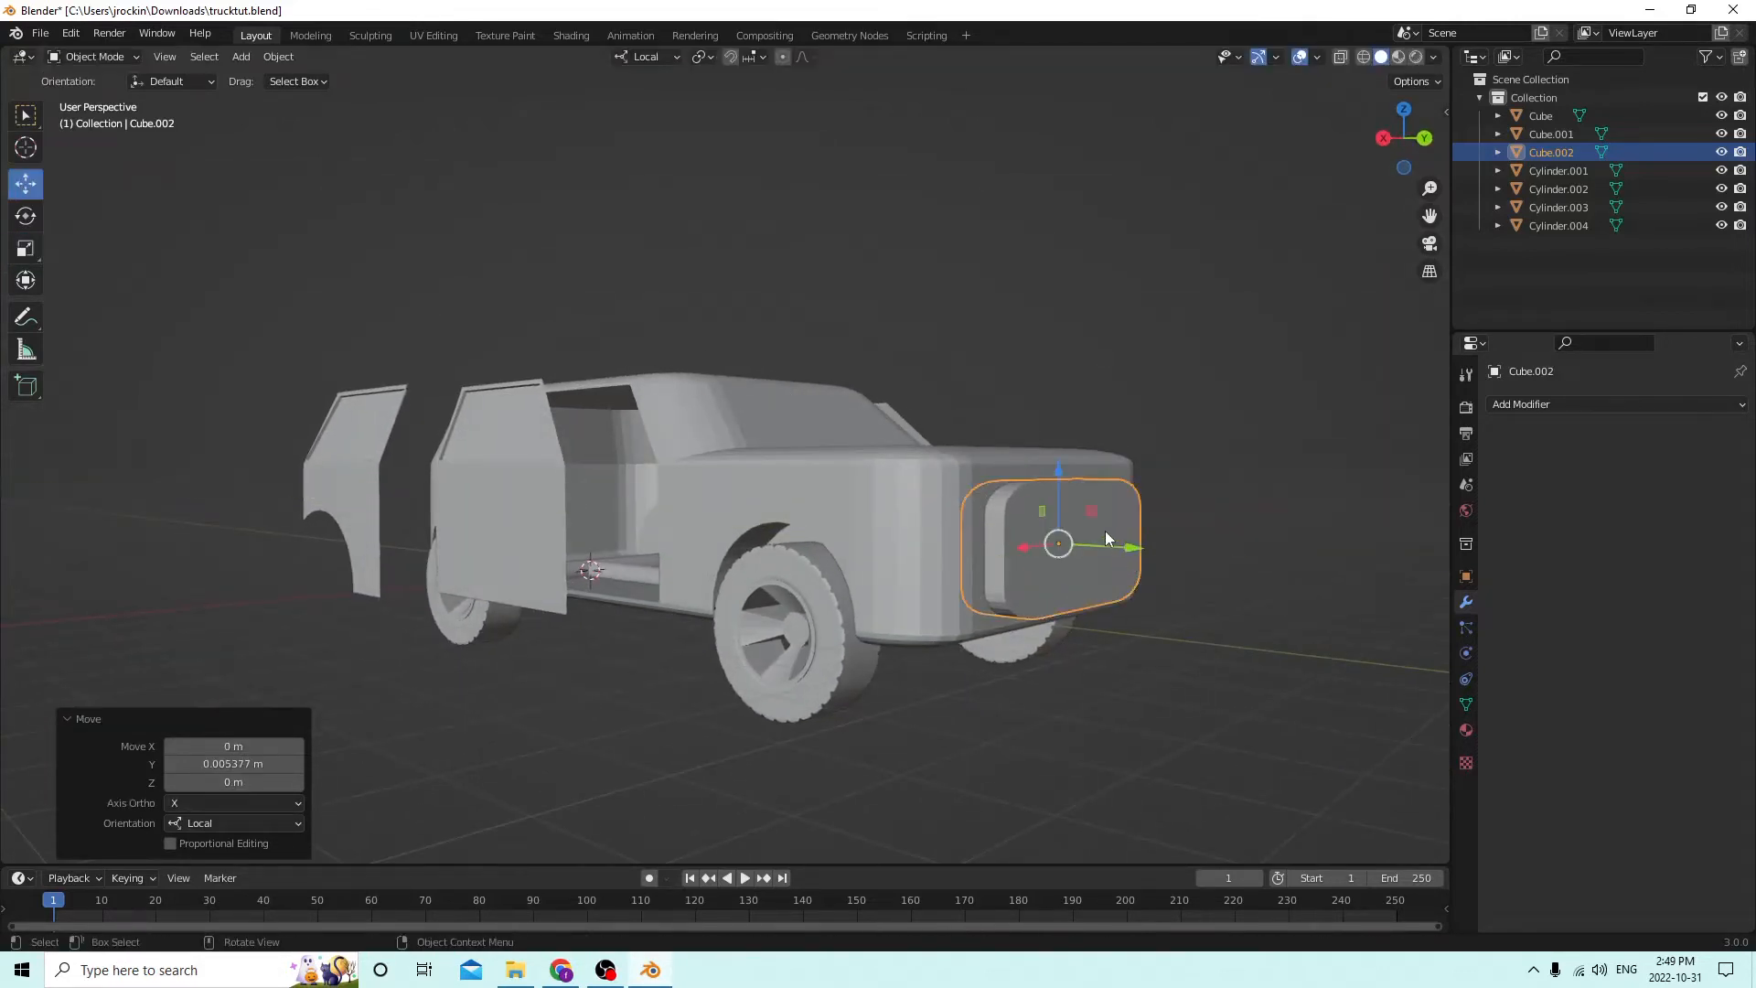
{"action": "left_click_drag", "start_coordinate": [1066, 468], "coordinate": [1066, 463]}
{"action": "middle_click_drag", "start_coordinate": [1066, 463], "coordinate": [1008, 471]}
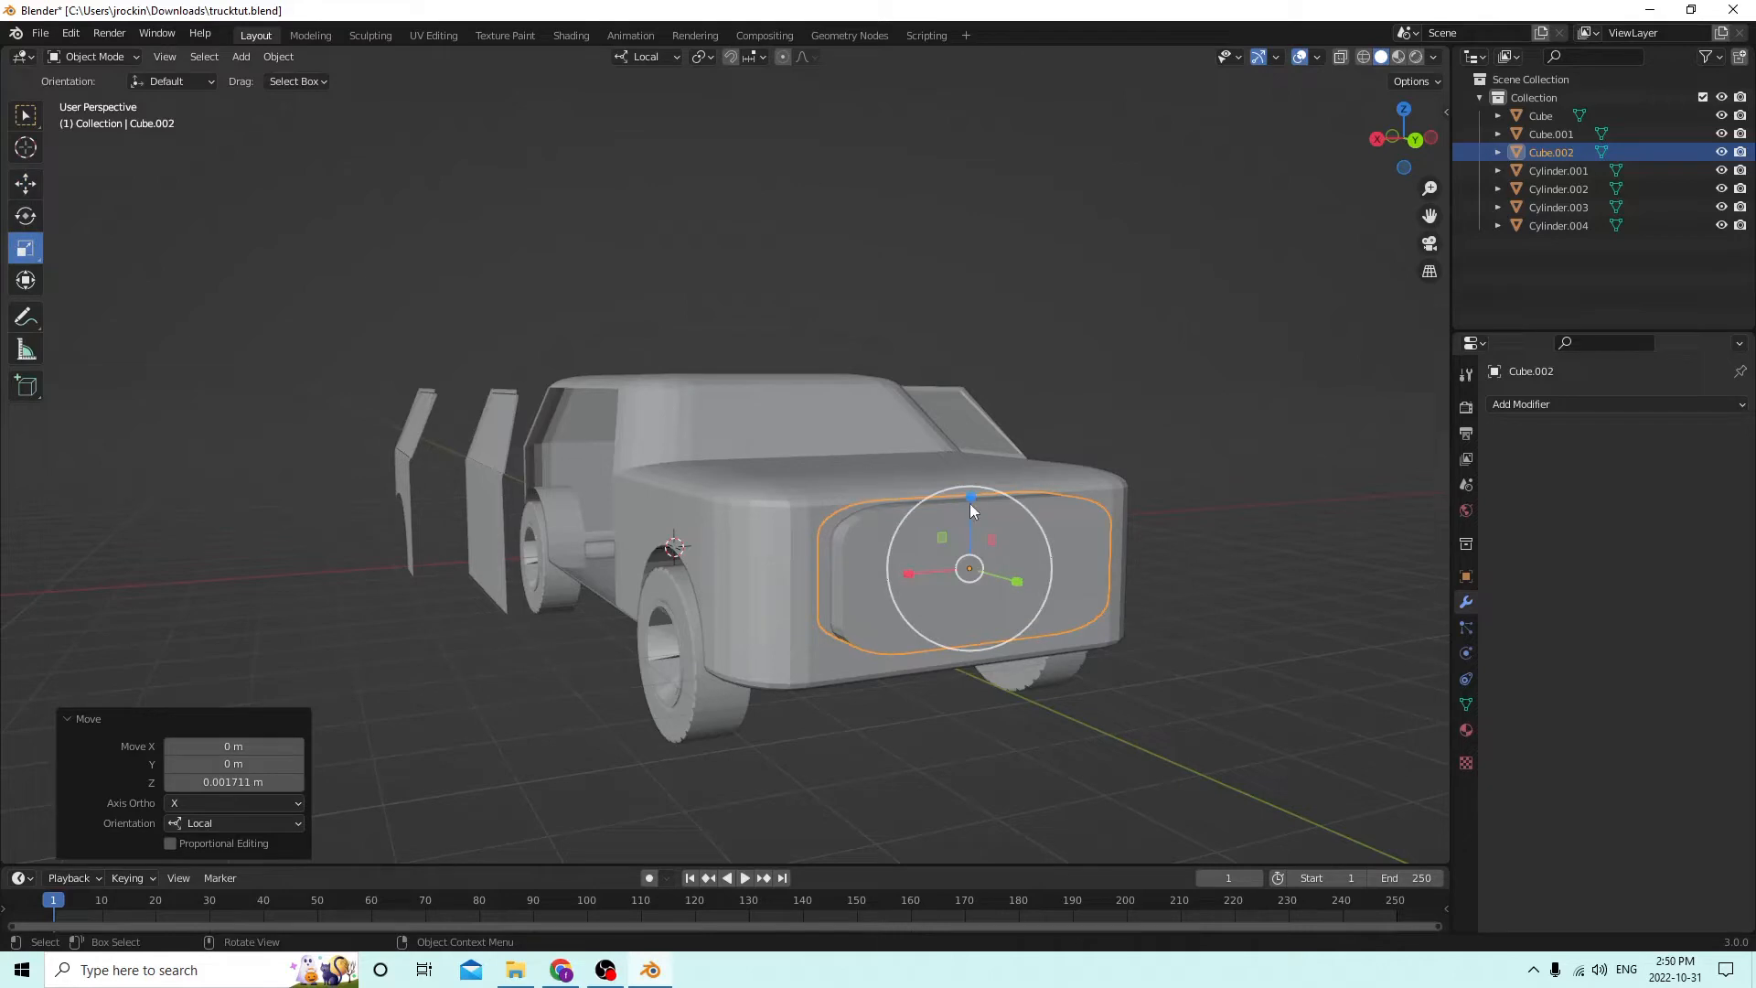
Slightly reduce the front block's height and adjust its vertical position on the body's front face.
{"action": "left_click_drag", "start_coordinate": [968, 492], "coordinate": [969, 502]}
{"action": "middle_click_drag", "start_coordinate": [969, 502], "coordinate": [877, 478]}
{"action": "left_click", "coordinate": [26, 183]}
{"action": "middle_click_drag", "start_coordinate": [586, 393], "coordinate": [1002, 494]}
{"action": "left_click_drag", "start_coordinate": [1001, 518], "coordinate": [1001, 519]}
{"action": "middle_click_drag", "start_coordinate": [1002, 518], "coordinate": [933, 545]}
Add a horizontal loop cut across the body's front, slid toward the lower edge with a factor of about 0.651.
{"action": "key", "text": "Tab"}
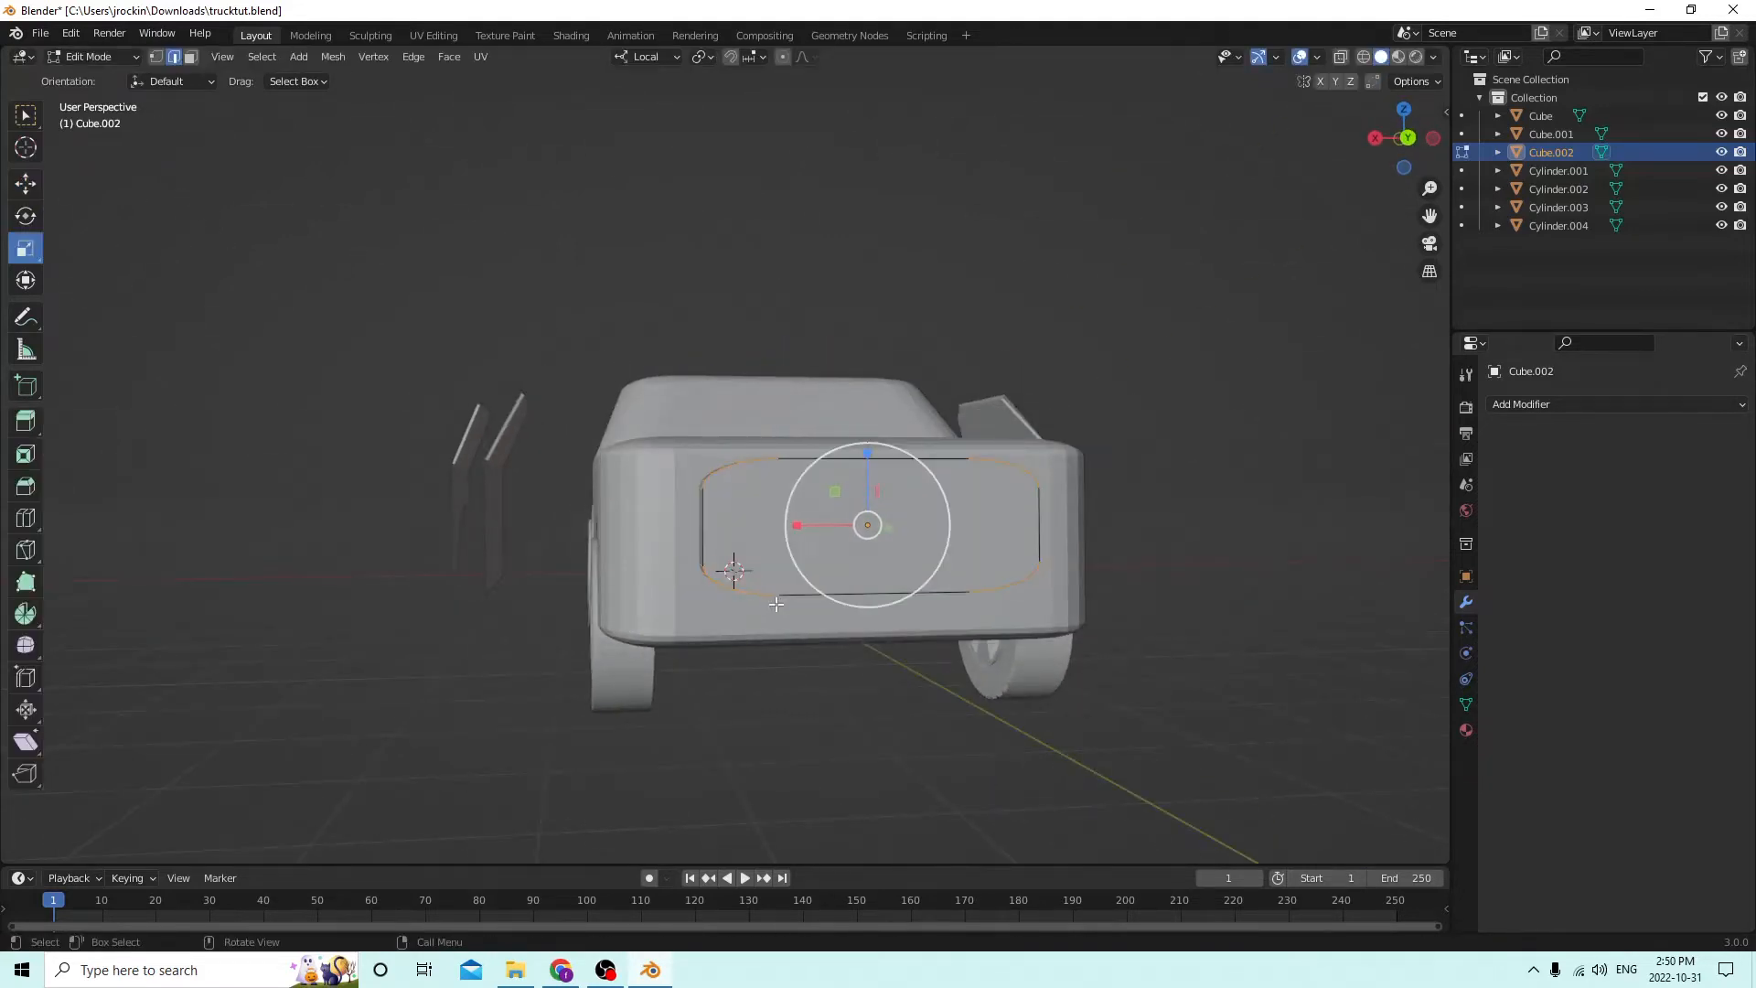
{"action": "left_click", "coordinate": [705, 623]}
{"action": "middle_click_drag", "start_coordinate": [640, 541], "coordinate": [657, 568]}
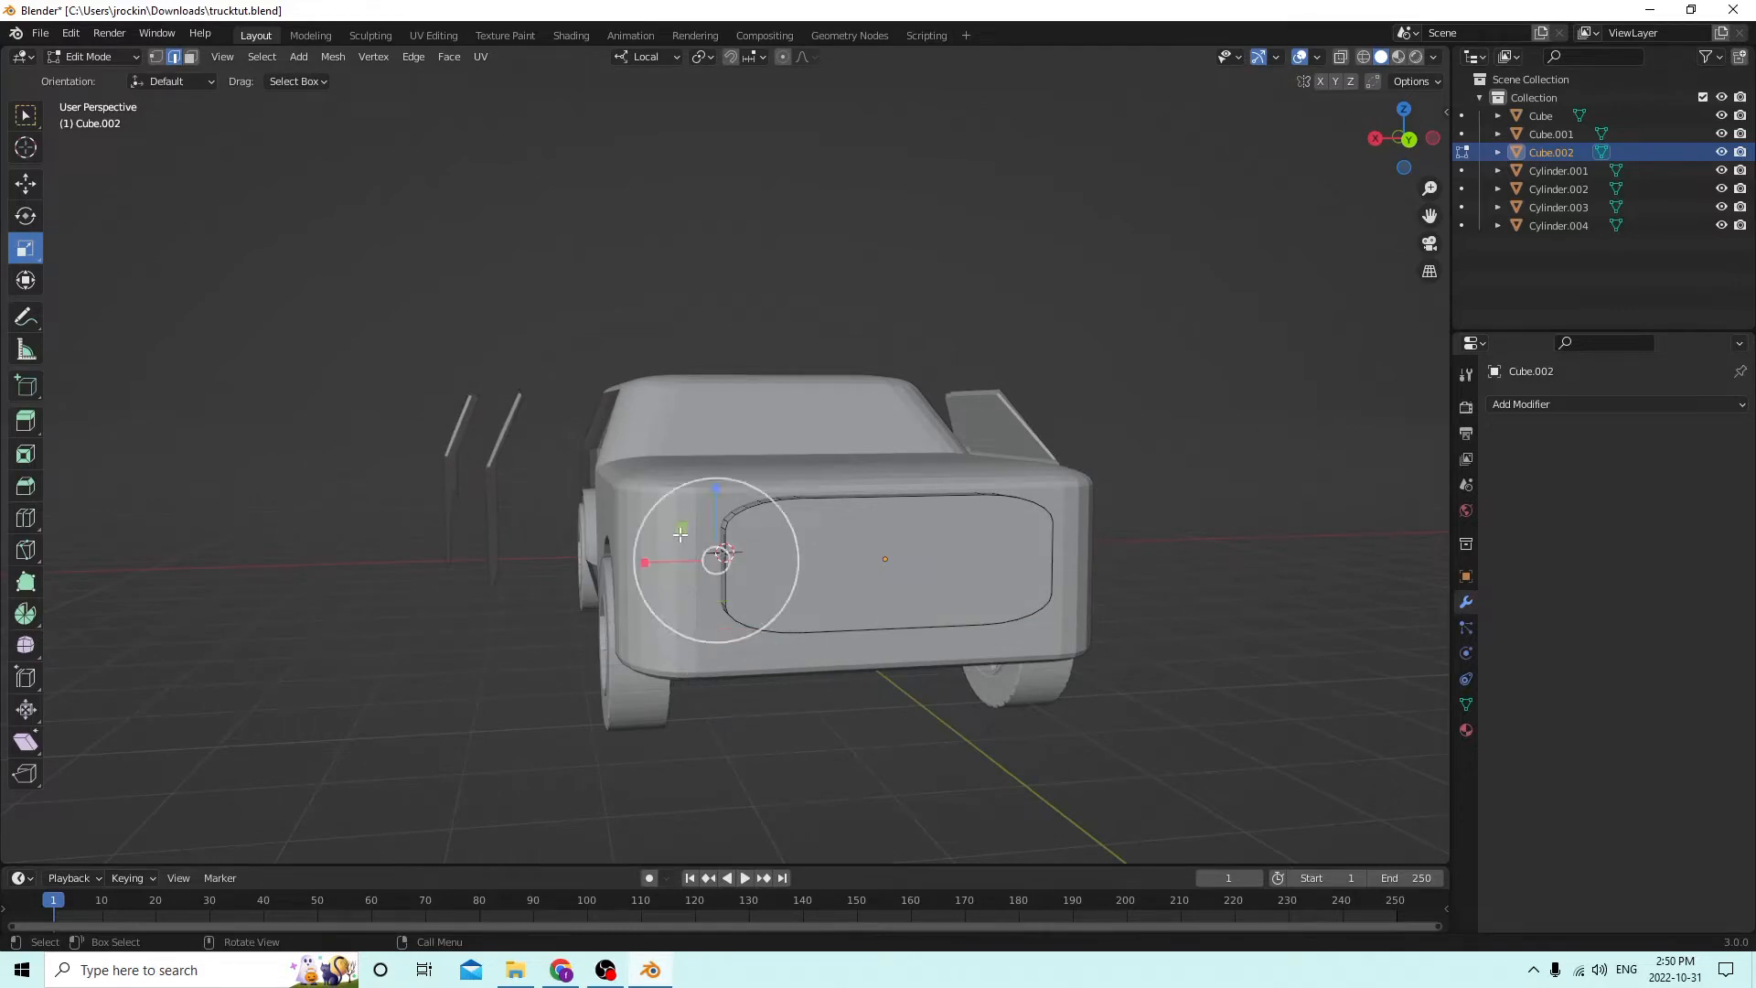
{"action": "key", "text": "Tab"}
{"action": "left_click", "coordinate": [677, 535]}
{"action": "key", "text": "Tab"}
{"action": "key", "text": "ctrl+r"}
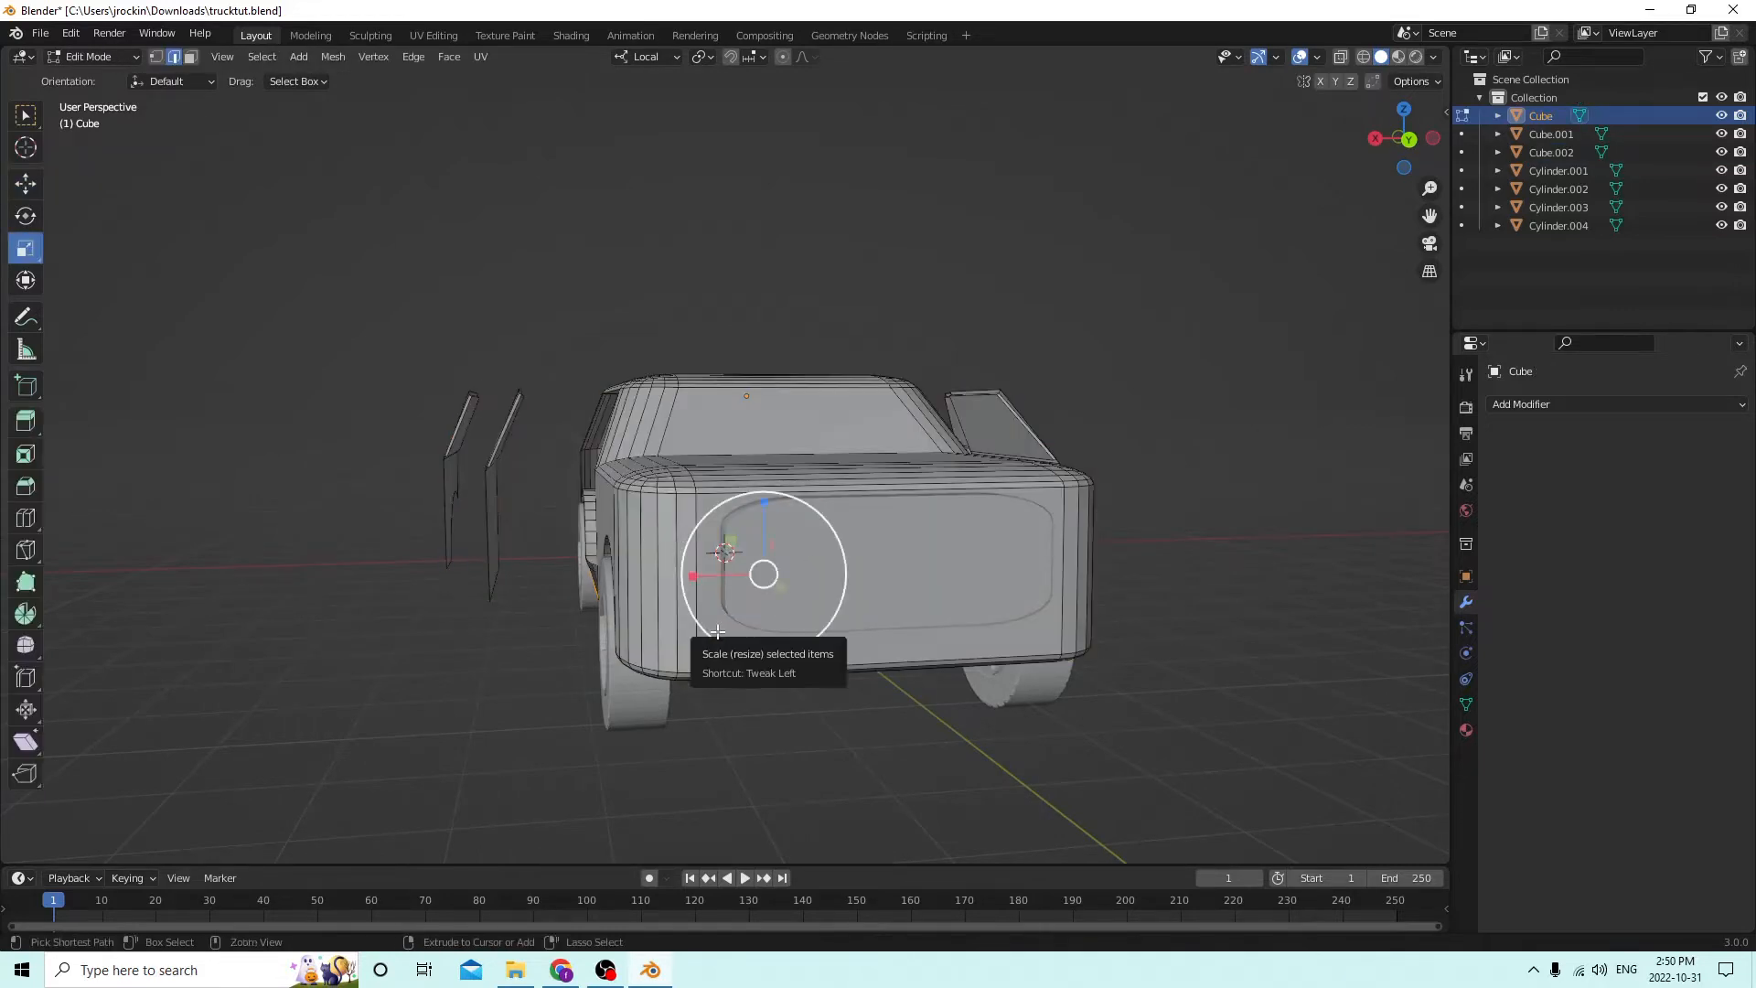
{"action": "left_click", "coordinate": [667, 653]}
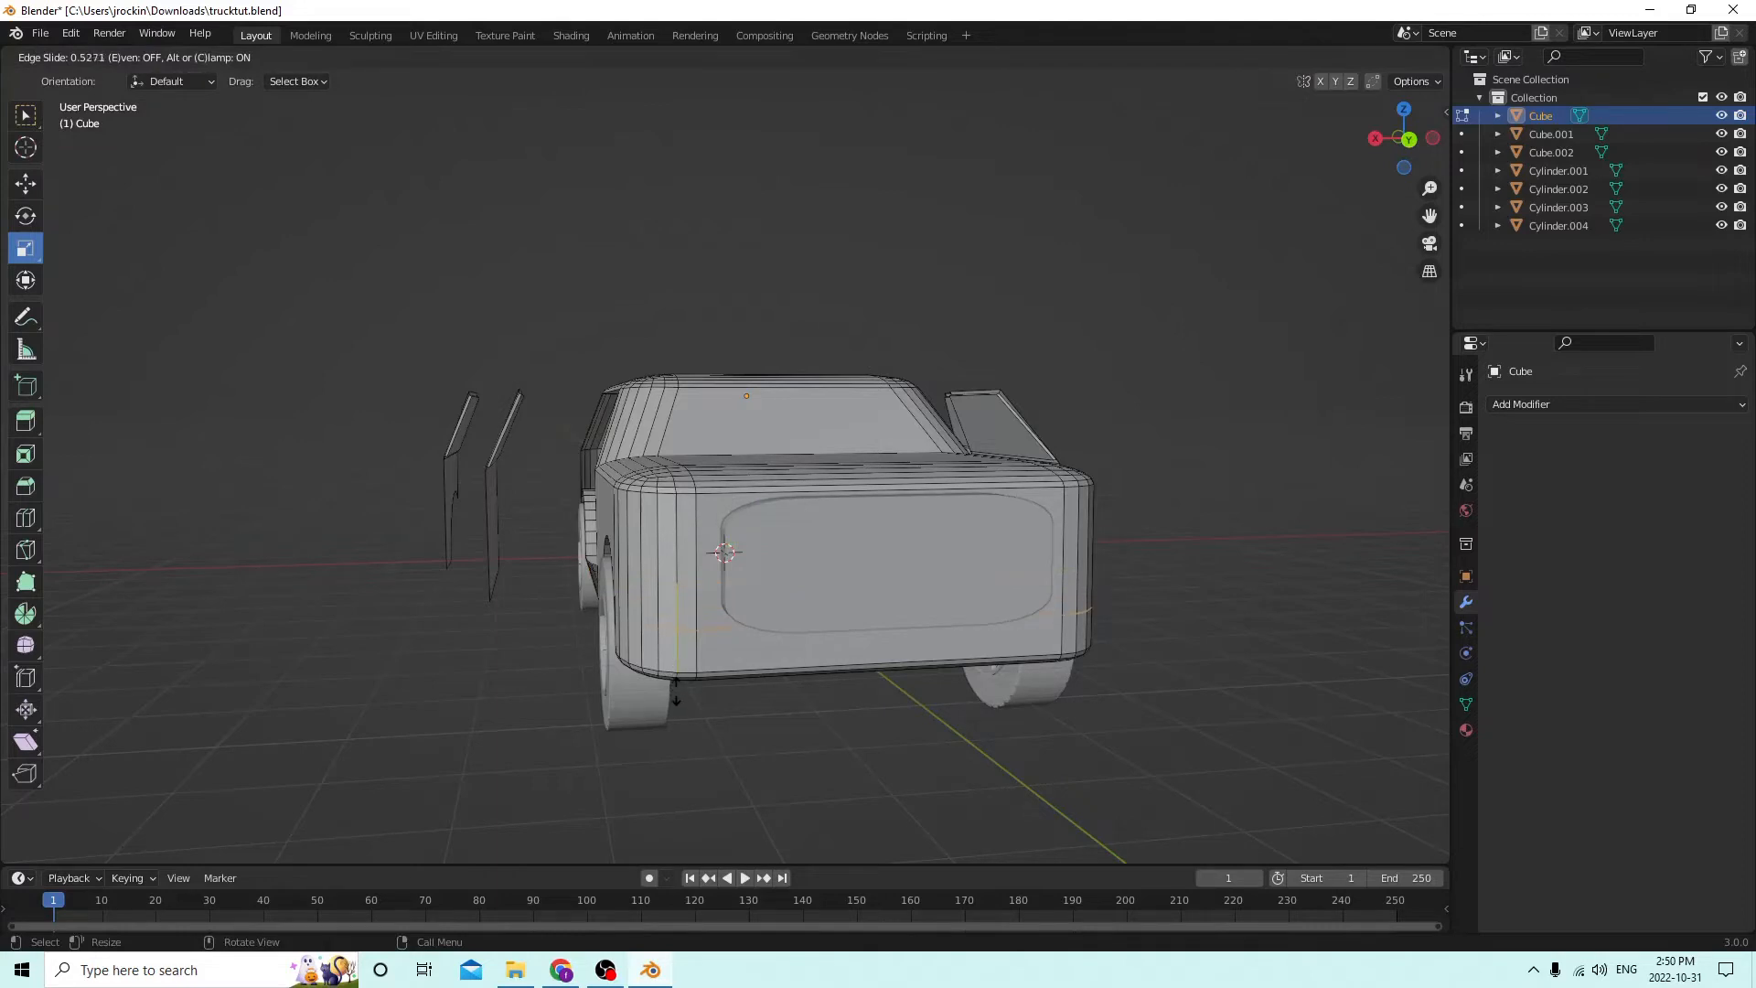
{"action": "left_click", "coordinate": [678, 698]}
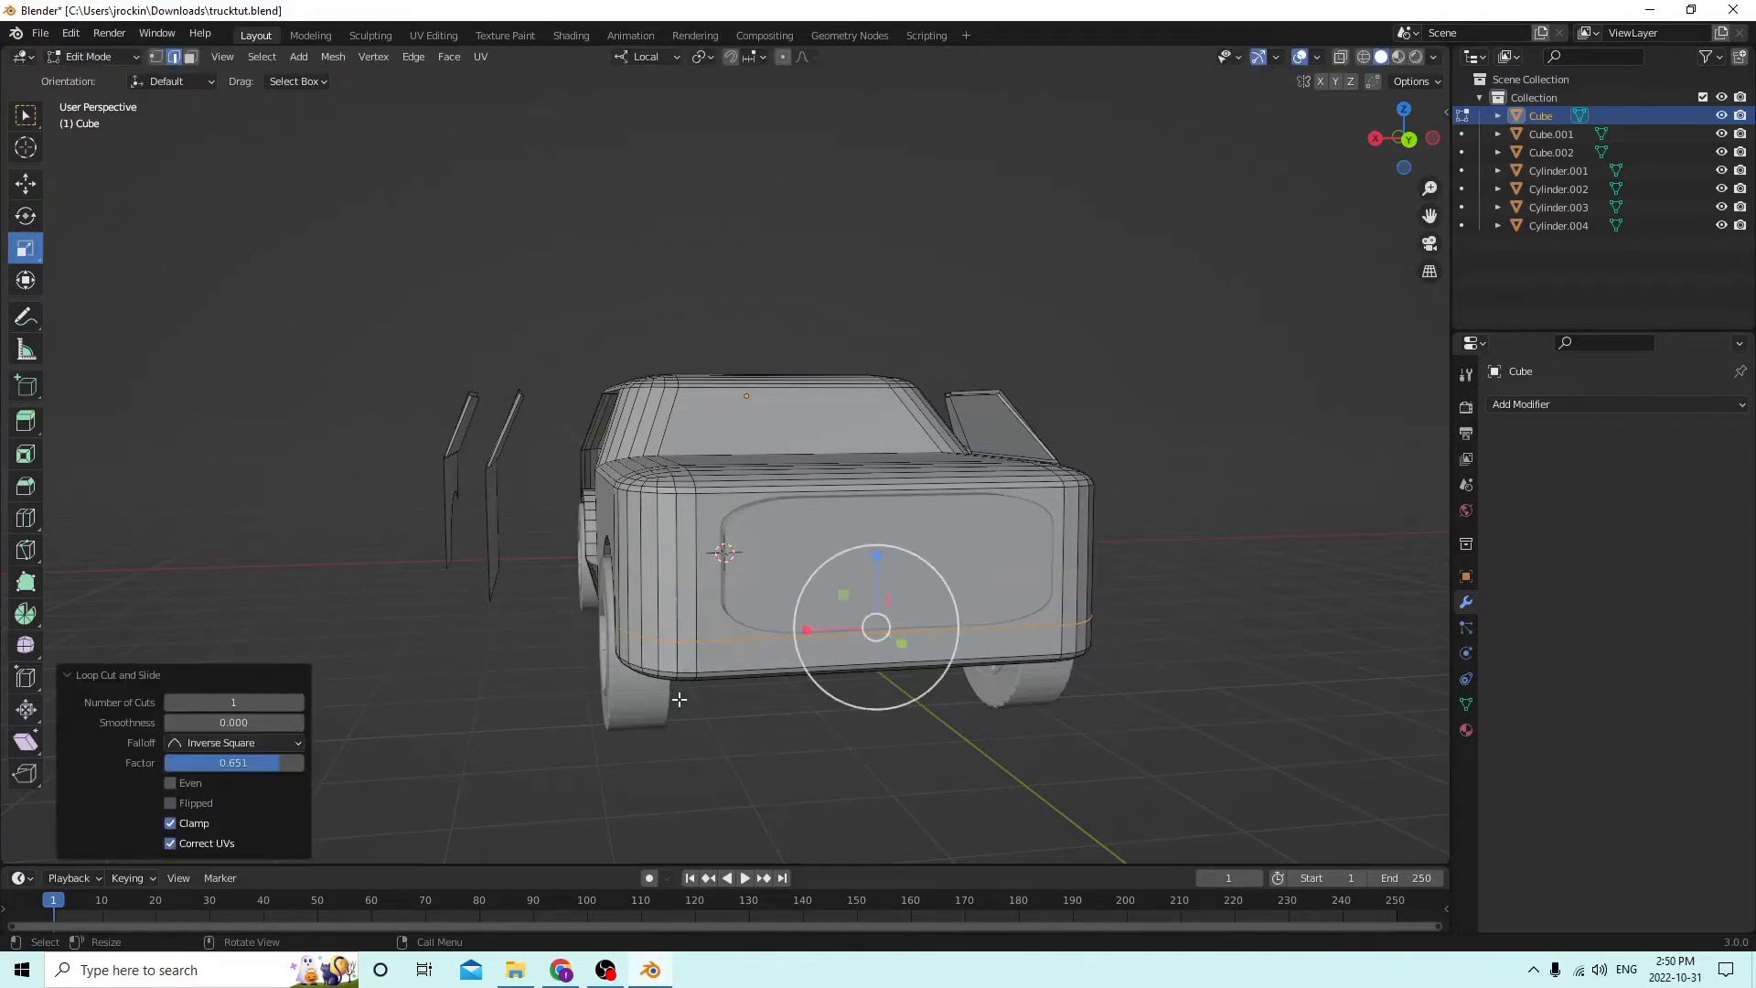
Add a horizontal loop cut across the body's rear, slid toward the lower edge, and return to Object Mode.
{"action": "middle_click_drag", "start_coordinate": [678, 697], "coordinate": [279, 583]}
{"action": "key", "text": "alt+a"}
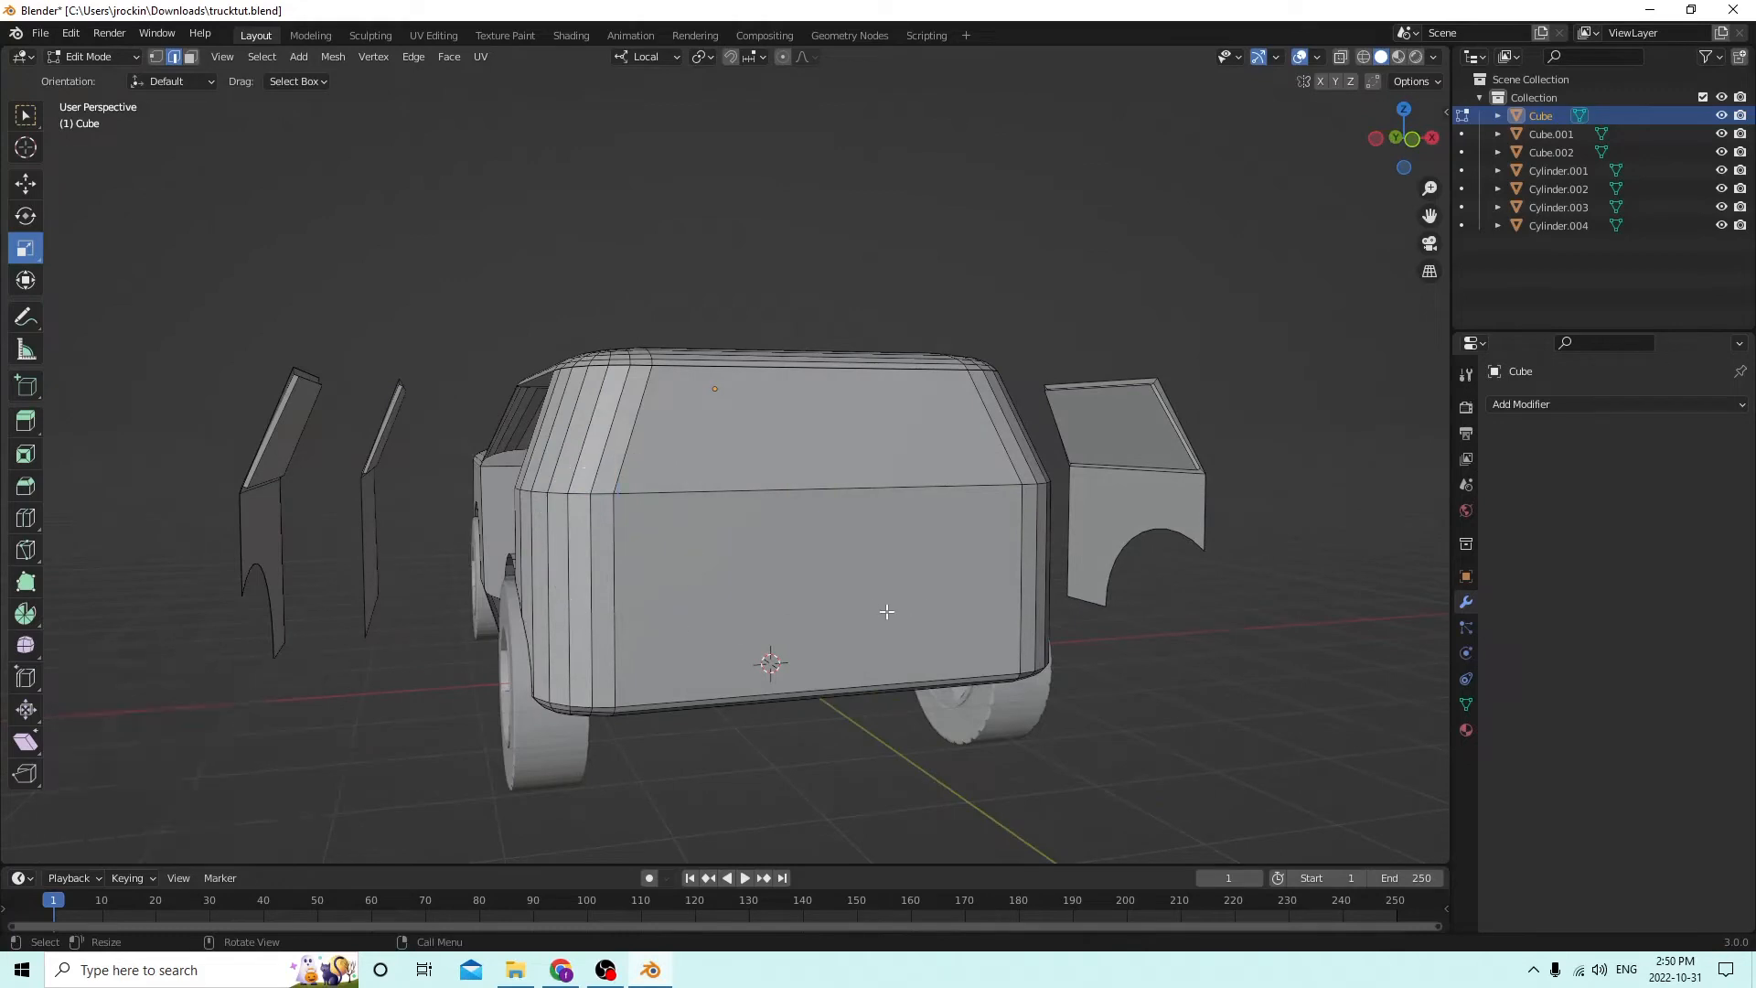
{"action": "left_click", "coordinate": [568, 632]}
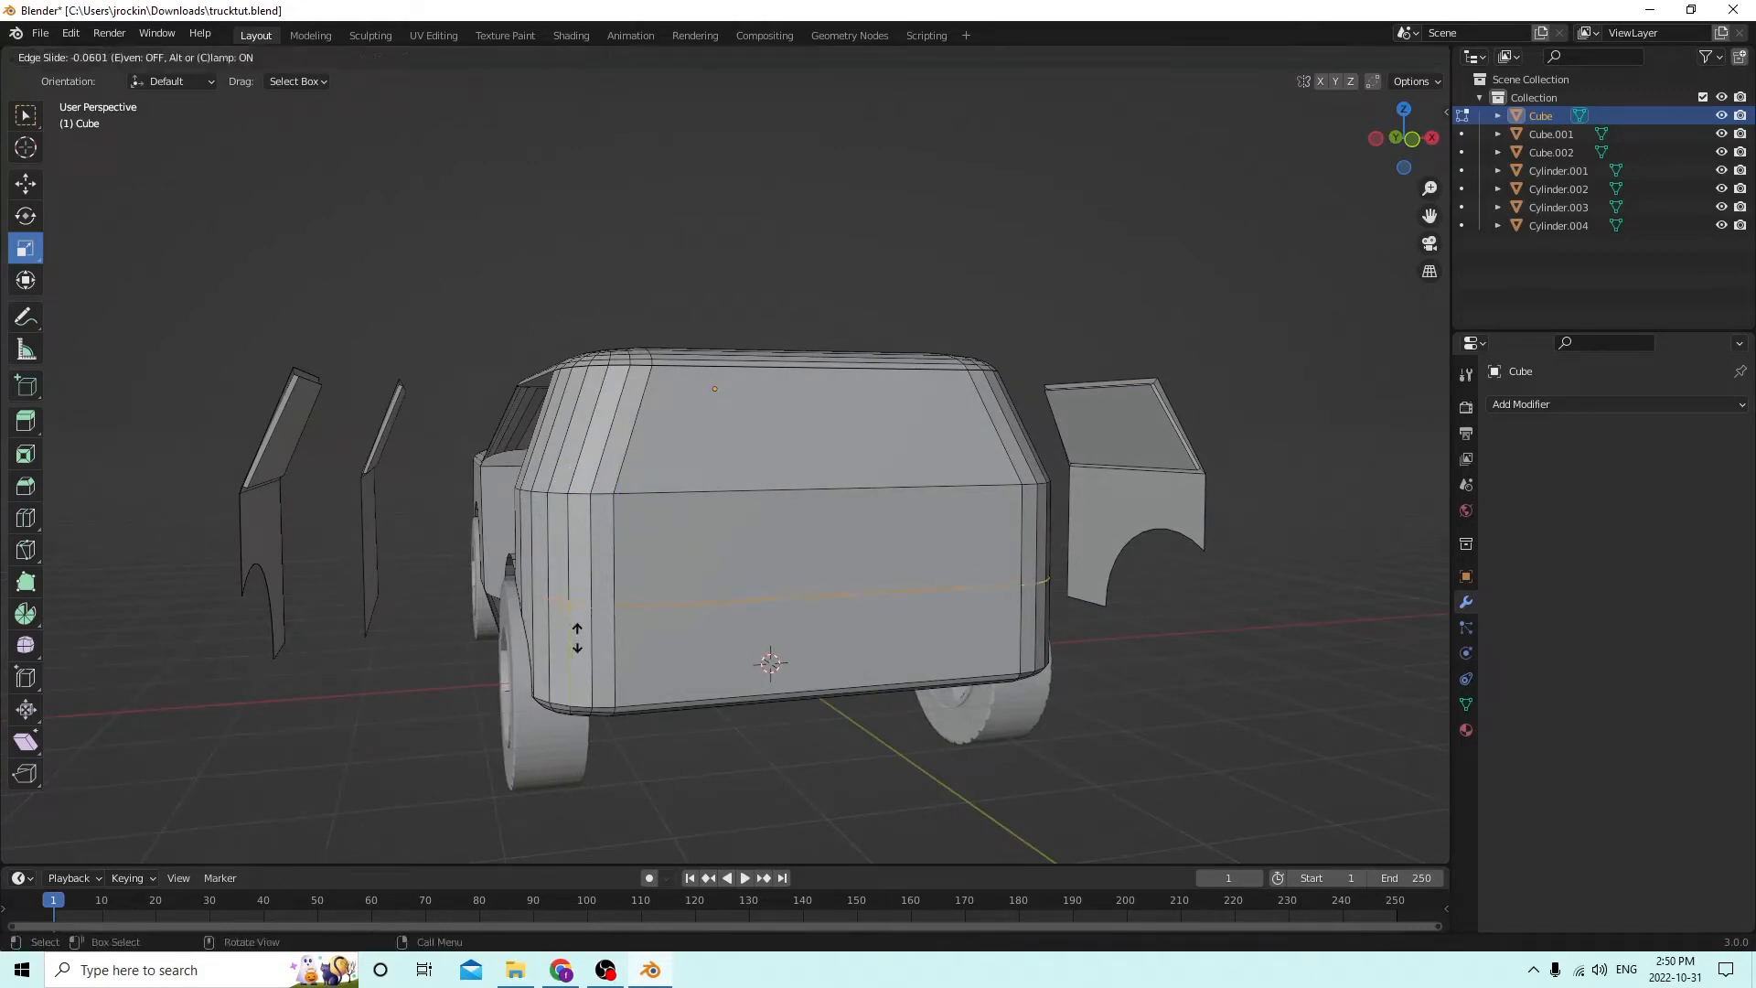
{"action": "left_click", "coordinate": [576, 695]}
{"action": "middle_click_drag", "start_coordinate": [640, 682], "coordinate": [1207, 565]}
{"action": "key", "text": "alt+a"}
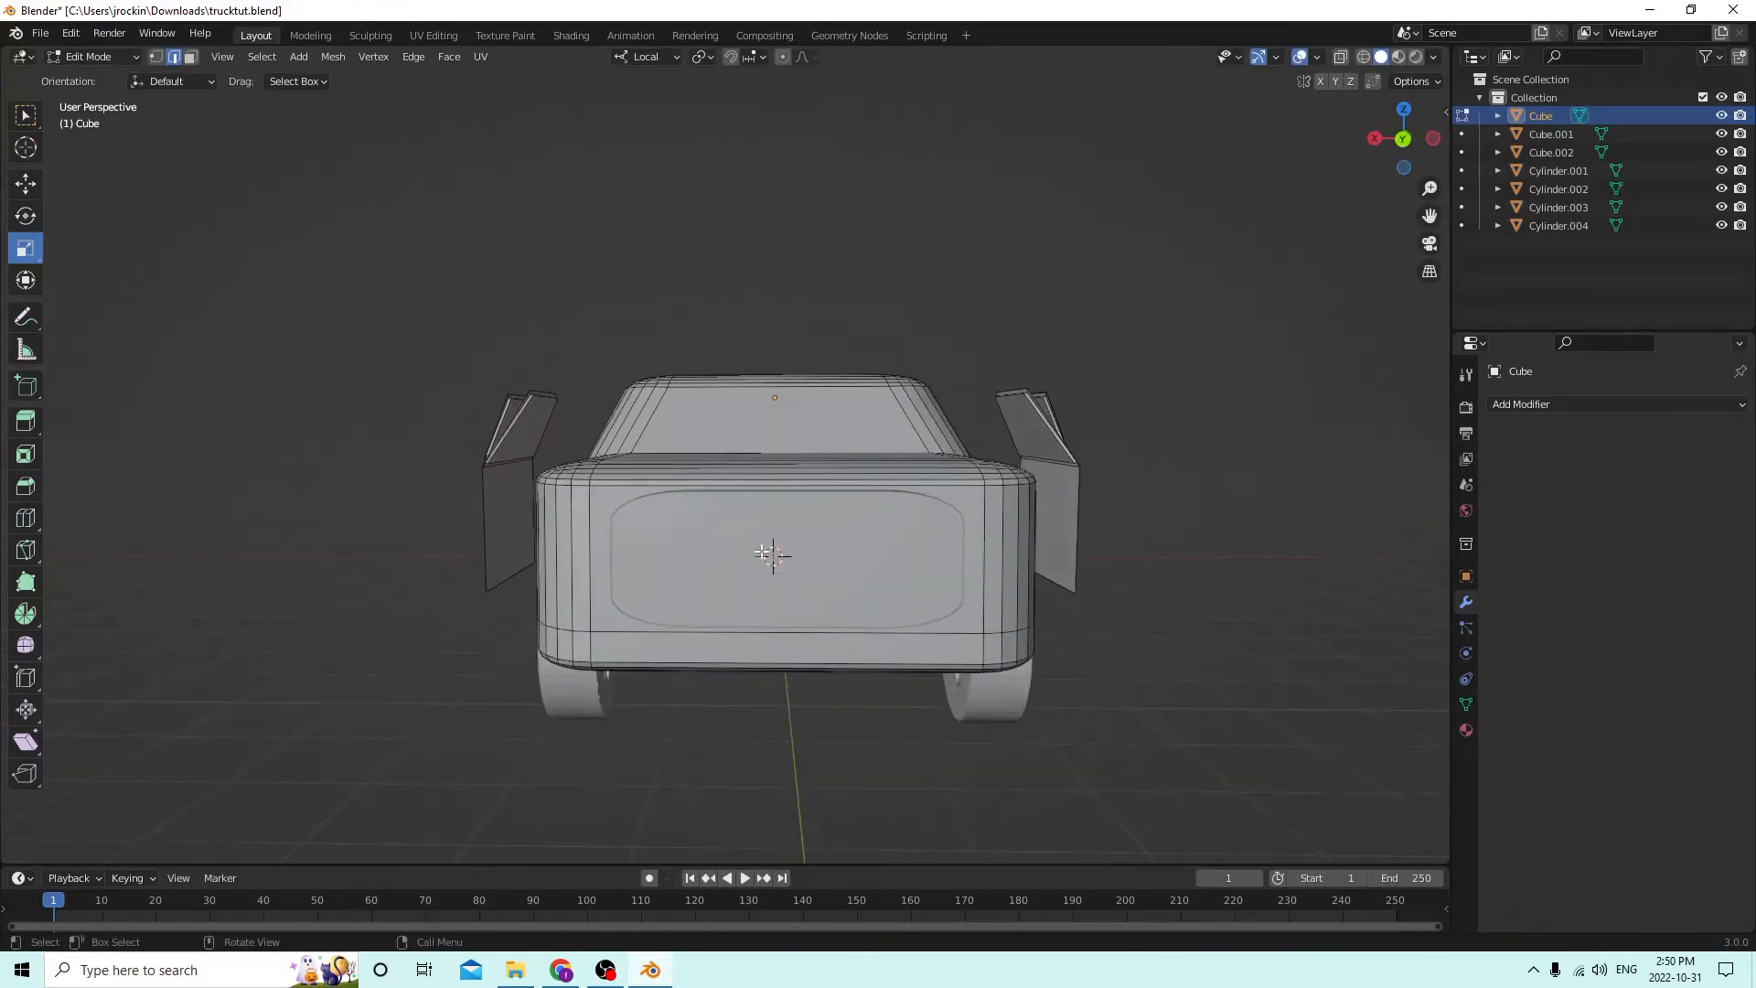
{"action": "key", "text": "Tab"}
Duplicate the rounded front block in place and move the copy about 0.0162 m forward along Y.
{"action": "middle_click_drag", "start_coordinate": [762, 553], "coordinate": [1044, 622]}
{"action": "left_click", "coordinate": [1077, 631]}
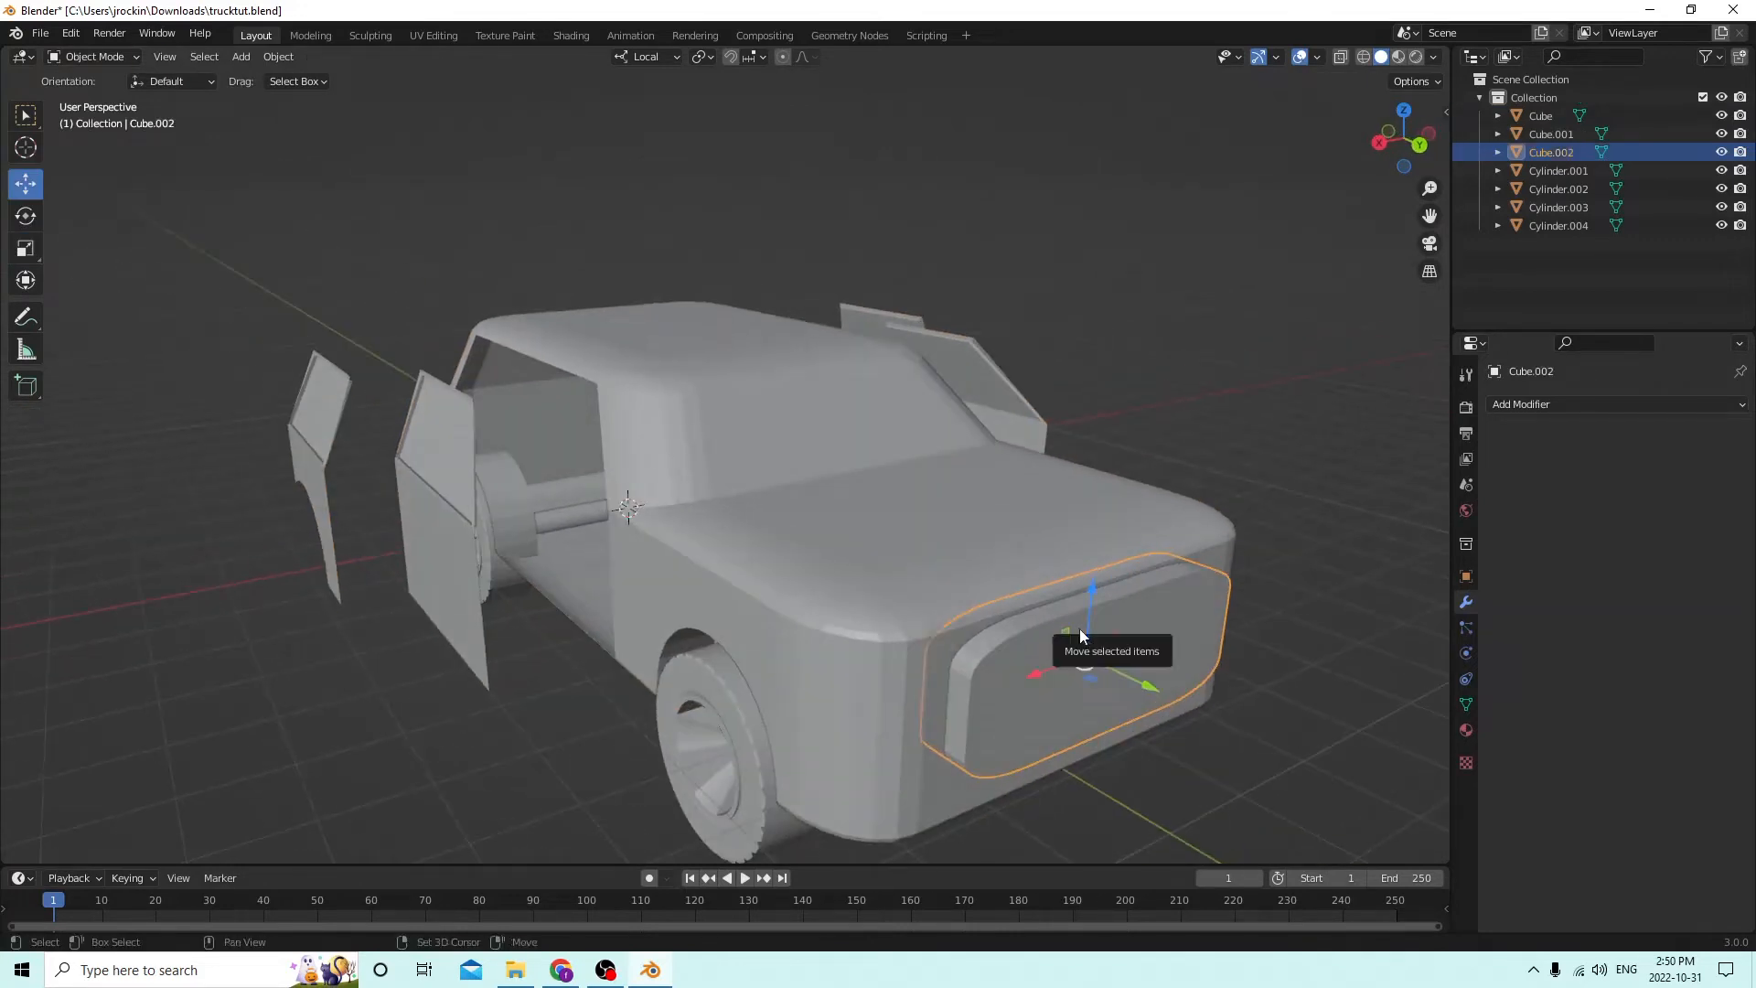
{"action": "key", "text": "shift+d"}
{"action": "right_click", "coordinate": [1165, 587]}
{"action": "middle_click_drag", "start_coordinate": [1165, 588], "coordinate": [1307, 615]}
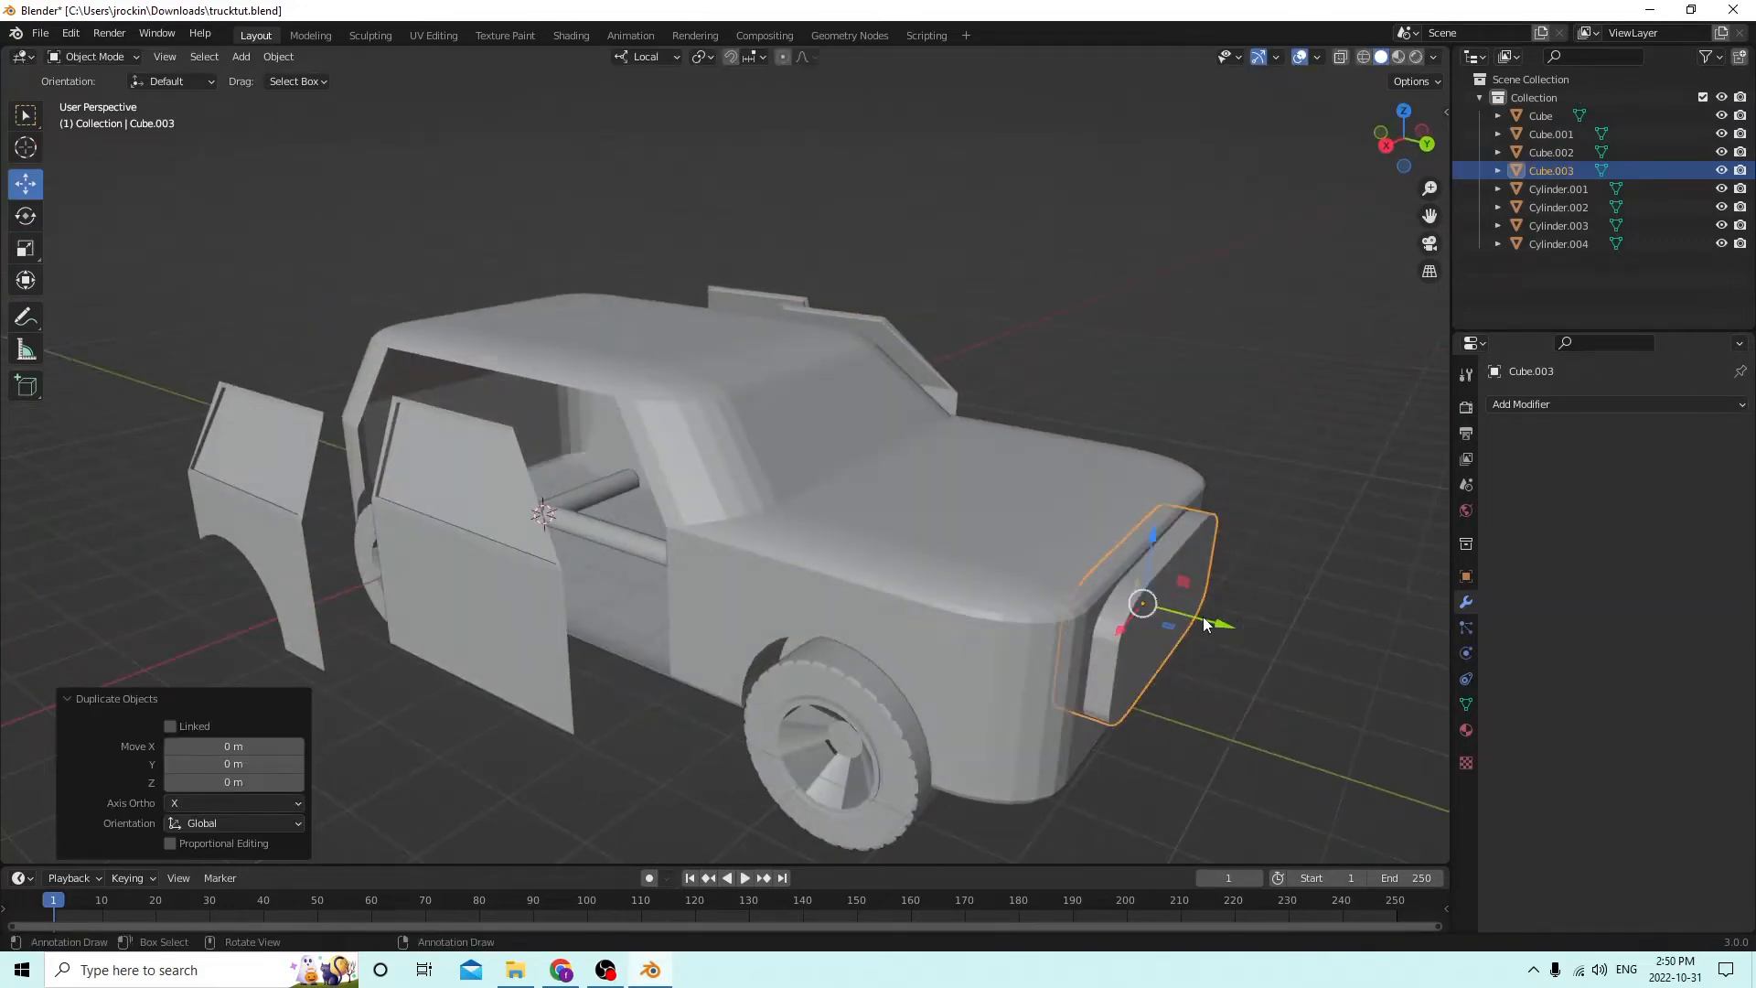
{"action": "left_click_drag", "start_coordinate": [1204, 624], "coordinate": [1271, 633]}
{"action": "middle_click_drag", "start_coordinate": [1271, 633], "coordinate": [918, 631]}
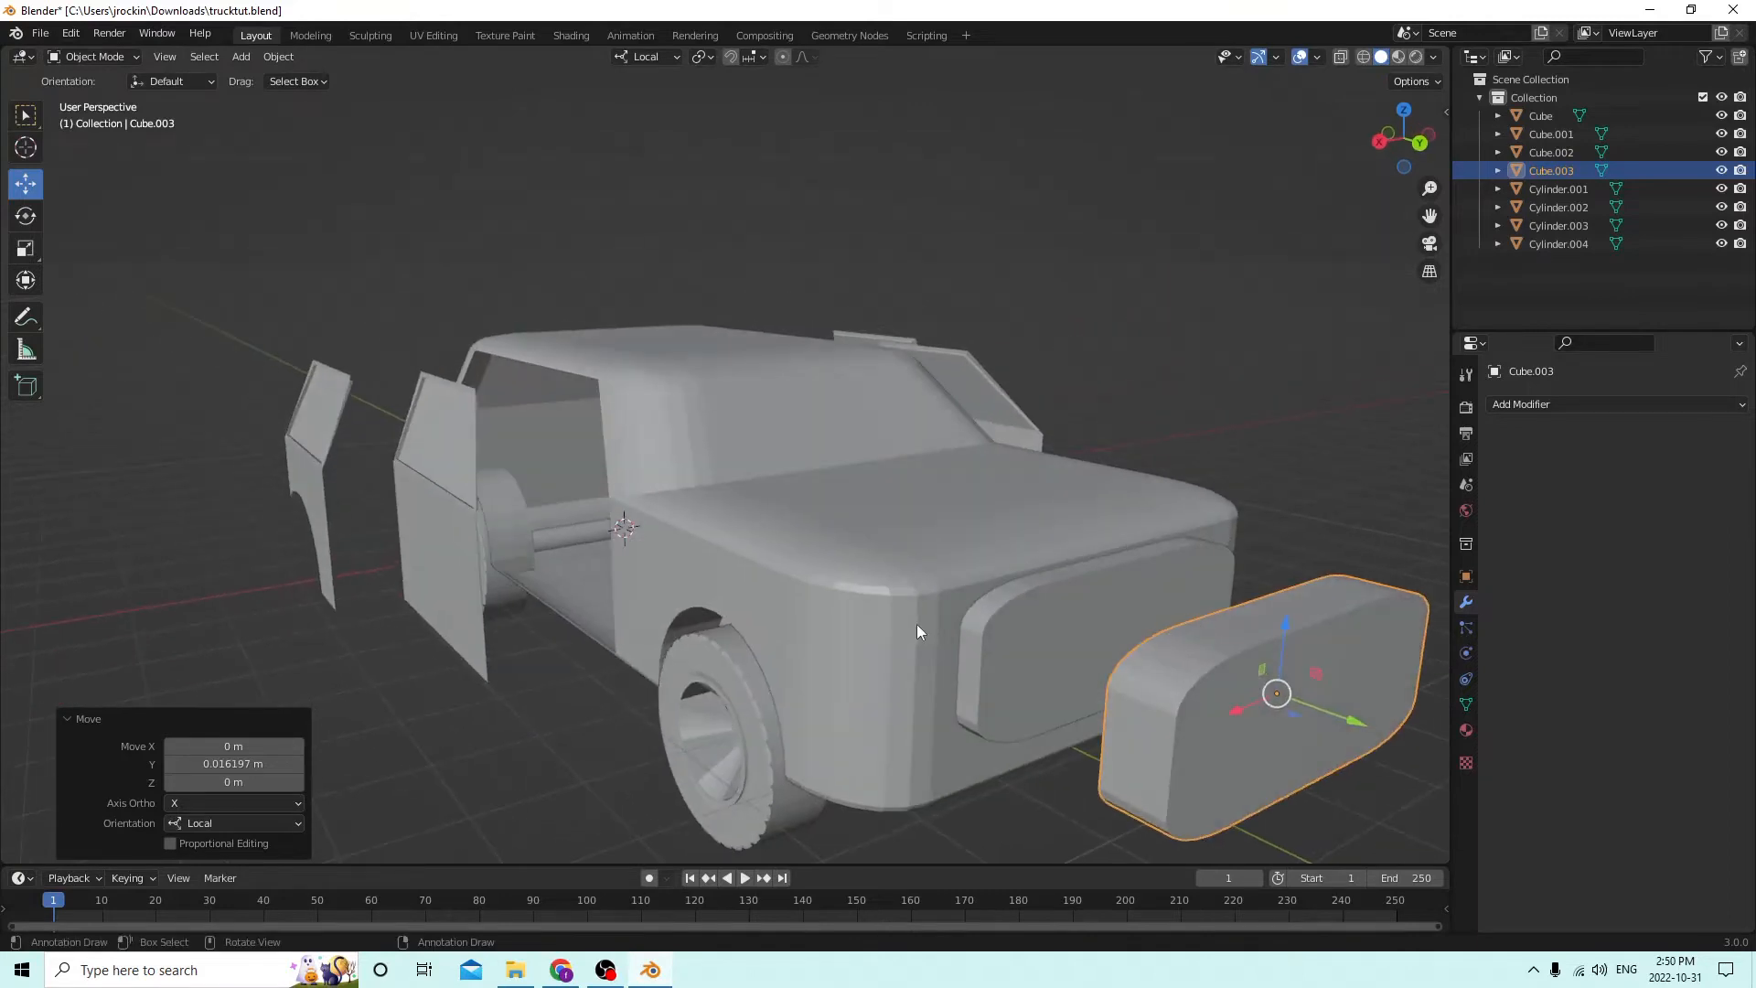
Scale the original front block to about 0.974 along X and reduce its height to about 0.88 along Z.
{"action": "left_click", "coordinate": [1039, 627]}
{"action": "middle_click_drag", "start_coordinate": [1039, 627], "coordinate": [873, 560]}
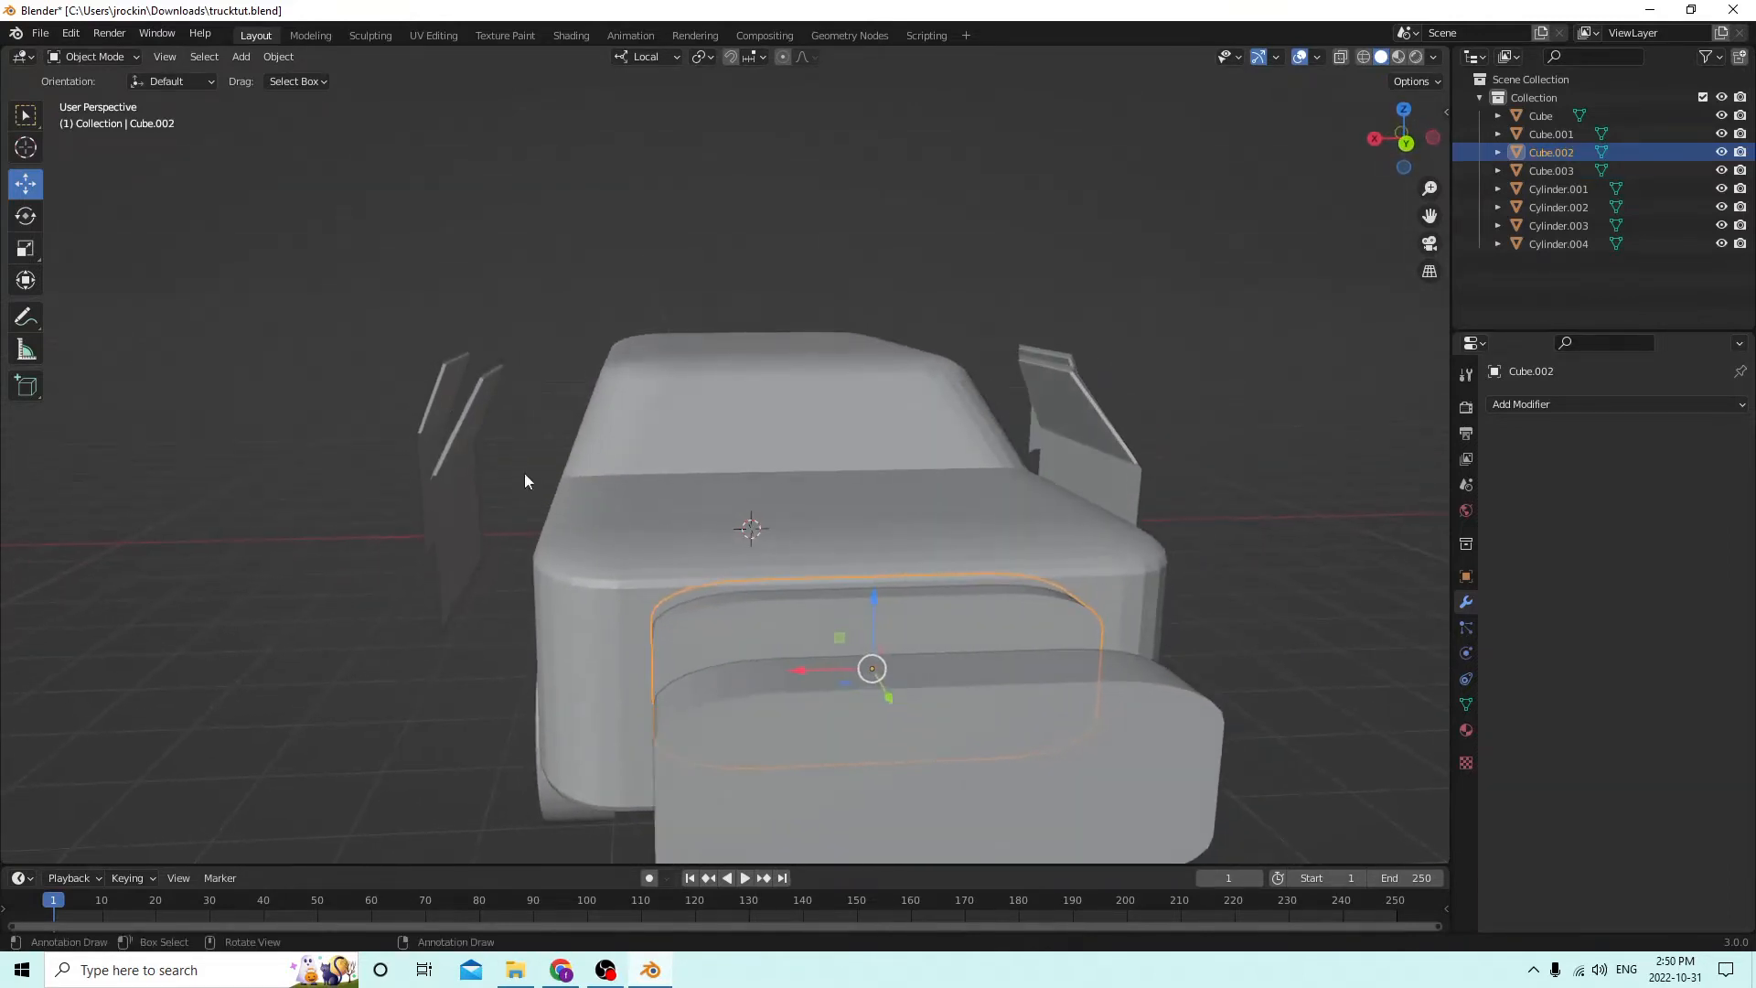
{"action": "left_click", "coordinate": [27, 250]}
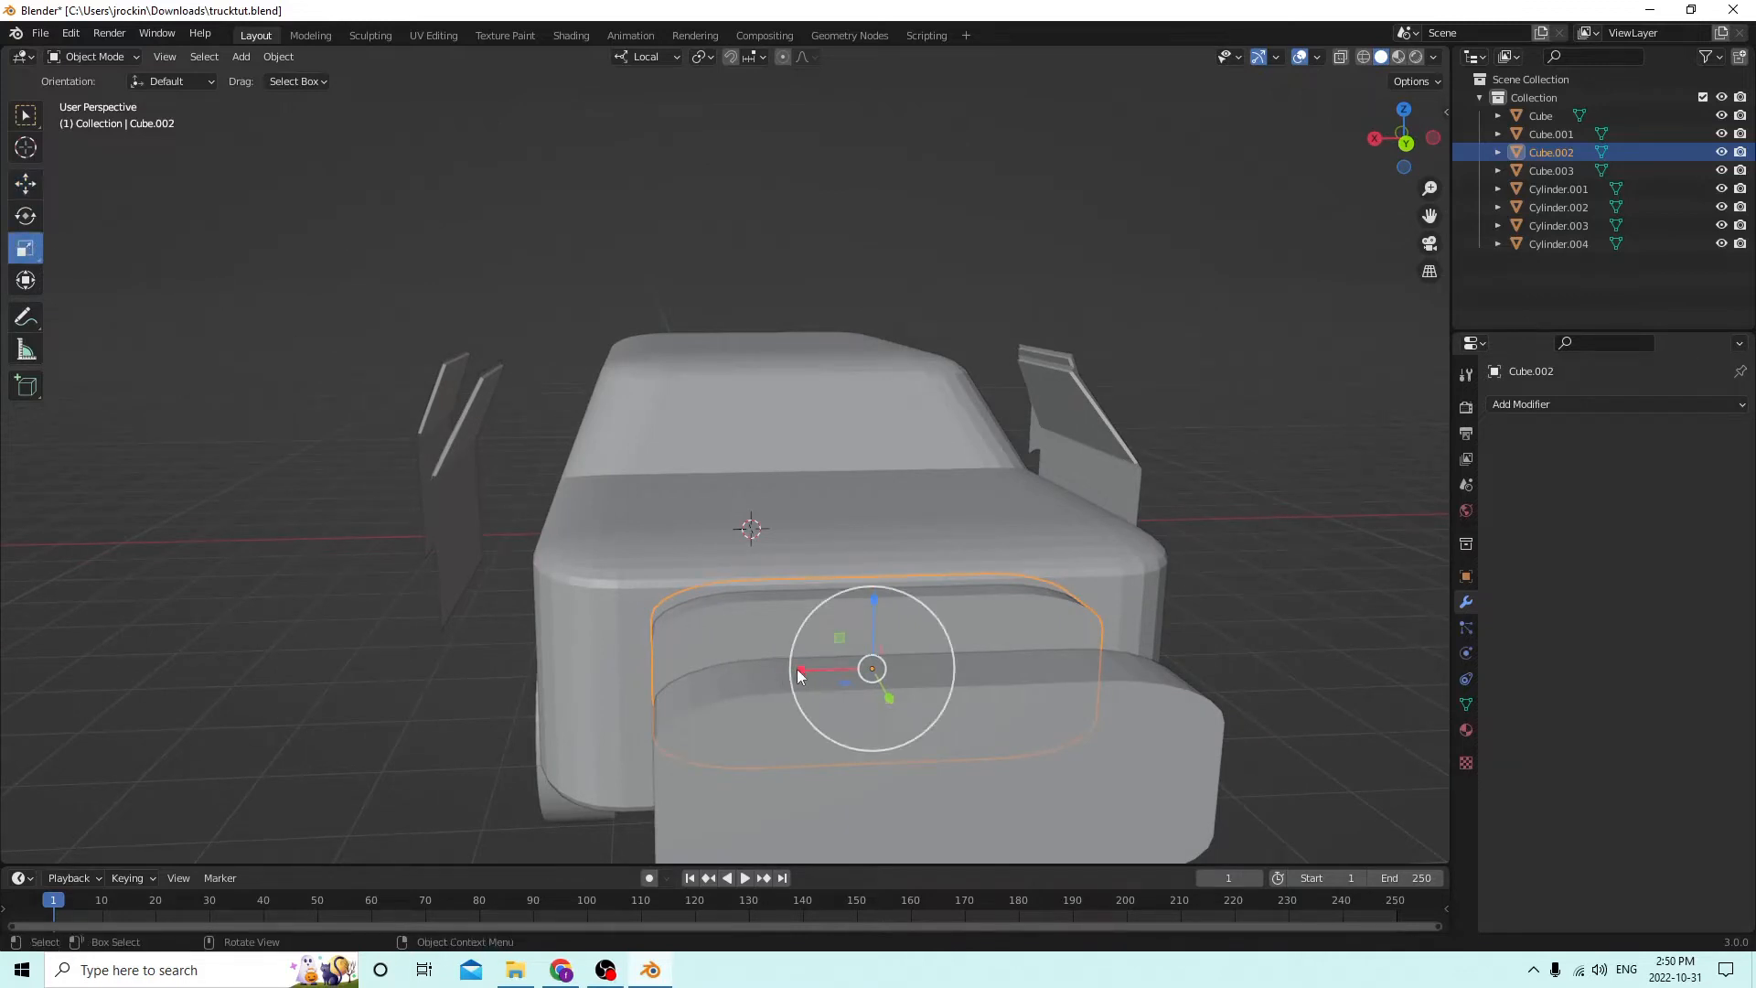
{"action": "left_click_drag", "start_coordinate": [798, 668], "coordinate": [801, 651]}
{"action": "middle_click_drag", "start_coordinate": [801, 651], "coordinate": [902, 599]}
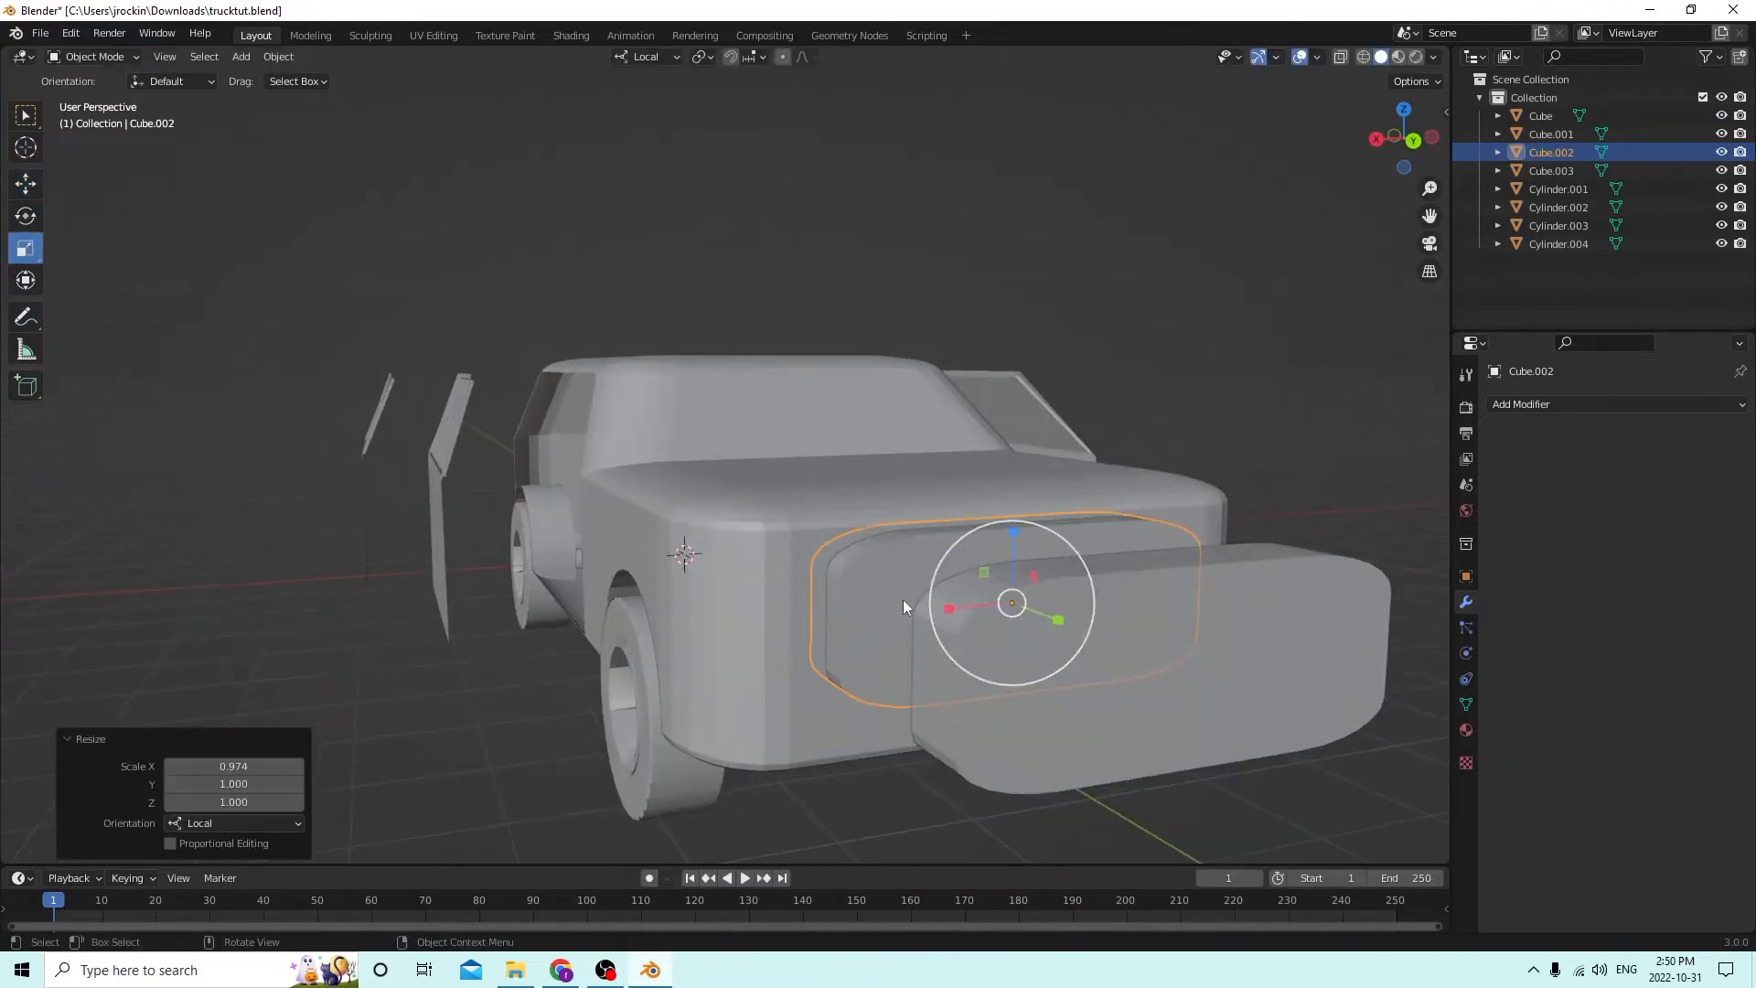
{"action": "left_click_drag", "start_coordinate": [1021, 537], "coordinate": [1020, 545]}
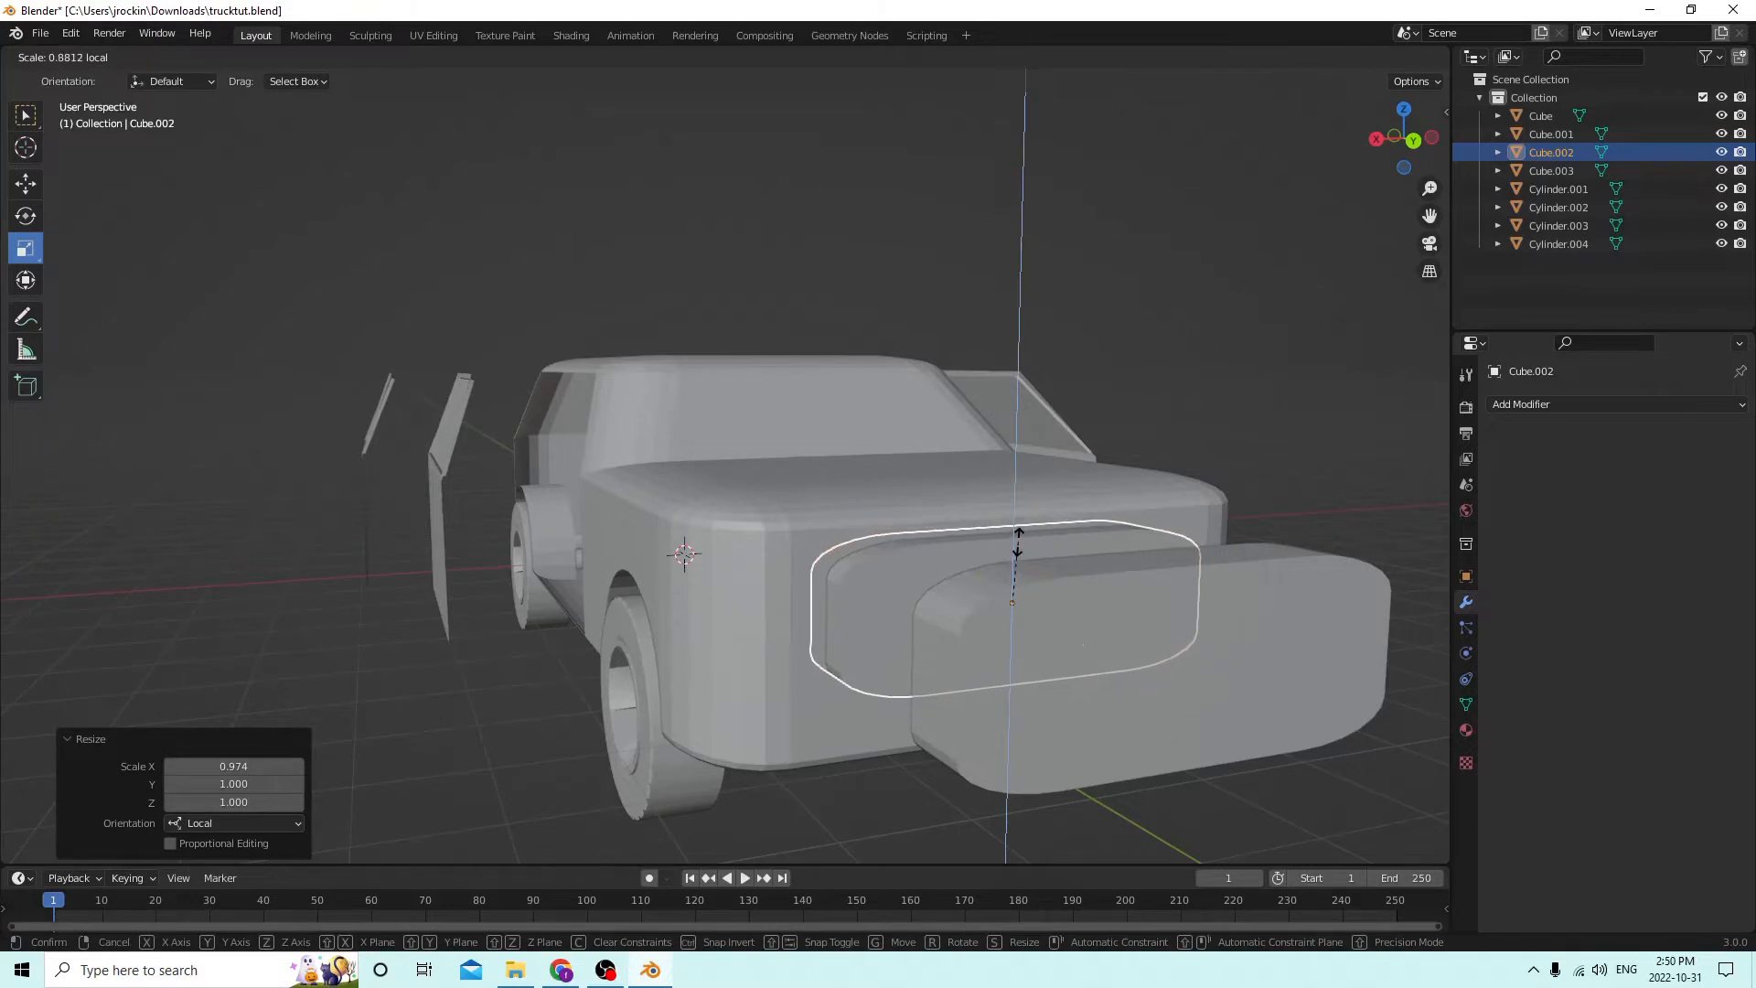
{"action": "middle_click_drag", "start_coordinate": [1020, 545], "coordinate": [1064, 581]}
Select the body together with the original front block and open the Bool Tool operations.
{"action": "left_click", "coordinate": [832, 573], "text": "shift"}
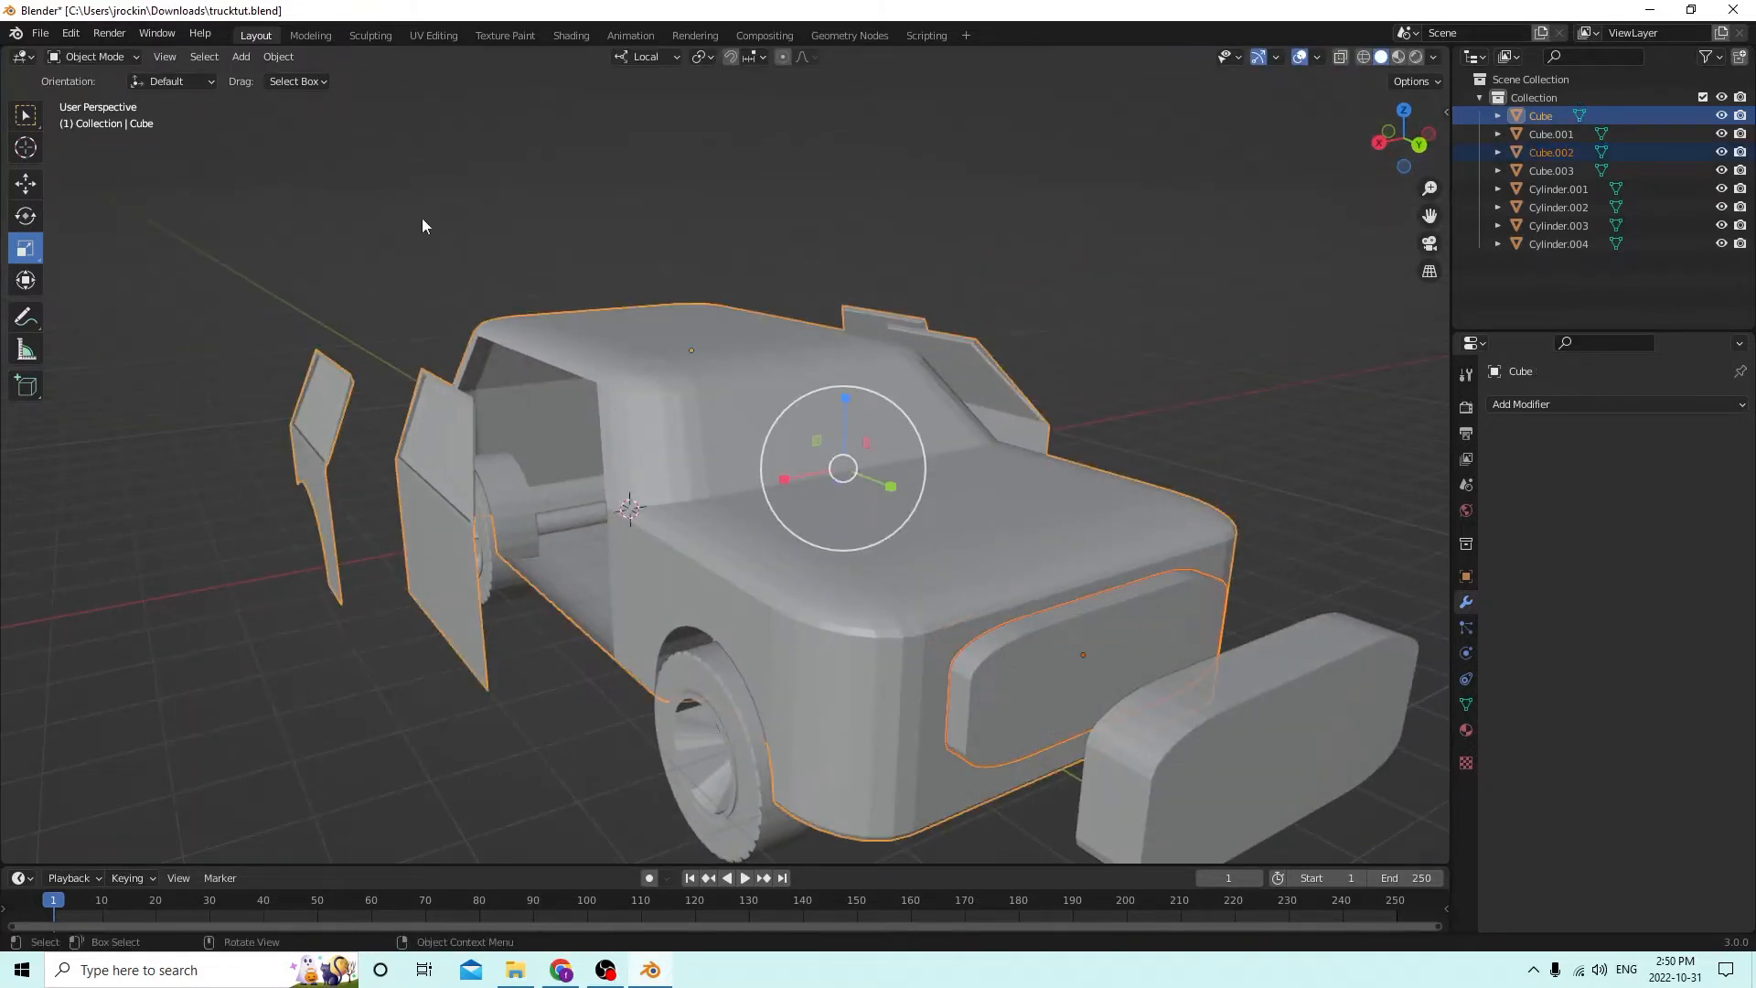
{"action": "left_click", "coordinate": [279, 57]}
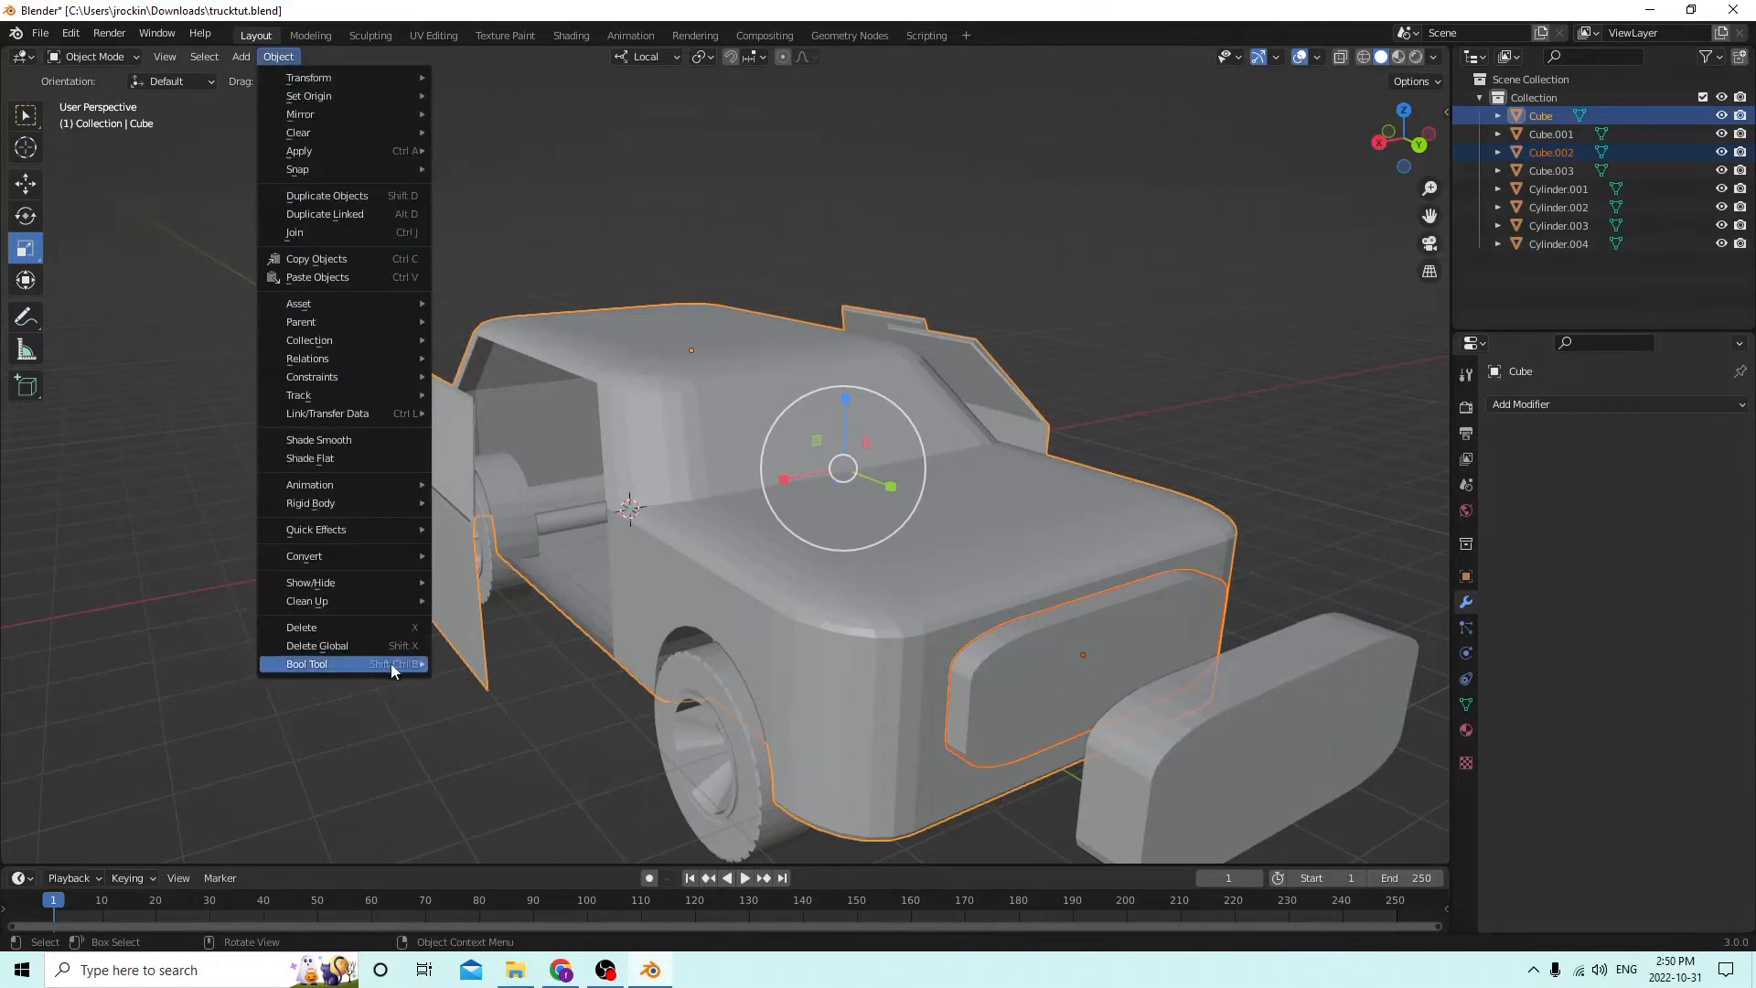
Cut the rounded grille block out of the truck body's front with a Bool Tool Difference.
{"action": "left_click", "coordinate": [522, 689]}
{"action": "middle_click_drag", "start_coordinate": [777, 651], "coordinate": [1253, 649]}
{"action": "left_click", "coordinate": [1346, 651]}
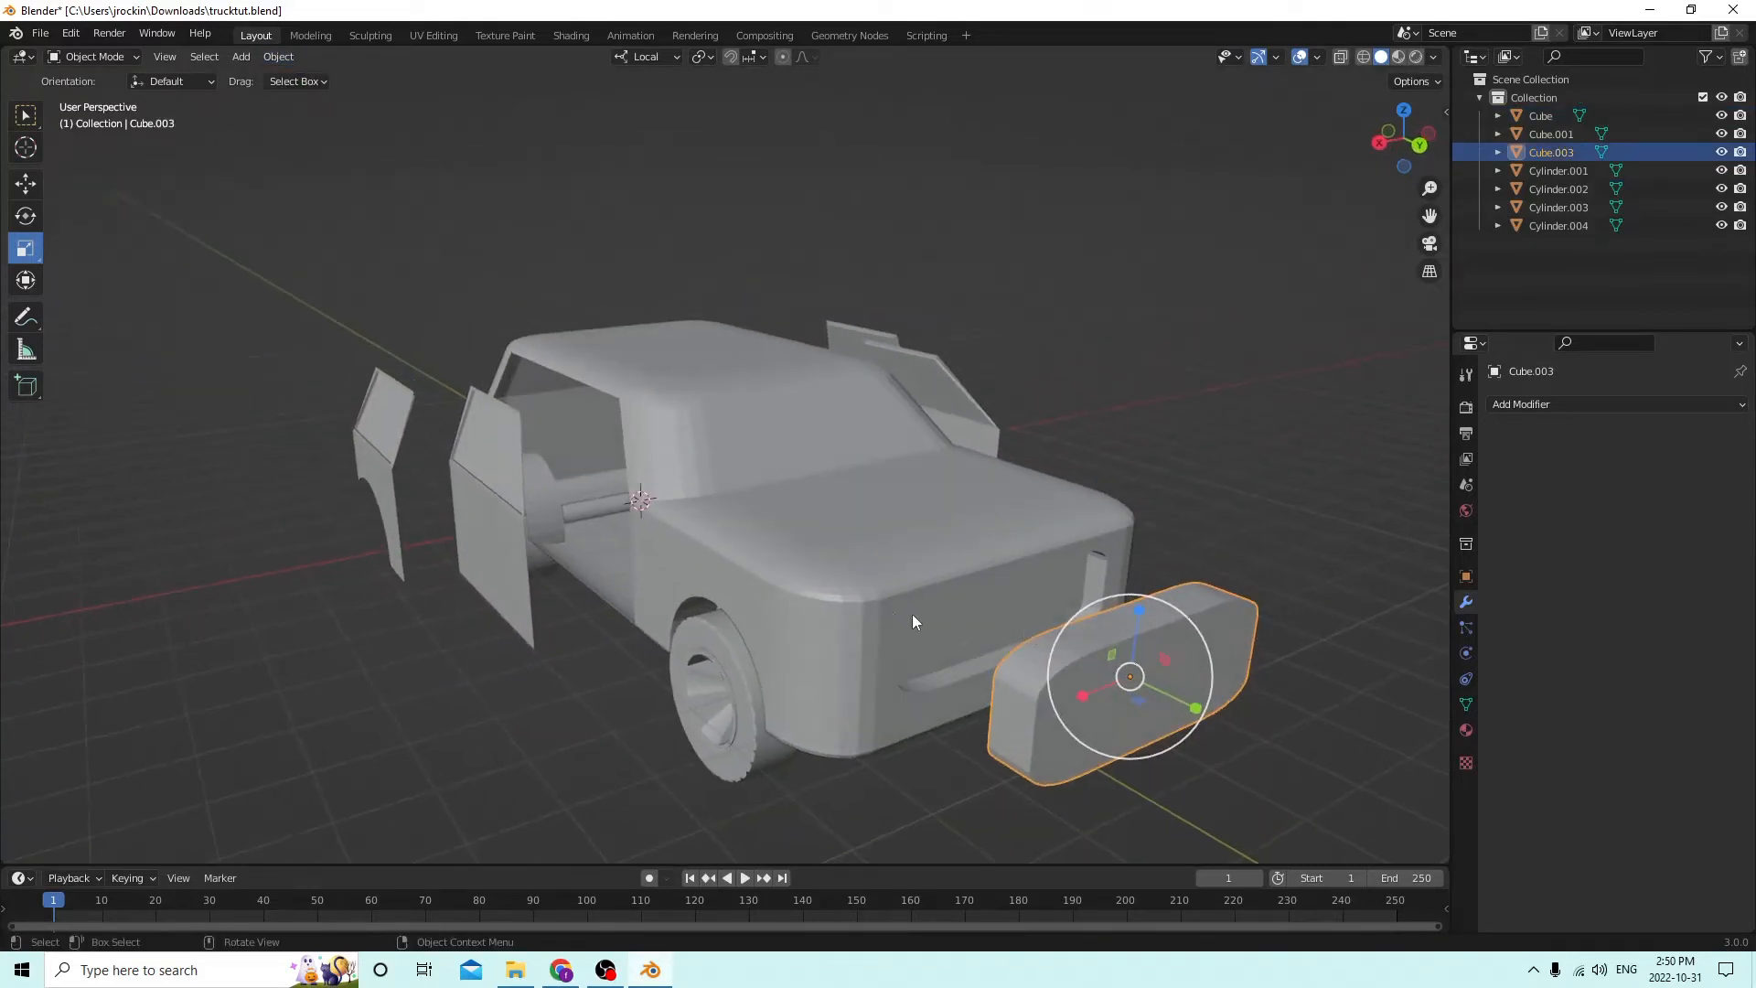
Delete the face at the back of the grille recess in the truck body's mesh.
{"action": "left_click", "coordinate": [885, 611]}
{"action": "key", "text": "Tab"}
{"action": "left_click", "coordinate": [954, 635]}
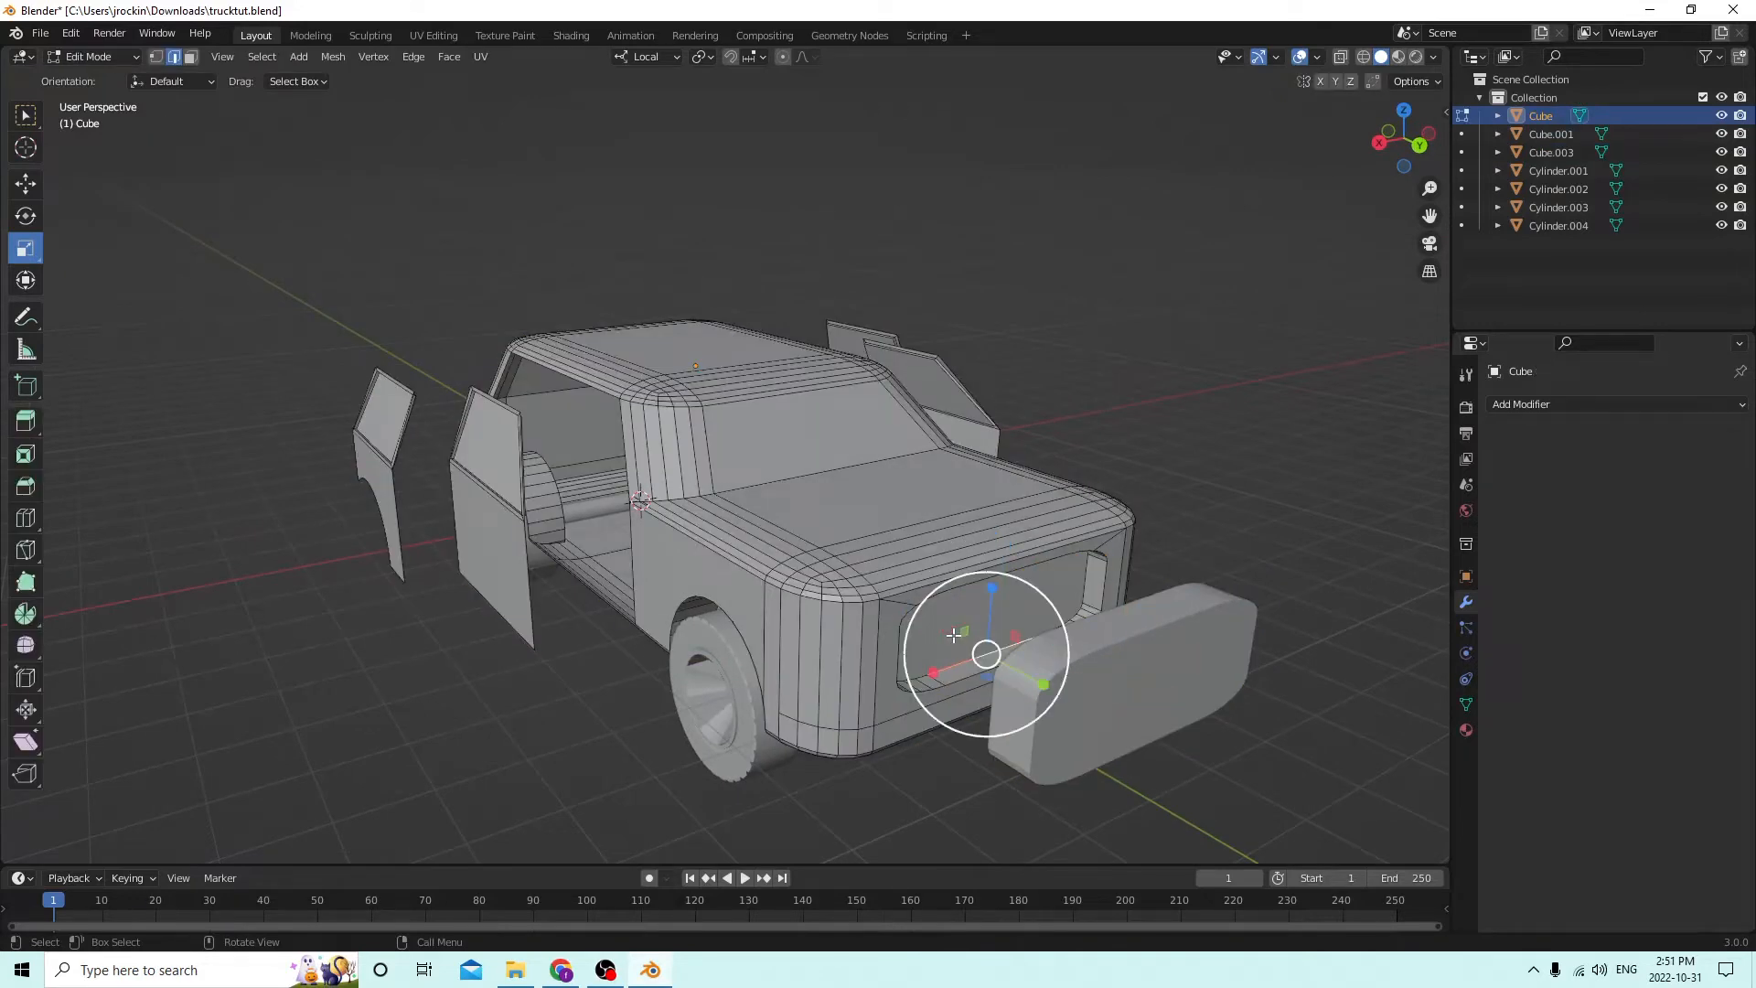
{"action": "left_click", "coordinate": [187, 58]}
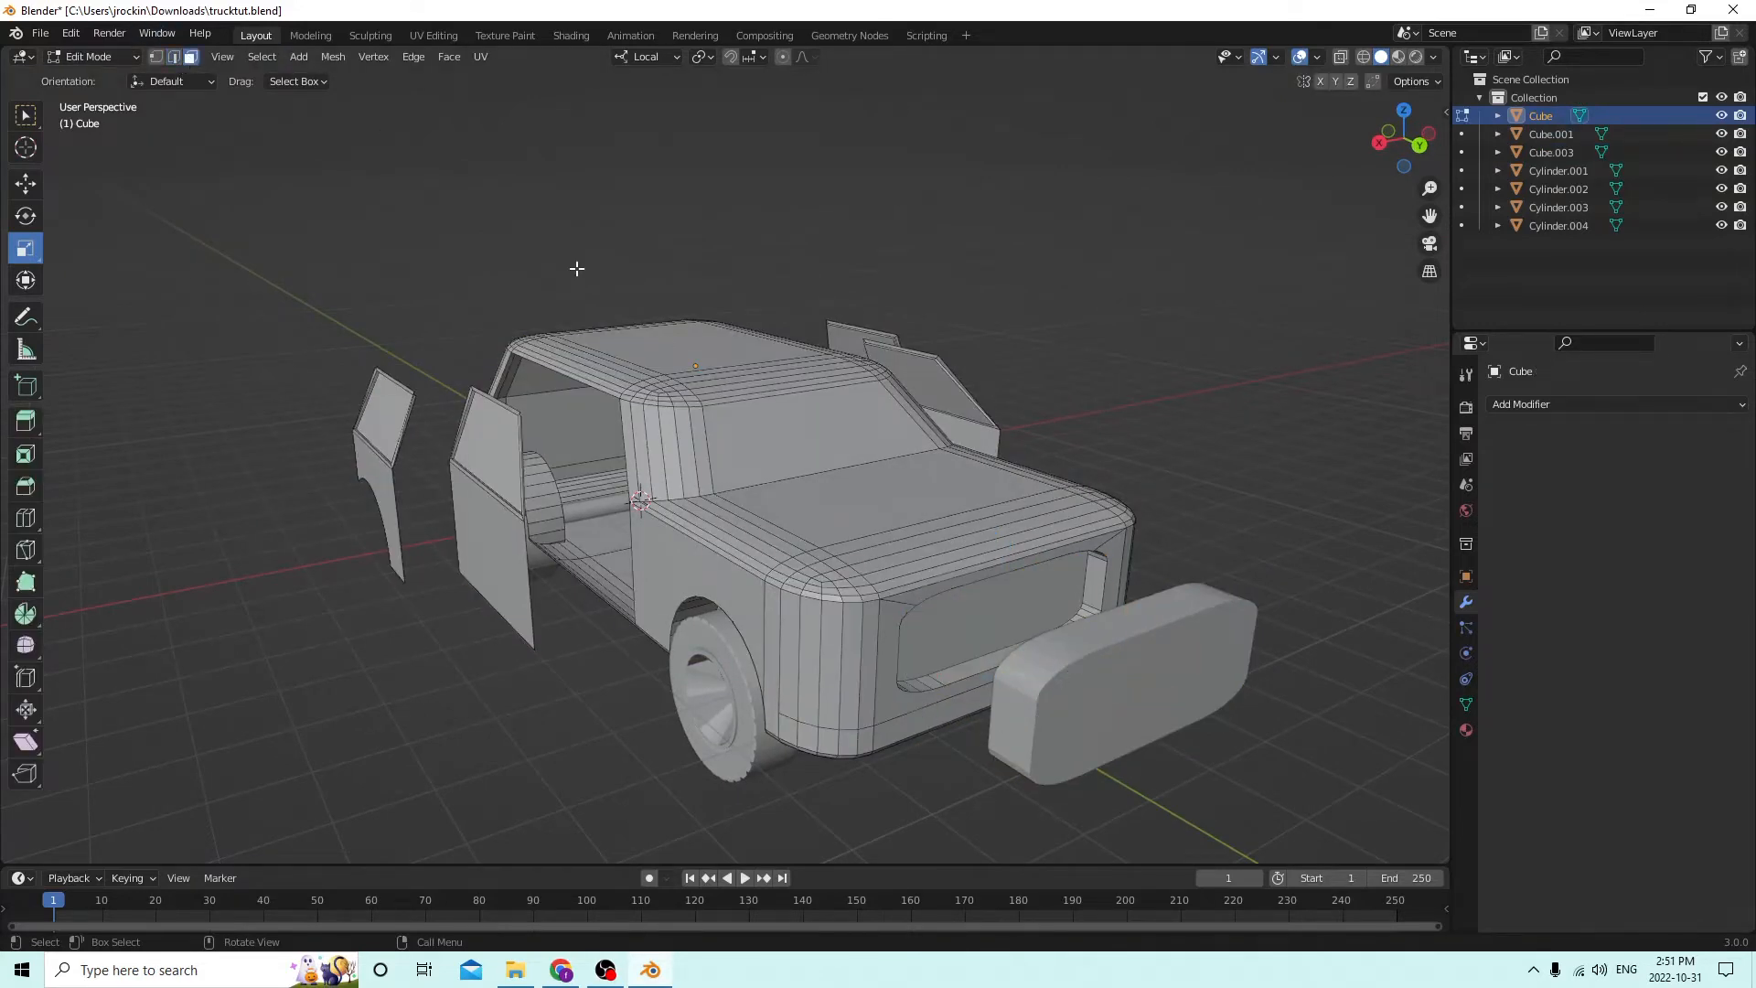
{"action": "left_click", "coordinate": [979, 620]}
{"action": "key", "text": "x"}
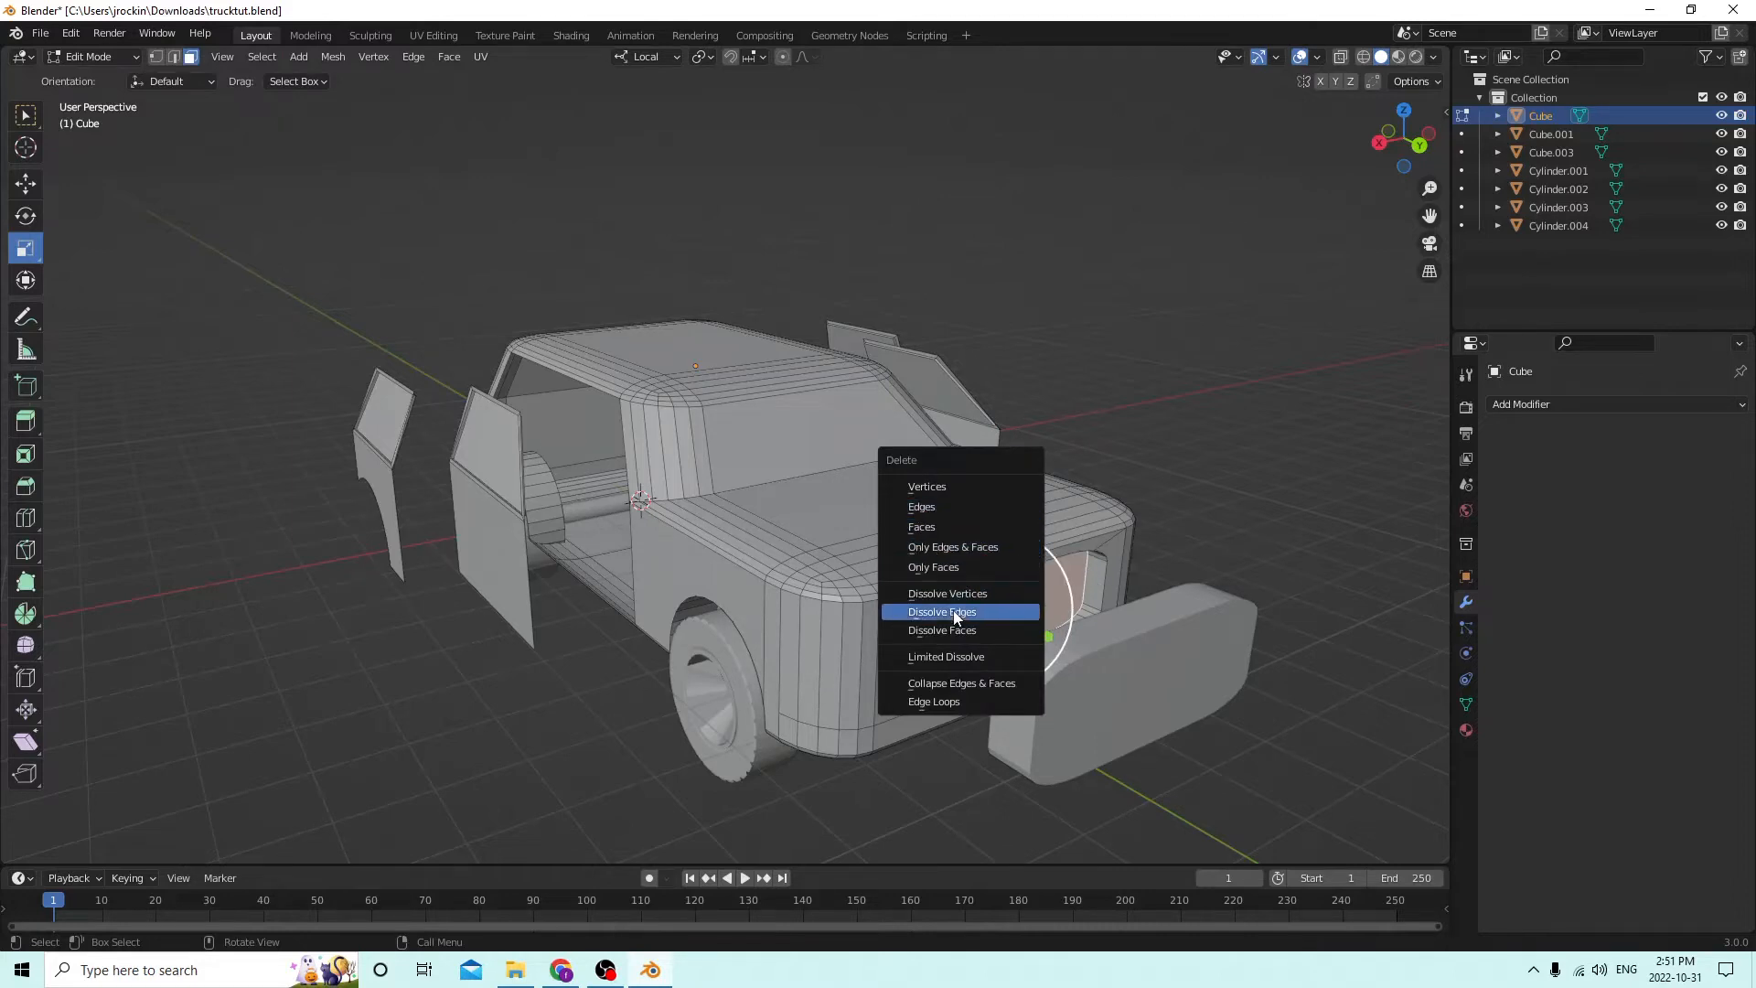
{"action": "left_click", "coordinate": [941, 525]}
{"action": "middle_click_drag", "start_coordinate": [1005, 537], "coordinate": [1263, 608]}
{"action": "key", "text": "Tab"}
Thin the rounded block in front of the truck by scaling it to about 0.289 along local Y.
{"action": "left_click", "coordinate": [1214, 569]}
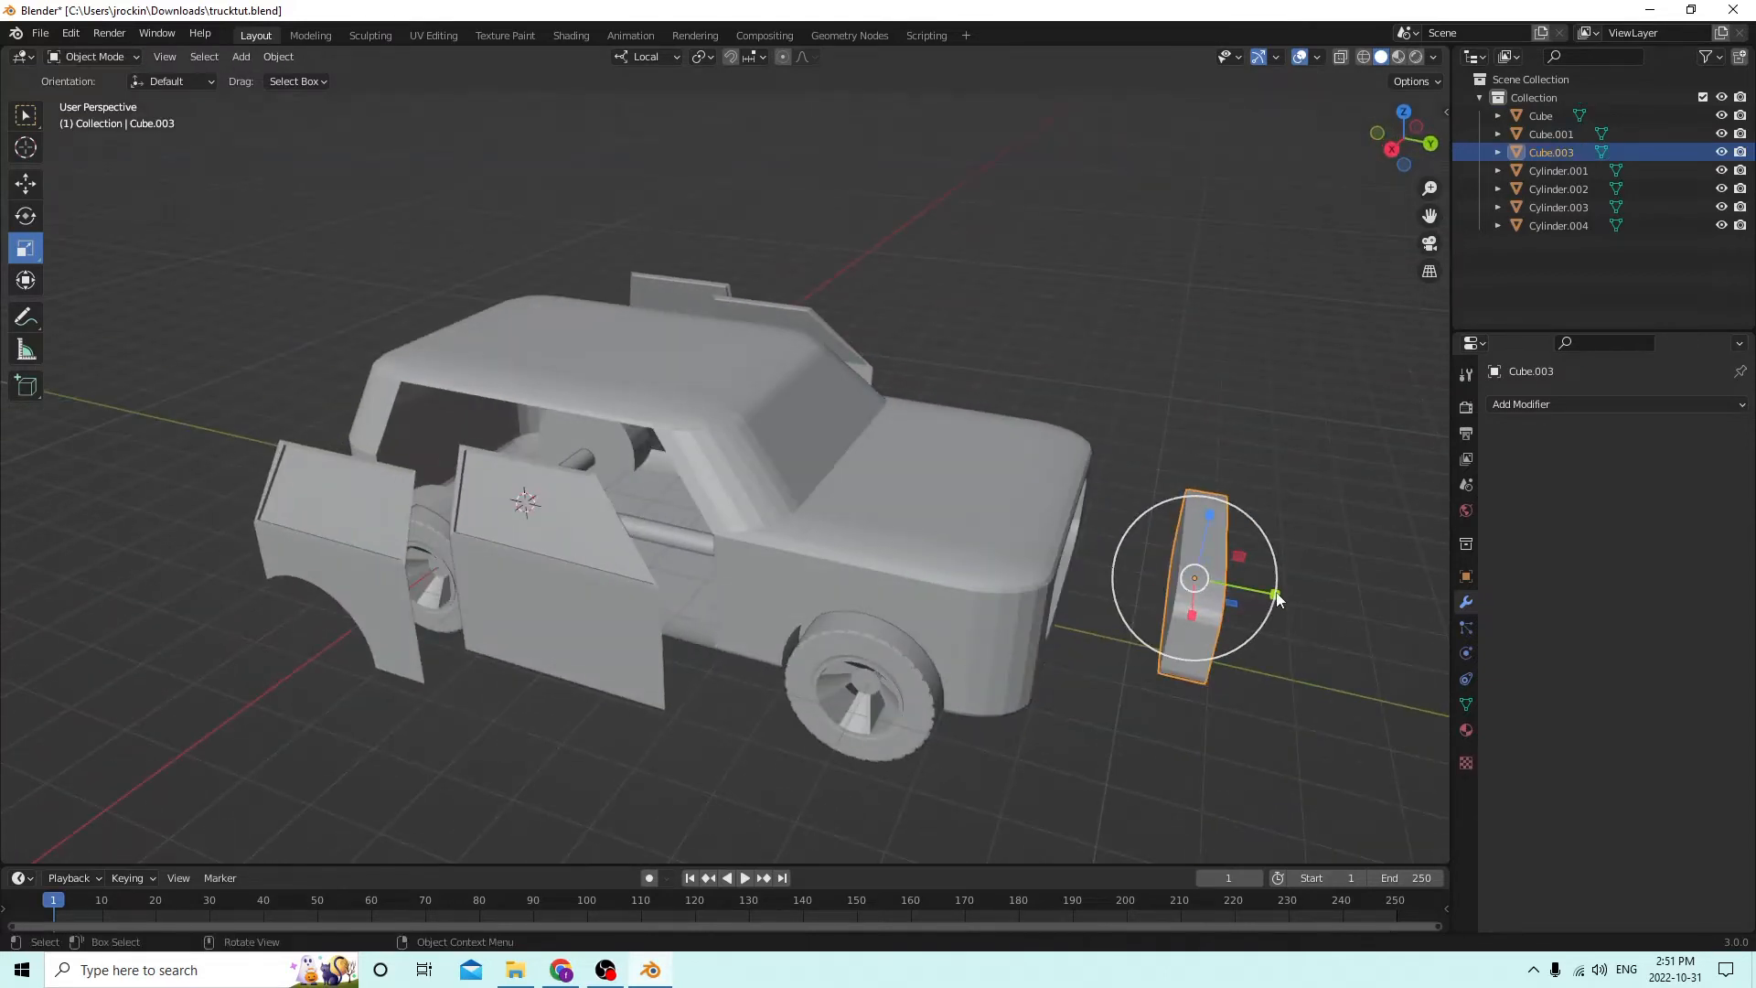
{"action": "left_click_drag", "start_coordinate": [1277, 599], "coordinate": [1222, 580]}
{"action": "middle_click_drag", "start_coordinate": [1222, 580], "coordinate": [1079, 540]}
Move the thinned block about -0.0162 m along local Y into the grille opening and scale it uniformly to about 0.988.
{"action": "left_click", "coordinate": [26, 184]}
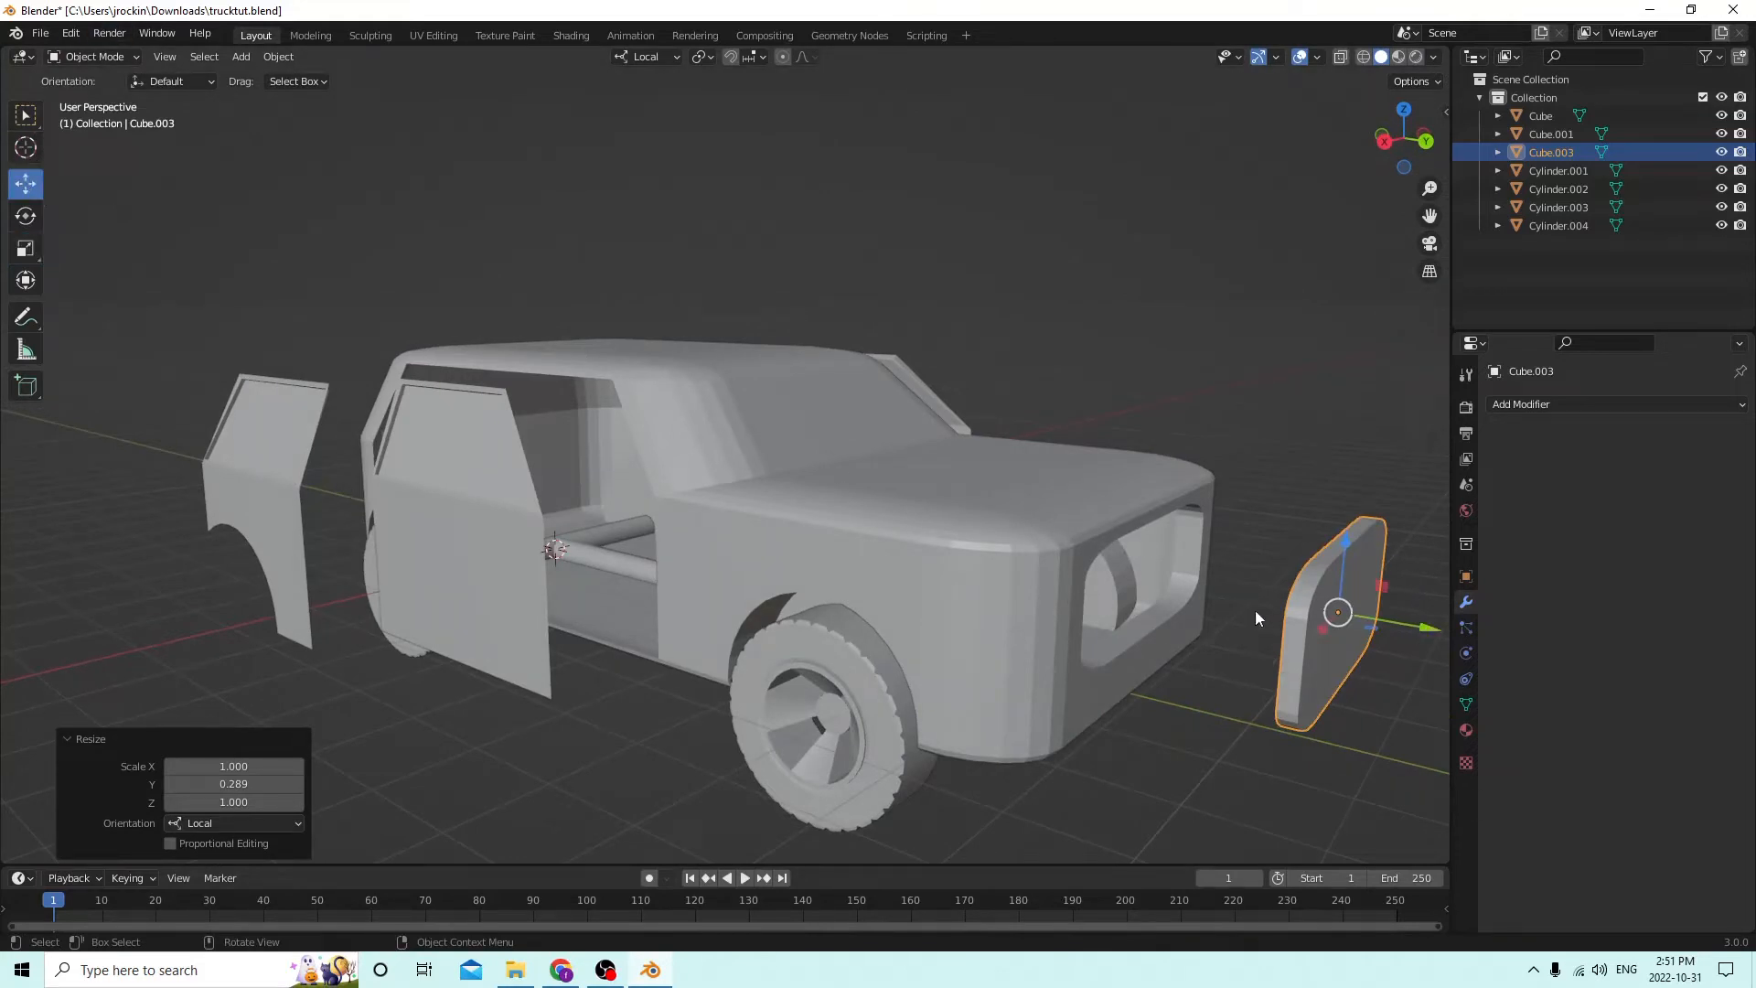
{"action": "left_click_drag", "start_coordinate": [1406, 627], "coordinate": [1225, 561]}
{"action": "middle_click_drag", "start_coordinate": [1225, 561], "coordinate": [1038, 552]}
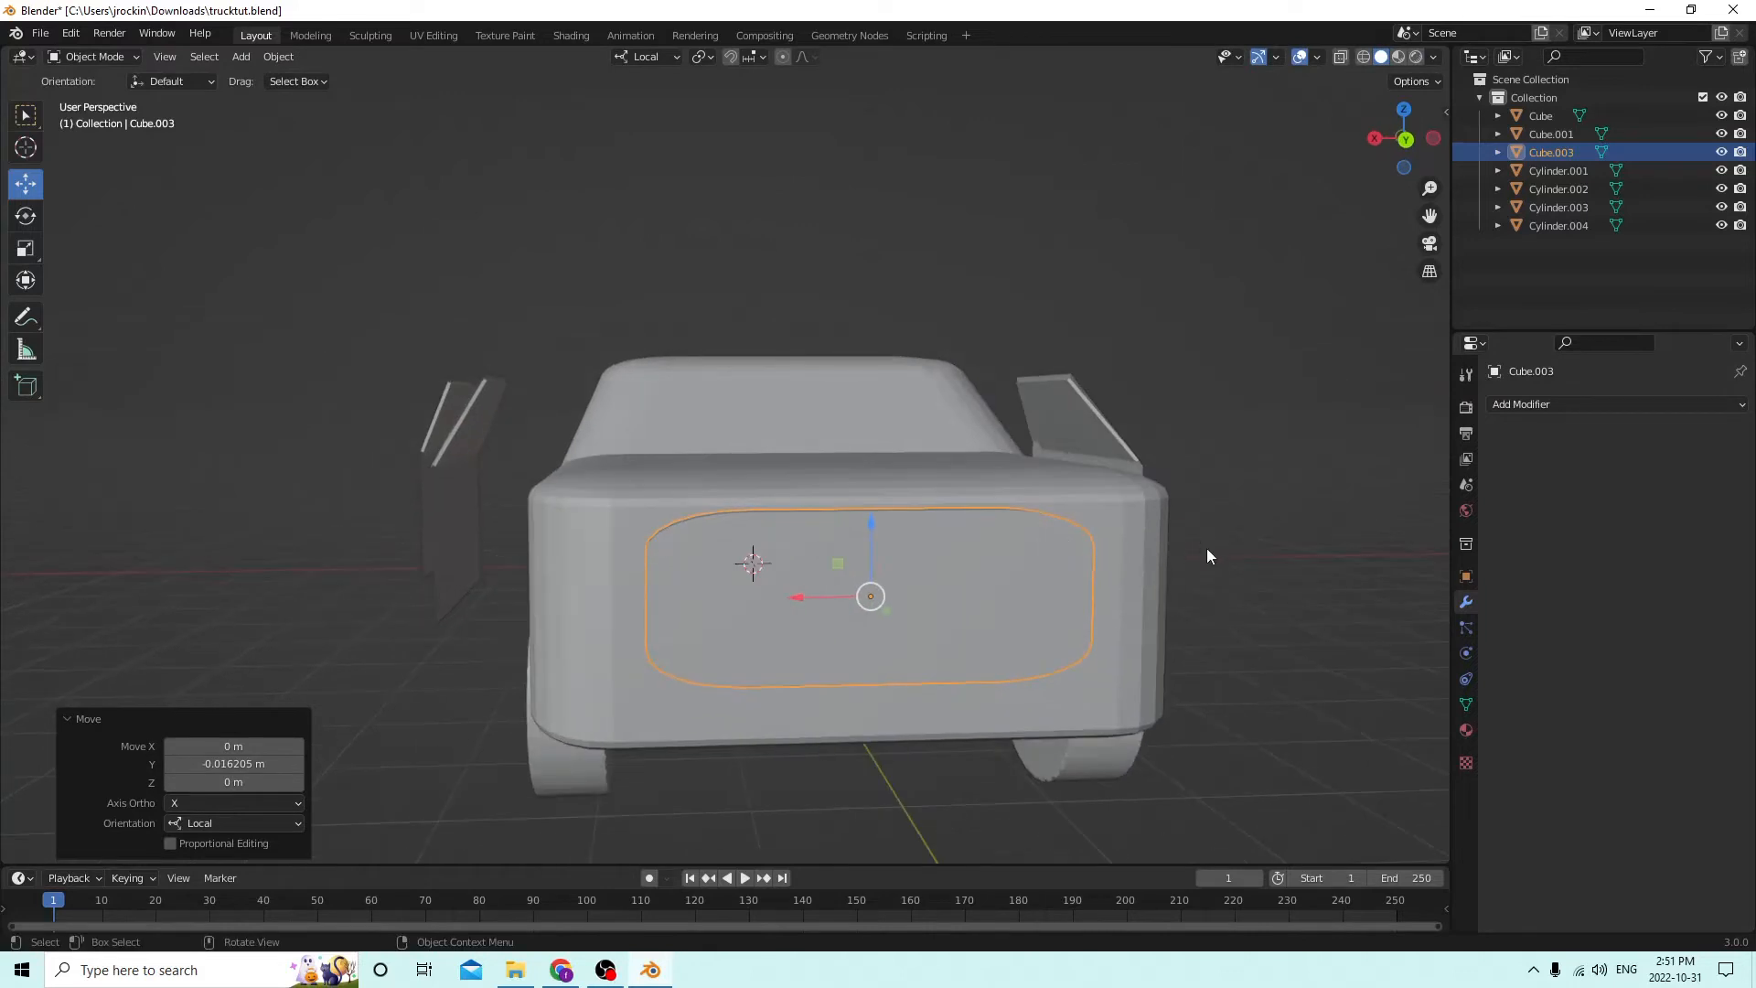
{"action": "key", "text": "s"}
{"action": "left_click", "coordinate": [1188, 557]}
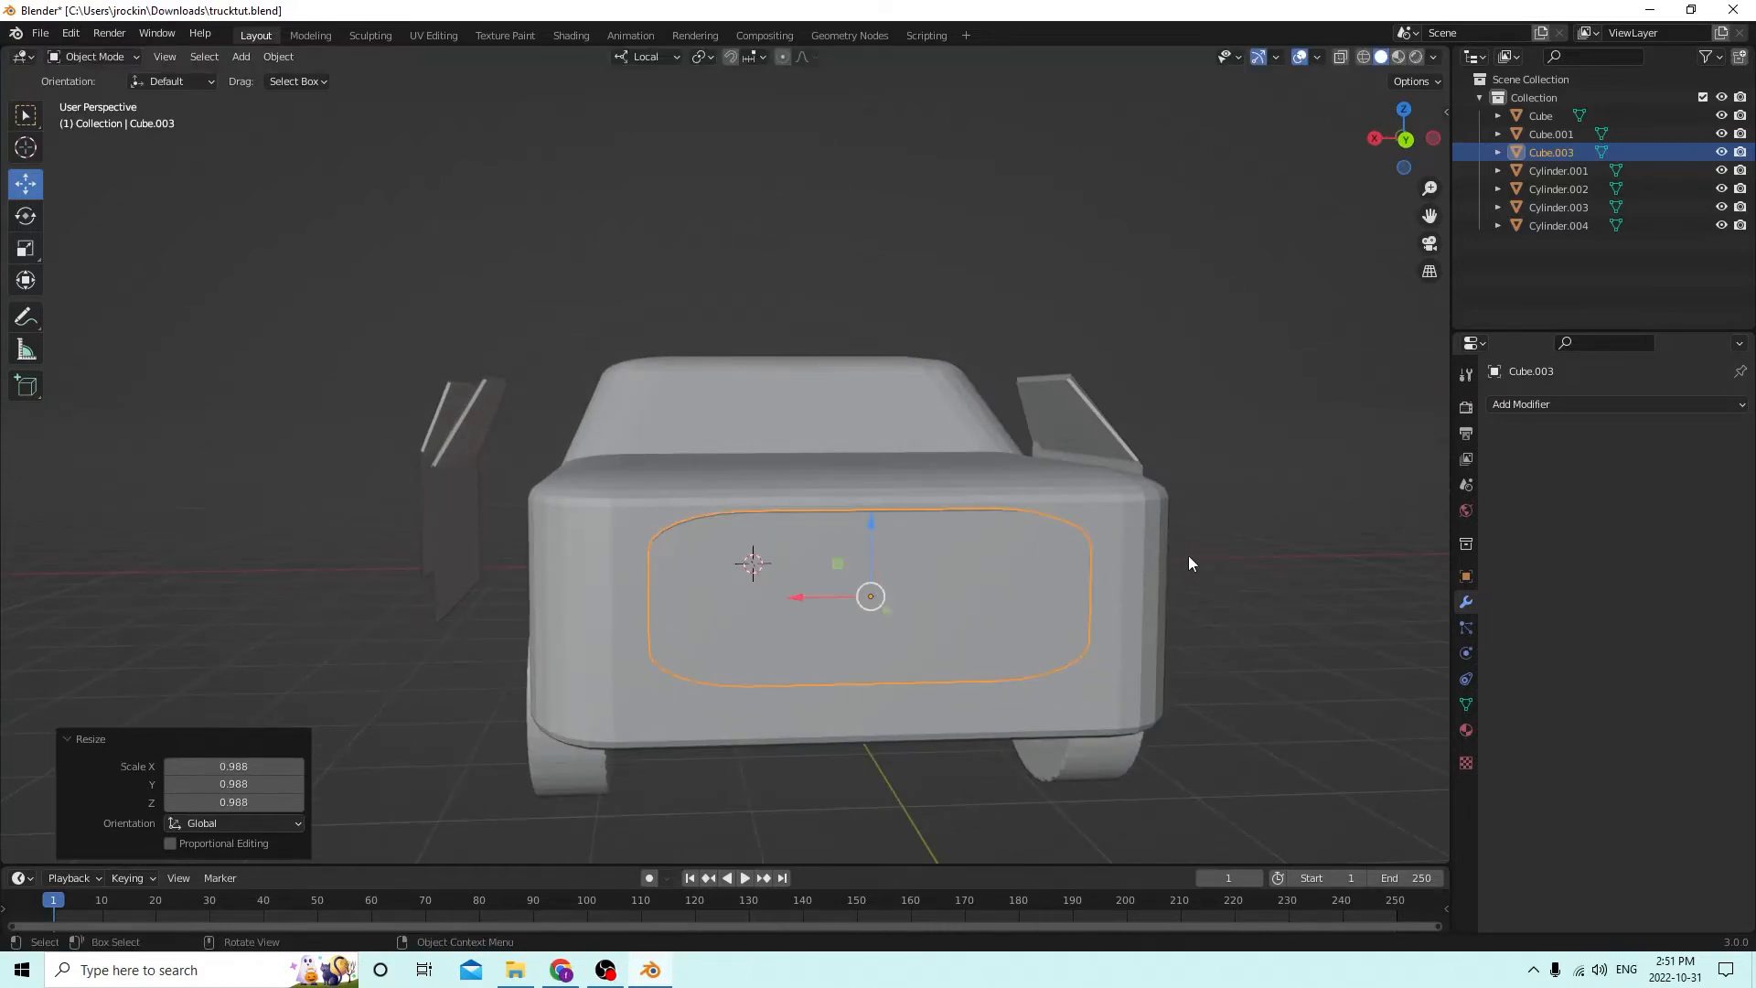
Duplicate the grille panel in place and scale the copy uniformly to about 0.919.
{"action": "middle_click_drag", "start_coordinate": [1188, 558], "coordinate": [900, 462]}
{"action": "key", "text": "shift+d"}
{"action": "right_click", "coordinate": [1216, 561]}
{"action": "key", "text": "s"}
{"action": "left_click", "coordinate": [1180, 548]}
Scale the smaller grille copy to about 0.923 along local Z and thicken it along local Y through the panel.
{"action": "left_click", "coordinate": [25, 248]}
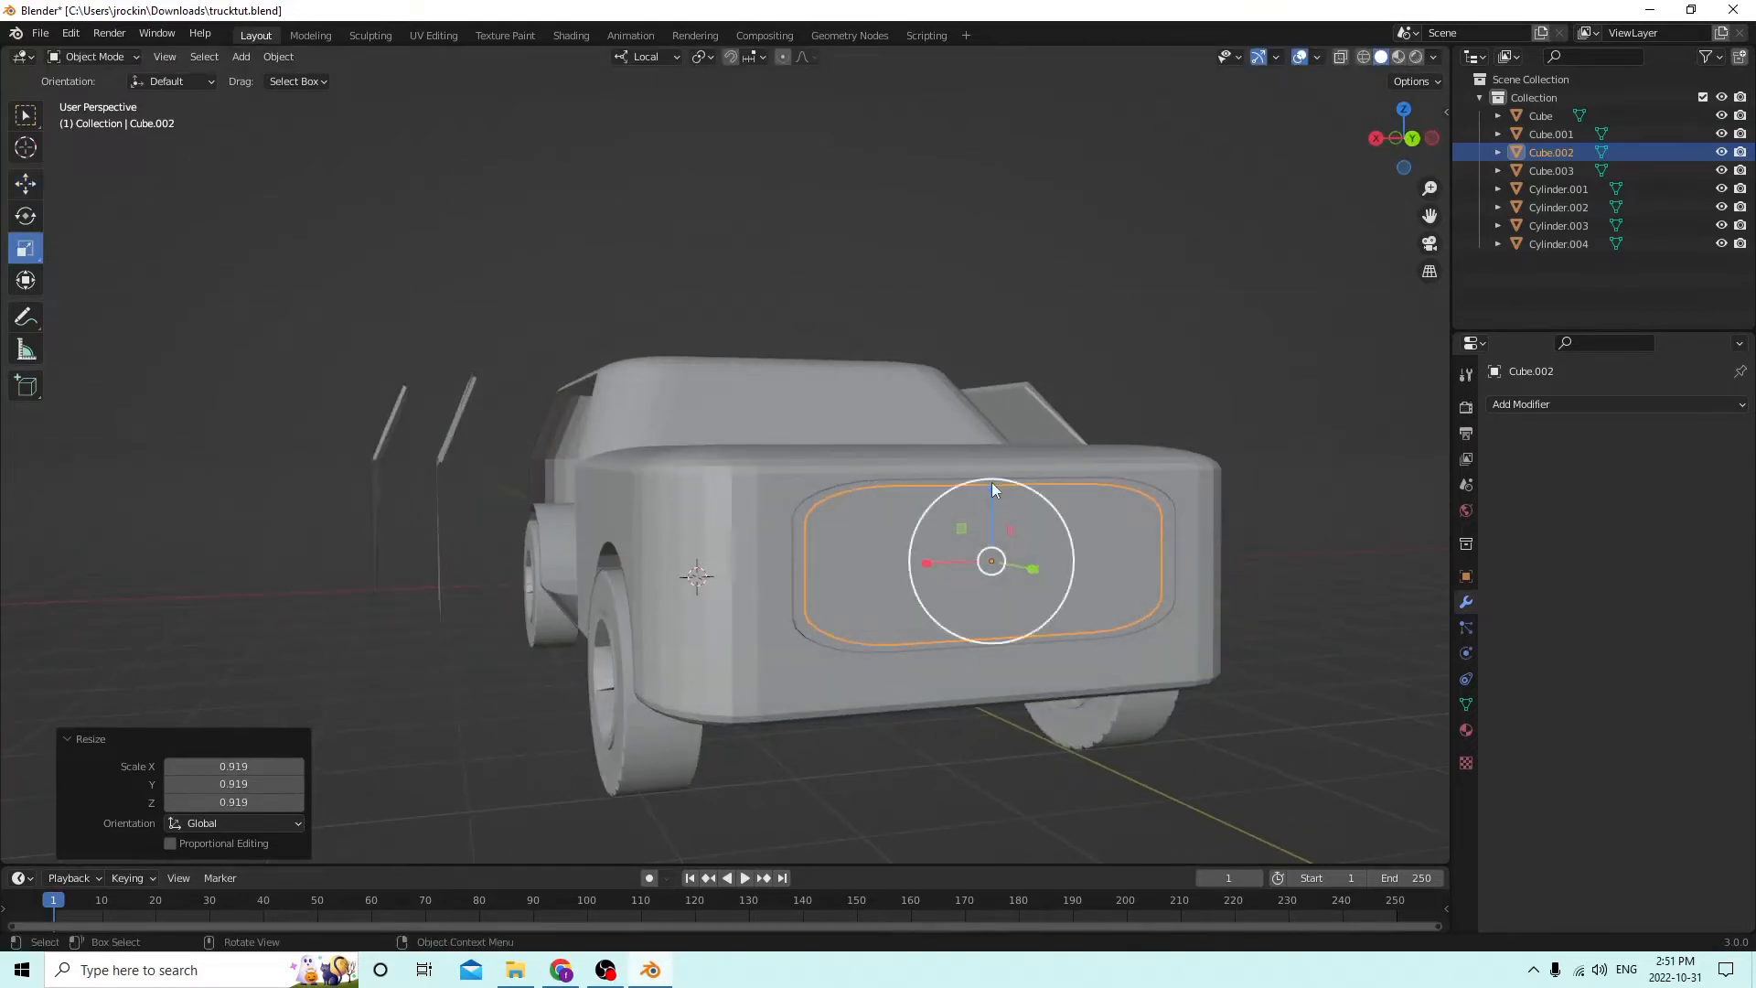
{"action": "left_click_drag", "start_coordinate": [992, 484], "coordinate": [978, 491]}
{"action": "middle_click_drag", "start_coordinate": [978, 491], "coordinate": [1095, 492]}
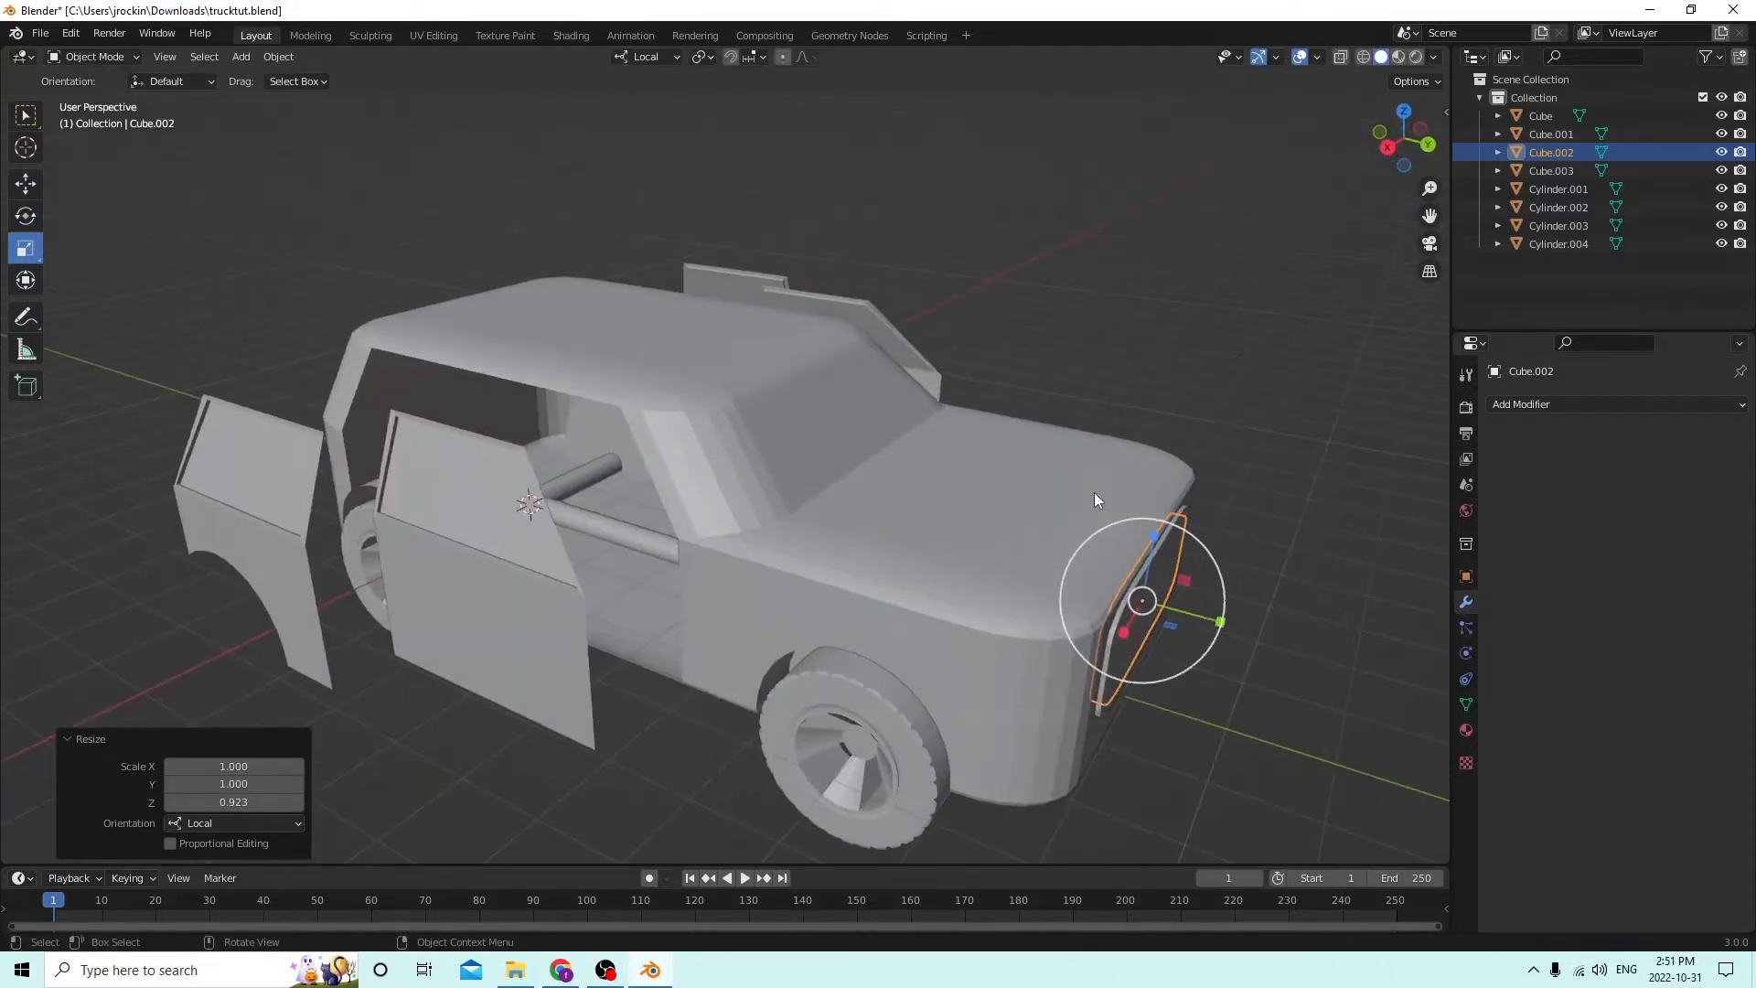
{"action": "left_click_drag", "start_coordinate": [1192, 604], "coordinate": [1342, 642]}
Duplicate the thickened grille block and move the copy about 0.0177 m along local Y, clear of the truck's front.
{"action": "middle_click_drag", "start_coordinate": [1303, 621], "coordinate": [1266, 501]}
{"action": "key", "text": "shift+d"}
{"action": "right_click", "coordinate": [1335, 503]}
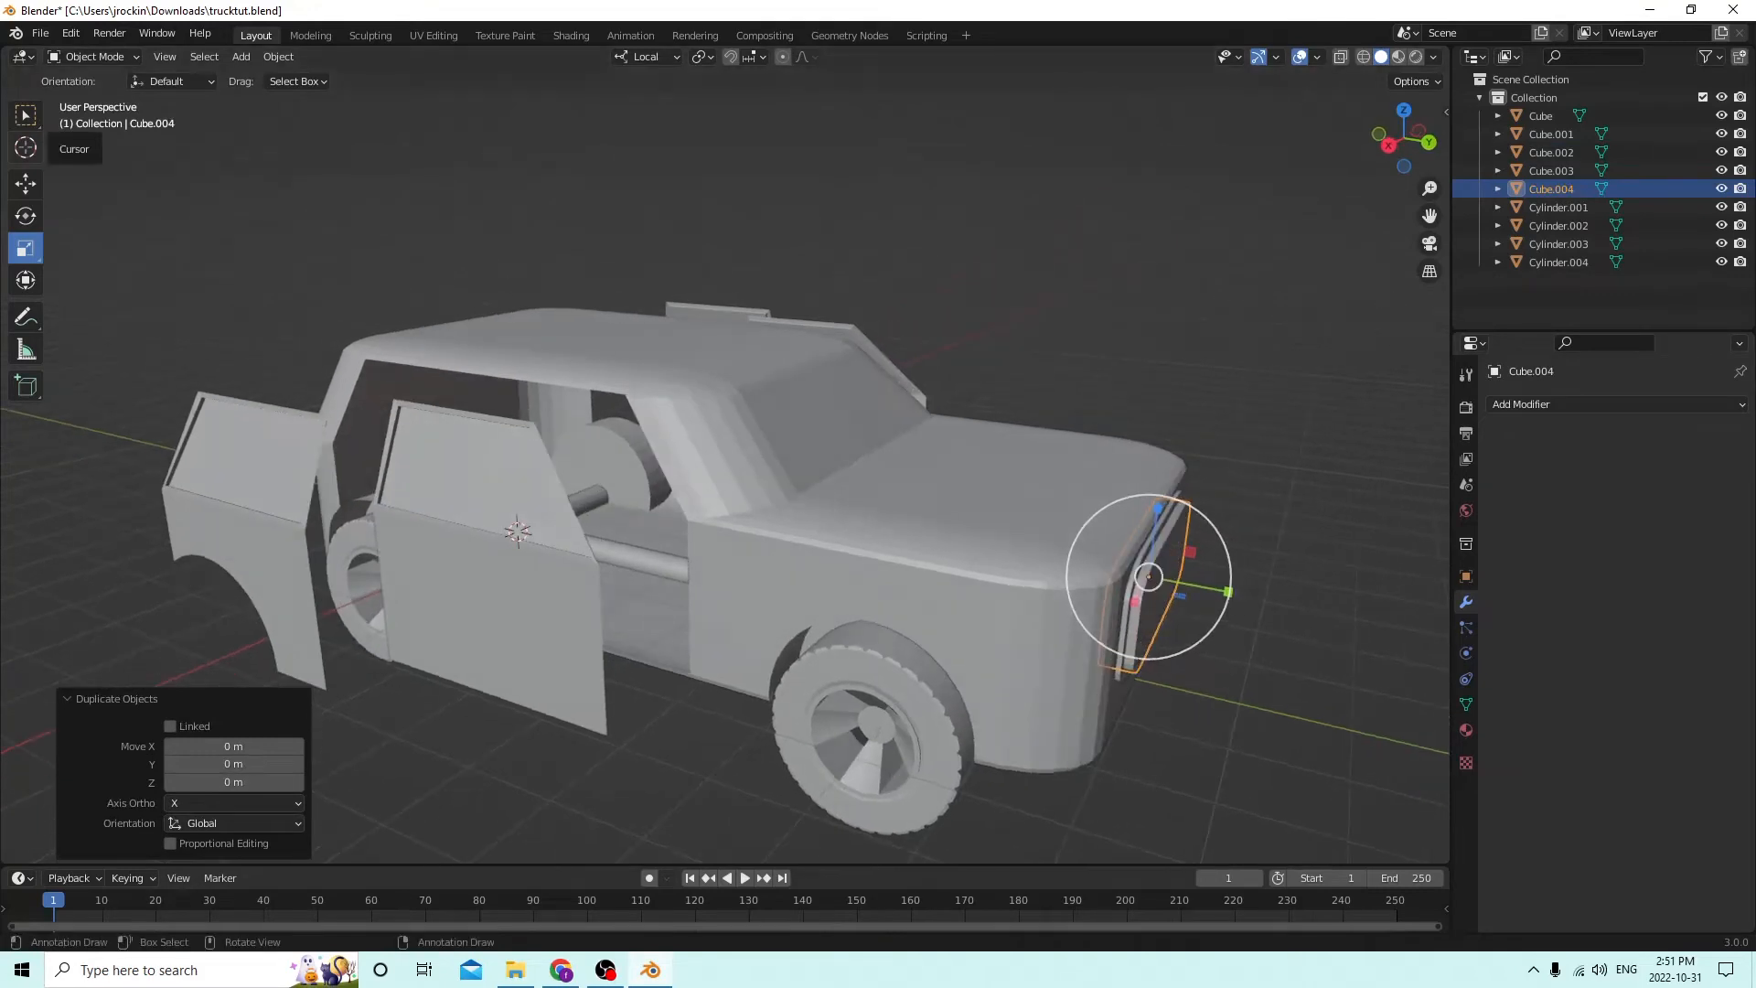
{"action": "left_click", "coordinate": [36, 185]}
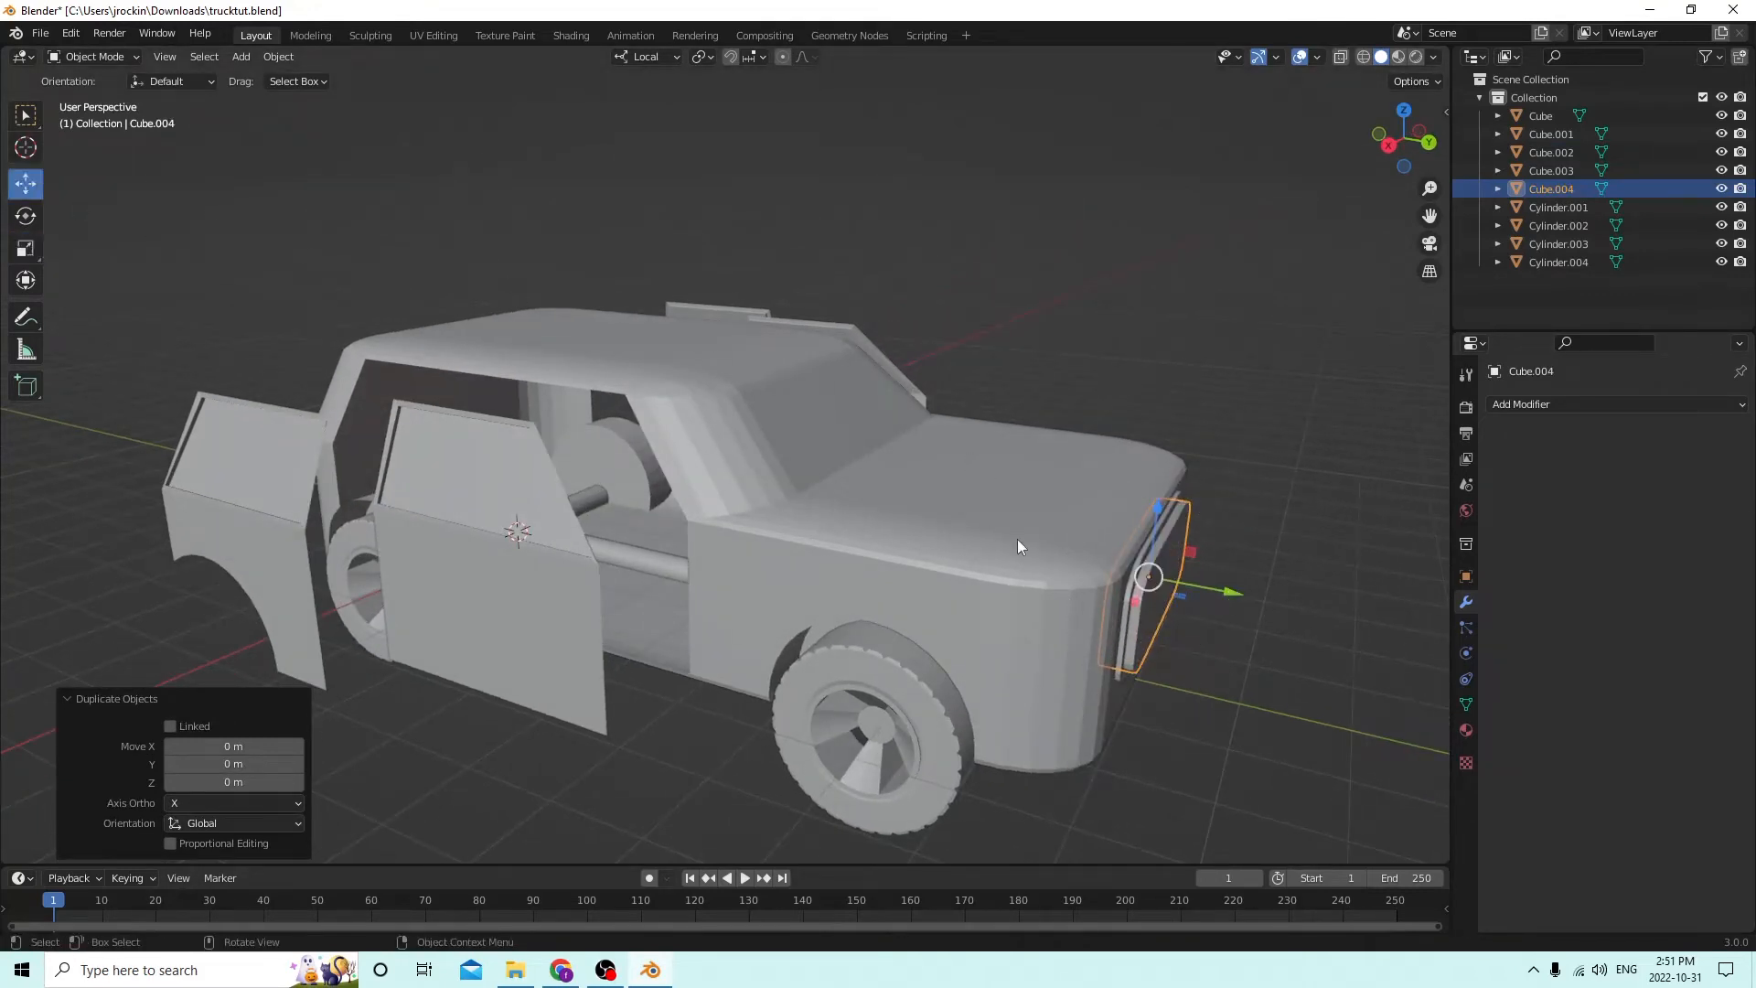
{"action": "left_click_drag", "start_coordinate": [1225, 597], "coordinate": [1423, 634]}
Subtract the inner block from the grille panel with a Bool Tool Difference, leaving a hollow frame.
{"action": "middle_click_drag", "start_coordinate": [1025, 471], "coordinate": [973, 478]}
{"action": "scroll", "coordinate": [925, 460], "scroll_direction": "up", "scroll_amount": 1}
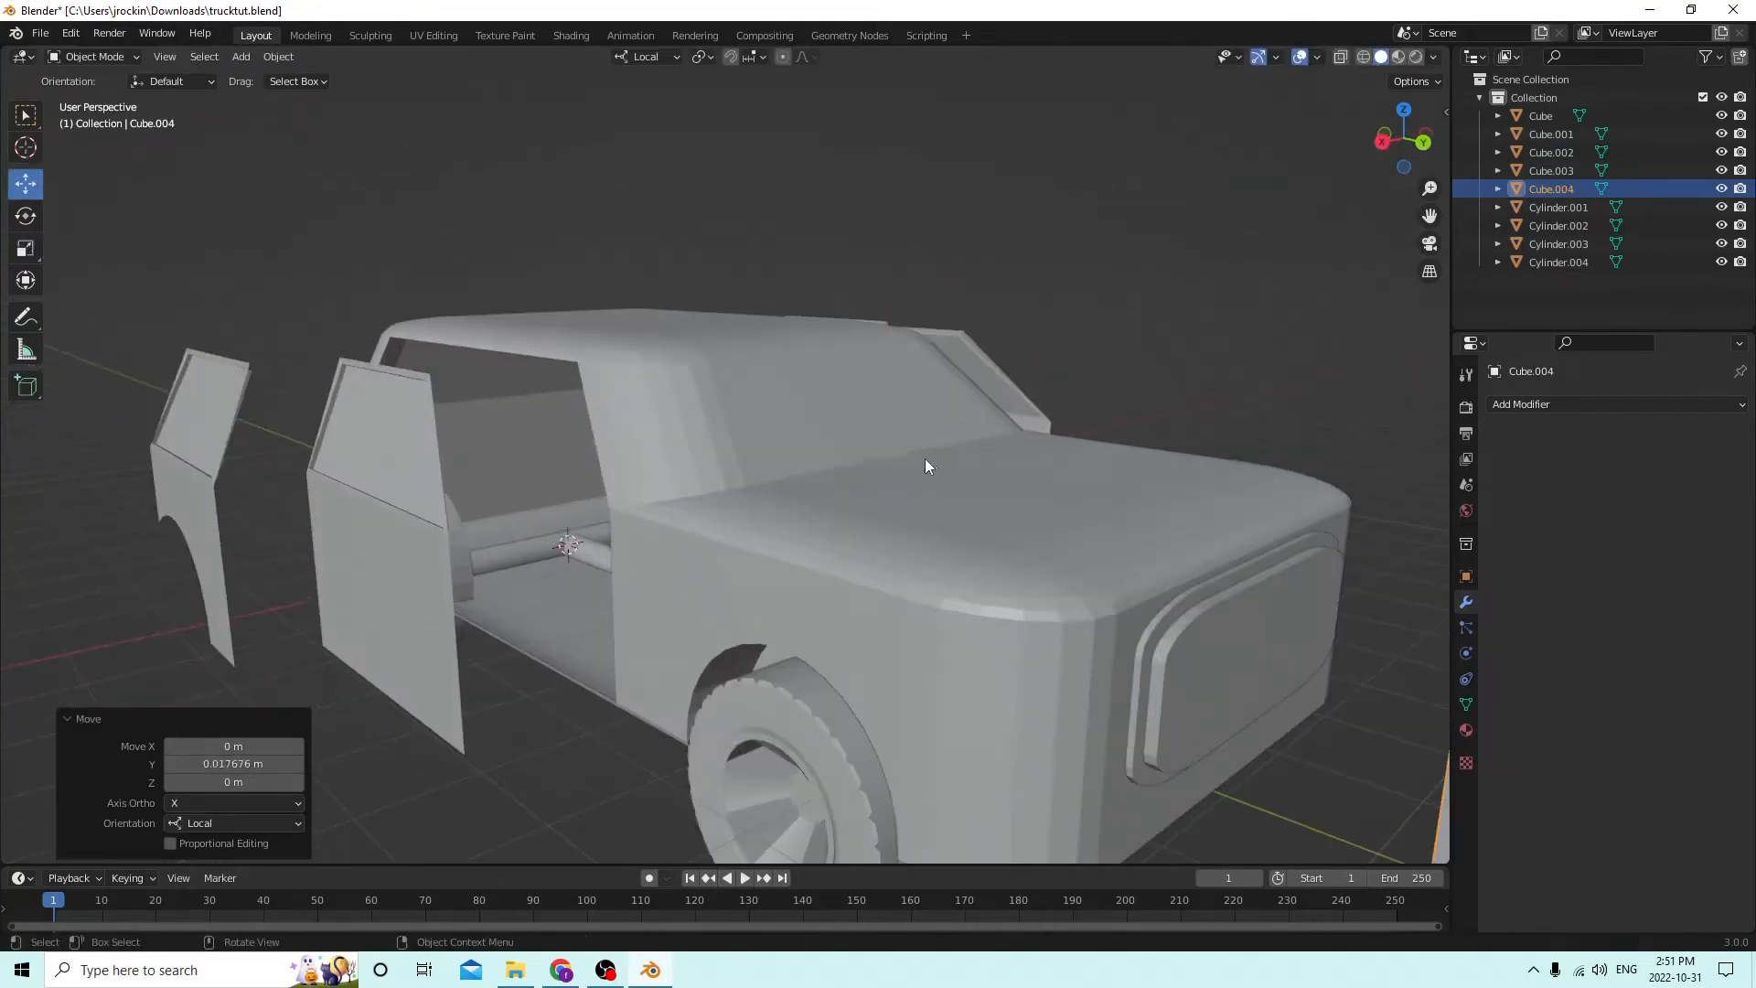
{"action": "middle_click_drag", "start_coordinate": [1039, 548], "coordinate": [985, 517]}
{"action": "left_click", "coordinate": [1001, 639]}
{"action": "left_click", "coordinate": [929, 643], "text": "shift"}
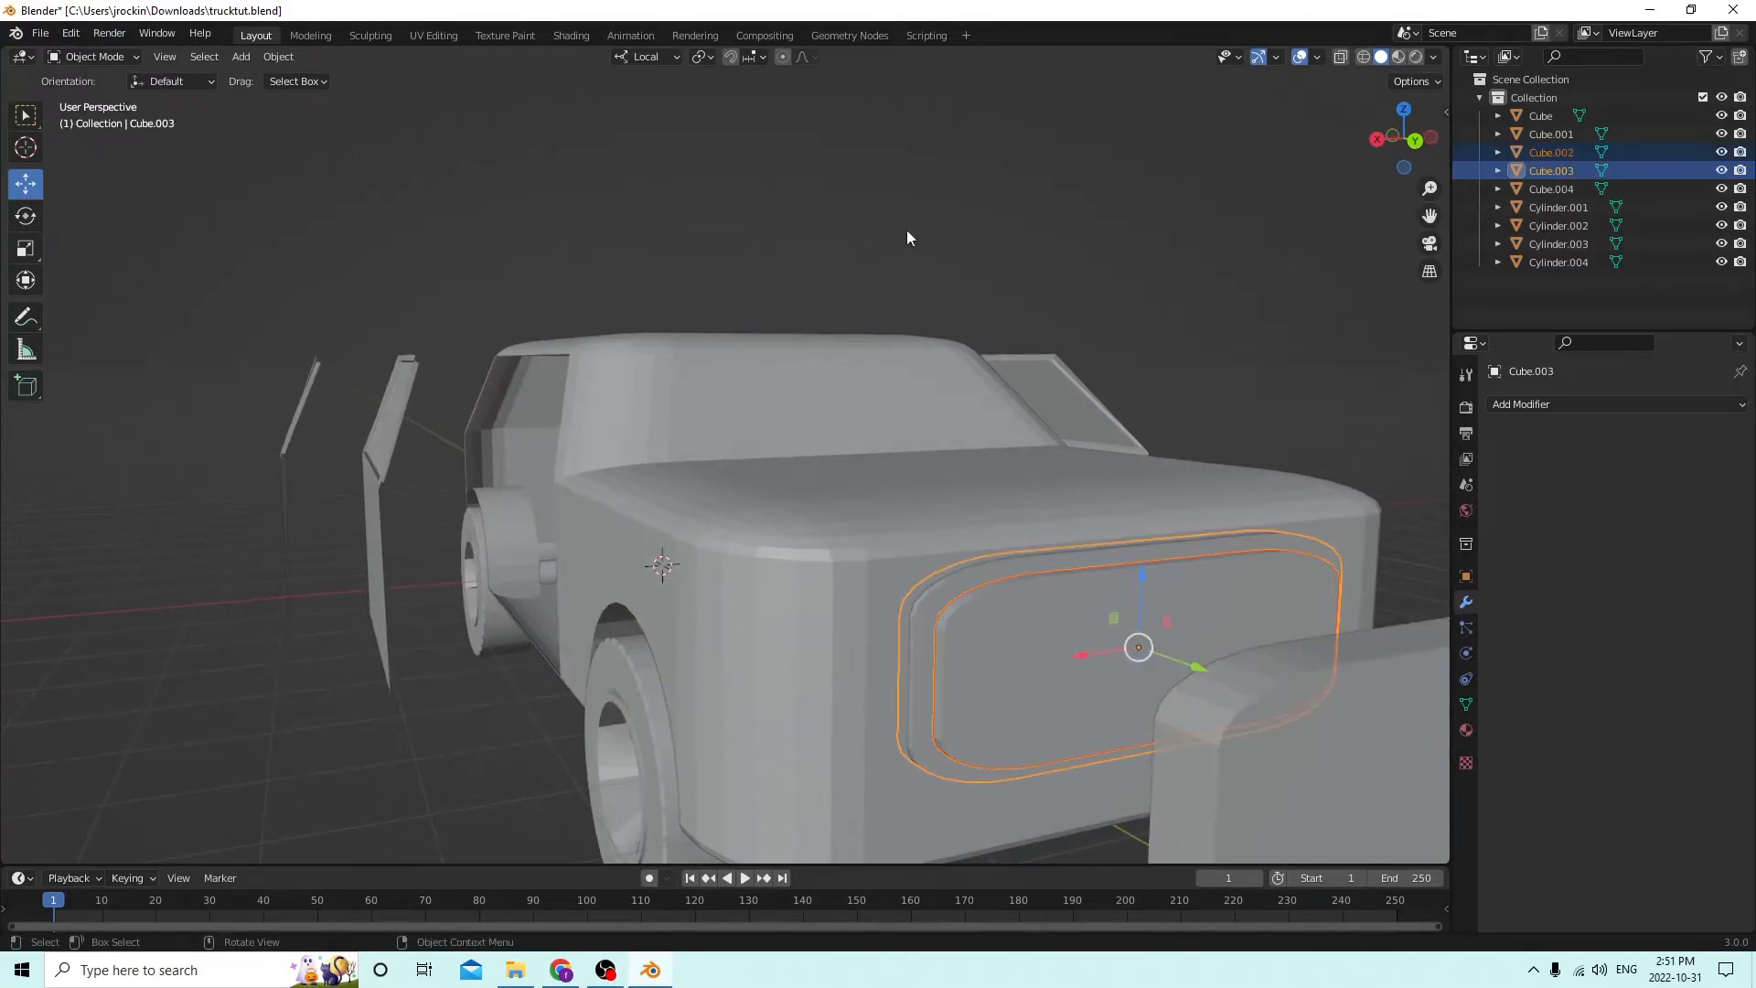
{"action": "left_click", "coordinate": [266, 57]}
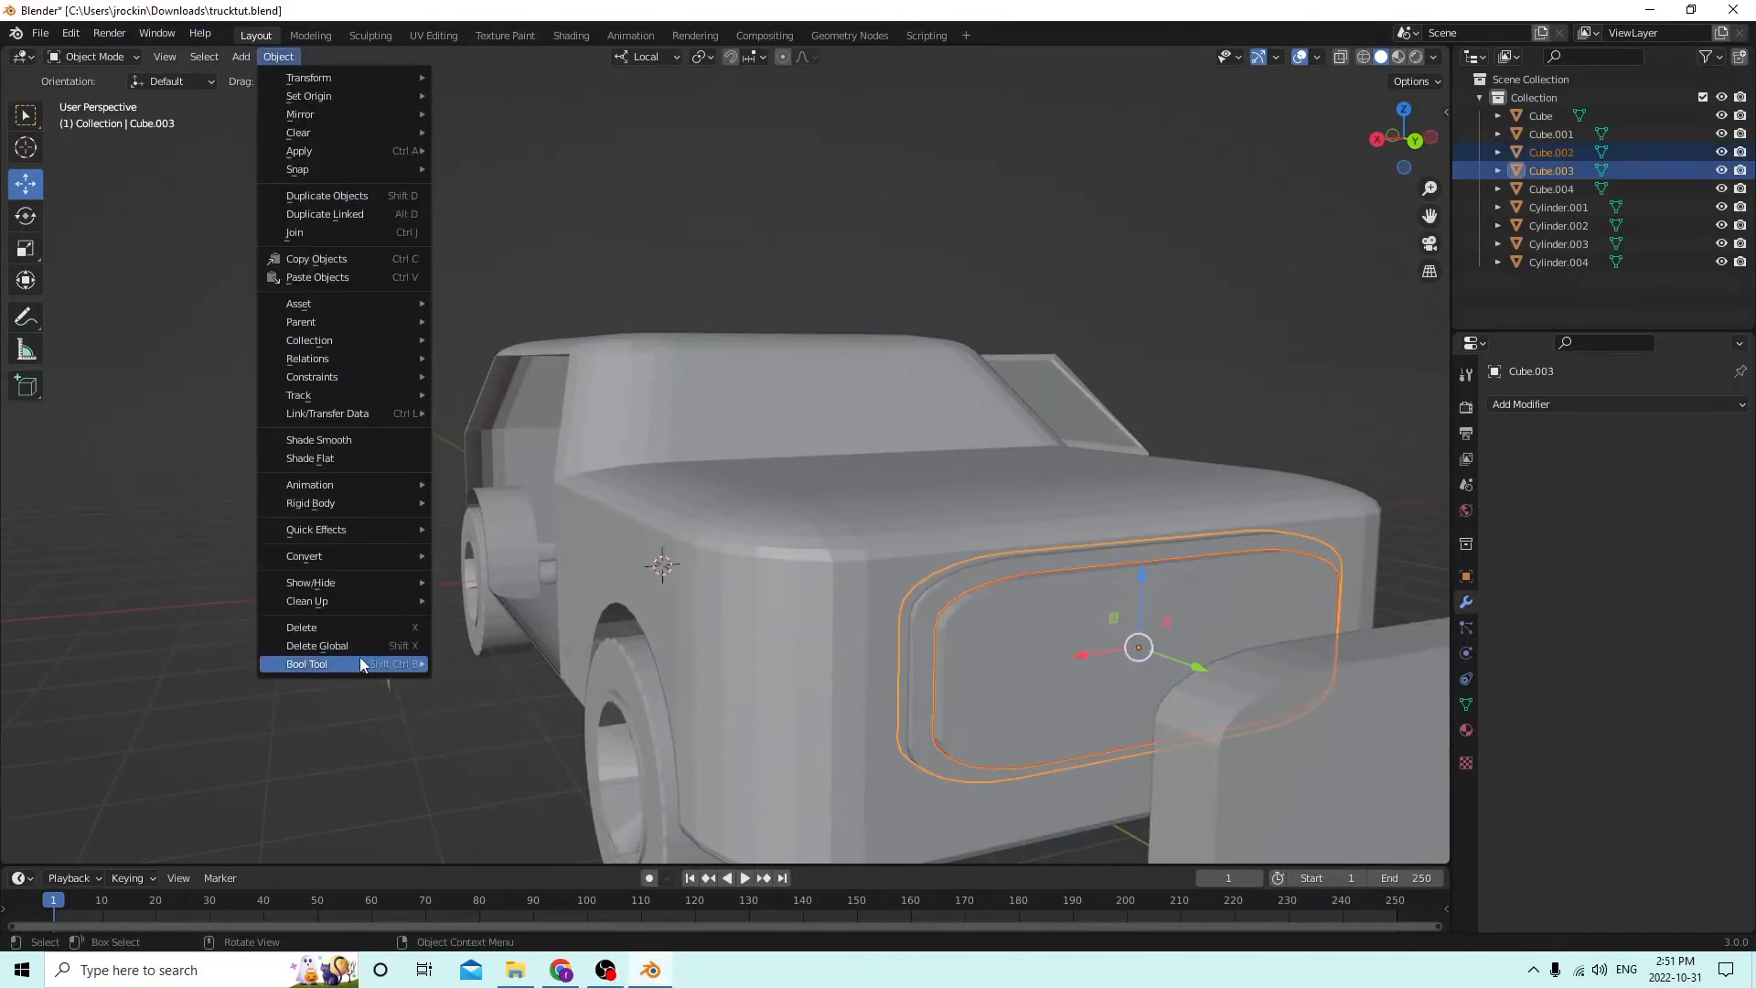
{"action": "mouse_move", "coordinate": [359, 660]}
{"action": "left_click", "coordinate": [470, 679]}
Thin the spare block in front of the truck by scaling it to about 0.265 along local Y.
{"action": "middle_click_drag", "start_coordinate": [502, 660], "coordinate": [672, 599]}
{"action": "scroll", "coordinate": [823, 592], "scroll_direction": "down", "scroll_amount": 1}
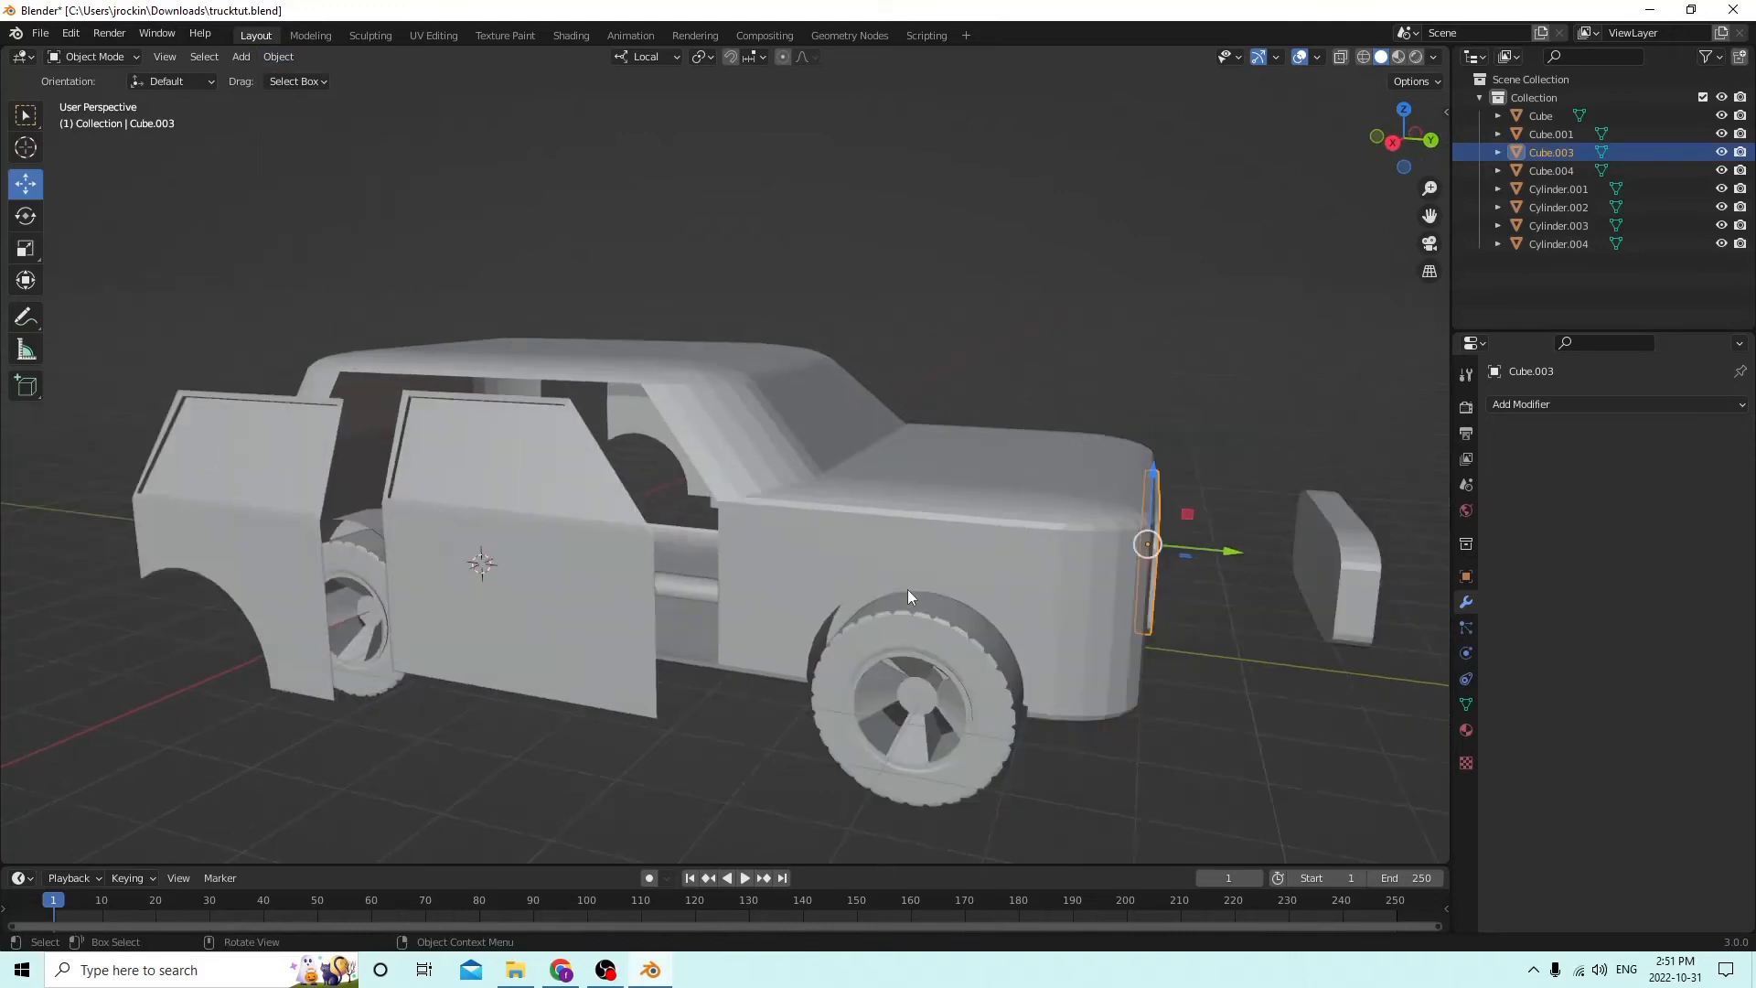
{"action": "middle_click_drag", "start_coordinate": [1028, 605], "coordinate": [951, 613]}
{"action": "middle_click_drag", "start_coordinate": [1336, 653], "coordinate": [1097, 513]}
{"action": "left_click", "coordinate": [1336, 653]}
{"action": "left_click", "coordinate": [37, 247]}
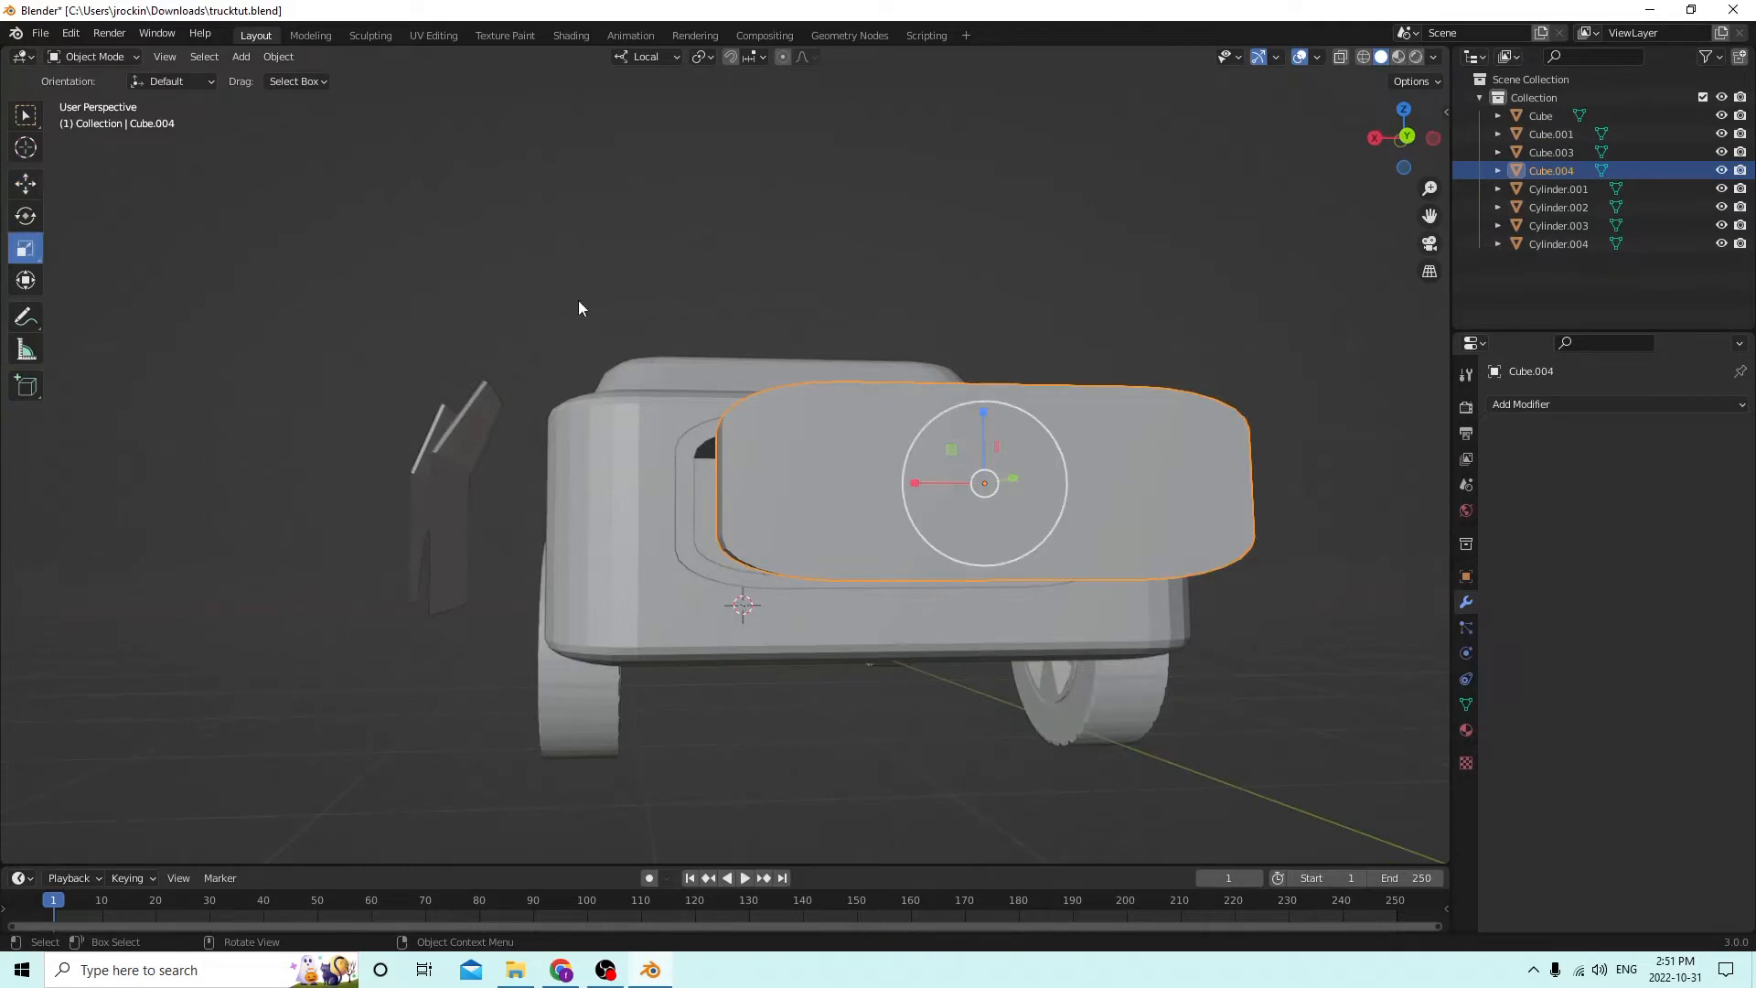
{"action": "middle_click_drag", "start_coordinate": [580, 302], "coordinate": [1381, 595]}
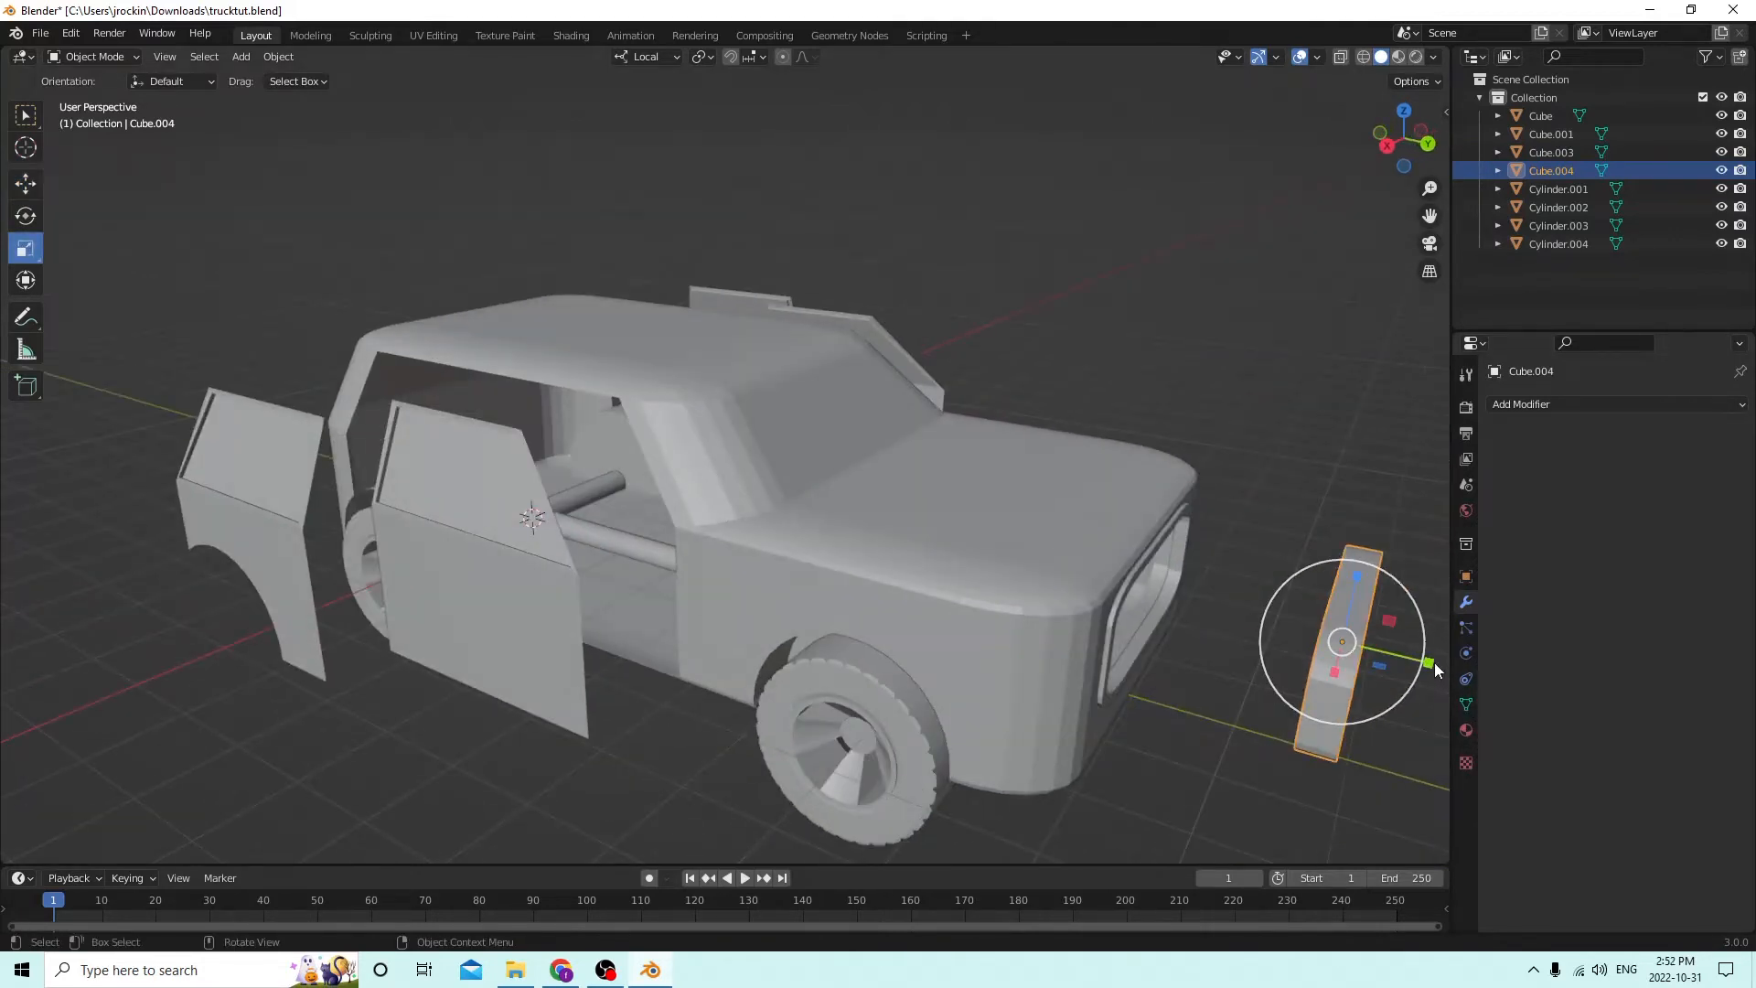
{"action": "left_click_drag", "start_coordinate": [1430, 662], "coordinate": [1363, 640]}
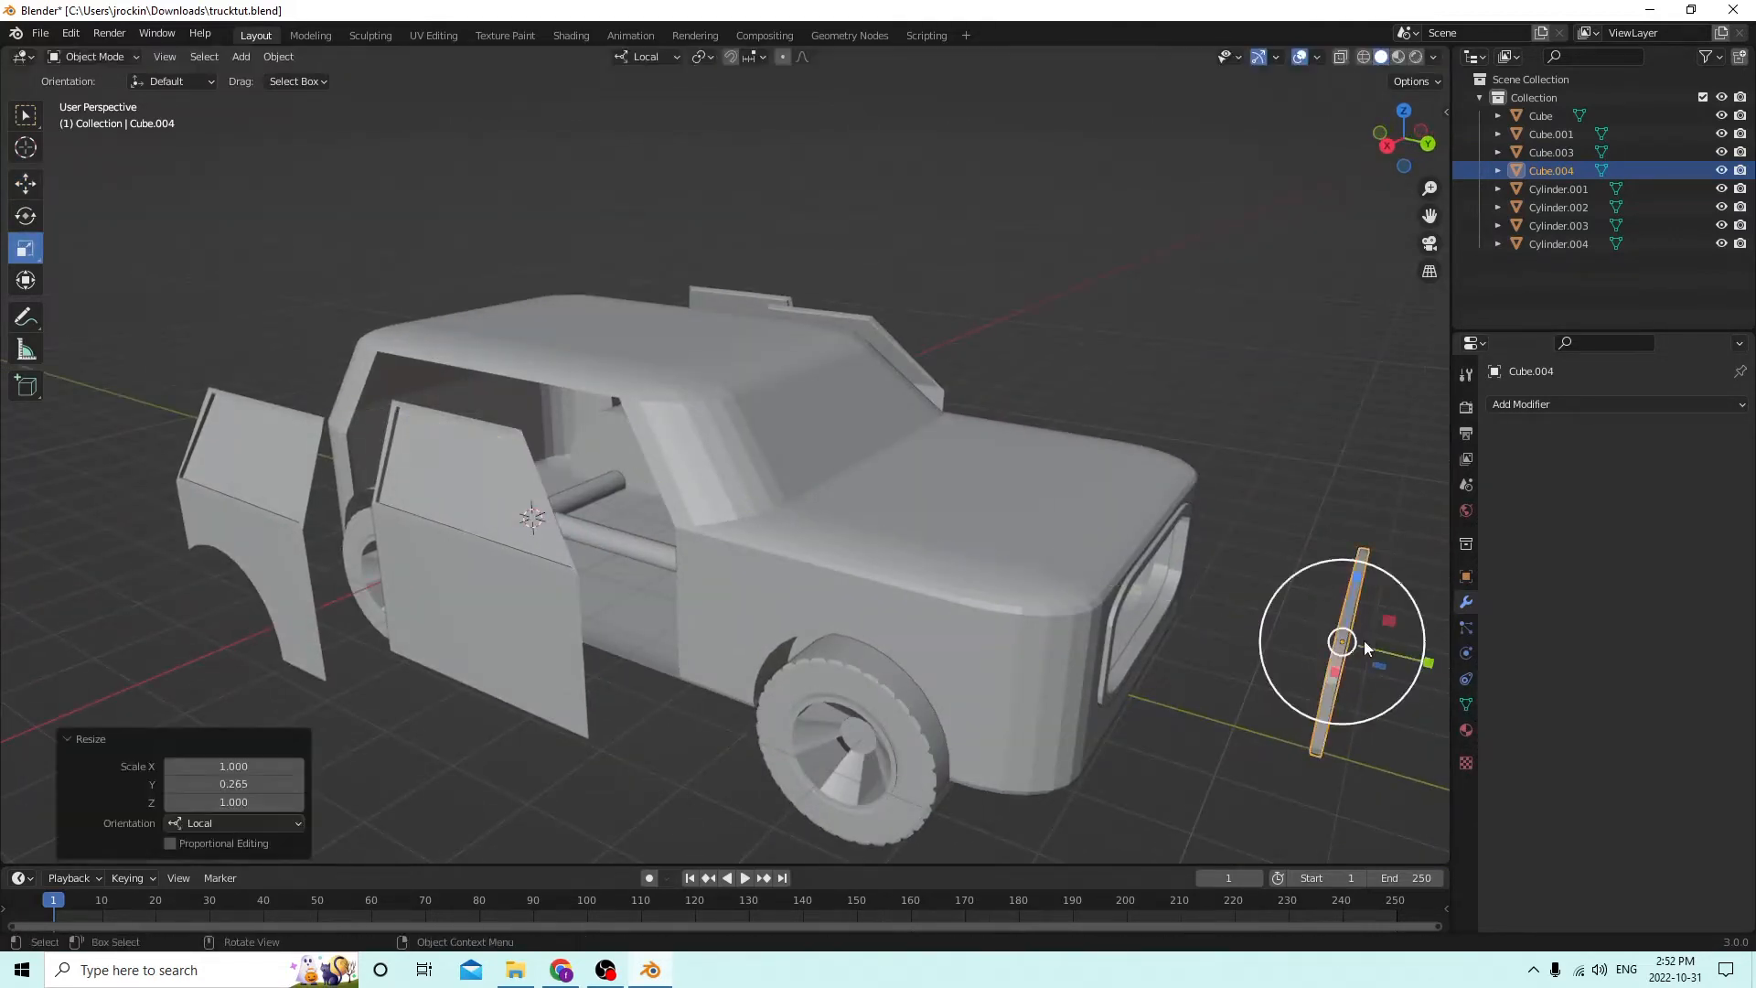
Duplicate the thin plate in place and scale the copy to about 0.109 along local X and 0.930 along Y.
{"action": "middle_click_drag", "start_coordinate": [1364, 640], "coordinate": [1156, 556]}
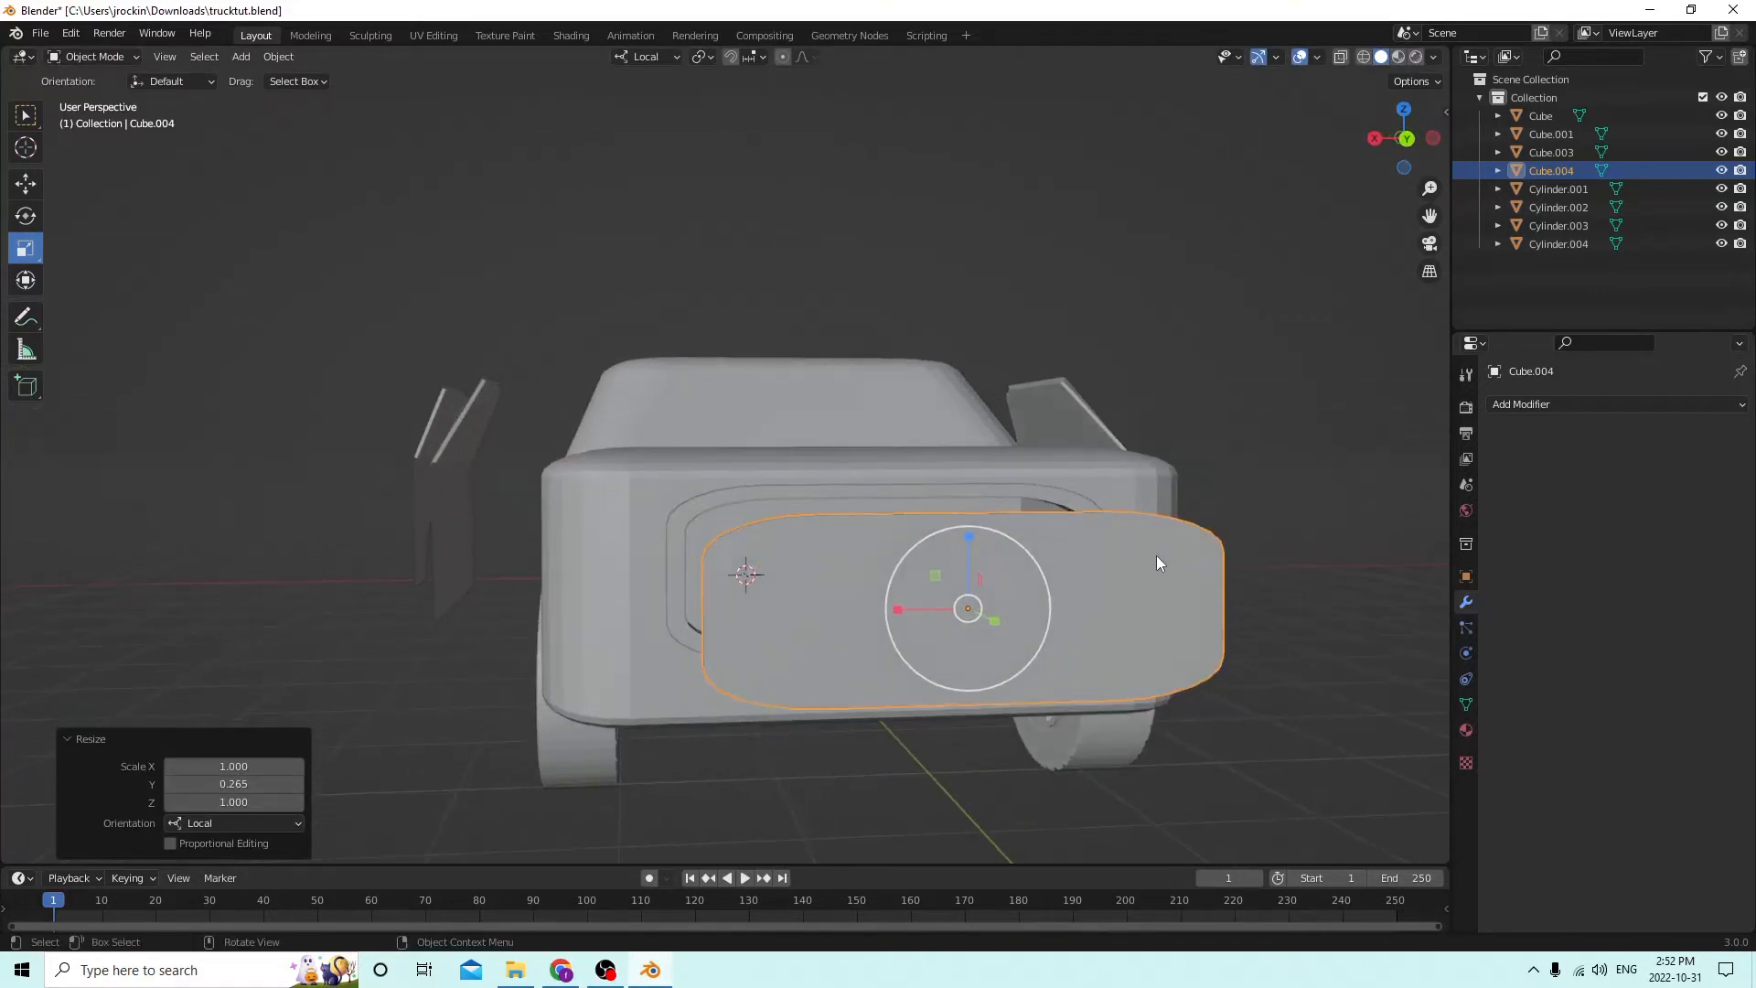
{"action": "key", "text": "shift+d"}
{"action": "right_click", "coordinate": [1175, 455]}
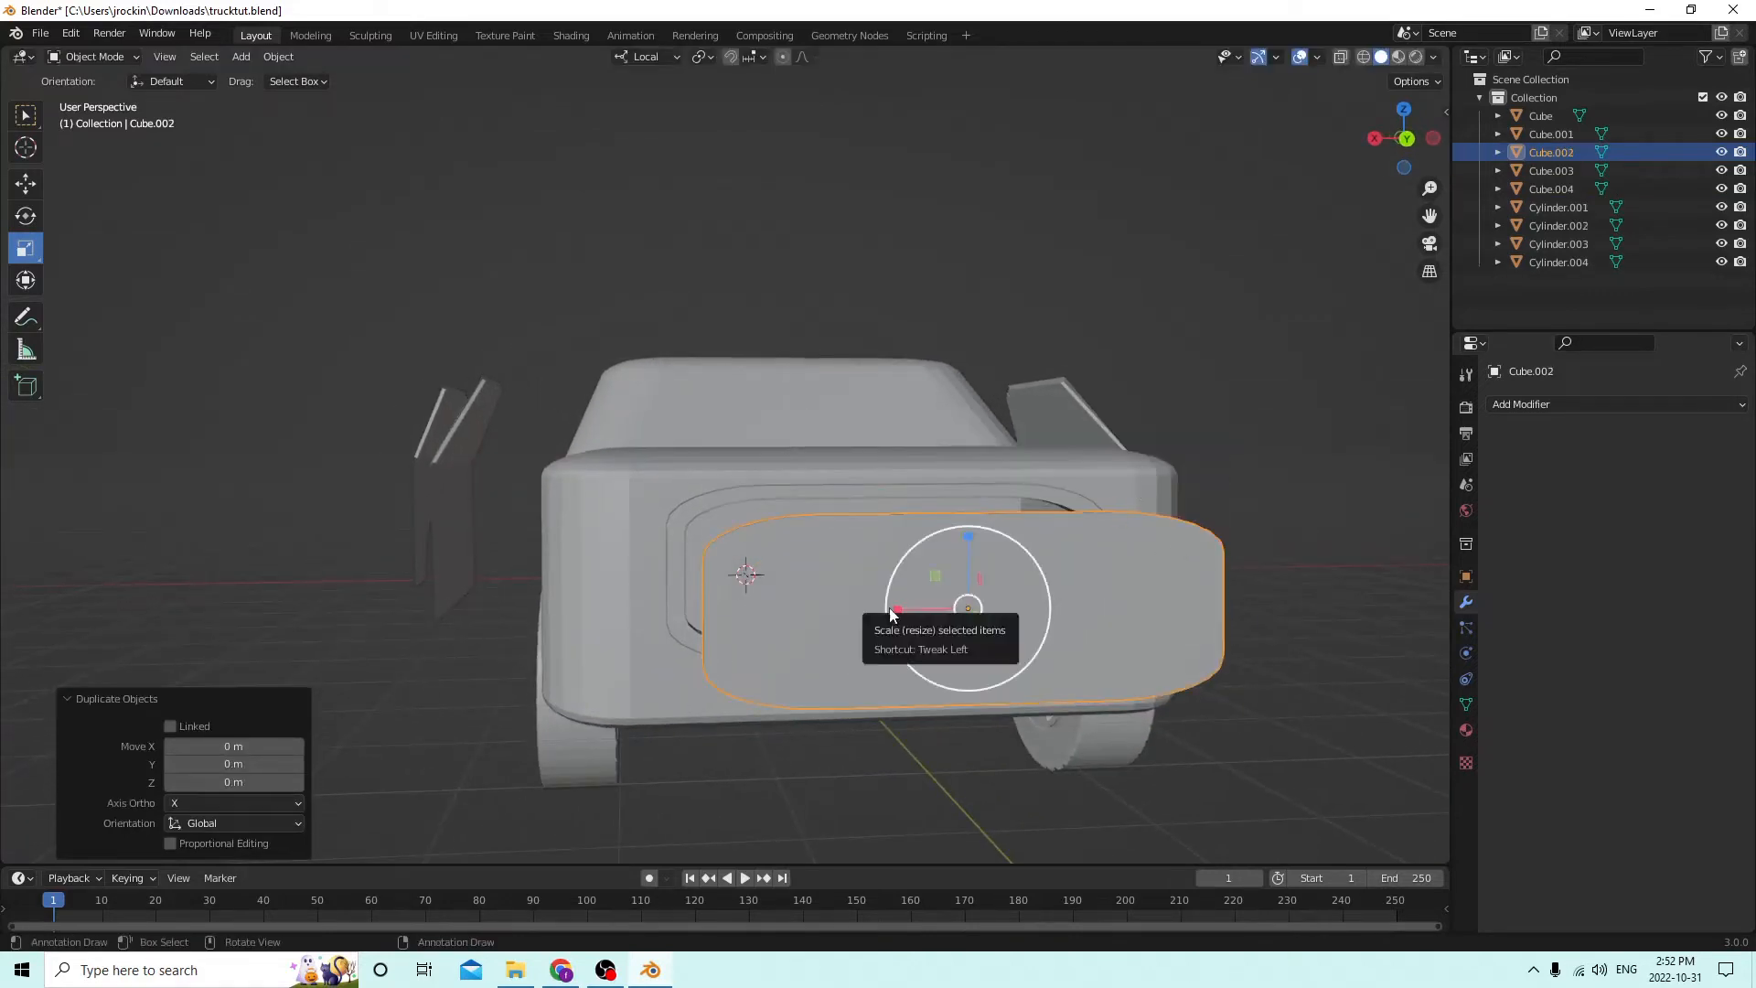
{"action": "left_click_drag", "start_coordinate": [914, 616], "coordinate": [964, 609]}
{"action": "middle_click_drag", "start_coordinate": [965, 610], "coordinate": [1015, 623]}
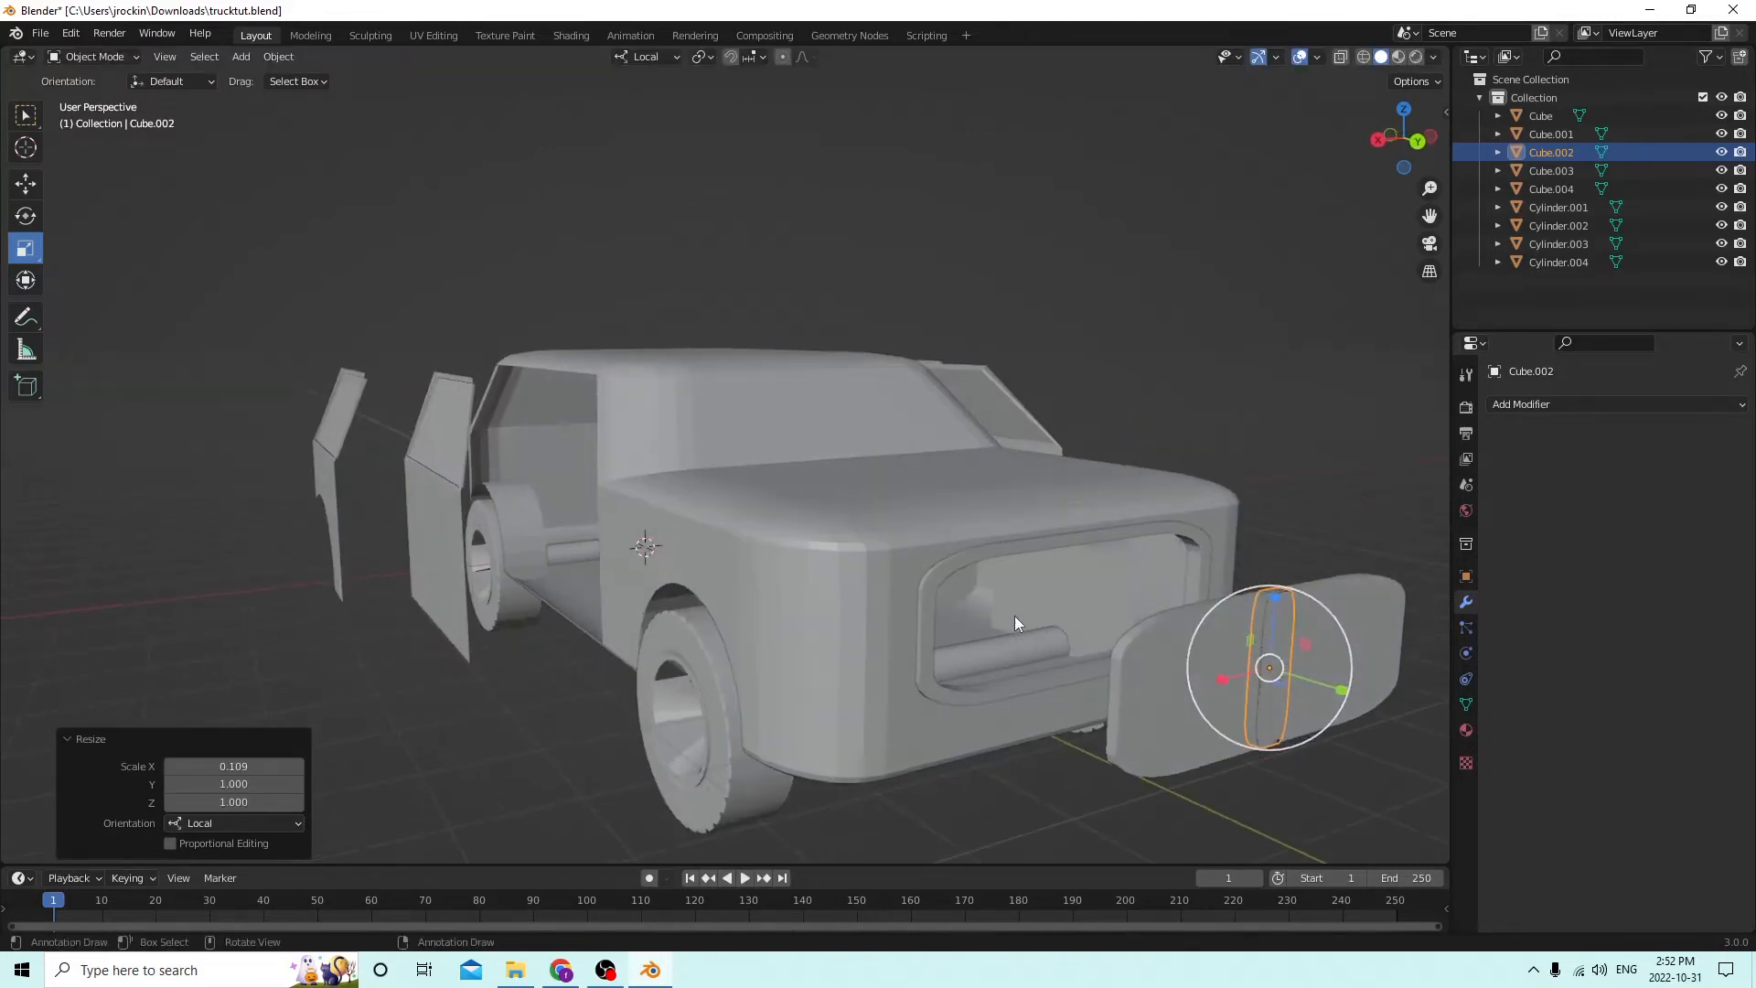
{"action": "left_click_drag", "start_coordinate": [1343, 692], "coordinate": [1333, 690]}
Move the narrow vertical bar back along local Y into the middle of the grille opening.
{"action": "middle_click_drag", "start_coordinate": [1309, 673], "coordinate": [329, 338]}
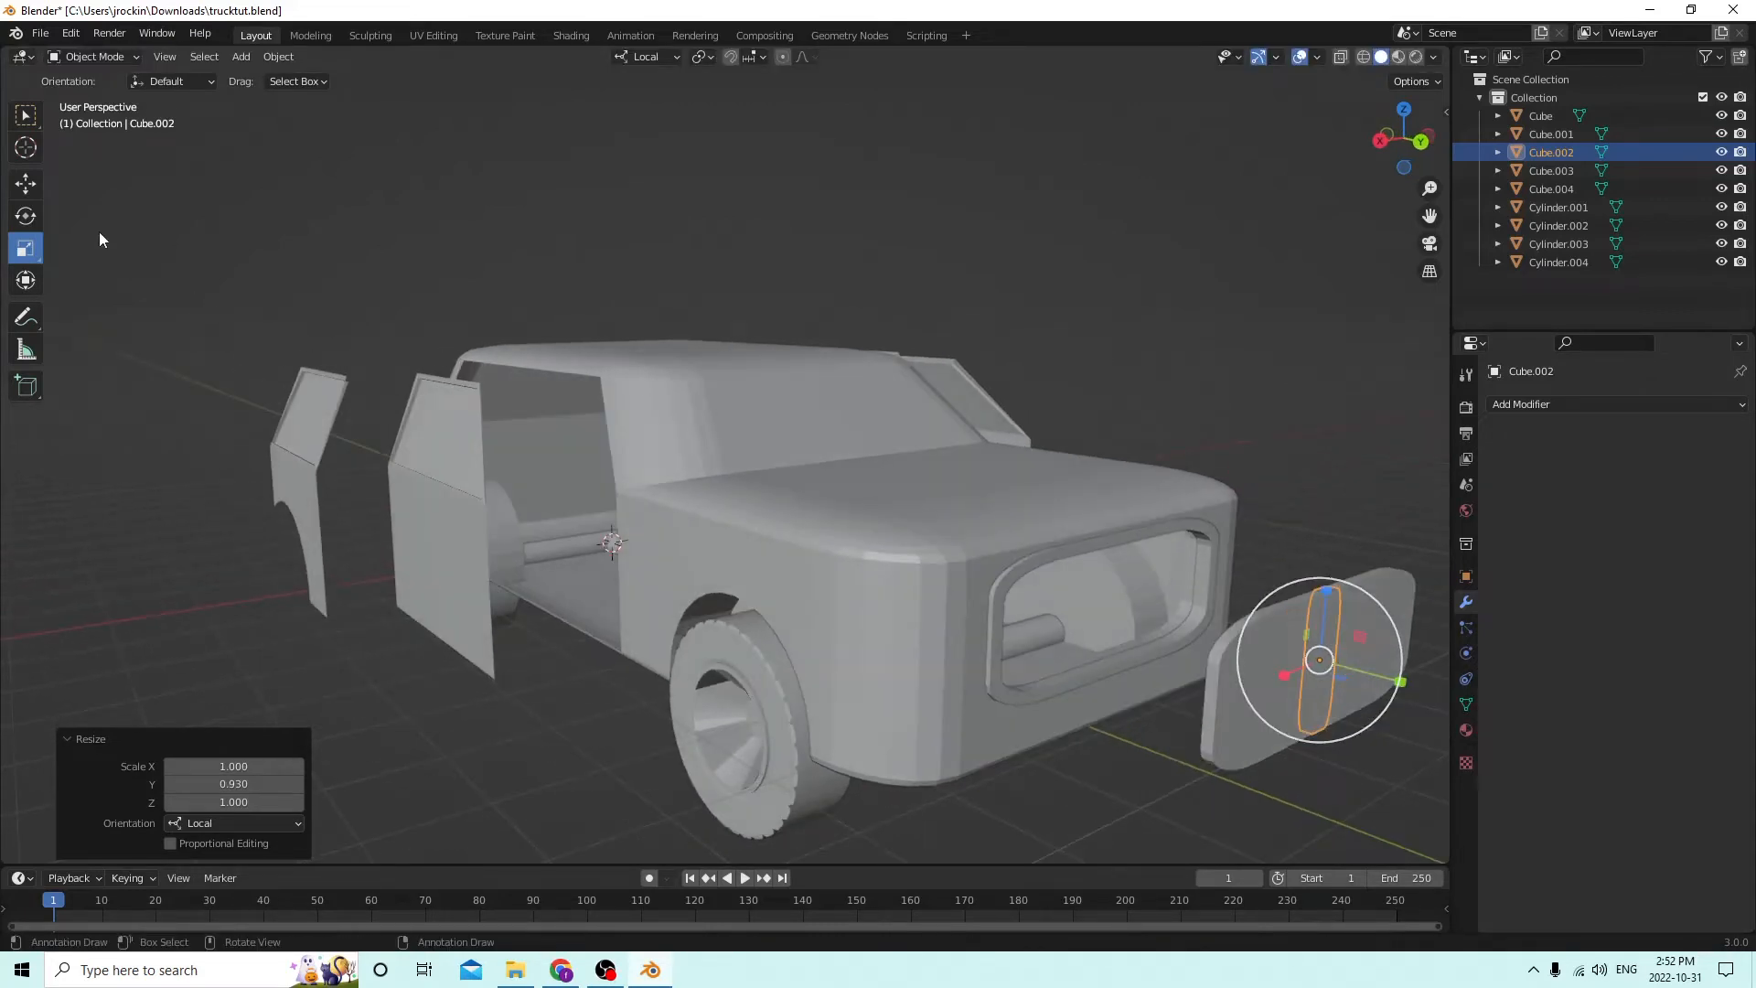
{"action": "left_click", "coordinate": [25, 184]}
{"action": "left_click_drag", "start_coordinate": [1397, 688], "coordinate": [1193, 607]}
Flatten the remaining plate in front of the truck into a horizontal bar, scaling it to about 0.117 along local Z.
{"action": "middle_click_drag", "start_coordinate": [1193, 607], "coordinate": [1118, 616]}
{"action": "left_click", "coordinate": [1106, 722]}
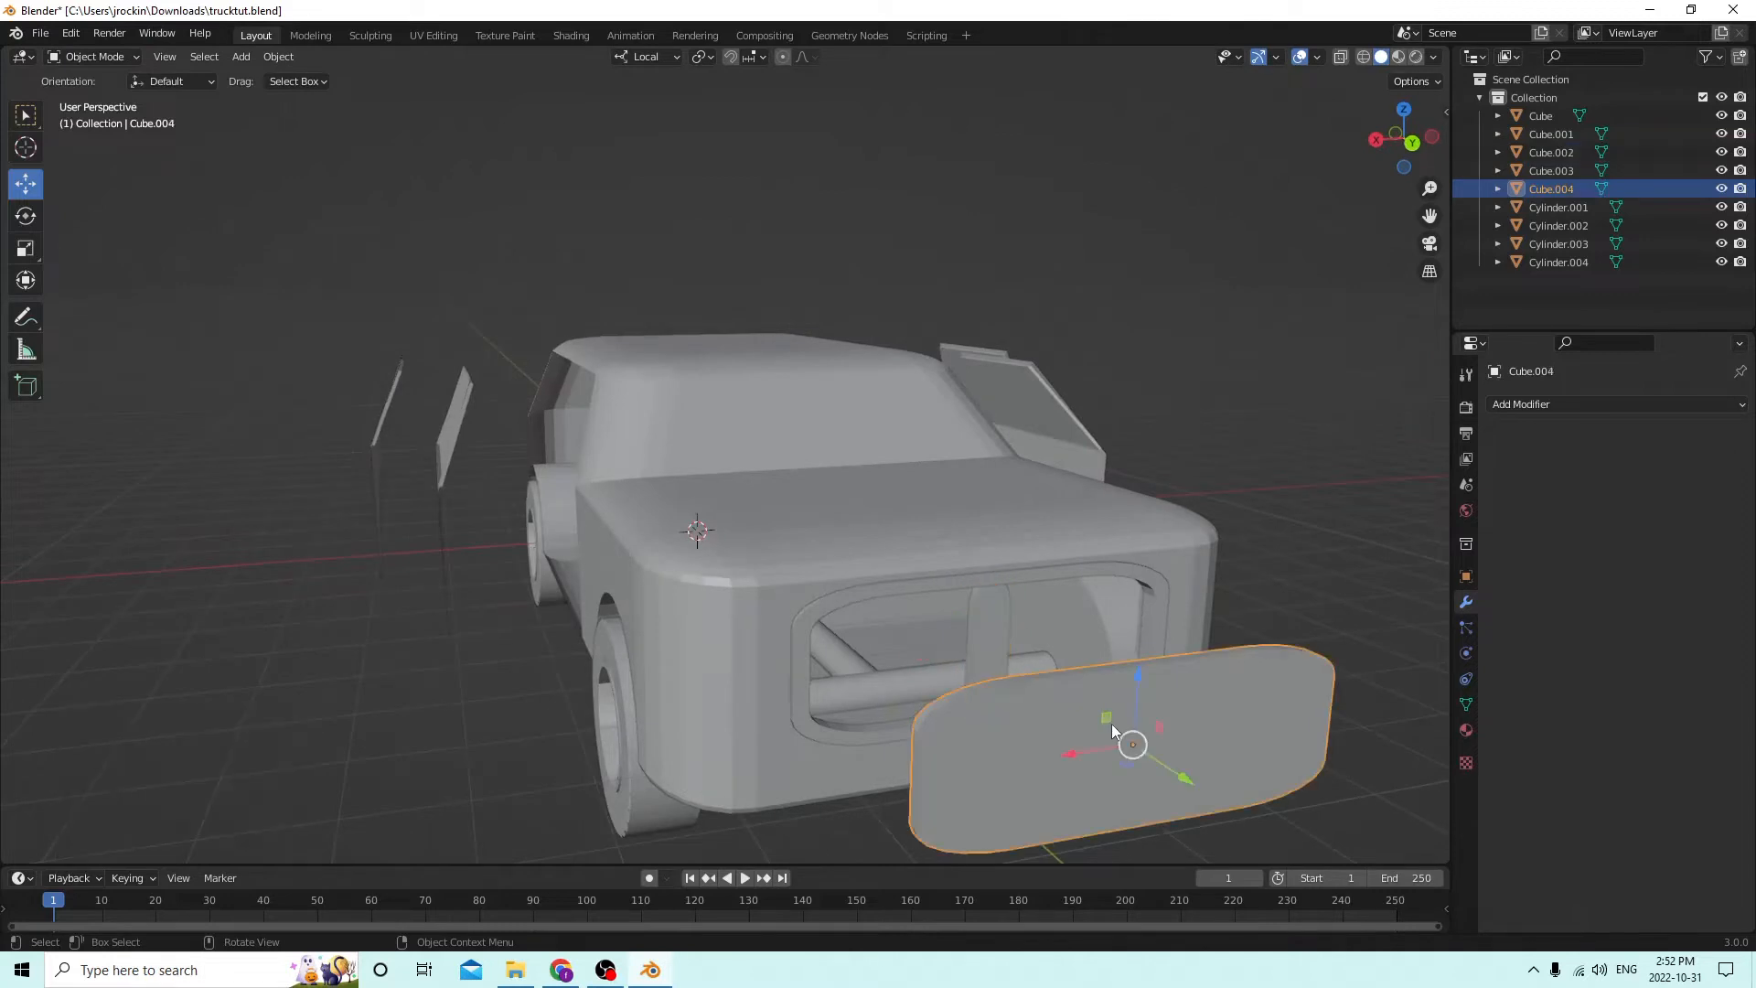
{"action": "middle_click_drag", "start_coordinate": [1107, 722], "coordinate": [1034, 648]}
{"action": "left_click", "coordinate": [25, 251]}
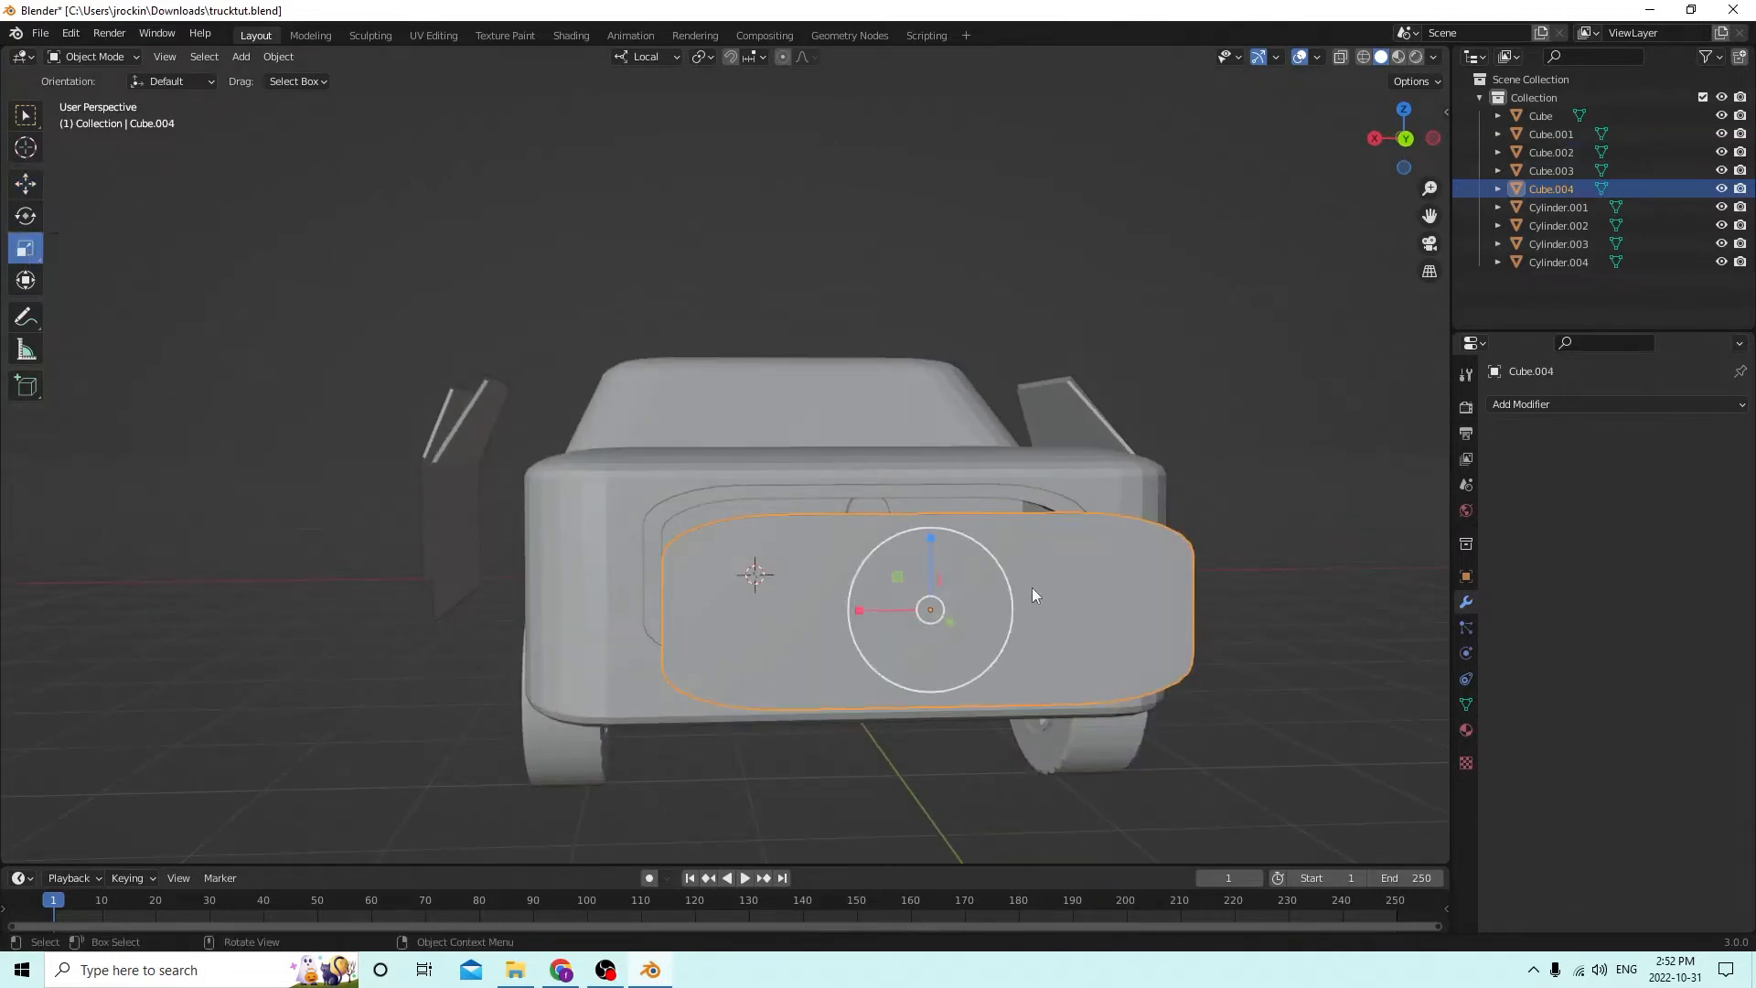
{"action": "left_click_drag", "start_coordinate": [937, 542], "coordinate": [932, 604]}
{"action": "middle_click_drag", "start_coordinate": [933, 604], "coordinate": [1068, 629]}
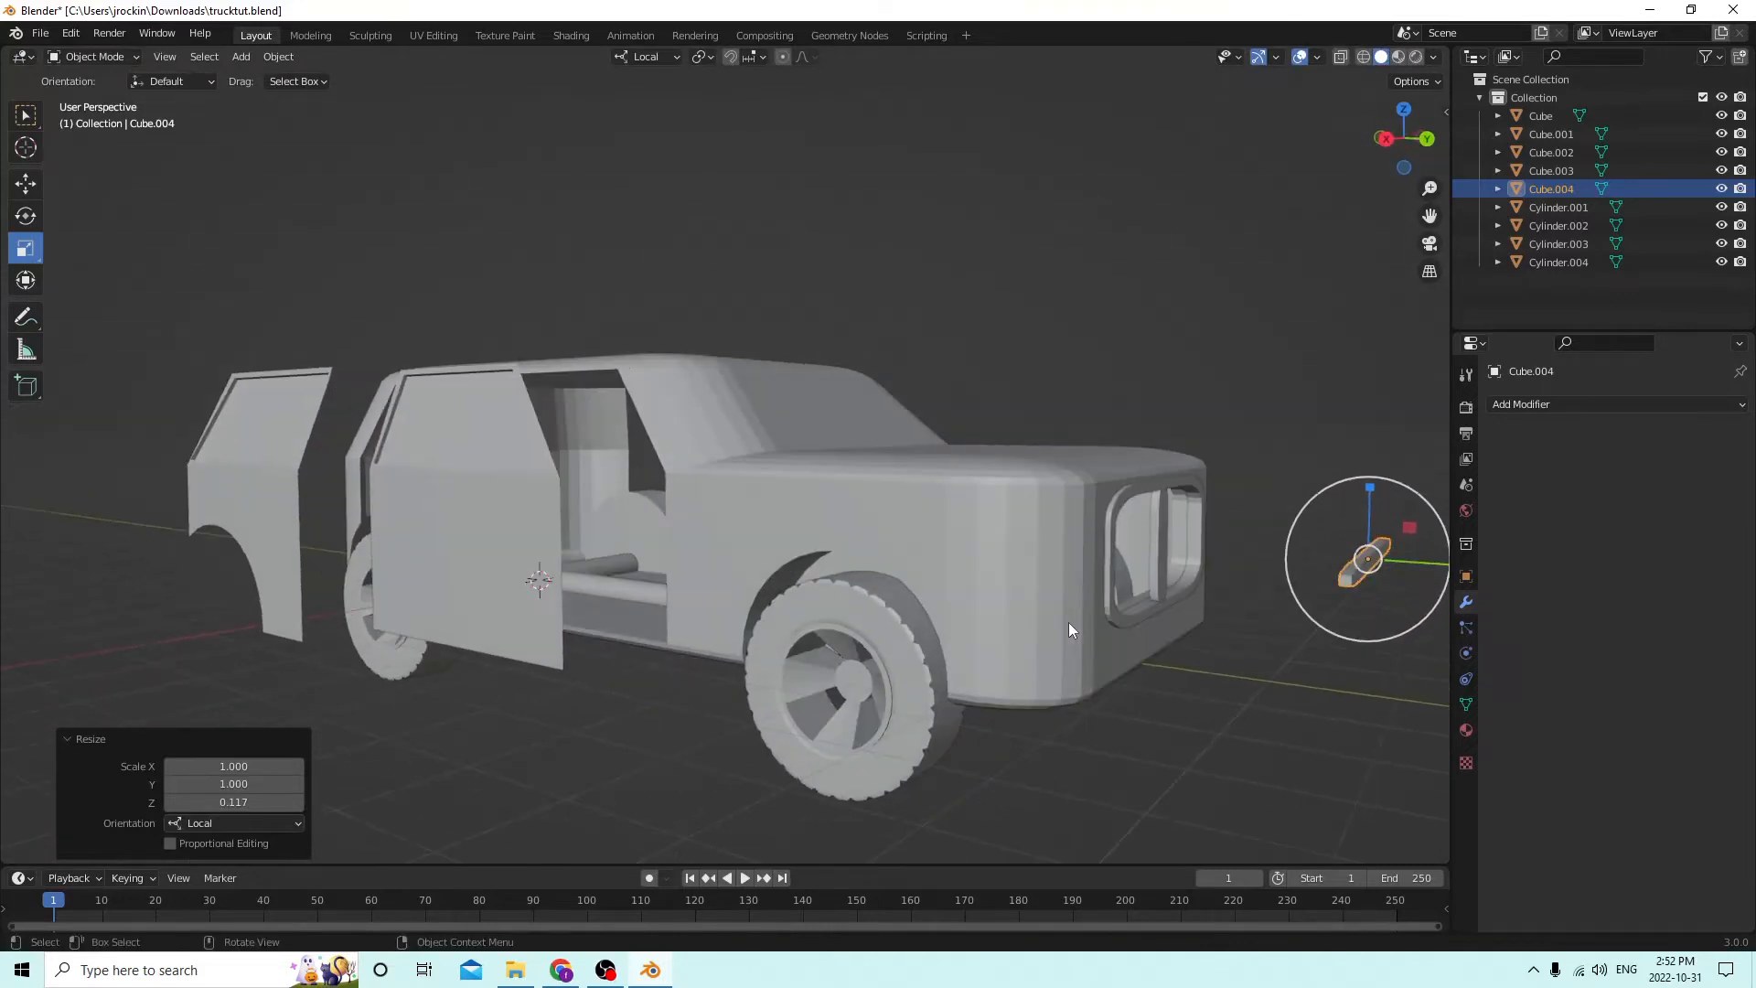
Move the horizontal bar about -0.0167 m along local Y into the grille opening, then nudge it about -0.0008 m further.
{"action": "left_click", "coordinate": [26, 184]}
{"action": "middle_click_drag", "start_coordinate": [1171, 479], "coordinate": [1218, 519]}
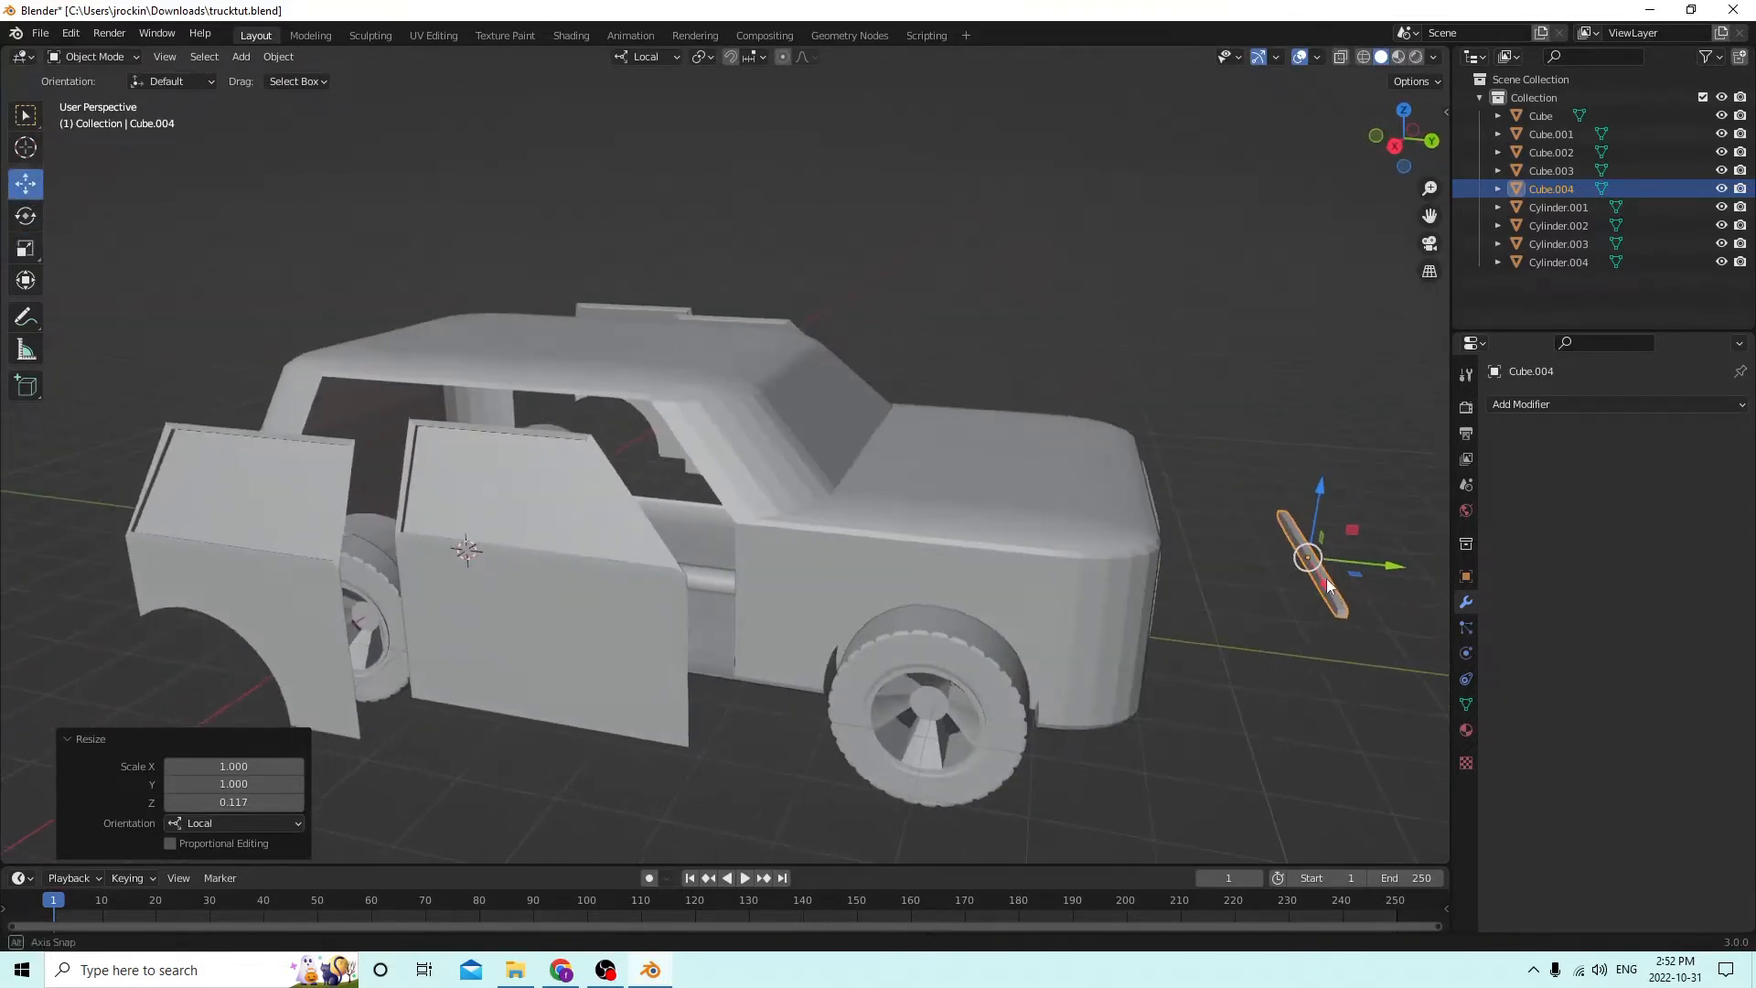
{"action": "left_click_drag", "start_coordinate": [1380, 565], "coordinate": [1130, 536]}
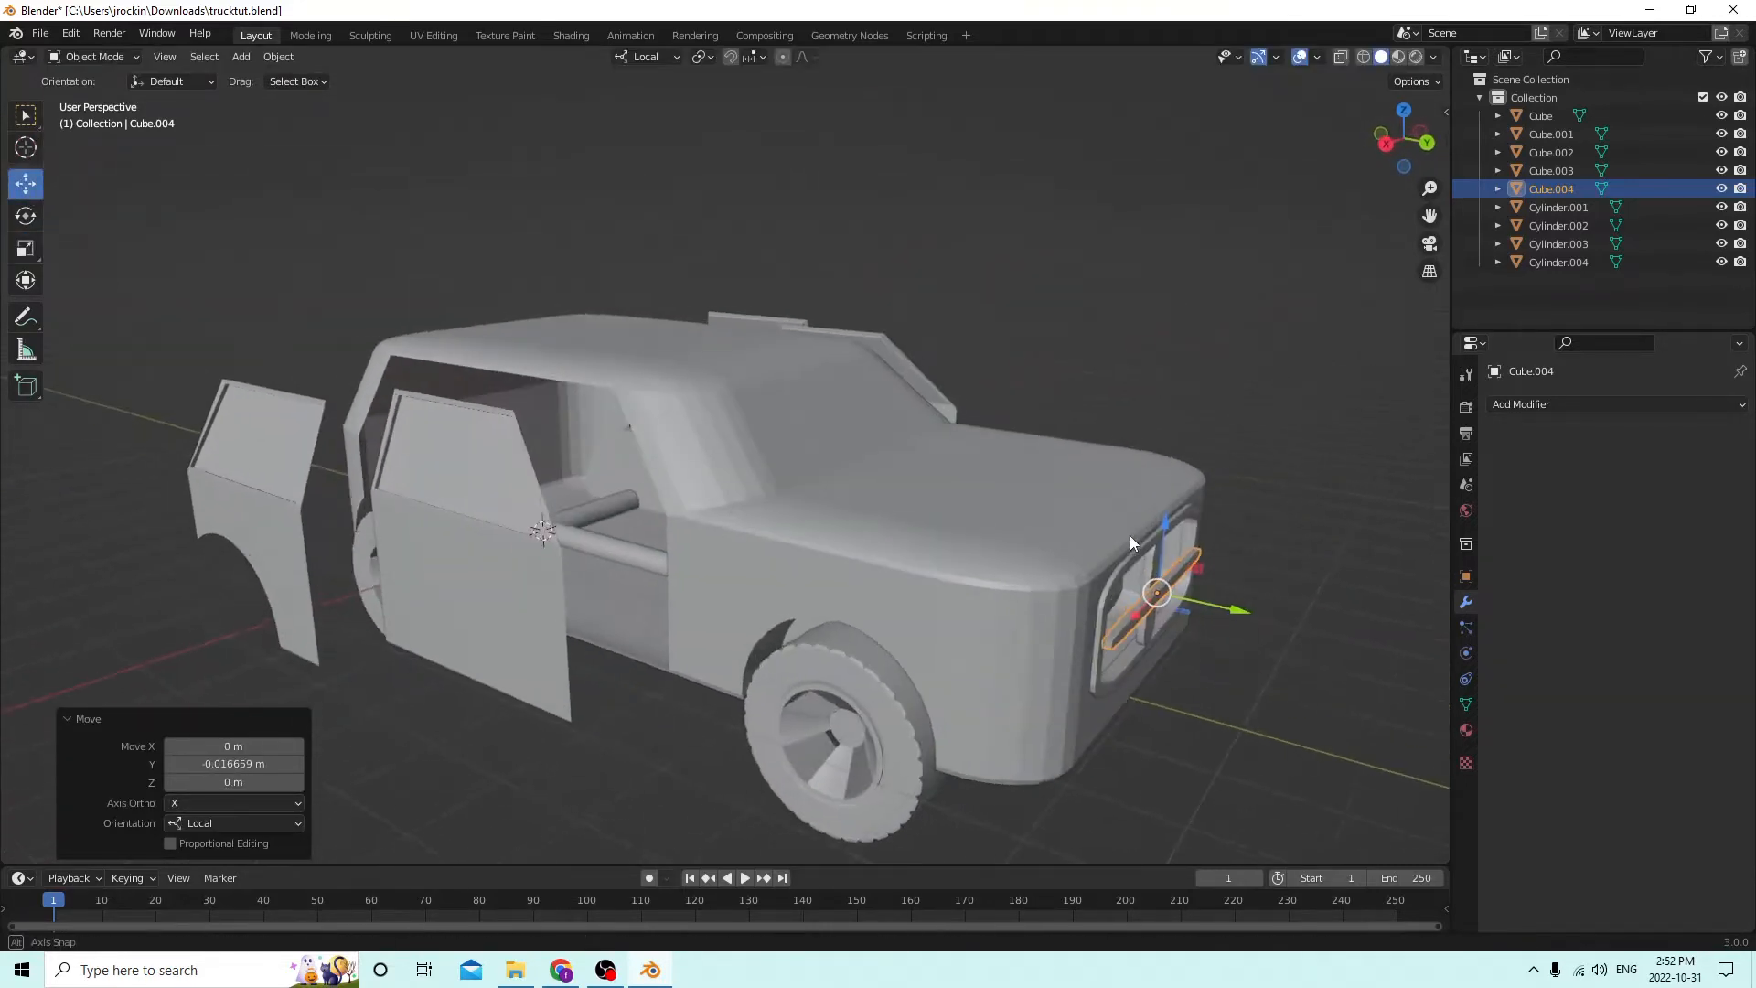
{"action": "scroll", "coordinate": [1132, 534], "scroll_direction": "up", "scroll_amount": 5}
{"action": "scroll", "coordinate": [1129, 538], "scroll_direction": "down", "scroll_amount": 4}
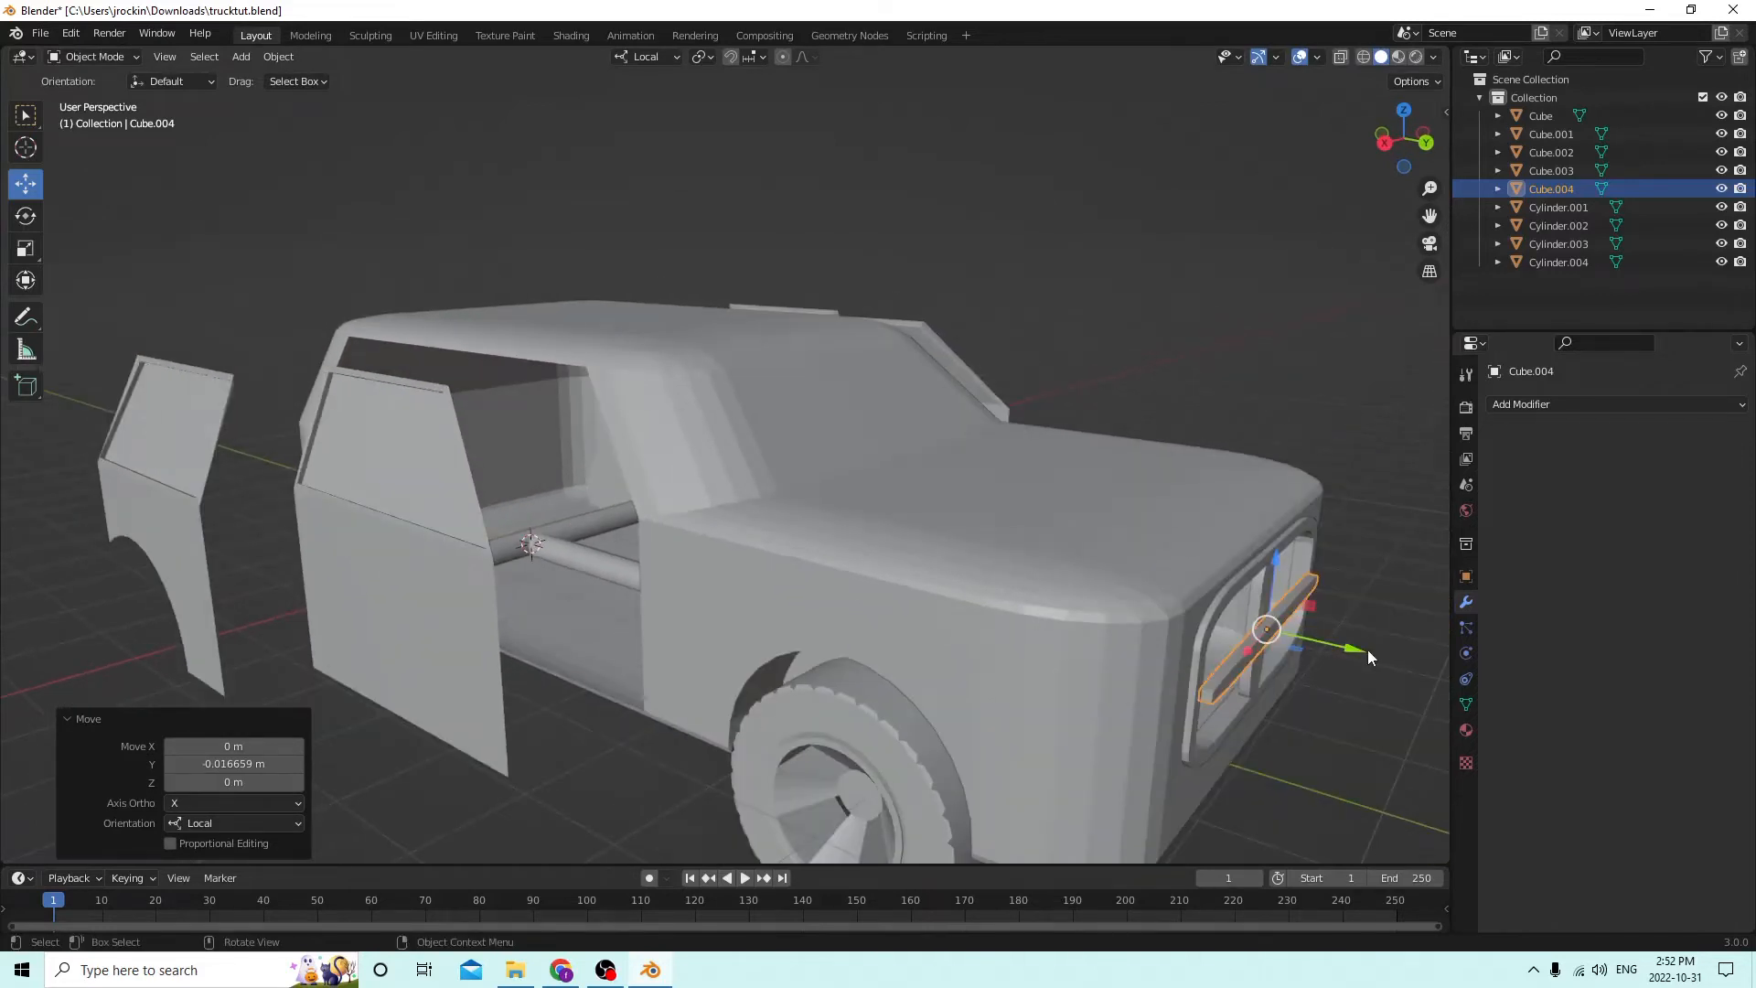
{"action": "left_click_drag", "start_coordinate": [1368, 649], "coordinate": [1340, 645]}
Raise the horizontal grille bar about 0.0021 m along local Z.
{"action": "middle_click_drag", "start_coordinate": [1339, 646], "coordinate": [1214, 574]}
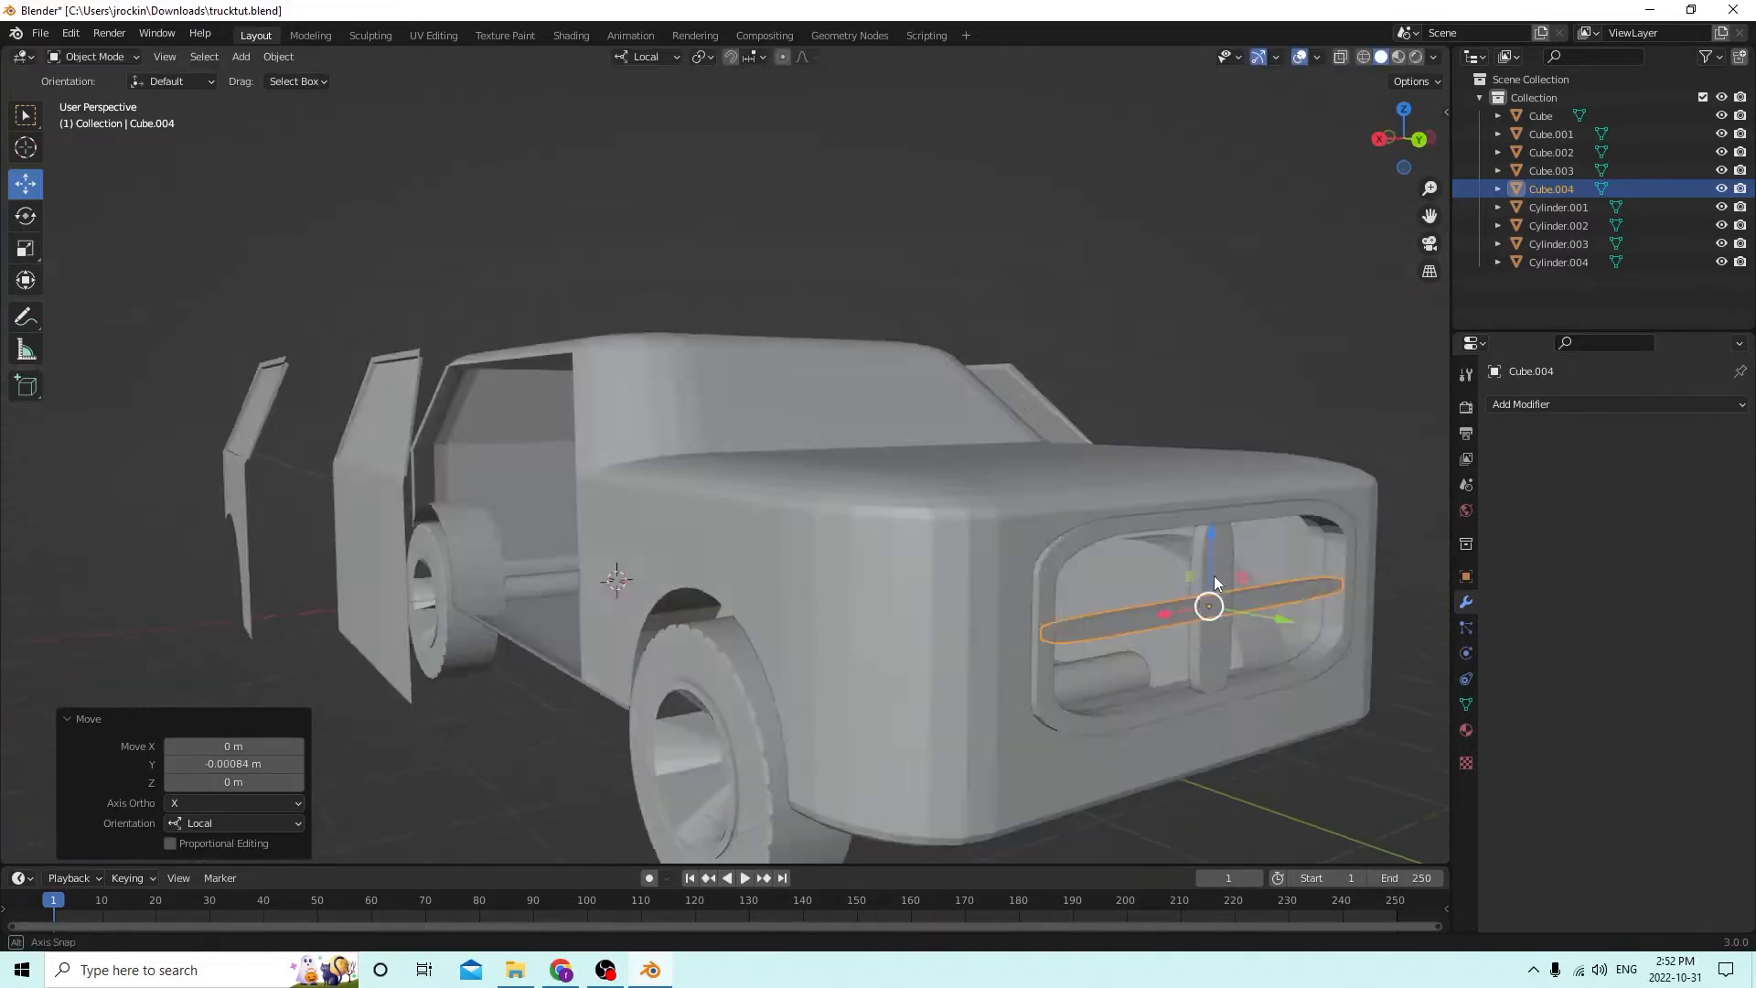
{"action": "scroll", "coordinate": [1177, 571], "scroll_direction": "up", "scroll_amount": 3}
{"action": "mouse_move", "coordinate": [992, 482]}
{"action": "left_mouse_down"}
{"action": "mouse_move", "coordinate": [995, 435]}
{"action": "mouse_move", "coordinate": [994, 455]}
{"action": "left_mouse_up"}
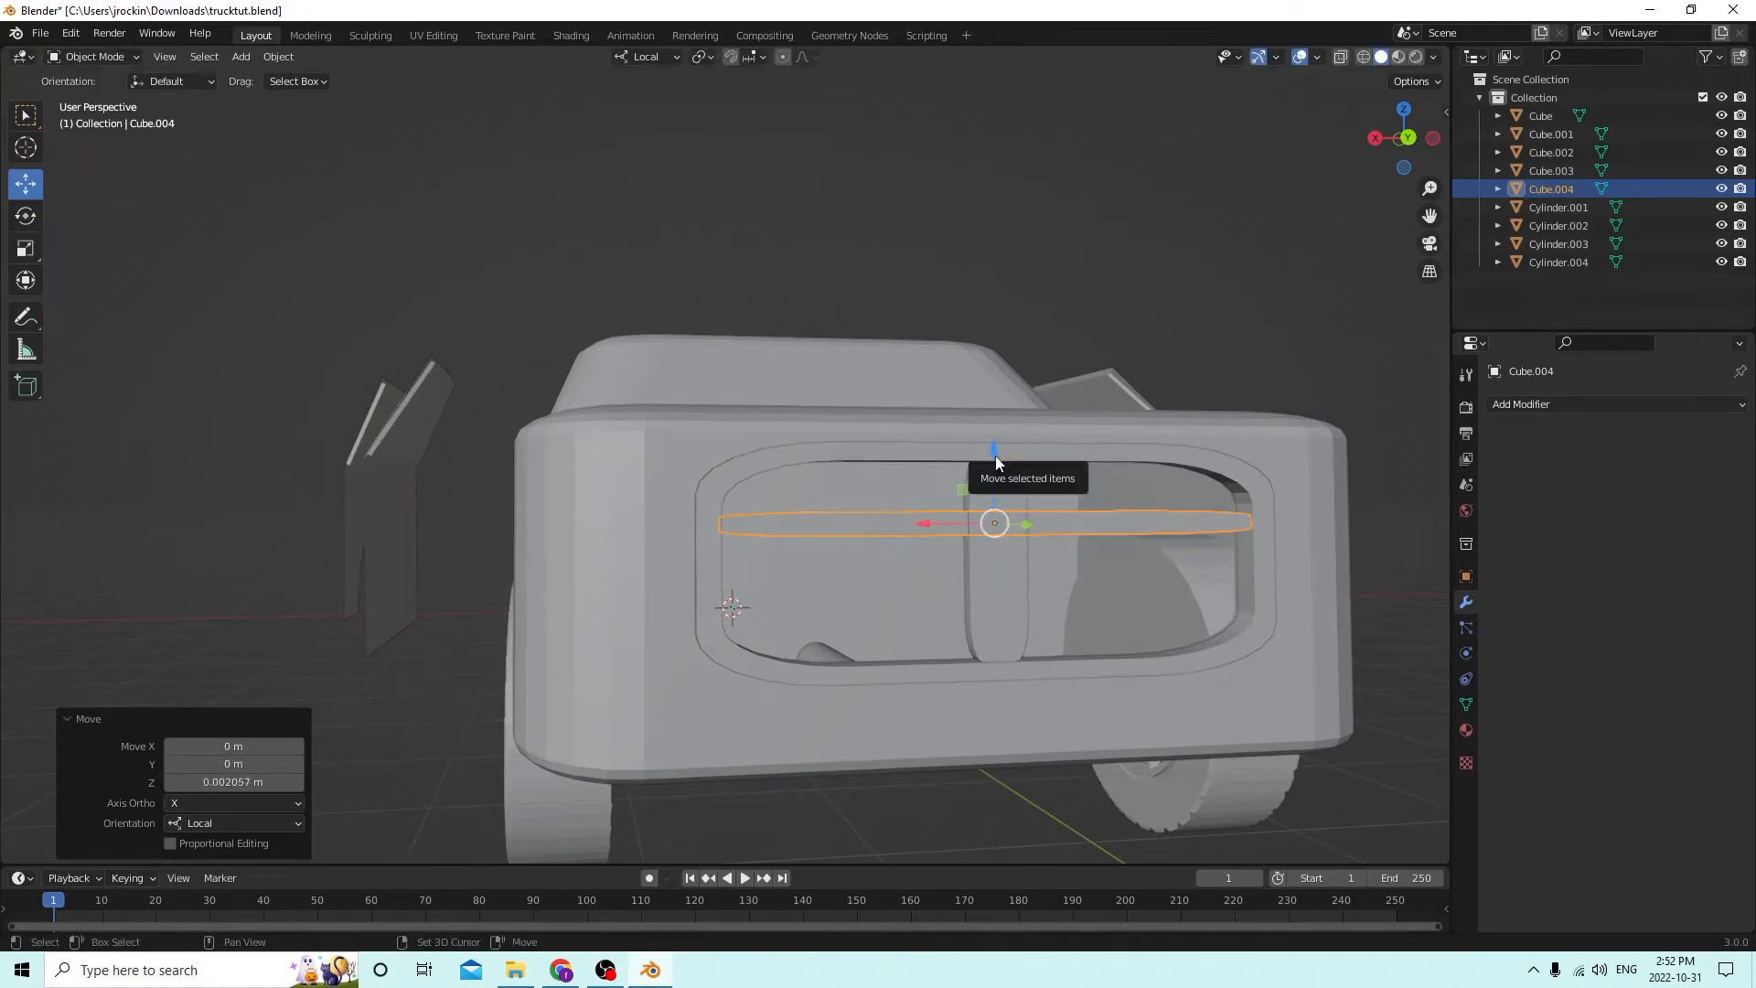
Duplicate the horizontal grille bar and lower the copy about 0.0035 m along local Z.
{"action": "key", "text": "shift+d"}
{"action": "right_click", "coordinate": [1015, 408]}
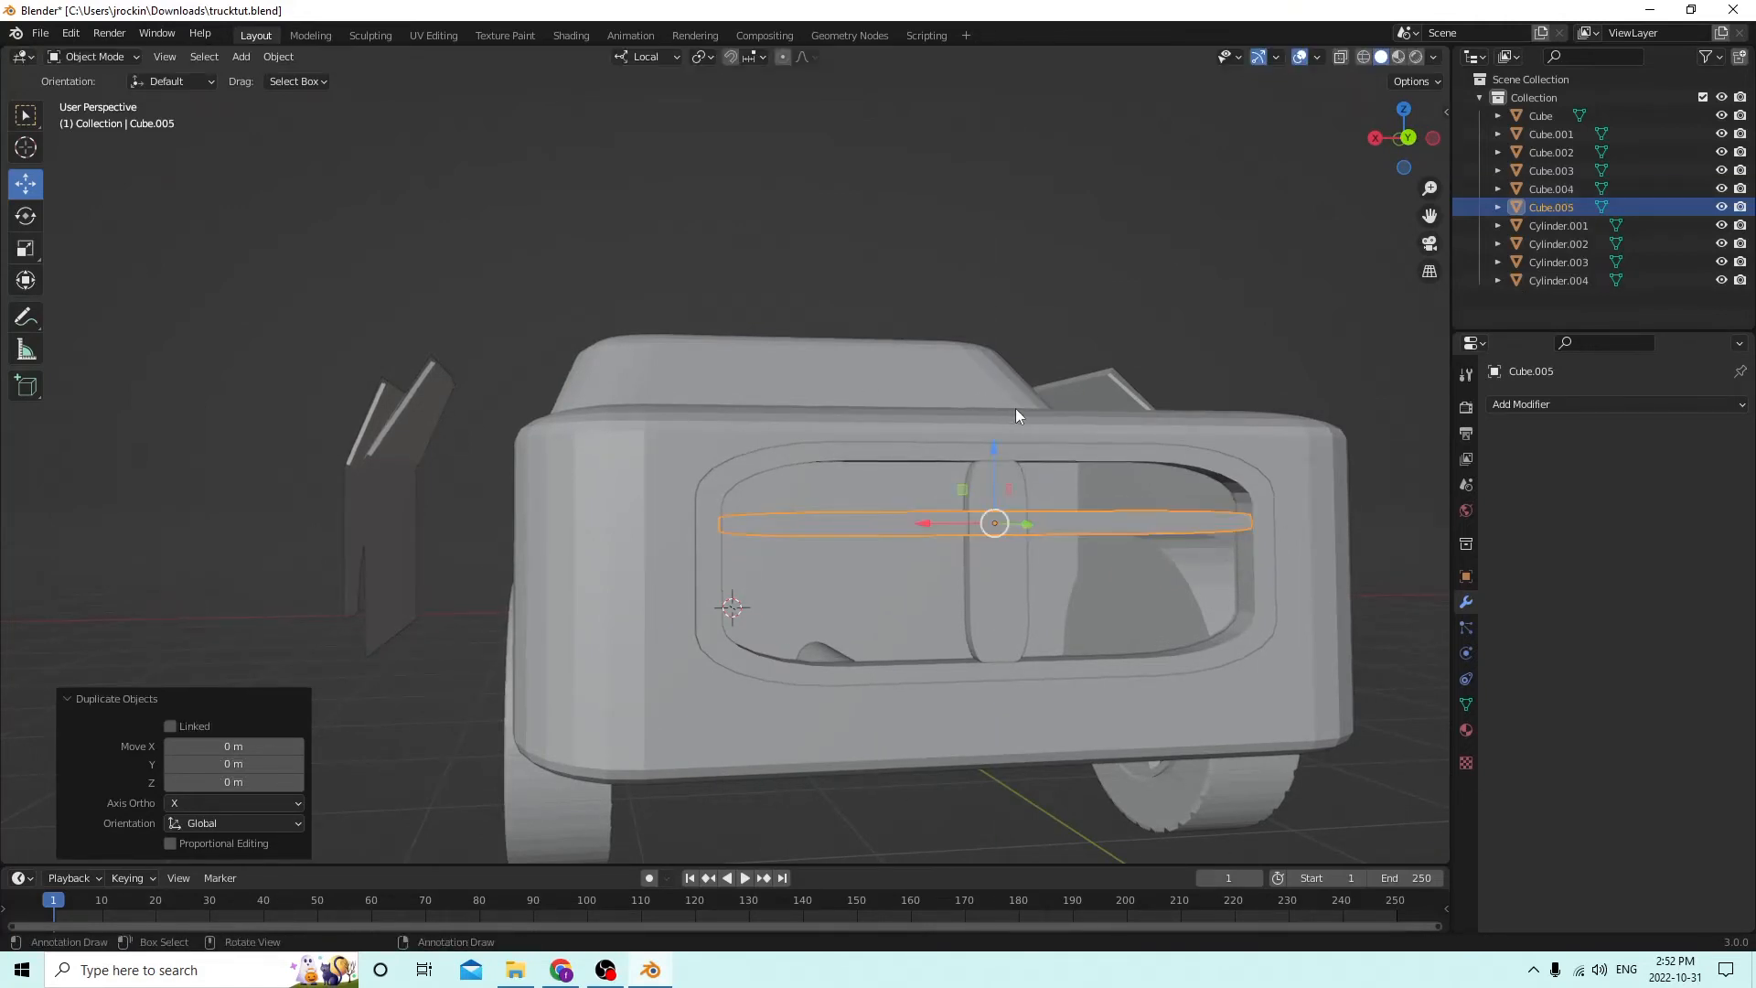
{"action": "left_click_drag", "start_coordinate": [984, 449], "coordinate": [1000, 521]}
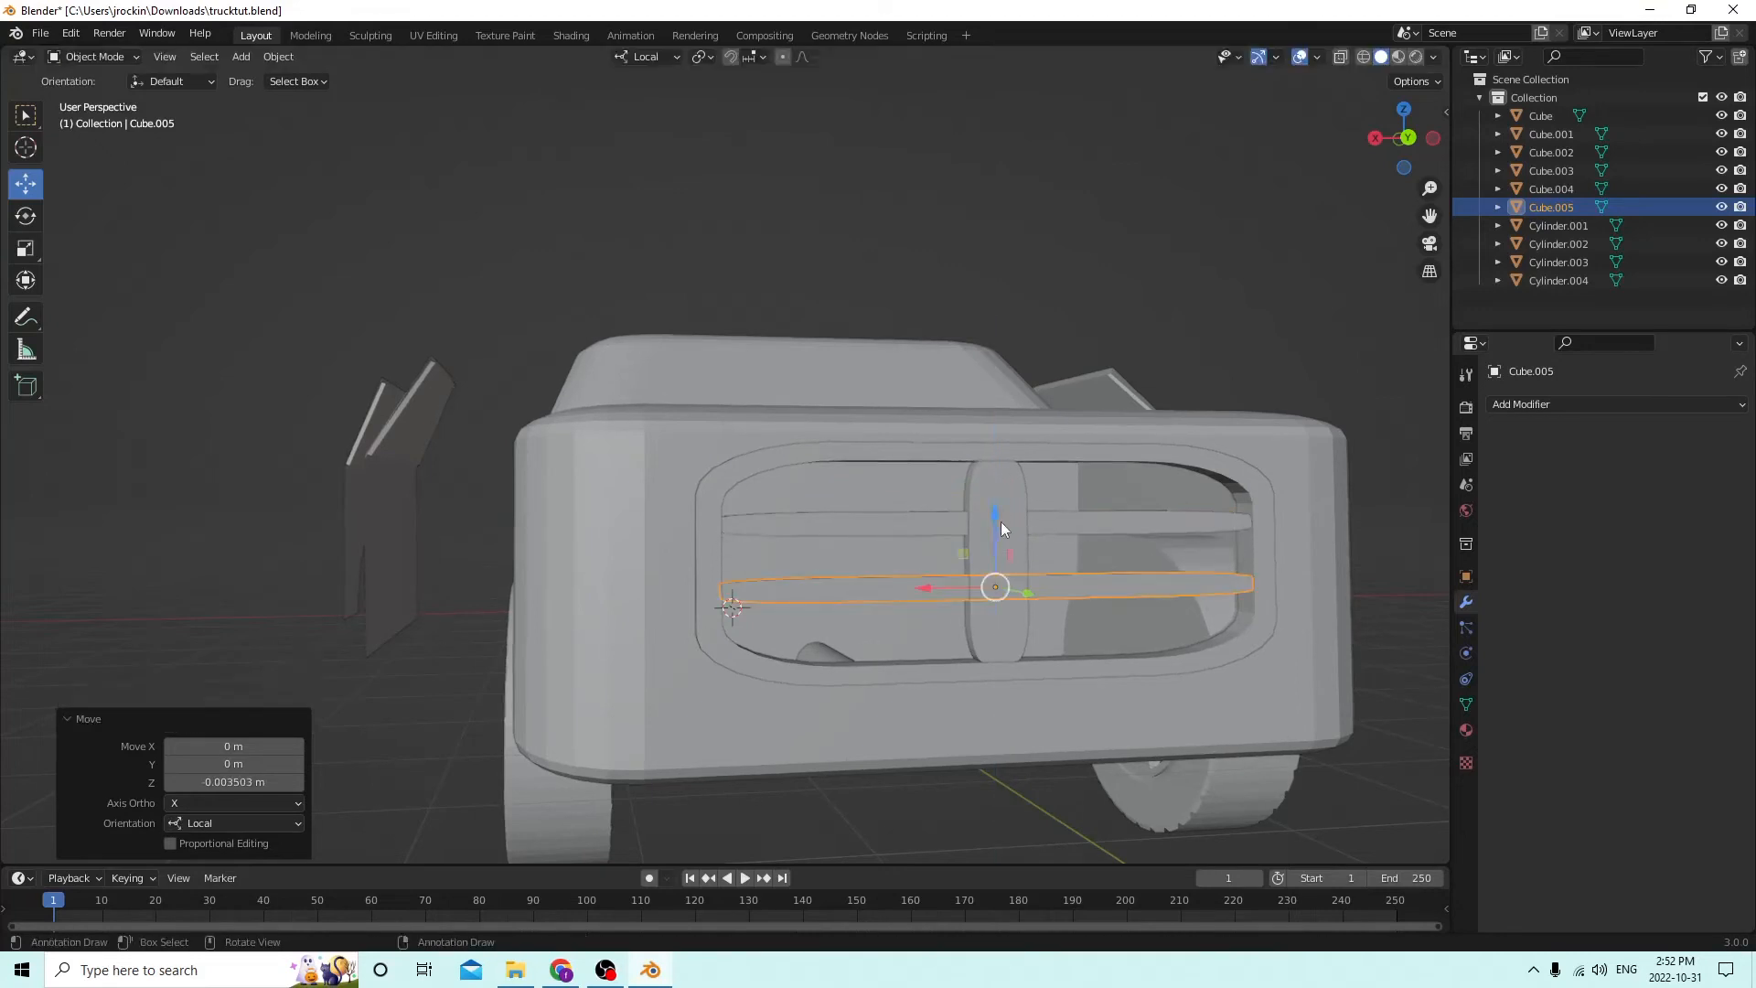
Narrow the grille's vertical centre bar along local X to a scale of about 0.081.
{"action": "middle_click_drag", "start_coordinate": [1000, 522], "coordinate": [1078, 567]}
{"action": "left_click", "coordinate": [1123, 574]}
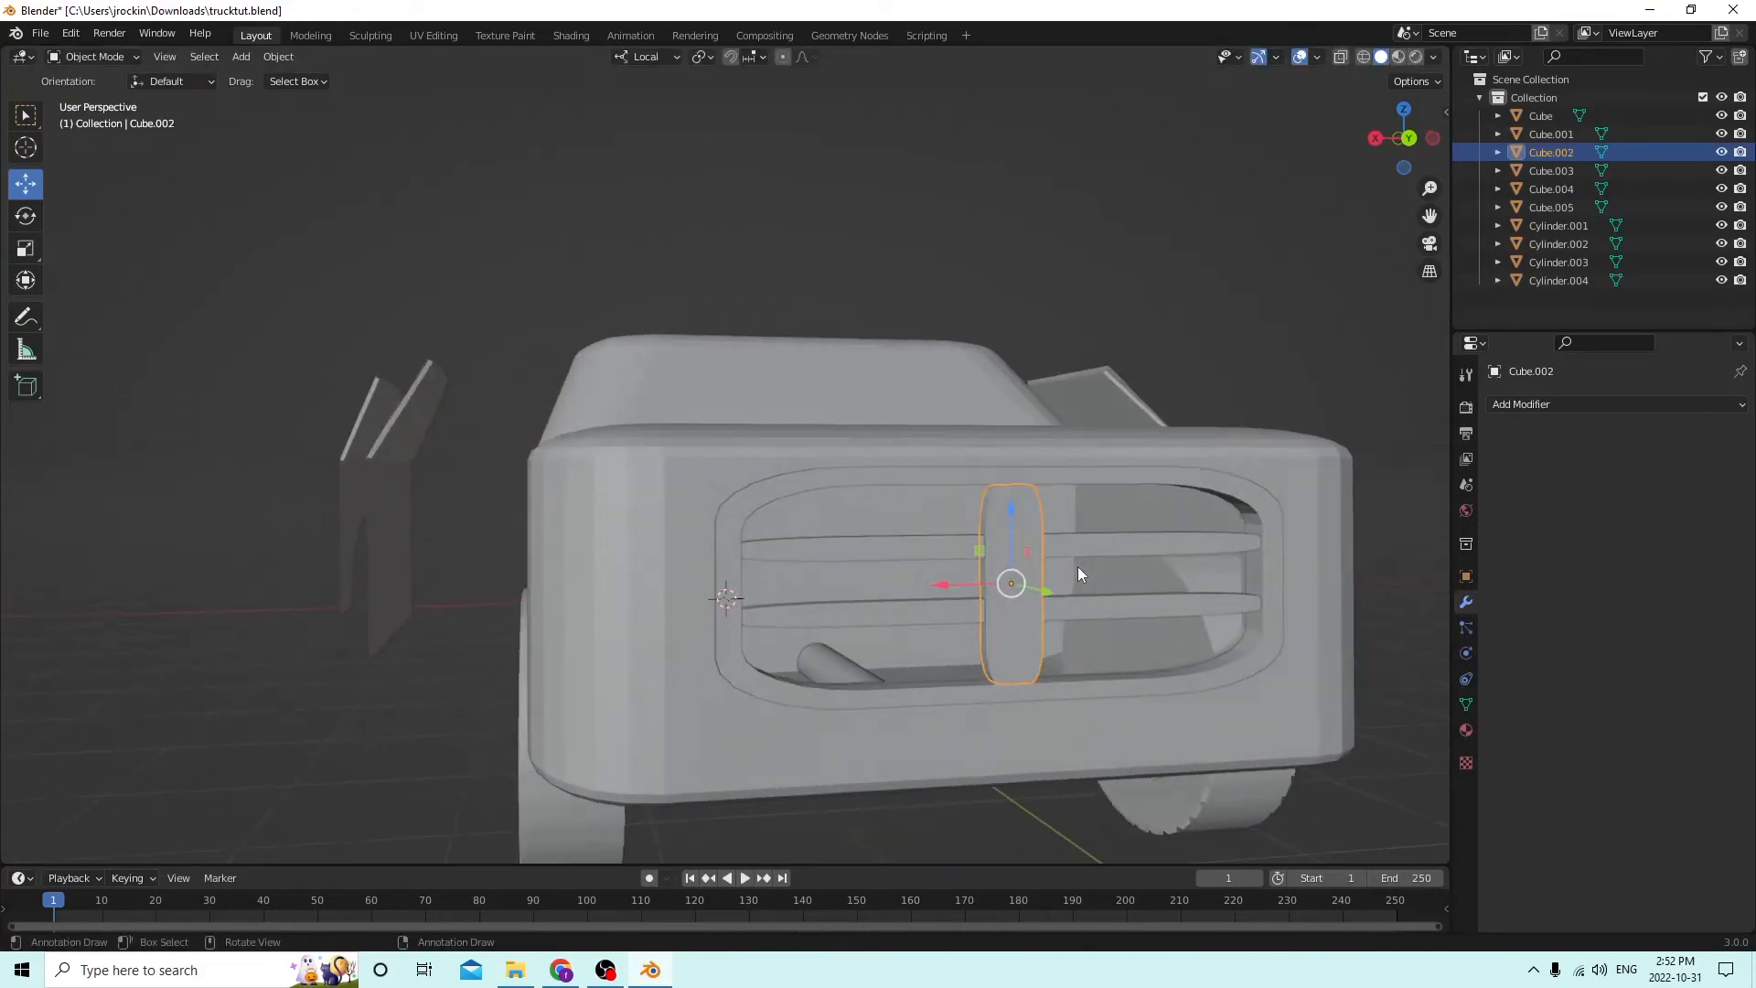
{"action": "left_click", "coordinate": [27, 249]}
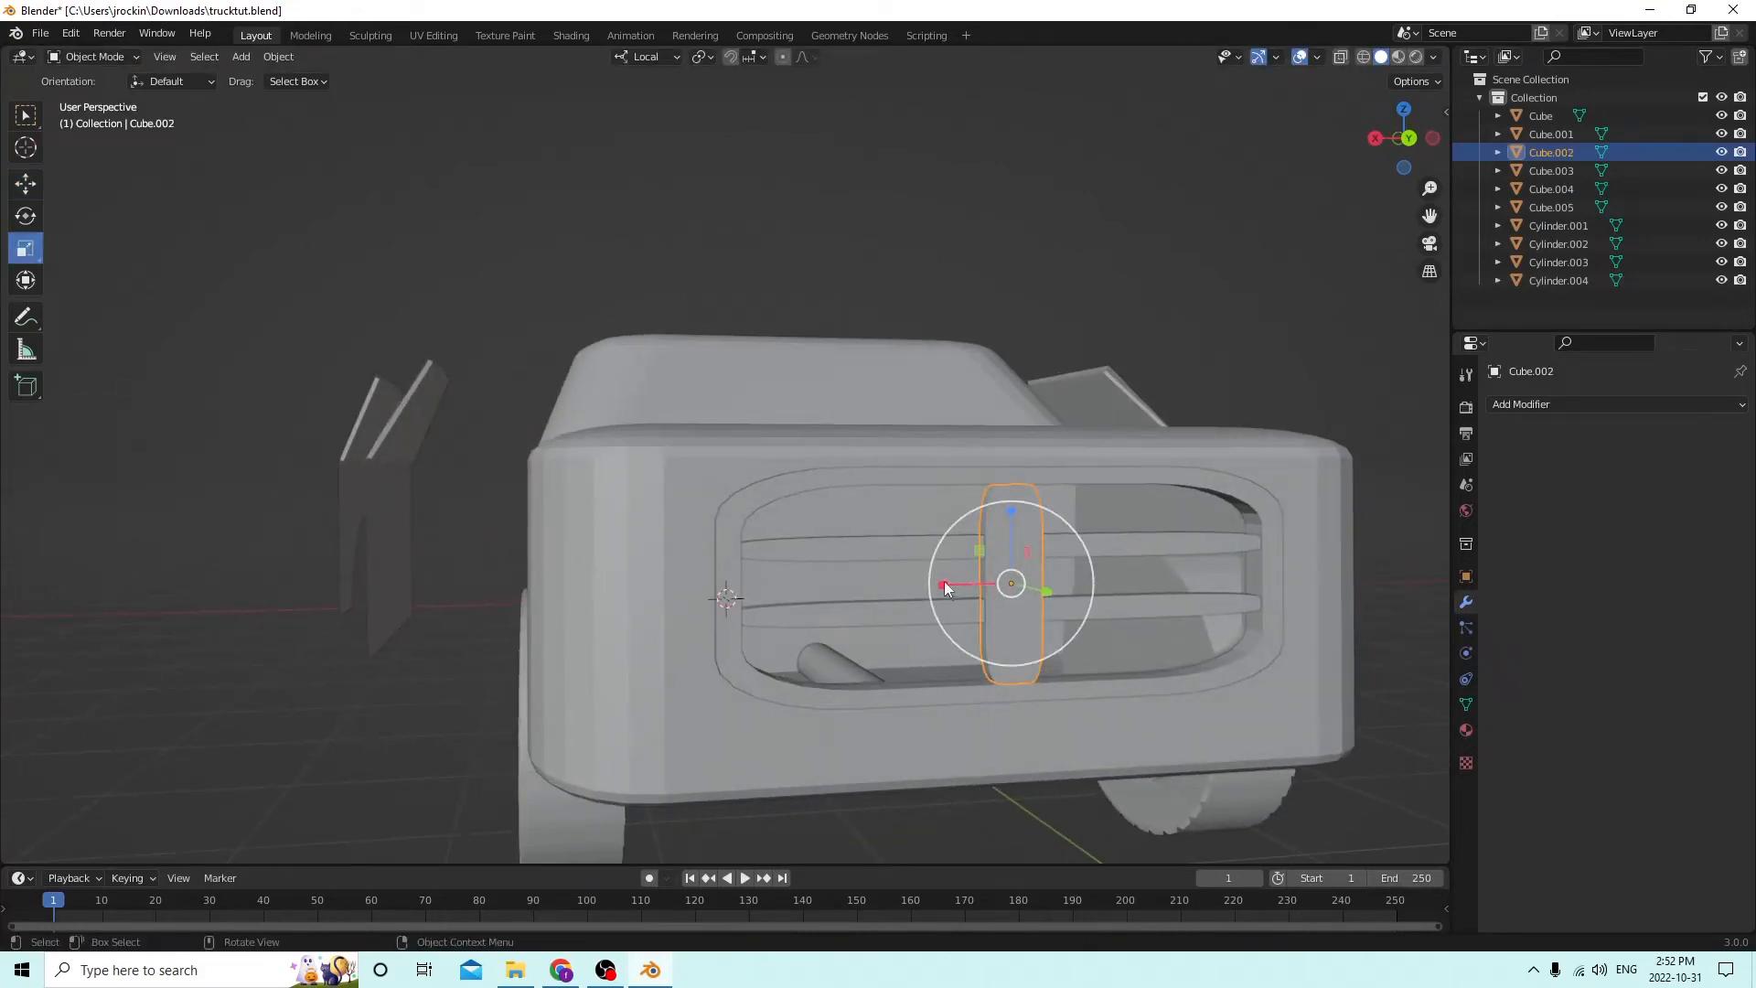
{"action": "left_click_drag", "start_coordinate": [944, 585], "coordinate": [978, 580]}
{"action": "middle_click_drag", "start_coordinate": [980, 579], "coordinate": [938, 585]}
Duplicate the vertical grille bar and move the copy about -0.0065 m along local X.
{"action": "key", "text": "shift+d"}
{"action": "right_click", "coordinate": [1061, 556]}
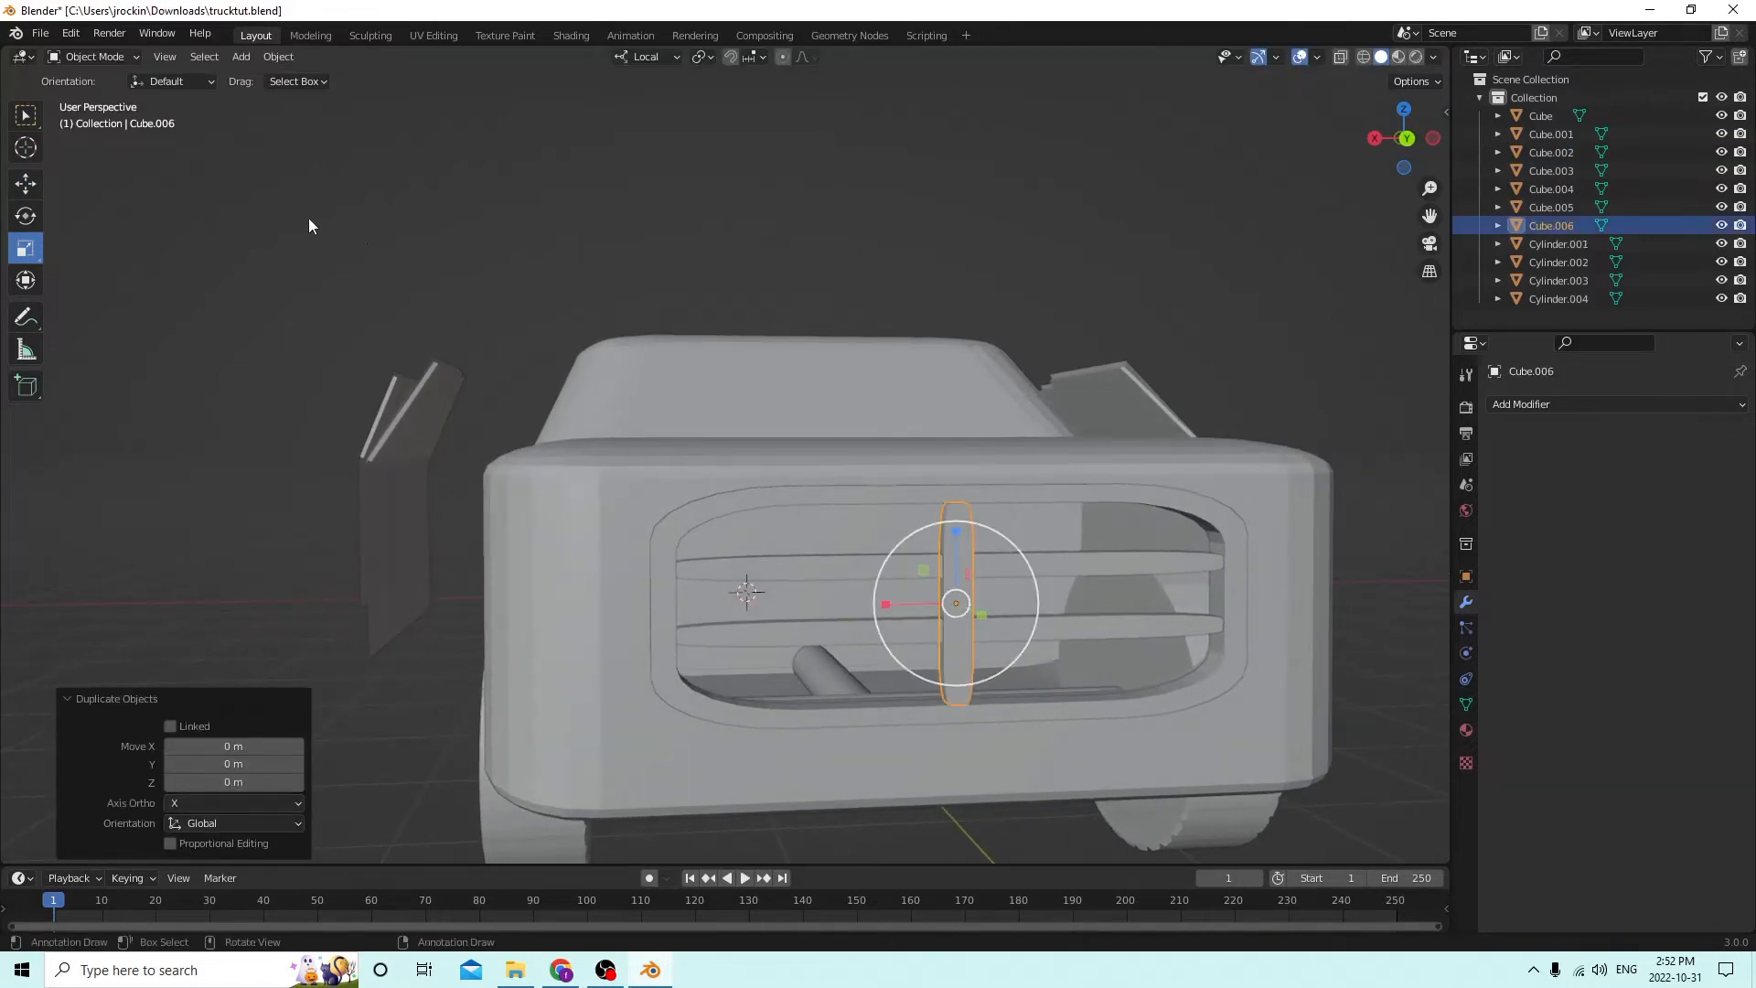
{"action": "left_click", "coordinate": [24, 184]}
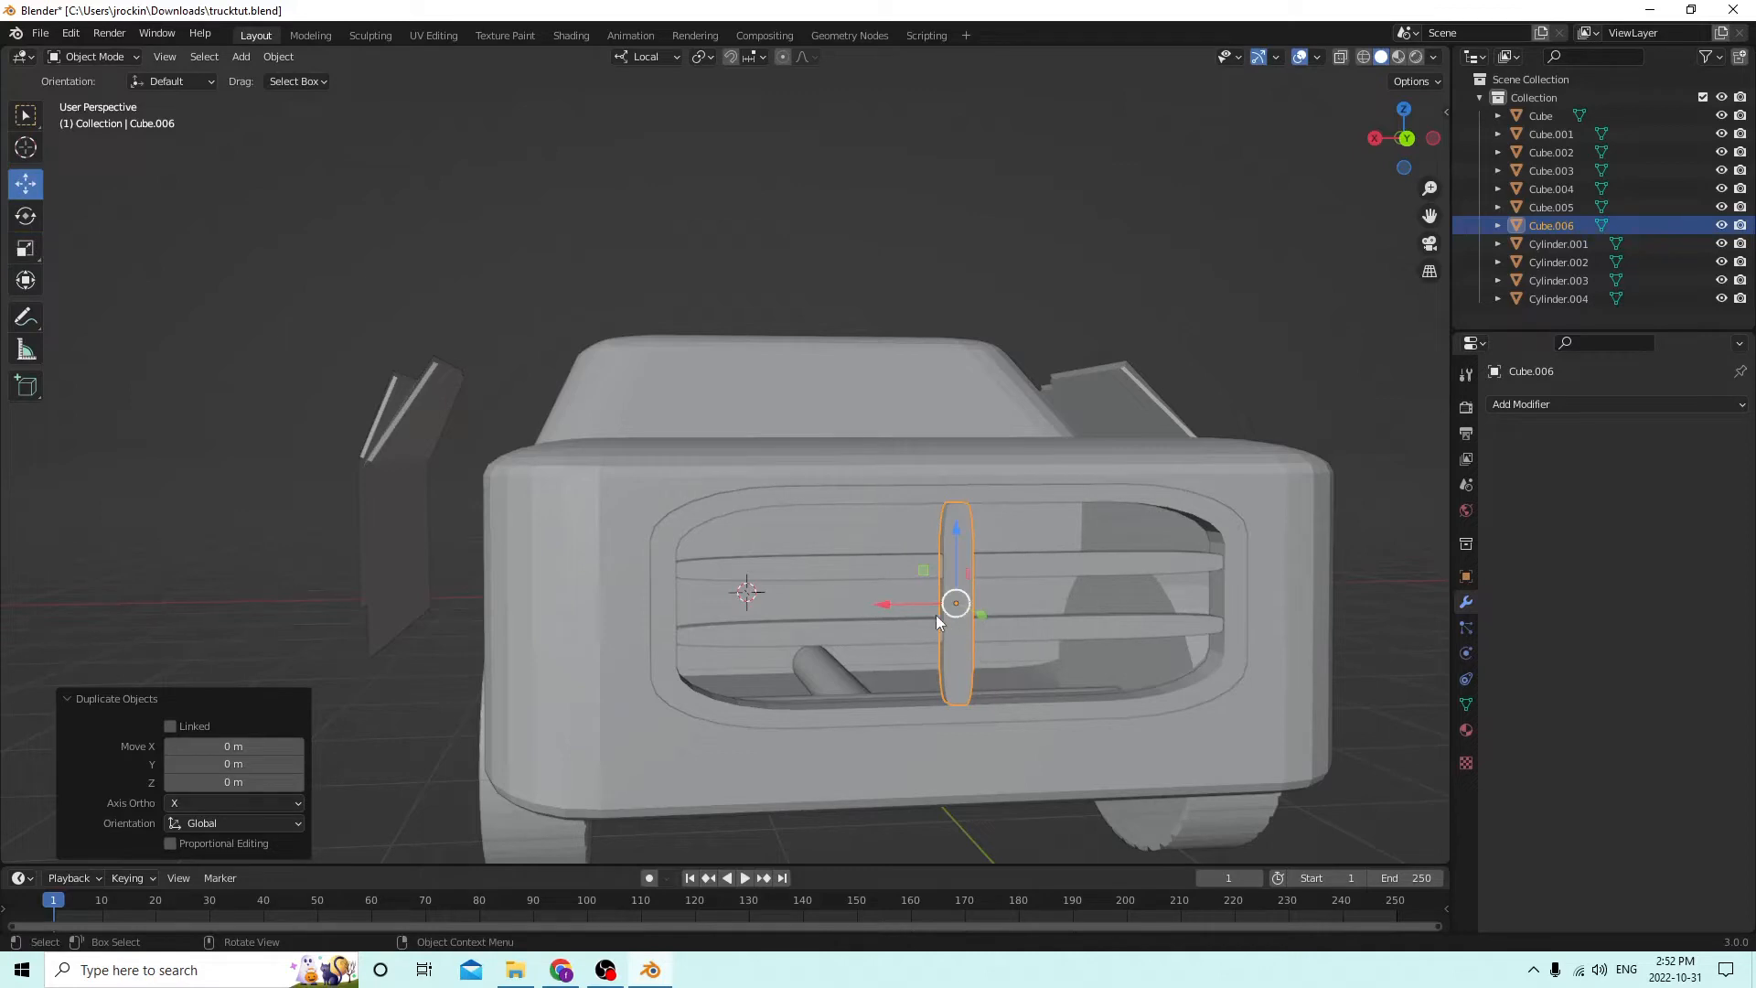
{"action": "left_click_drag", "start_coordinate": [887, 603], "coordinate": [1002, 603]}
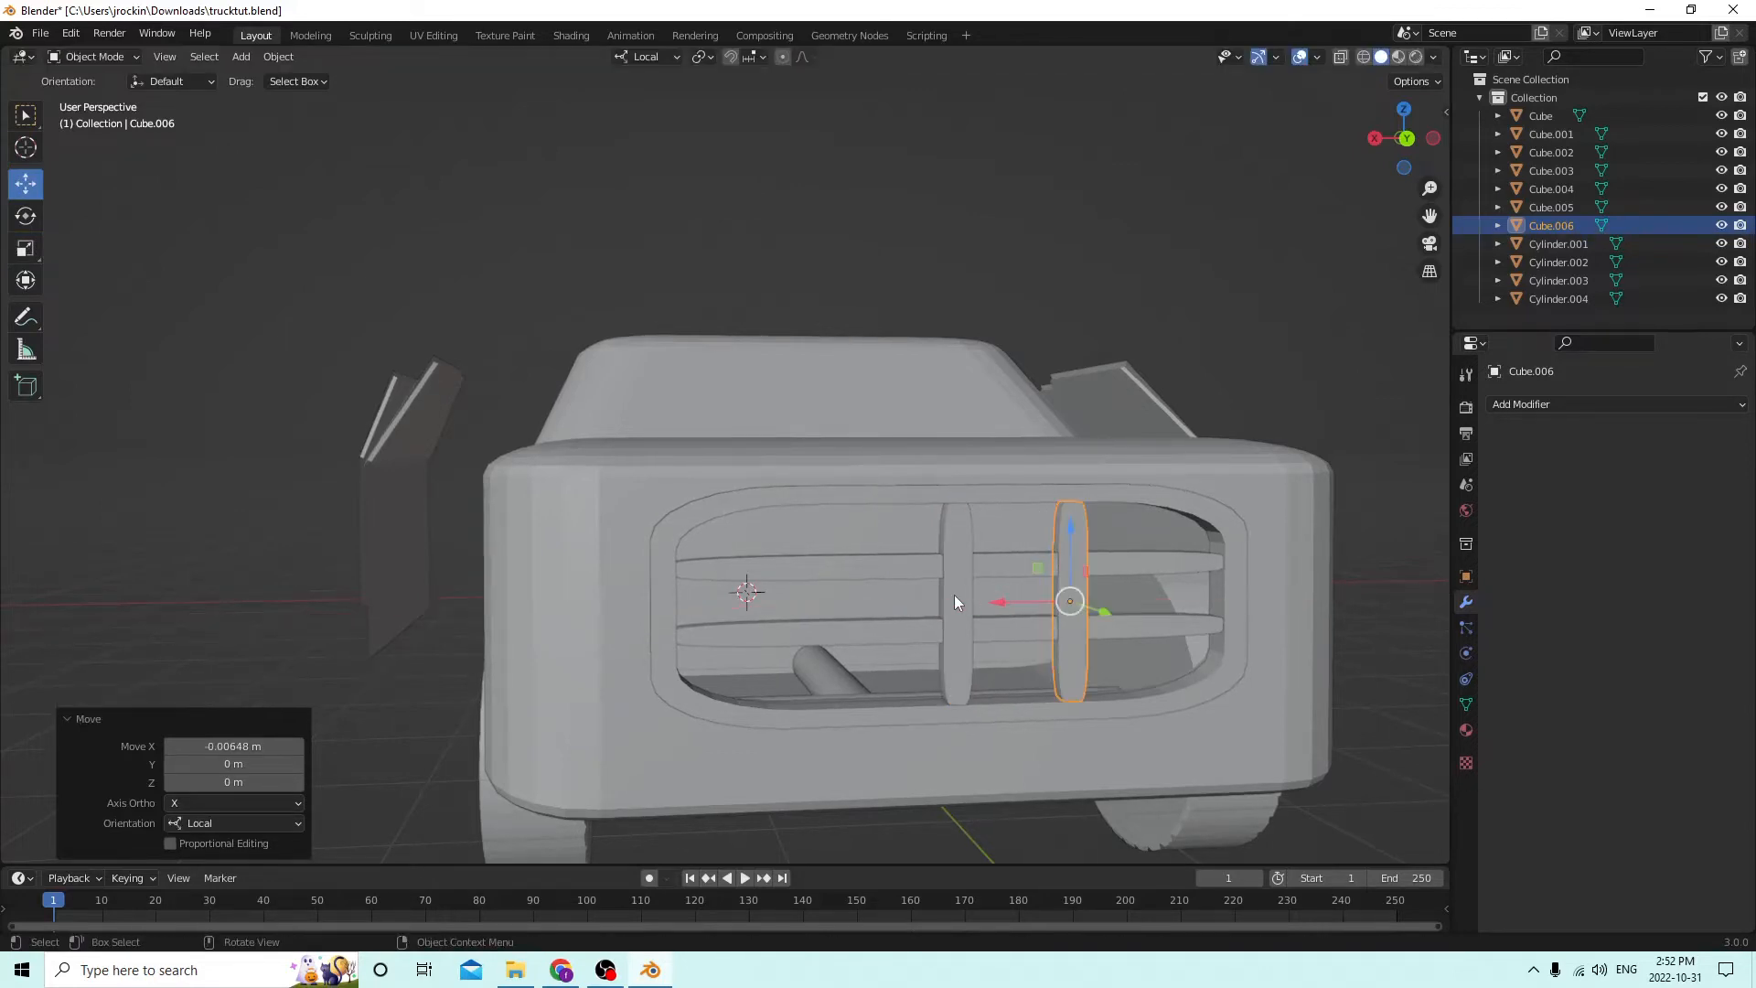
Duplicate the offset vertical bar and mirror its position by setting the copy's X location to 0.00648 m.
{"action": "left_click", "coordinate": [953, 600]}
{"action": "key", "text": "shift+d"}
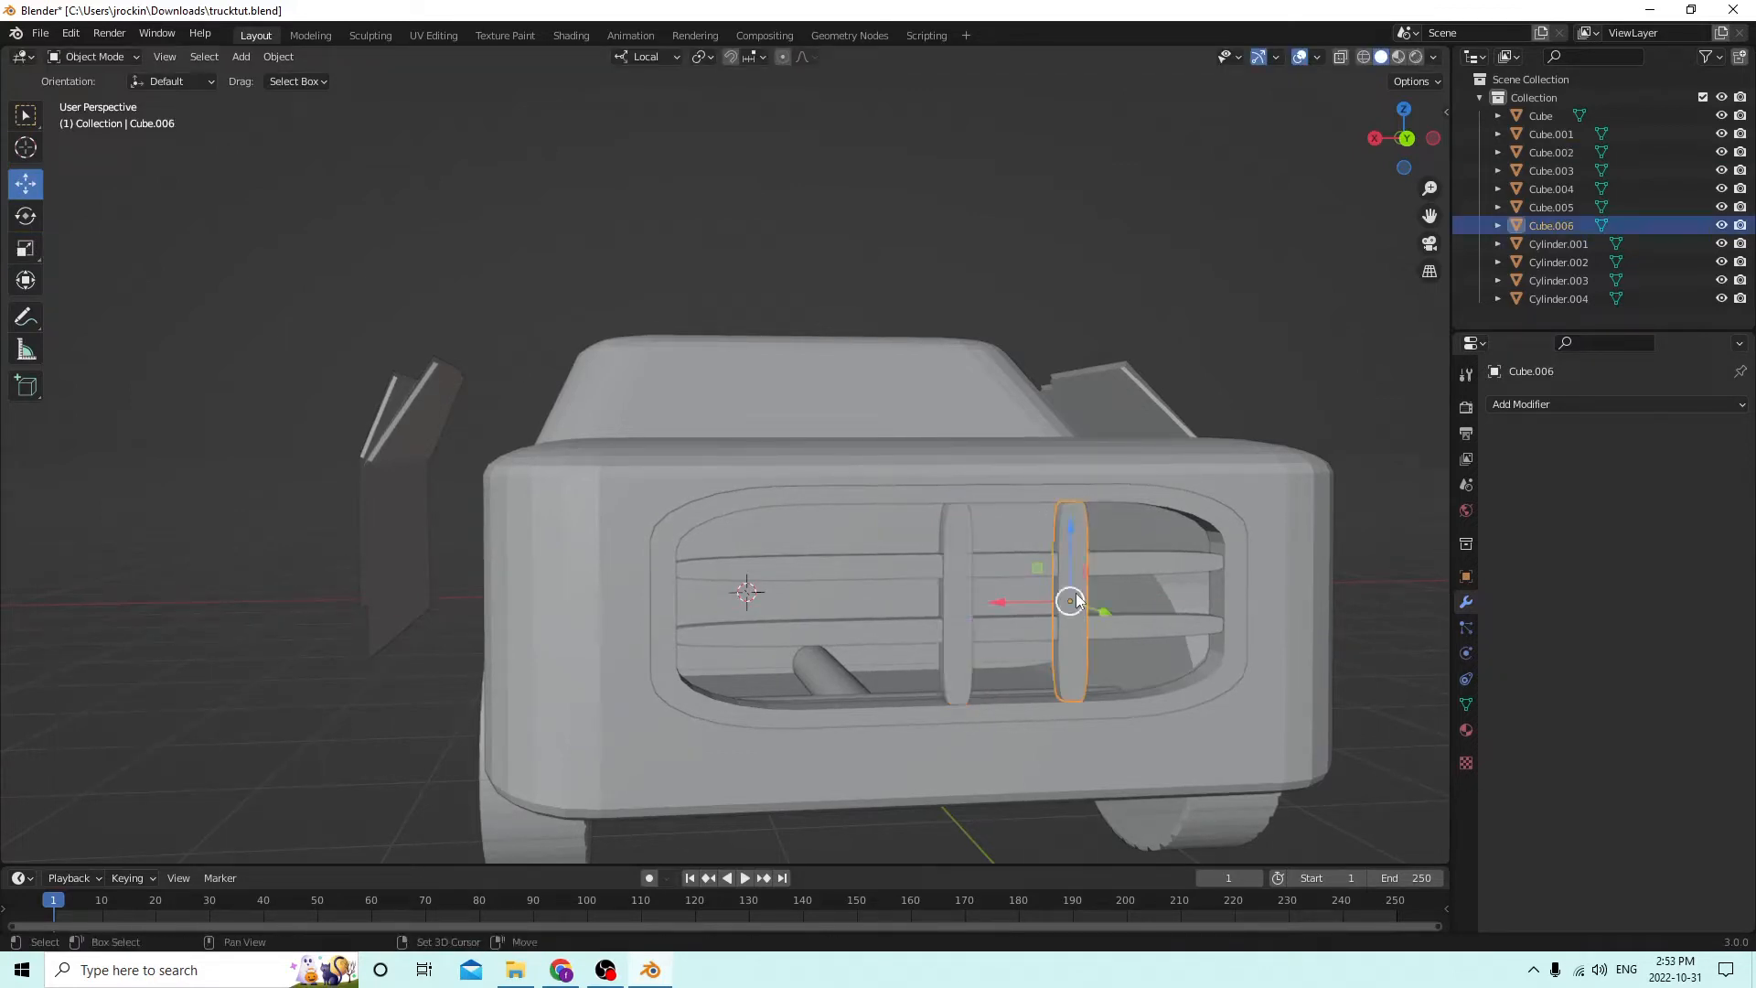
{"action": "key", "text": "x"}
{"action": "left_click", "coordinate": [1490, 601]}
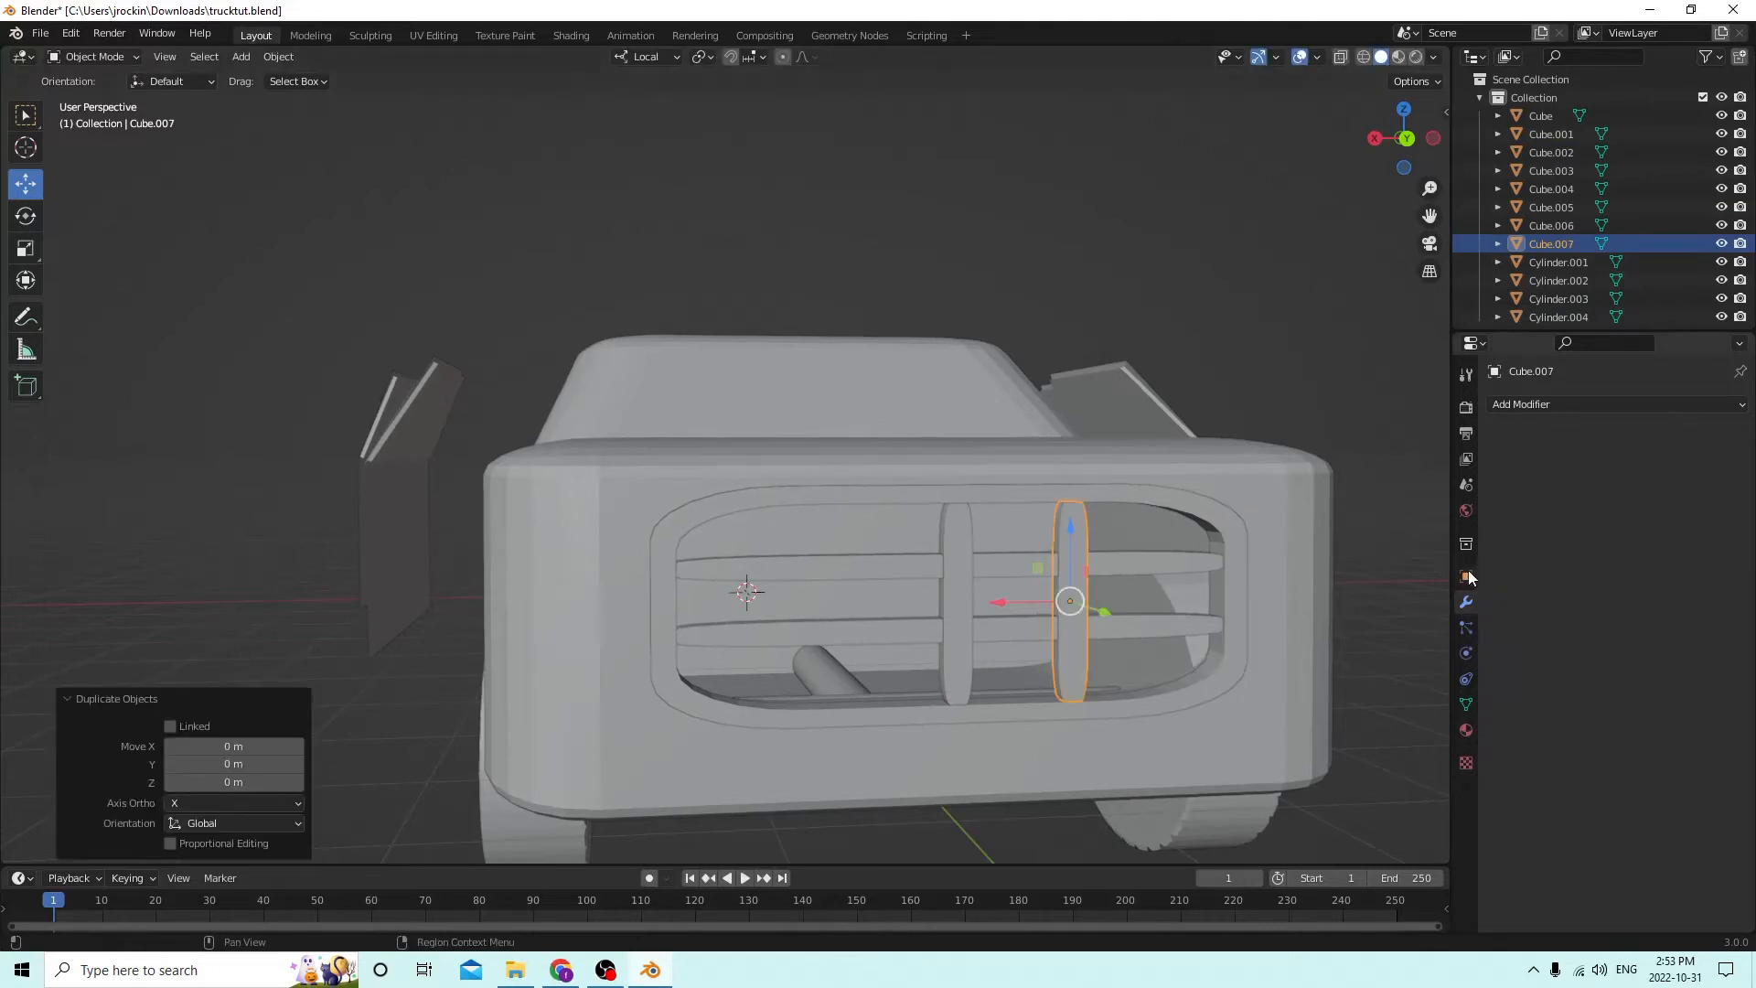
{"action": "left_click", "coordinate": [1466, 576]}
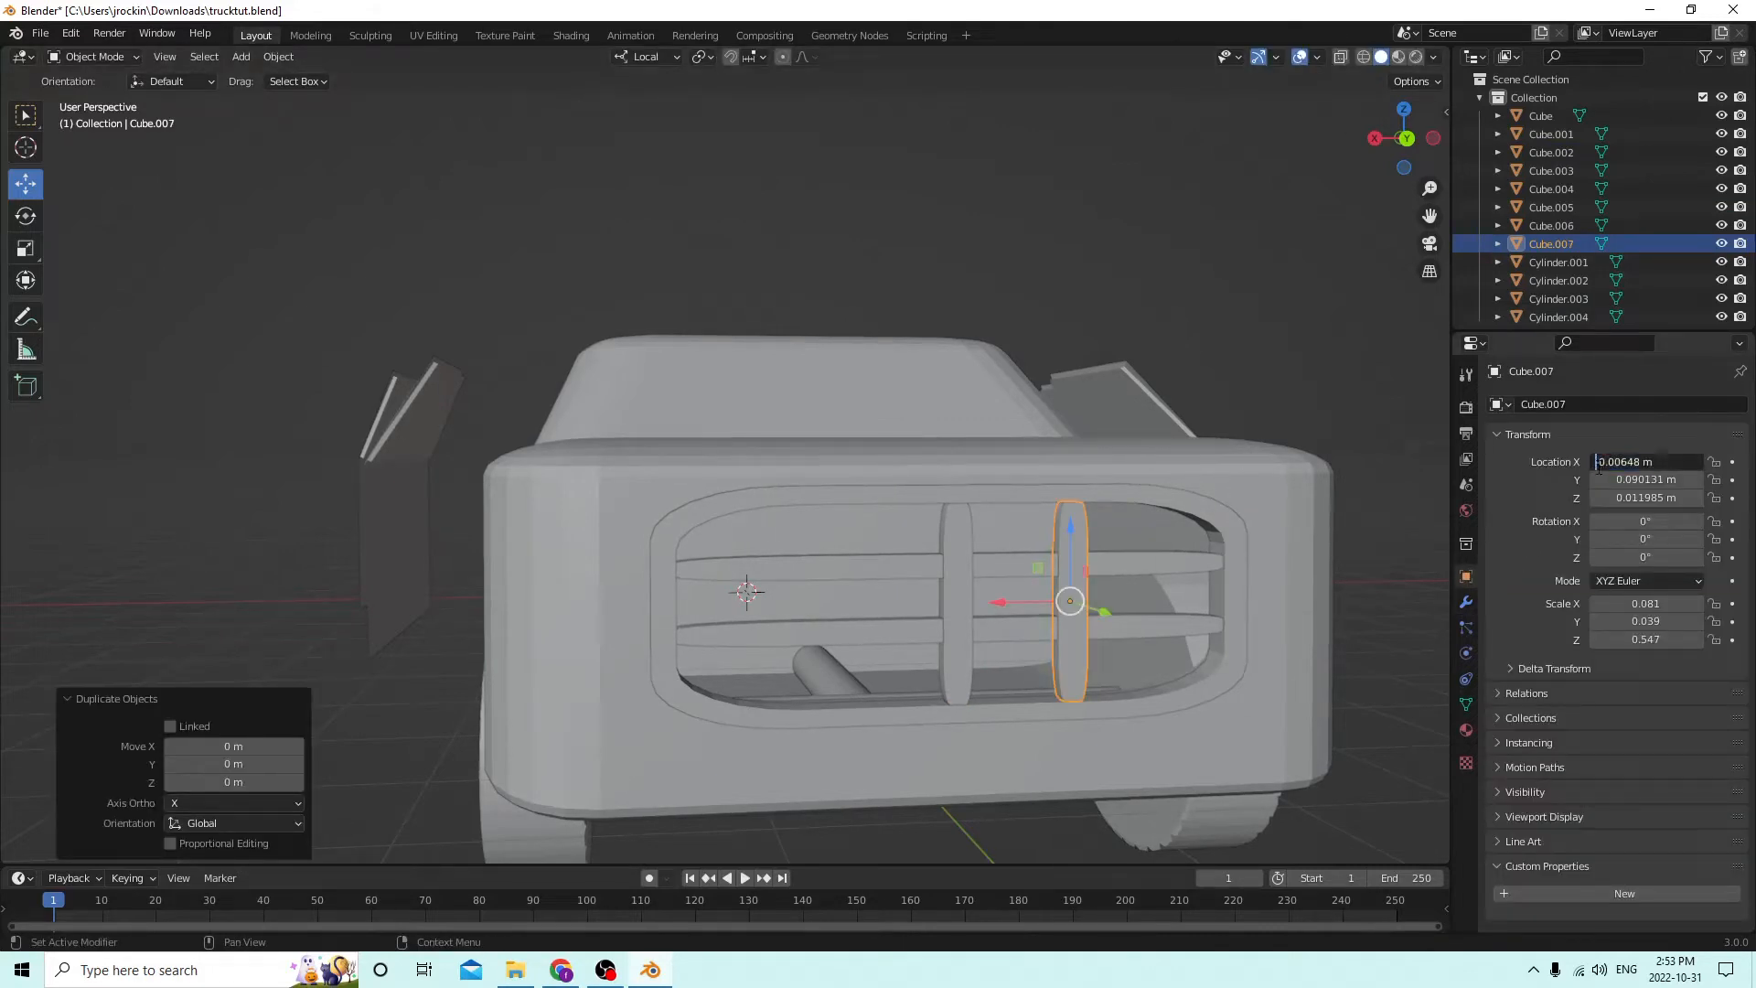
{"action": "key", "text": "Return"}
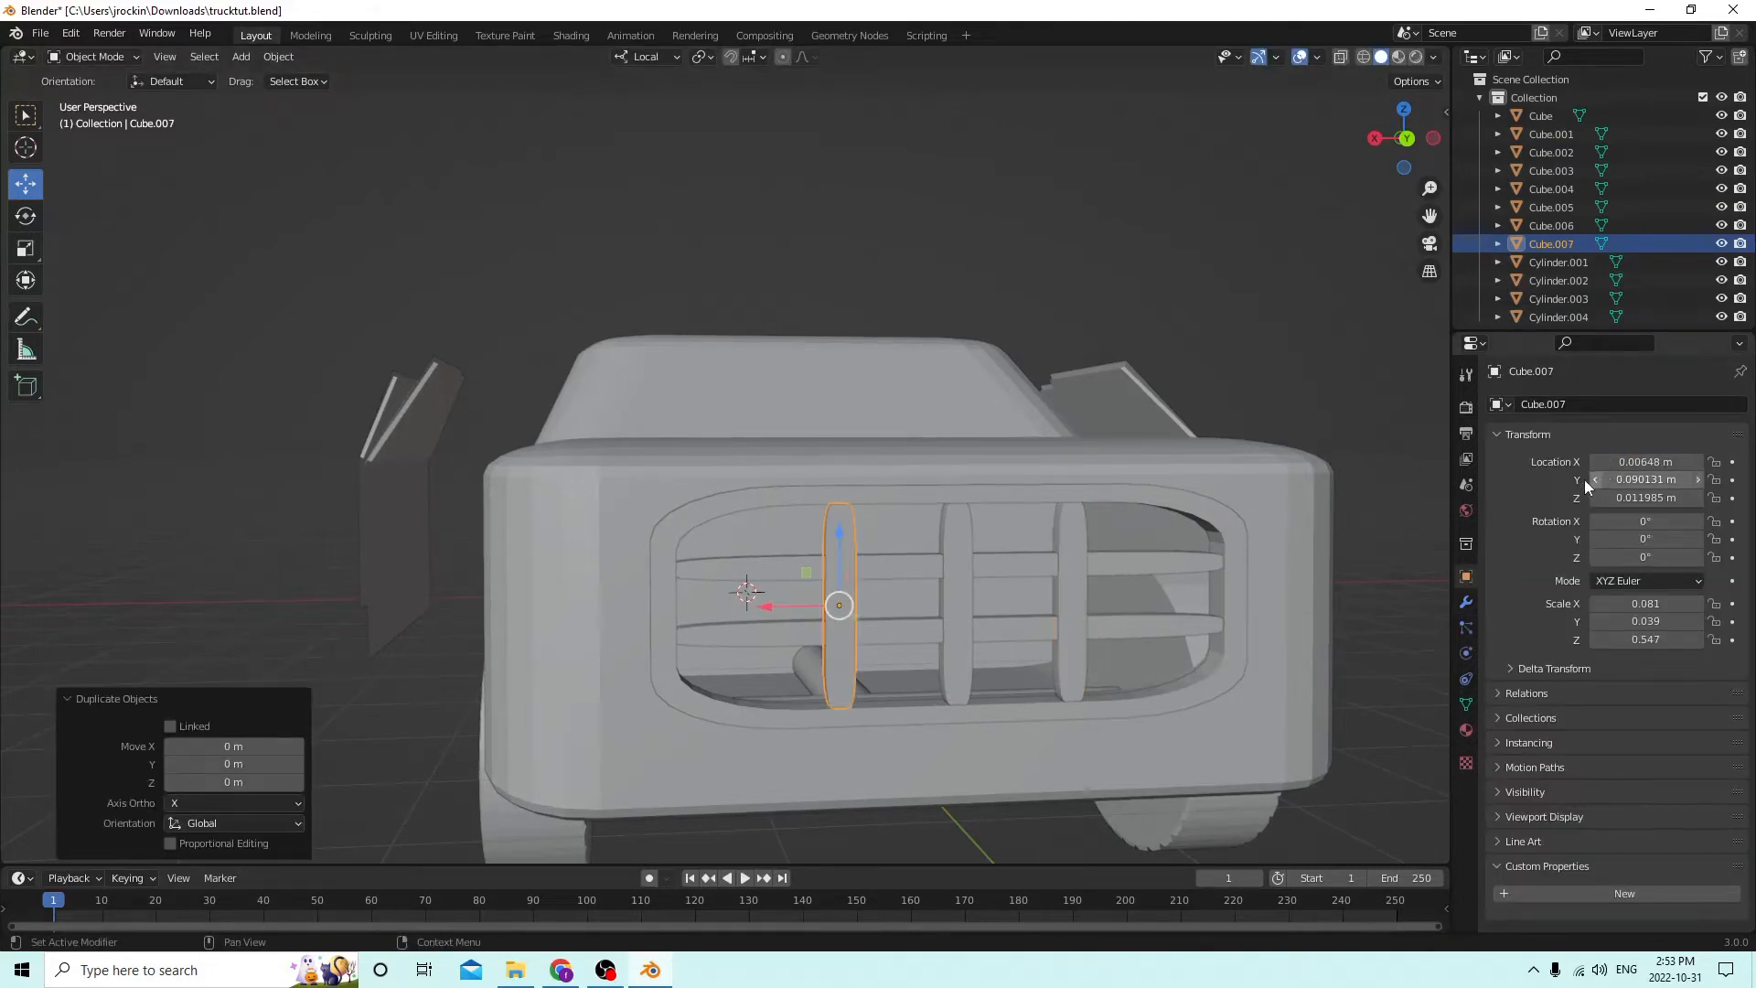
Join the three vertical bars, the two horizontal bars and the grille frame into a single object.
{"action": "middle_click_drag", "start_coordinate": [1440, 549], "coordinate": [1357, 543]}
{"action": "left_click", "coordinate": [1105, 653], "text": "shift"}
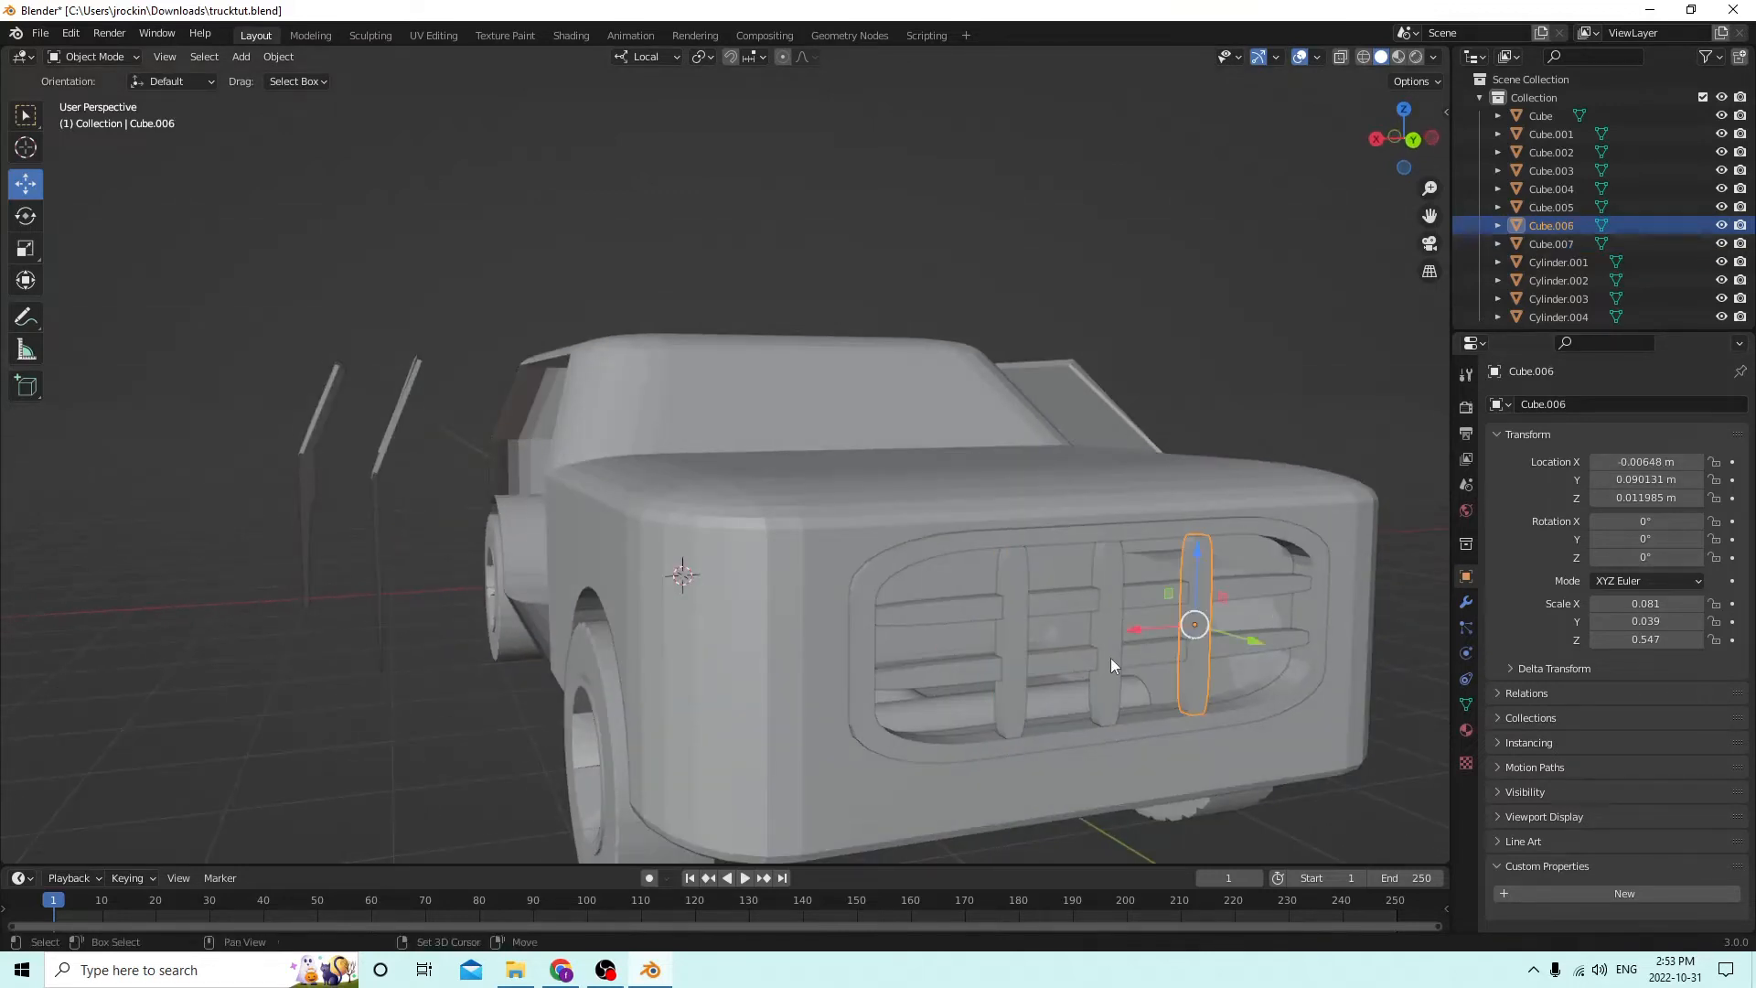
{"action": "left_click", "coordinate": [1193, 631], "text": "shift"}
{"action": "left_click", "coordinate": [1017, 655], "text": "shift"}
{"action": "left_click", "coordinate": [1046, 655], "text": "shift"}
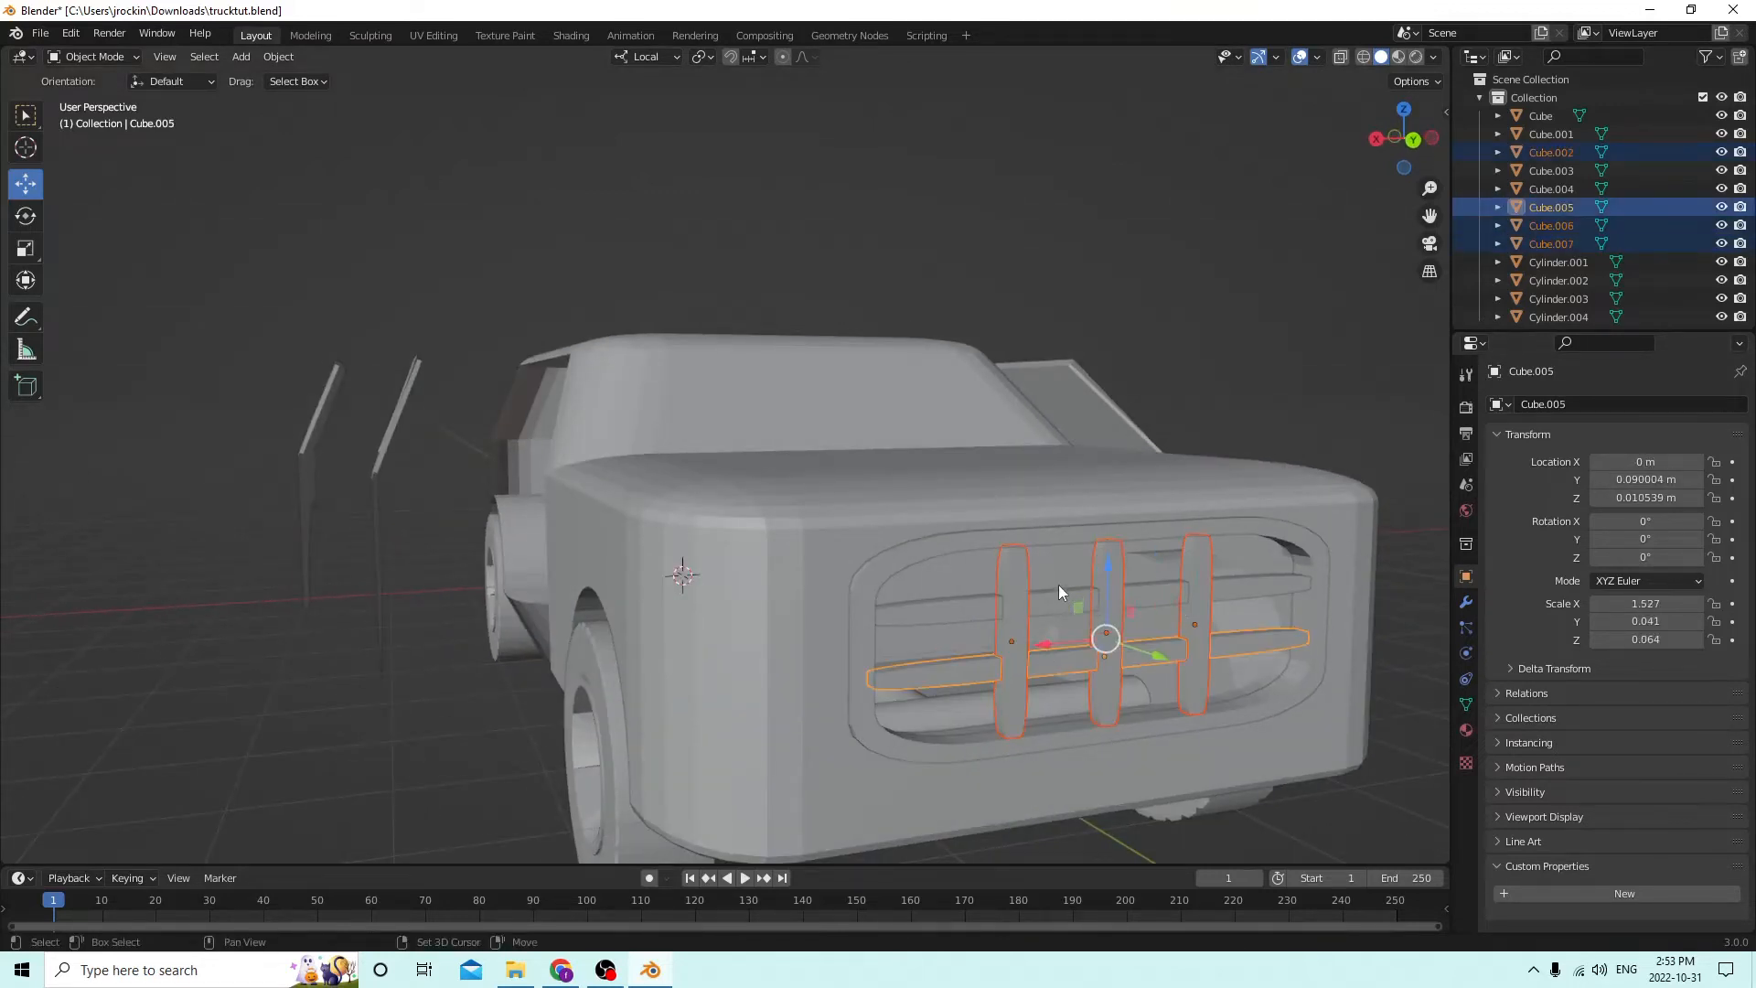
{"action": "left_click", "coordinate": [1057, 584], "text": "shift"}
{"action": "left_click", "coordinate": [1066, 530], "text": "shift"}
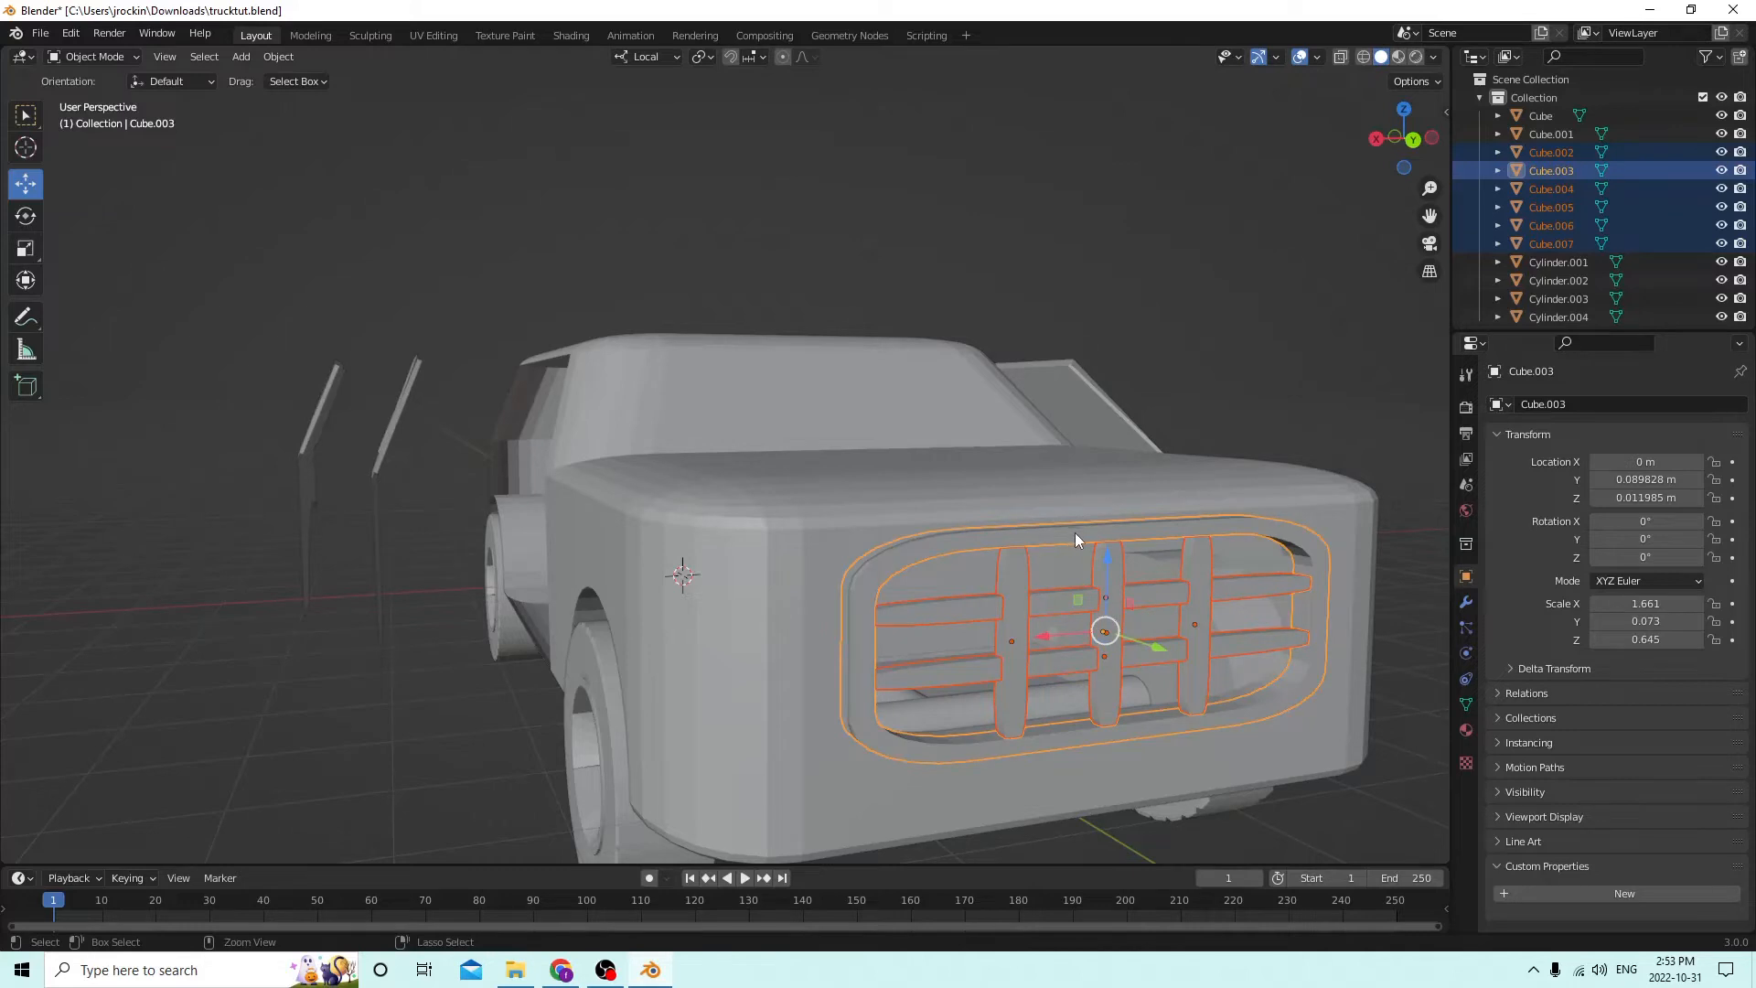
{"action": "key", "text": "ctrl+j"}
{"action": "middle_click_drag", "start_coordinate": [1074, 533], "coordinate": [1165, 534]}
{"action": "key", "text": "Tab"}
{"action": "middle_click_drag", "start_coordinate": [1289, 525], "coordinate": [1177, 578]}
{"action": "key", "text": "Tab"}
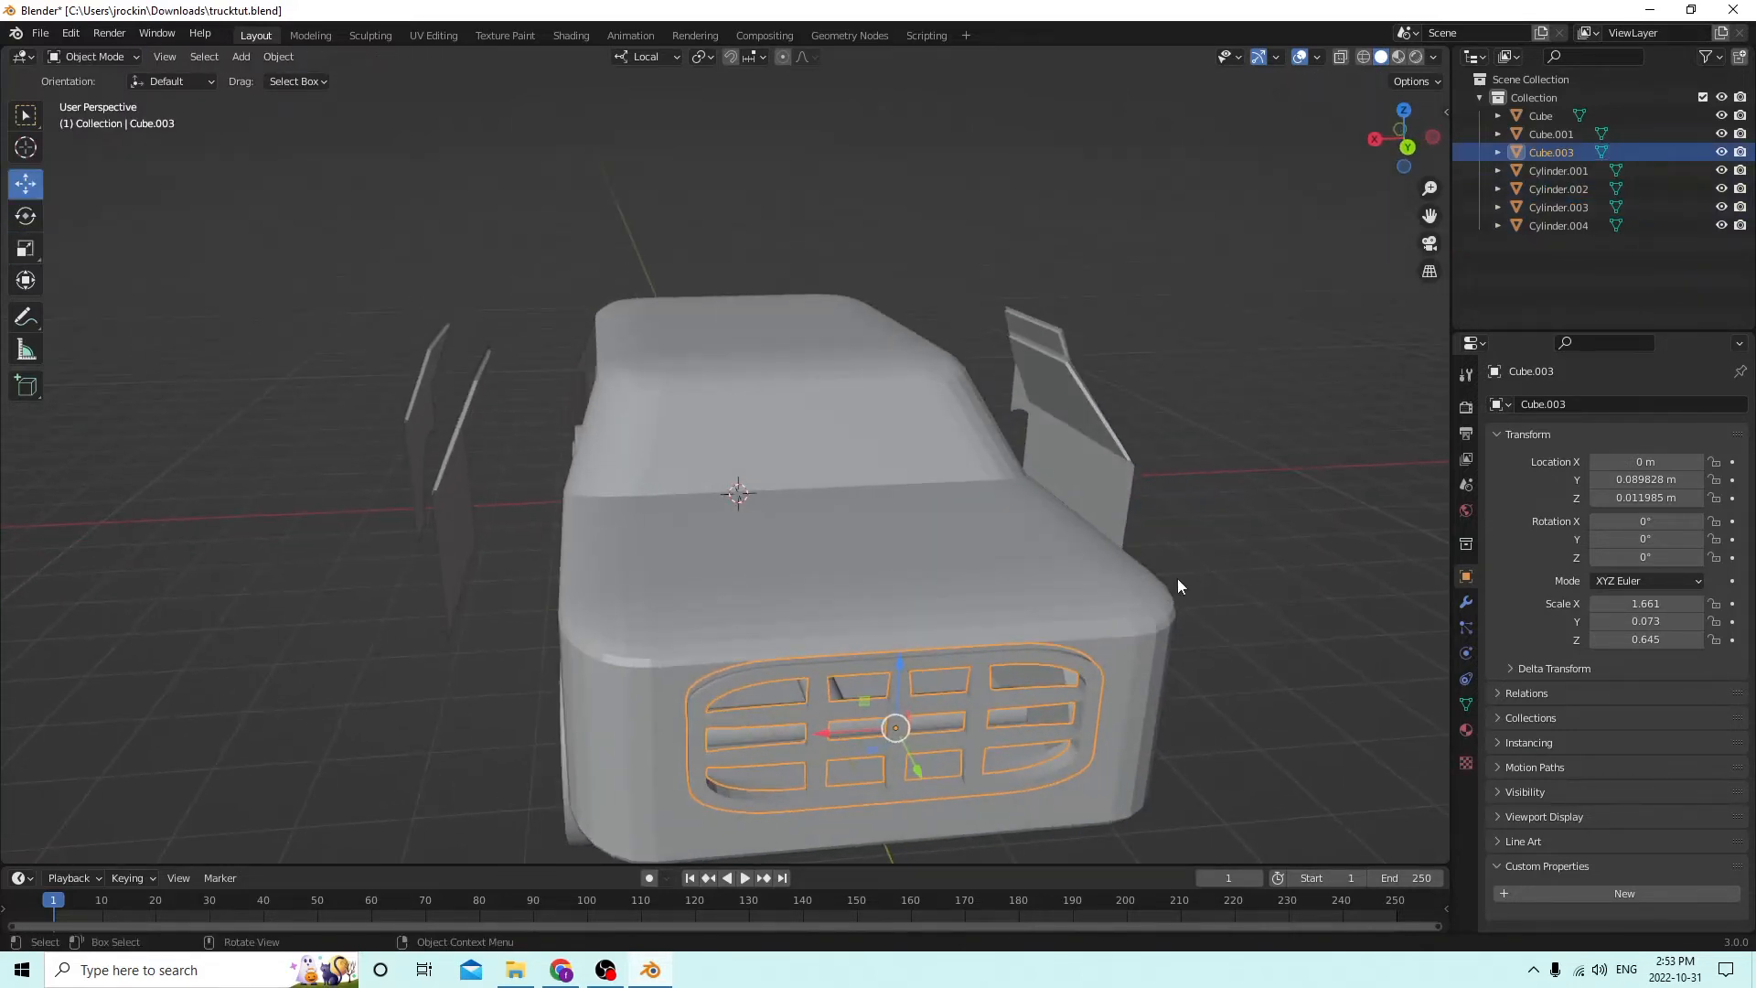
Inset the windshield faces of the truck body slightly, including the narrow strips beside the main pane.
{"action": "left_click", "coordinate": [920, 589]}
{"action": "middle_click_drag", "start_coordinate": [919, 589], "coordinate": [839, 509]}
{"action": "scroll", "coordinate": [1012, 591], "scroll_direction": "up", "scroll_amount": 4}
{"action": "key", "text": "Tab"}
{"action": "scroll", "coordinate": [839, 509], "scroll_direction": "up", "scroll_amount": 2}
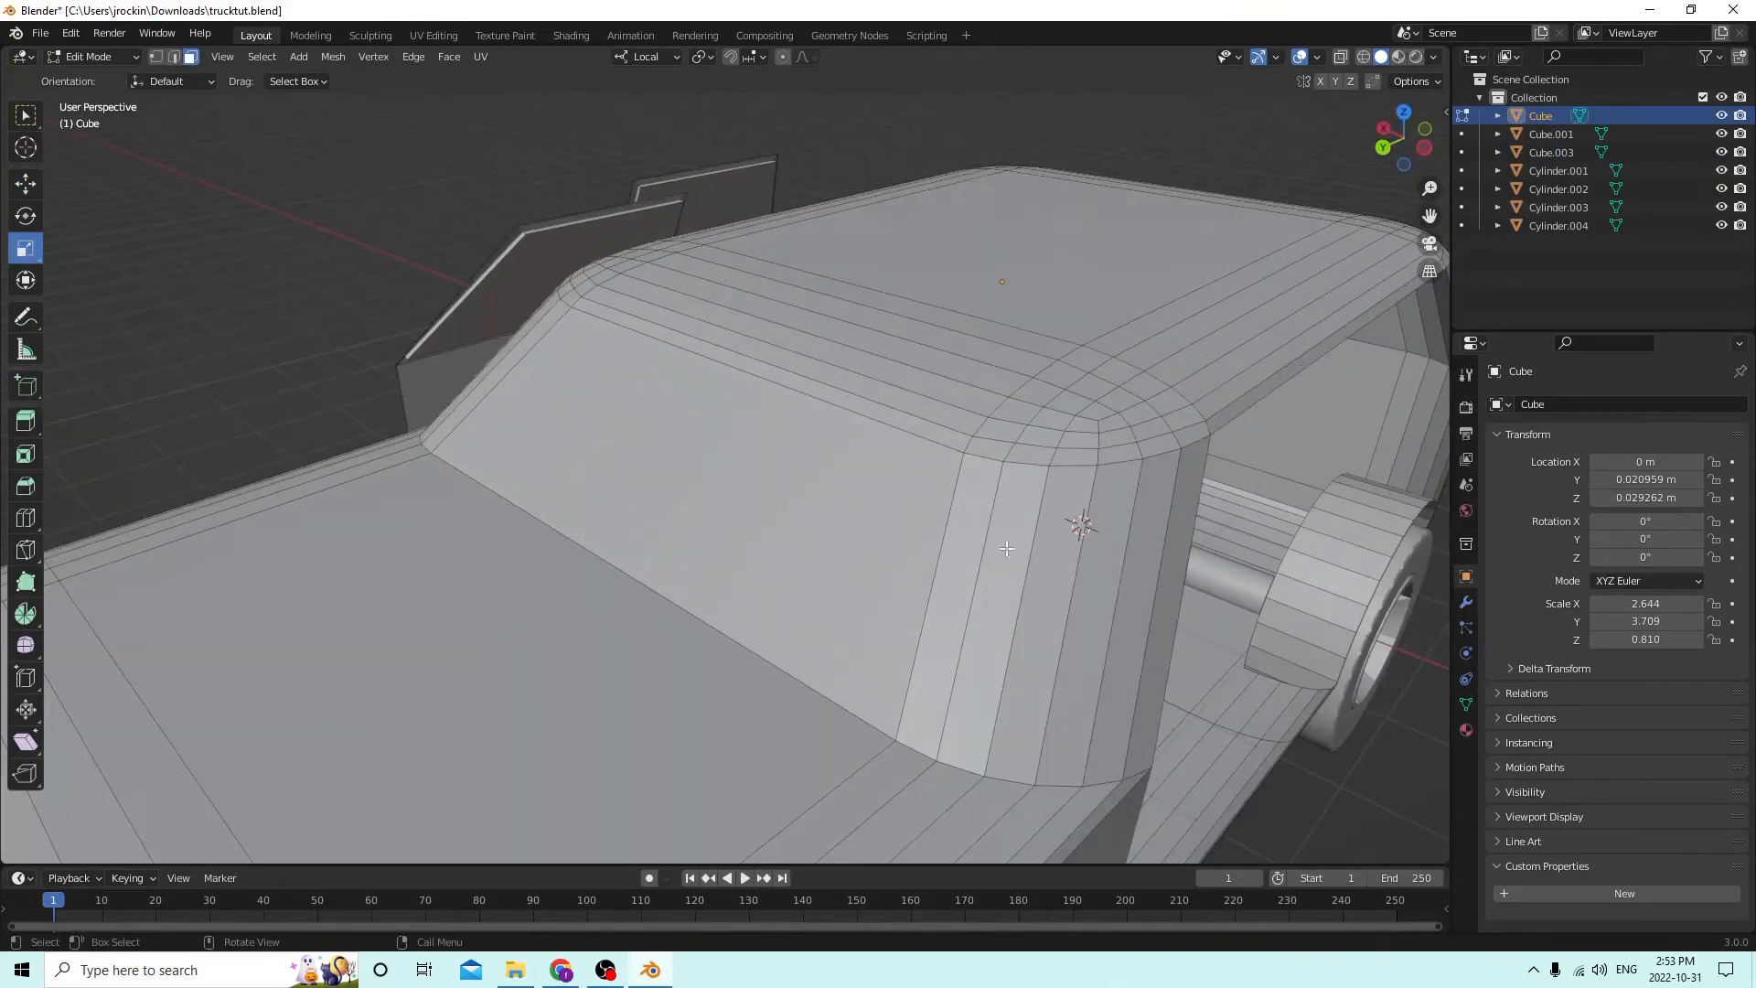
{"action": "left_click", "coordinate": [1009, 578]}
{"action": "left_click", "coordinate": [960, 594], "text": "shift"}
{"action": "middle_click_drag", "start_coordinate": [960, 594], "coordinate": [908, 486]}
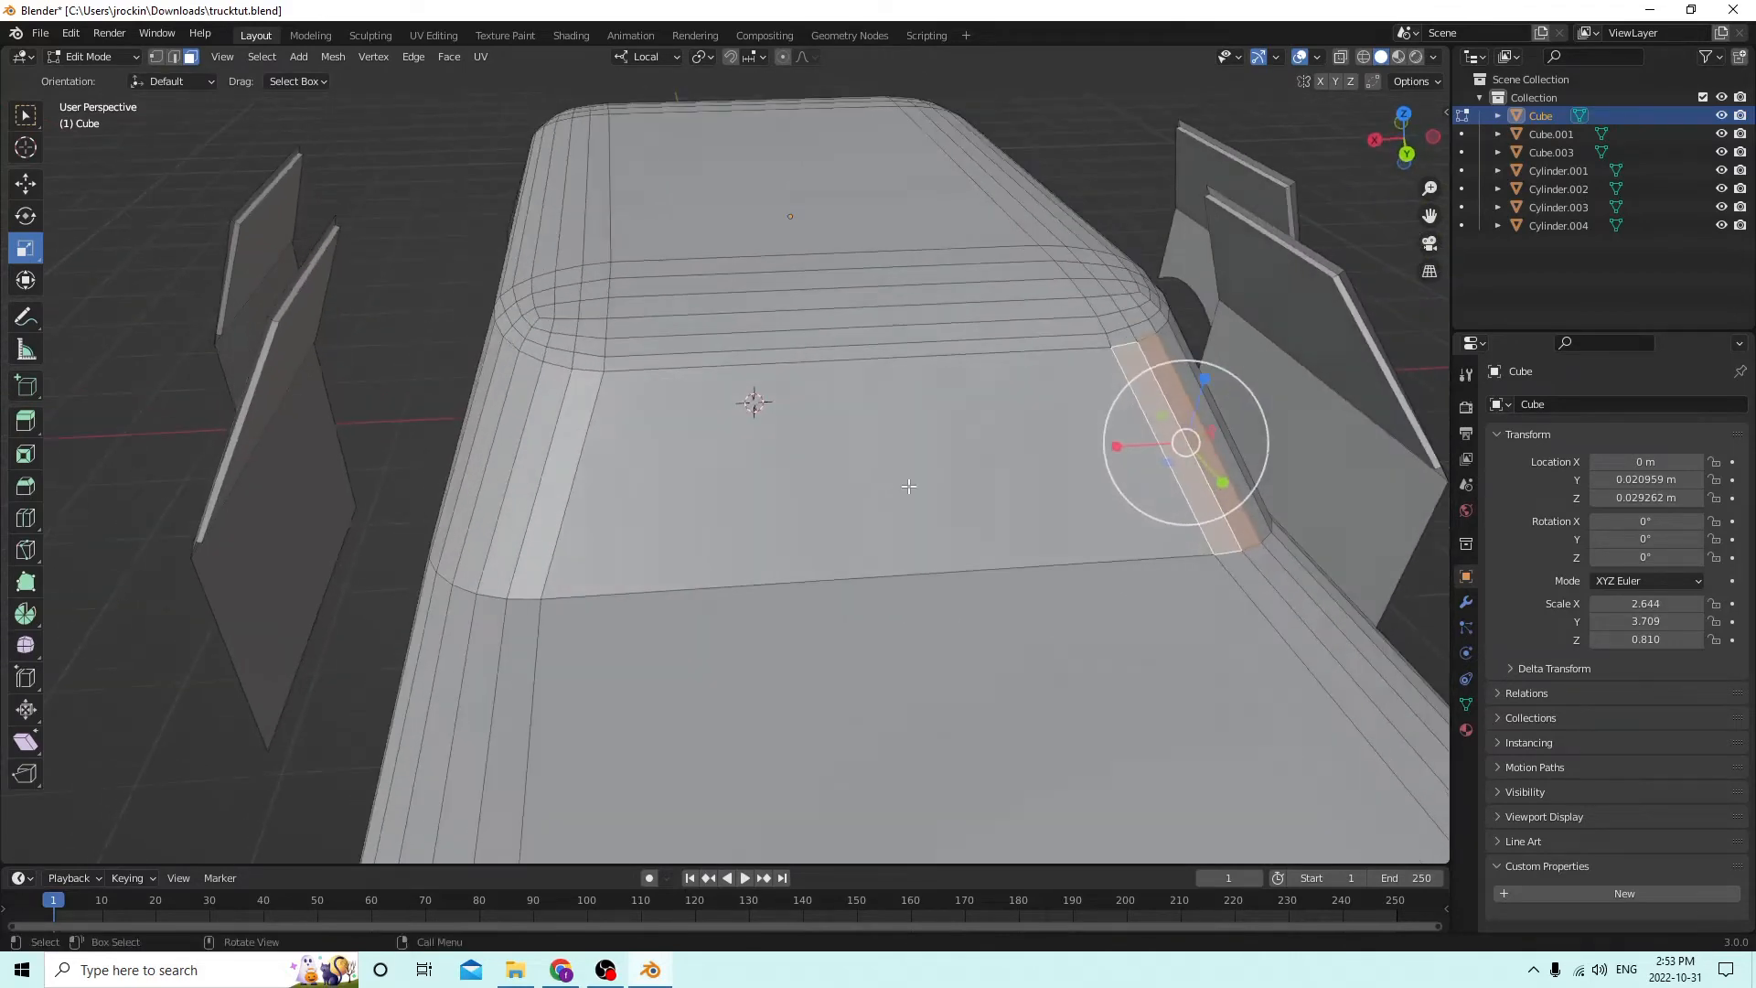
{"action": "middle_click_drag", "start_coordinate": [699, 443], "coordinate": [1129, 428]}
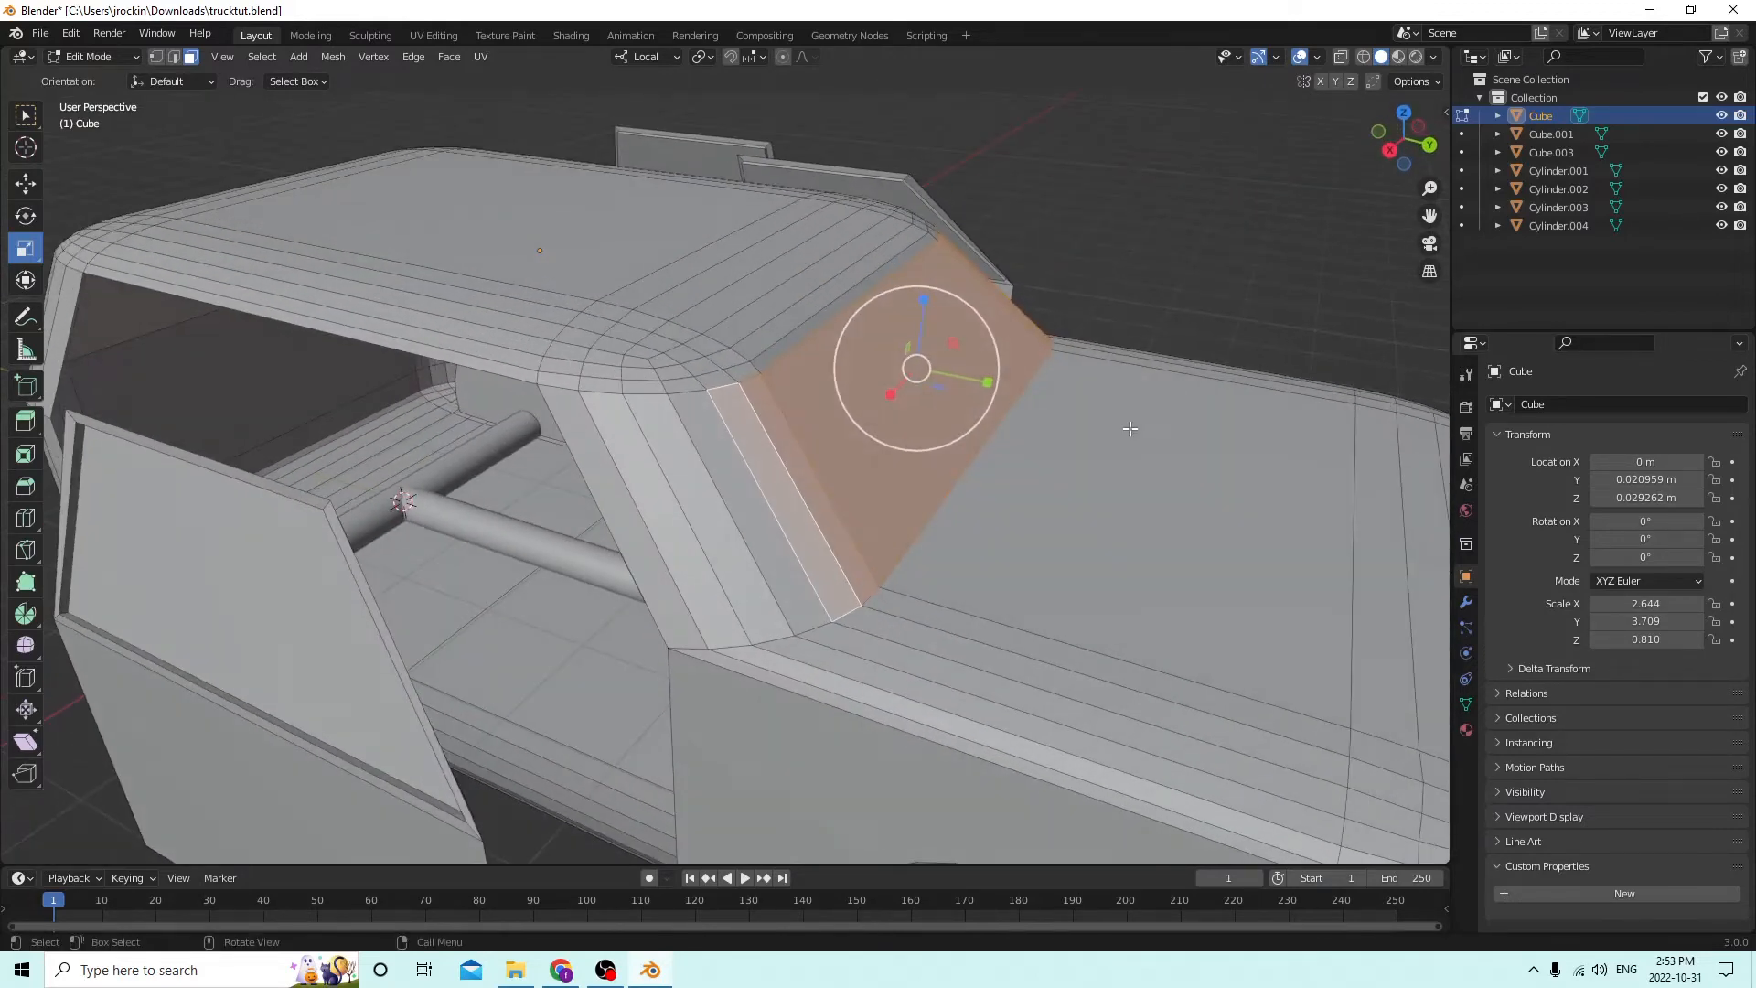
{"action": "key", "text": "i"}
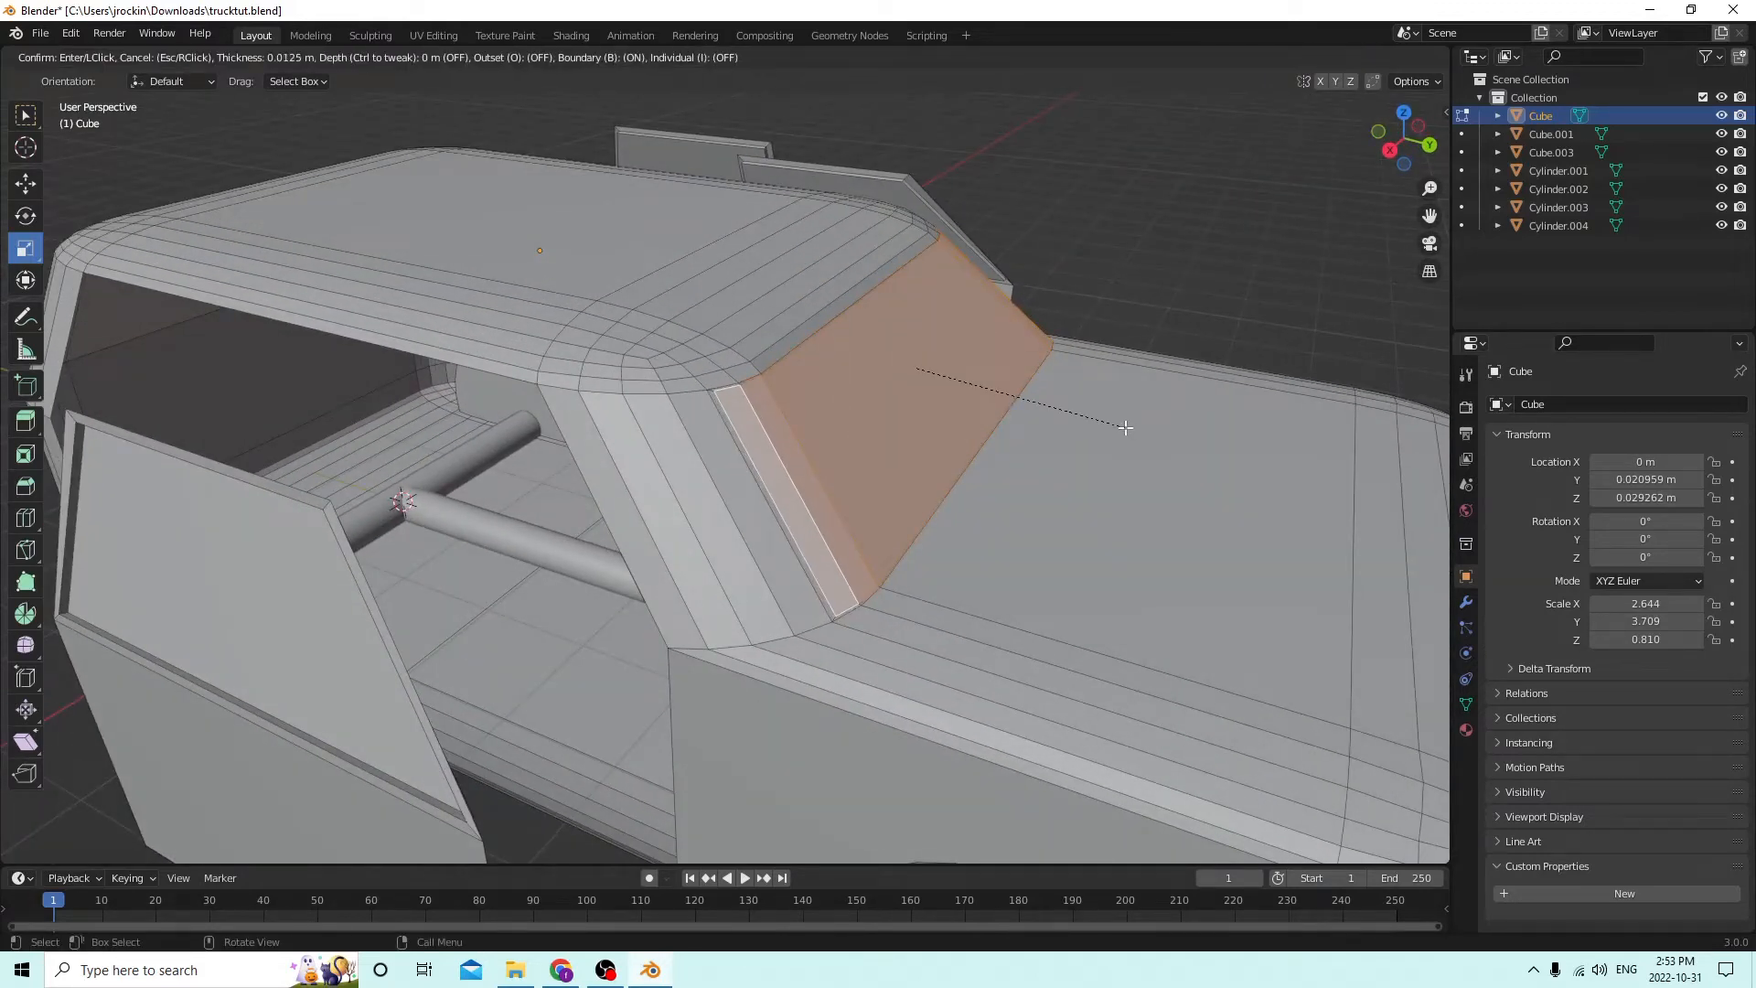
{"action": "left_click", "coordinate": [1117, 422]}
Extrude the inset windshield faces about -0.00016 m along their normal to recess the glass, then leave mesh editing.
{"action": "middle_click_drag", "start_coordinate": [1117, 422], "coordinate": [1050, 338]}
{"action": "key", "text": "e"}
{"action": "left_click", "coordinate": [1107, 423]}
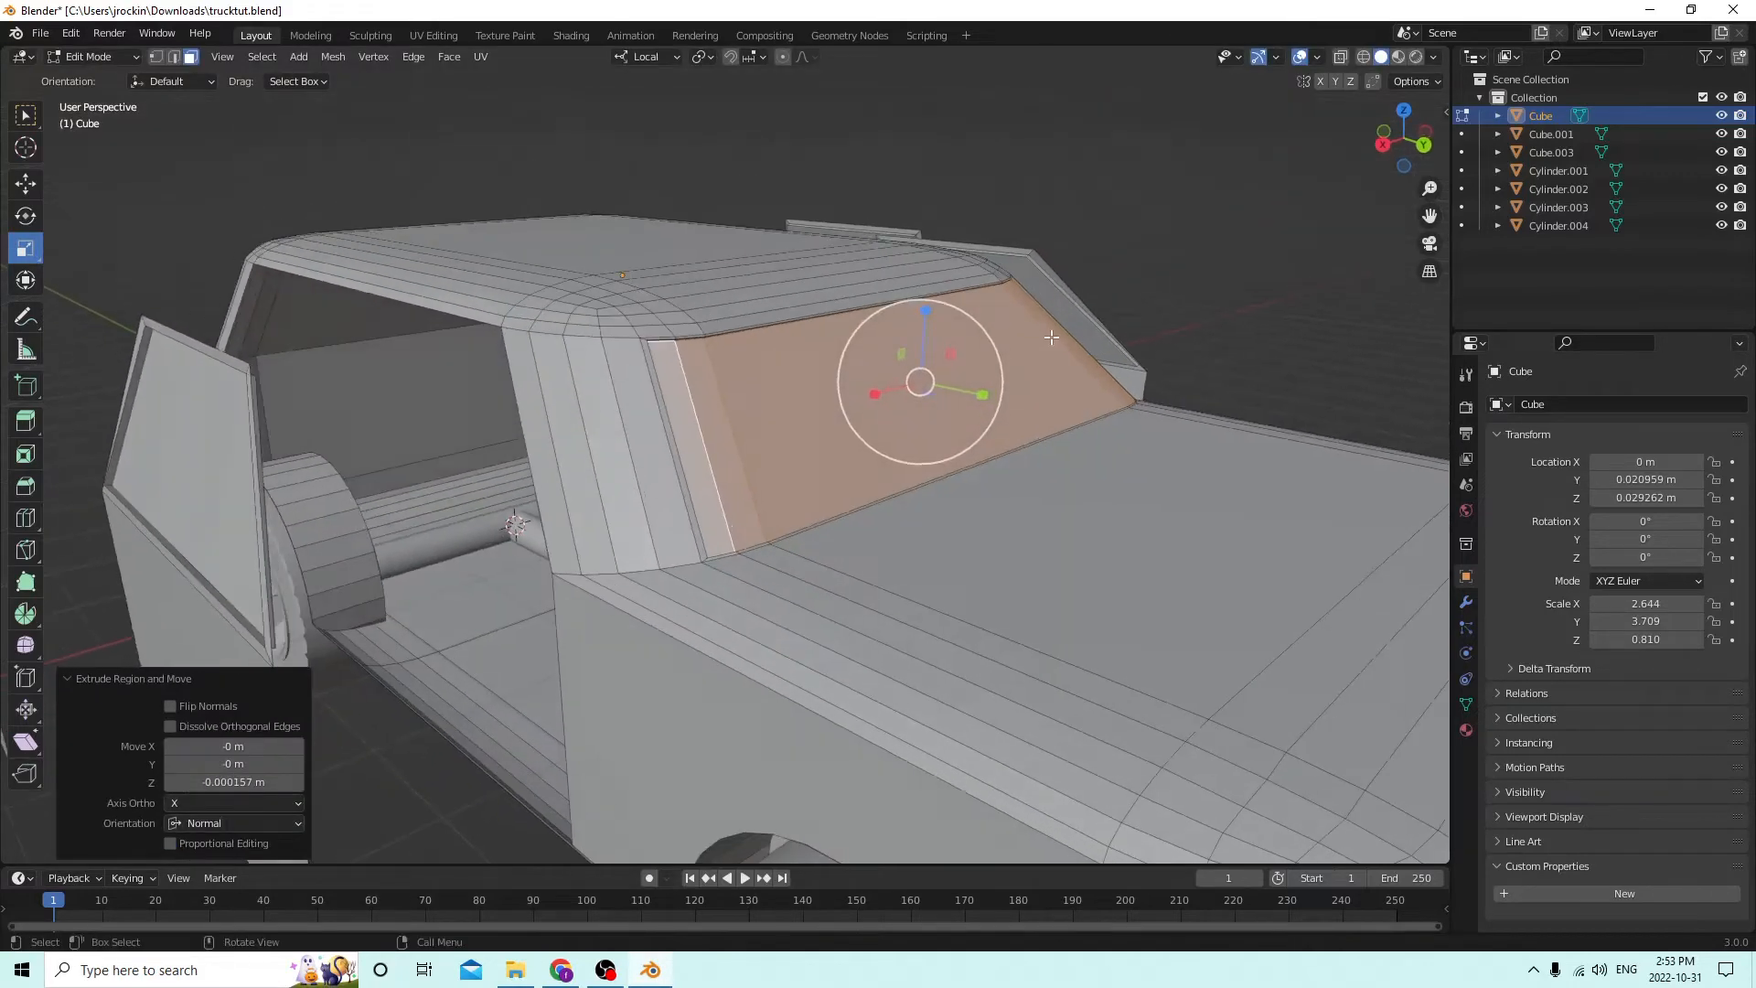
{"action": "middle_click_drag", "start_coordinate": [1185, 266], "coordinate": [987, 510]}
{"action": "left_click", "coordinate": [1203, 250]}
{"action": "scroll", "coordinate": [1198, 248], "scroll_direction": "up", "scroll_amount": 1}
{"action": "key", "text": "Tab"}
{"action": "scroll", "coordinate": [970, 504], "scroll_direction": "up", "scroll_amount": 4}
{"action": "scroll", "coordinate": [925, 504], "scroll_direction": "down", "scroll_amount": 4}
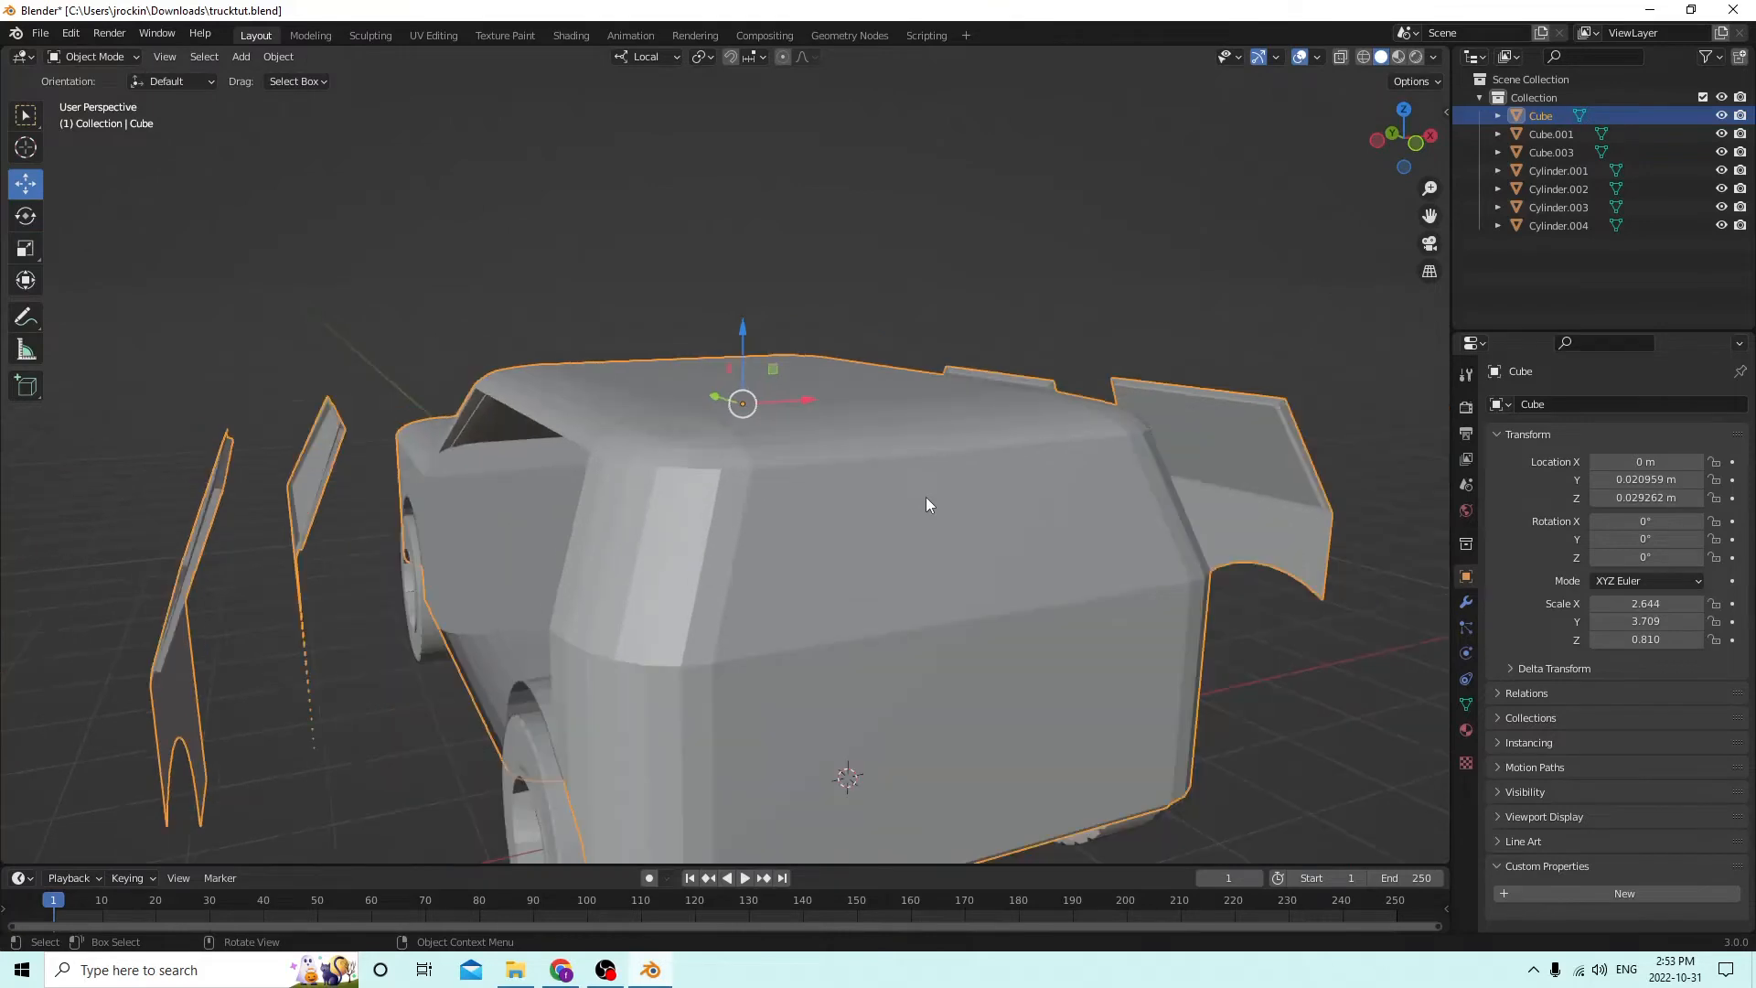
Inset the rear window faces, including the narrow strips on both sides, with a thickness of about 0.000067 m.
{"action": "key", "text": "Tab"}
{"action": "left_click", "coordinate": [864, 513]}
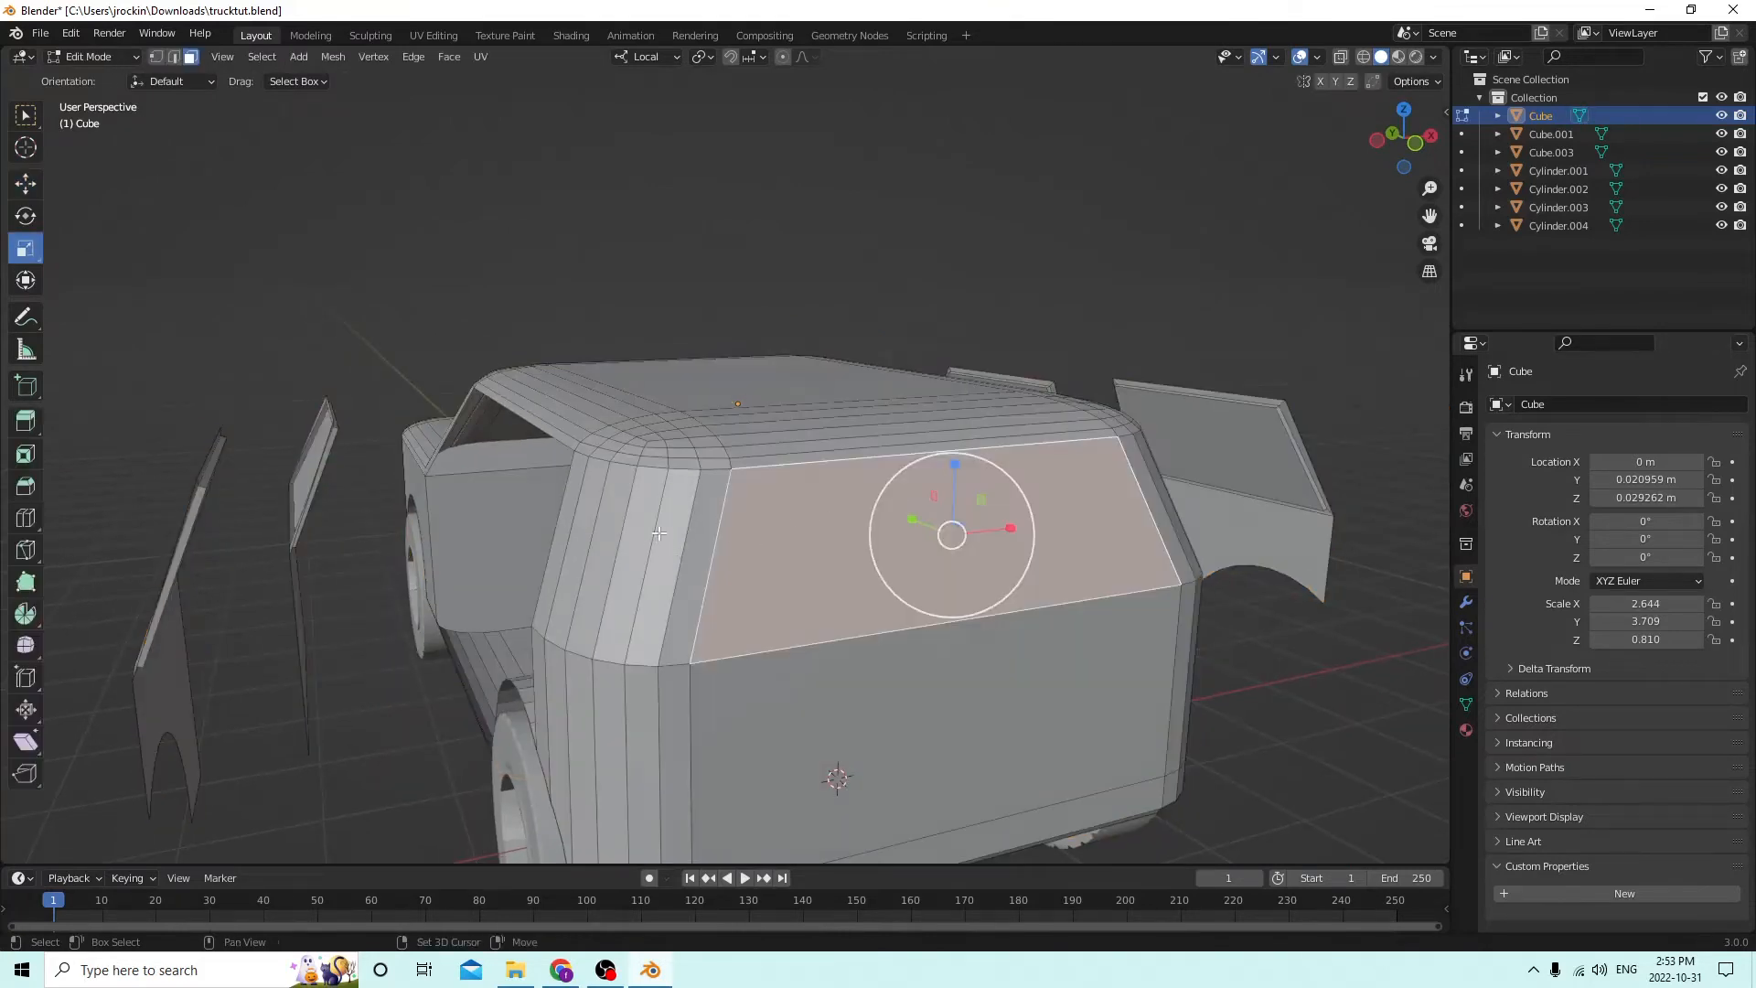
{"action": "middle_click_drag", "start_coordinate": [693, 545], "coordinate": [803, 511]}
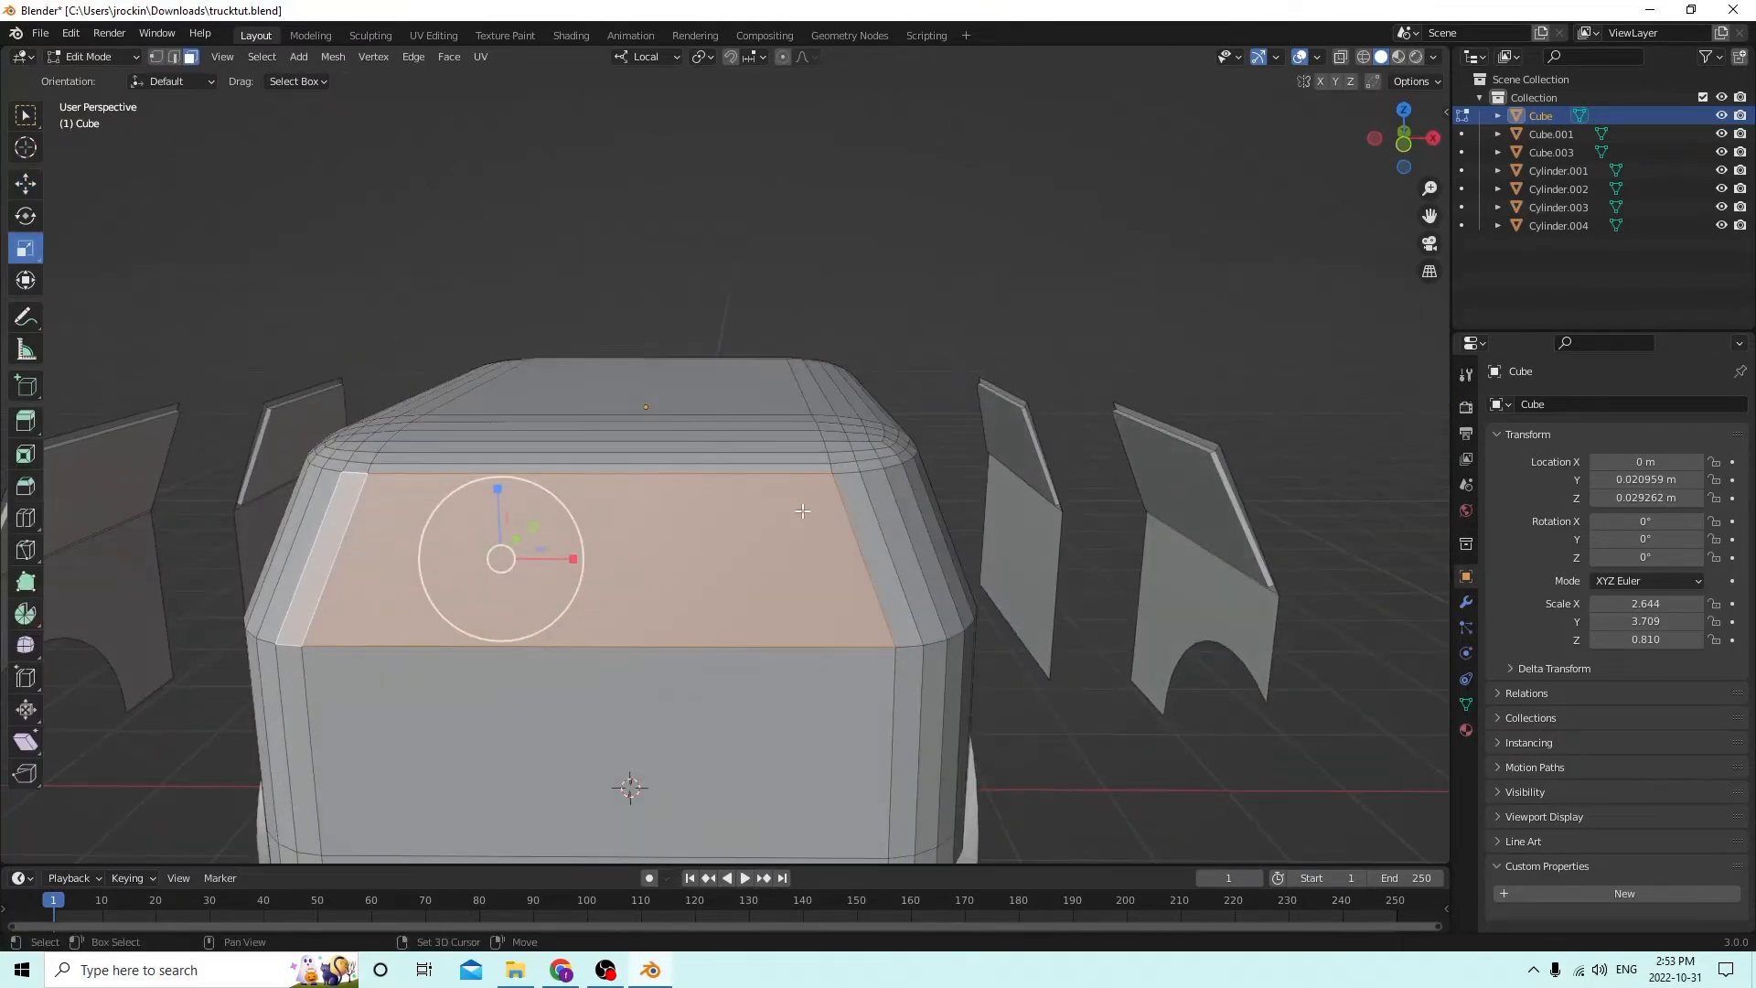
{"action": "left_click", "coordinate": [863, 535], "text": "shift"}
{"action": "key", "text": "i"}
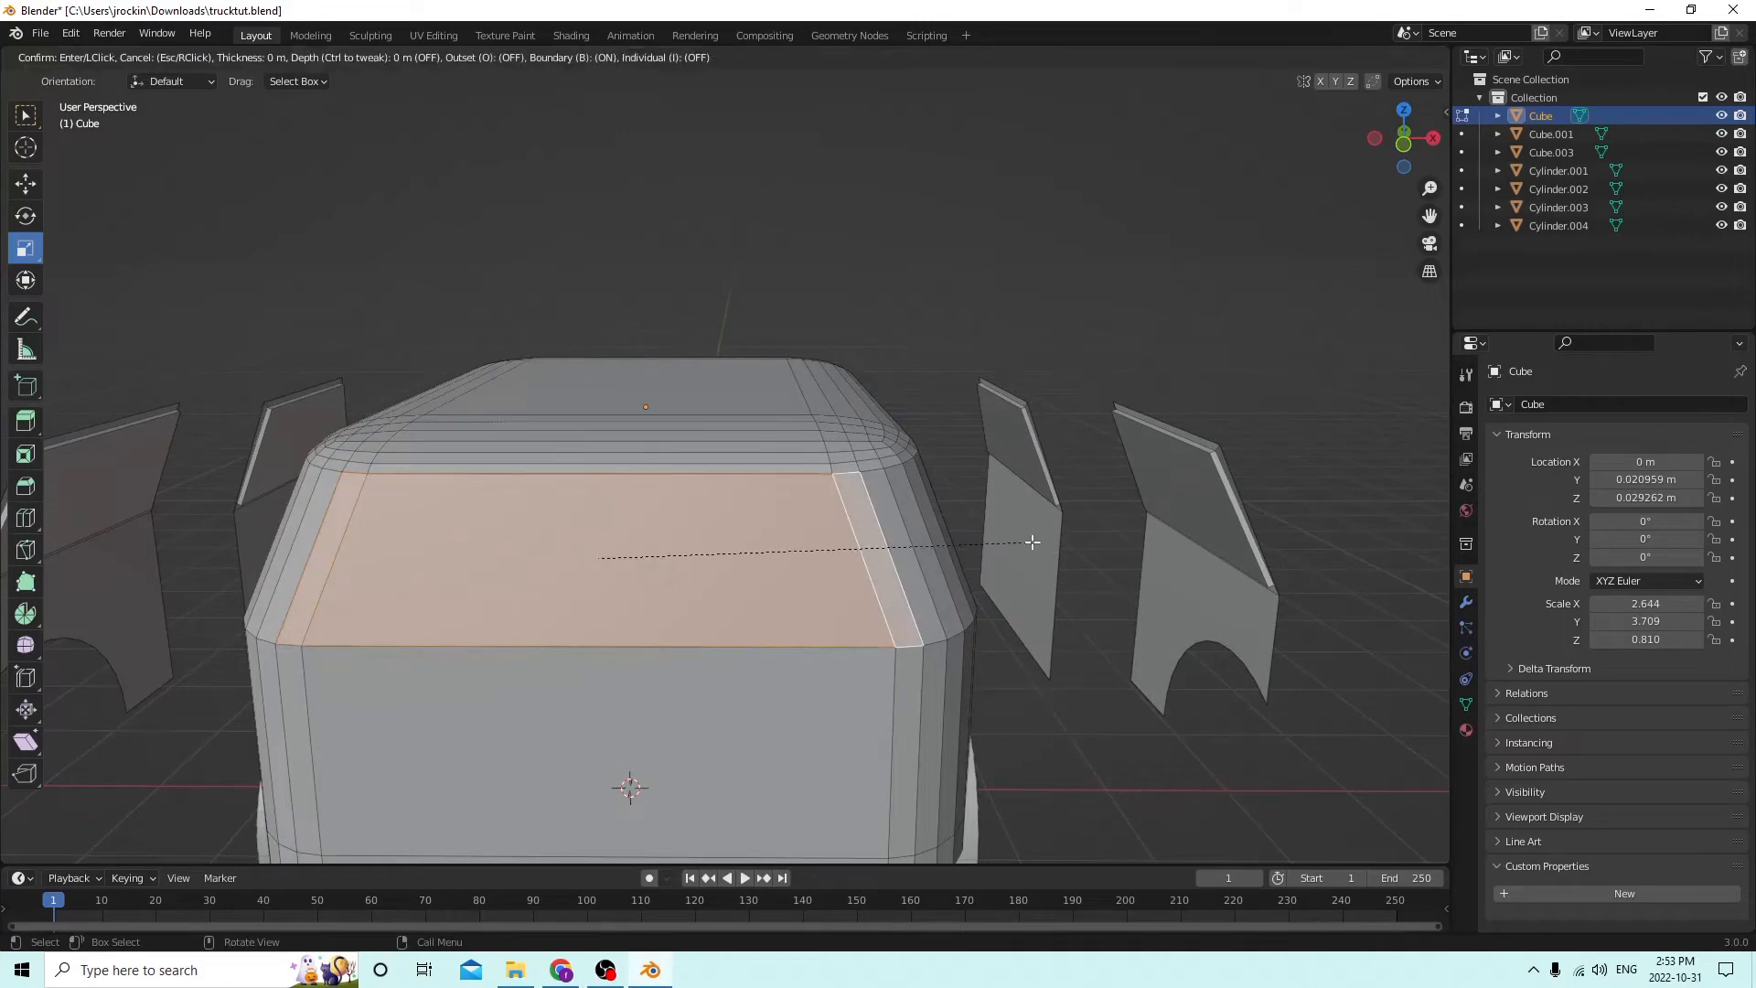
{"action": "left_click", "coordinate": [1025, 542]}
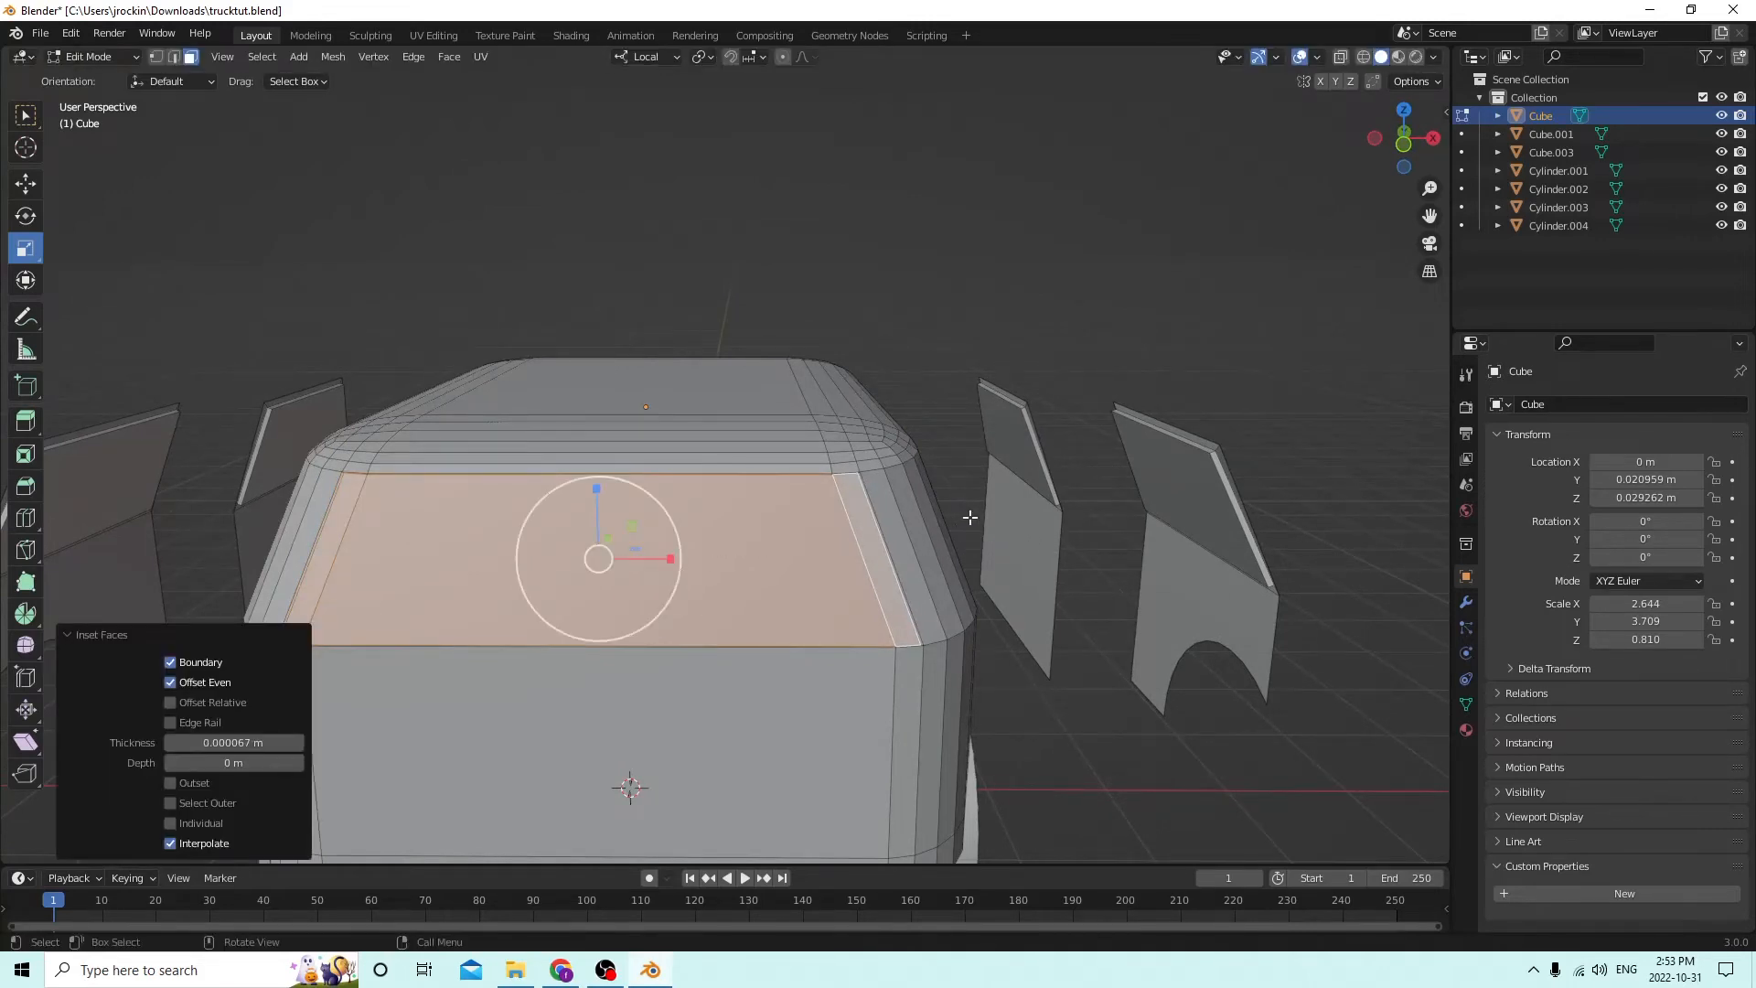
Extrude the inset rear window faces slightly along their normal and leave mesh editing.
{"action": "middle_click_drag", "start_coordinate": [969, 518], "coordinate": [1107, 612]}
{"action": "key", "text": "e"}
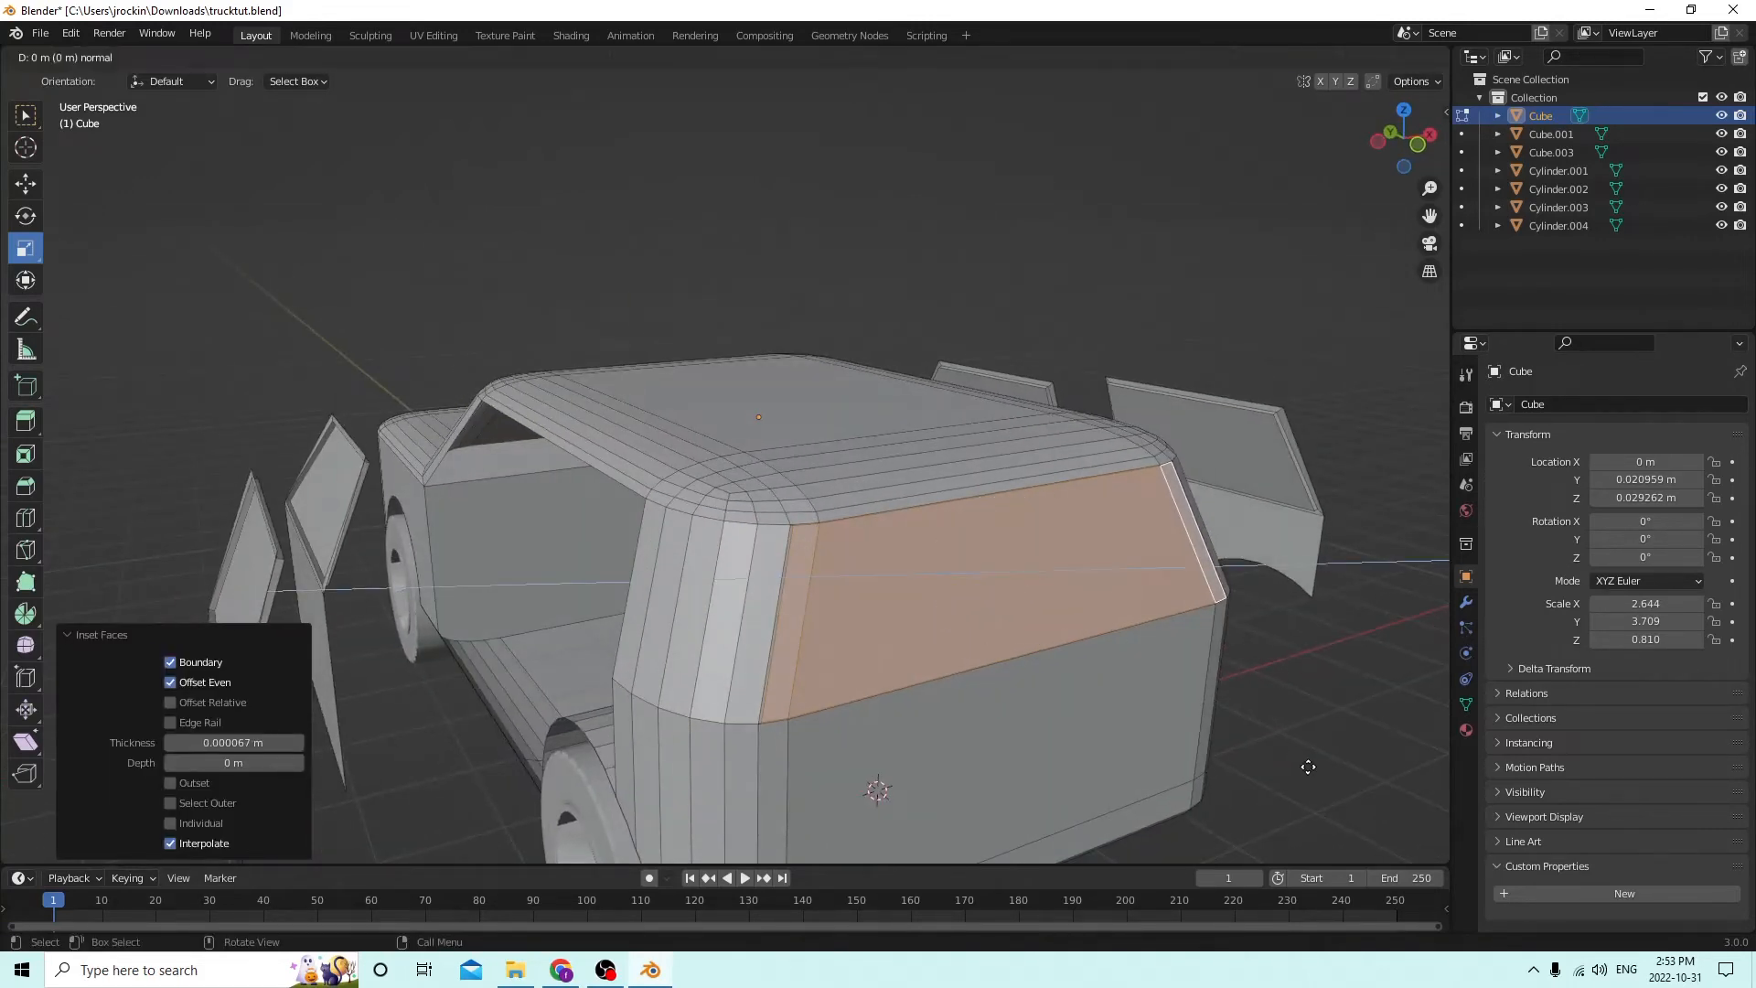
{"action": "left_click", "coordinate": [1308, 766]}
{"action": "middle_click_drag", "start_coordinate": [1308, 766], "coordinate": [1156, 528]}
{"action": "key", "text": "Tab"}
Duplicate in place the band of lower front body faces below the grille, wrapping around both front corners.
{"action": "key", "text": "Tab"}
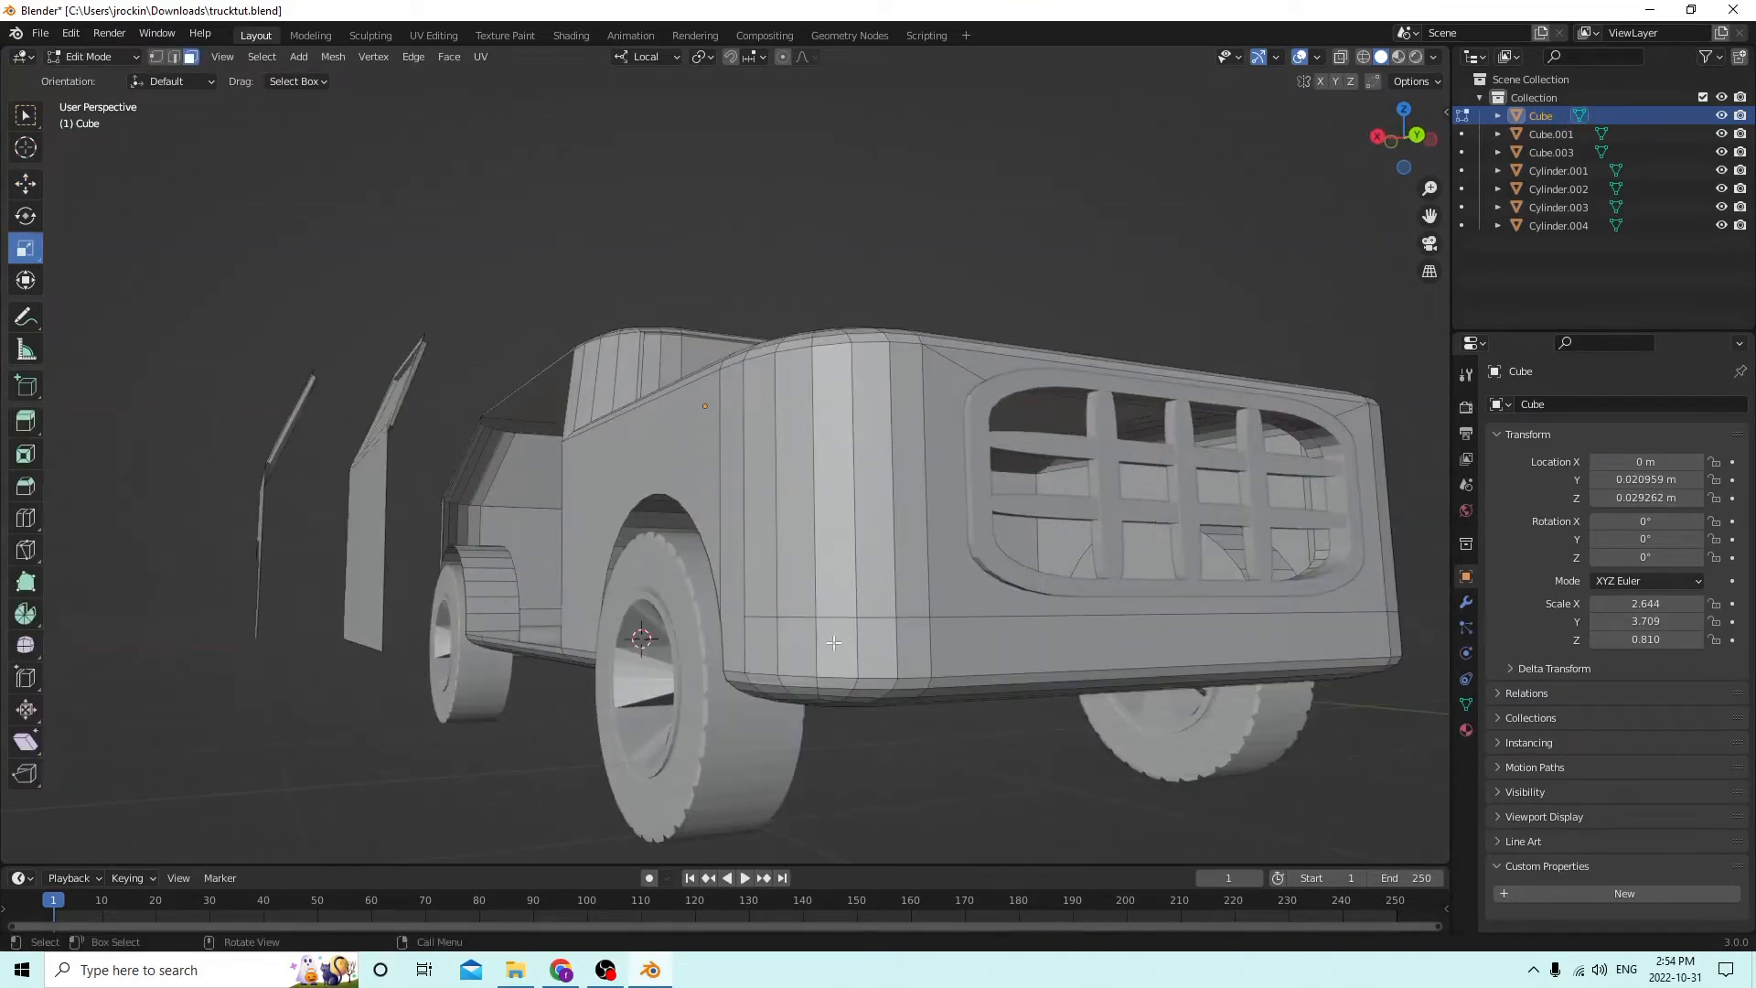
{"action": "middle_click_drag", "start_coordinate": [758, 631], "coordinate": [562, 582]}
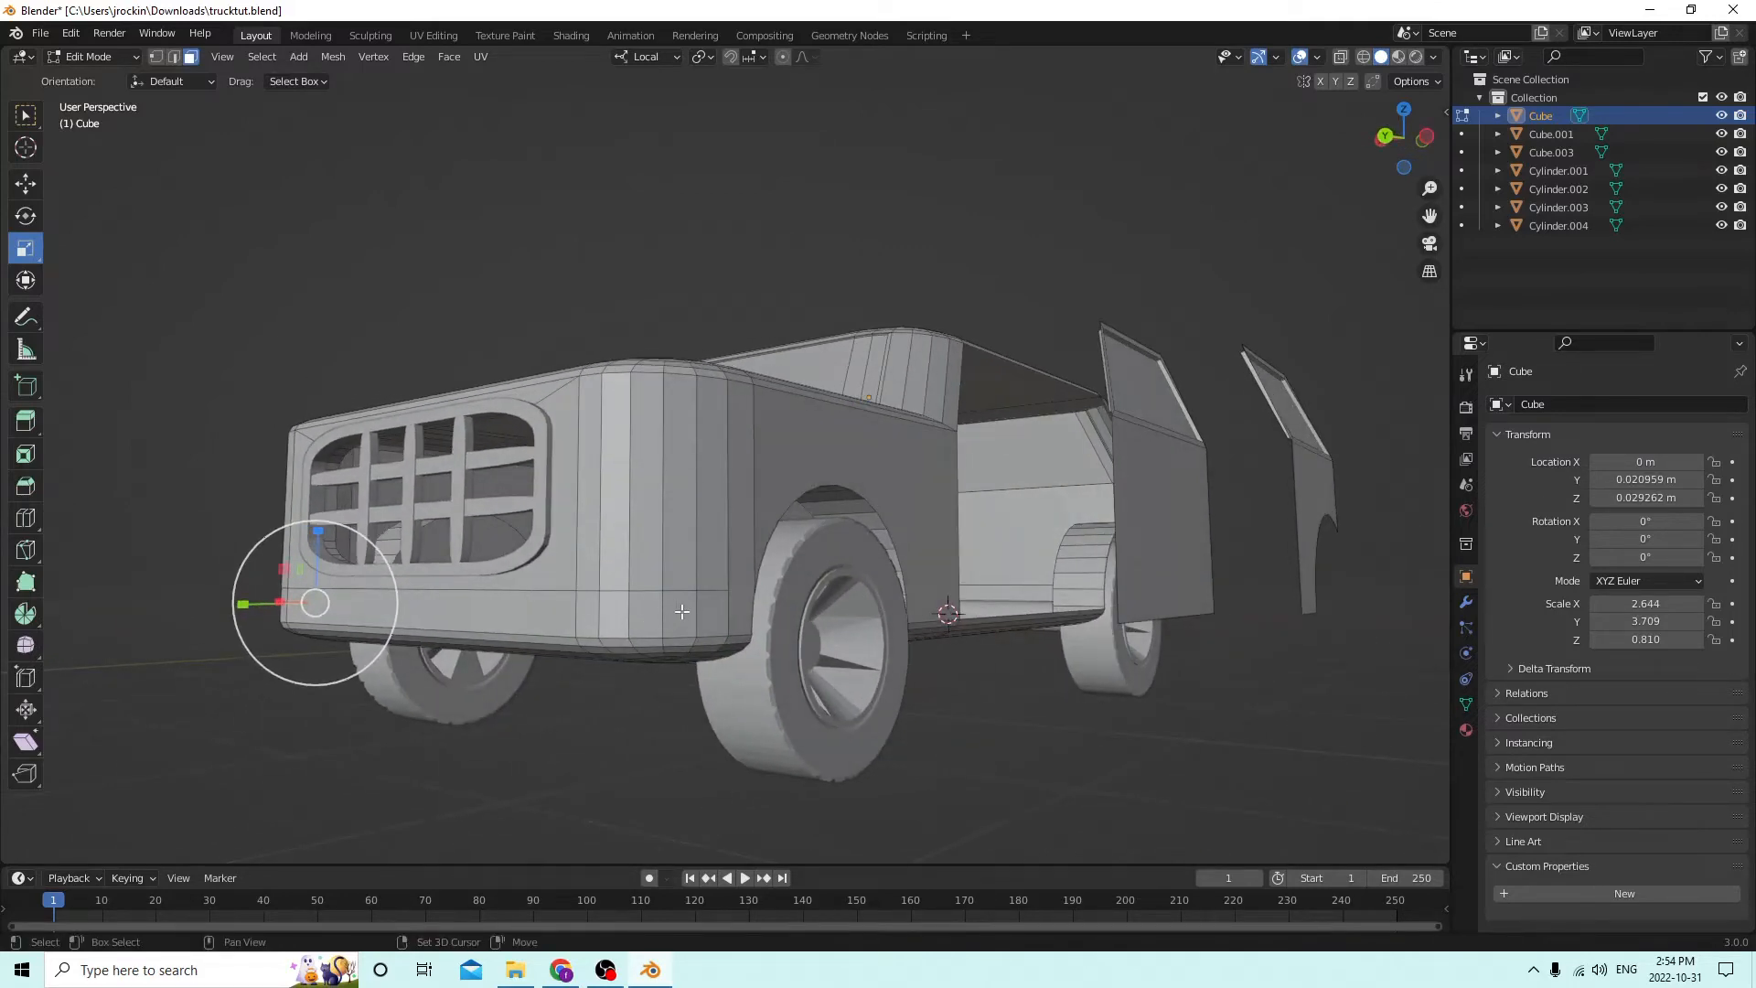
{"action": "middle_click_drag", "start_coordinate": [681, 611], "coordinate": [620, 611]}
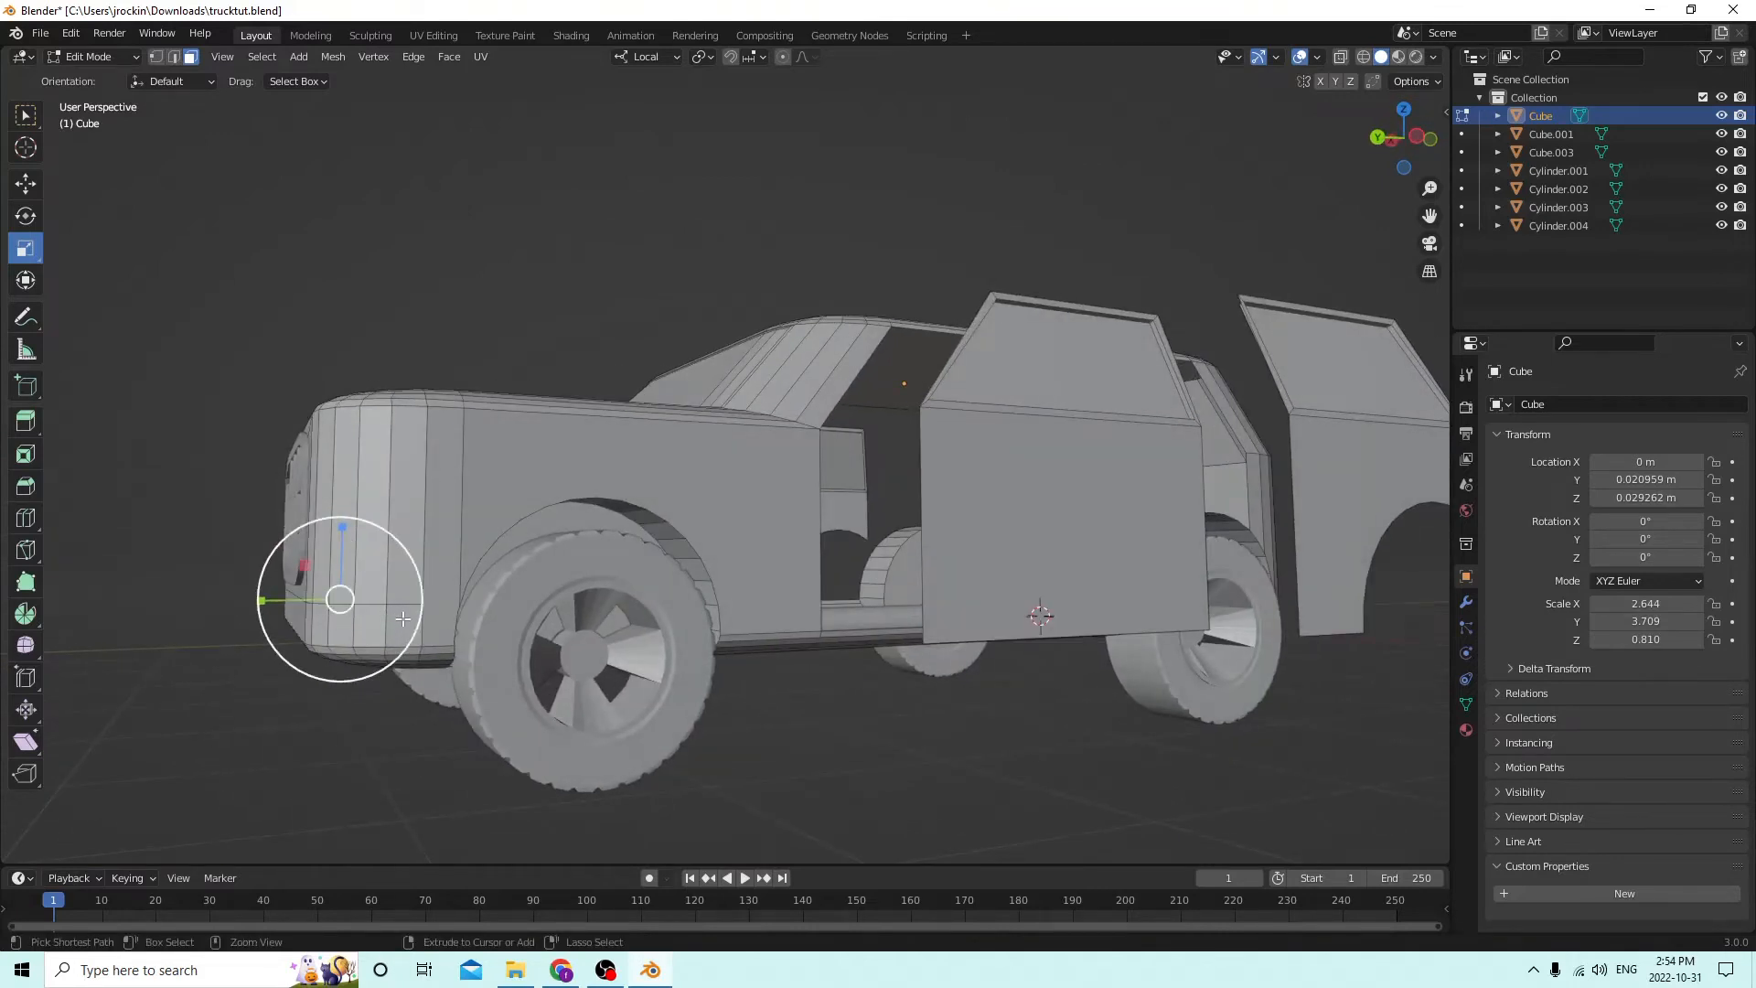
{"action": "left_click", "coordinate": [448, 640], "text": "ctrl"}
{"action": "middle_click_drag", "start_coordinate": [448, 640], "coordinate": [638, 463]}
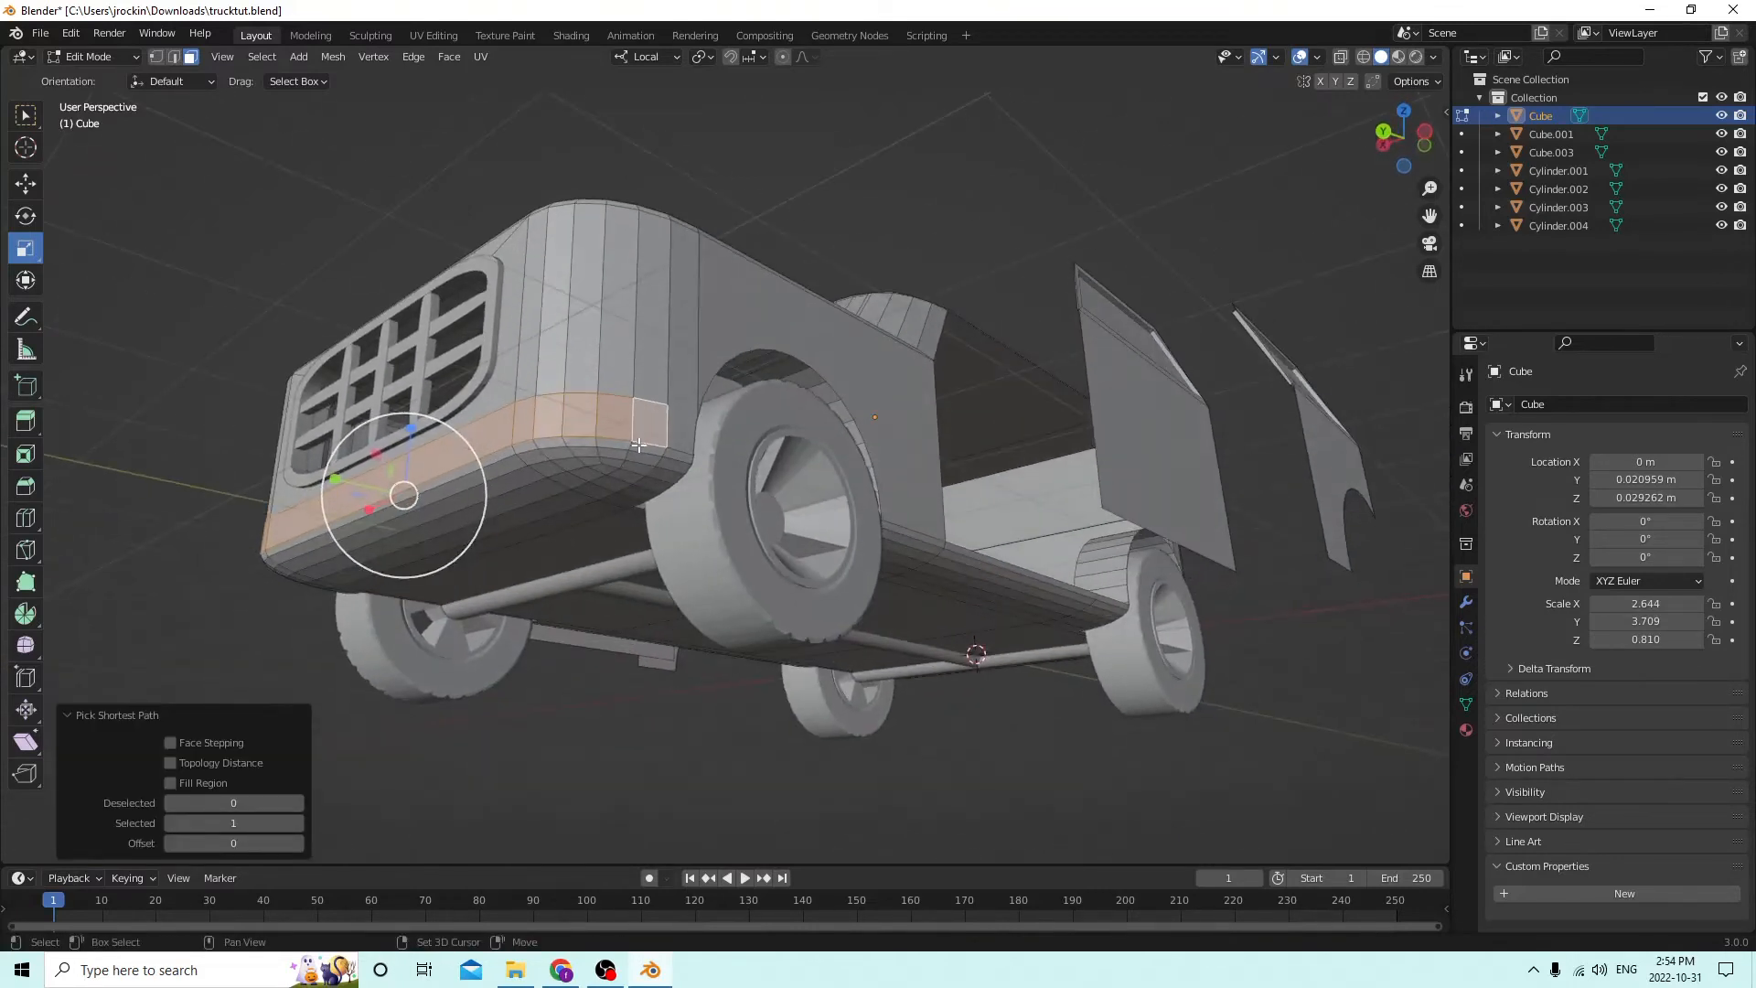
{"action": "left_click", "coordinate": [638, 444], "text": "shift"}
{"action": "middle_click_drag", "start_coordinate": [590, 442], "coordinate": [654, 442]}
{"action": "left_click", "coordinate": [704, 405], "text": "ctrl"}
{"action": "left_click", "coordinate": [696, 448], "text": "shift"}
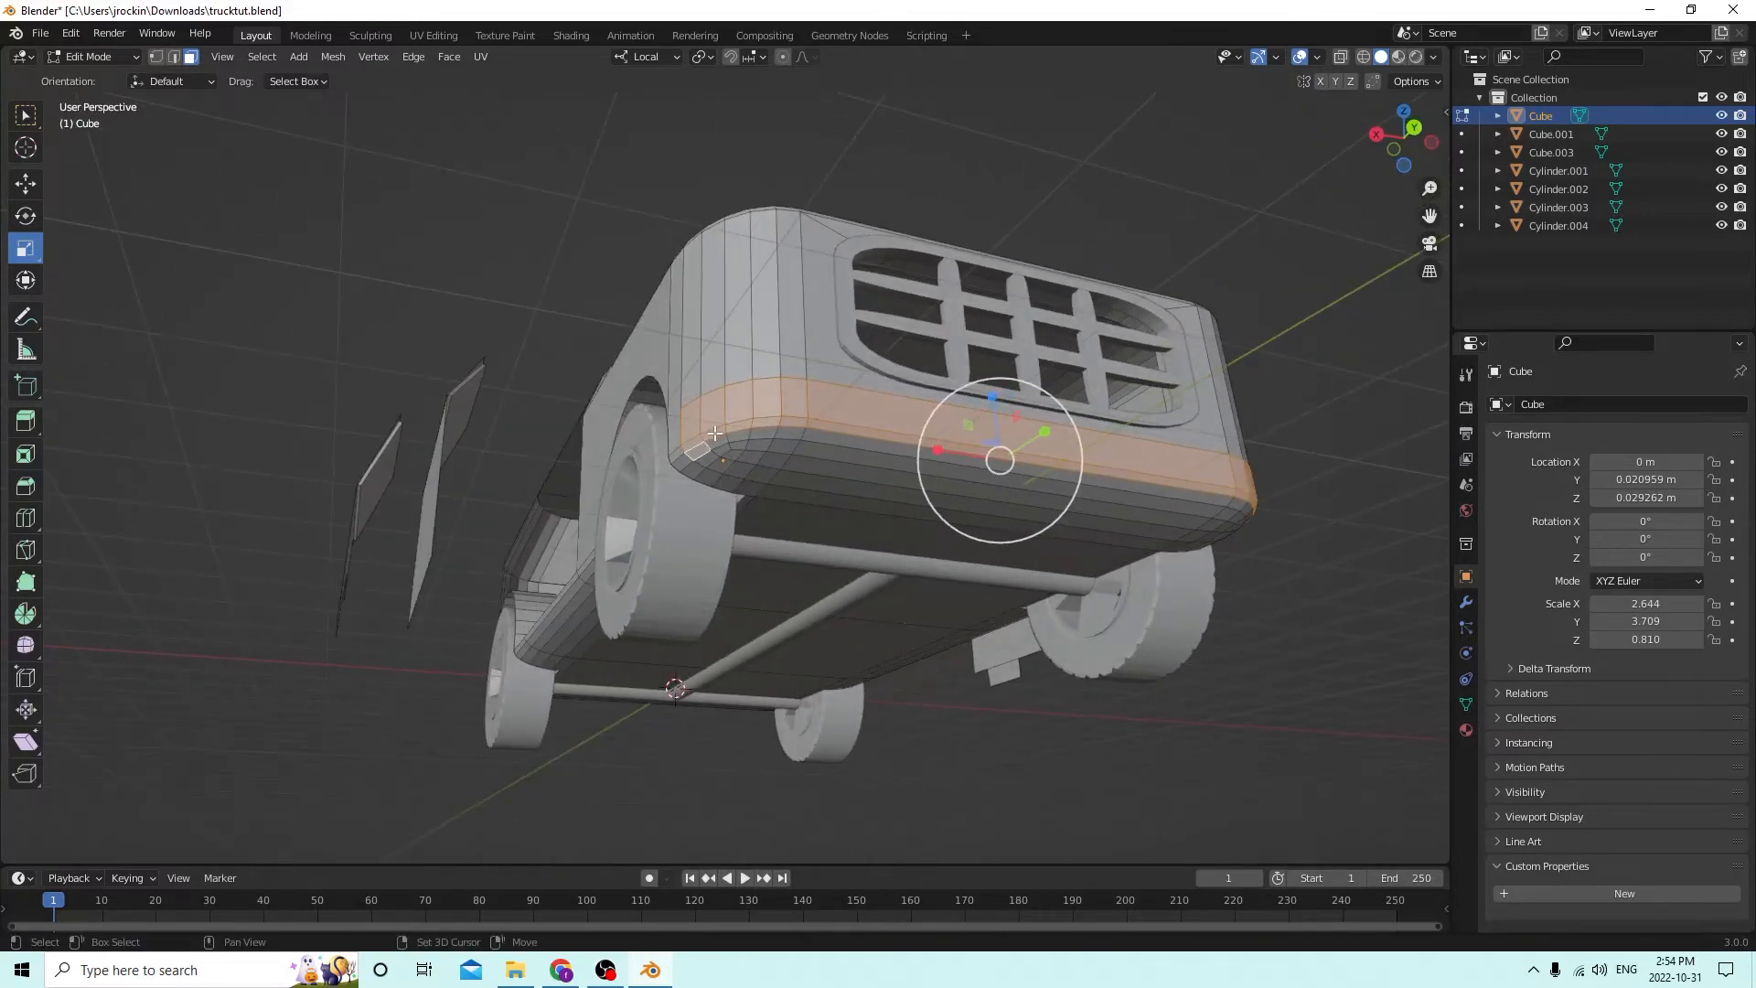
{"action": "middle_click_drag", "start_coordinate": [724, 440], "coordinate": [763, 400]}
{"action": "left_click", "coordinate": [942, 424], "text": "ctrl"}
{"action": "middle_click_drag", "start_coordinate": [942, 424], "coordinate": [741, 568]}
{"action": "key", "text": "g"}
{"action": "right_click", "coordinate": [792, 548]}
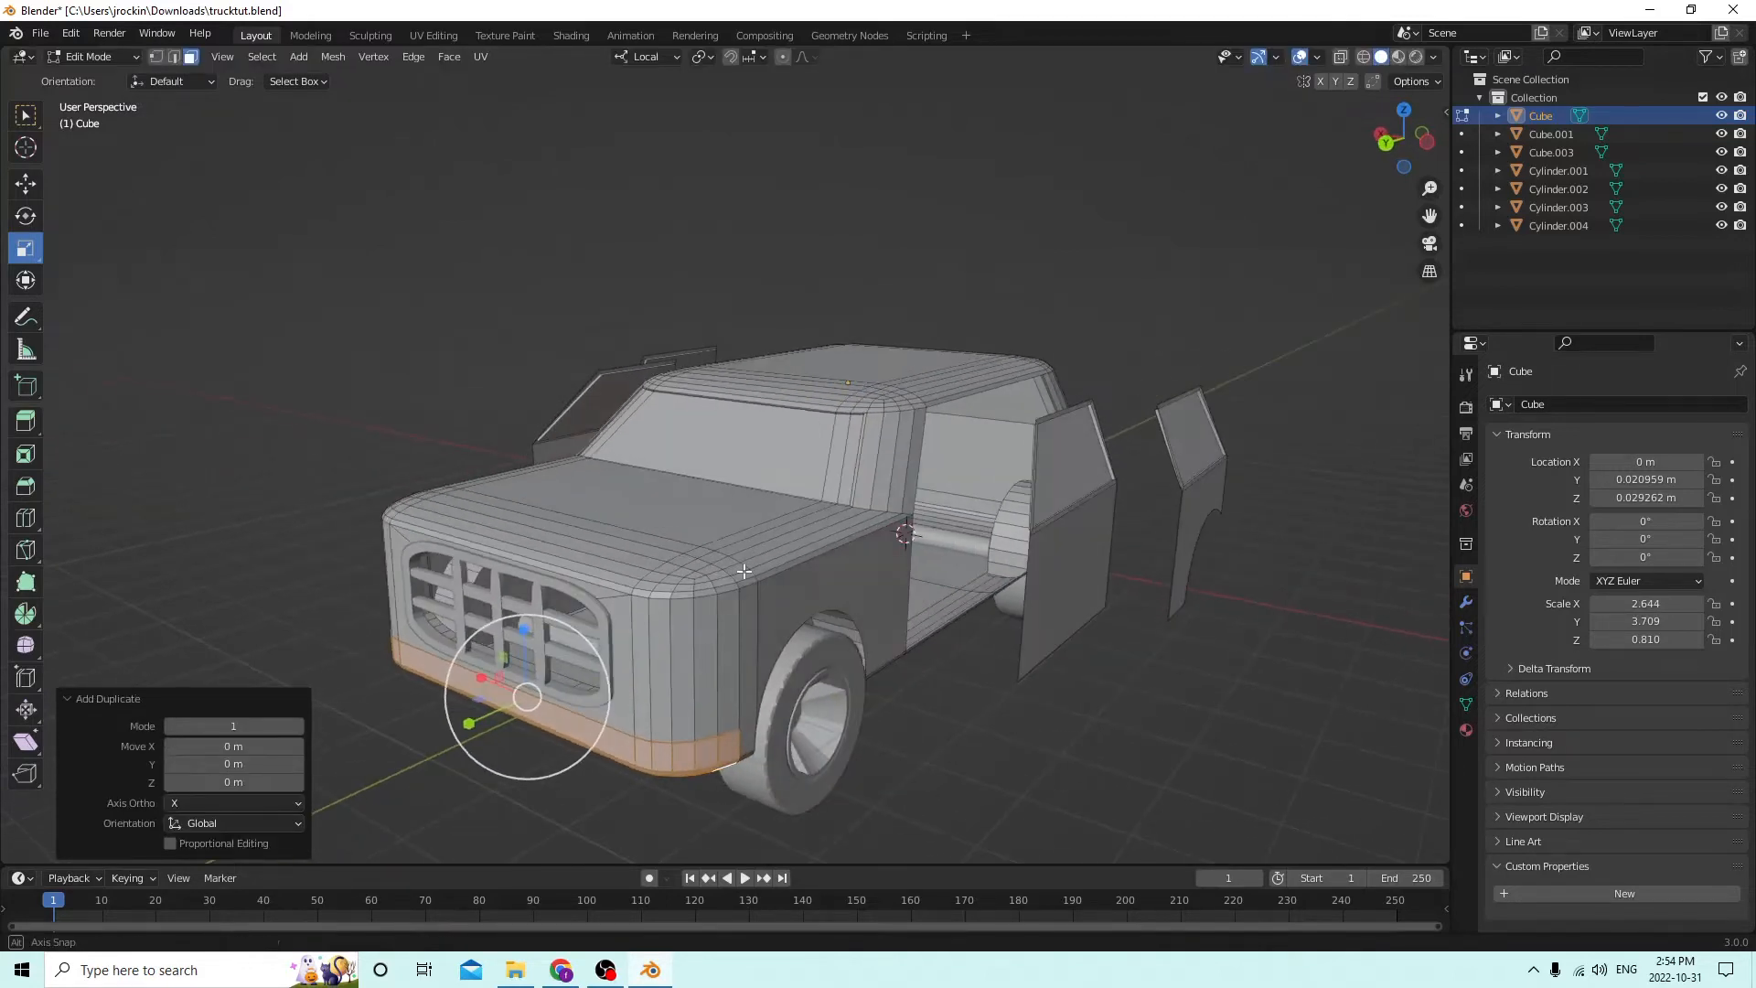
Move the duplicated face strip forward off the truck's front along local Y, finishing with a further 0.002 m.
{"action": "left_click", "coordinate": [32, 189]}
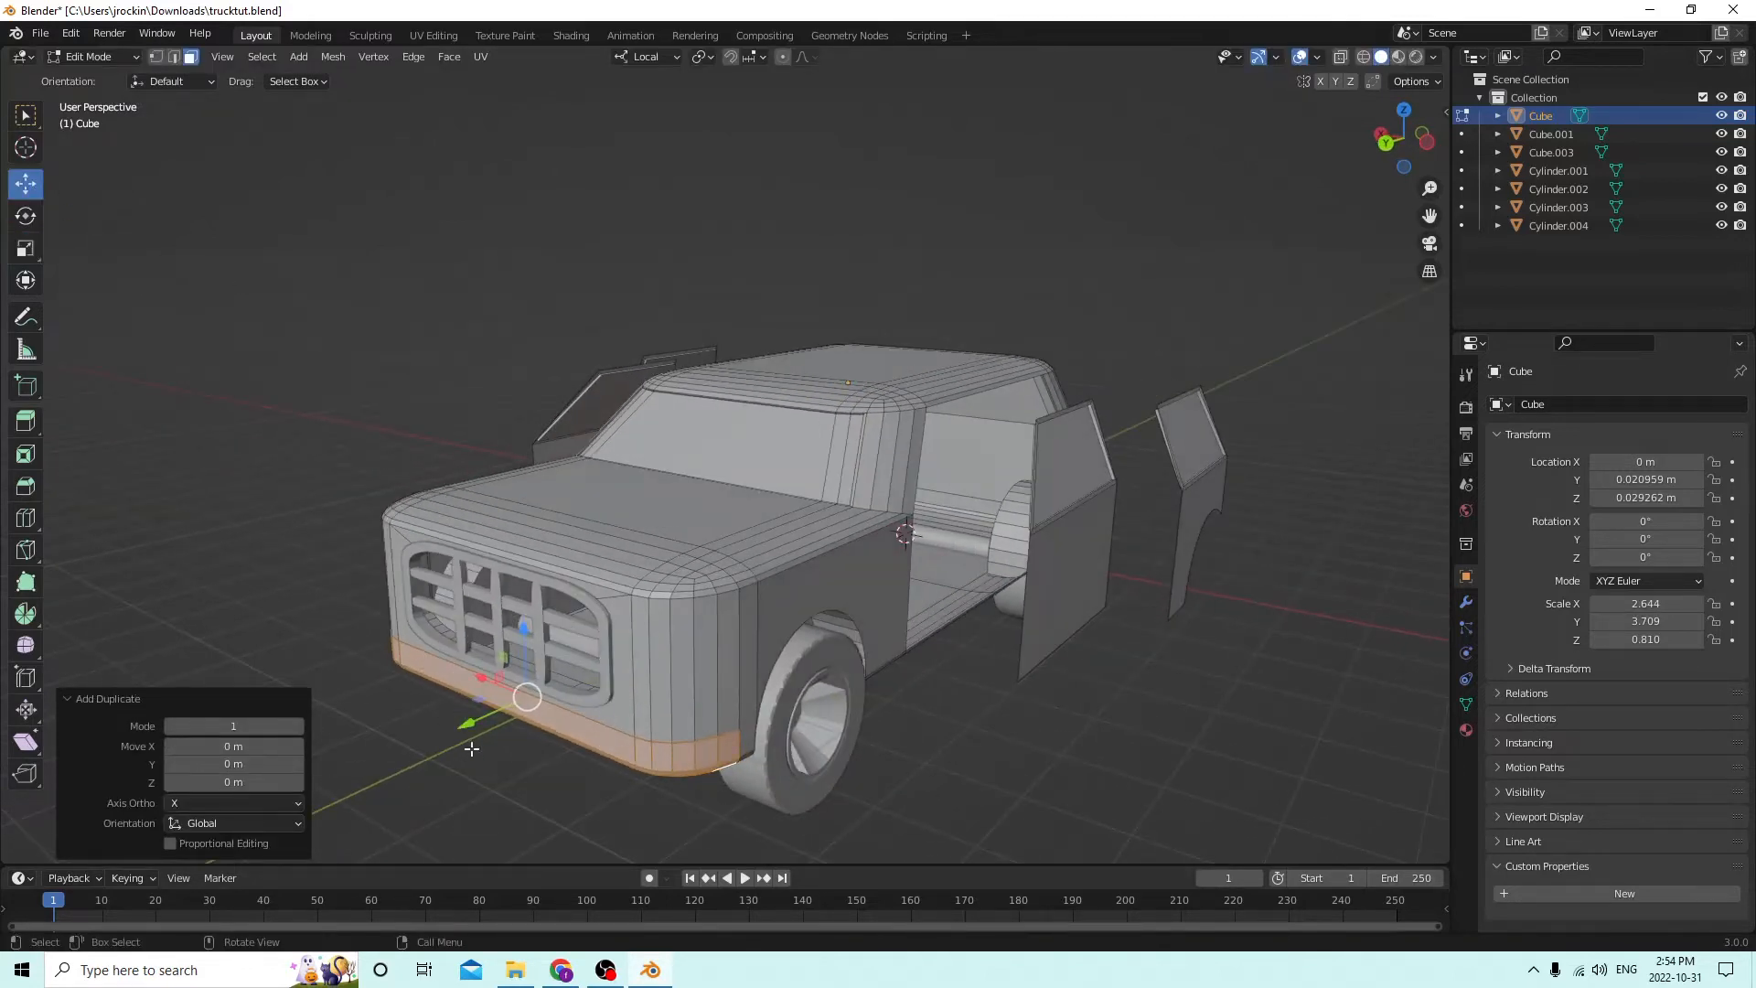
{"action": "left_click_drag", "start_coordinate": [464, 729], "coordinate": [429, 748]}
{"action": "middle_click_drag", "start_coordinate": [430, 748], "coordinate": [415, 695]}
{"action": "left_click_drag", "start_coordinate": [303, 657], "coordinate": [288, 661]}
{"action": "middle_click_drag", "start_coordinate": [288, 661], "coordinate": [578, 717]}
Switch to edge selection and select the upper edges of the offset bumper strip from one rear end to the other.
{"action": "left_click_drag", "start_coordinate": [1430, 219], "coordinate": [1103, 137]}
{"action": "scroll", "coordinate": [1317, 286], "scroll_direction": "up", "scroll_amount": 3}
{"action": "scroll", "coordinate": [1325, 302], "scroll_direction": "up", "scroll_amount": 2}
{"action": "middle_click_drag", "start_coordinate": [1295, 401], "coordinate": [1317, 376]}
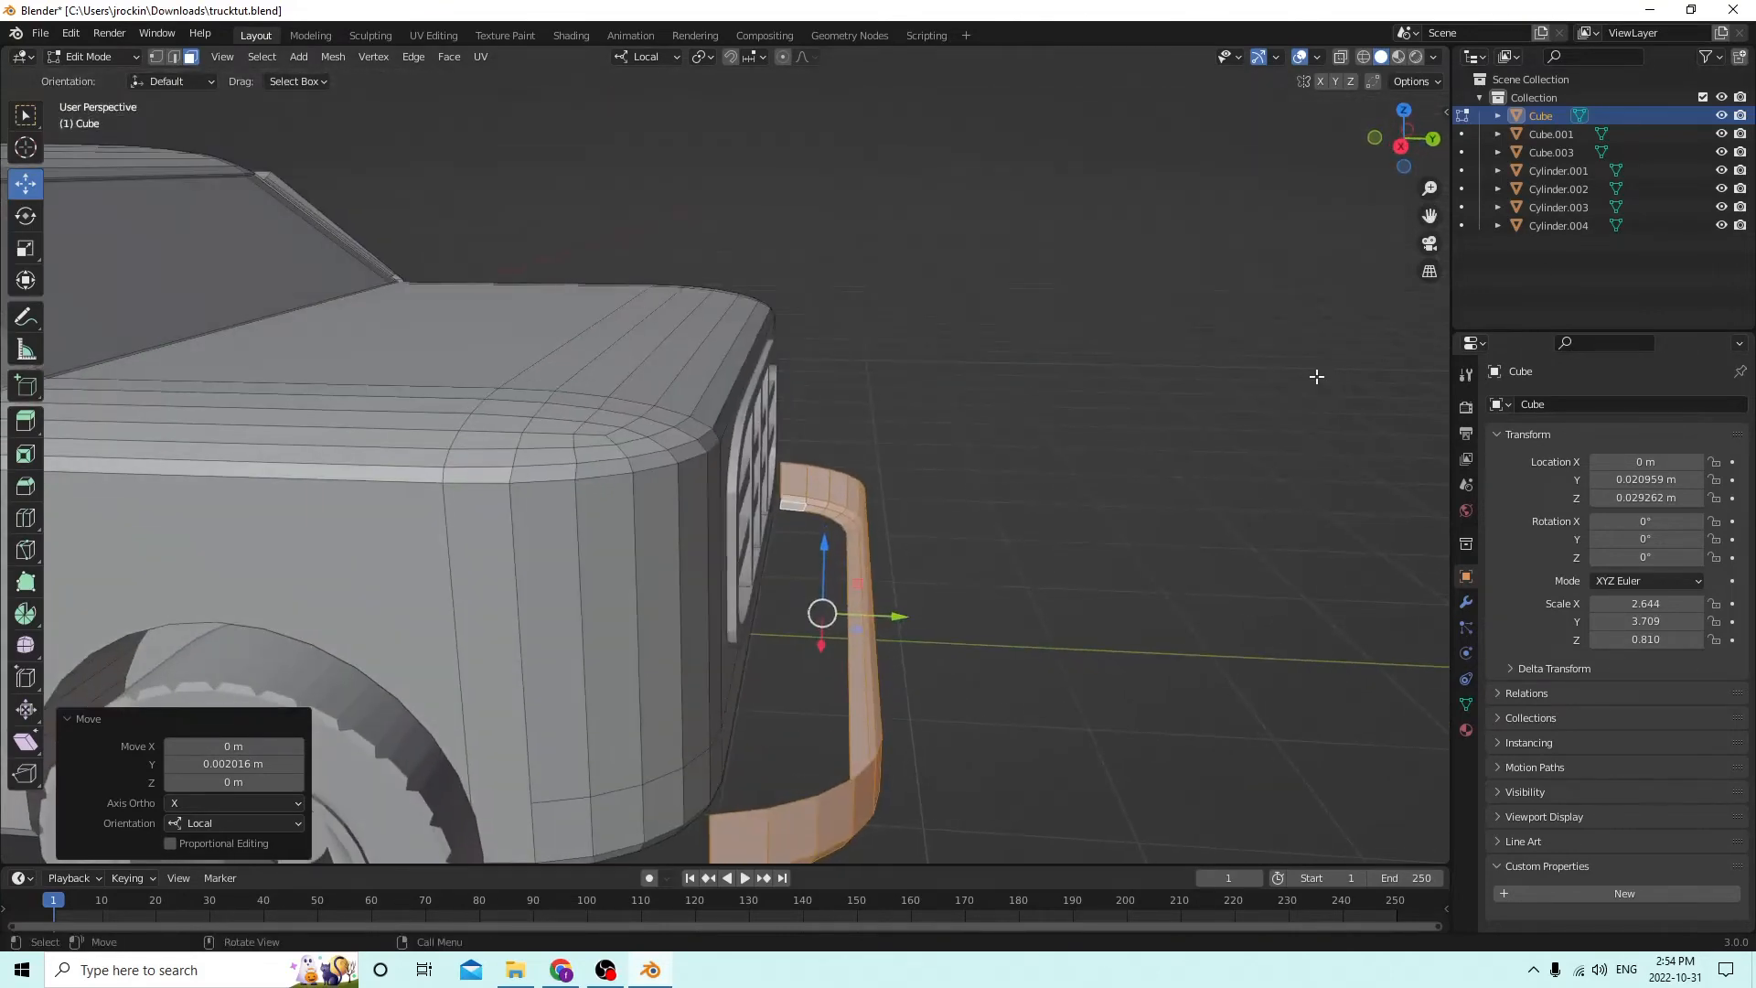
{"action": "left_click", "coordinate": [1316, 376]}
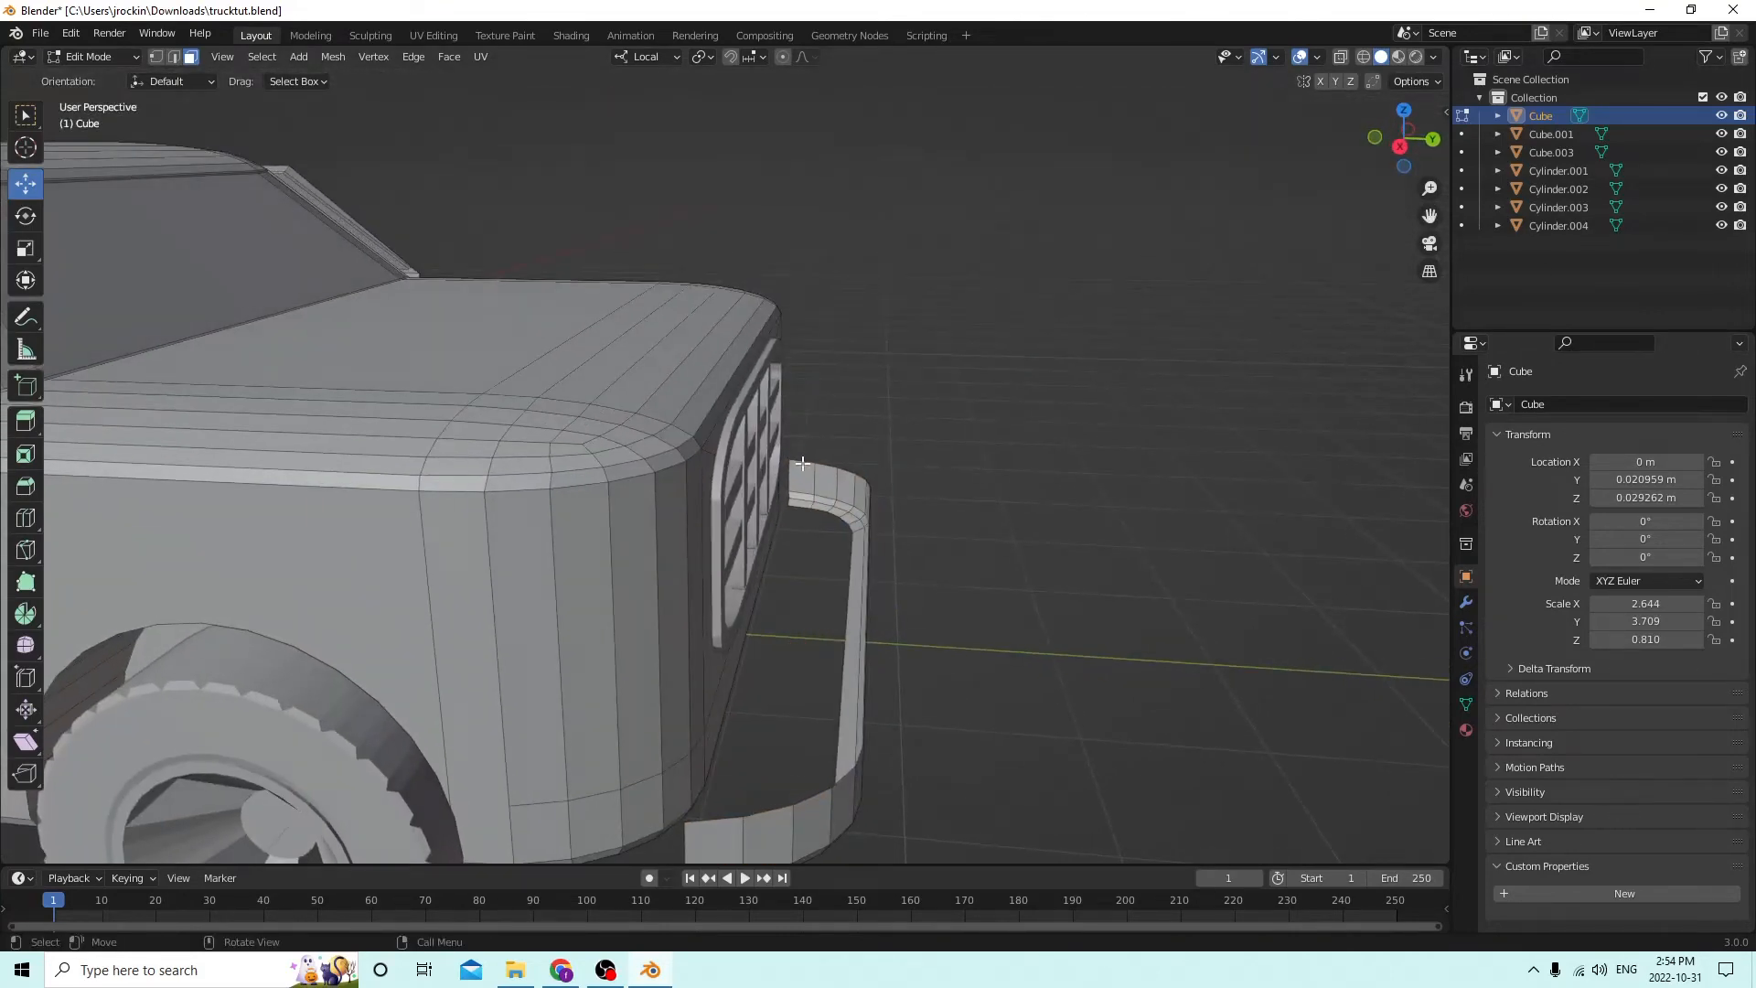
{"action": "left_click", "coordinate": [174, 56]}
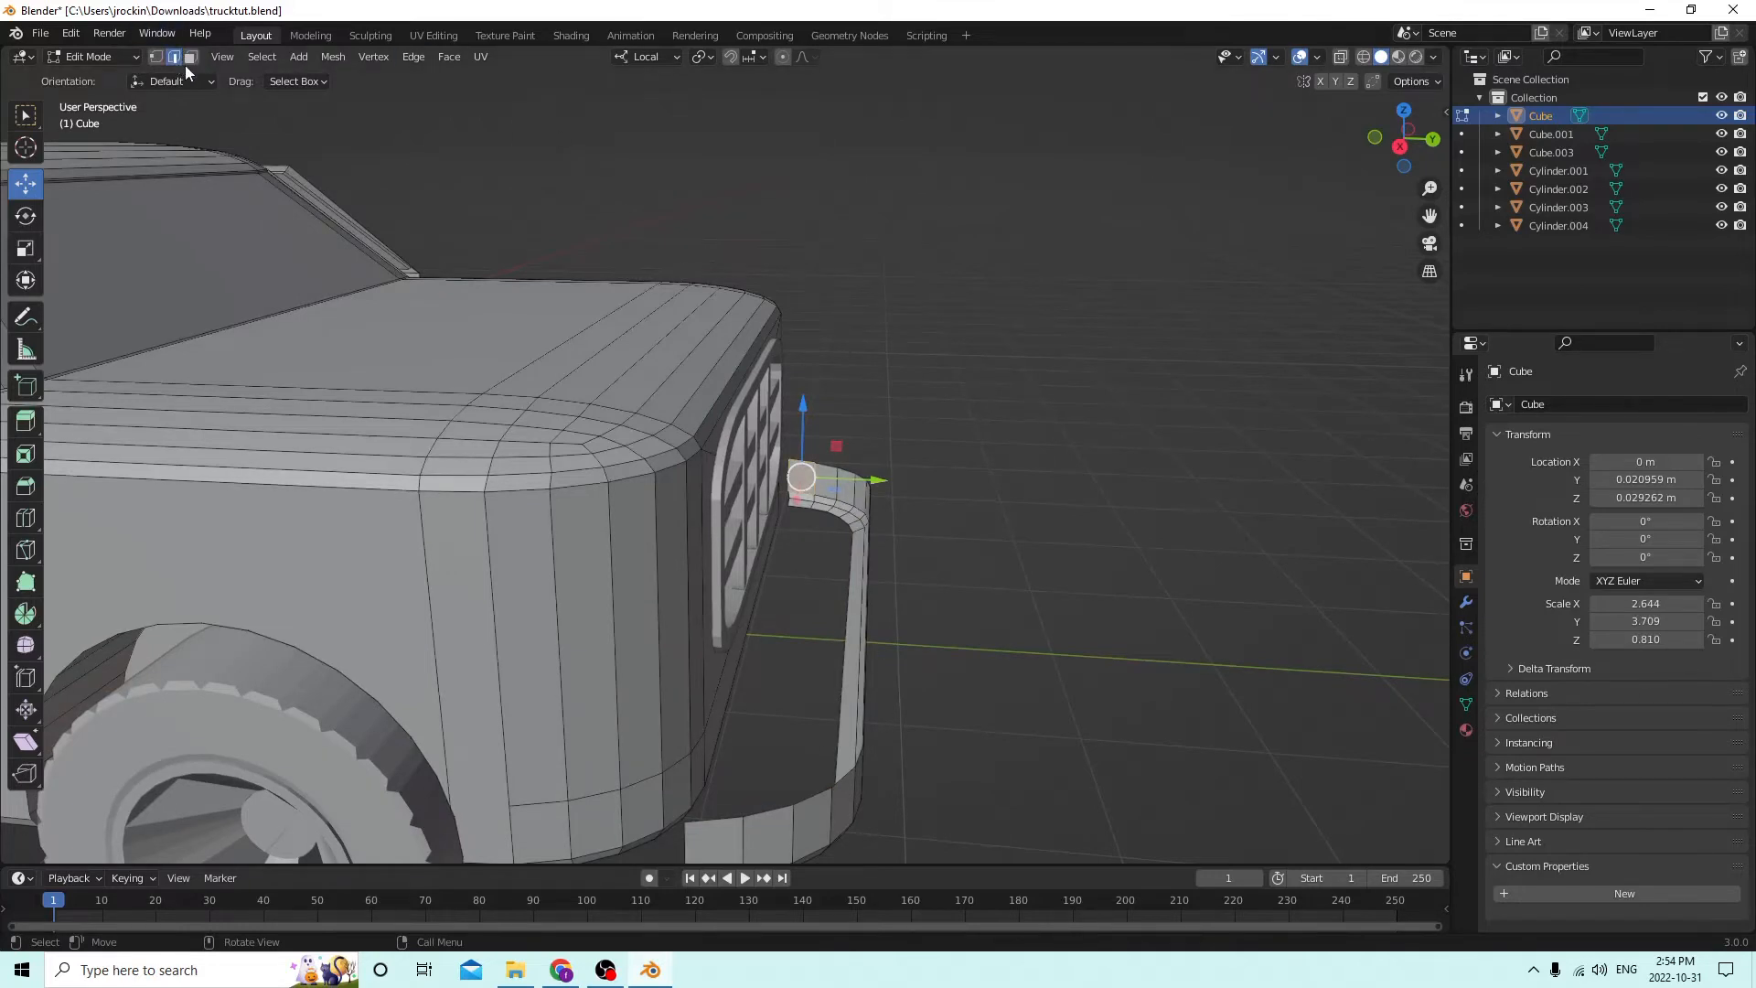
{"action": "left_click", "coordinate": [792, 461]}
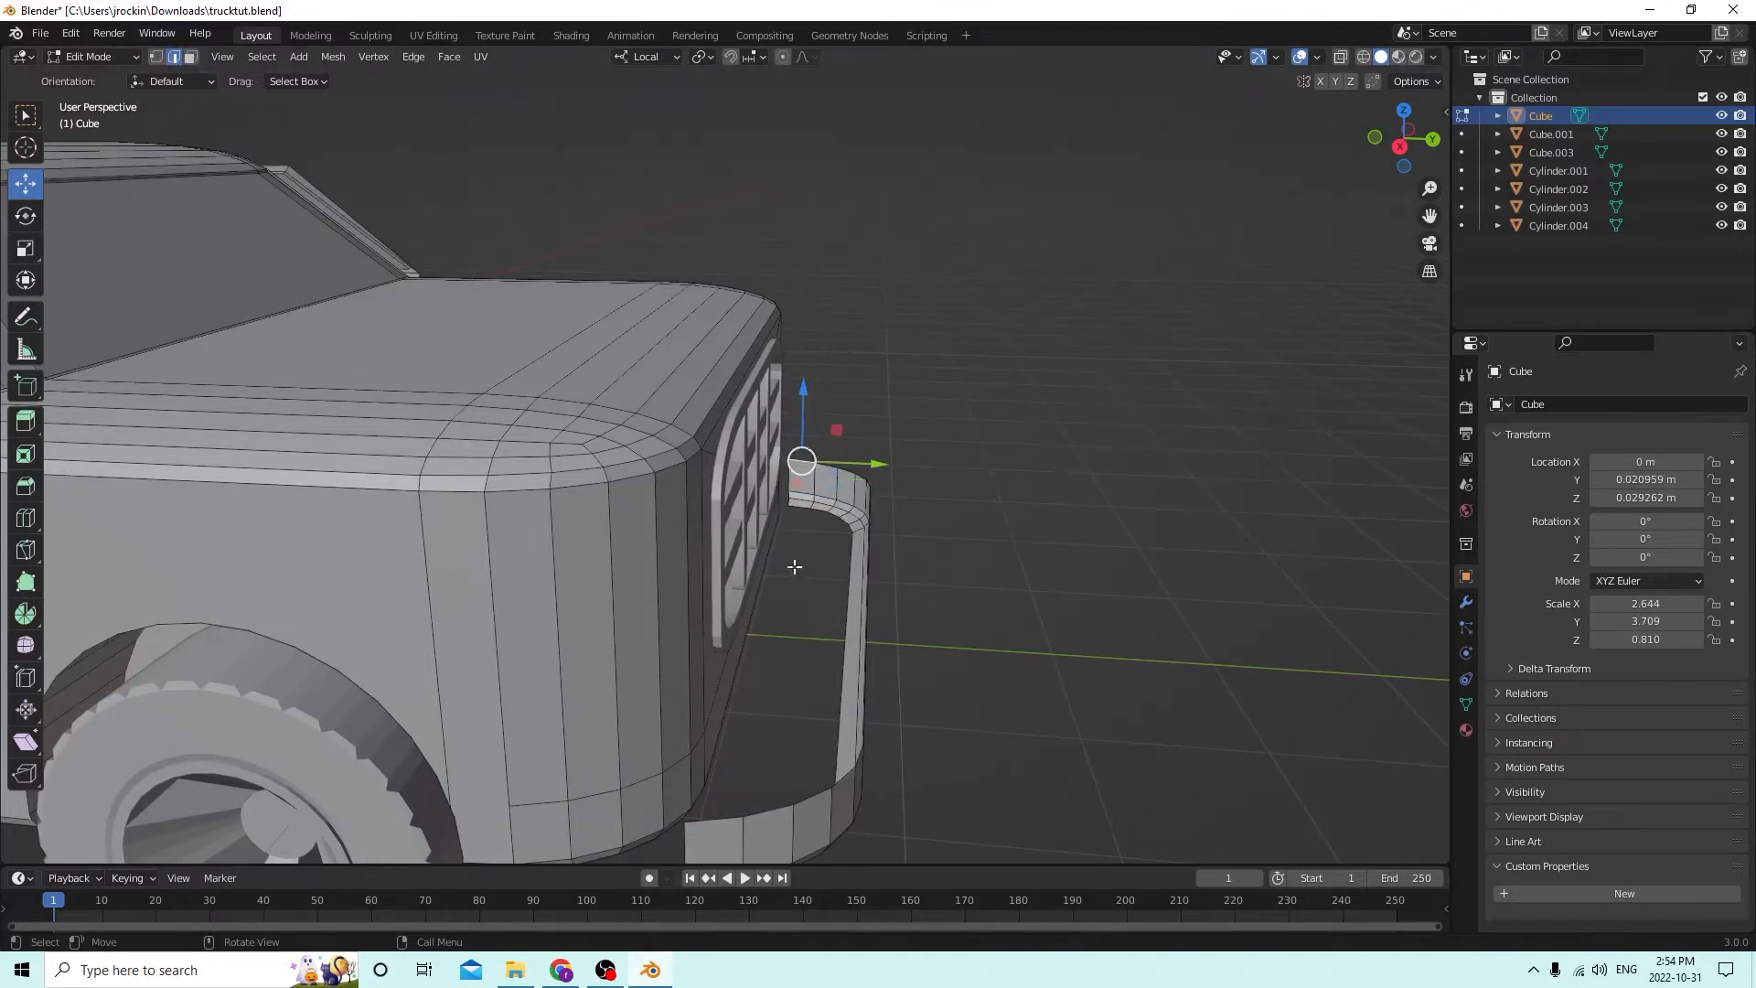
{"action": "left_click", "coordinate": [743, 814], "text": "ctrl"}
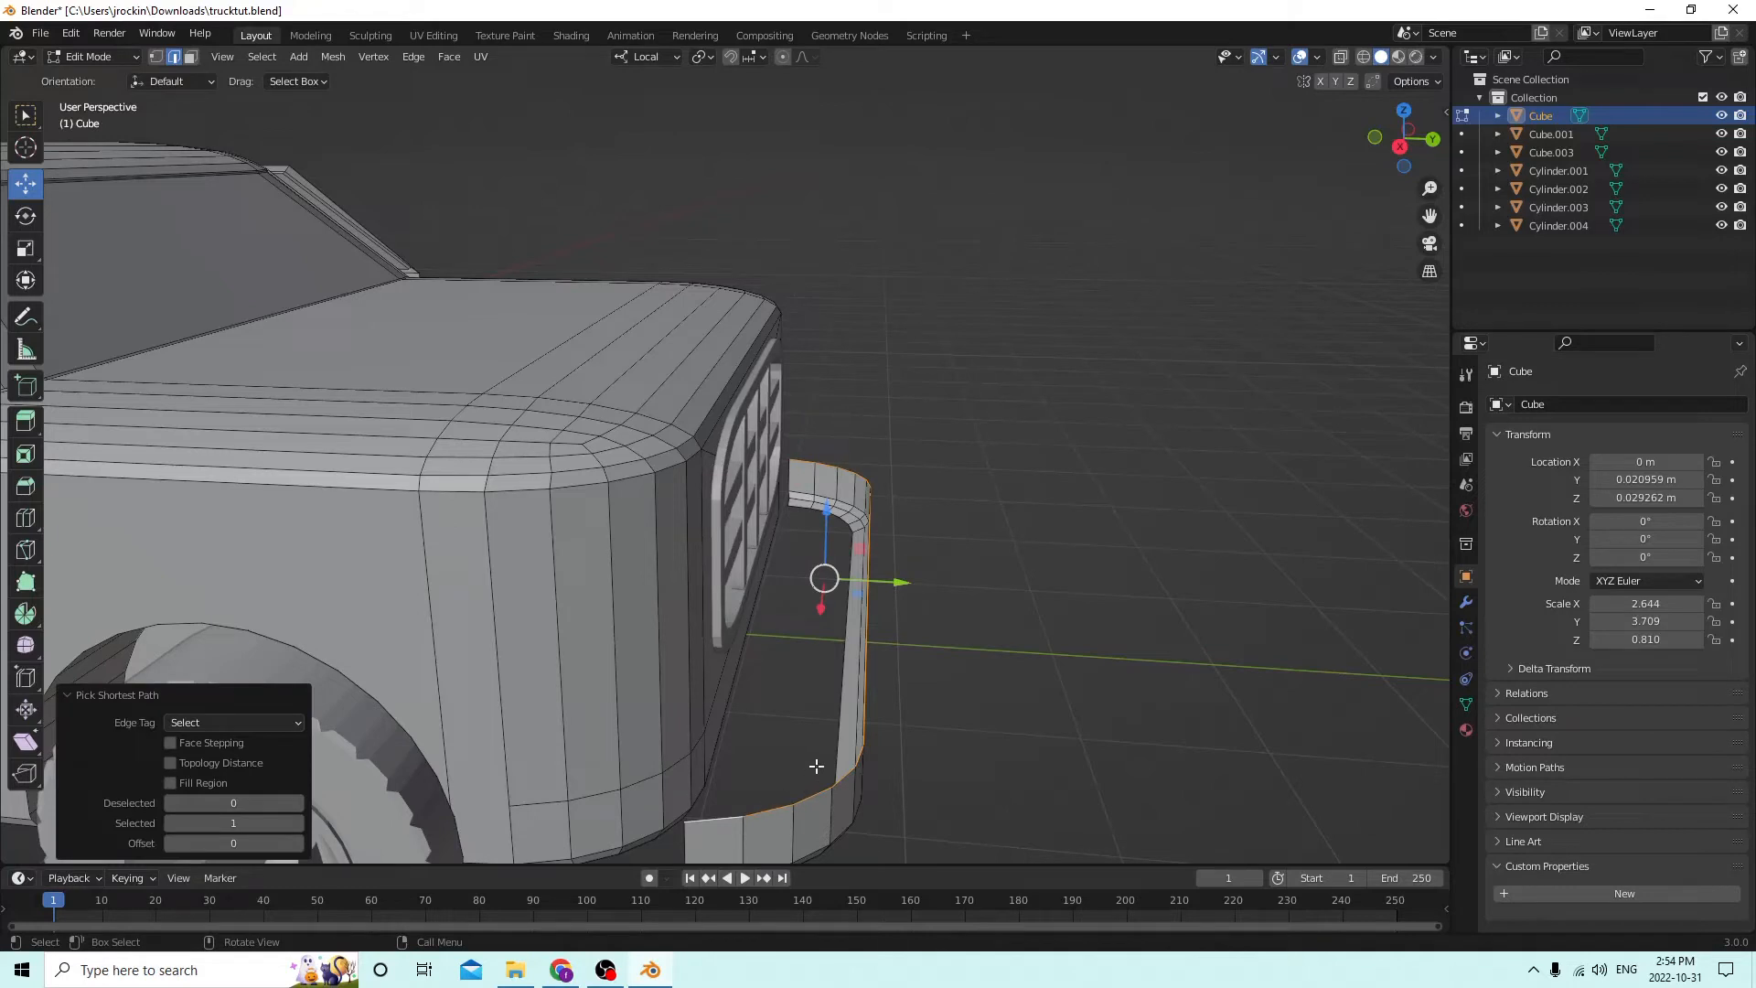
Select the two vertical end edges of the bumper strip and close its back with a face between them.
{"action": "key", "text": "Tab"}
{"action": "middle_click_drag", "start_coordinate": [823, 754], "coordinate": [893, 687]}
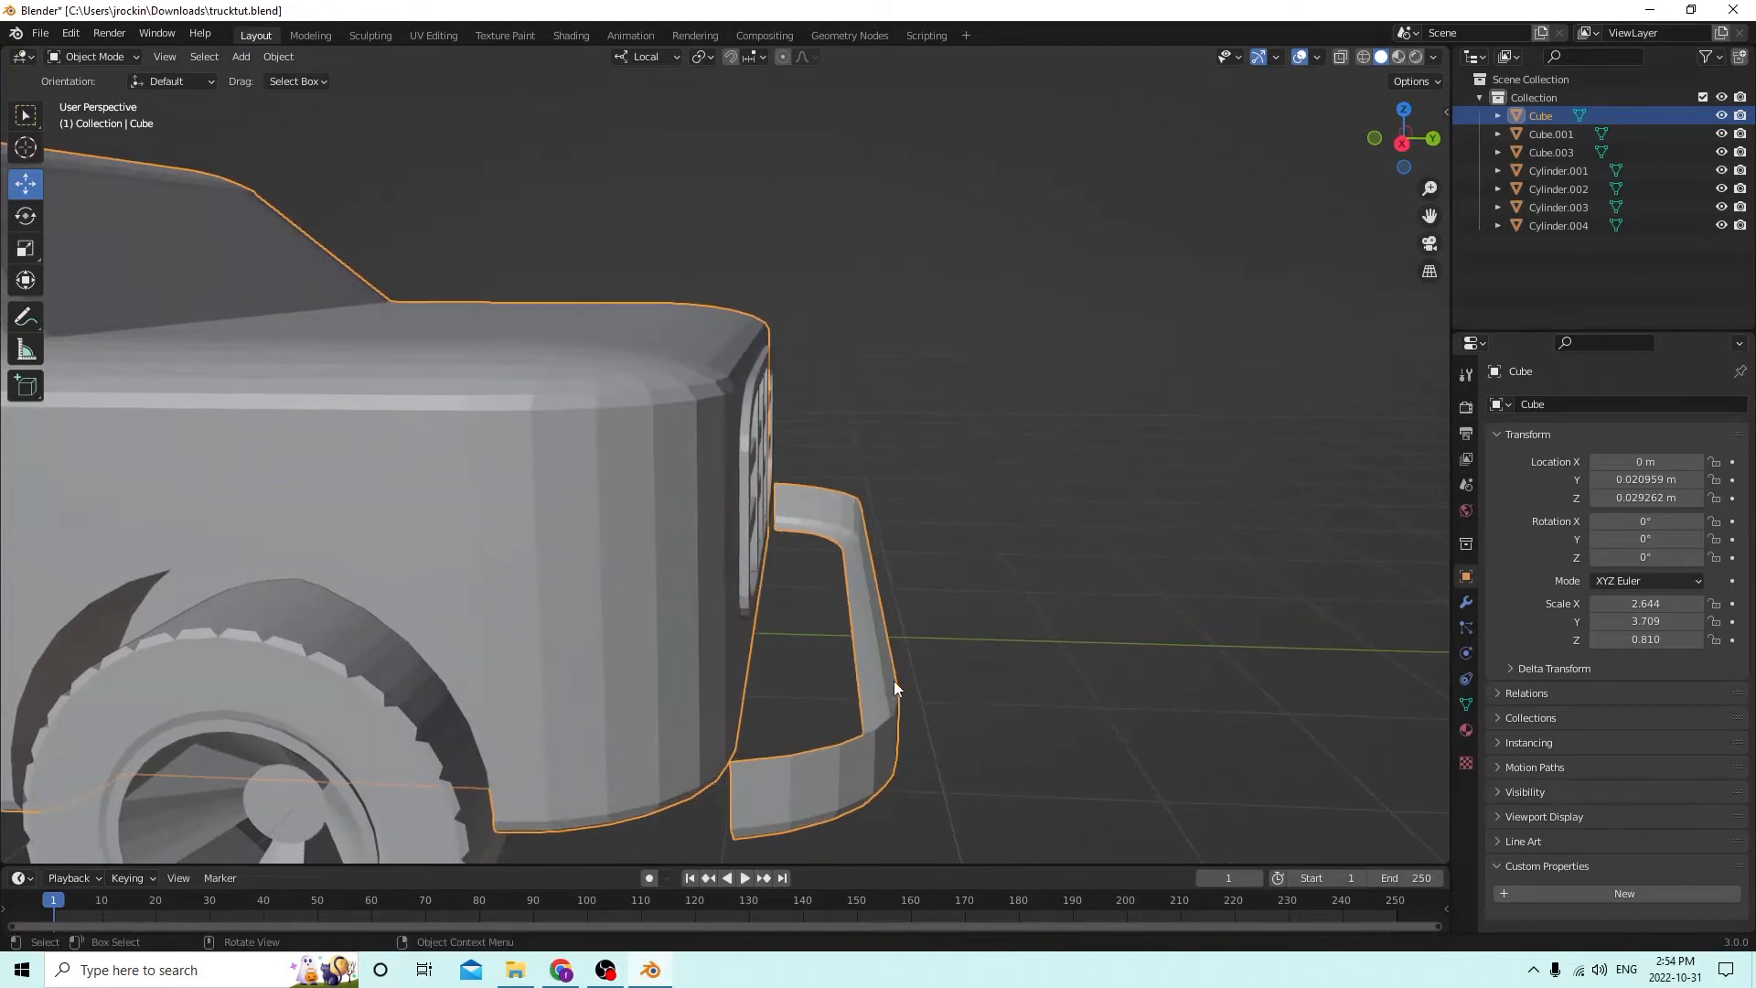
{"action": "key", "text": "Tab"}
{"action": "mouse_move", "coordinate": [1058, 655]}
{"action": "middle_mouse_down"}
{"action": "mouse_move", "coordinate": [912, 647]}
{"action": "mouse_move", "coordinate": [1055, 628]}
{"action": "middle_mouse_up"}
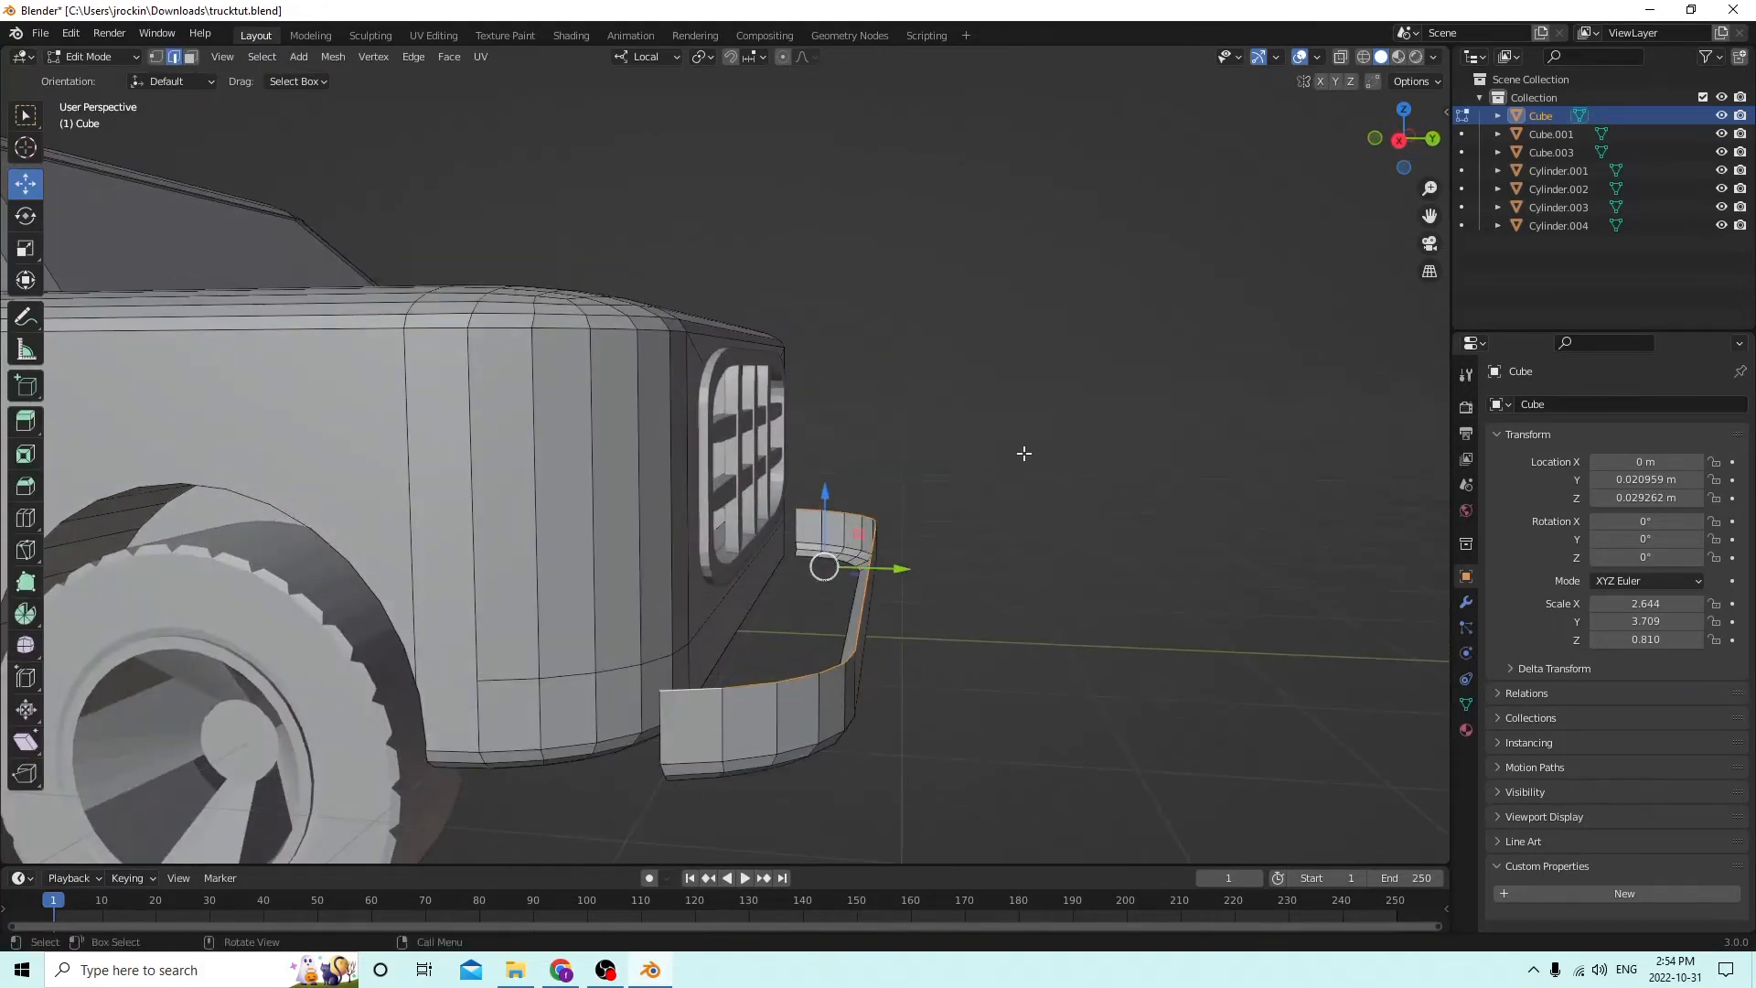
{"action": "left_click_drag", "start_coordinate": [1016, 448], "coordinate": [825, 646]}
{"action": "middle_click_drag", "start_coordinate": [1001, 566], "coordinate": [952, 571]}
{"action": "left_click", "coordinate": [778, 510]}
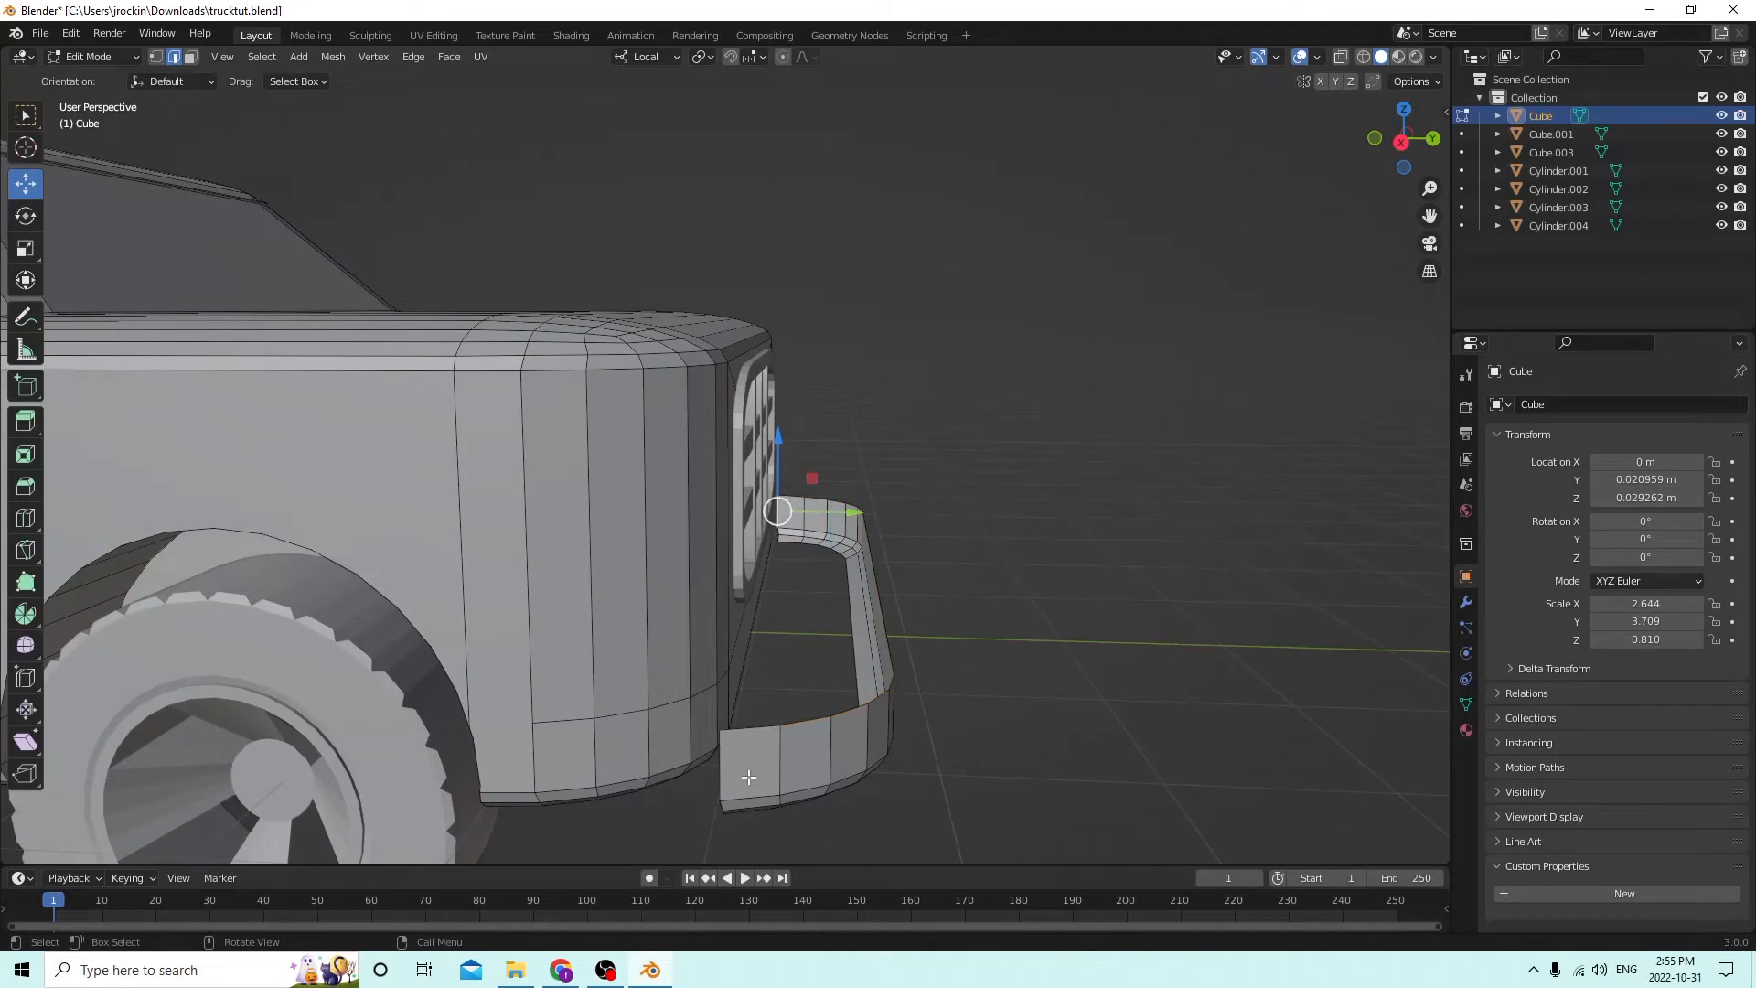
{"action": "left_click", "coordinate": [720, 770], "text": "shift"}
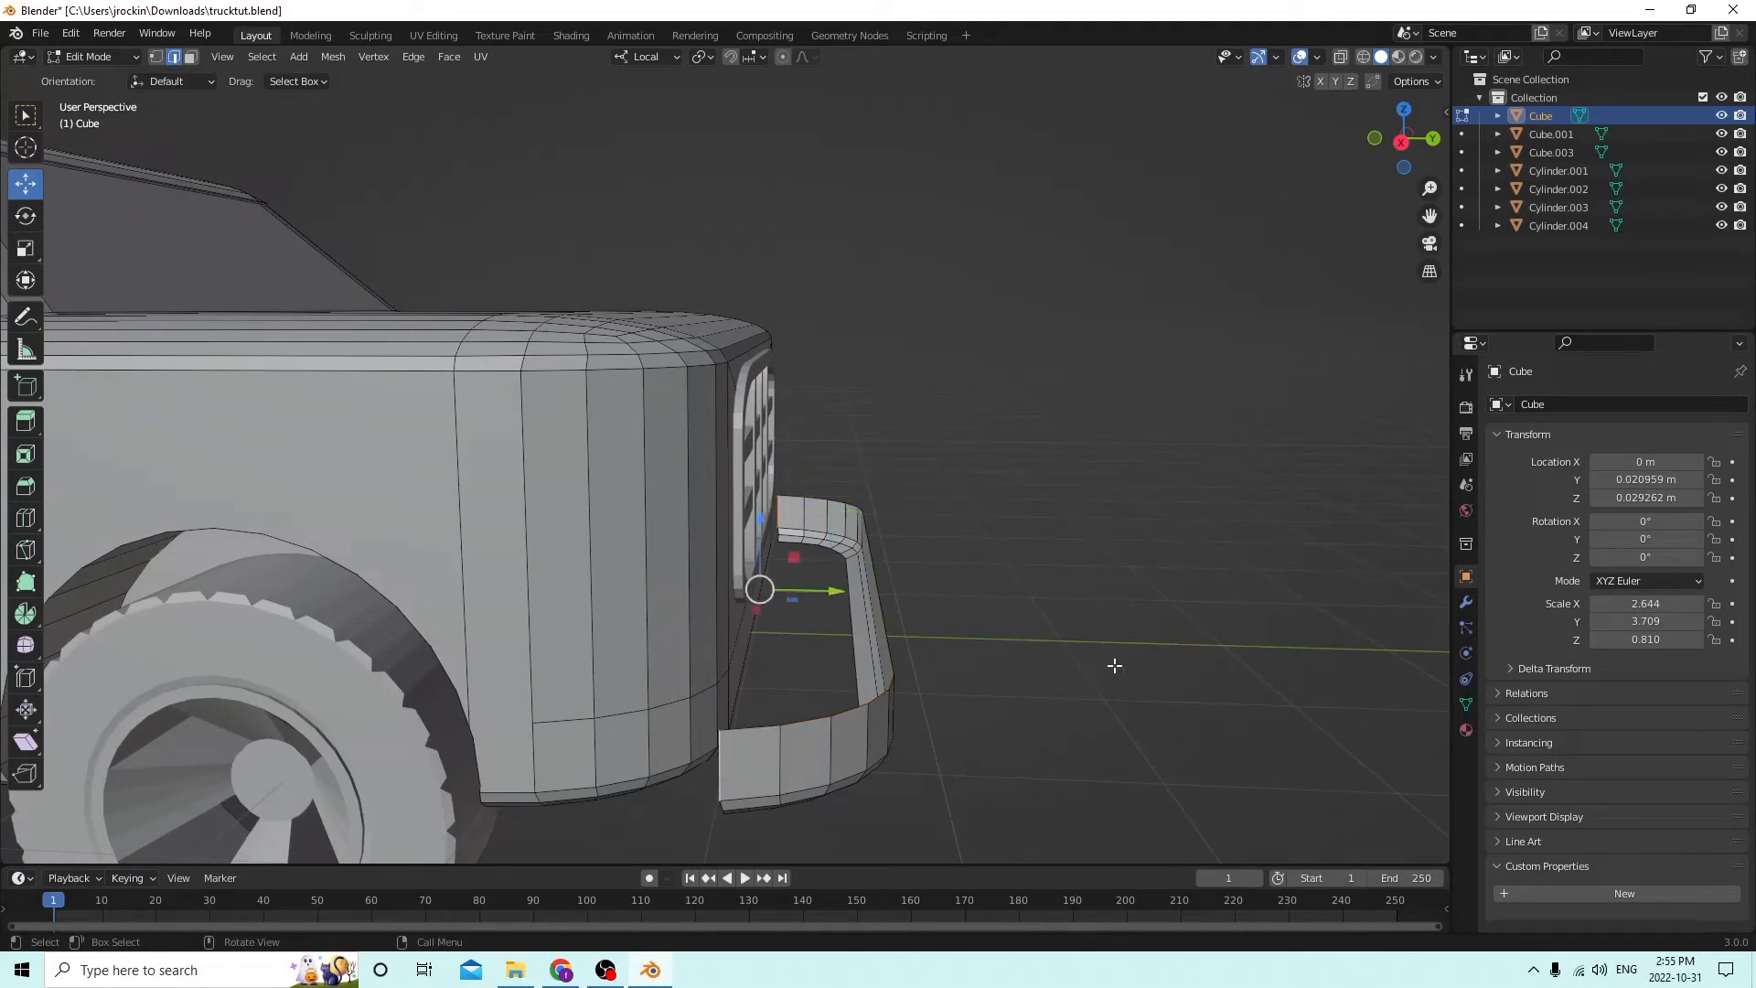
{"action": "middle_click_drag", "start_coordinate": [1122, 647], "coordinate": [642, 638]}
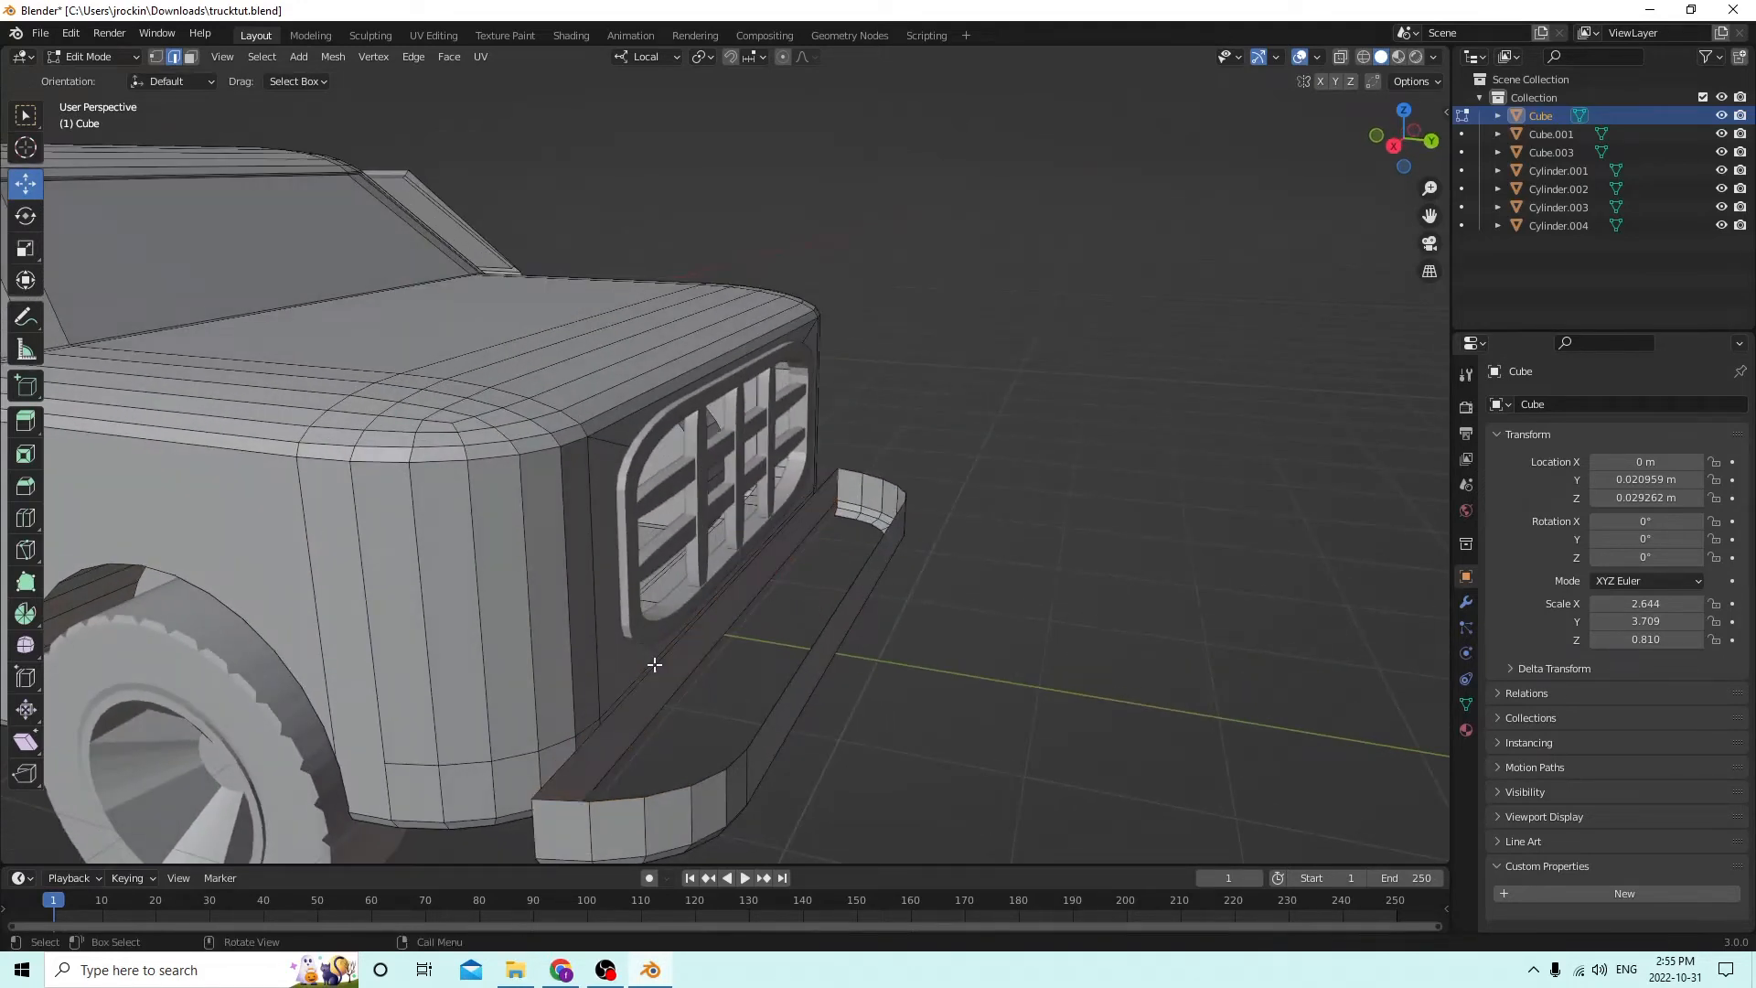
Fill the top of the bumper with a face bounded by the strip's upper edges and the back edge.
{"action": "left_click", "coordinate": [851, 470]}
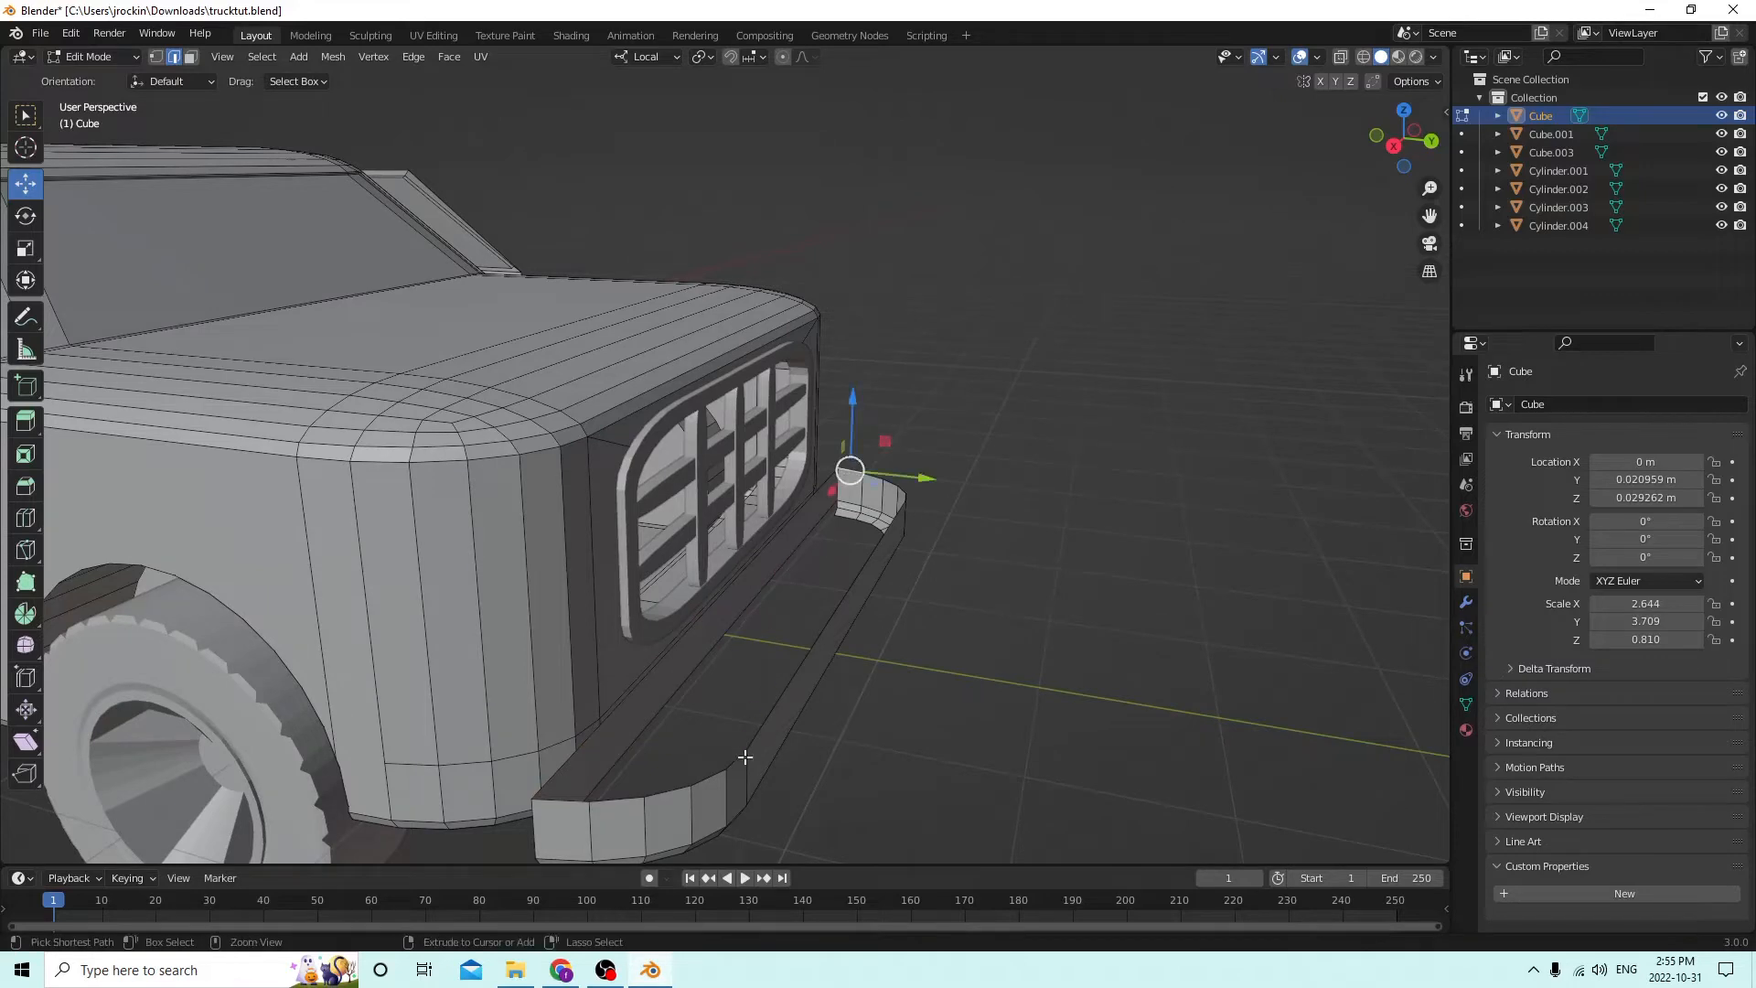
{"action": "left_click", "coordinate": [552, 802], "text": "ctrl"}
{"action": "middle_click_drag", "start_coordinate": [552, 802], "coordinate": [665, 783]}
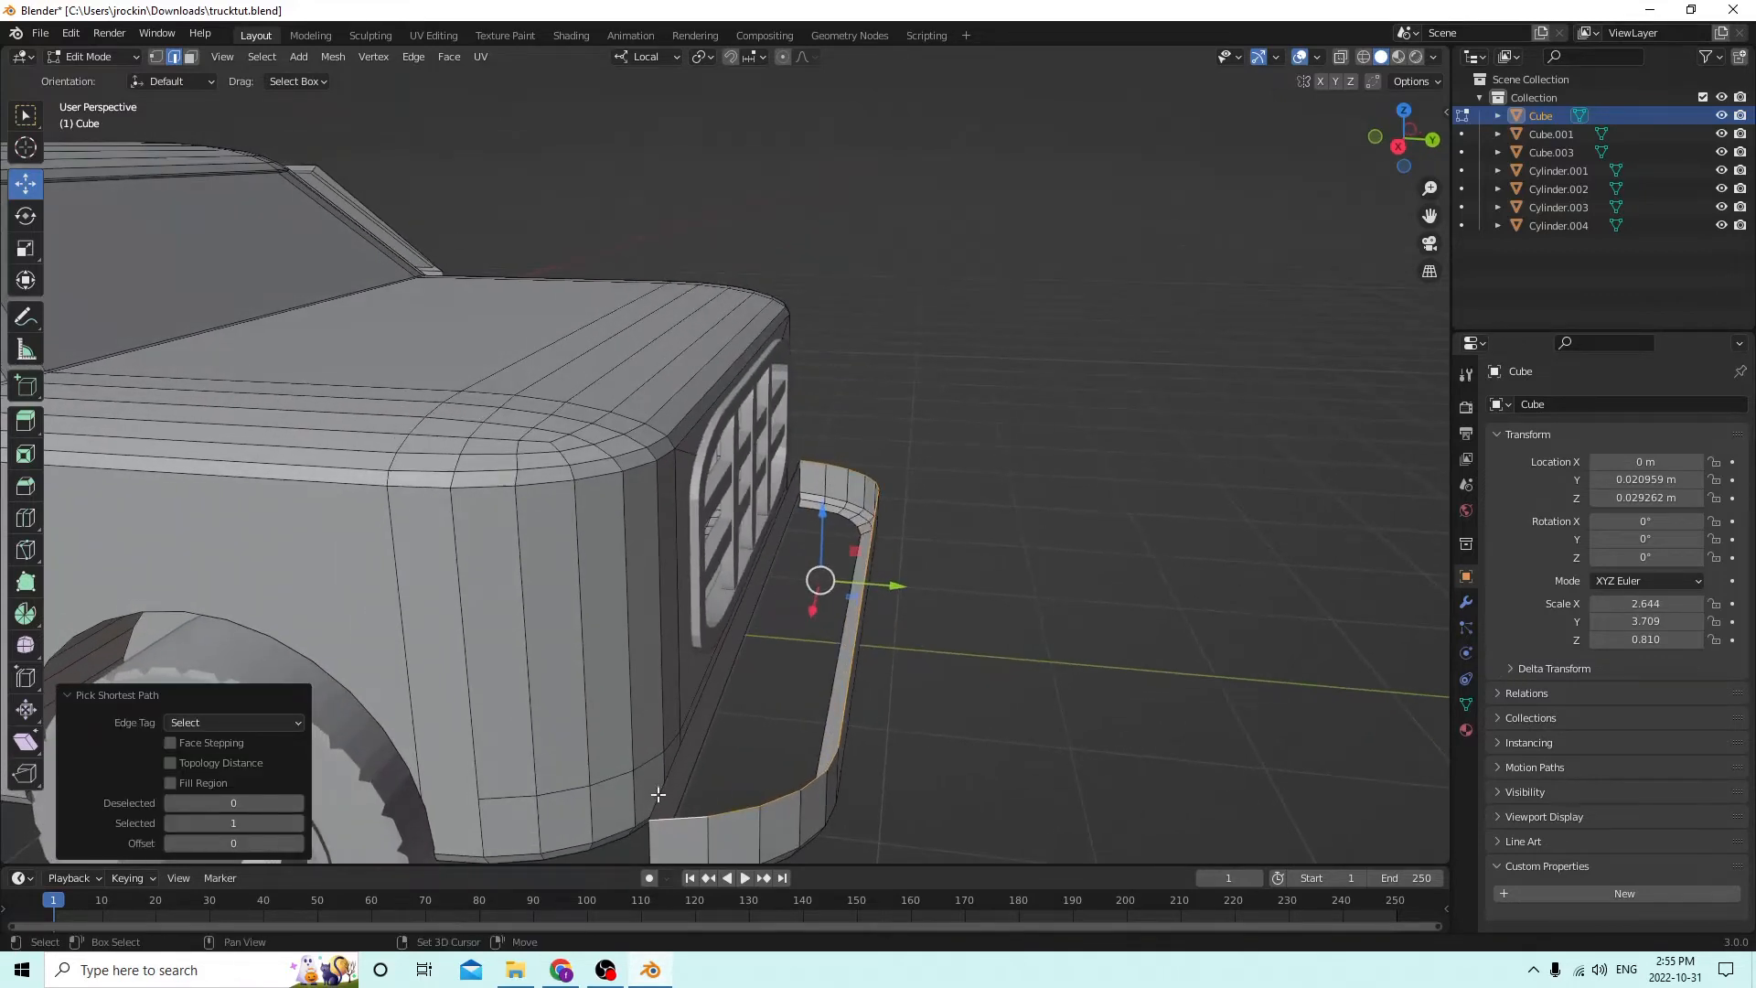
{"action": "left_click", "coordinate": [662, 794], "text": "shift"}
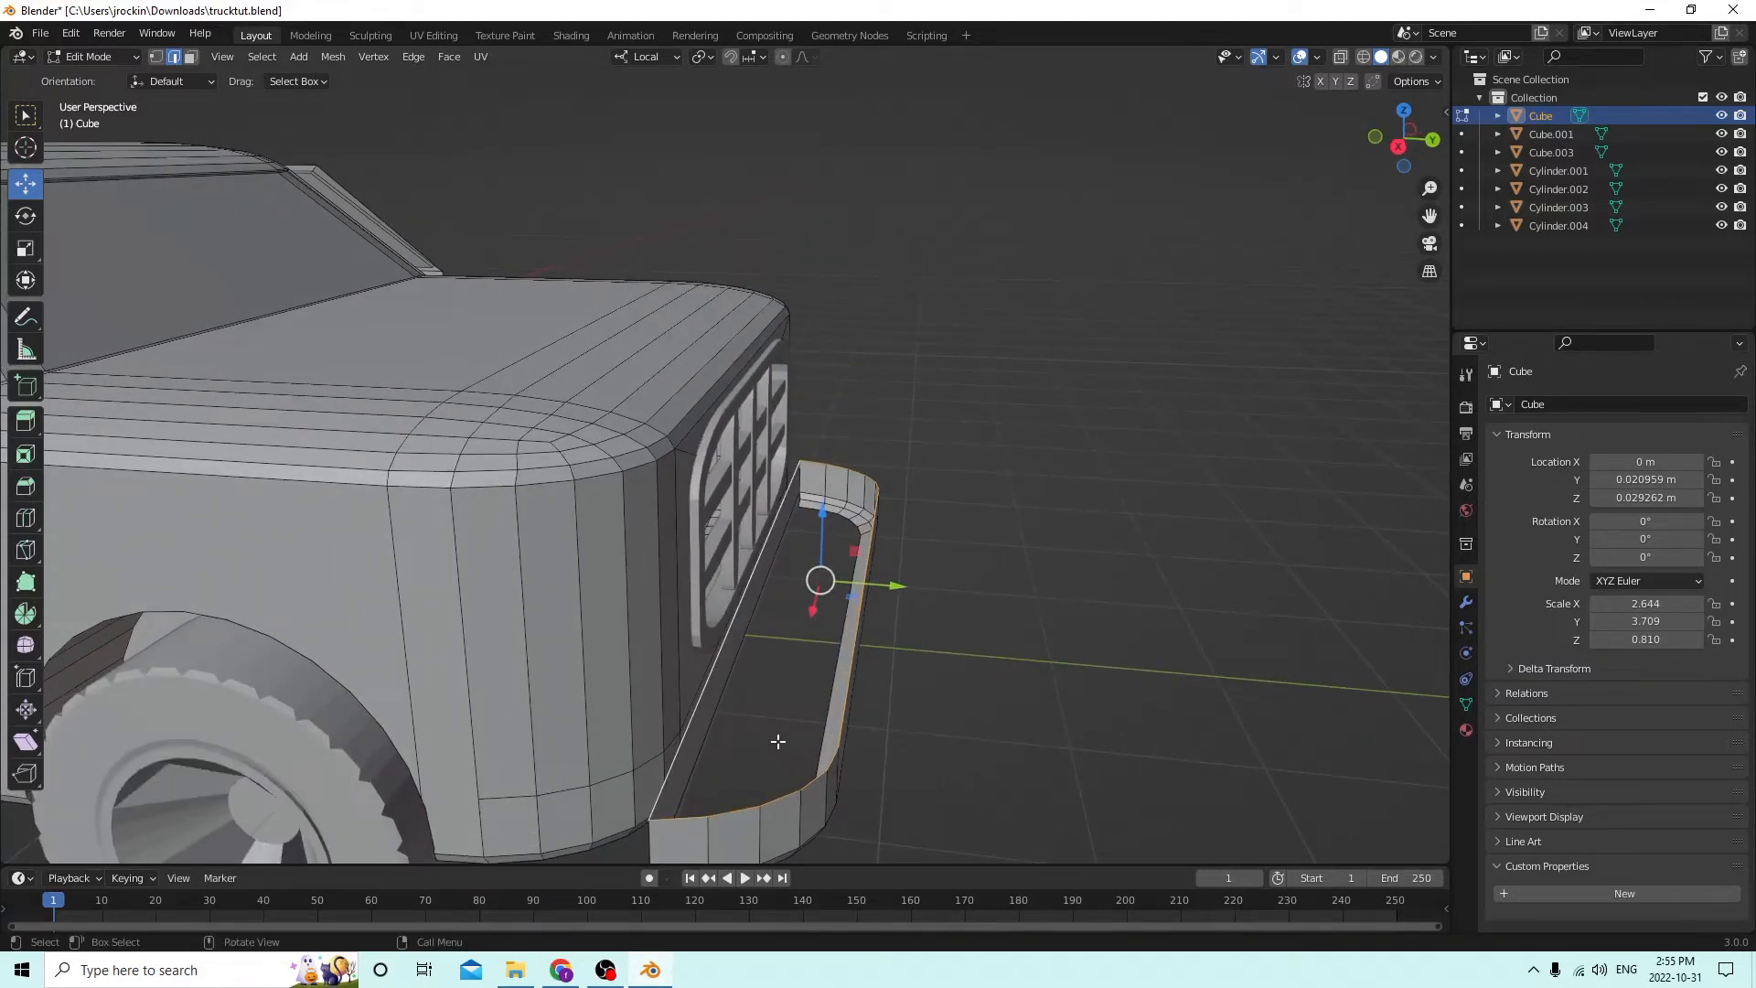
{"action": "key", "text": "f"}
{"action": "middle_click_drag", "start_coordinate": [756, 698], "coordinate": [796, 600]}
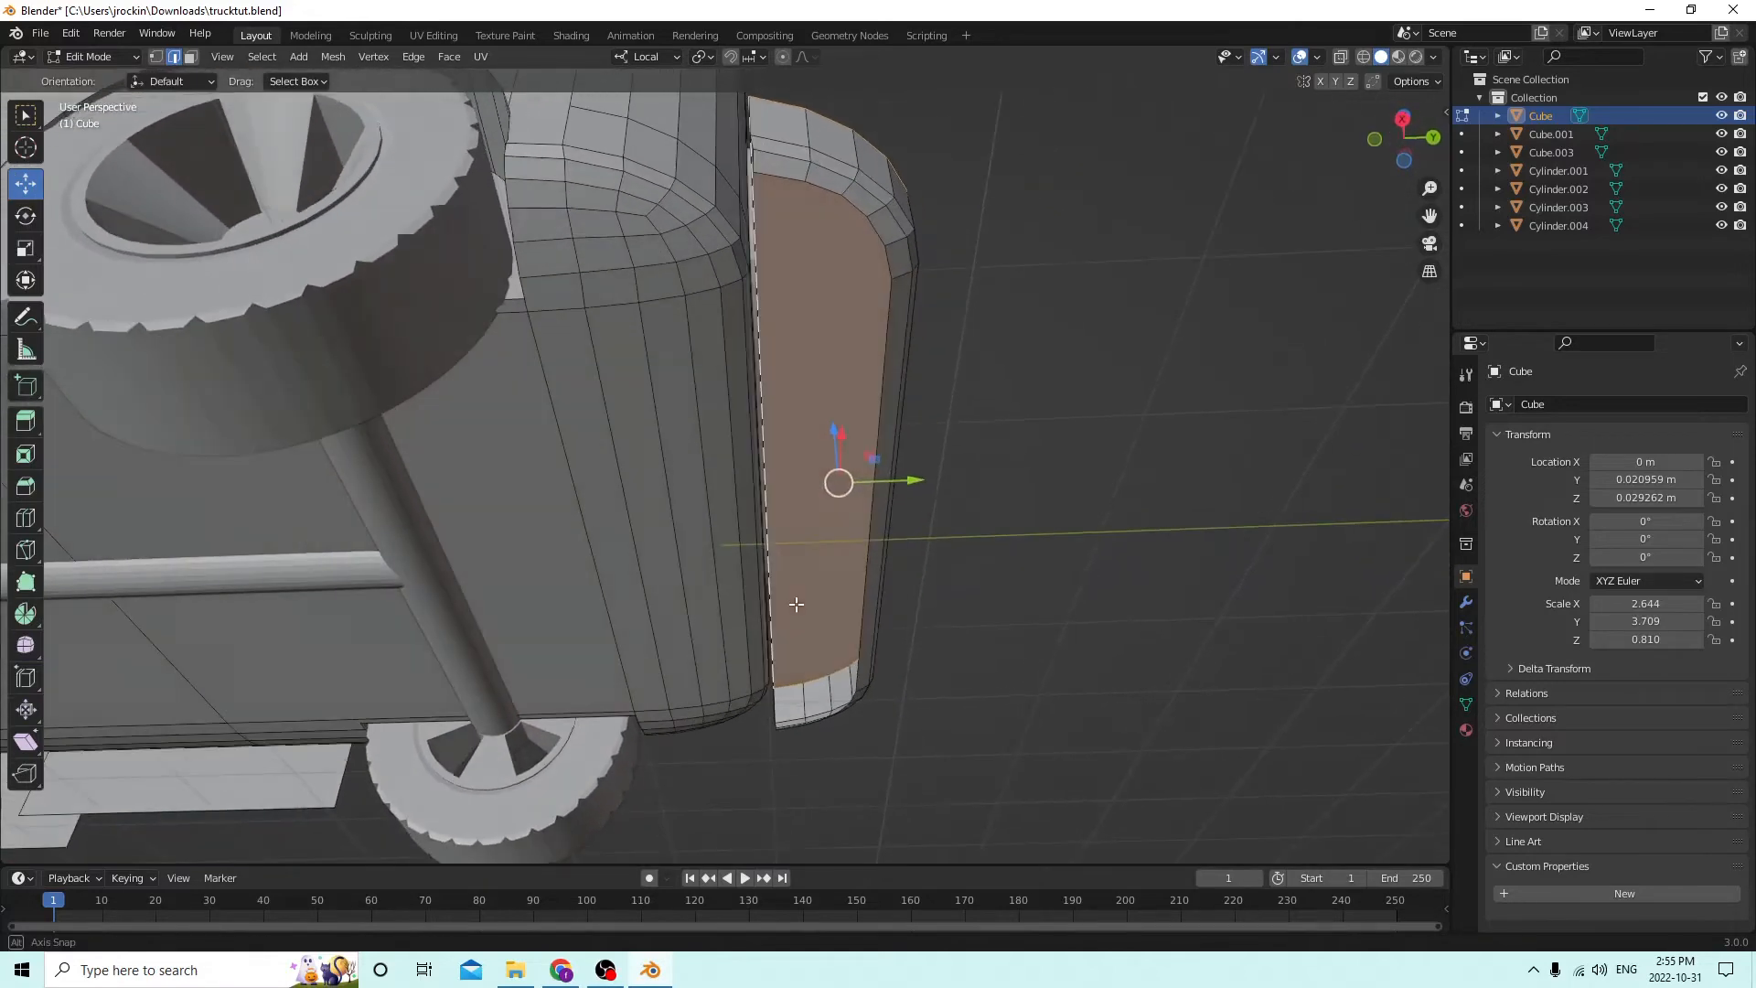
Fill the bumper's underside with a face bounded by its lower edges and the lower back edge.
{"action": "left_click", "coordinate": [1160, 463]}
{"action": "middle_click_drag", "start_coordinate": [1160, 464], "coordinate": [1137, 470]}
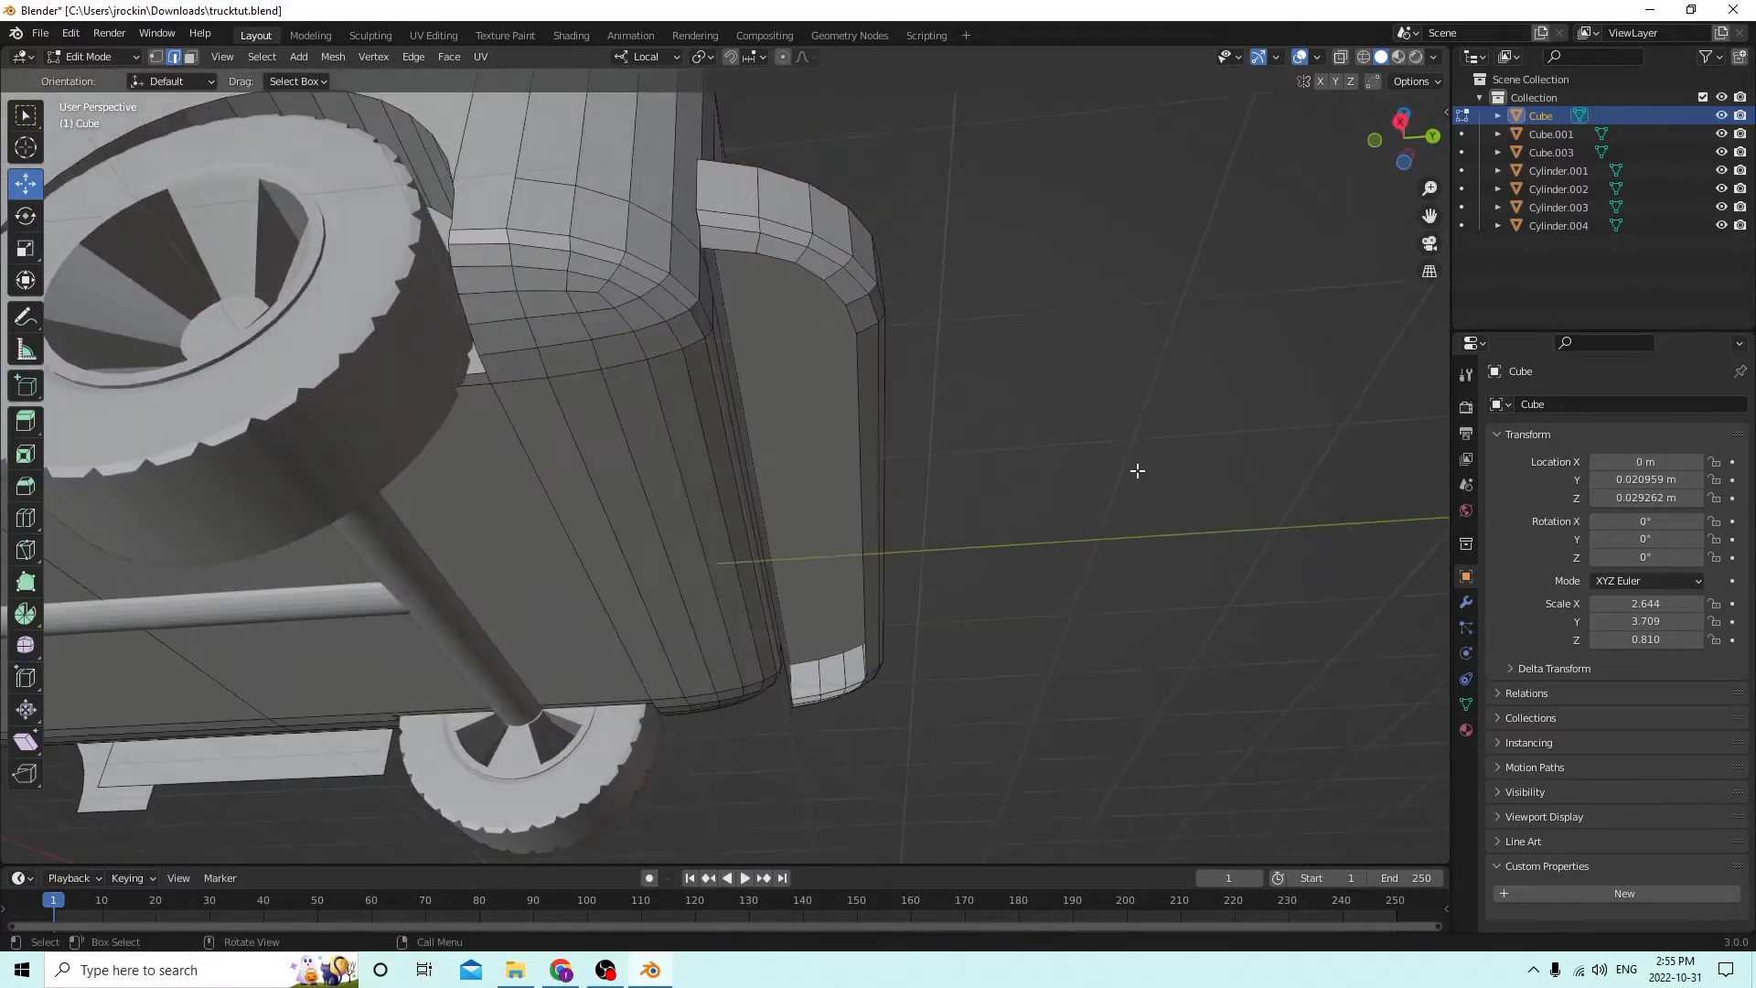
{"action": "left_click", "coordinate": [712, 287]}
{"action": "left_click", "coordinate": [728, 252], "text": "shift"}
{"action": "middle_click_drag", "start_coordinate": [729, 259], "coordinate": [710, 236]}
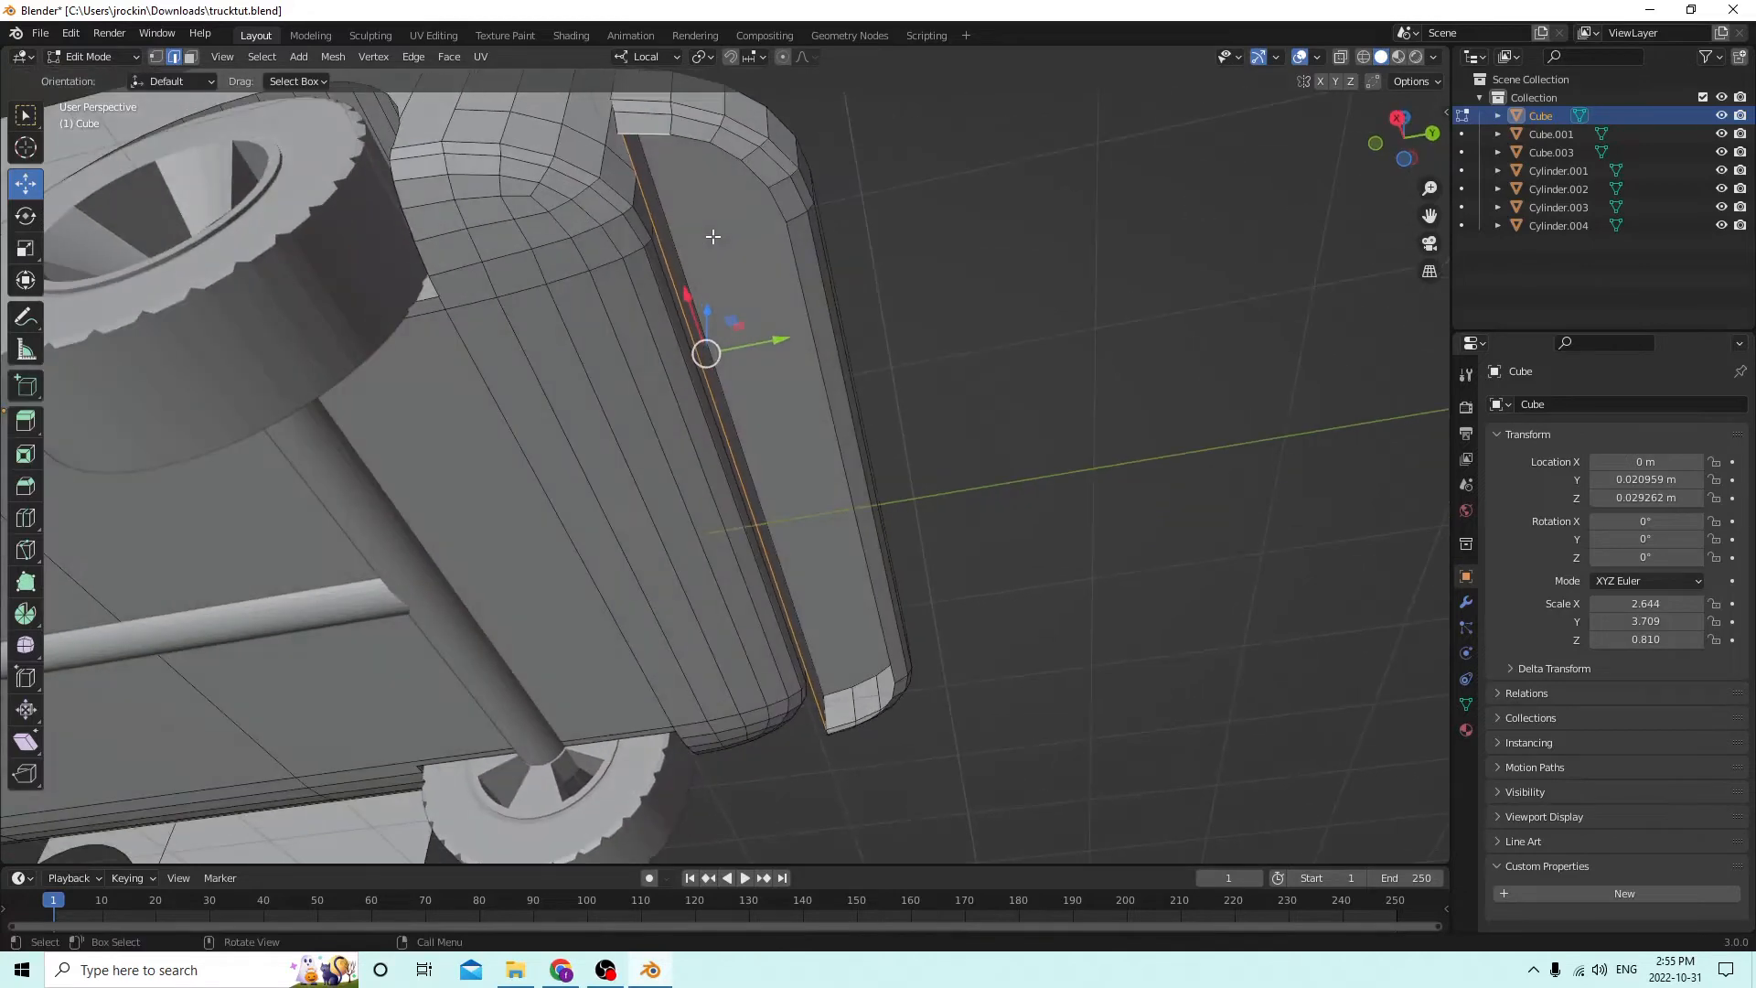
{"action": "left_click", "coordinate": [838, 730], "text": "ctrl"}
{"action": "middle_click_drag", "start_coordinate": [838, 730], "coordinate": [979, 756]}
{"action": "key", "text": "f"}
Select the entire linked bumper geometry and scale it to 0.589 along local Y.
{"action": "key", "text": "Tab"}
{"action": "middle_click_drag", "start_coordinate": [1103, 666], "coordinate": [1070, 637]}
{"action": "key", "text": "Tab"}
{"action": "scroll", "coordinate": [1172, 625], "scroll_direction": "up", "scroll_amount": 3}
{"action": "left_click", "coordinate": [1172, 626]}
{"action": "key", "text": "l"}
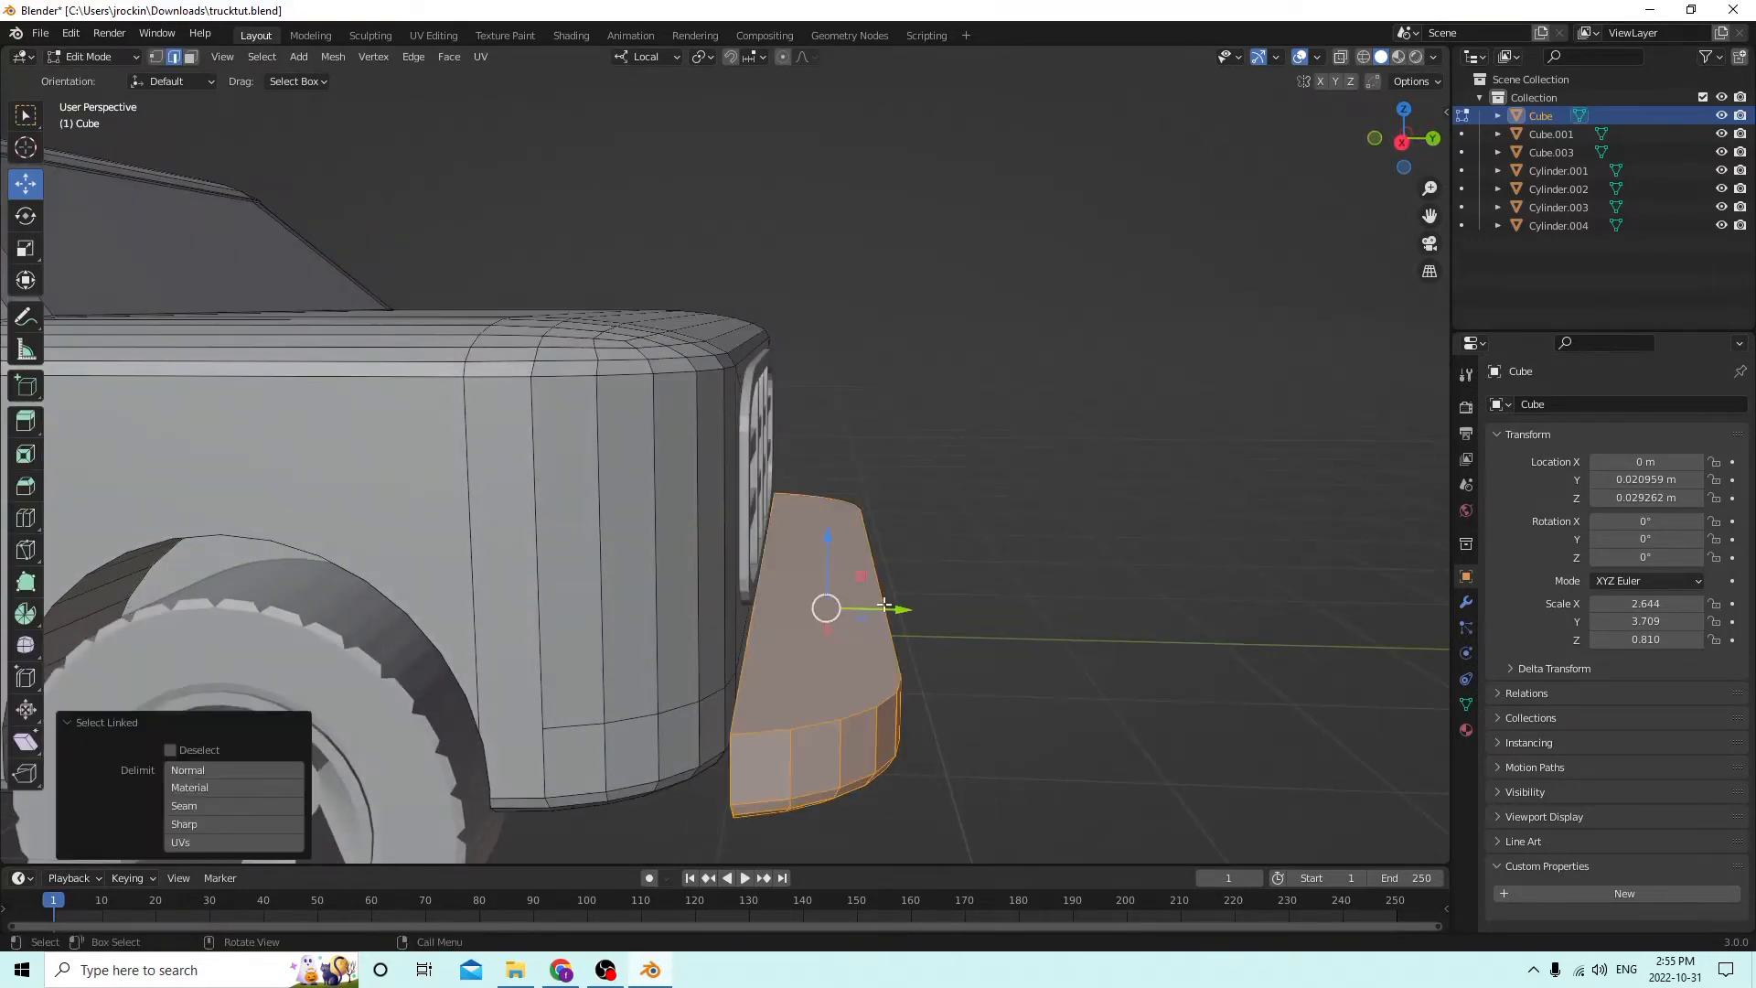
{"action": "middle_click_drag", "start_coordinate": [912, 602], "coordinate": [832, 611]}
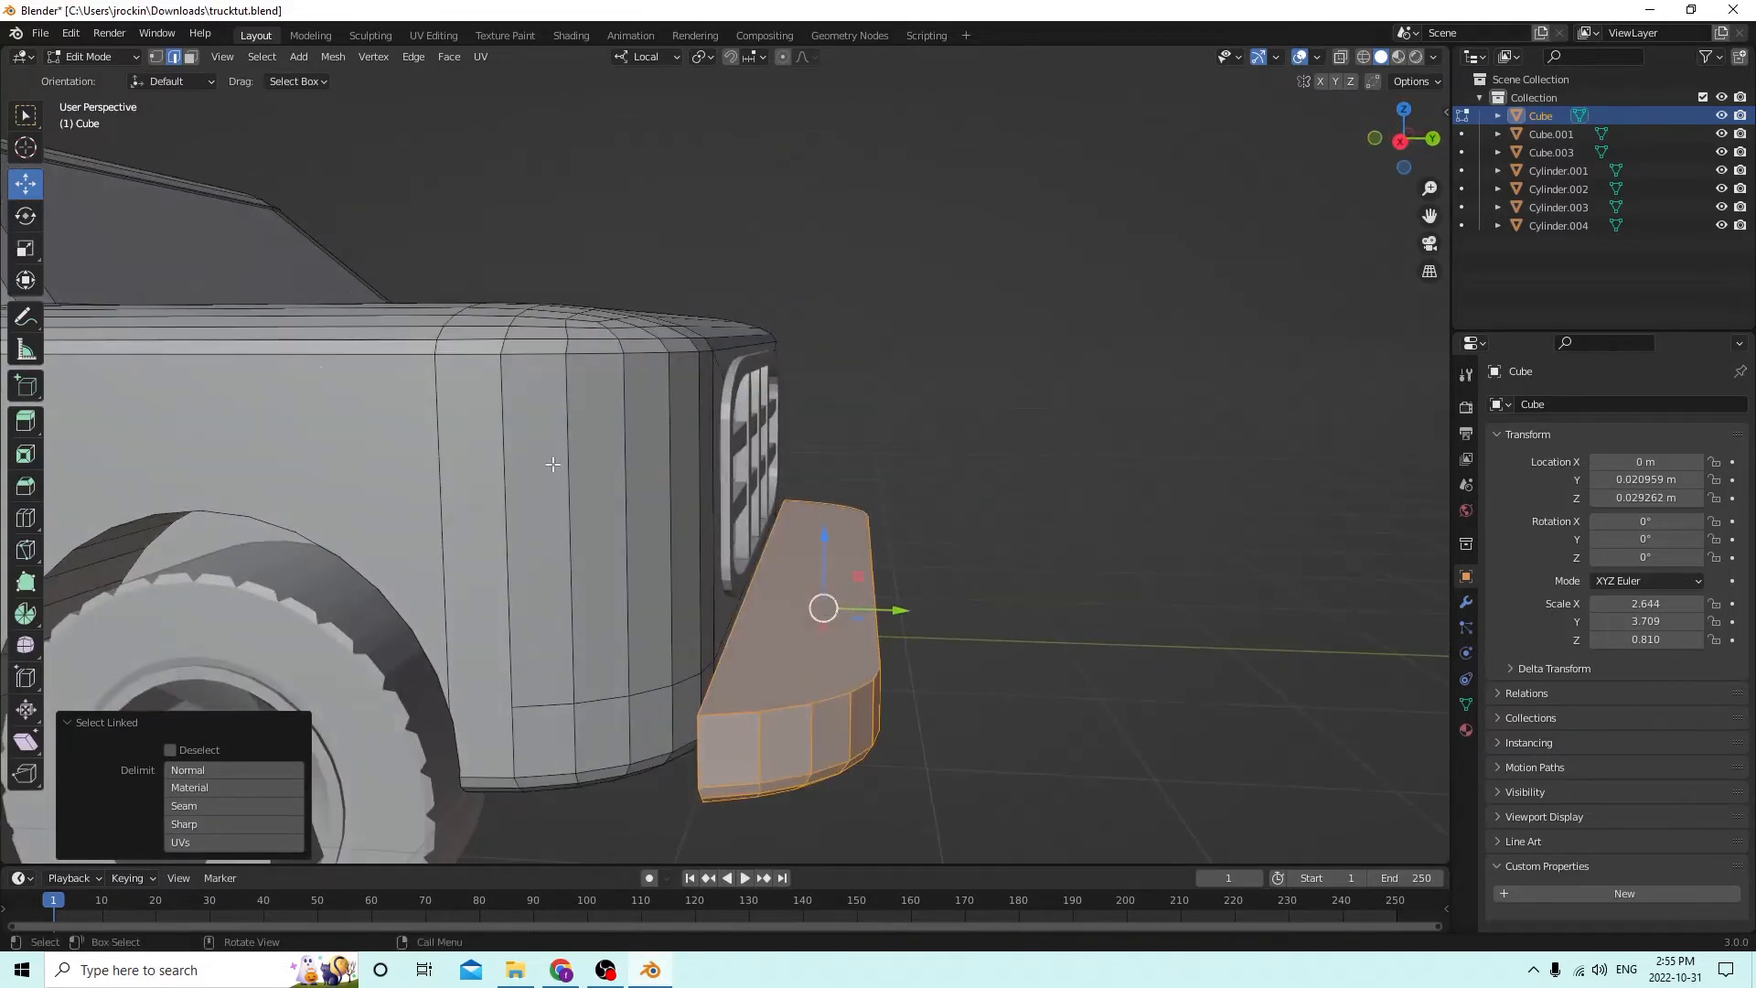
{"action": "left_click", "coordinate": [25, 249]}
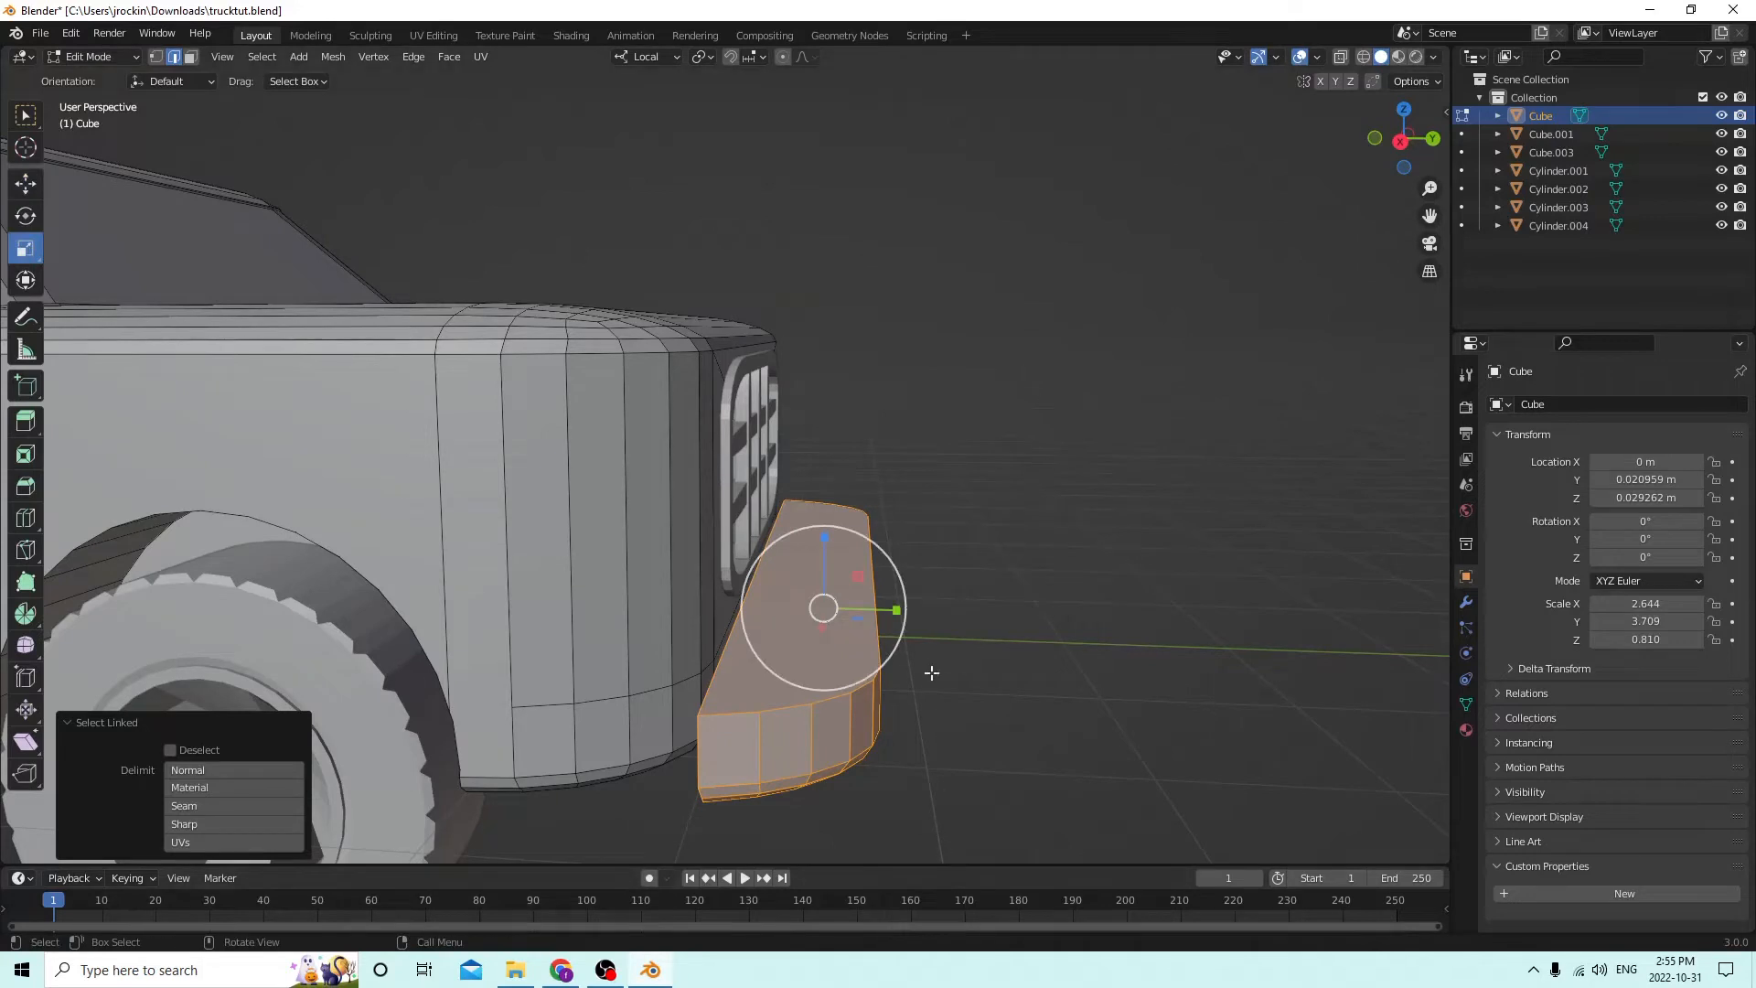
{"action": "left_click_drag", "start_coordinate": [894, 611], "coordinate": [861, 607]}
{"action": "middle_click_drag", "start_coordinate": [861, 608], "coordinate": [750, 621]}
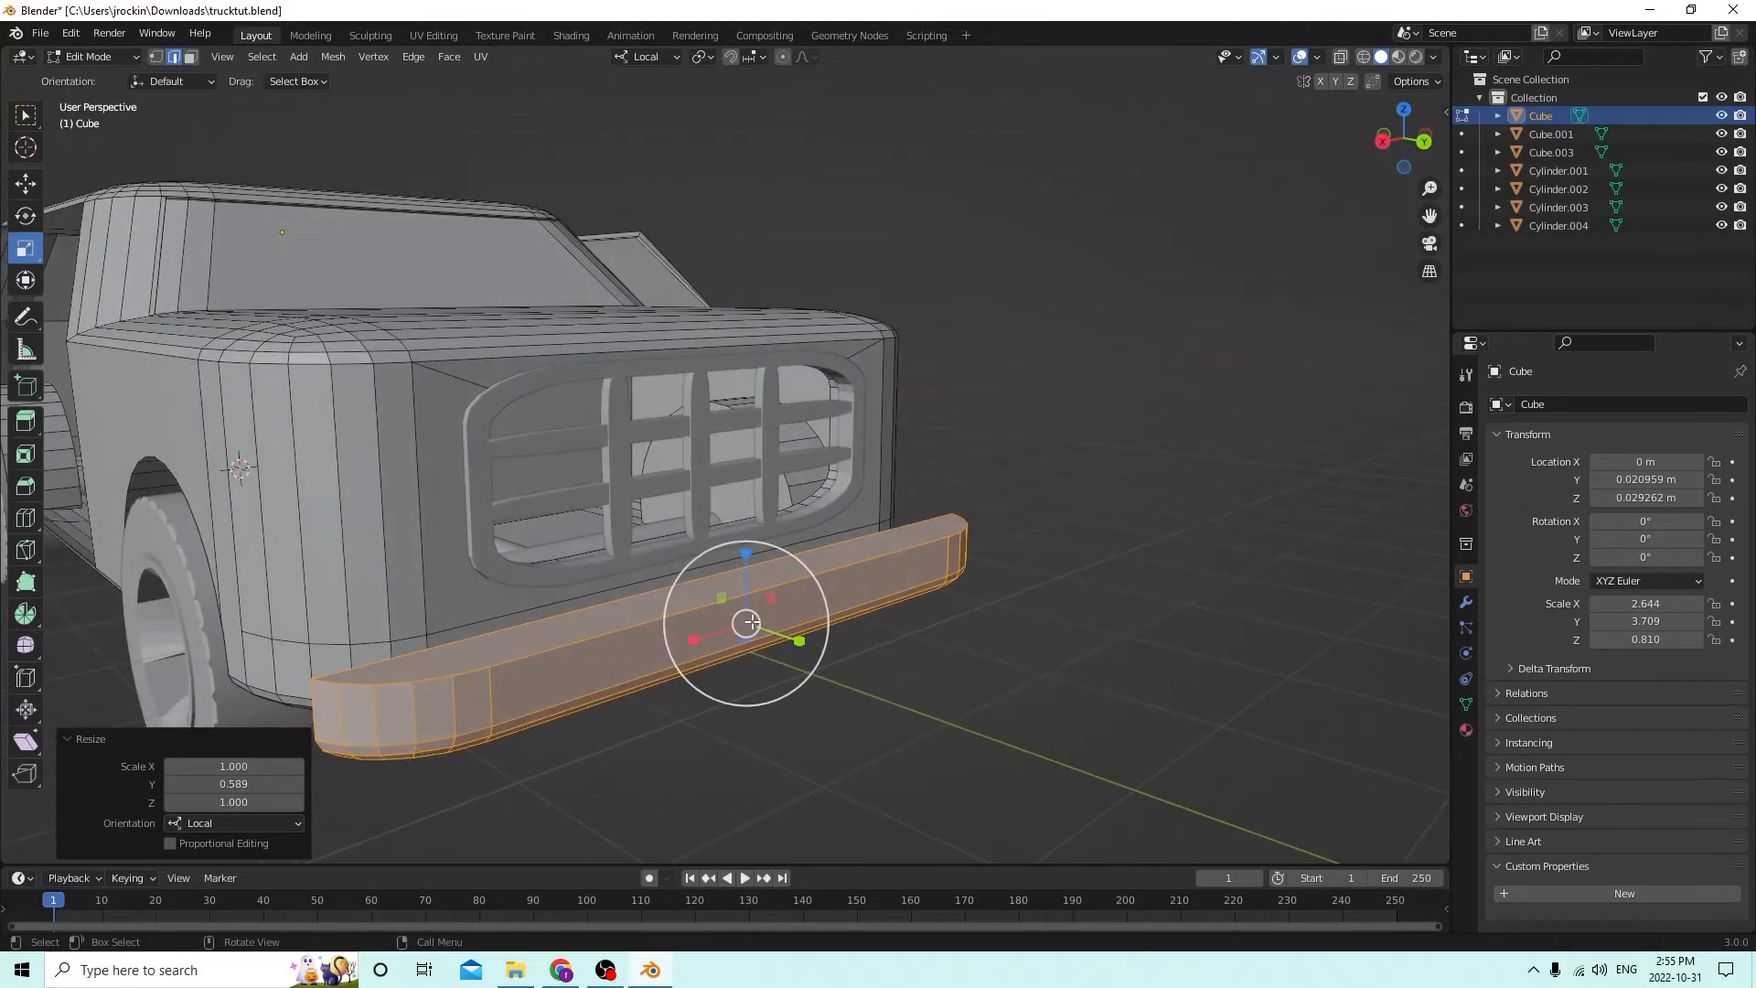
Move the thinned bumper back along local Y until it sits against the truck's front.
{"action": "left_click", "coordinate": [25, 183]}
{"action": "middle_click_drag", "start_coordinate": [326, 335], "coordinate": [460, 375]}
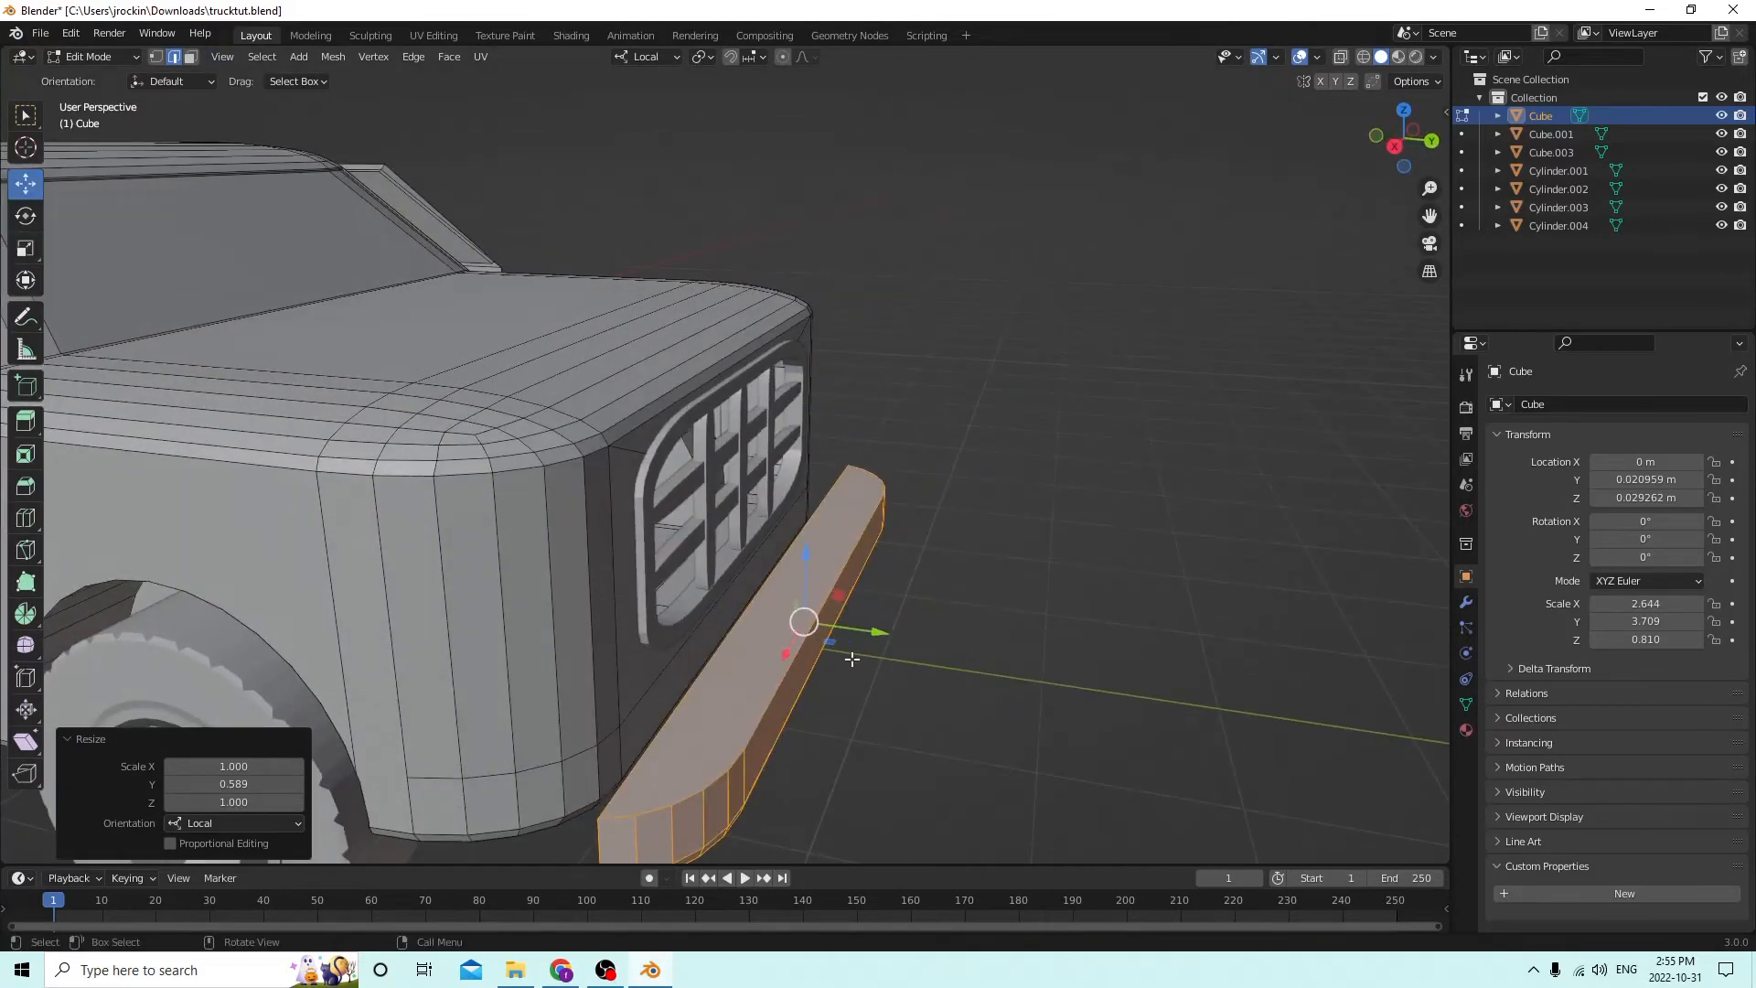
{"action": "left_click_drag", "start_coordinate": [885, 632], "coordinate": [836, 629]}
{"action": "middle_click_drag", "start_coordinate": [819, 616], "coordinate": [908, 535]}
Duplicate the front bumper in place and move the copy about -0.0401 m along local Y toward the truck's rear.
{"action": "key", "text": "shift+d"}
{"action": "right_click", "coordinate": [956, 556]}
{"action": "scroll", "coordinate": [940, 564], "scroll_direction": "down", "scroll_amount": 4}
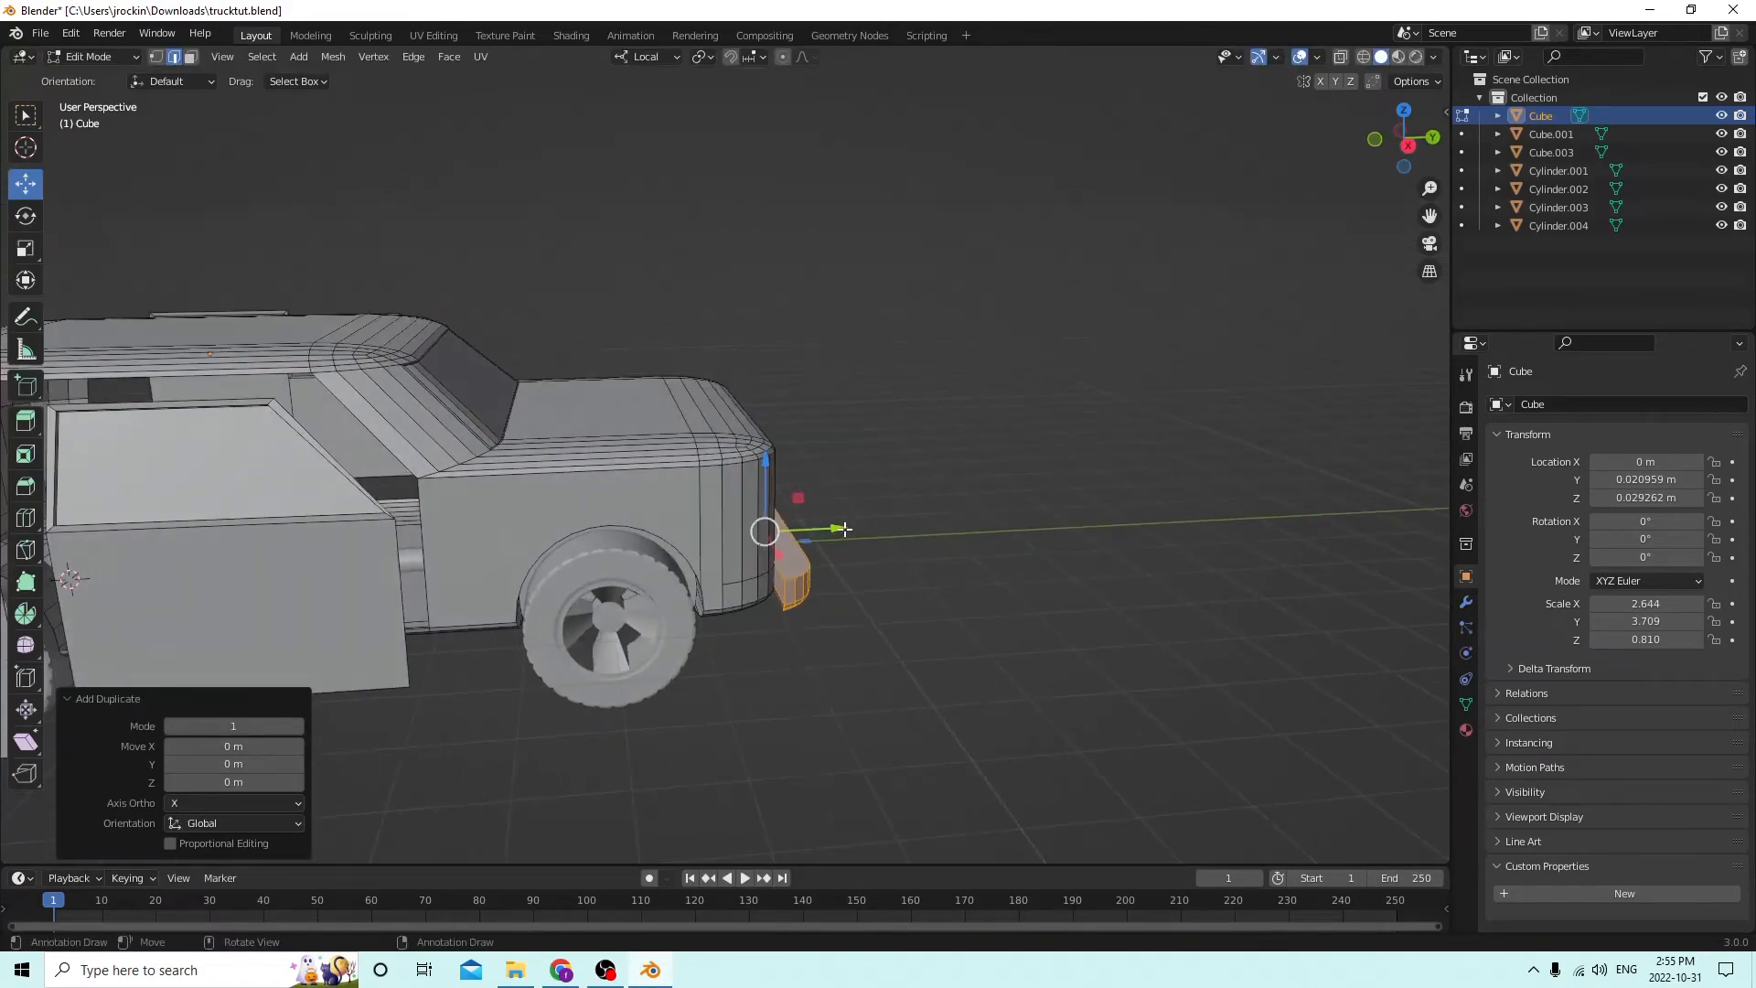
{"action": "left_click_drag", "start_coordinate": [844, 529], "coordinate": [560, 545]}
{"action": "scroll", "coordinate": [638, 541], "scroll_direction": "down", "scroll_amount": 2}
{"action": "middle_click_drag", "start_coordinate": [665, 550], "coordinate": [744, 547]}
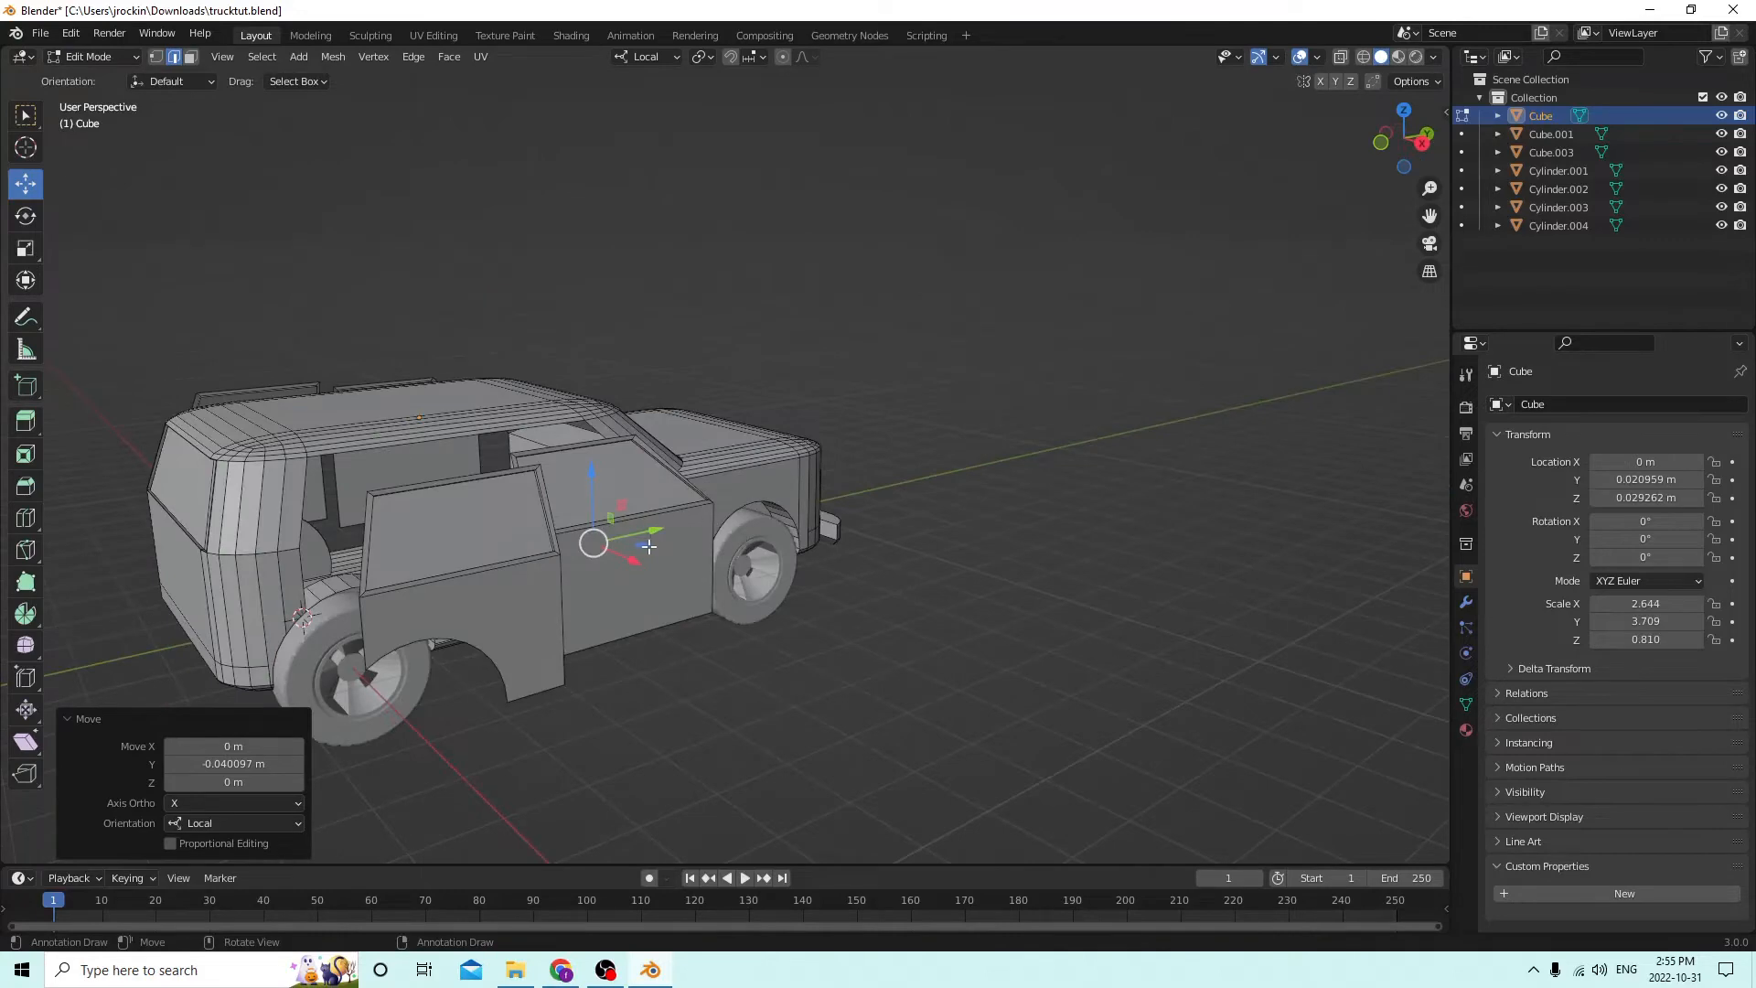
Move the bumper copy about -0.0707 m along local Y, past the truck's rear end.
{"action": "left_click_drag", "start_coordinate": [648, 546], "coordinate": [564, 561]}
{"action": "left_click_drag", "start_coordinate": [262, 620], "coordinate": [233, 626]}
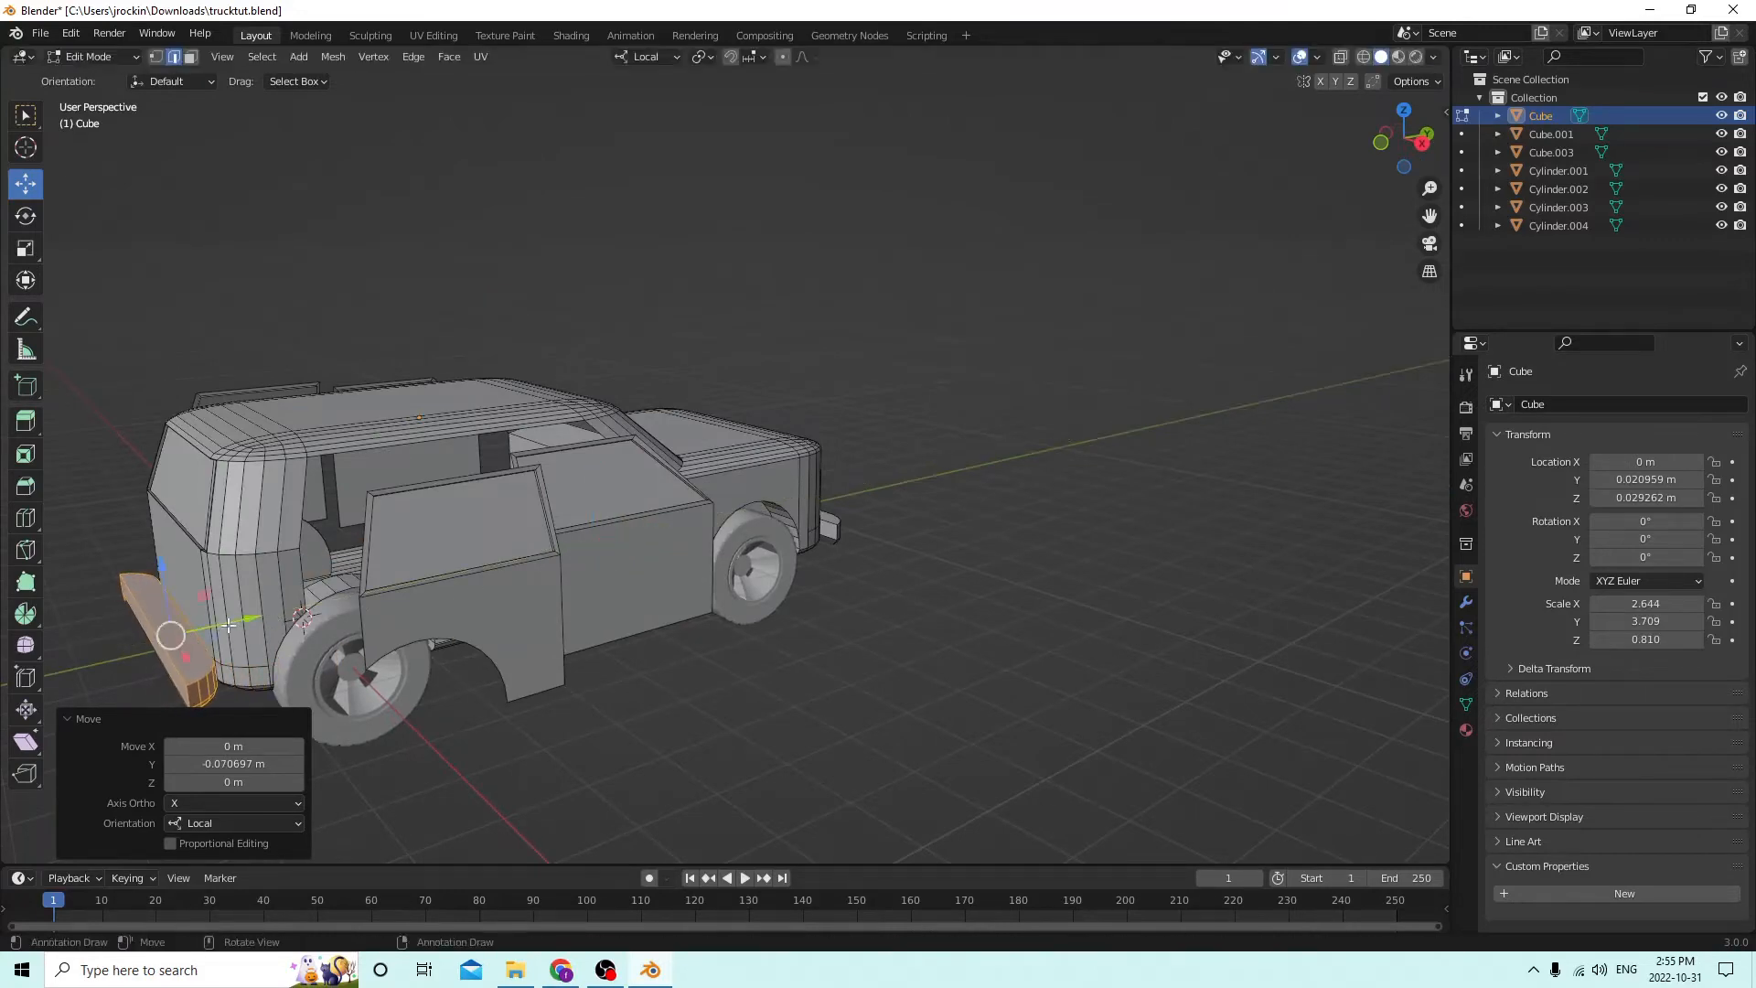
{"action": "middle_click_drag", "start_coordinate": [247, 620], "coordinate": [567, 614]}
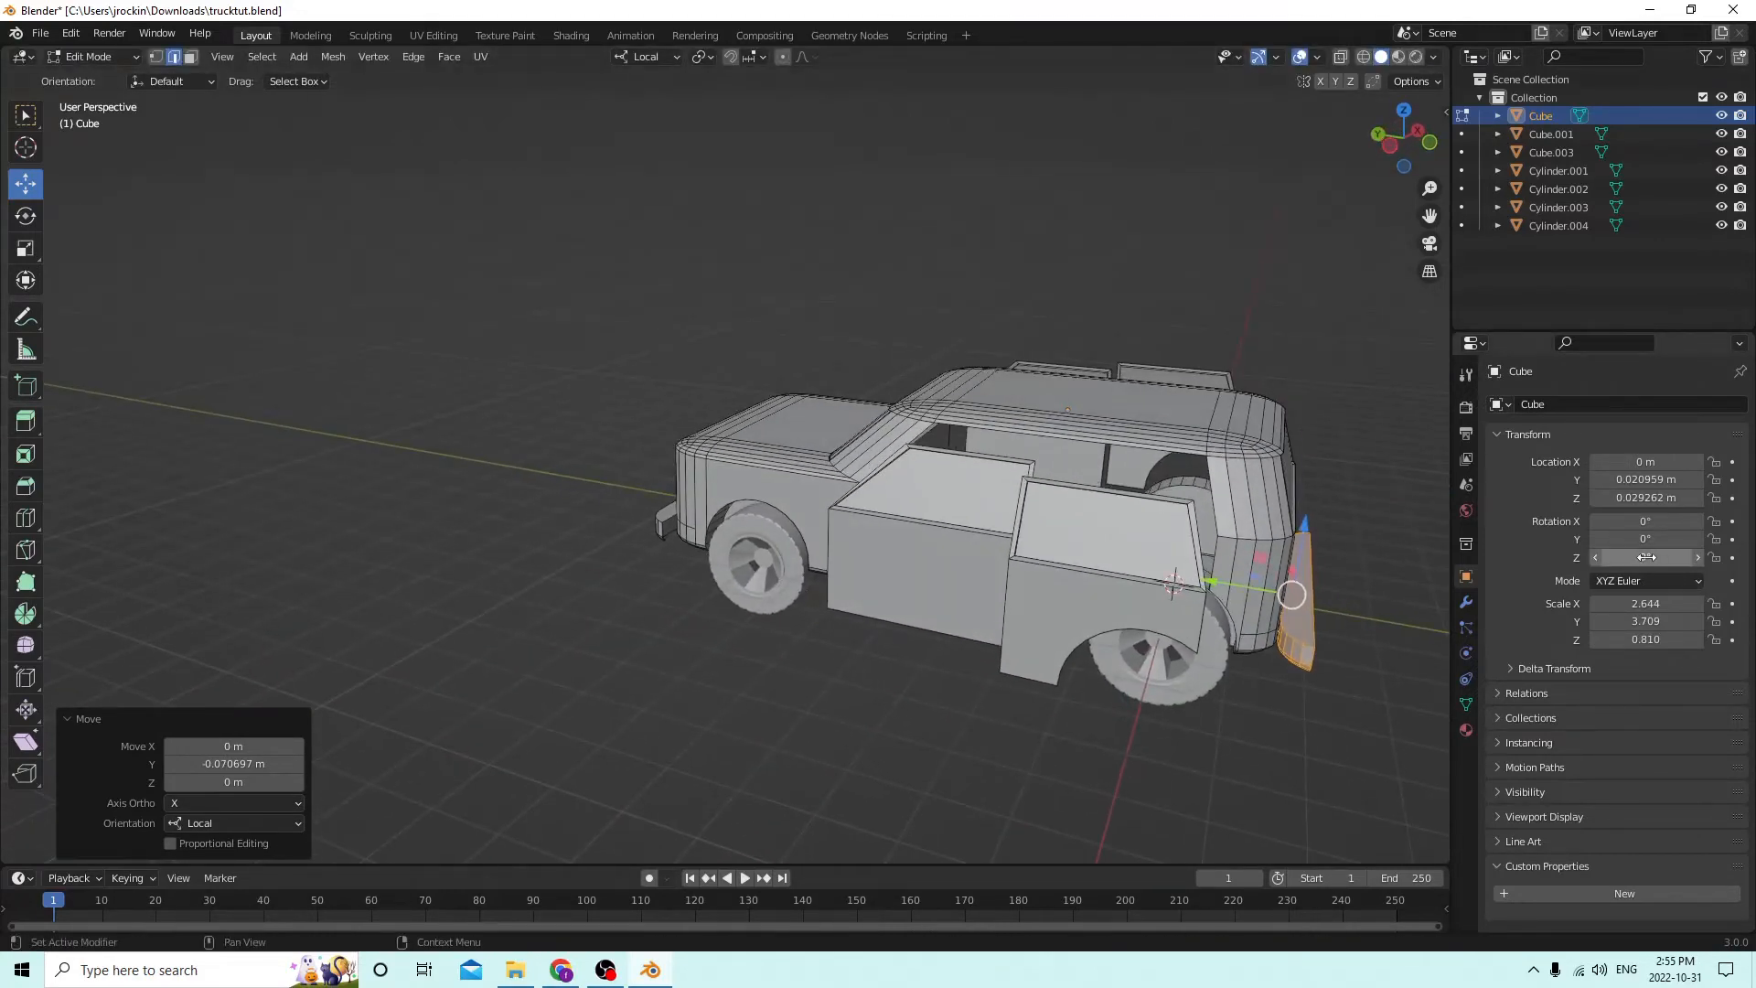
Try to turn the bumper copy around by setting the Z rotation to 180°, and undo back to its mid-body position.
{"action": "left_click", "coordinate": [1634, 557]}
{"action": "type", "text": "1"}
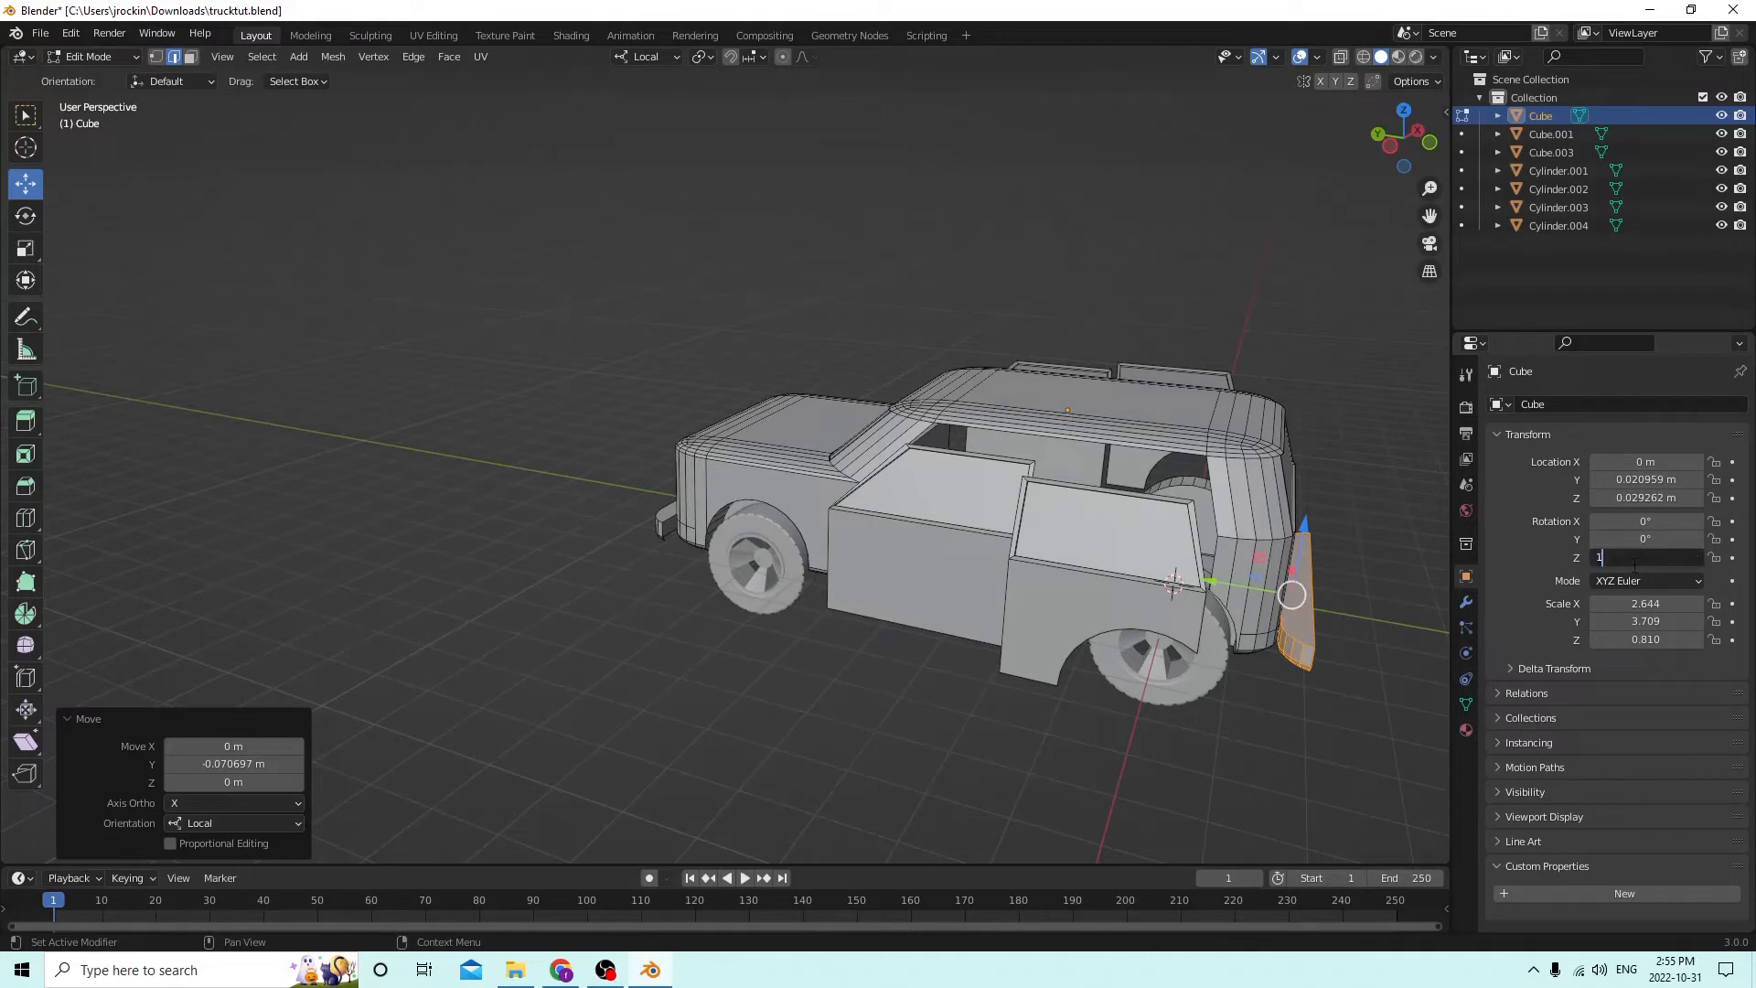
{"action": "type", "text": "80"}
{"action": "key", "text": "Return"}
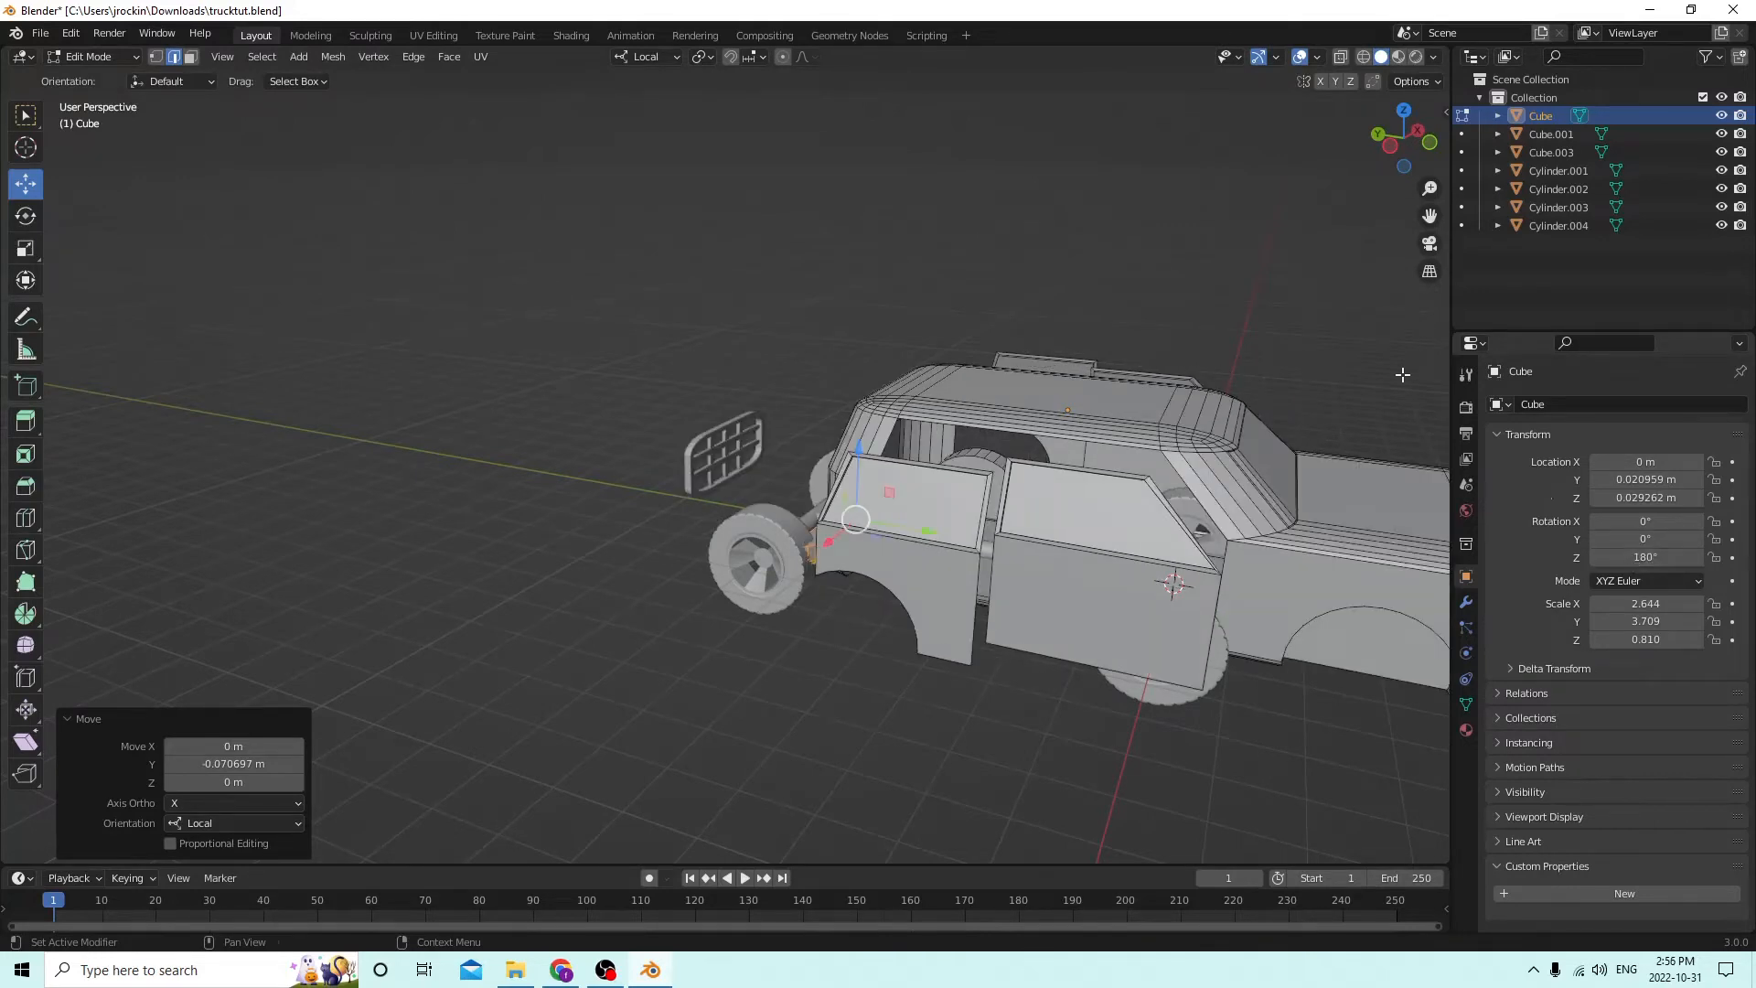
{"action": "left_click", "coordinate": [71, 34]}
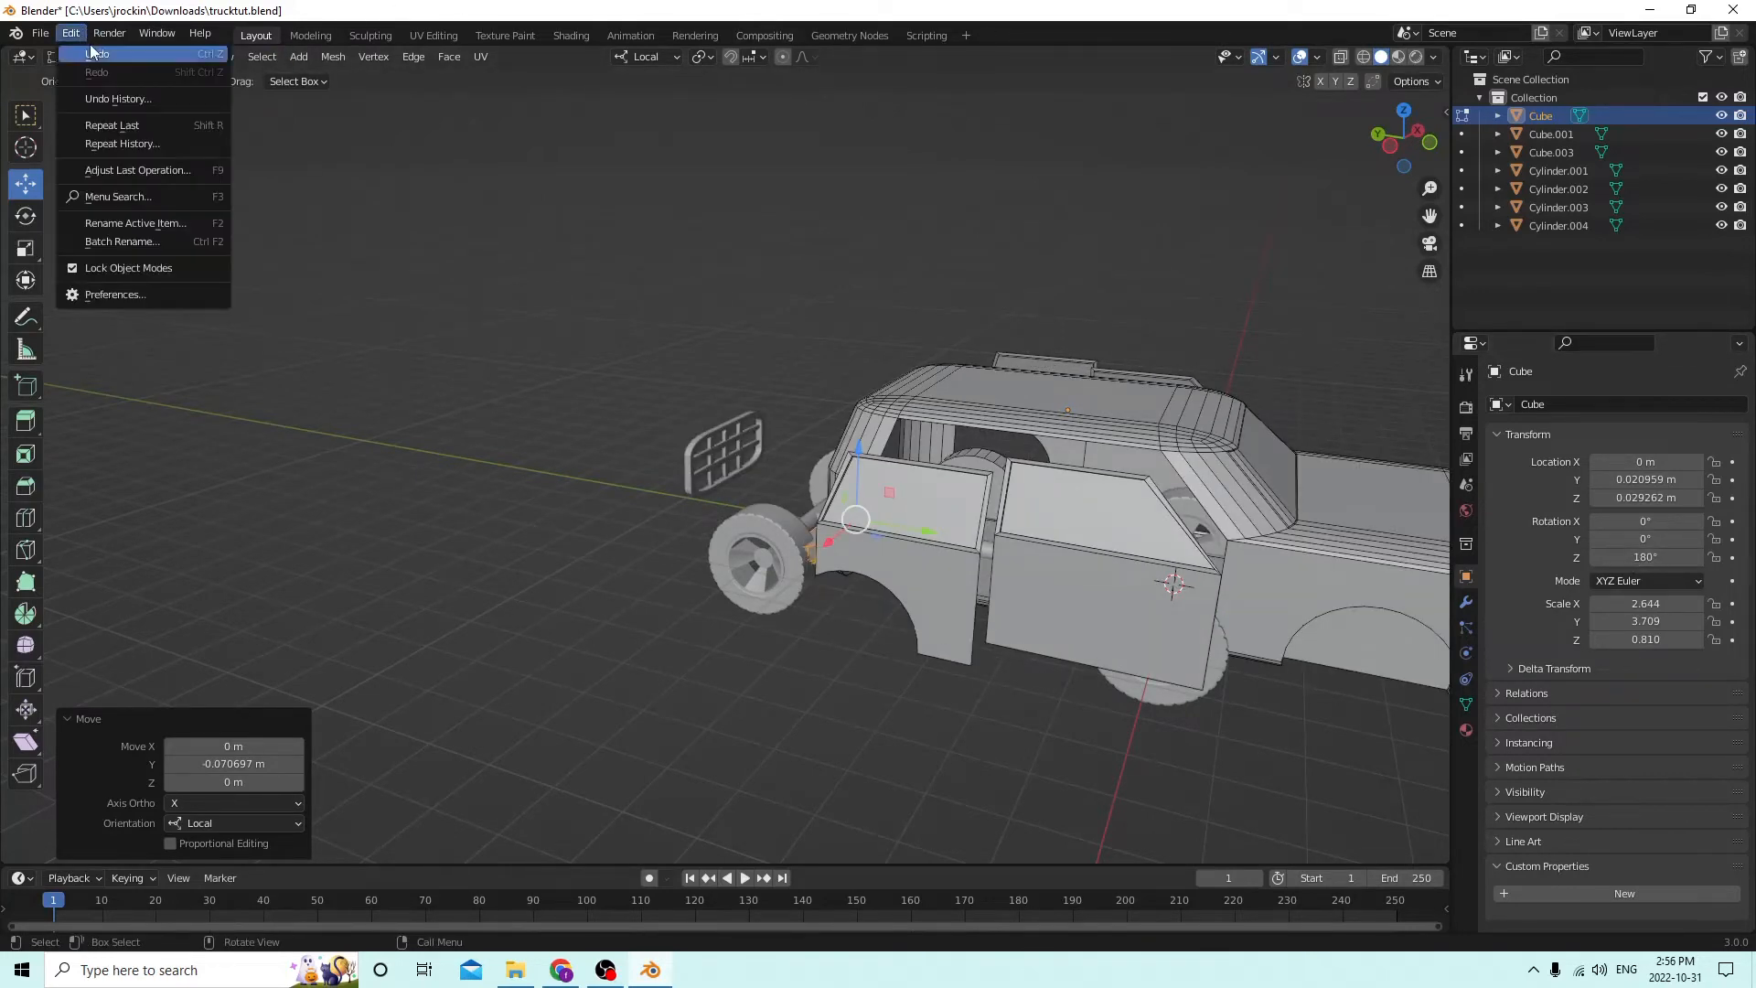
{"action": "left_click", "coordinate": [130, 63]}
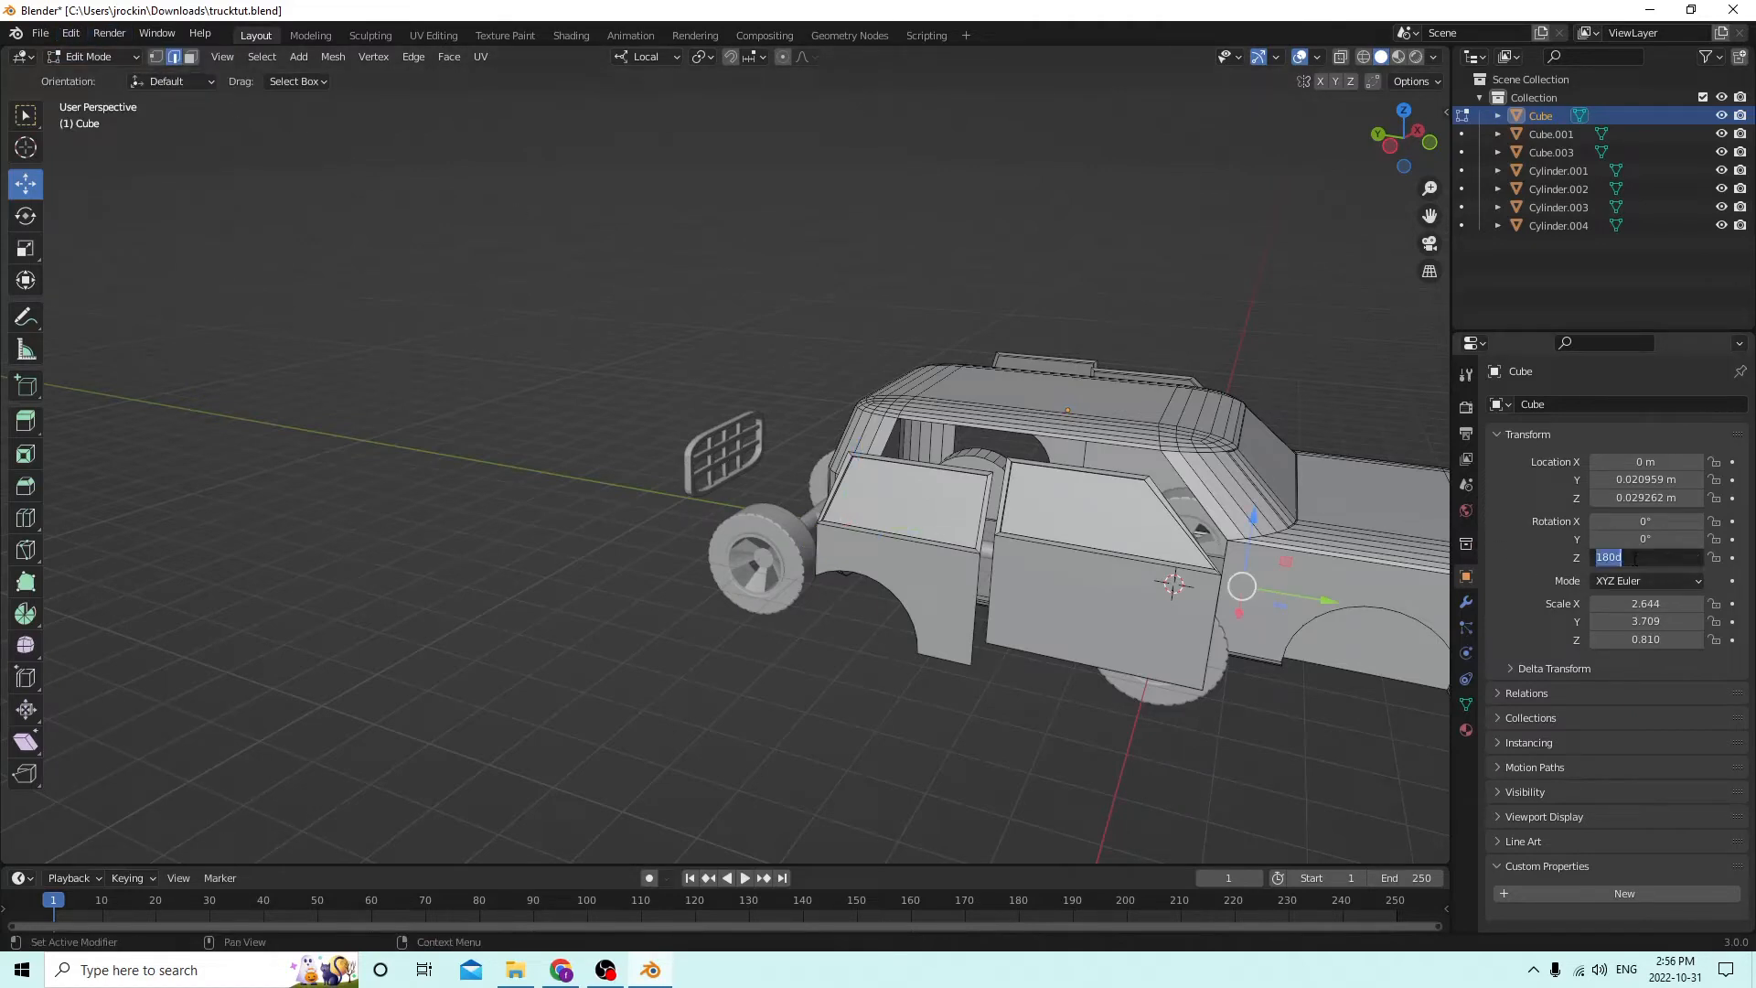
{"action": "key", "text": "Return"}
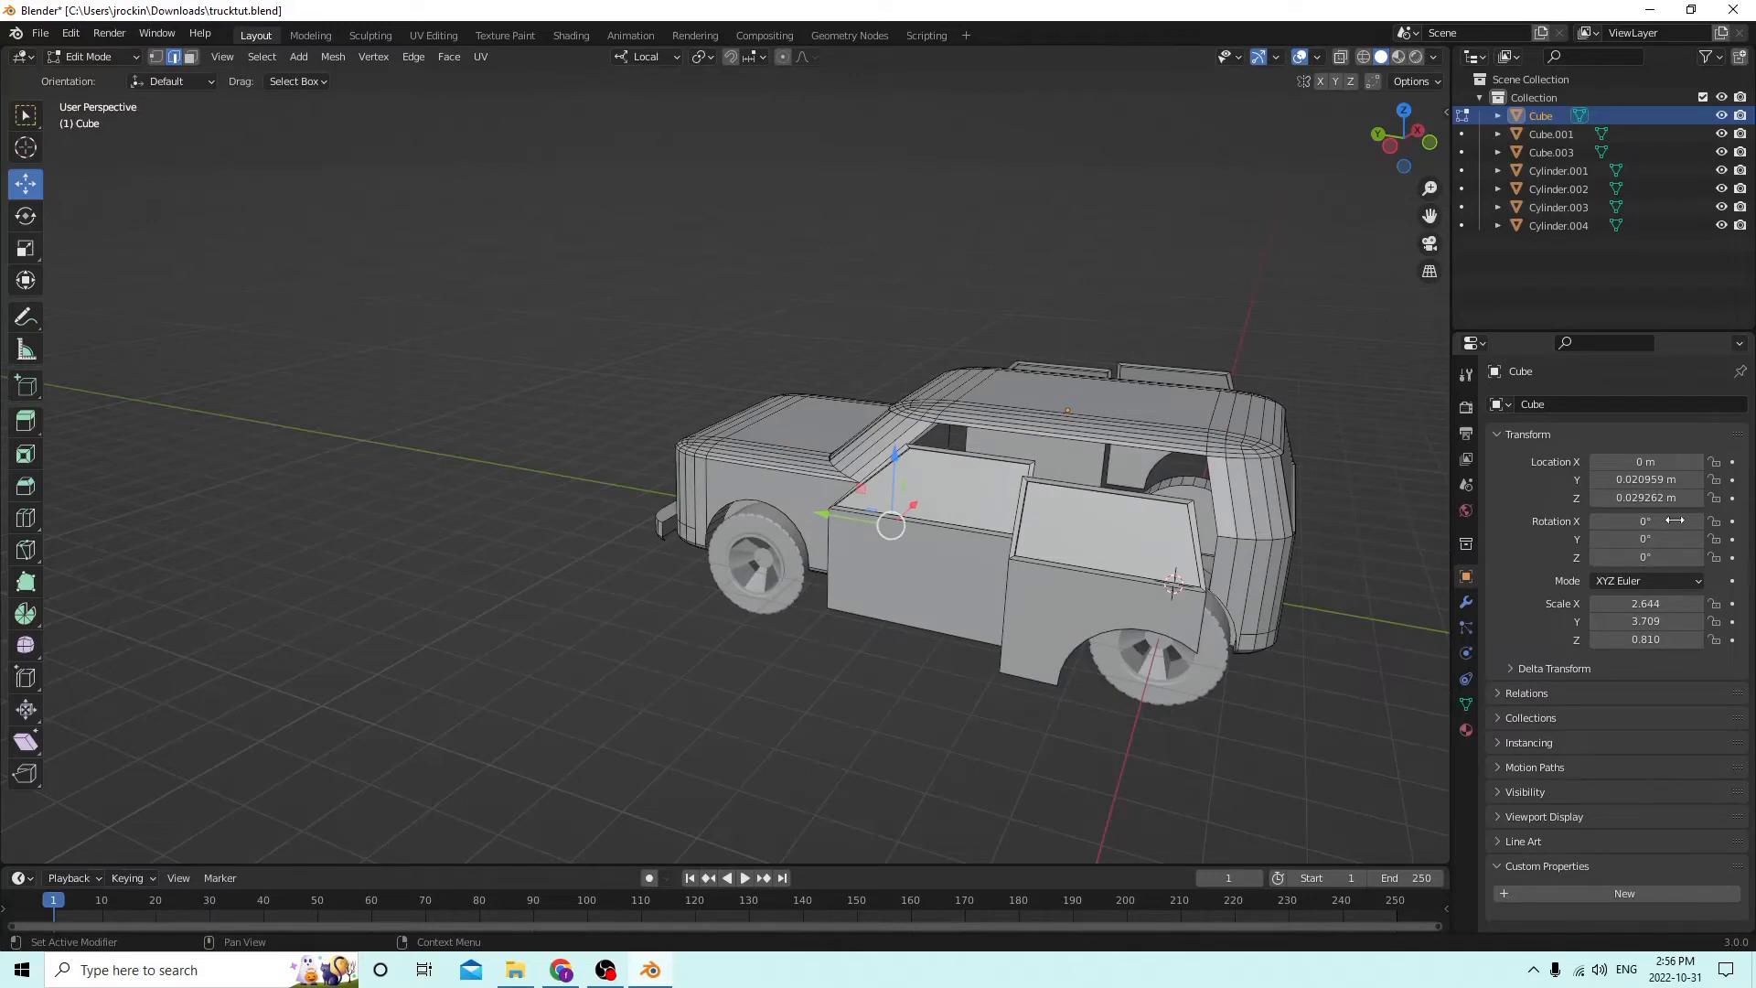
Move the bumper copy about -0.0710 m along local Y so it sits behind the truck's rear.
{"action": "middle_click_drag", "start_coordinate": [1188, 457], "coordinate": [804, 486]}
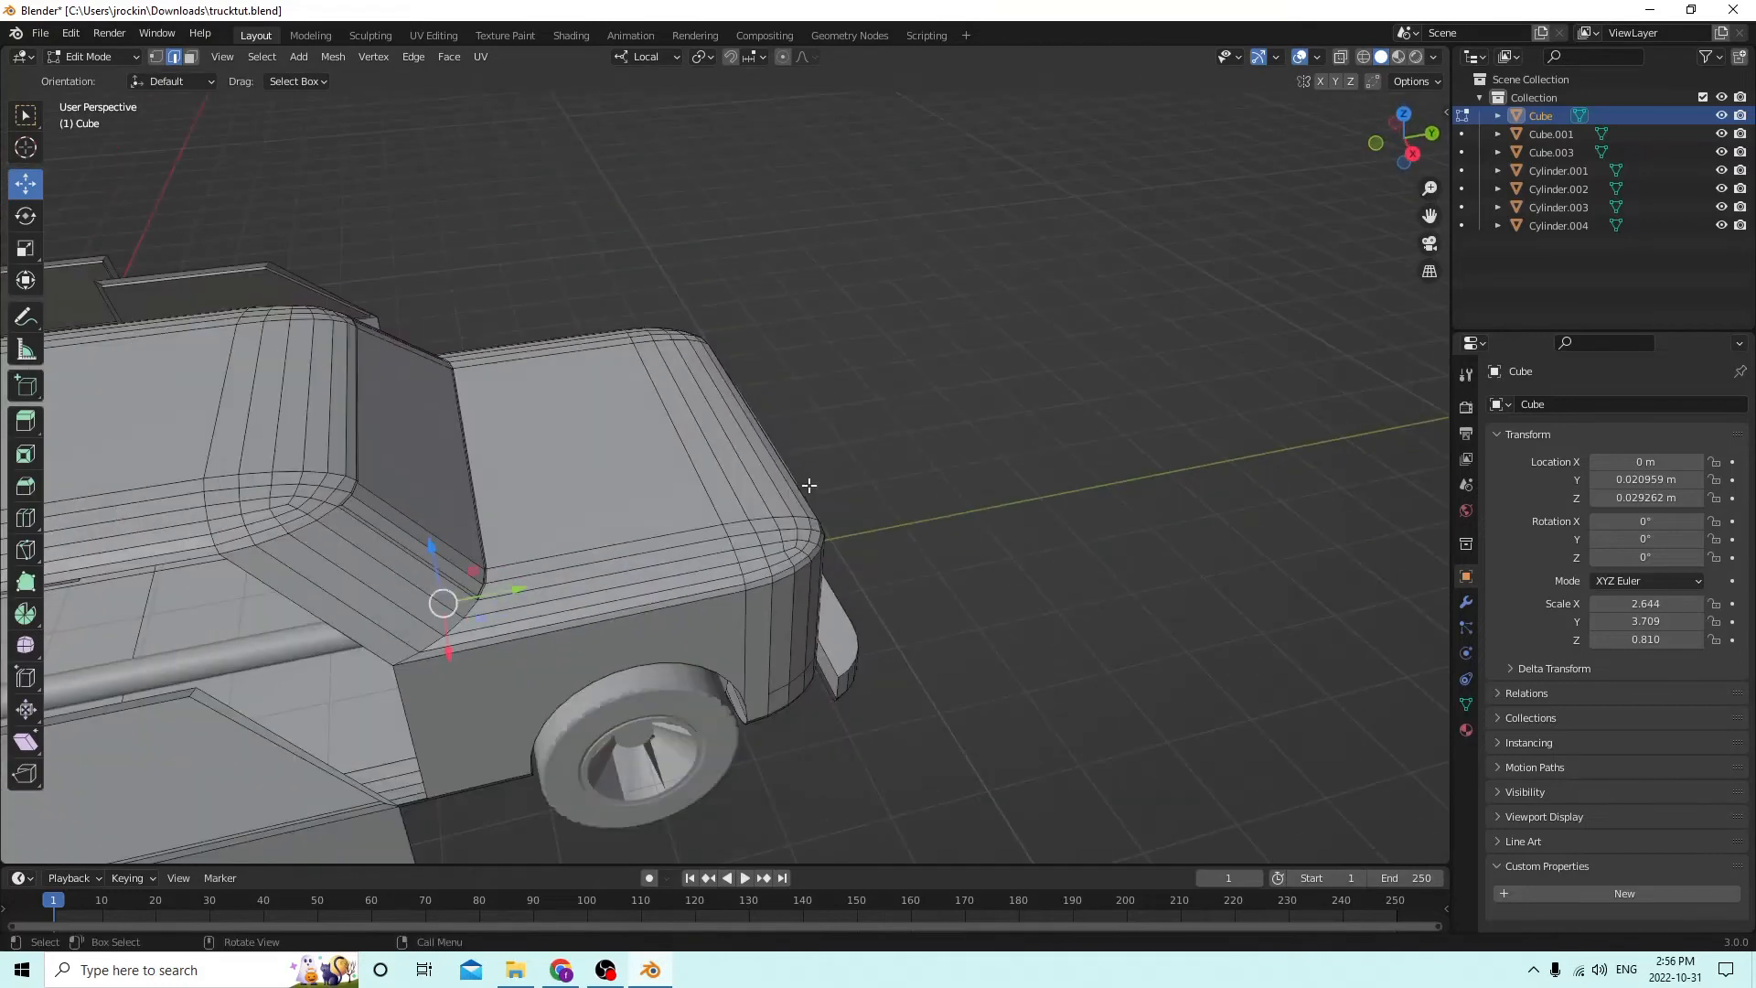
{"action": "left_click_drag", "start_coordinate": [600, 556], "coordinate": [1009, 478]}
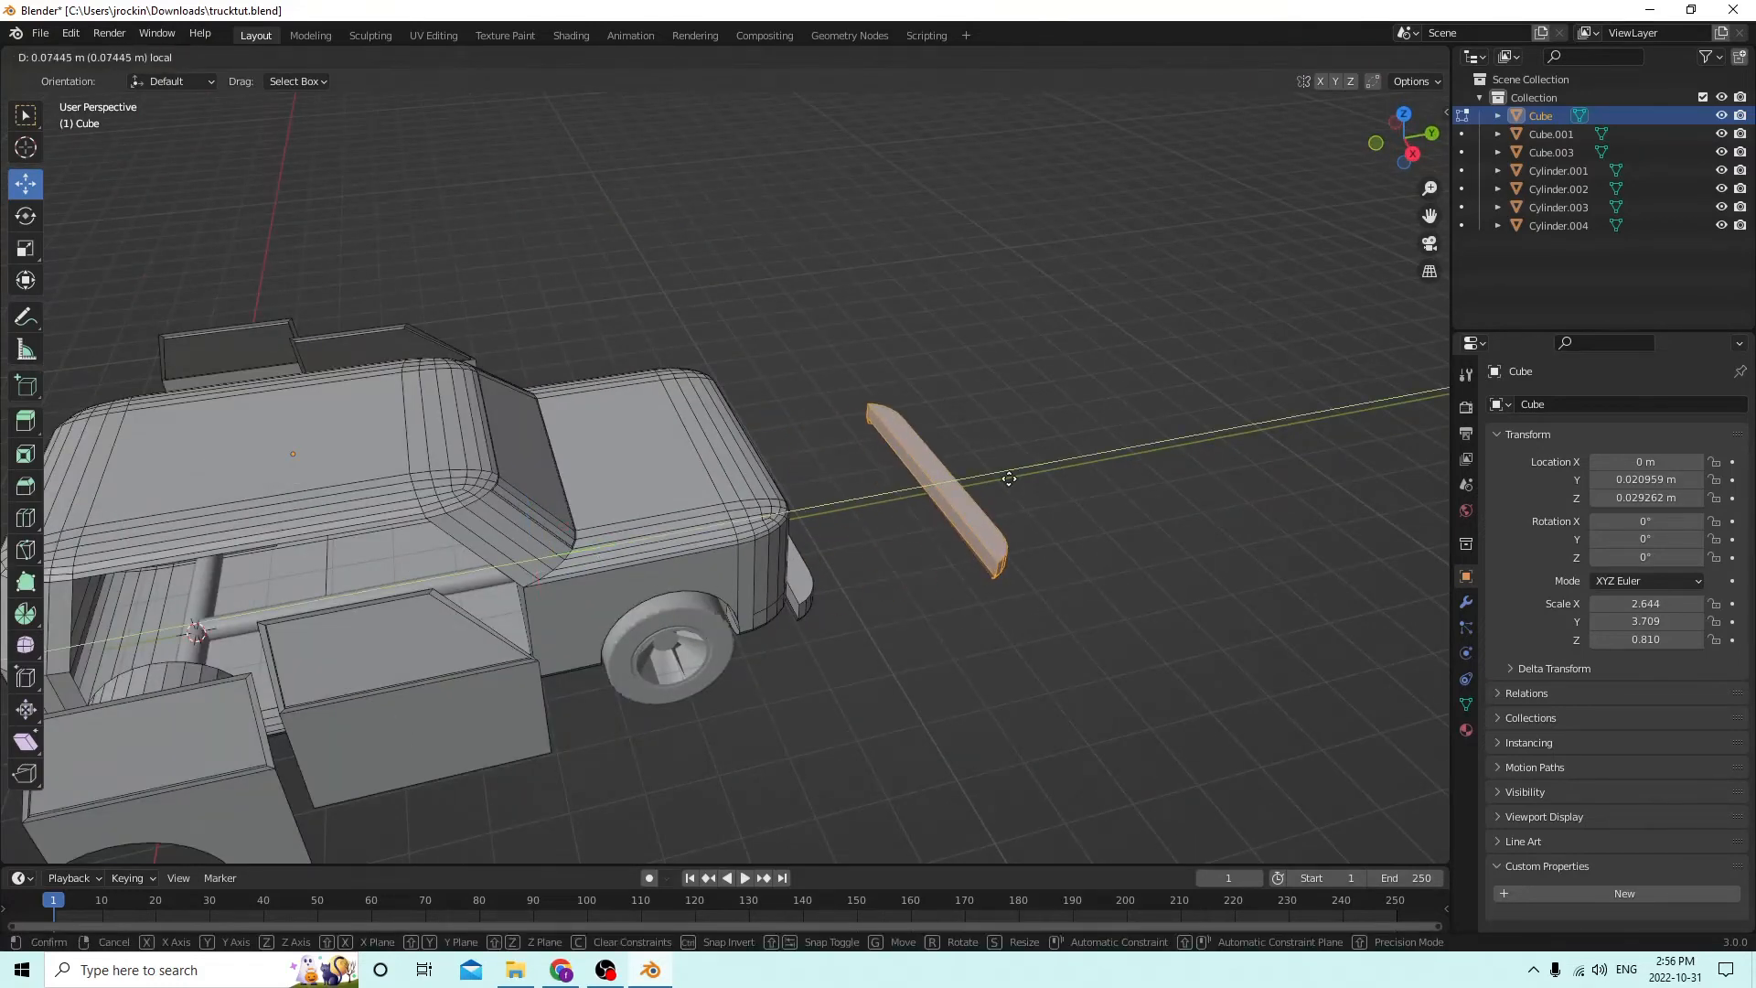
{"action": "right_click", "coordinate": [1008, 478]}
{"action": "mouse_move", "coordinate": [972, 463]}
{"action": "middle_mouse_down"}
{"action": "mouse_move", "coordinate": [886, 403]}
{"action": "mouse_move", "coordinate": [1015, 430]}
{"action": "mouse_move", "coordinate": [994, 464]}
{"action": "middle_mouse_up"}
{"action": "left_click_drag", "start_coordinate": [695, 506], "coordinate": [449, 555]}
Examine the bumper copy's placement from behind the truck and the bumpers from below.
{"action": "middle_click_drag", "start_coordinate": [450, 555], "coordinate": [764, 546]}
{"action": "scroll", "coordinate": [694, 561], "scroll_direction": "up", "scroll_amount": 1}
{"action": "scroll", "coordinate": [768, 579], "scroll_direction": "up", "scroll_amount": 1}
{"action": "scroll", "coordinate": [765, 546], "scroll_direction": "up", "scroll_amount": 1}
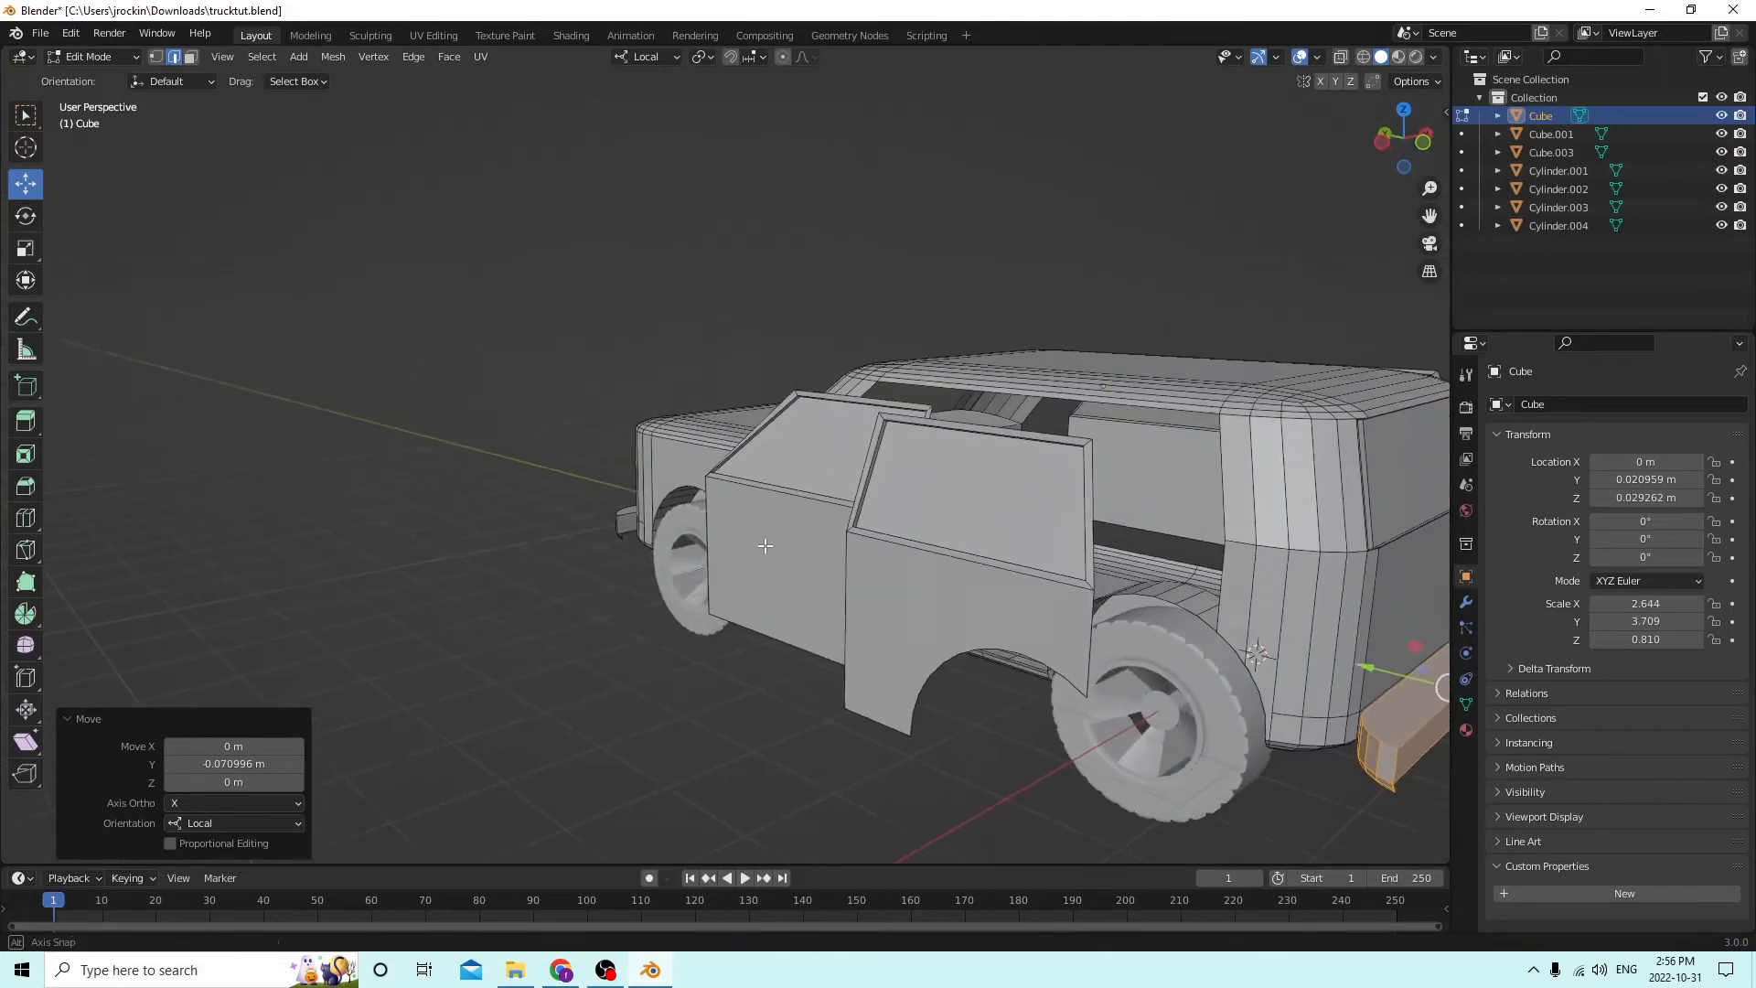
{"action": "scroll", "coordinate": [765, 546], "scroll_direction": "down", "scroll_amount": 1}
{"action": "left_click_drag", "start_coordinate": [1428, 217], "coordinate": [1198, 117]}
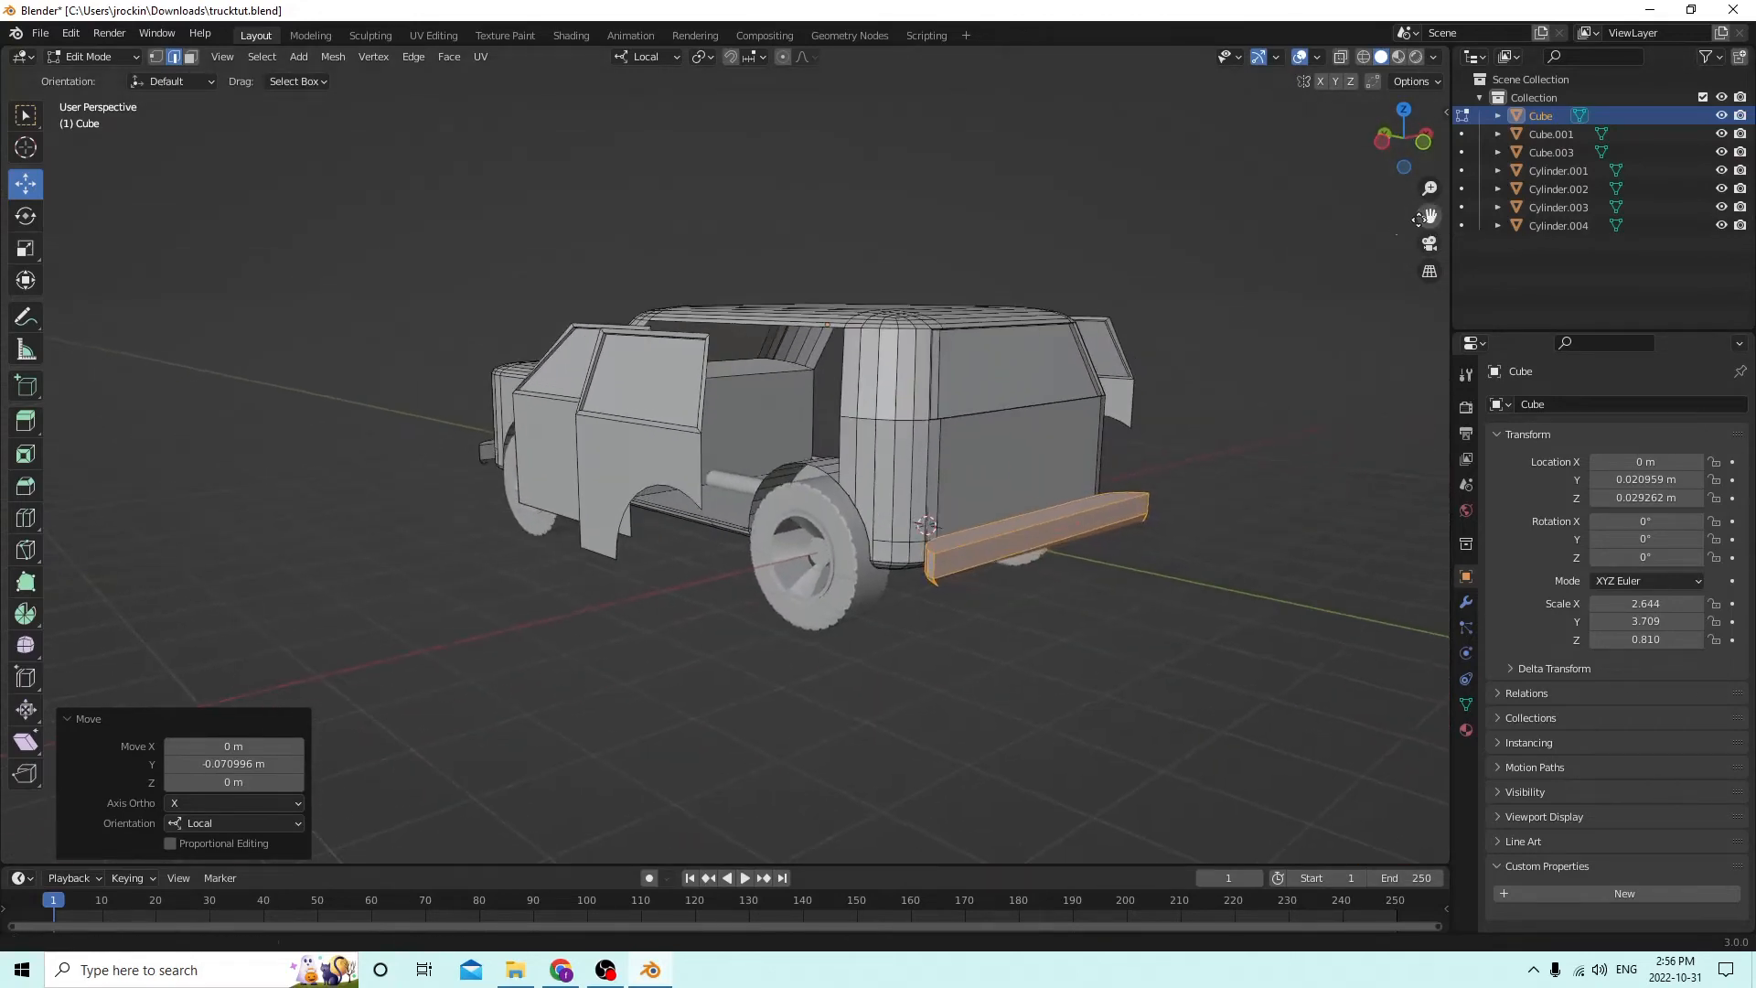
{"action": "middle_click_drag", "start_coordinate": [1334, 403], "coordinate": [183, 300]}
{"action": "scroll", "coordinate": [1376, 437], "scroll_direction": "up", "scroll_amount": 1}
{"action": "scroll", "coordinate": [1325, 404], "scroll_direction": "down", "scroll_amount": 1}
{"action": "scroll", "coordinate": [1299, 390], "scroll_direction": "up", "scroll_amount": 2}
{"action": "scroll", "coordinate": [1351, 395], "scroll_direction": "up", "scroll_amount": 2}
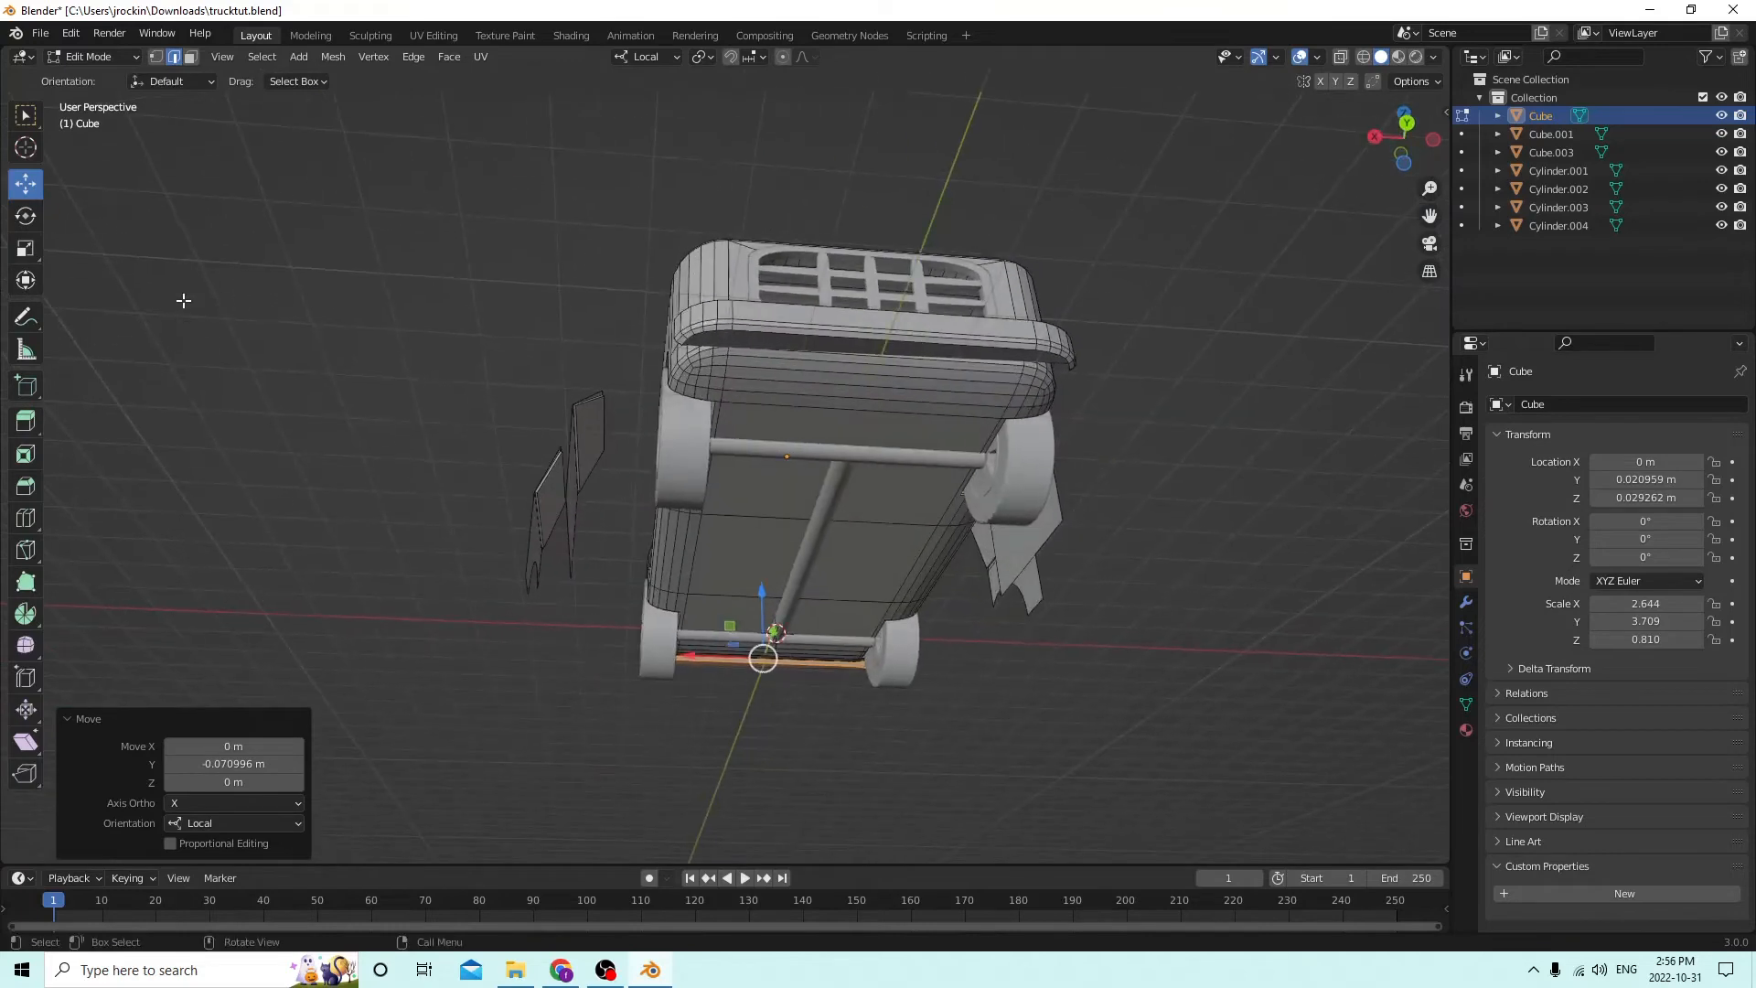
Undo the recent bumper edits, including the rear copy, back to the single larger front bumper.
{"action": "scroll", "coordinate": [852, 319], "scroll_direction": "up", "scroll_amount": 4}
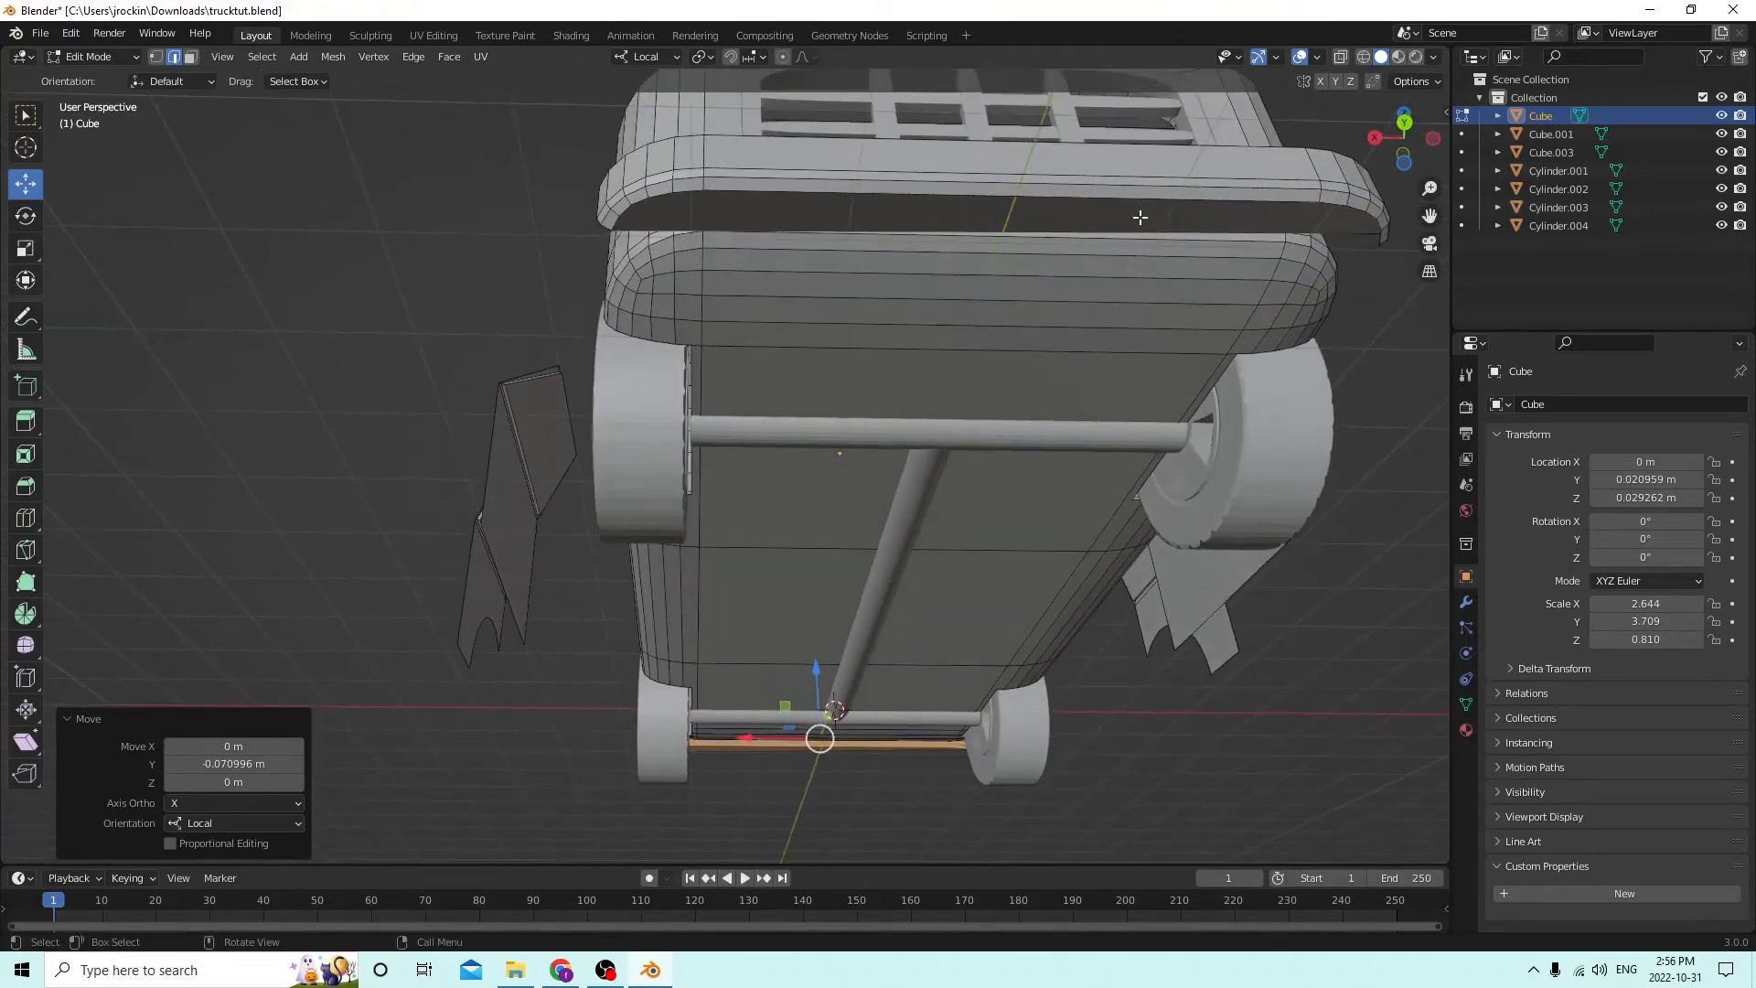
{"action": "left_click", "coordinate": [1139, 217]}
{"action": "middle_click_drag", "start_coordinate": [1084, 233], "coordinate": [495, 237]}
{"action": "left_click", "coordinate": [70, 34]}
{"action": "left_click", "coordinate": [90, 53]}
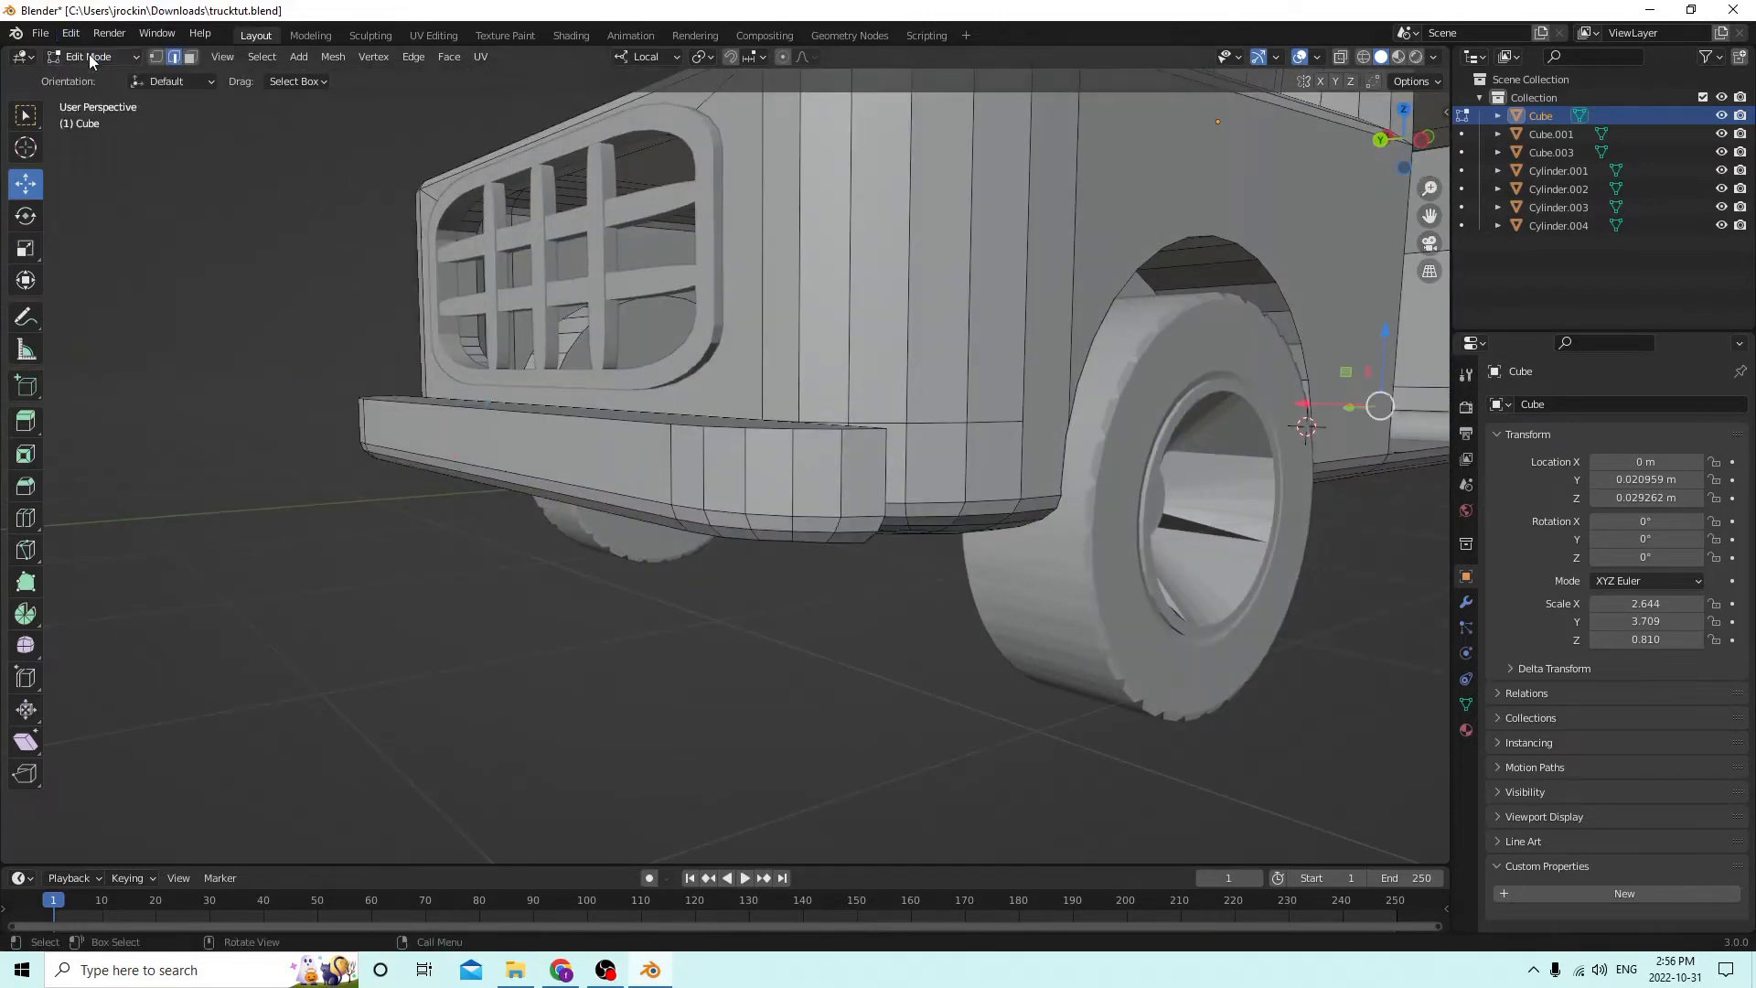
{"action": "left_click", "coordinate": [72, 35]}
{"action": "left_click", "coordinate": [90, 53]}
{"action": "left_click", "coordinate": [71, 34]}
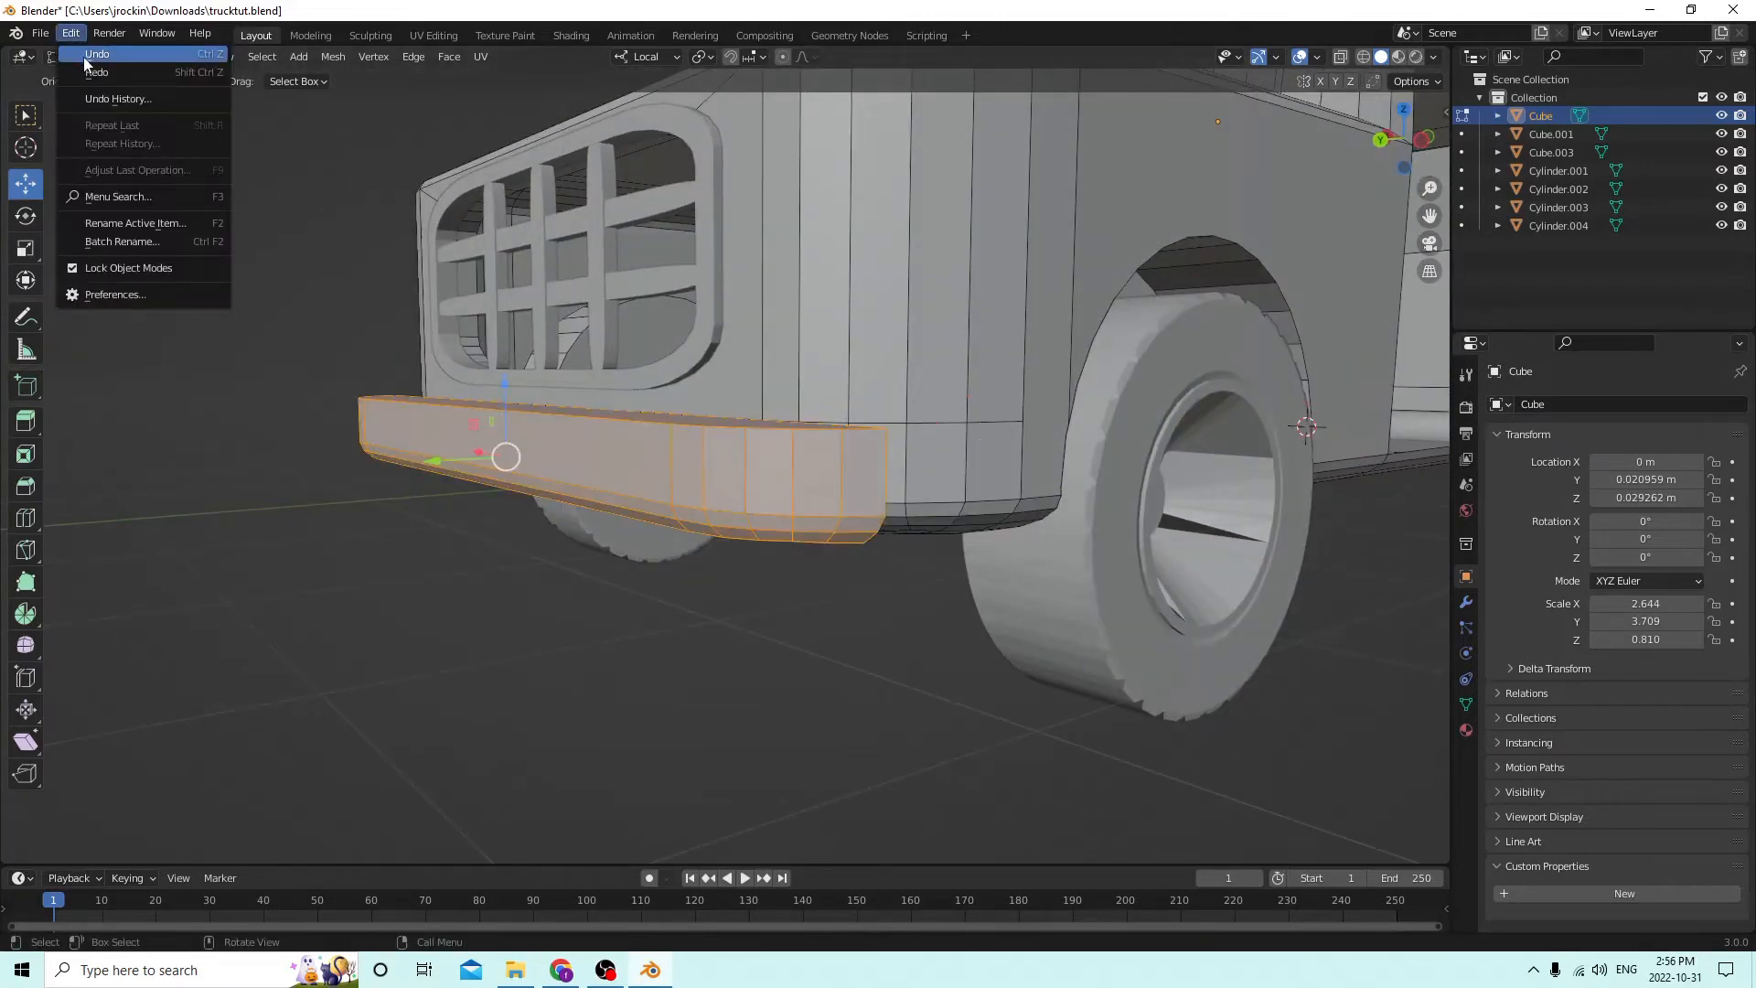
{"action": "left_click", "coordinate": [88, 53]}
{"action": "left_click", "coordinate": [71, 33]}
{"action": "left_click", "coordinate": [89, 53]}
{"action": "left_click", "coordinate": [71, 34]}
{"action": "left_click", "coordinate": [80, 55]}
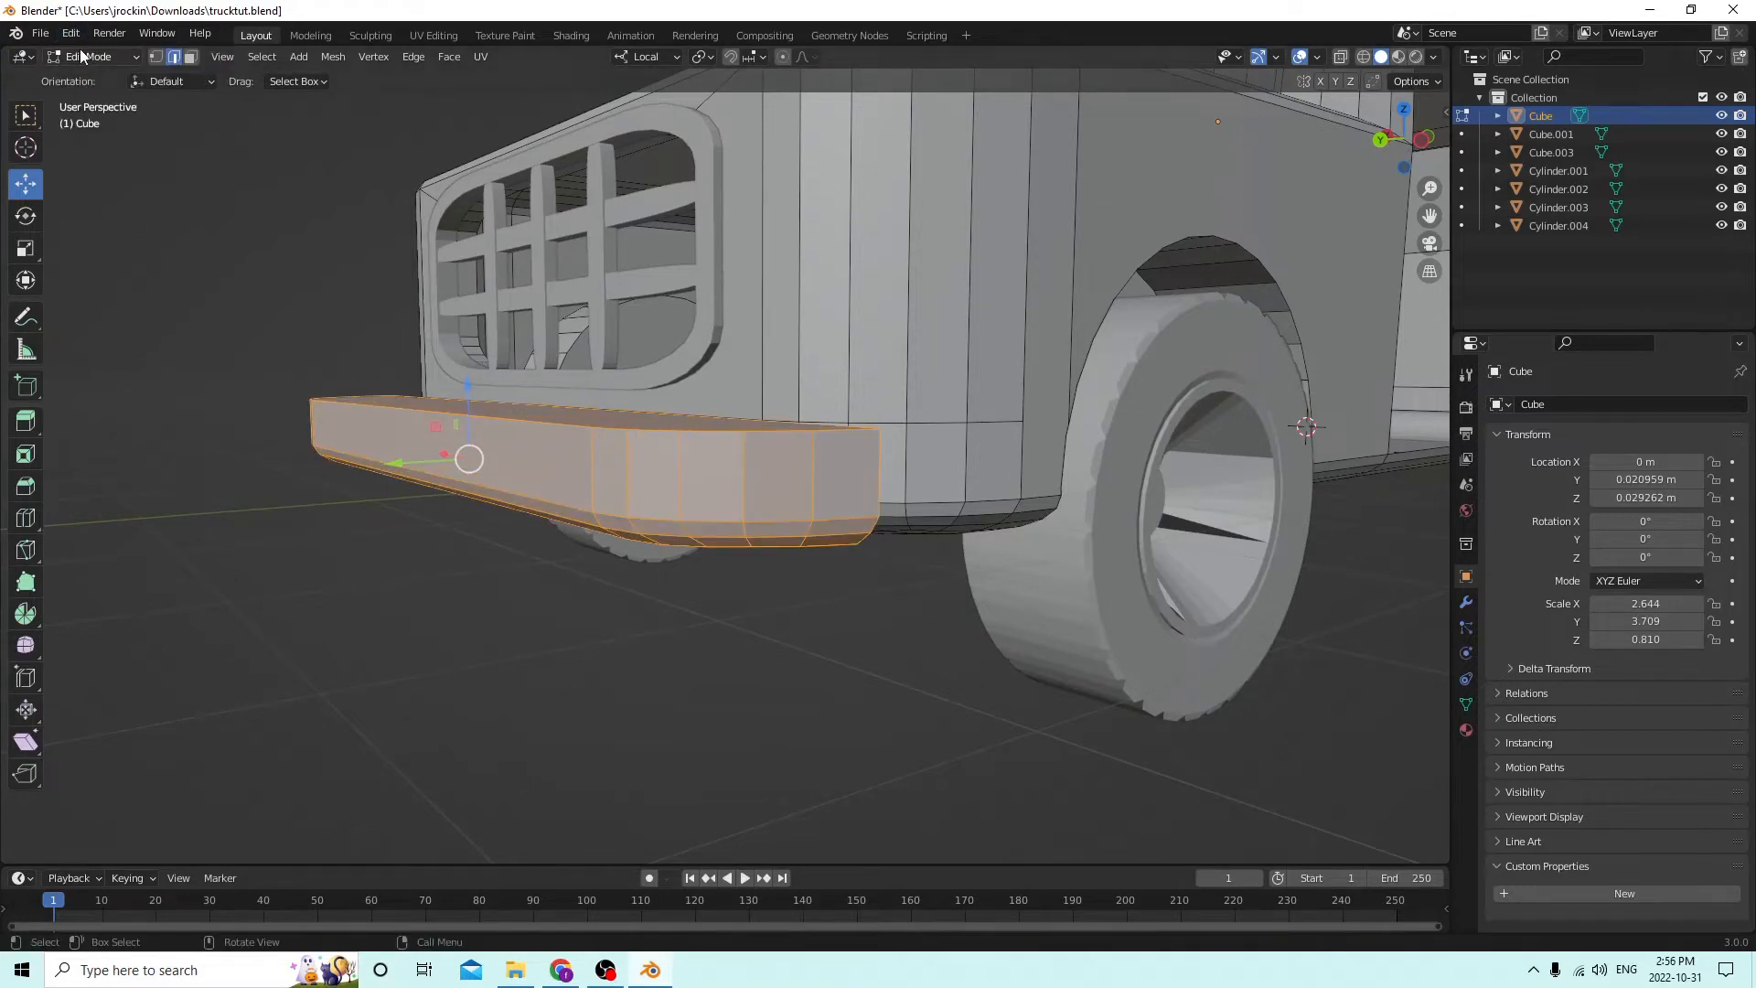
{"action": "left_click", "coordinate": [72, 37]}
{"action": "left_click", "coordinate": [74, 50]}
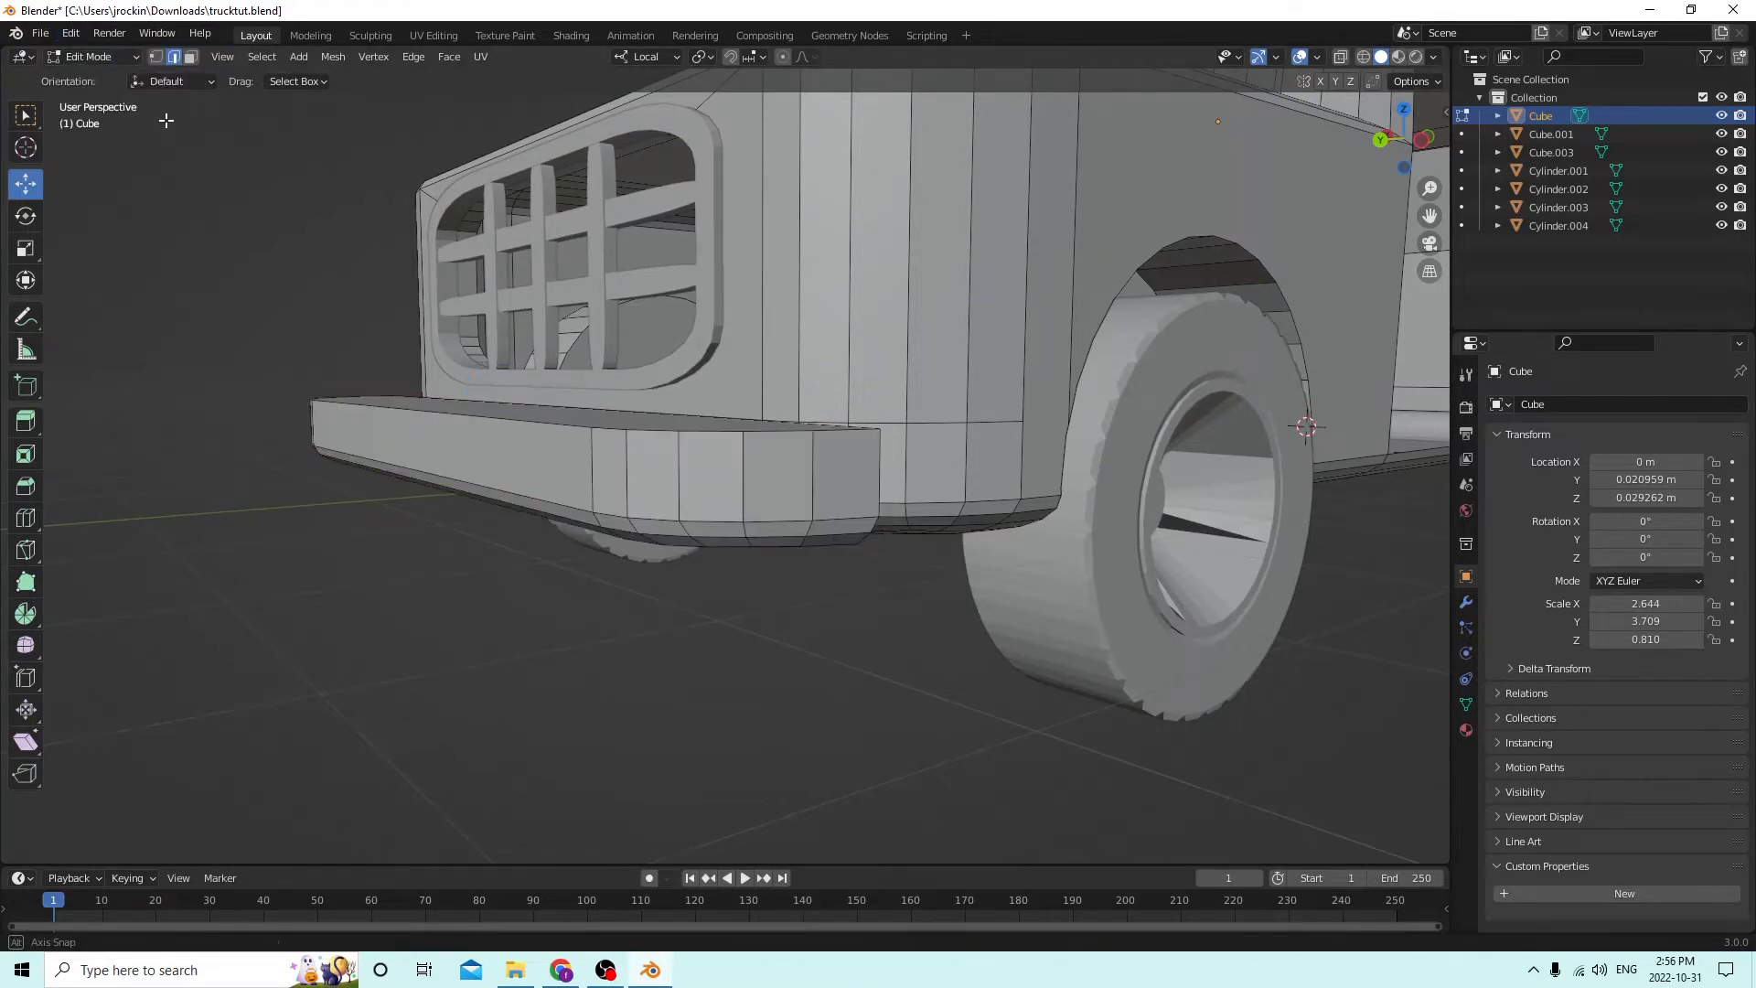
Delete the face on the underside of the front bumper.
{"action": "middle_click_drag", "start_coordinate": [109, 165], "coordinate": [128, 77]}
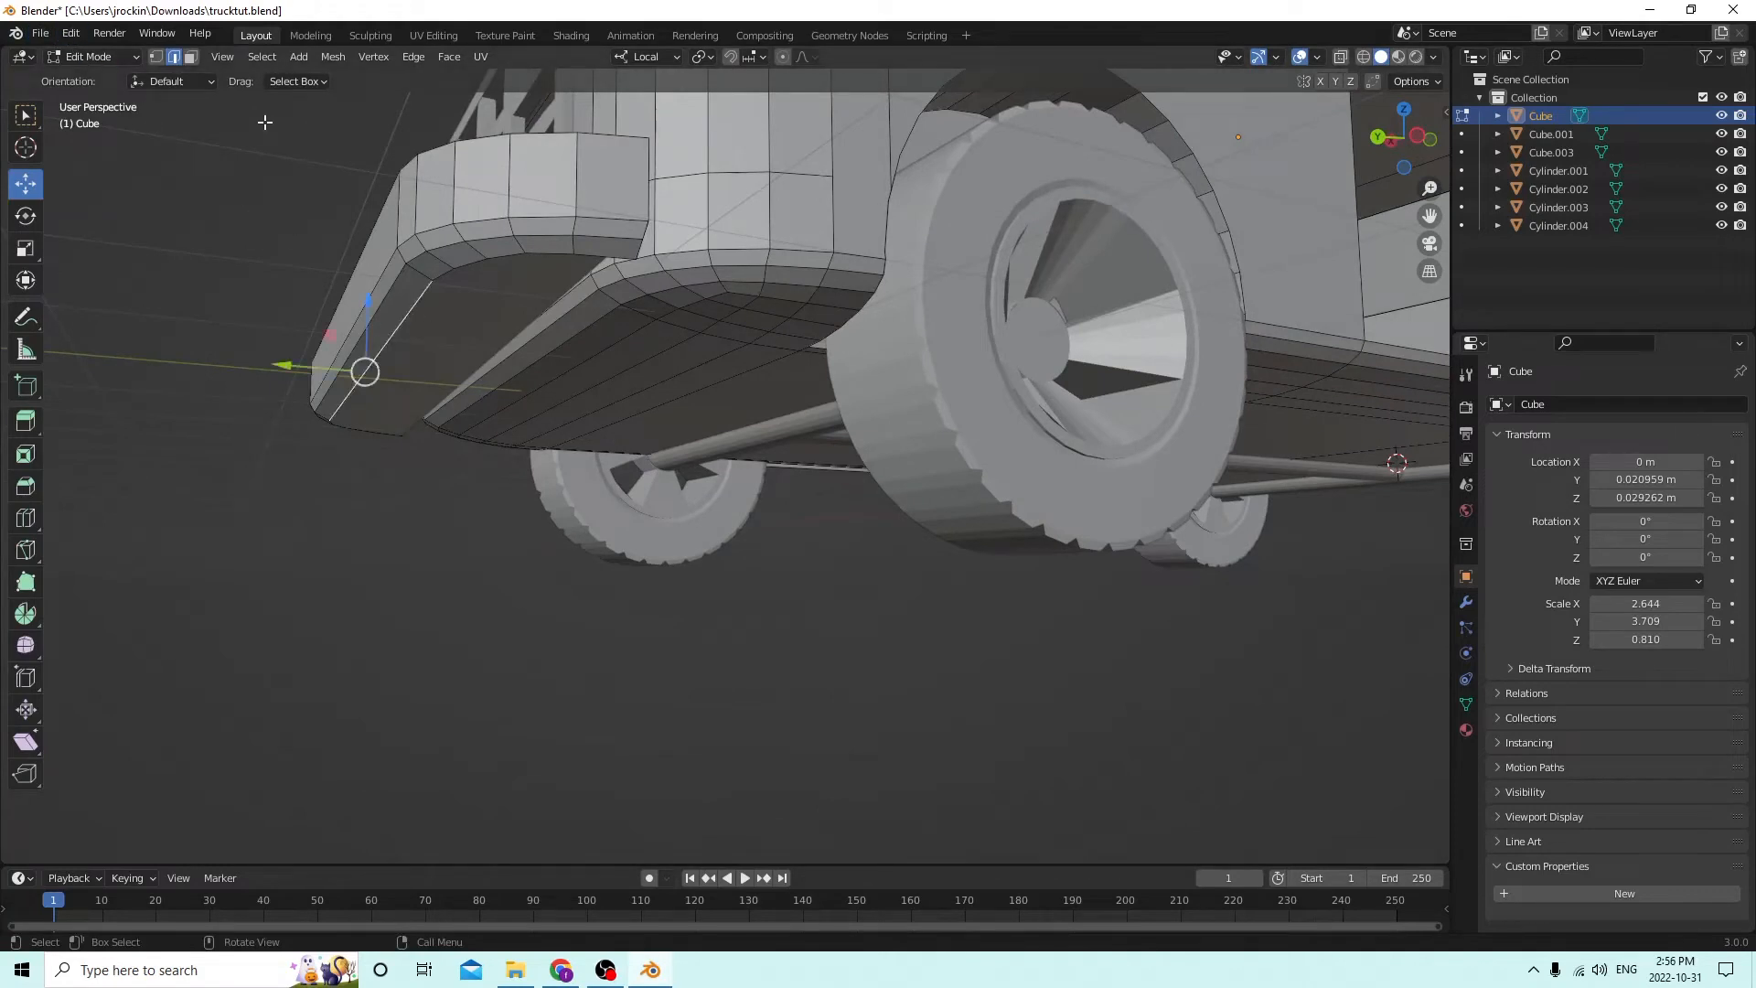
{"action": "left_click", "coordinate": [190, 57]}
{"action": "left_click", "coordinate": [467, 326]}
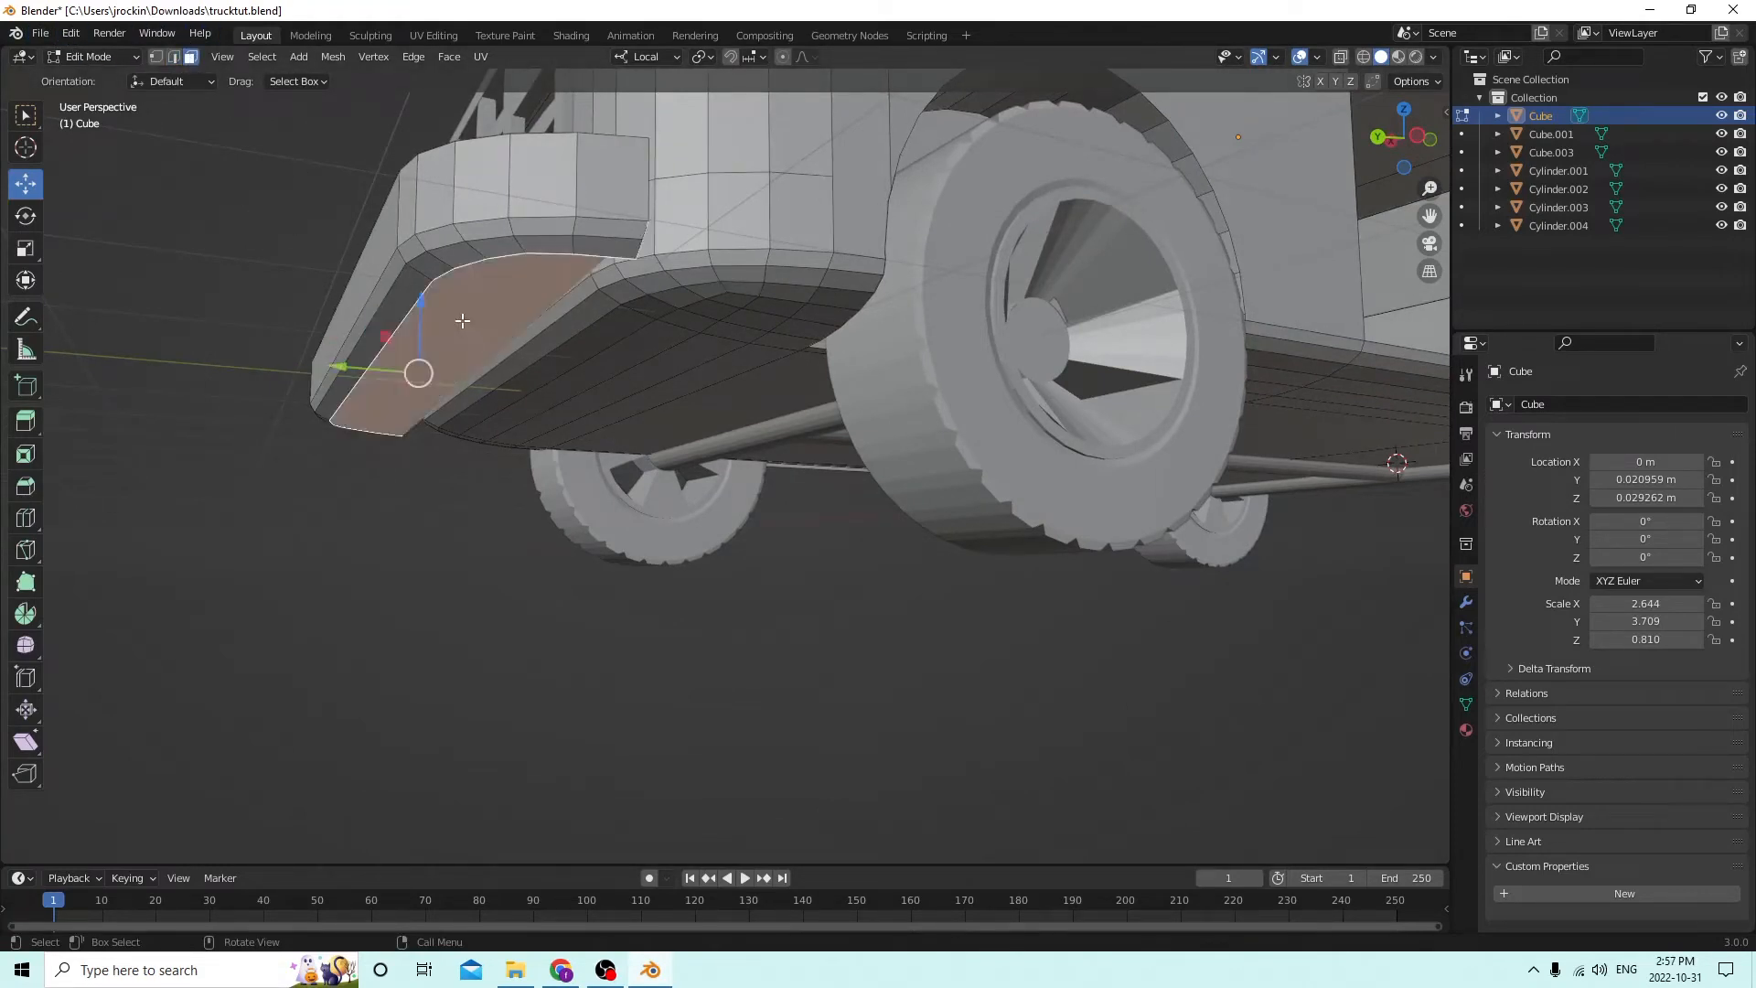
{"action": "key", "text": "x"}
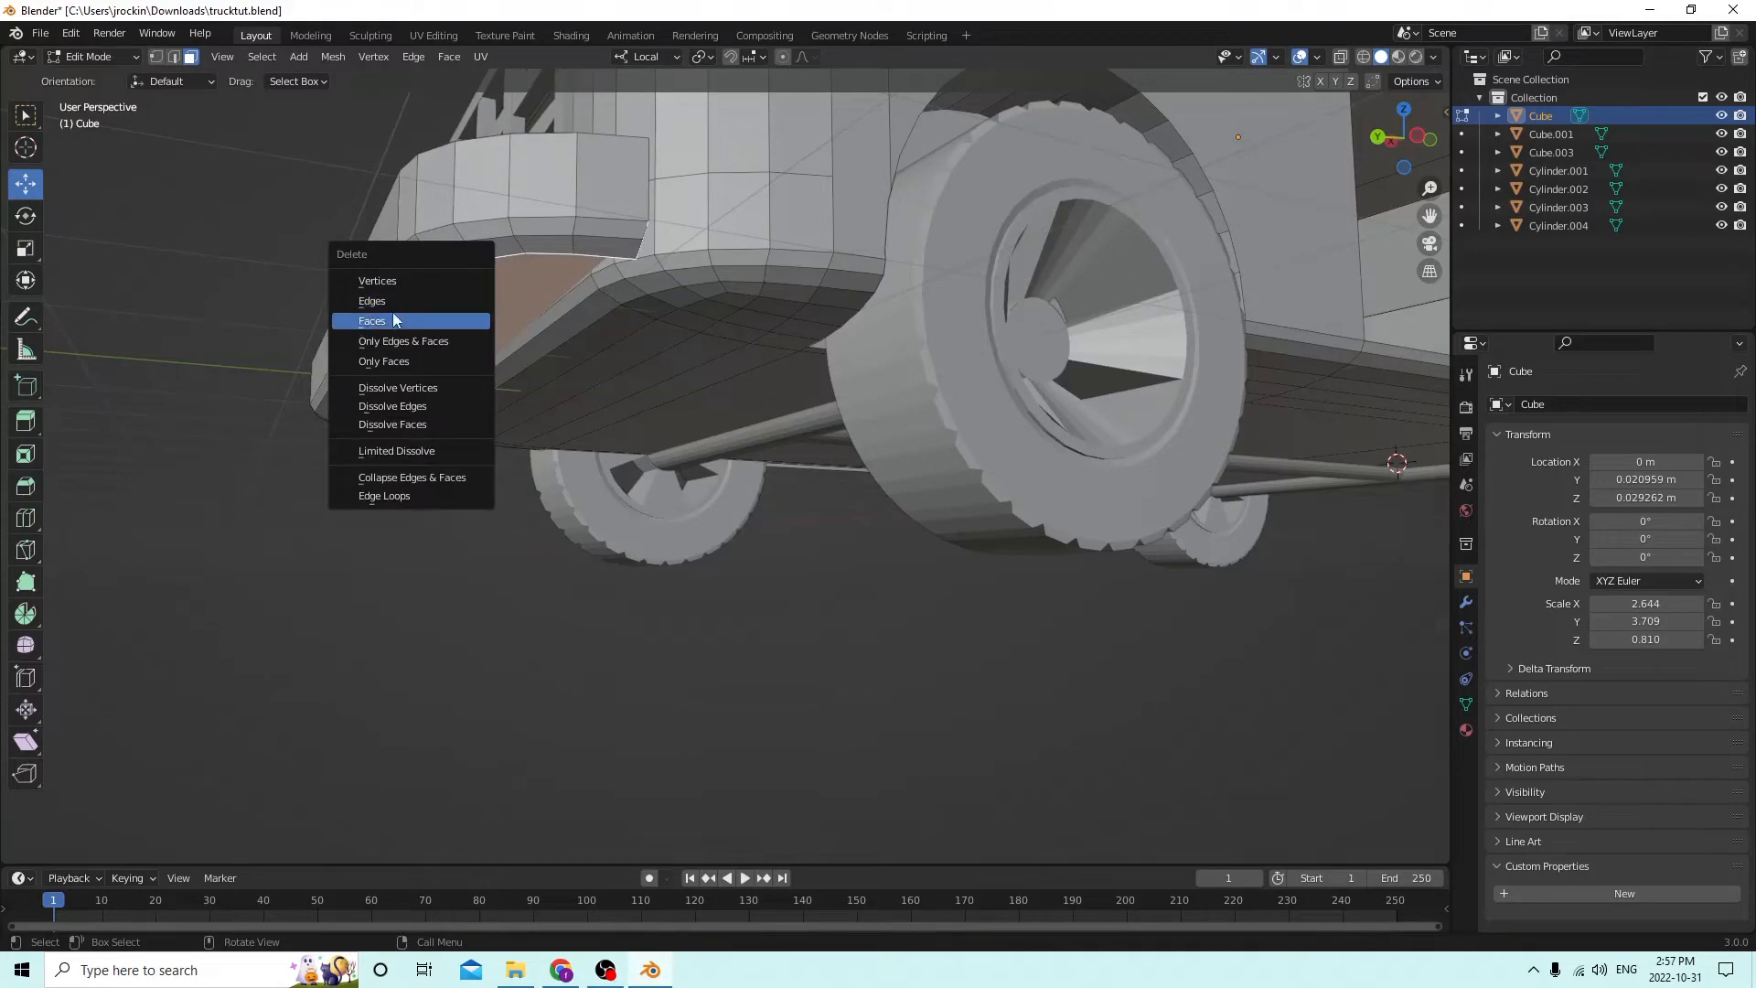
{"action": "left_click", "coordinate": [393, 319]}
Select the long edges along the lower back of the front bumper, on the side facing the truck.
{"action": "middle_click_drag", "start_coordinate": [392, 319], "coordinate": [236, 258]}
{"action": "left_click", "coordinate": [264, 315]}
{"action": "left_click", "coordinate": [174, 57]}
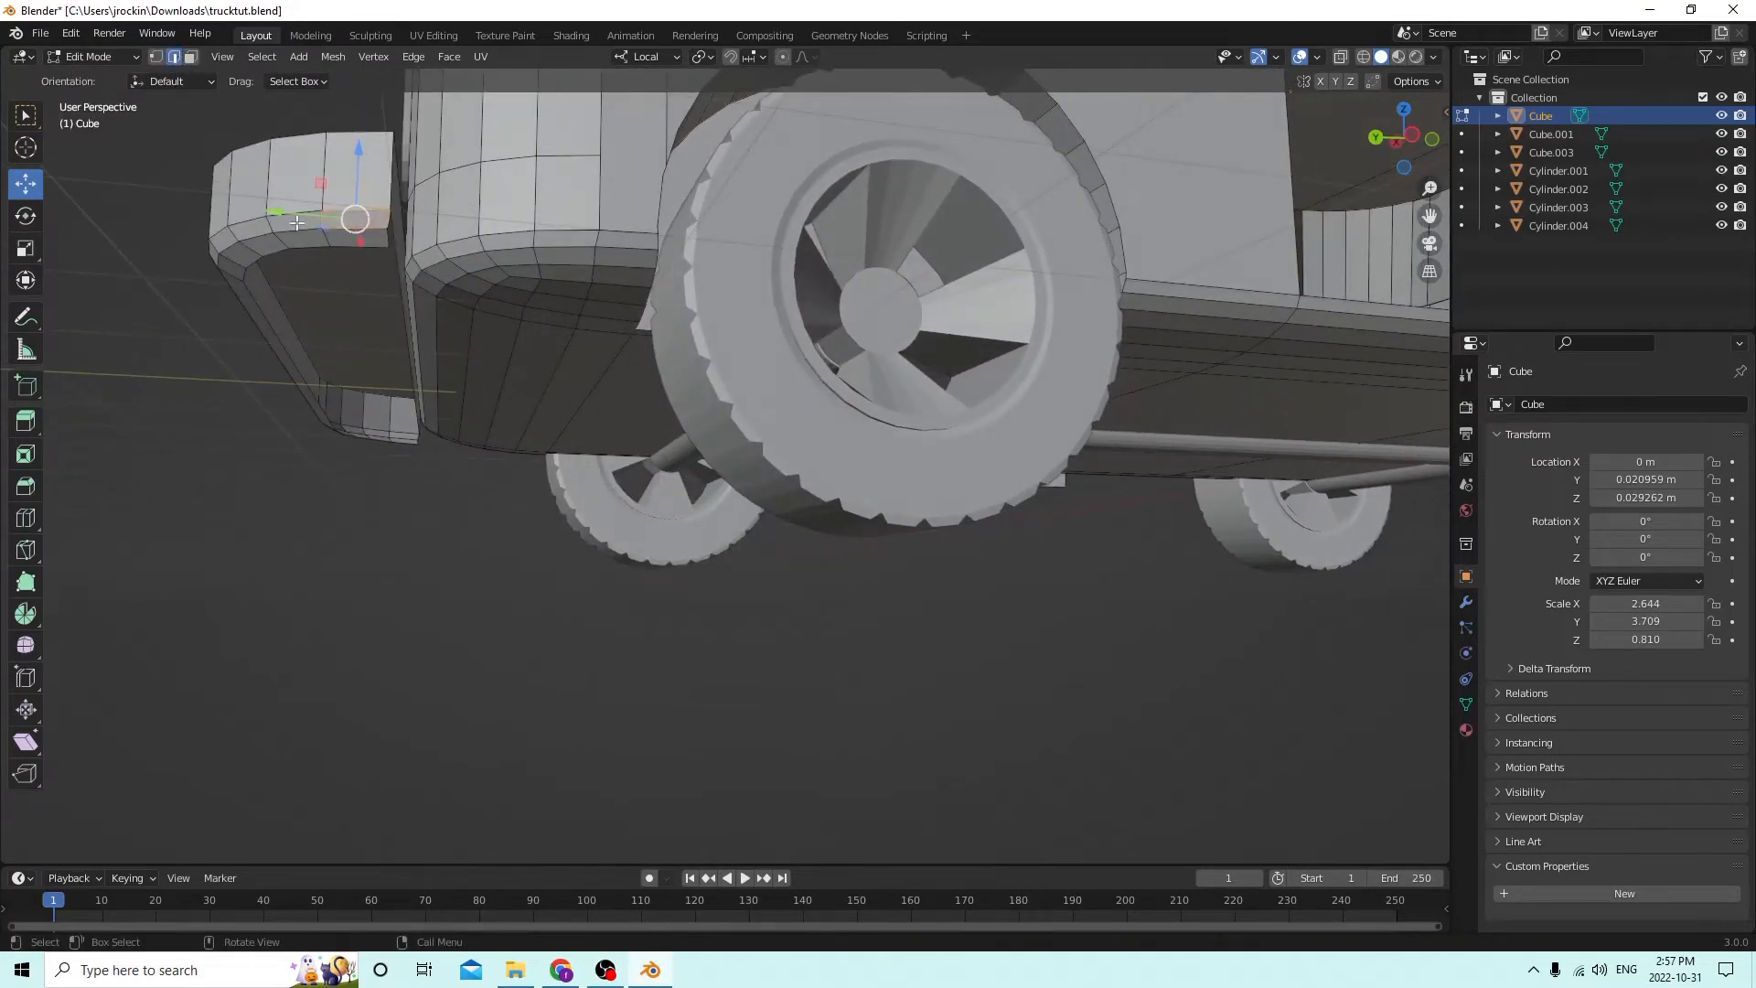
{"action": "left_click", "coordinate": [387, 221]}
{"action": "middle_click_drag", "start_coordinate": [390, 222], "coordinate": [819, 280]}
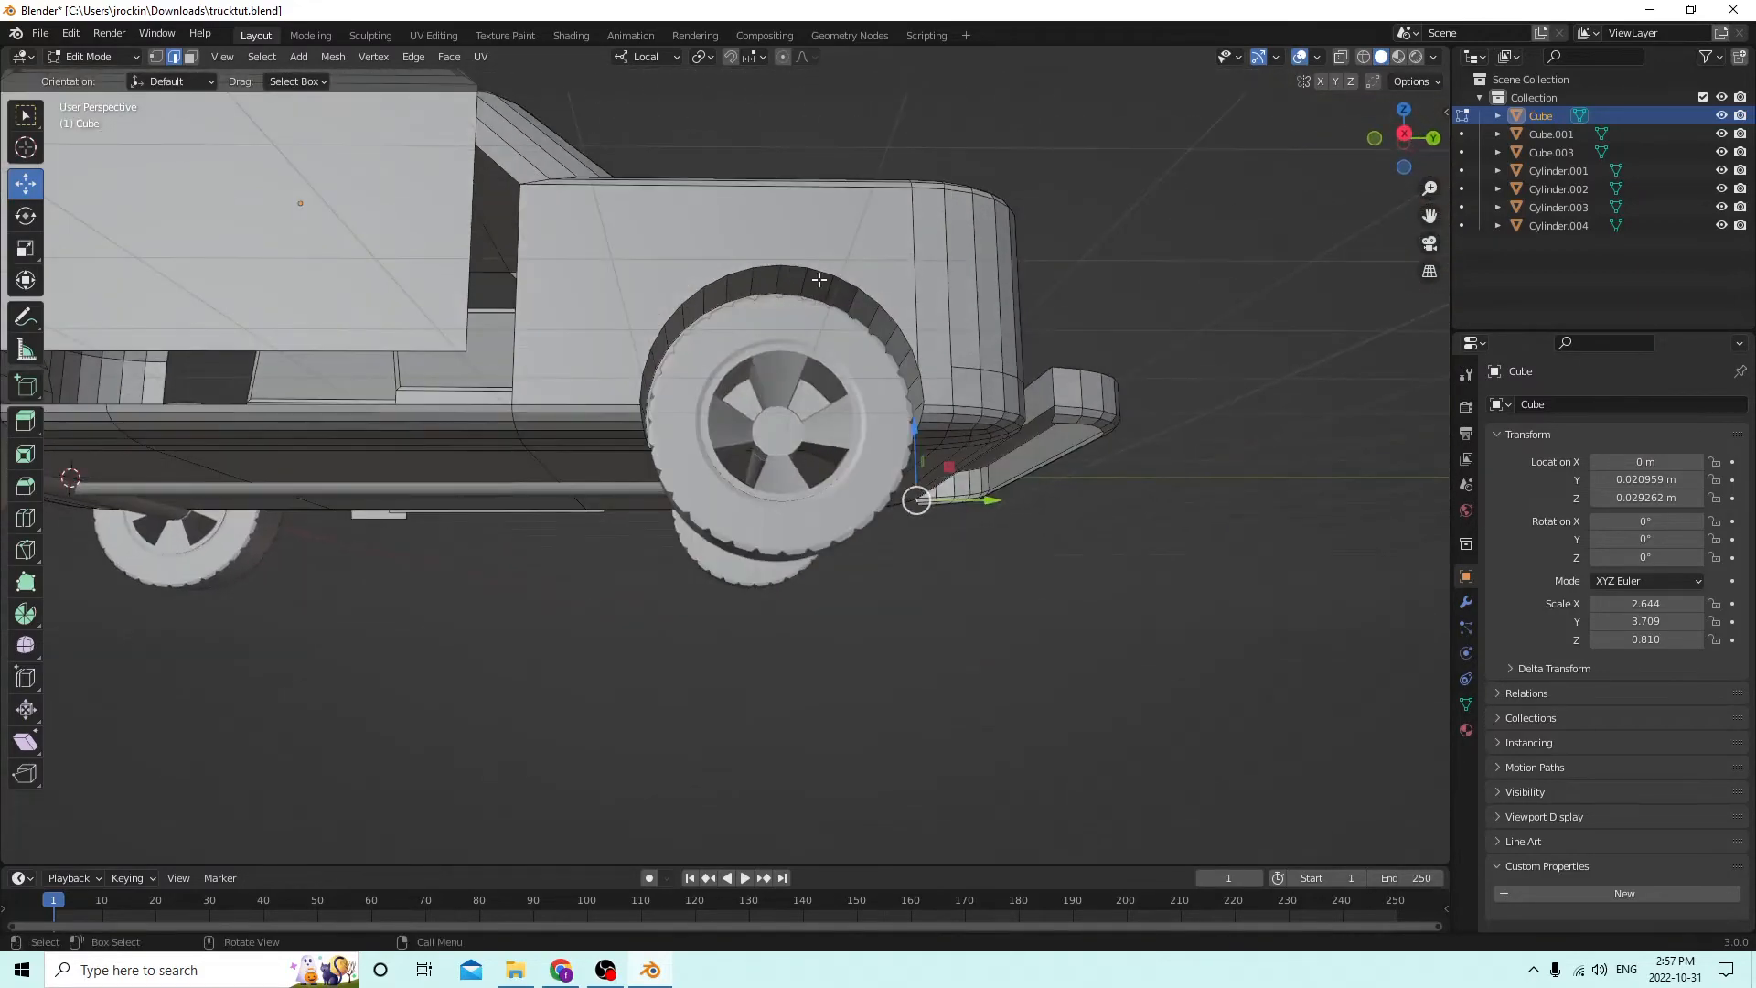
{"action": "middle_click_drag", "start_coordinate": [766, 387], "coordinate": [1351, 276]}
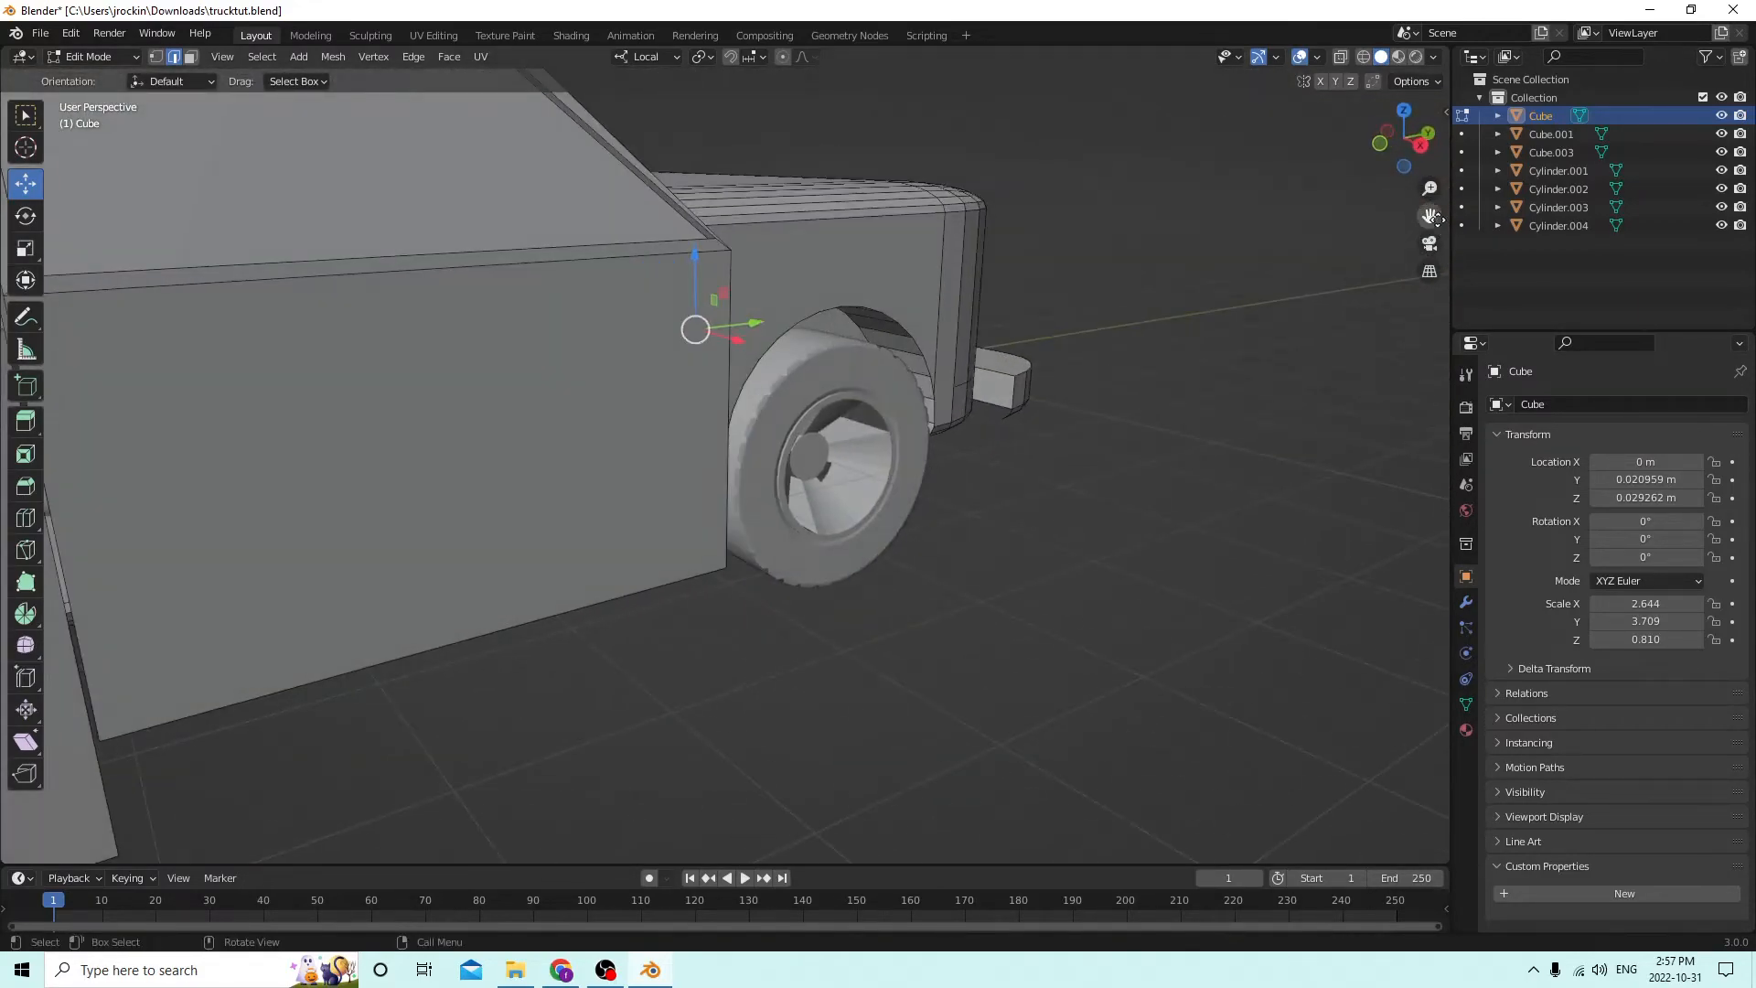
{"action": "scroll", "coordinate": [1234, 344], "scroll_direction": "up", "scroll_amount": 6}
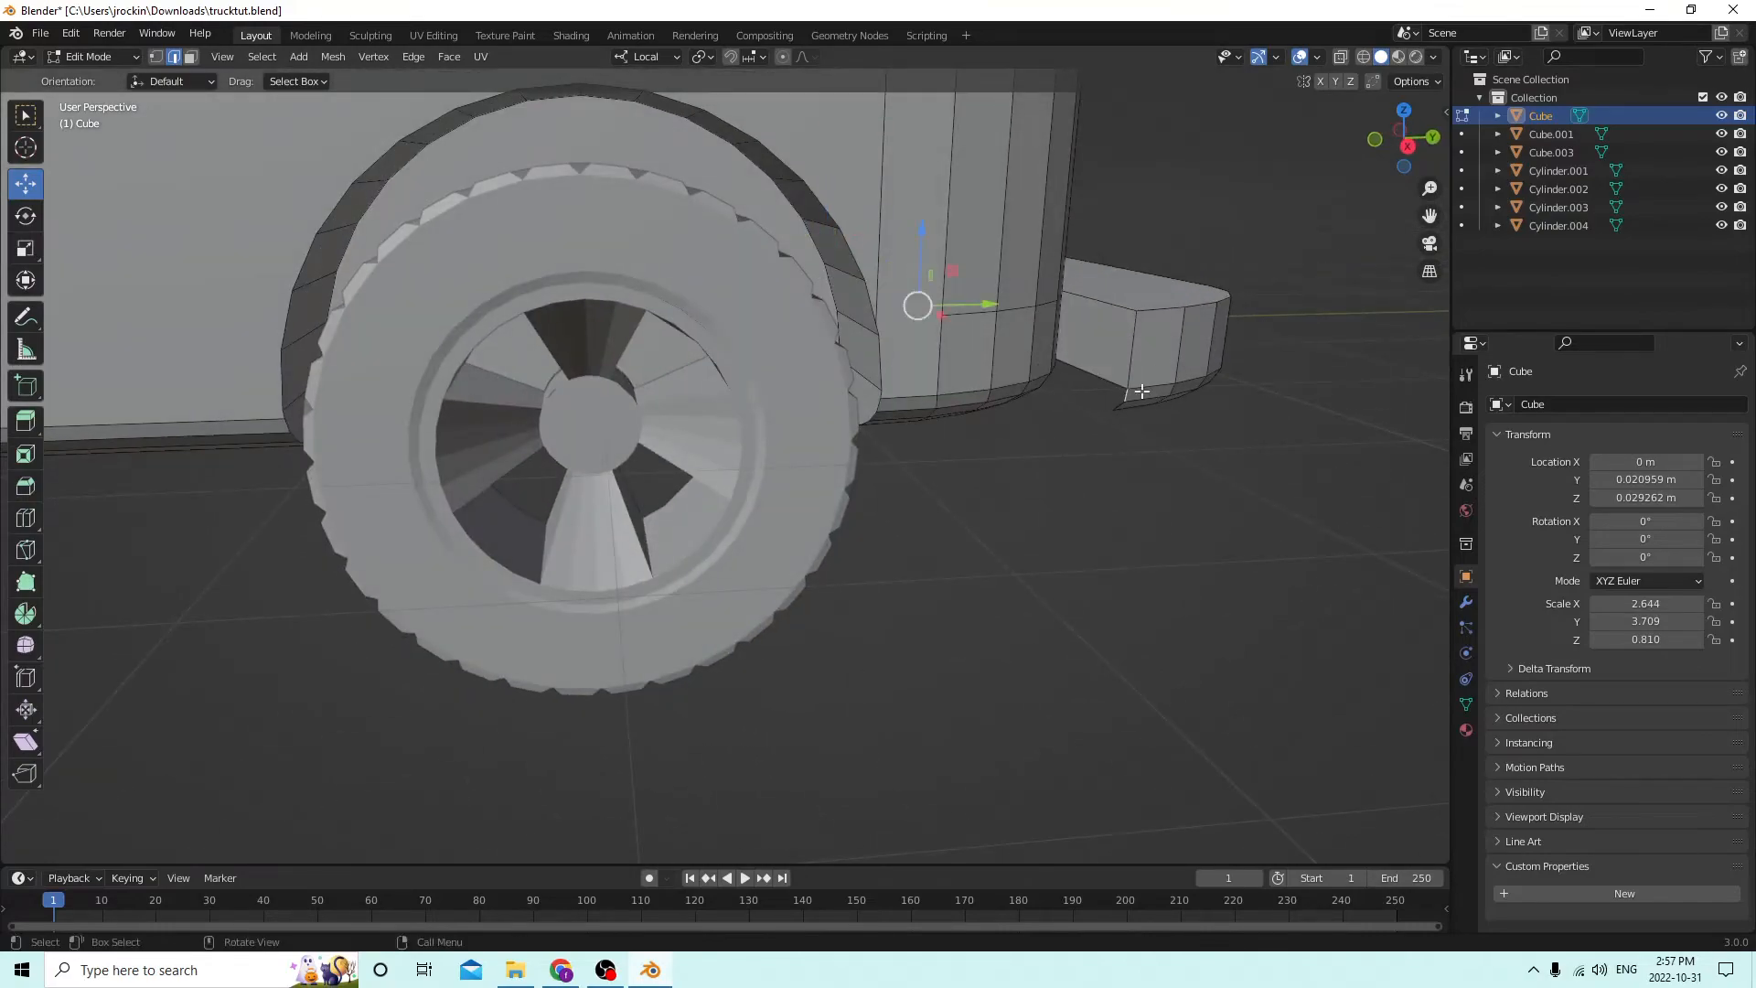
{"action": "middle_click_drag", "start_coordinate": [1142, 391], "coordinate": [594, 288]}
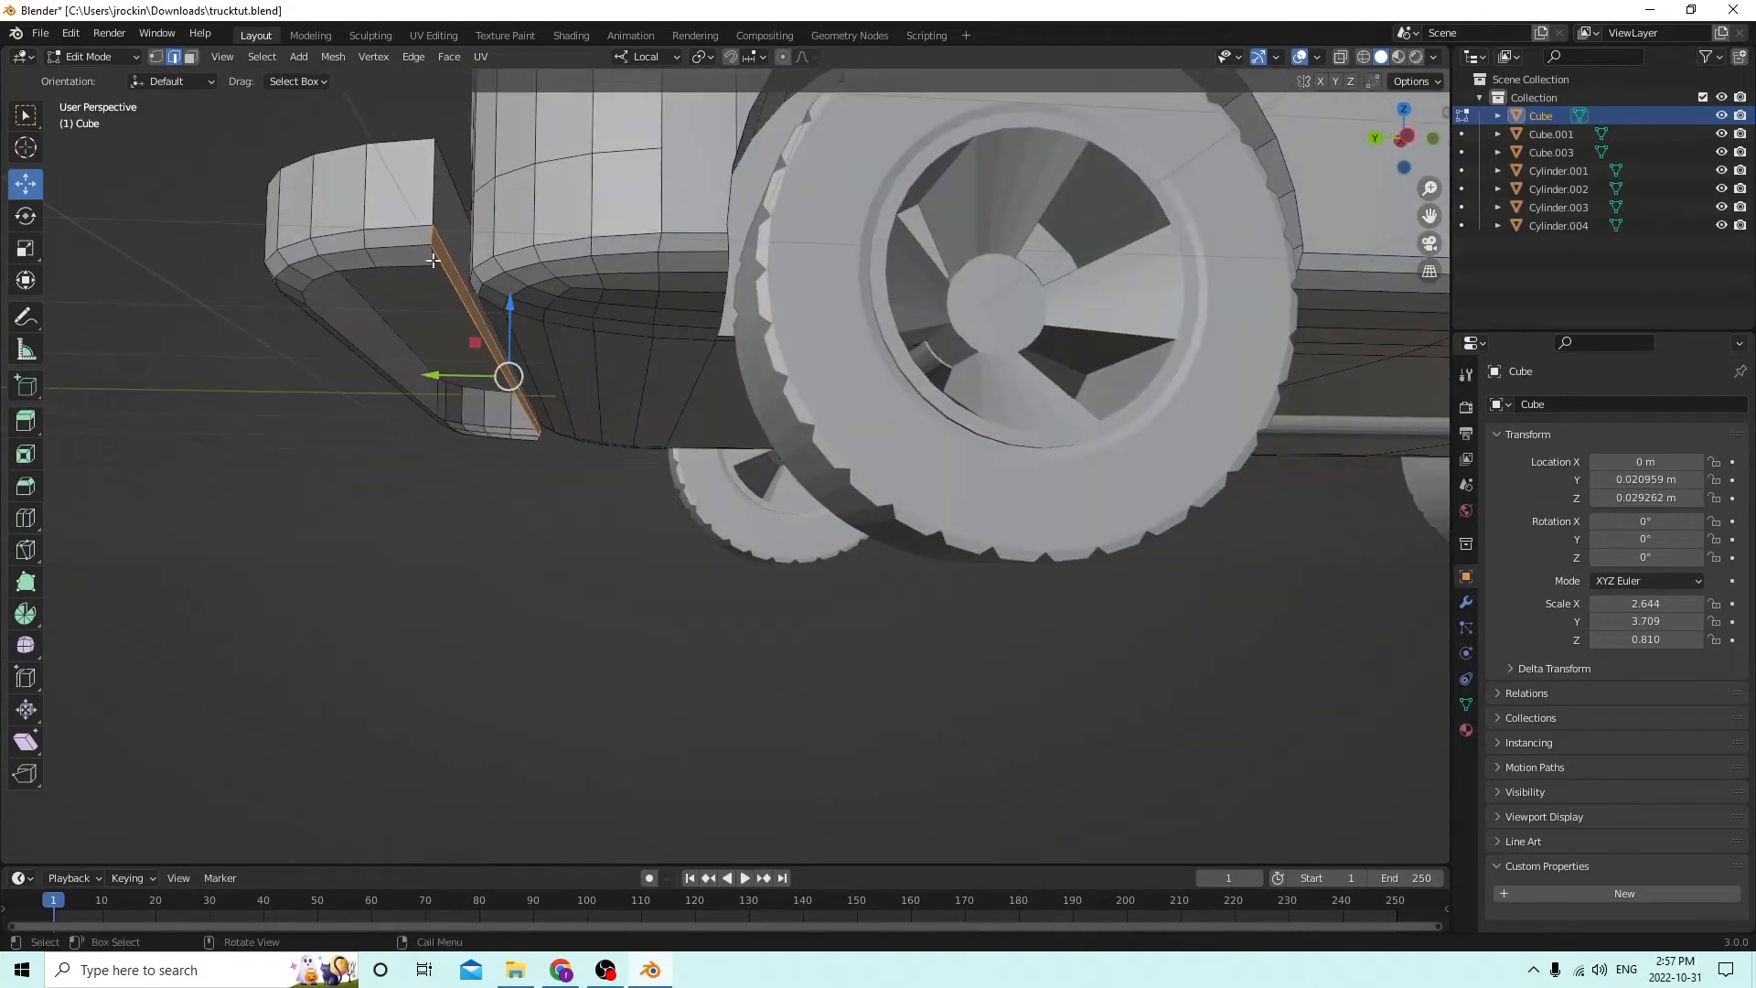
{"action": "middle_click_drag", "start_coordinate": [430, 254], "coordinate": [925, 314]}
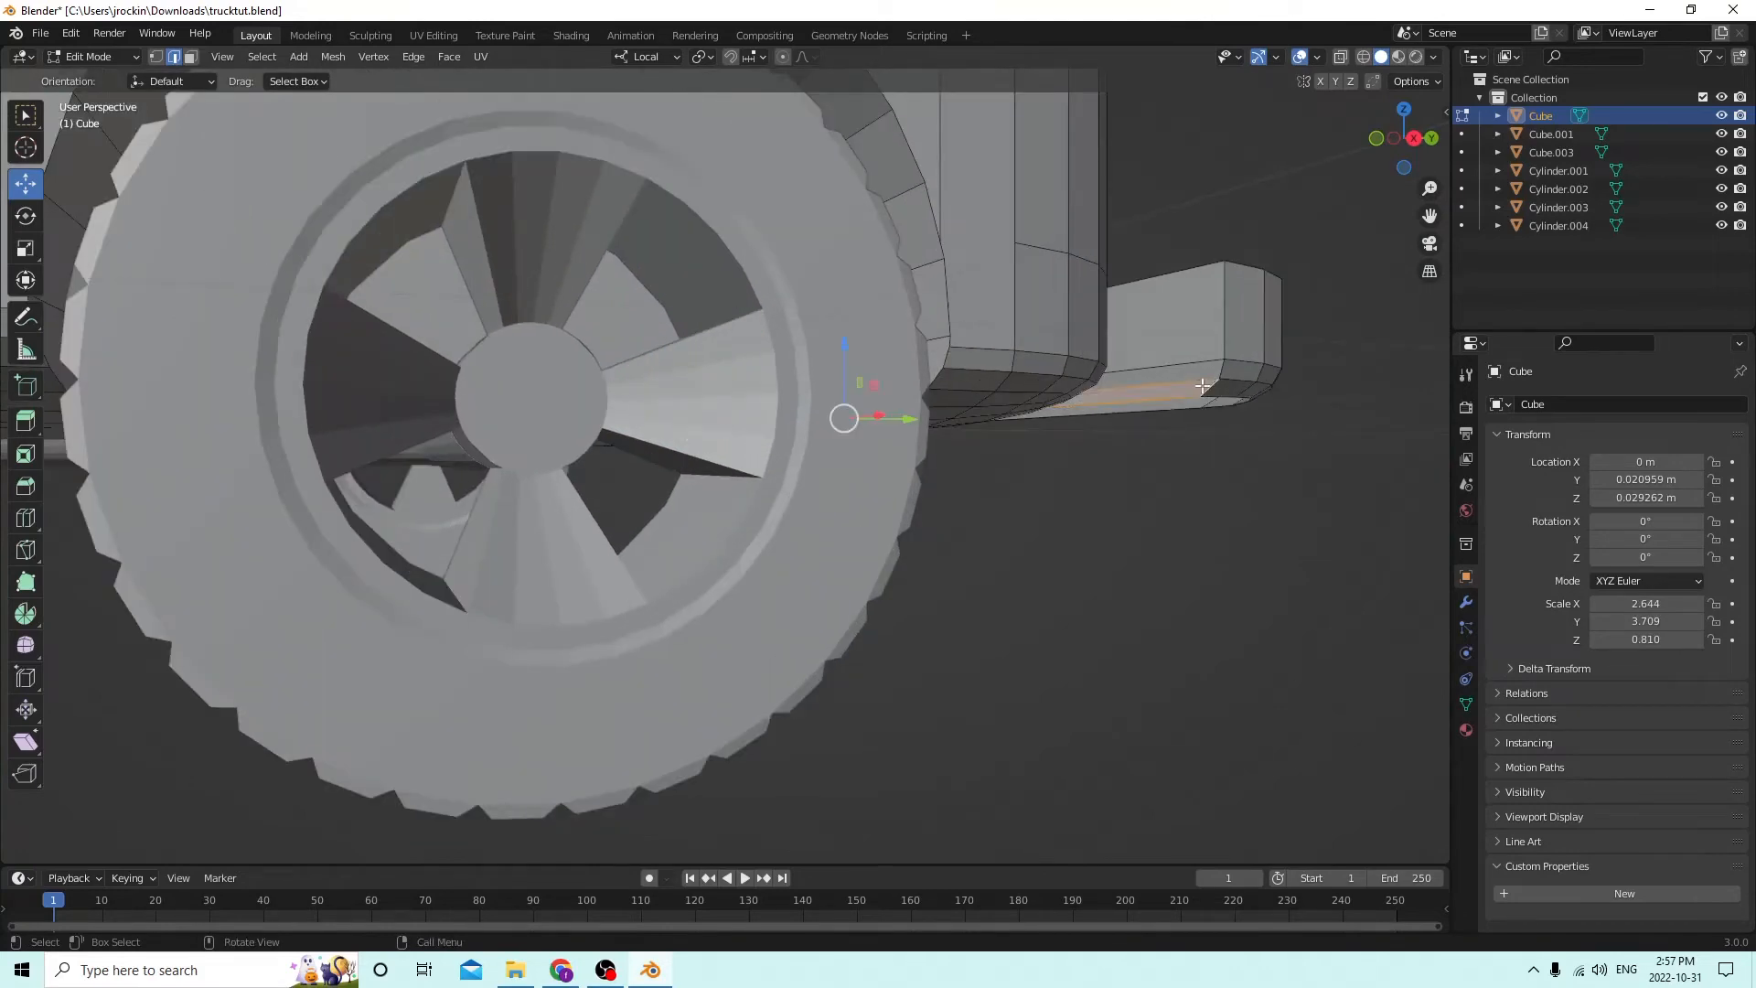
Select the edges bounding the front bumper's open underside and fill them with a face.
{"action": "middle_click_drag", "start_coordinate": [1202, 386], "coordinate": [1249, 304]}
{"action": "left_click", "coordinate": [1182, 277]}
{"action": "middle_click_drag", "start_coordinate": [1056, 307], "coordinate": [961, 291]}
{"action": "middle_click_drag", "start_coordinate": [864, 277], "coordinate": [858, 307]}
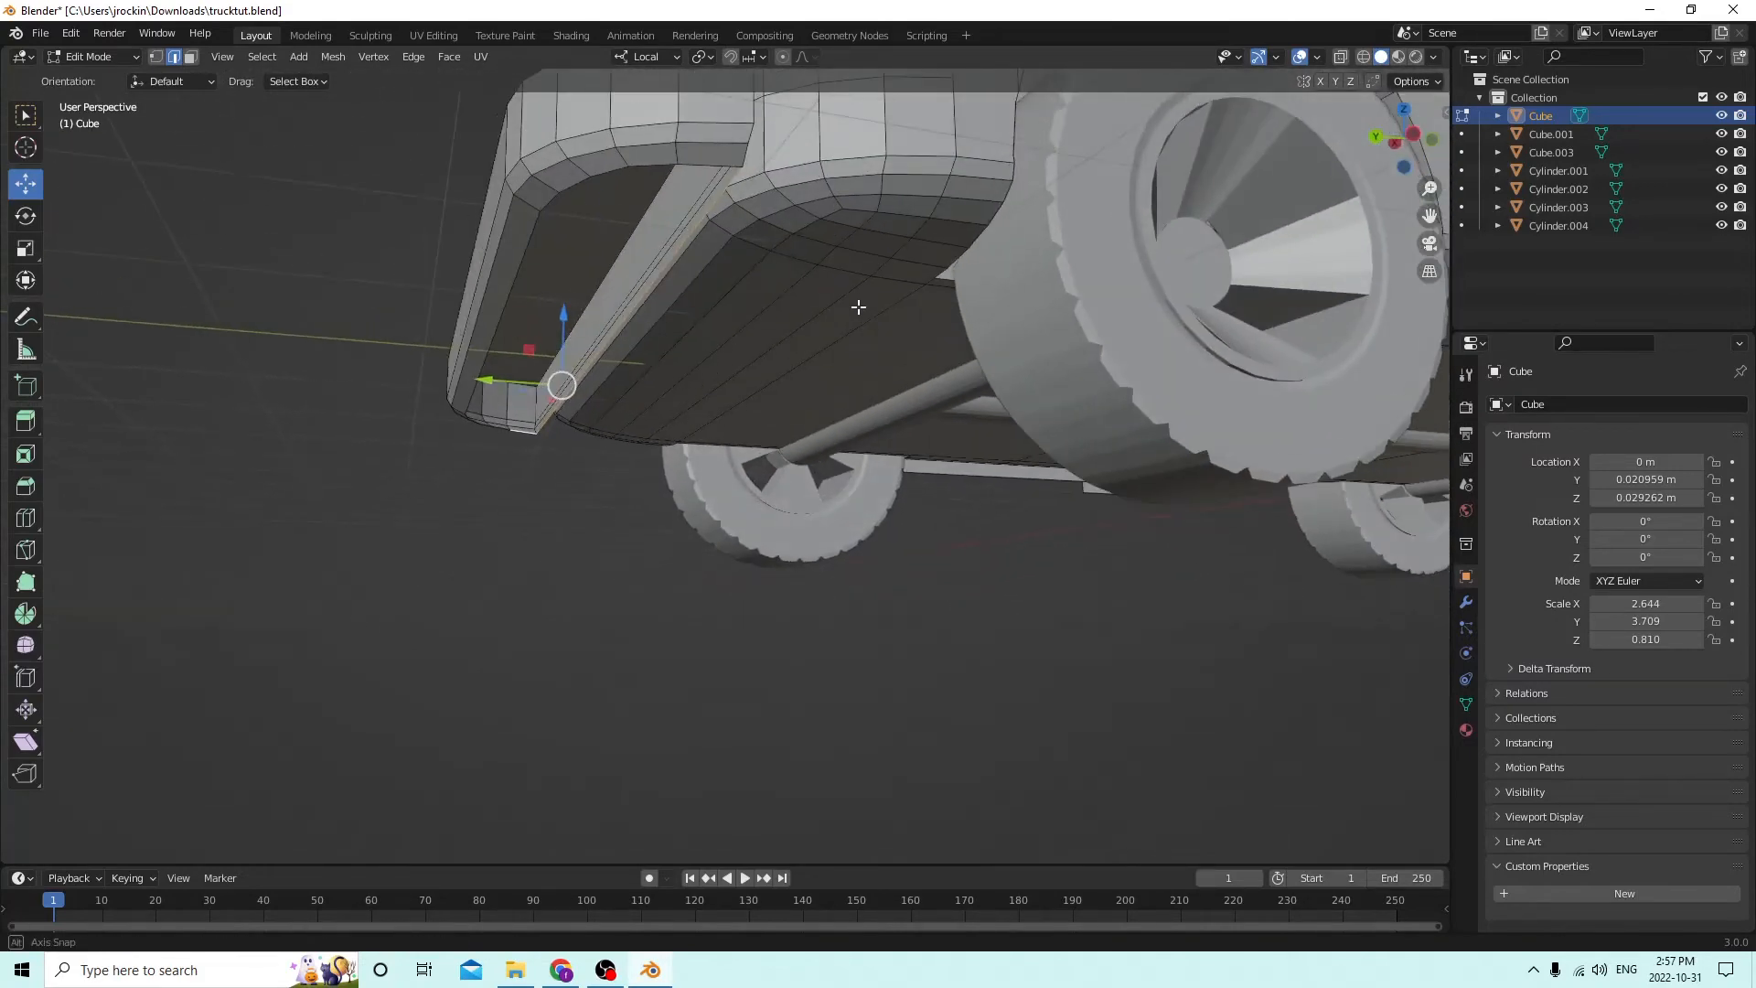
{"action": "left_click", "coordinate": [695, 166], "text": "ctrl"}
{"action": "middle_click_drag", "start_coordinate": [695, 166], "coordinate": [749, 181]}
{"action": "key", "text": "f"}
{"action": "middle_click_drag", "start_coordinate": [876, 258], "coordinate": [1193, 336]}
Select all geometry linked to the front bumper and separate it from the truck body into its own object.
{"action": "key", "text": "Tab"}
{"action": "key", "text": "Tab"}
{"action": "middle_click_drag", "start_coordinate": [1018, 315], "coordinate": [1298, 350]}
{"action": "key", "text": "Tab"}
{"action": "left_click", "coordinate": [1299, 350]}
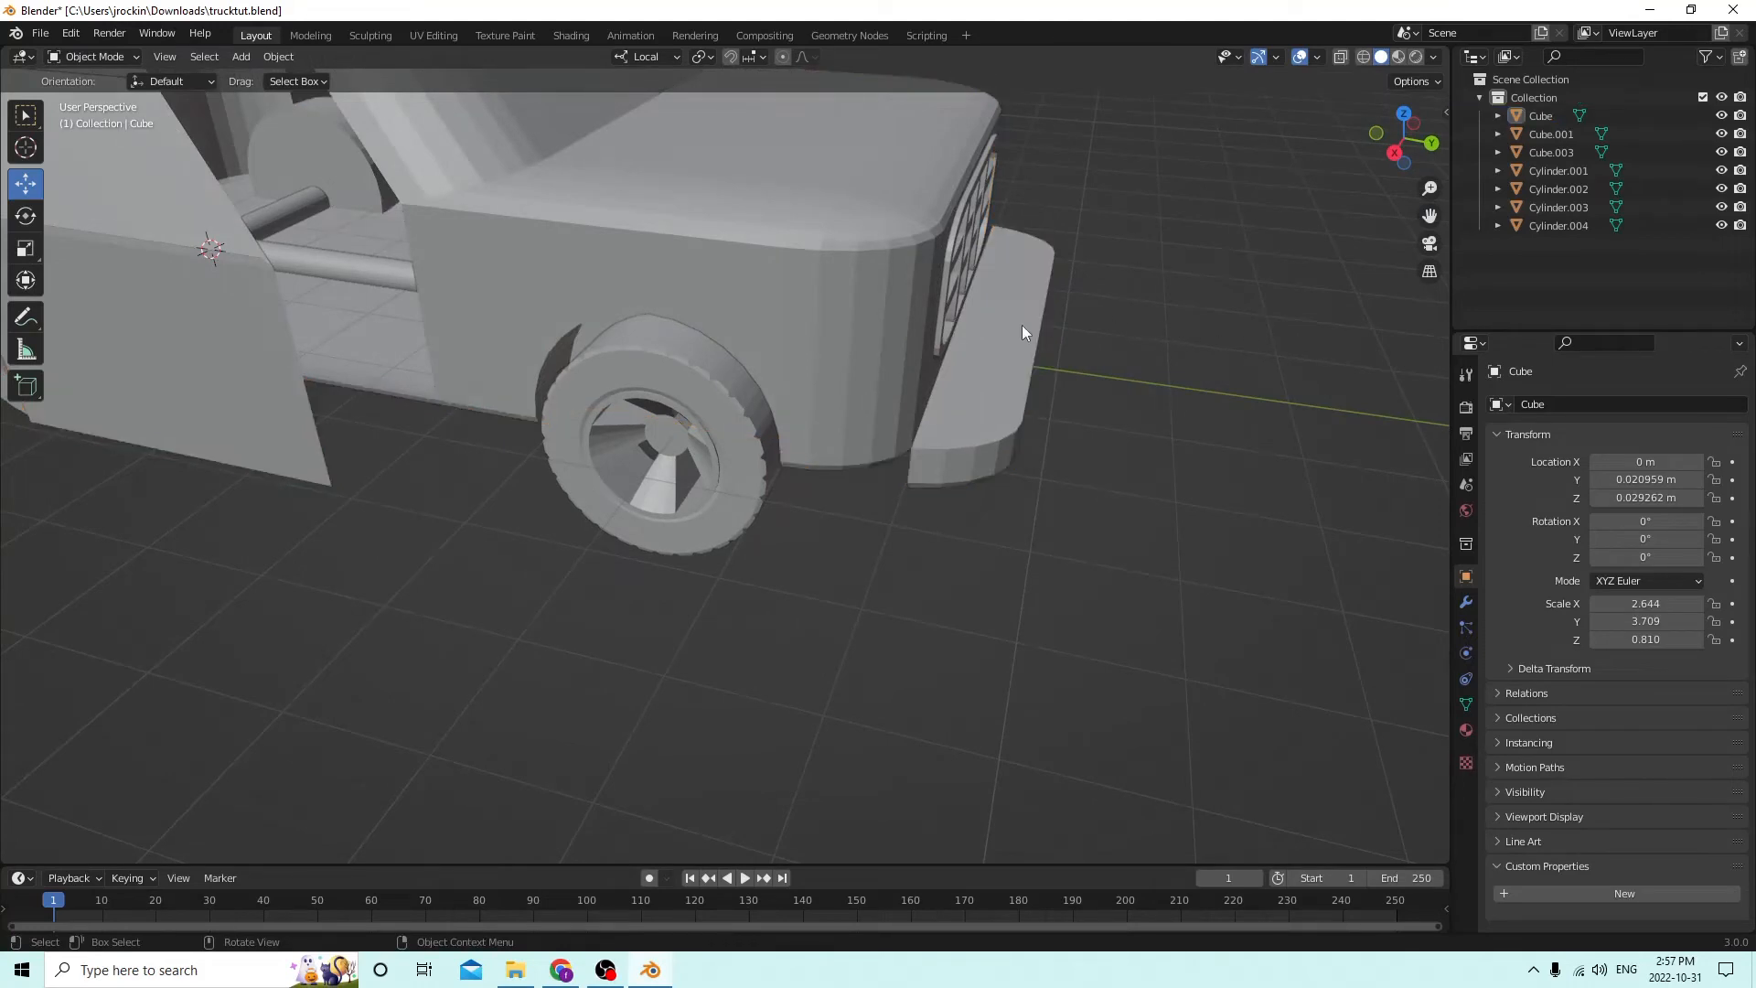
{"action": "key", "text": "Tab"}
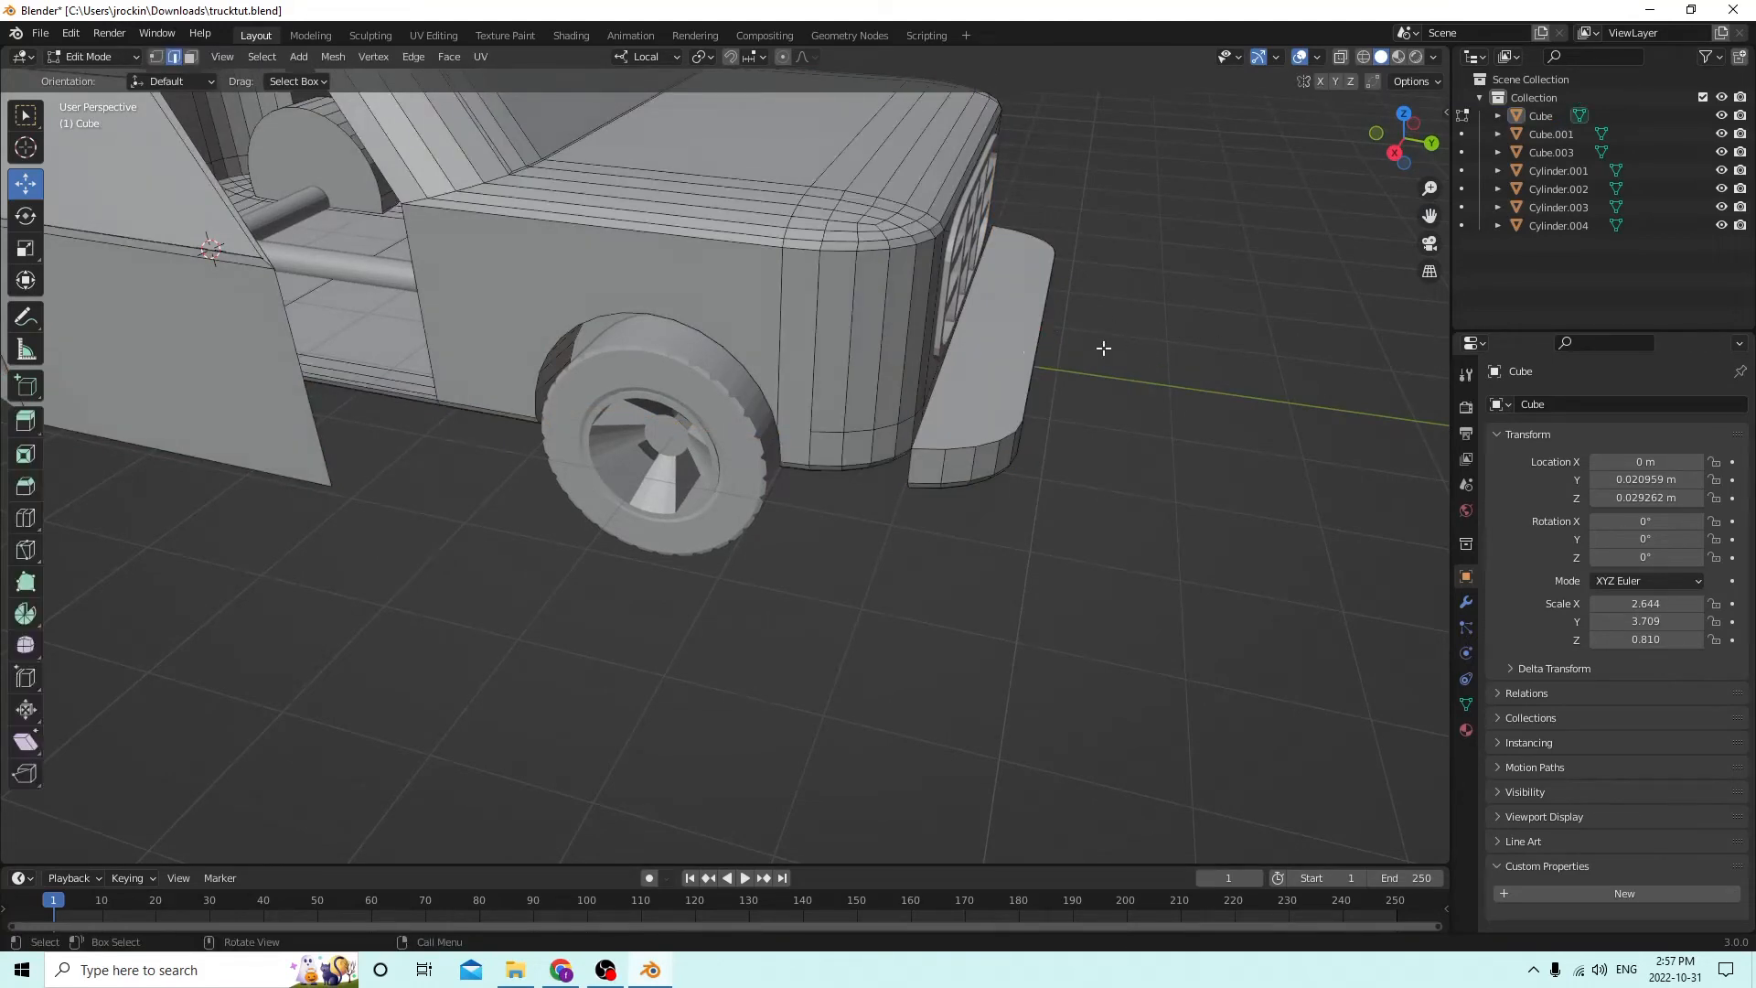
{"action": "key", "text": "l"}
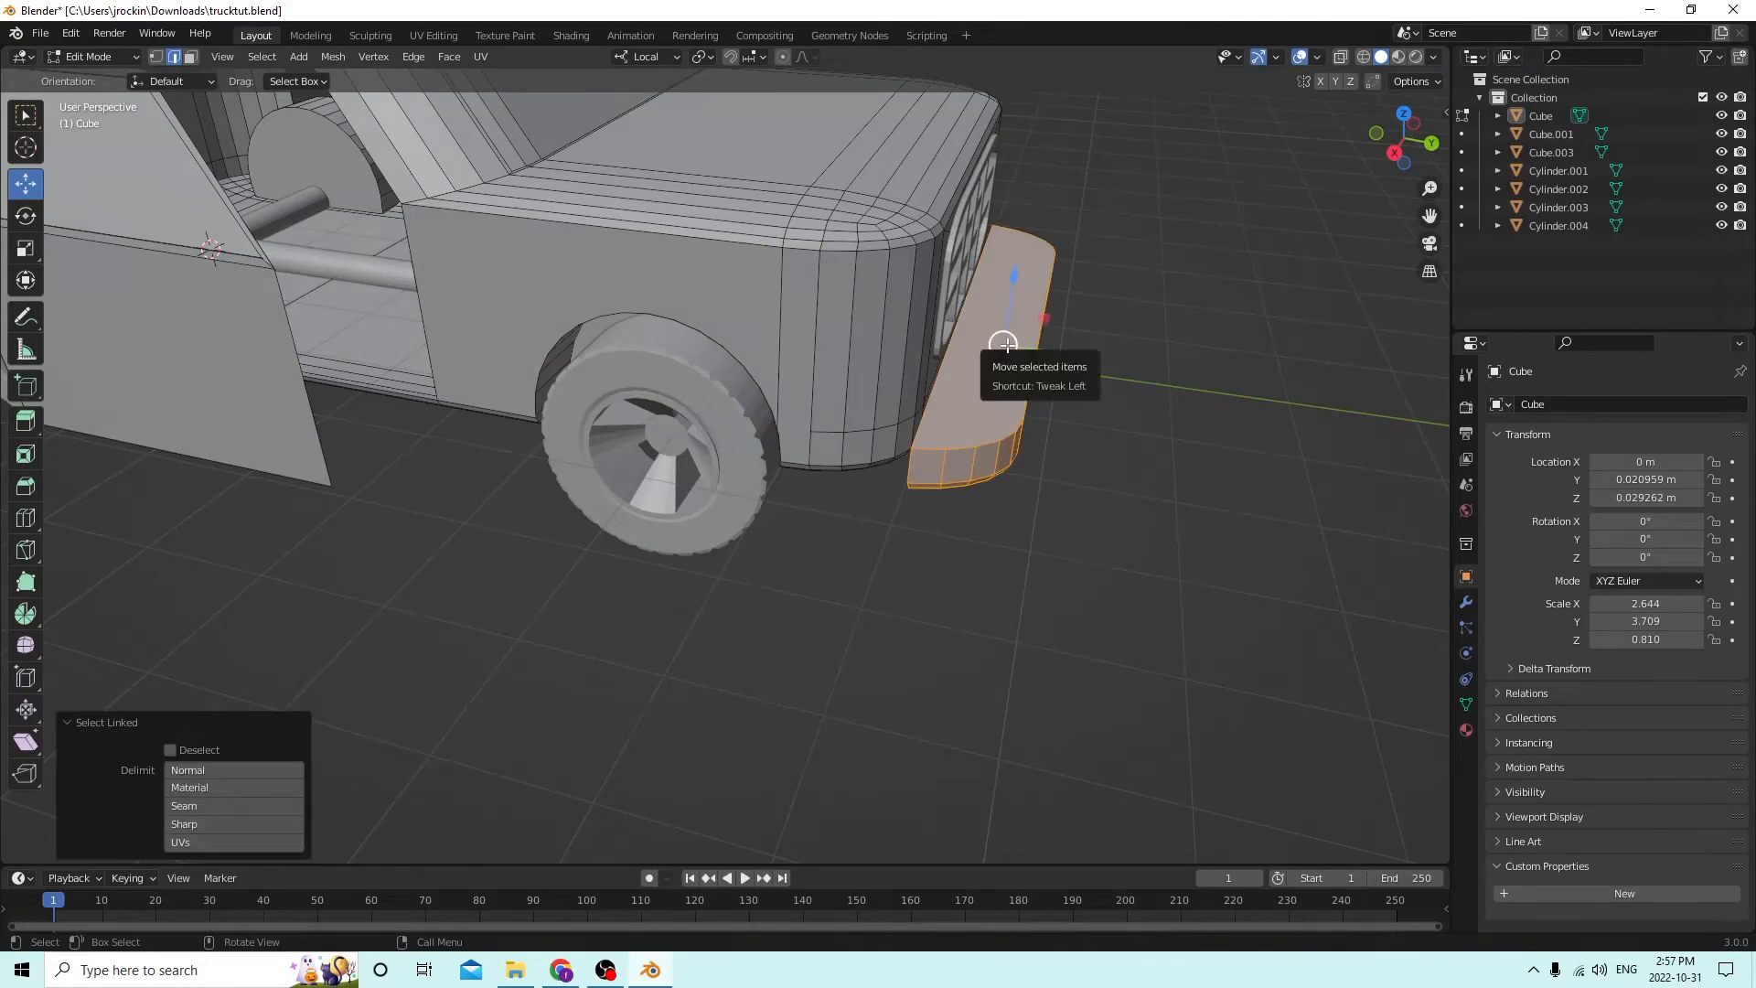
{"action": "key", "text": "p"}
{"action": "left_click", "coordinate": [1005, 344]}
{"action": "key", "text": "Tab"}
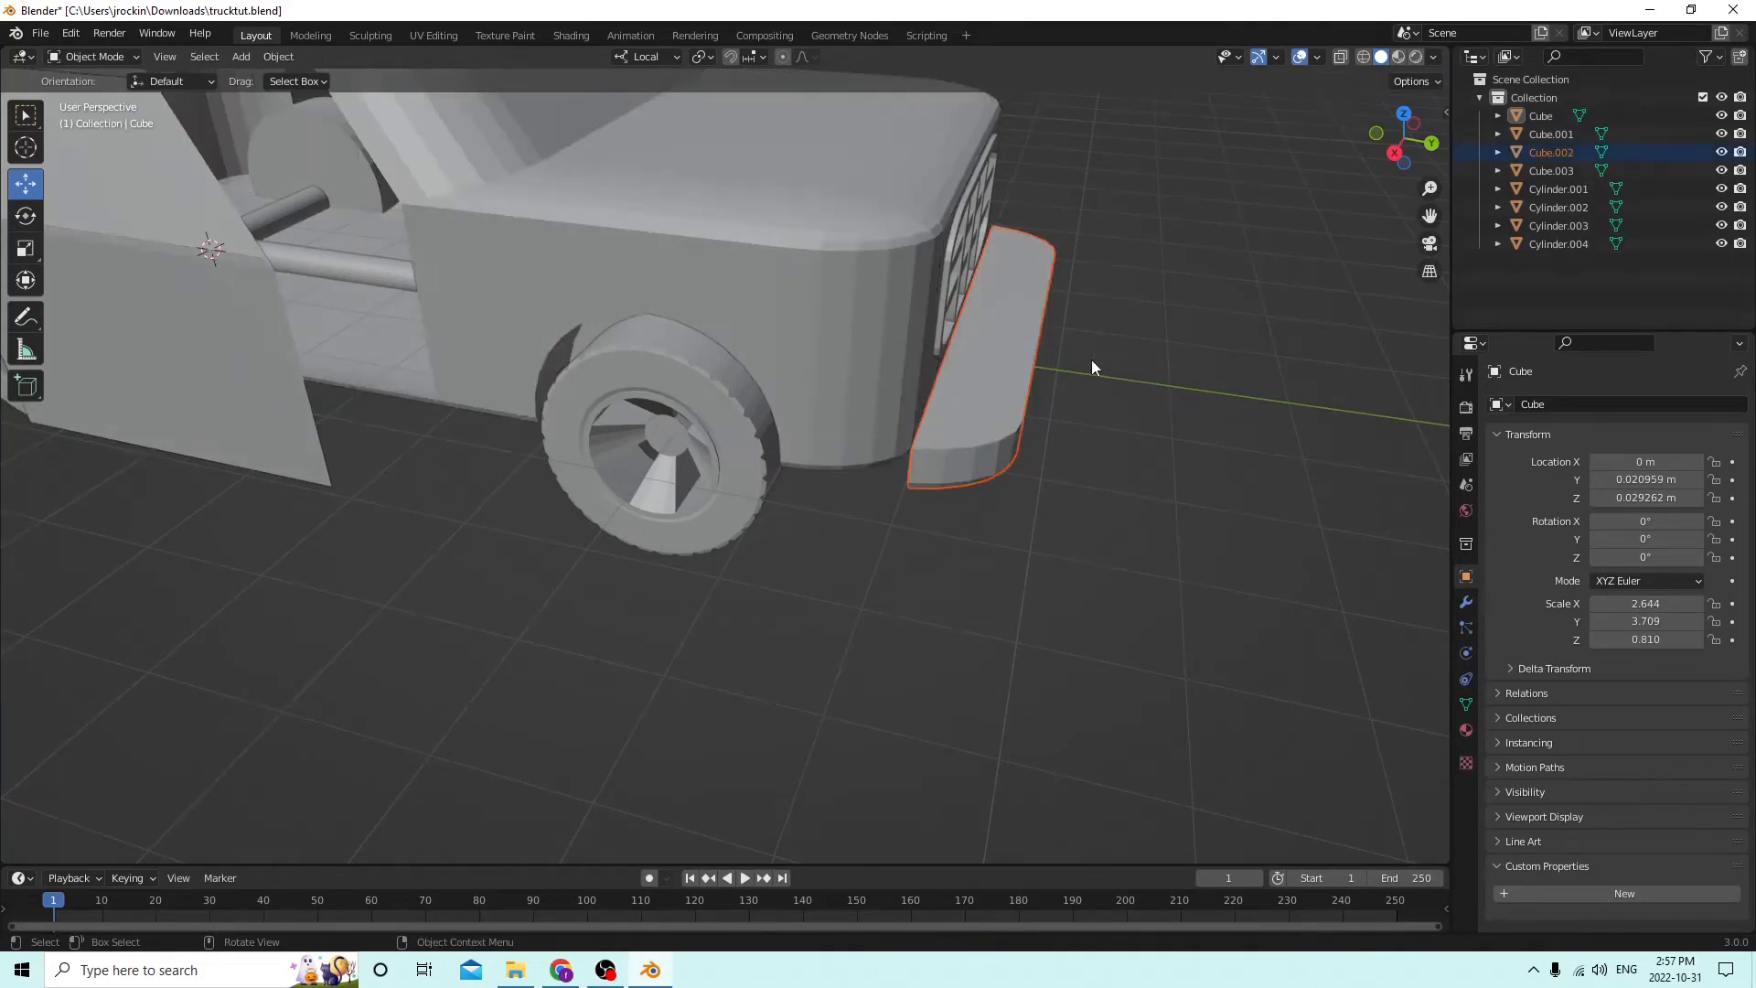
Scale the separated front bumper along its local Y axis by about 0.583.
{"action": "middle_click_drag", "start_coordinate": [1090, 359], "coordinate": [1042, 366]}
{"action": "left_click", "coordinate": [1054, 344]}
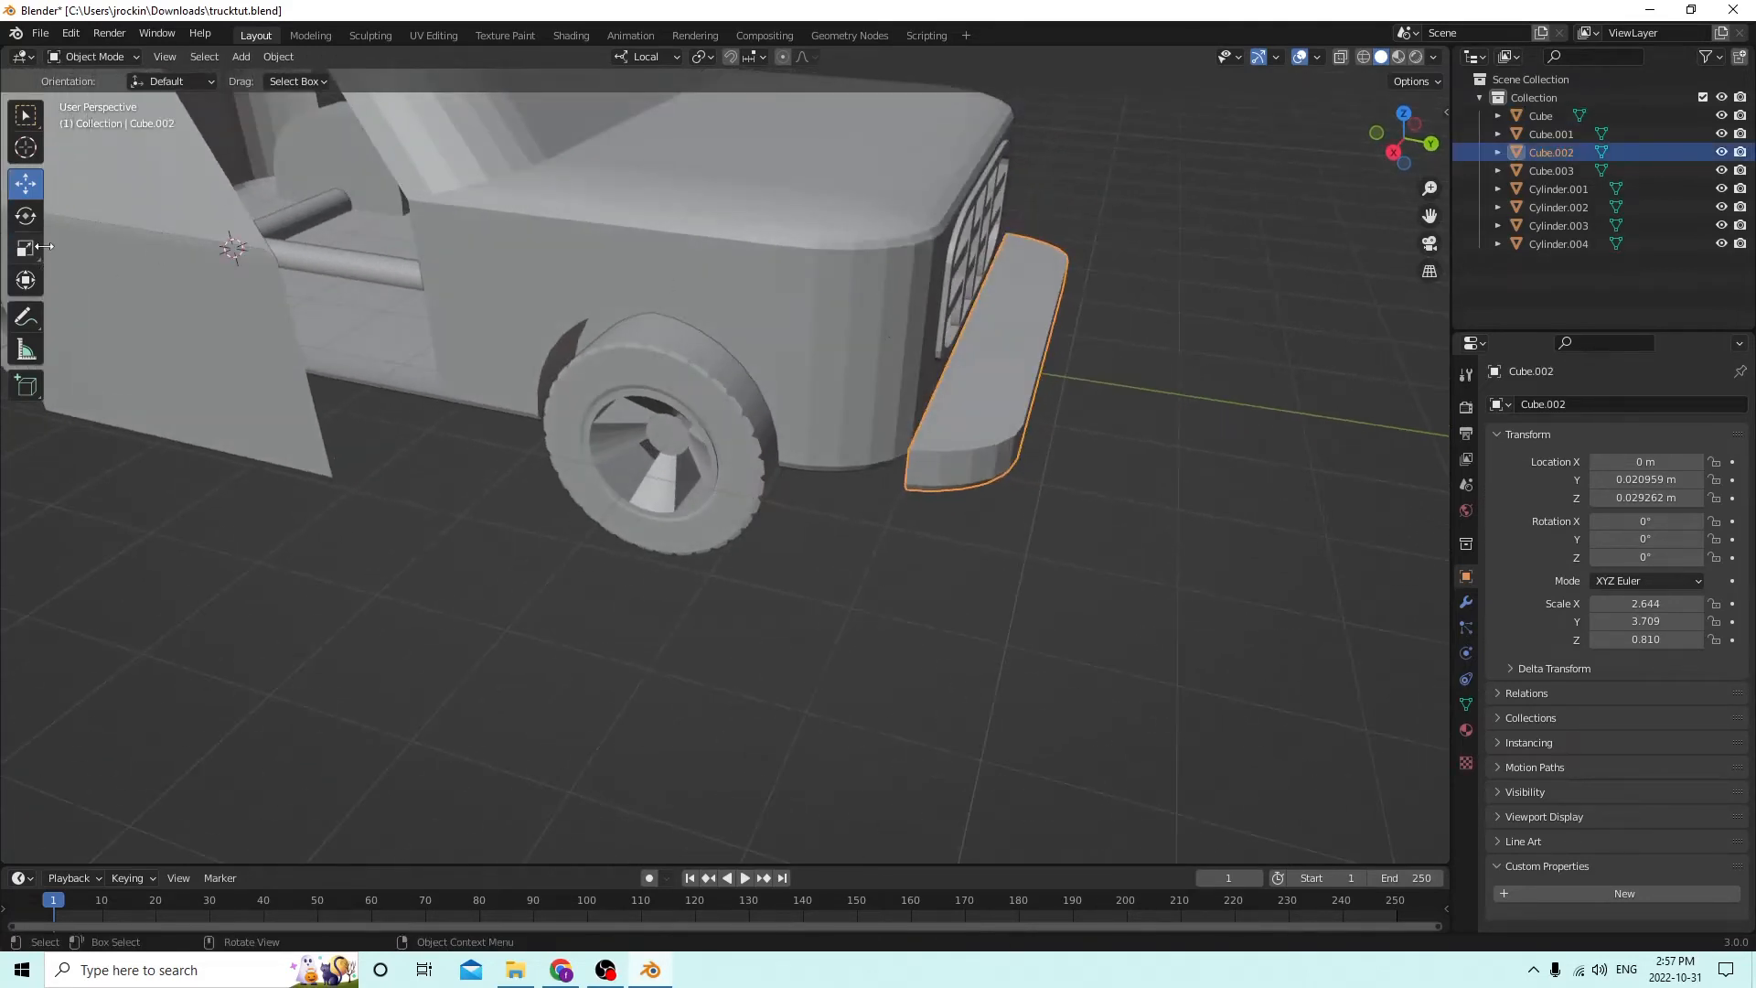
{"action": "scroll", "coordinate": [755, 267], "scroll_direction": "down", "scroll_amount": 2}
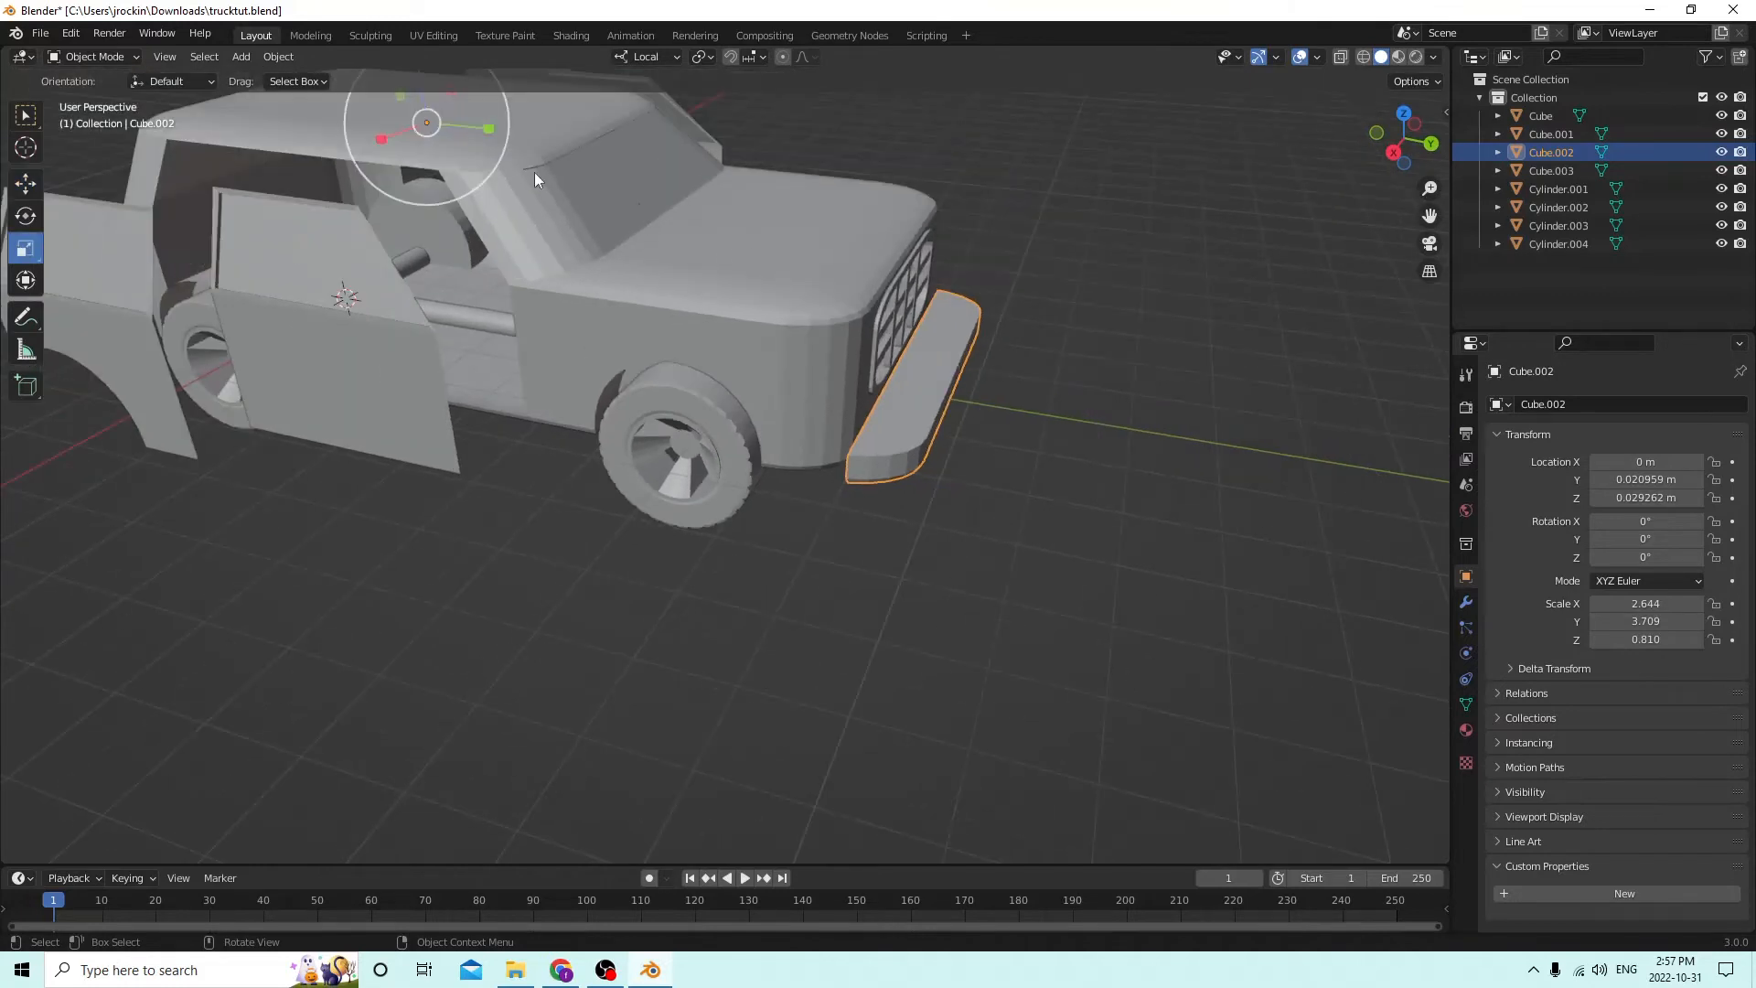
{"action": "left_click_drag", "start_coordinate": [485, 130], "coordinate": [456, 126]}
{"action": "middle_click_drag", "start_coordinate": [459, 126], "coordinate": [532, 137]}
Move the front bumper about 0.0288 m along local Y so it sits against the truck's front.
{"action": "left_click", "coordinate": [26, 183]}
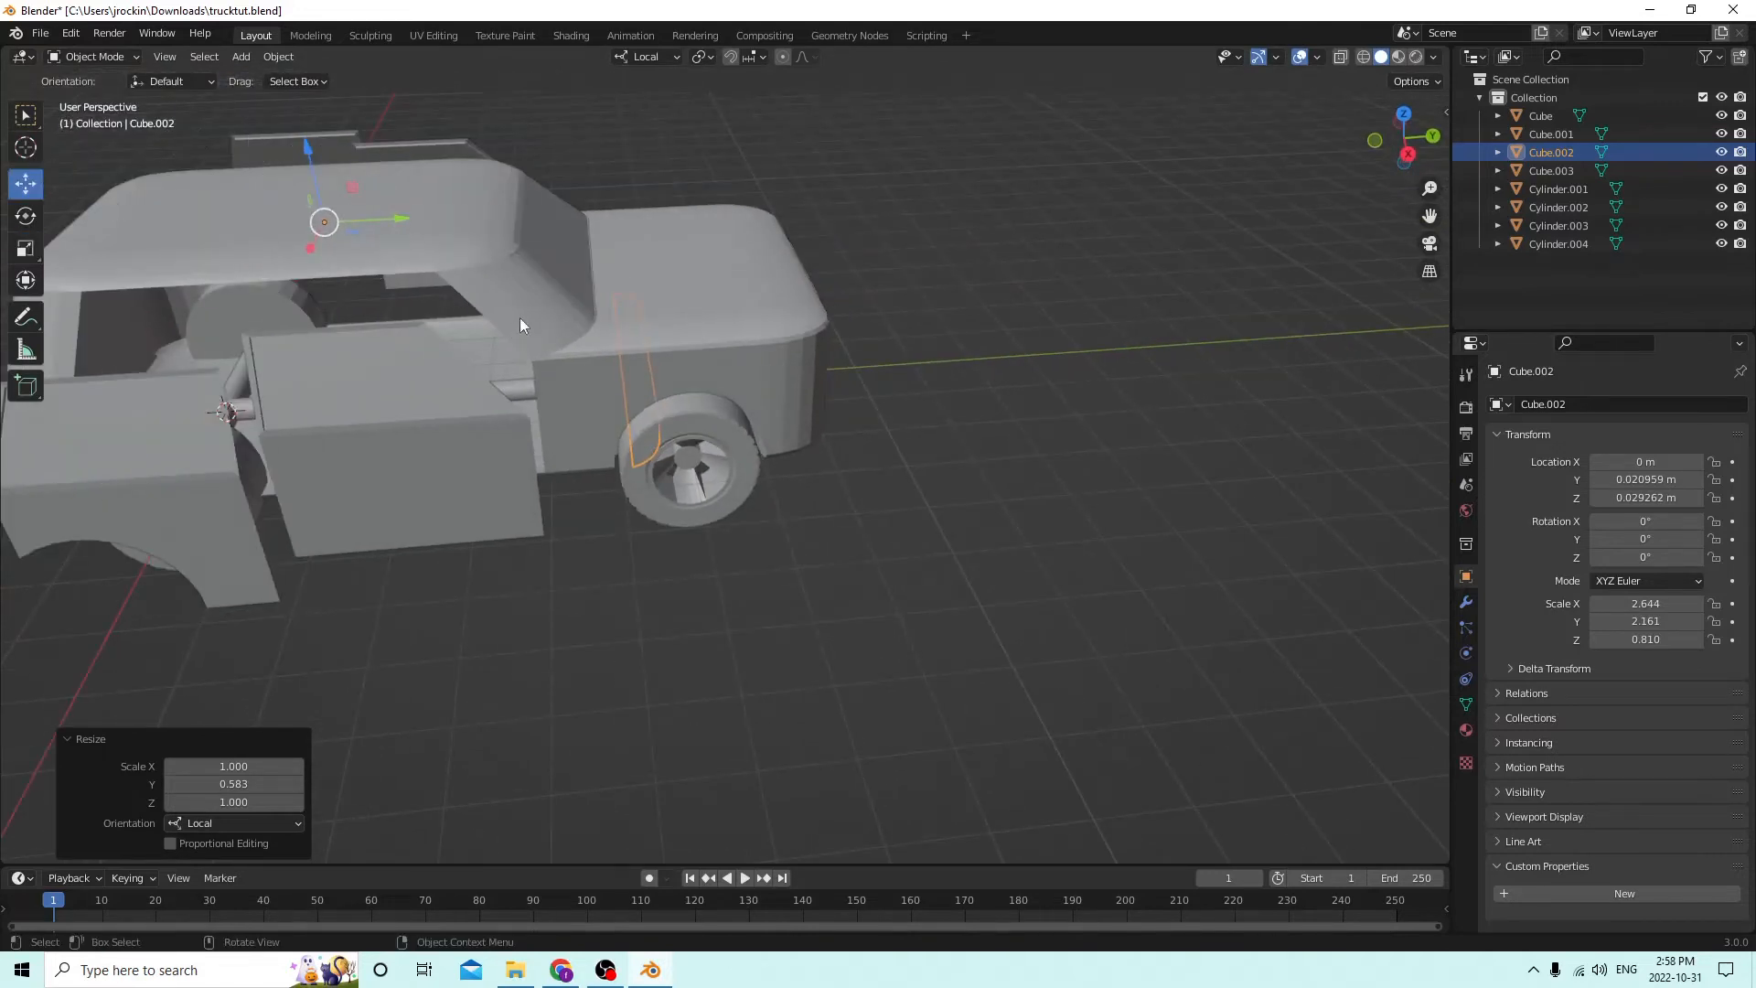
{"action": "left_click_drag", "start_coordinate": [389, 216], "coordinate": [596, 179]}
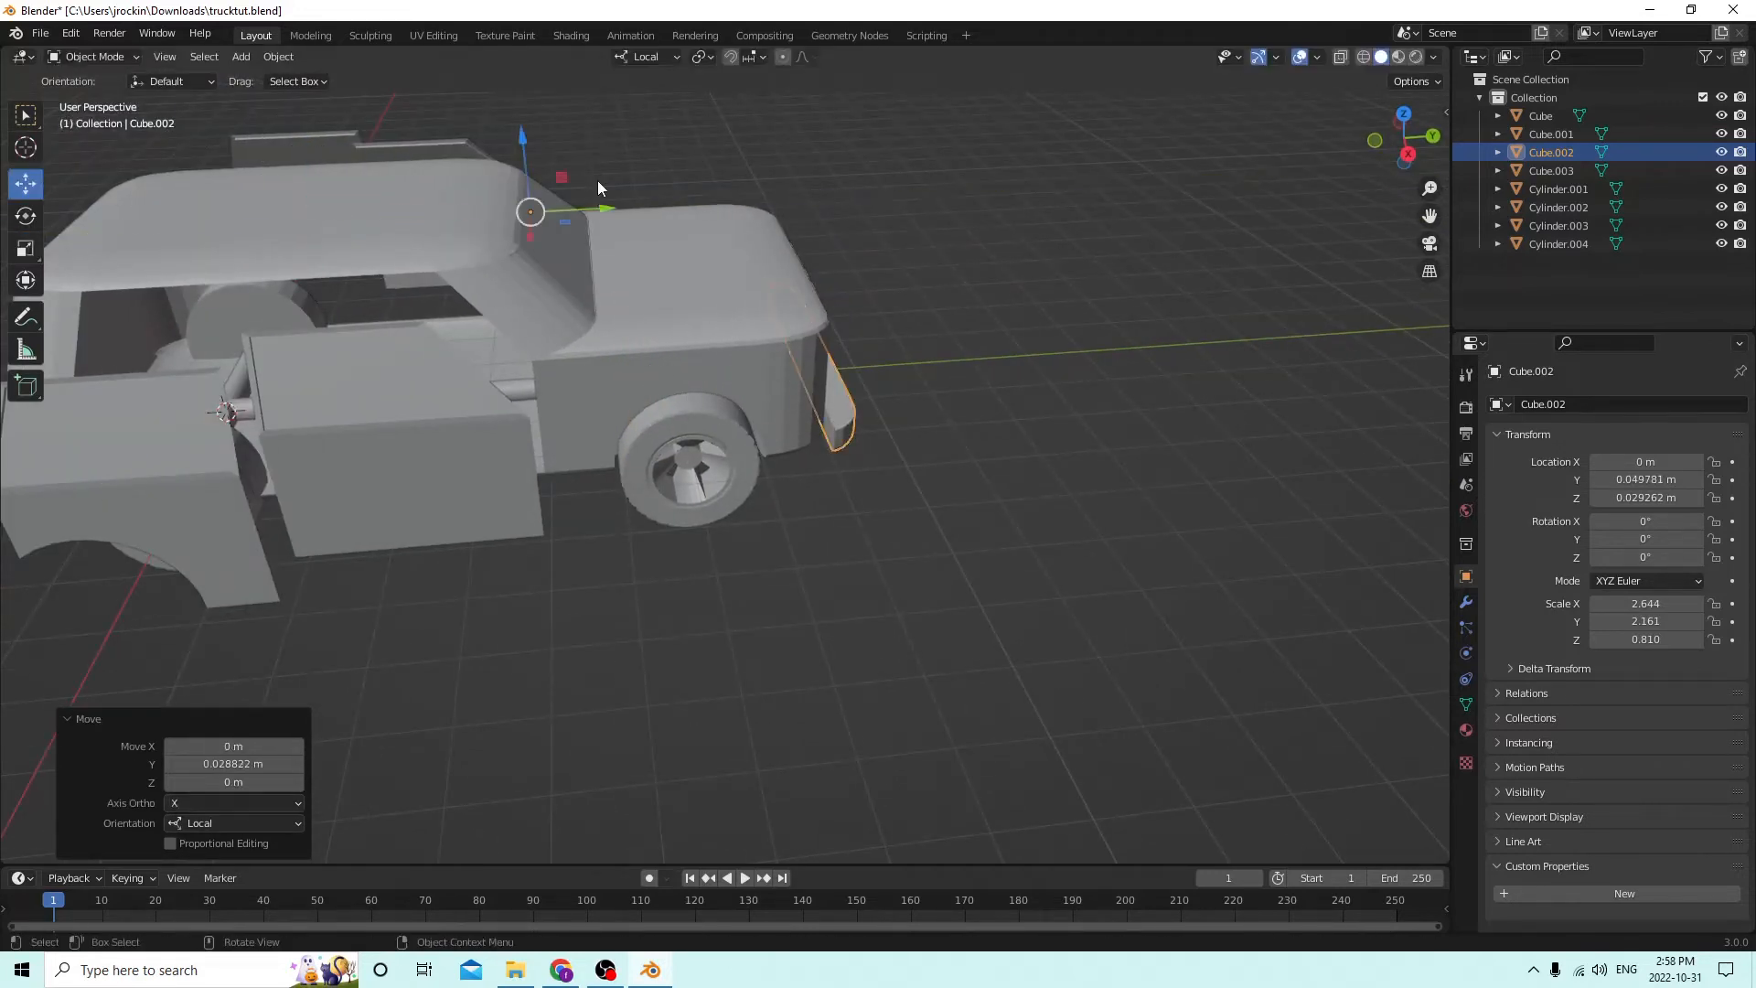
{"action": "middle_click_drag", "start_coordinate": [596, 180], "coordinate": [539, 154]}
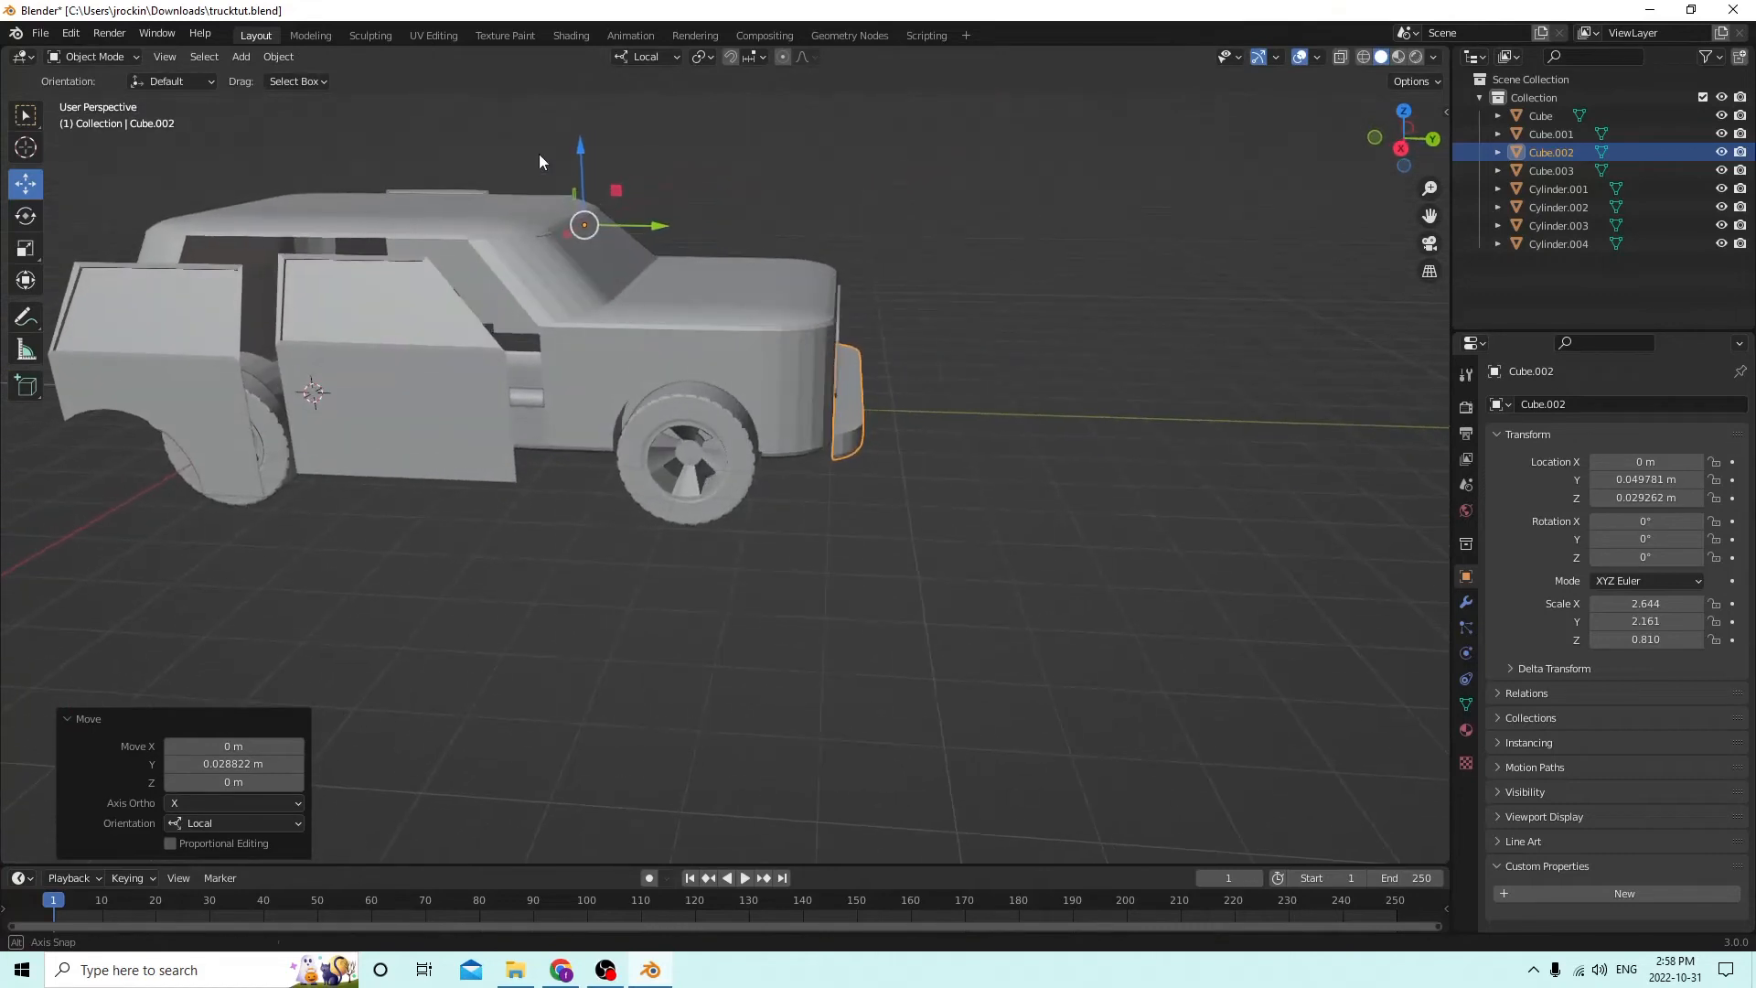
Duplicate the front bumper in place and move the copy about -0.1125 m along local Y to the truck's rear.
{"action": "key", "text": "shift+d"}
{"action": "right_click", "coordinate": [697, 195]}
{"action": "scroll", "coordinate": [700, 201], "scroll_direction": "down", "scroll_amount": 2}
{"action": "middle_click_drag", "start_coordinate": [710, 245], "coordinate": [720, 274]}
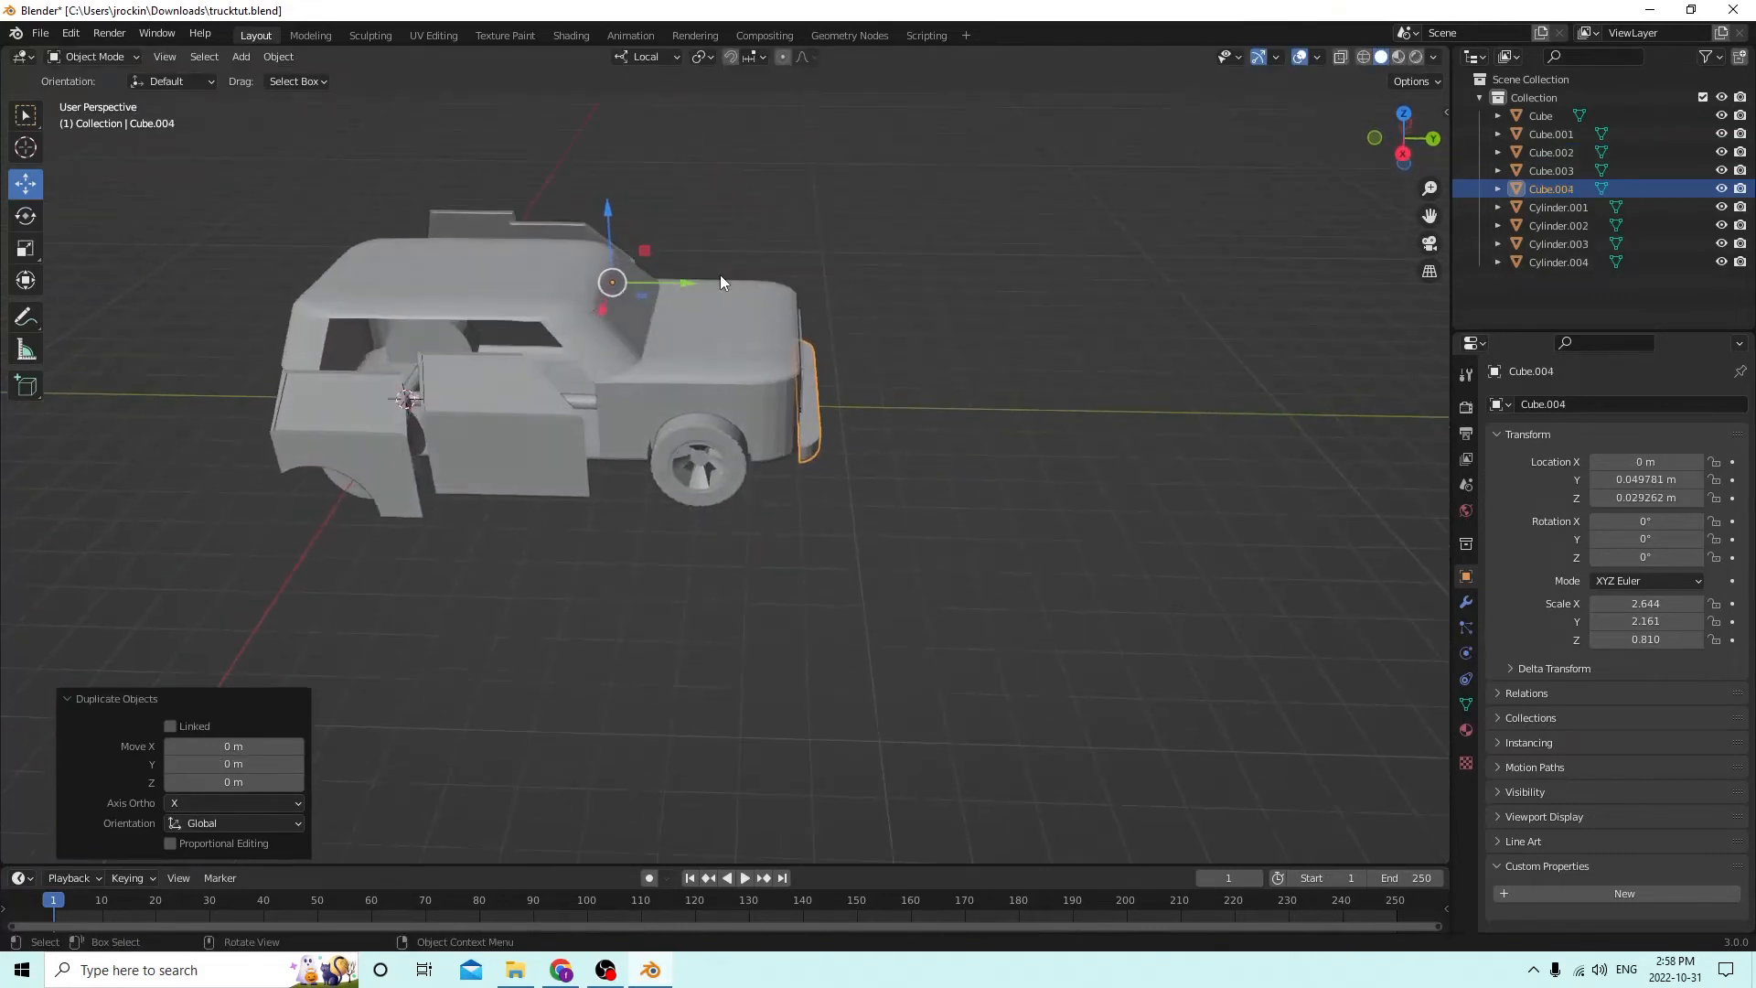
{"action": "left_click_drag", "start_coordinate": [660, 282], "coordinate": [166, 242]}
{"action": "middle_click_drag", "start_coordinate": [166, 241], "coordinate": [313, 229]}
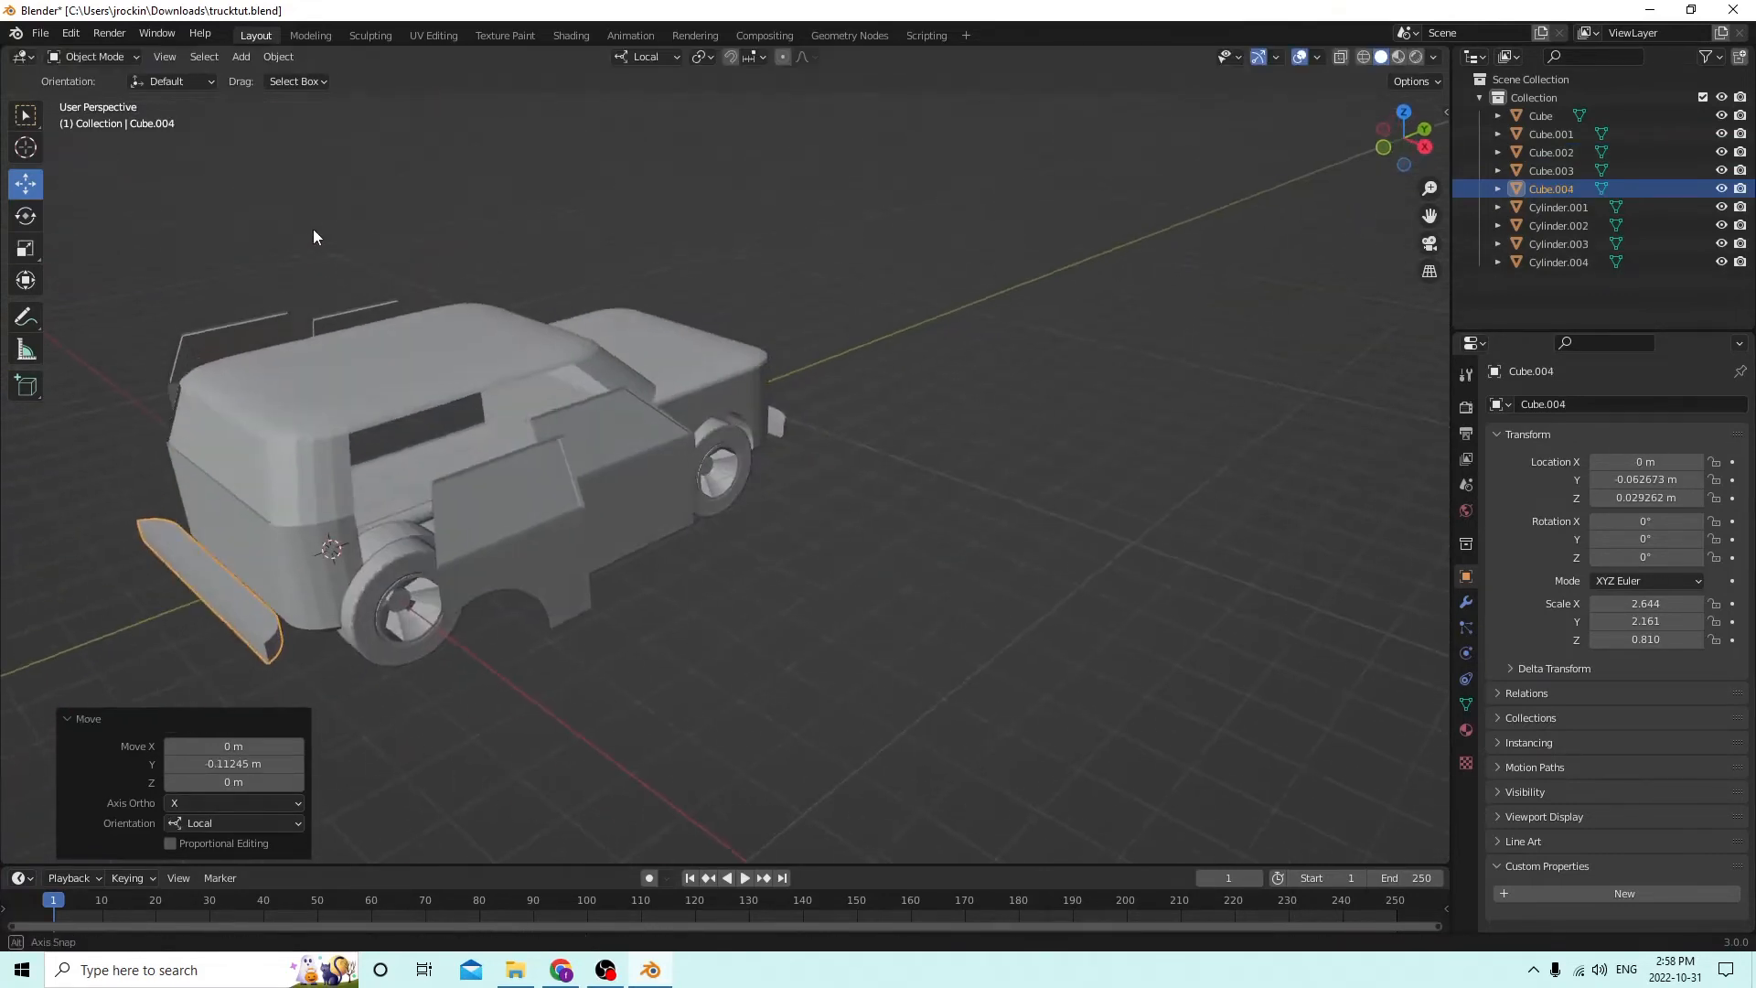
Turn the bumper copy around by setting its Z rotation to 180°.
{"action": "left_click", "coordinate": [1635, 557]}
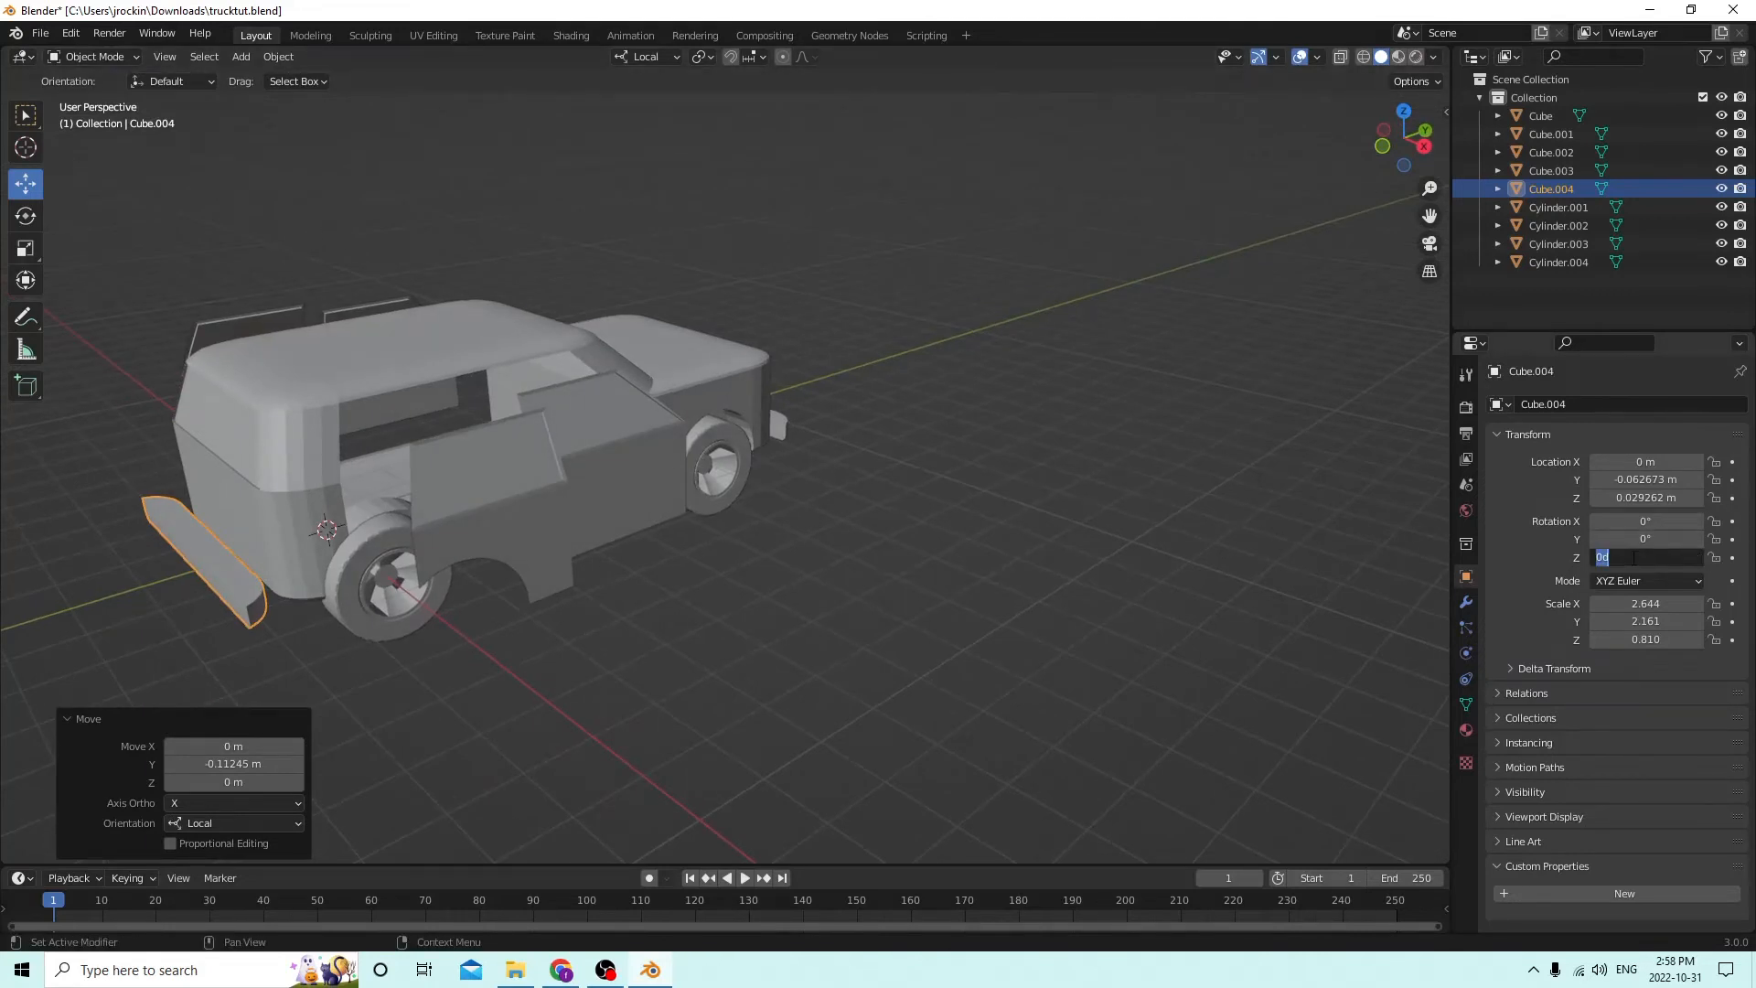
{"action": "type", "text": "180"}
{"action": "key", "text": "Return"}
Move the rotated bumper about -0.0870 m along local Y to the truck's rear, and fine-tune it by about -0.0001 m.
{"action": "middle_click_drag", "start_coordinate": [1426, 526], "coordinate": [174, 408]}
{"action": "left_click_drag", "start_coordinate": [136, 408], "coordinate": [461, 355]}
{"action": "middle_click_drag", "start_coordinate": [461, 355], "coordinate": [994, 338]}
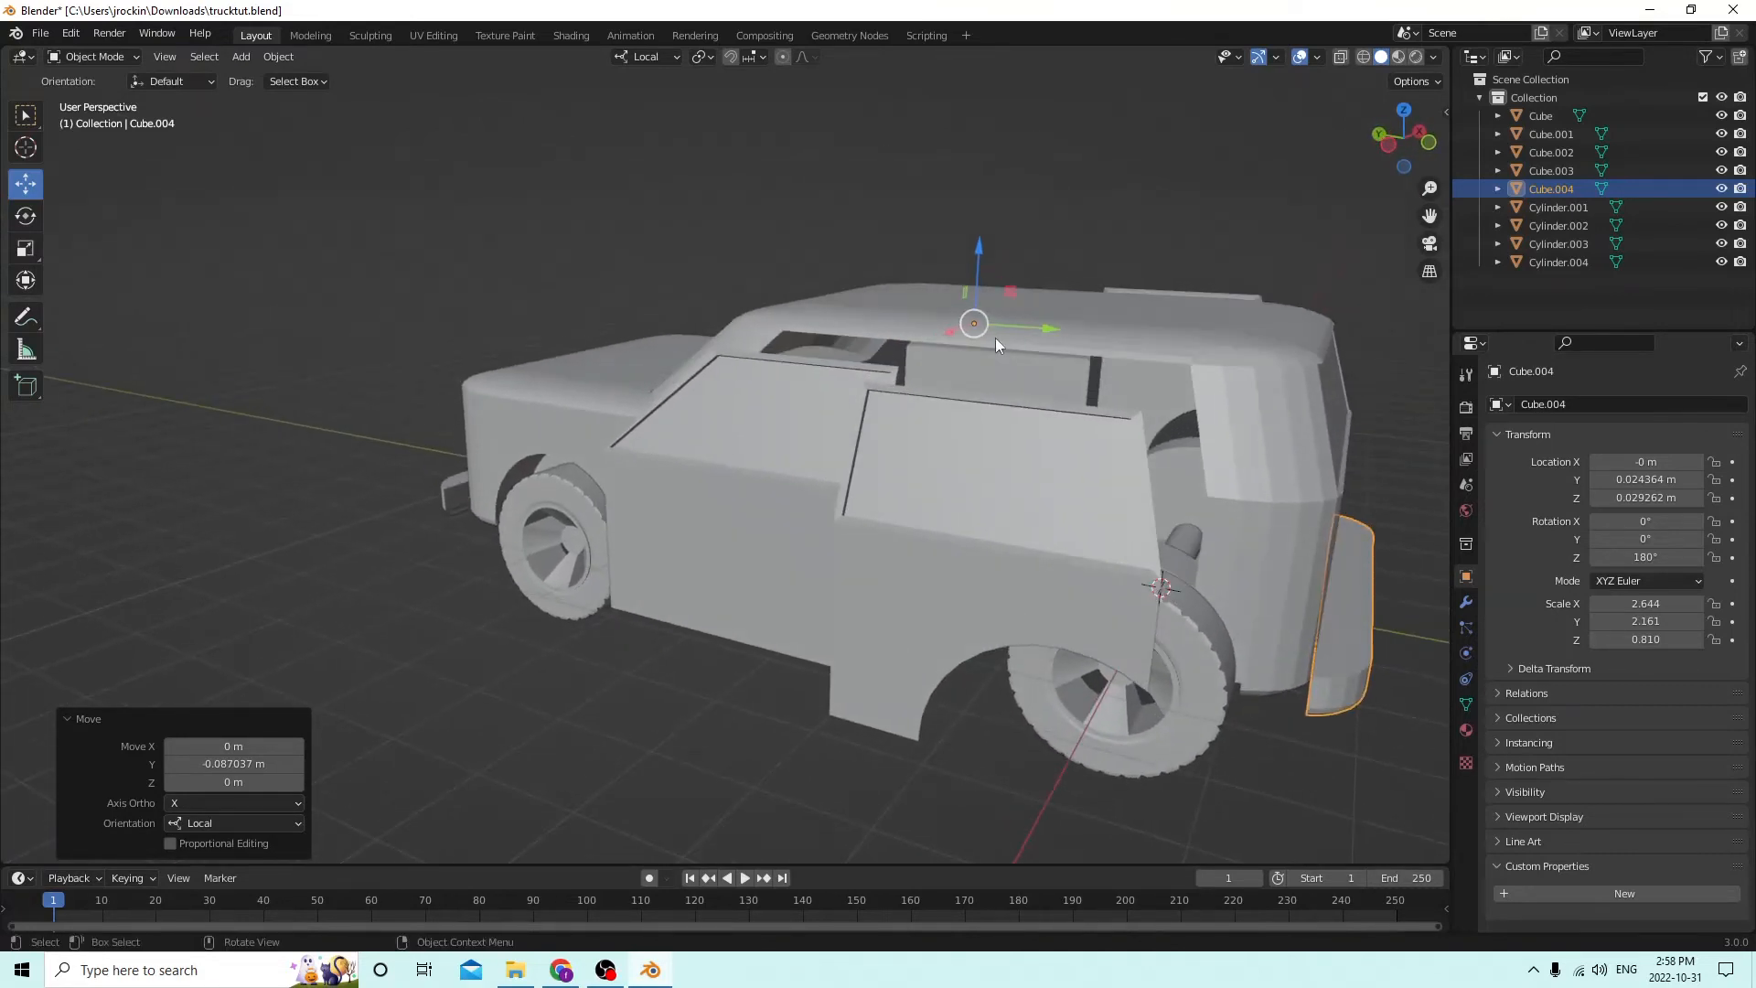
{"action": "left_click_drag", "start_coordinate": [1043, 331], "coordinate": [1040, 331]}
{"action": "middle_click_drag", "start_coordinate": [1068, 342], "coordinate": [1089, 340]}
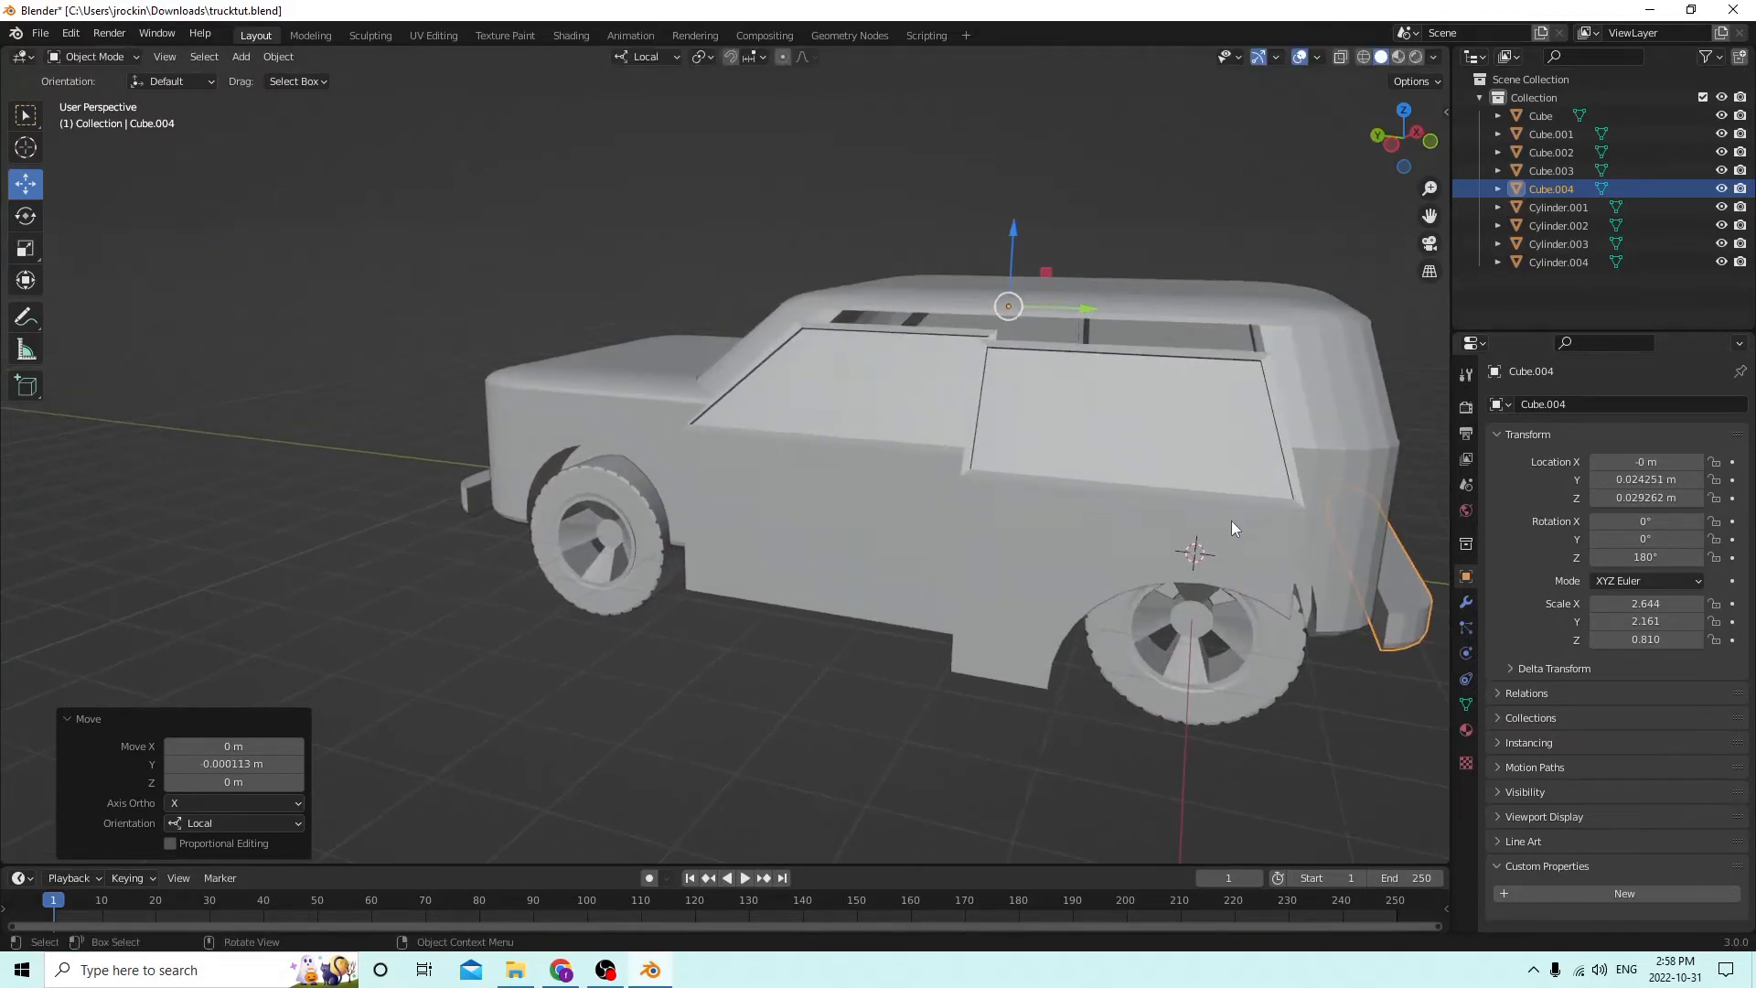
Join the front and rear bumpers into the truck body object.
{"action": "middle_click_drag", "start_coordinate": [1231, 519], "coordinate": [903, 527]}
{"action": "left_click", "coordinate": [716, 501], "text": "shift"}
{"action": "middle_click_drag", "start_coordinate": [715, 500], "coordinate": [907, 409]}
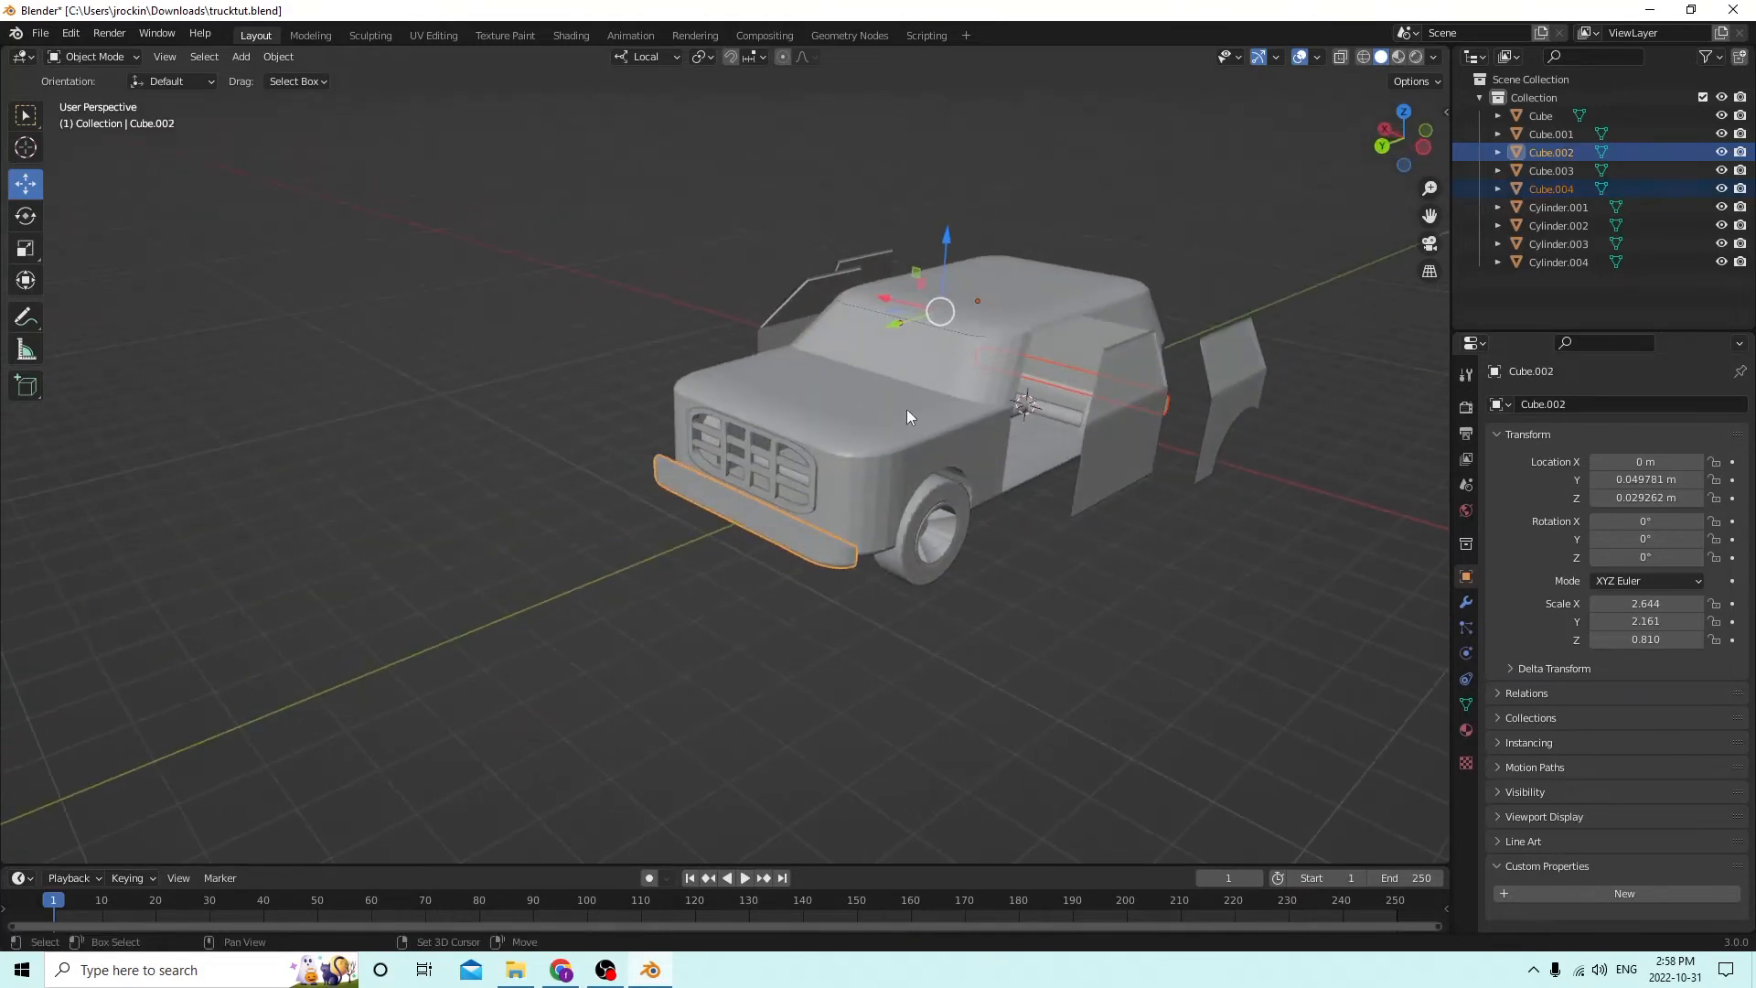
{"action": "left_click", "coordinate": [921, 420], "text": "shift"}
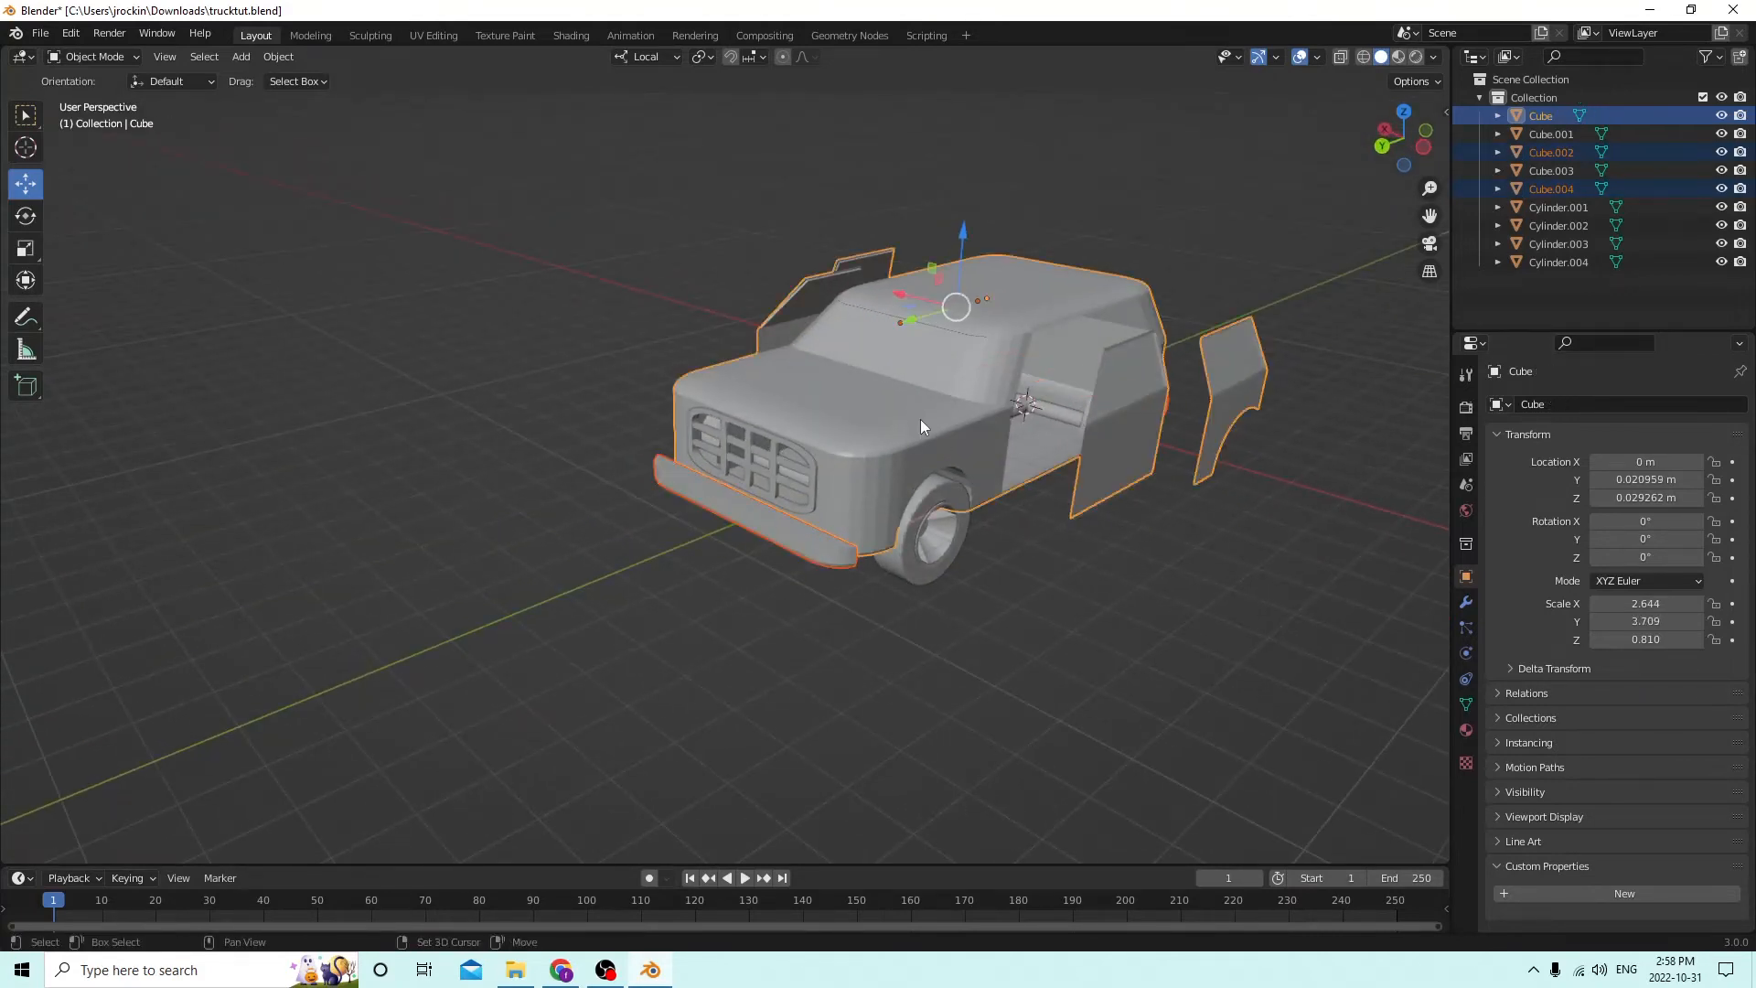
{"action": "key", "text": "ctrl+j"}
Join the front grille into the truck body object.
{"action": "middle_click_drag", "start_coordinate": [926, 420], "coordinate": [887, 426]}
{"action": "scroll", "coordinate": [887, 426], "scroll_direction": "up", "scroll_amount": 1}
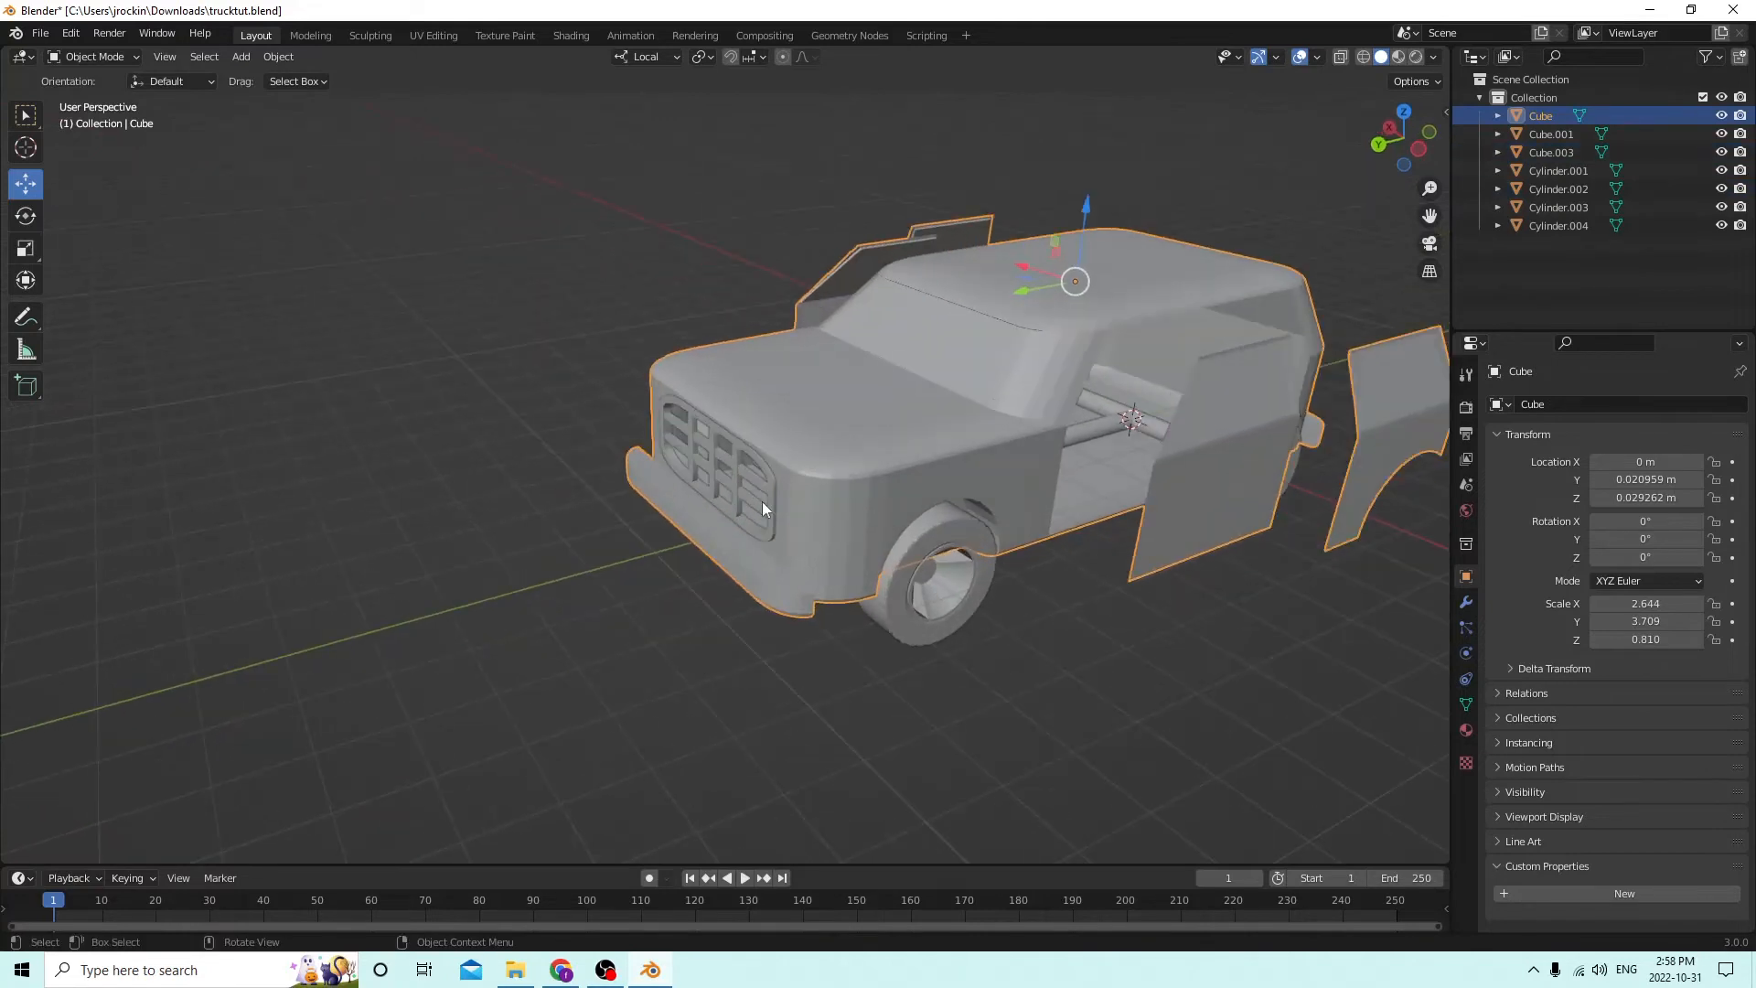
{"action": "left_click", "coordinate": [733, 488]}
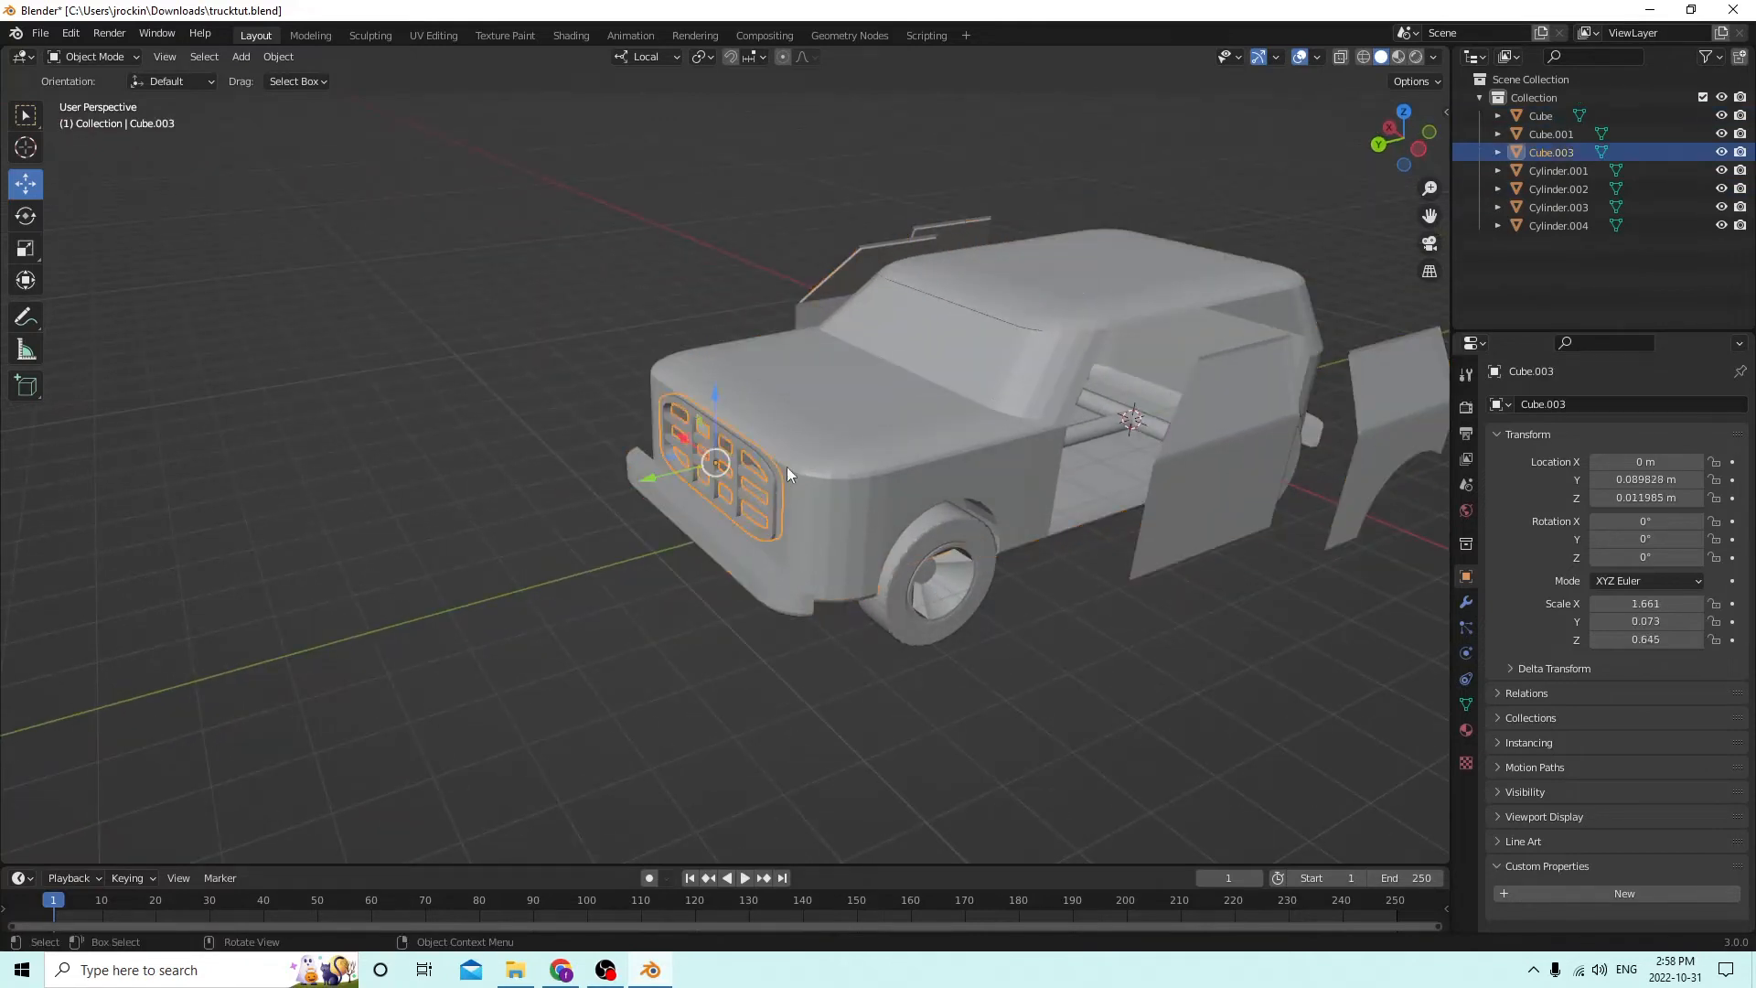
{"action": "left_click", "coordinate": [871, 434], "text": "shift"}
{"action": "key", "text": "ctrl+j"}
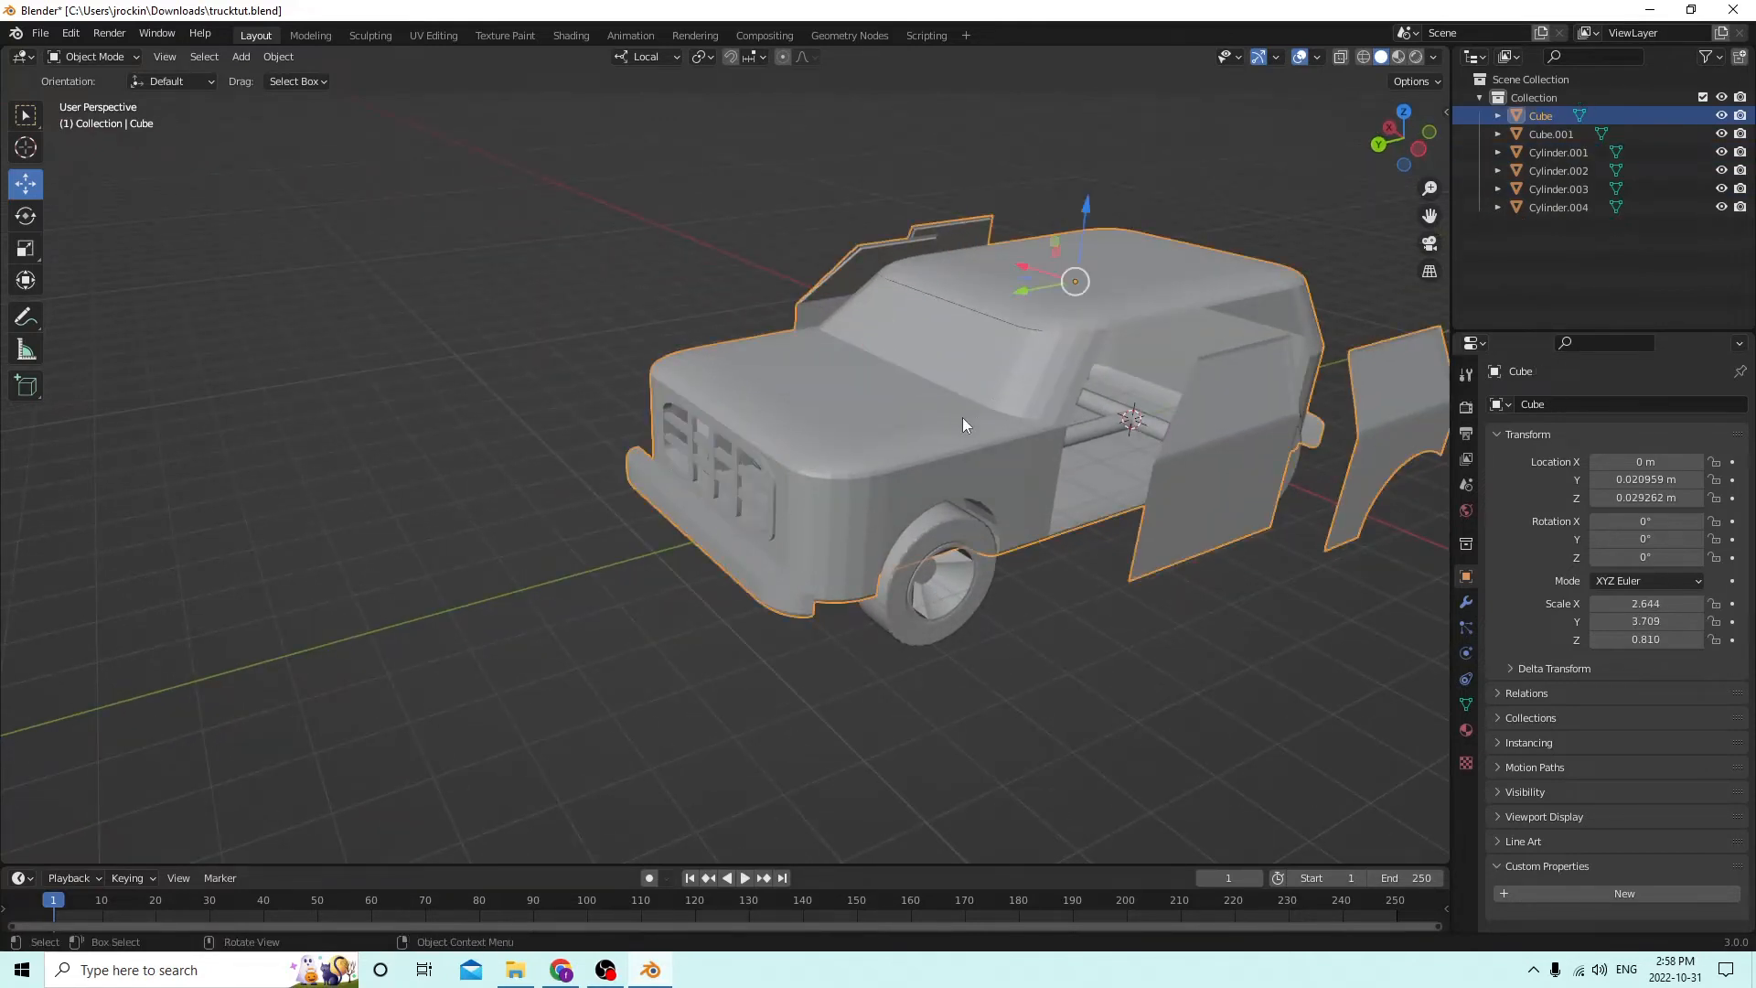
Examine the joined truck body, grille and front bumper up close and from a distance.
{"action": "mouse_move", "coordinate": [962, 417]}
{"action": "middle_mouse_down"}
{"action": "mouse_move", "coordinate": [772, 391]}
{"action": "mouse_move", "coordinate": [918, 410]}
{"action": "mouse_move", "coordinate": [756, 417]}
{"action": "mouse_move", "coordinate": [1055, 395]}
{"action": "mouse_move", "coordinate": [973, 376]}
{"action": "mouse_move", "coordinate": [1006, 376]}
{"action": "mouse_move", "coordinate": [774, 427]}
{"action": "mouse_move", "coordinate": [655, 430]}
{"action": "mouse_move", "coordinate": [937, 425]}
{"action": "middle_mouse_up"}
{"action": "scroll", "coordinate": [1055, 396], "scroll_direction": "up", "scroll_amount": 2}
{"action": "scroll", "coordinate": [951, 420], "scroll_direction": "up", "scroll_amount": 4}
{"action": "middle_click_drag", "start_coordinate": [1083, 425], "coordinate": [1068, 369]}
{"action": "scroll", "coordinate": [1028, 375], "scroll_direction": "down", "scroll_amount": 3}
{"action": "scroll", "coordinate": [1030, 422], "scroll_direction": "down", "scroll_amount": 3}
{"action": "scroll", "coordinate": [946, 413], "scroll_direction": "up", "scroll_amount": 3}
{"action": "scroll", "coordinate": [1125, 491], "scroll_direction": "up", "scroll_amount": 3}
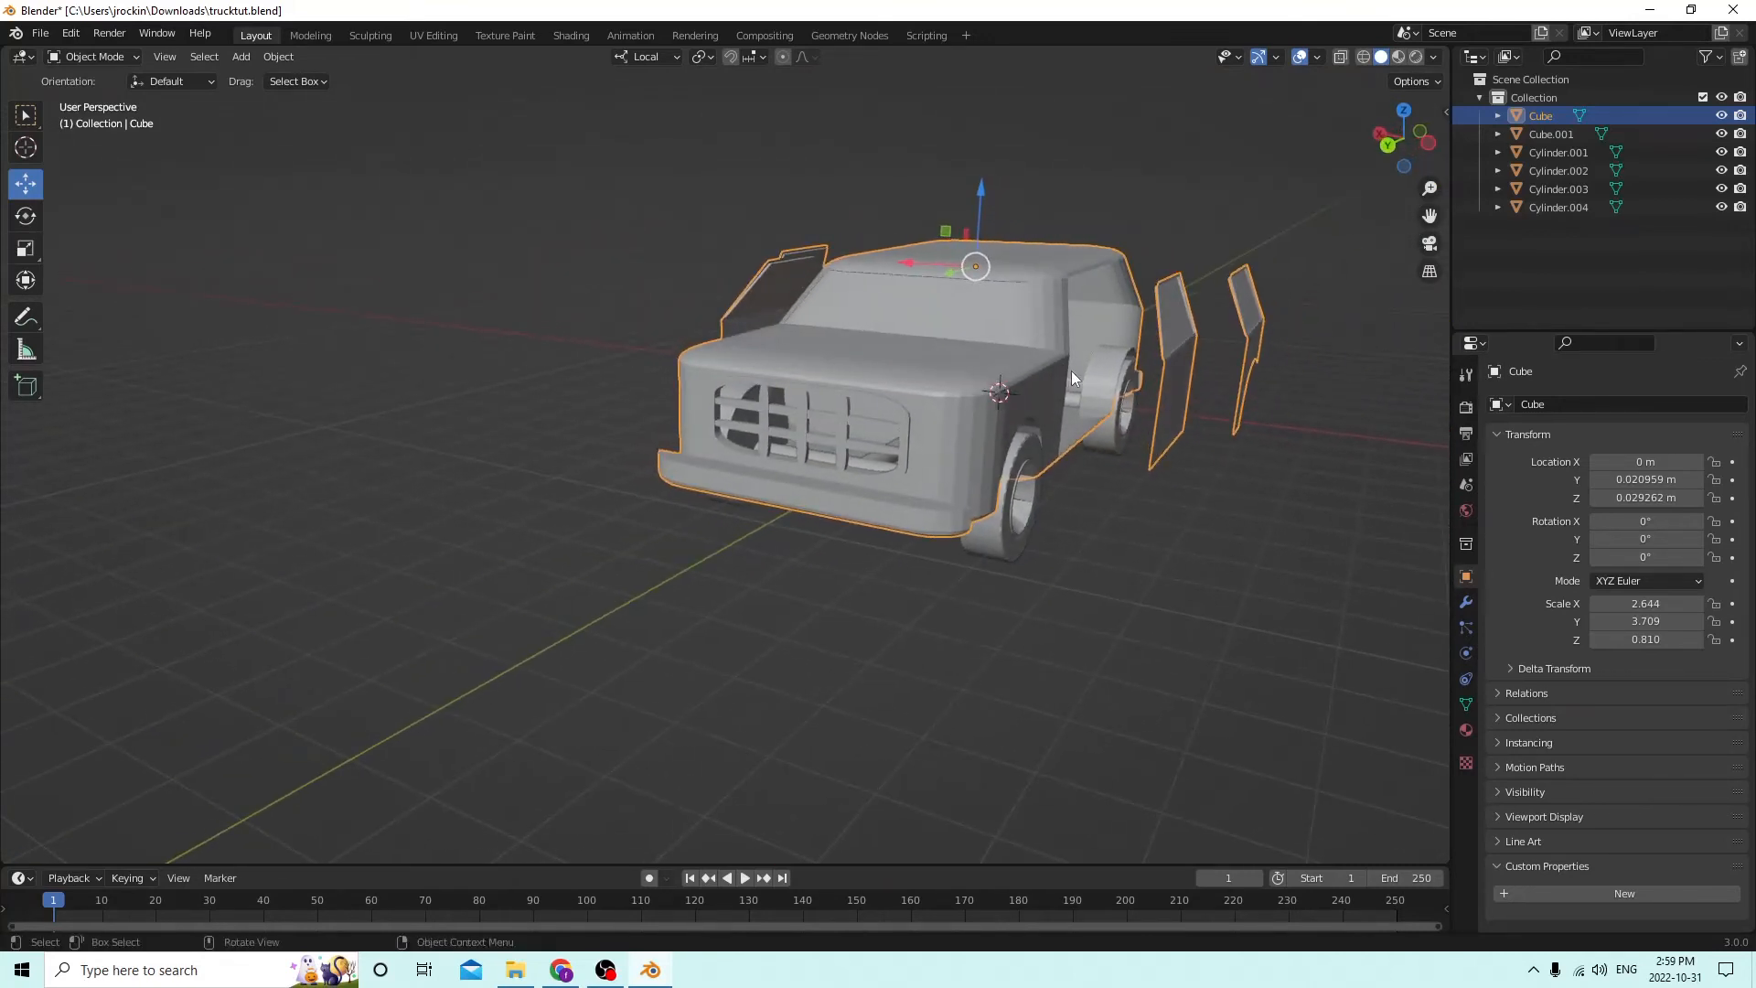
Add a 0.02 m cube and move it to the truck's front corner at about X -0.01745, Y 0.08724, Z 0.01073 m.
{"action": "key", "text": "a"}
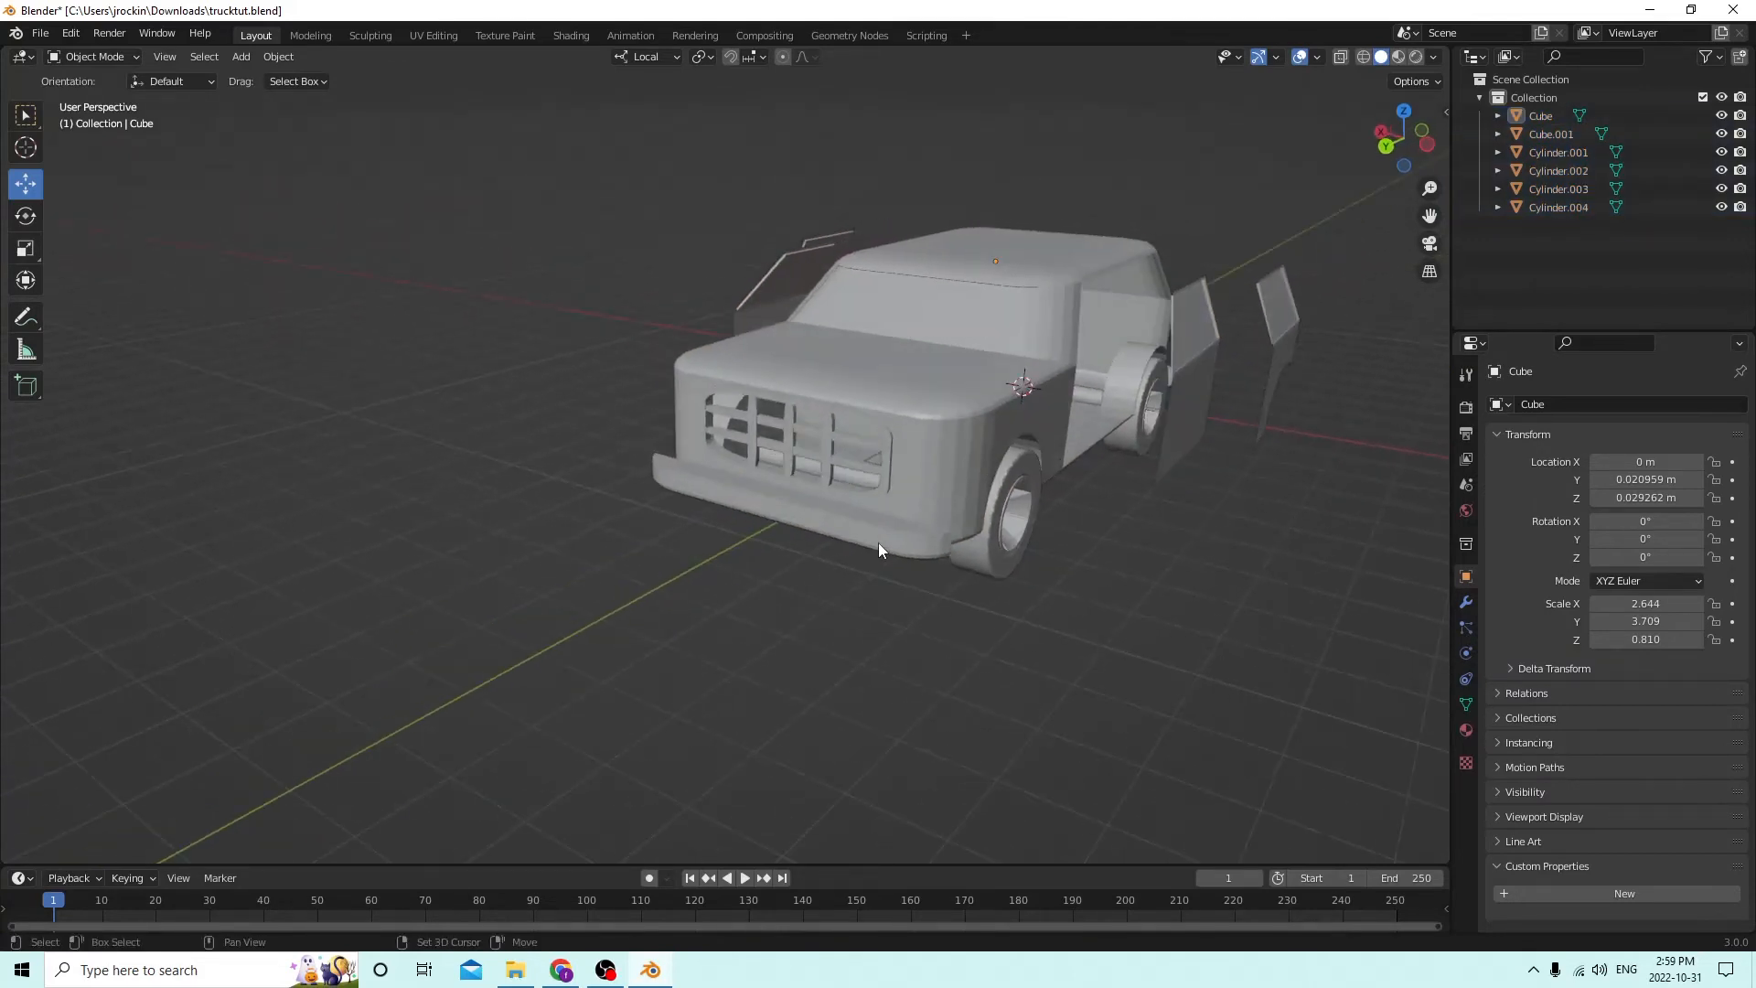
{"action": "key", "text": "shift+a"}
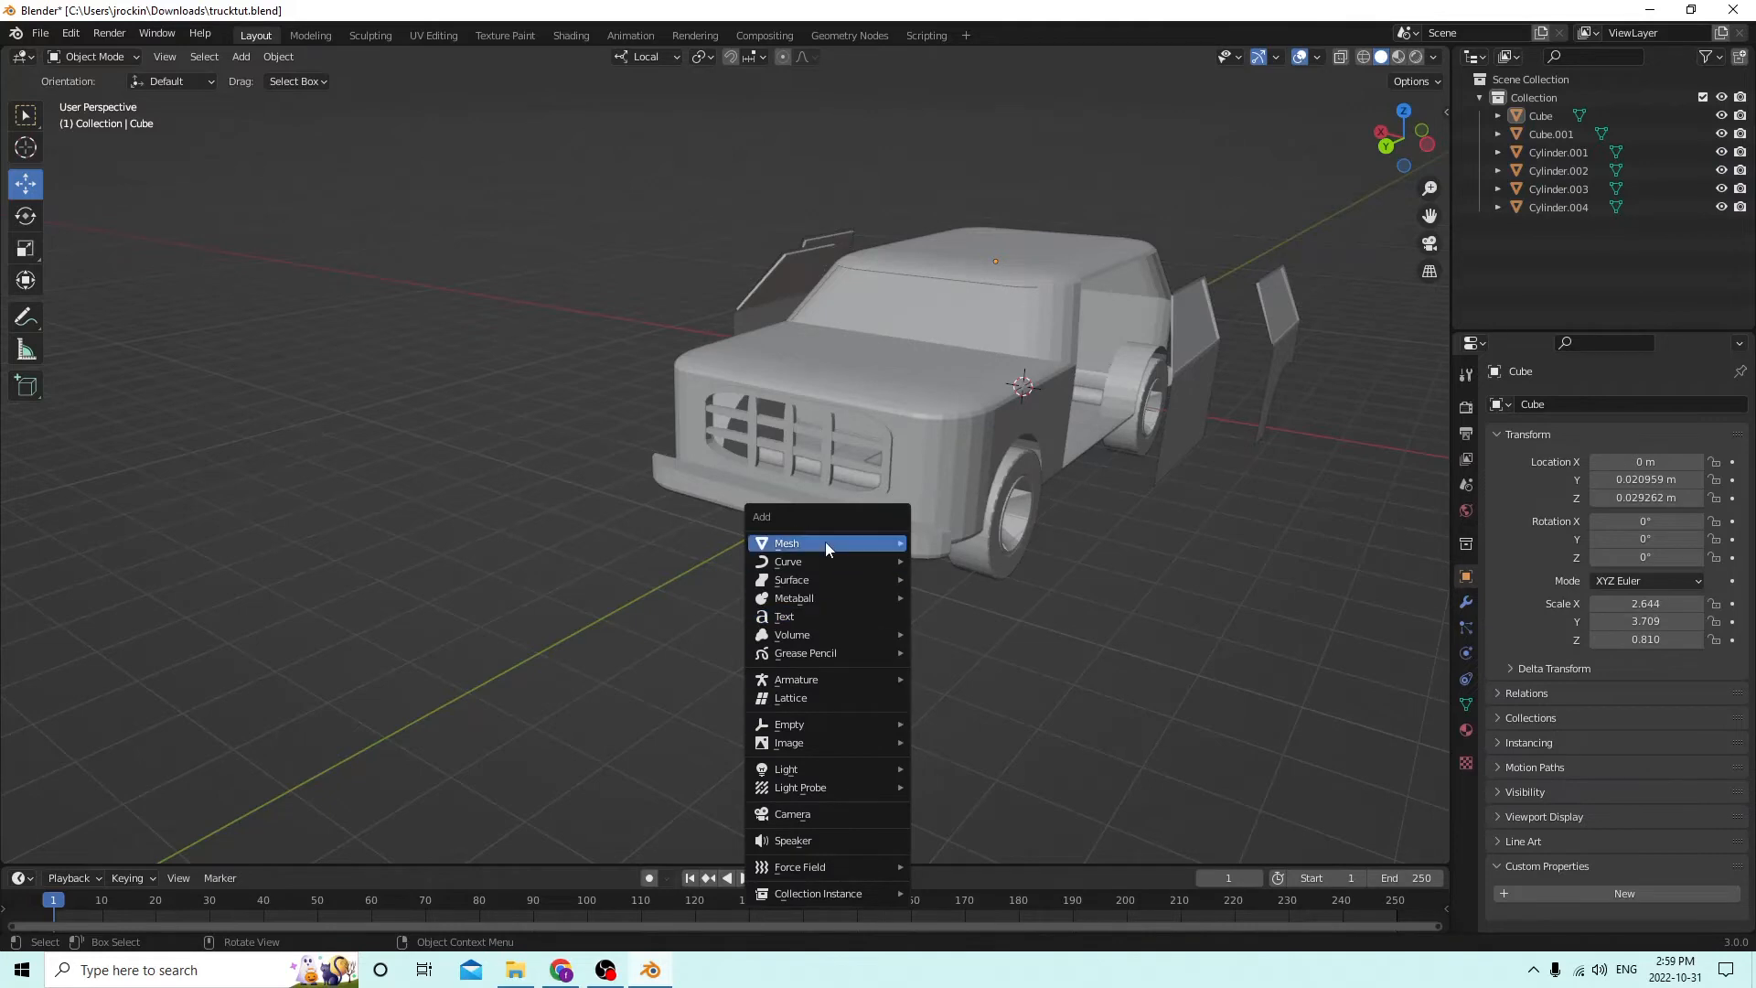
{"action": "mouse_move", "coordinate": [825, 542]}
{"action": "left_click", "coordinate": [951, 163]}
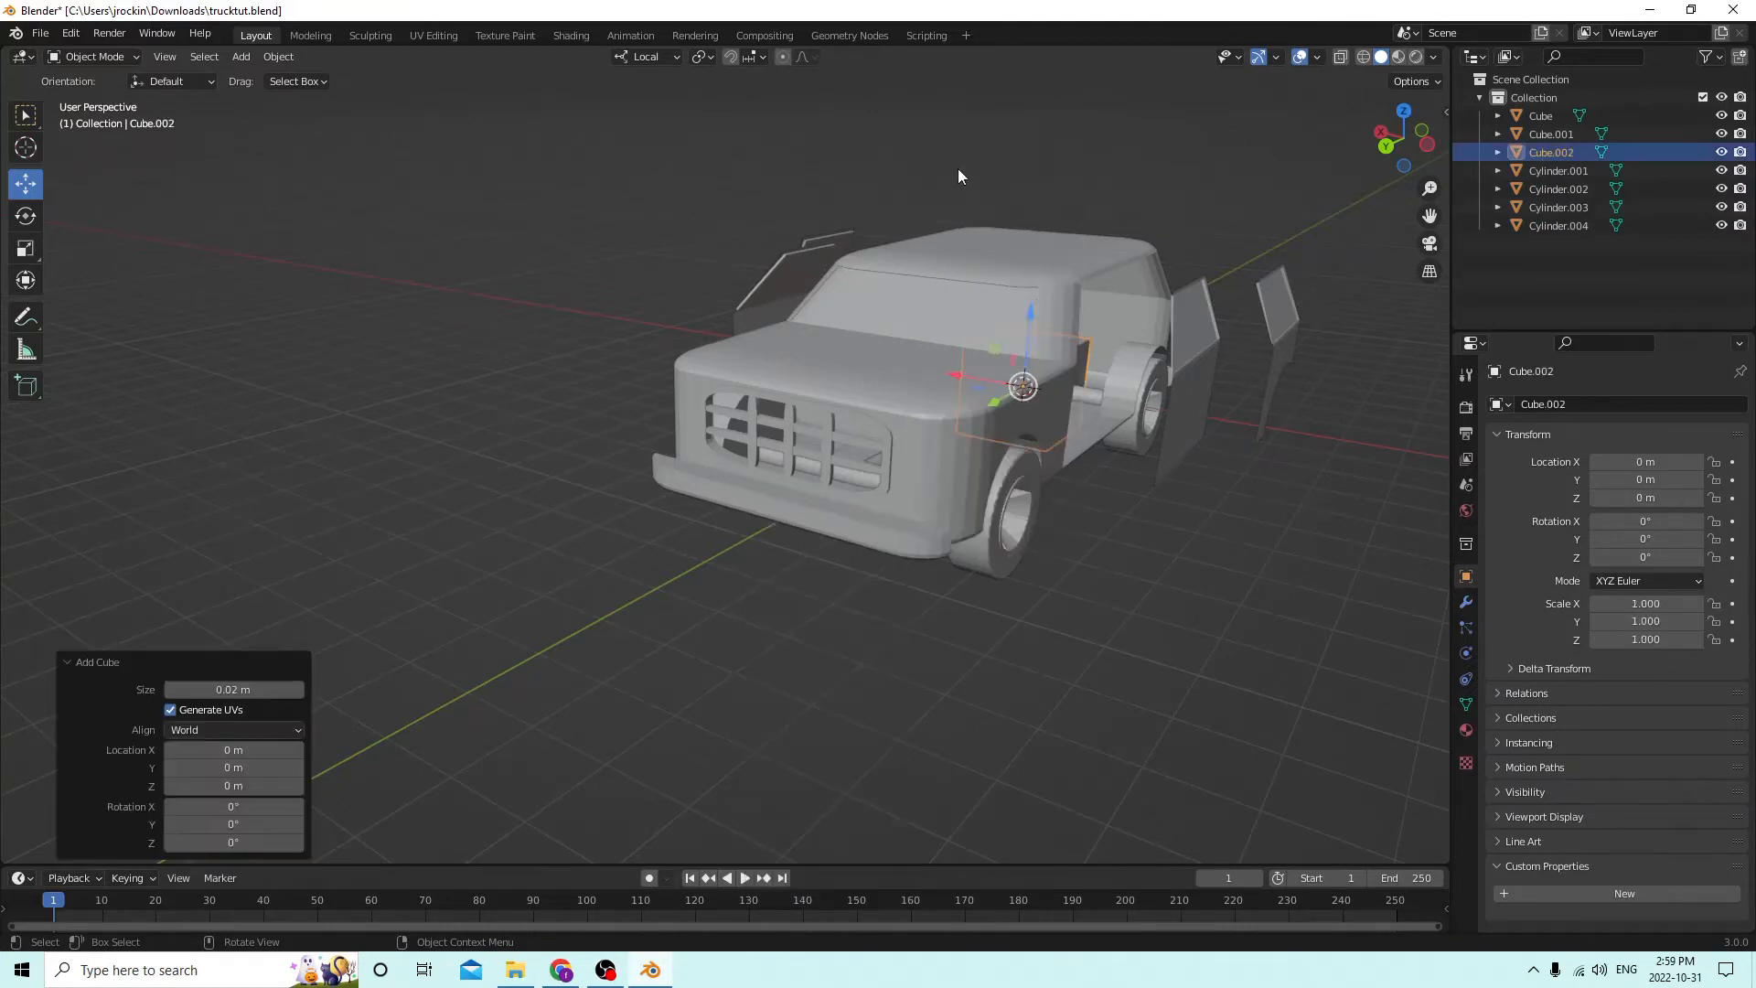
{"action": "middle_click_drag", "start_coordinate": [957, 168], "coordinate": [997, 419]}
{"action": "left_click_drag", "start_coordinate": [1125, 487], "coordinate": [1108, 487]}
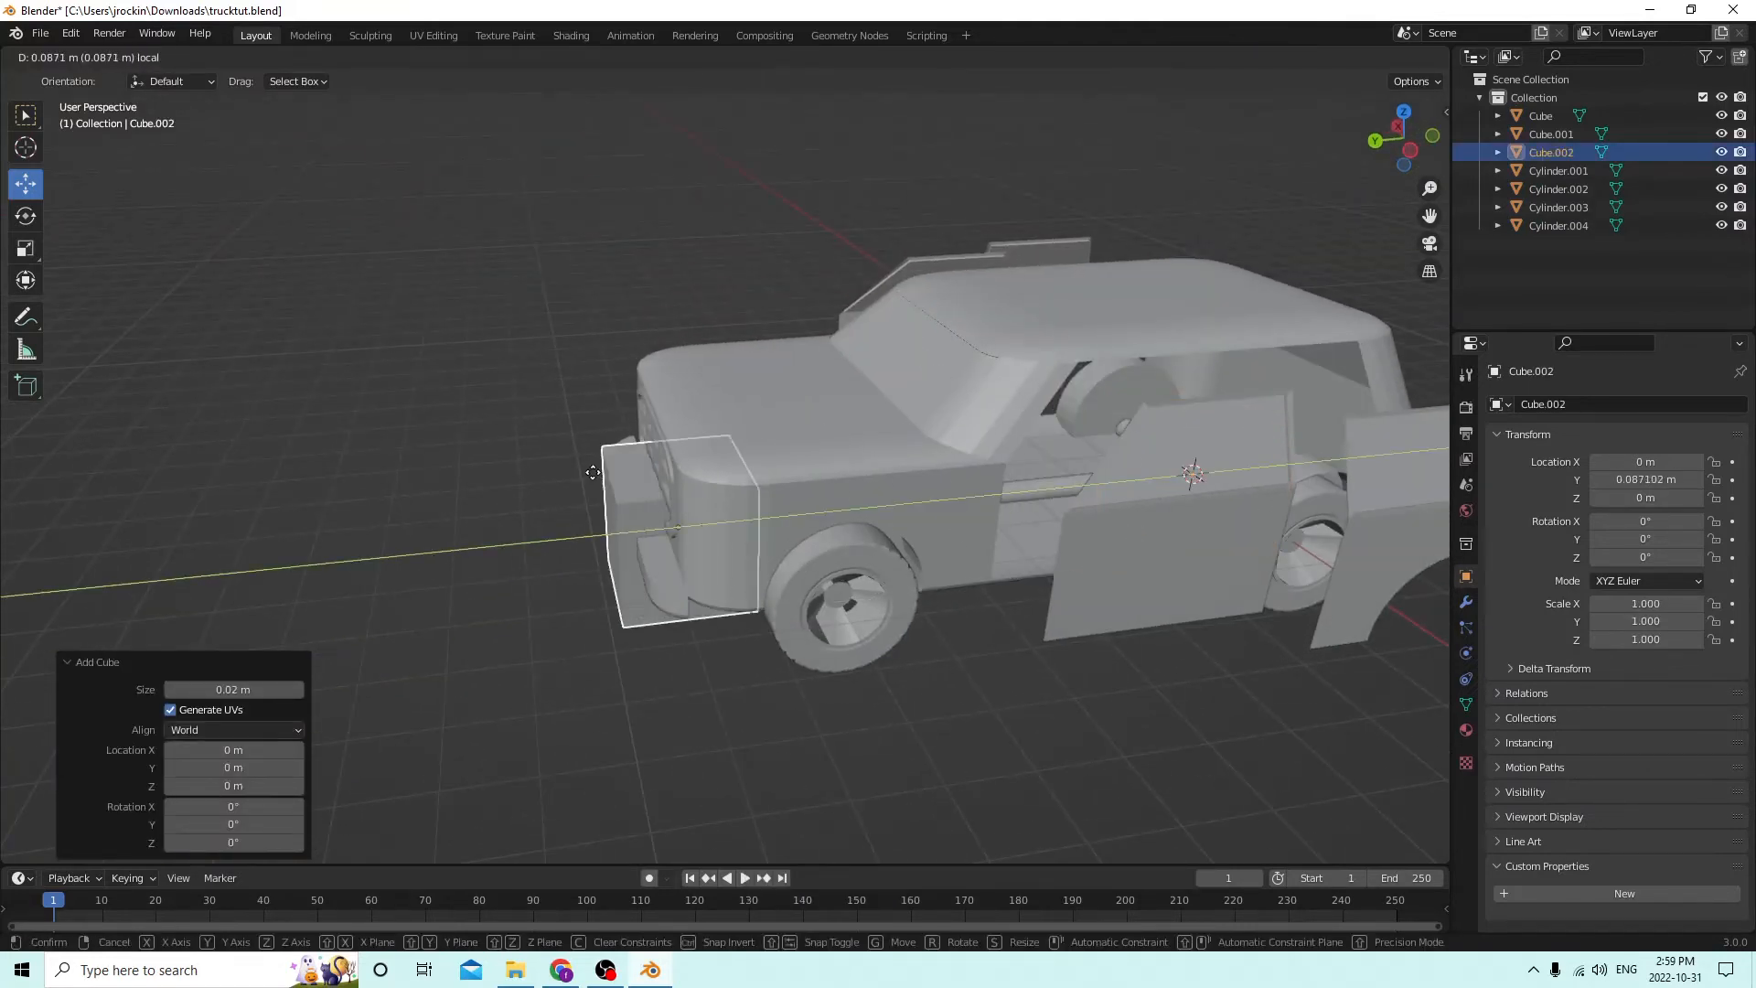
{"action": "middle_click_drag", "start_coordinate": [1108, 487], "coordinate": [838, 392]}
{"action": "left_click_drag", "start_coordinate": [876, 419], "coordinate": [886, 295]}
{"action": "middle_click_drag", "start_coordinate": [886, 295], "coordinate": [869, 419]}
{"action": "left_click_drag", "start_coordinate": [869, 422], "coordinate": [987, 420]}
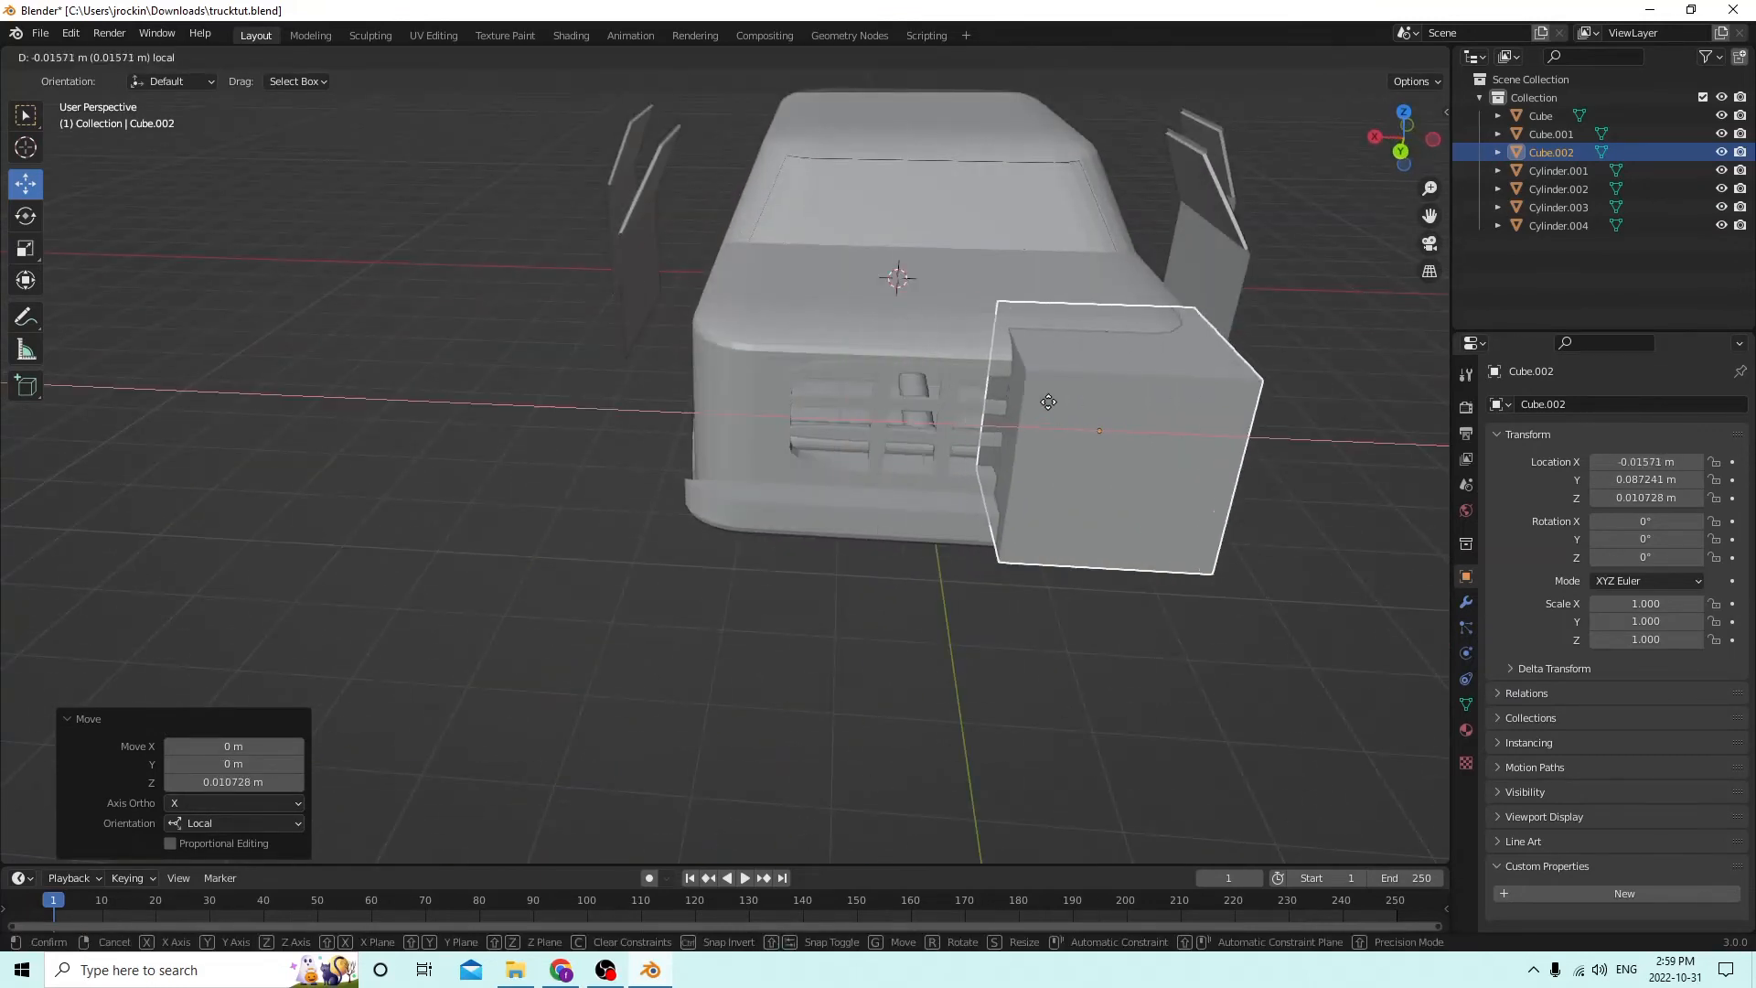
{"action": "middle_click_drag", "start_coordinate": [987, 421], "coordinate": [877, 366]}
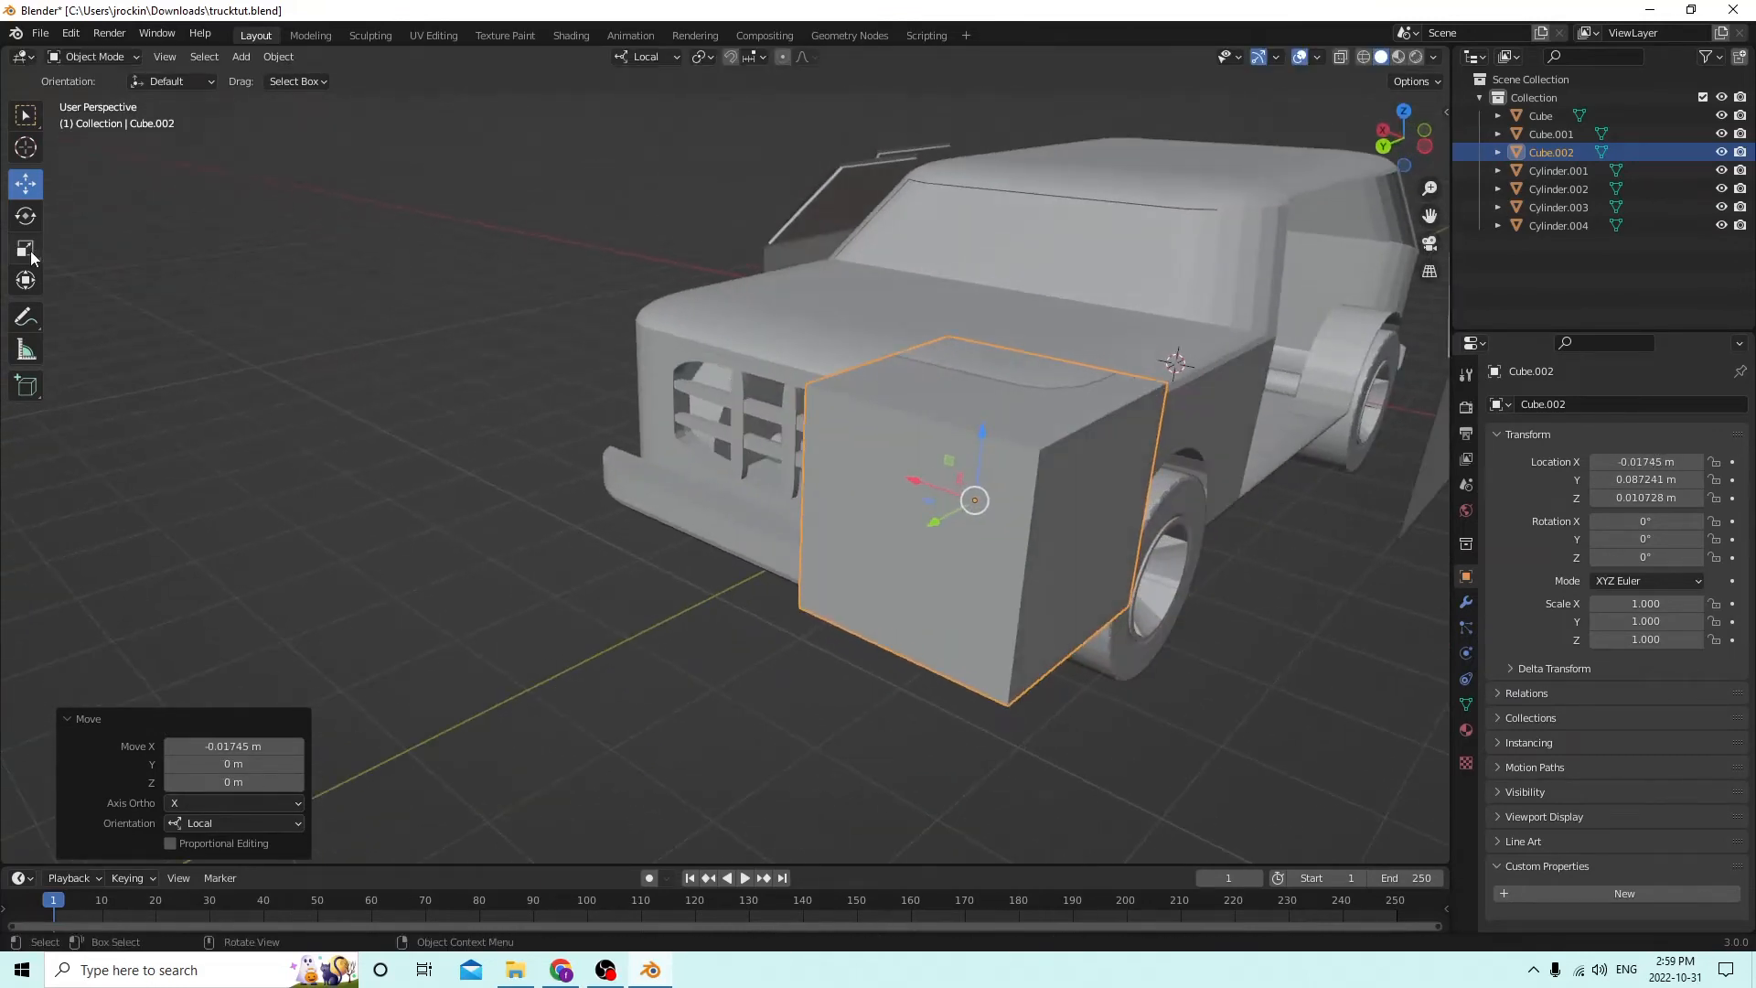
Bevel the cube's four front-to-back edges with a width of about 0.00313 m and 6 segments.
{"action": "middle_click_drag", "start_coordinate": [63, 273], "coordinate": [540, 368]}
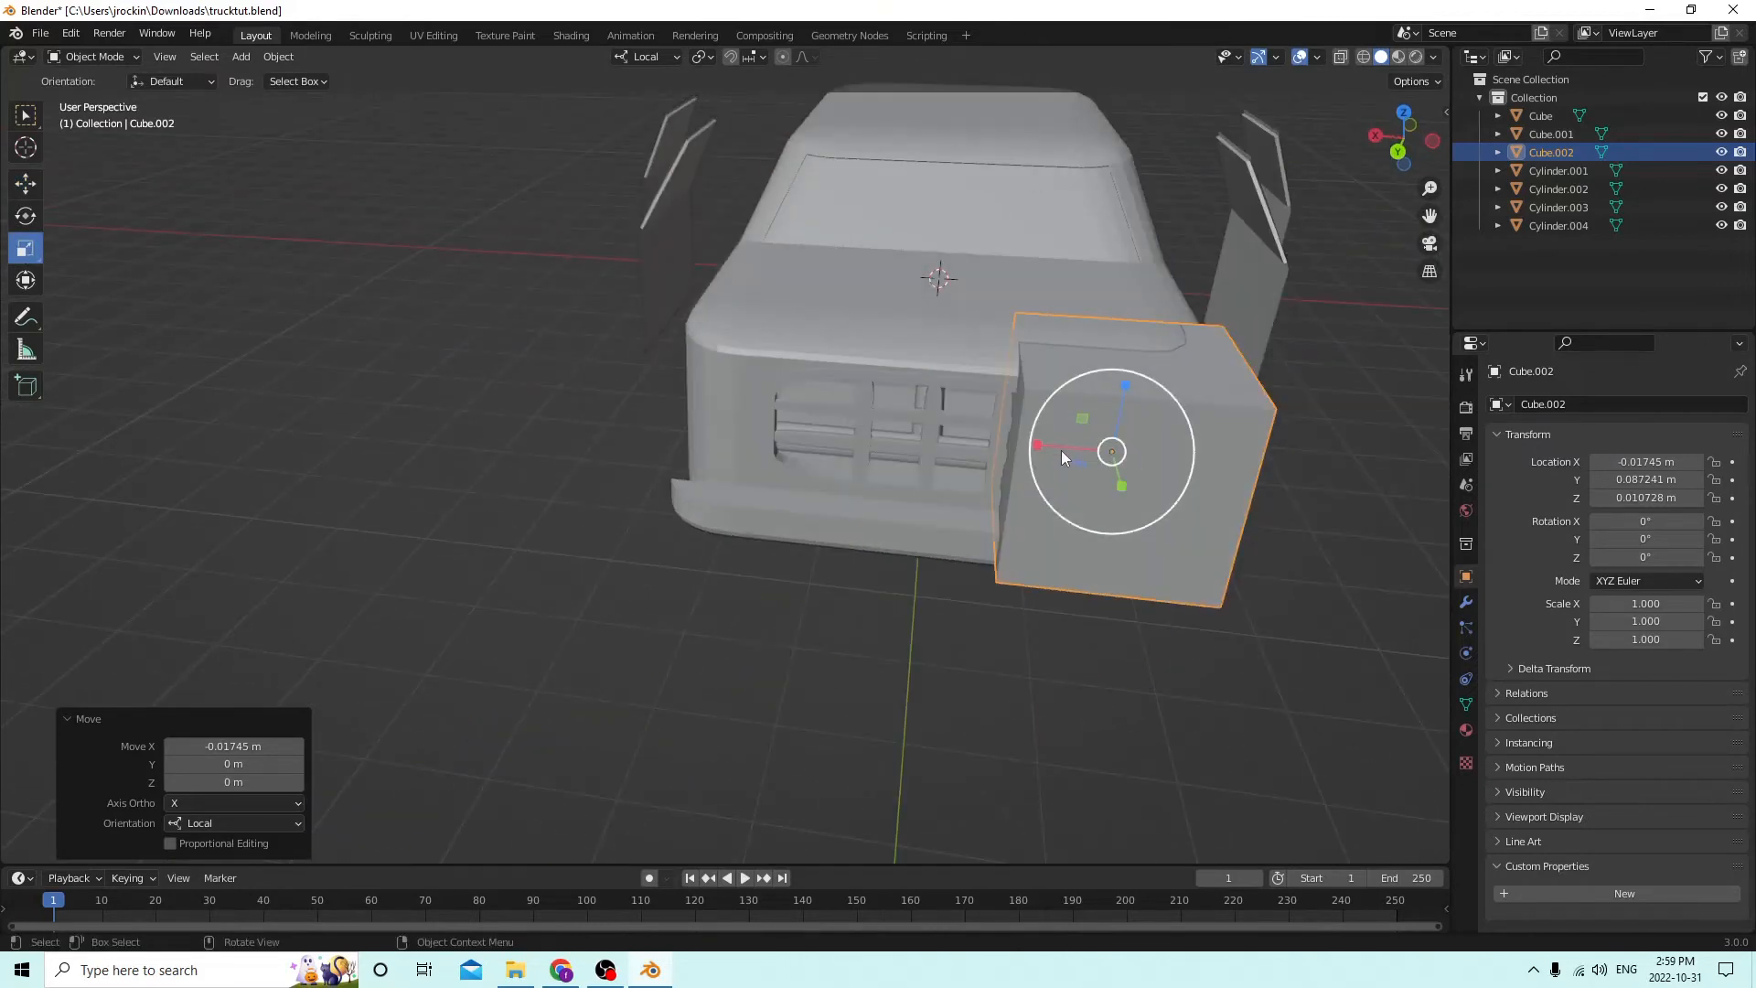
{"action": "middle_click_drag", "start_coordinate": [1060, 450], "coordinate": [878, 421]}
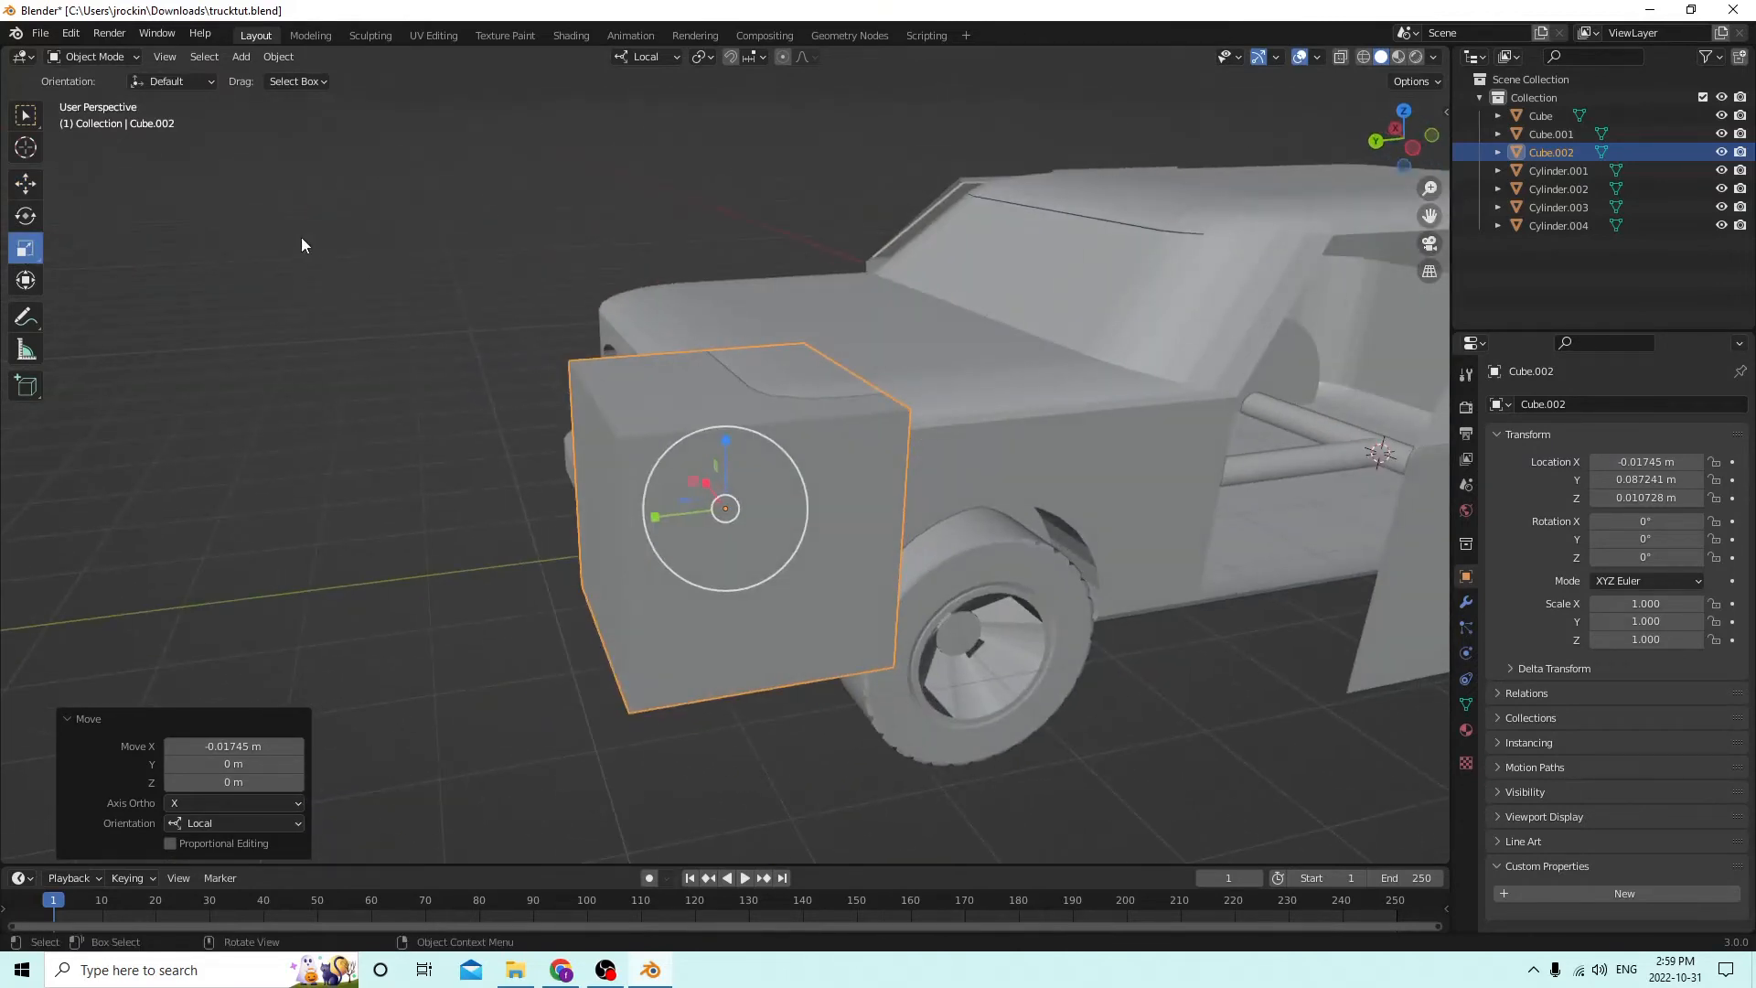
{"action": "left_click", "coordinate": [25, 184]}
{"action": "middle_click_drag", "start_coordinate": [312, 272], "coordinate": [1176, 453]}
{"action": "key", "text": "Tab"}
{"action": "left_click", "coordinate": [1143, 534]}
{"action": "middle_click_drag", "start_coordinate": [1143, 533], "coordinate": [858, 365]}
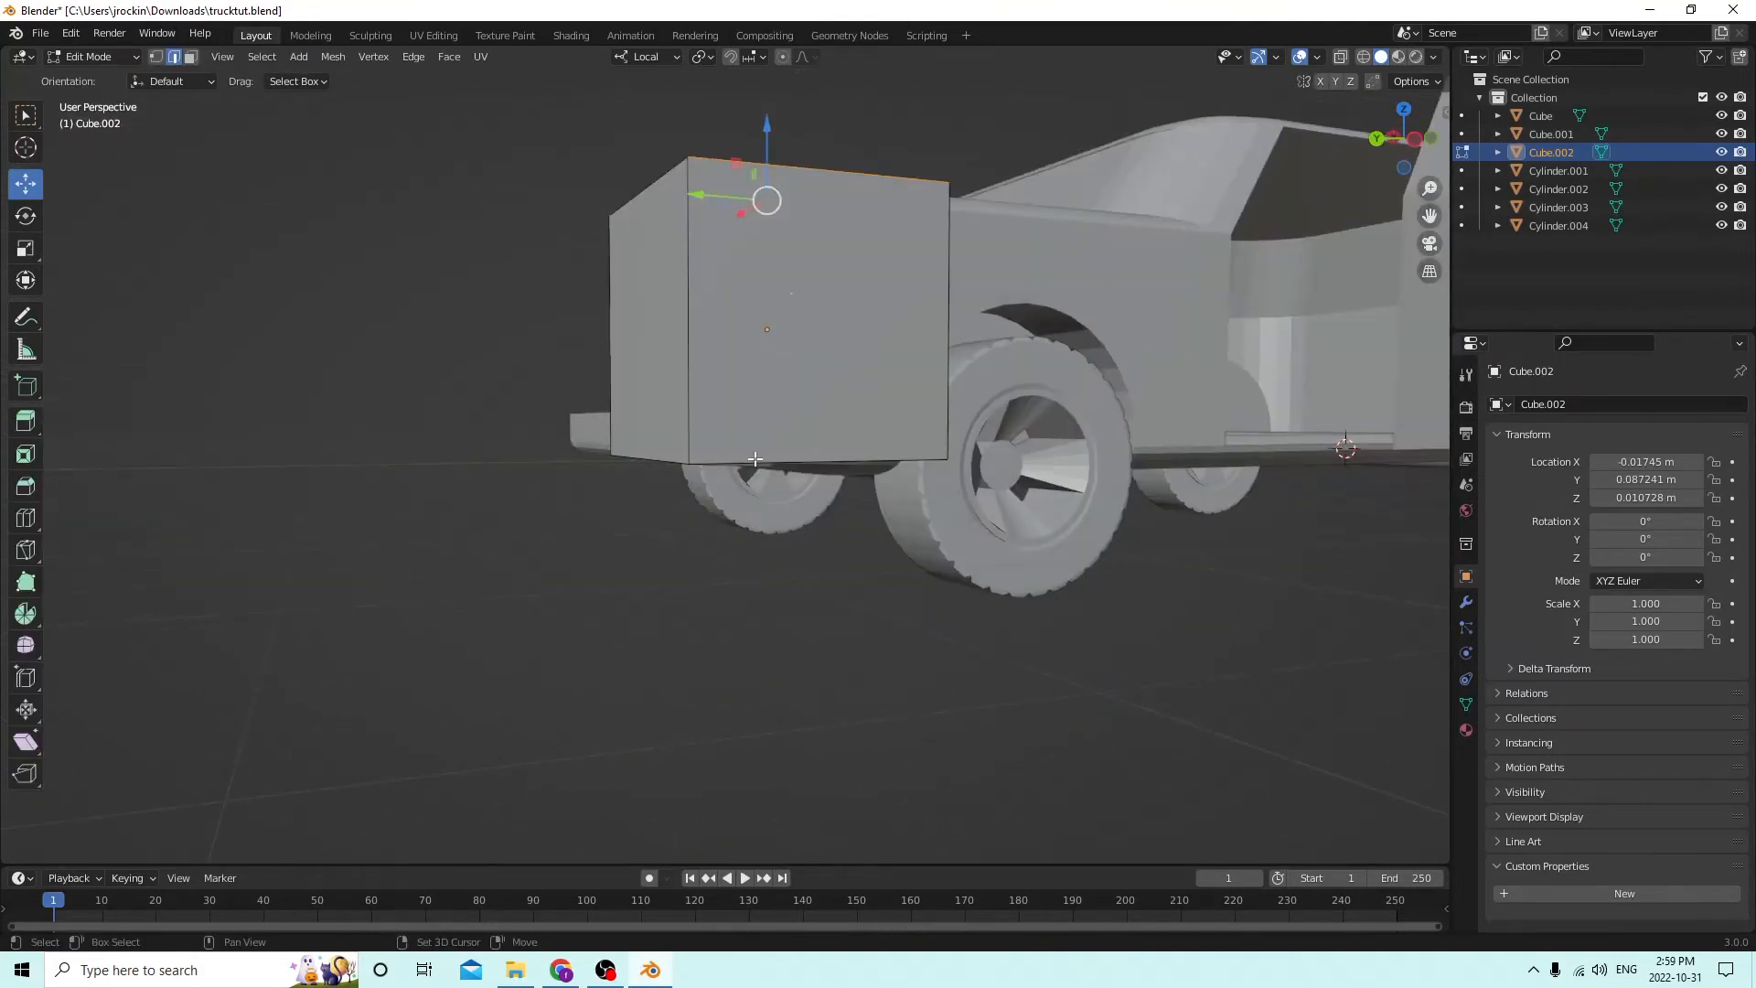
{"action": "middle_click_drag", "start_coordinate": [754, 459], "coordinate": [1012, 488]}
{"action": "key", "text": "ctrl+b"}
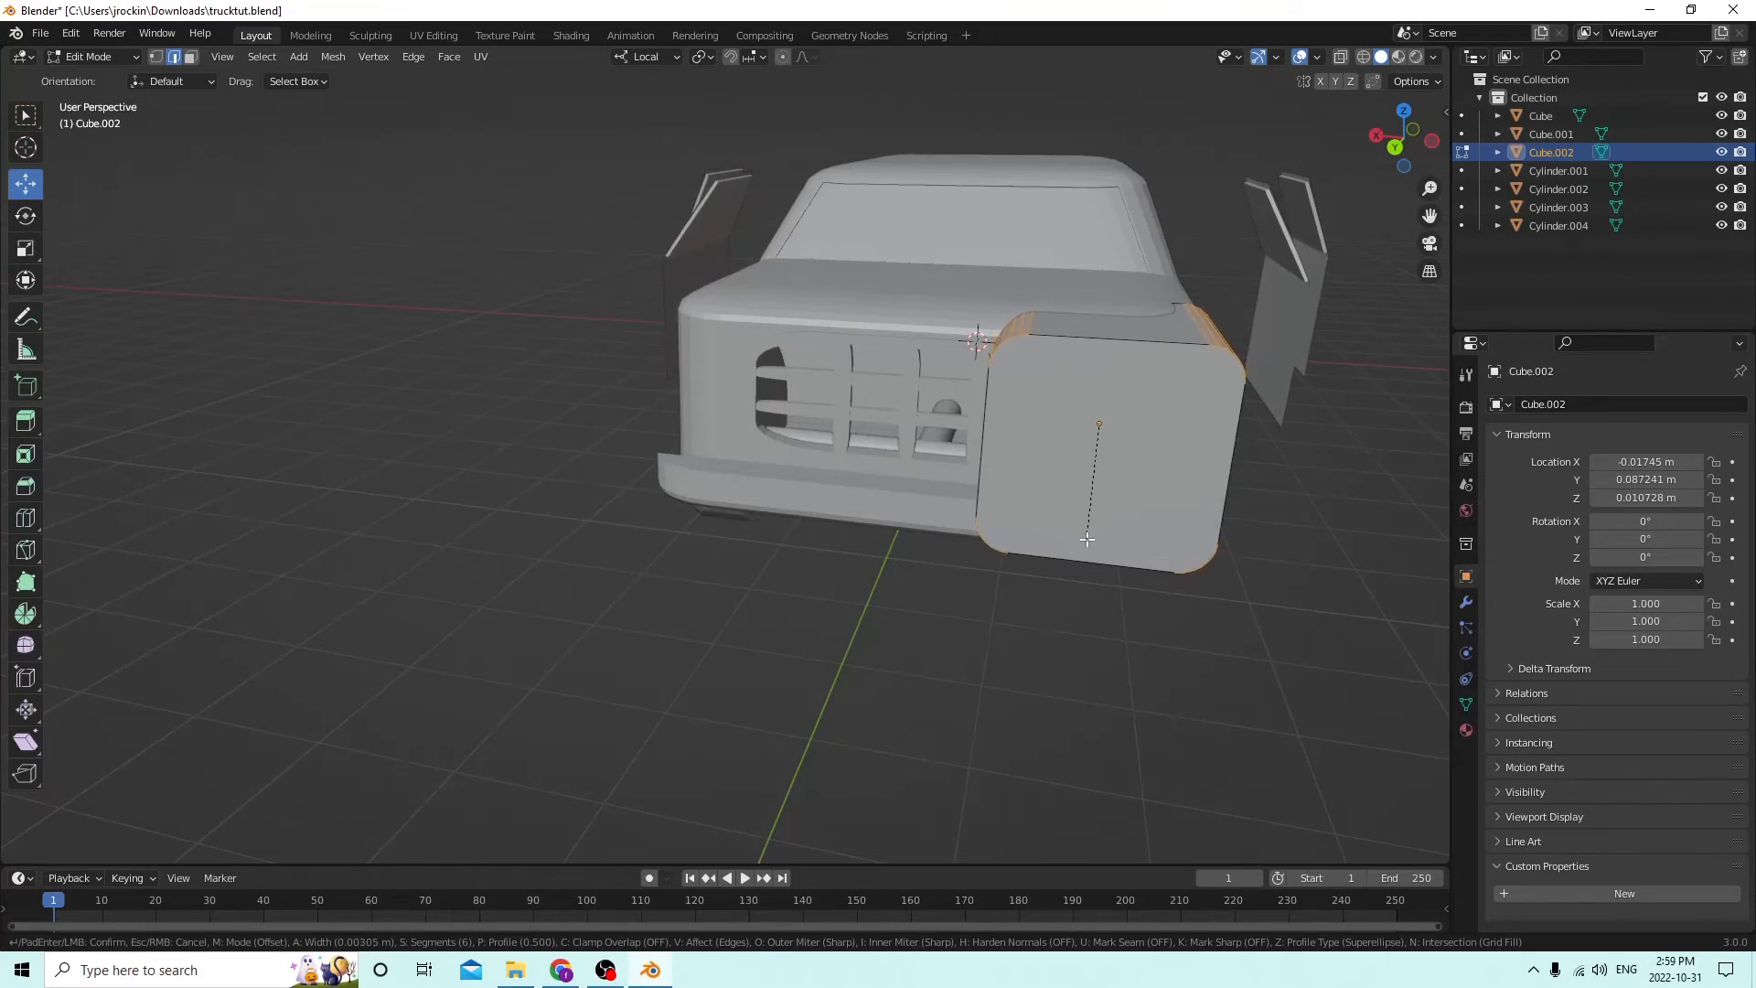
{"action": "left_click", "coordinate": [1086, 538]}
{"action": "middle_click_drag", "start_coordinate": [1079, 536], "coordinate": [925, 502]}
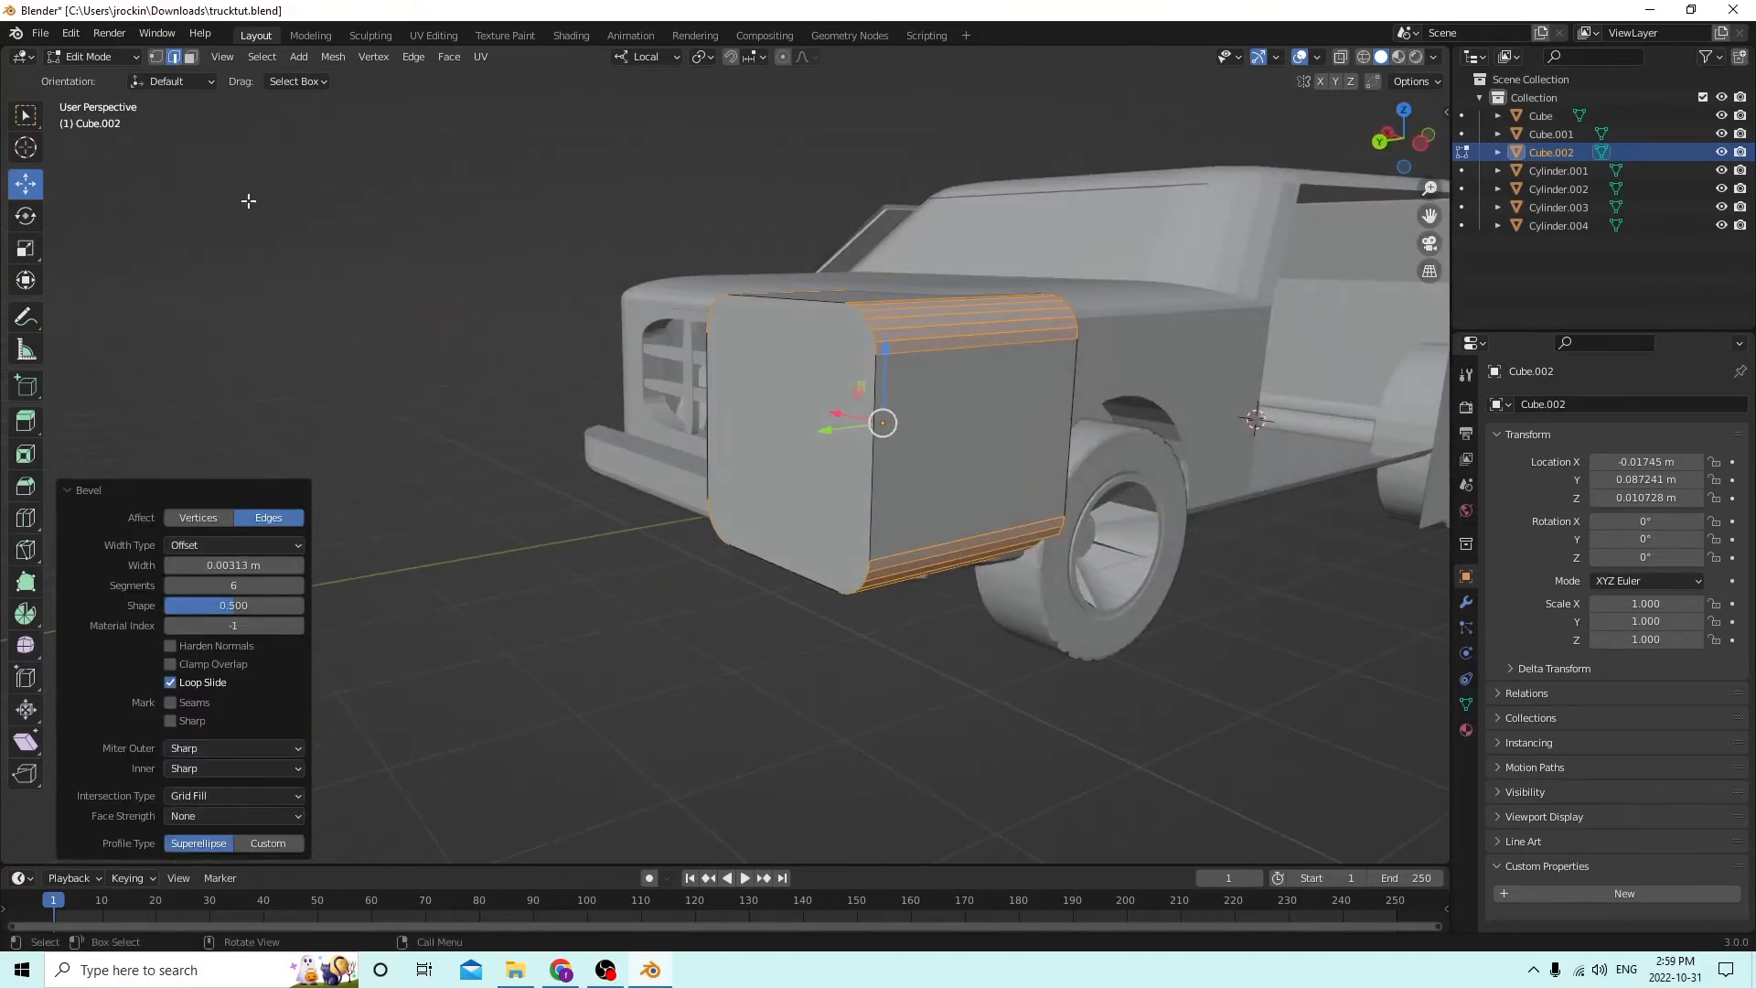
{"action": "middle_click_drag", "start_coordinate": [266, 314], "coordinate": [626, 409]}
{"action": "key", "text": "Tab"}
Scale the rounded cube uniformly to about 0.356 and move it beside the grille to about X -0.0209, Y 0.0885, Z 0.0122 m.
{"action": "key", "text": "s"}
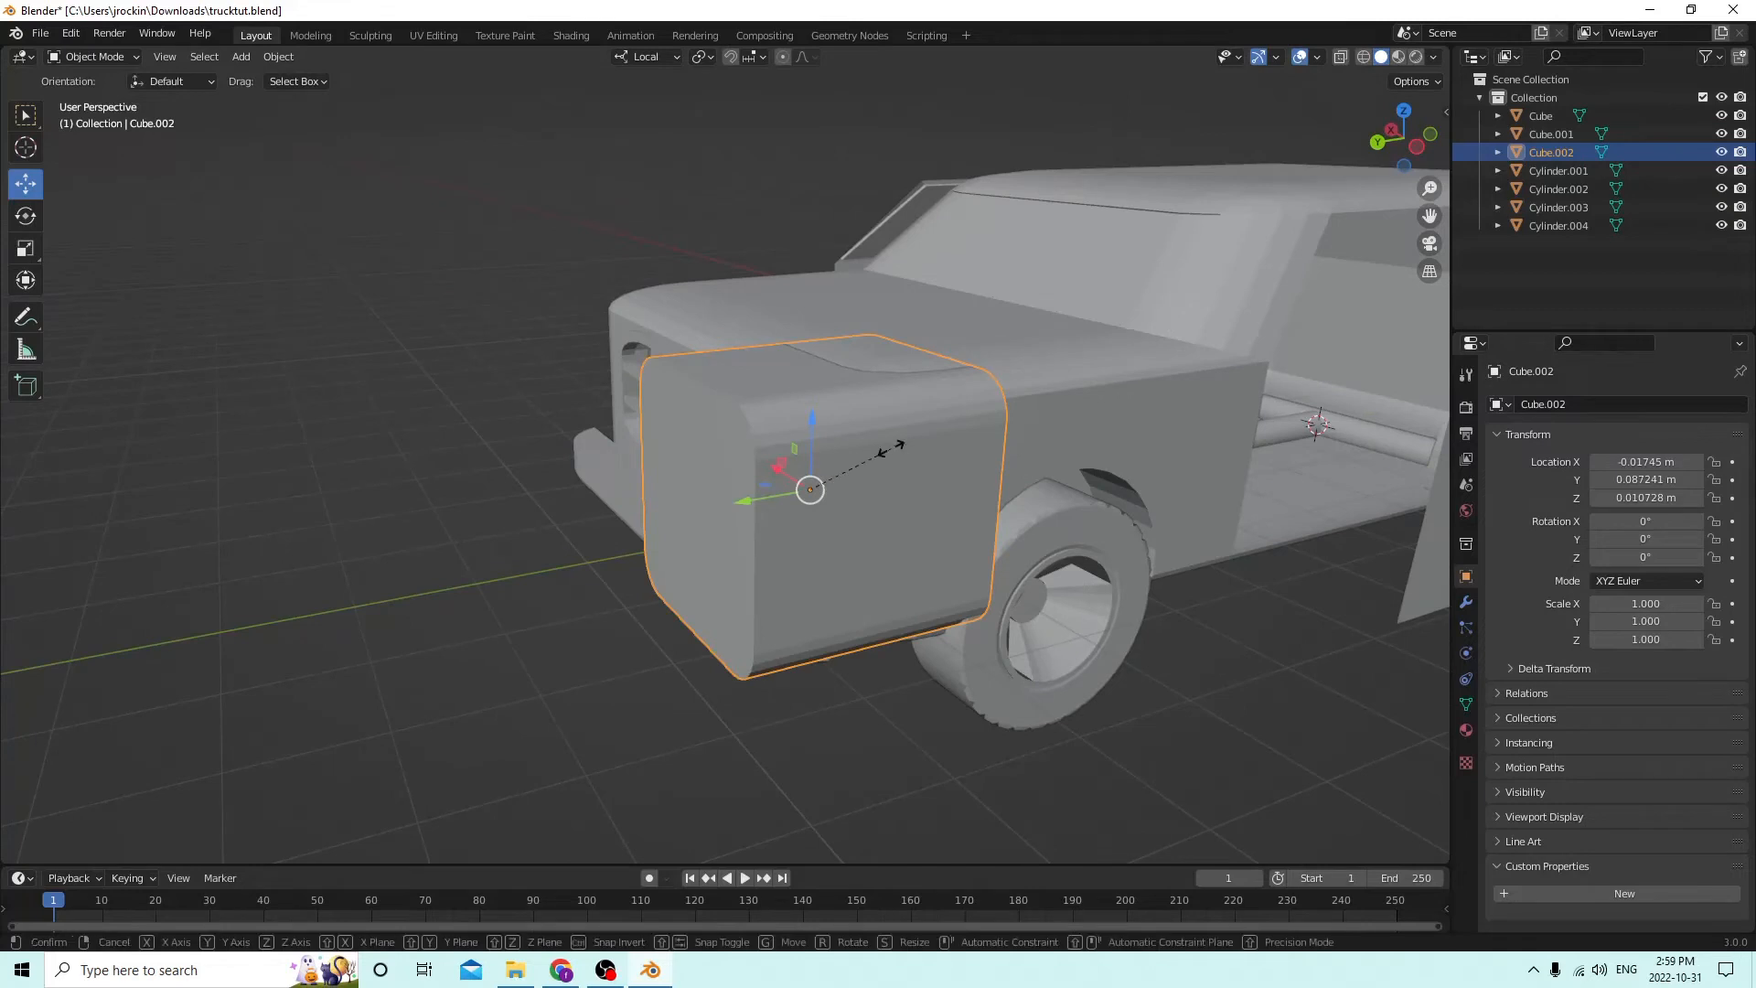
{"action": "left_click", "coordinate": [820, 457]}
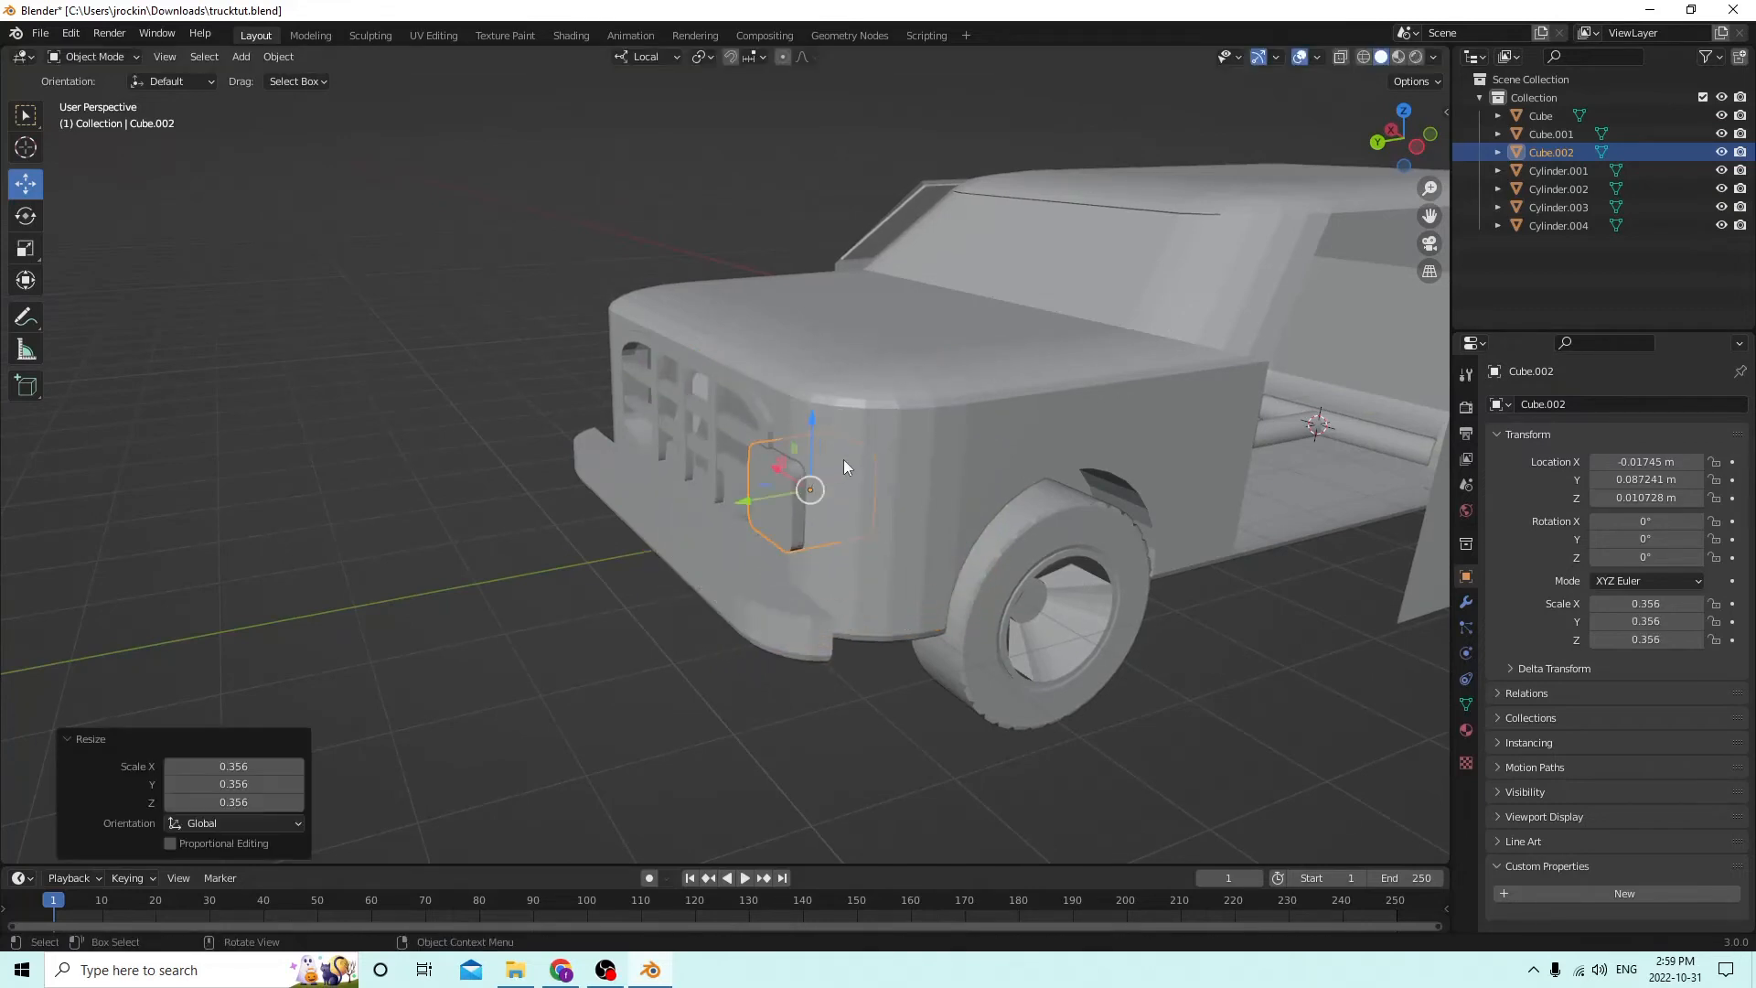
{"action": "middle_click_drag", "start_coordinate": [843, 459], "coordinate": [999, 463]}
{"action": "left_click_drag", "start_coordinate": [952, 462], "coordinate": [1005, 465]}
{"action": "middle_click_drag", "start_coordinate": [1005, 465], "coordinate": [1035, 440]}
{"action": "left_click_drag", "start_coordinate": [1138, 348], "coordinate": [1125, 326]}
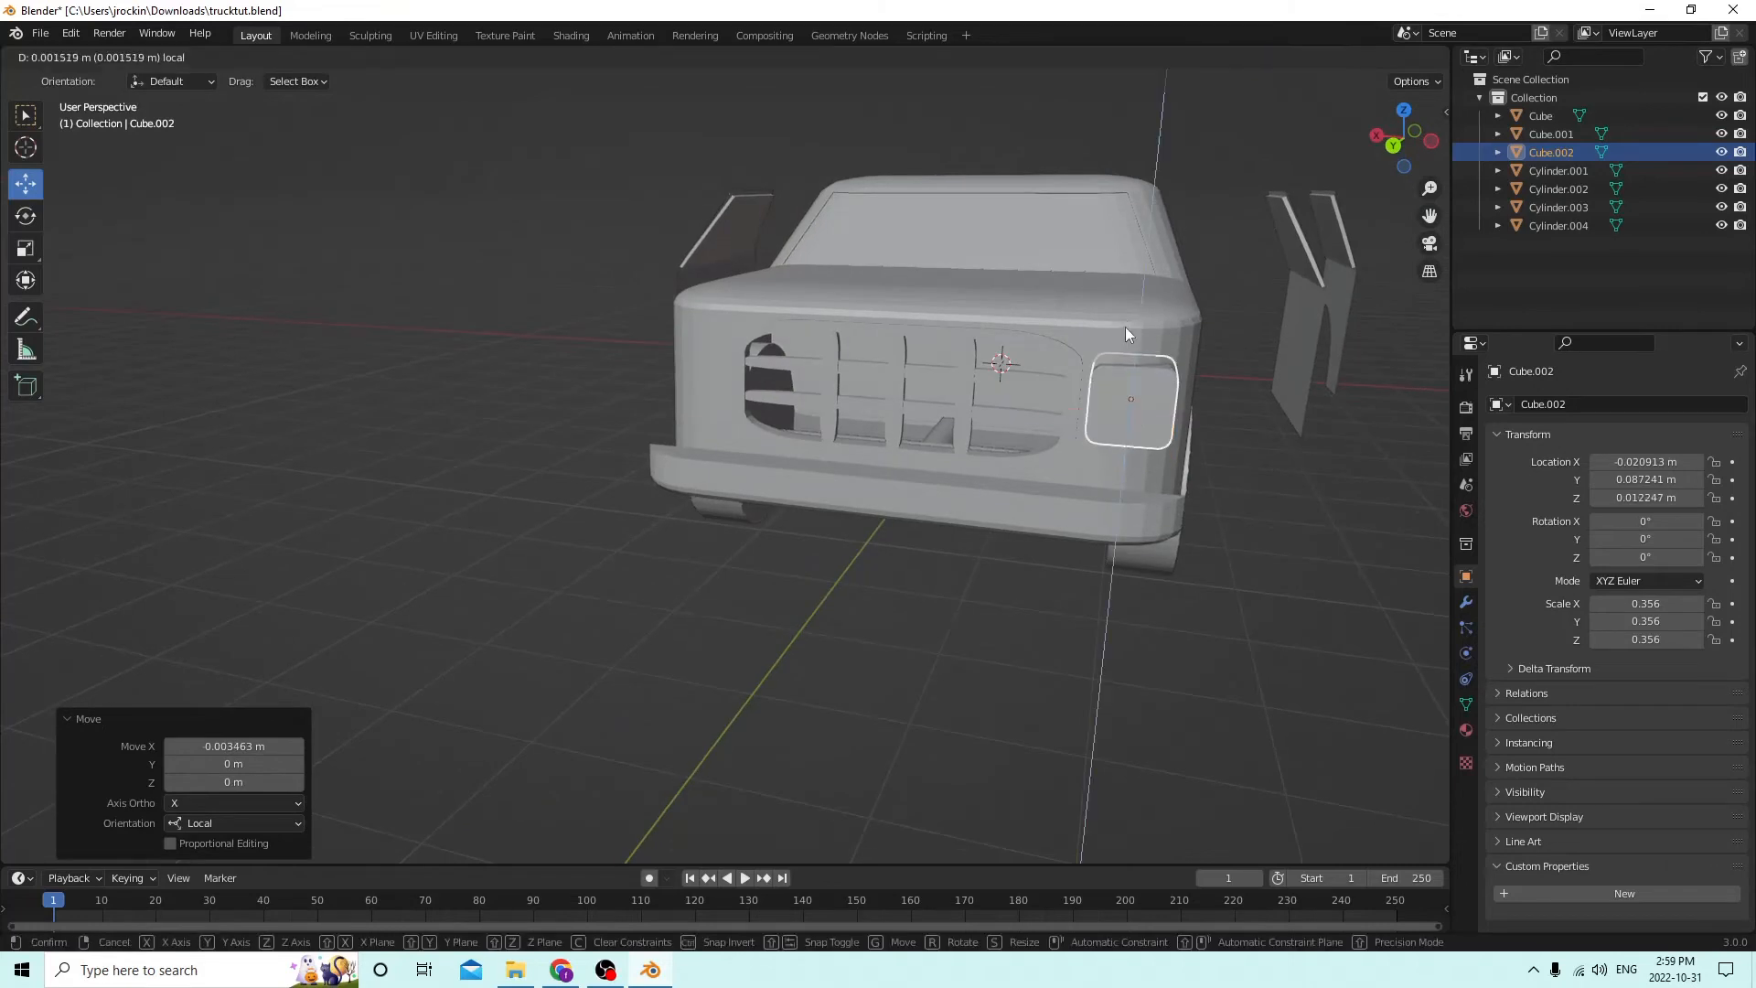
{"action": "middle_click_drag", "start_coordinate": [1125, 326], "coordinate": [777, 519]}
{"action": "mouse_move", "coordinate": [769, 541]}
{"action": "left_mouse_down"}
{"action": "mouse_move", "coordinate": [736, 520]}
{"action": "mouse_move", "coordinate": [775, 545]}
{"action": "left_mouse_up"}
Reshape the headlight block to scales of about 0.315 in X, 0.168 in Y and 0.427 in Z.
{"action": "mouse_move", "coordinate": [775, 545]}
{"action": "middle_mouse_down"}
{"action": "mouse_move", "coordinate": [952, 540]}
{"action": "mouse_move", "coordinate": [779, 535]}
{"action": "middle_mouse_up"}
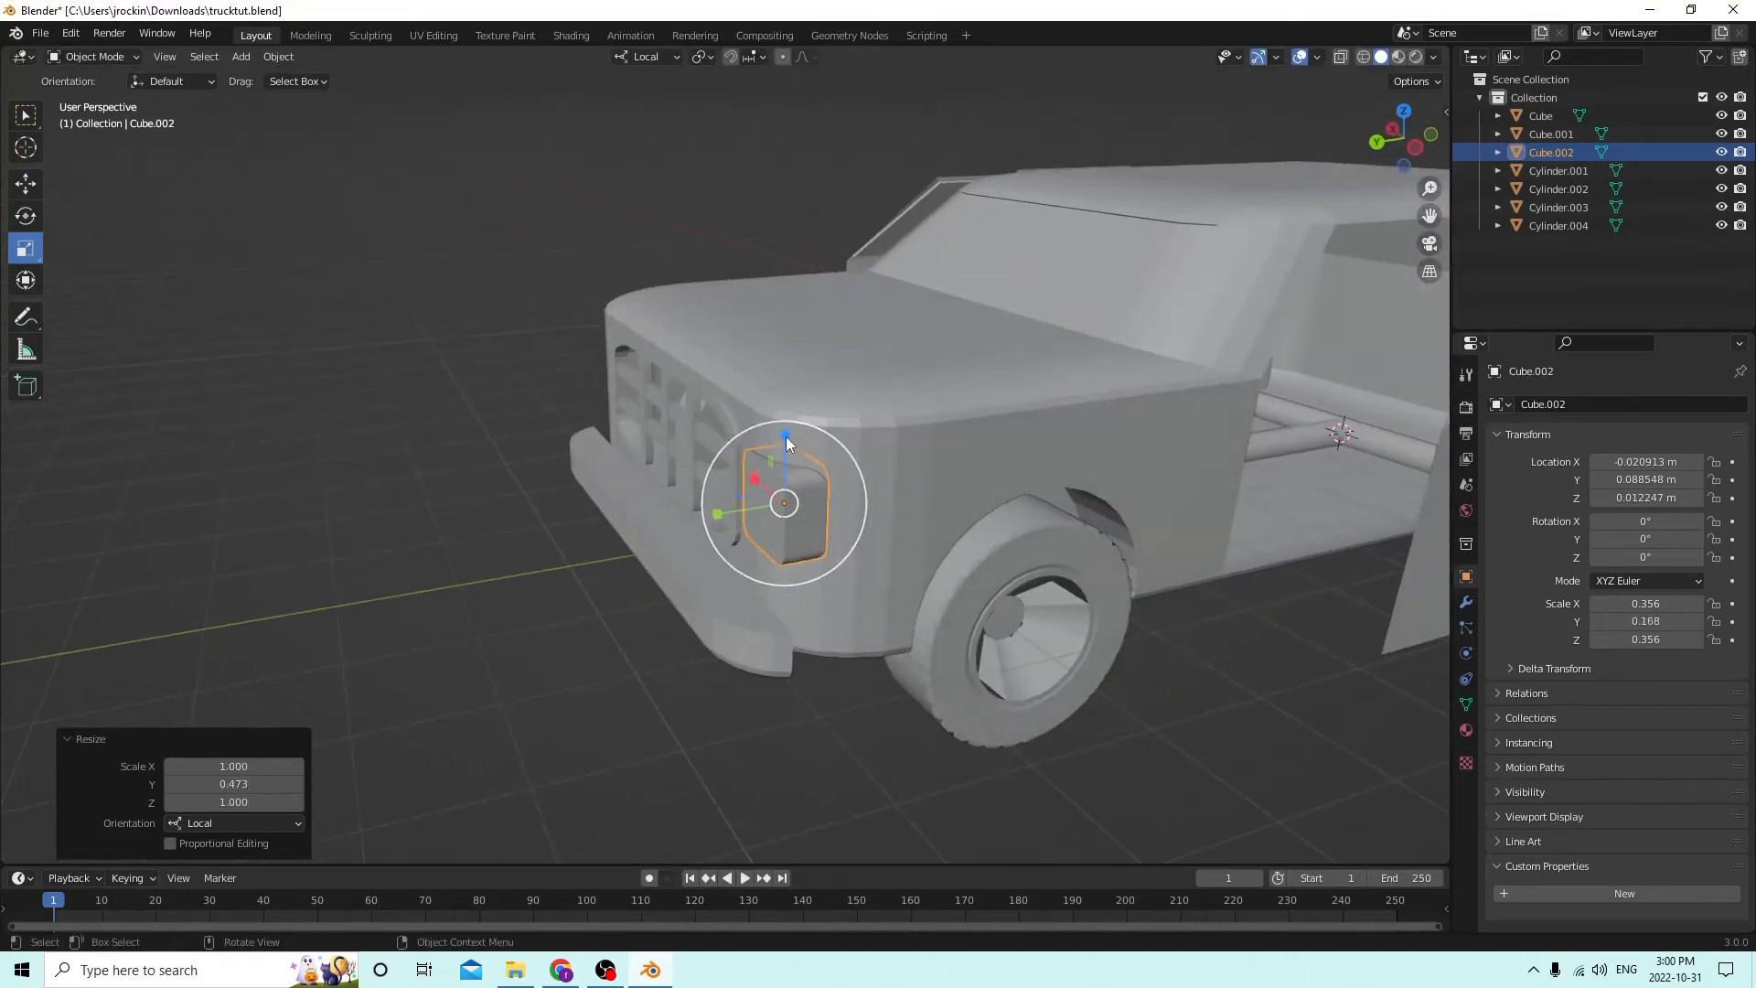
{"action": "left_click_drag", "start_coordinate": [786, 444], "coordinate": [785, 409]}
{"action": "middle_click_drag", "start_coordinate": [784, 410], "coordinate": [357, 177]}
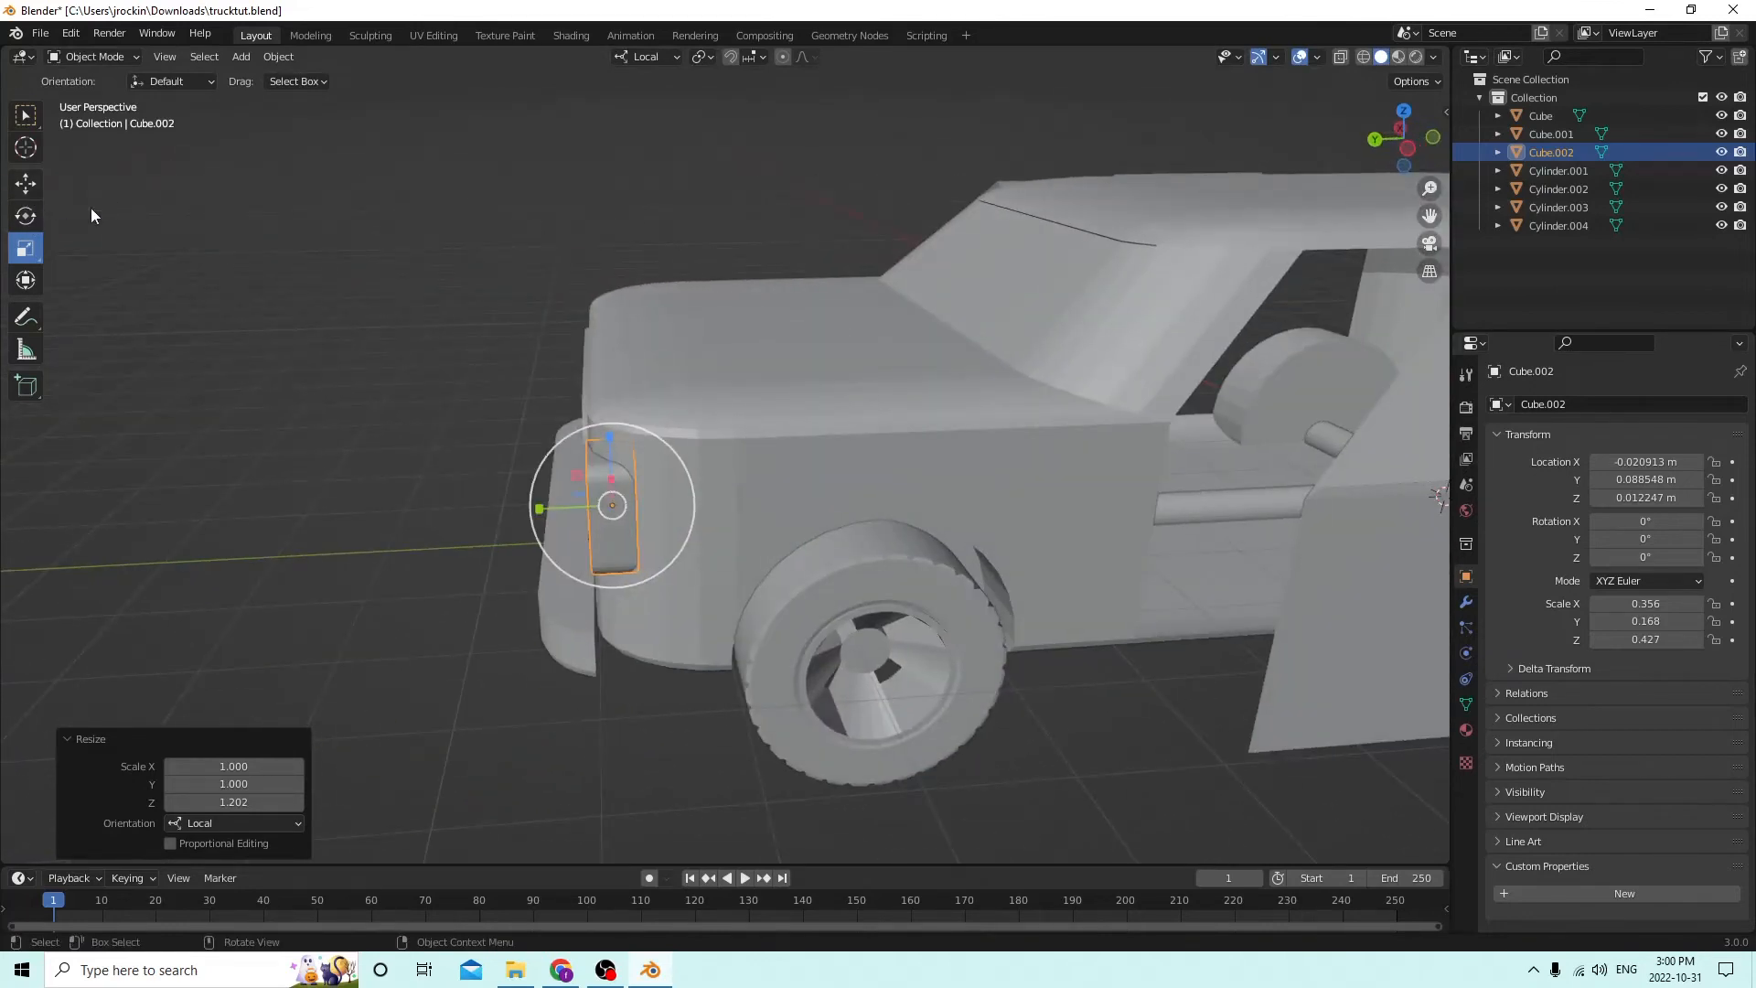
{"action": "middle_click_drag", "start_coordinate": [91, 212], "coordinate": [640, 318]}
{"action": "left_click_drag", "start_coordinate": [1052, 510], "coordinate": [1063, 509]}
{"action": "middle_click_drag", "start_coordinate": [1064, 508], "coordinate": [1002, 451]}
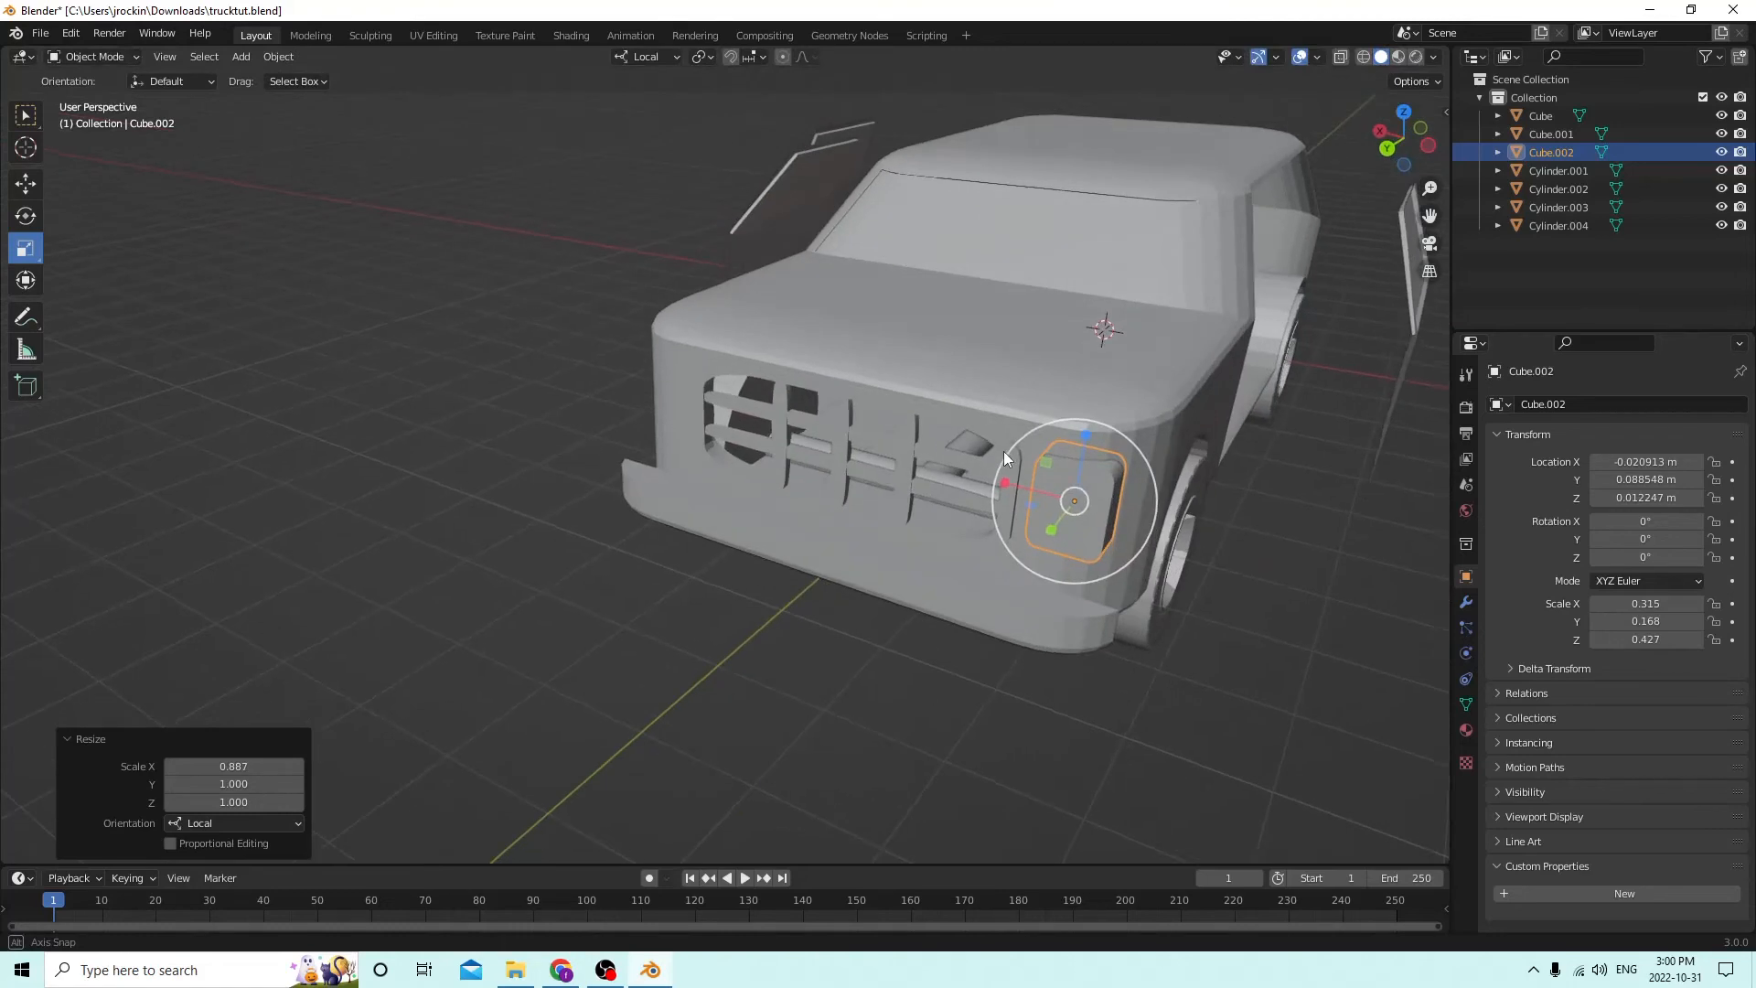
Move the headlight block about 0.0006 m along local X and about 0.0007 m along local Y.
{"action": "left_click", "coordinate": [27, 185]}
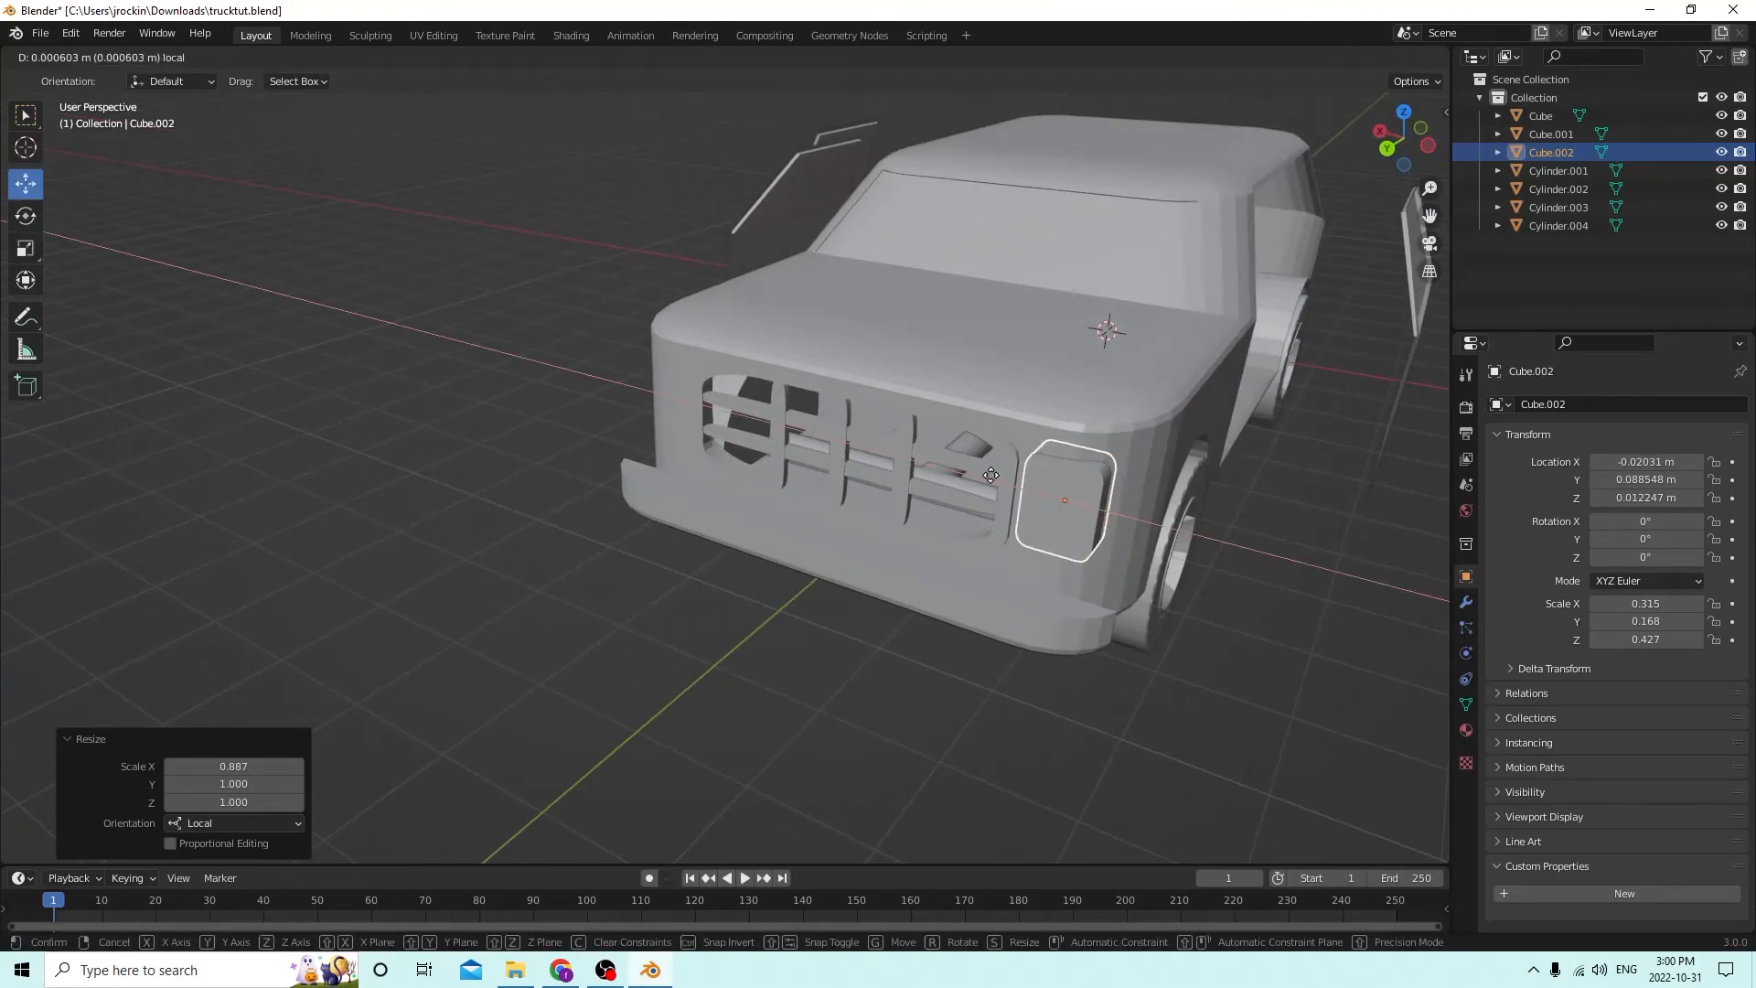
{"action": "left_click_drag", "start_coordinate": [999, 478], "coordinate": [996, 477]}
{"action": "middle_click_drag", "start_coordinate": [860, 442], "coordinate": [734, 434]}
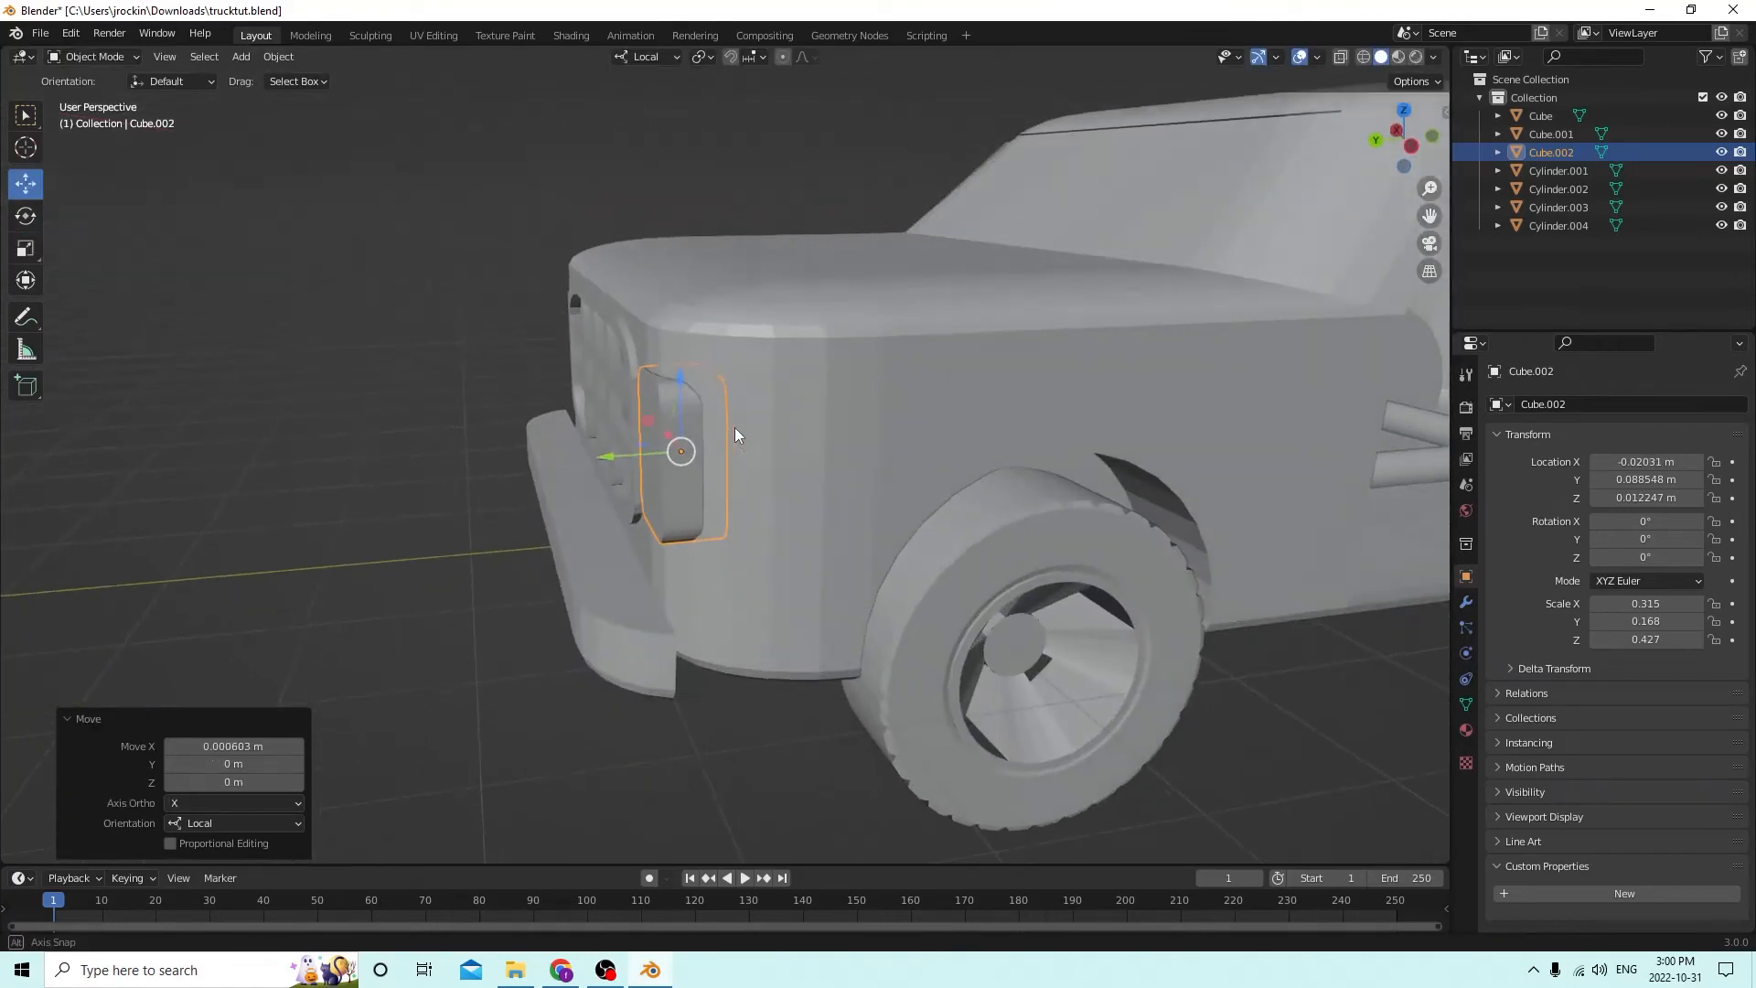
{"action": "left_click_drag", "start_coordinate": [614, 455], "coordinate": [596, 455]}
{"action": "middle_click_drag", "start_coordinate": [596, 454], "coordinate": [775, 426]}
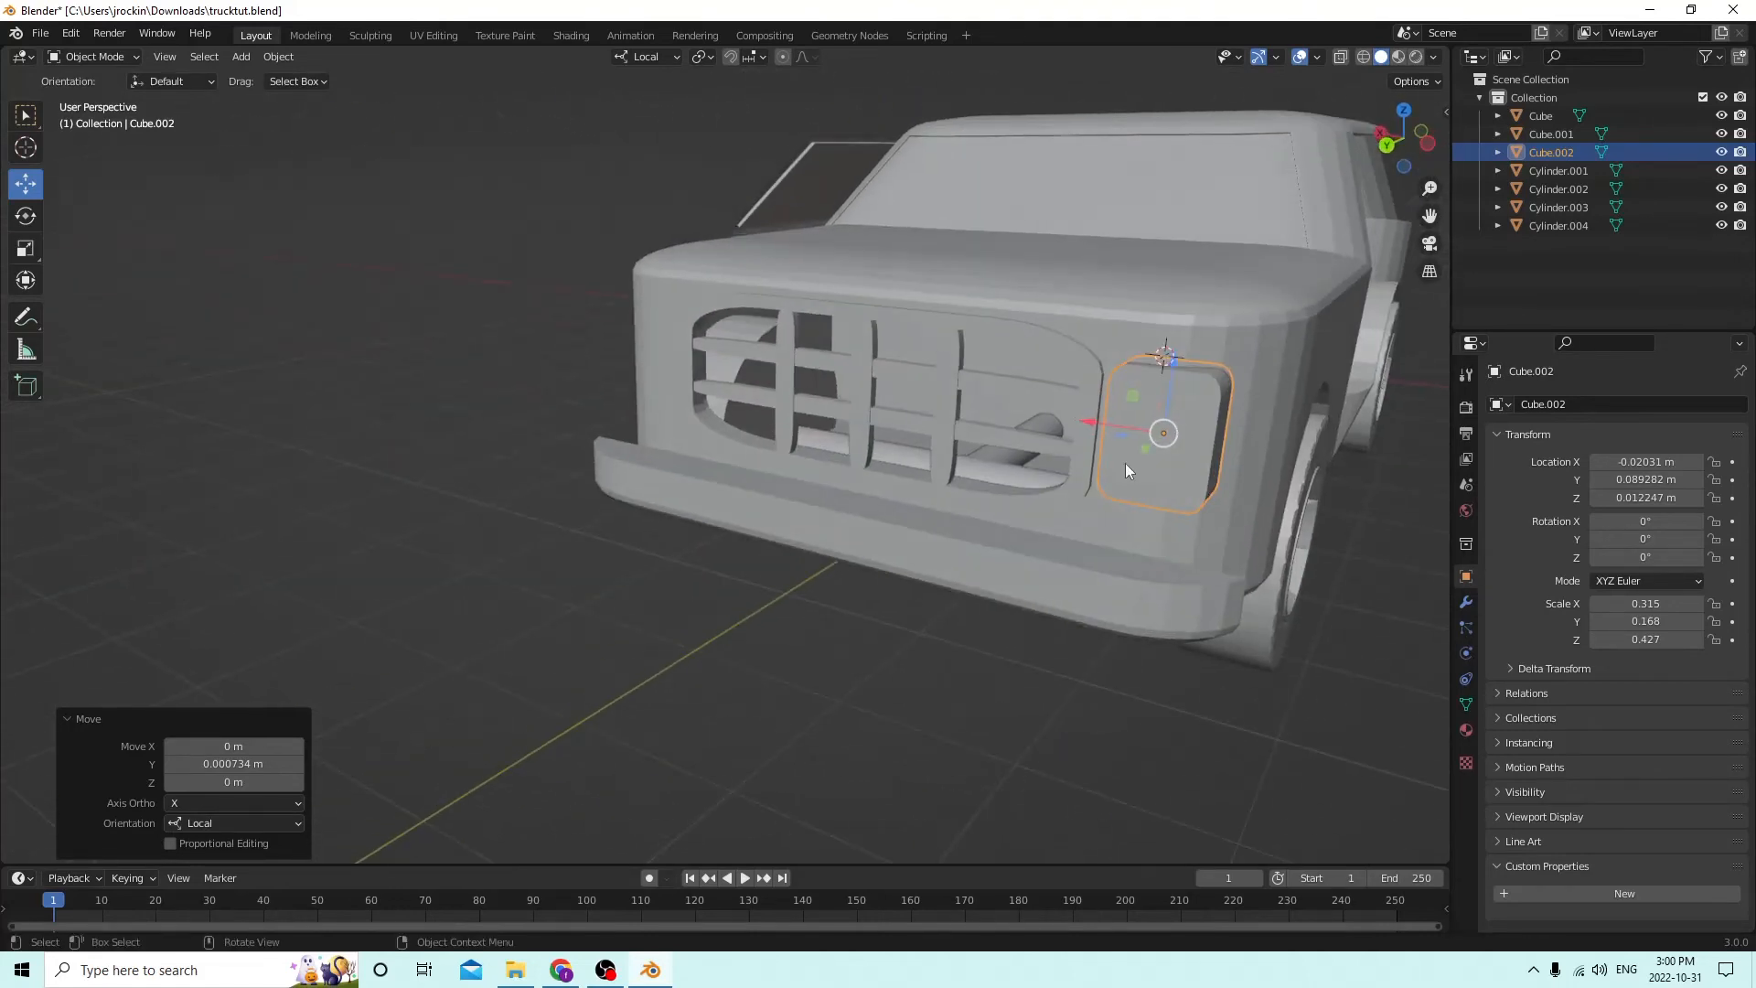
Inset the headlight's front face by about 0.00142 m and push the inner face slightly inward.
{"action": "scroll", "coordinate": [1125, 463], "scroll_direction": "up", "scroll_amount": 4}
{"action": "middle_click_drag", "start_coordinate": [1105, 485], "coordinate": [1022, 483]}
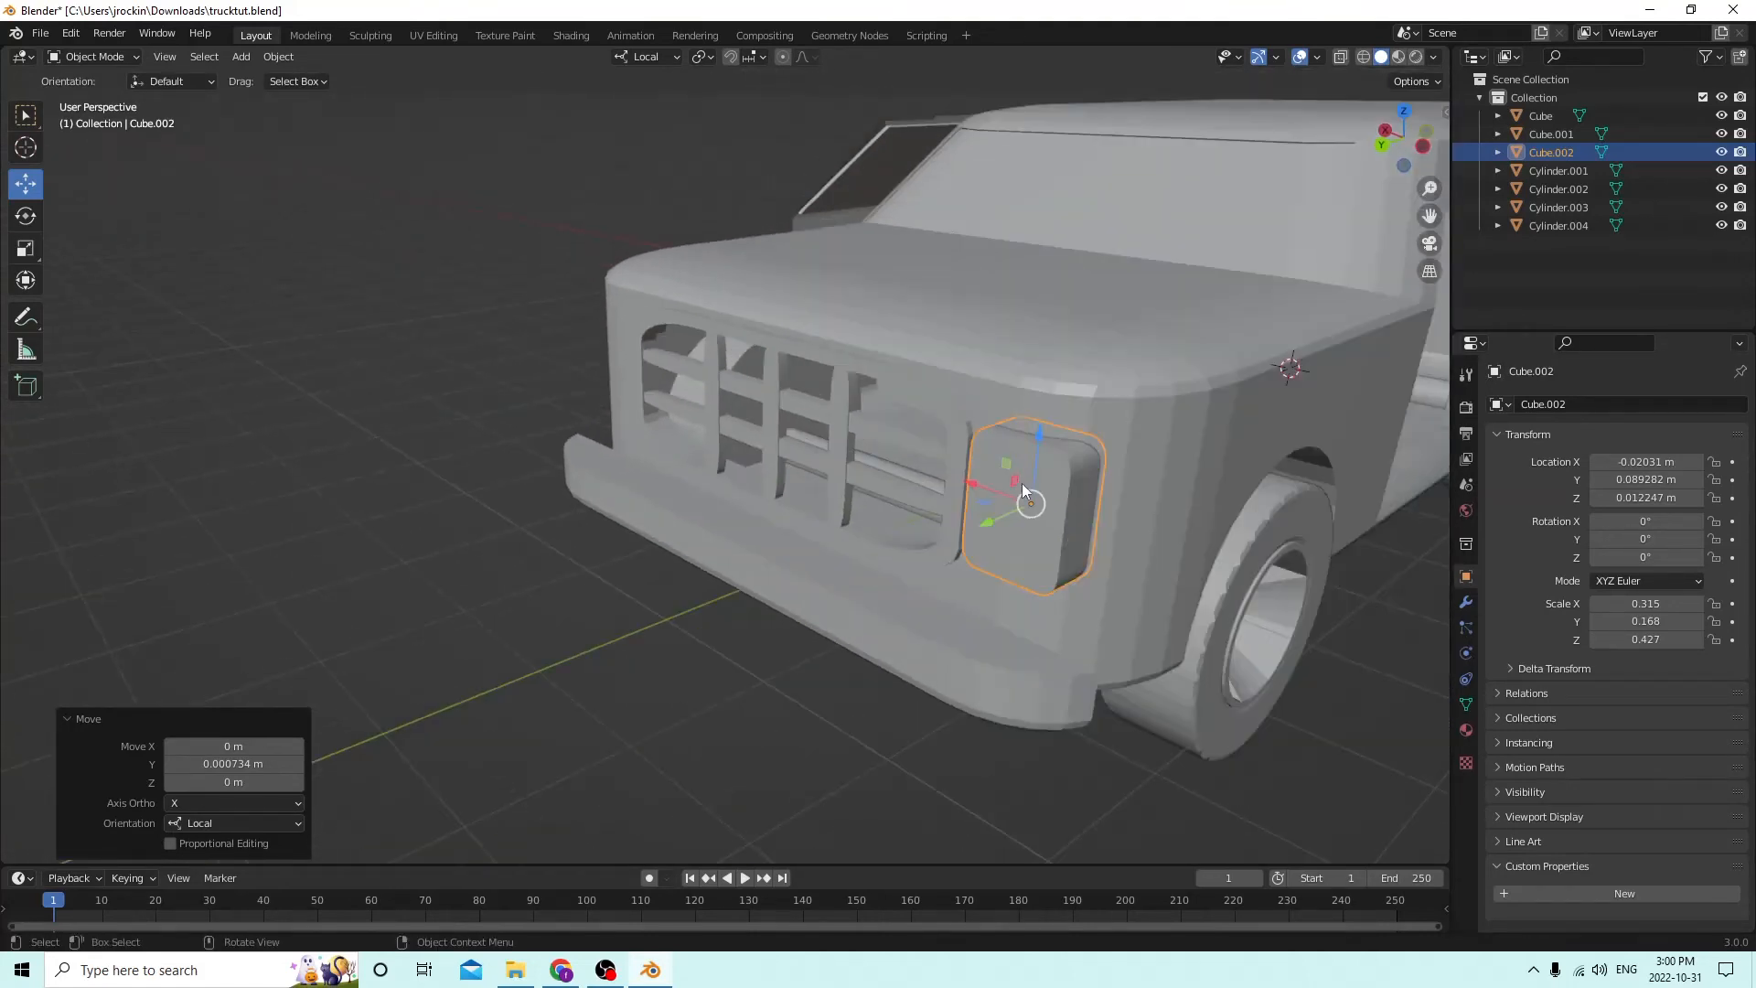
{"action": "key", "text": "Tab"}
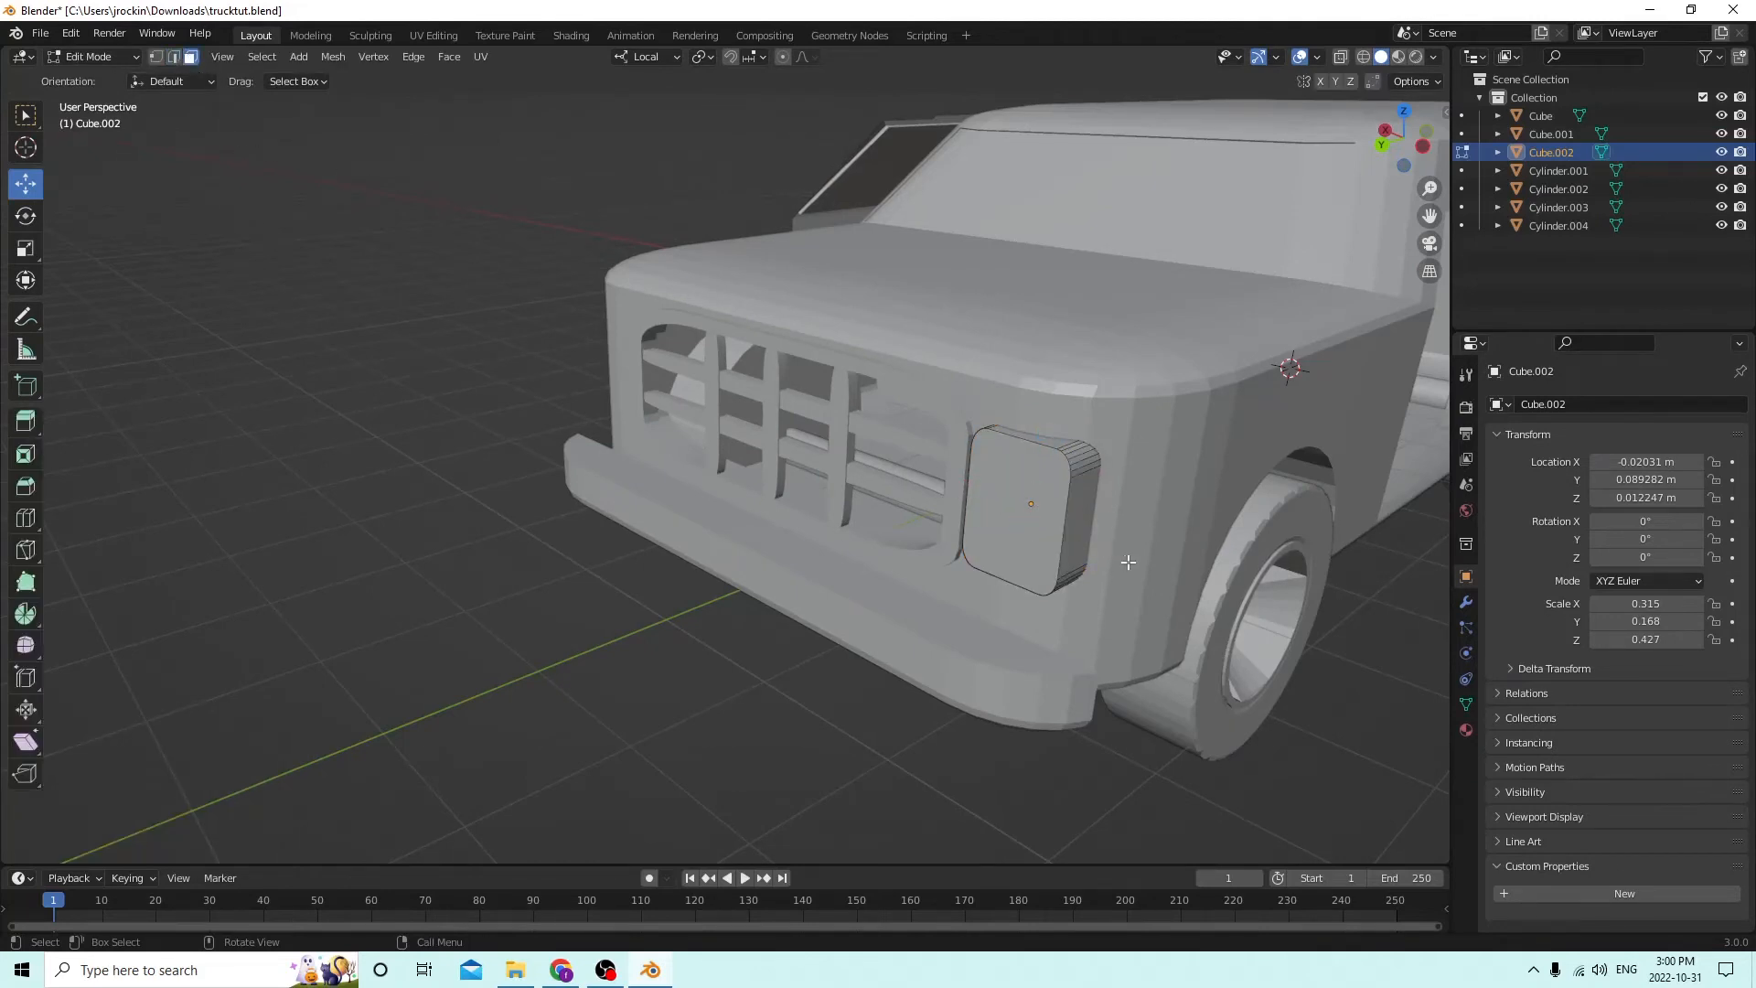
{"action": "left_click", "coordinate": [1031, 514]}
{"action": "key", "text": "i"}
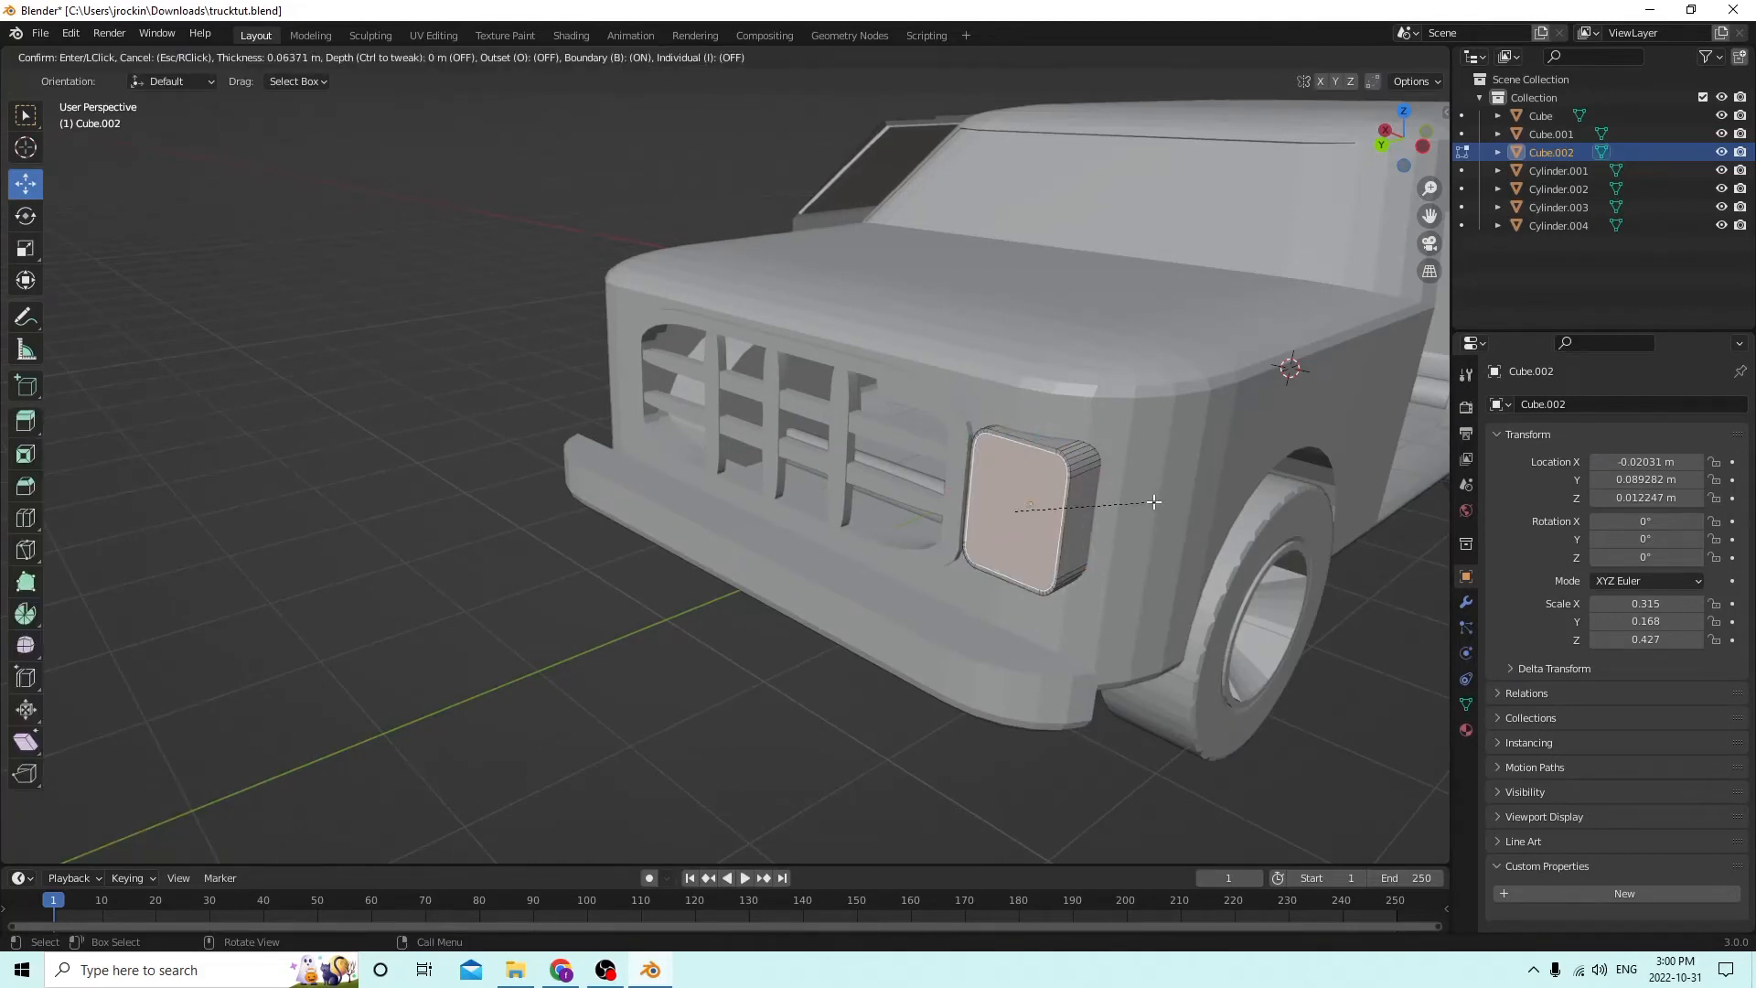
{"action": "left_click", "coordinate": [1142, 502]}
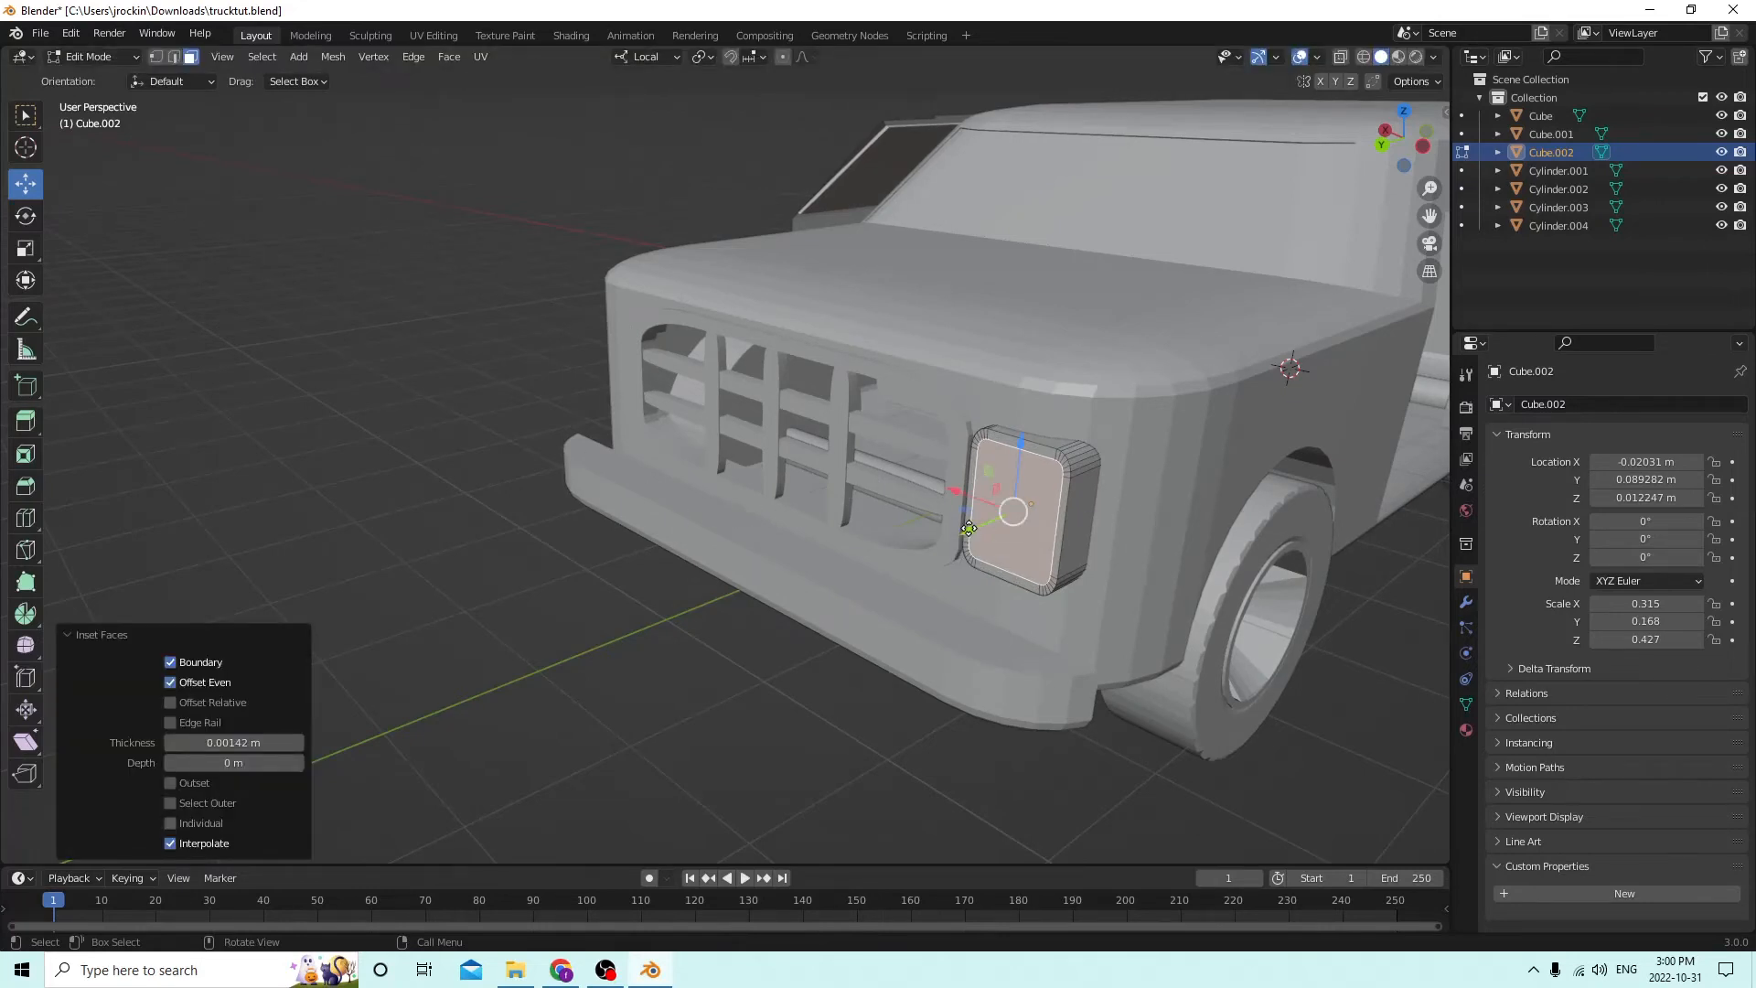
{"action": "left_click_drag", "start_coordinate": [966, 531], "coordinate": [971, 528]}
{"action": "middle_click_drag", "start_coordinate": [971, 528], "coordinate": [1357, 600]}
{"action": "key", "text": "Tab"}
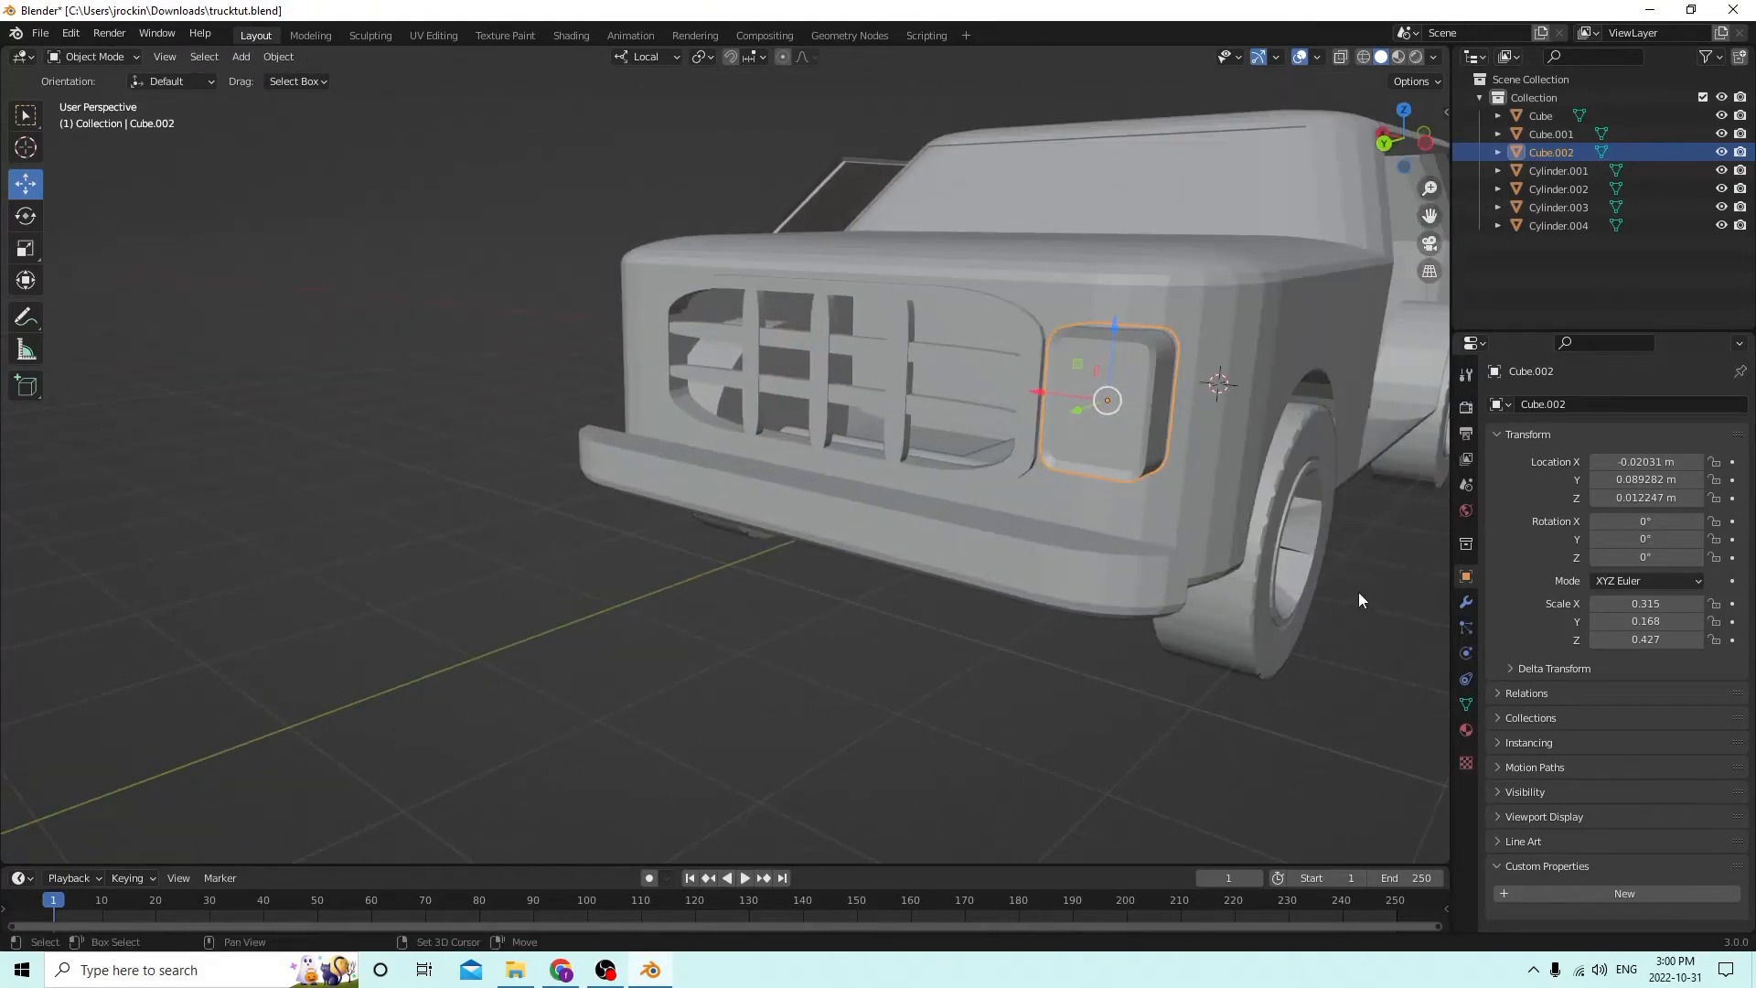
Duplicate the headlight and set the copy's X location to 0.02031 m on the opposite side of the grille.
{"action": "key", "text": "shift+d"}
{"action": "right_click", "coordinate": [1321, 501]}
{"action": "middle_click_drag", "start_coordinate": [1321, 501], "coordinate": [1235, 448]}
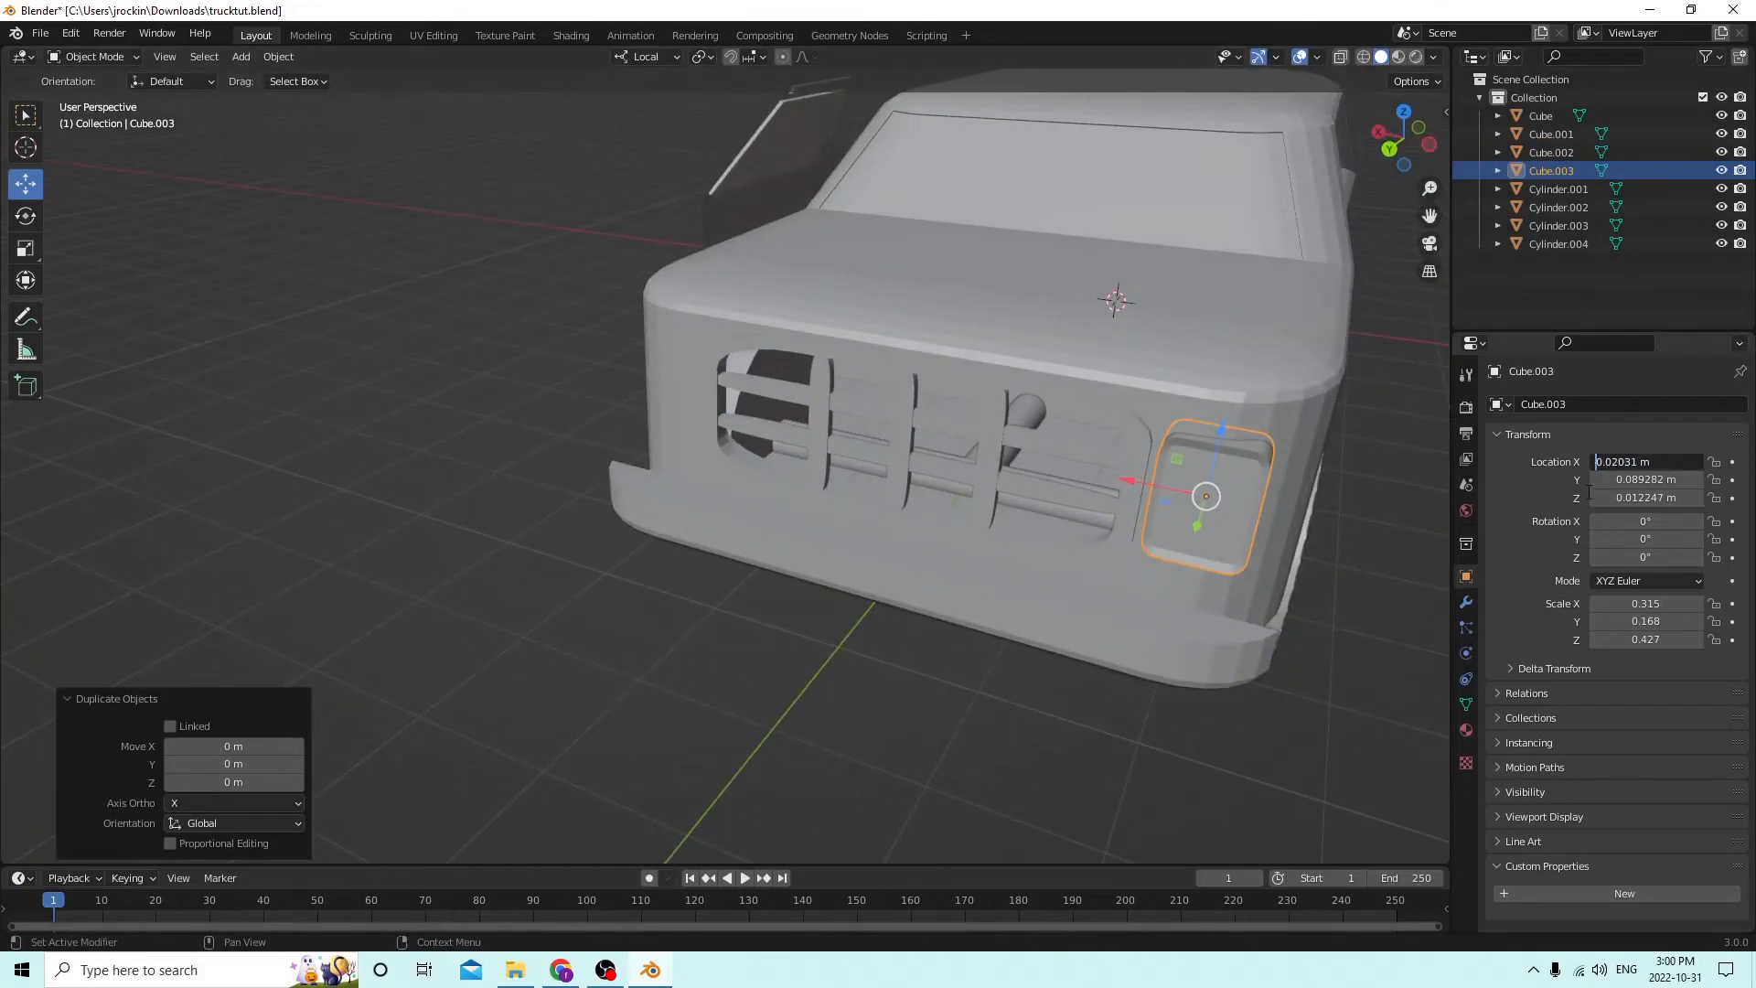
{"action": "key", "text": "Return"}
{"action": "middle_click_drag", "start_coordinate": [1397, 455], "coordinate": [991, 494]}
Duplicate the original headlight and move the copy about -0.1176 m along local Y beyond the truck's rear.
{"action": "left_click", "coordinate": [789, 520]}
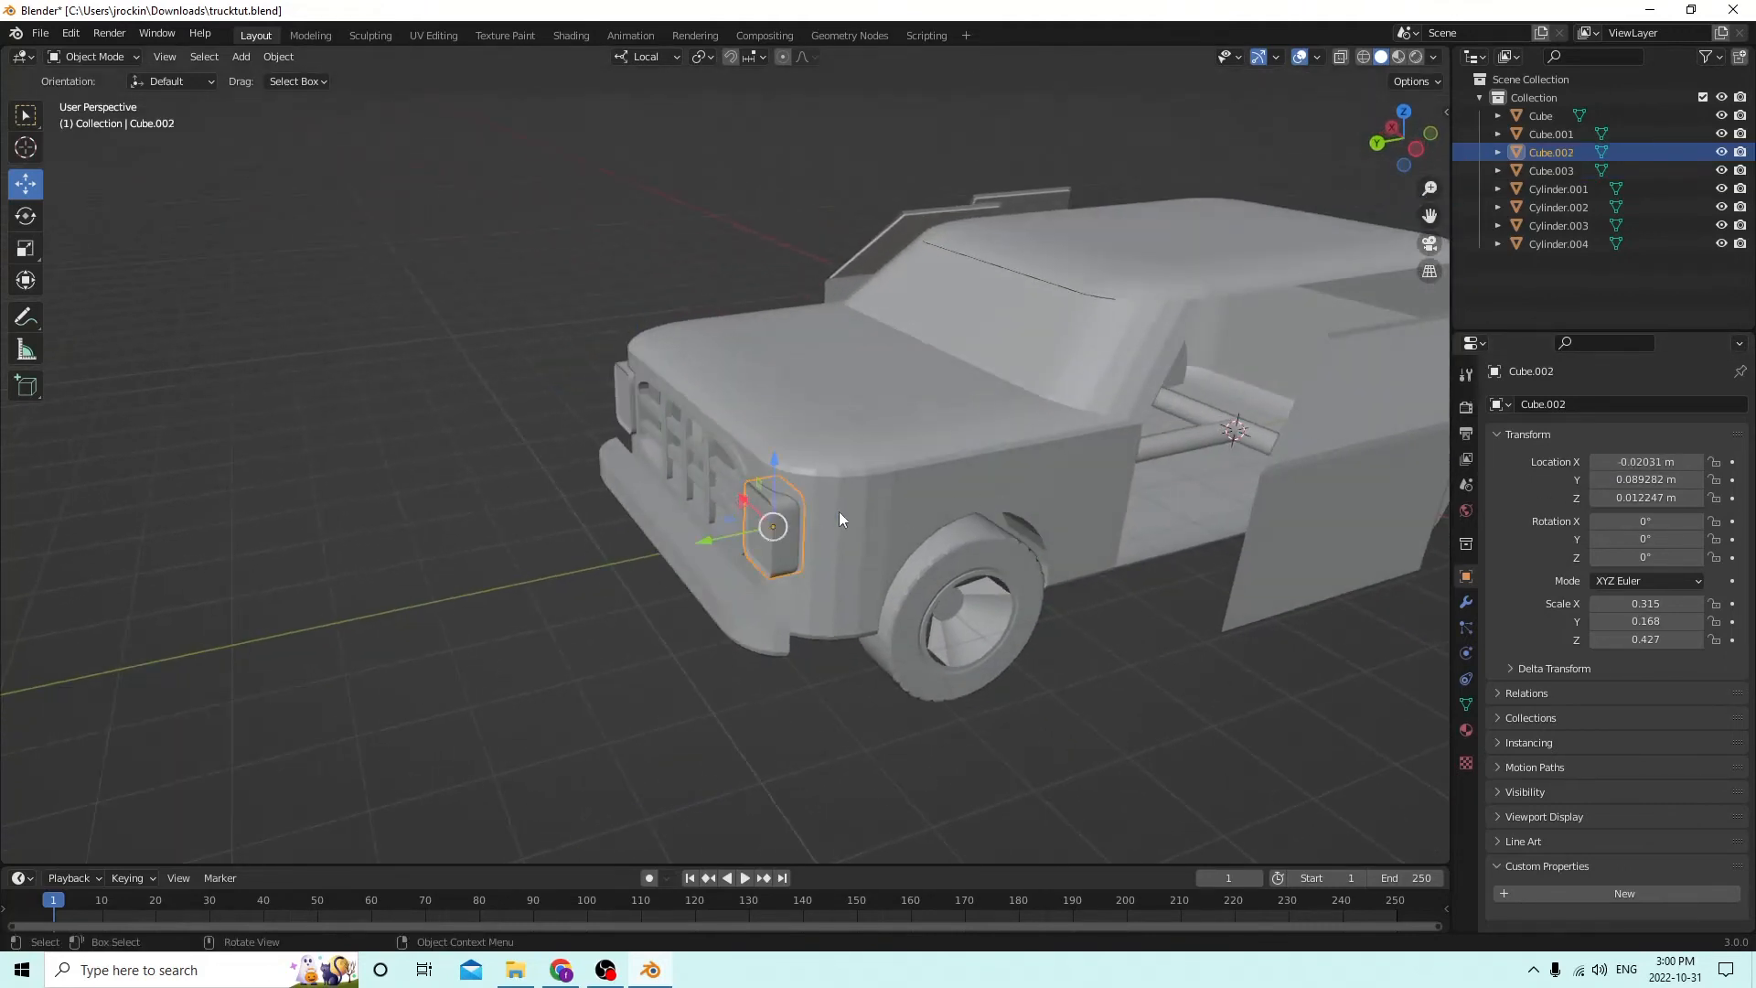
{"action": "right_click", "coordinate": [1003, 448]}
{"action": "scroll", "coordinate": [929, 452], "scroll_direction": "down", "scroll_amount": 3}
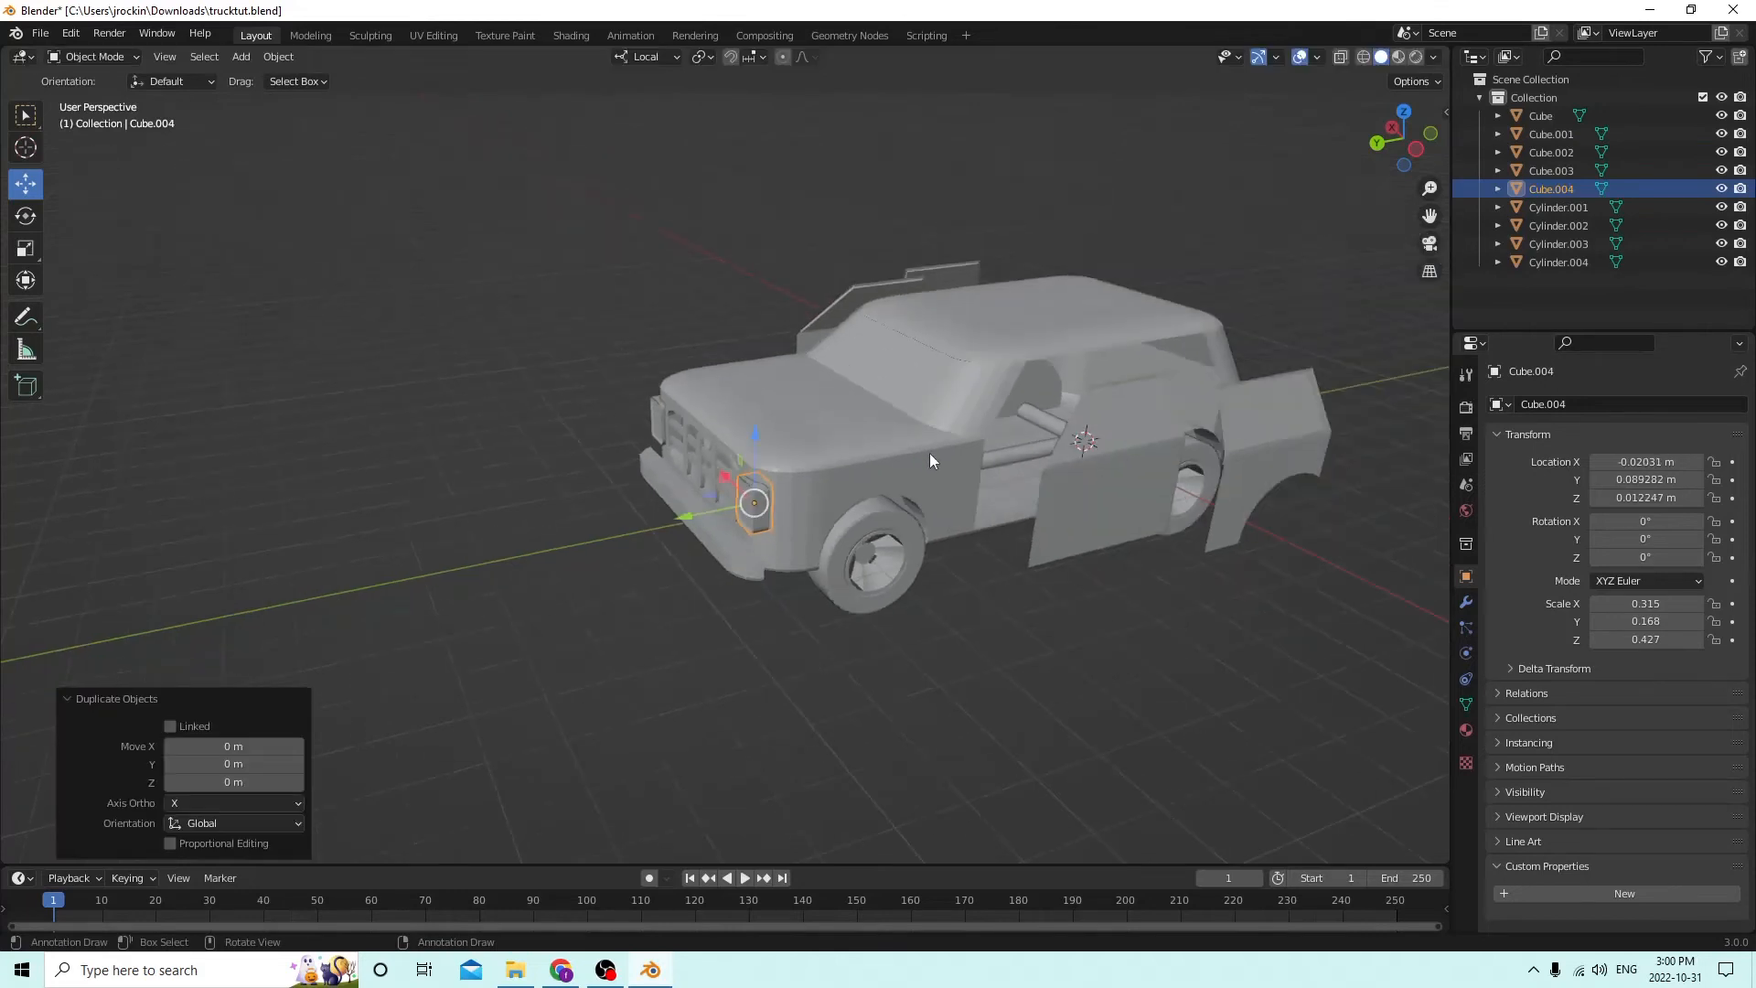
{"action": "left_click_drag", "start_coordinate": [617, 518], "coordinate": [1264, 471]}
{"action": "middle_click_drag", "start_coordinate": [1264, 471], "coordinate": [1068, 376]}
{"action": "scroll", "coordinate": [1068, 376], "scroll_direction": "up", "scroll_amount": 2}
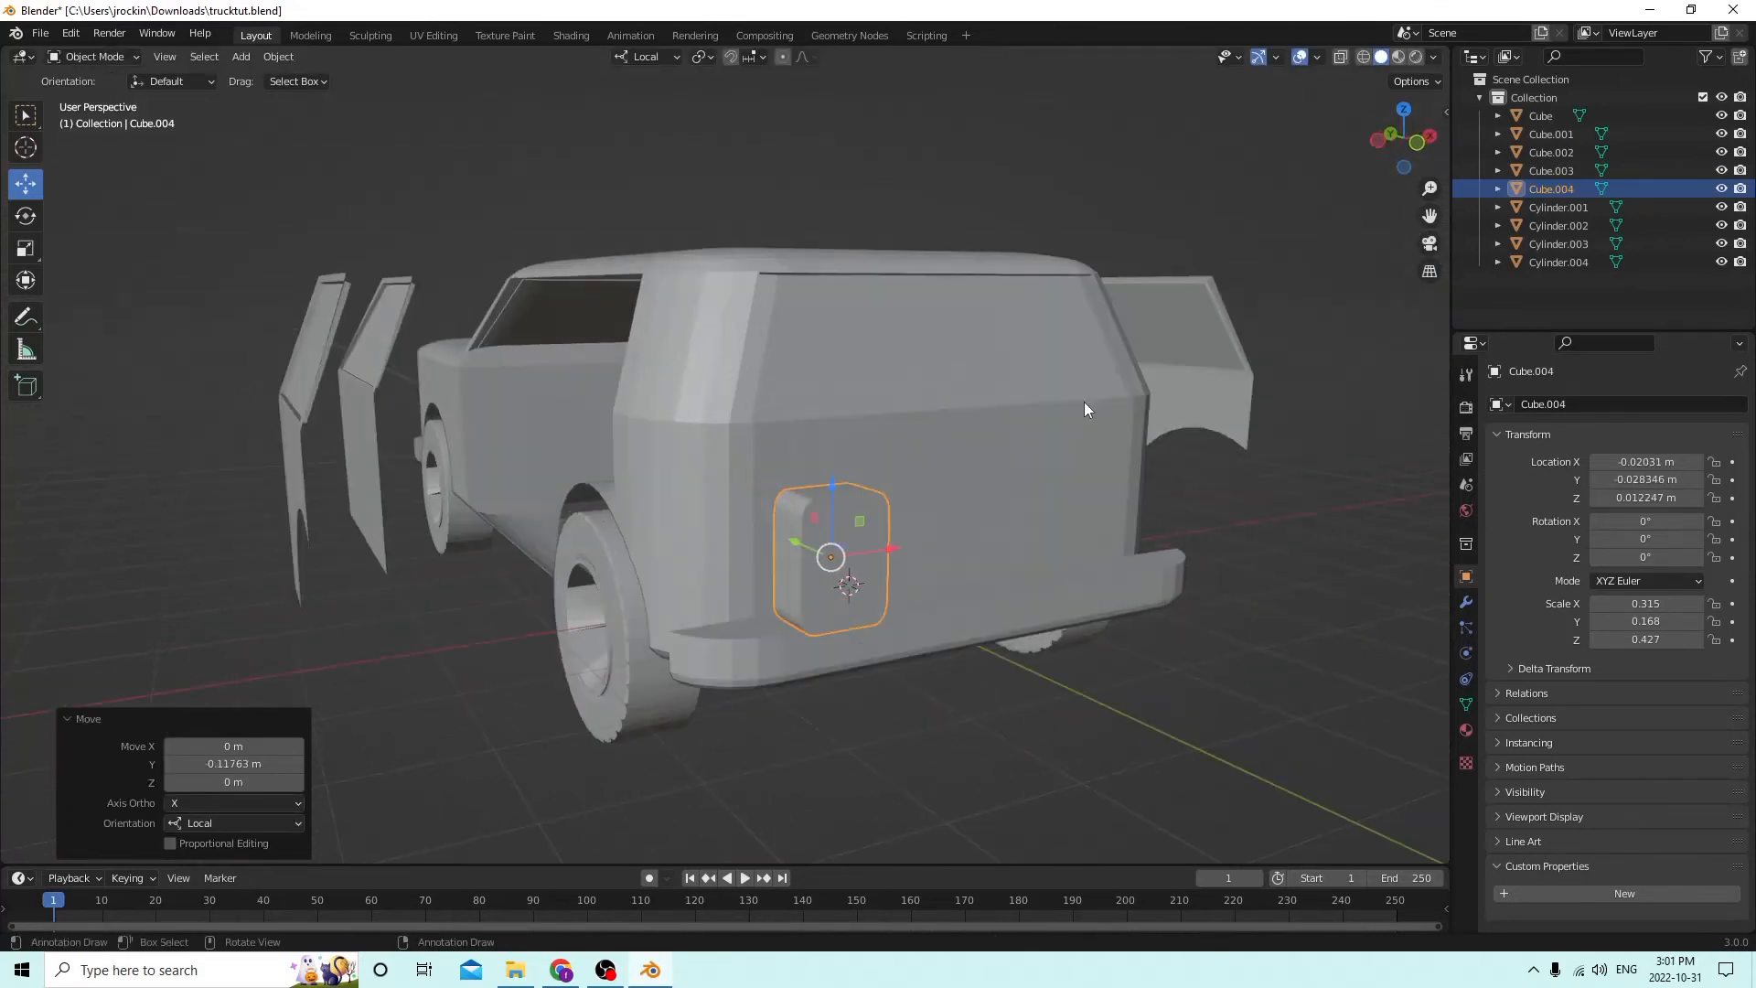
Rotate the rear light 180° about X and move it about -0.0122 m along local Y onto the truck's rear.
{"action": "left_click", "coordinate": [1643, 521]}
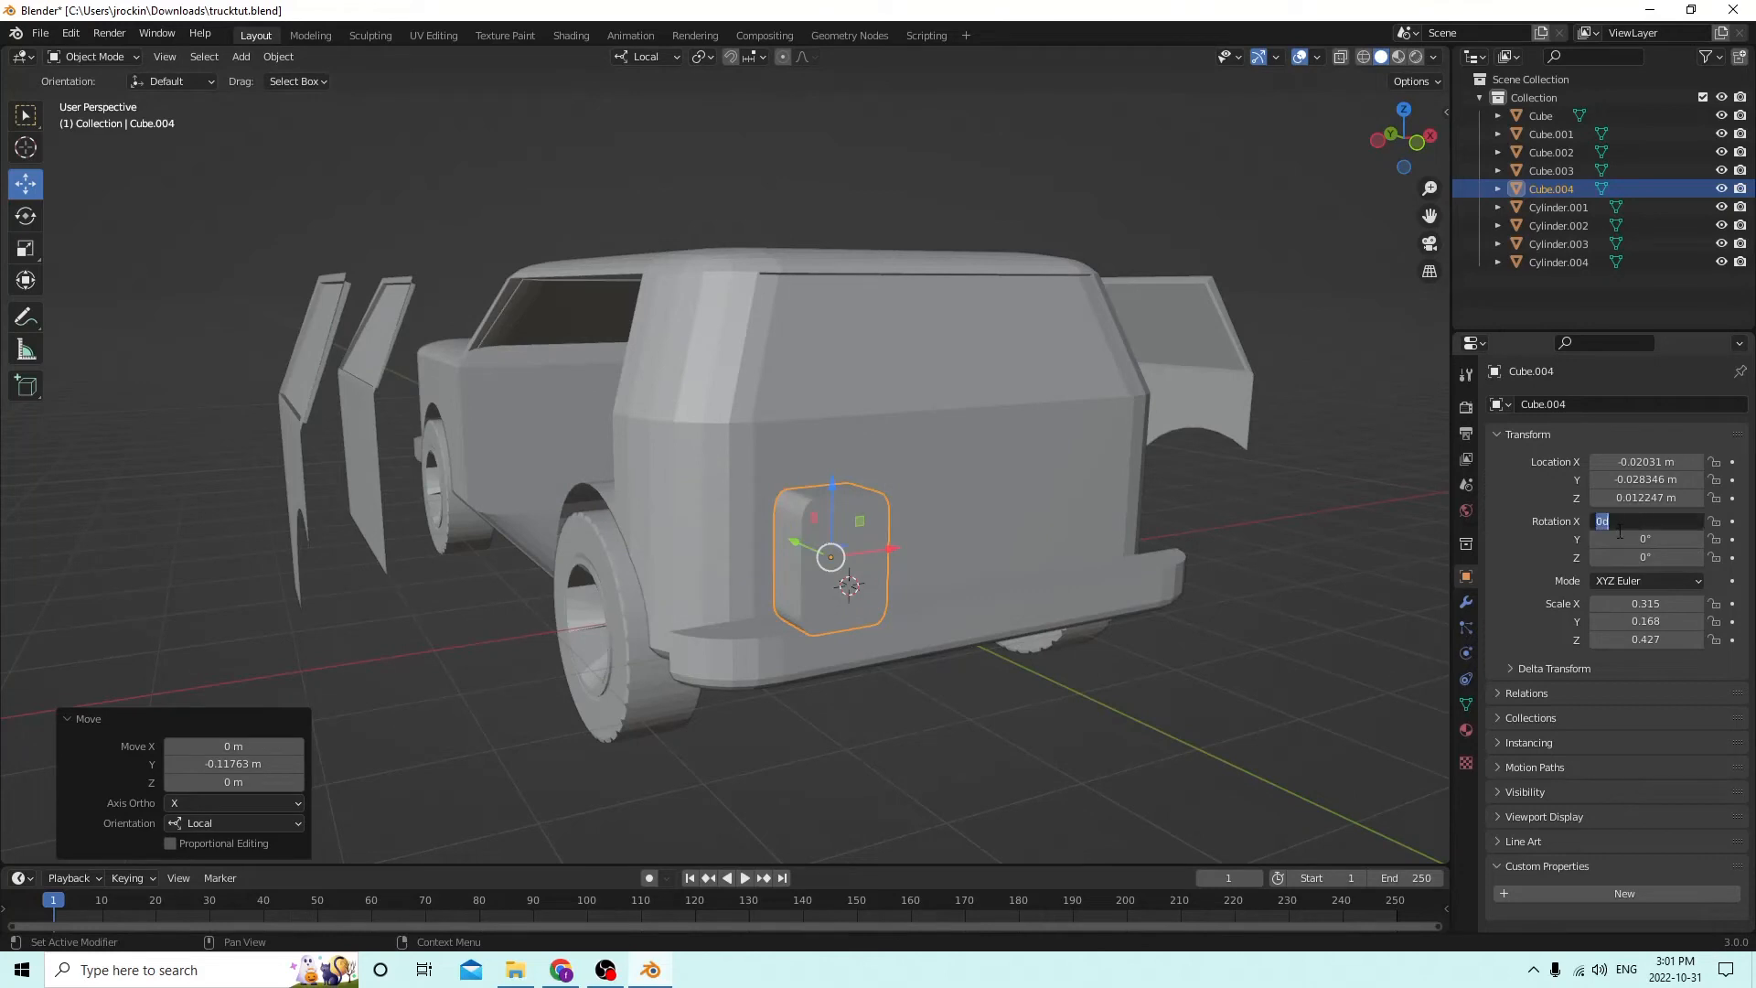
{"action": "type", "text": "180"}
{"action": "key", "text": "Return"}
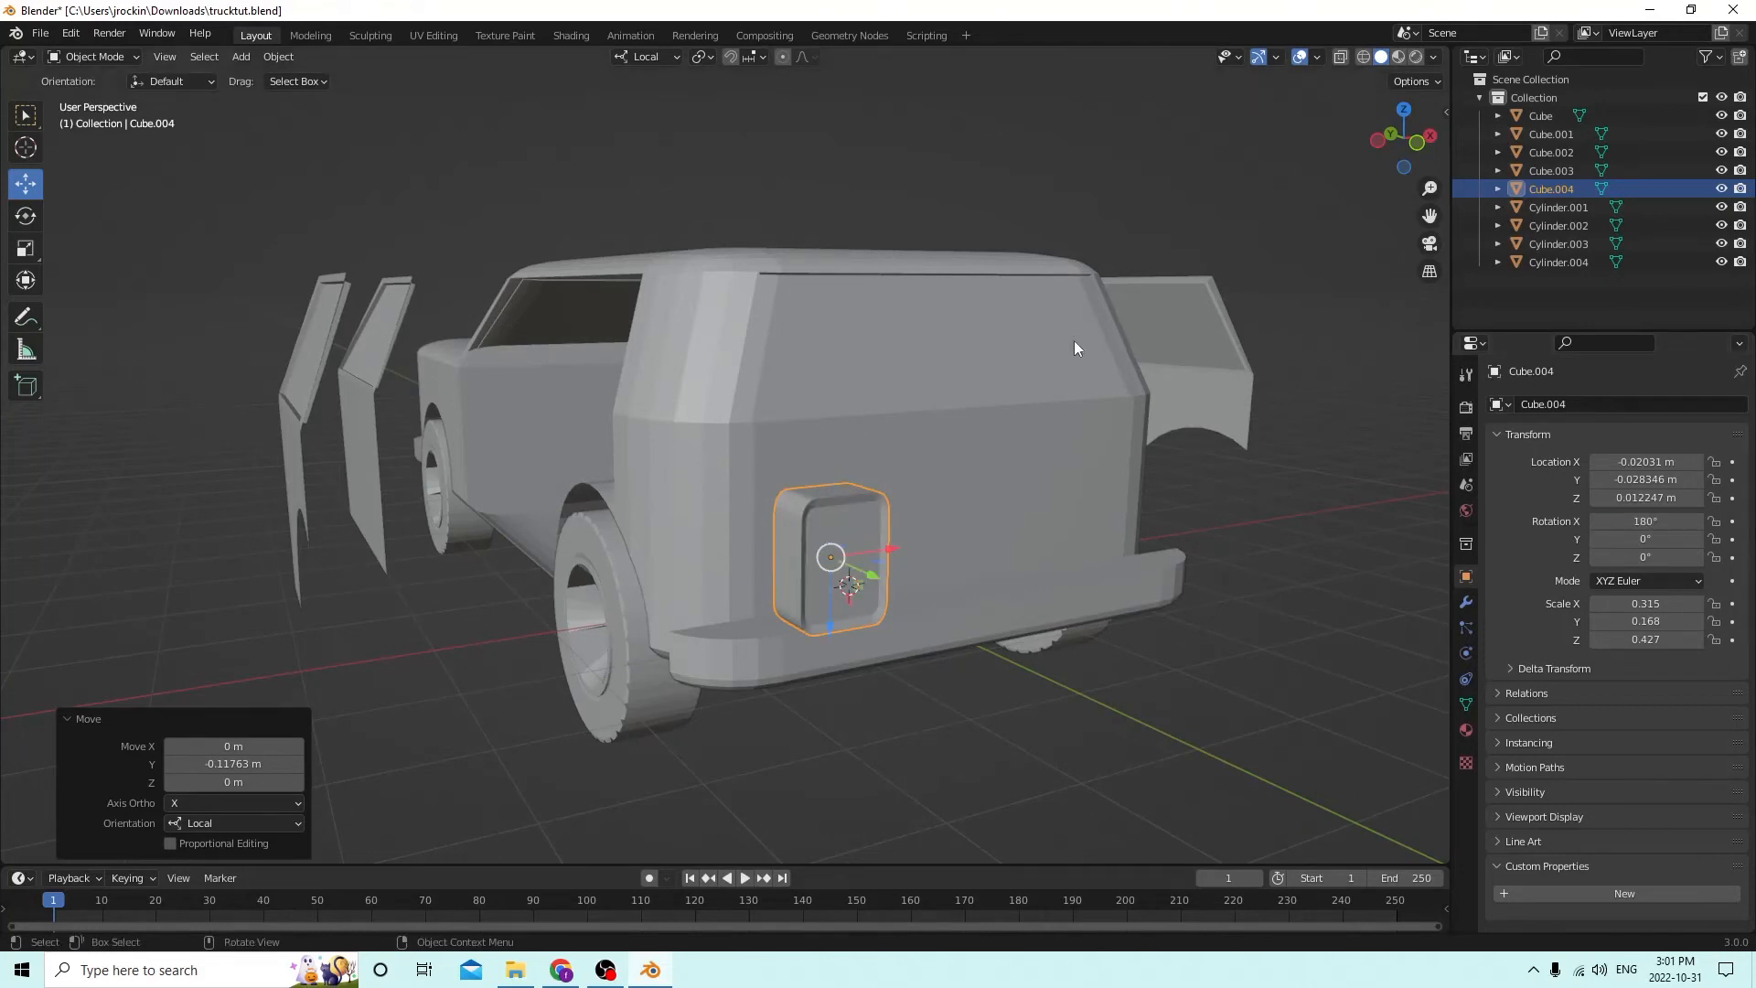
{"action": "middle_click_drag", "start_coordinate": [1073, 341], "coordinate": [1177, 592]}
{"action": "left_click_drag", "start_coordinate": [1278, 702], "coordinate": [1134, 615]}
{"action": "middle_click_drag", "start_coordinate": [1123, 606], "coordinate": [987, 553]}
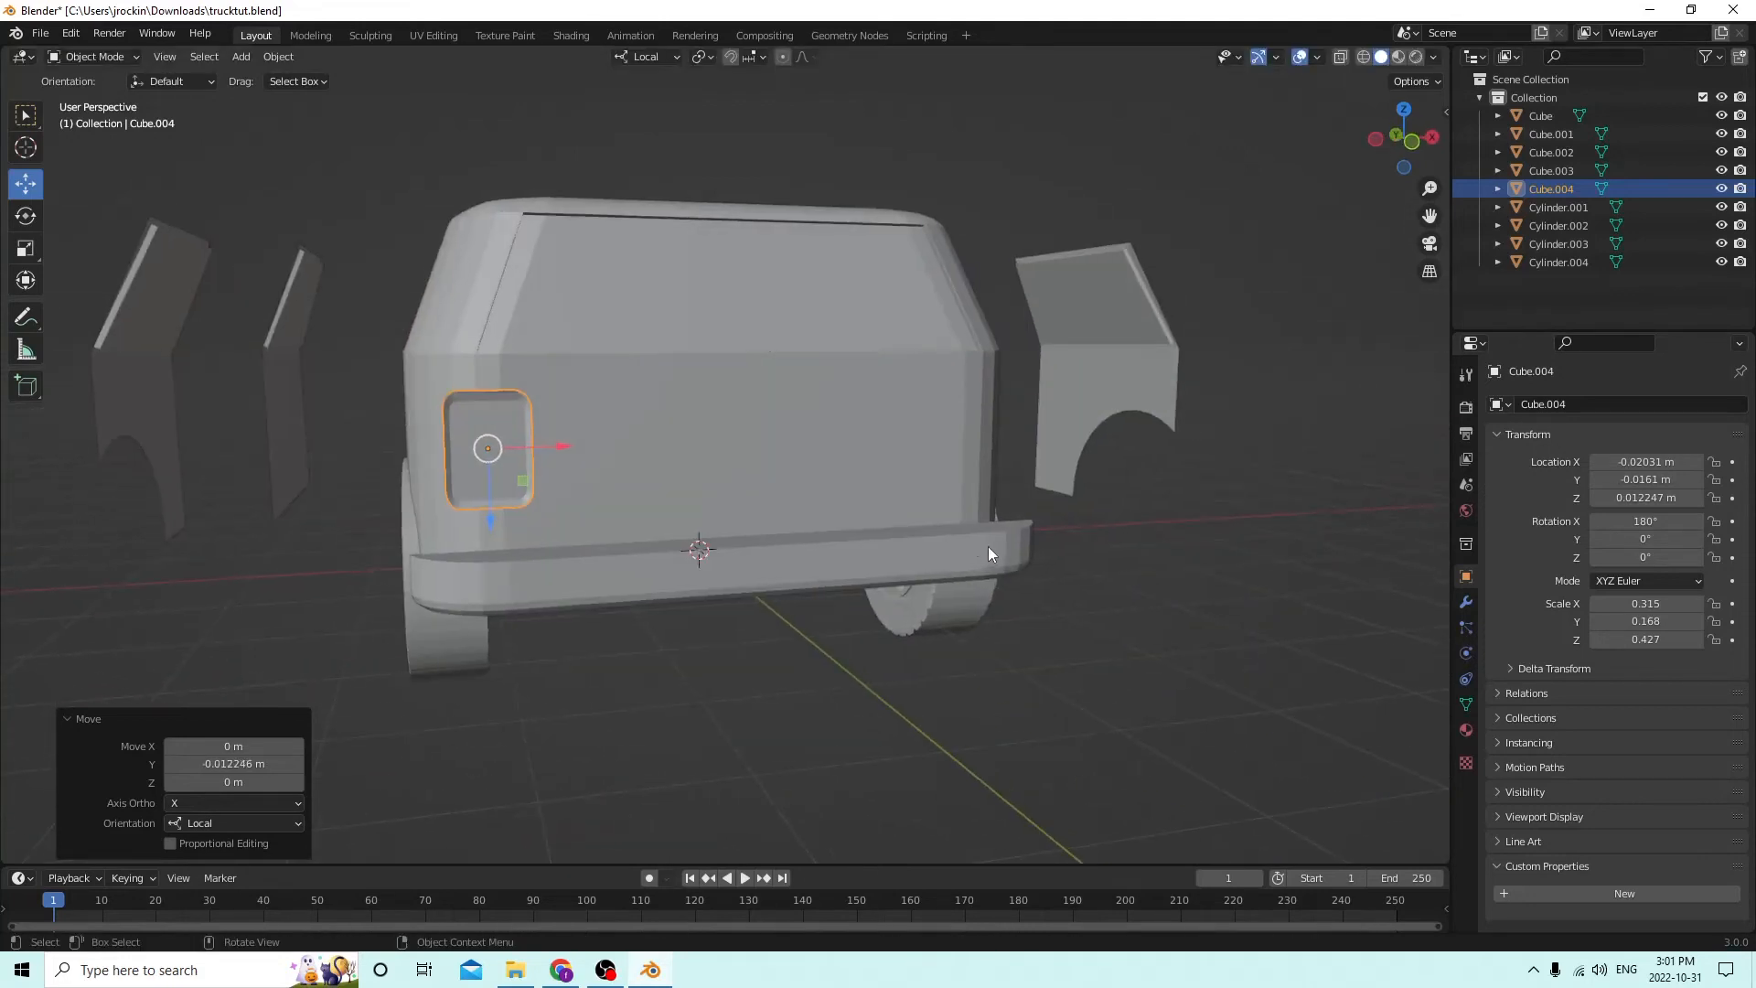
Narrow the rear light to a scale of about 0.191 in X and 0.120 in Y.
{"action": "left_click", "coordinate": [26, 249]}
{"action": "middle_click_drag", "start_coordinate": [382, 374], "coordinate": [399, 392]}
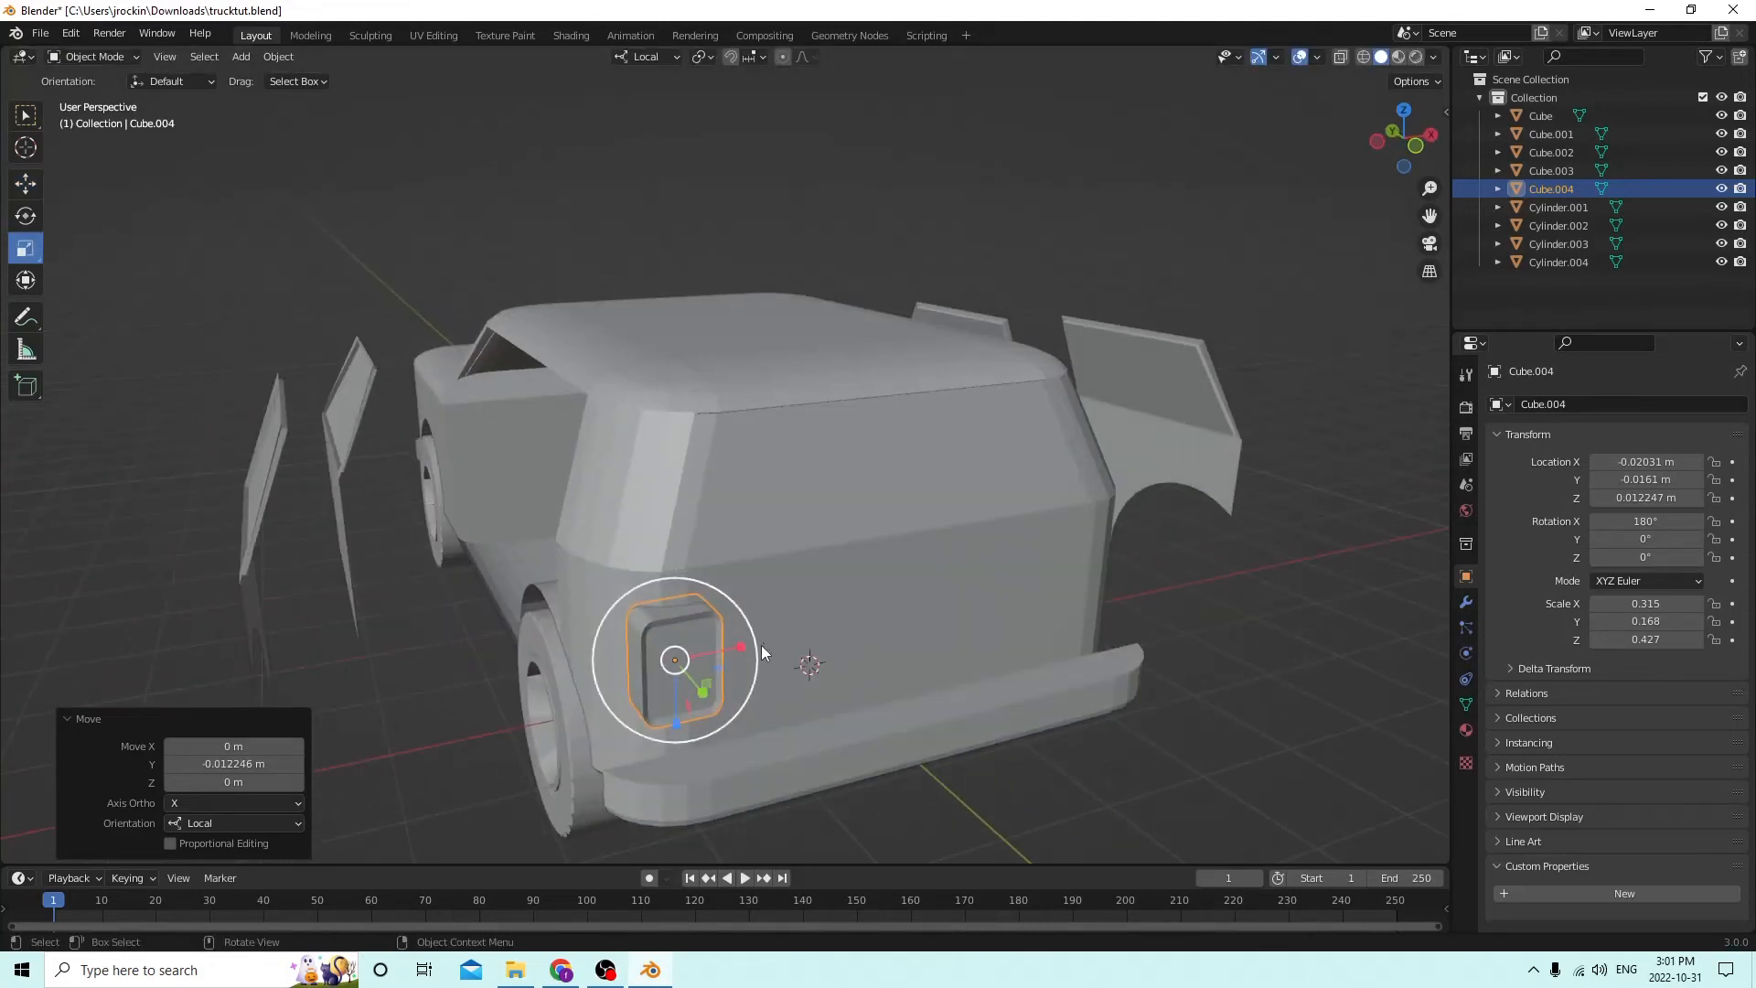
{"action": "left_click_drag", "start_coordinate": [744, 644], "coordinate": [715, 647]}
{"action": "middle_click_drag", "start_coordinate": [715, 646], "coordinate": [705, 597]}
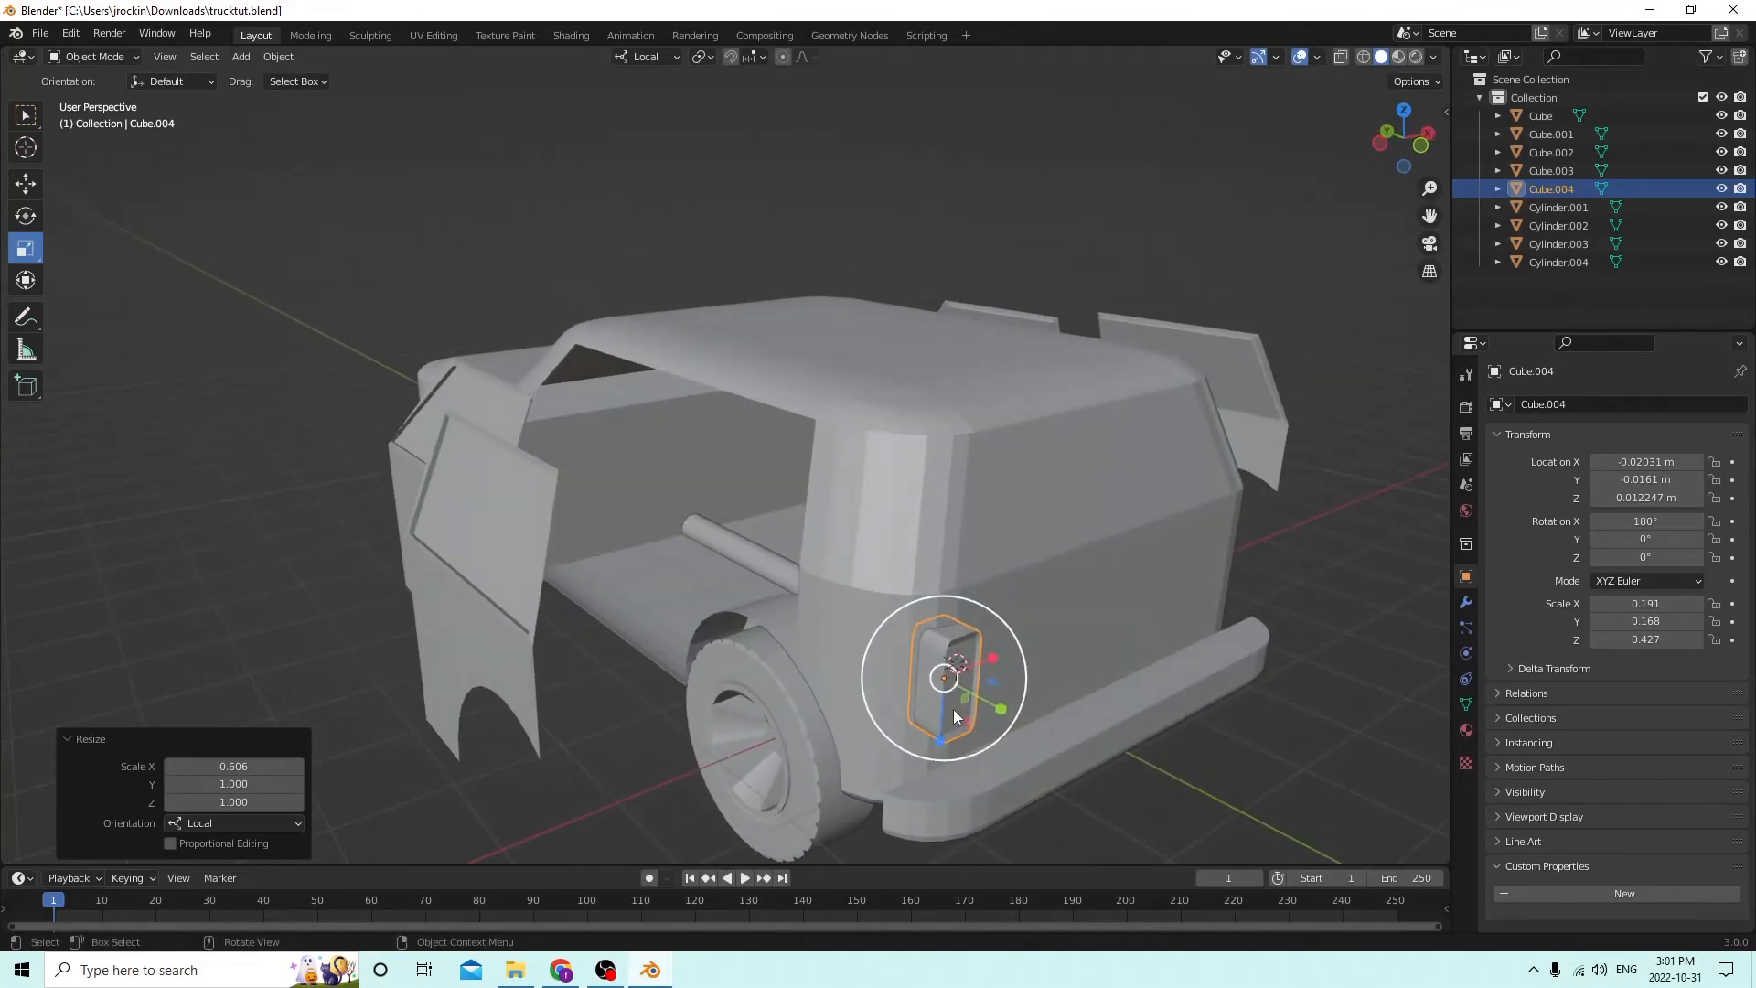
{"action": "left_click_drag", "start_coordinate": [1001, 709], "coordinate": [953, 695]}
{"action": "middle_click_drag", "start_coordinate": [953, 695], "coordinate": [569, 306]}
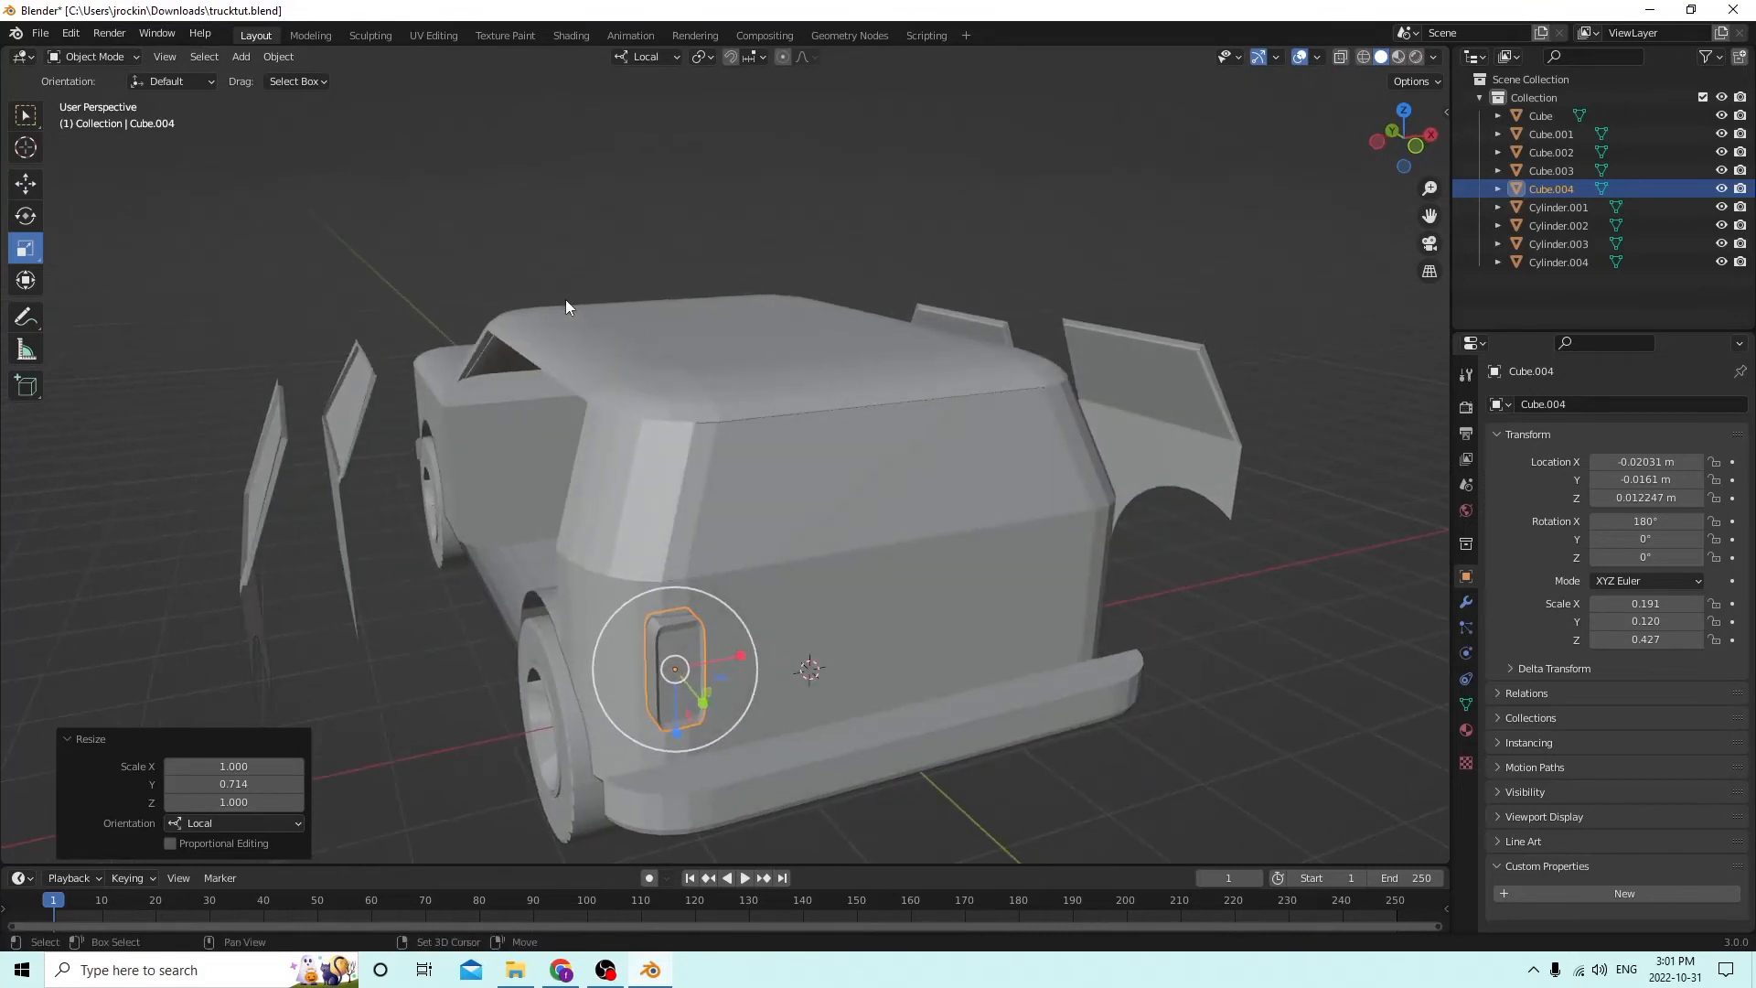
Duplicate the rear light and set the copy's X location to 0.02031 m on the opposite side of the tailgate.
{"action": "key", "text": "shift+d"}
{"action": "right_click", "coordinate": [751, 275]}
{"action": "left_click", "coordinate": [1603, 462]}
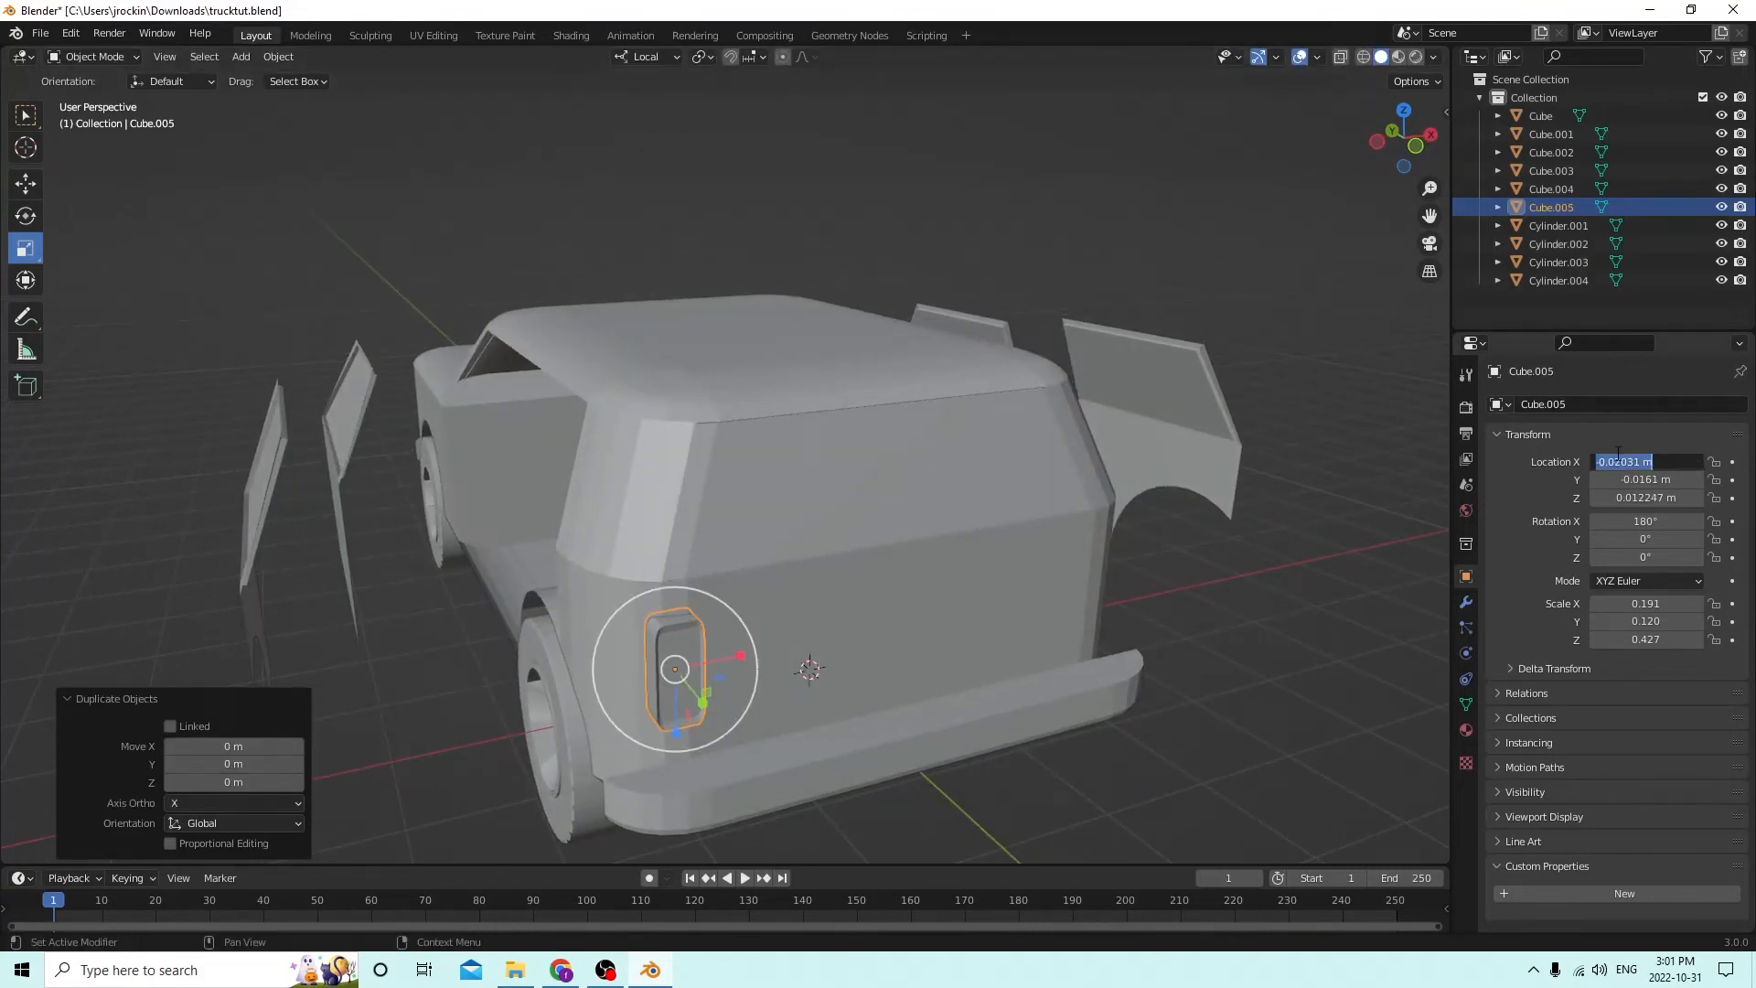
{"action": "left_click", "coordinate": [1600, 462]}
{"action": "key", "text": "BackSpace"}
{"action": "key", "text": "Return"}
Join both rear lights to the truck body.
{"action": "middle_click_drag", "start_coordinate": [1173, 450], "coordinate": [1210, 452]}
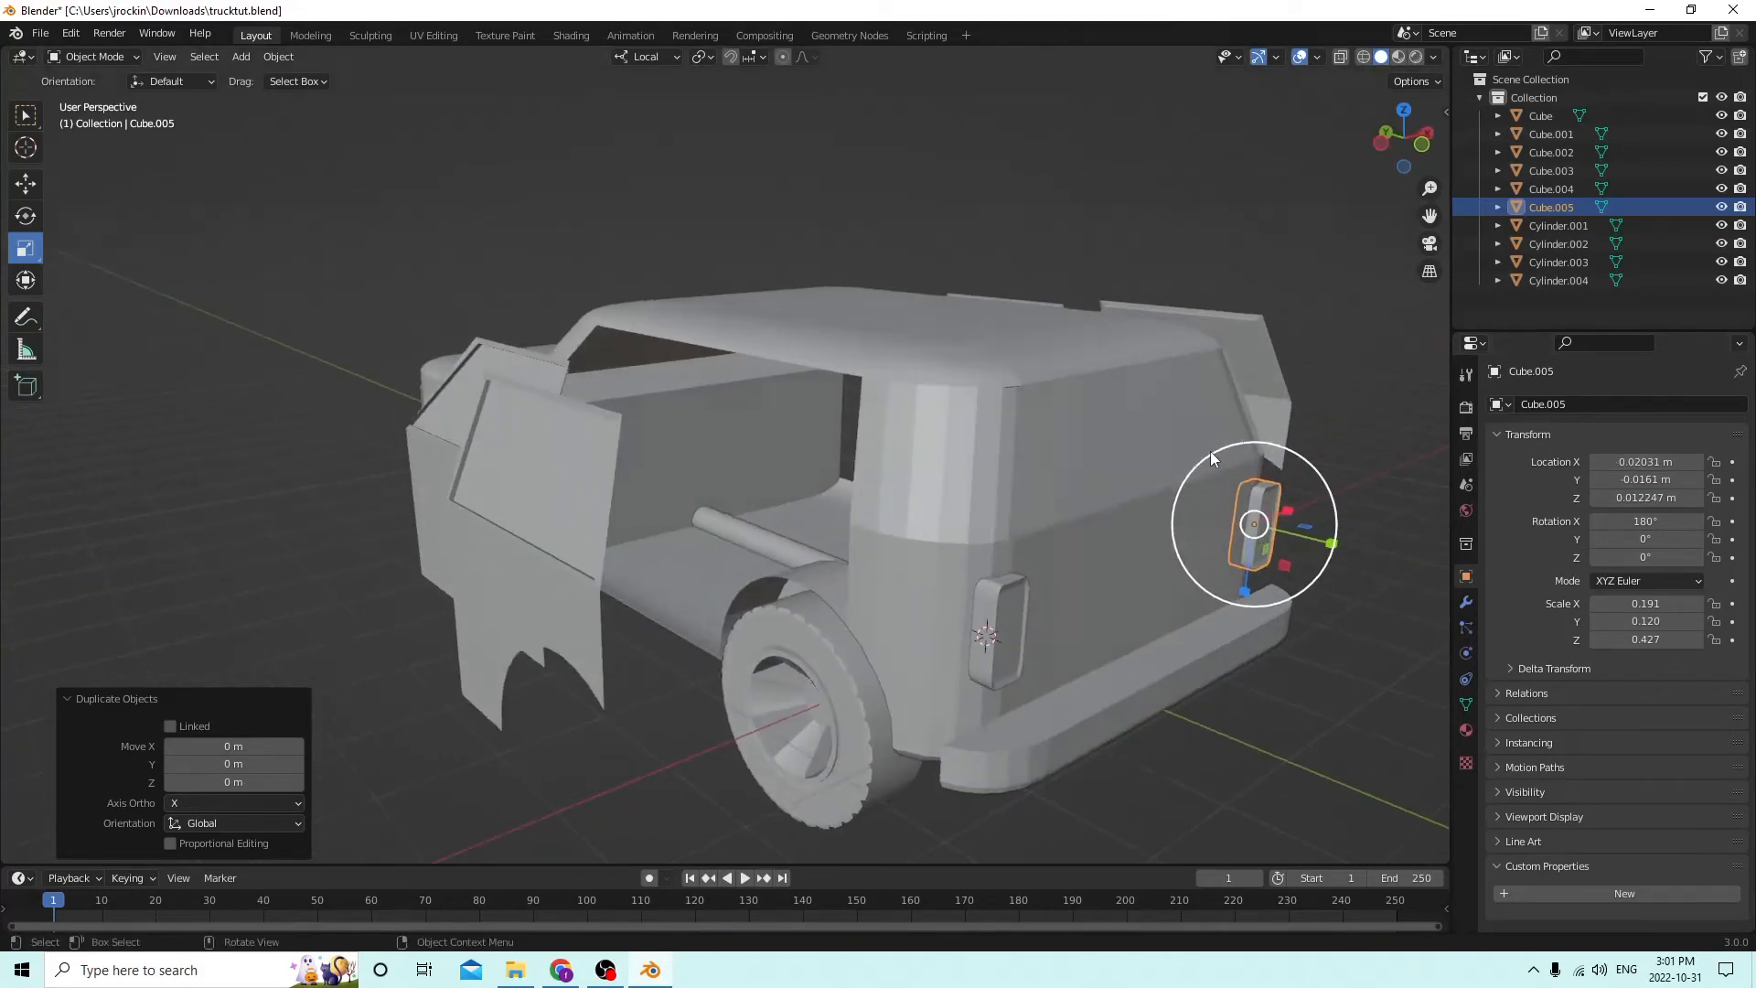
{"action": "left_click", "coordinate": [1361, 438]}
{"action": "left_click", "coordinate": [1273, 532]}
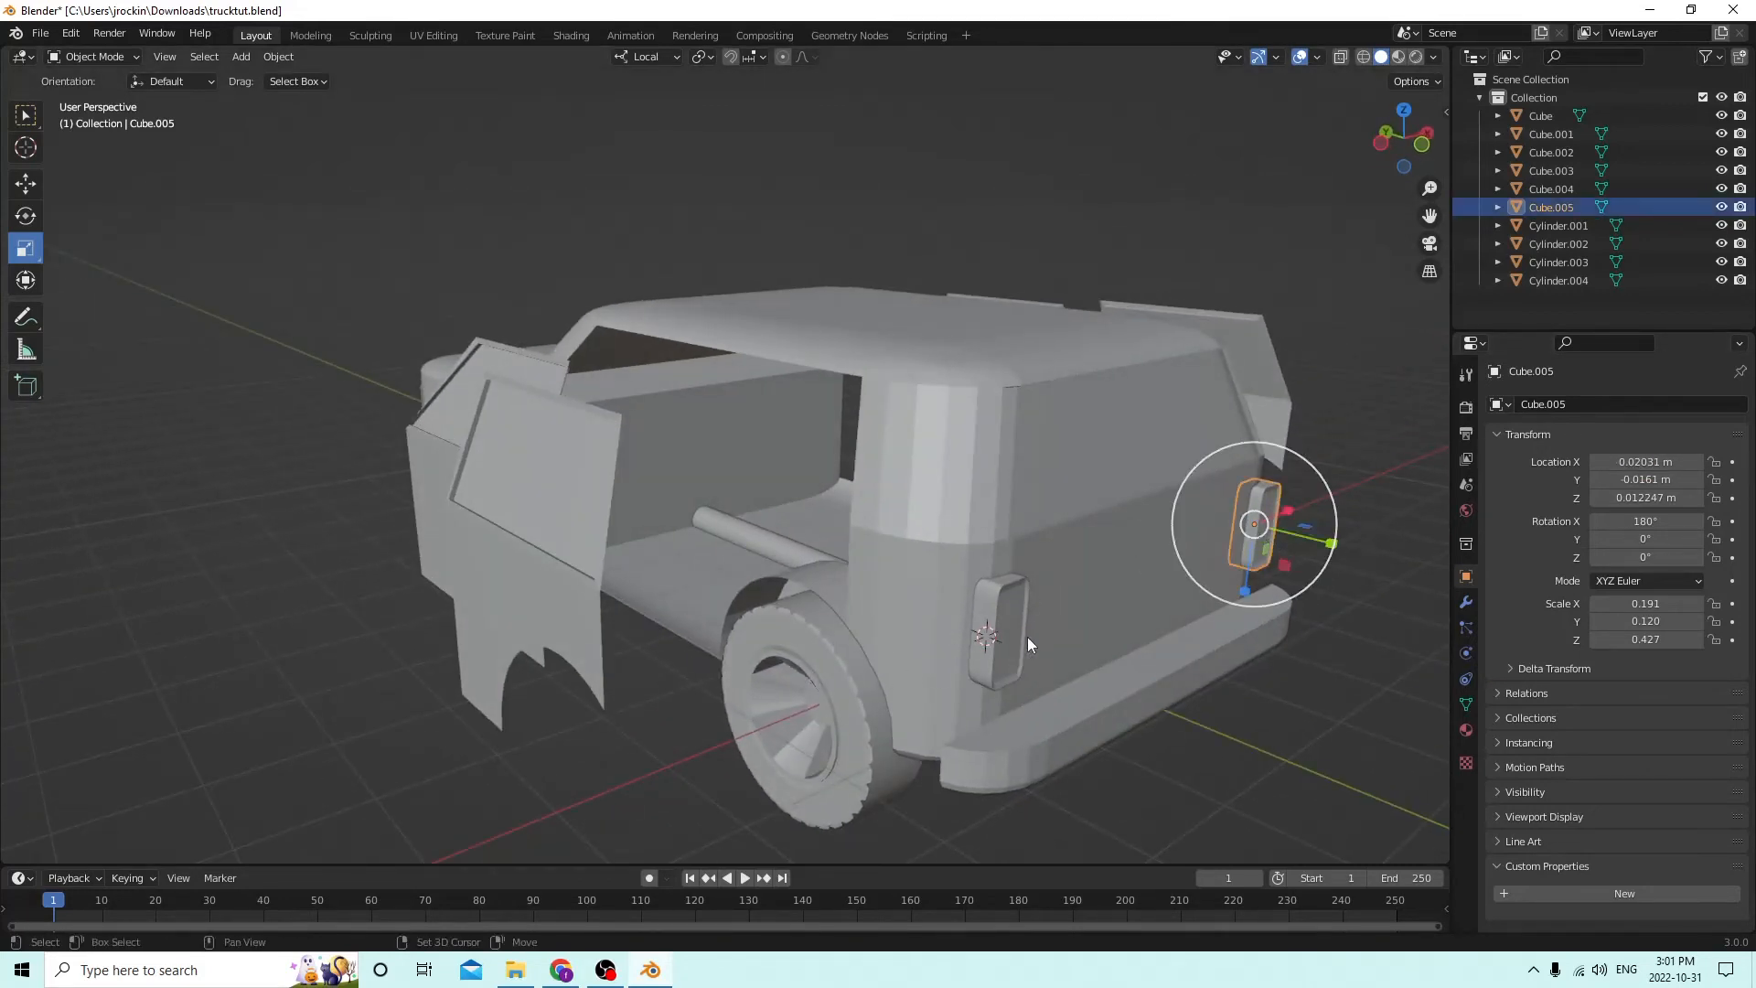
{"action": "left_click", "coordinate": [996, 614], "text": "shift"}
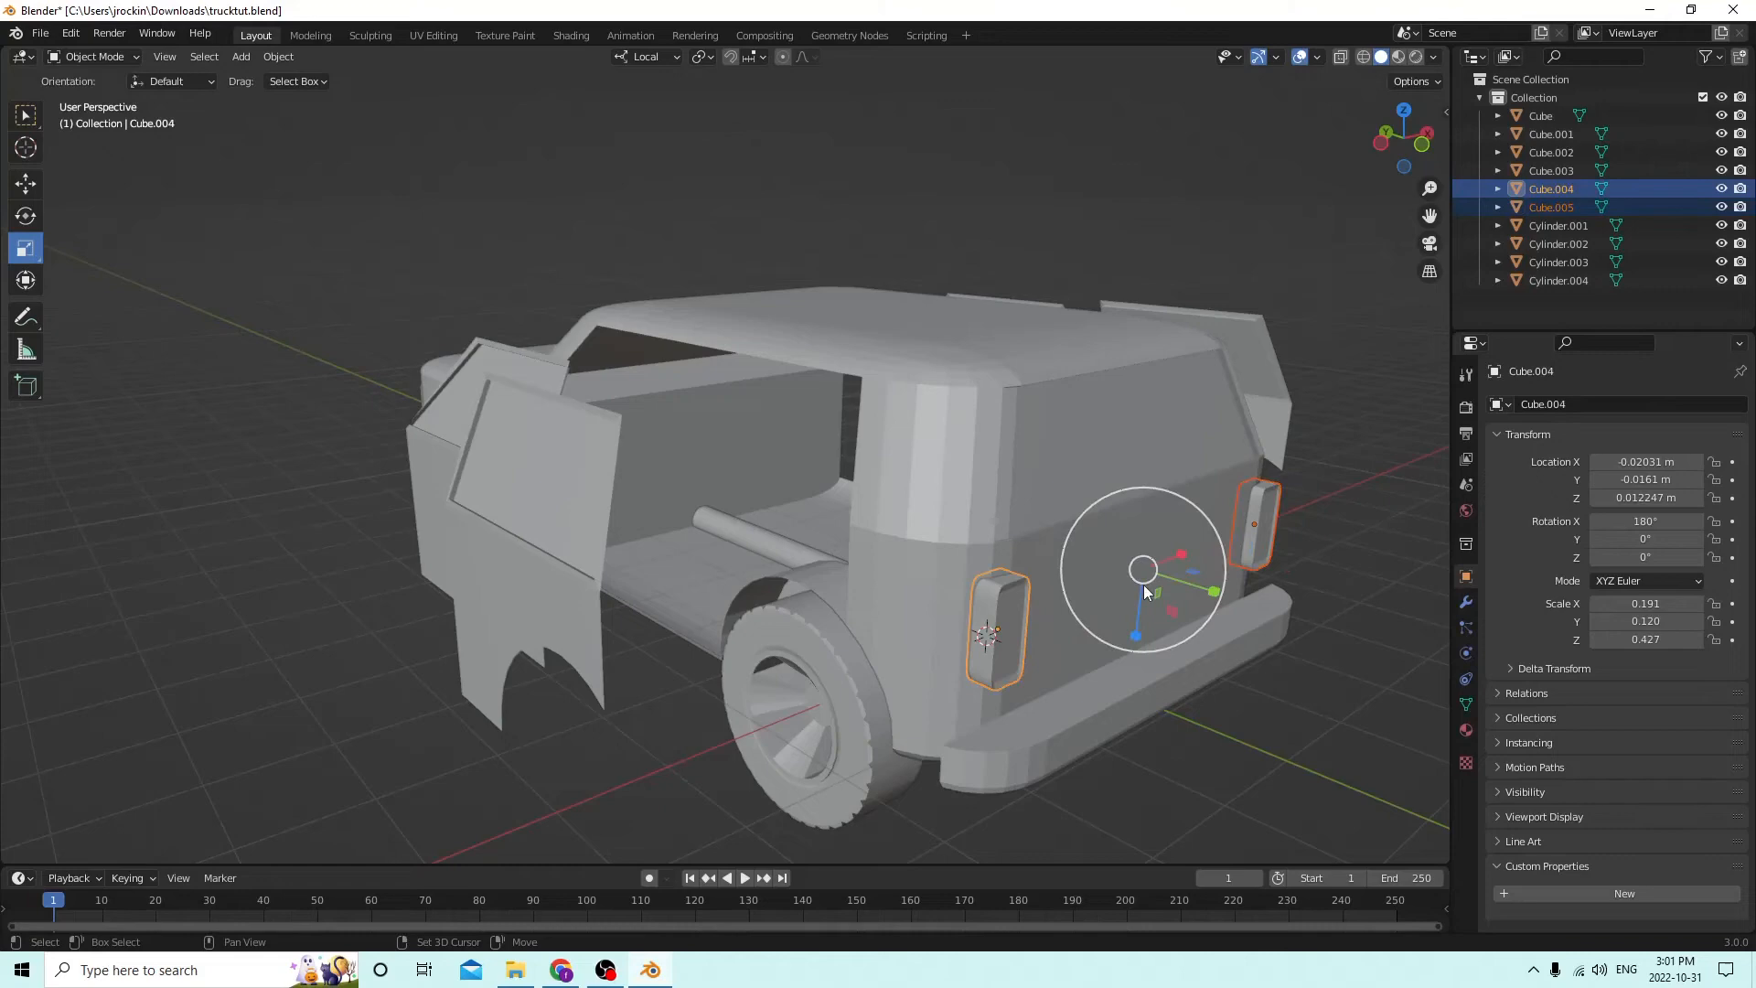
{"action": "left_click", "coordinate": [1028, 545], "text": "shift"}
{"action": "key", "text": "x"}
{"action": "left_click", "coordinate": [1030, 539]}
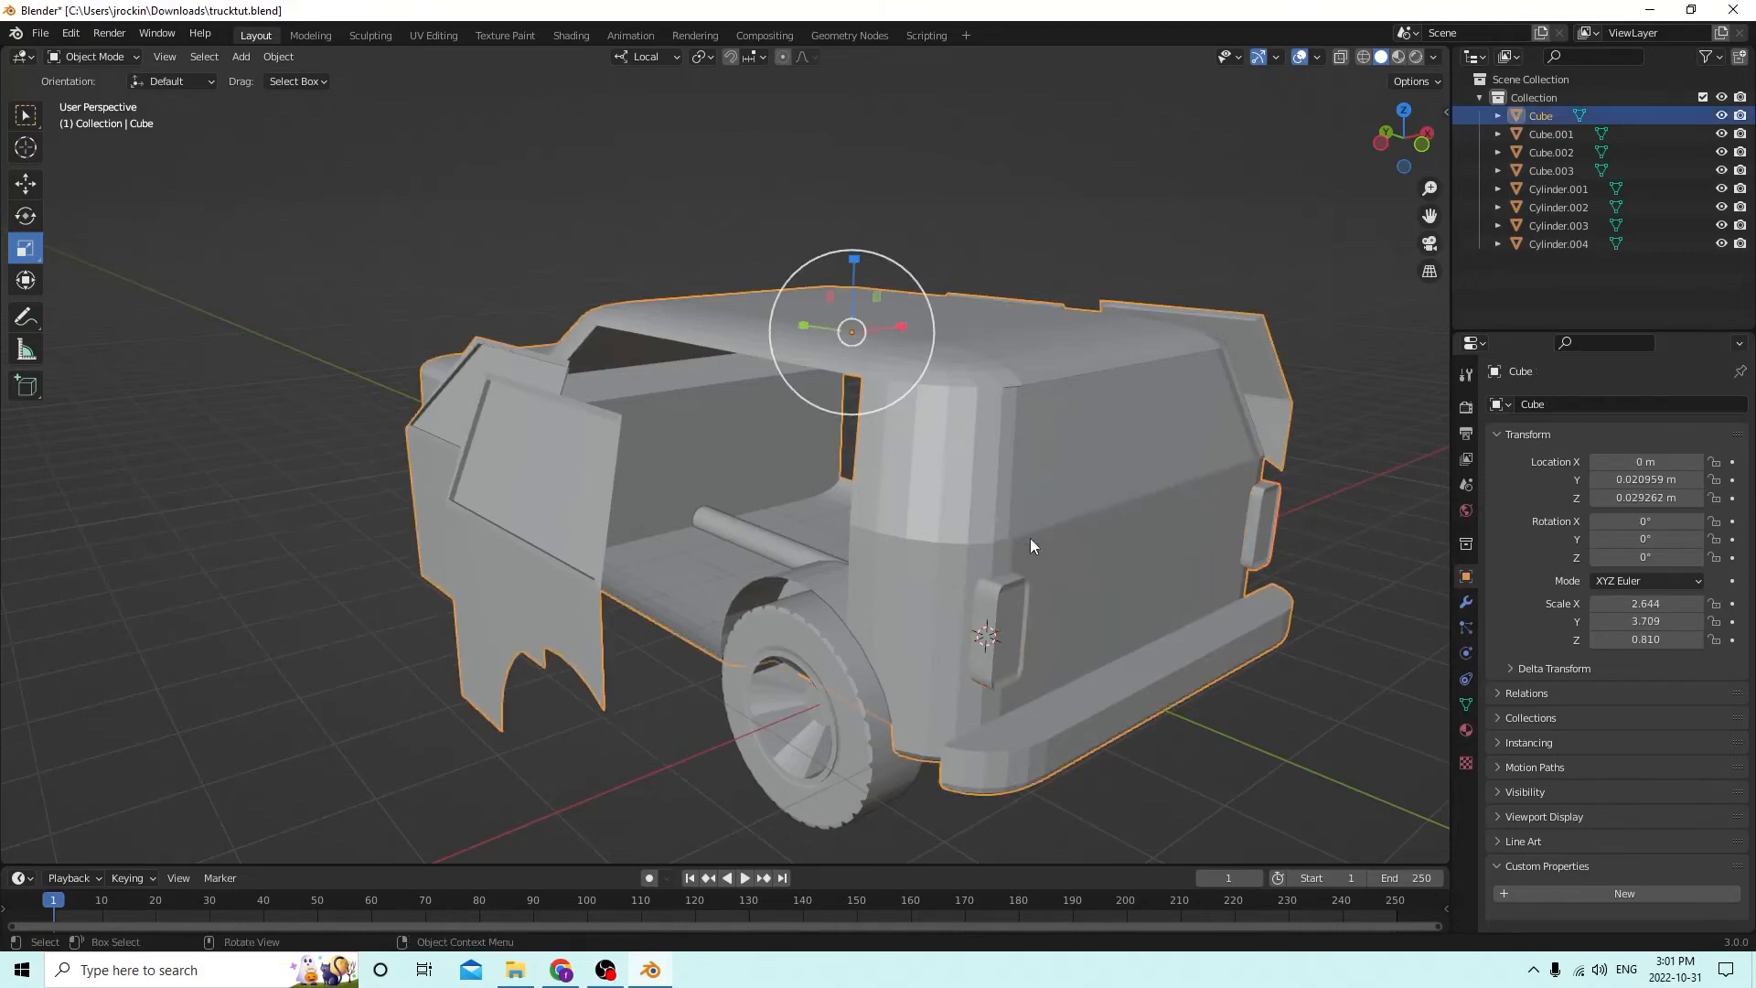
Join both headlights to the truck body.
{"action": "middle_click_drag", "start_coordinate": [1030, 537], "coordinate": [1015, 468]}
{"action": "left_click", "coordinate": [1024, 486]}
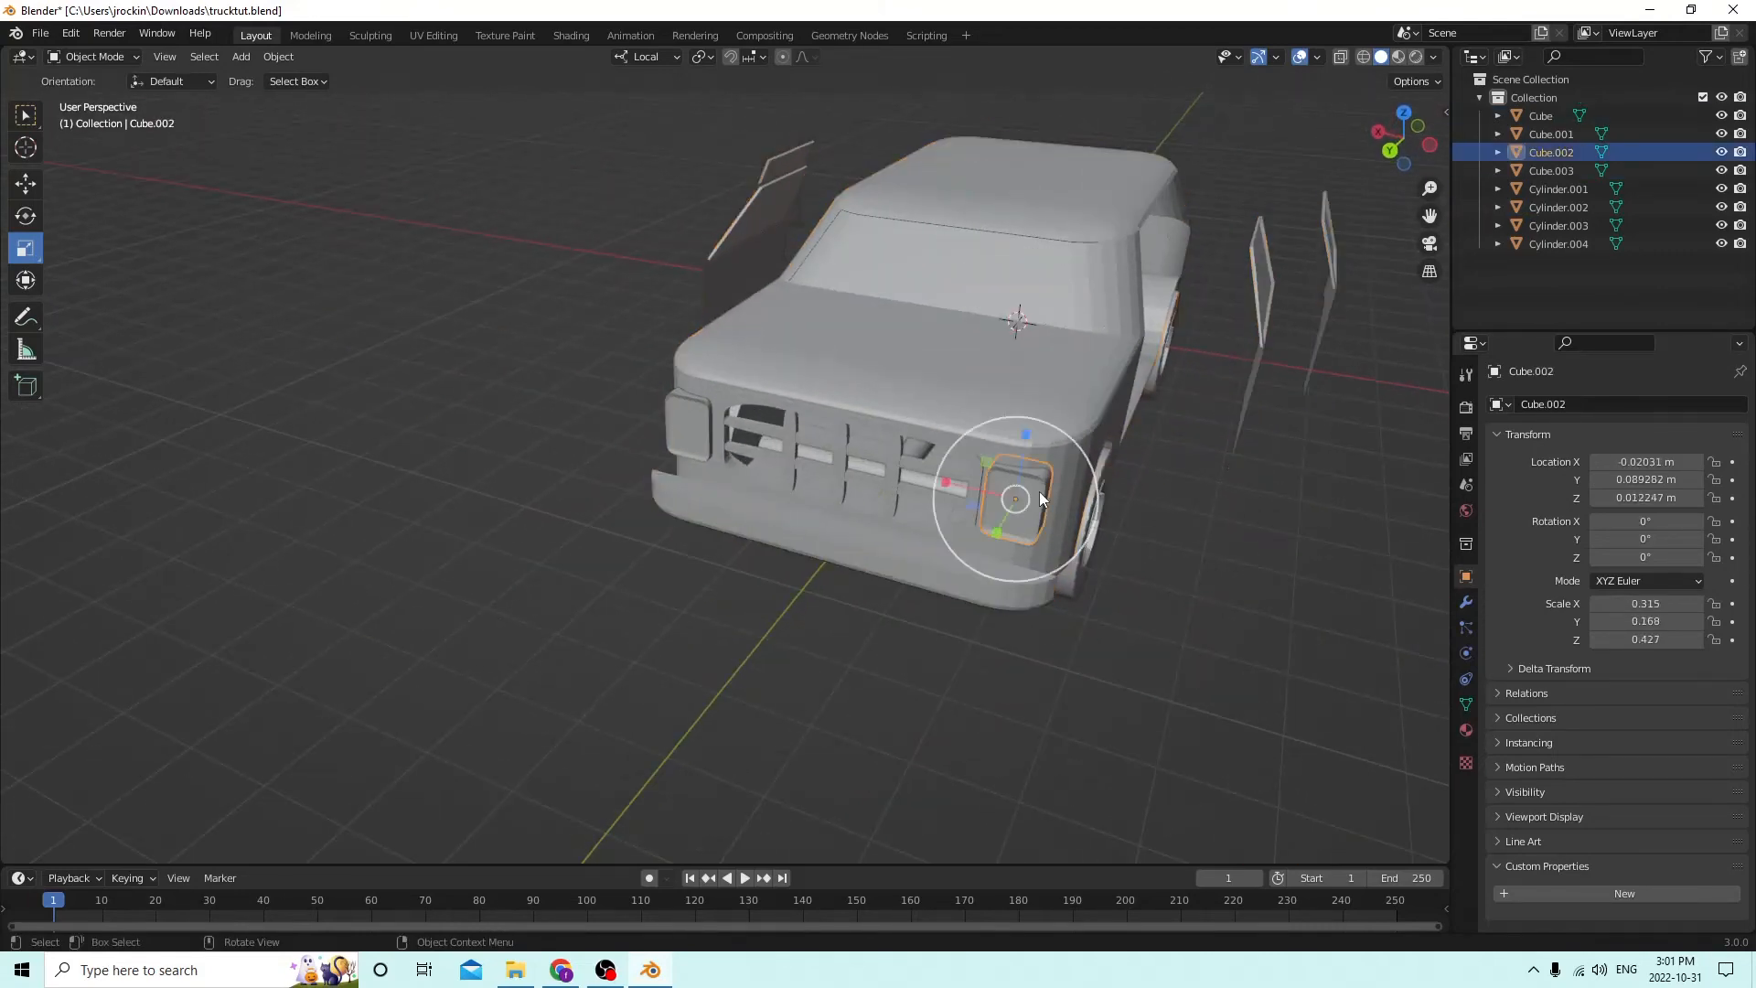
{"action": "left_click", "coordinate": [691, 419], "text": "shift"}
{"action": "left_click", "coordinate": [853, 380], "text": "shift"}
{"action": "key", "text": "ctrl+j"}
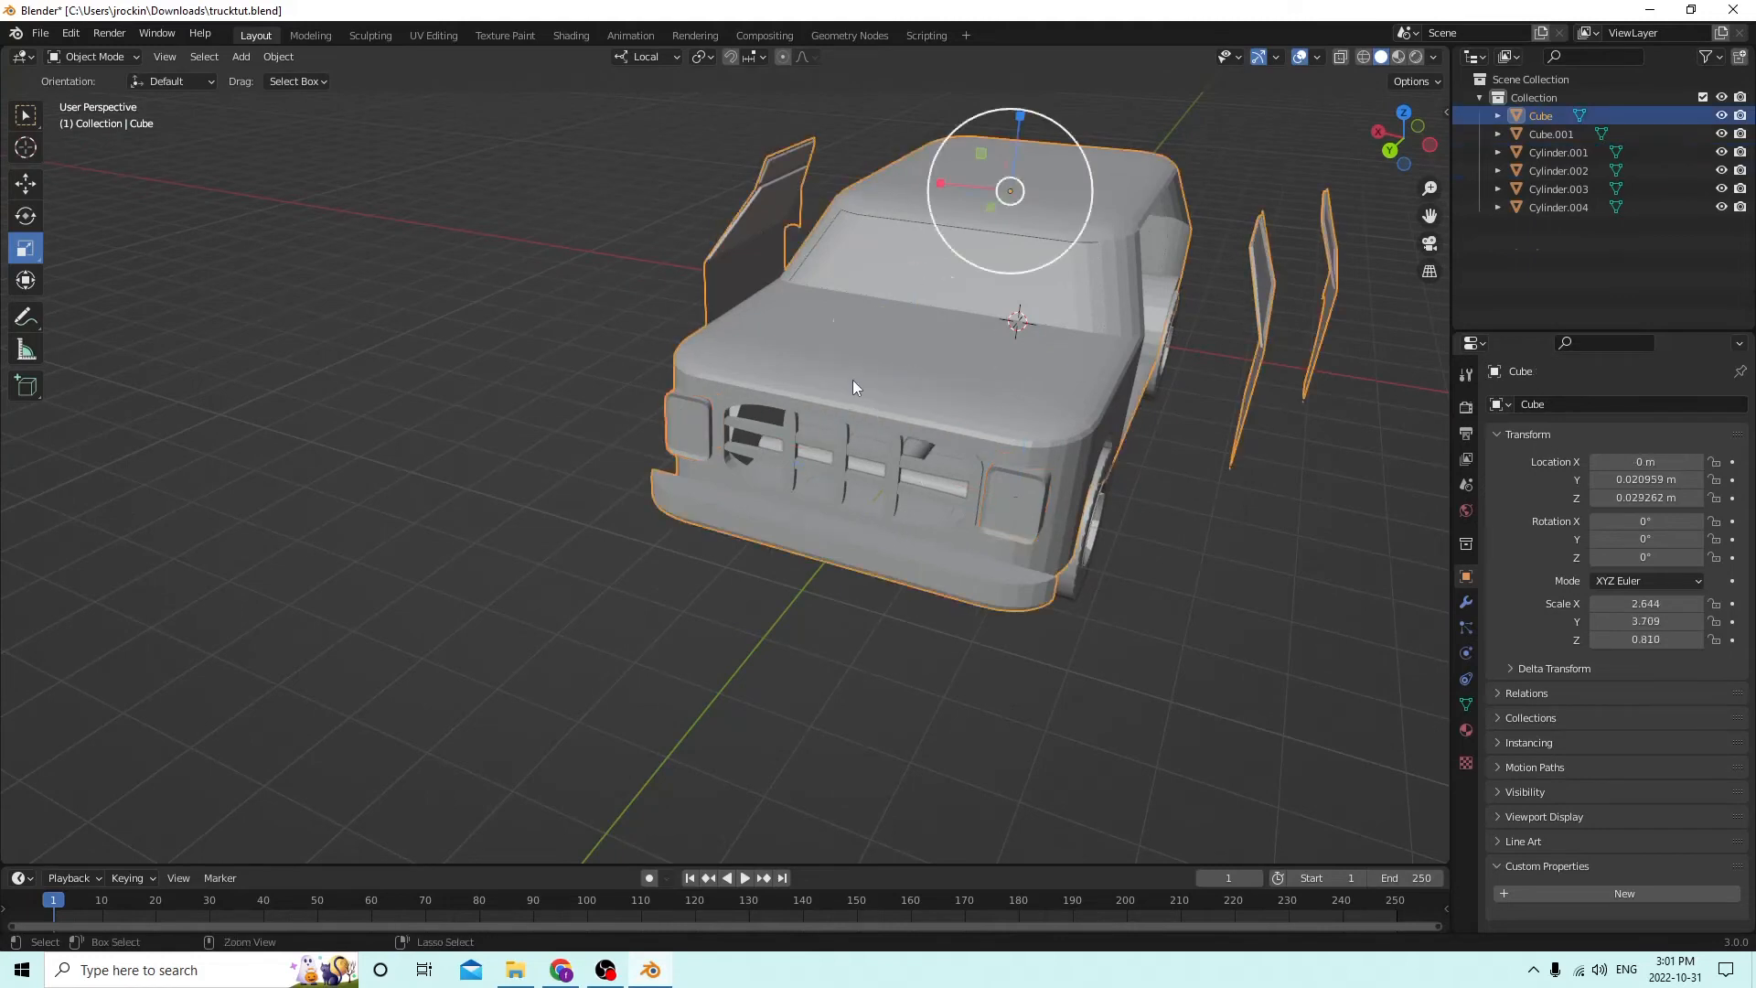
Join the remaining separate interior frame piece to the truck body.
{"action": "middle_click_drag", "start_coordinate": [852, 381], "coordinate": [930, 507]}
{"action": "left_click", "coordinate": [854, 468]}
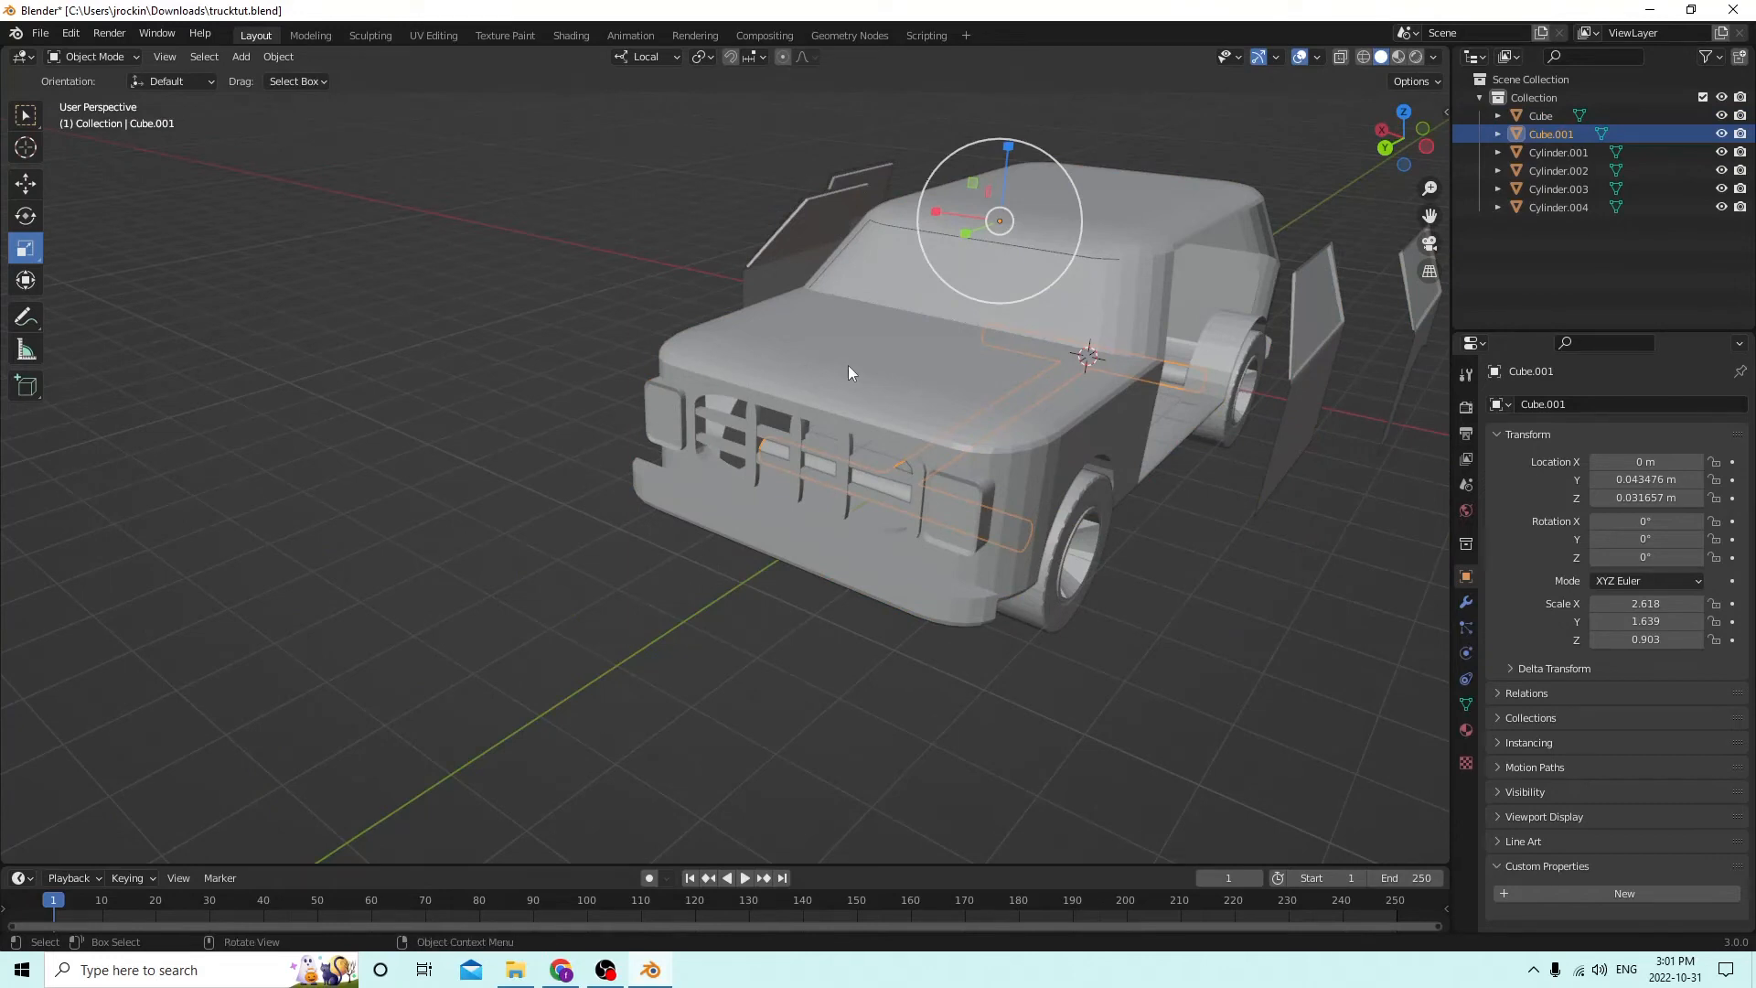
{"action": "middle_click_drag", "start_coordinate": [896, 369], "coordinate": [1044, 521]}
{"action": "left_click", "coordinate": [920, 479]}
{"action": "left_click", "coordinate": [914, 475]}
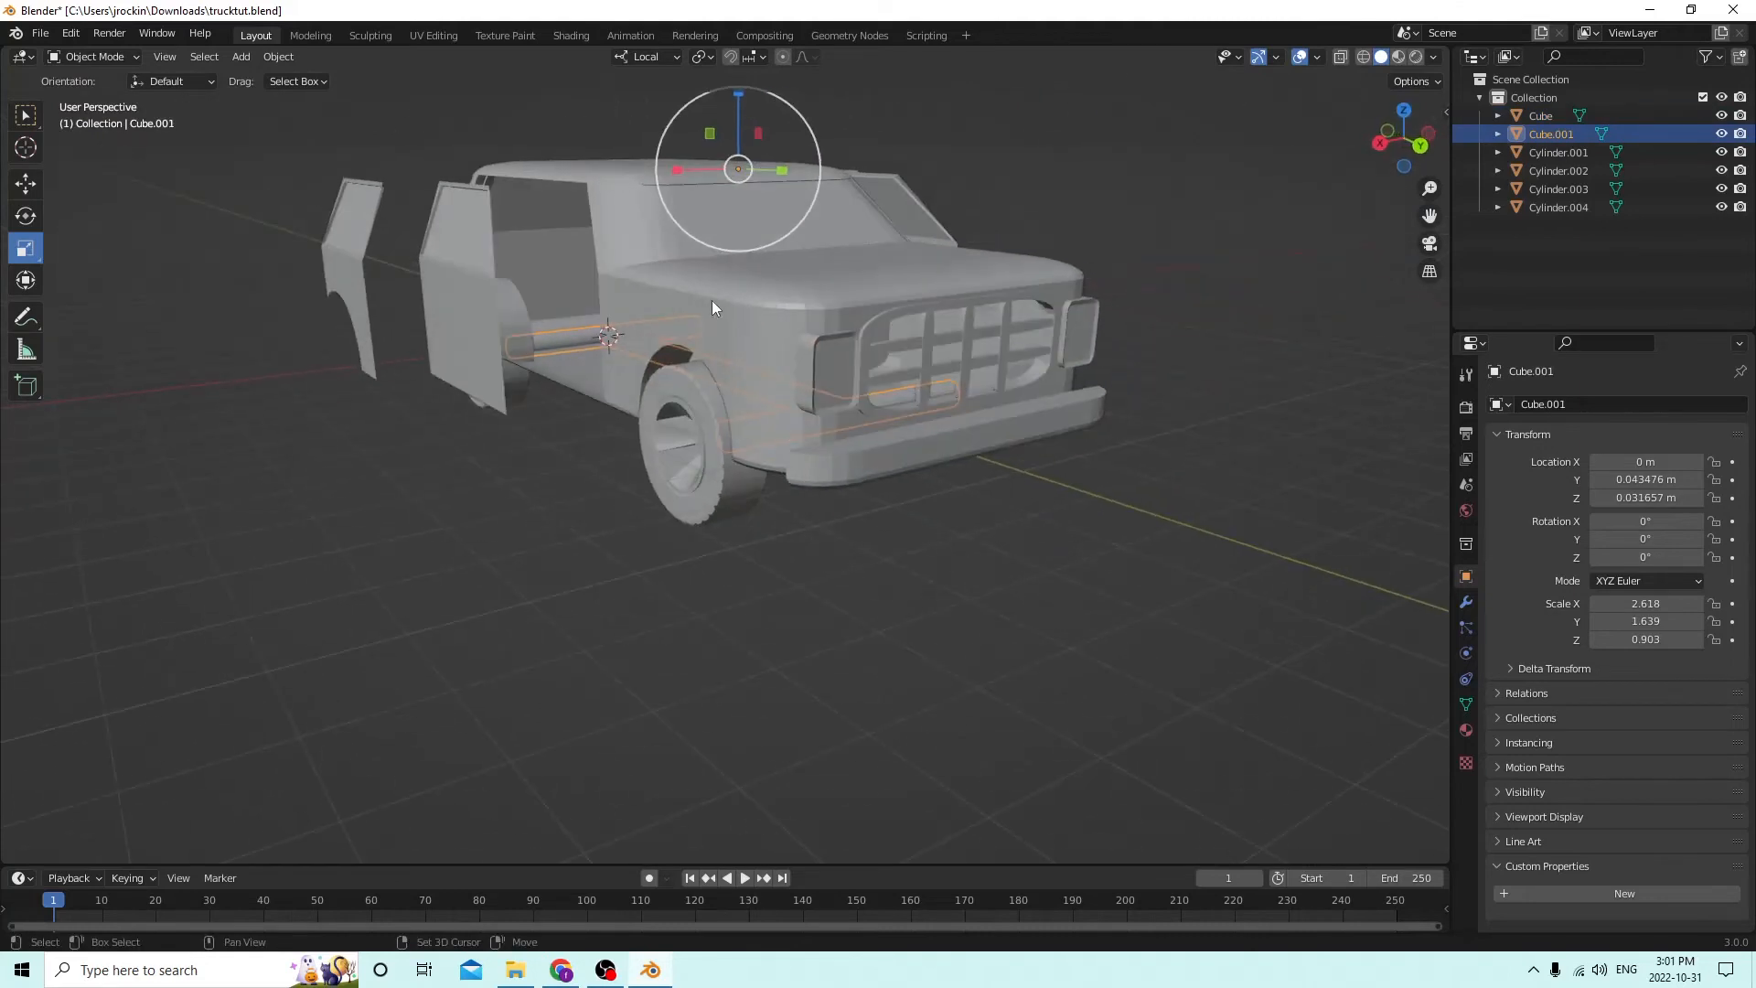
{"action": "left_click", "coordinate": [682, 275], "text": "shift"}
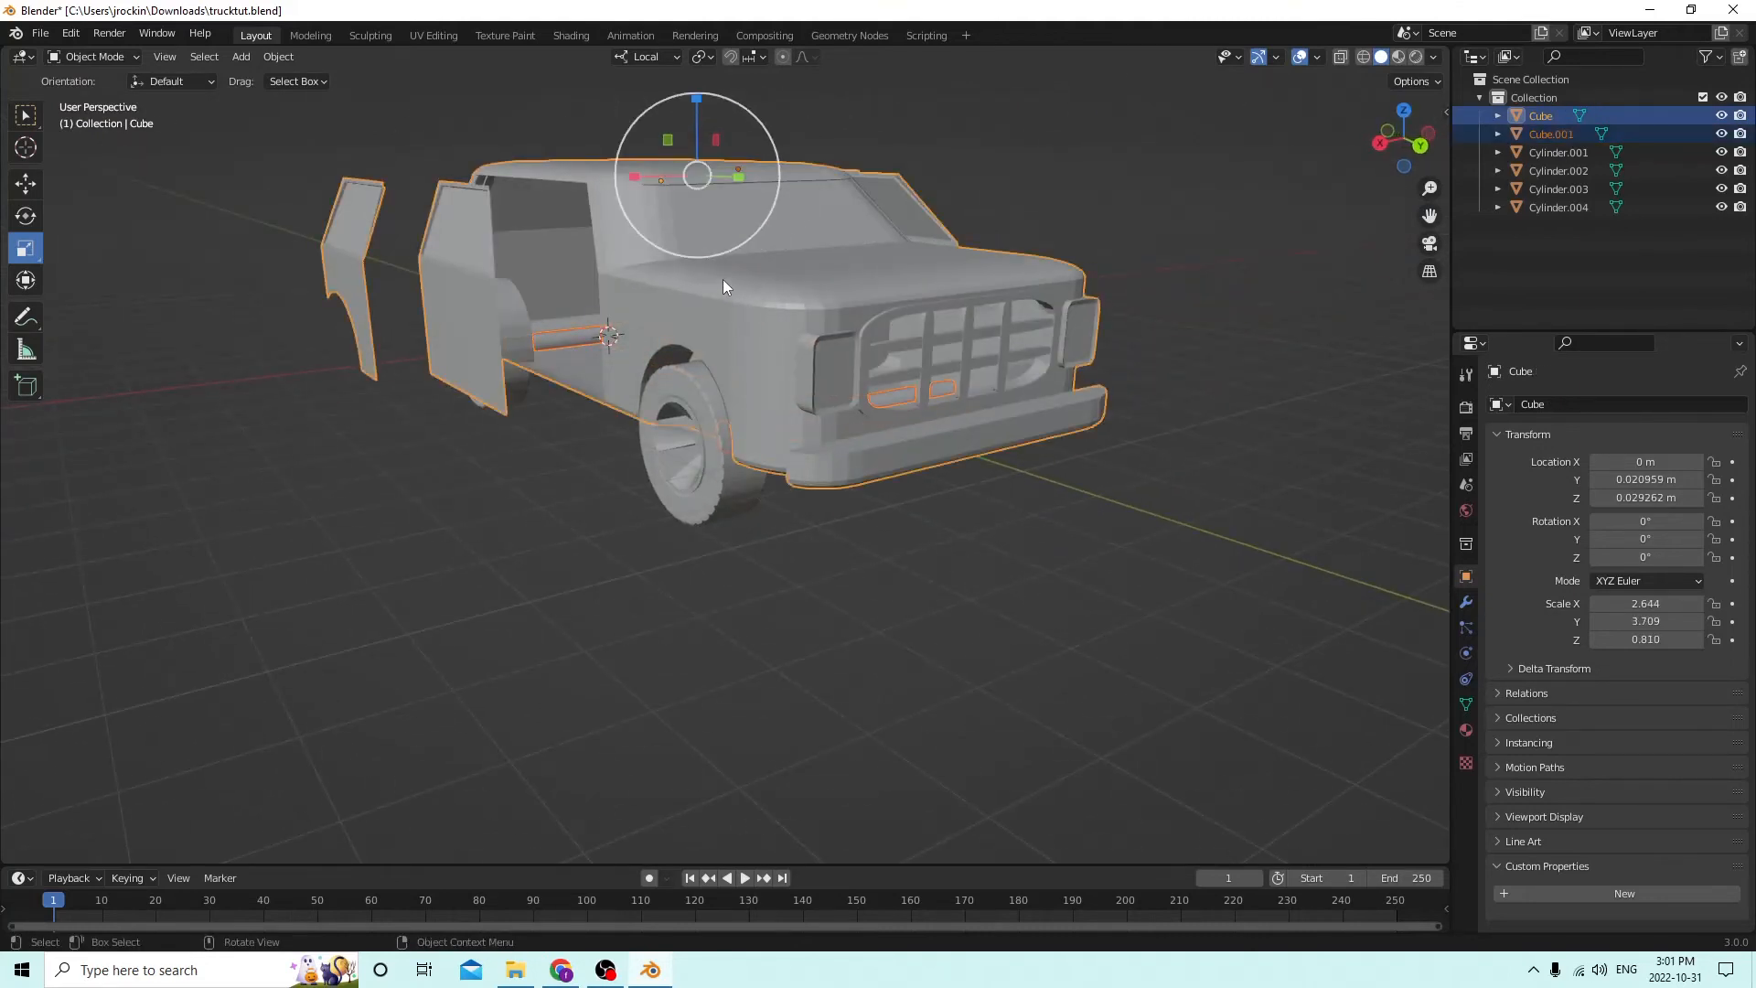
{"action": "key", "text": "ctrl+j"}
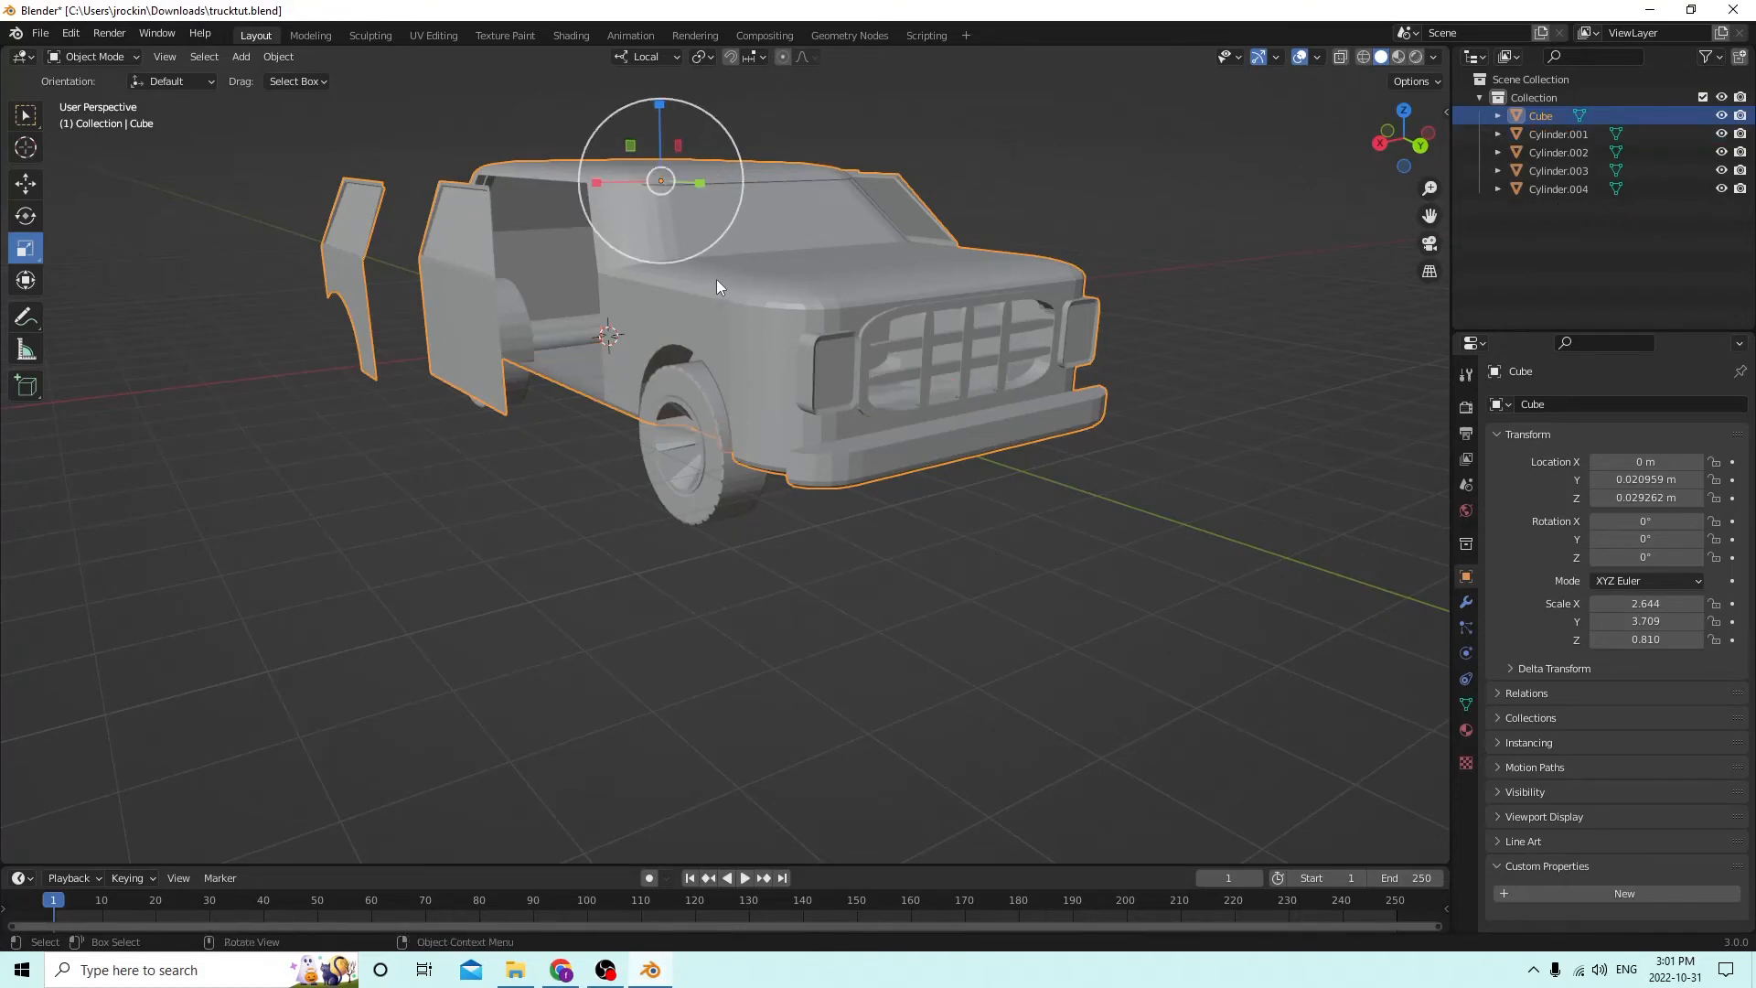
Add a cube and move it about 0.0244 m along Z and -0.0573 m along X, beside the rear side door.
{"action": "middle_click_drag", "start_coordinate": [716, 278], "coordinate": [794, 253]}
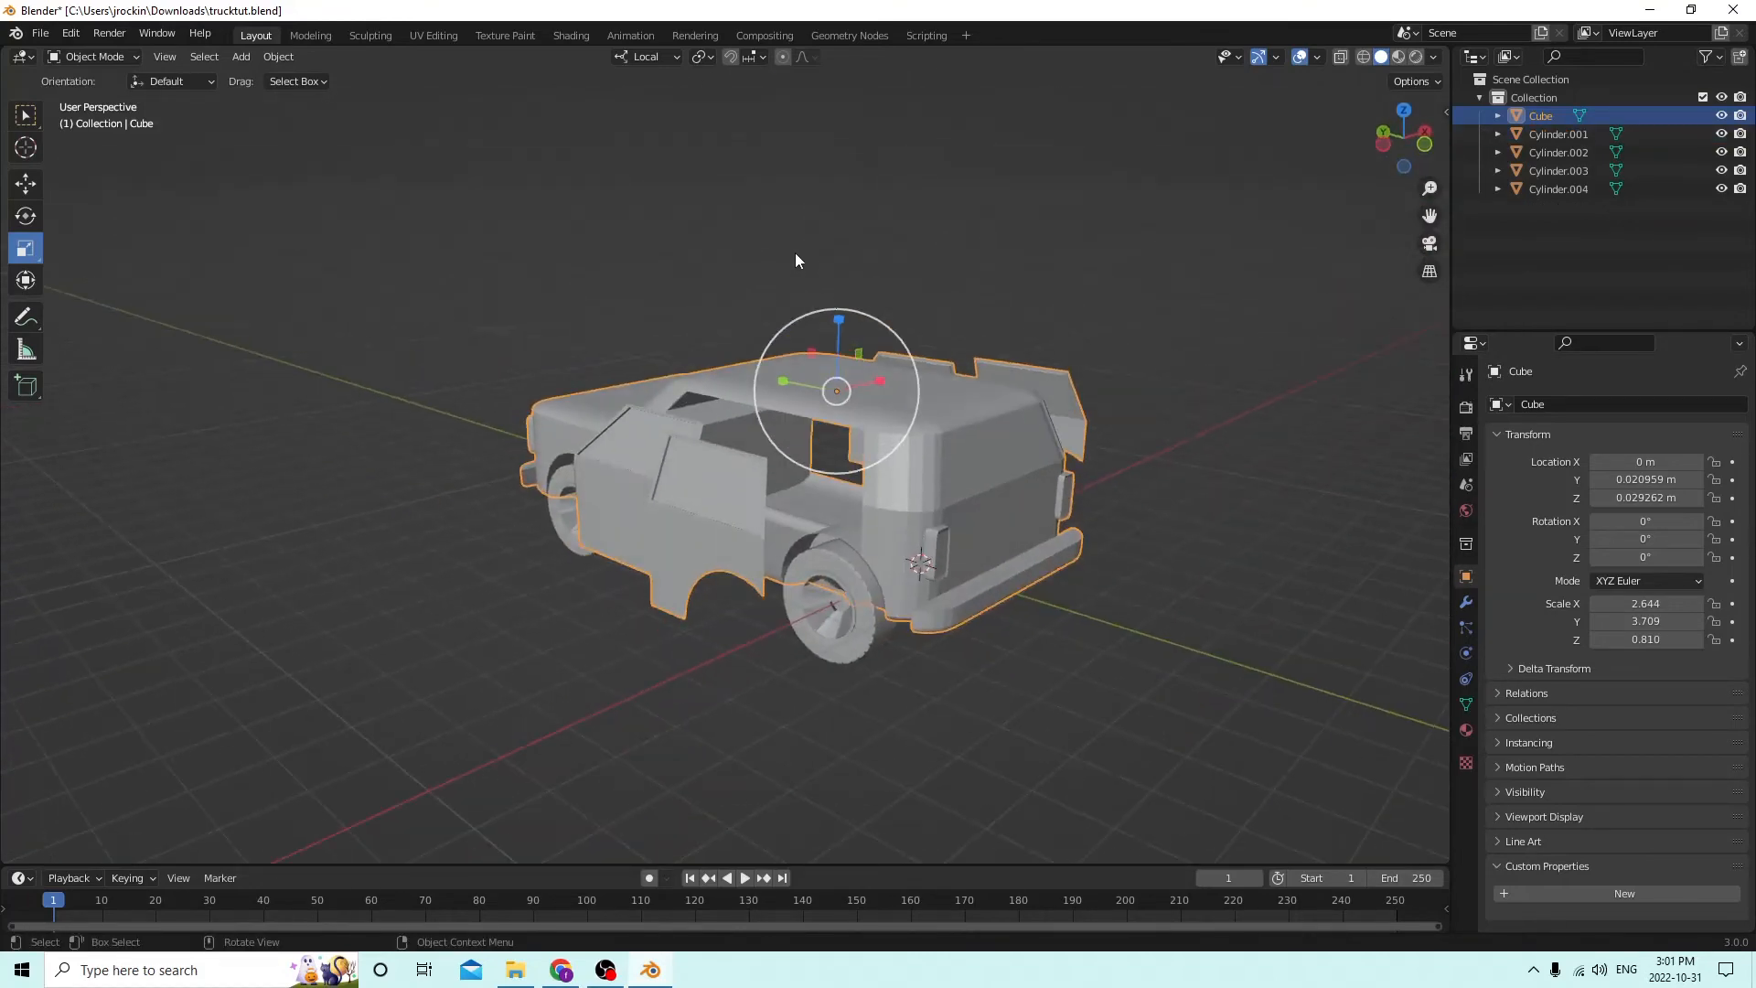
{"action": "middle_click_drag", "start_coordinate": [1018, 501], "coordinate": [1050, 511]}
{"action": "key", "text": "shift+a"}
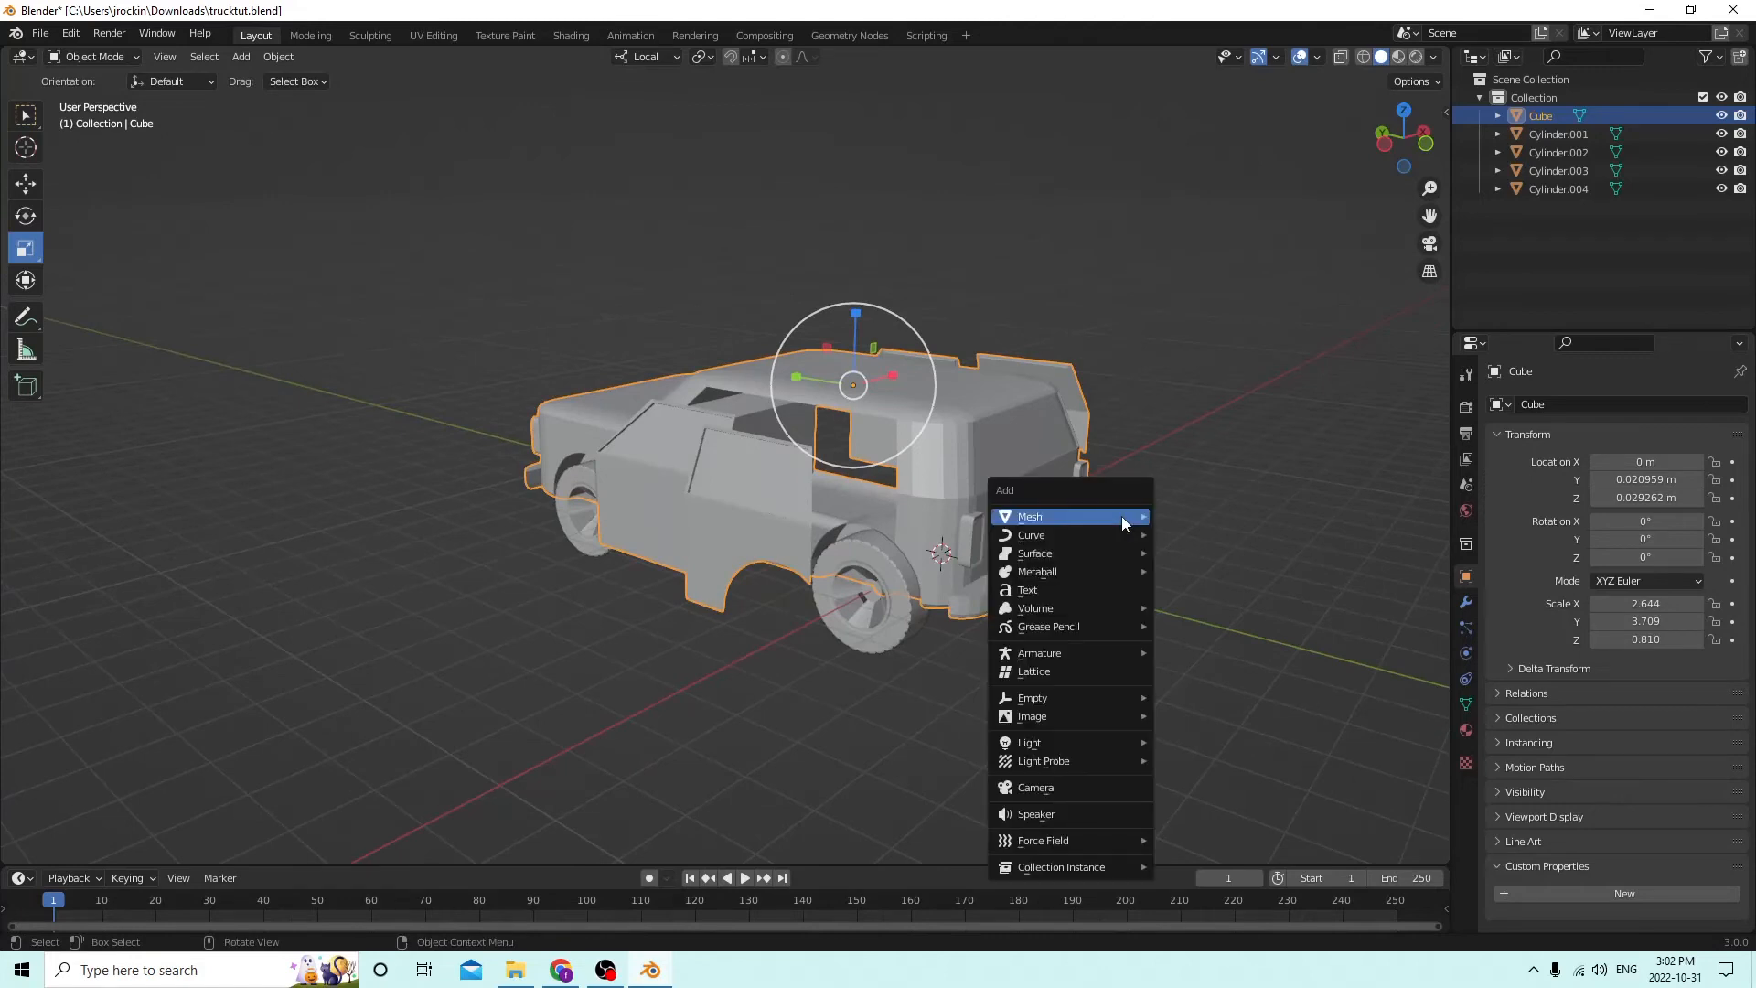
{"action": "mouse_move", "coordinate": [1121, 516]}
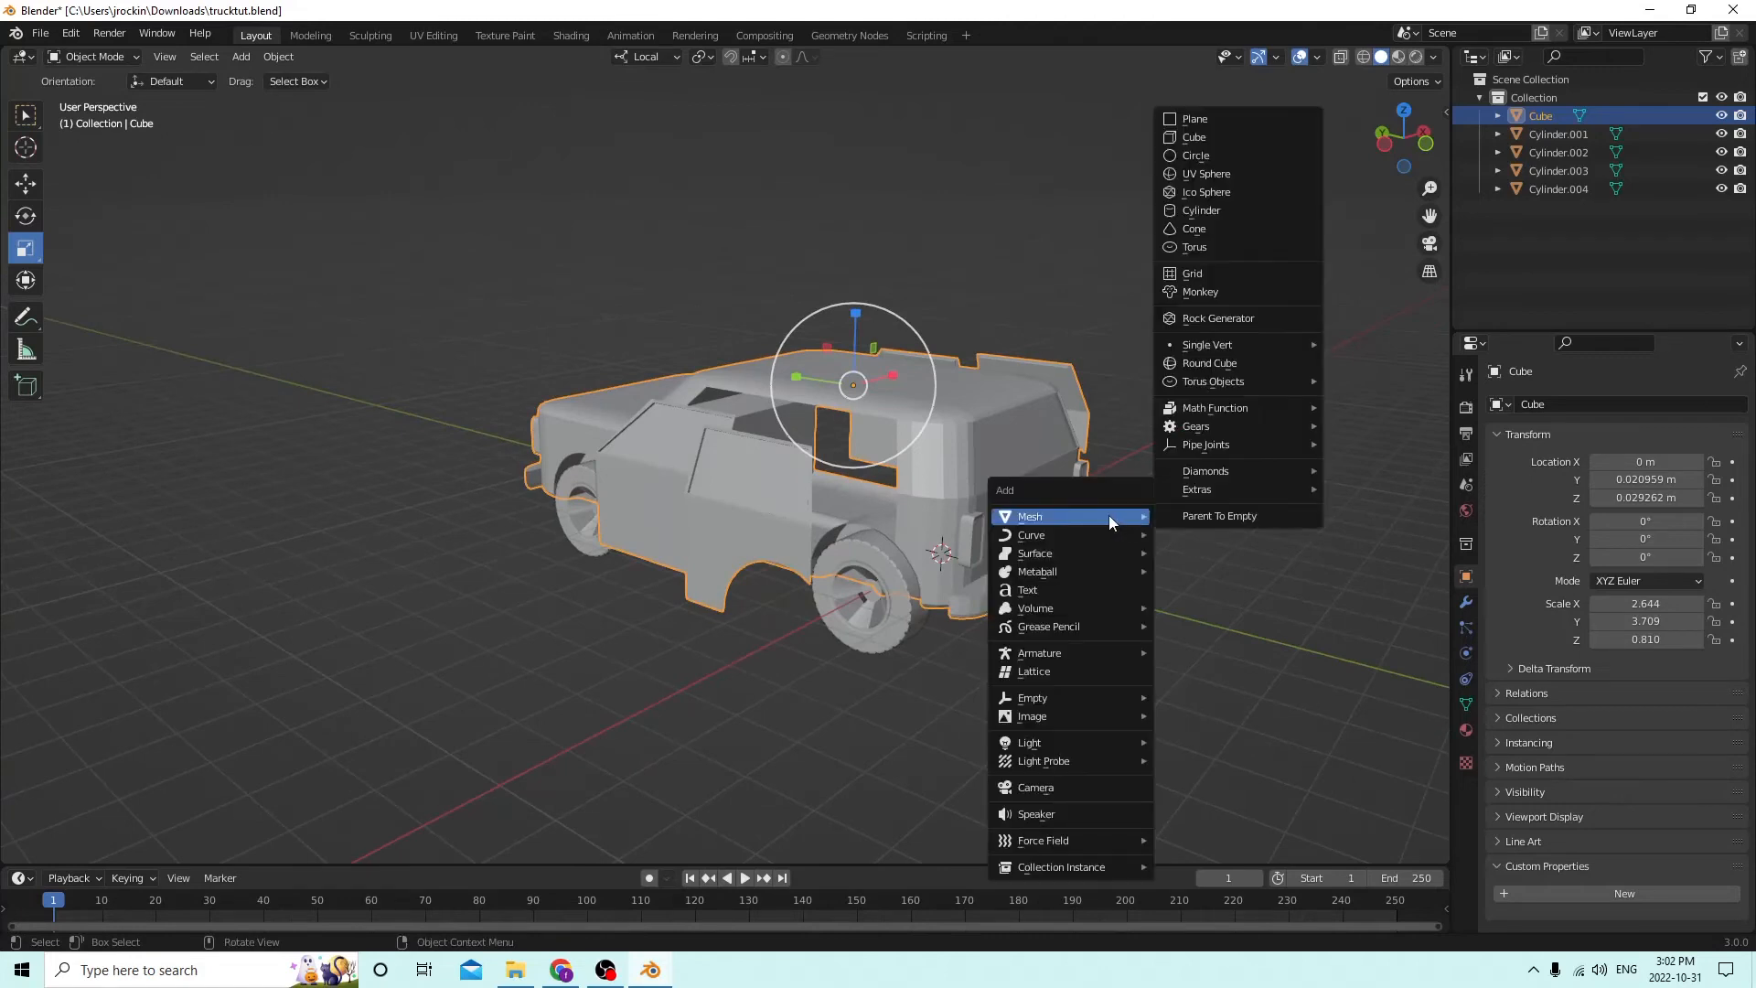
{"action": "left_click", "coordinate": [1201, 138]}
{"action": "middle_click_drag", "start_coordinate": [1200, 137], "coordinate": [538, 180]}
{"action": "left_click", "coordinate": [24, 184]}
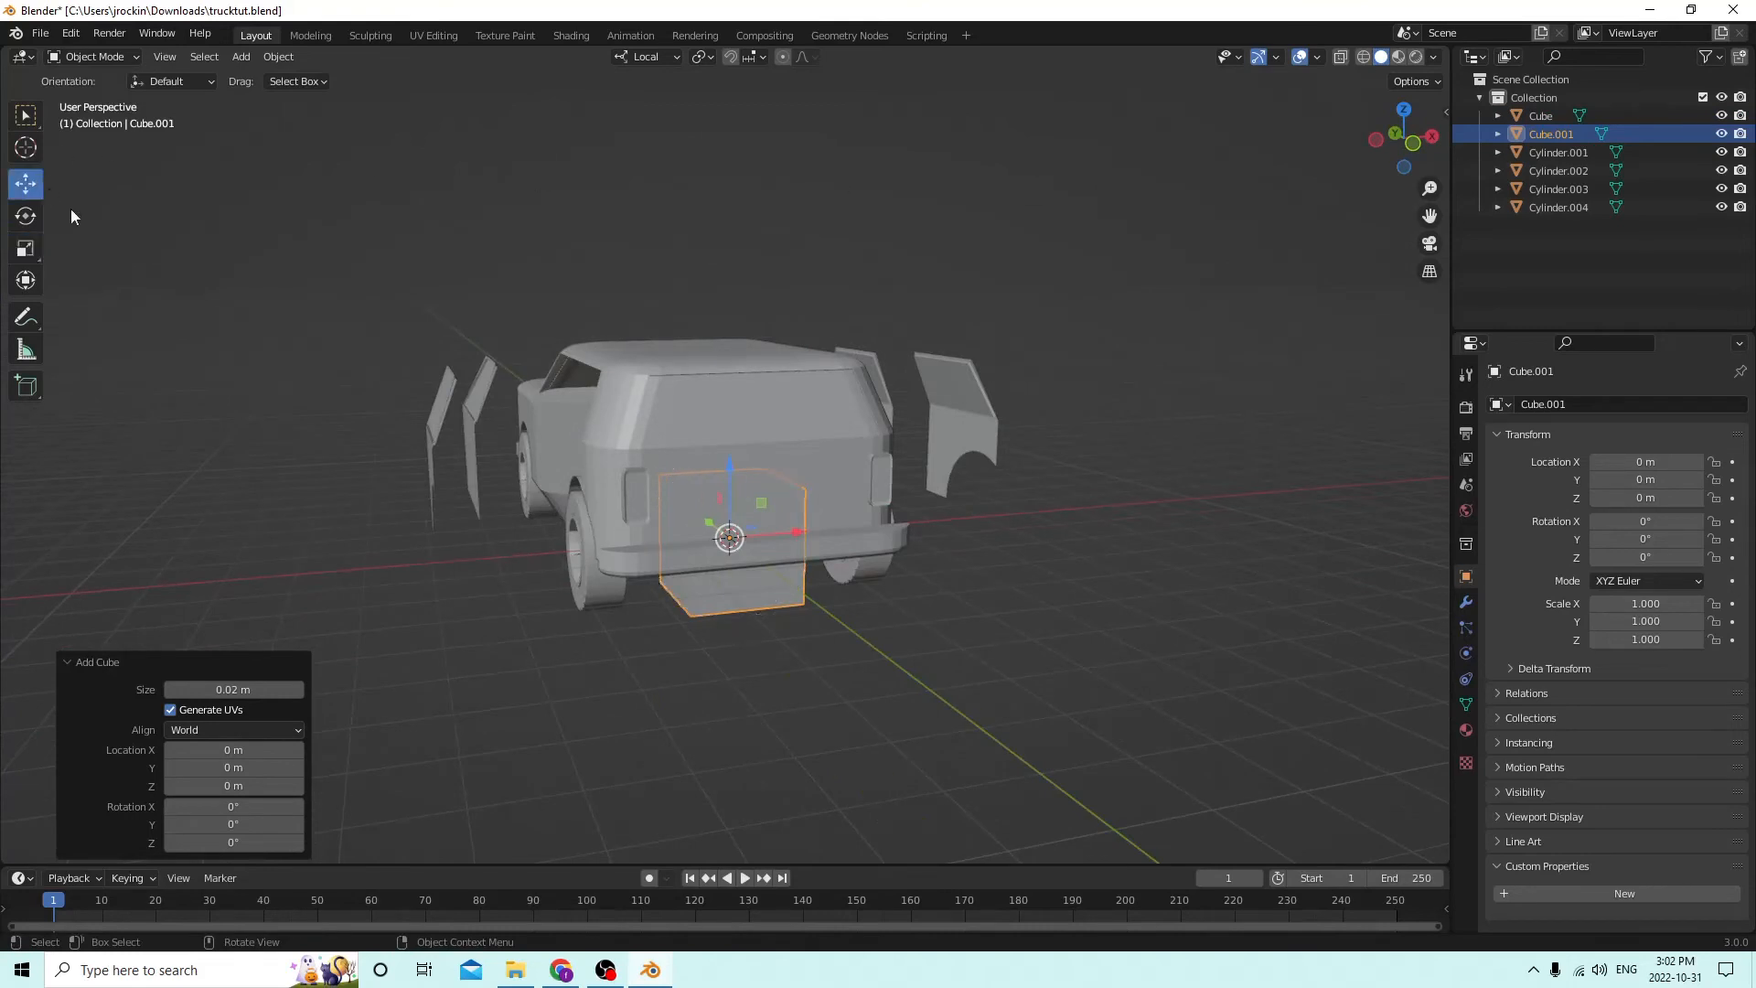
{"action": "left_click_drag", "start_coordinate": [723, 454], "coordinate": [710, 329]}
{"action": "middle_click_drag", "start_coordinate": [709, 329], "coordinate": [768, 545]}
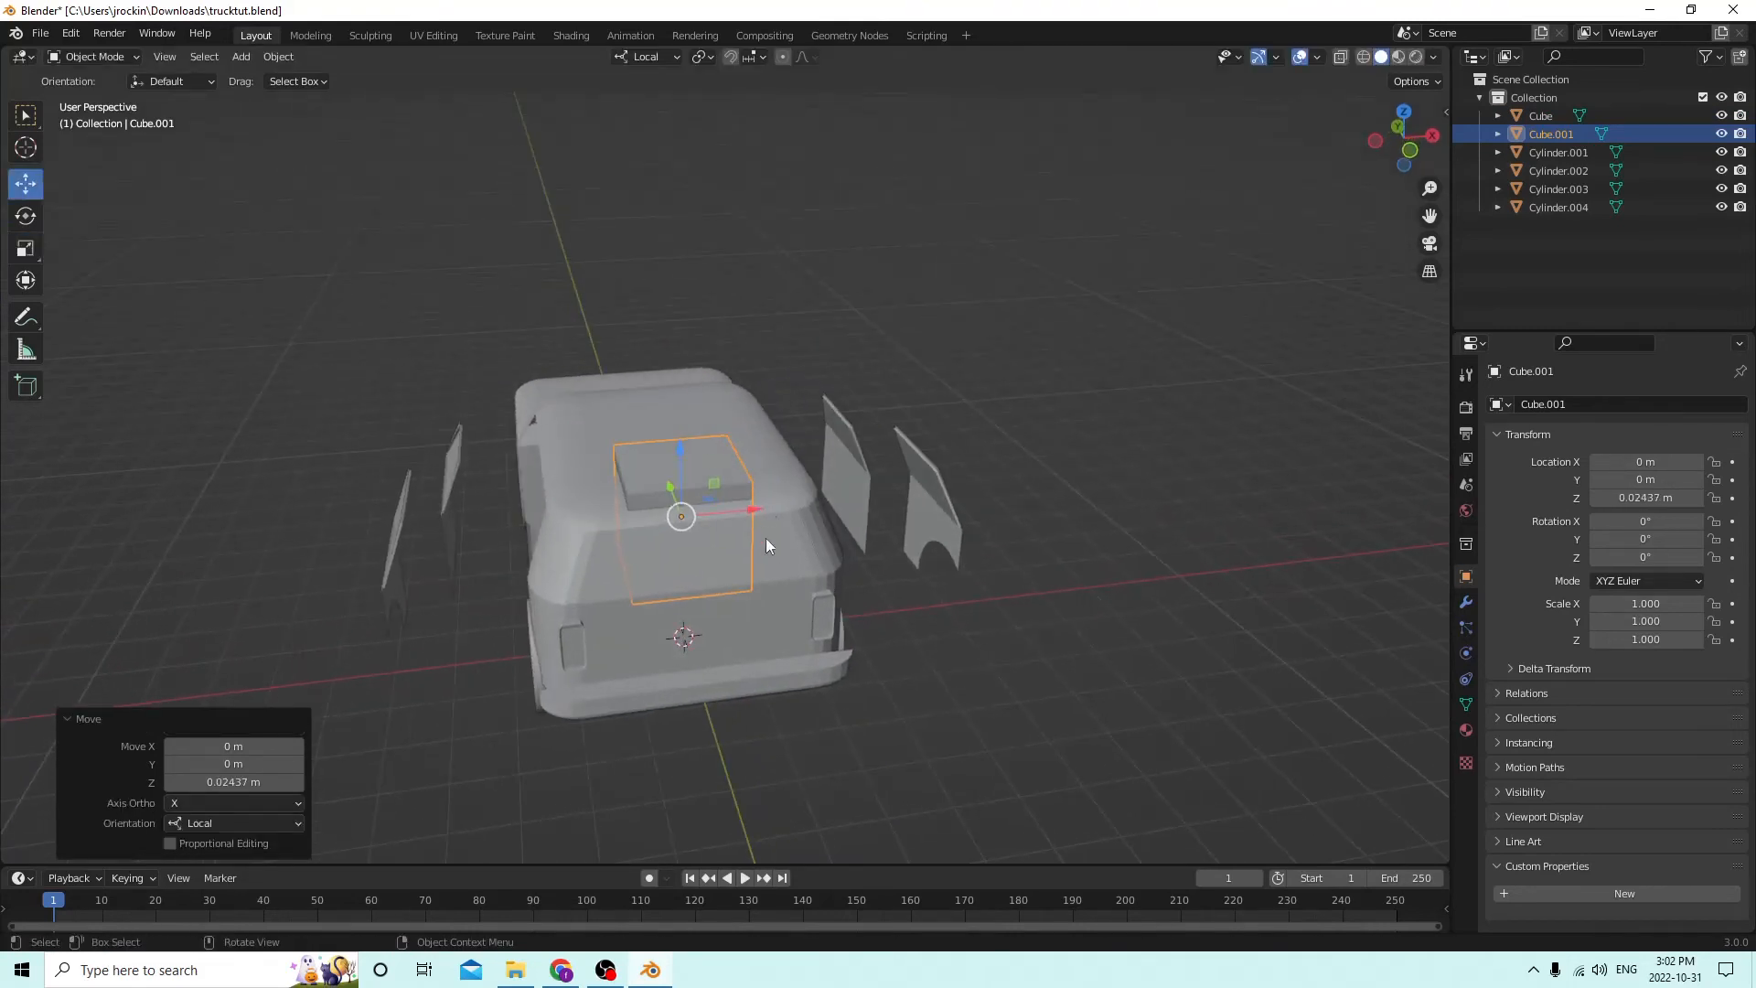
{"action": "left_click_drag", "start_coordinate": [745, 517], "coordinate": [348, 490]}
Scale the new cube down uniformly to about 0.282.
{"action": "middle_click_drag", "start_coordinate": [348, 490], "coordinate": [786, 426]}
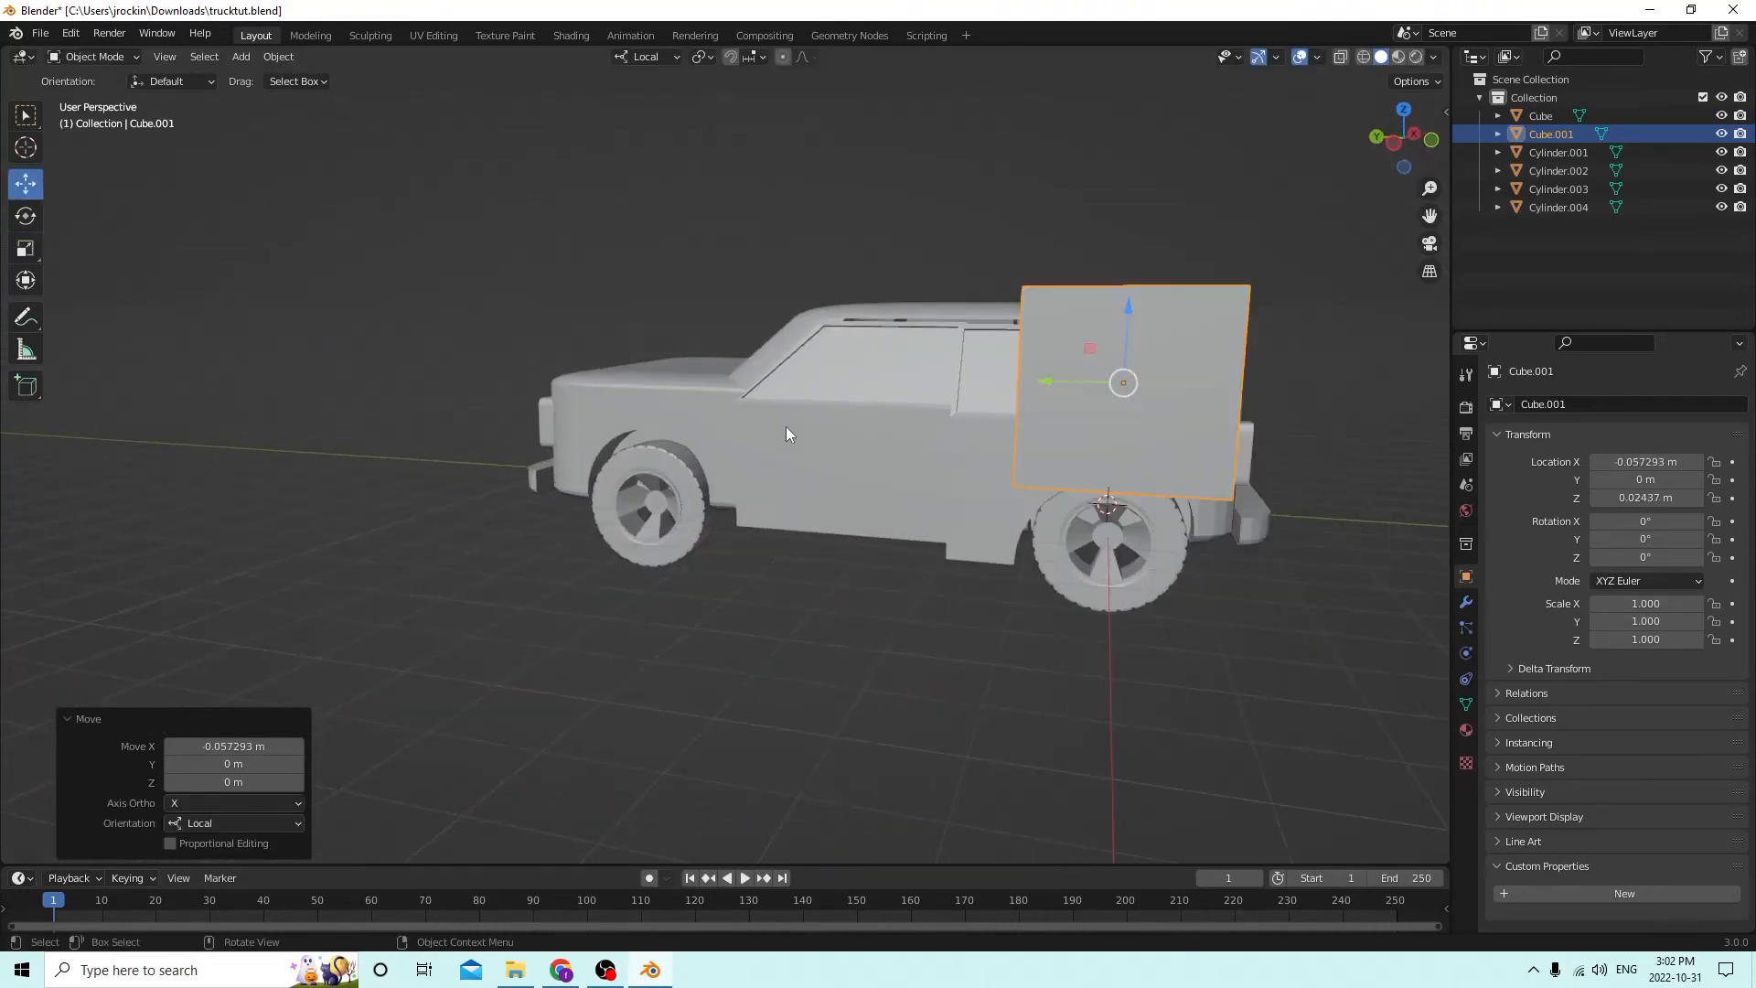
{"action": "scroll", "coordinate": [912, 428], "scroll_direction": "up", "scroll_amount": 3}
{"action": "mouse_move", "coordinate": [913, 428]}
{"action": "middle_mouse_down"}
{"action": "mouse_move", "coordinate": [874, 406]}
{"action": "mouse_move", "coordinate": [896, 441]}
{"action": "middle_mouse_up"}
{"action": "scroll", "coordinate": [896, 440], "scroll_direction": "down", "scroll_amount": 2}
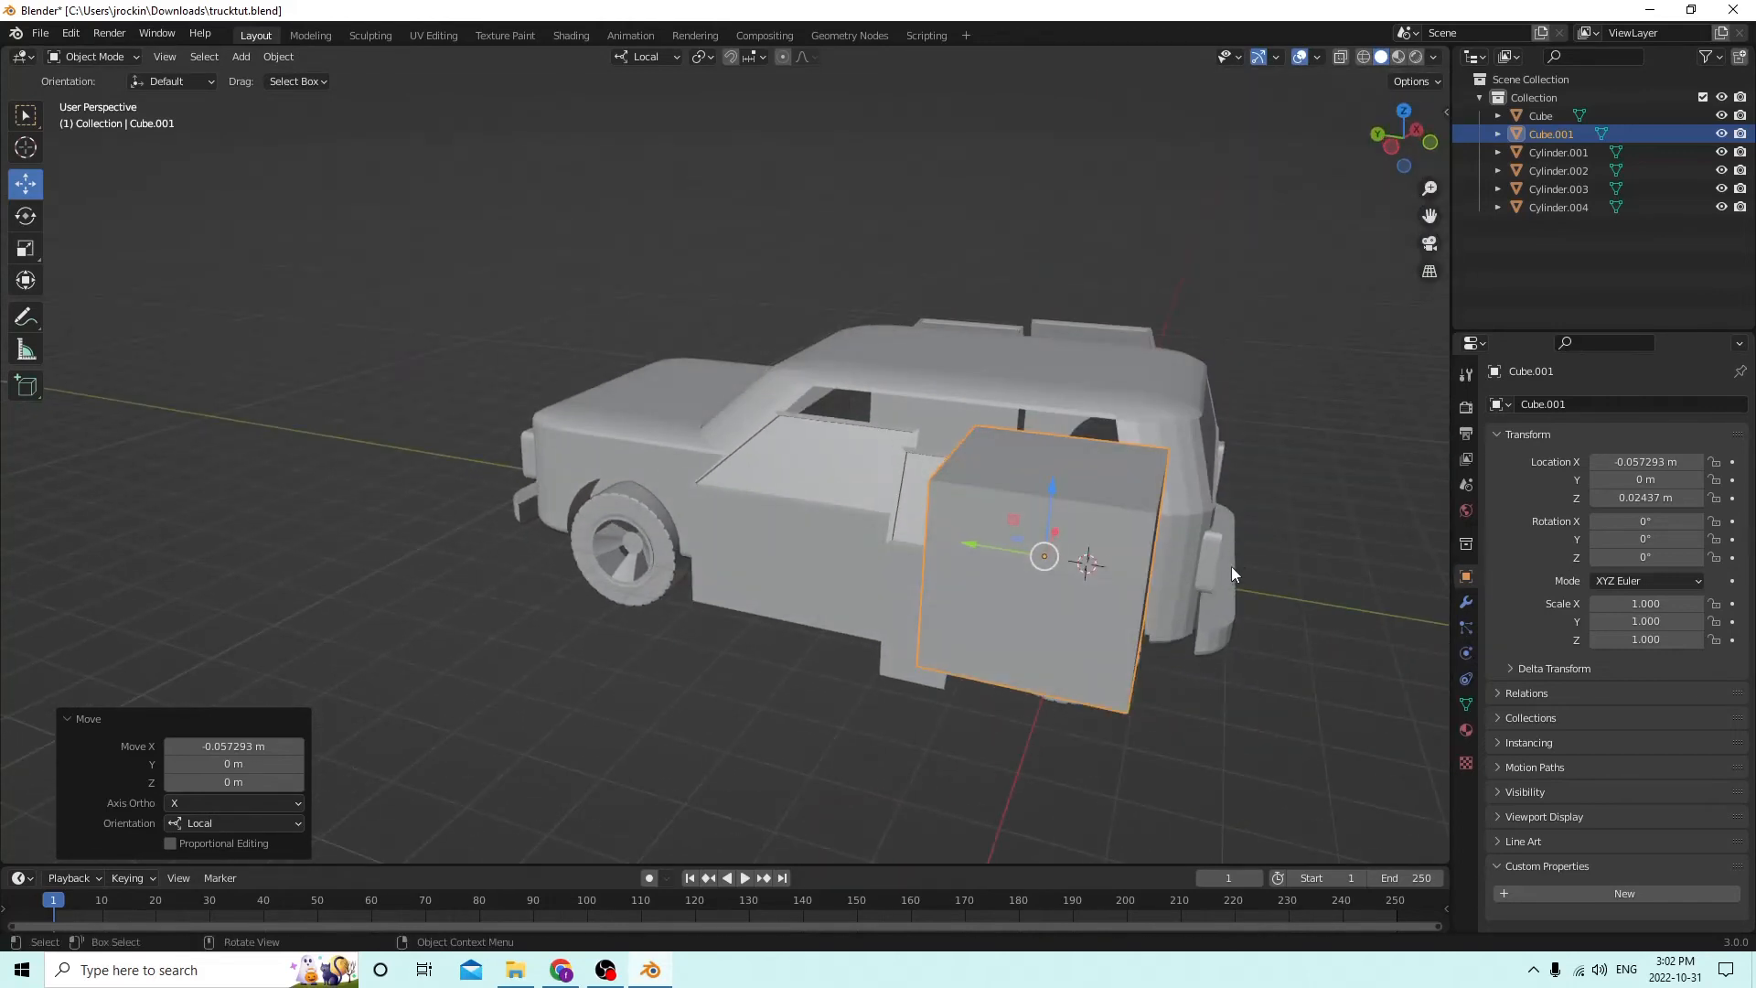
{"action": "key", "text": "s"}
{"action": "left_click", "coordinate": [1059, 523]}
{"action": "middle_click_drag", "start_coordinate": [1059, 523], "coordinate": [980, 534]}
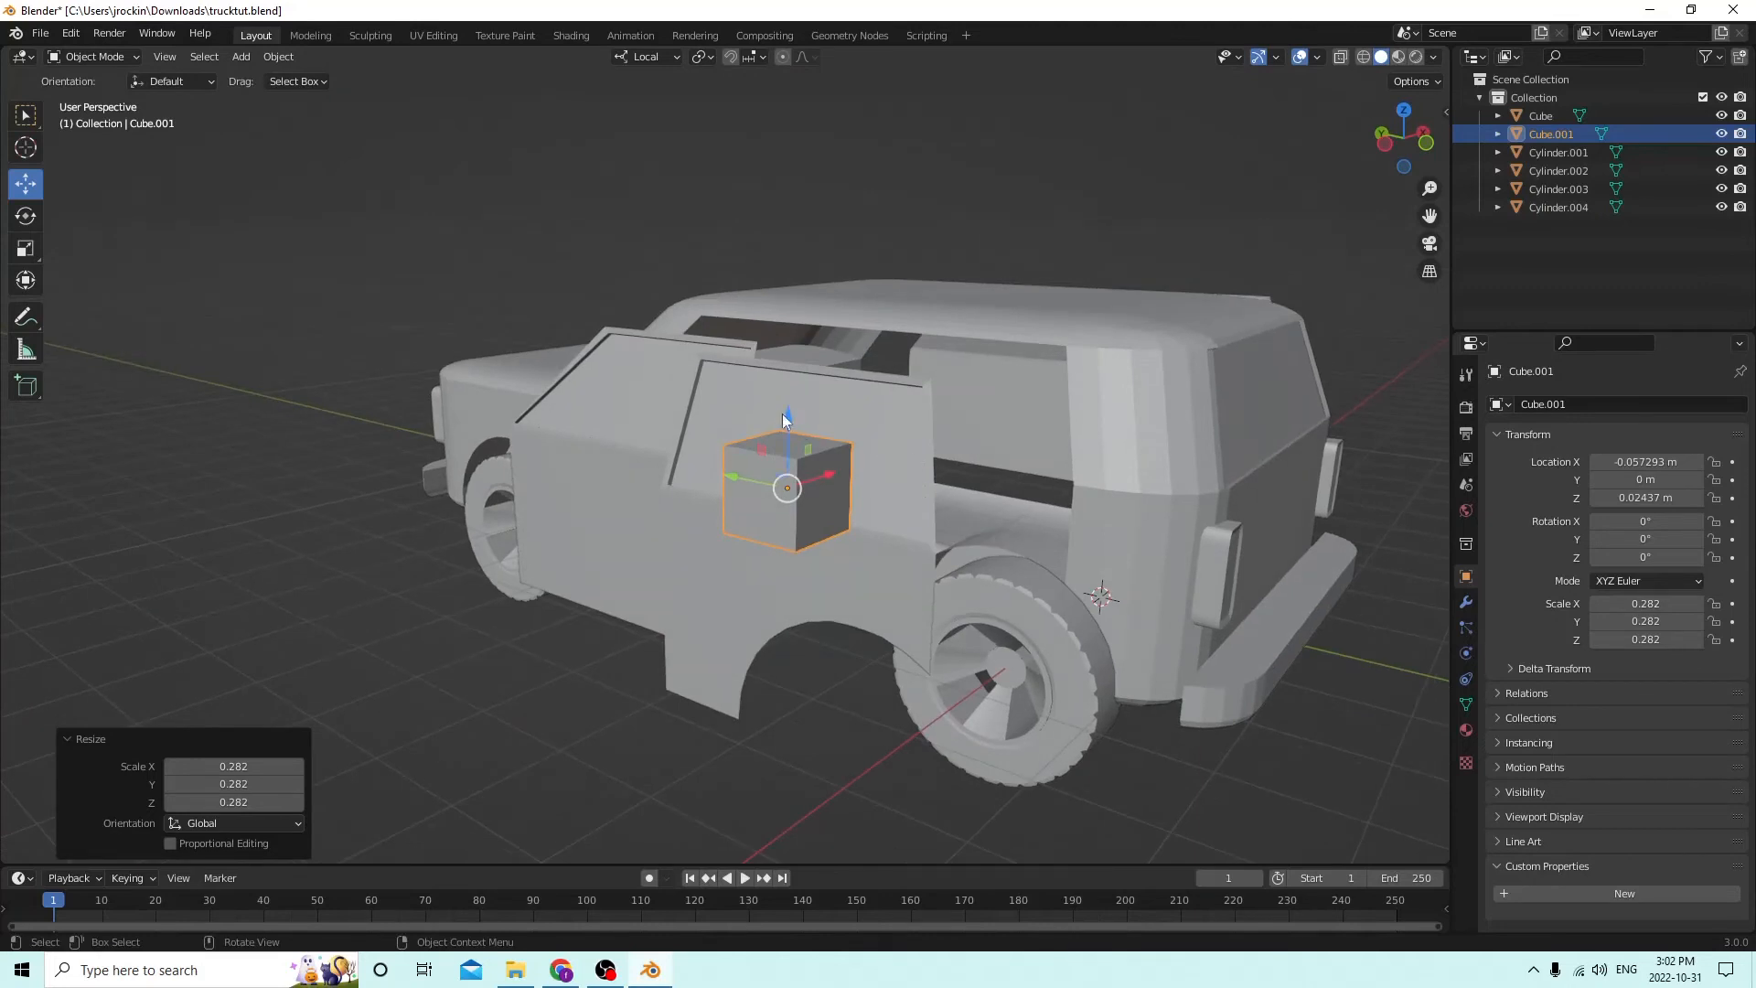
Move the small cube to about X -0.0499 m and Z 0.0184 m, below the rear door's window.
{"action": "left_click_drag", "start_coordinate": [789, 414], "coordinate": [788, 498]}
{"action": "middle_click_drag", "start_coordinate": [788, 498], "coordinate": [557, 526]}
{"action": "left_click_drag", "start_coordinate": [464, 523], "coordinate": [539, 519]}
Flatten the door handle block to a scale of about 0.222 in Y and 0.130 in Z.
{"action": "middle_click_drag", "start_coordinate": [540, 519], "coordinate": [585, 485]}
{"action": "left_click", "coordinate": [35, 249]}
{"action": "middle_click_drag", "start_coordinate": [320, 275], "coordinate": [968, 295]}
{"action": "left_click_drag", "start_coordinate": [959, 279], "coordinate": [963, 326]}
{"action": "middle_click_drag", "start_coordinate": [963, 325], "coordinate": [1007, 365]}
{"action": "left_click_drag", "start_coordinate": [1208, 435], "coordinate": [1227, 437]}
{"action": "middle_click_drag", "start_coordinate": [1199, 426], "coordinate": [1048, 335]}
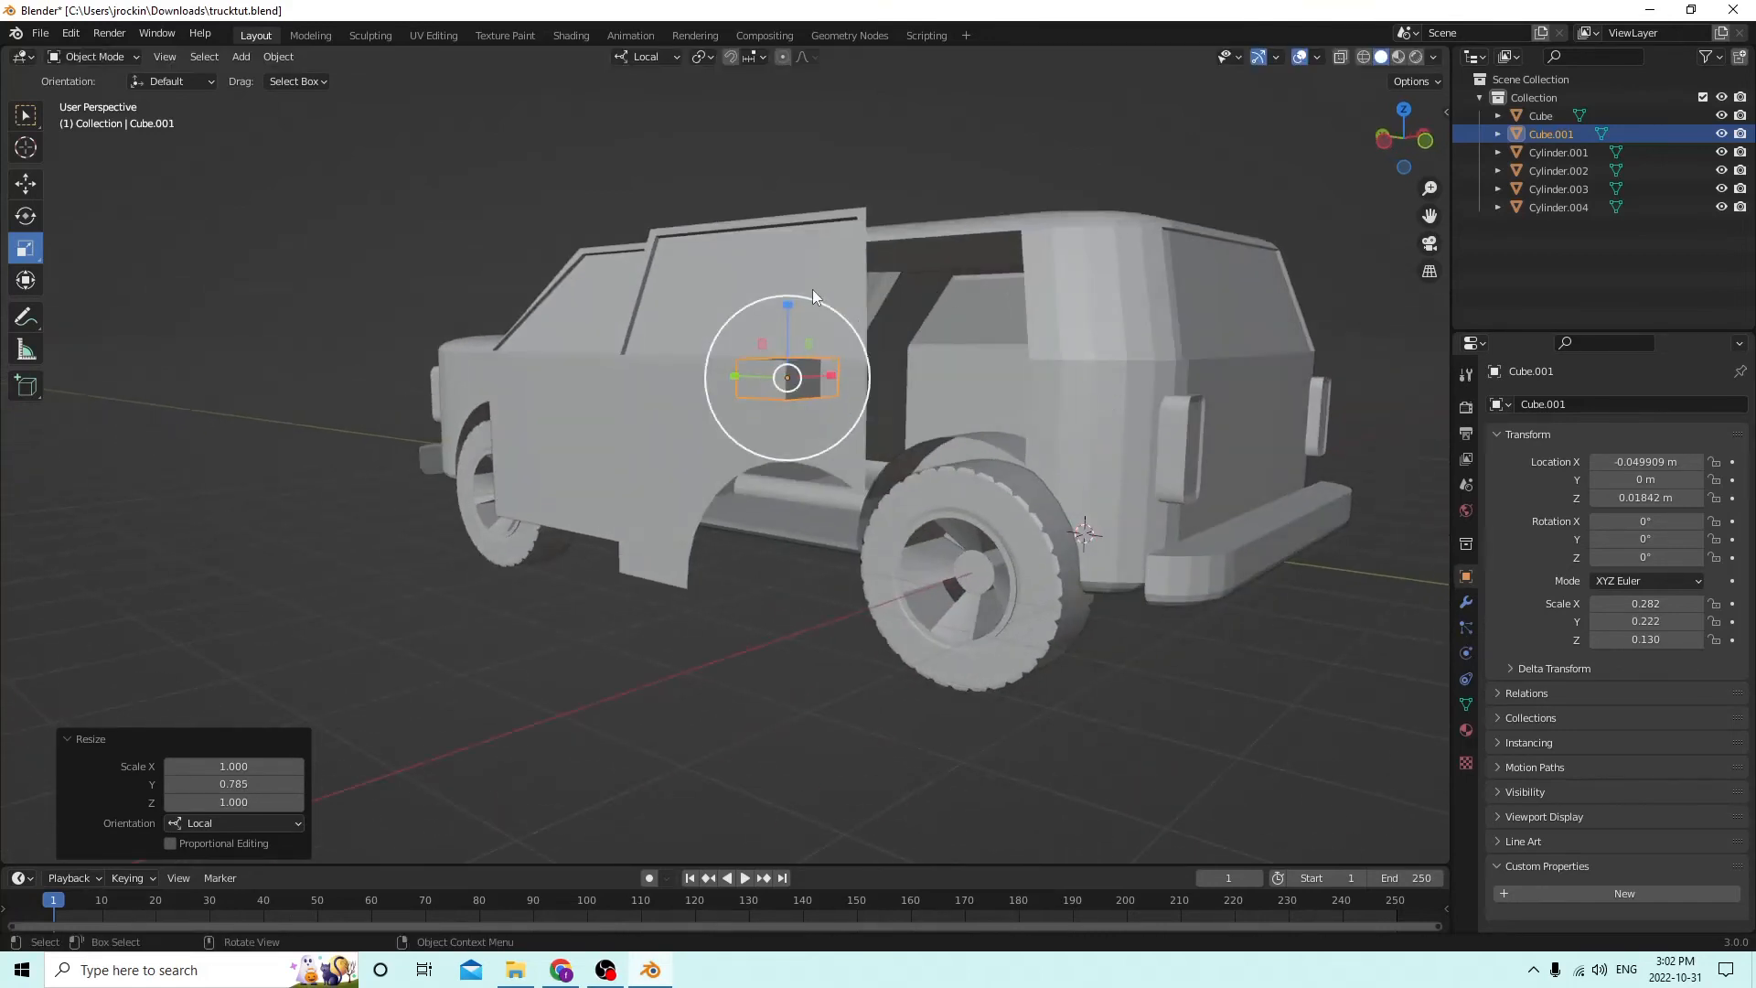
Slim the door handle block to a scale of about 0.065 in X and 0.072 in Z.
{"action": "left_click_drag", "start_coordinate": [788, 307], "coordinate": [787, 331]}
{"action": "middle_click_drag", "start_coordinate": [787, 331], "coordinate": [756, 353]}
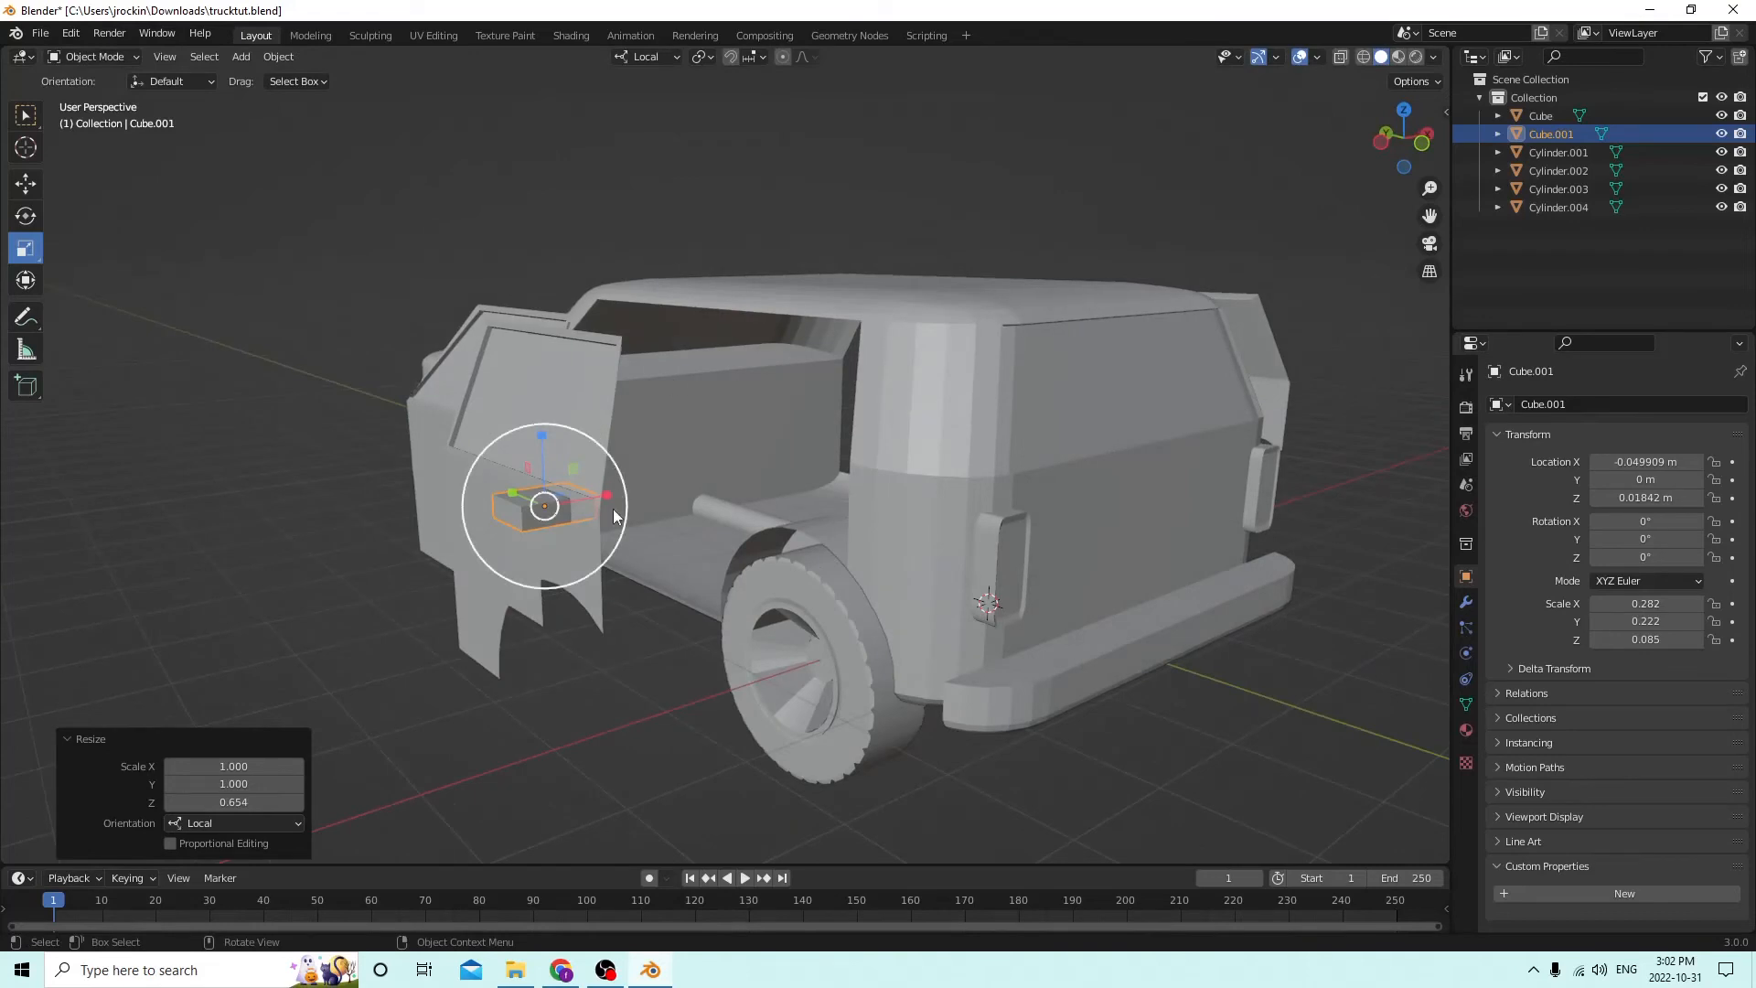
{"action": "left_click_drag", "start_coordinate": [607, 495], "coordinate": [556, 507]}
{"action": "left_click_drag", "start_coordinate": [539, 436], "coordinate": [541, 448]}
Fit the handle against the rear door at an X location of about -0.04938 m.
{"action": "left_click", "coordinate": [26, 184]}
{"action": "middle_click_drag", "start_coordinate": [36, 187], "coordinate": [221, 249]}
{"action": "left_click_drag", "start_coordinate": [430, 497], "coordinate": [452, 479]}
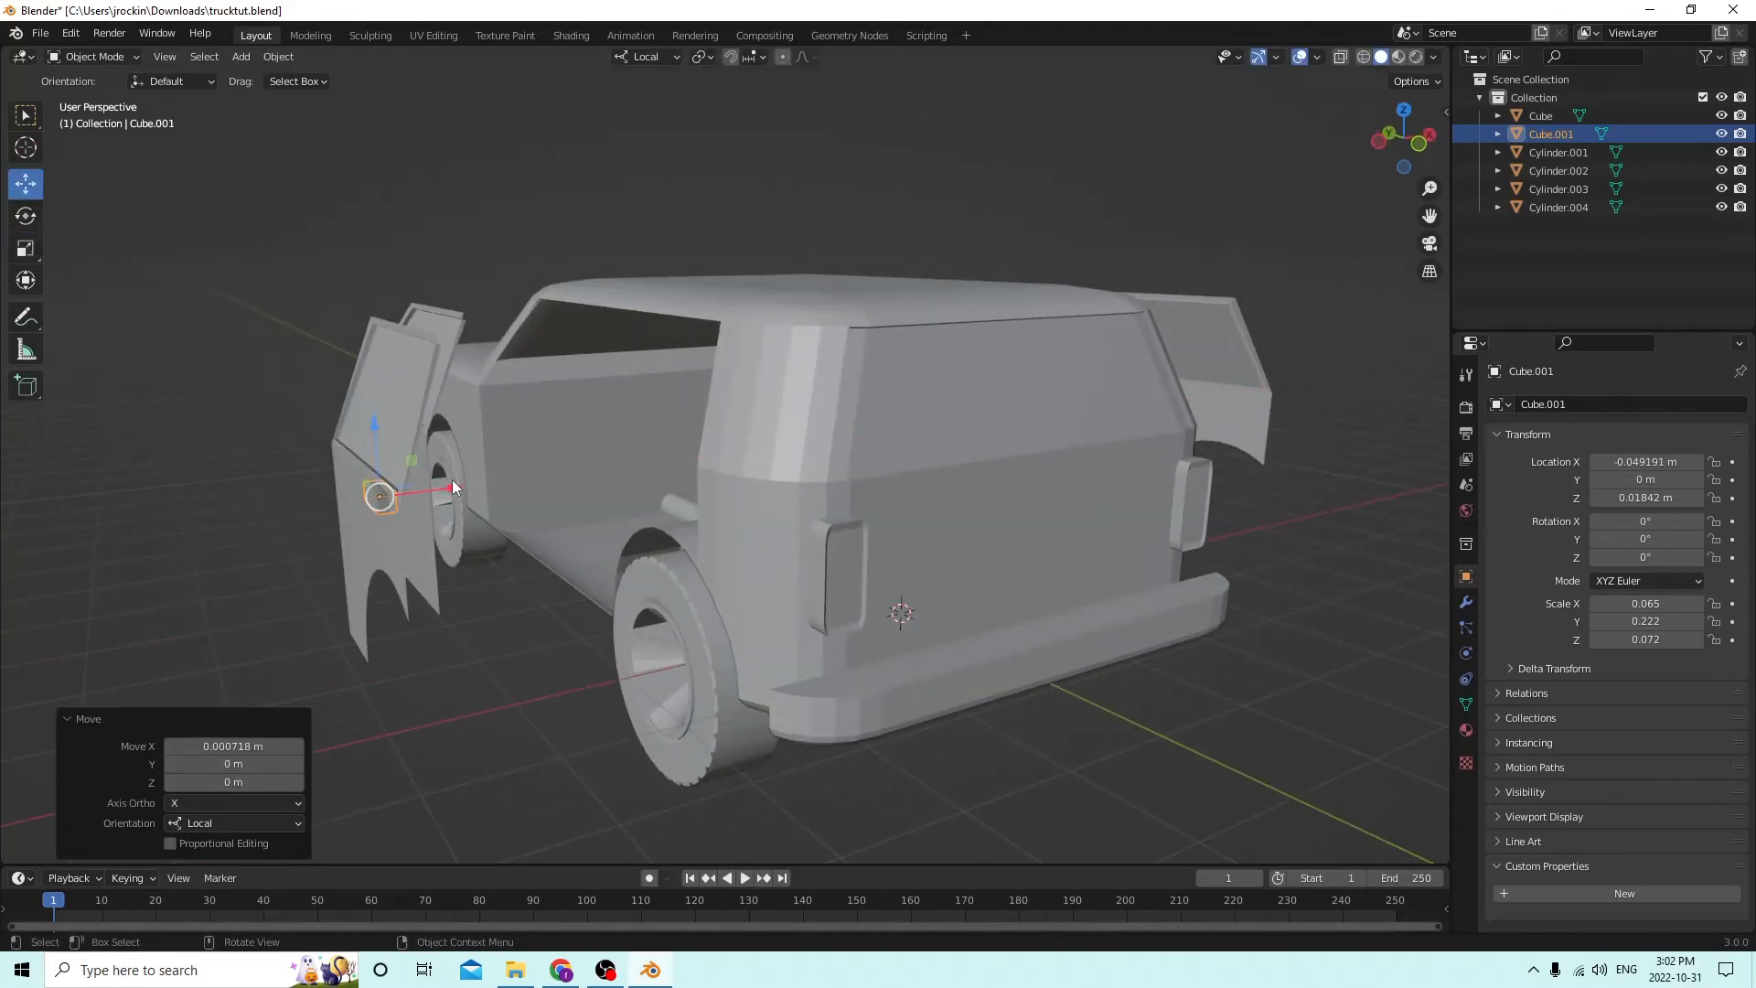
{"action": "middle_click_drag", "start_coordinate": [452, 479], "coordinate": [421, 450]}
{"action": "left_click_drag", "start_coordinate": [390, 446], "coordinate": [387, 447]}
Duplicate the rear door handle in place.
{"action": "middle_click_drag", "start_coordinate": [387, 447], "coordinate": [640, 453]}
{"action": "key", "text": "shift+d"}
{"action": "right_click", "coordinate": [539, 448]}
{"action": "left_click", "coordinate": [1618, 462]}
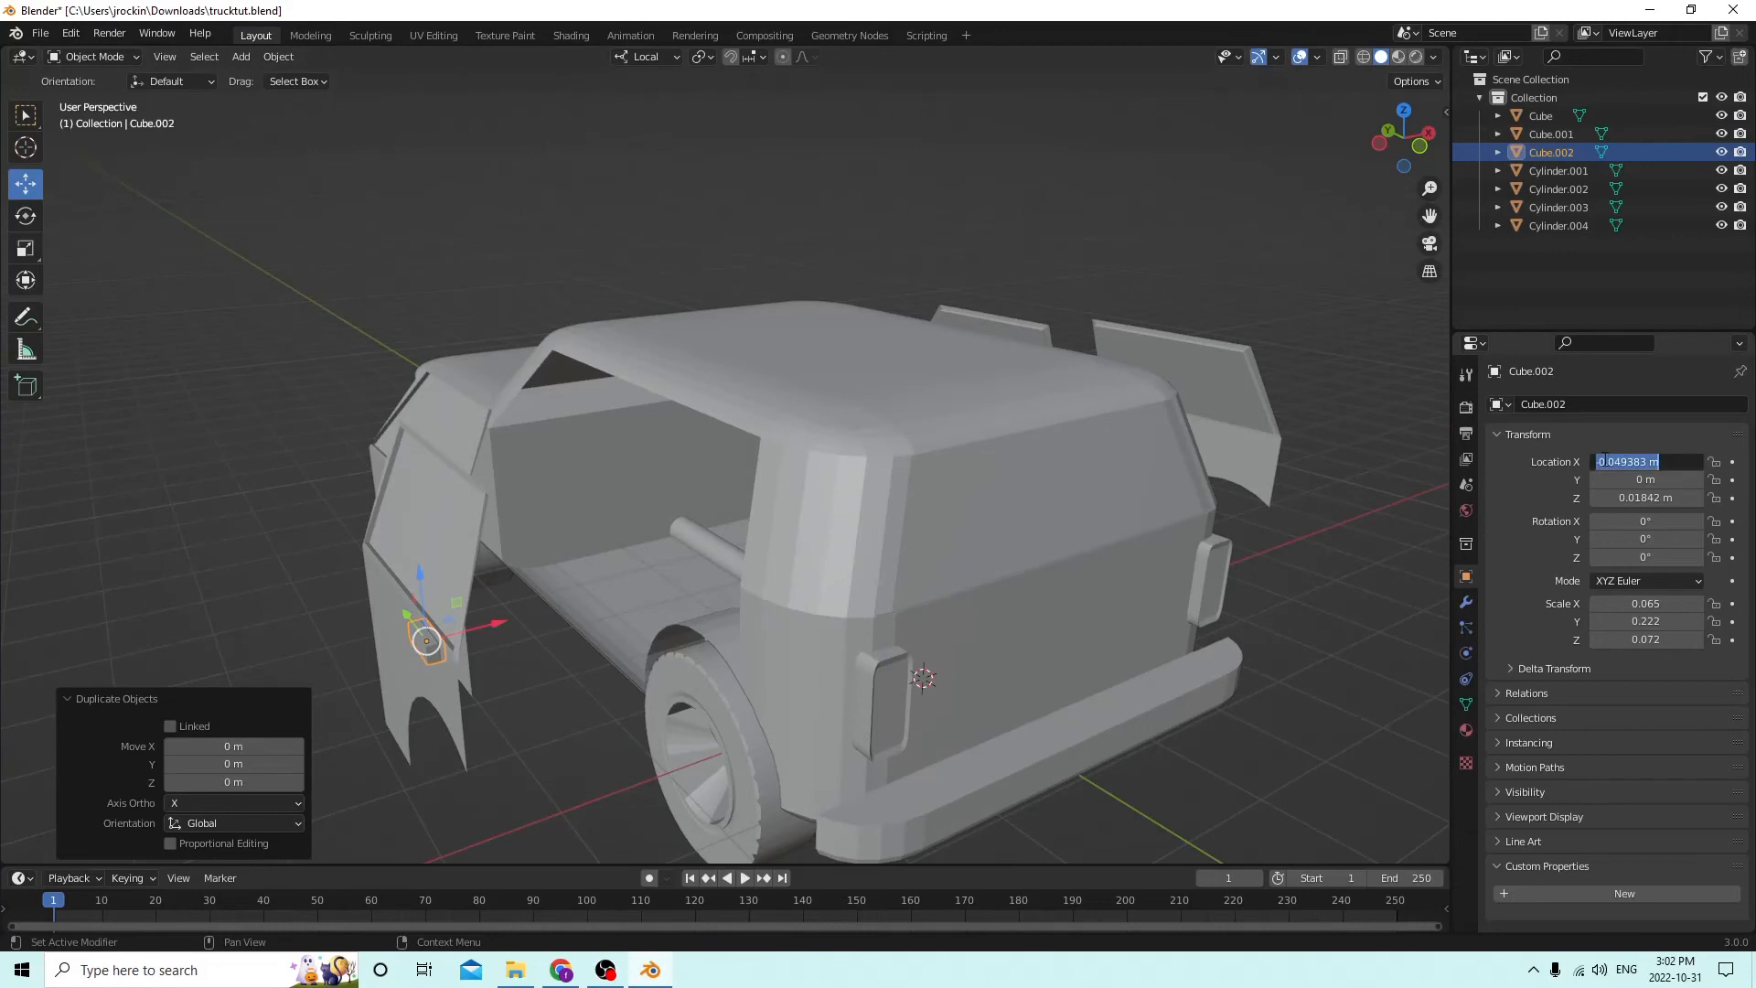
{"action": "key", "text": "Home"}
{"action": "key", "text": "Delete"}
{"action": "type", "text": "-"}
{"action": "key", "text": "Return"}
{"action": "mouse_move", "coordinate": [1260, 400]}
{"action": "middle_mouse_down"}
{"action": "mouse_move", "coordinate": [1101, 407]}
{"action": "mouse_move", "coordinate": [1266, 395]}
{"action": "middle_mouse_up"}
Set the handle copy's X location to 0.049383 m for the opposite rear door.
{"action": "left_click", "coordinate": [1633, 461]}
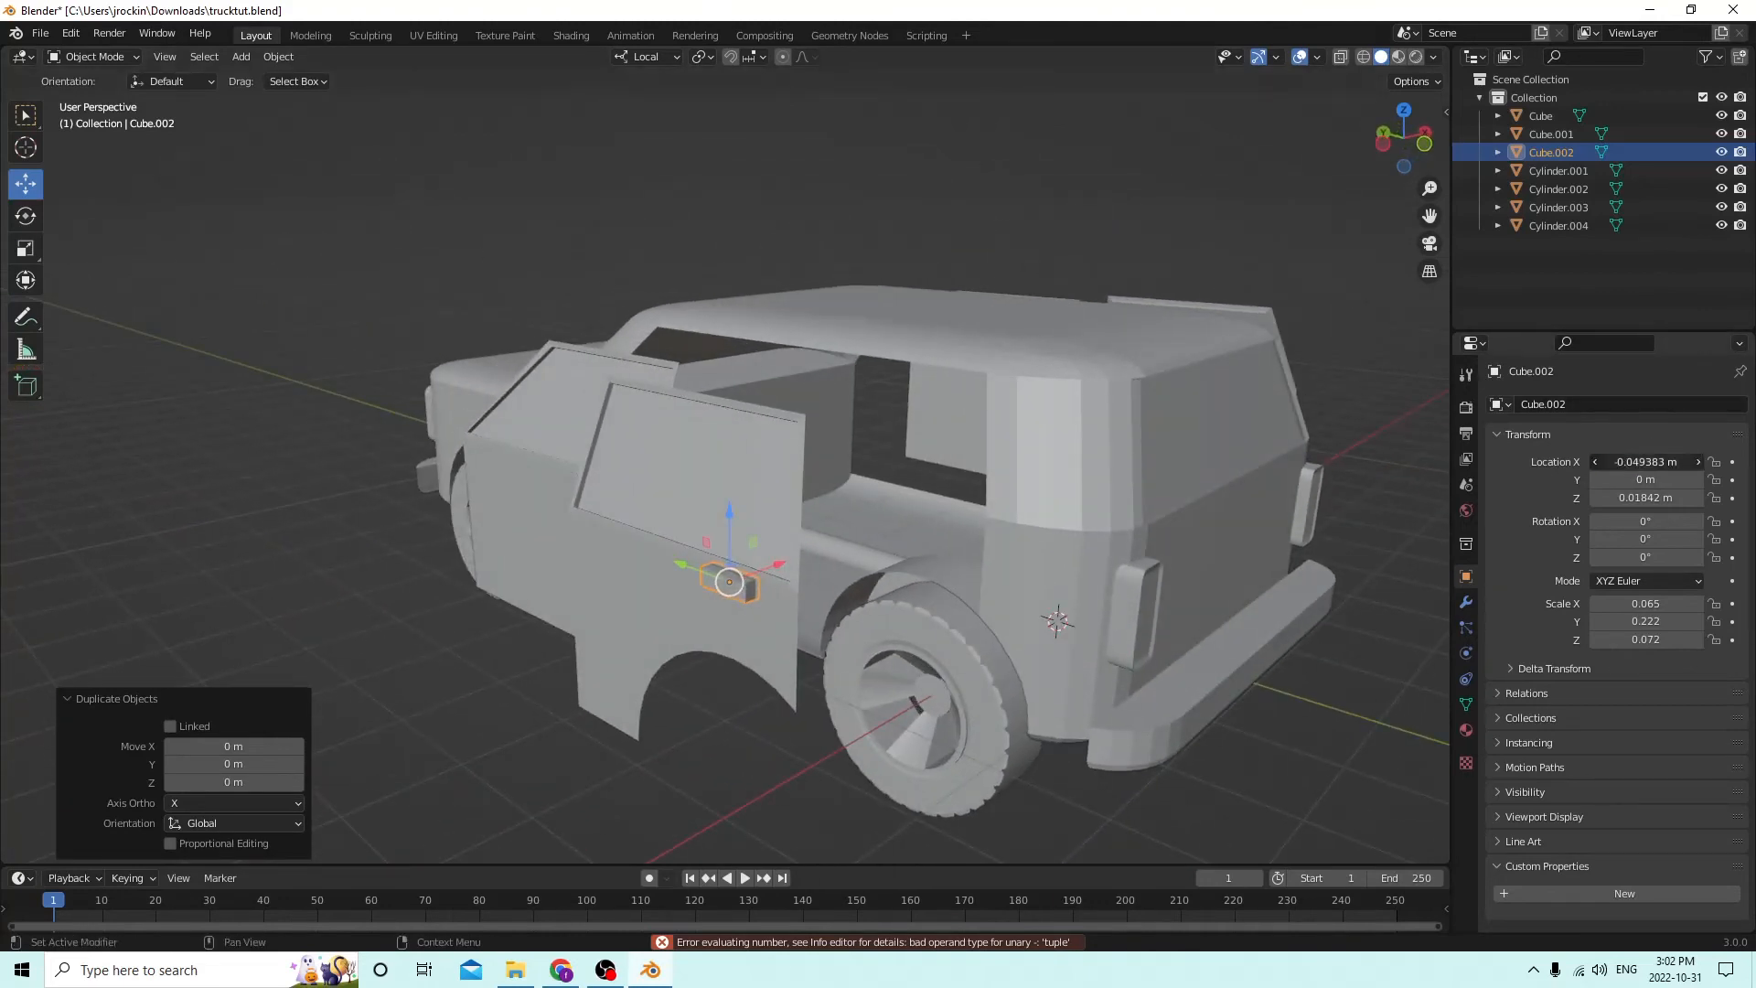
{"action": "left_click", "coordinate": [1599, 463]}
{"action": "key", "text": "BackSpace"}
{"action": "key", "text": "Return"}
Duplicate the original rear door handle and move the copy about 0.0242 m along local Y toward the front door.
{"action": "middle_click_drag", "start_coordinate": [1326, 369], "coordinate": [1374, 360]}
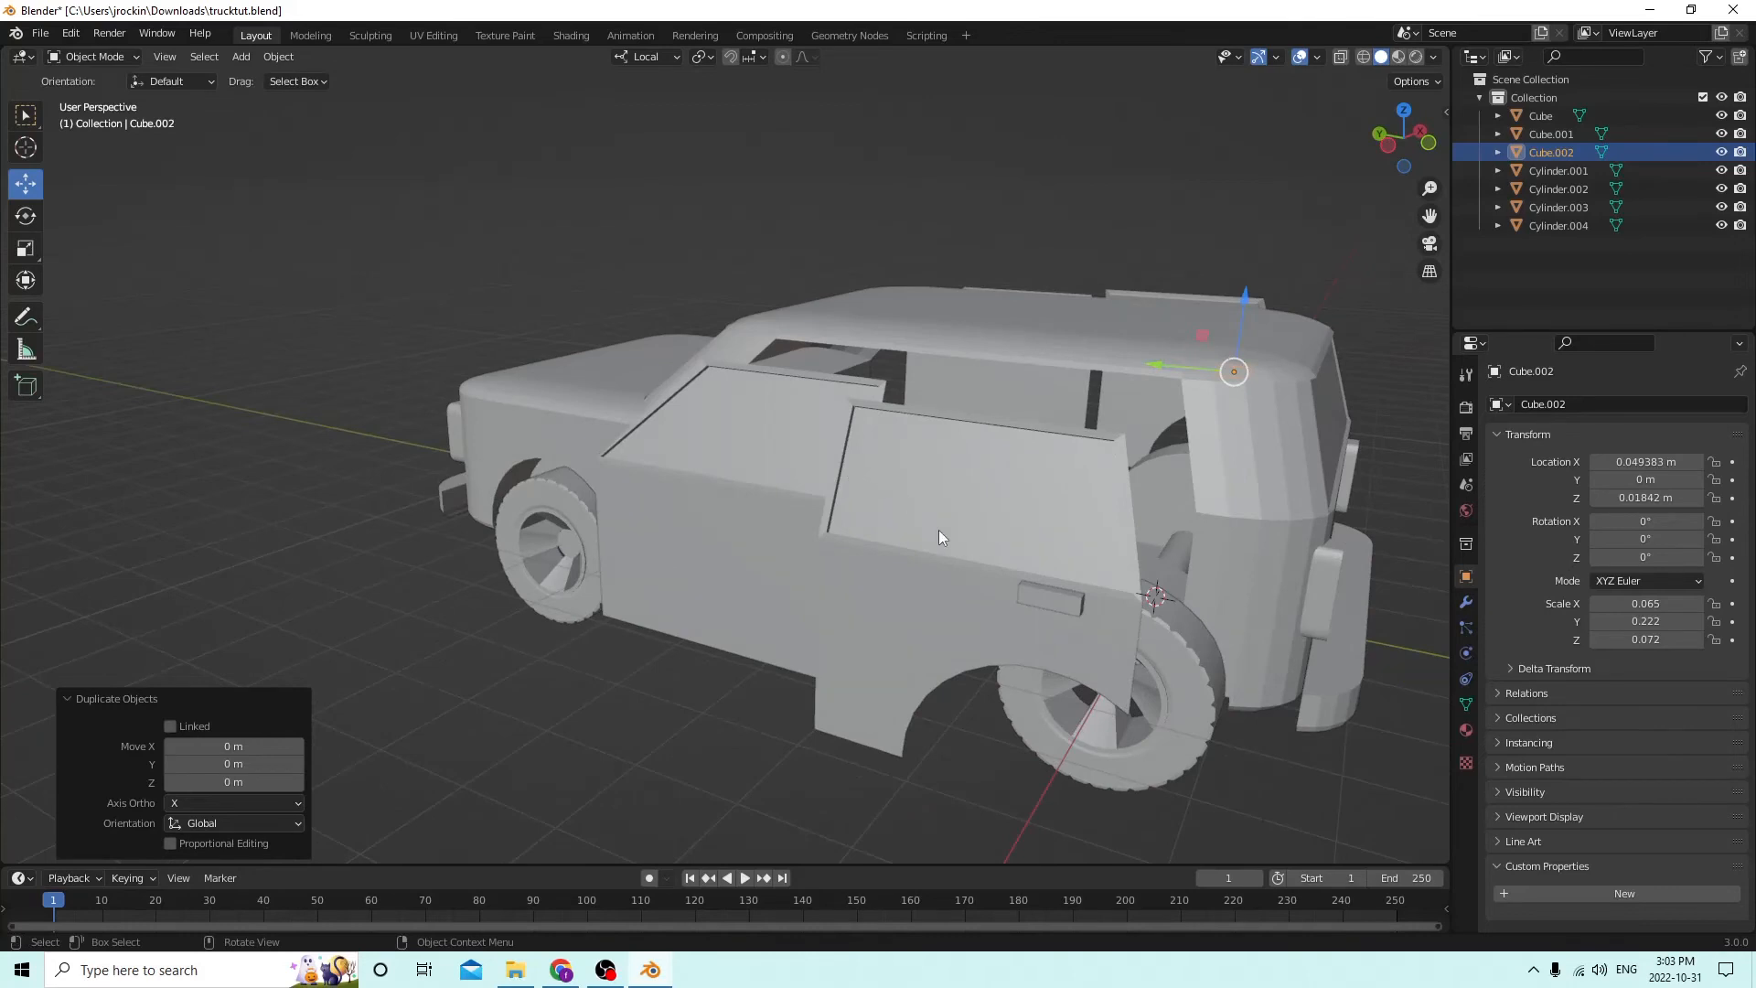
{"action": "left_click", "coordinate": [1037, 590]}
{"action": "middle_click_drag", "start_coordinate": [1037, 590], "coordinate": [1135, 598]}
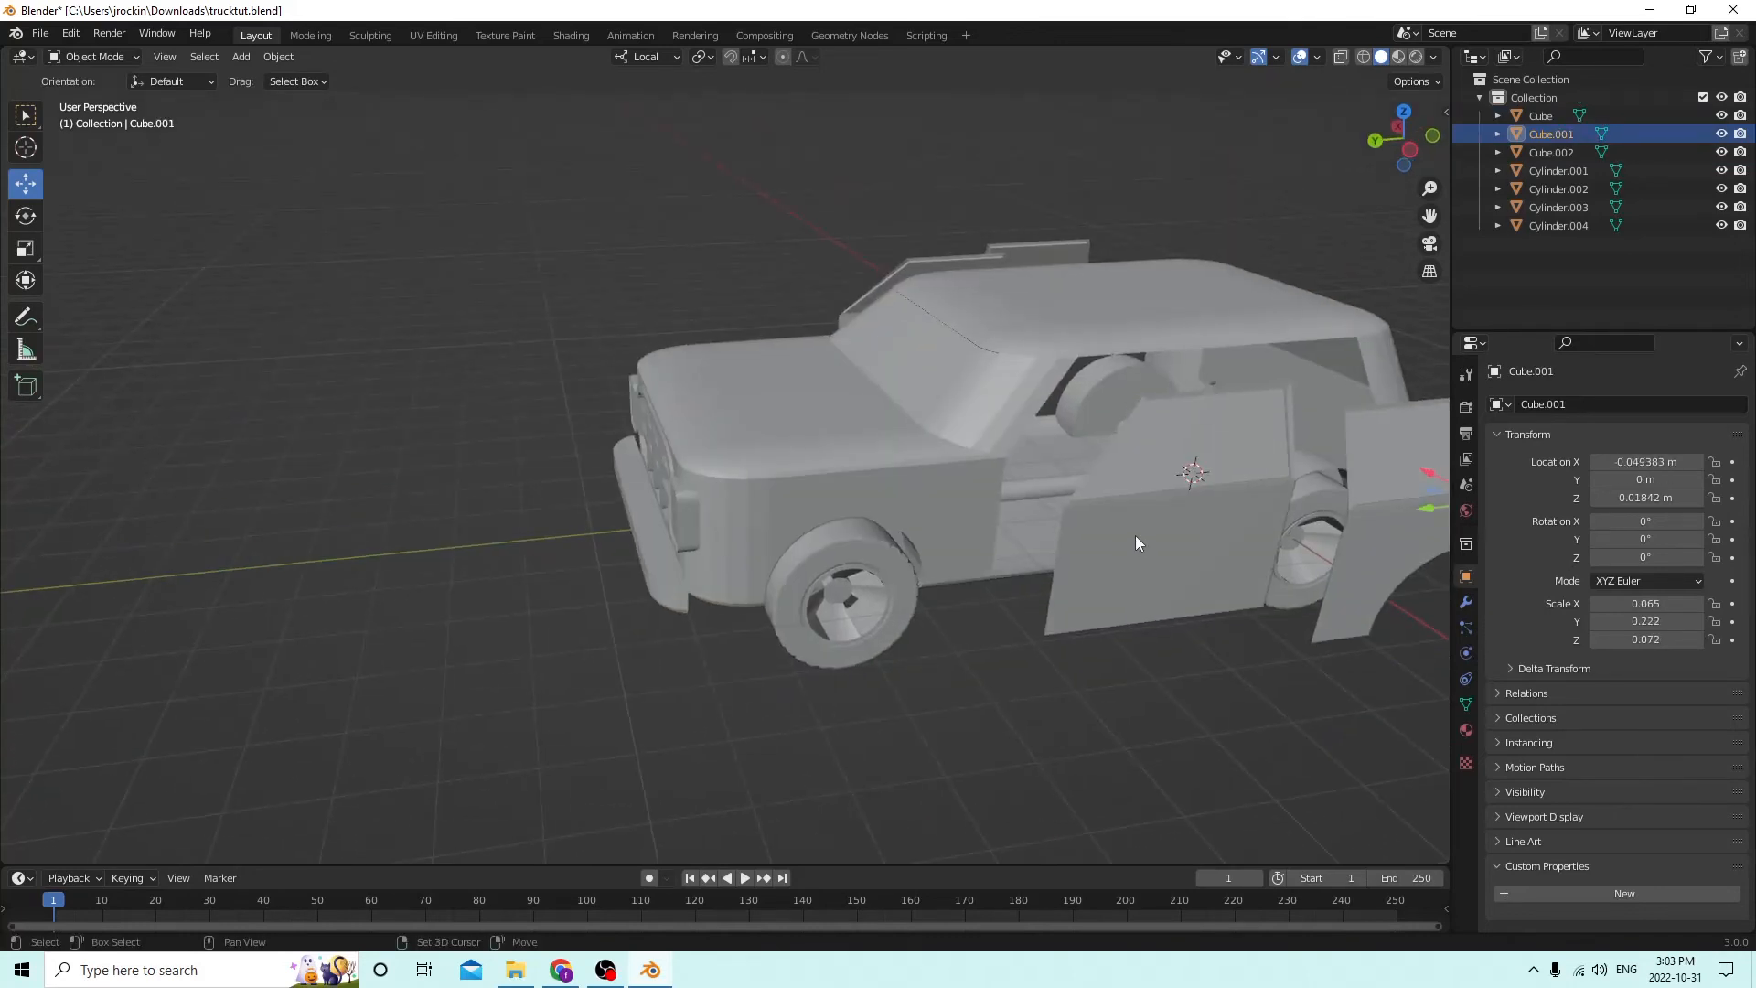
{"action": "key", "text": "shift+d"}
{"action": "right_click", "coordinate": [1199, 475]}
{"action": "scroll", "coordinate": [1199, 476], "scroll_direction": "down", "scroll_amount": 3}
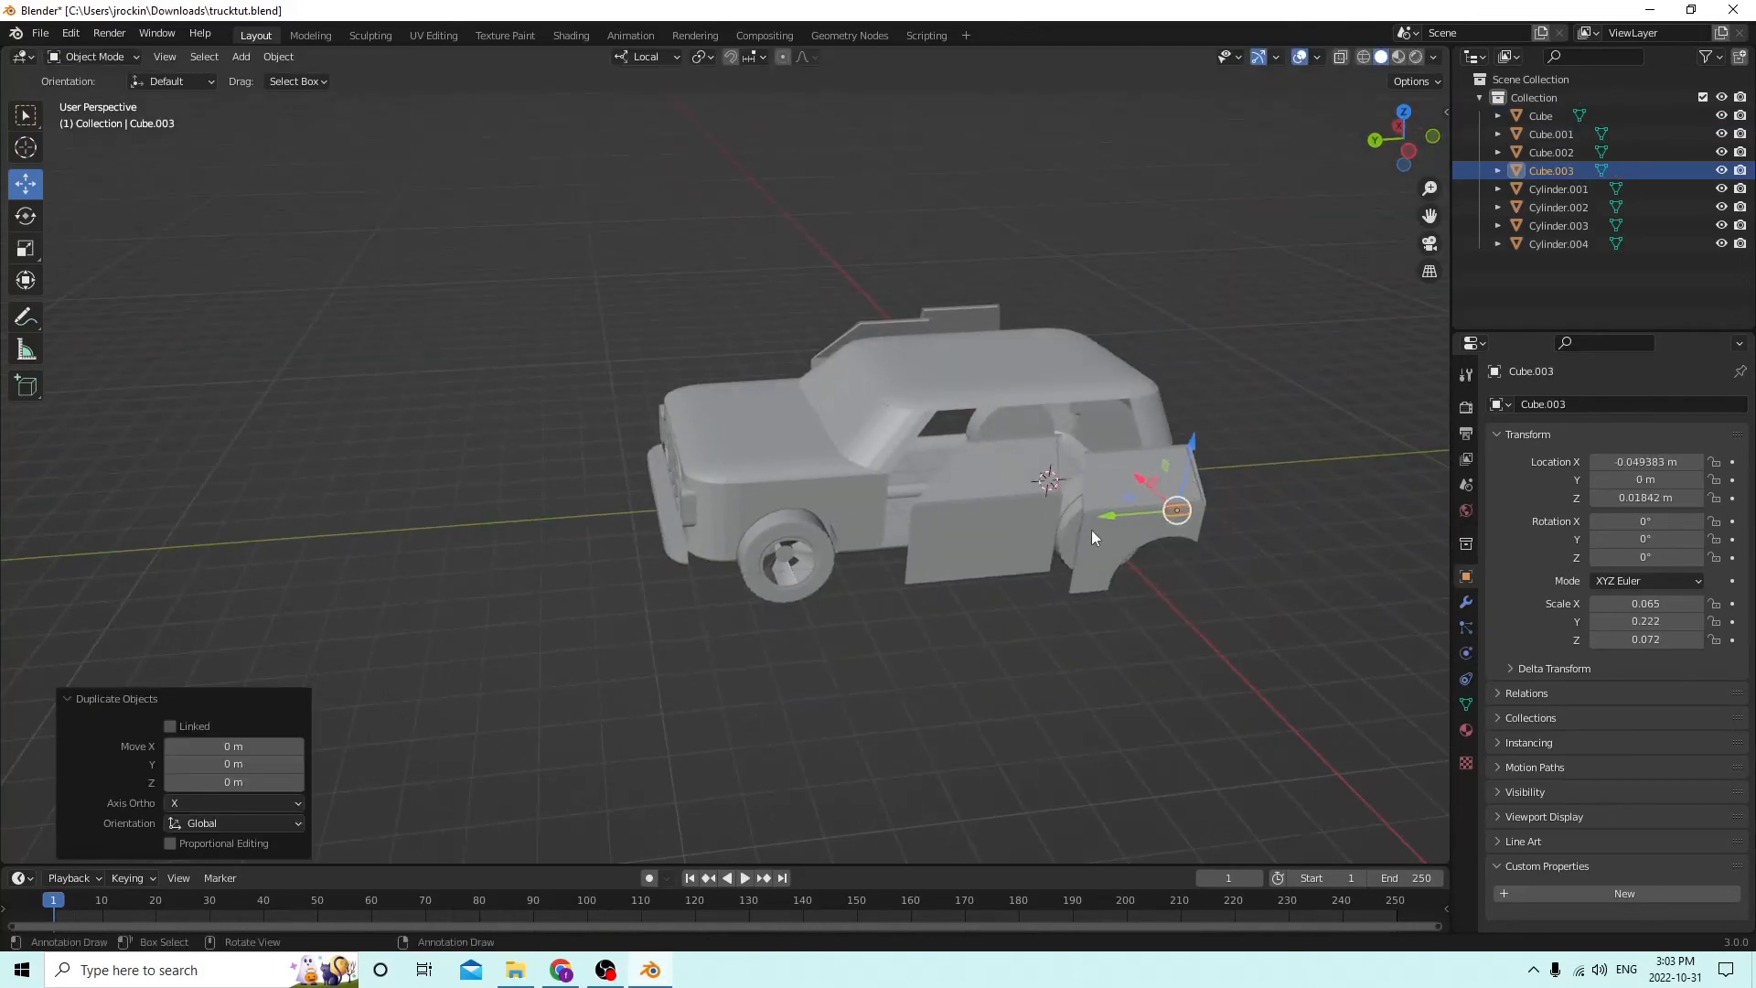
{"action": "left_click_drag", "start_coordinate": [1102, 518], "coordinate": [1007, 530]}
Move the front handle copy about 0.0076 m along local X toward the front door's surface.
{"action": "scroll", "coordinate": [1006, 530], "scroll_direction": "up", "scroll_amount": 3}
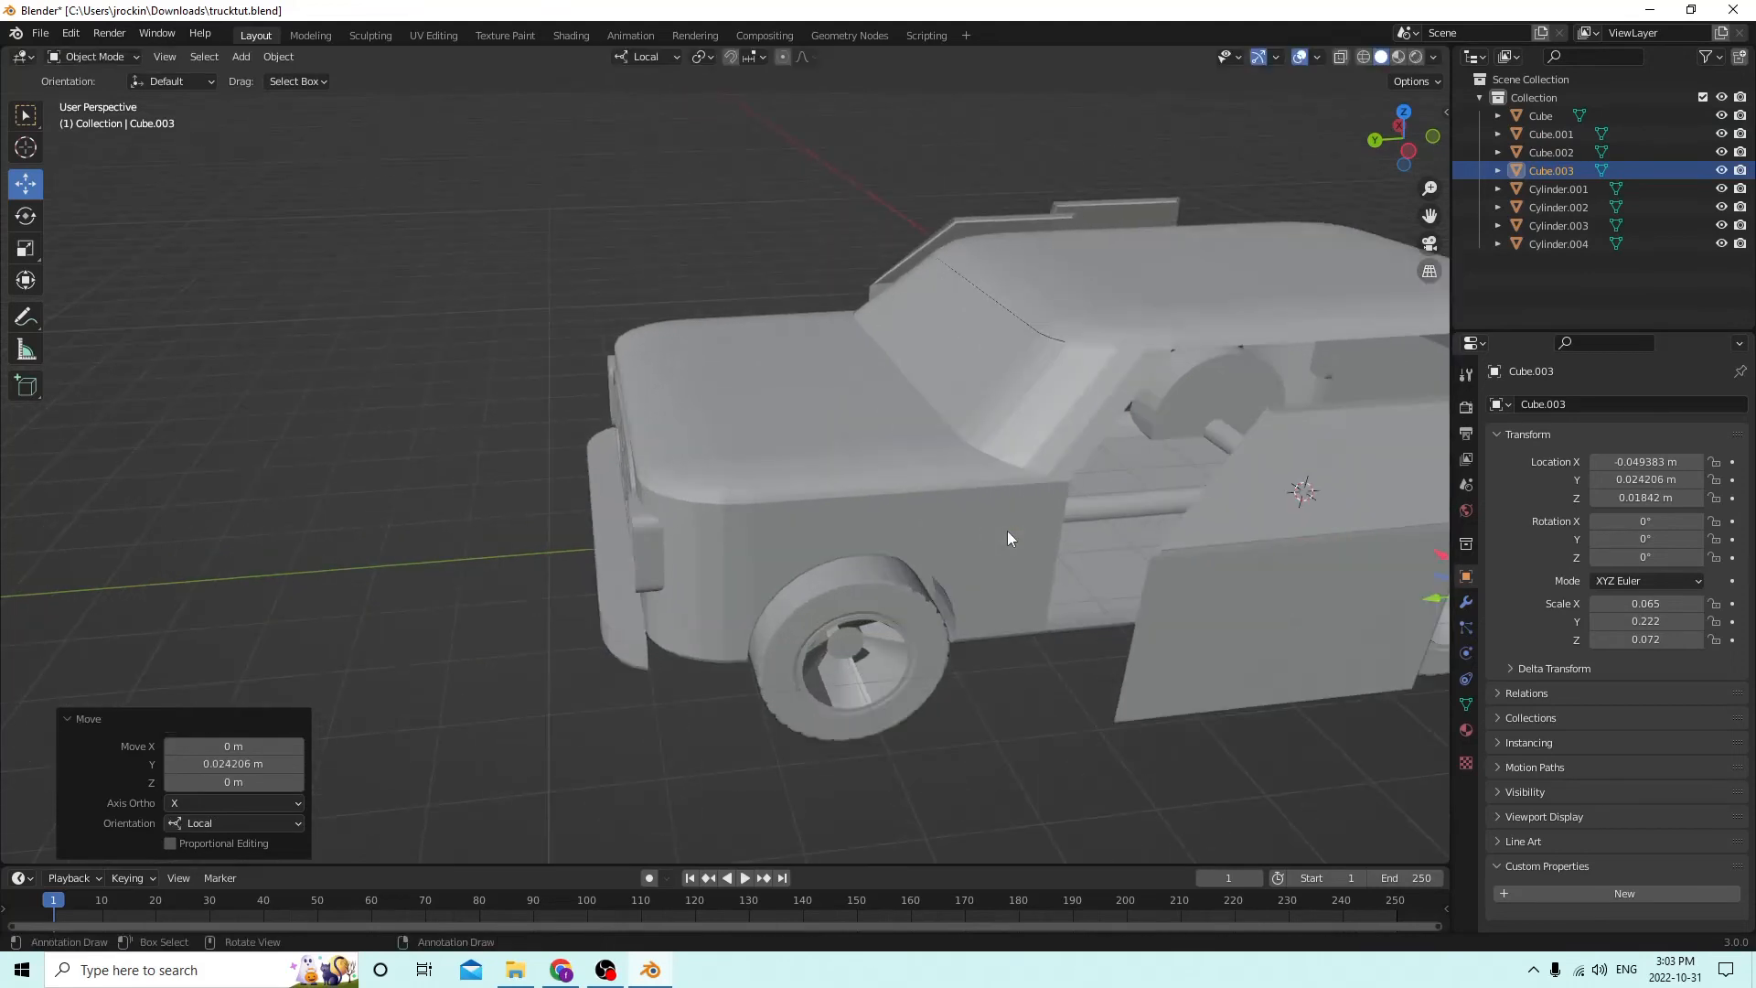
{"action": "middle_click_drag", "start_coordinate": [1242, 549], "coordinate": [1260, 569]}
{"action": "left_click_drag", "start_coordinate": [1233, 537], "coordinate": [1198, 492]}
{"action": "scroll", "coordinate": [1193, 486], "scroll_direction": "up", "scroll_amount": 2}
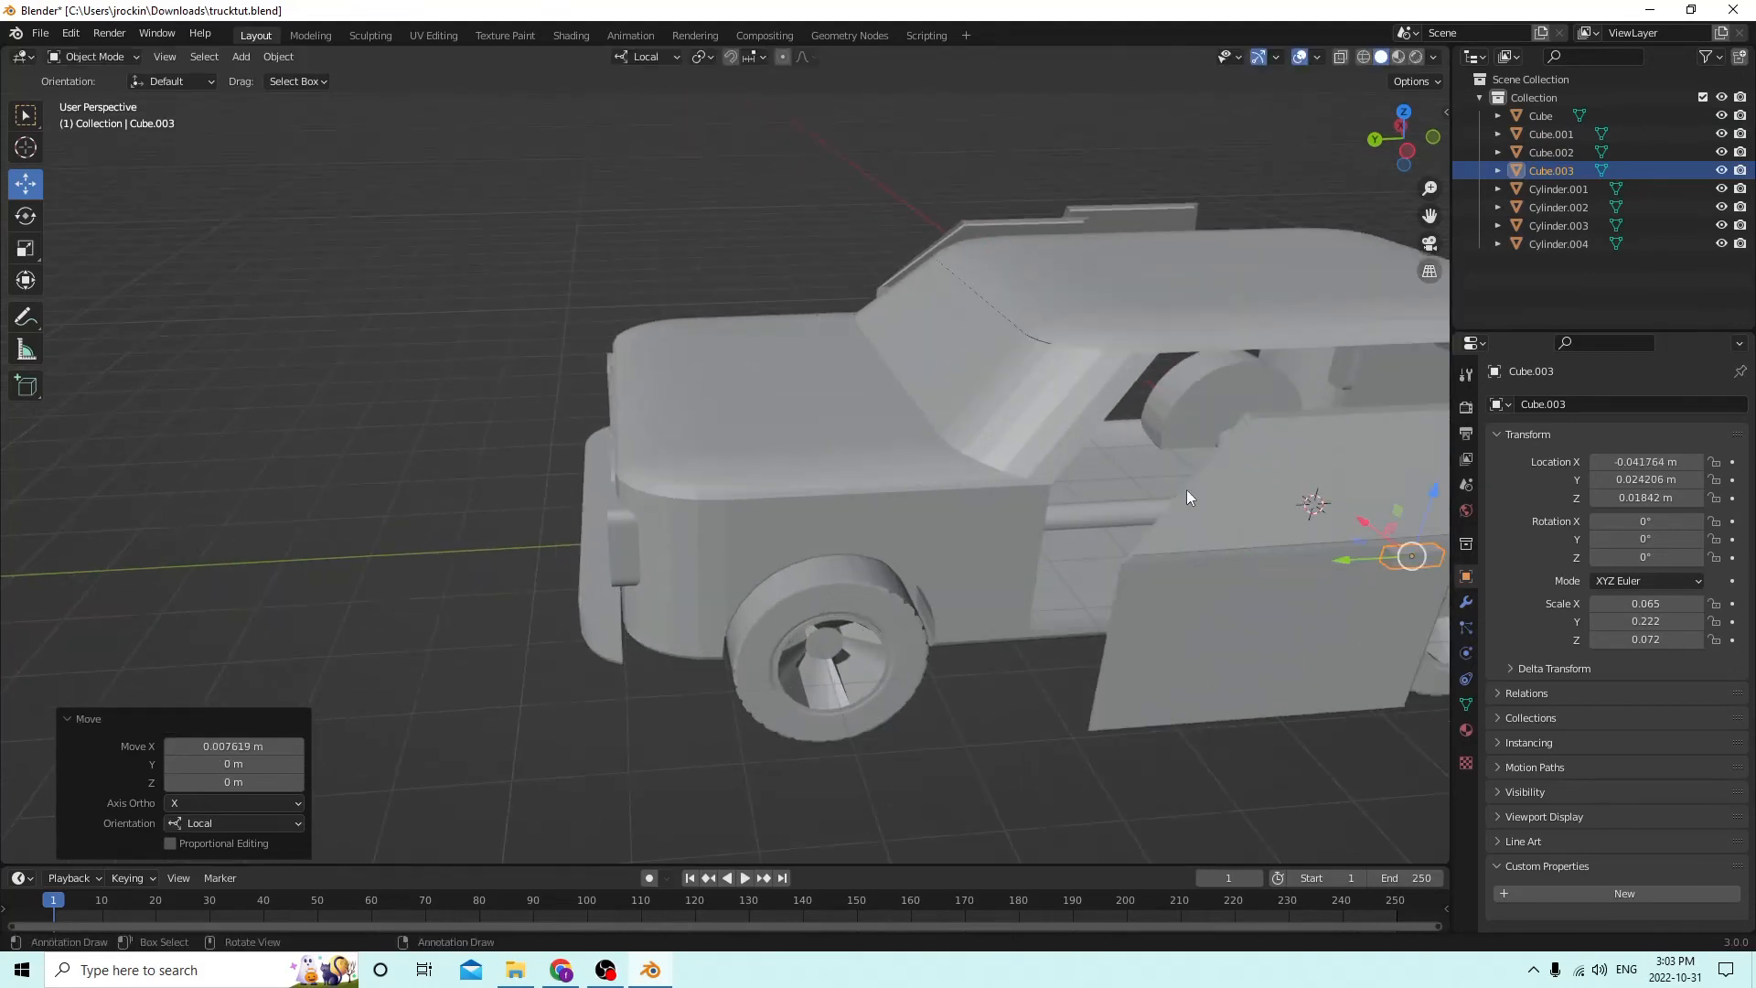
Fine-tune the front door handle's location to about X -0.04146 m, Y 0.02271 m and Z 0.01720 m.
{"action": "middle_click_drag", "start_coordinate": [1187, 490], "coordinate": [1088, 470]}
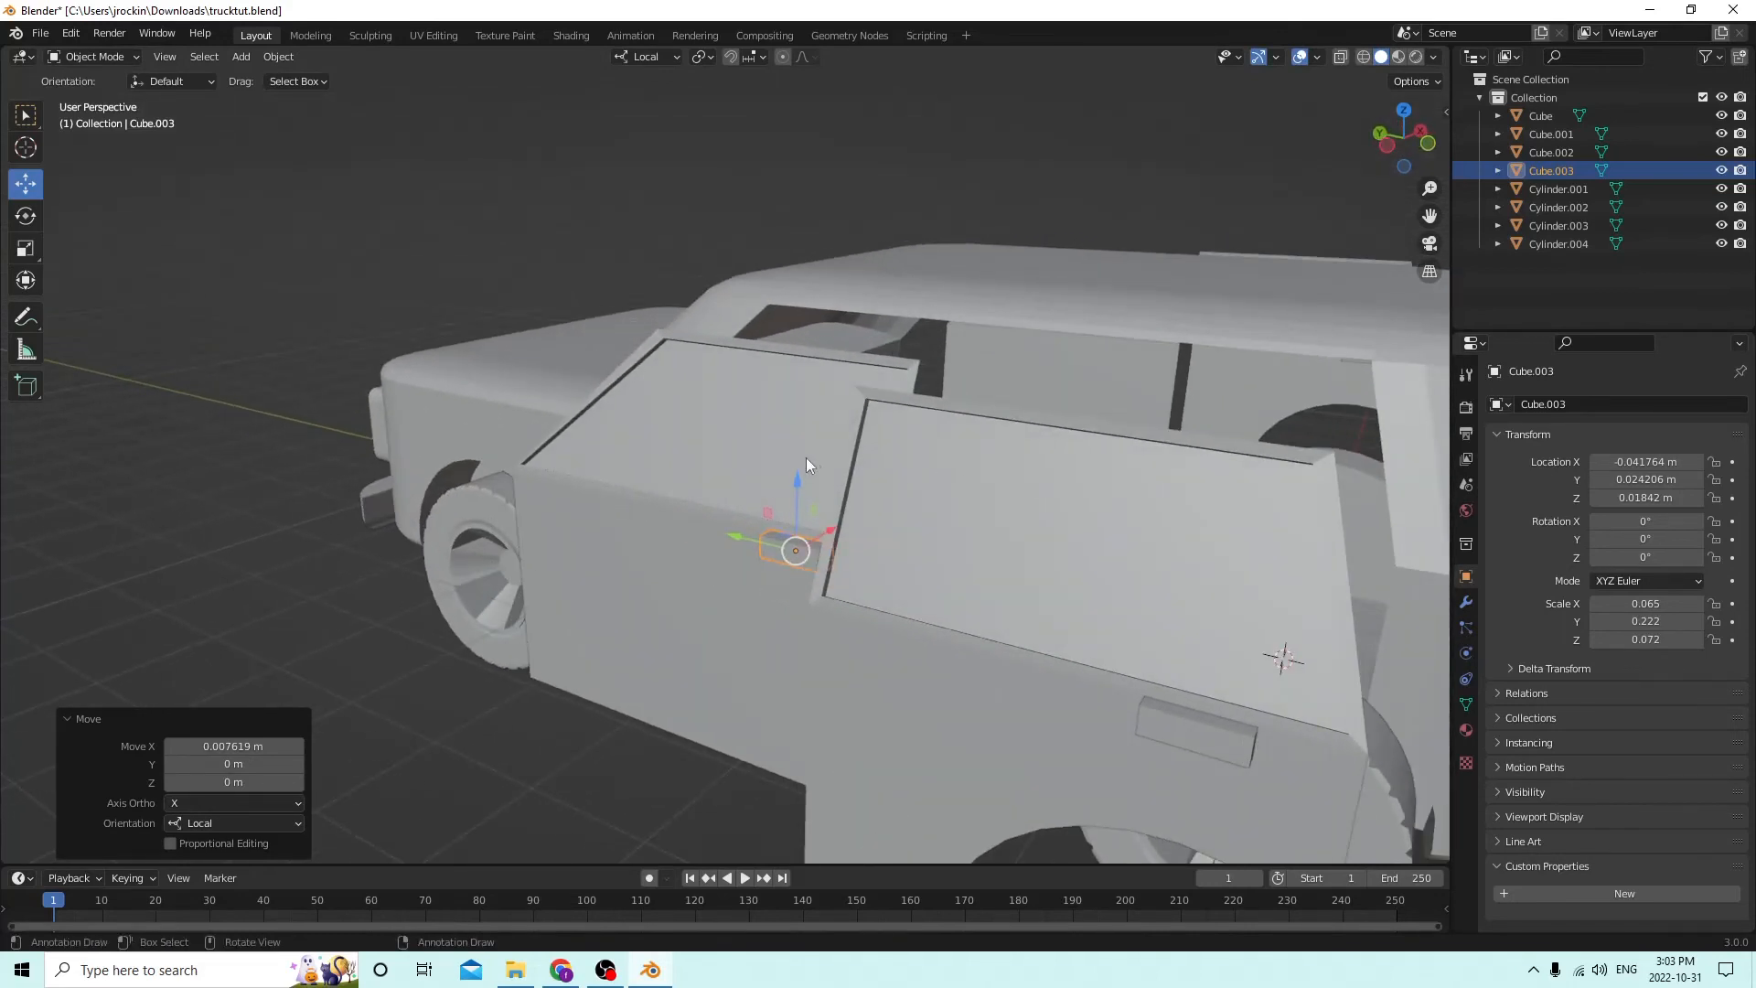
{"action": "middle_click_drag", "start_coordinate": [806, 463], "coordinate": [1053, 466]}
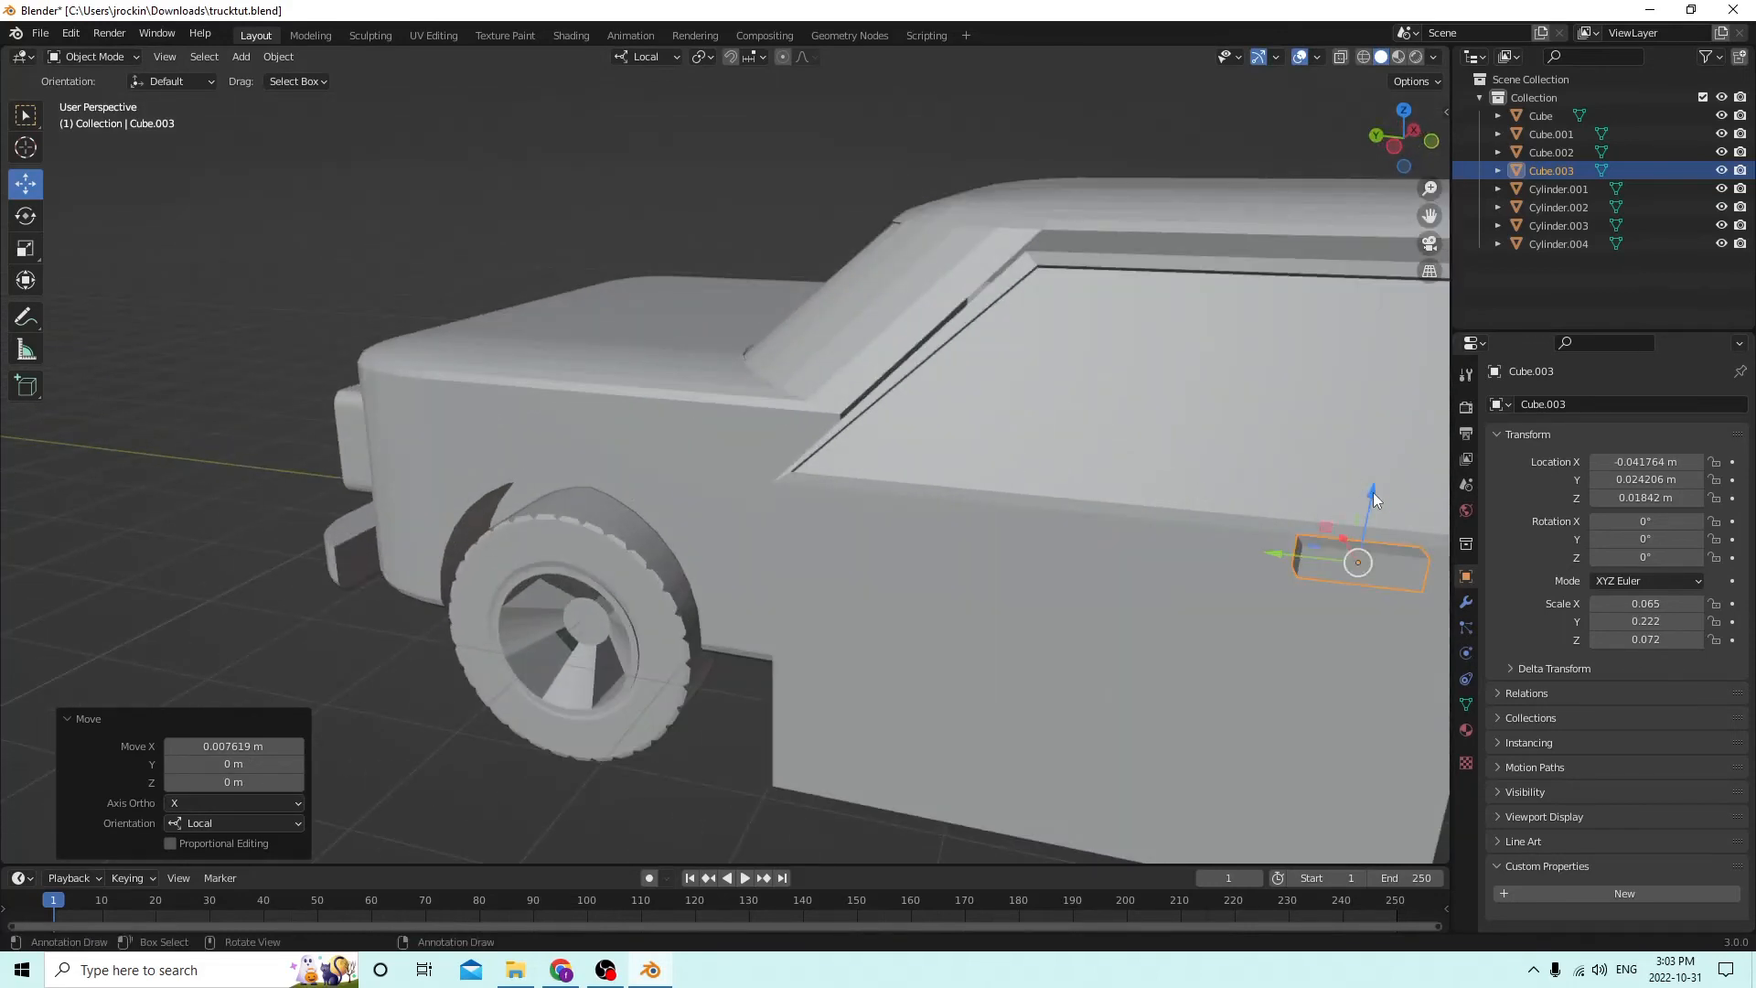
{"action": "left_click_drag", "start_coordinate": [1373, 498], "coordinate": [1370, 514]}
{"action": "middle_click_drag", "start_coordinate": [1370, 514], "coordinate": [988, 610]}
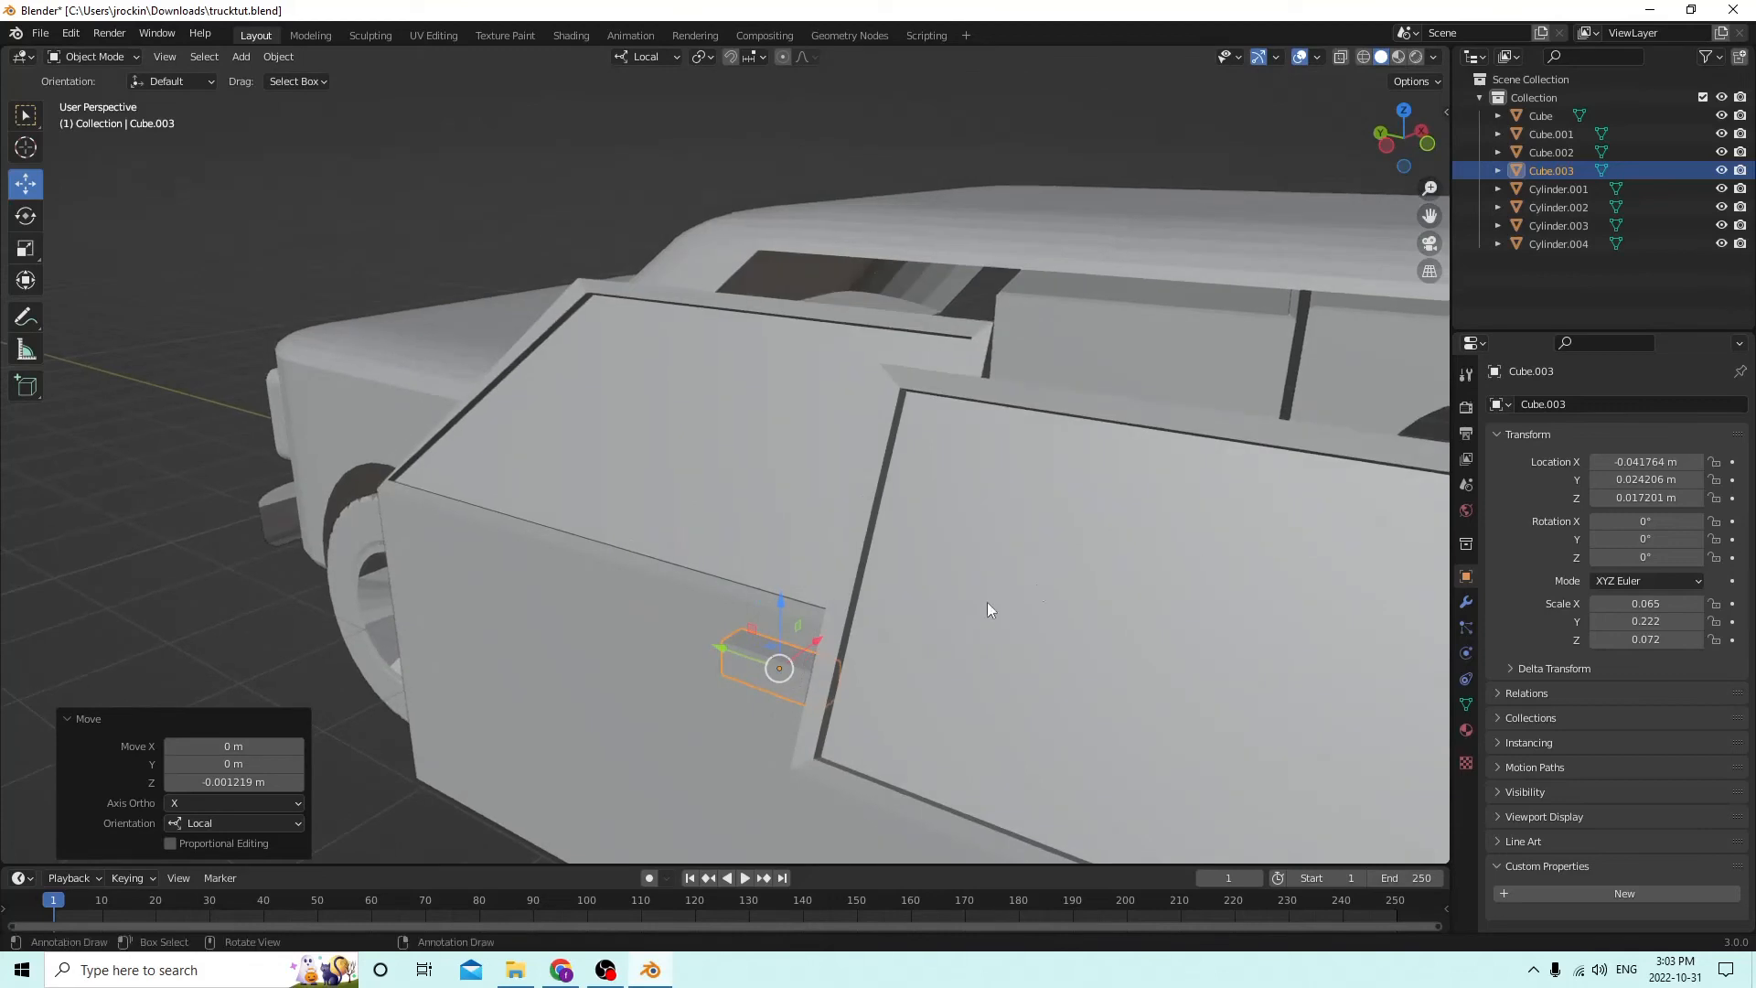
{"action": "left_click_drag", "start_coordinate": [815, 651], "coordinate": [834, 629]}
{"action": "middle_click_drag", "start_coordinate": [834, 629], "coordinate": [1041, 602]}
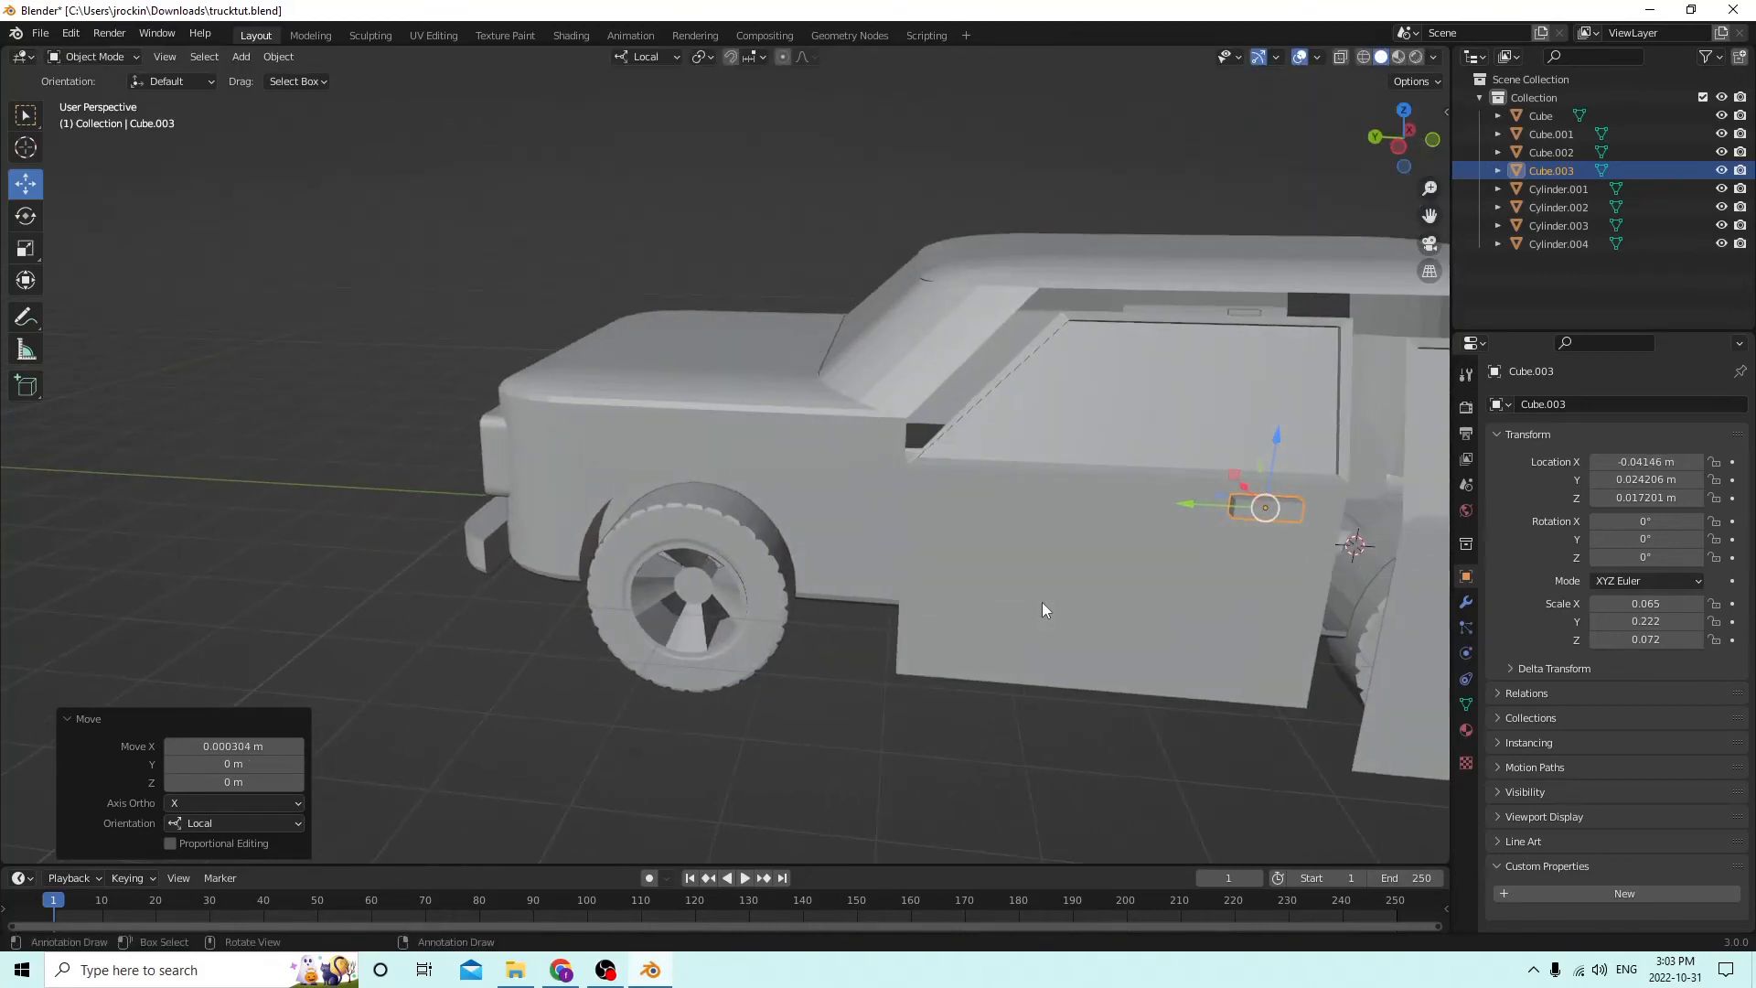
{"action": "left_click_drag", "start_coordinate": [1189, 499], "coordinate": [1216, 485]}
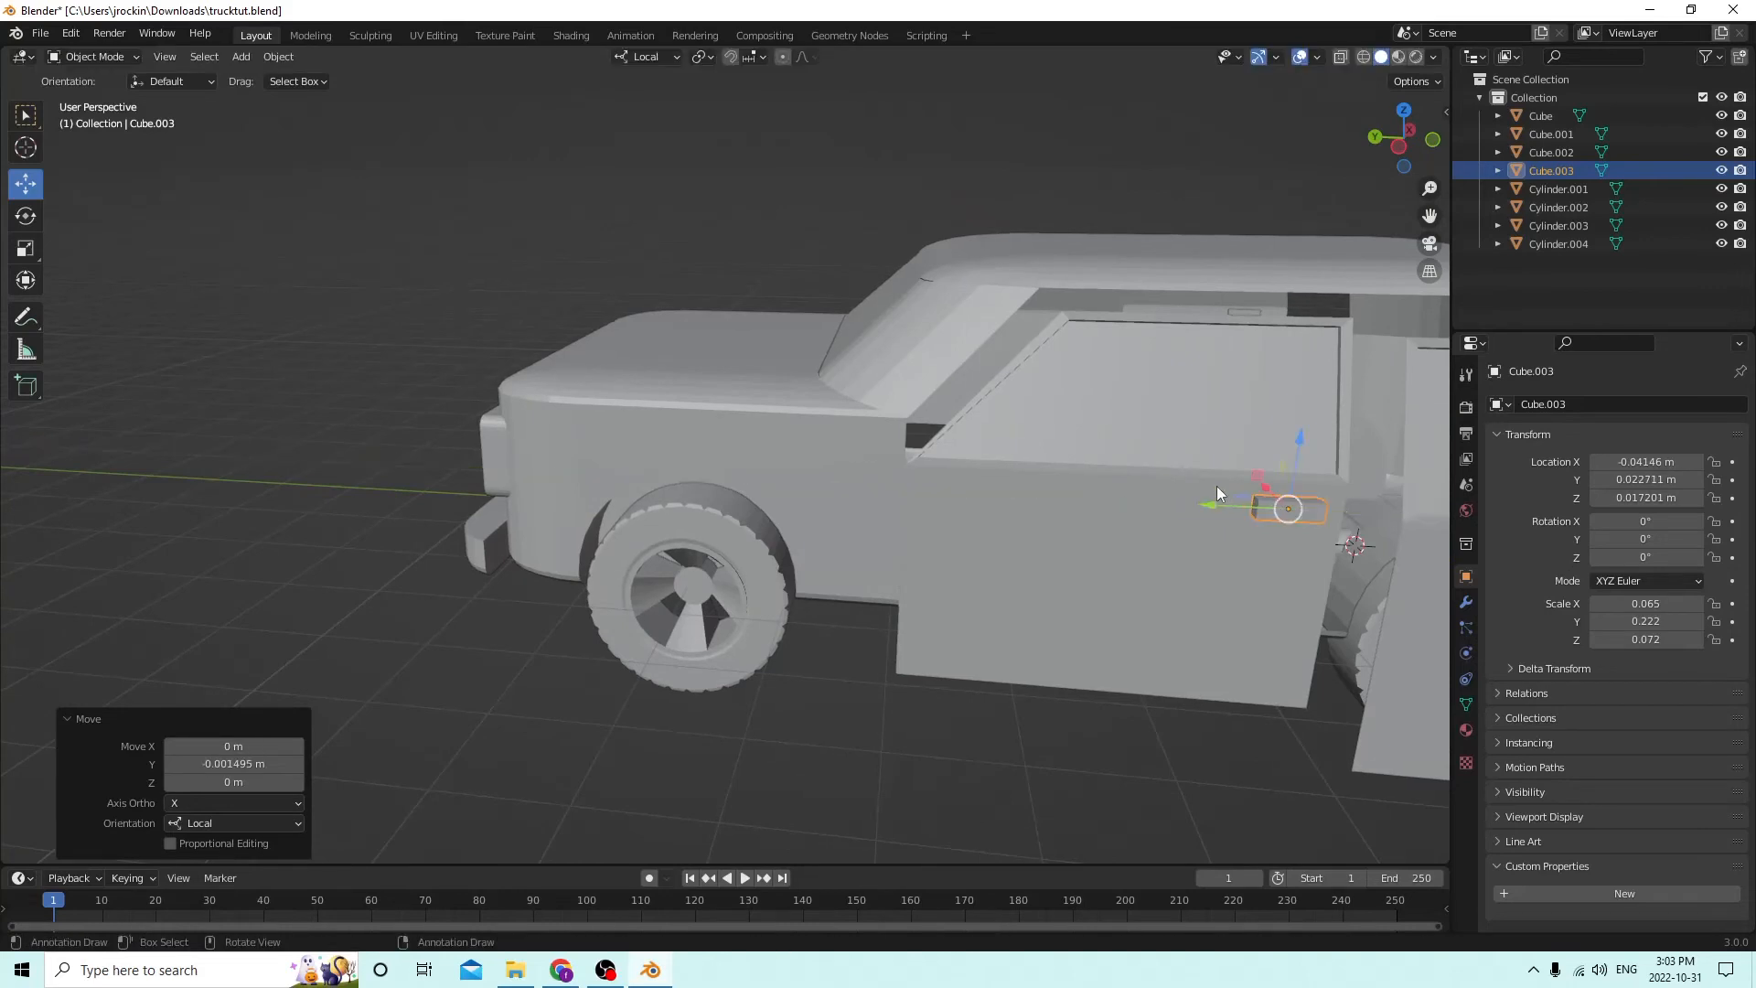
Move the rear door handles on both sides together about 0.0023 m toward the rear along local Y.
{"action": "middle_click_drag", "start_coordinate": [1216, 485], "coordinate": [1253, 514]}
{"action": "left_click", "coordinate": [1216, 512]}
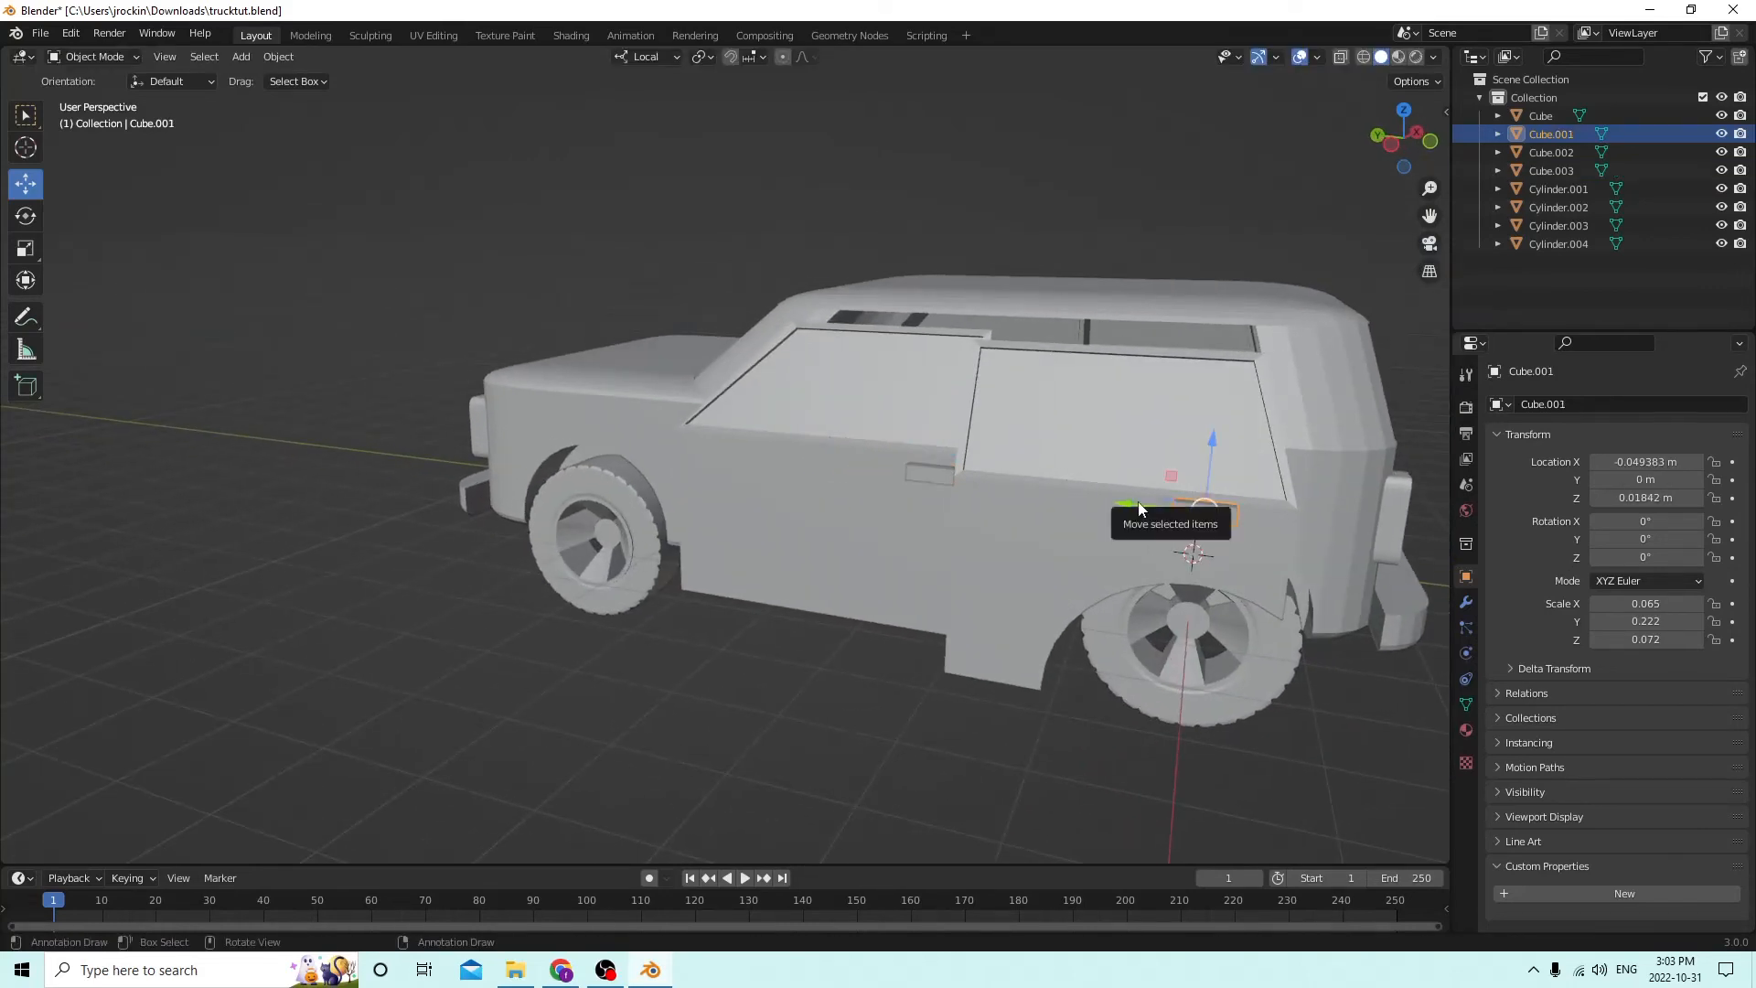
{"action": "left_click", "coordinate": [1149, 501]}
{"action": "left_click", "coordinate": [1214, 509]}
{"action": "middle_click_drag", "start_coordinate": [1214, 509], "coordinate": [369, 534]}
{"action": "left_click", "coordinate": [440, 531], "text": "shift"}
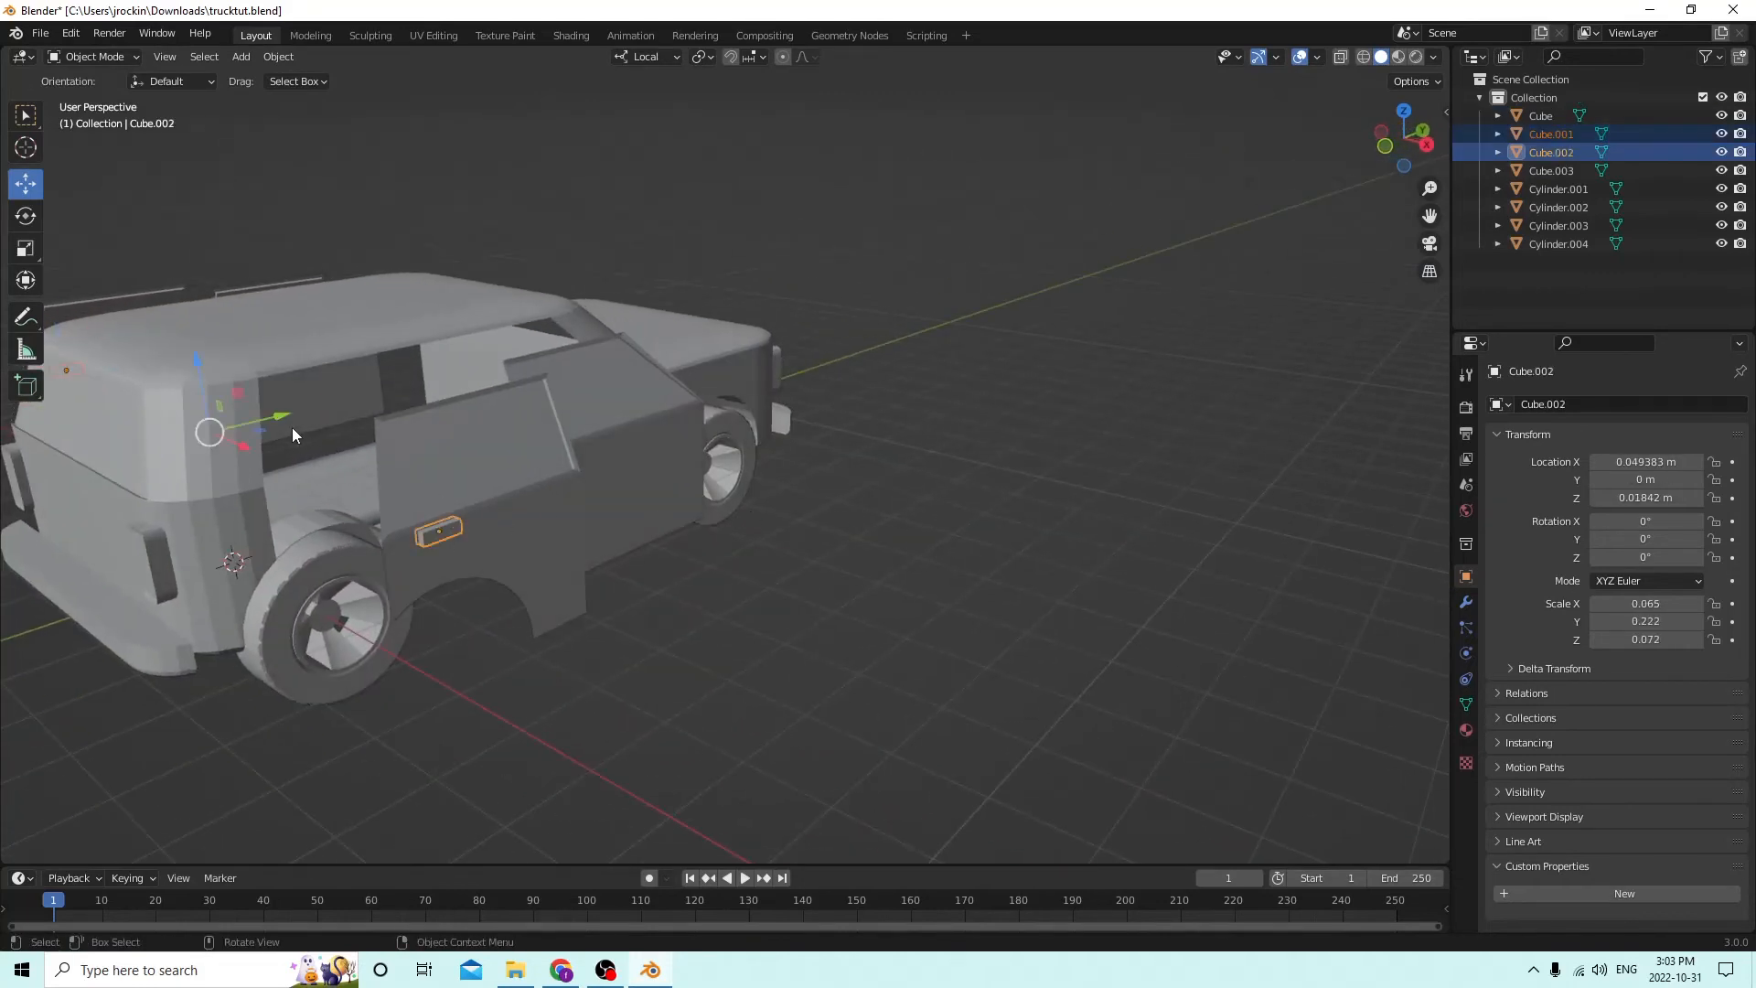
{"action": "key", "text": "g"}
{"action": "key", "text": "y"}
{"action": "key", "text": "y"}
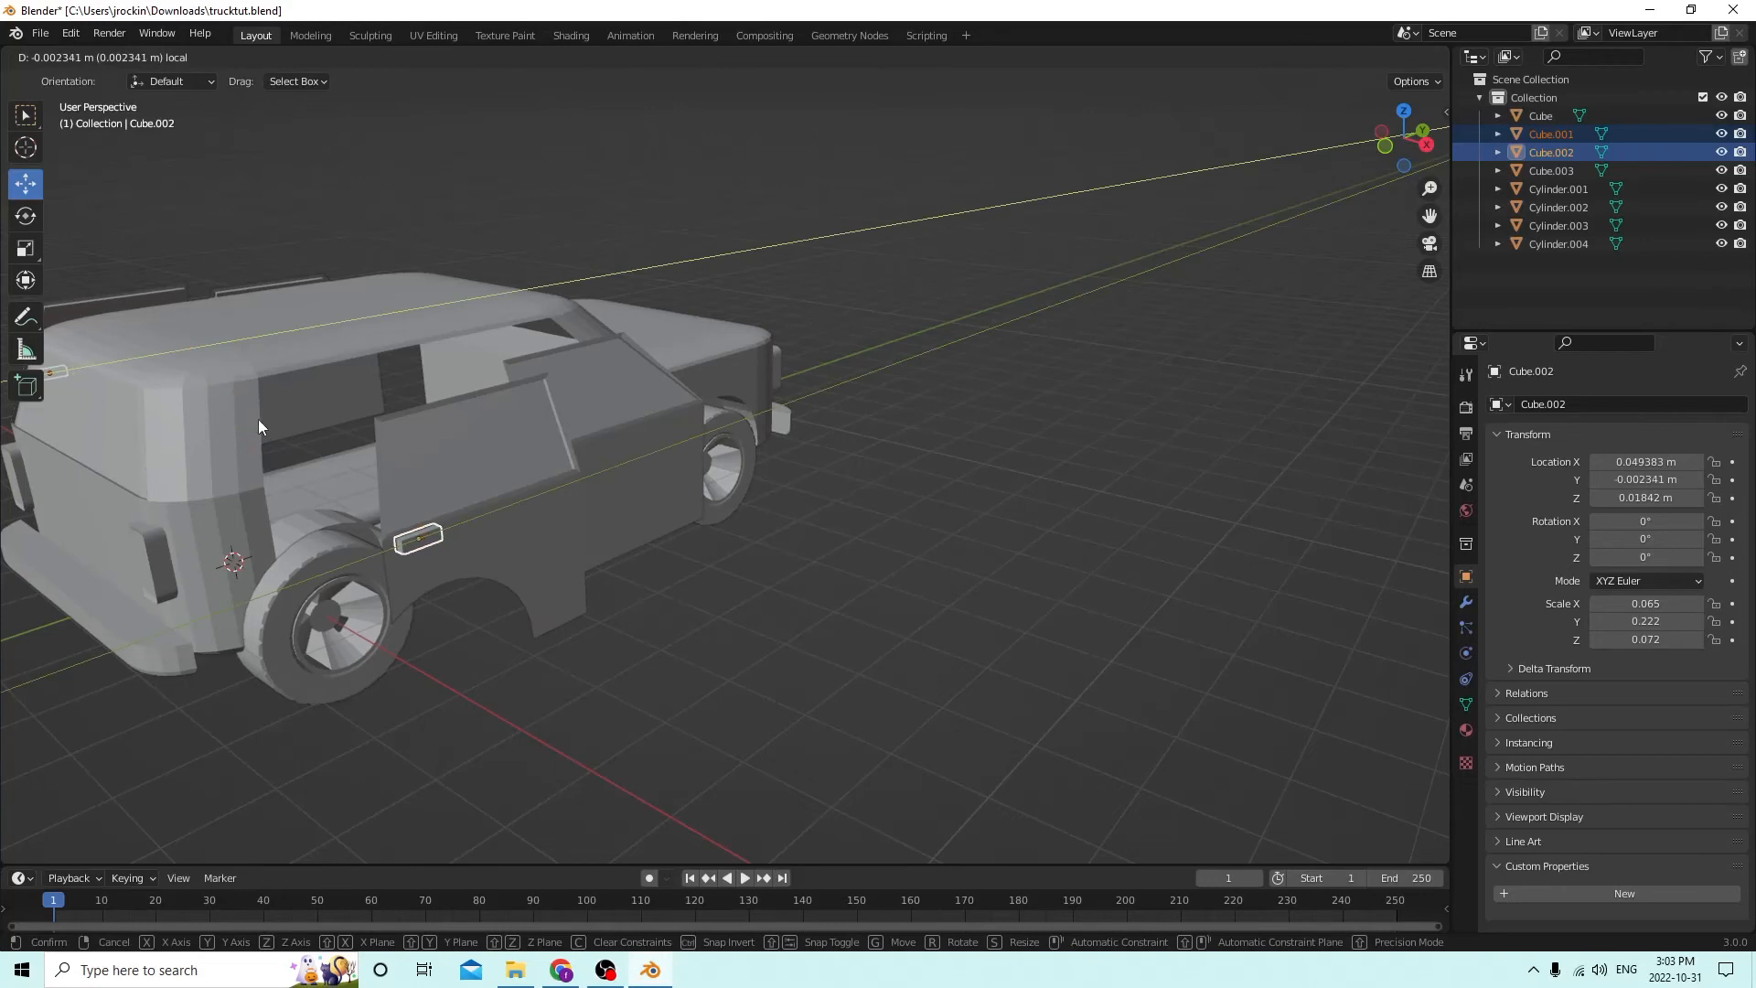
{"action": "left_click", "coordinate": [258, 419]}
Duplicate the front door handle in place and set the copy's X location to 0.04146 m for the opposite front door.
{"action": "middle_click_drag", "start_coordinate": [258, 419], "coordinate": [1123, 519]}
{"action": "left_click", "coordinate": [1157, 523]}
{"action": "key", "text": "shift+d"}
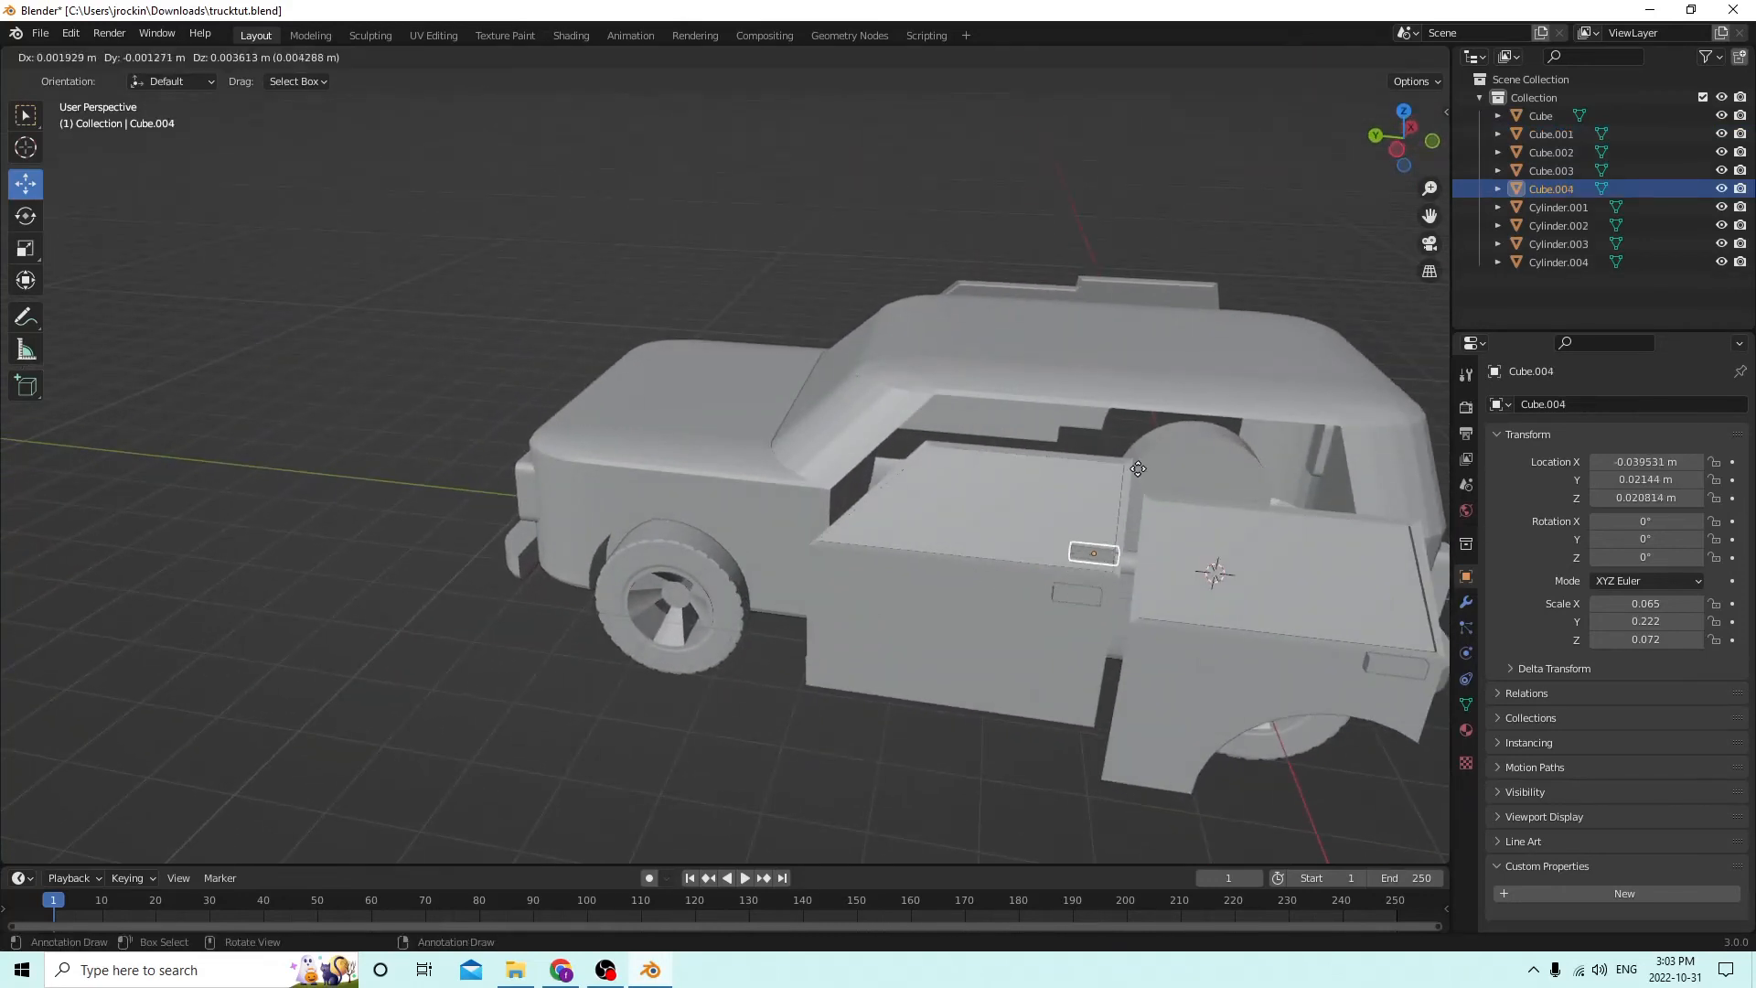
{"action": "right_click", "coordinate": [1137, 468]}
{"action": "middle_click_drag", "start_coordinate": [1049, 471], "coordinate": [1041, 476]}
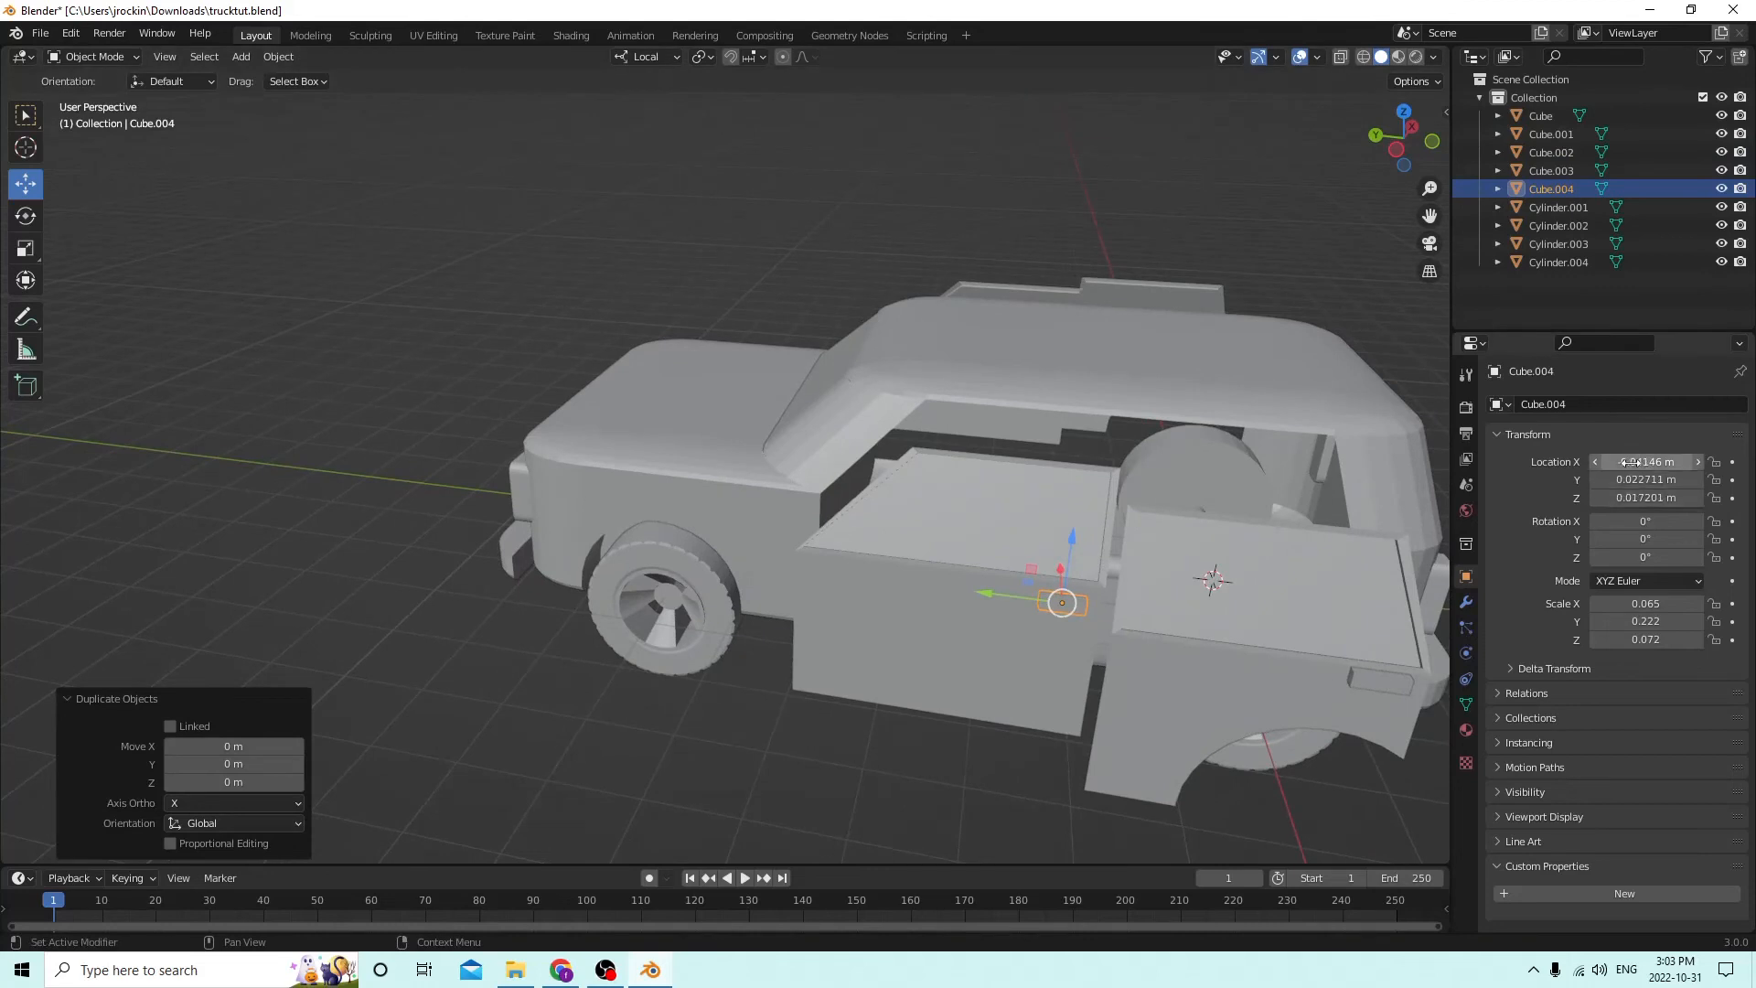
{"action": "middle_click_drag", "start_coordinate": [1240, 470], "coordinate": [1182, 508]}
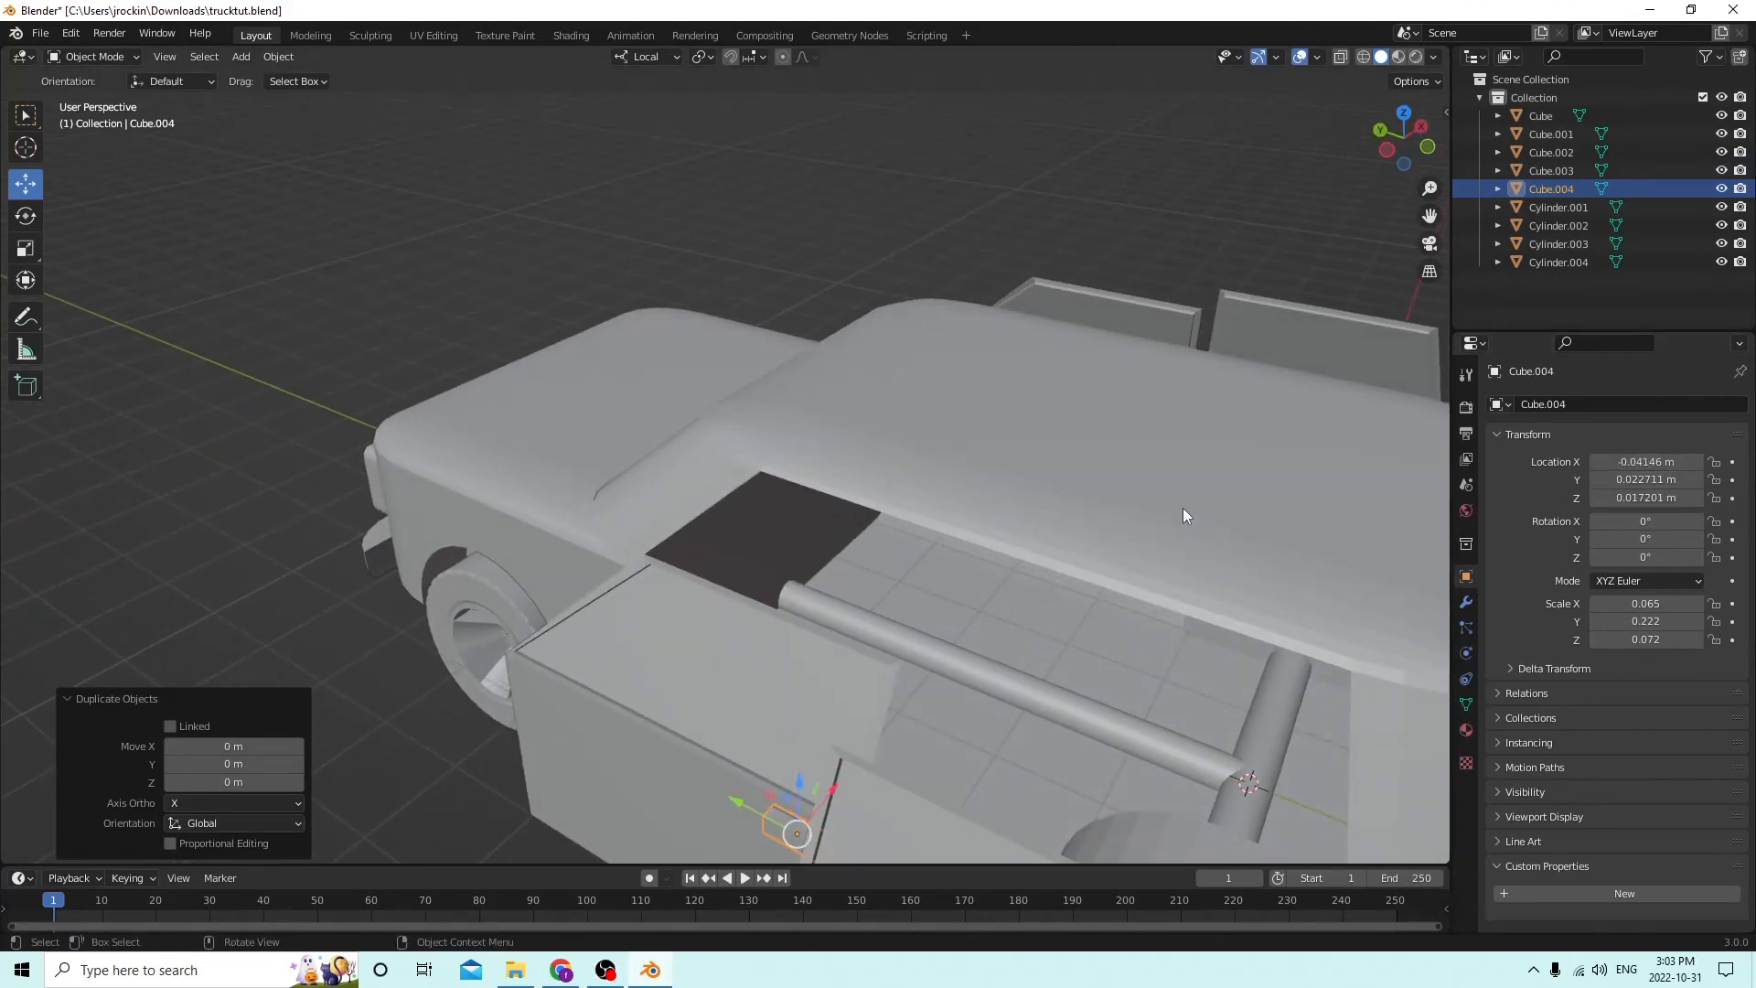
{"action": "left_click", "coordinate": [1617, 463]}
{"action": "left_click", "coordinate": [1596, 462]}
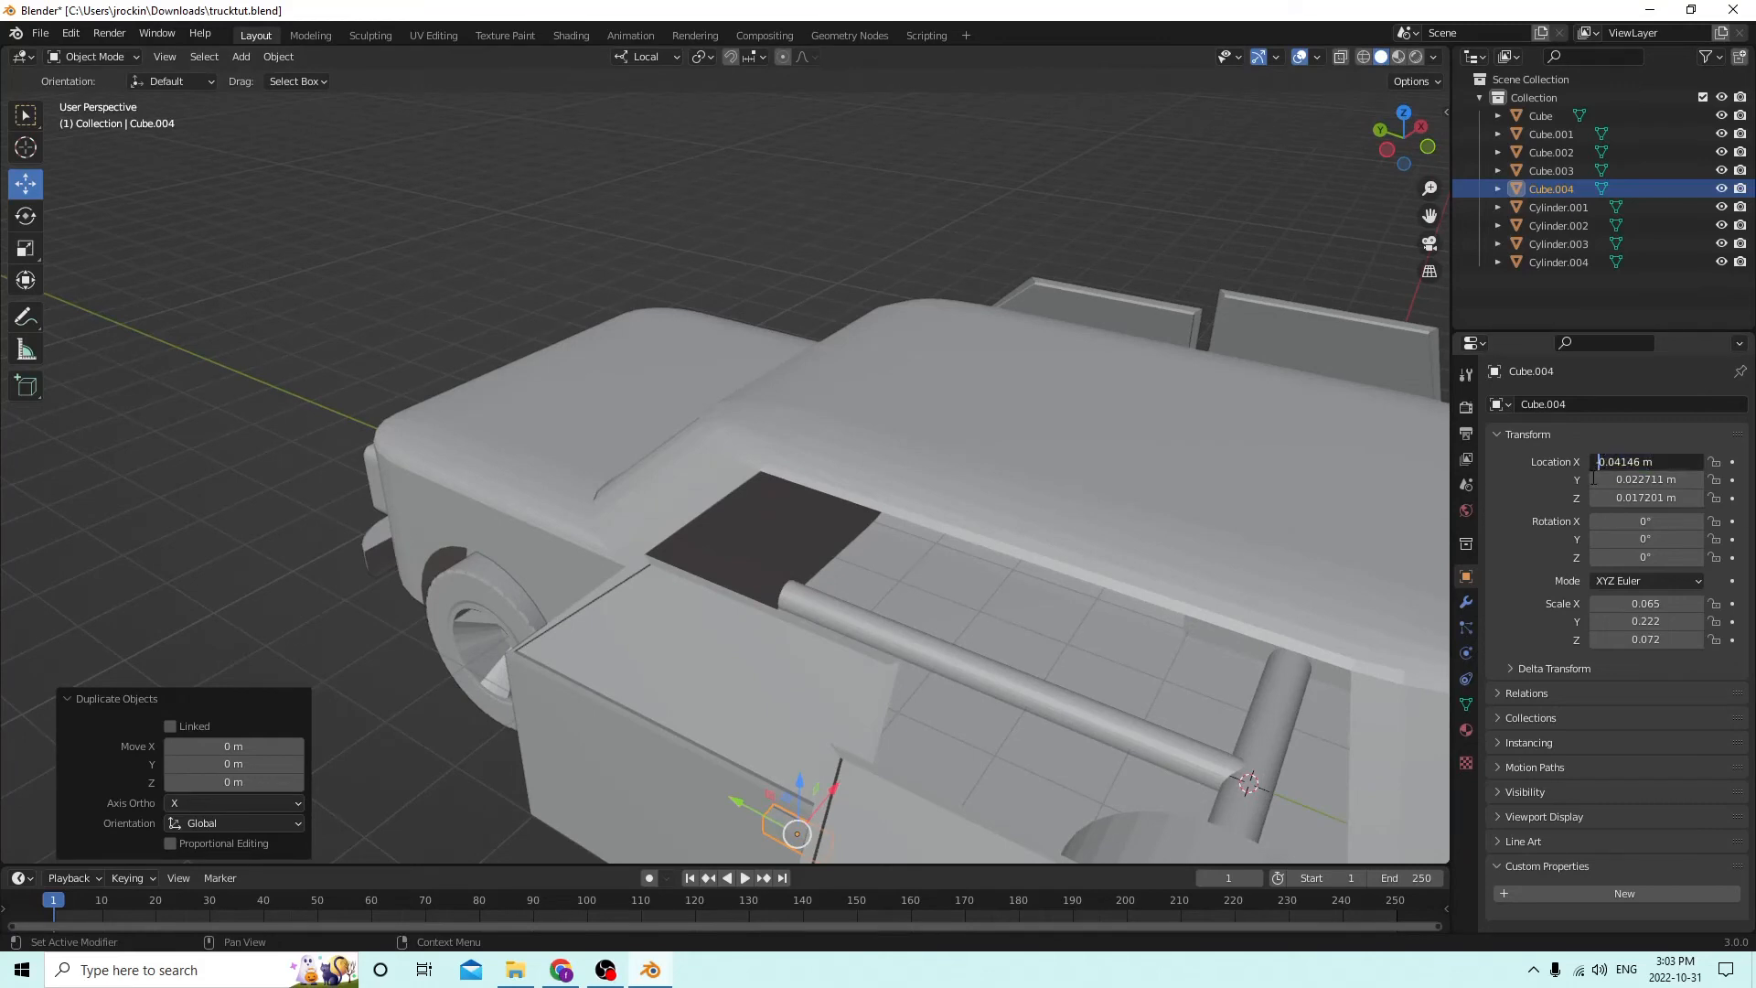
{"action": "key", "text": "Escape"}
Select all four door handles with the truck body and join them into the body object.
{"action": "middle_click_drag", "start_coordinate": [1435, 448], "coordinate": [671, 468]}
{"action": "left_click", "coordinate": [761, 465], "text": "shift"}
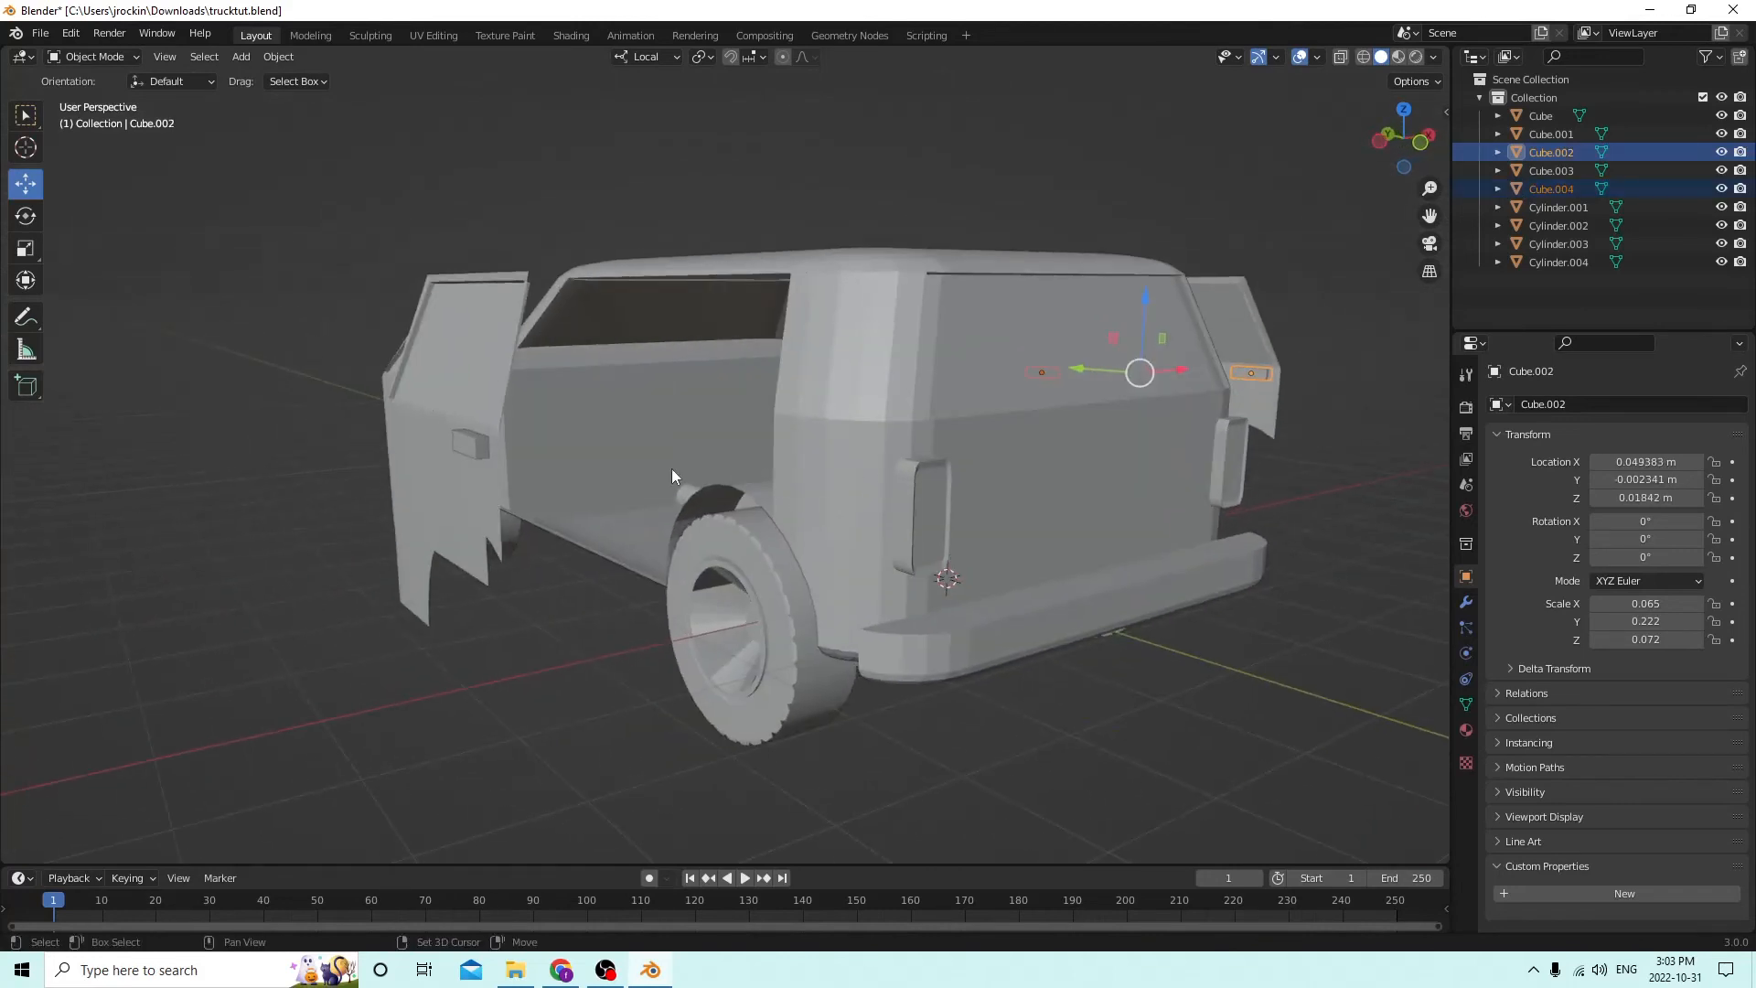
{"action": "left_click", "coordinate": [482, 450], "text": "shift"}
{"action": "middle_click_drag", "start_coordinate": [482, 450], "coordinate": [1040, 514]}
{"action": "left_click", "coordinate": [1156, 502], "text": "shift"}
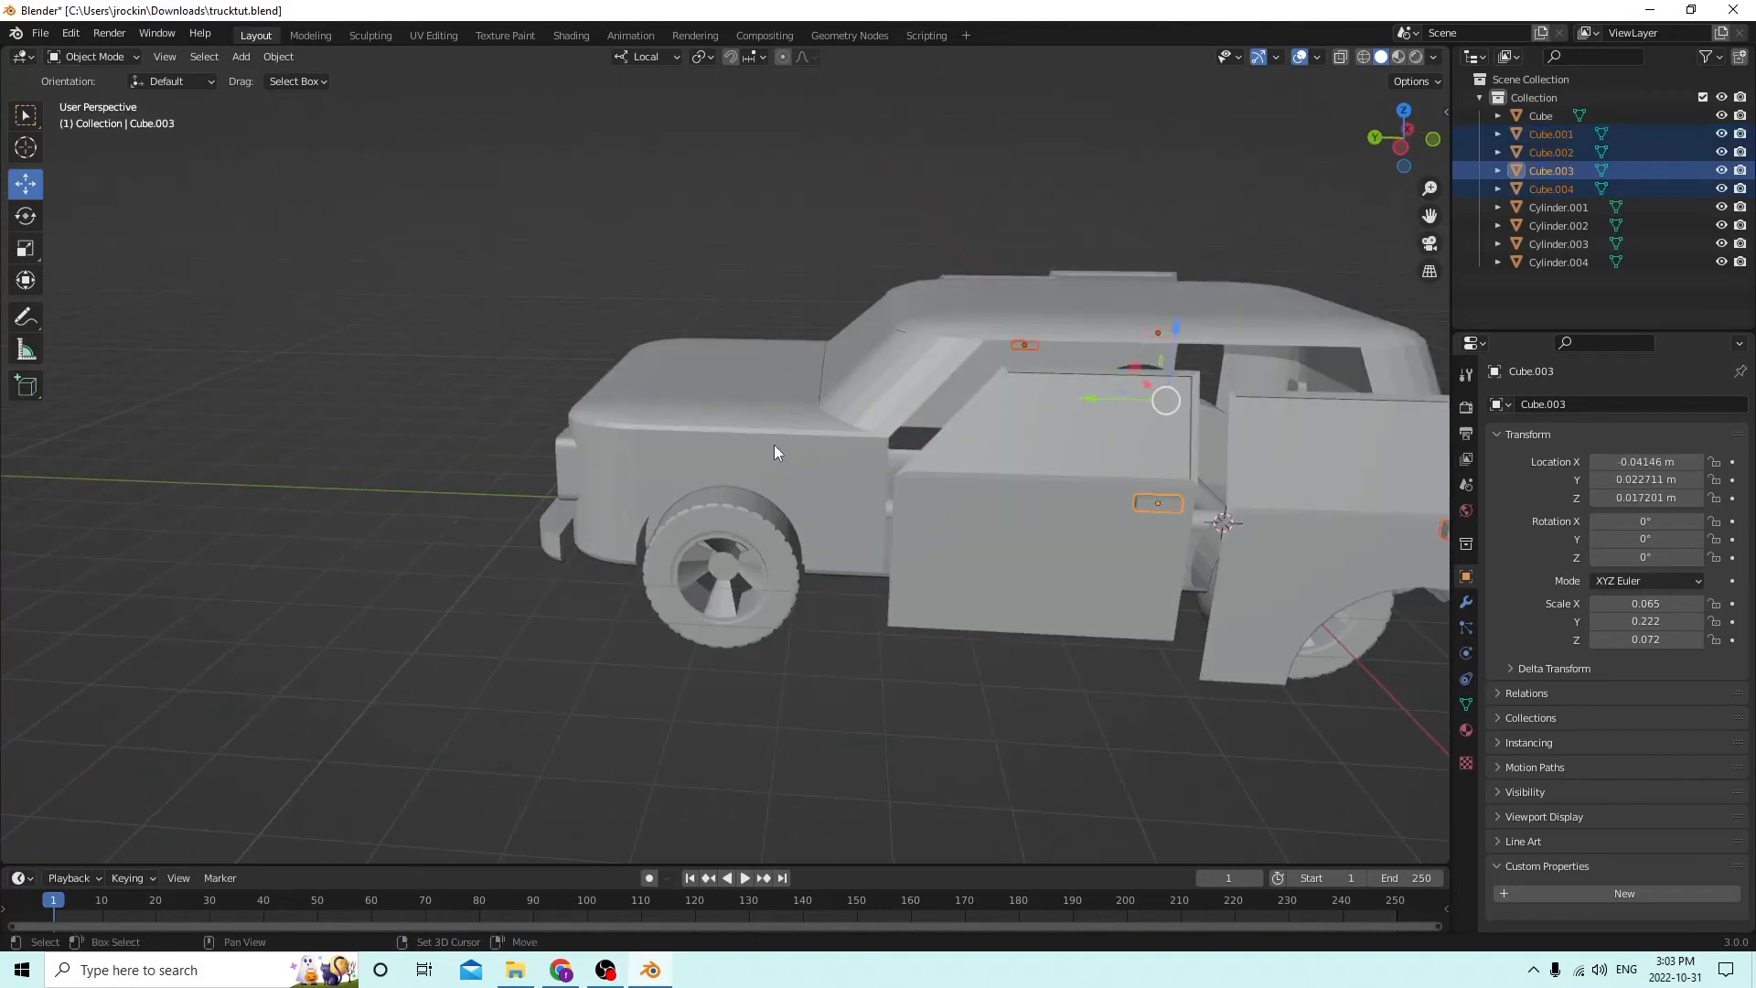
{"action": "left_click", "coordinate": [779, 448], "text": "shift"}
{"action": "key", "text": "ctrl+j"}
{"action": "middle_click_drag", "start_coordinate": [876, 426], "coordinate": [982, 421]}
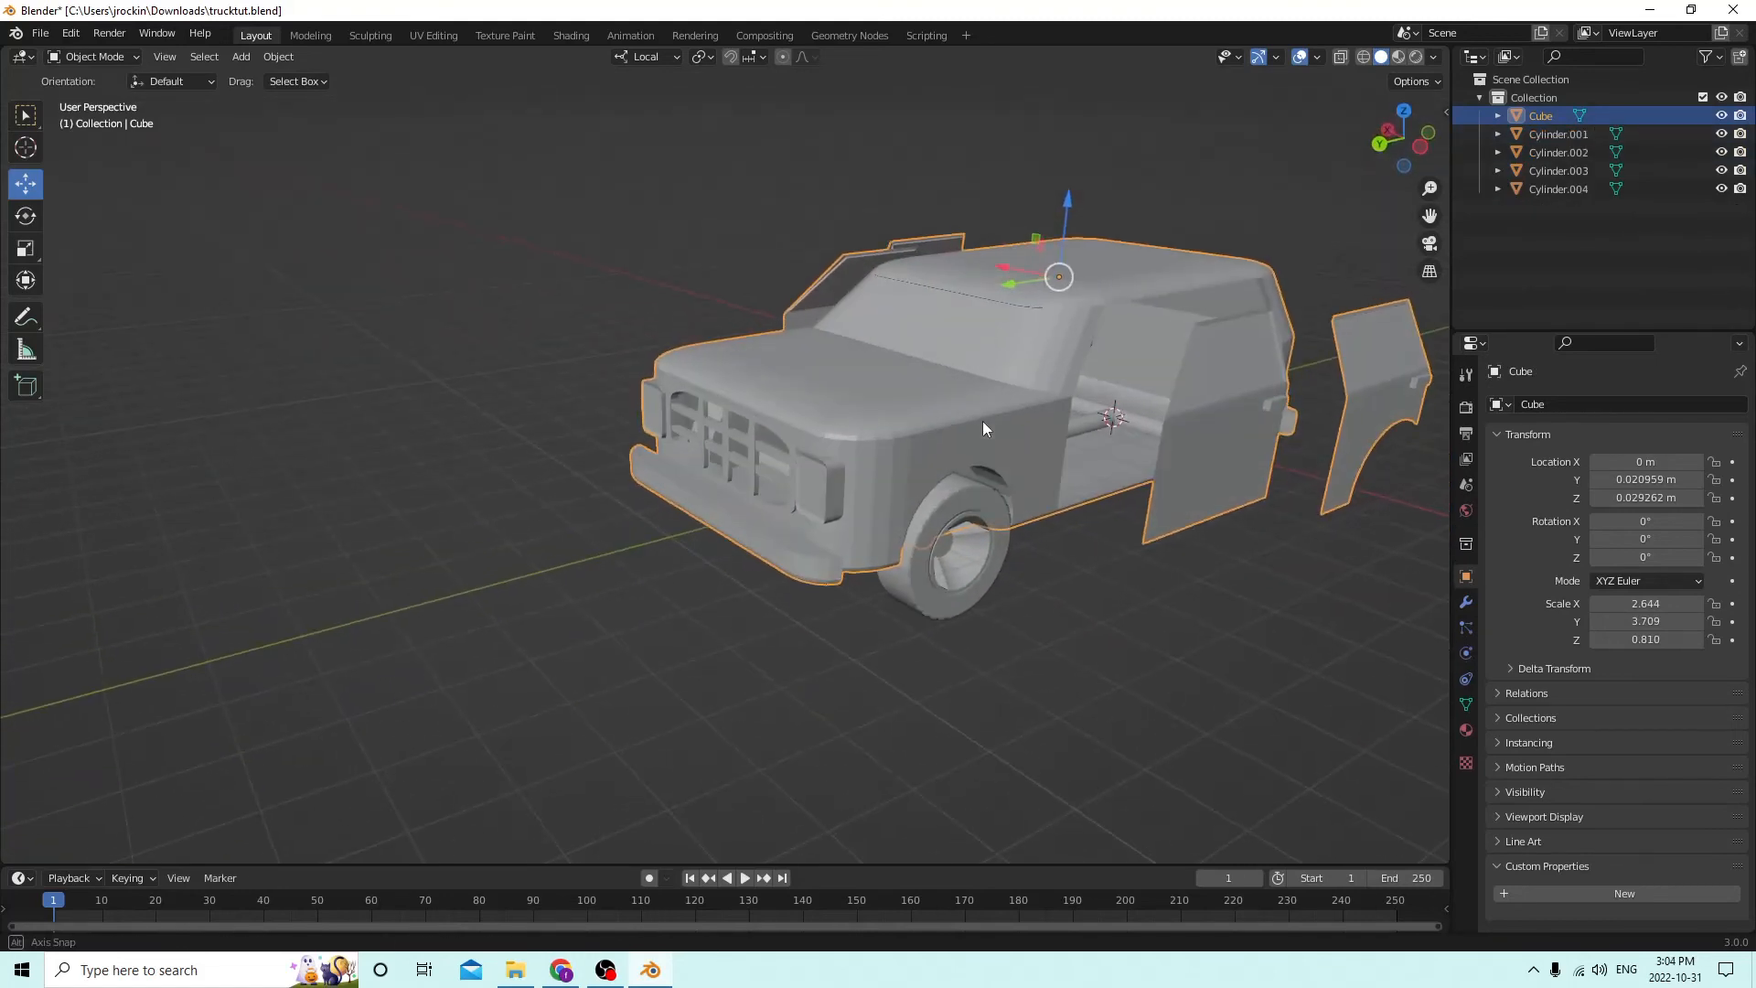
Show the truck body's material slots in Material Preview shading and enter Edit Mode on it.
{"action": "left_click", "coordinate": [1466, 729]}
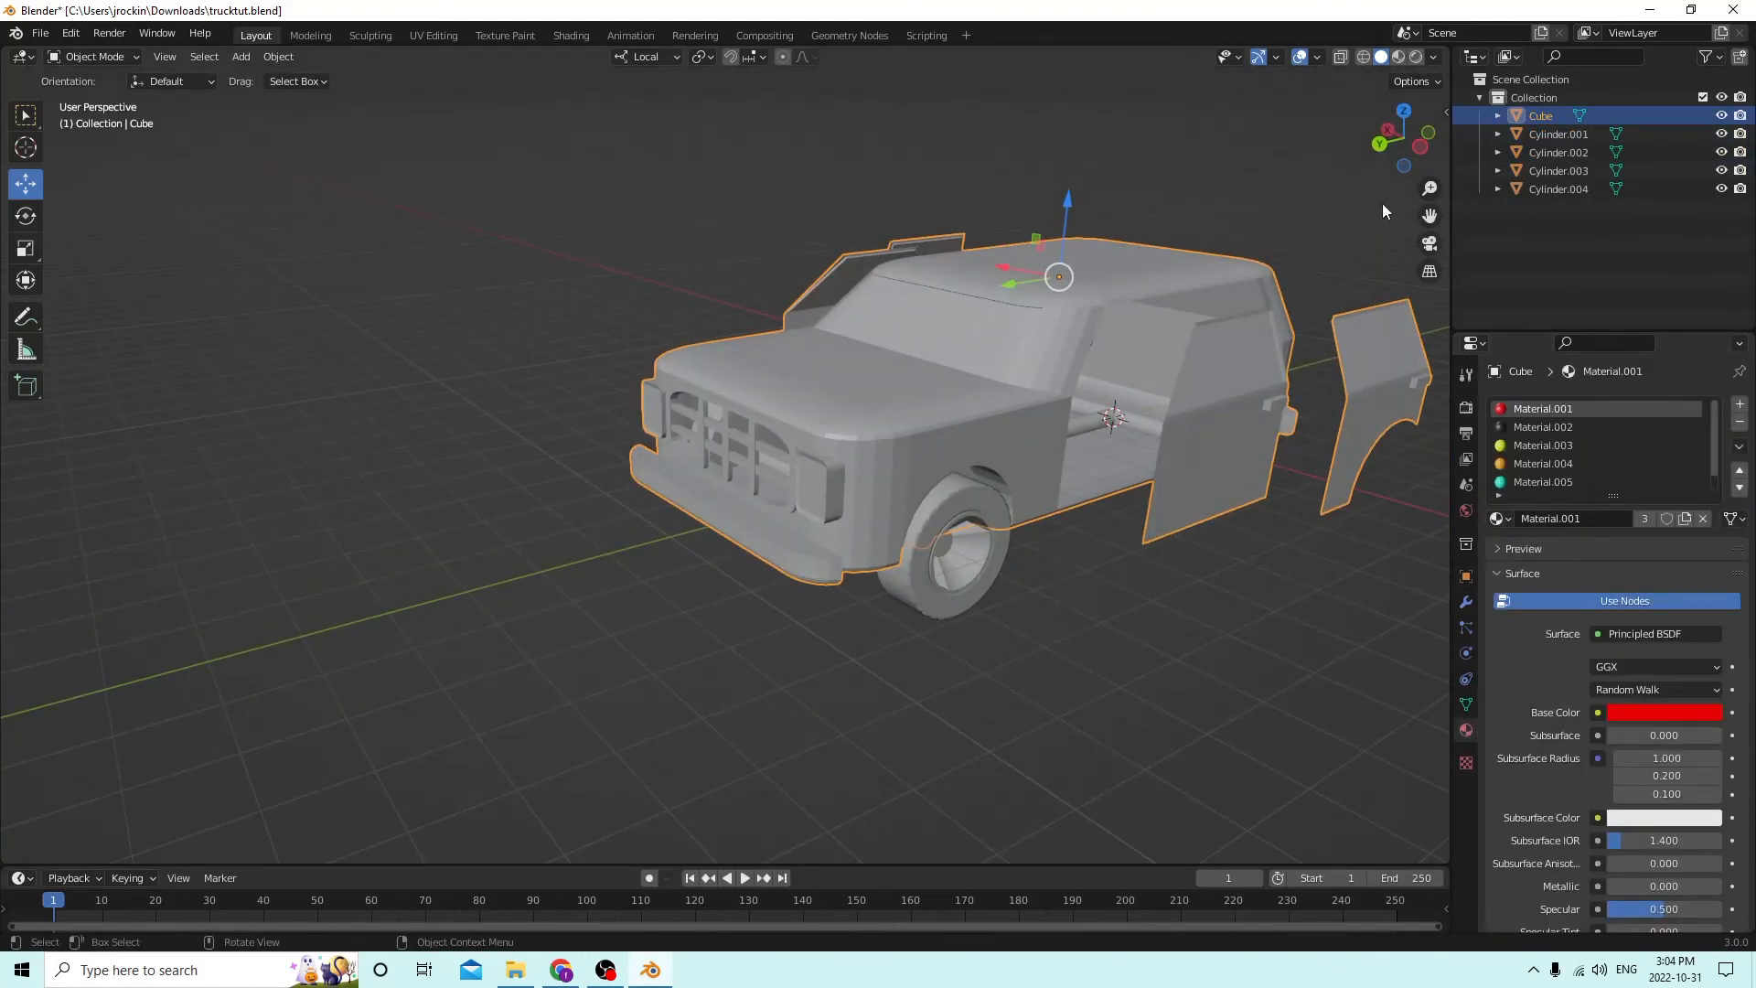
{"action": "middle_click_drag", "start_coordinate": [880, 377], "coordinate": [917, 306]}
{"action": "left_click", "coordinate": [1398, 57]}
{"action": "mouse_move", "coordinate": [1143, 238]}
{"action": "middle_mouse_down"}
{"action": "mouse_move", "coordinate": [1036, 198]}
{"action": "mouse_move", "coordinate": [1037, 139]}
{"action": "mouse_move", "coordinate": [1017, 140]}
{"action": "mouse_move", "coordinate": [1097, 196]}
{"action": "mouse_move", "coordinate": [1225, 341]}
{"action": "mouse_move", "coordinate": [1154, 359]}
{"action": "middle_mouse_up"}
{"action": "middle_click_drag", "start_coordinate": [1490, 350], "coordinate": [1314, 449]}
{"action": "key", "text": "Tab"}
{"action": "middle_click_drag", "start_coordinate": [1164, 352], "coordinate": [1283, 427]}
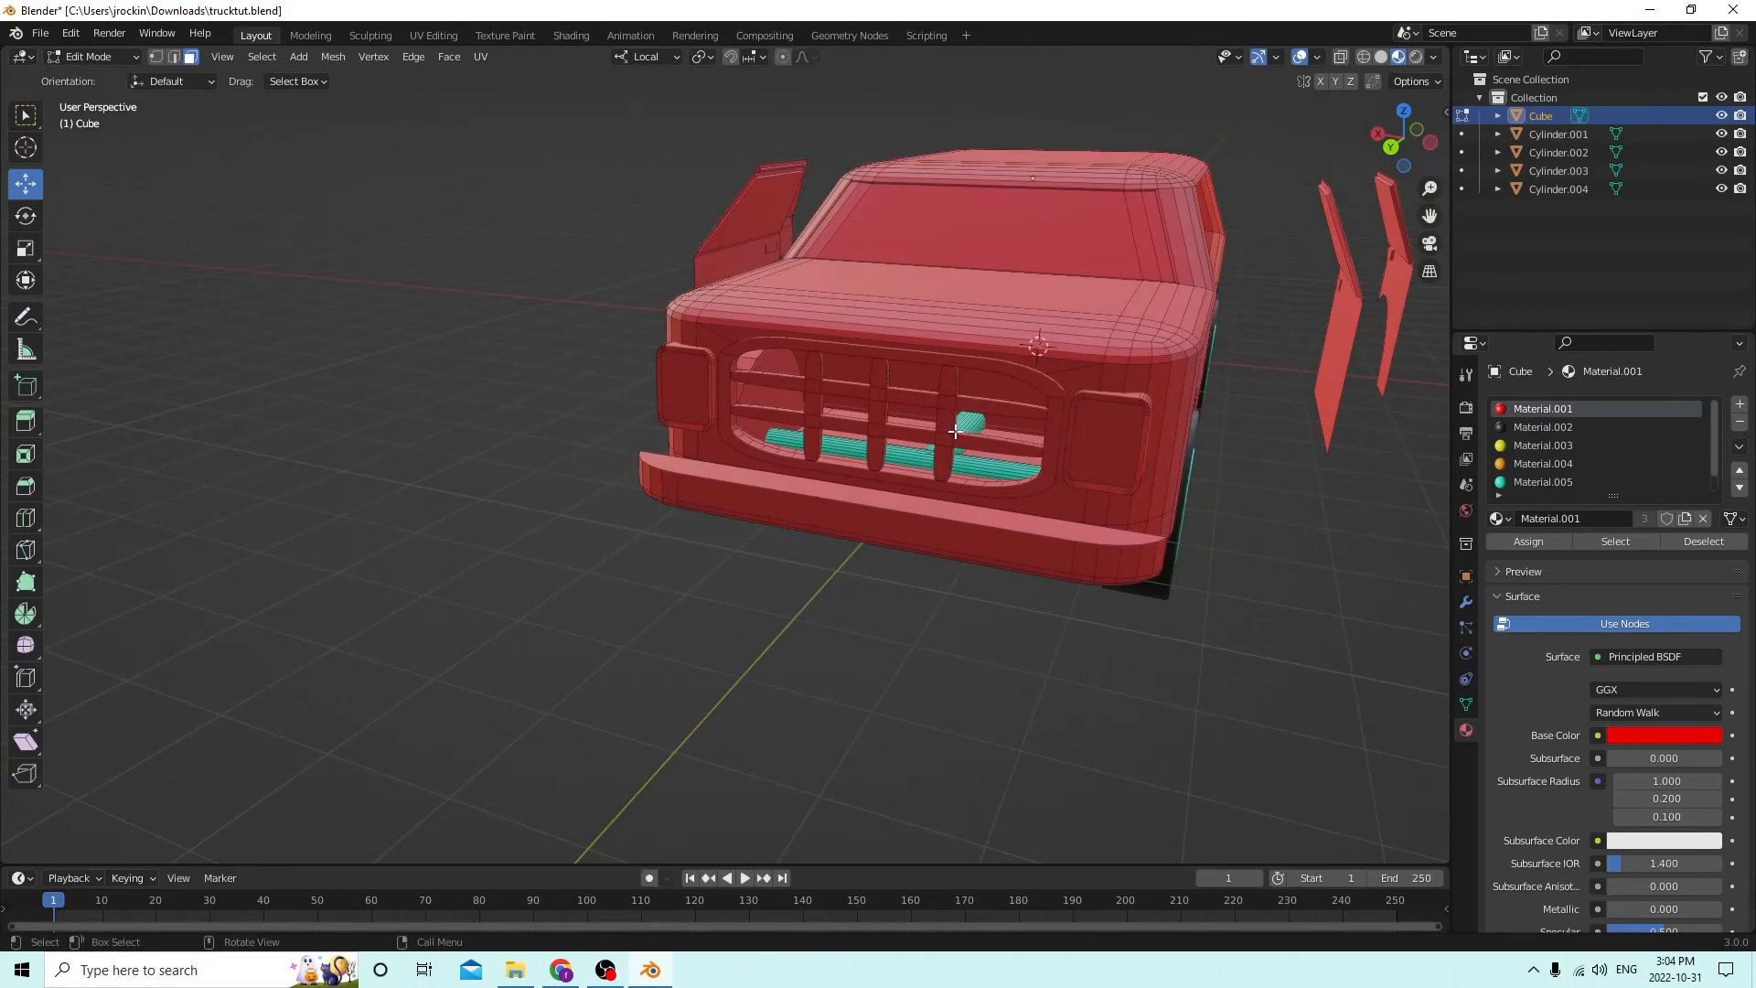
Assign the yellow Material.003 to the front faces of both headlights.
{"action": "middle_click_drag", "start_coordinate": [1109, 409], "coordinate": [1101, 395]}
{"action": "left_click", "coordinate": [1123, 421]}
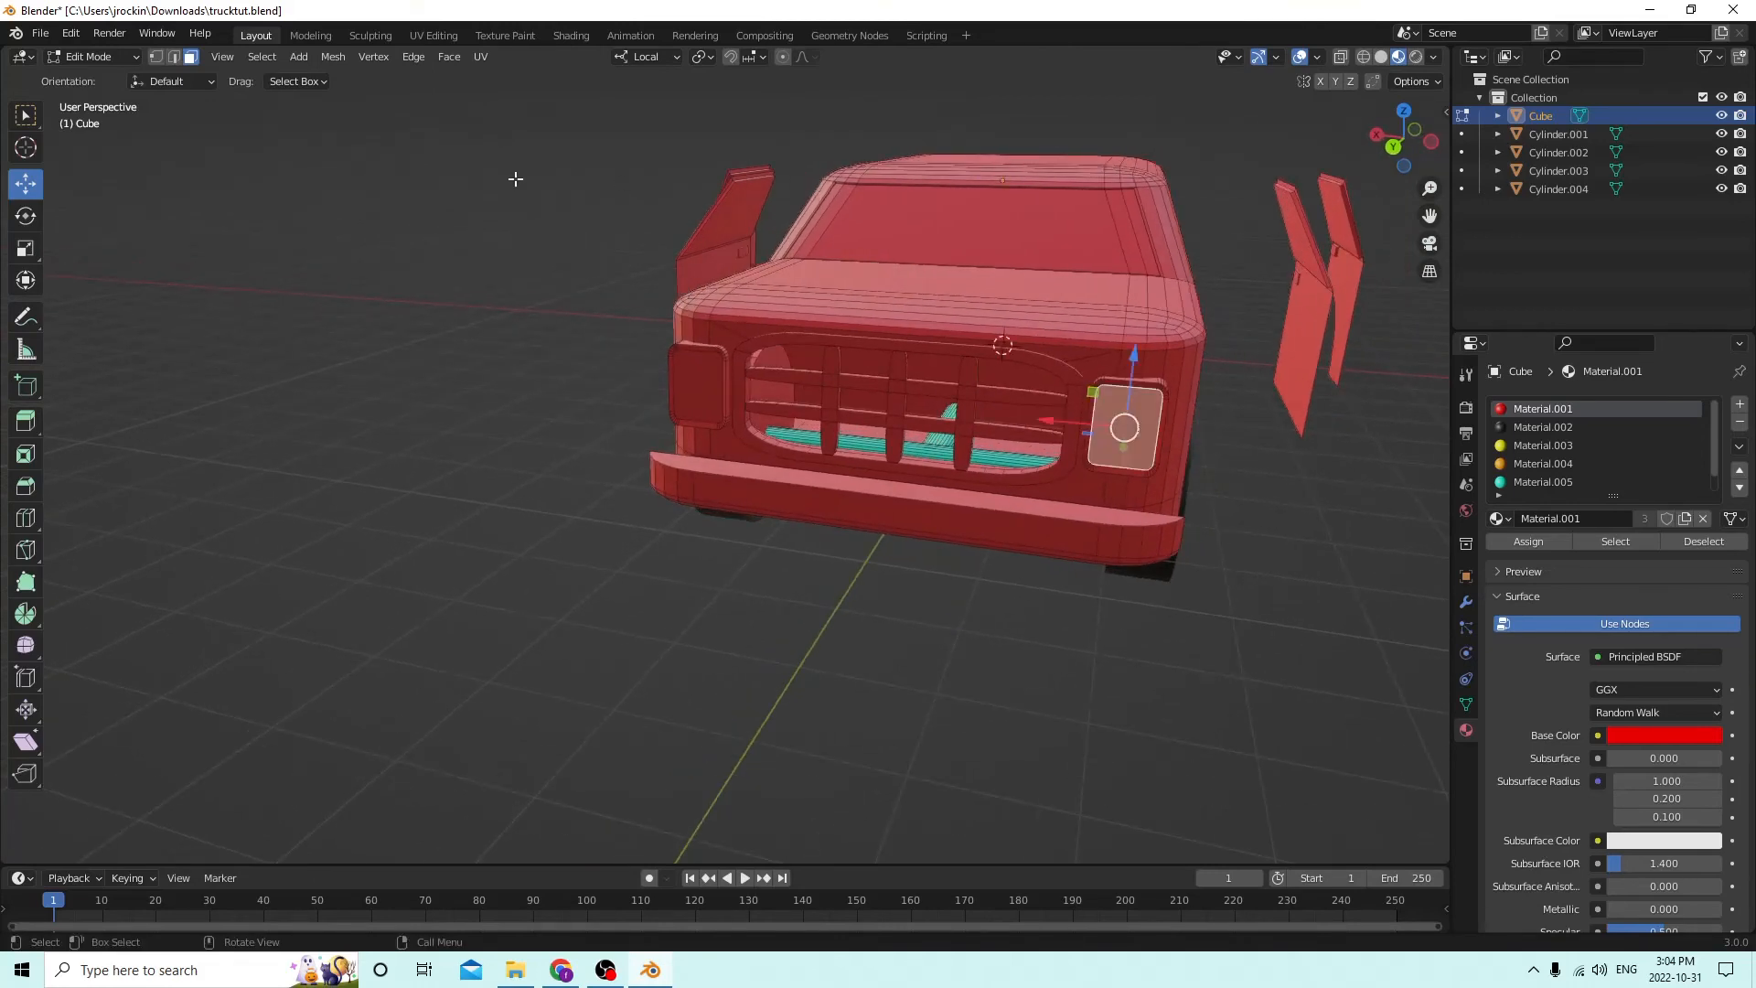
{"action": "left_click", "coordinate": [690, 384], "text": "shift"}
{"action": "left_click", "coordinate": [1516, 446]}
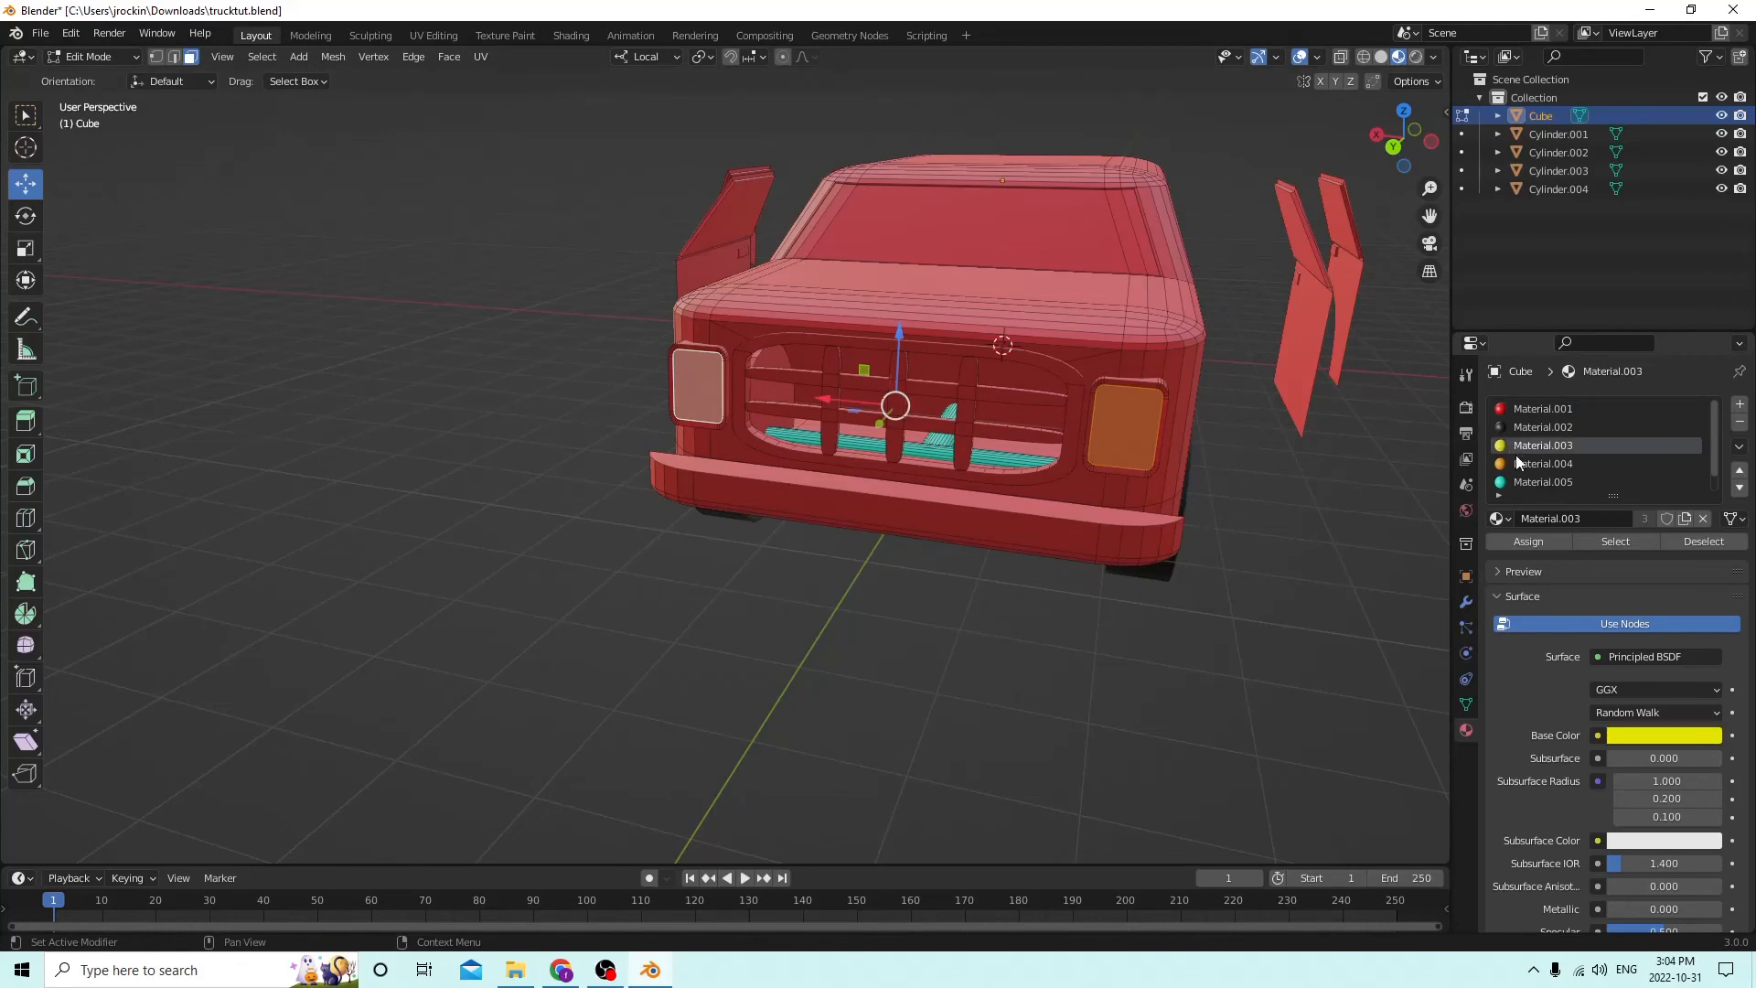
{"action": "left_click", "coordinate": [1529, 541]}
Select both headlight blocks completely and assign the turquoise Material.005 to them.
{"action": "mouse_move", "coordinate": [1052, 348]}
{"action": "middle_mouse_down"}
{"action": "mouse_move", "coordinate": [941, 313]}
{"action": "mouse_move", "coordinate": [836, 311]}
{"action": "mouse_move", "coordinate": [1052, 347]}
{"action": "middle_mouse_up"}
{"action": "scroll", "coordinate": [1093, 354], "scroll_direction": "up", "scroll_amount": 5}
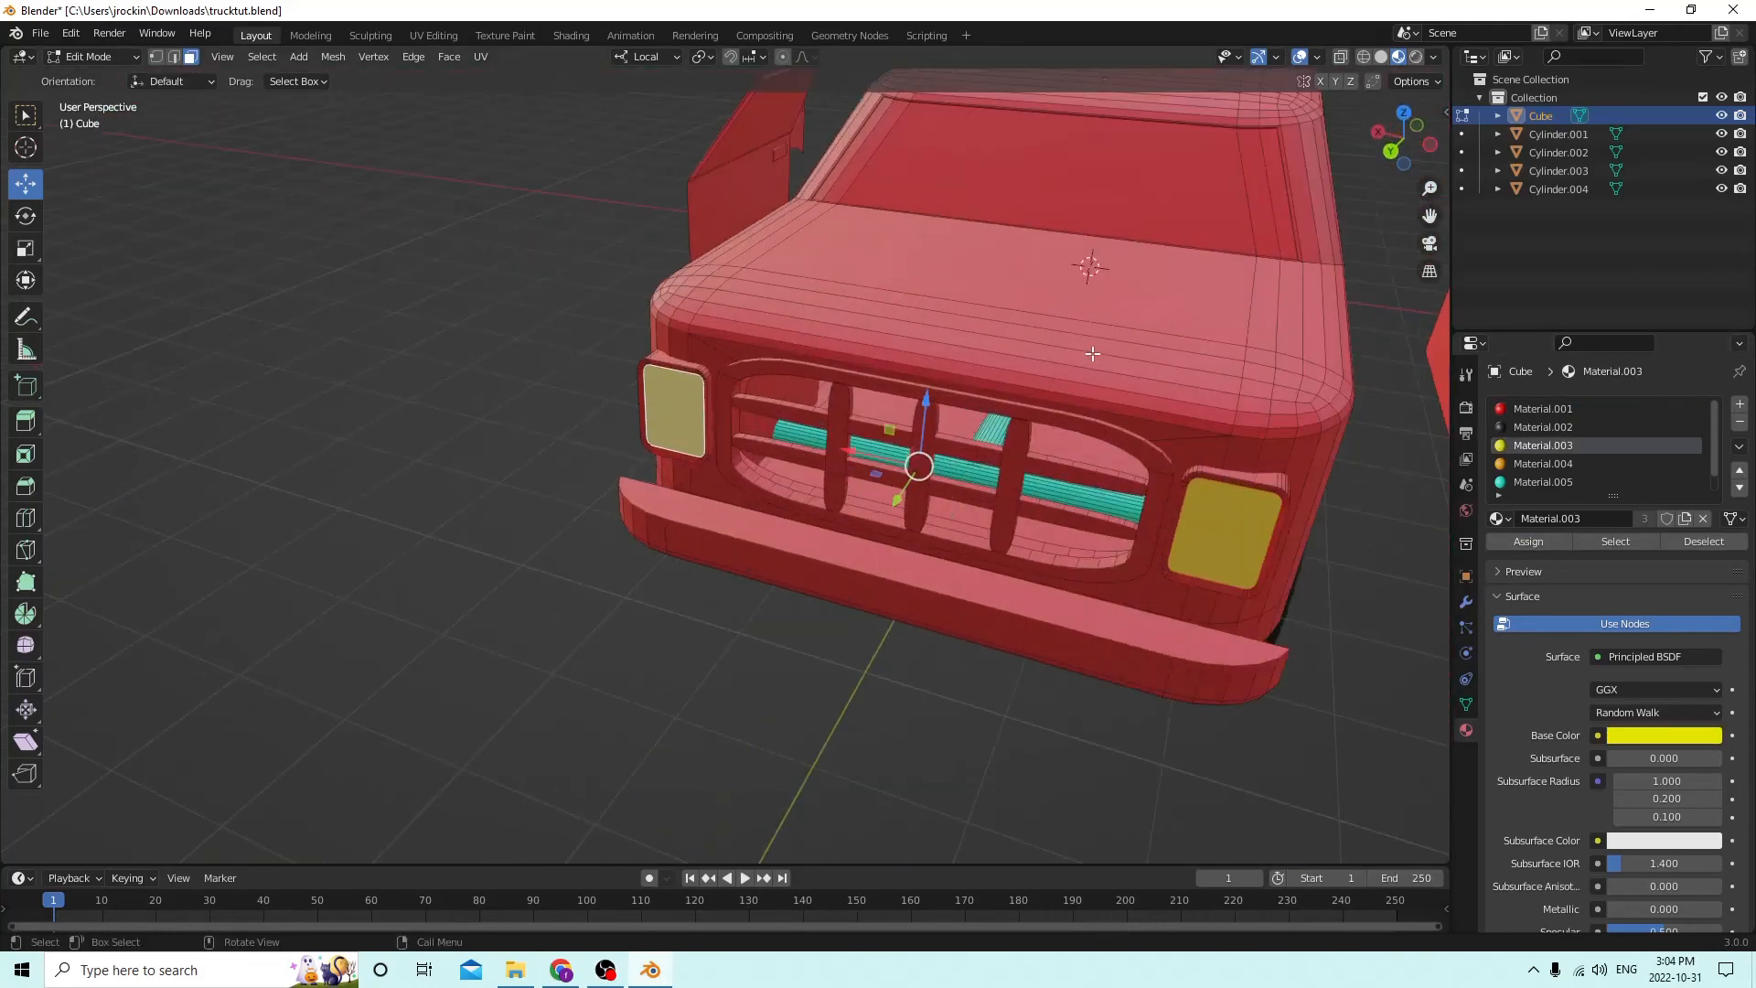
{"action": "key", "text": "l"}
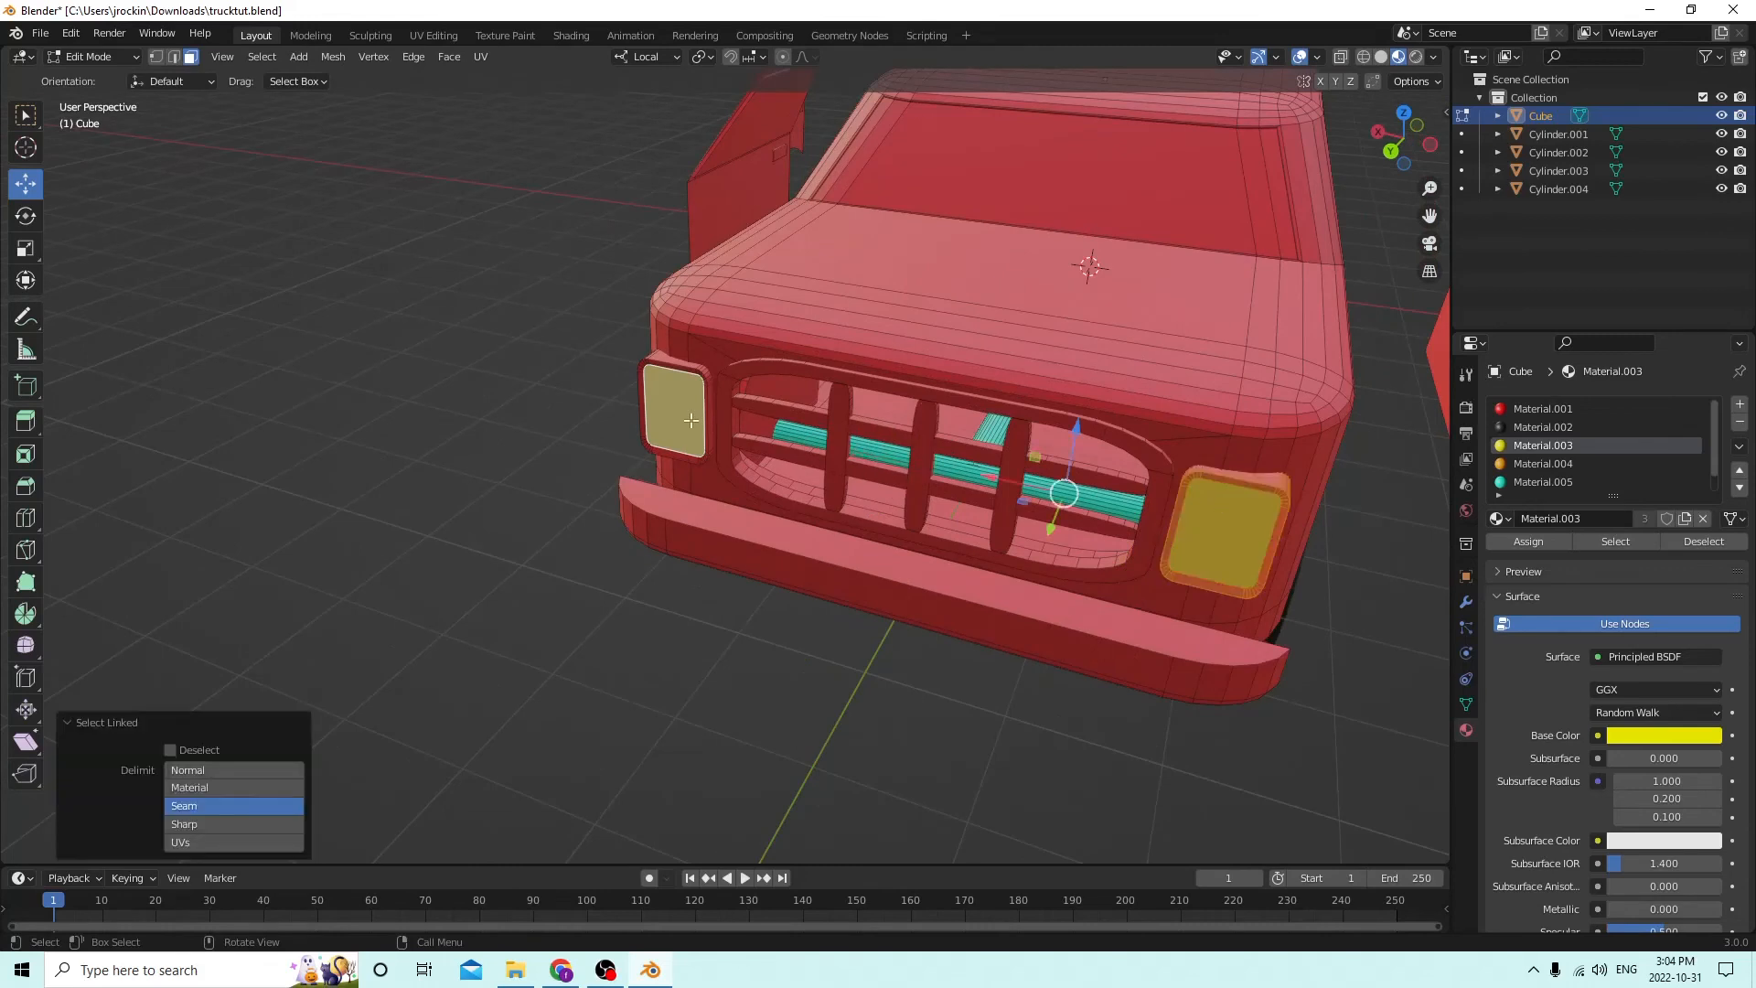
{"action": "key", "text": "l"}
{"action": "scroll", "coordinate": [1551, 456], "scroll_direction": "down", "scroll_amount": 1}
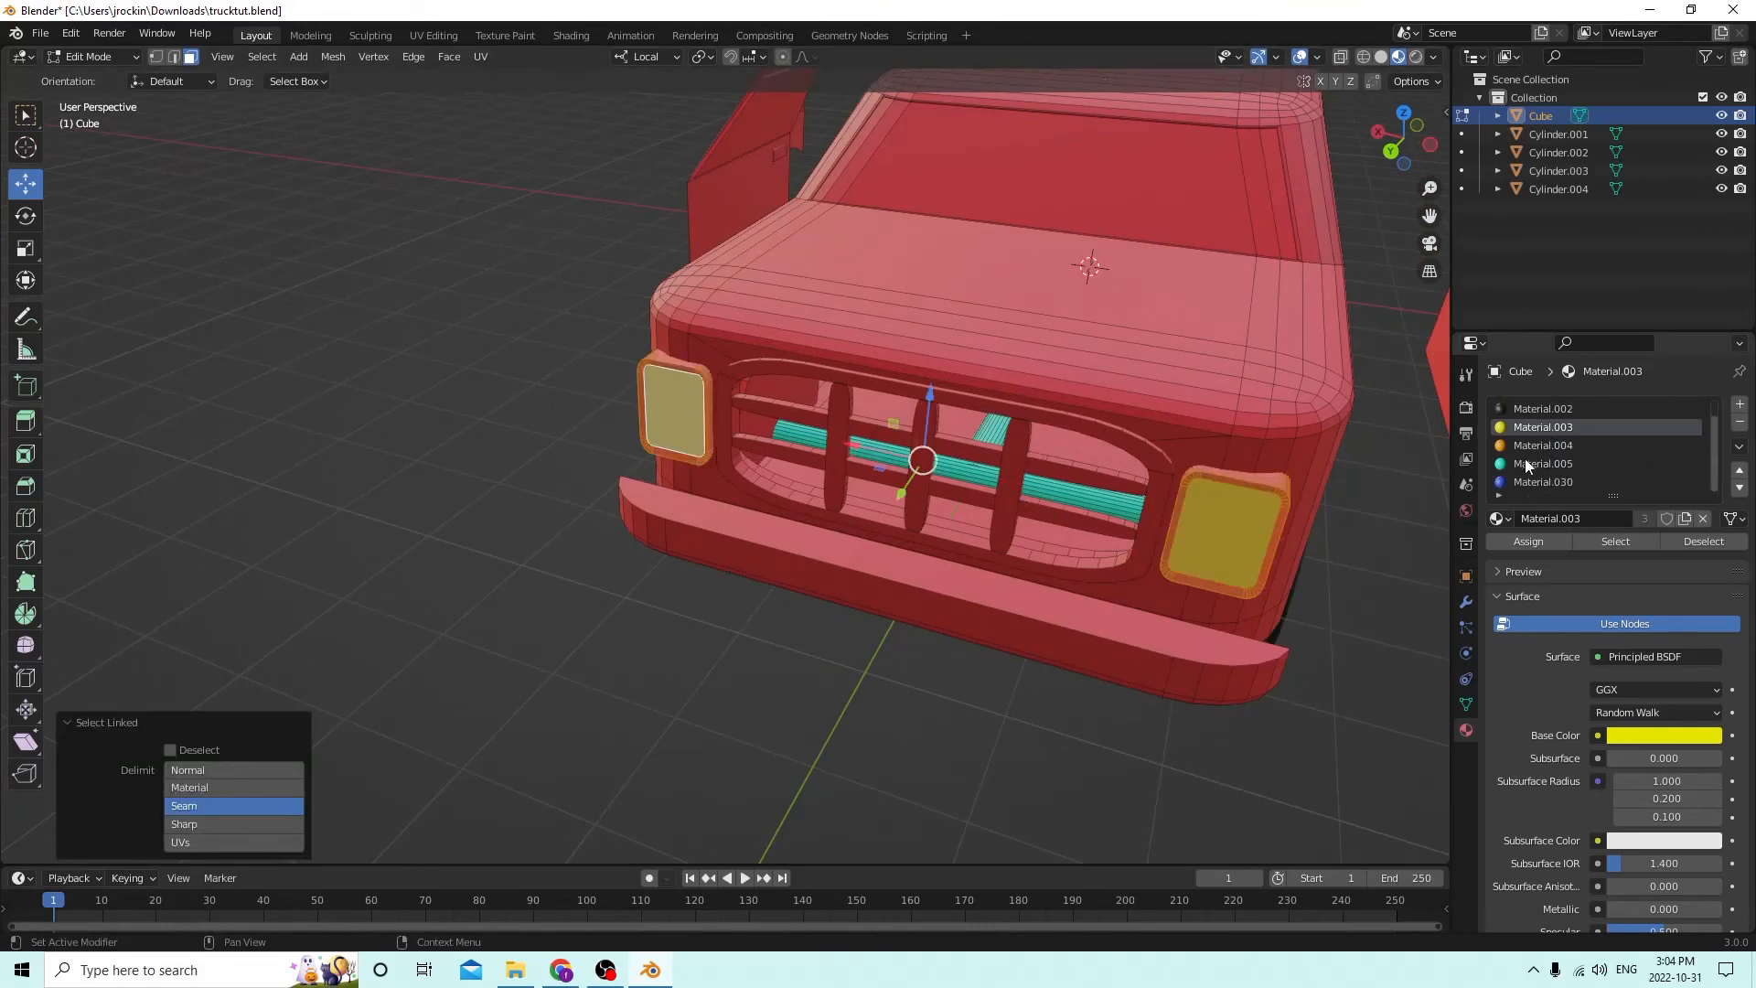
{"action": "left_click", "coordinate": [1542, 462]}
{"action": "left_click", "coordinate": [1527, 538]}
Reassign only the front lens faces of the two headlights to the yellow Material.003.
{"action": "middle_click_drag", "start_coordinate": [1298, 430], "coordinate": [1231, 408]}
{"action": "left_click", "coordinate": [1139, 380]}
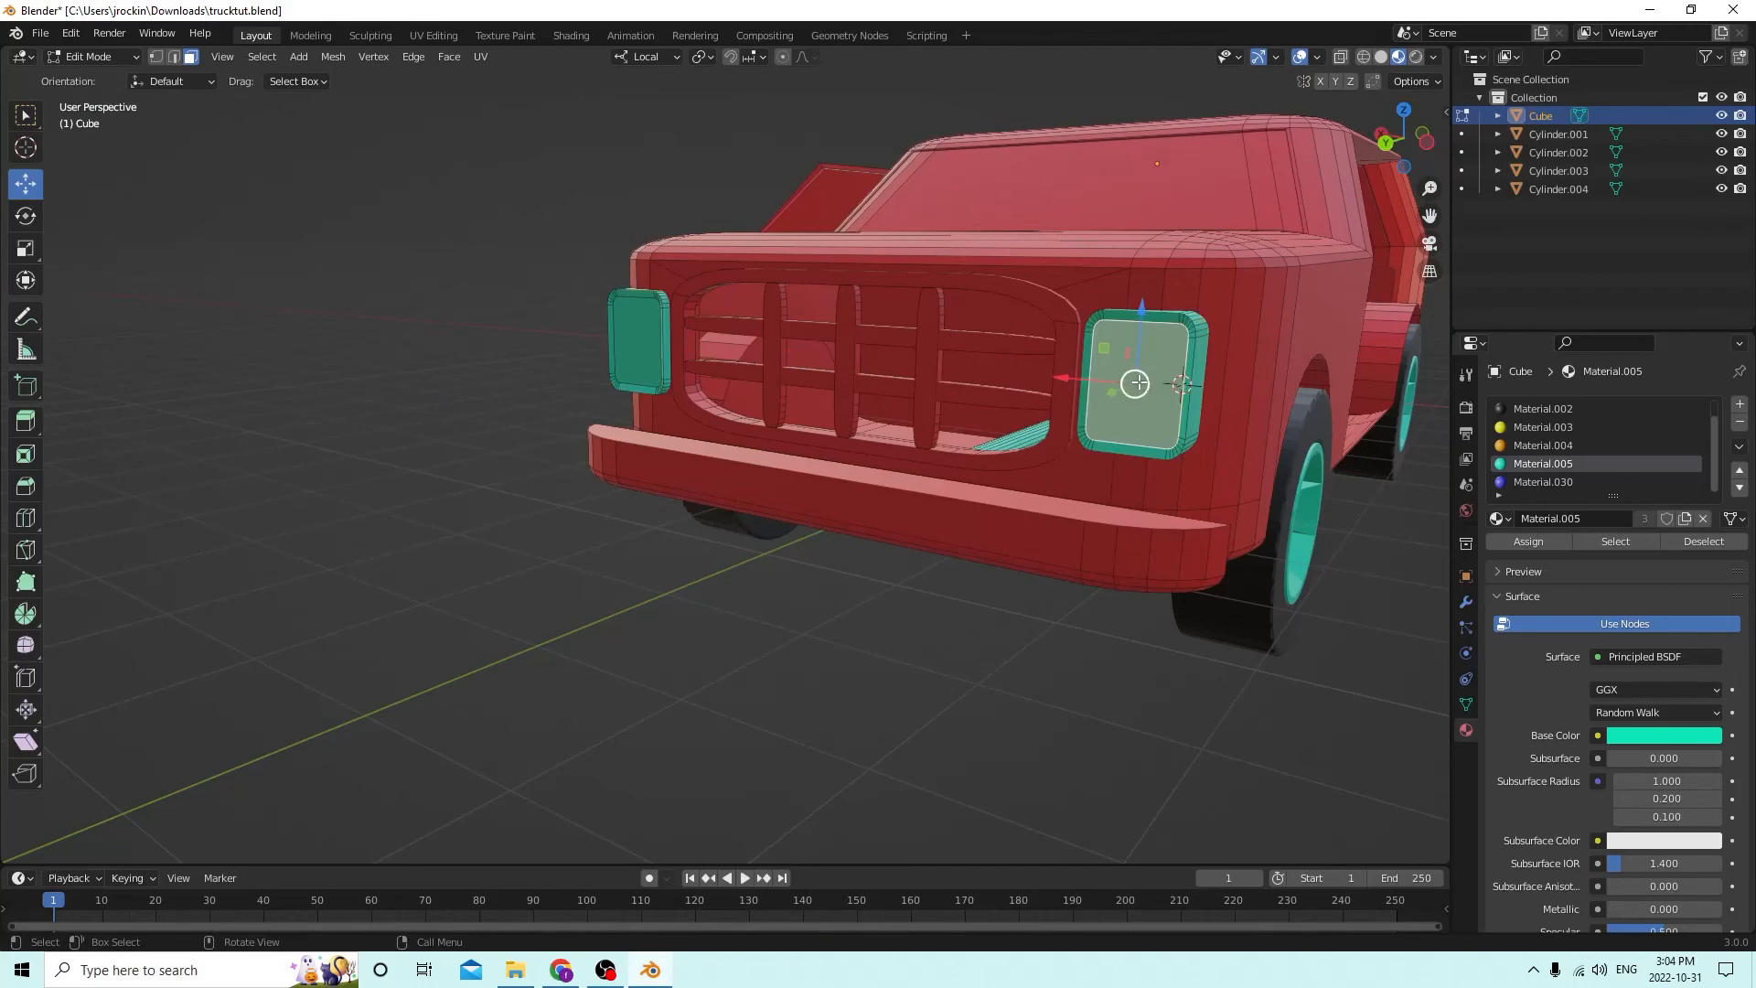
{"action": "left_click", "coordinate": [642, 346], "text": "shift"}
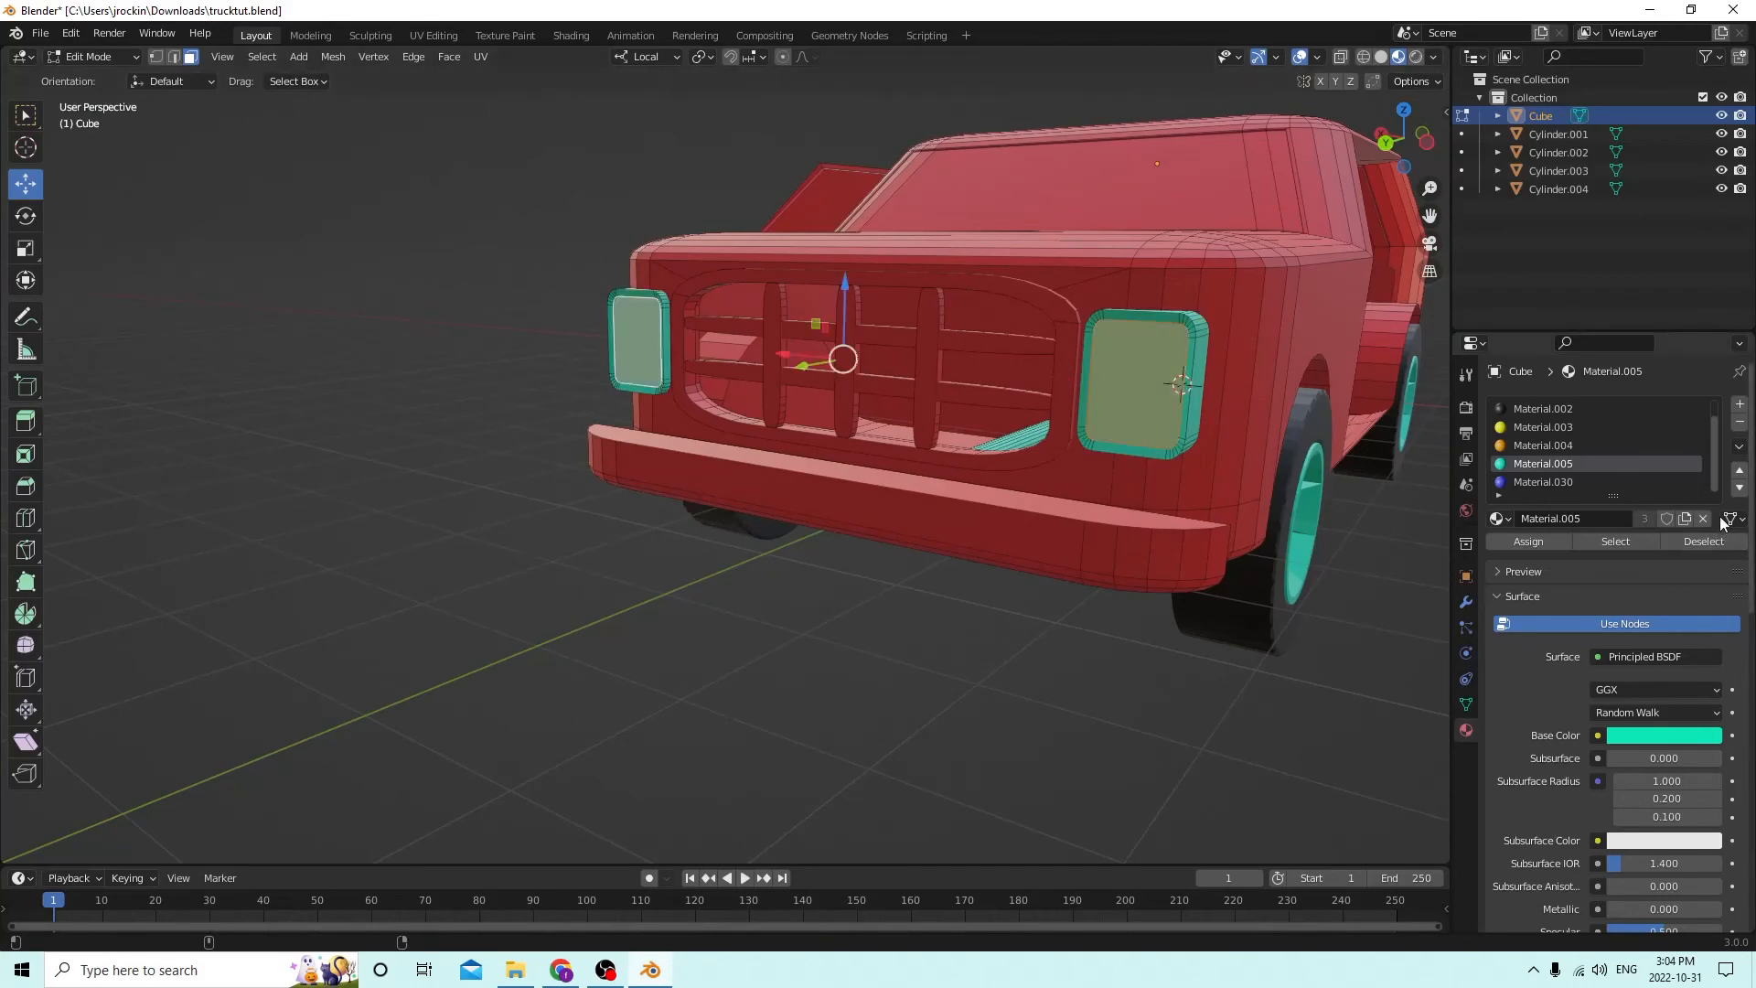
{"action": "left_click", "coordinate": [1560, 426]}
{"action": "left_click", "coordinate": [1509, 542]}
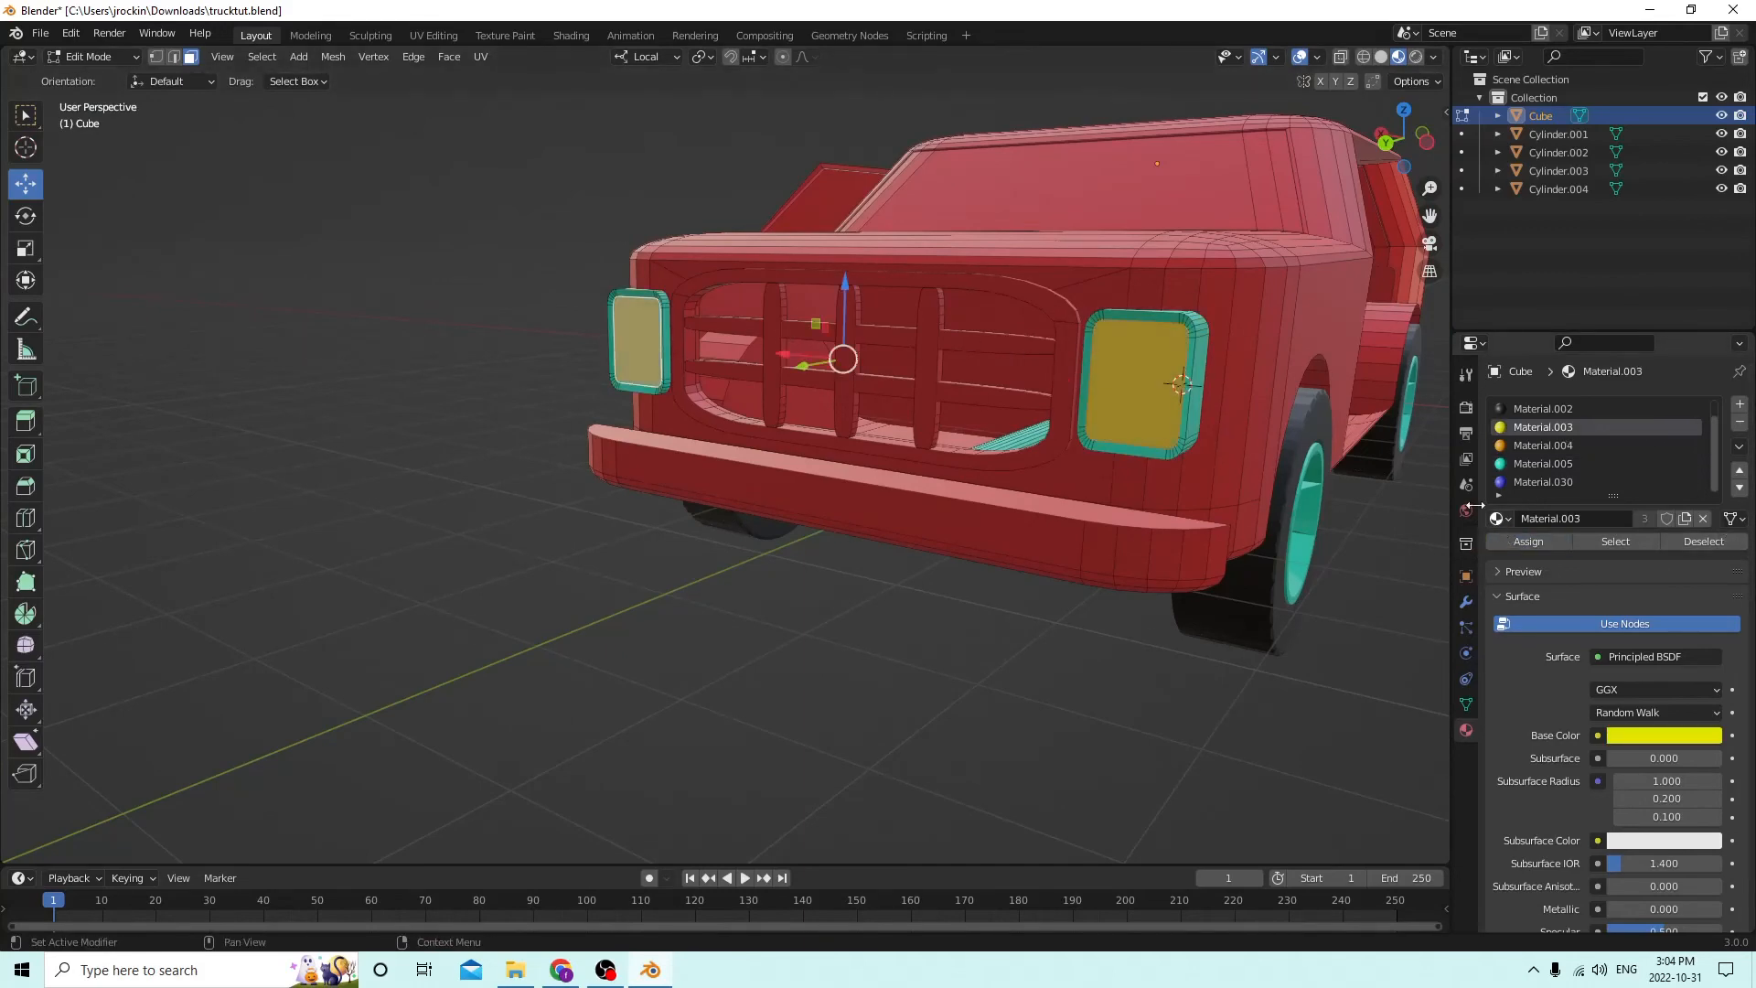
Assign the turquoise Material.005 to the front and rear door handles on the truck's near side.
{"action": "middle_click_drag", "start_coordinate": [1408, 430], "coordinate": [1238, 473]}
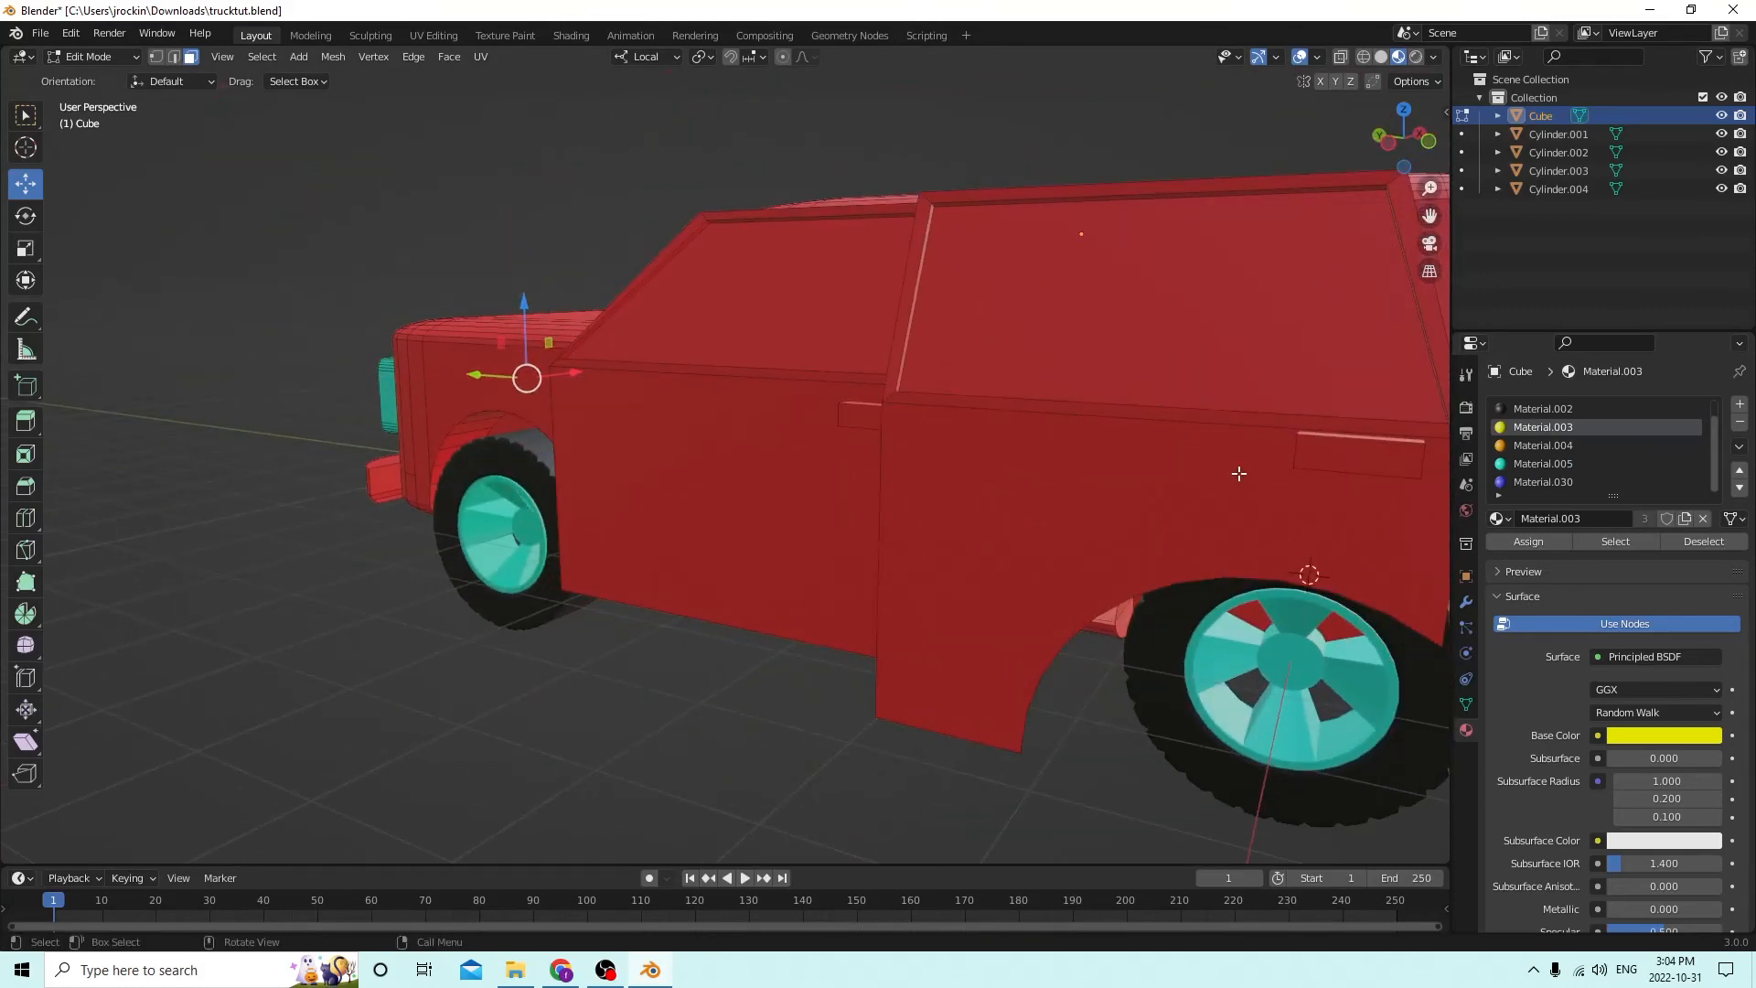
{"action": "left_click", "coordinate": [721, 732]}
{"action": "key", "text": "l"}
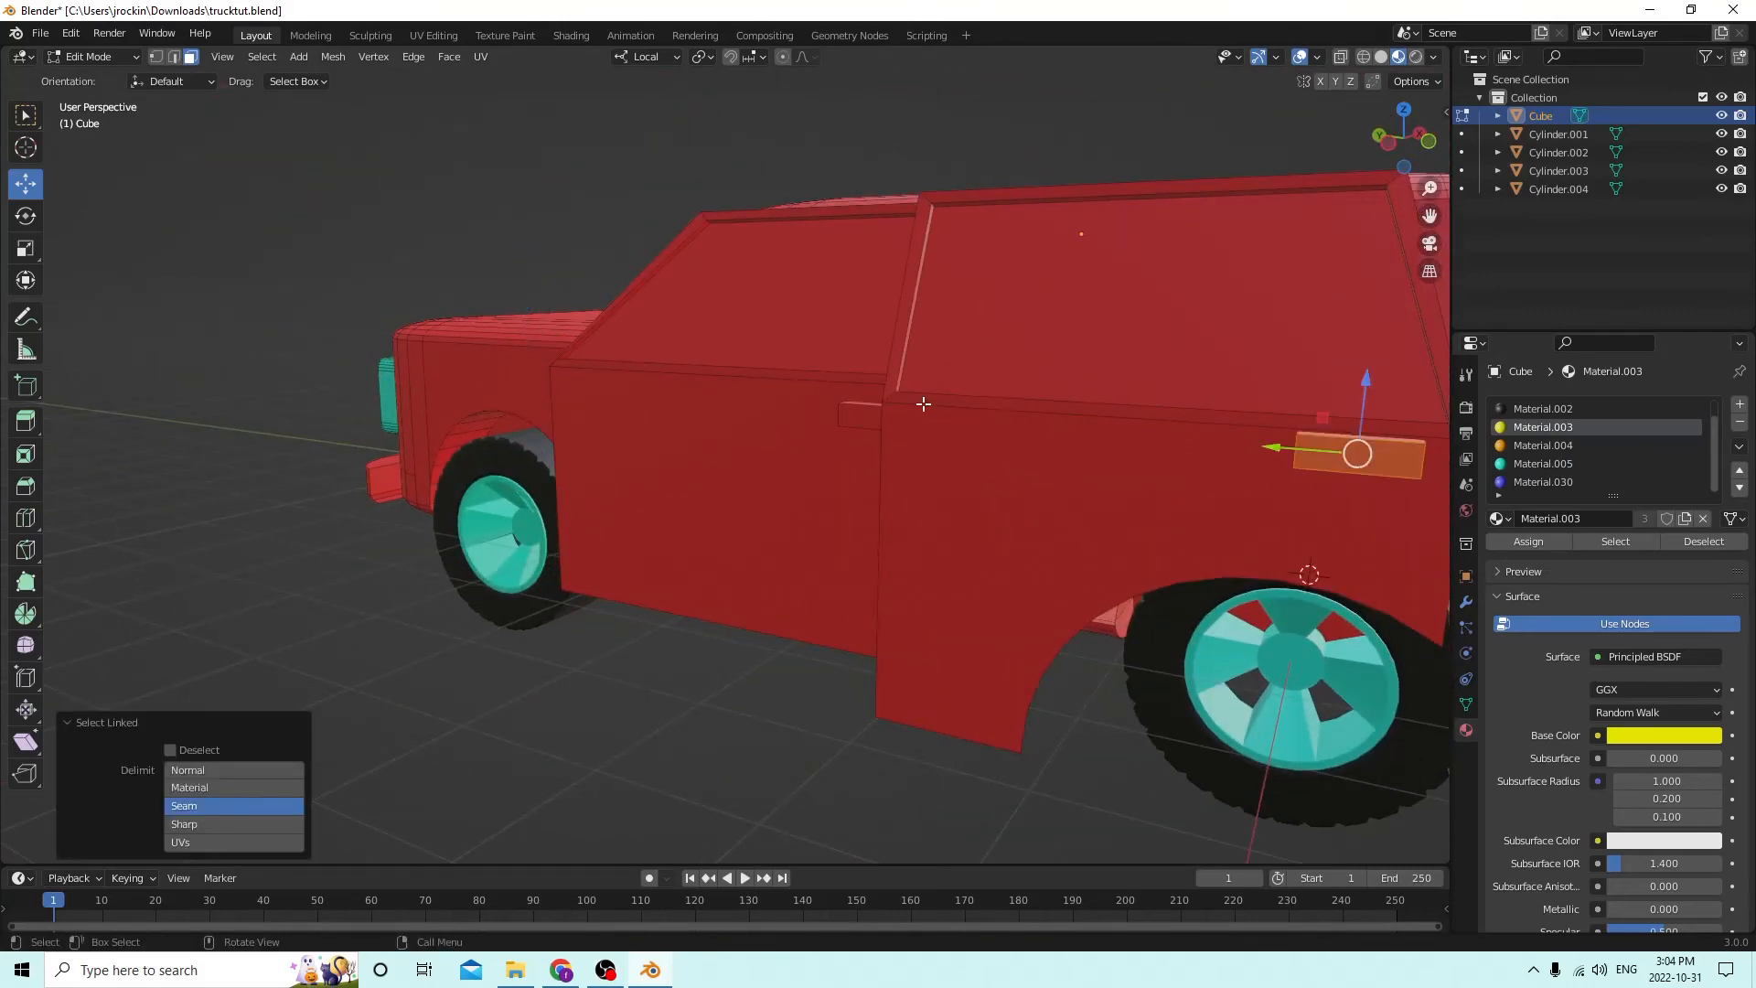
{"action": "key", "text": "l"}
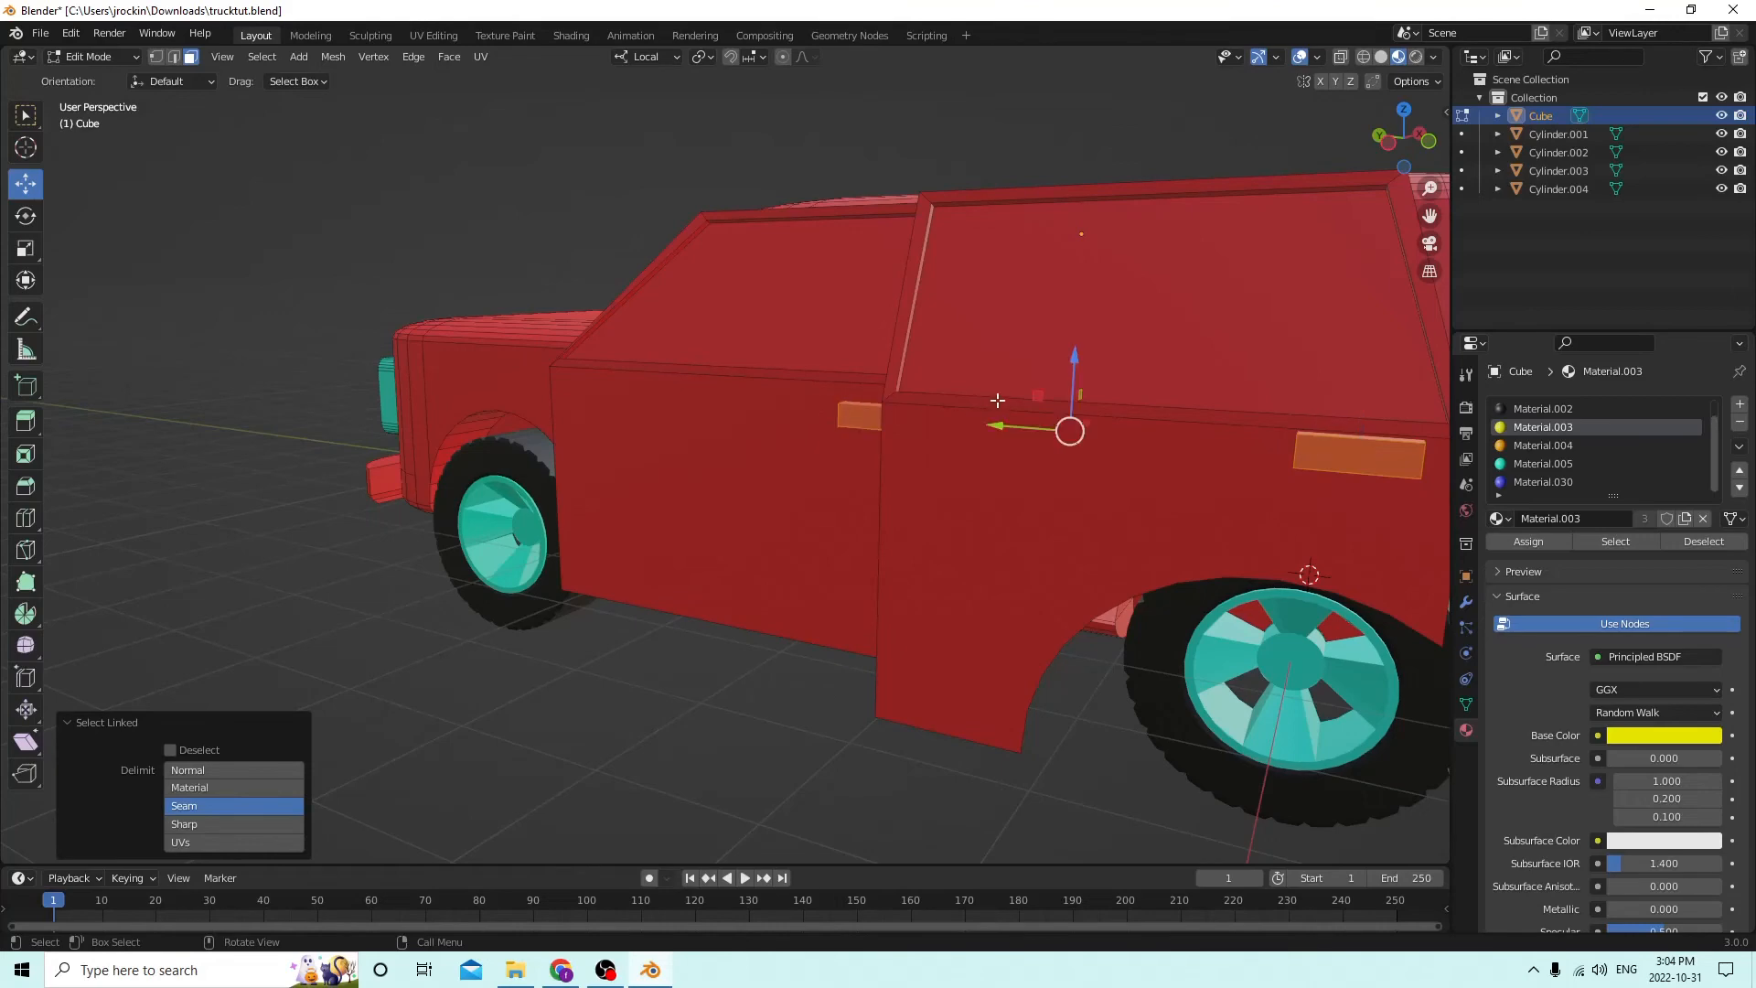
{"action": "left_click", "coordinate": [1542, 464]}
{"action": "left_click", "coordinate": [1528, 541]}
Select both complete tail light blocks at the truck's rear and assign the turquoise Material.005.
{"action": "middle_click_drag", "start_coordinate": [1052, 347], "coordinate": [1101, 365]}
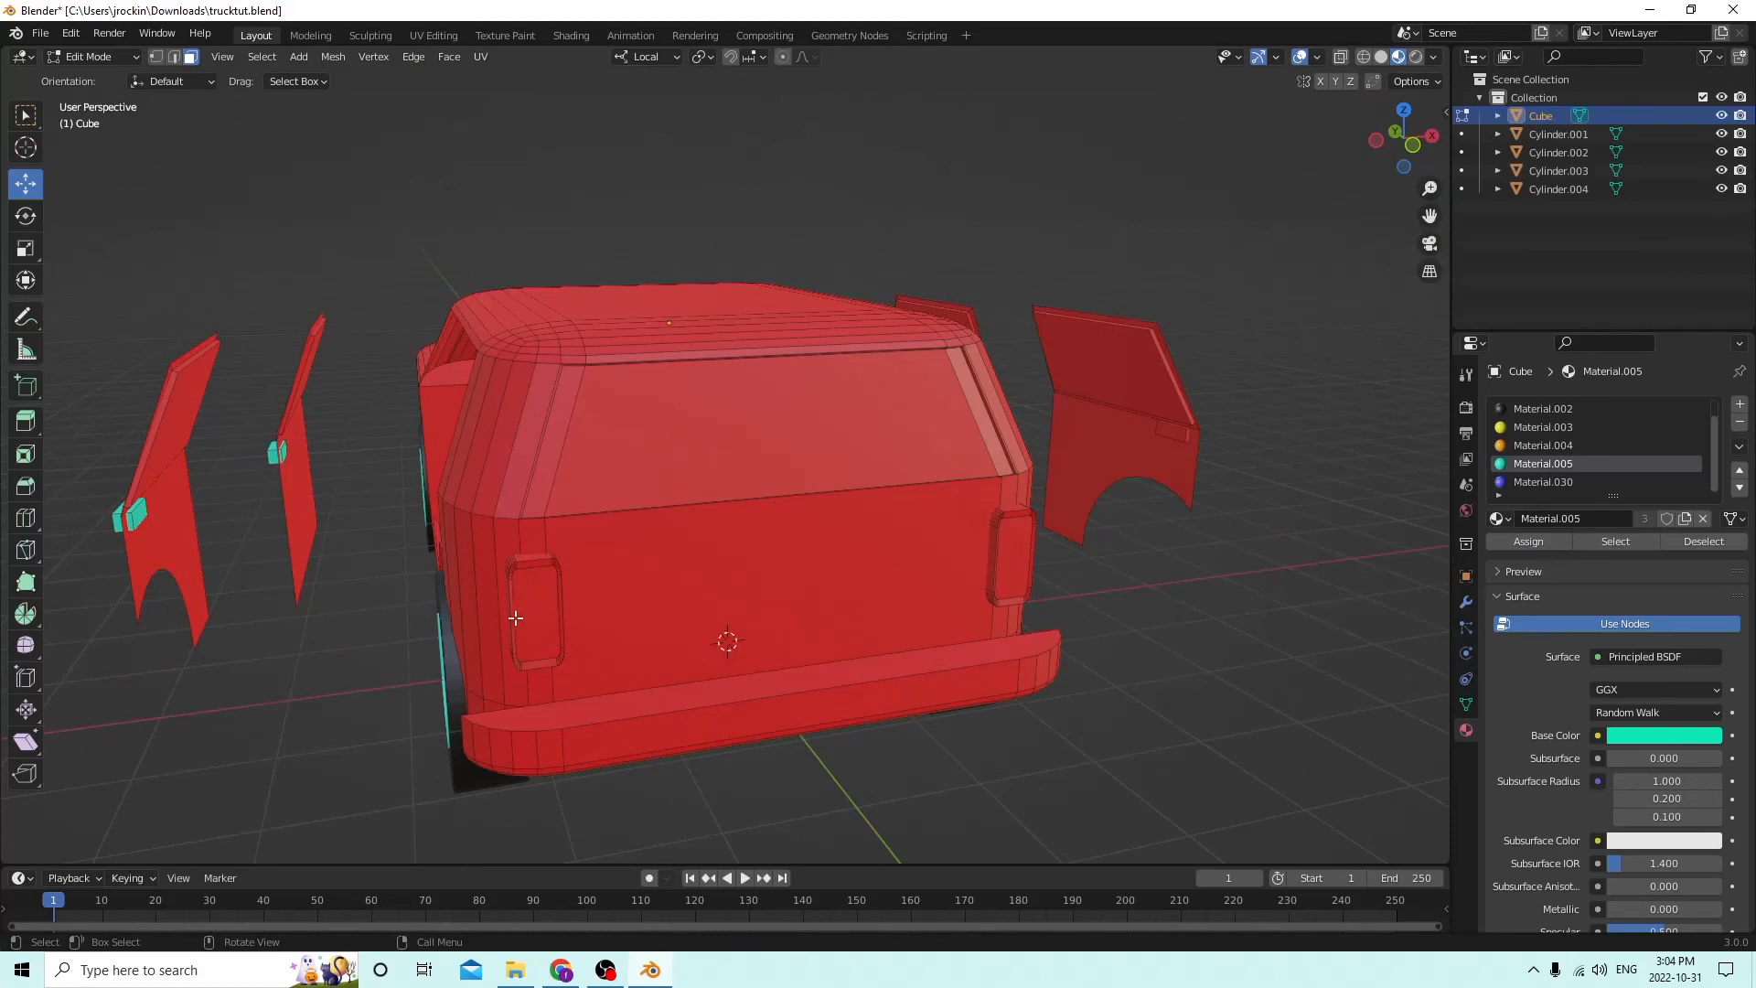
{"action": "key", "text": "l"}
{"action": "key", "text": "l"}
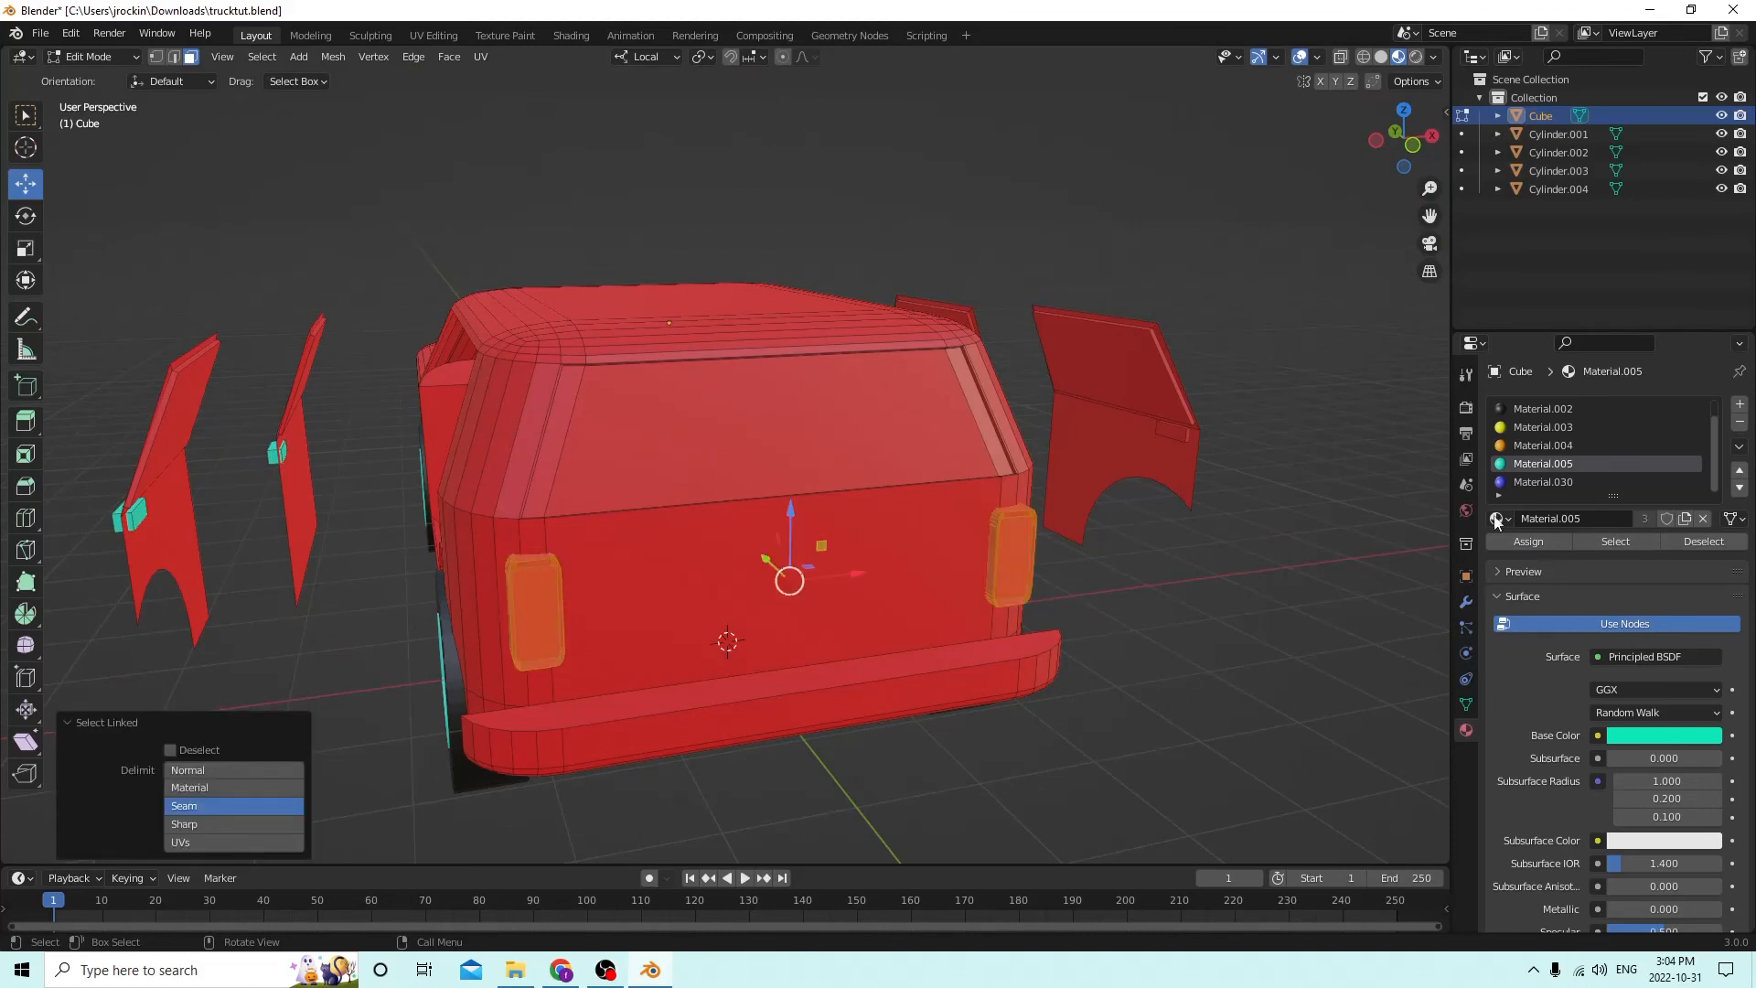
{"action": "left_click", "coordinate": [1539, 539]}
Assign the orange Material.004 to the outer lens faces of both tail lights.
{"action": "middle_click_drag", "start_coordinate": [1160, 525], "coordinate": [1166, 506]}
{"action": "left_click", "coordinate": [1094, 518]}
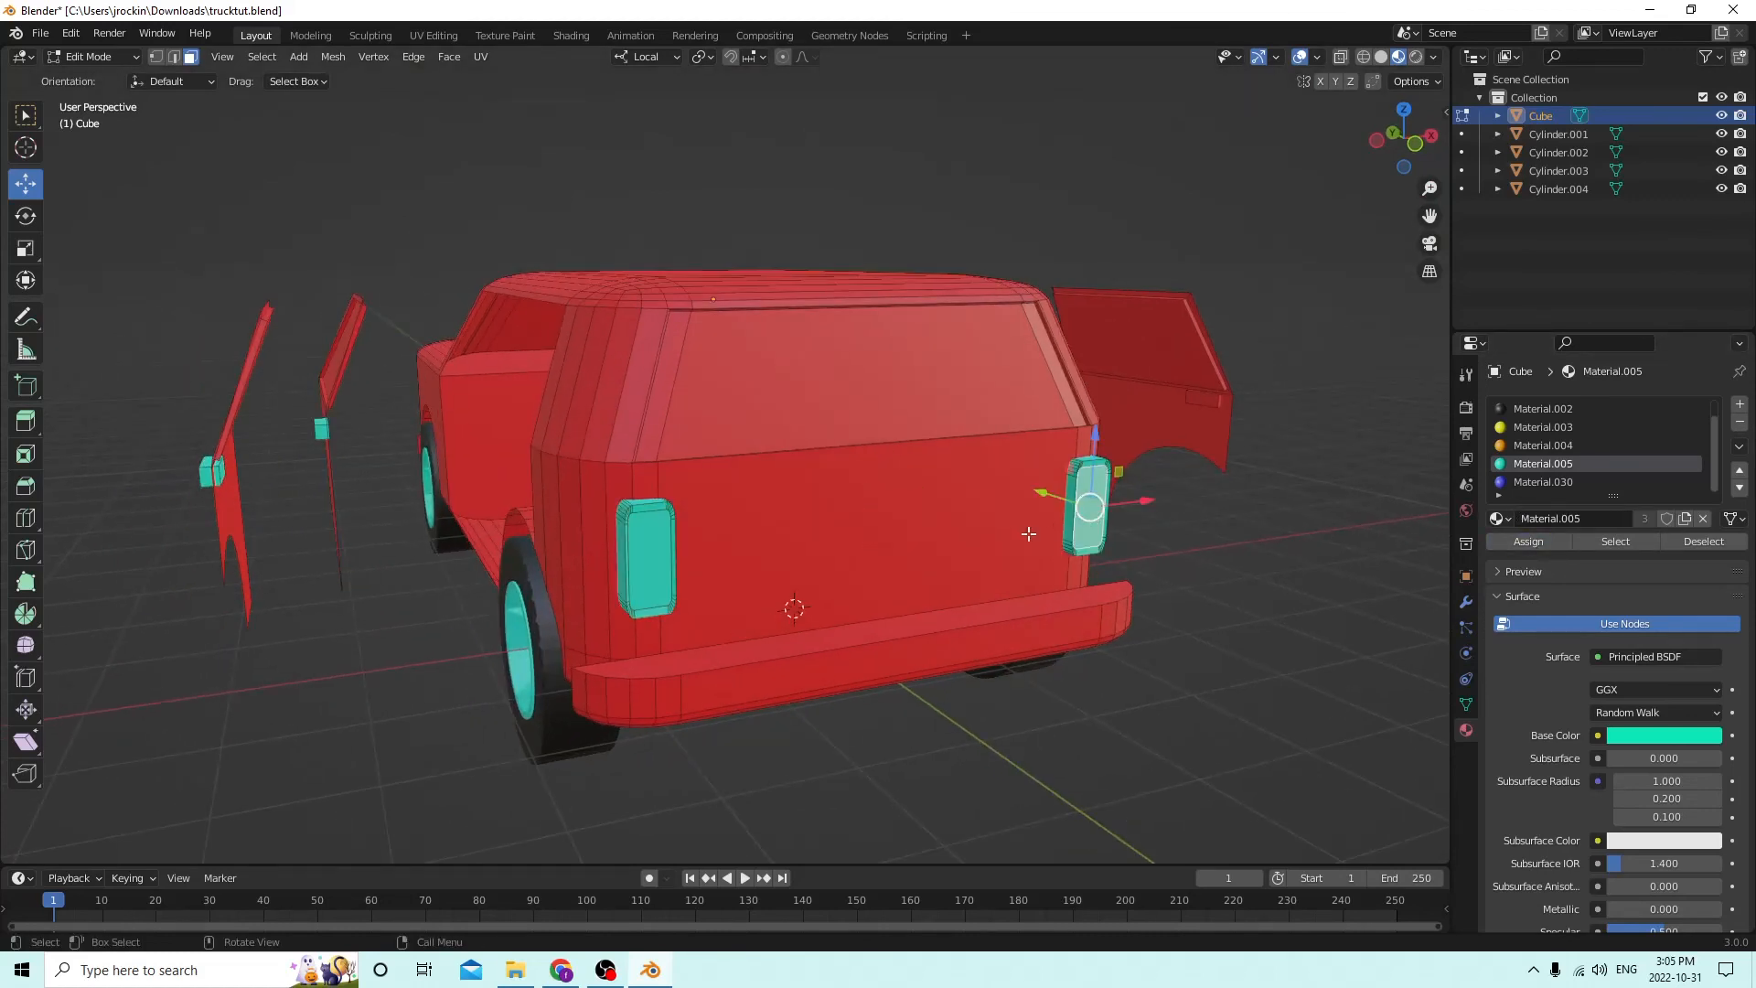
{"action": "left_click", "coordinate": [660, 559], "text": "shift"}
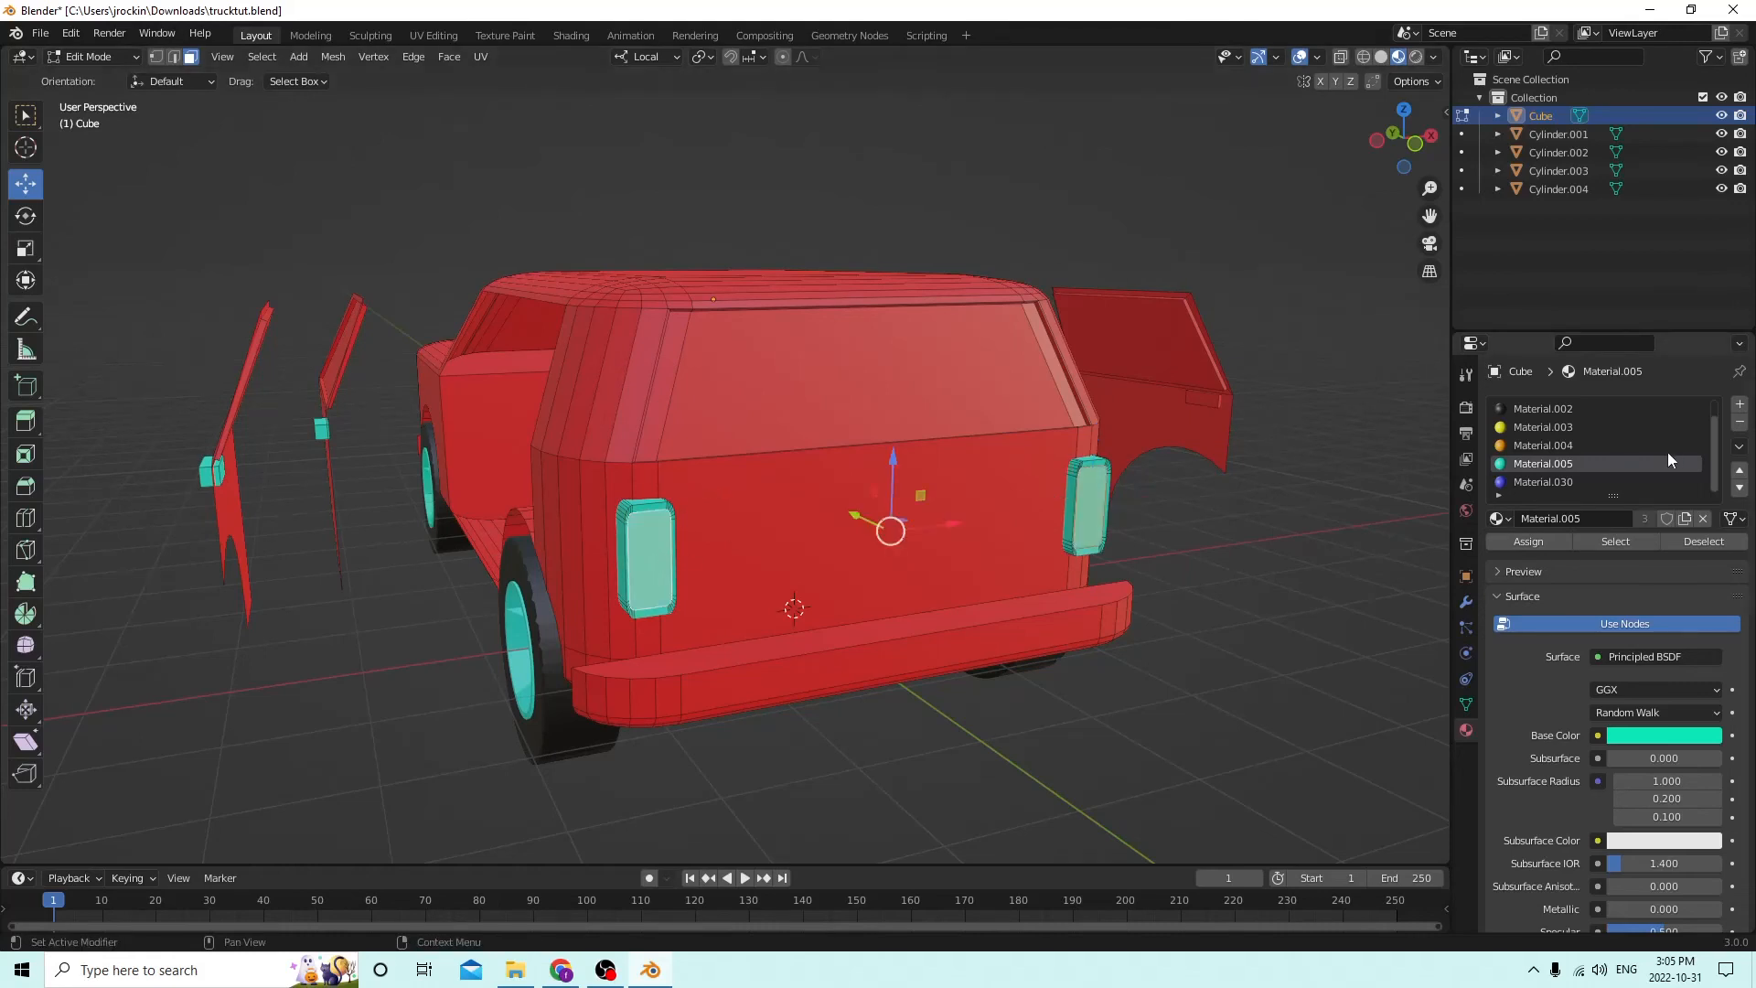
{"action": "scroll", "coordinate": [1631, 460], "scroll_direction": "up", "scroll_amount": 1}
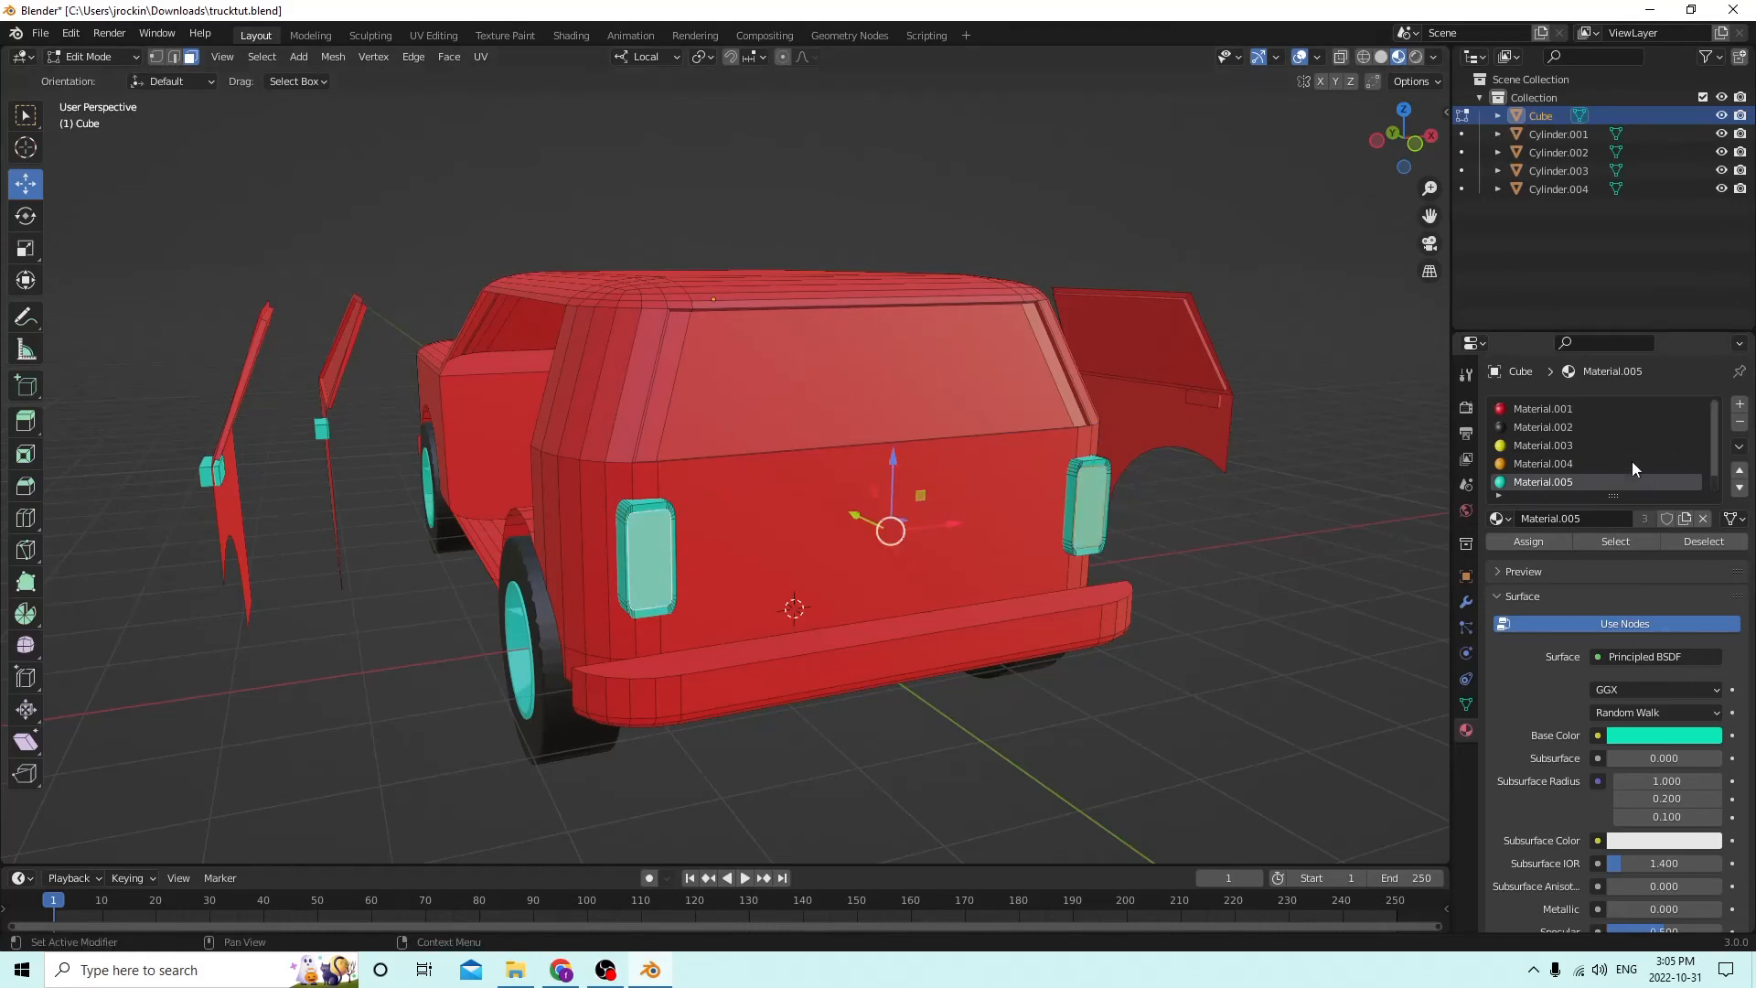
{"action": "scroll", "coordinate": [1631, 461], "scroll_direction": "down", "scroll_amount": 1}
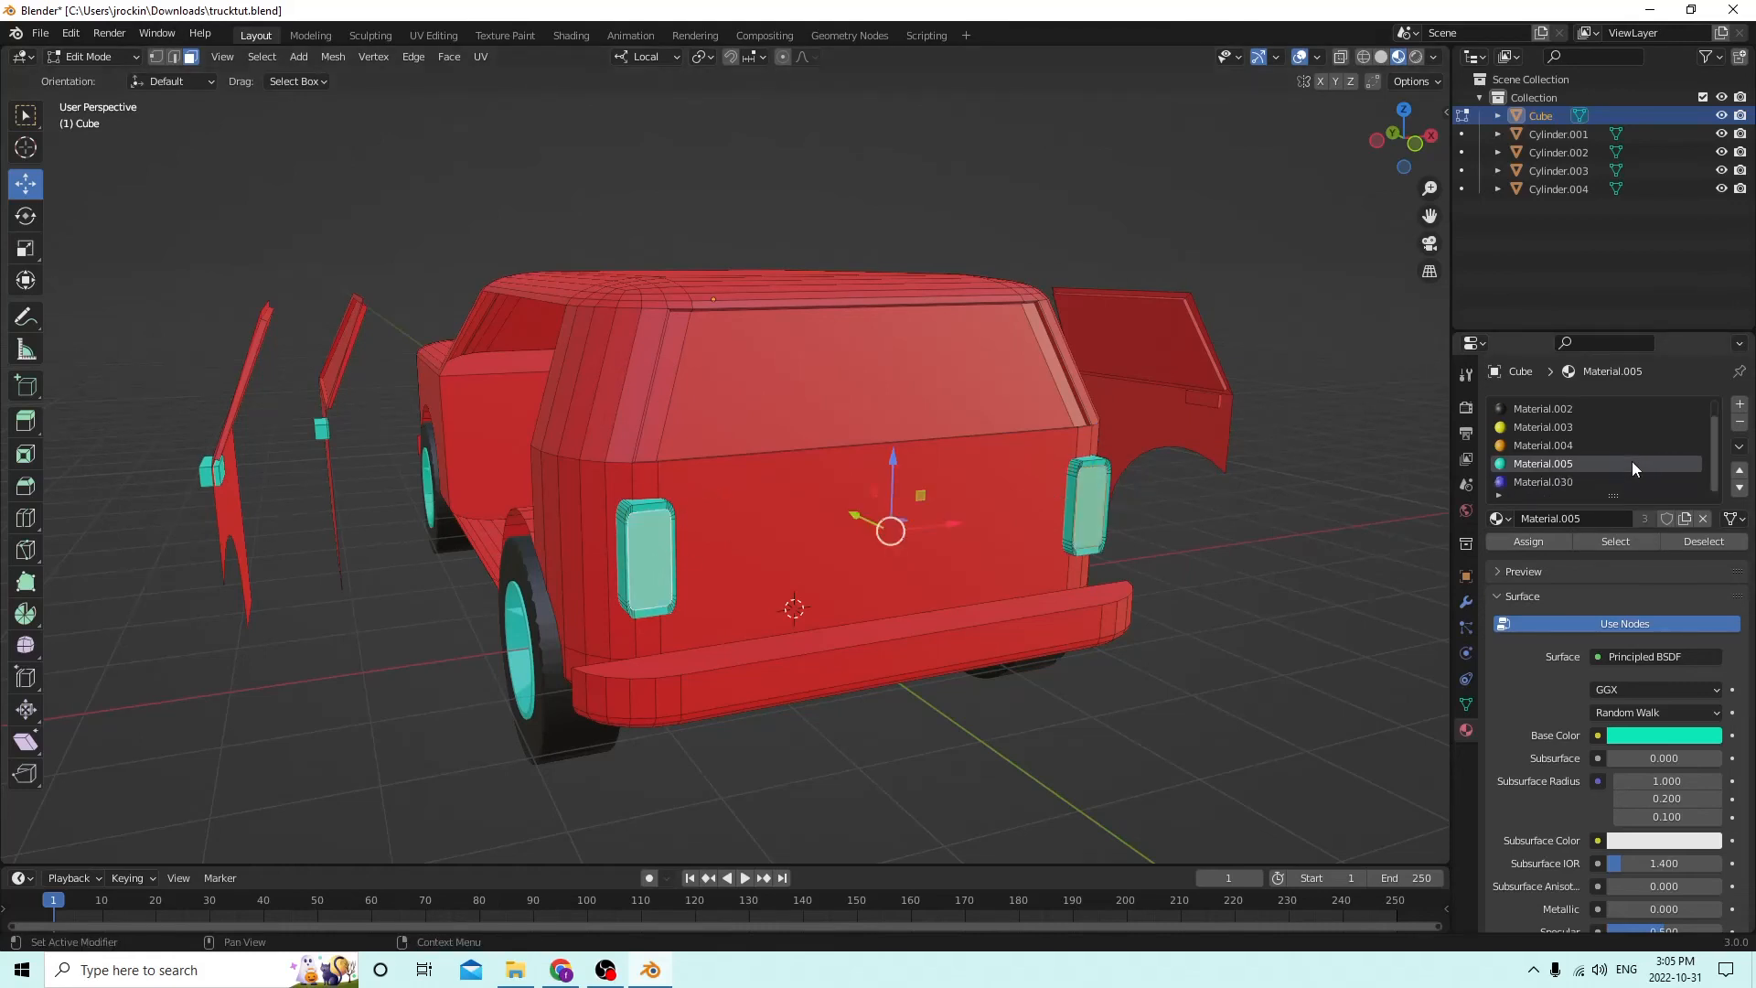
{"action": "left_click", "coordinate": [1551, 444]}
{"action": "left_click", "coordinate": [1534, 541]}
{"action": "left_click", "coordinate": [1257, 494]}
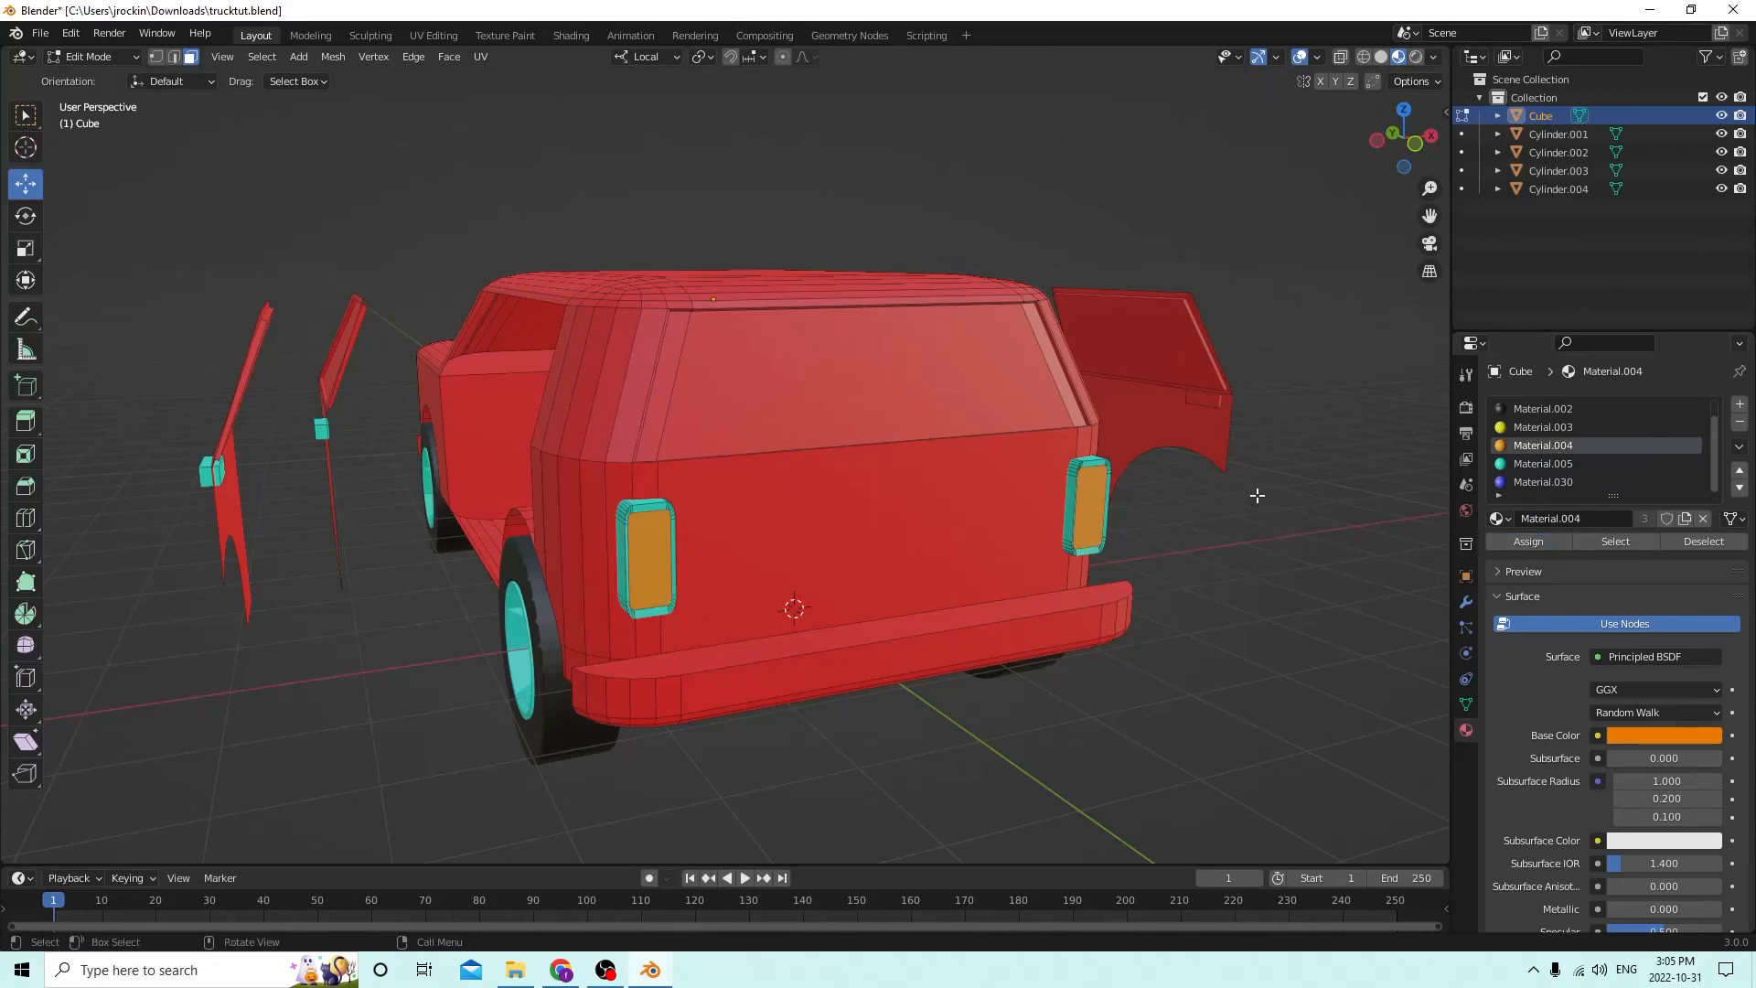
Assign the turquoise Material.005 to the front and rear door handles on the truck's other side.
{"action": "middle_click_drag", "start_coordinate": [1257, 495], "coordinate": [1107, 468]}
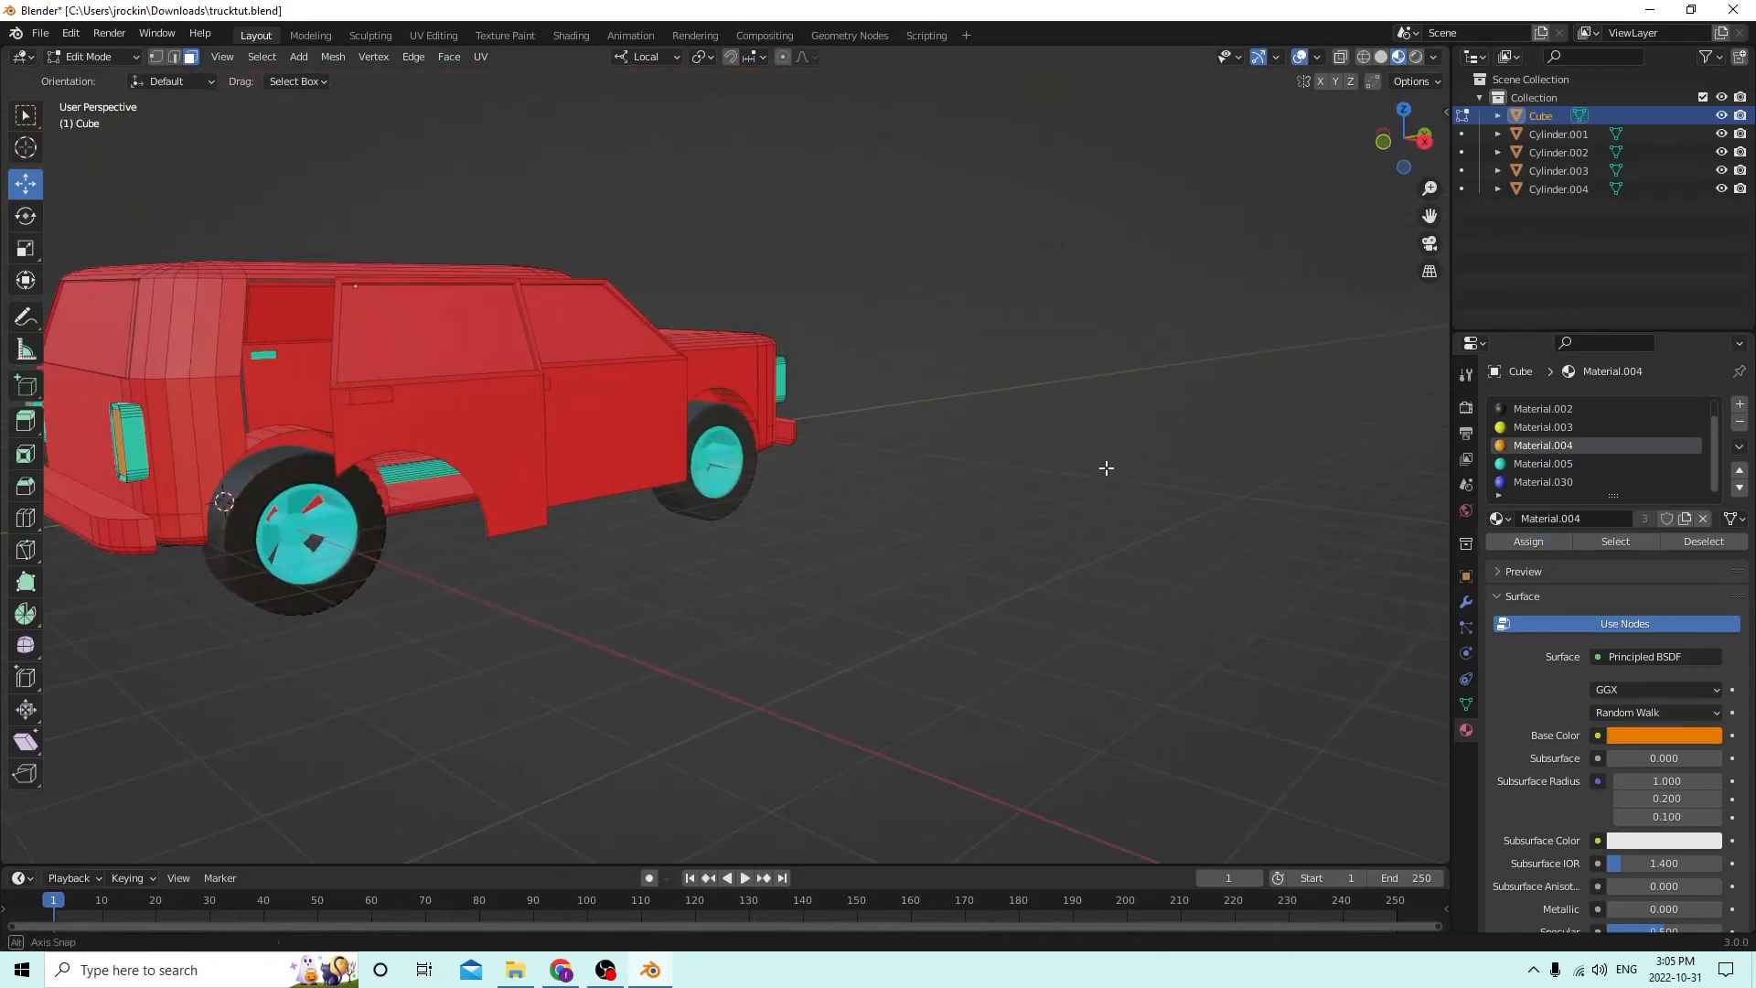
{"action": "scroll", "coordinate": [968, 408], "scroll_direction": "up", "scroll_amount": 1}
{"action": "middle_click_drag", "start_coordinate": [969, 408], "coordinate": [1006, 430]}
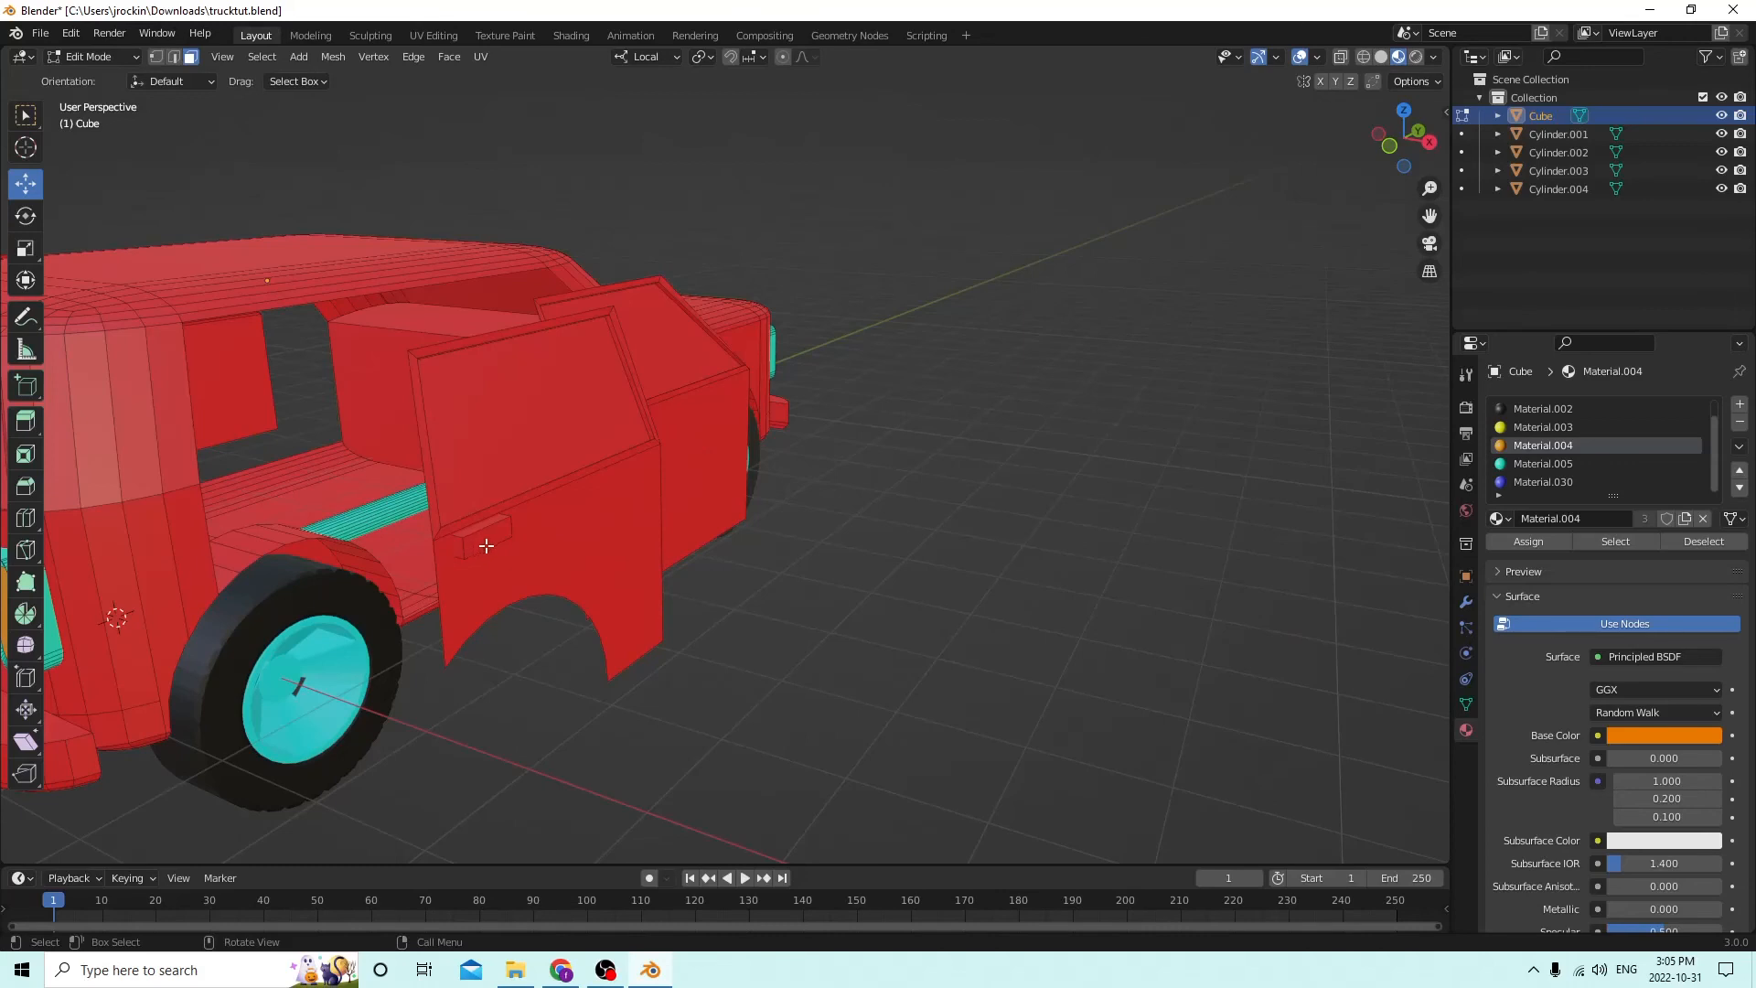
{"action": "key", "text": "l"}
{"action": "middle_click_drag", "start_coordinate": [509, 524], "coordinate": [701, 476]}
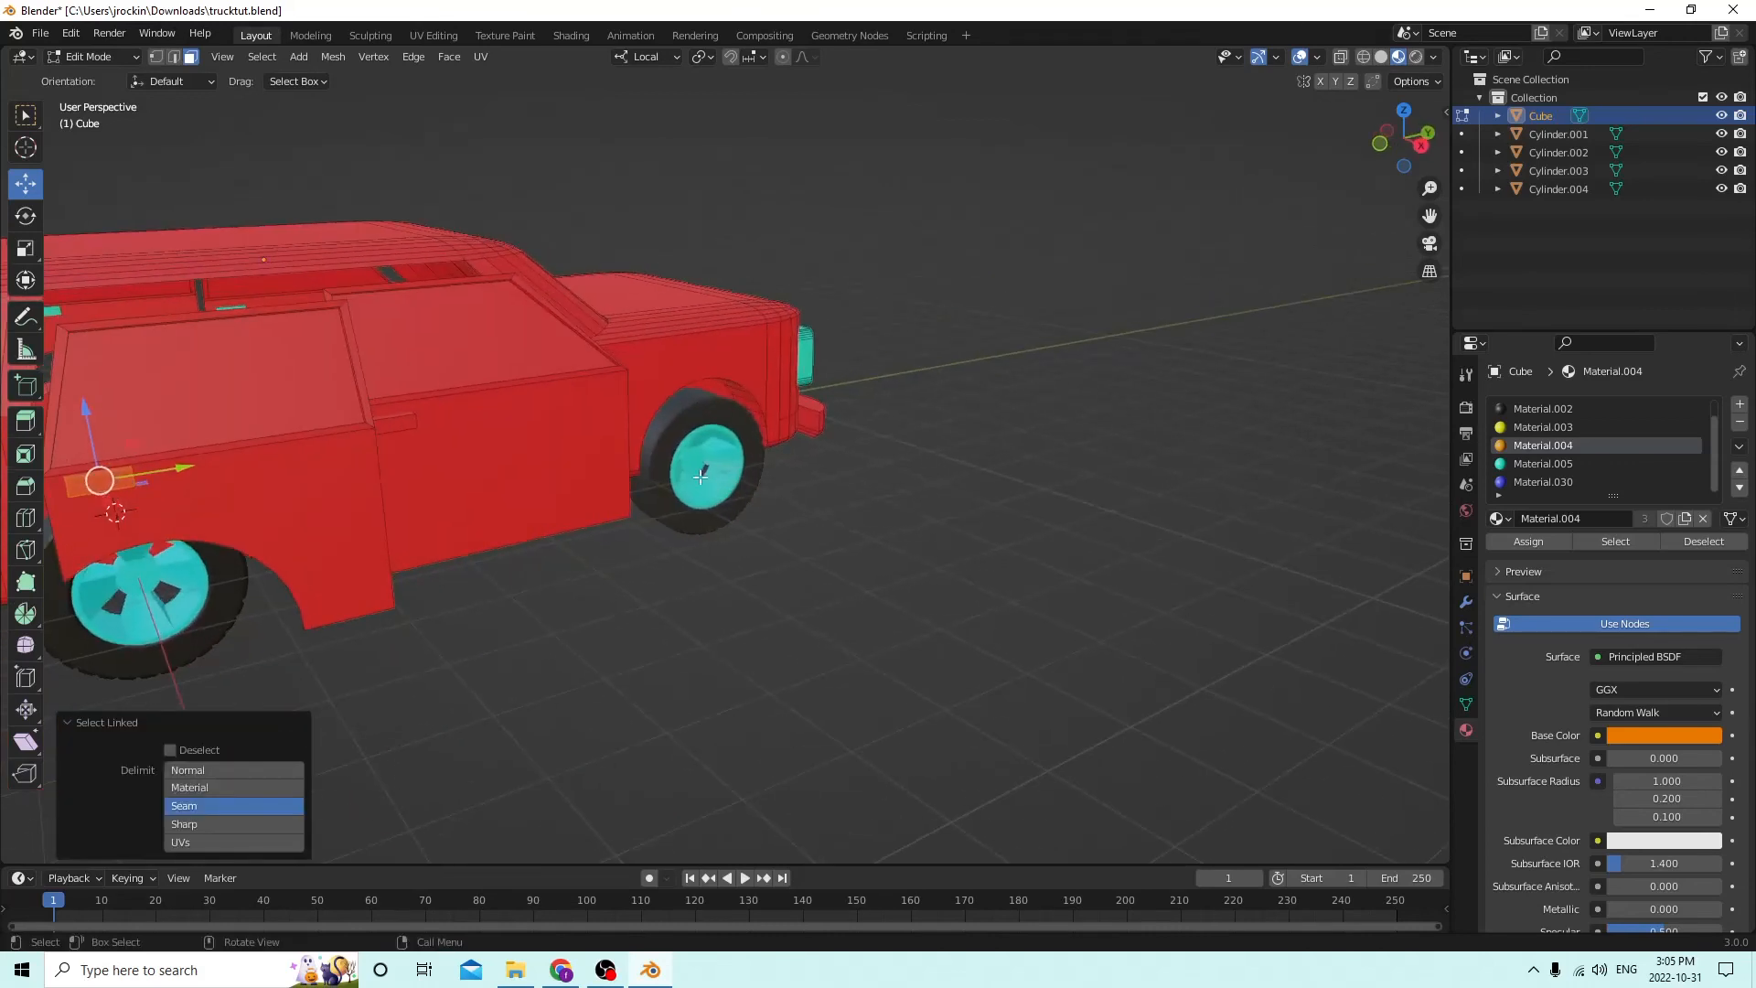
{"action": "key", "text": "l"}
{"action": "middle_click_drag", "start_coordinate": [955, 473], "coordinate": [978, 475]}
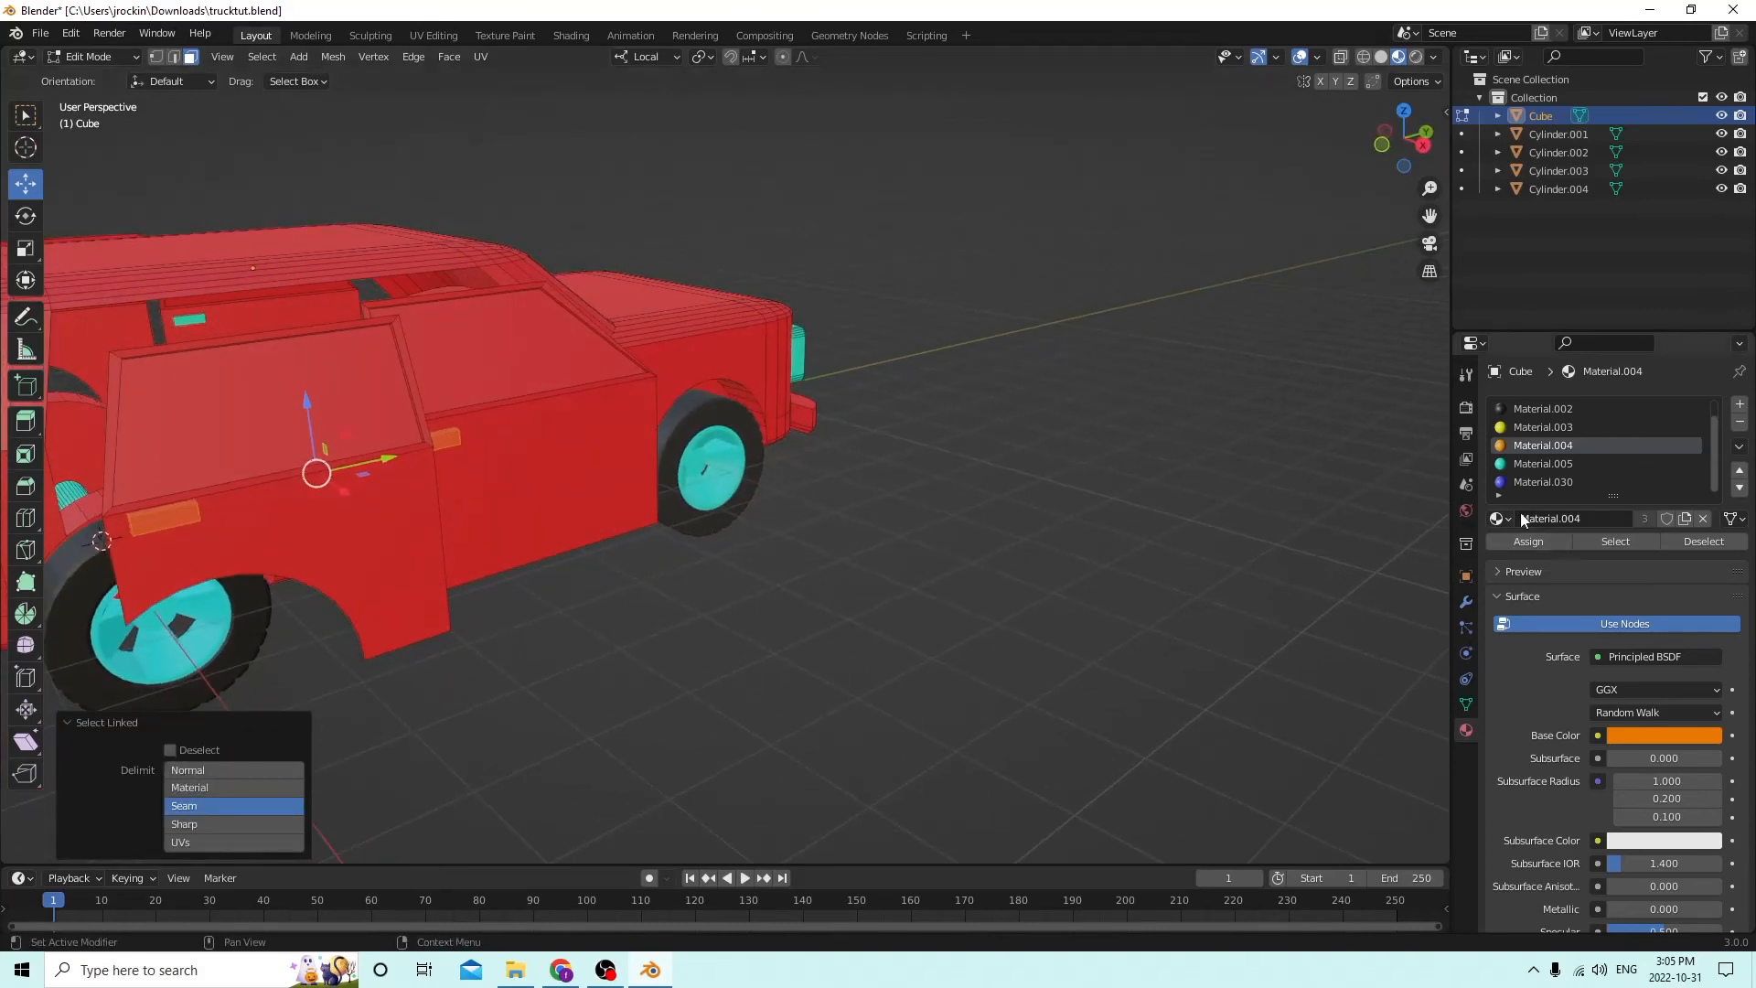
{"action": "left_click", "coordinate": [1543, 463]}
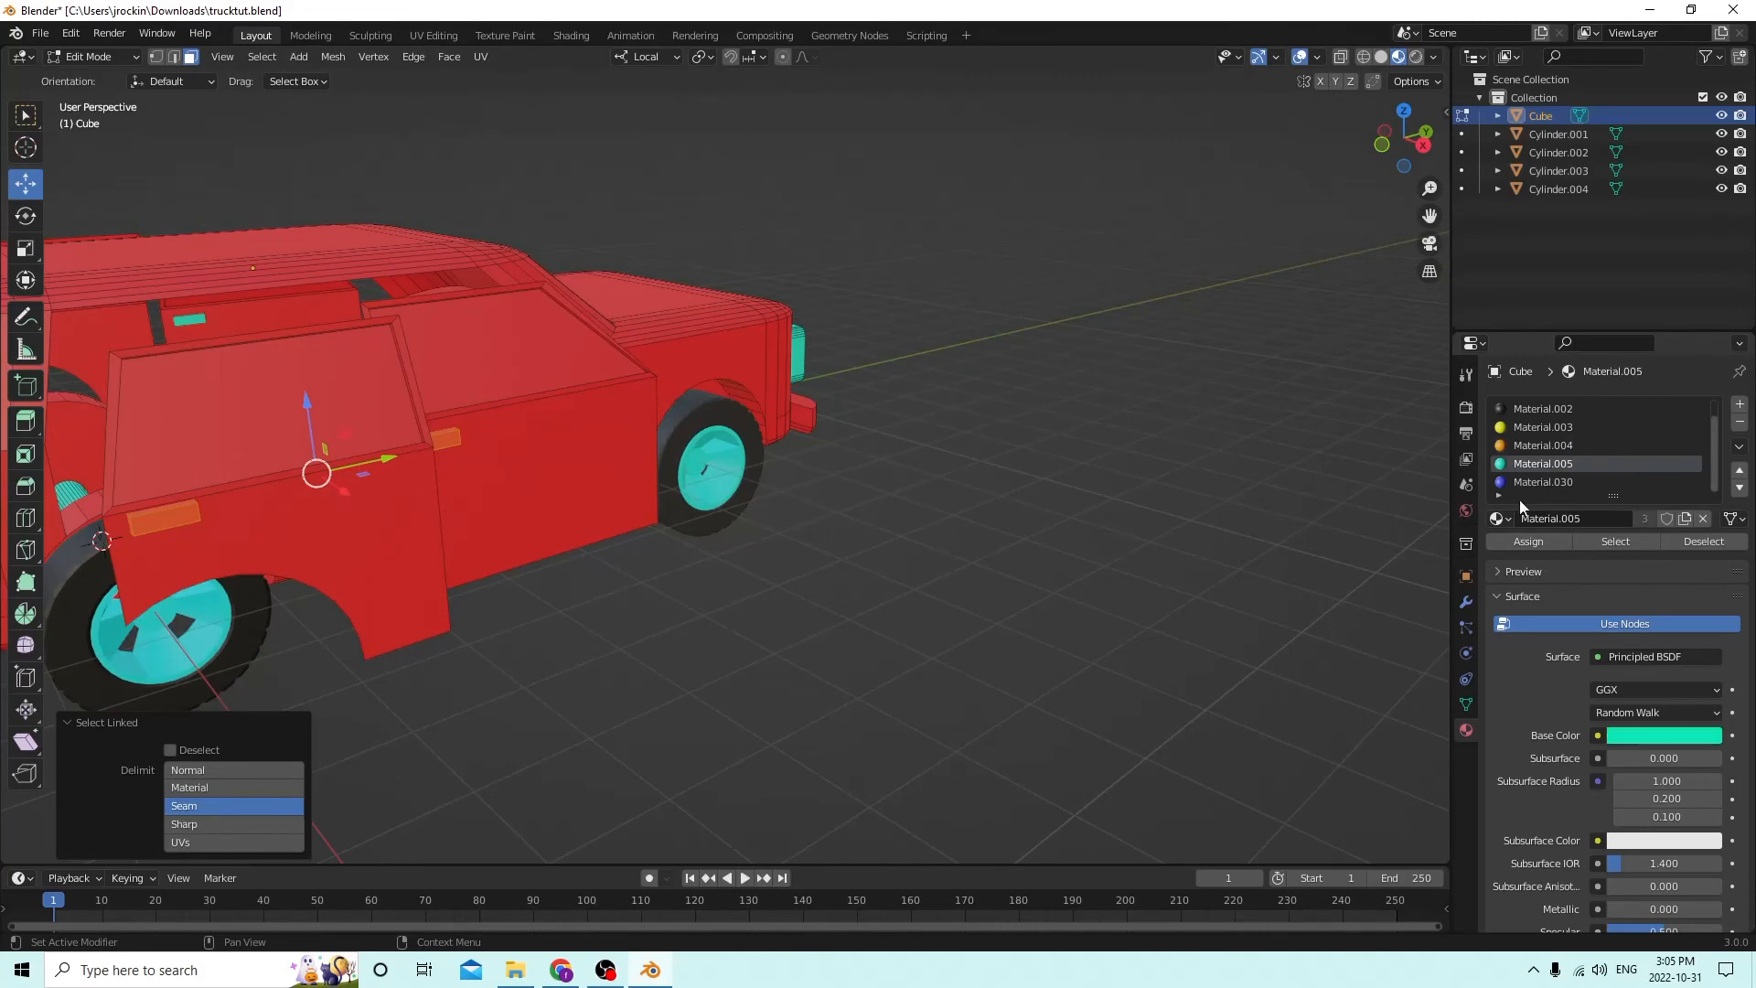
{"action": "left_click", "coordinate": [1521, 540]}
{"action": "middle_click_drag", "start_coordinate": [1426, 512], "coordinate": [1440, 477]}
Select the whole front grille, including its outer frame, vertical bars and horizontal slats, and assign the turquoise Material.005.
{"action": "middle_click_drag", "start_coordinate": [964, 549], "coordinate": [1328, 602]}
{"action": "scroll", "coordinate": [1327, 602], "scroll_direction": "up", "scroll_amount": 2}
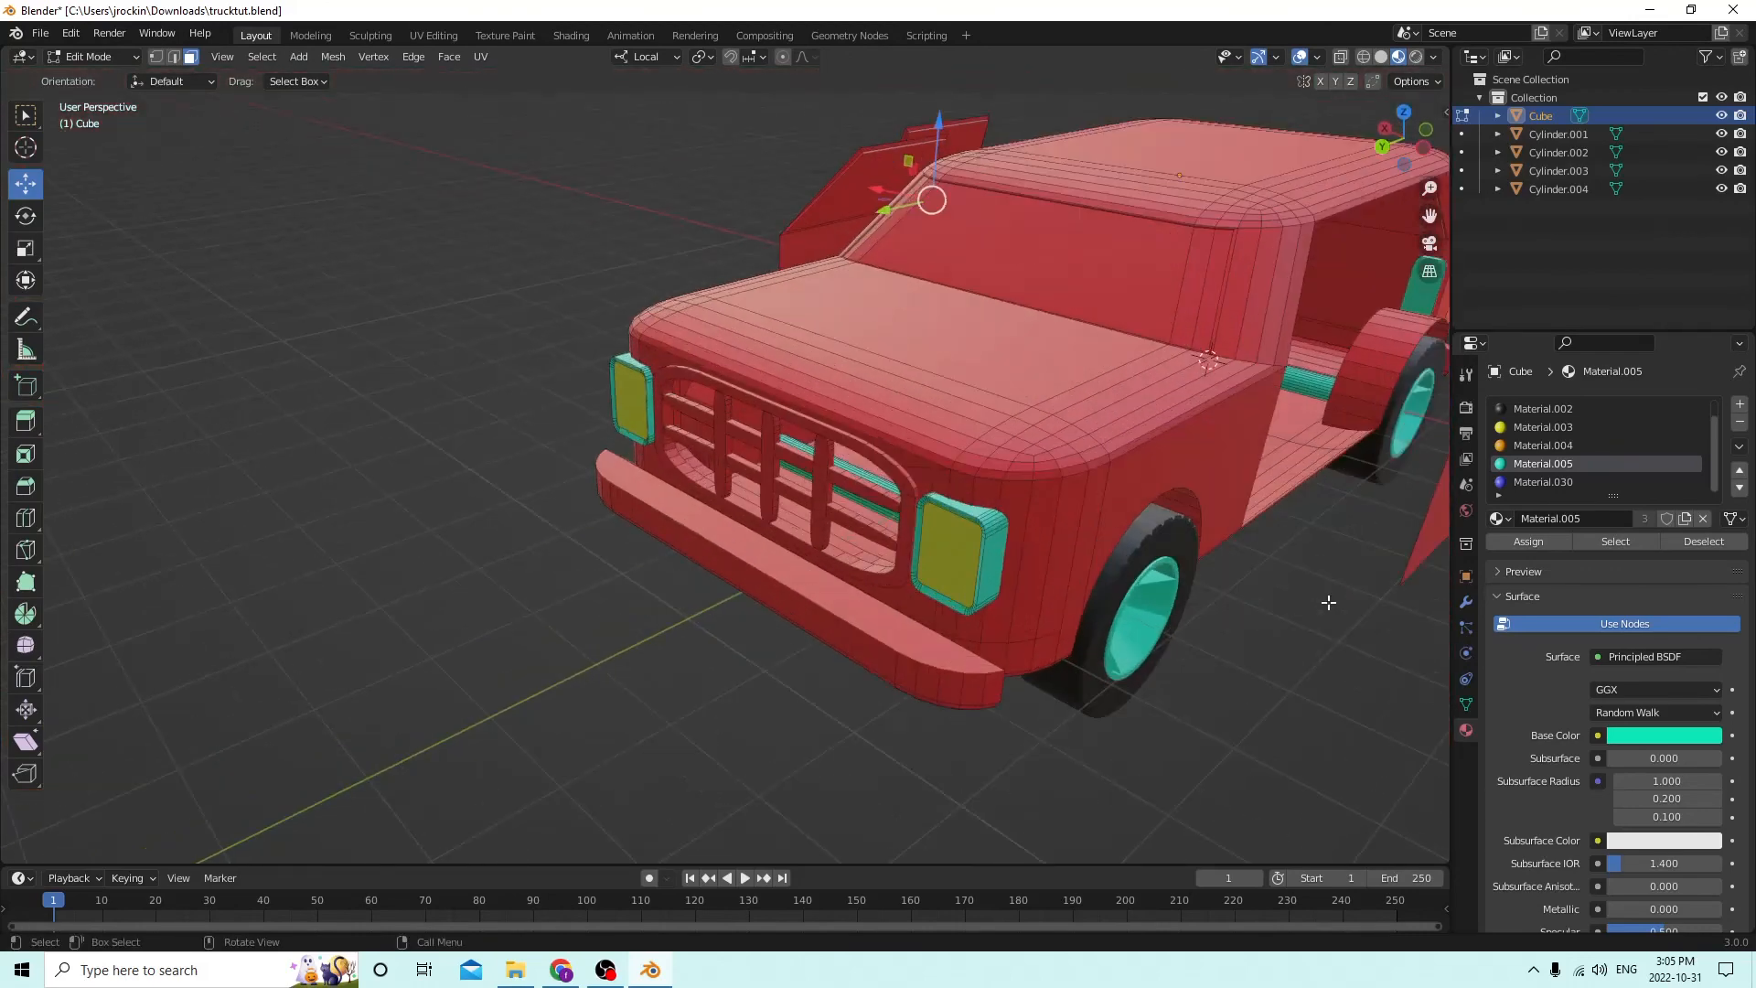
{"action": "key", "text": "l"}
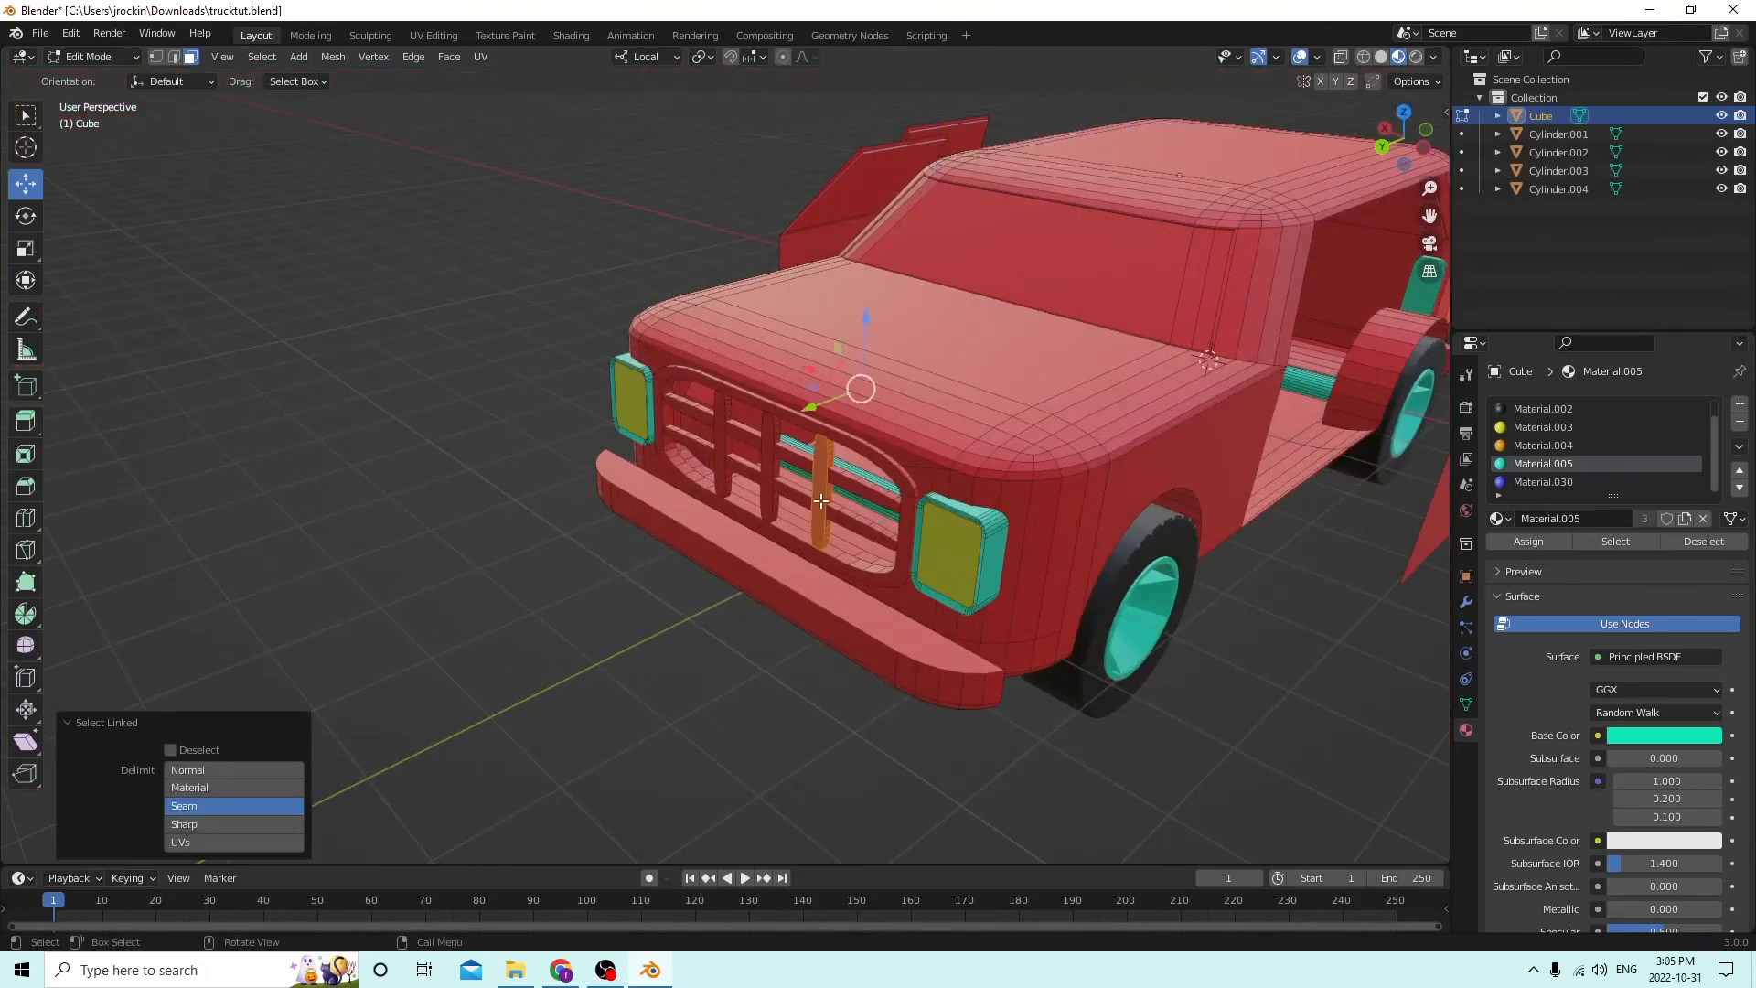
{"action": "key", "text": "l"}
{"action": "key", "text": "l"}
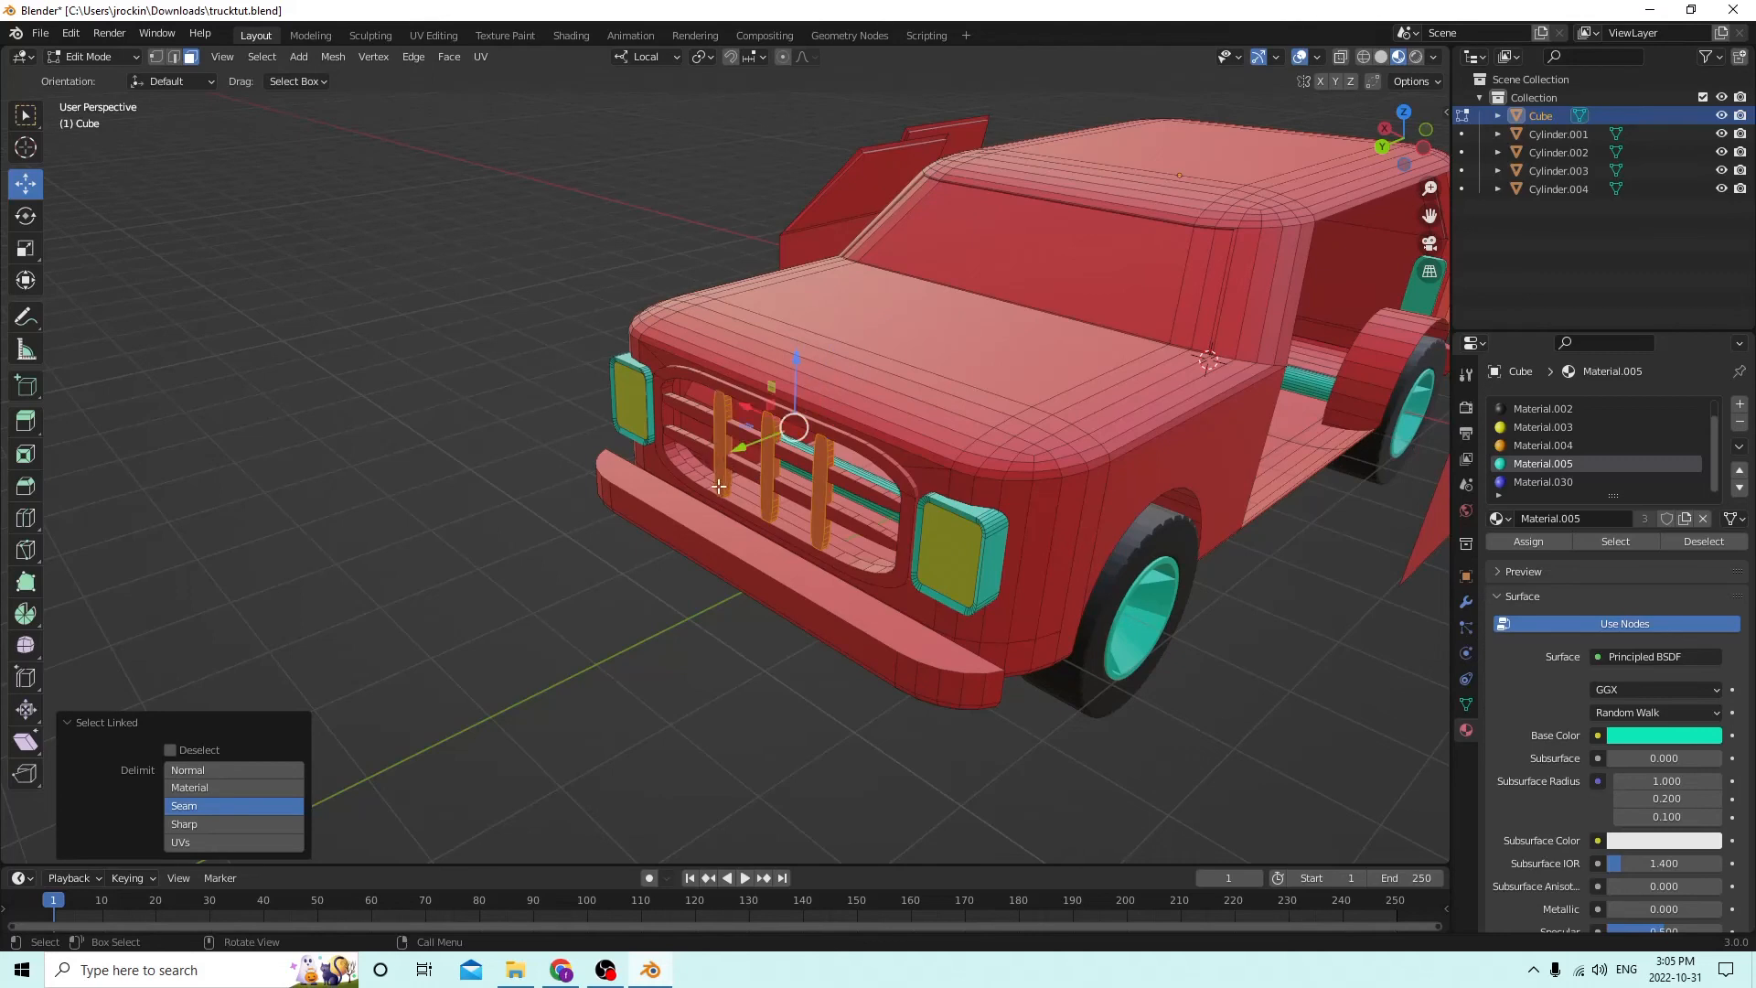
{"action": "key", "text": "l"}
{"action": "key", "text": "l"}
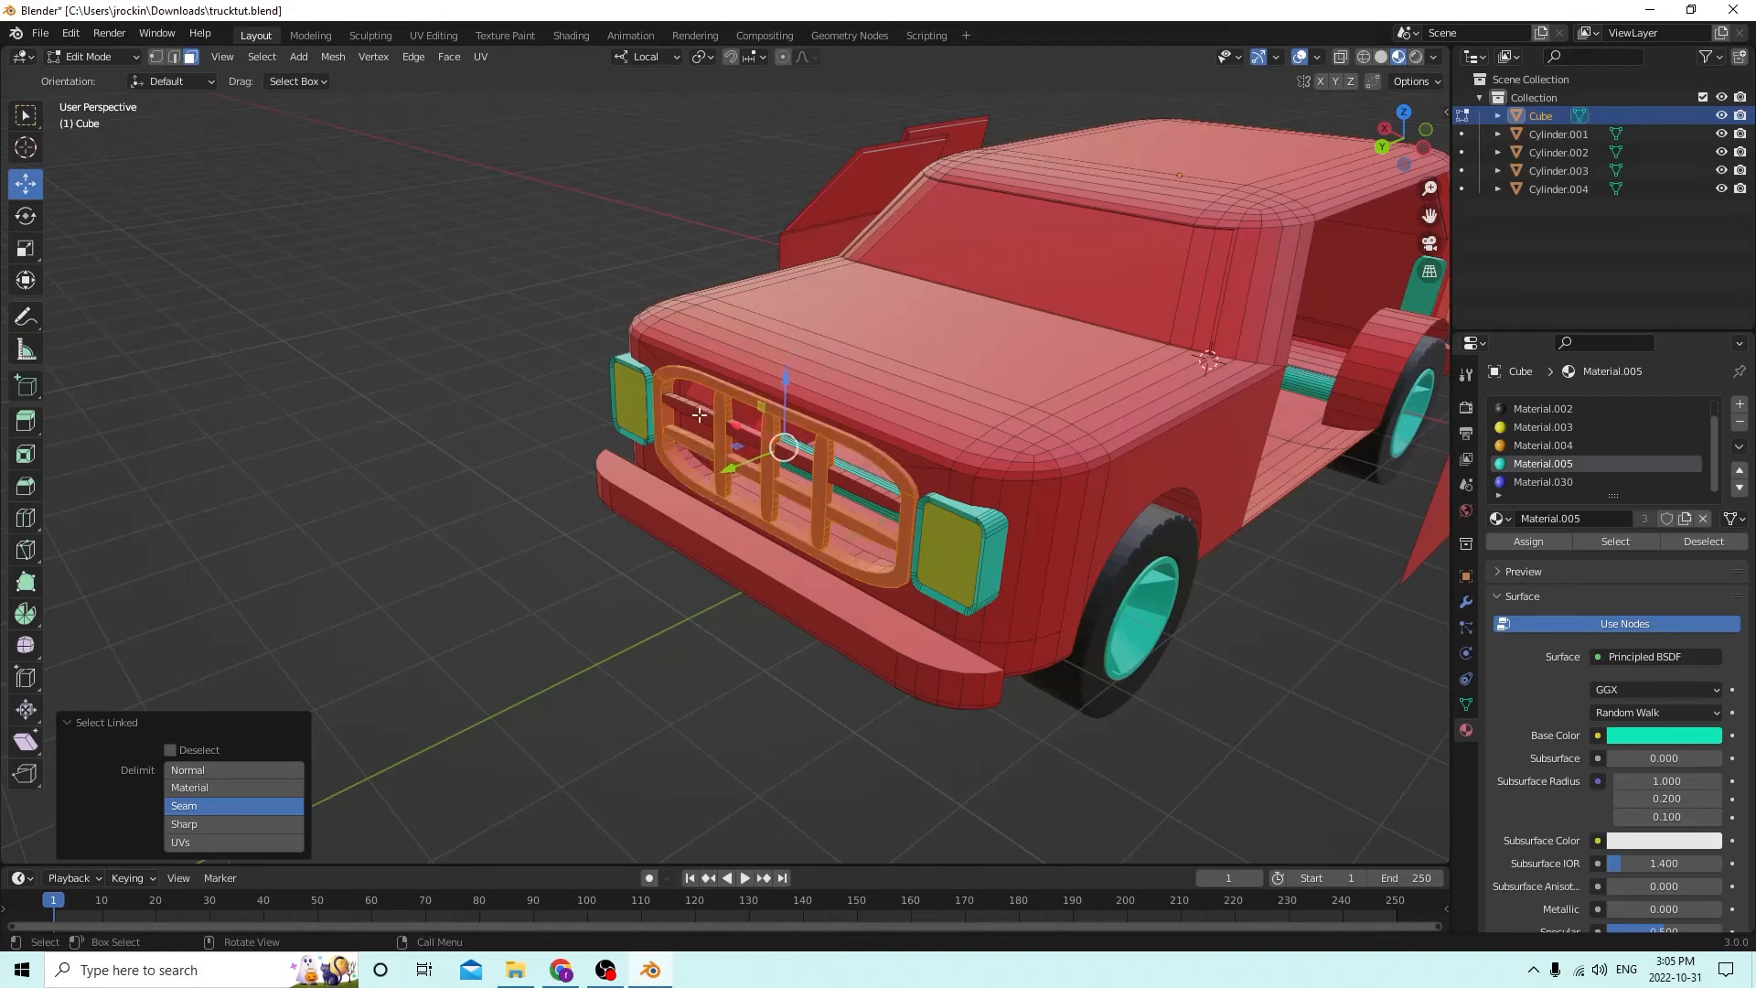
{"action": "key", "text": "l"}
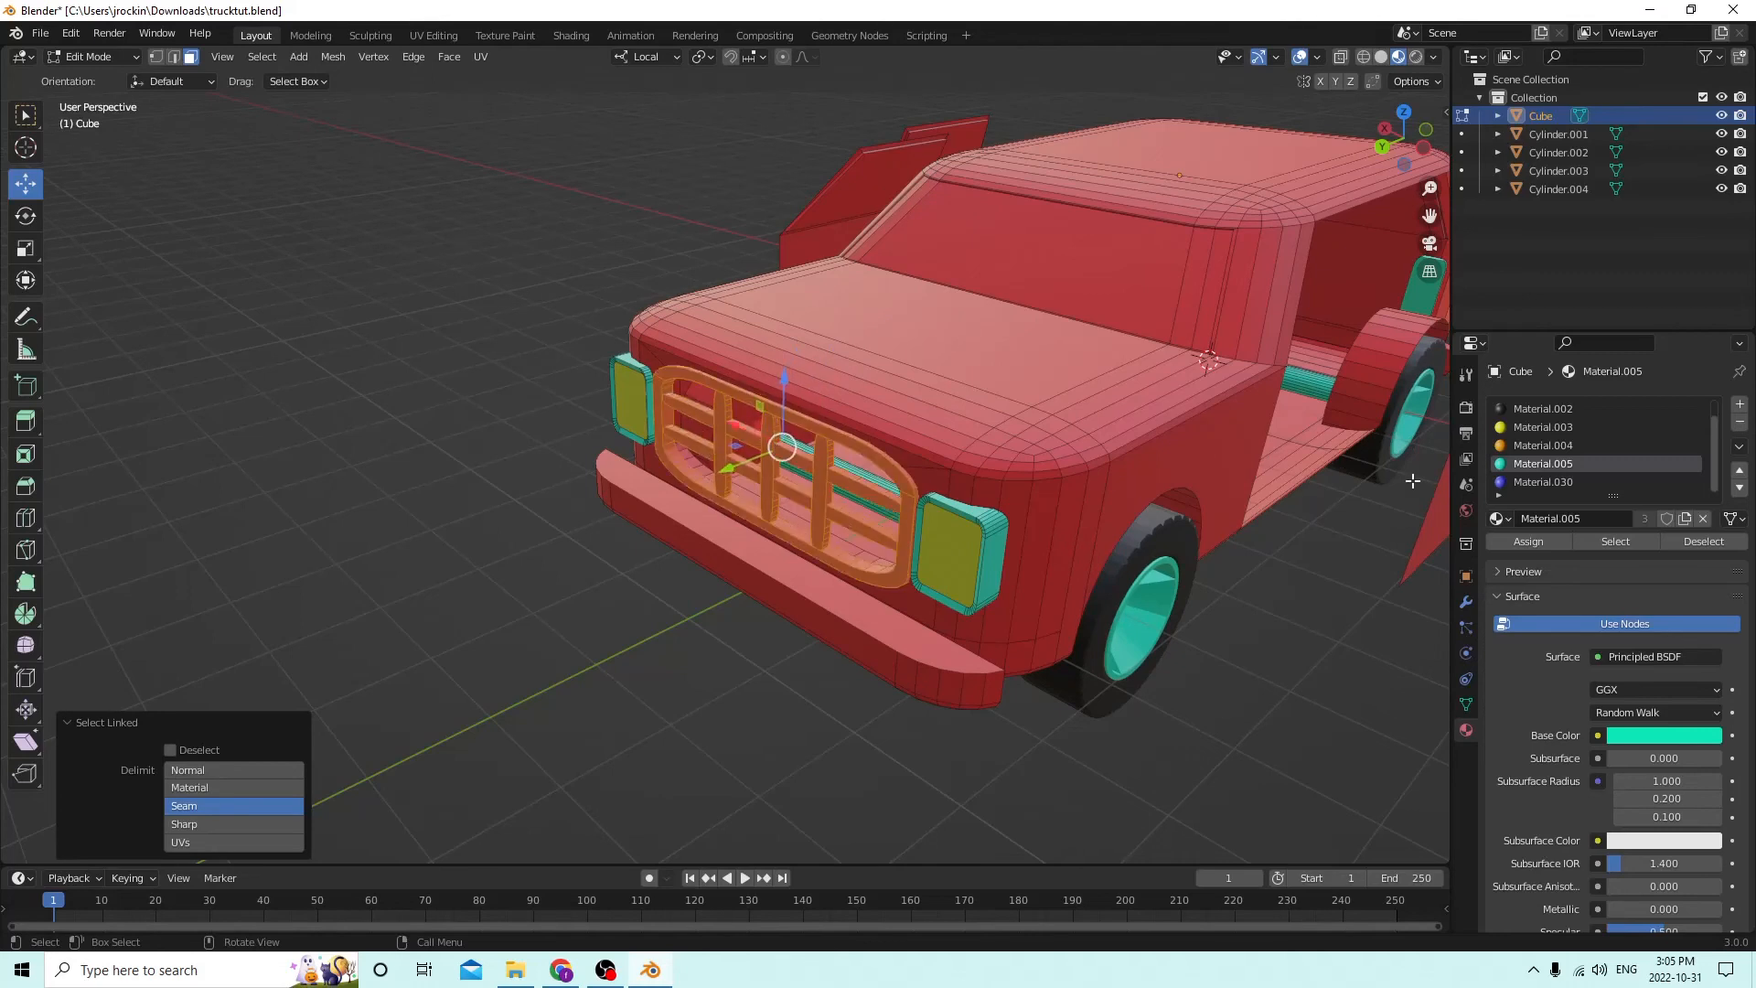
{"action": "left_click", "coordinate": [1521, 541]}
{"action": "middle_click_drag", "start_coordinate": [1249, 530], "coordinate": [1098, 412]}
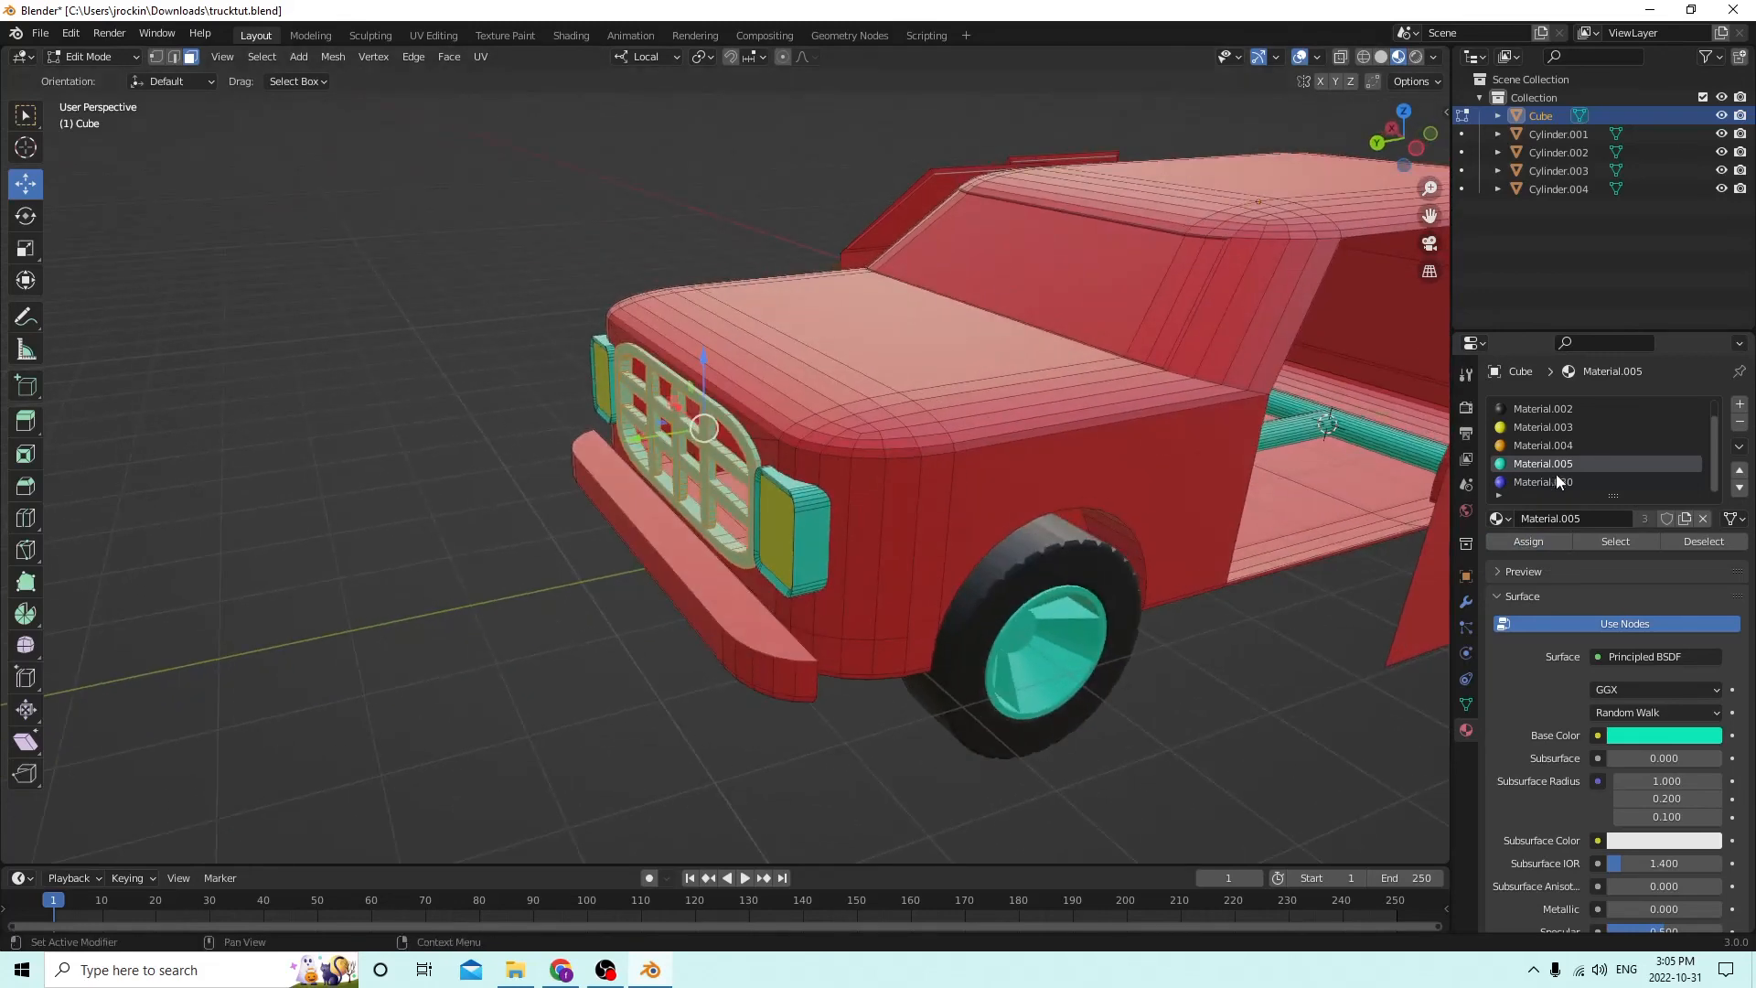
{"action": "middle_click_drag", "start_coordinate": [1066, 553], "coordinate": [1145, 492]}
{"action": "key", "text": "alt+a"}
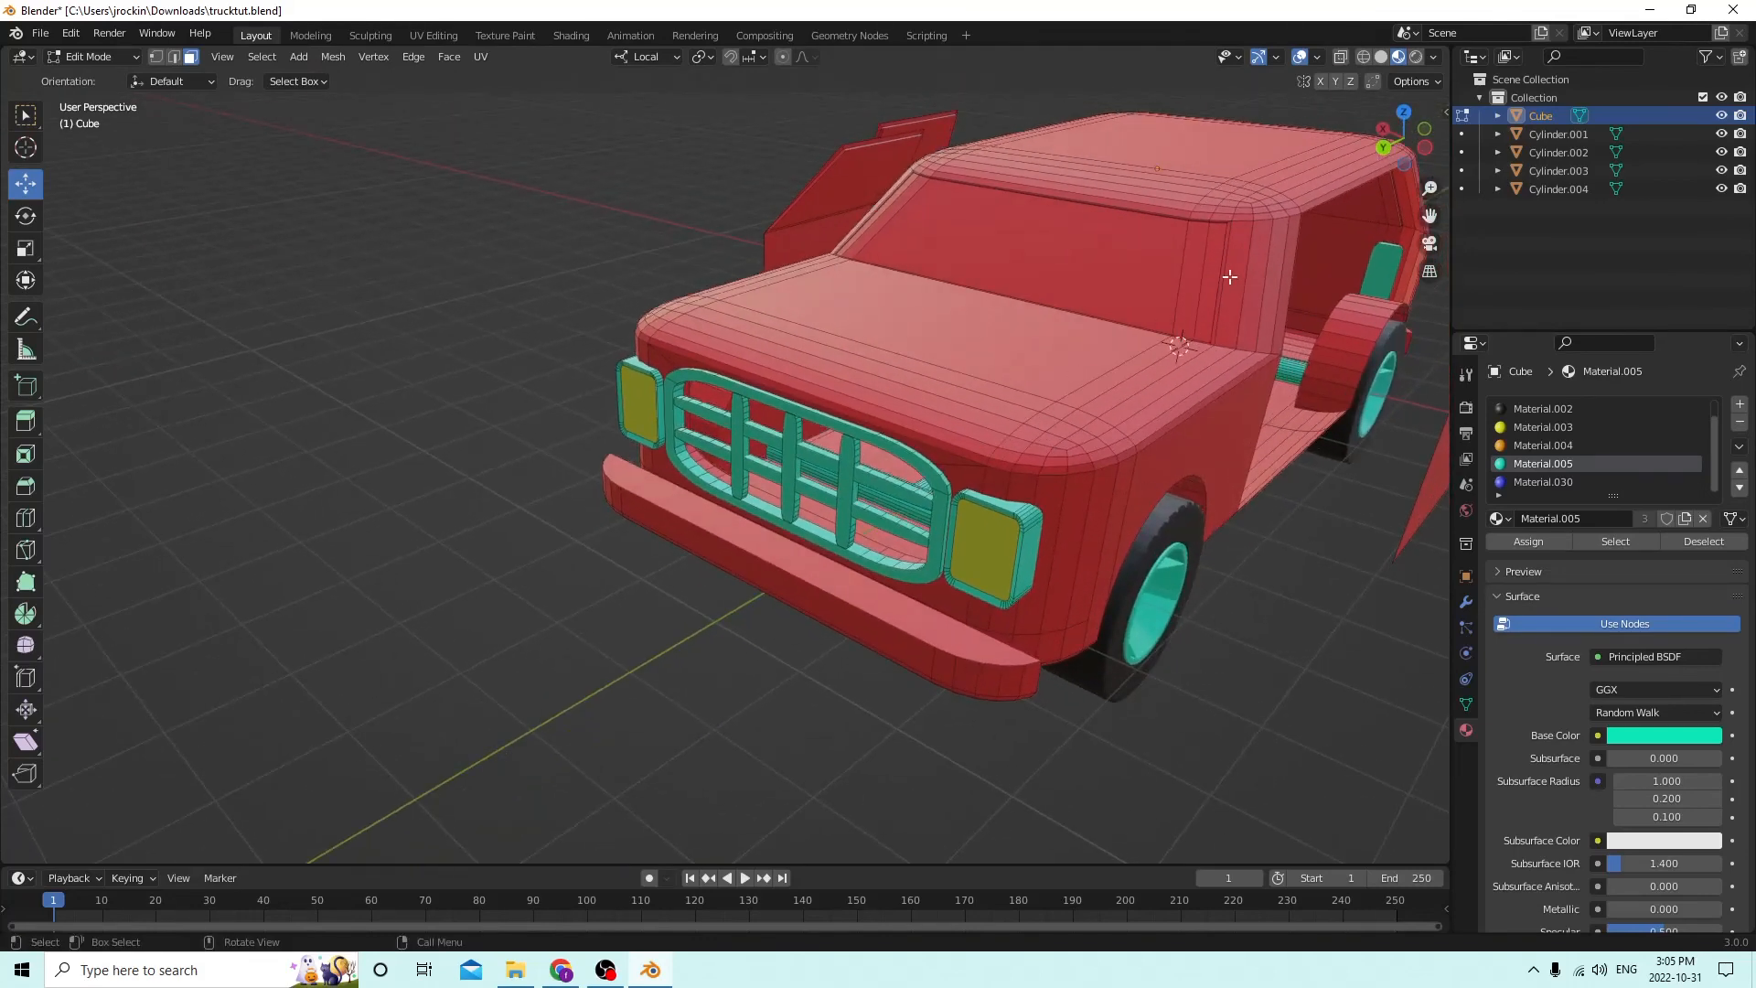
{"action": "left_click", "coordinate": [1107, 260]}
{"action": "middle_click_drag", "start_coordinate": [1107, 260], "coordinate": [1188, 299]}
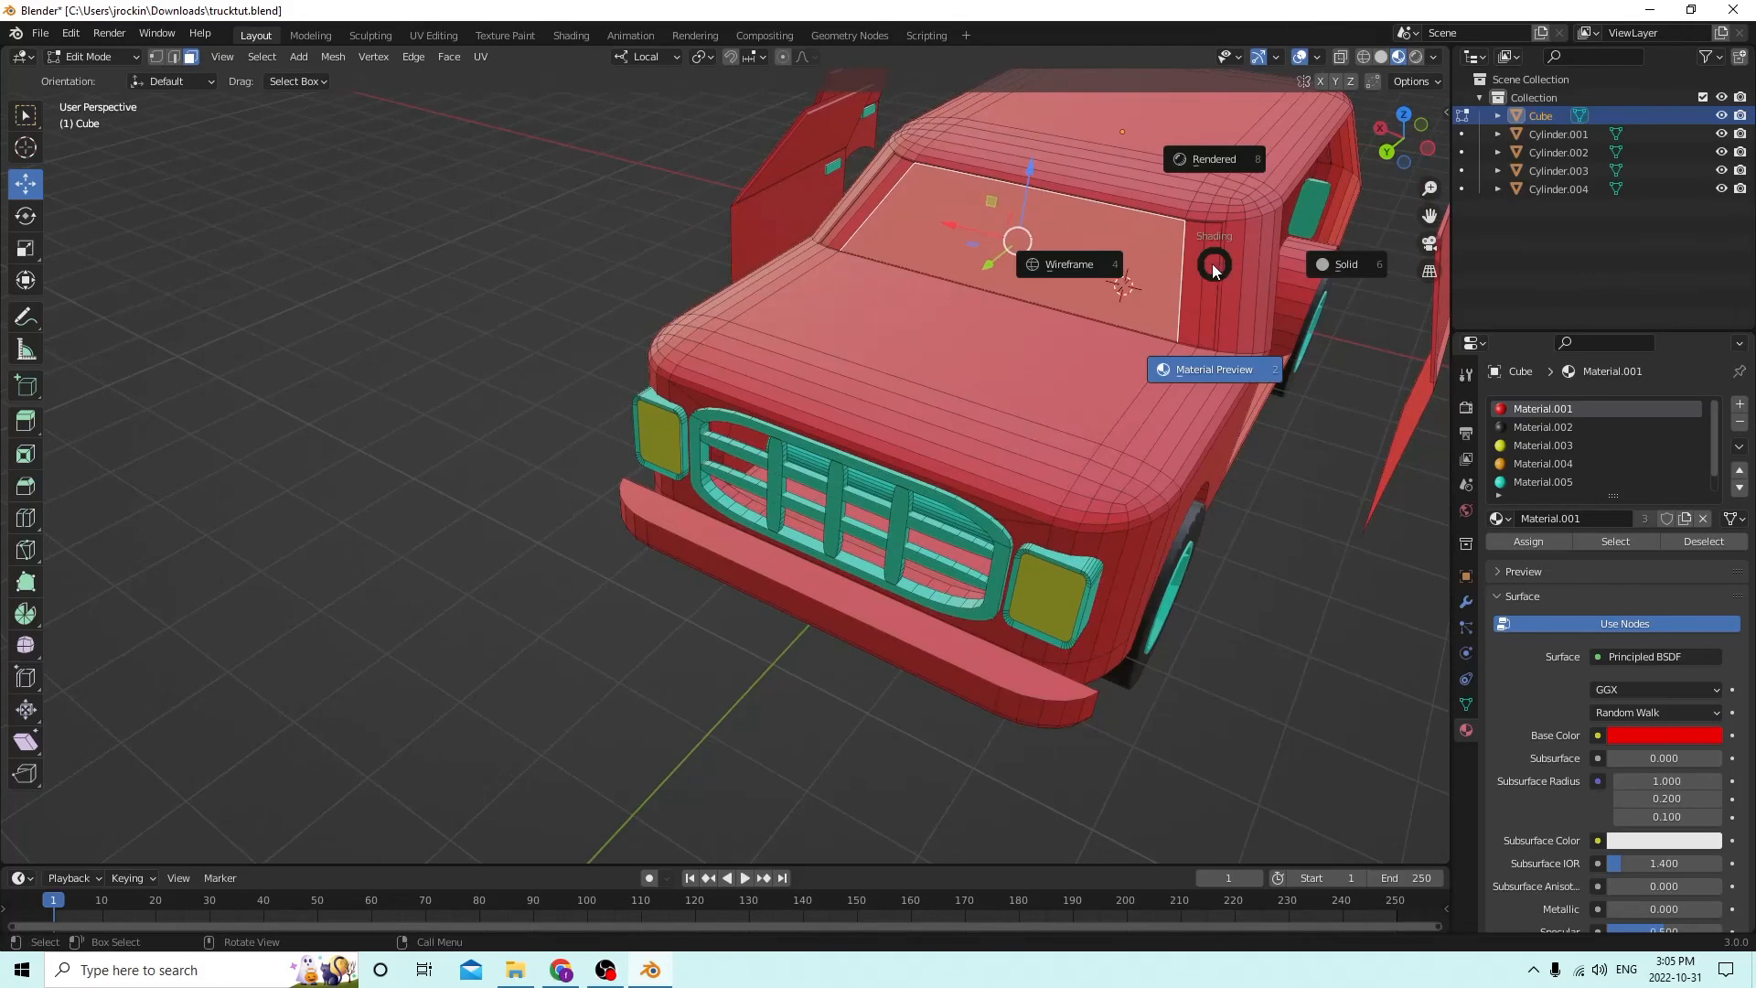
{"action": "left_click", "coordinate": [1211, 279]}
{"action": "key", "text": "a"}
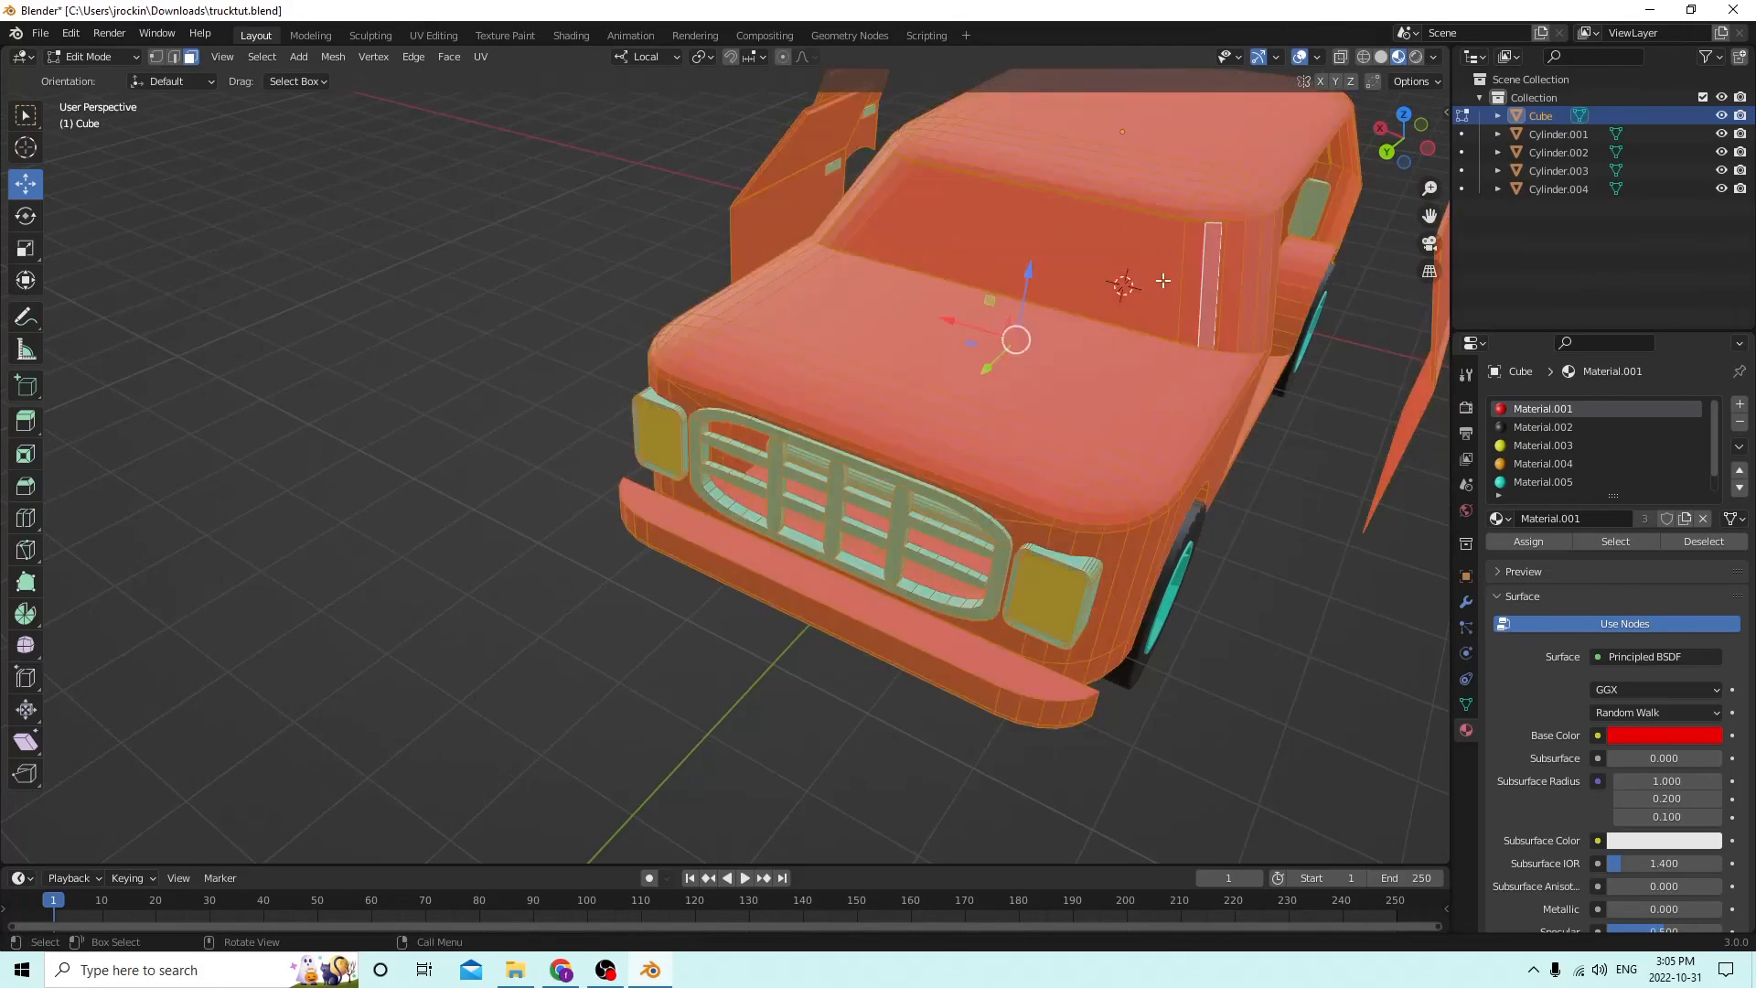
{"action": "middle_click_drag", "start_coordinate": [1168, 286], "coordinate": [1046, 302]}
{"action": "key", "text": "alt+a"}
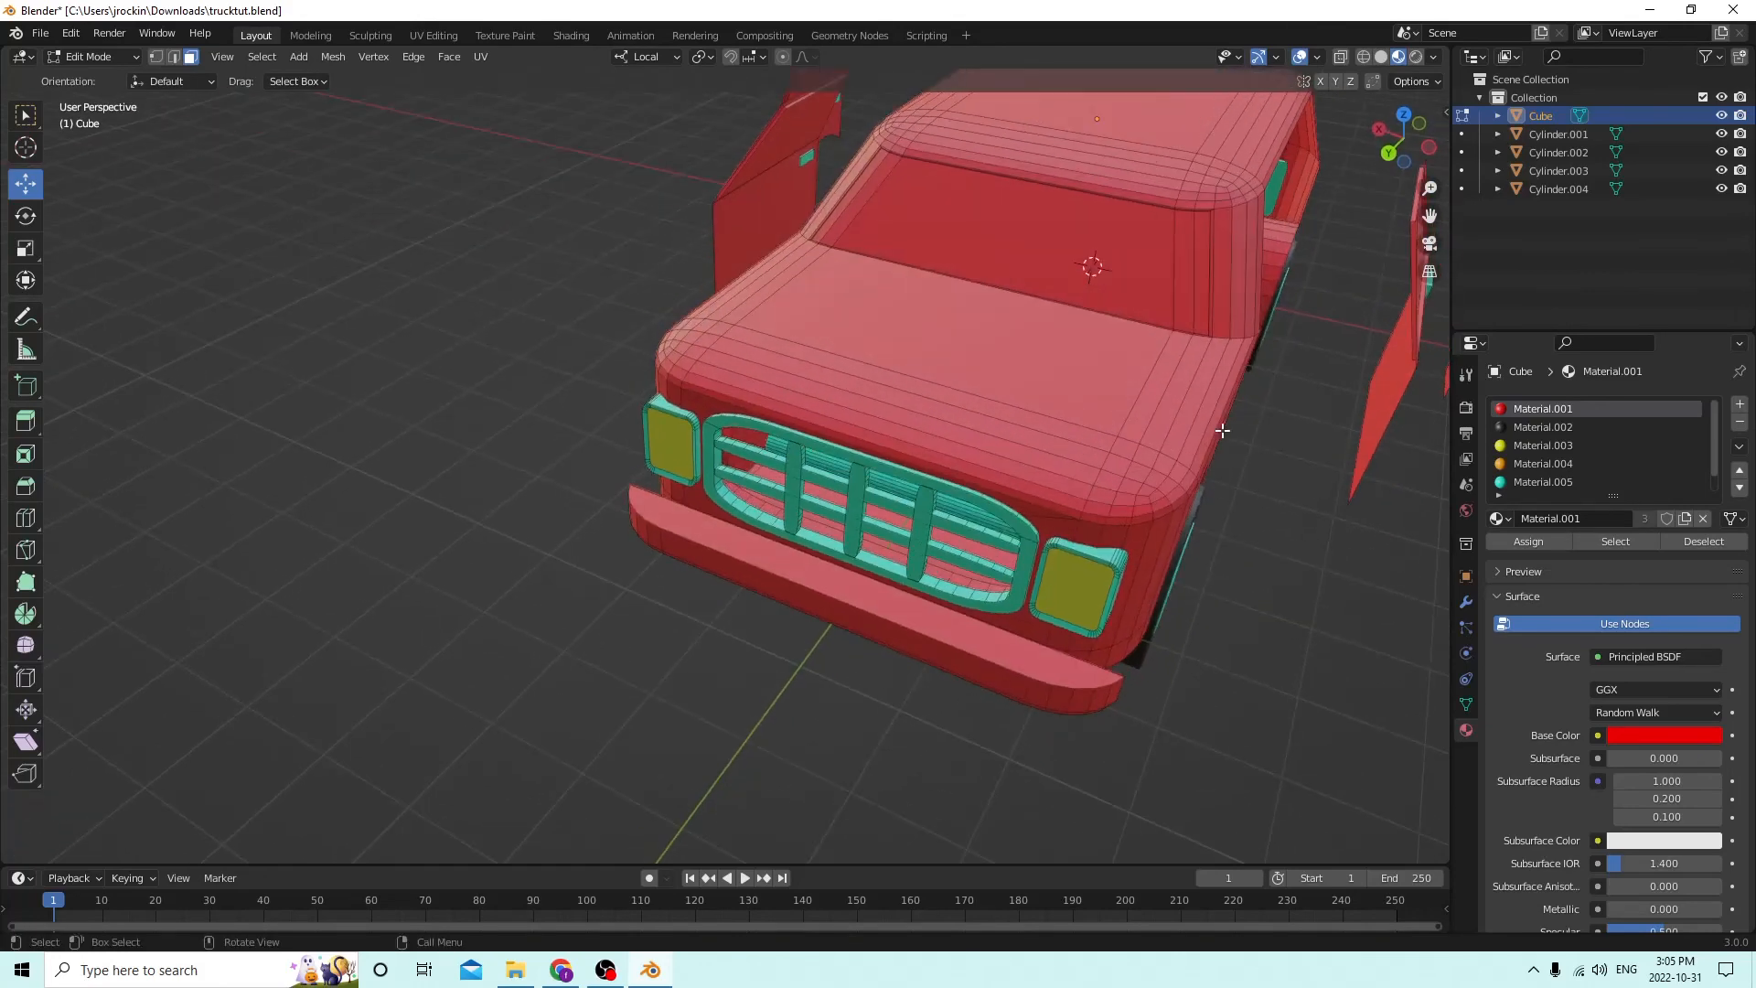
Select the windshield and the narrow glass strips on both of its sides and assign the black Material.002.
{"action": "left_click", "coordinate": [1199, 283]}
{"action": "left_click", "coordinate": [1183, 275], "text": "shift"}
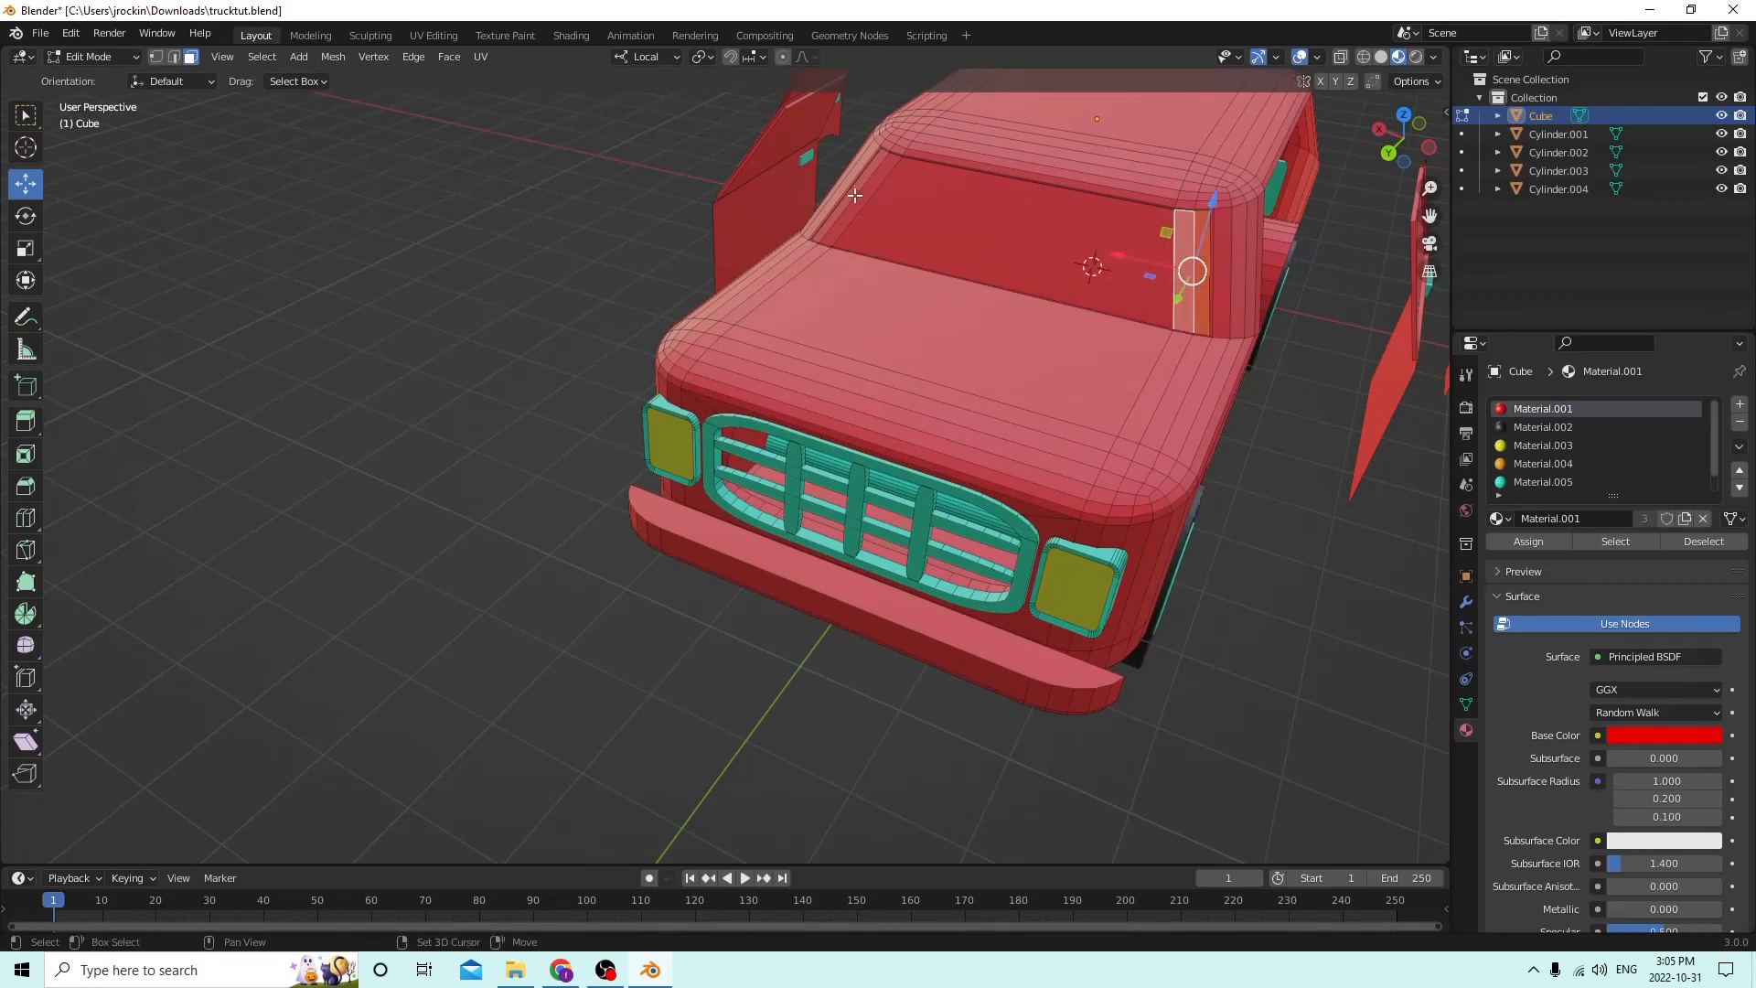
{"action": "left_click", "coordinate": [850, 194], "text": "shift"}
{"action": "left_click", "coordinate": [859, 200], "text": "shift"}
{"action": "left_click", "coordinate": [1124, 279], "text": "shift"}
{"action": "middle_click_drag", "start_coordinate": [1143, 286], "coordinate": [1072, 250]}
{"action": "left_click", "coordinate": [1522, 426]}
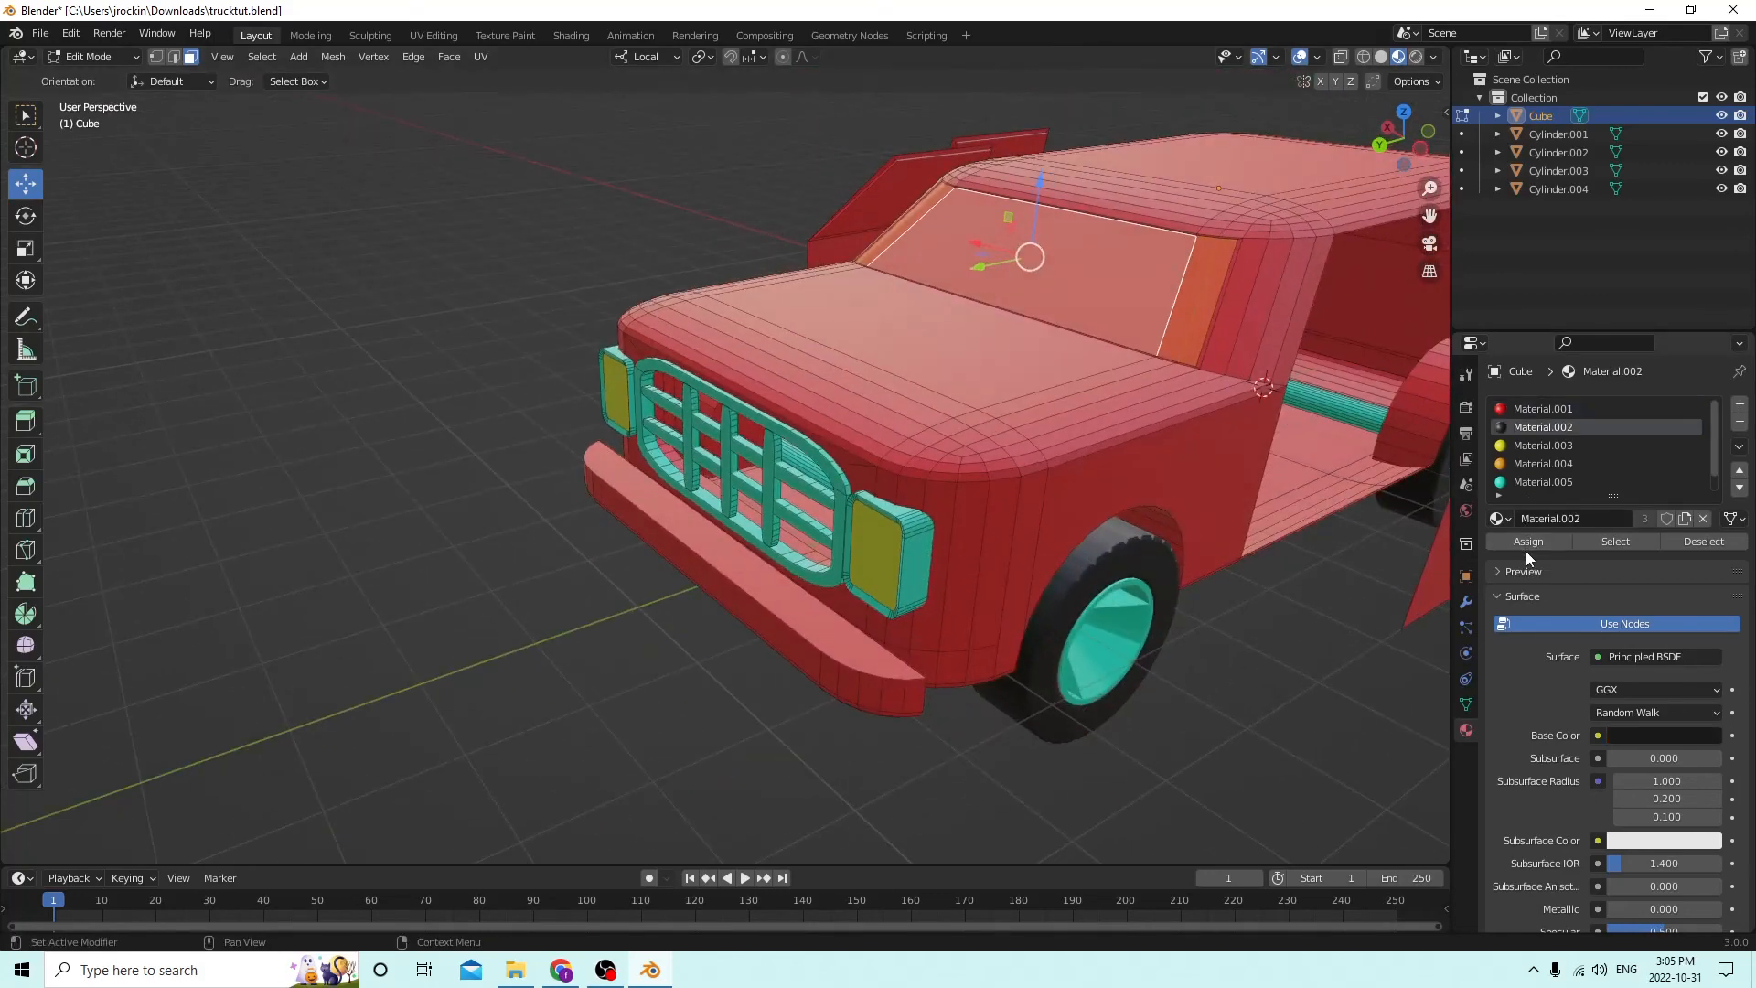
{"action": "mouse_move", "coordinate": [990, 352]}
{"action": "middle_mouse_down"}
{"action": "mouse_move", "coordinate": [941, 319]}
{"action": "mouse_move", "coordinate": [971, 350]}
{"action": "middle_mouse_up"}
{"action": "left_click", "coordinate": [1528, 540]}
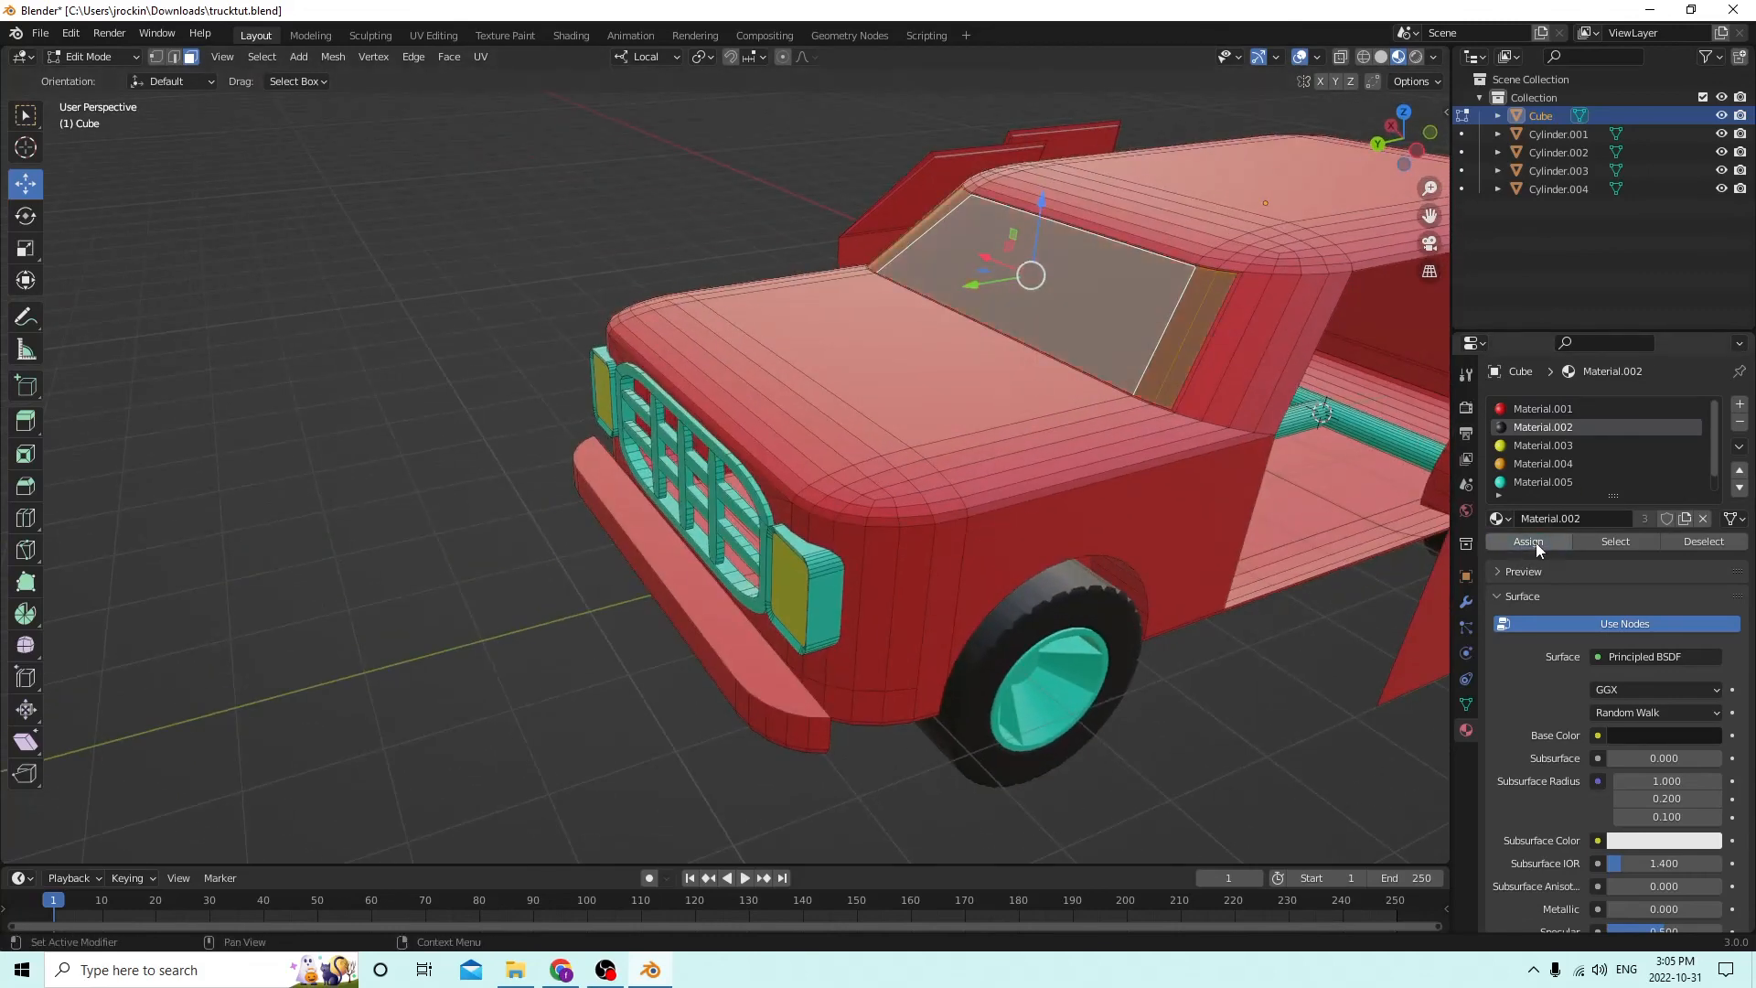
Select the window faces of all the doors and the full rear window with its side strips, and assign the black Material.002.
{"action": "middle_click_drag", "start_coordinate": [730, 420], "coordinate": [796, 303]}
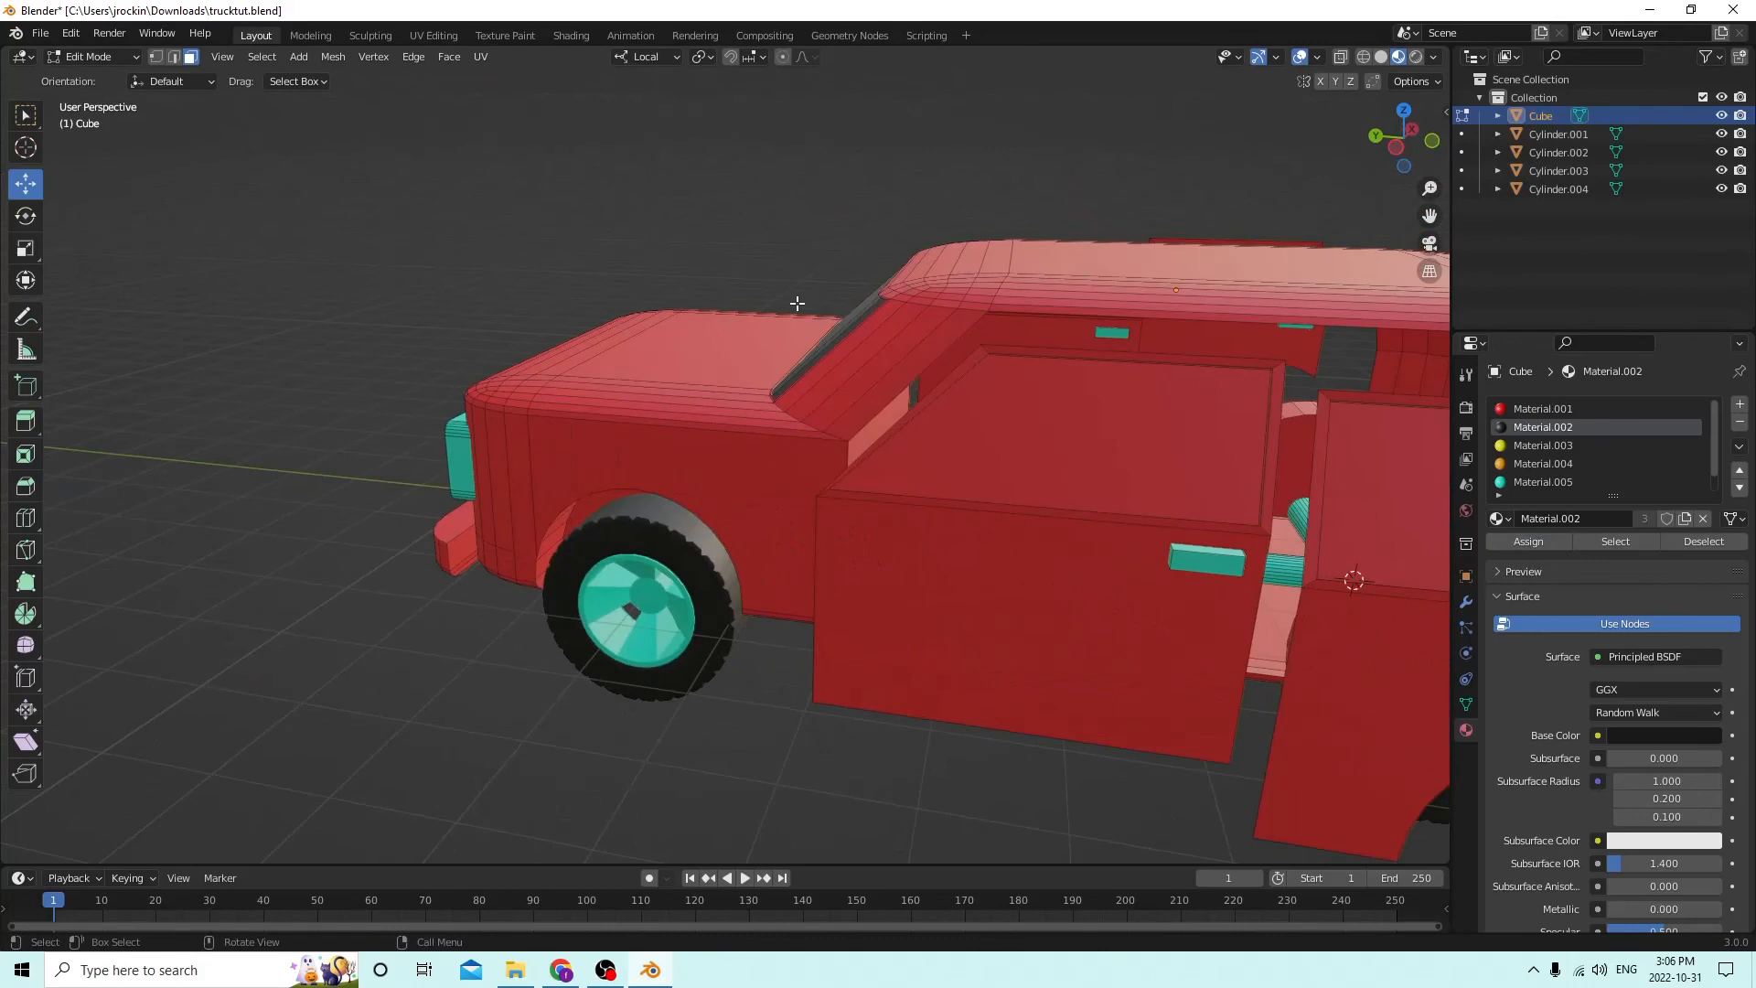
{"action": "left_click", "coordinate": [1098, 447]}
{"action": "middle_click_drag", "start_coordinate": [1098, 447], "coordinate": [717, 321]}
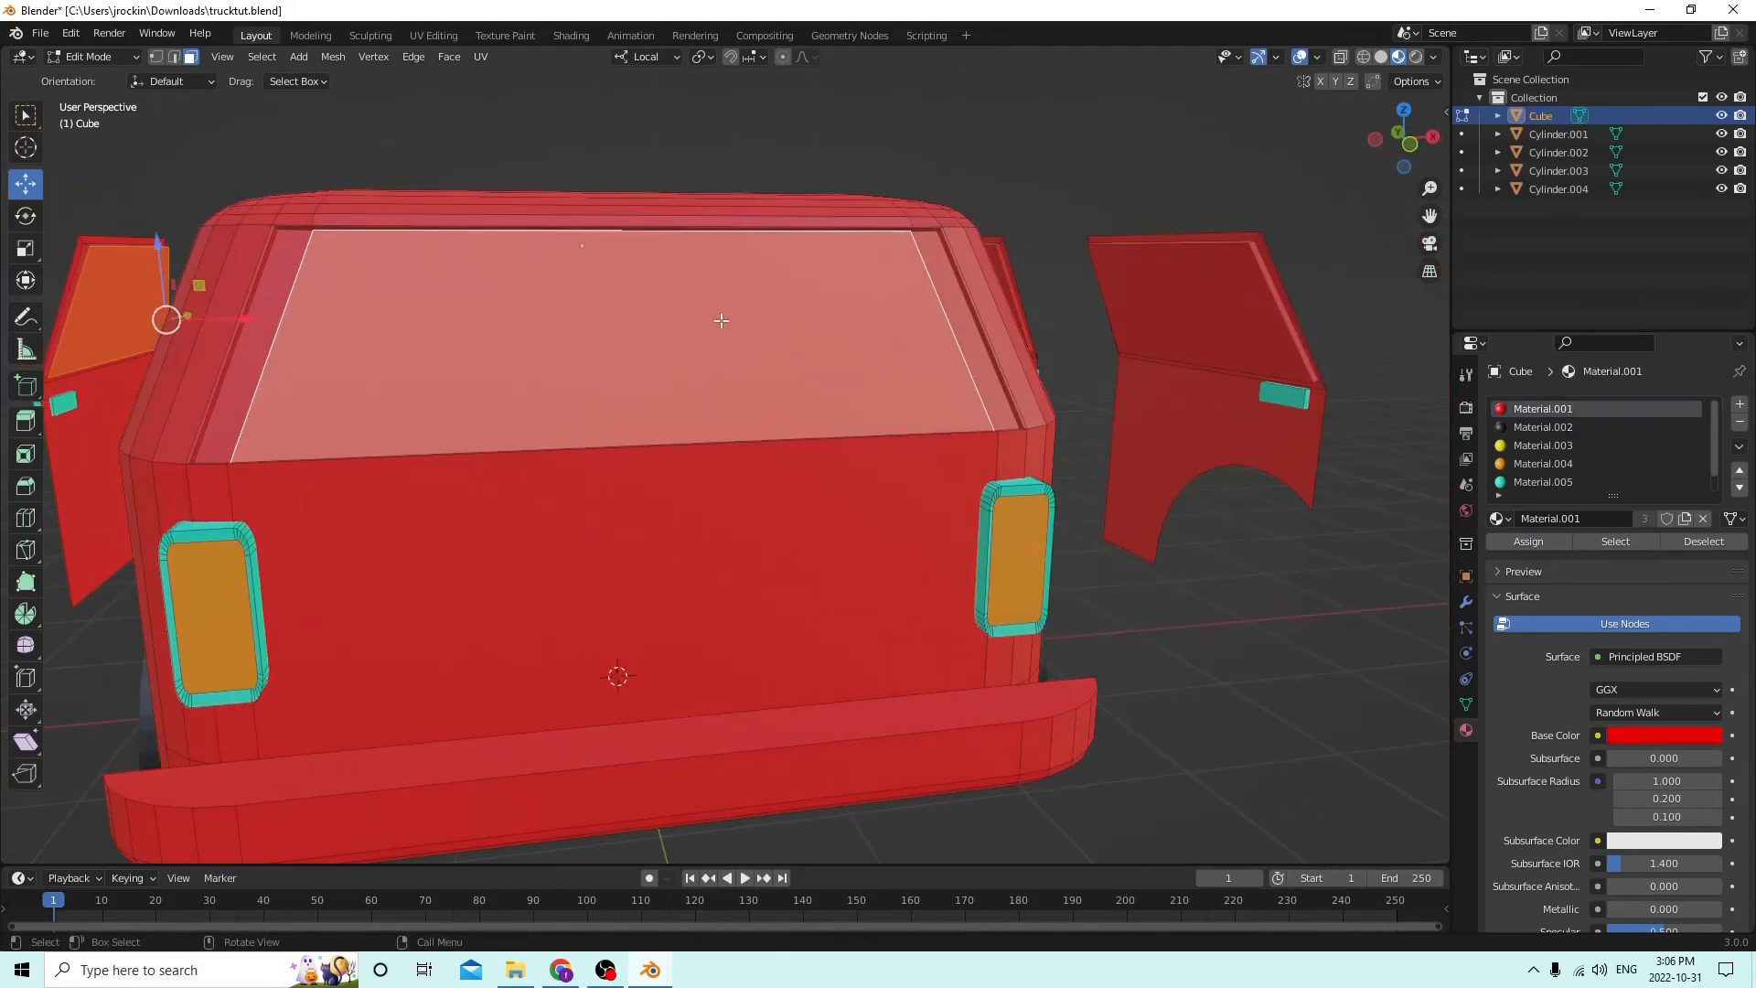
{"action": "left_click", "coordinate": [966, 298], "text": "shift"}
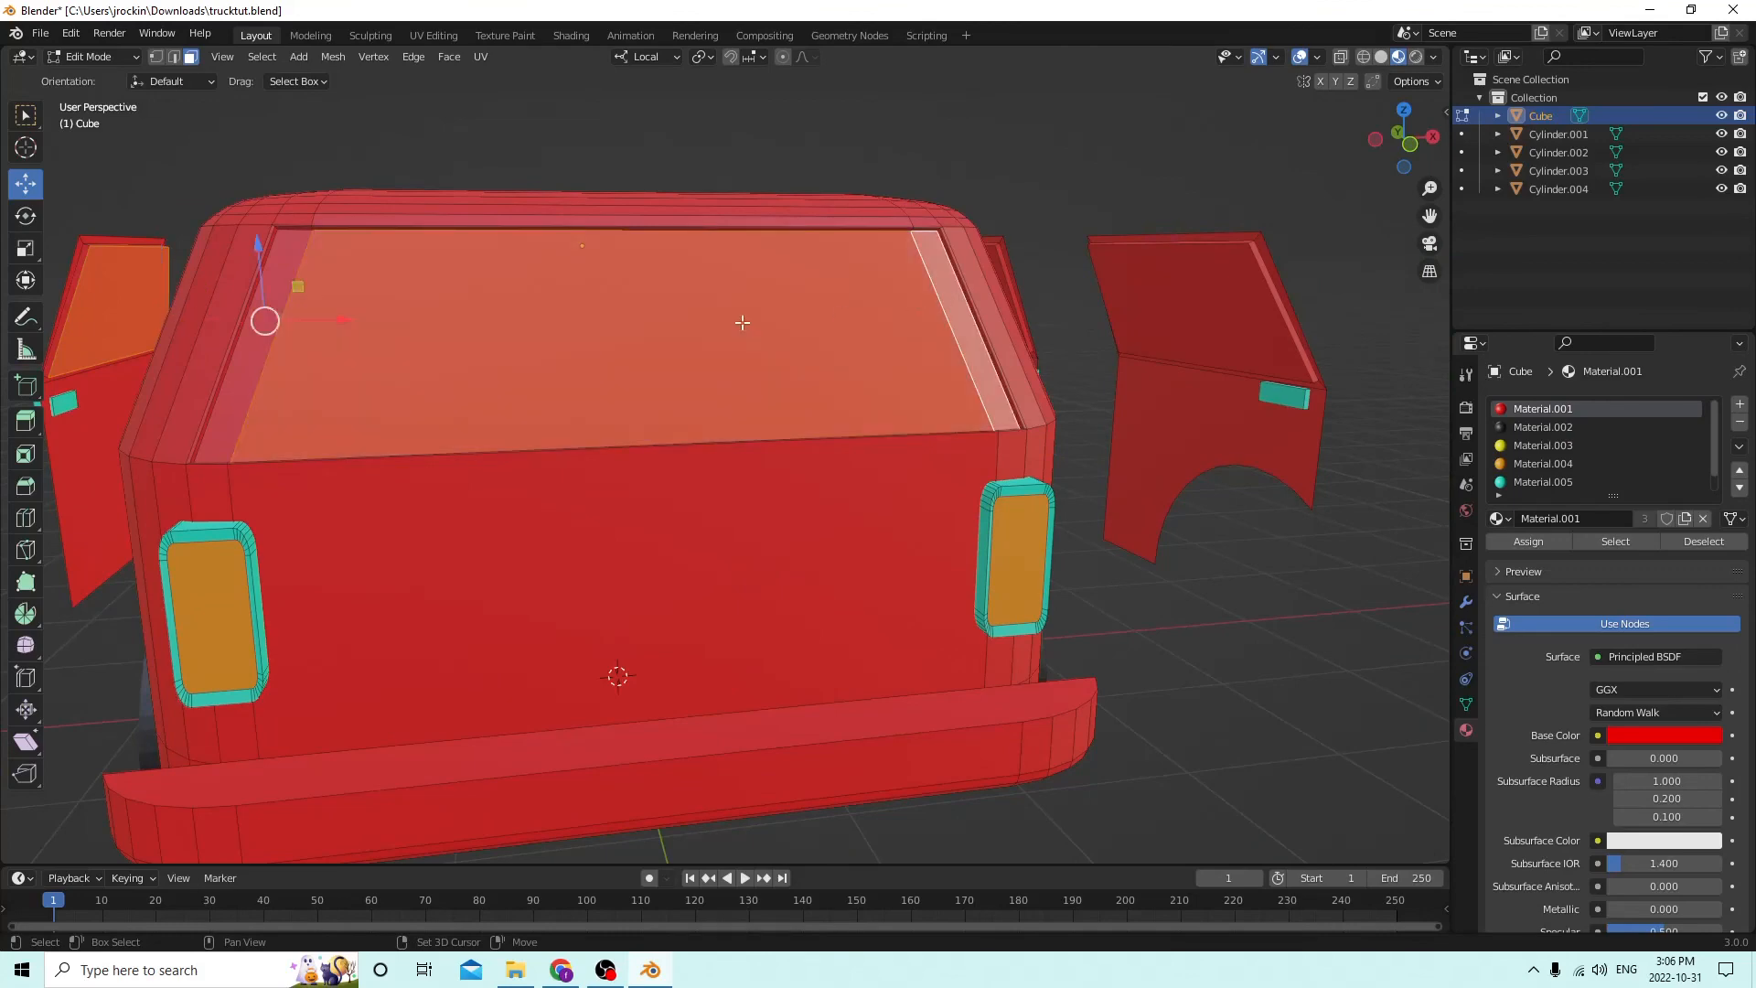
{"action": "left_click", "coordinate": [261, 293], "text": "shift"}
{"action": "middle_click_drag", "start_coordinate": [261, 293], "coordinate": [892, 302]}
{"action": "left_click", "coordinate": [513, 477], "text": "shift"}
{"action": "left_click", "coordinate": [635, 356], "text": "shift"}
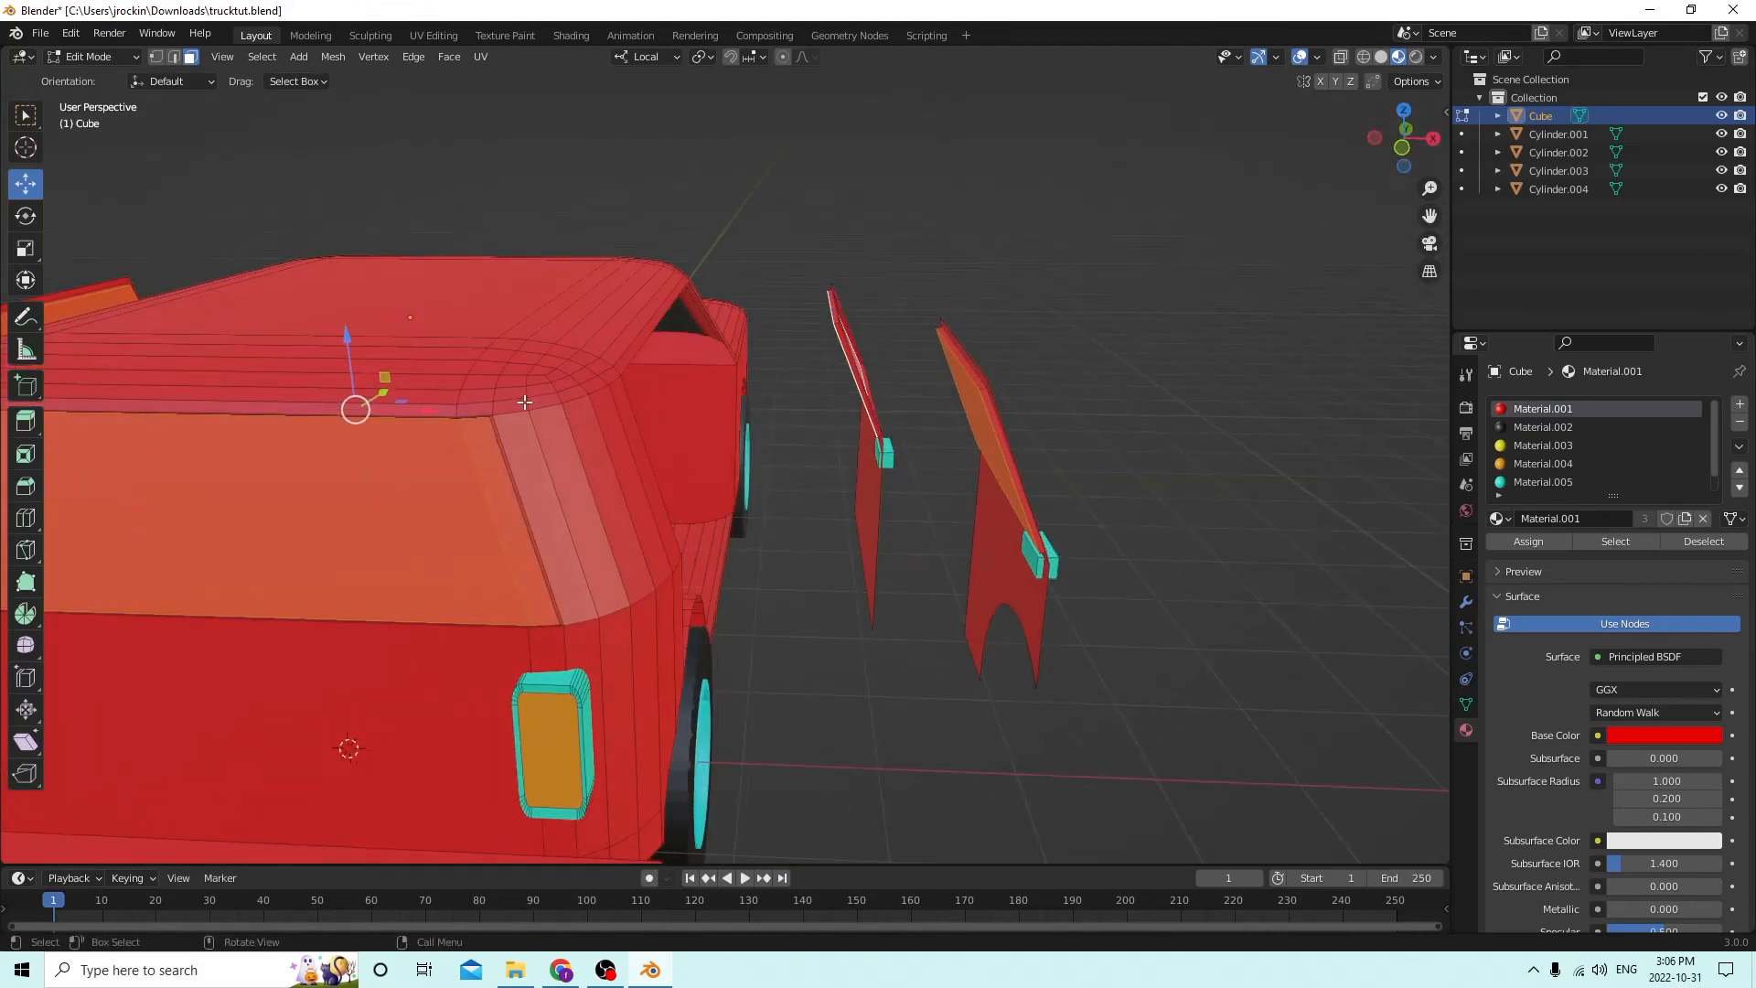
{"action": "middle_click_drag", "start_coordinate": [524, 402], "coordinate": [546, 403]}
{"action": "left_click", "coordinate": [759, 475], "text": "shift"}
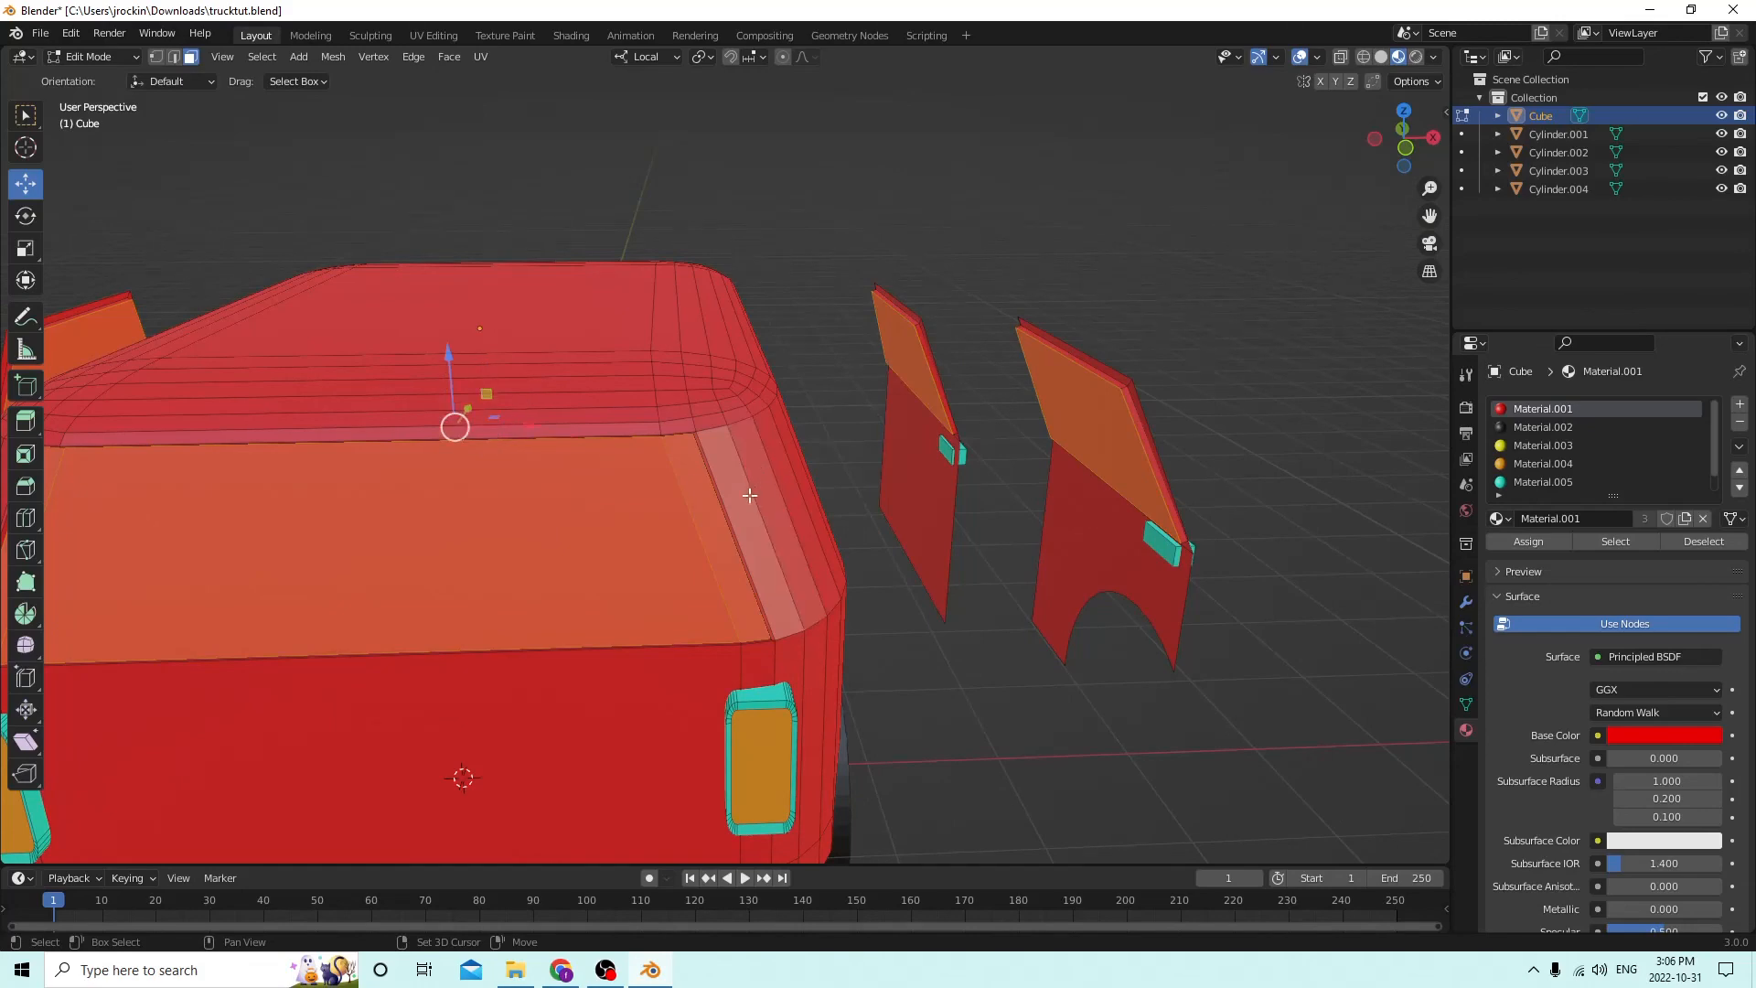
{"action": "left_click", "coordinate": [749, 496], "text": "shift"}
{"action": "left_click", "coordinate": [749, 495], "text": "shift"}
{"action": "mouse_move", "coordinate": [620, 499]}
{"action": "middle_mouse_down"}
{"action": "mouse_move", "coordinate": [678, 490]}
{"action": "mouse_move", "coordinate": [595, 490]}
{"action": "middle_mouse_up"}
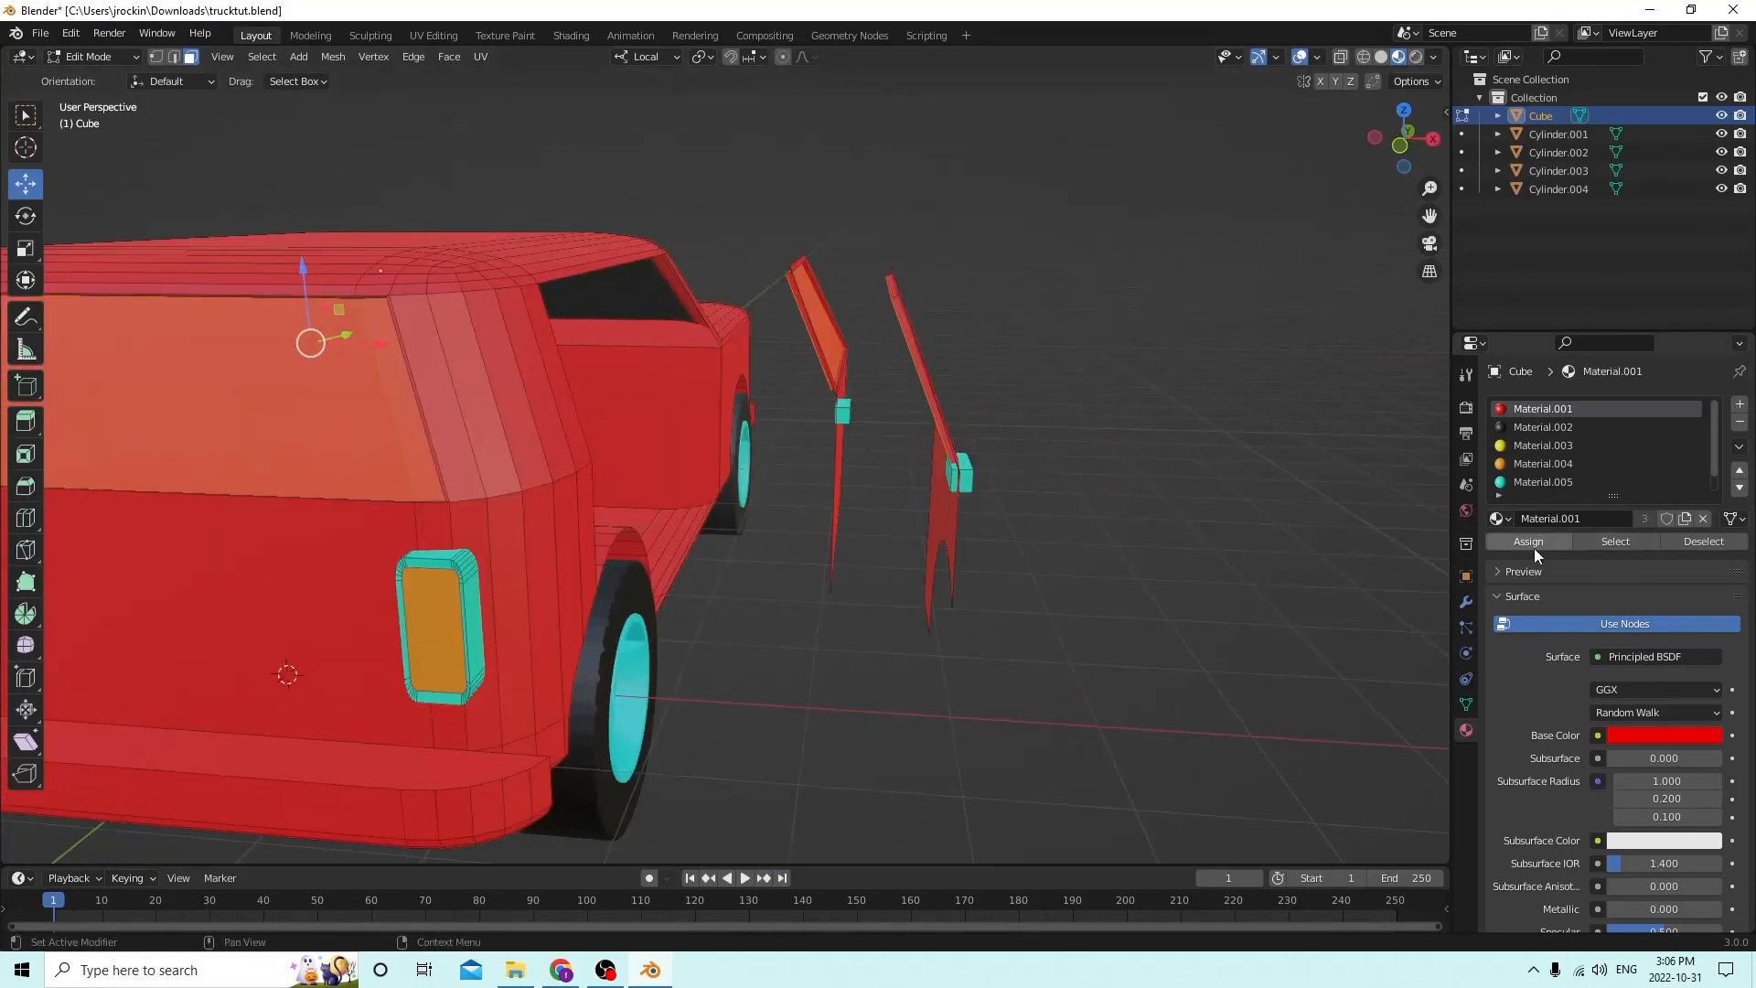
{"action": "left_click", "coordinate": [1522, 428]}
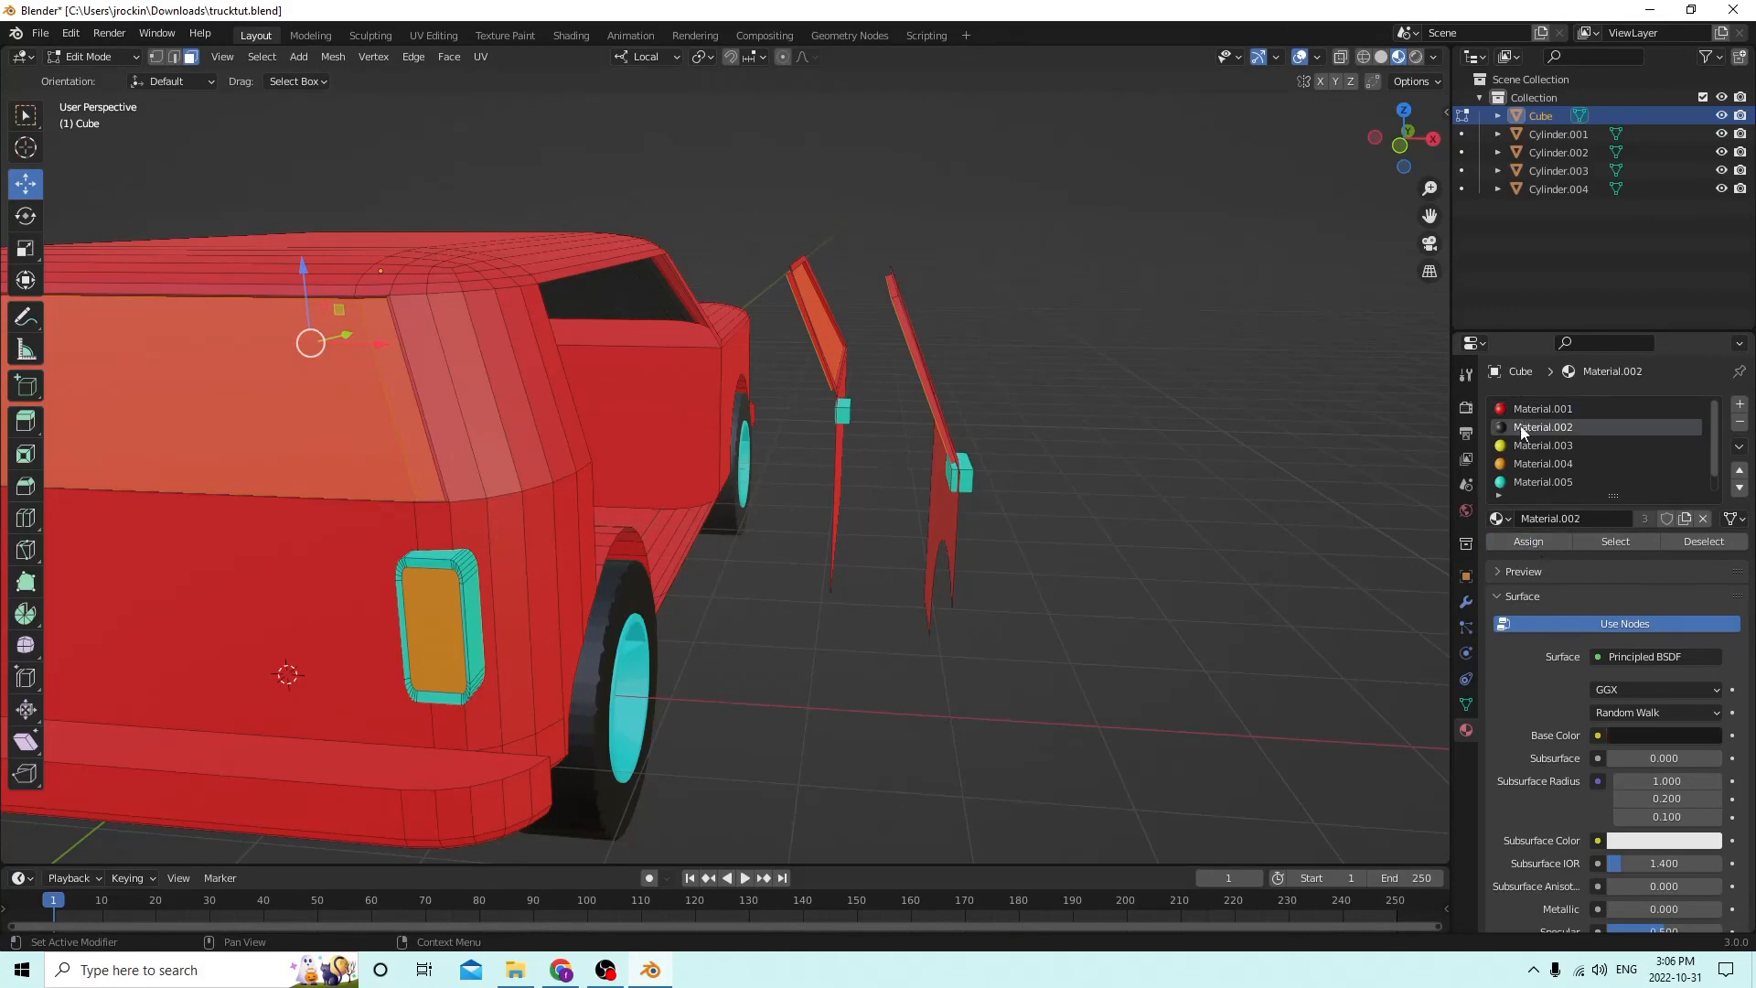
{"action": "left_click", "coordinate": [1521, 538]}
{"action": "middle_click_drag", "start_coordinate": [1212, 435], "coordinate": [1413, 441]}
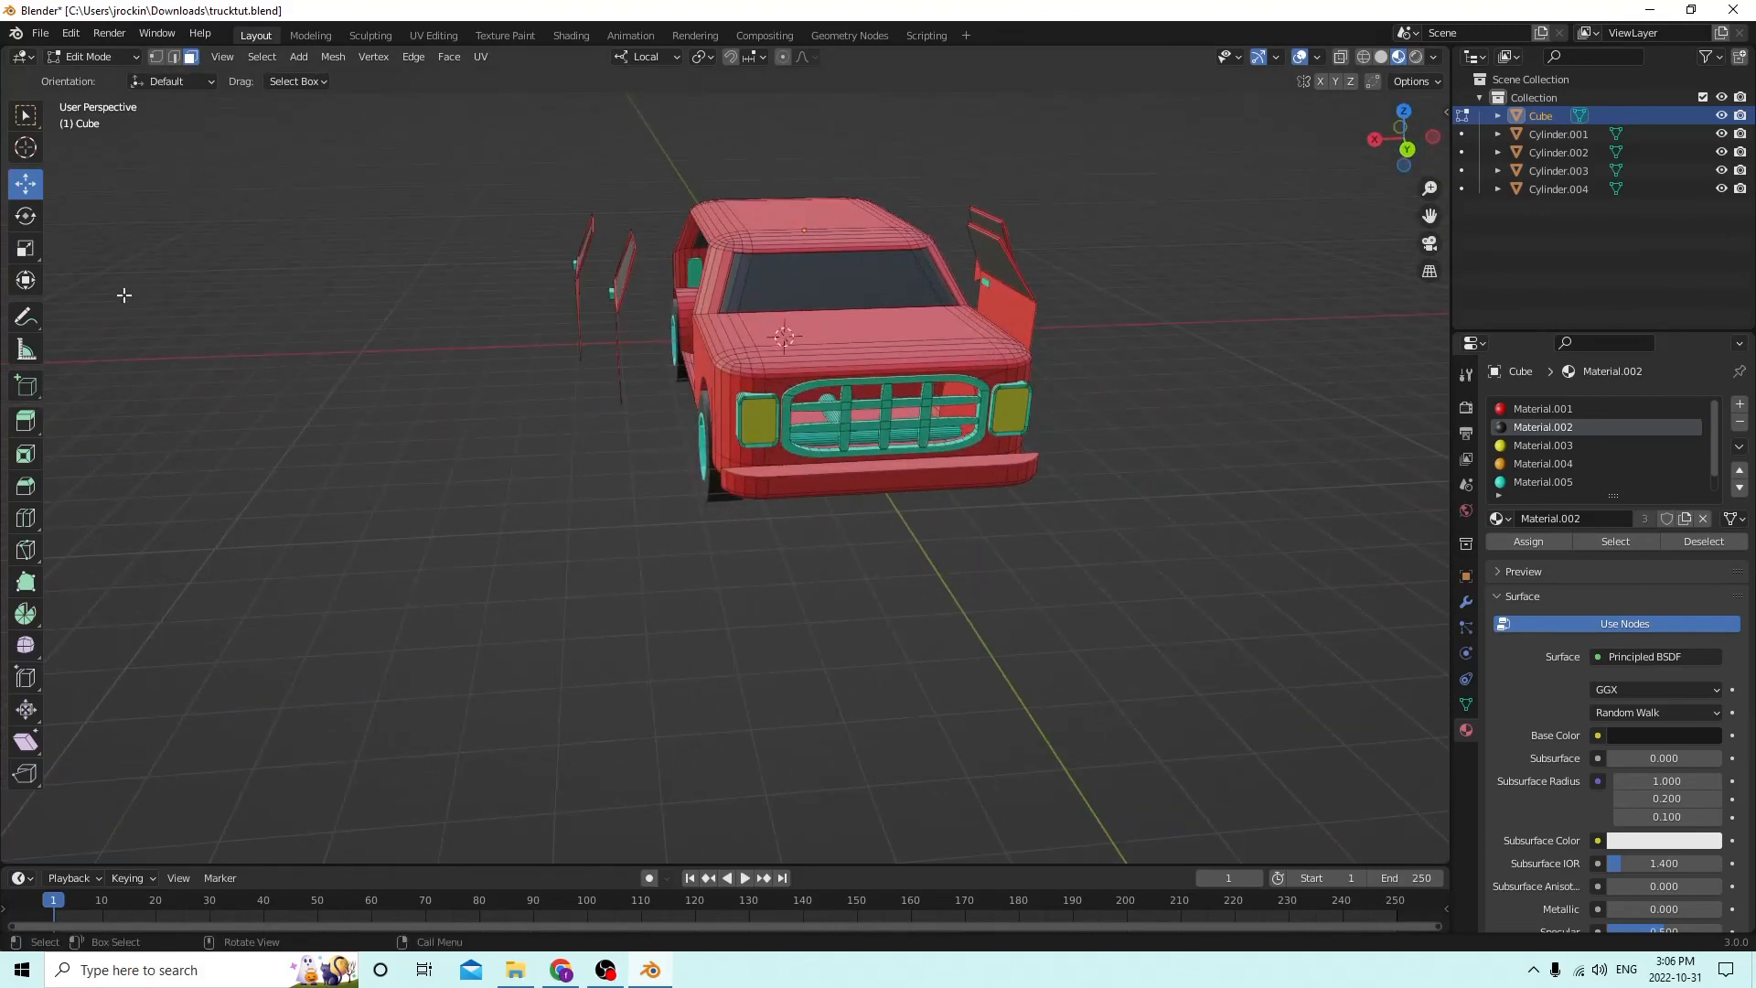
{"action": "middle_click_drag", "start_coordinate": [450, 348], "coordinate": [852, 372]}
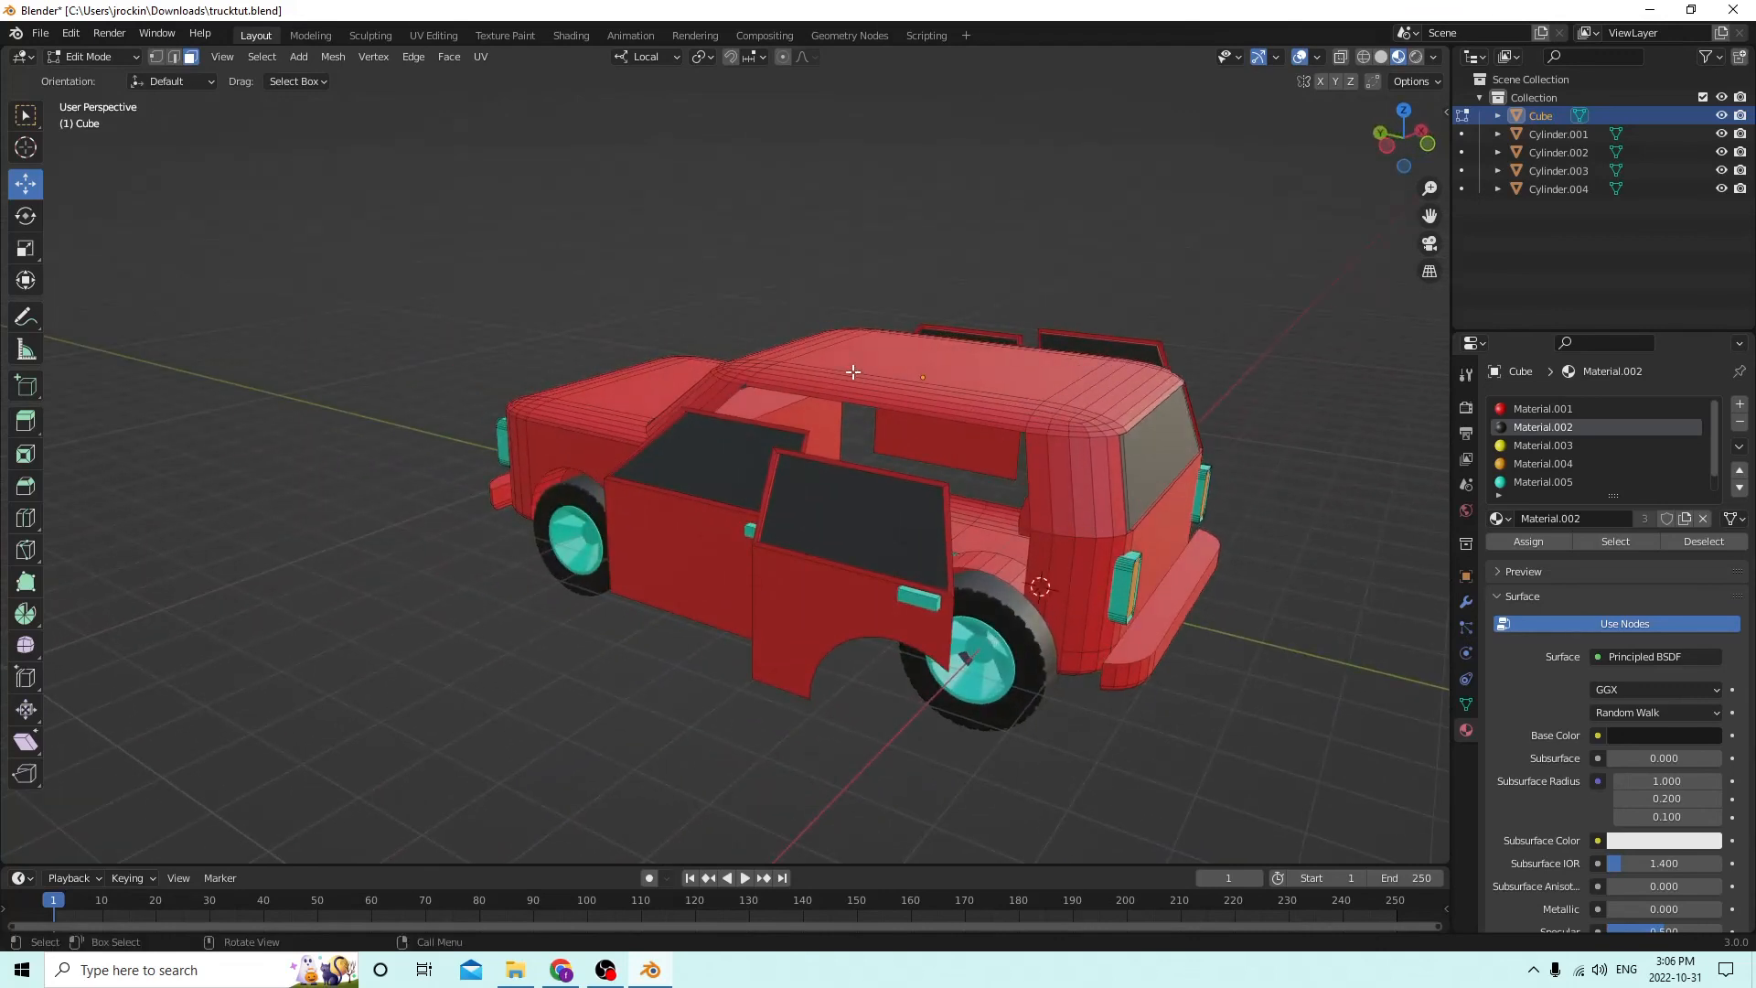